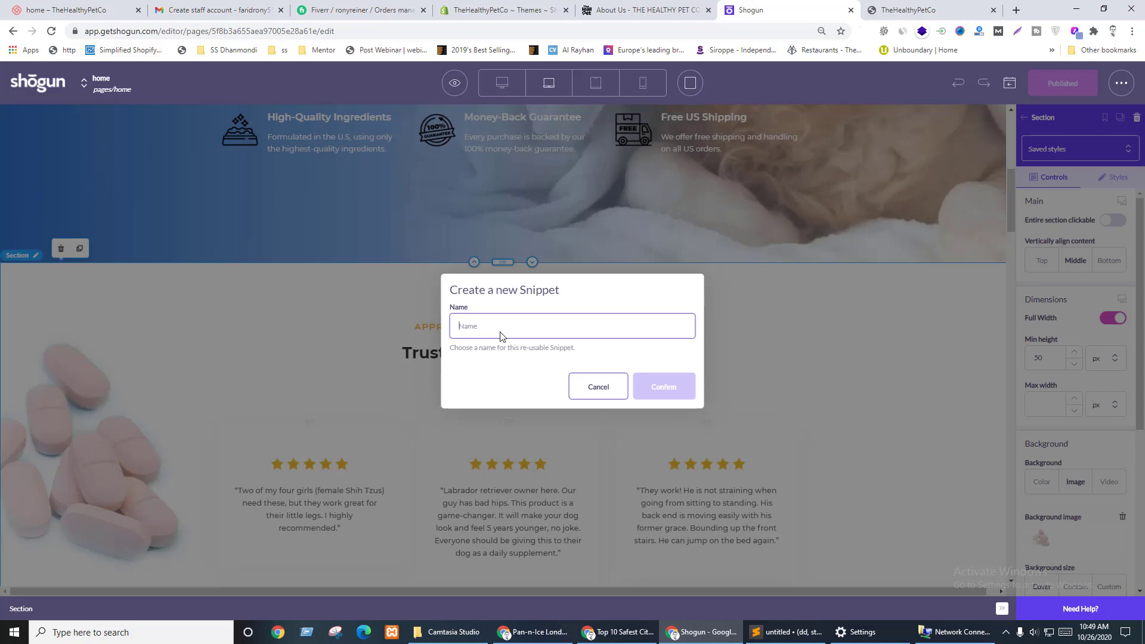
- Save the customer testimonials section as a reusable snippet named feedback
{"action": "type", "text": "feedback"}
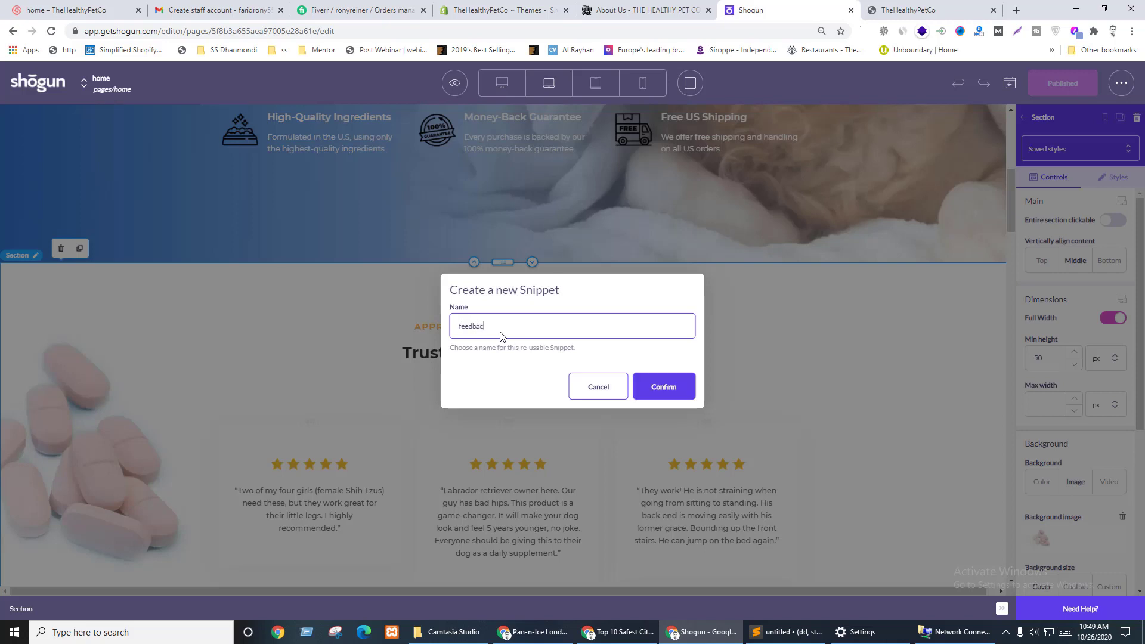
{"action": "left_click", "coordinate": [662, 386]}
- Examine the live About Us page to see which of its sections can be reused from the home page
{"action": "key", "text": "ctrl+shift+Tab"}
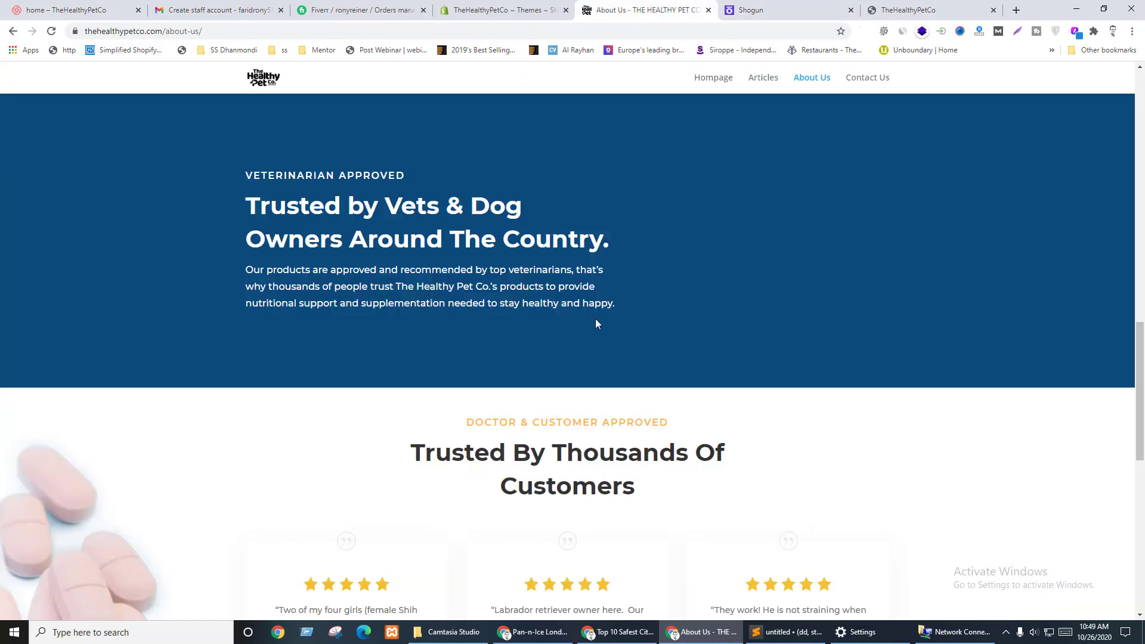
{"action": "scroll", "coordinate": [595, 321], "scroll_direction": "up", "scroll_amount": 4}
{"action": "scroll", "coordinate": [610, 316], "scroll_direction": "down", "scroll_amount": 3}
{"action": "scroll", "coordinate": [612, 317], "scroll_direction": "up", "scroll_amount": 13}
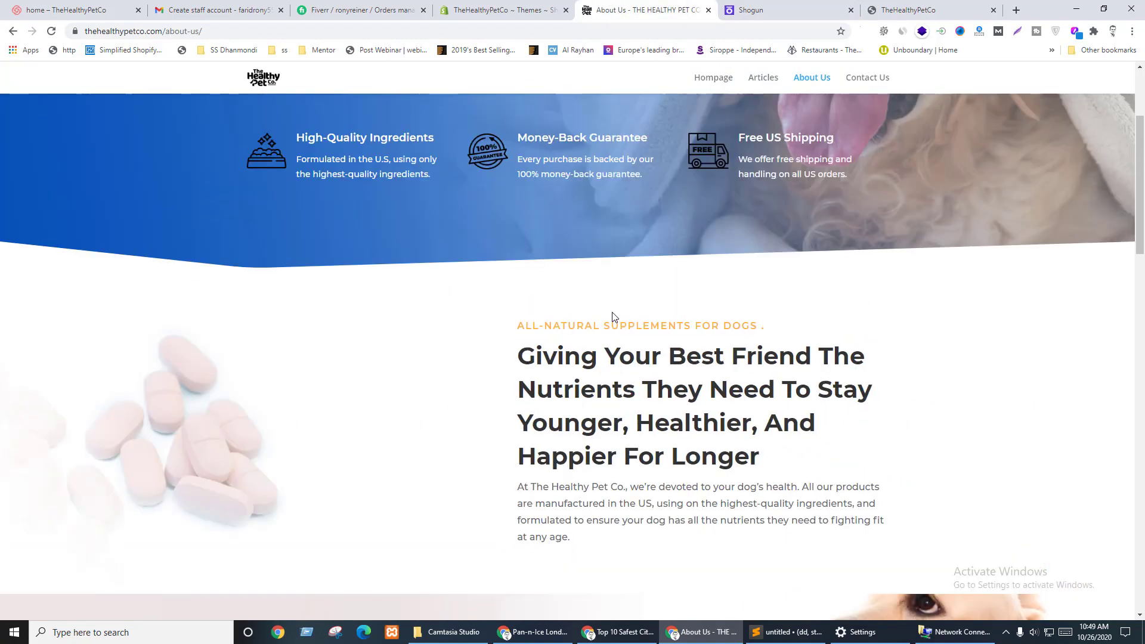
{"action": "scroll", "coordinate": [611, 315], "scroll_direction": "up", "scroll_amount": 3}
{"action": "scroll", "coordinate": [612, 312], "scroll_direction": "down", "scroll_amount": 9}
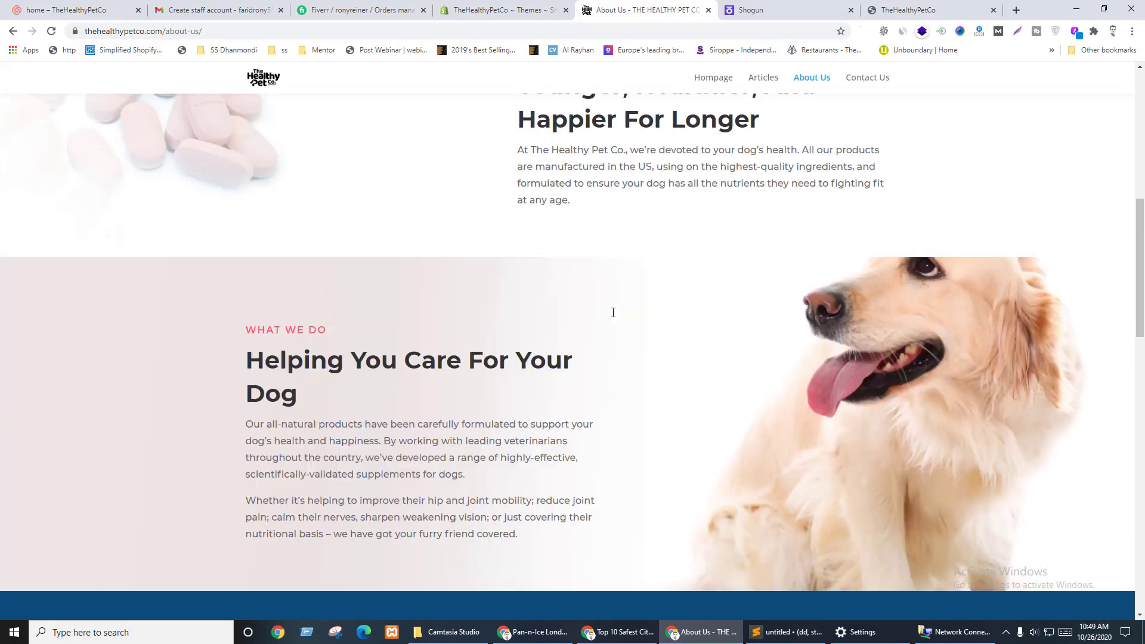
{"action": "scroll", "coordinate": [612, 312], "scroll_direction": "down", "scroll_amount": 3}
{"action": "scroll", "coordinate": [614, 312], "scroll_direction": "up", "scroll_amount": 2}
{"action": "key", "text": "ctrl+Tab"}
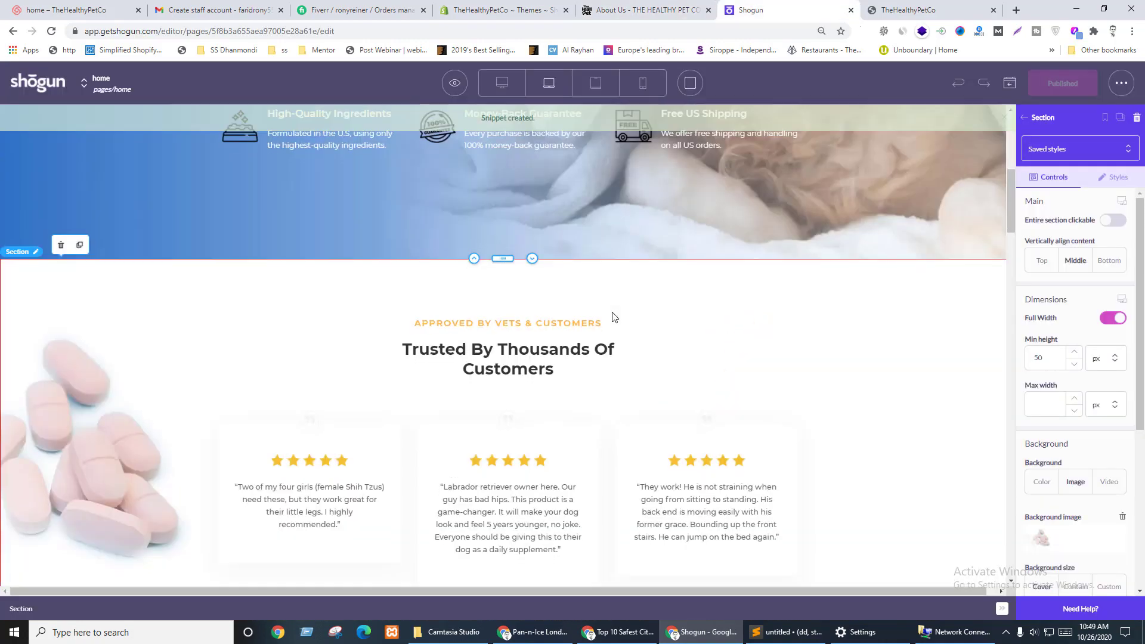
- Save the blue Veterinarian Approved section of the home page as a snippet named left-banner
{"action": "scroll", "coordinate": [612, 317], "scroll_direction": "down", "scroll_amount": 10}
{"action": "scroll", "coordinate": [612, 312], "scroll_direction": "down", "scroll_amount": 5}
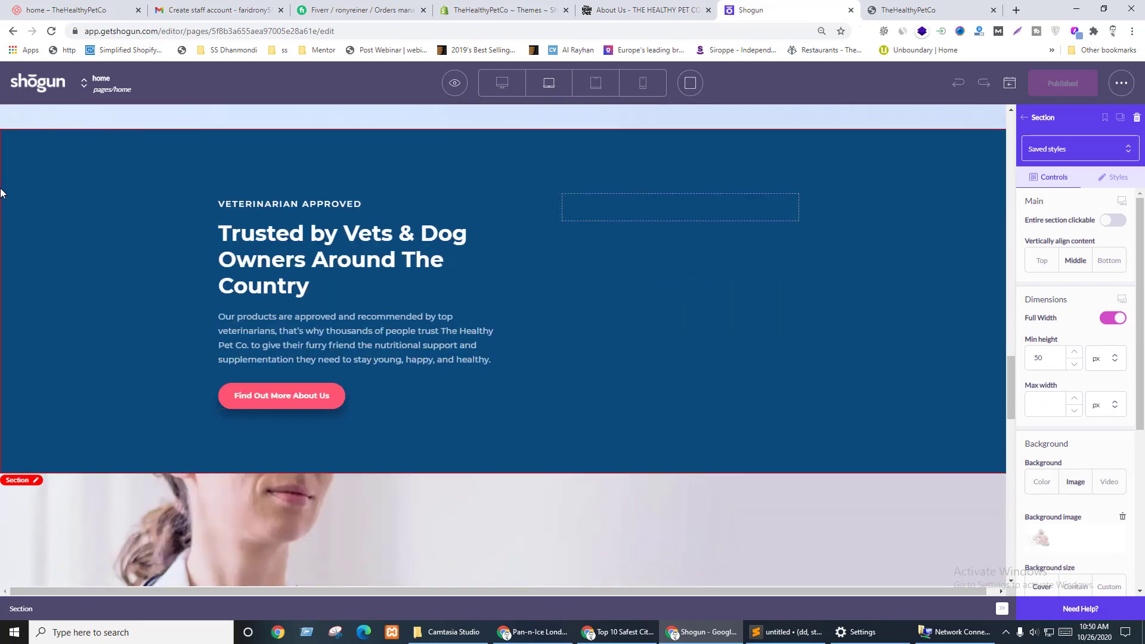
{"action": "left_click", "coordinate": [35, 480]}
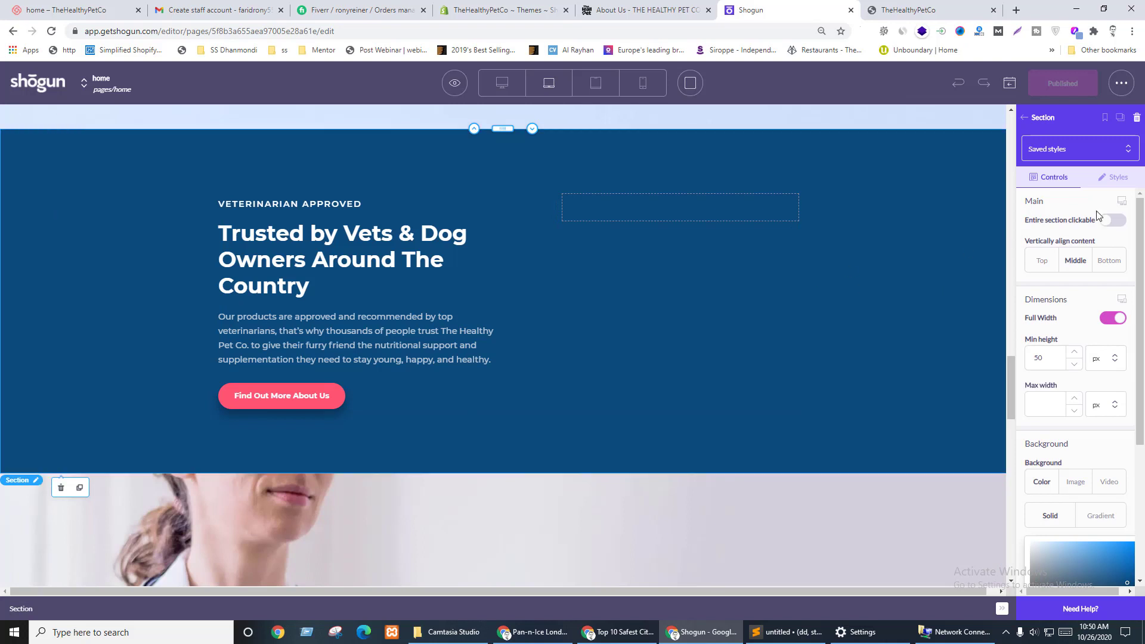
{"action": "left_click", "coordinate": [1119, 117]}
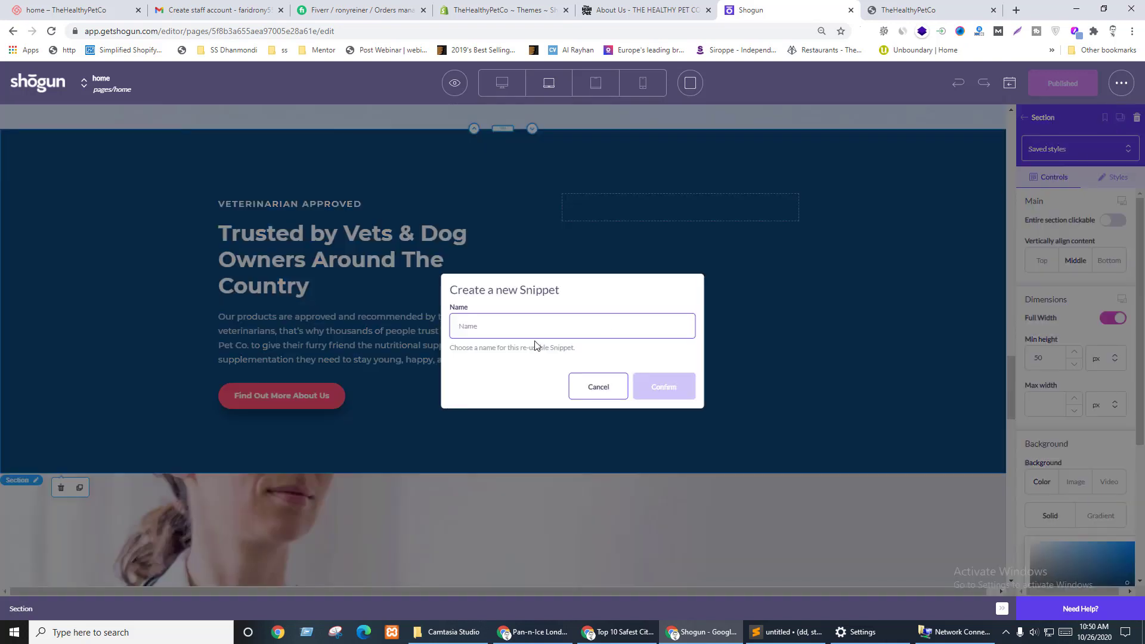
{"action": "type", "text": "left-banner"}
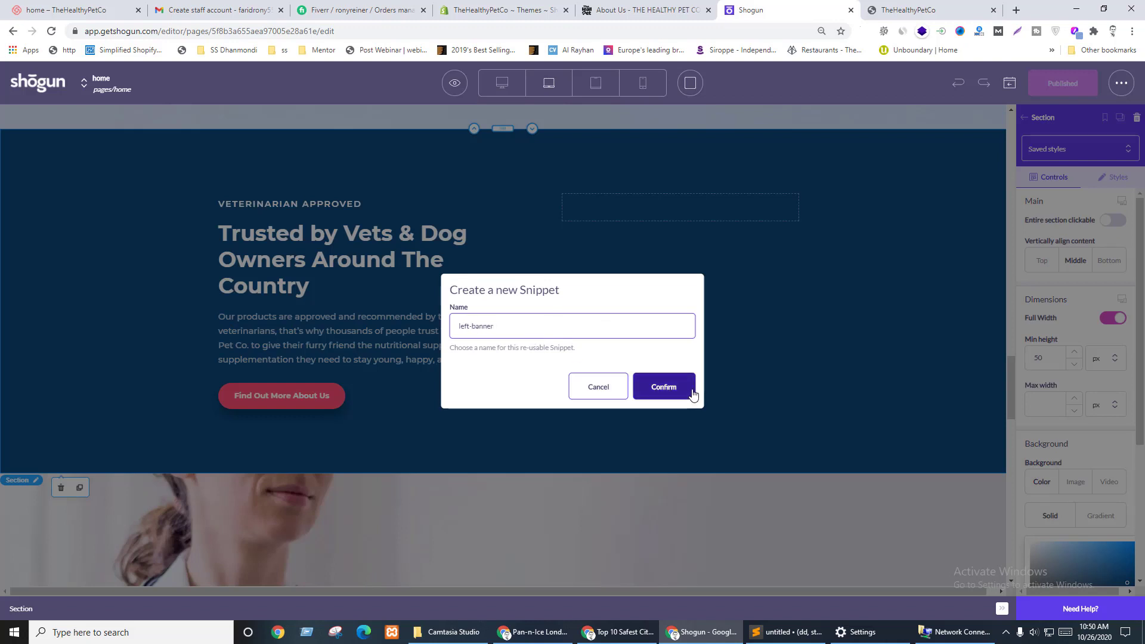
{"action": "left_click", "coordinate": [655, 386]}
- Review the live About Us page from the supplements section through to the contact and subscribe section
{"action": "key", "text": "ctrl+shift+Tab"}
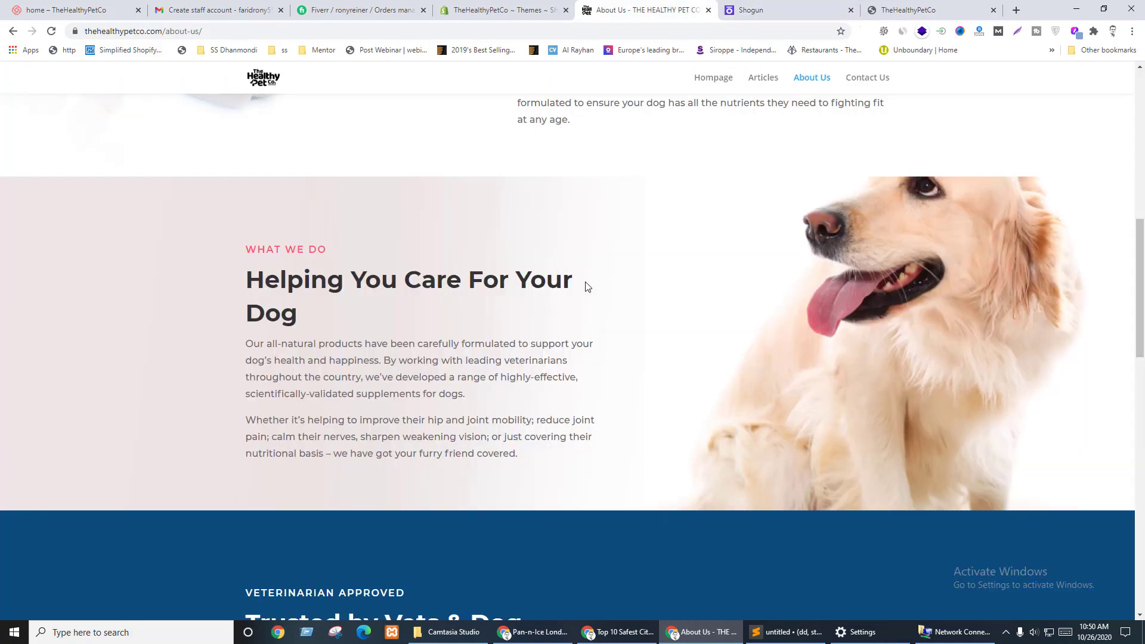
{"action": "scroll", "coordinate": [715, 334], "scroll_direction": "down", "scroll_amount": 6}
{"action": "scroll", "coordinate": [687, 304], "scroll_direction": "up", "scroll_amount": 6}
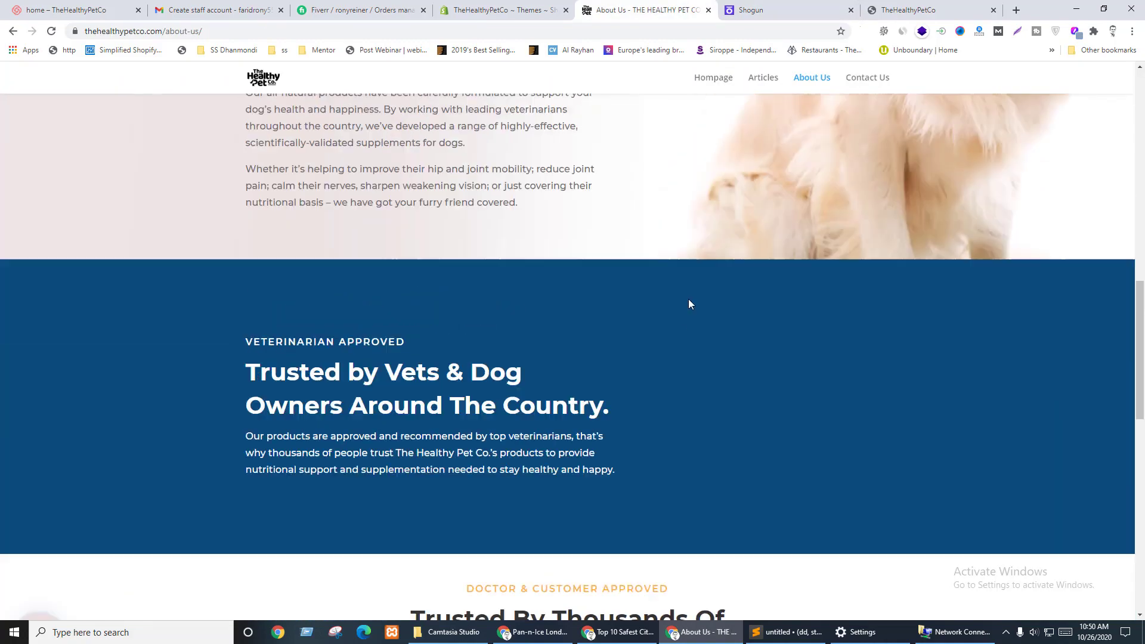
{"action": "scroll", "coordinate": [708, 304], "scroll_direction": "down", "scroll_amount": 7}
{"action": "scroll", "coordinate": [709, 304], "scroll_direction": "down", "scroll_amount": 3}
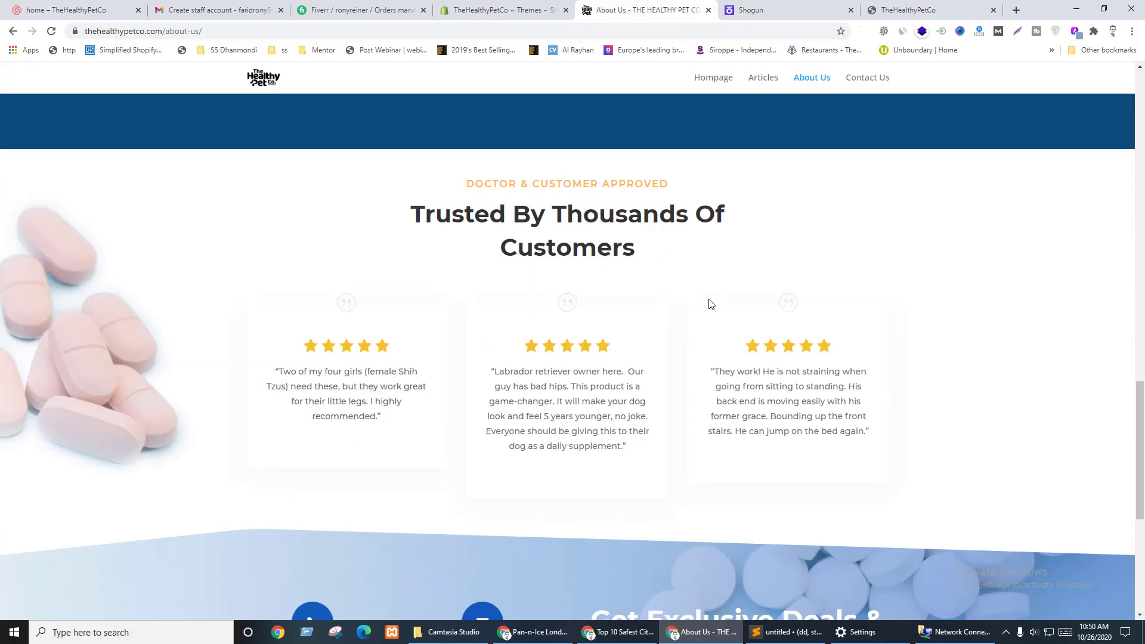
{"action": "scroll", "coordinate": [167, 316], "scroll_direction": "up", "scroll_amount": 10}
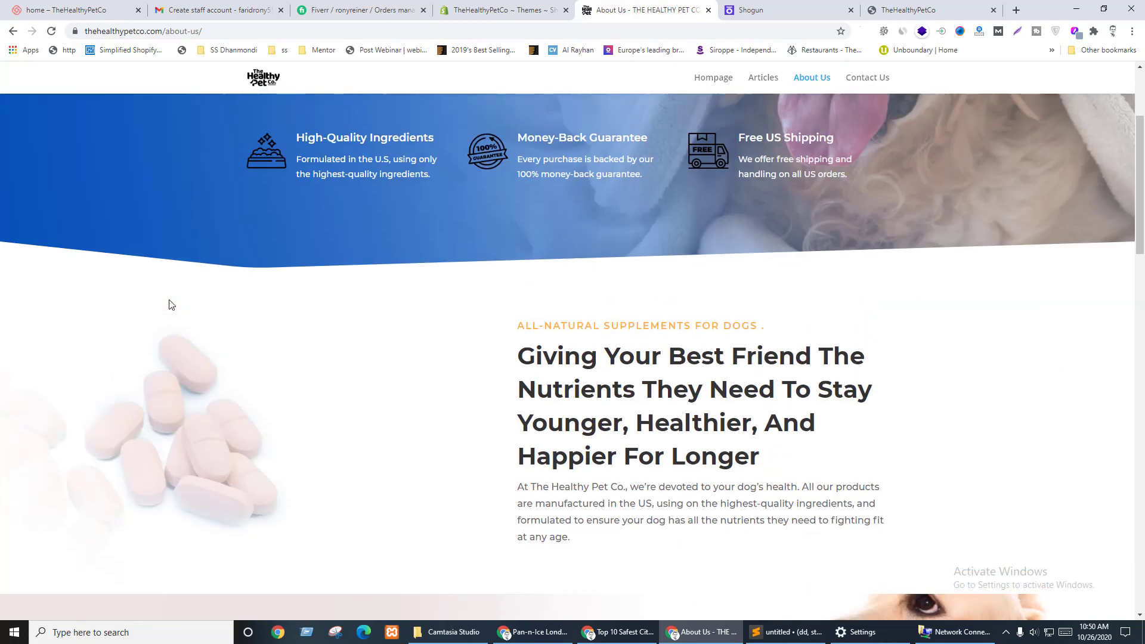
{"action": "scroll", "coordinate": [169, 304], "scroll_direction": "down", "scroll_amount": 2}
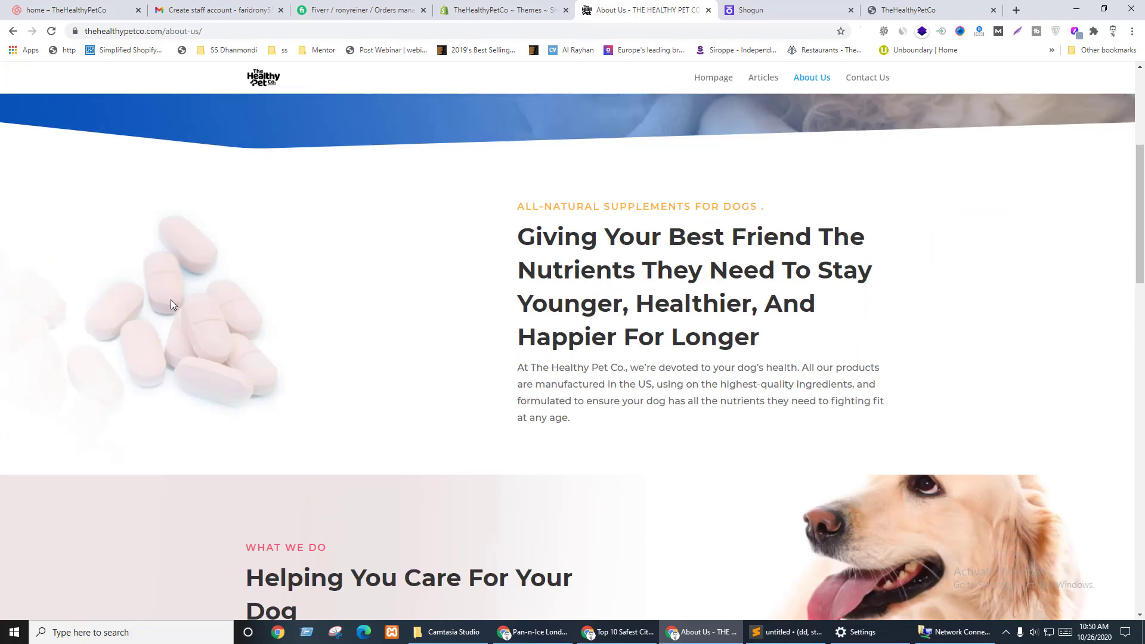
{"action": "scroll", "coordinate": [170, 304], "scroll_direction": "down", "scroll_amount": 8}
{"action": "scroll", "coordinate": [173, 301], "scroll_direction": "up", "scroll_amount": 10}
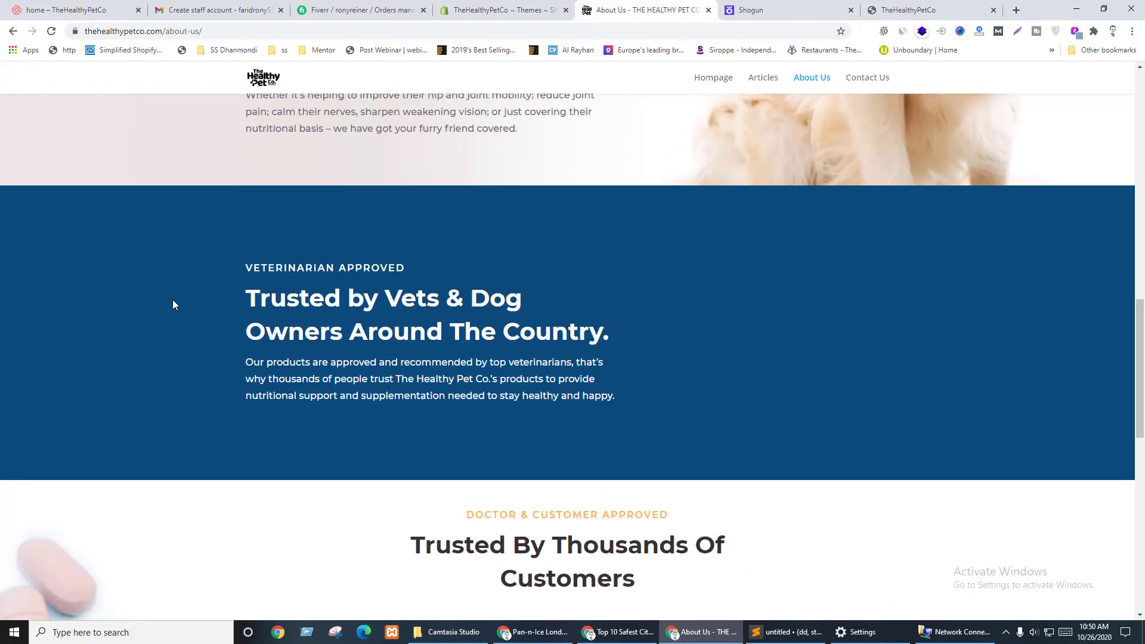
{"action": "scroll", "coordinate": [173, 301], "scroll_direction": "down", "scroll_amount": 12}
{"action": "scroll", "coordinate": [185, 301], "scroll_direction": "down", "scroll_amount": 3}
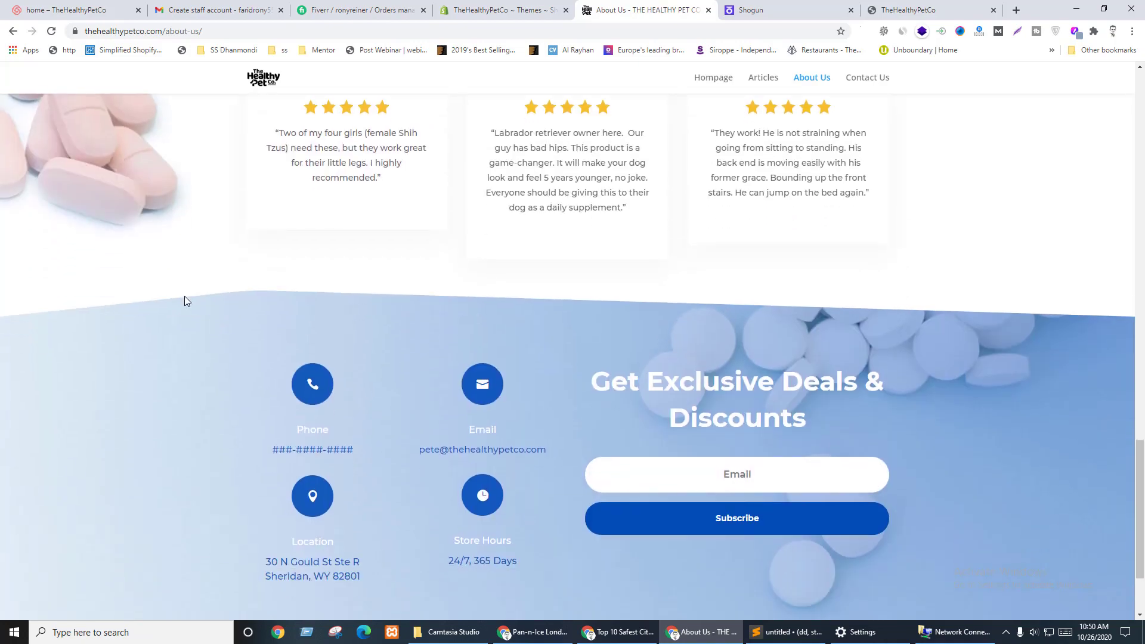
- Save the Get Exclusive Deals & Discounts contact section in the page editor as a snippet named contact
{"action": "key", "text": "ctrl+Tab"}
{"action": "scroll", "coordinate": [185, 301], "scroll_direction": "down", "scroll_amount": 15}
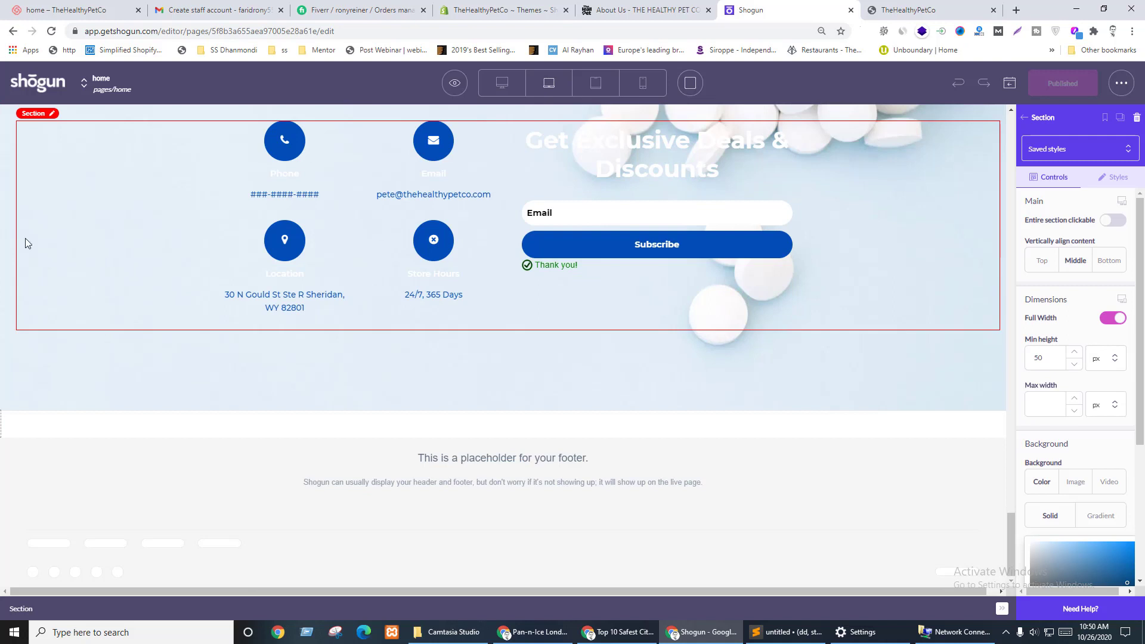
{"action": "left_click", "coordinate": [3, 352]}
{"action": "left_click", "coordinate": [19, 609]}
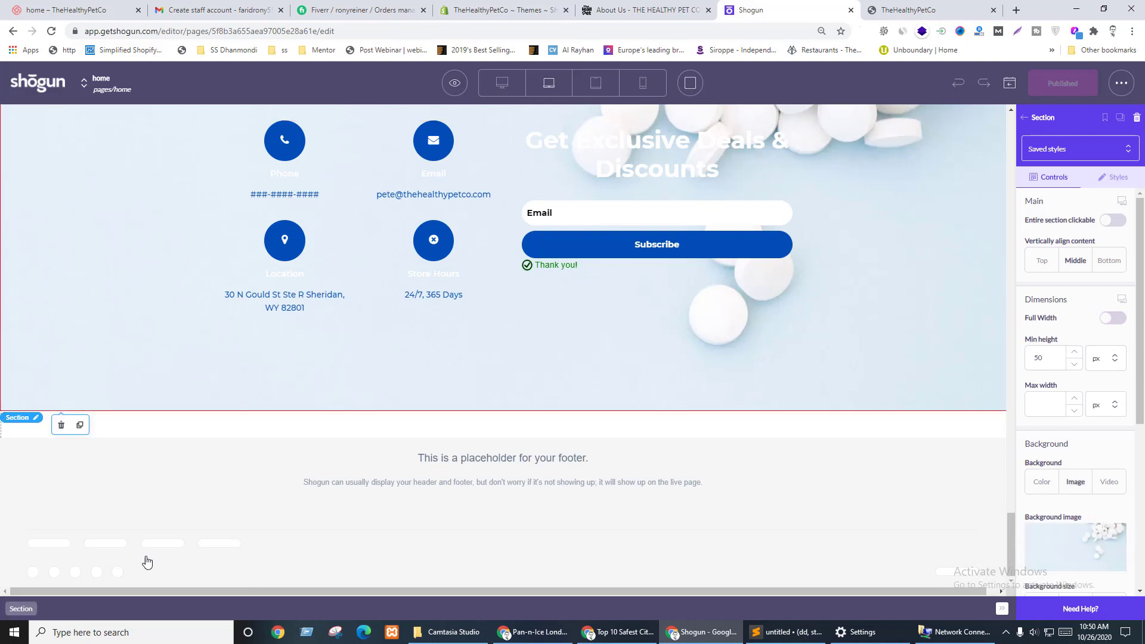
{"action": "left_click", "coordinate": [1104, 117]}
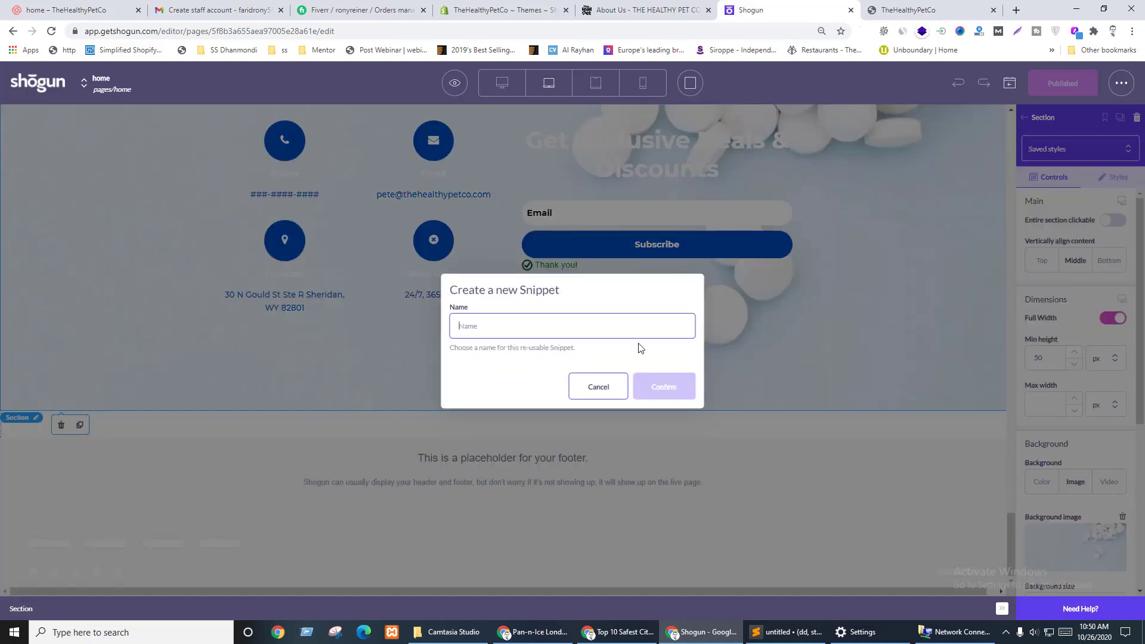
{"action": "type", "text": "contact"}
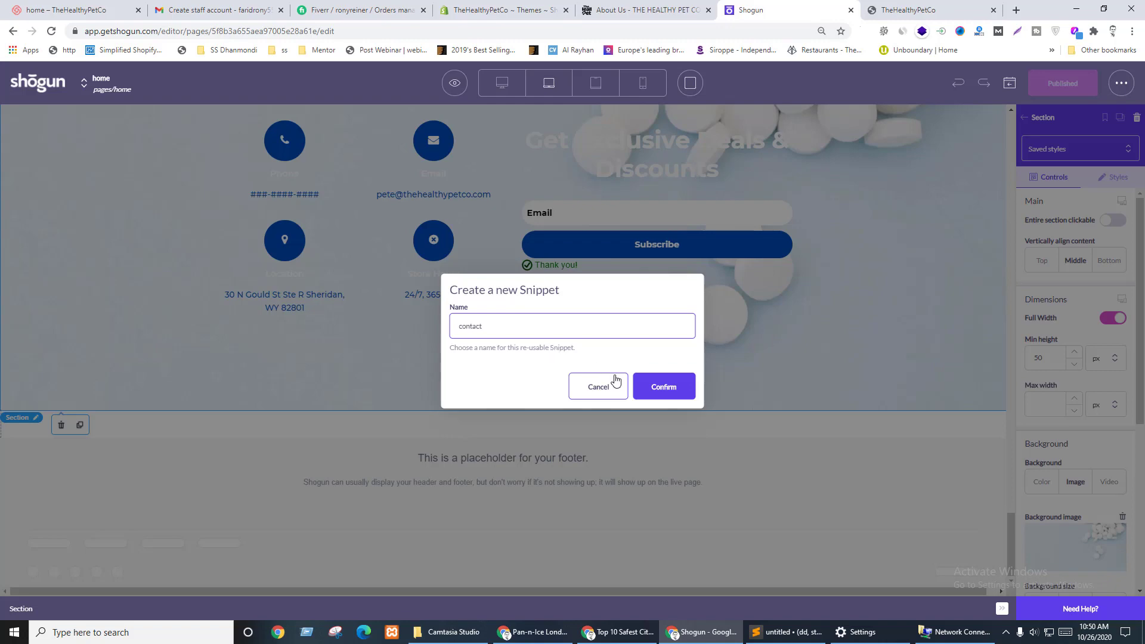
{"action": "left_click", "coordinate": [656, 387]}
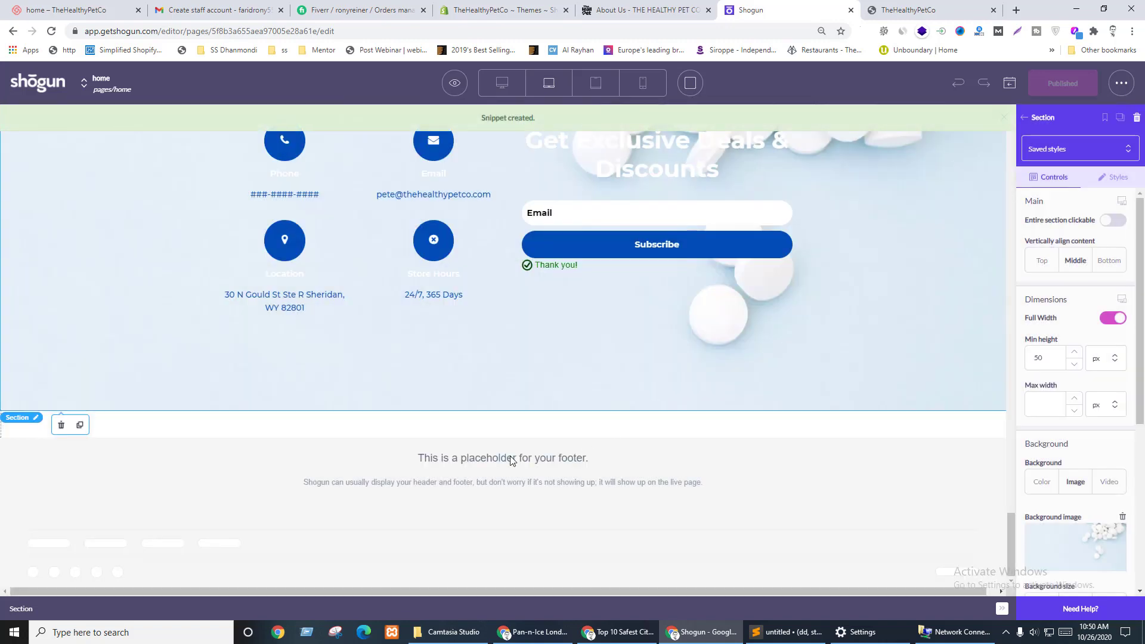
- Save the full-width Chat With Our Expert Team section as a snippet named chat
{"action": "scroll", "coordinate": [498, 459], "scroll_direction": "up", "scroll_amount": 12}
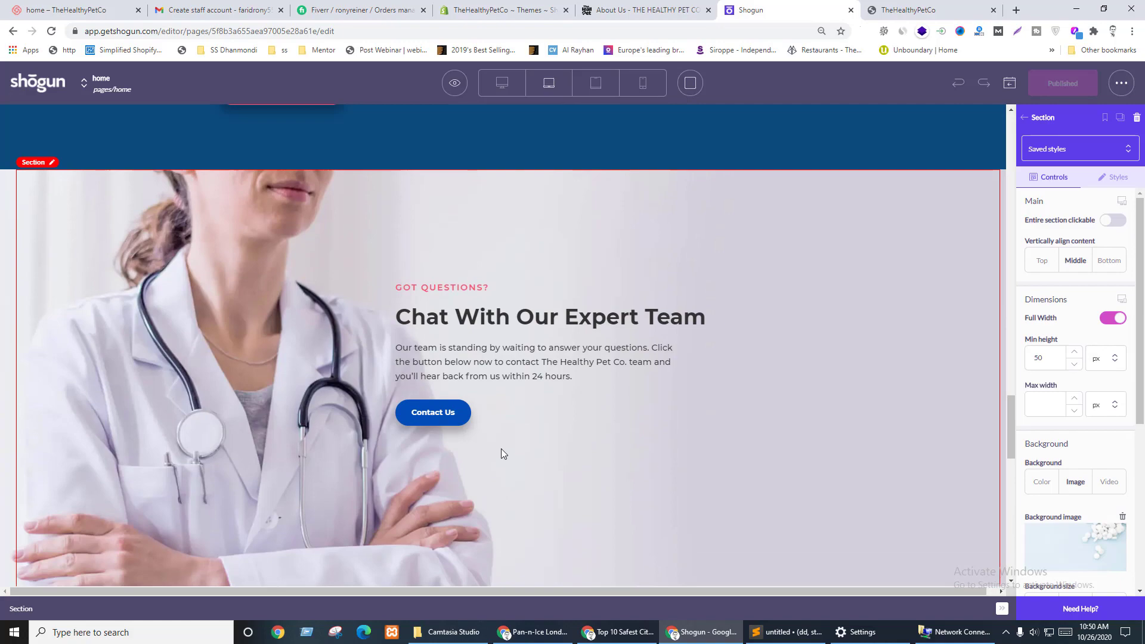
{"action": "scroll", "coordinate": [501, 448], "scroll_direction": "up", "scroll_amount": 15}
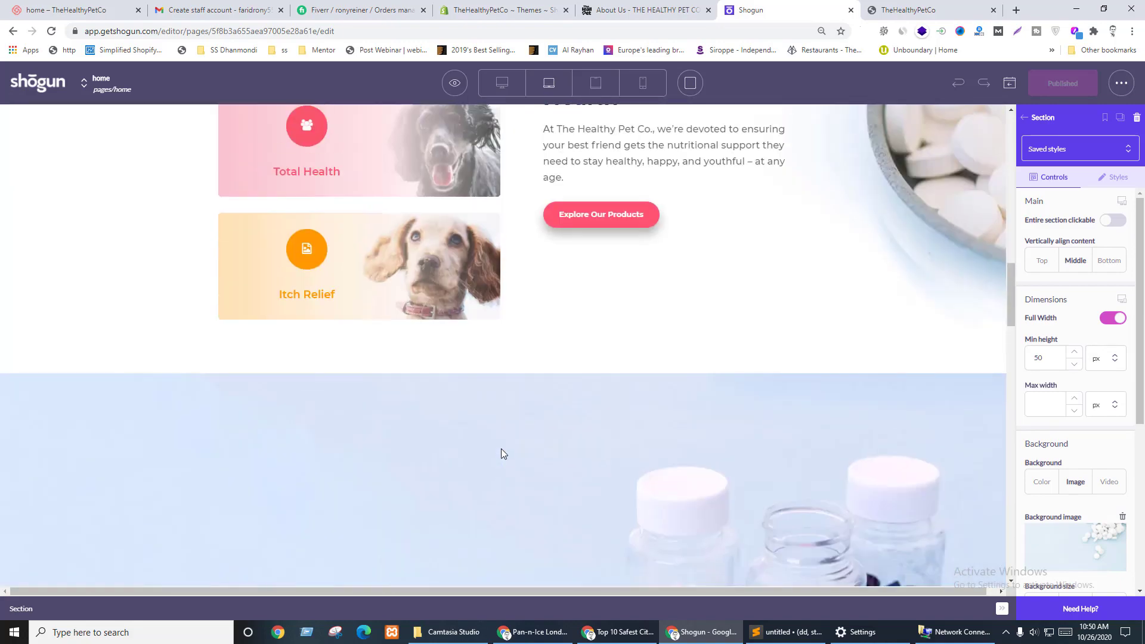
{"action": "scroll", "coordinate": [500, 448], "scroll_direction": "down", "scroll_amount": 15}
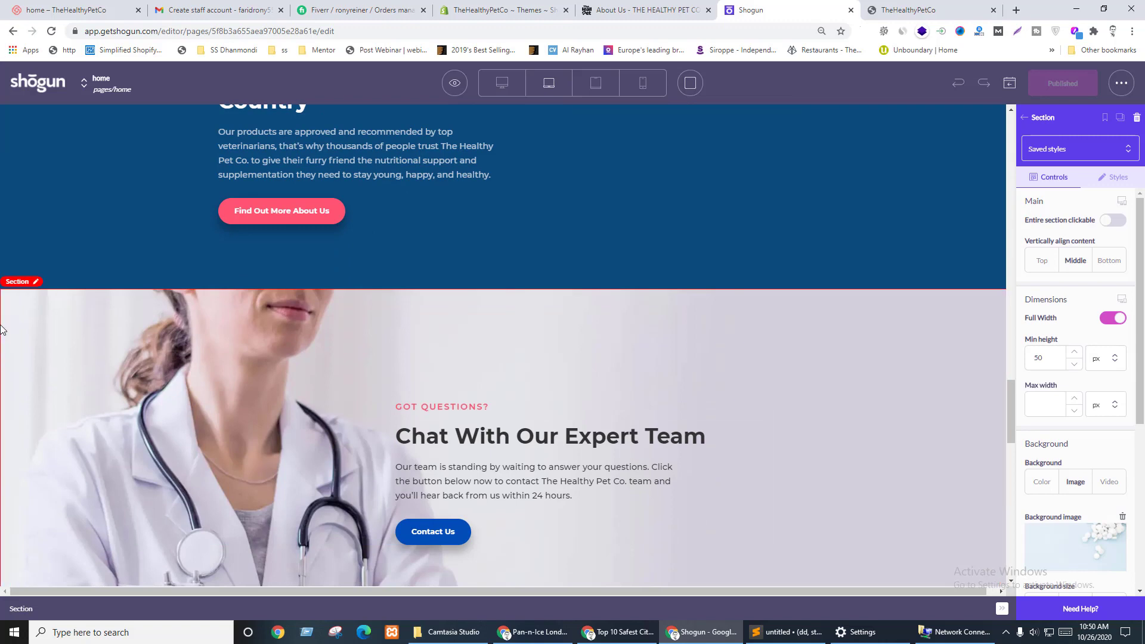
{"action": "left_click", "coordinate": [1, 329]}
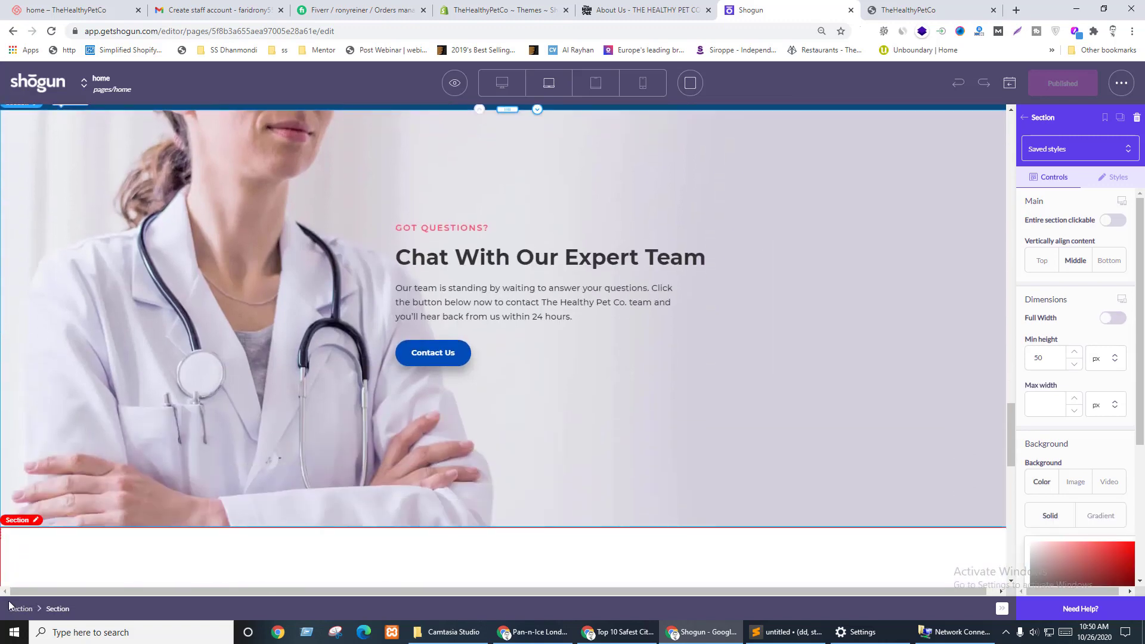
{"action": "left_click", "coordinate": [1100, 121]}
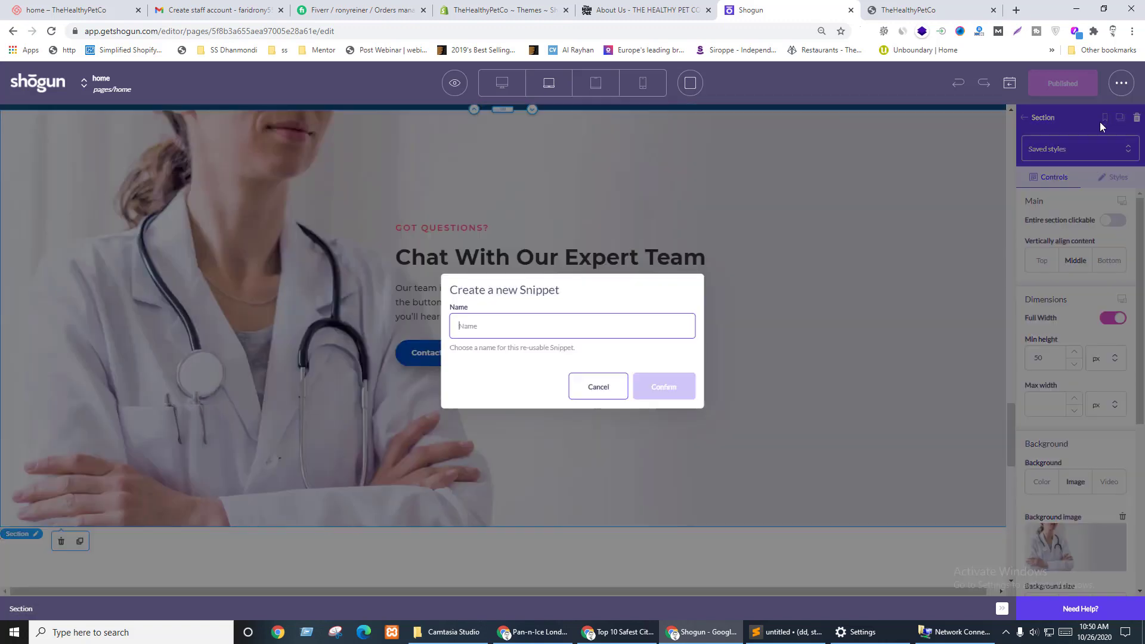
{"action": "type", "text": "chat"}
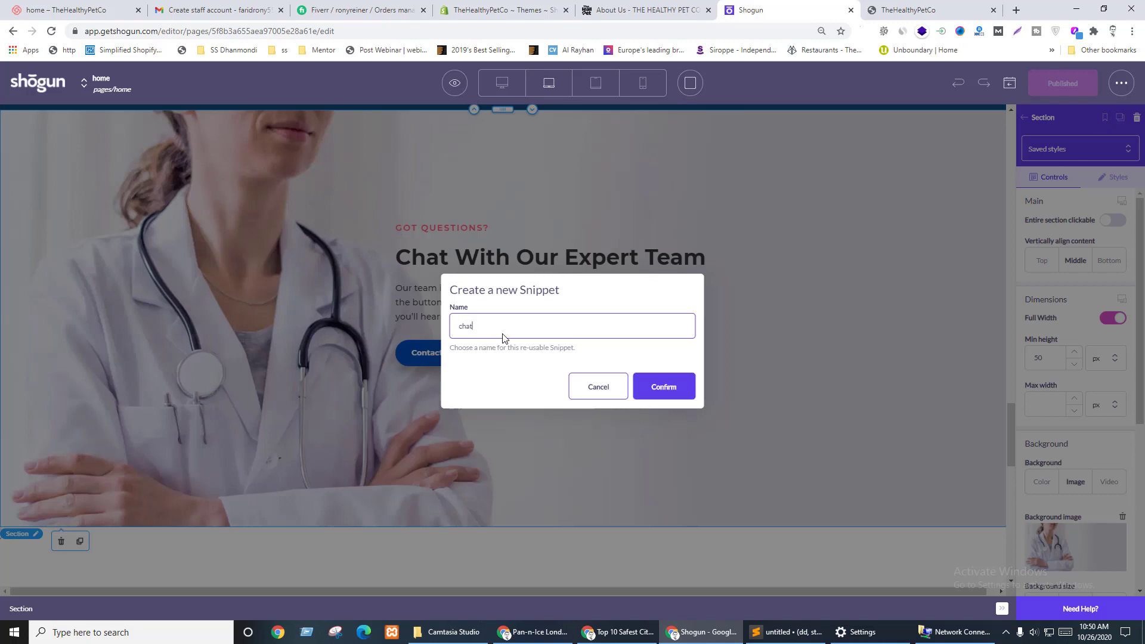
{"action": "left_click", "coordinate": [662, 386]}
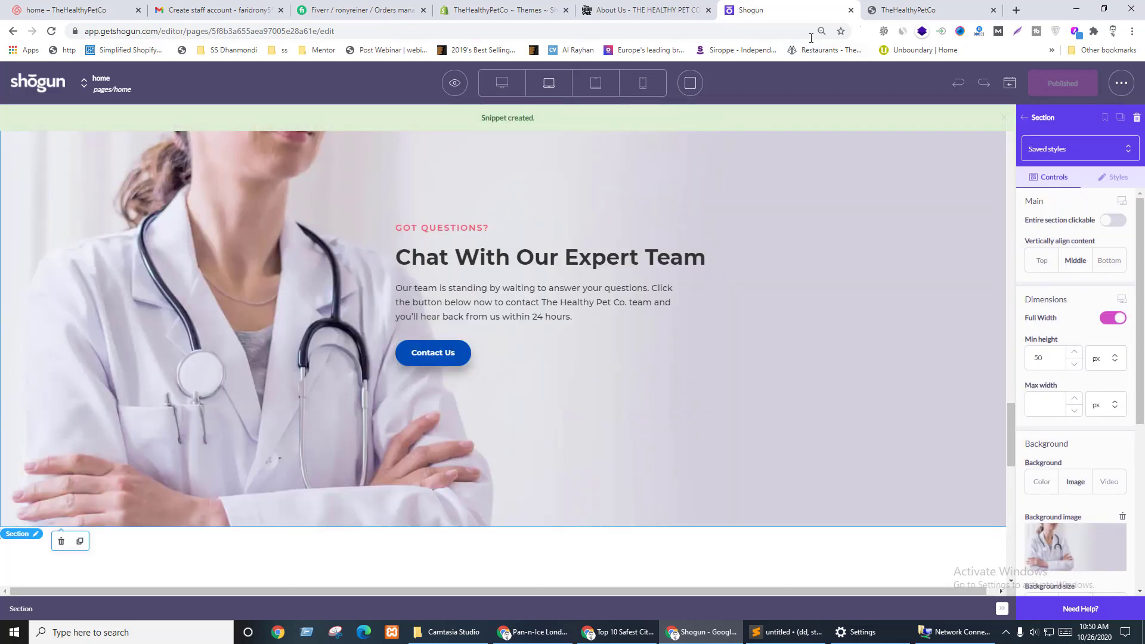
- Leave the home page editor for the dashboard and start a new standard page from a blank layout
{"action": "left_click", "coordinate": [19, 86]}
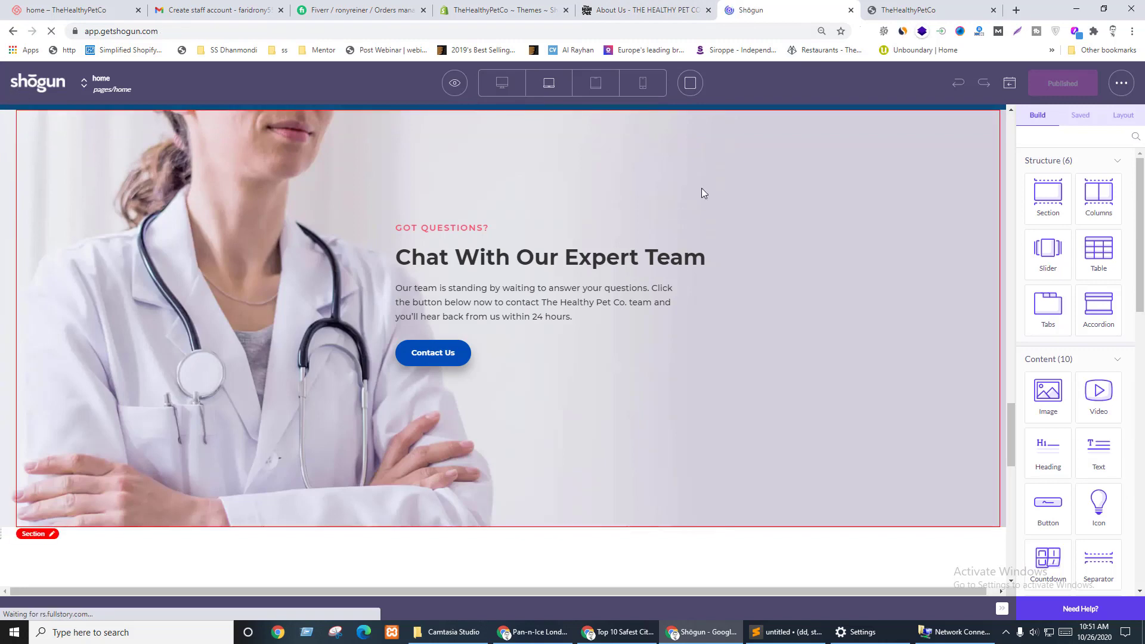
{"action": "left_click", "coordinate": [642, 10]}
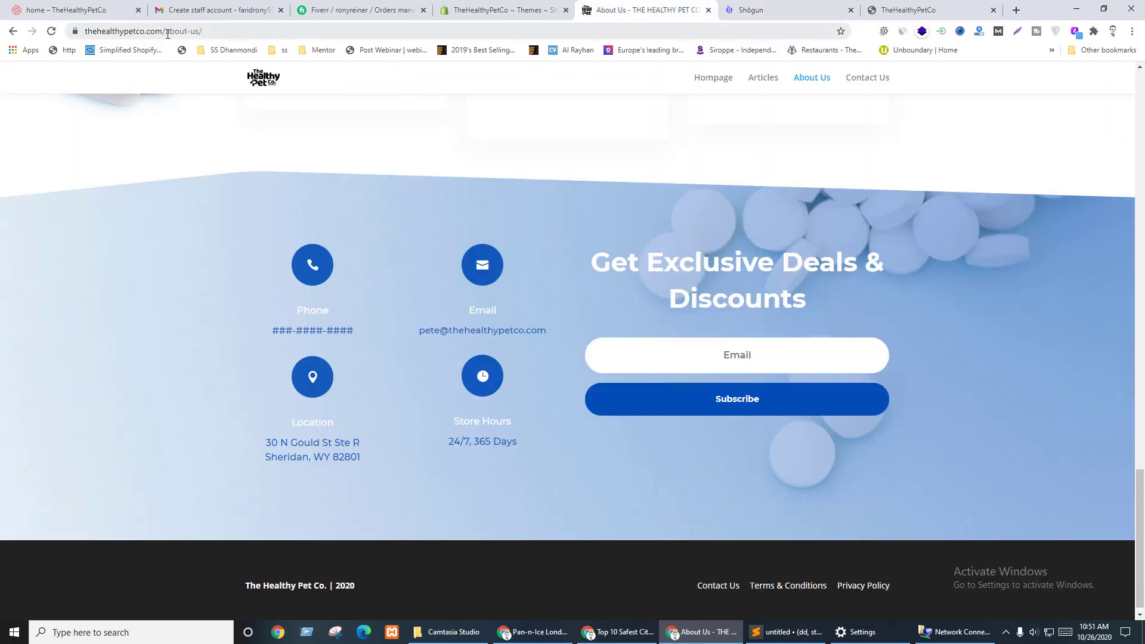
{"action": "left_click", "coordinate": [775, 7]}
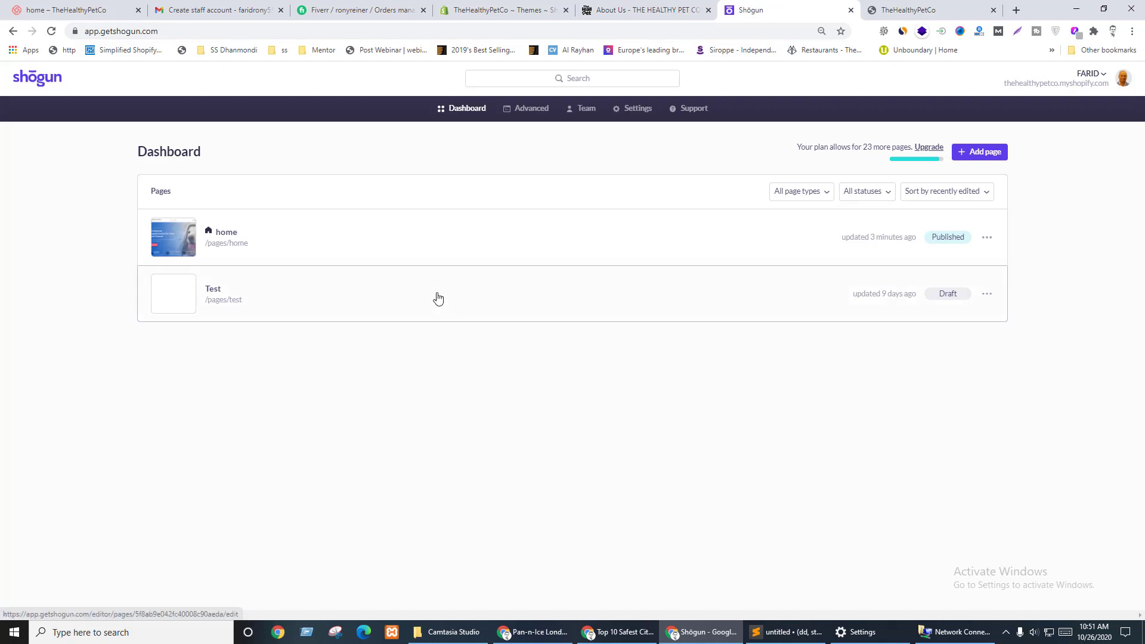
{"action": "left_click", "coordinate": [980, 152]}
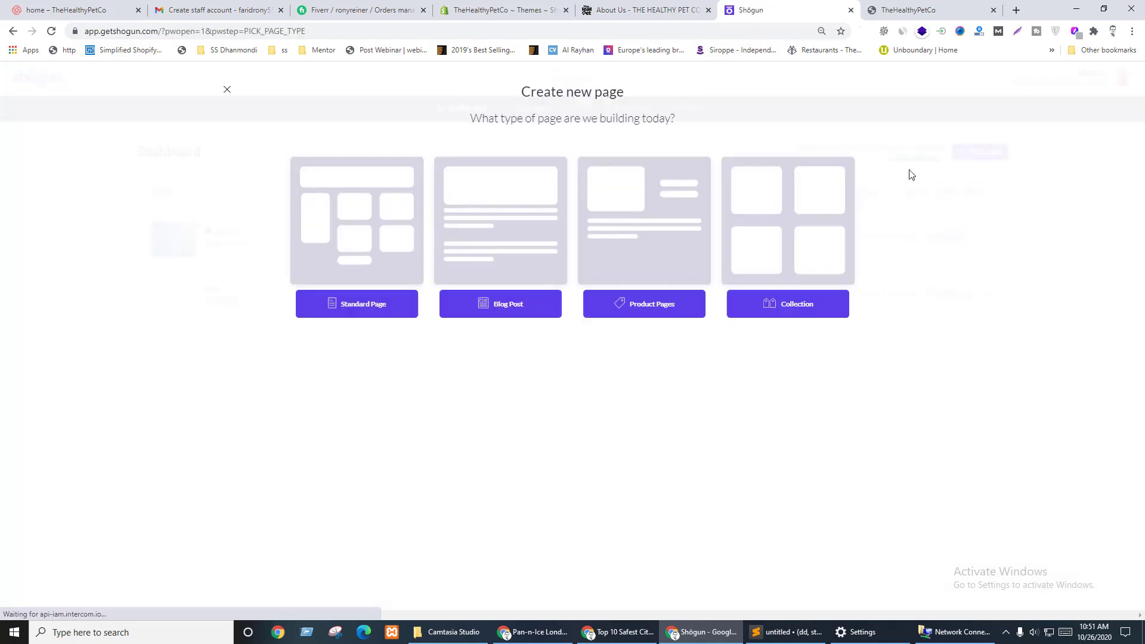
{"action": "left_click", "coordinate": [348, 236]}
{"action": "left_click", "coordinate": [419, 176]}
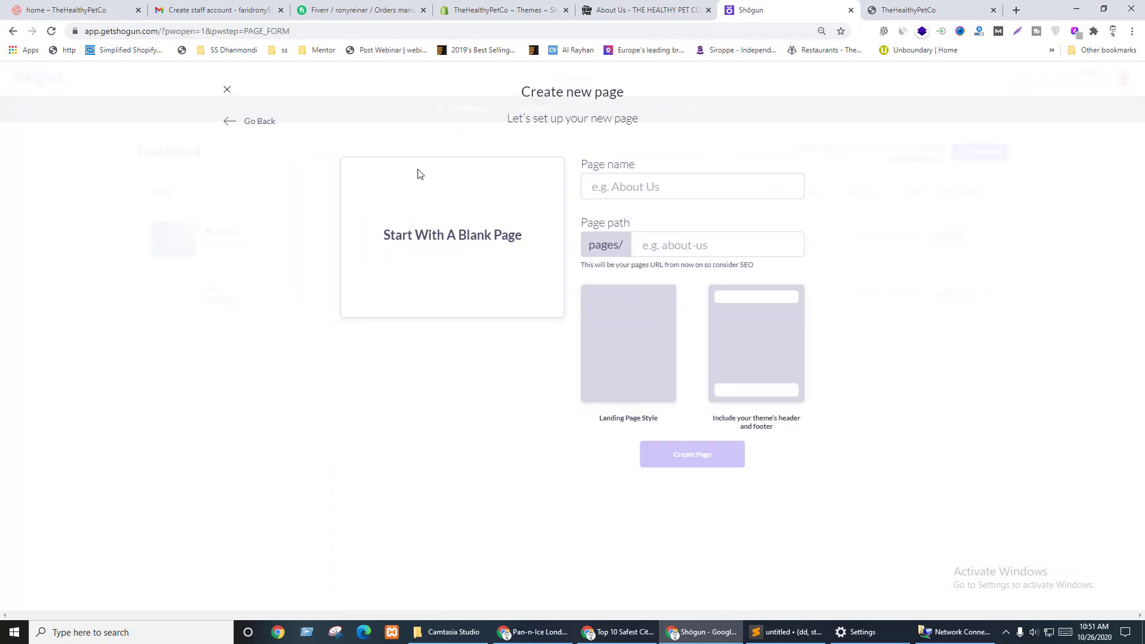
- Name the new page Contact Us, with contact-us as its page path
{"action": "left_click", "coordinate": [595, 193]}
{"action": "type", "text": "con"}
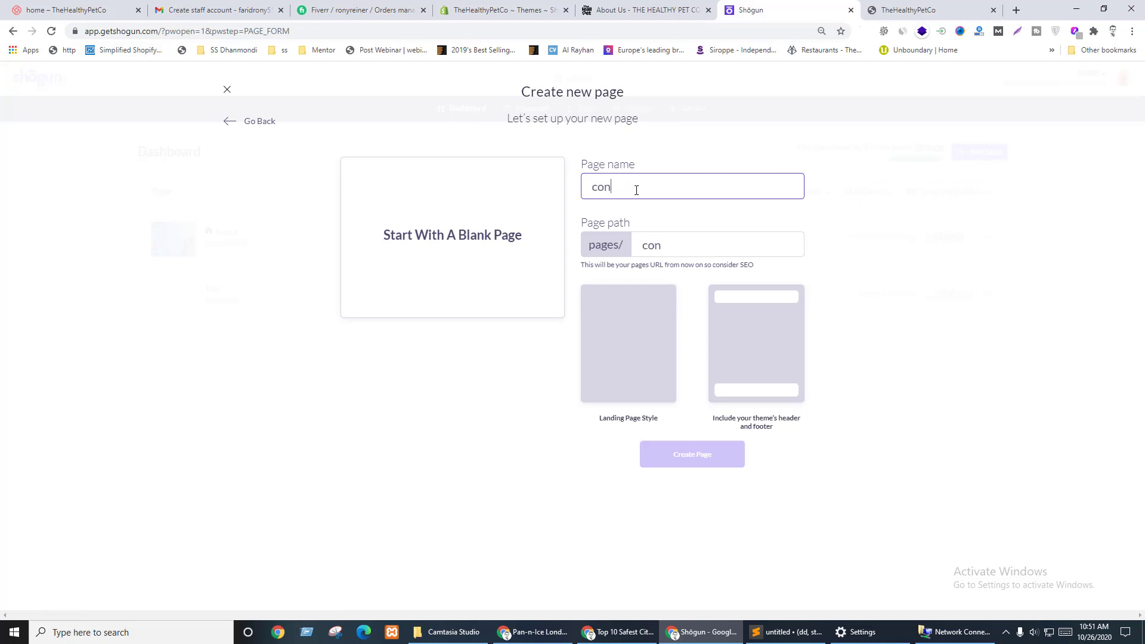
{"action": "type", "text": "ta"}
{"action": "type", "text": "ctud"}
{"action": "type", "text": "C"}
{"action": "left_click", "coordinate": [1032, 332]}
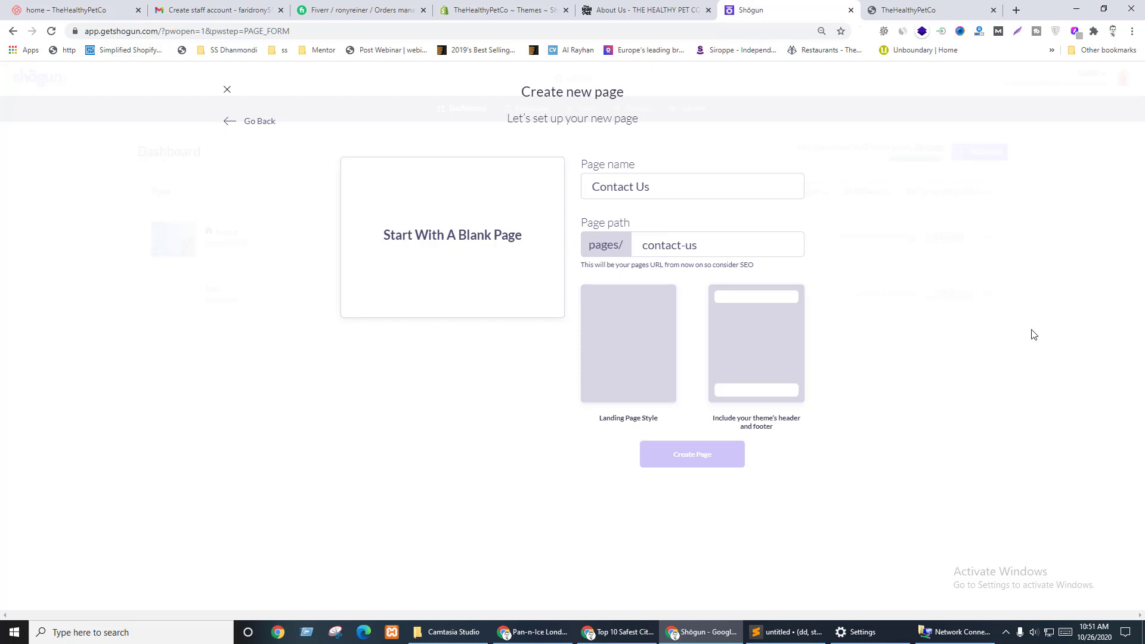
- Create the Contact Us page with the theme's header and footer included
{"action": "left_click", "coordinate": [769, 356]}
{"action": "left_click", "coordinate": [670, 463]}
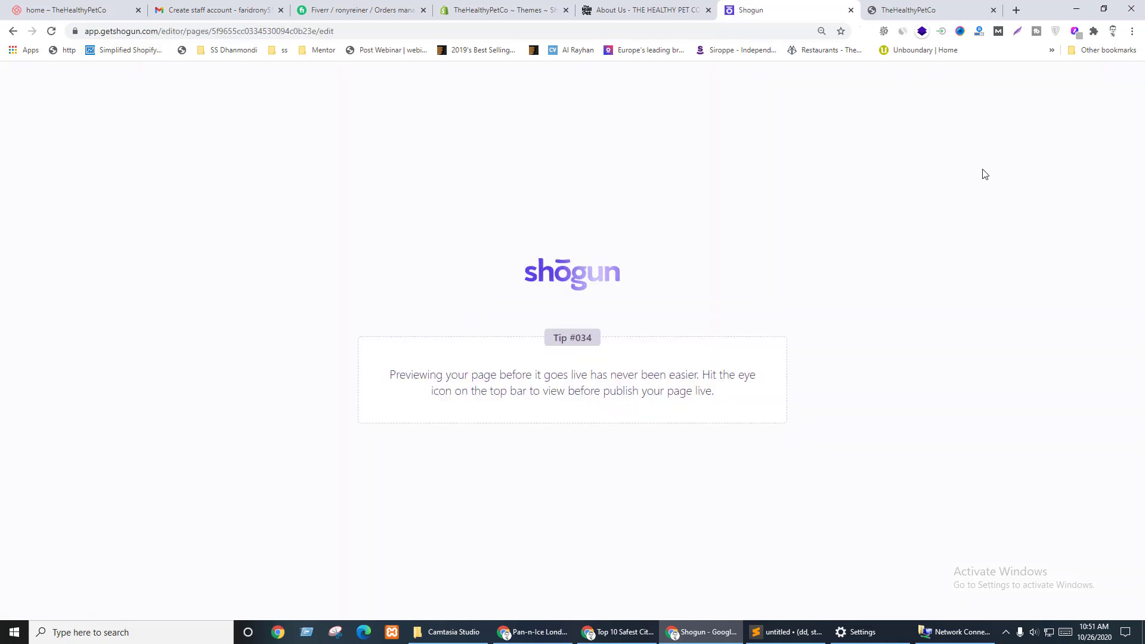
{"action": "left_click", "coordinate": [912, 6]}
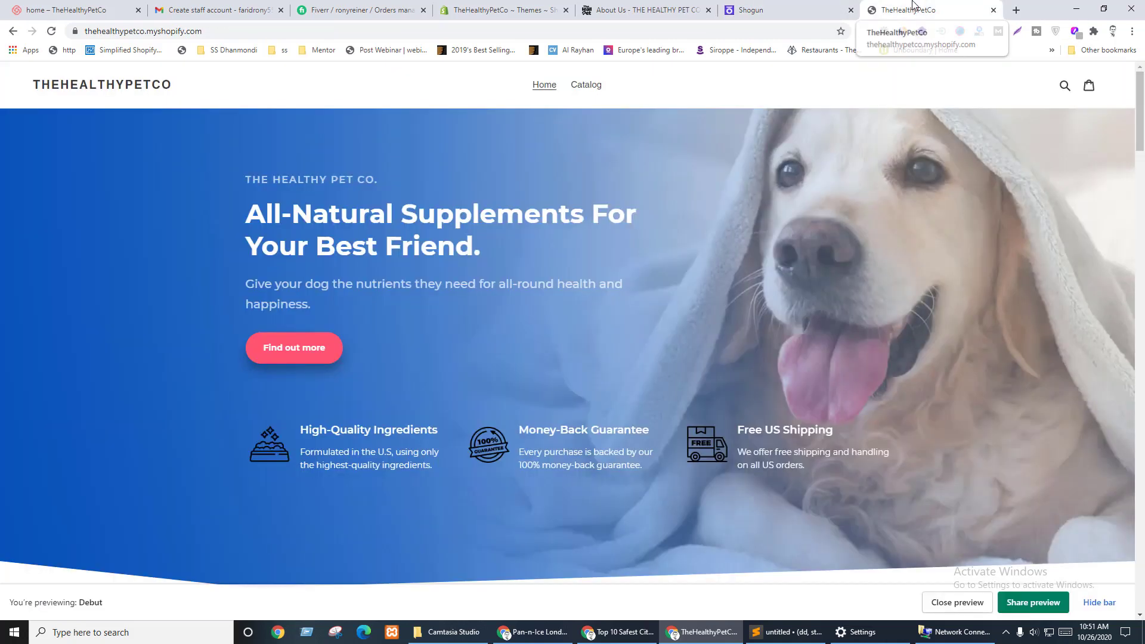
{"action": "left_click", "coordinate": [777, 5]}
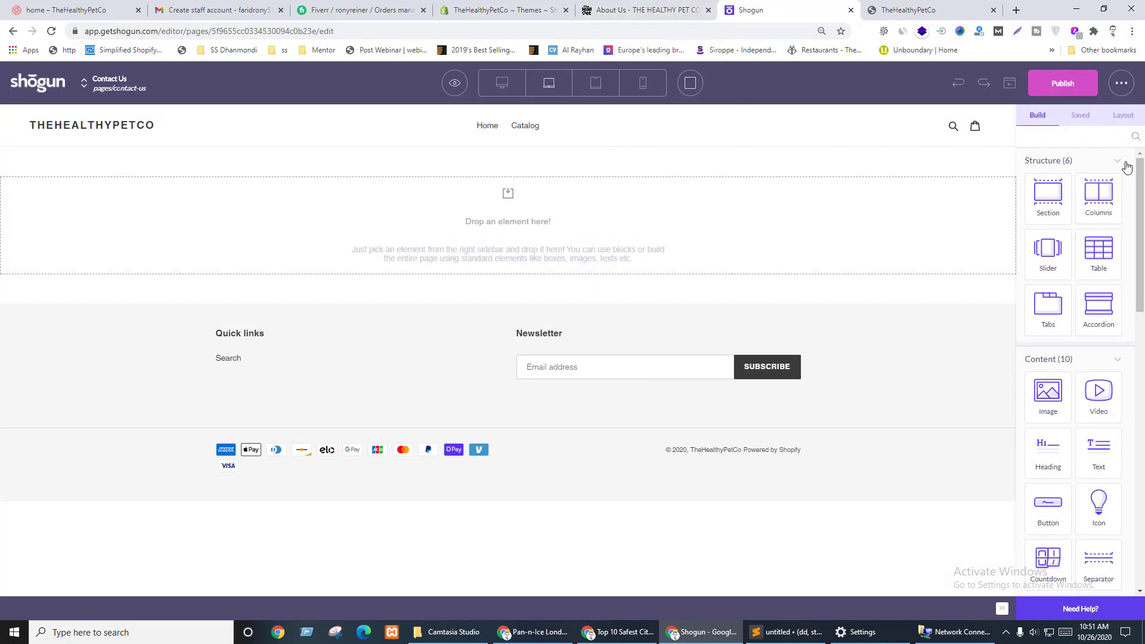
- Place the saved dog banner snippet on the blank page and change its small top heading to ABOUT US
{"action": "left_click", "coordinate": [1080, 117]}
{"action": "left_click_drag", "start_coordinate": [1067, 168], "coordinate": [468, 212]}
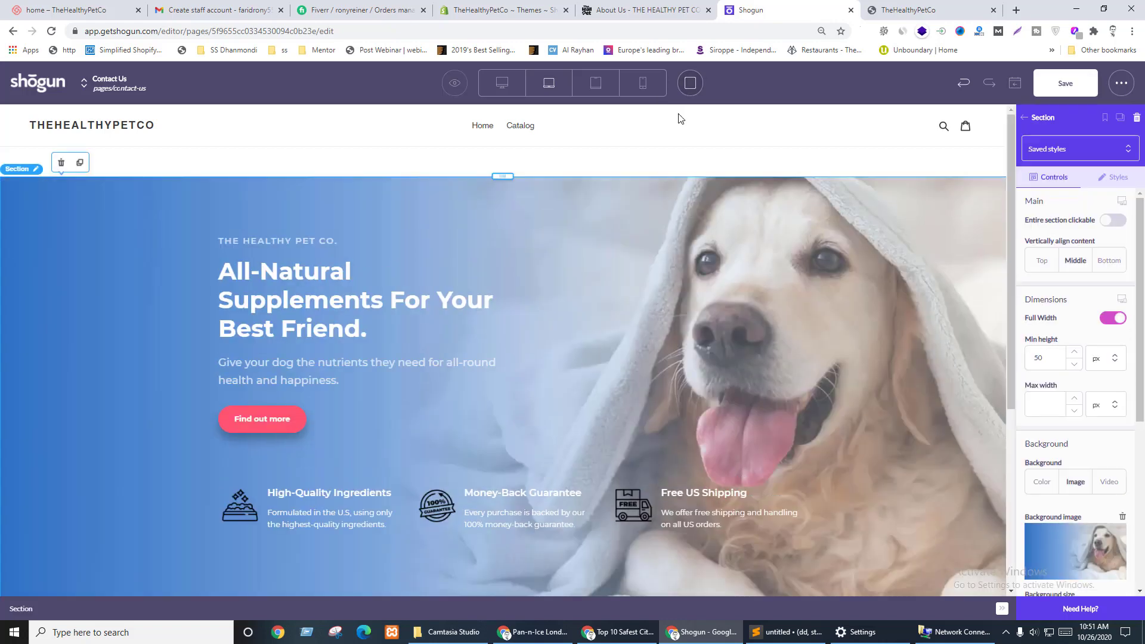
{"action": "left_click", "coordinate": [642, 6]}
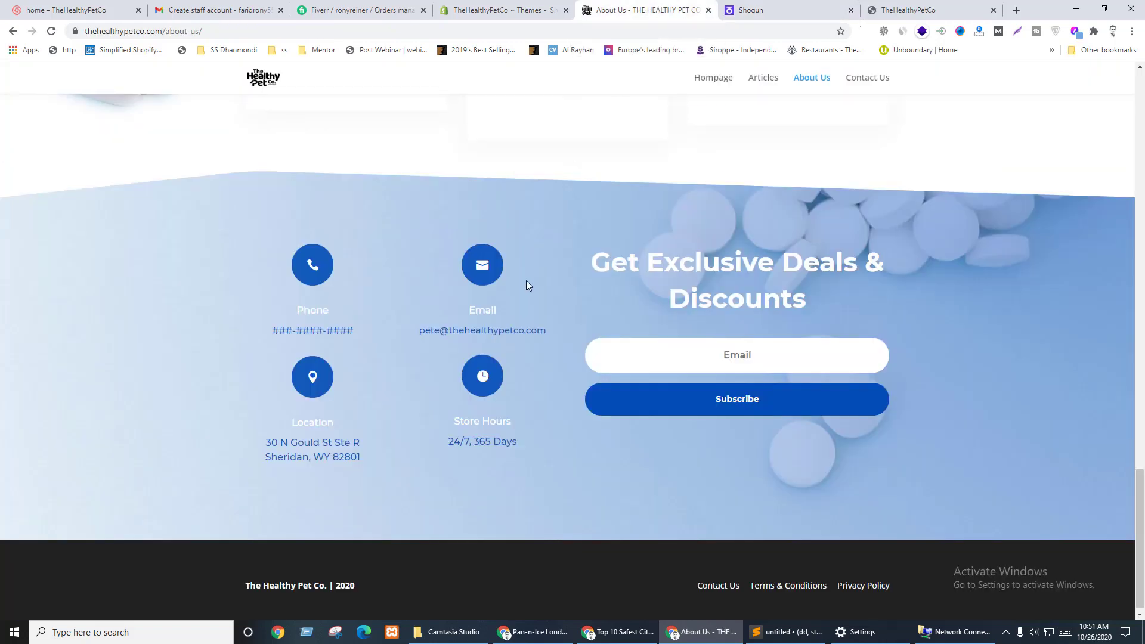
{"action": "scroll", "coordinate": [525, 283], "scroll_direction": "up", "scroll_amount": 15}
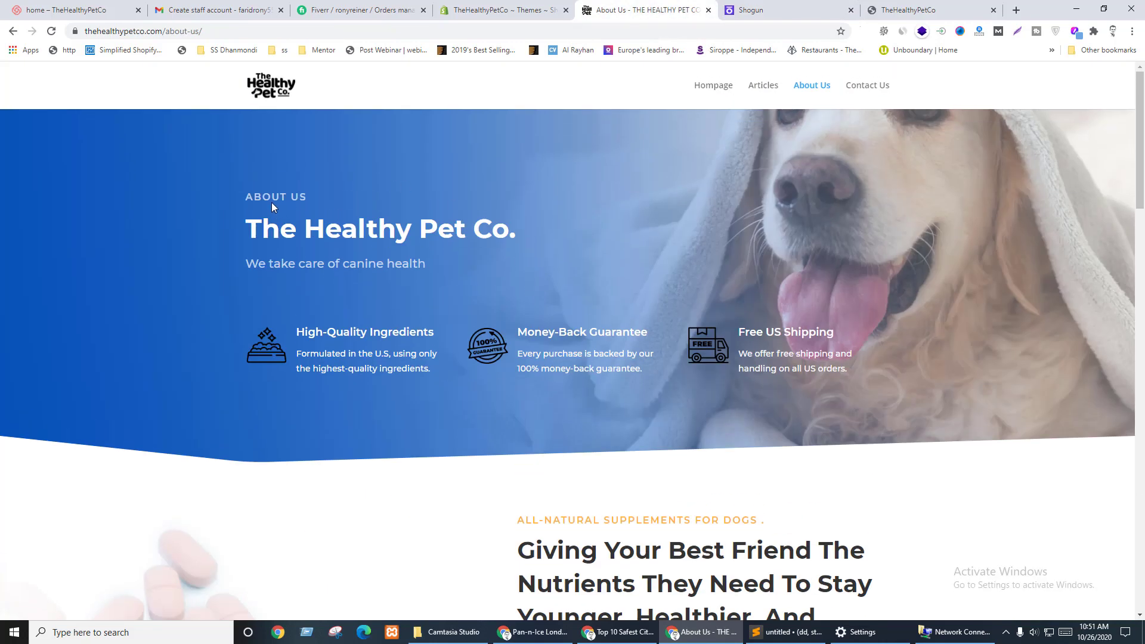
{"action": "key", "text": "ctrl+Tab"}
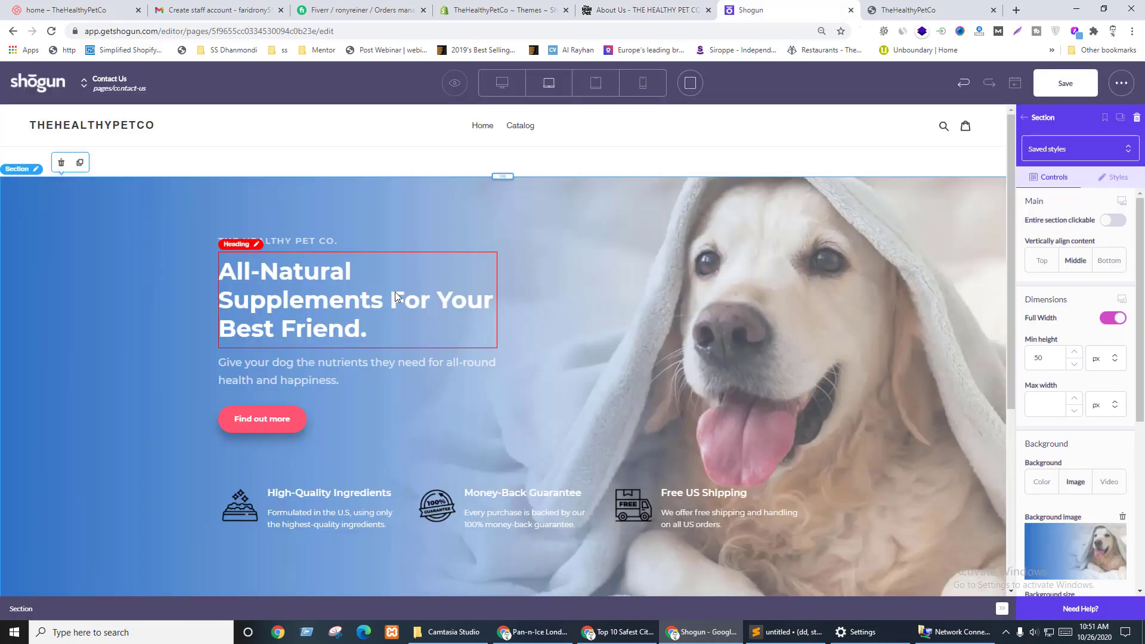
{"action": "double_click", "coordinate": [282, 241]}
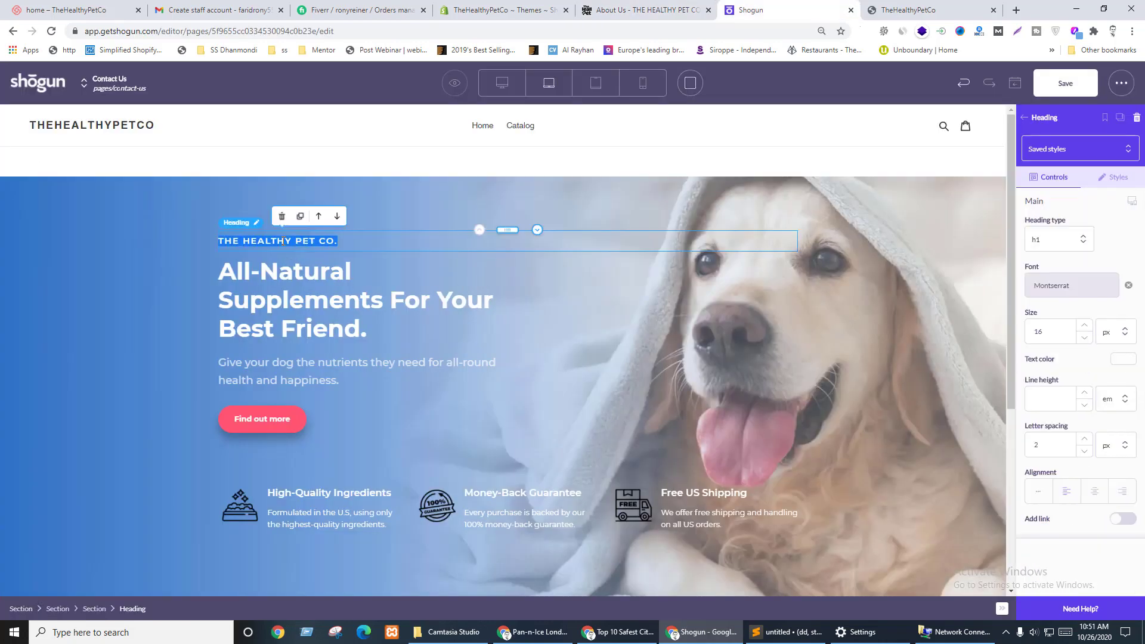
{"action": "type", "text": "ABOUT US"}
- Replace the banner's main heading with The Healthy Pet Co., copied from the existing site's About Us page
{"action": "key", "text": "ctrl+shift+Tab"}
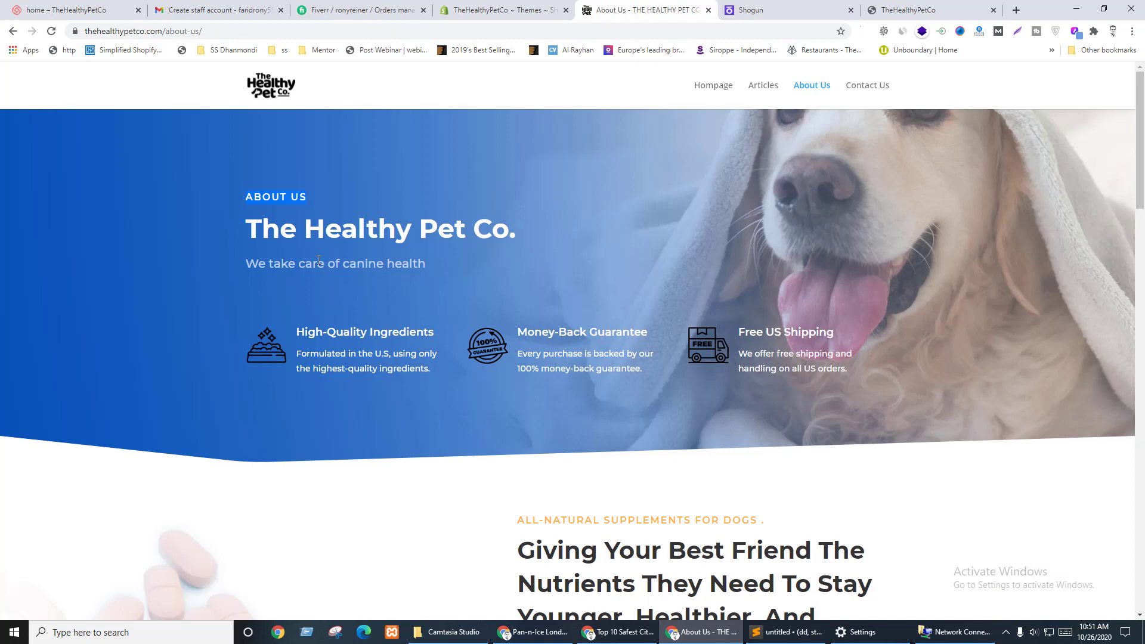
{"action": "triple_click", "coordinate": [313, 237]}
{"action": "key", "text": "ctrl+c"}
{"action": "key", "text": "ctrl+Tab"}
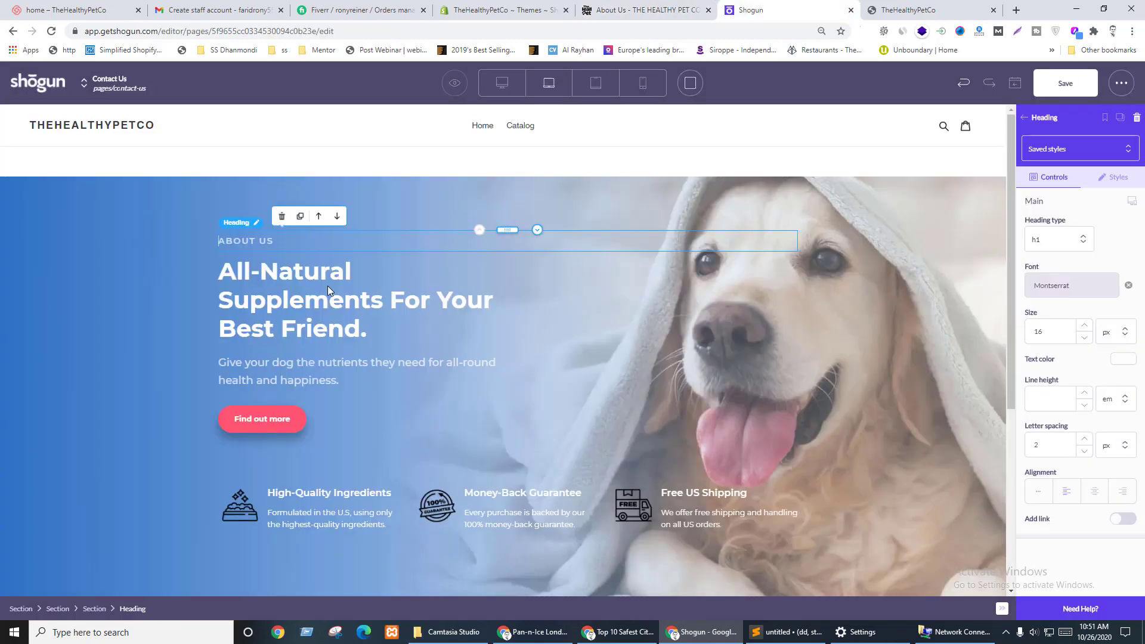
{"action": "triple_click", "coordinate": [297, 304]}
{"action": "key", "text": "ctrl+v"}
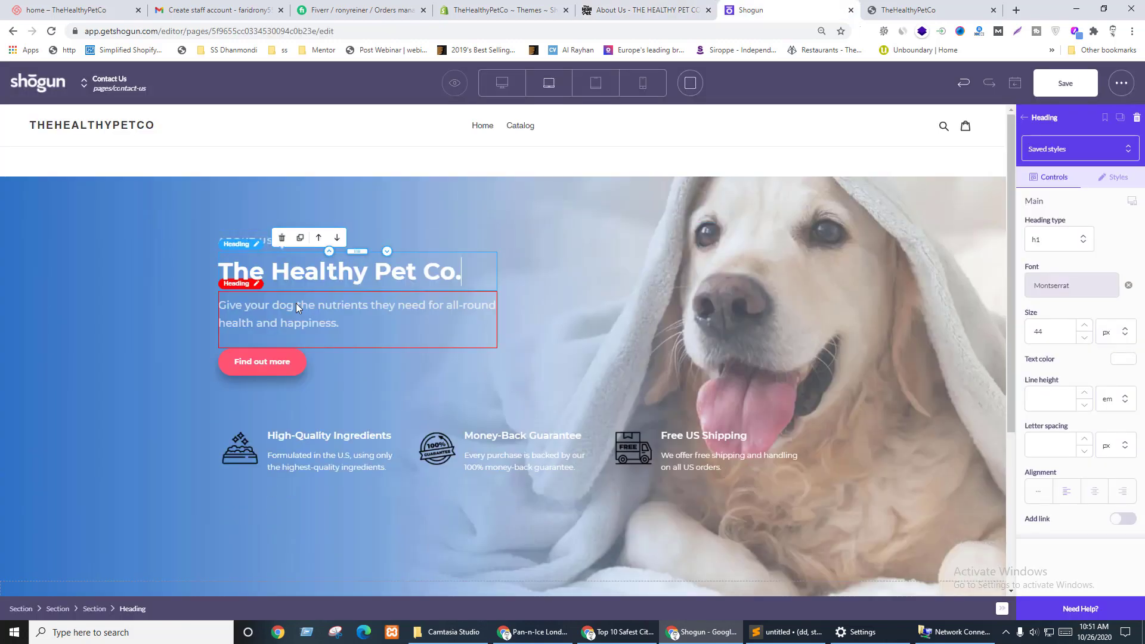
- Replace the banner's subheading with We take care of canine health from the existing About Us page, without a trailing empty line
{"action": "key", "text": "ctrl+shift+Tab"}
{"action": "triple_click", "coordinate": [293, 265]}
{"action": "key", "text": "ctrl+c"}
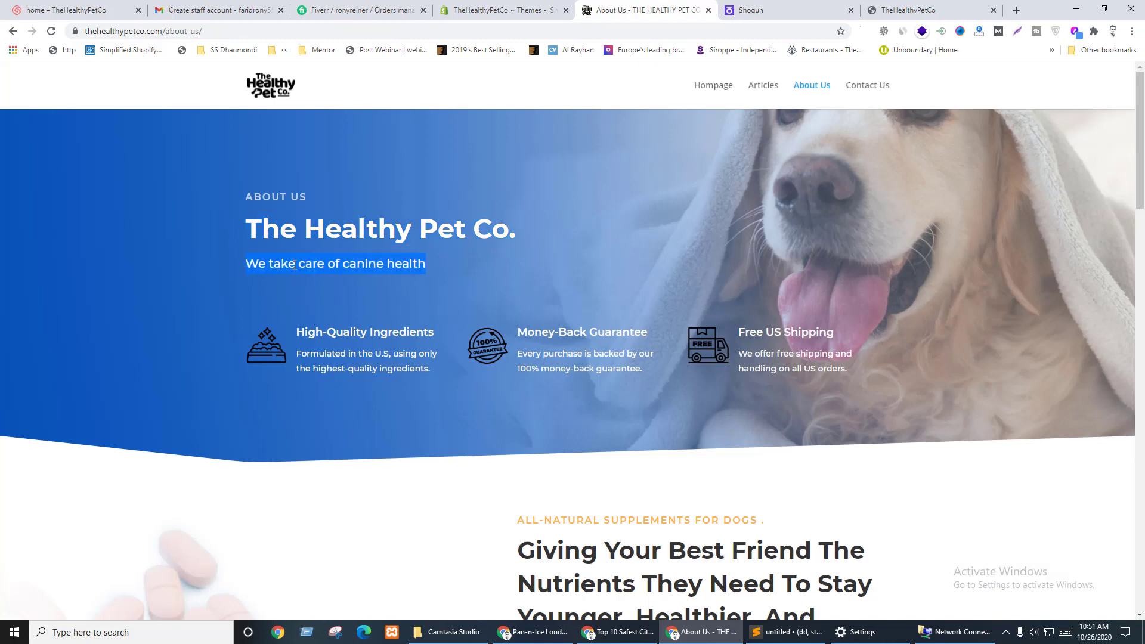
{"action": "key", "text": "ctrl+Tab"}
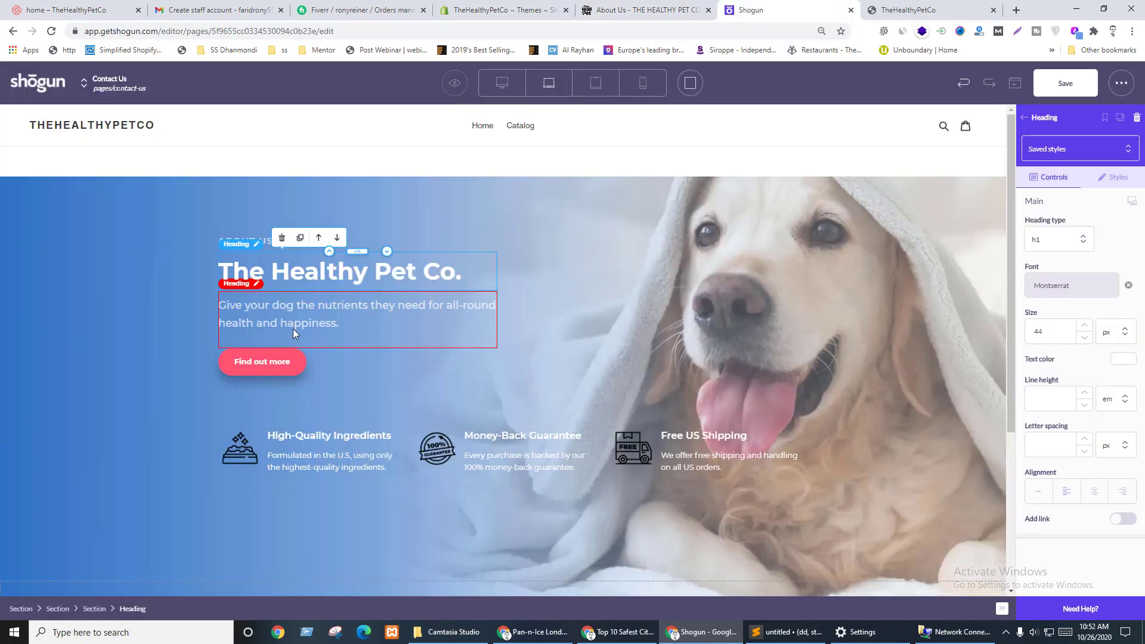
{"action": "left_click", "coordinate": [292, 322]}
{"action": "triple_click", "coordinate": [291, 321]}
{"action": "key", "text": "ctrl+v"}
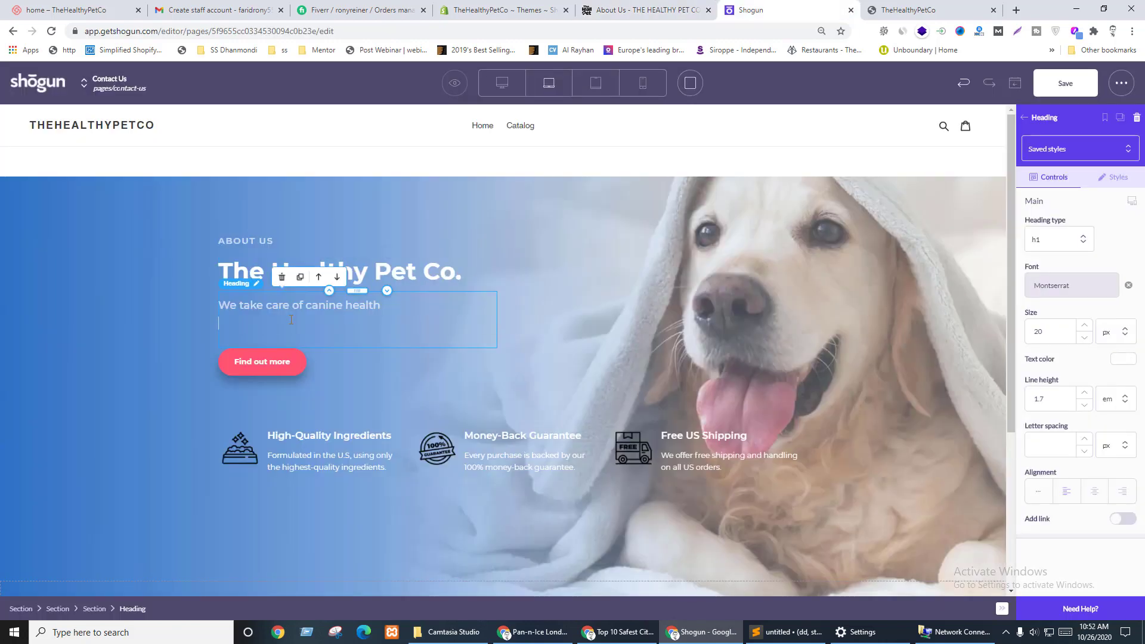
{"action": "key", "text": "BackSpace"}
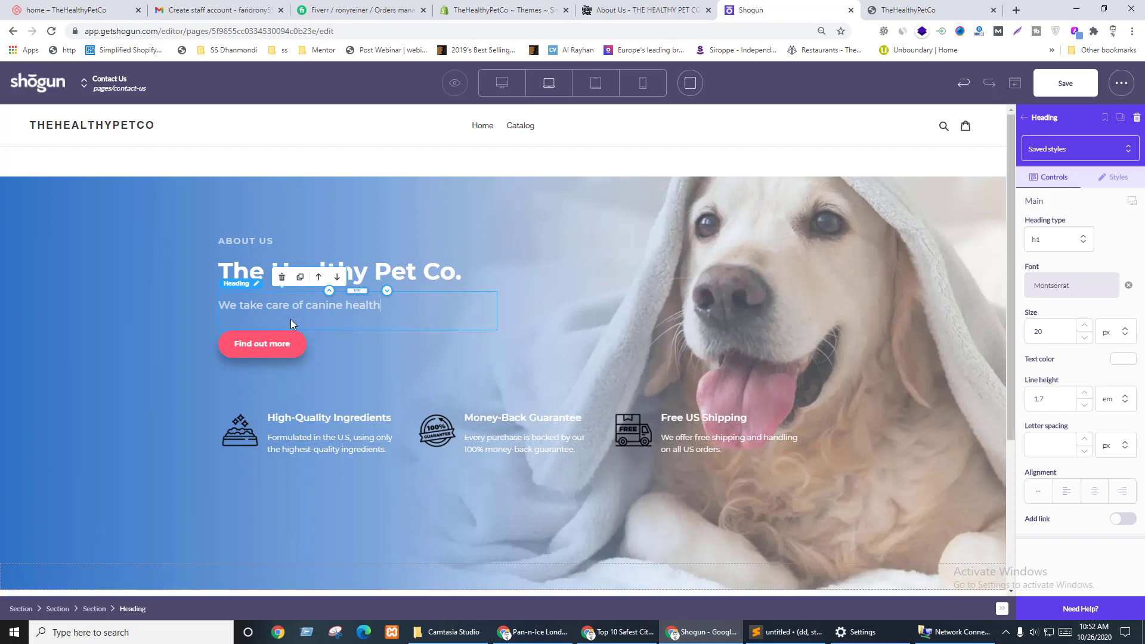
- Delete the Find out more button from the banner after checking the existing About Us page
{"action": "key", "text": "ctrl+shift+Tab"}
{"action": "key", "text": "ctrl+Tab"}
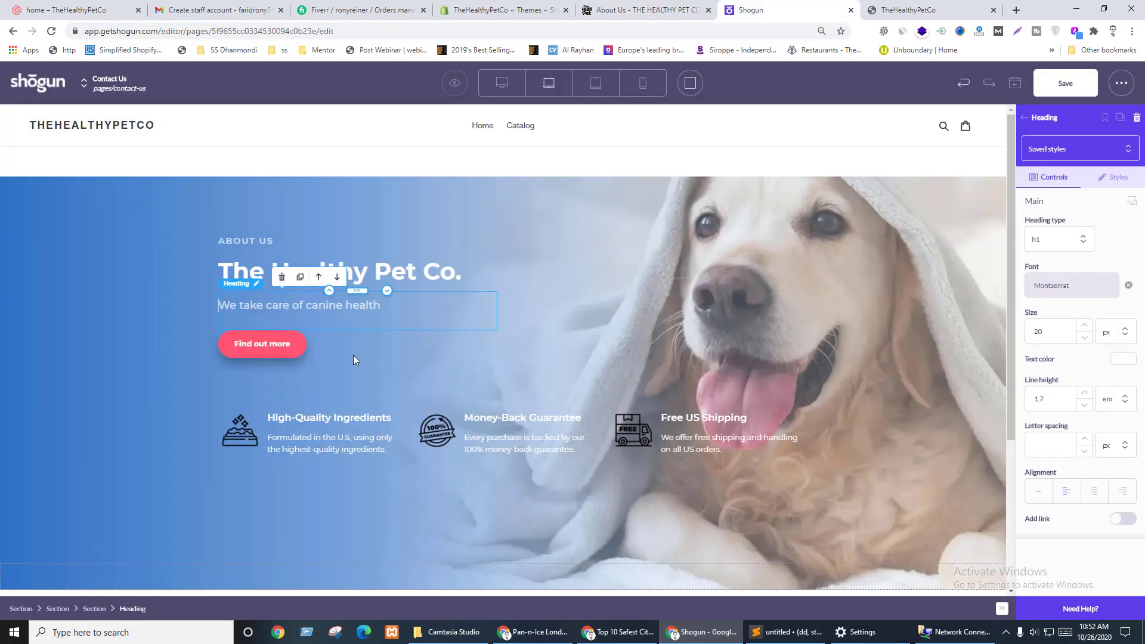
{"action": "left_click", "coordinate": [274, 344]}
{"action": "left_click", "coordinate": [271, 313]}
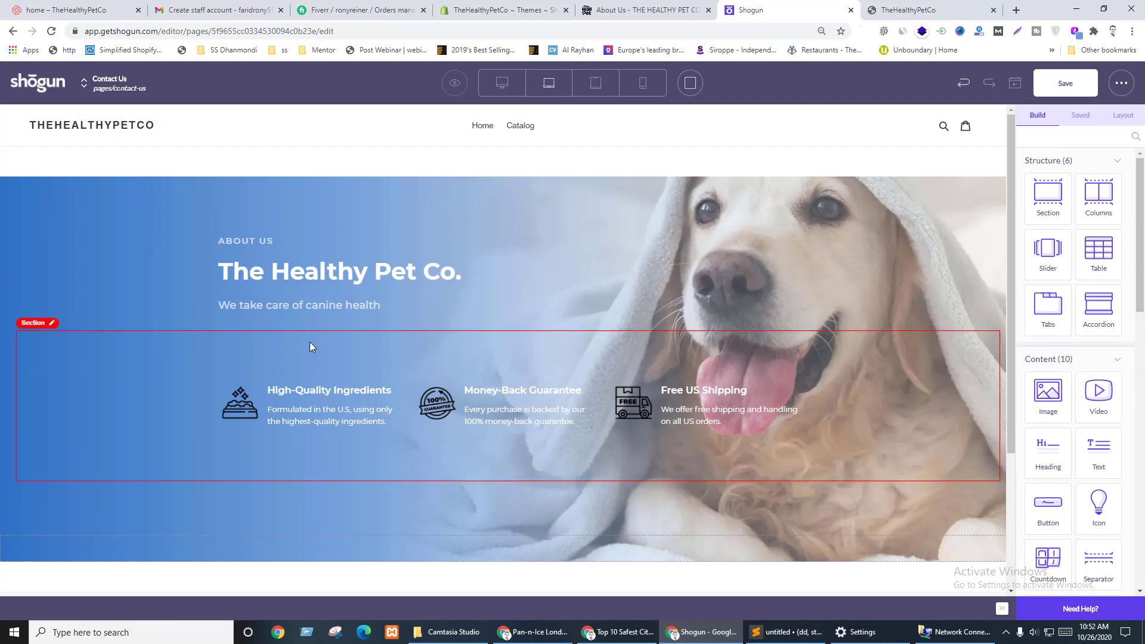
- Compare the edited banner and the area below it with the existing site's About Us page
{"action": "key", "text": "ctrl+shift+Tab"}
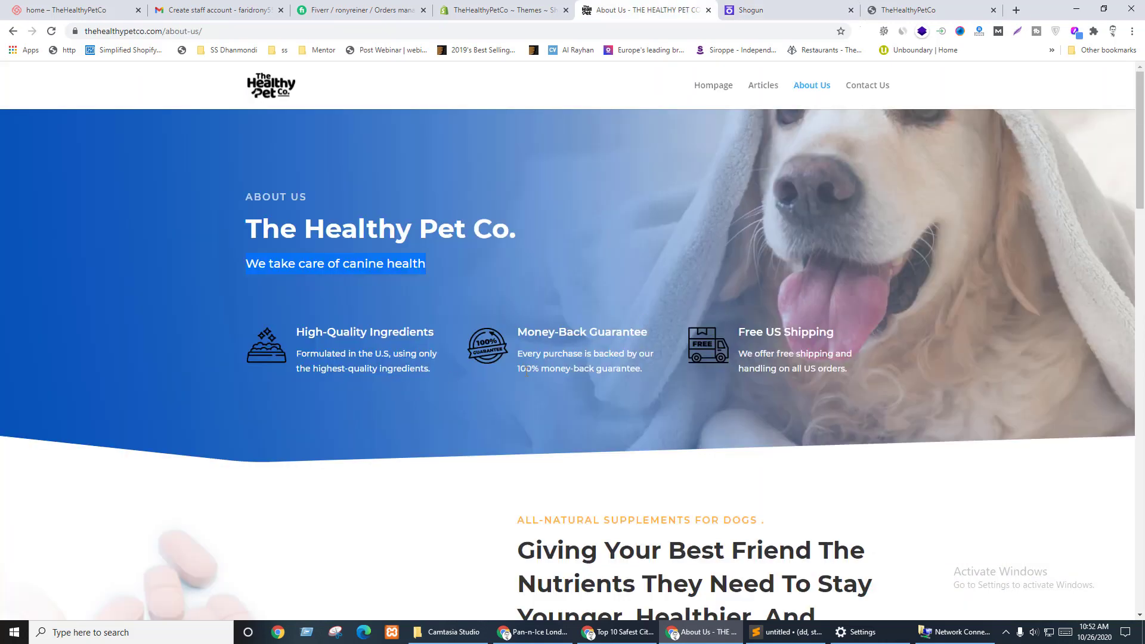
{"action": "key", "text": "ctrl+Tab"}
{"action": "key", "text": "ctrl+shift+Tab"}
{"action": "key", "text": "ctrl+Tab"}
{"action": "scroll", "coordinate": [463, 427], "scroll_direction": "down", "scroll_amount": 3}
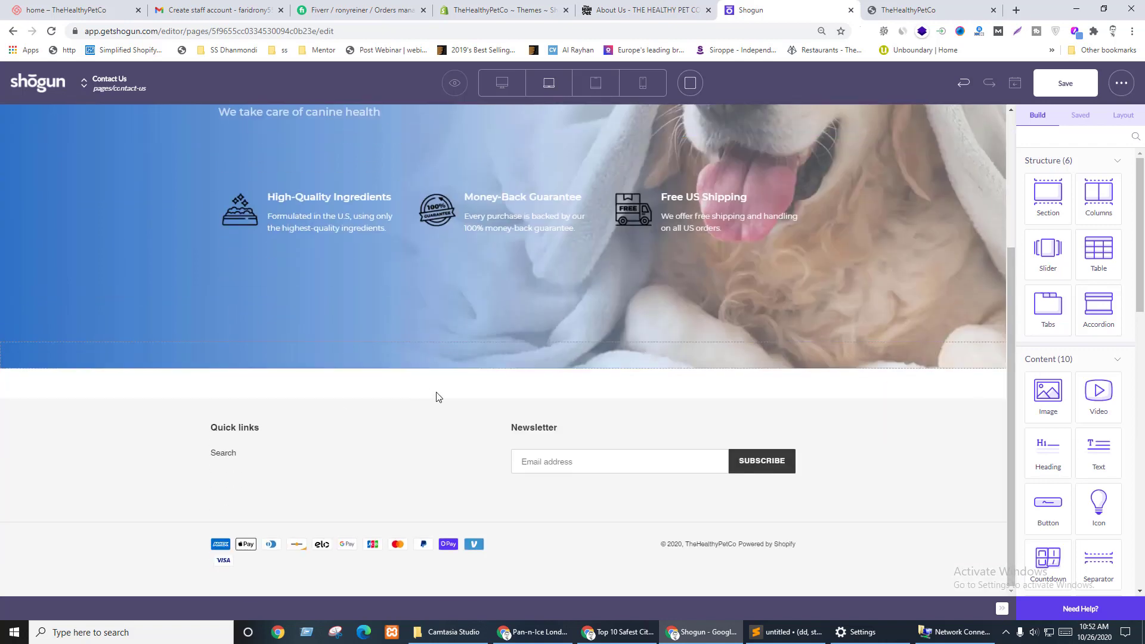
{"action": "key", "text": "ctrl+shift+Tab"}
{"action": "scroll", "coordinate": [501, 368], "scroll_direction": "down", "scroll_amount": 5}
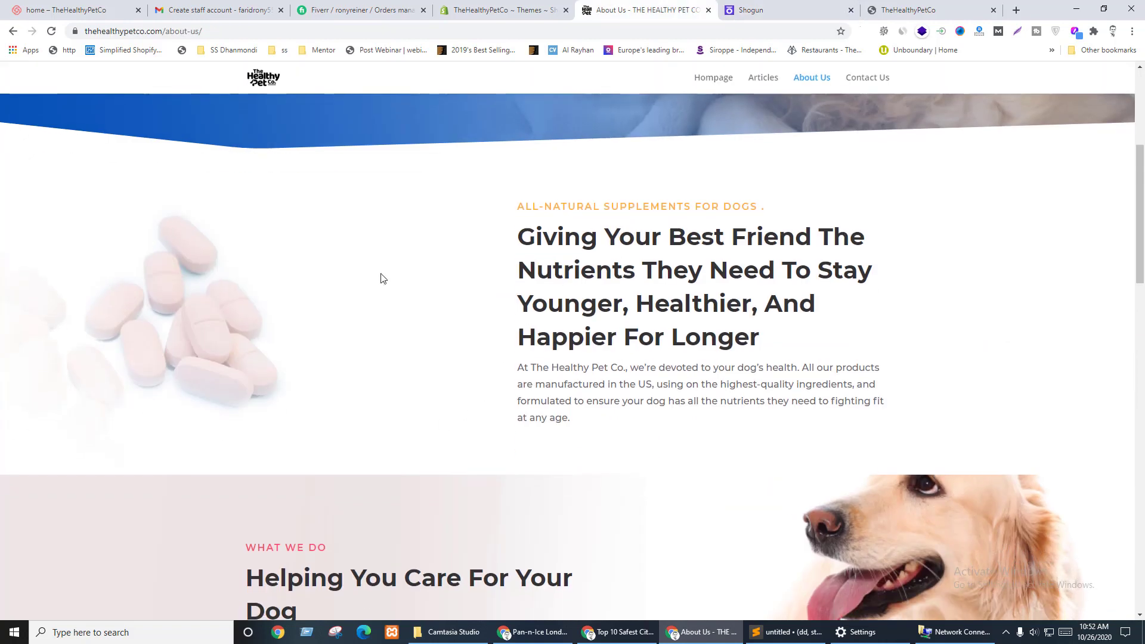
- Save and publish the Contact Us page, and open its live version to check the layout
{"action": "left_click", "coordinate": [775, 10]}
{"action": "left_click", "coordinate": [1058, 82]}
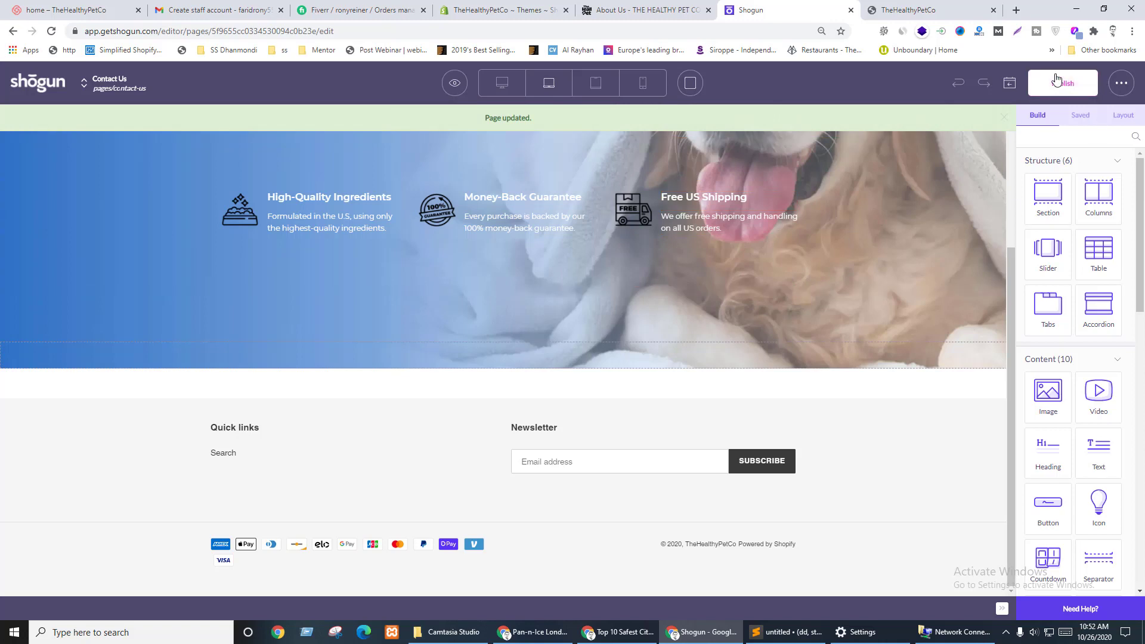
{"action": "left_click", "coordinate": [1055, 81]}
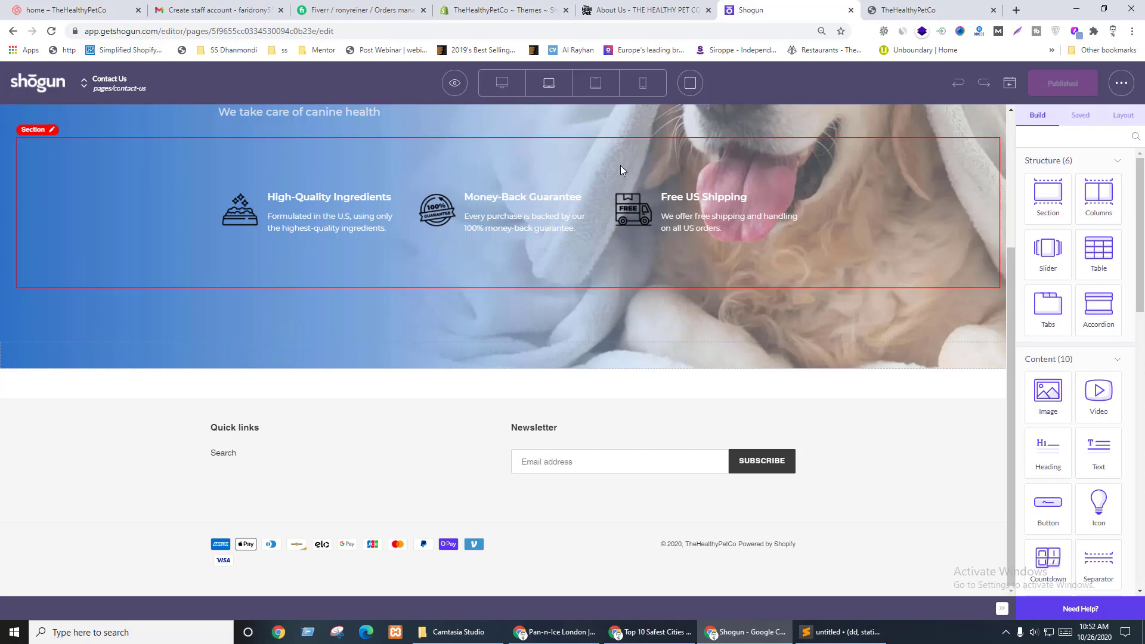
{"action": "left_click", "coordinate": [453, 83]}
{"action": "left_click", "coordinate": [455, 123]}
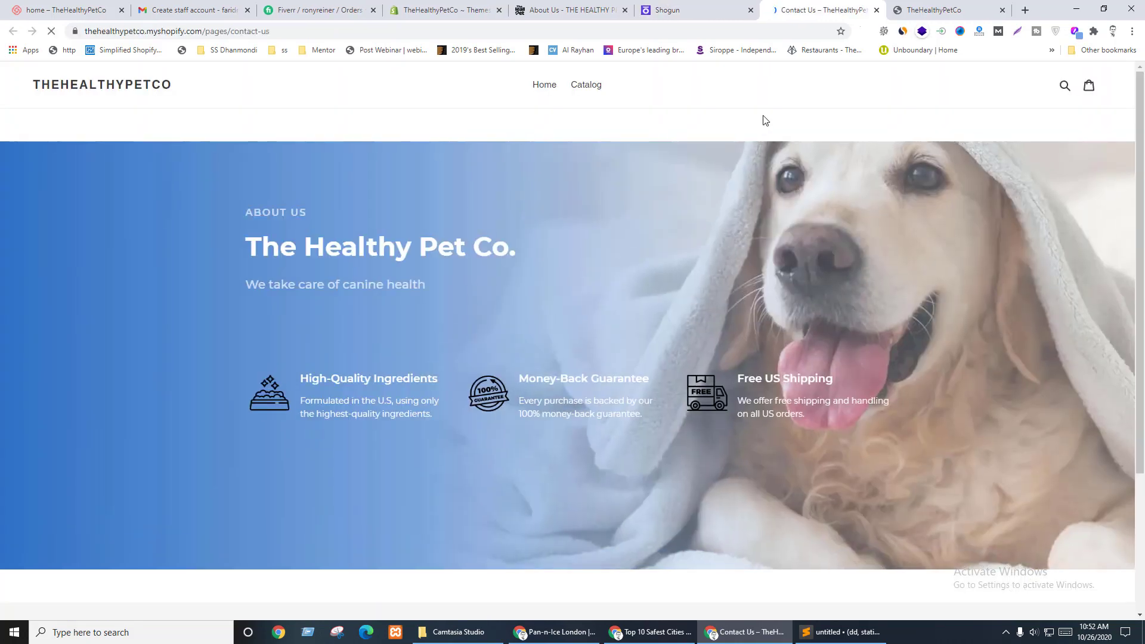
{"action": "scroll", "coordinate": [778, 137], "scroll_direction": "down", "scroll_amount": 4}
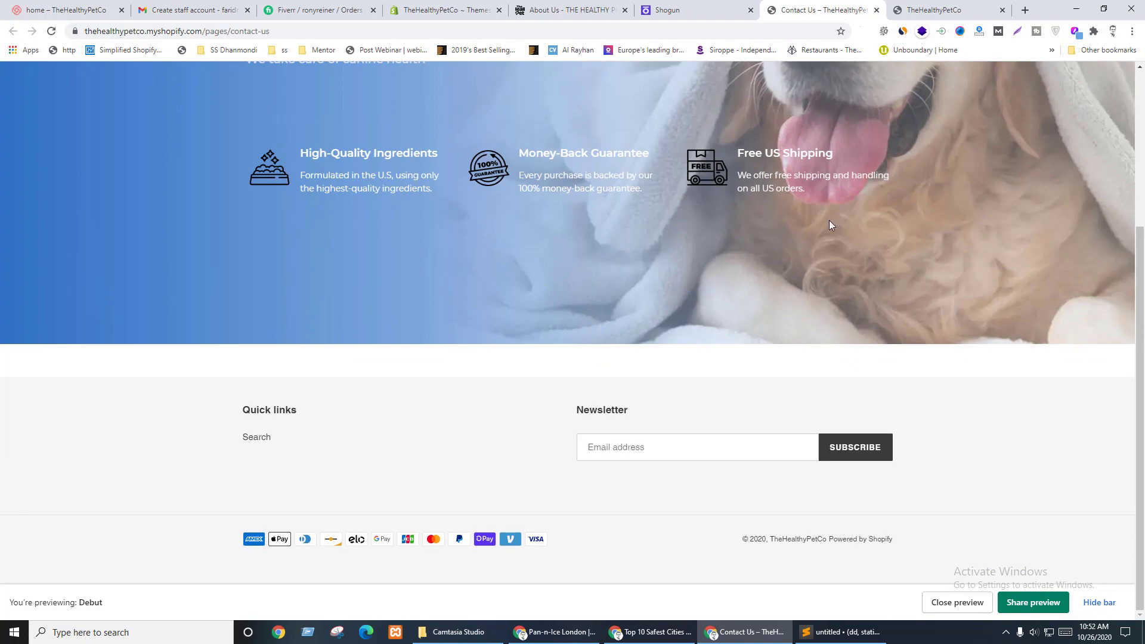
- Return from the live page to the page editor and open the home page for editing
{"action": "left_click", "coordinate": [700, 6]}
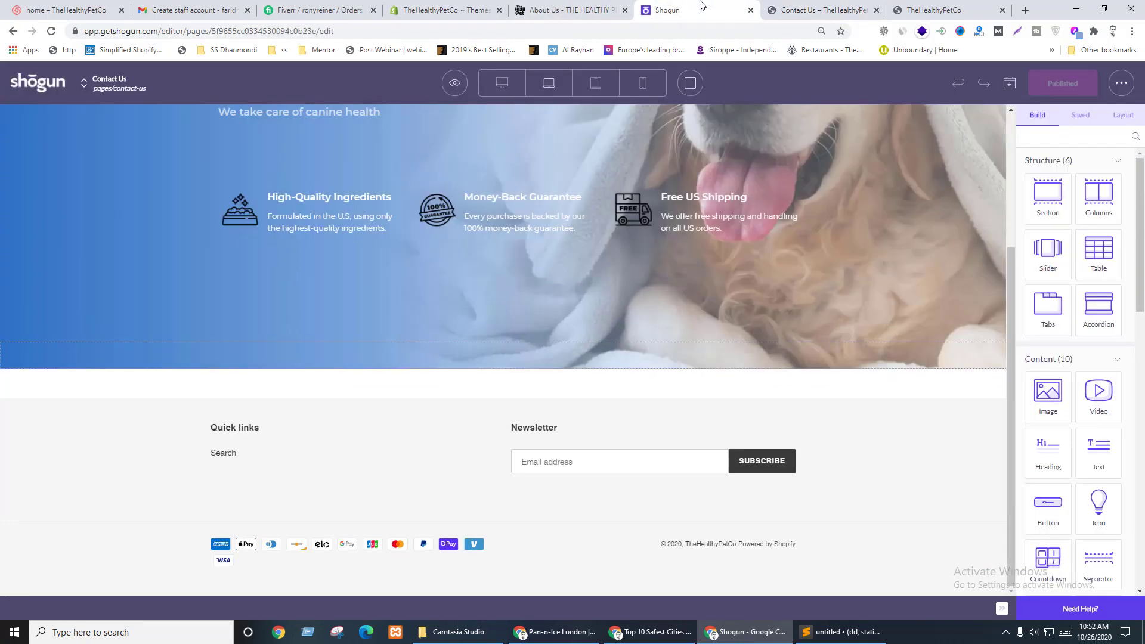
{"action": "scroll", "coordinate": [577, 219], "scroll_direction": "up", "scroll_amount": 4}
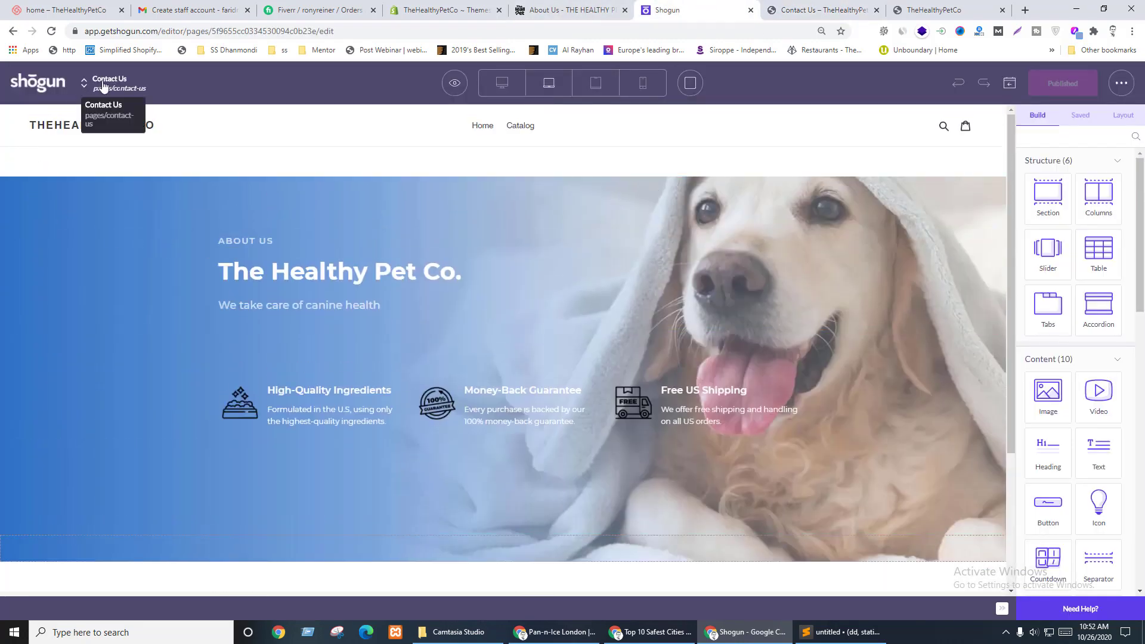
{"action": "left_click", "coordinate": [103, 87]}
{"action": "right_click", "coordinate": [106, 145]}
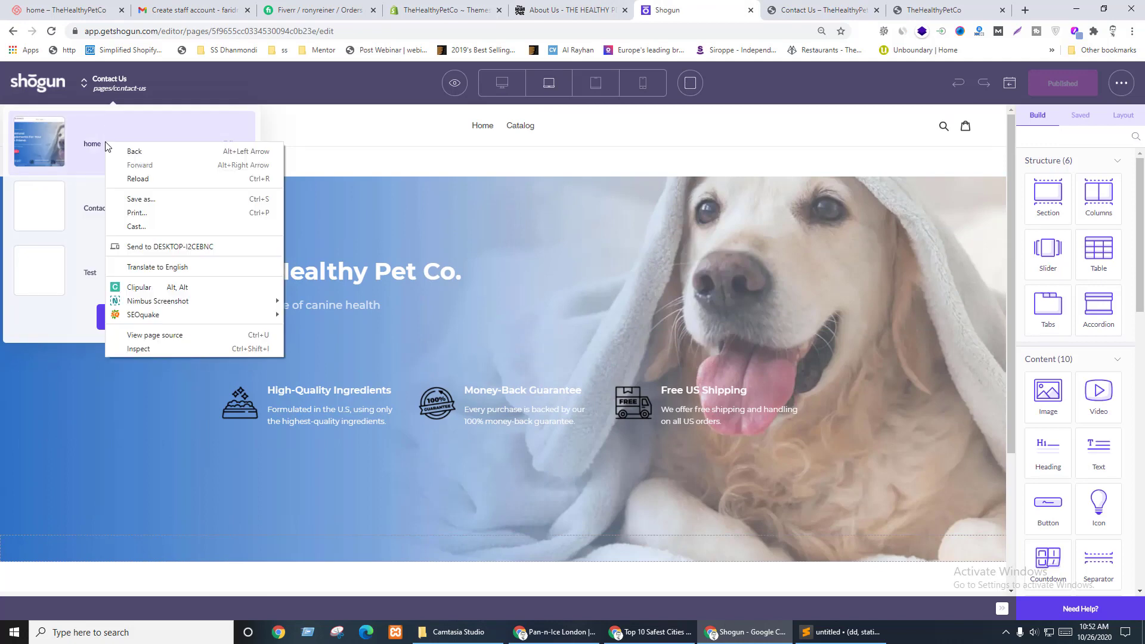
{"action": "left_click", "coordinate": [84, 141]}
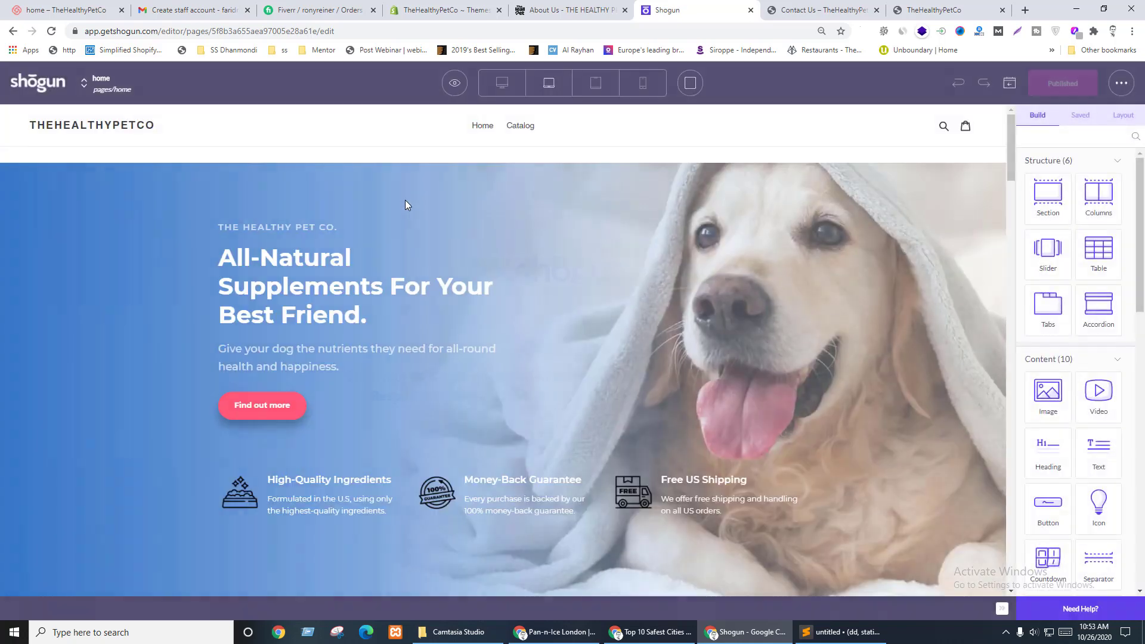
- Copy all the style code from the HTML element above the home page's banner, and close the code editor
{"action": "left_click", "coordinate": [402, 157]}
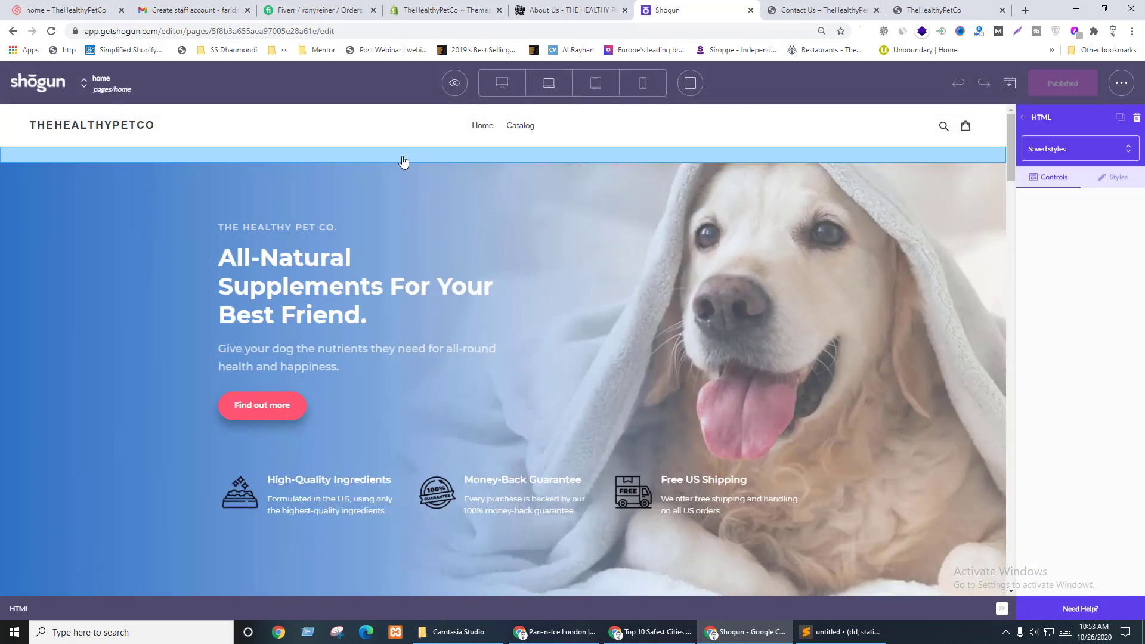
{"action": "double_click", "coordinate": [402, 157]}
{"action": "left_click", "coordinate": [327, 385]}
{"action": "key", "text": "ctrl+a"}
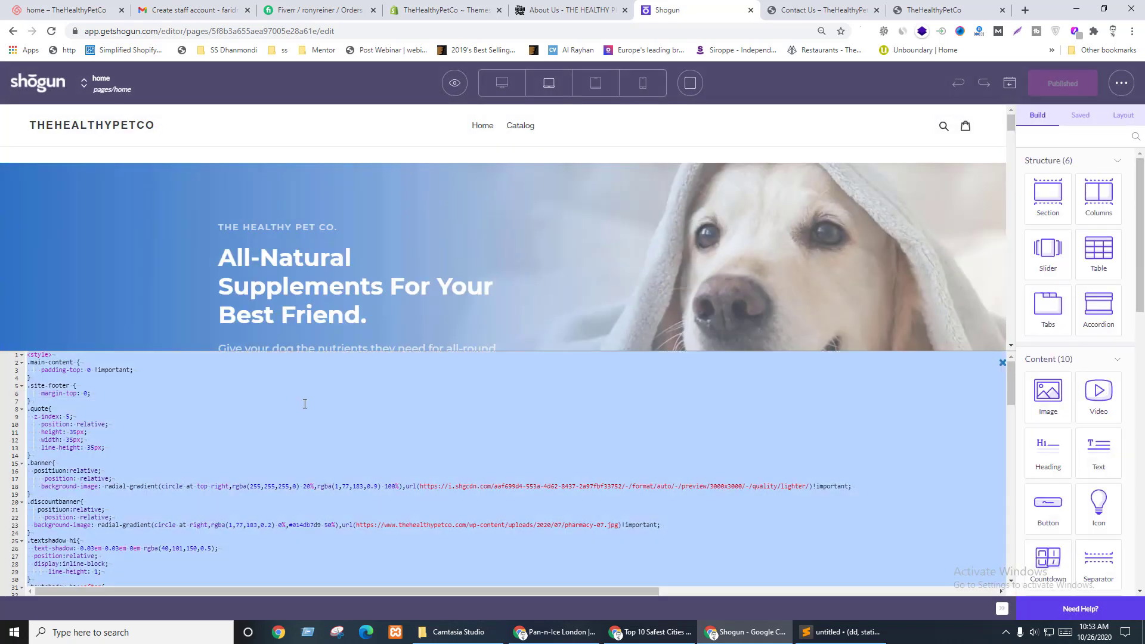
{"action": "left_click", "coordinate": [1002, 363]}
- Reopen the Contact Us page in the page editor and check the top of its live version
{"action": "left_click", "coordinate": [106, 91]}
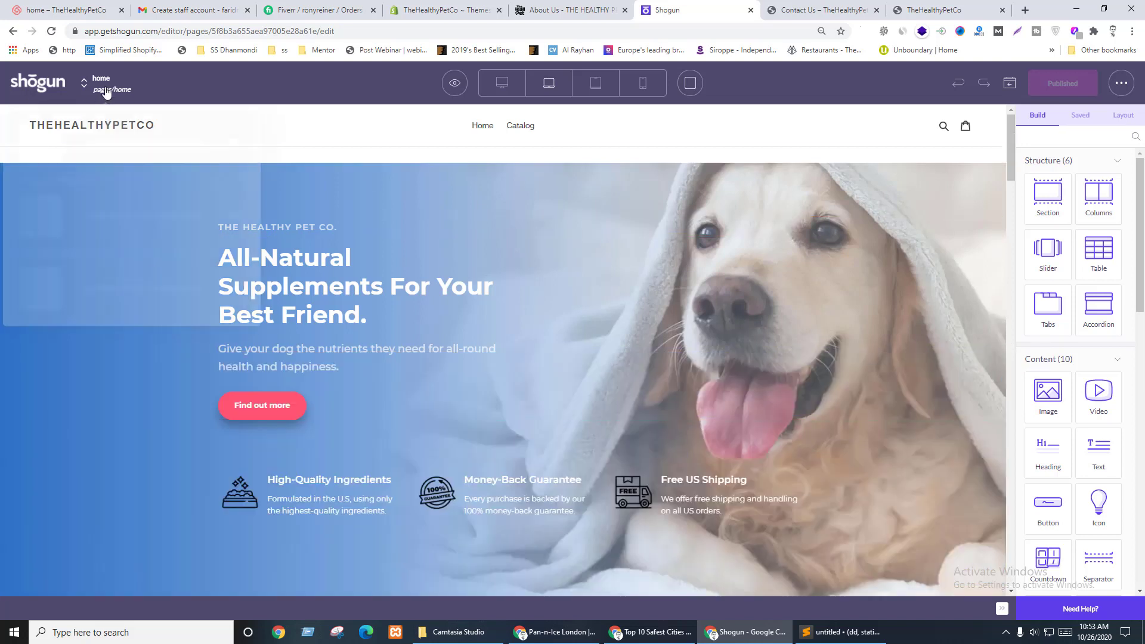
{"action": "left_click", "coordinate": [93, 220]}
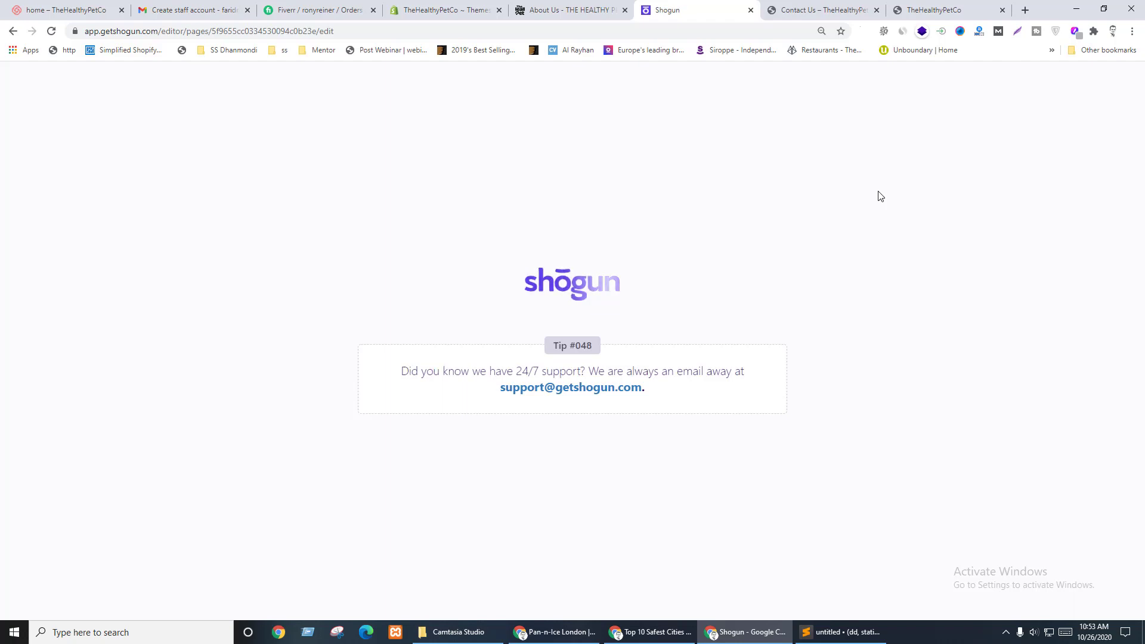
{"action": "left_click", "coordinate": [823, 9]}
{"action": "scroll", "coordinate": [695, 323], "scroll_direction": "up", "scroll_amount": 15}
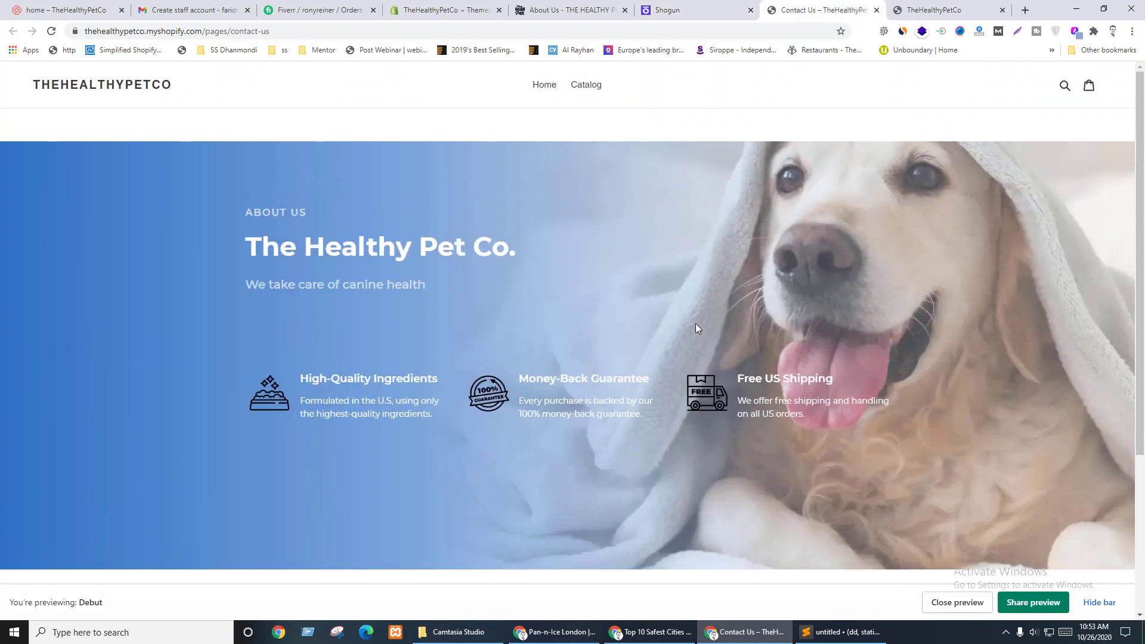
{"action": "left_click", "coordinate": [668, 10]}
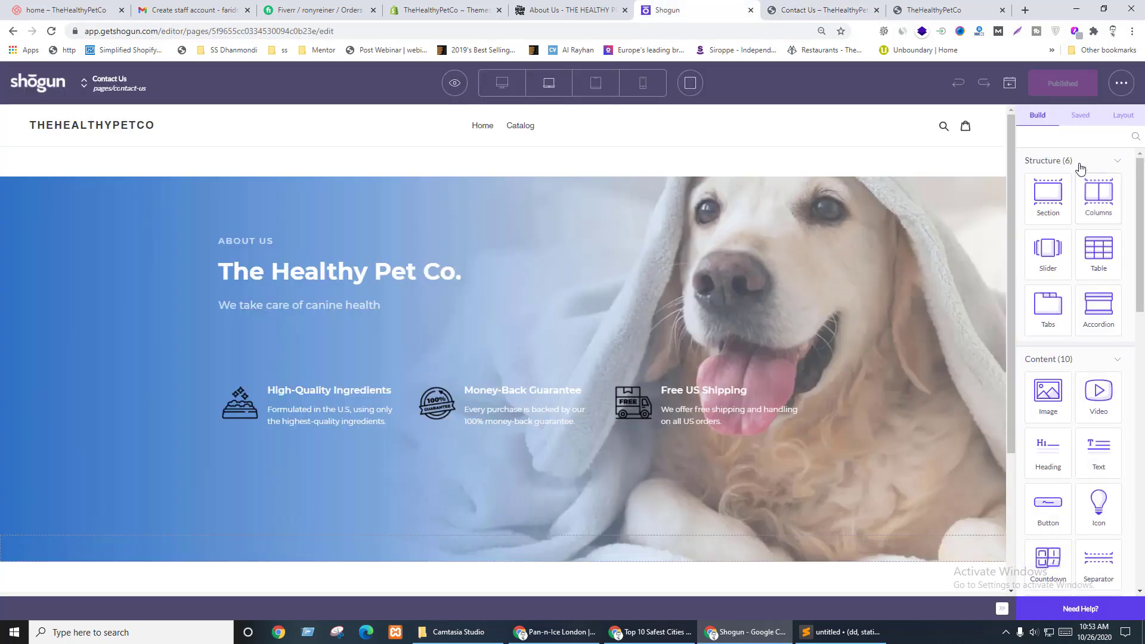
- Add an HTML element above the banner on the Contact Us page and paste the copied style code into it
{"action": "scroll", "coordinate": [1109, 390], "scroll_direction": "down", "scroll_amount": 2}
{"action": "left_click_drag", "start_coordinate": [1098, 495], "coordinate": [450, 170]}
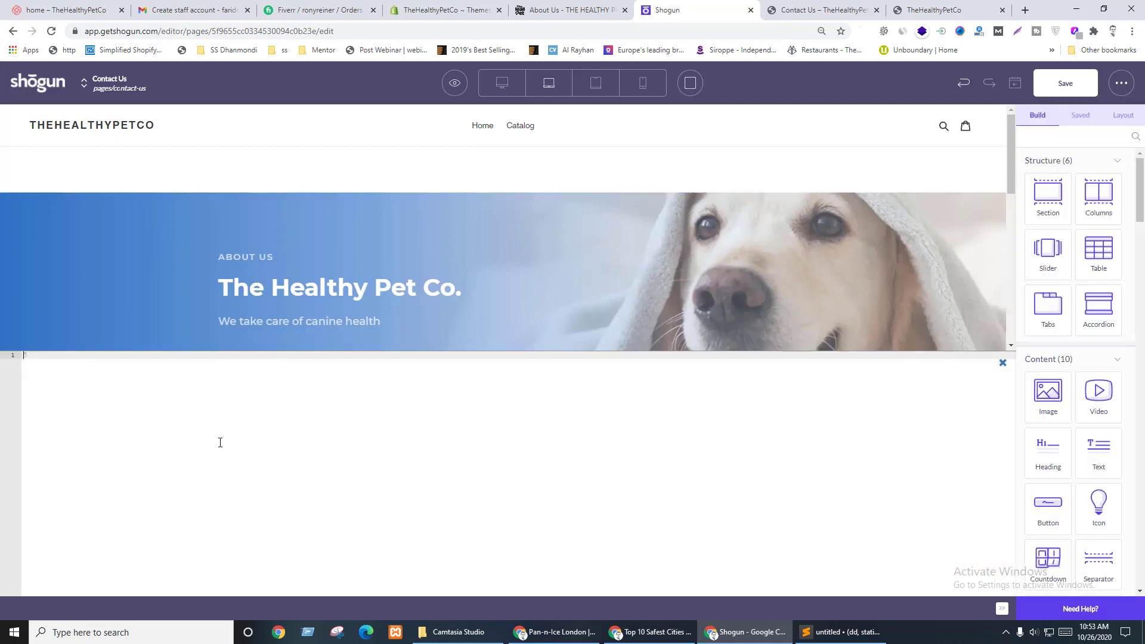
{"action": "key", "text": "ctrl+v"}
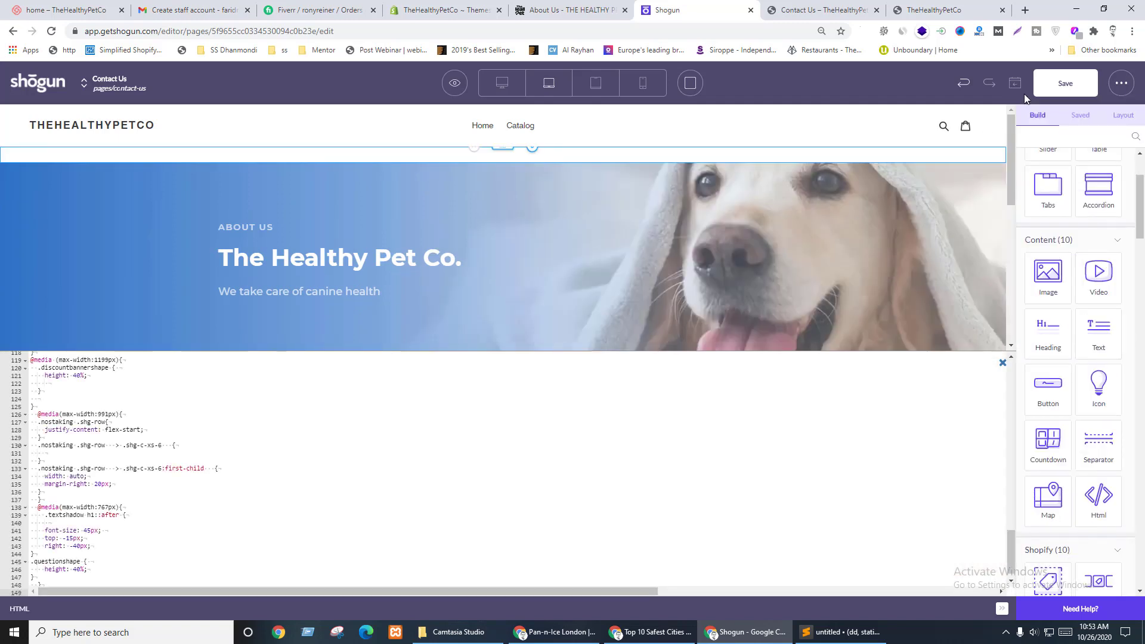
- Close the code editor, and save and publish the Contact Us page
{"action": "left_click", "coordinate": [1052, 86]}
{"action": "left_click", "coordinate": [1002, 363]}
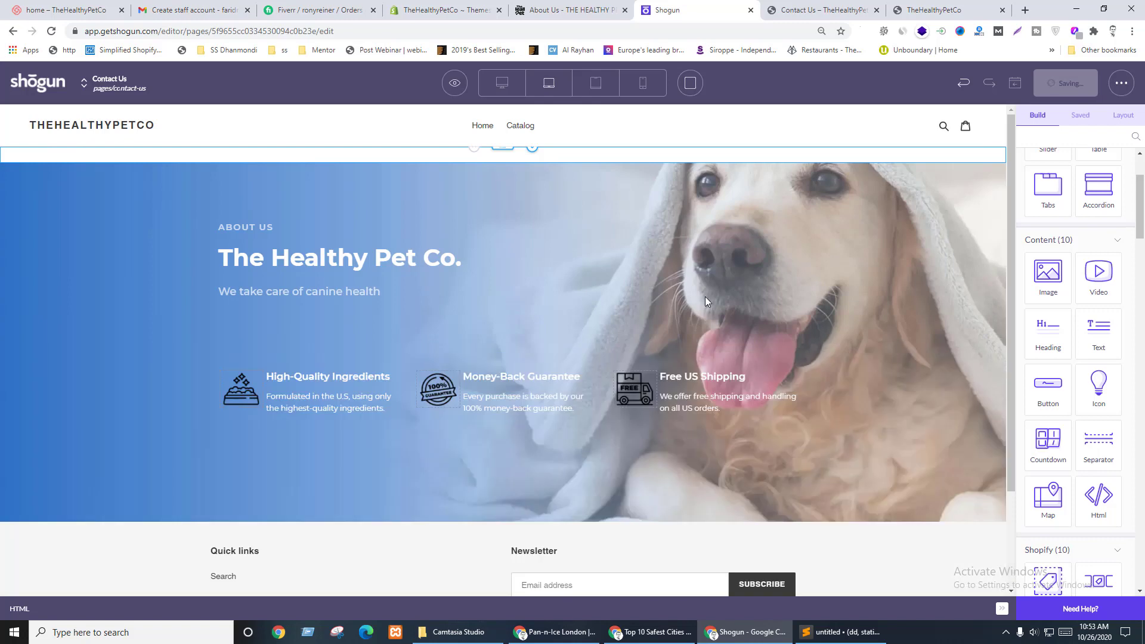
{"action": "scroll", "coordinate": [710, 295], "scroll_direction": "down", "scroll_amount": 2}
{"action": "left_click", "coordinate": [1064, 86]}
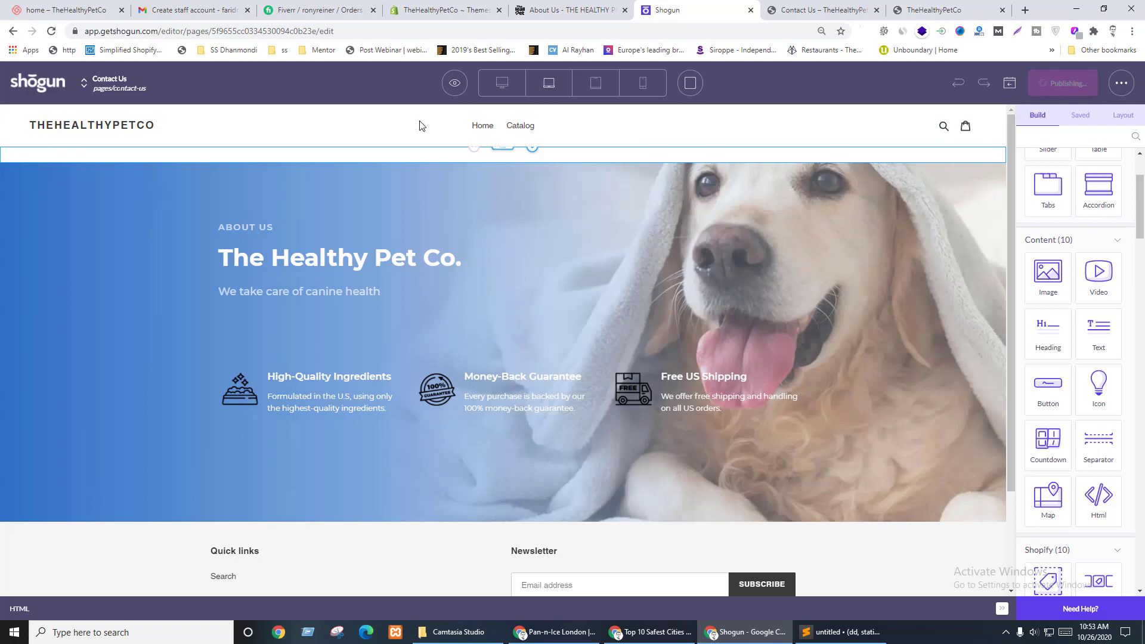
- Open the updated live Contact Us page, compare its banner with the earlier preview, and close both previews
{"action": "left_click", "coordinate": [454, 83]}
{"action": "left_click", "coordinate": [455, 124]}
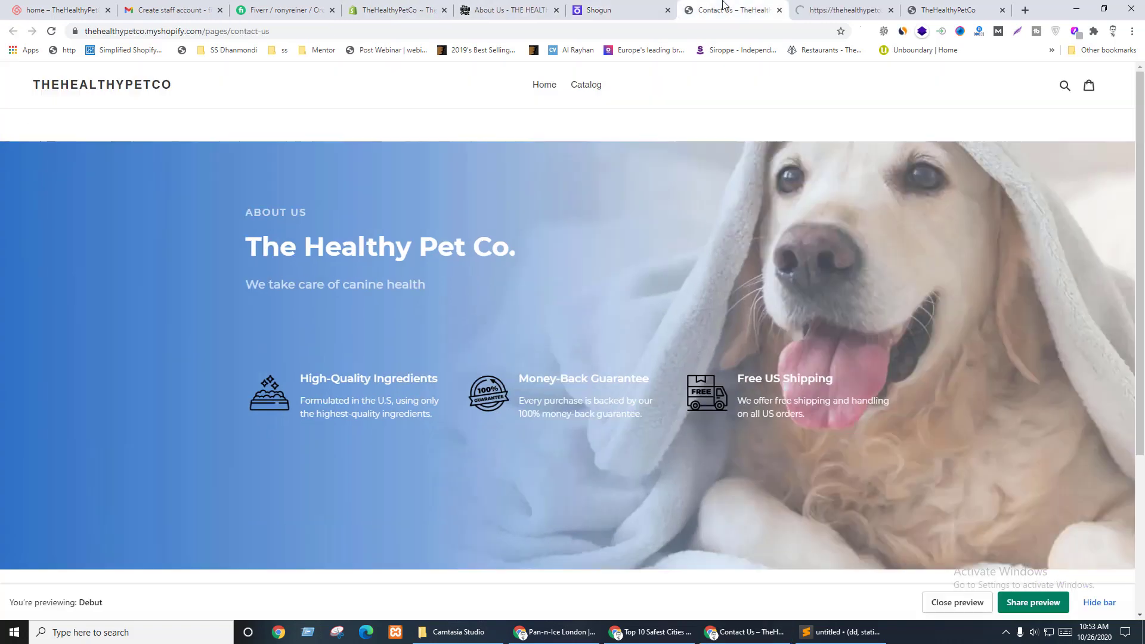
{"action": "scroll", "coordinate": [663, 300], "scroll_direction": "down", "scroll_amount": 4}
{"action": "scroll", "coordinate": [662, 298], "scroll_direction": "up", "scroll_amount": 3}
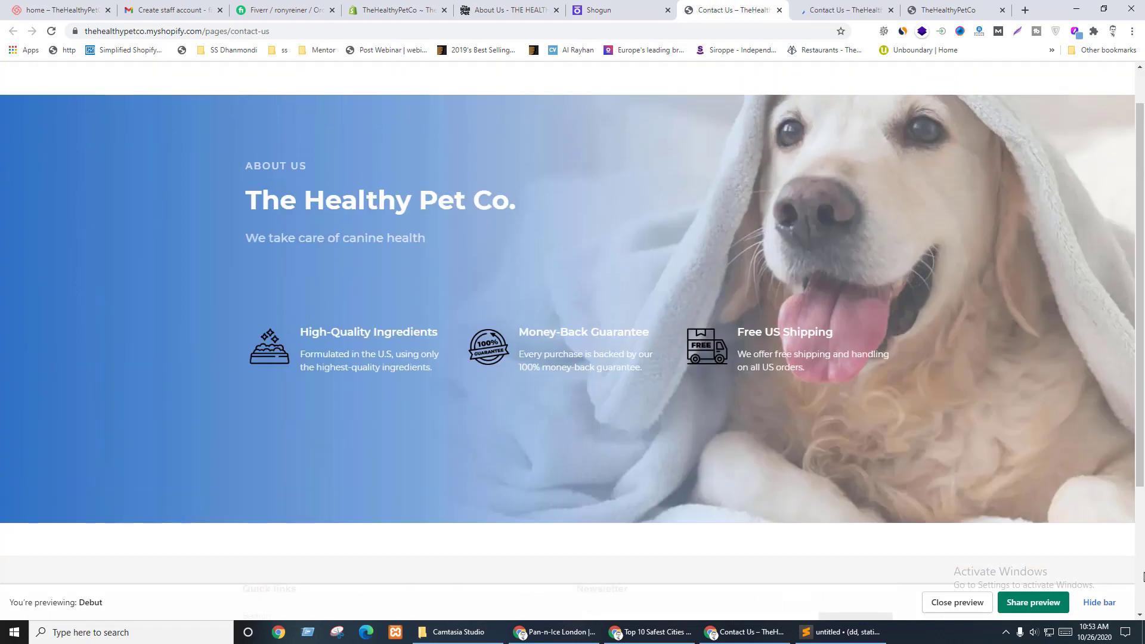
{"action": "left_click", "coordinate": [1099, 602]}
{"action": "left_click", "coordinate": [861, 12]}
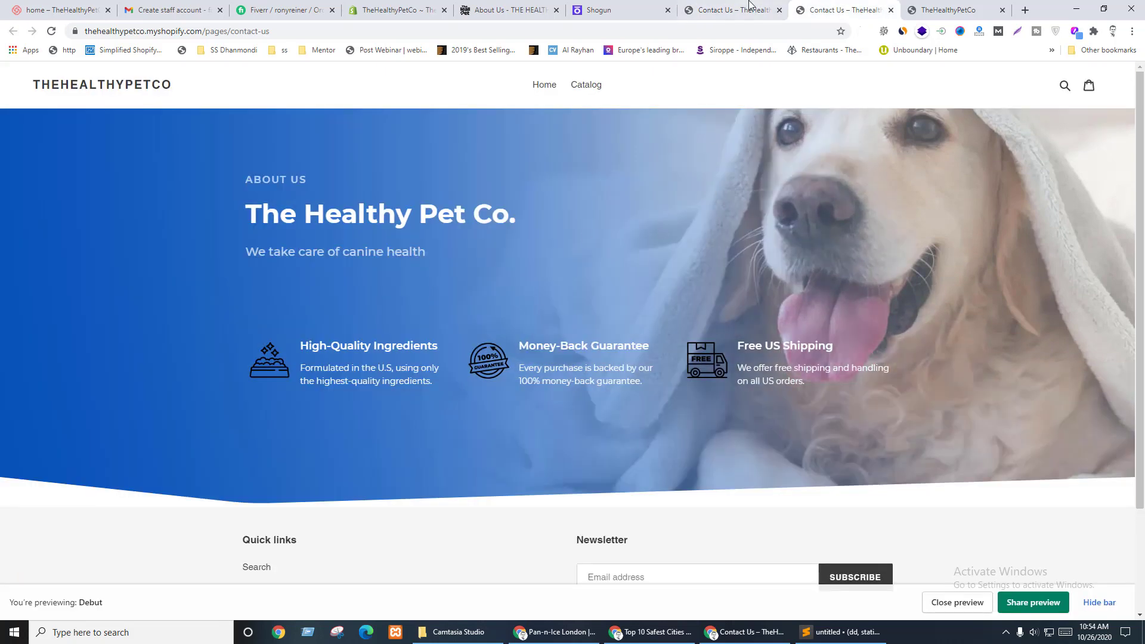
{"action": "left_click", "coordinate": [750, 4]}
{"action": "left_click", "coordinate": [777, 16]}
{"action": "key", "text": "ctrl+w"}
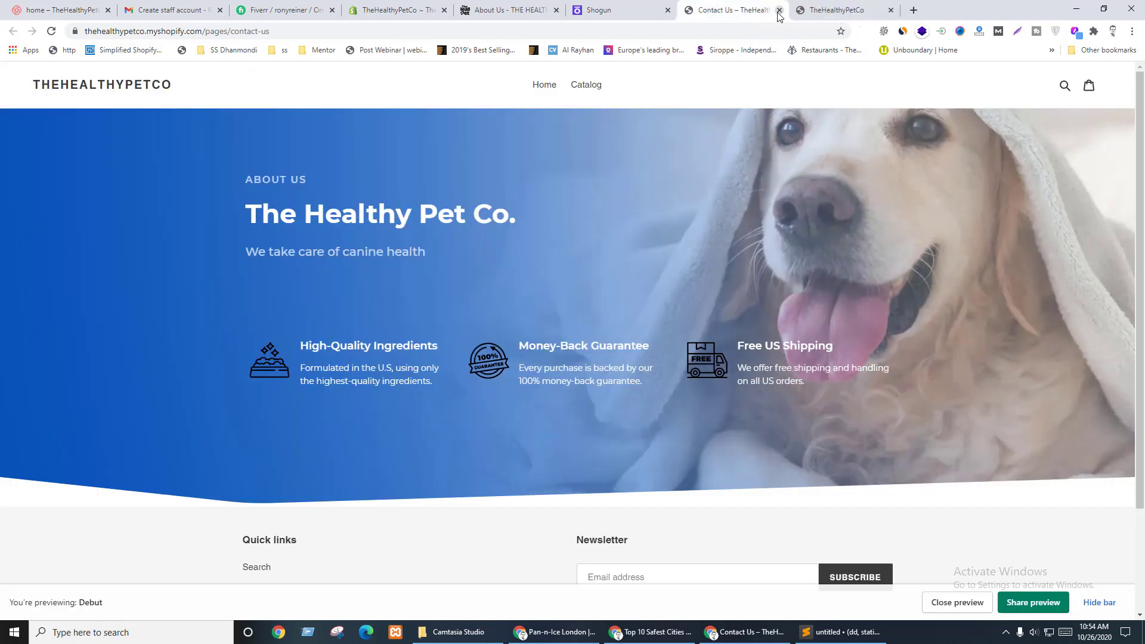
{"action": "key", "text": "ctrl+w"}
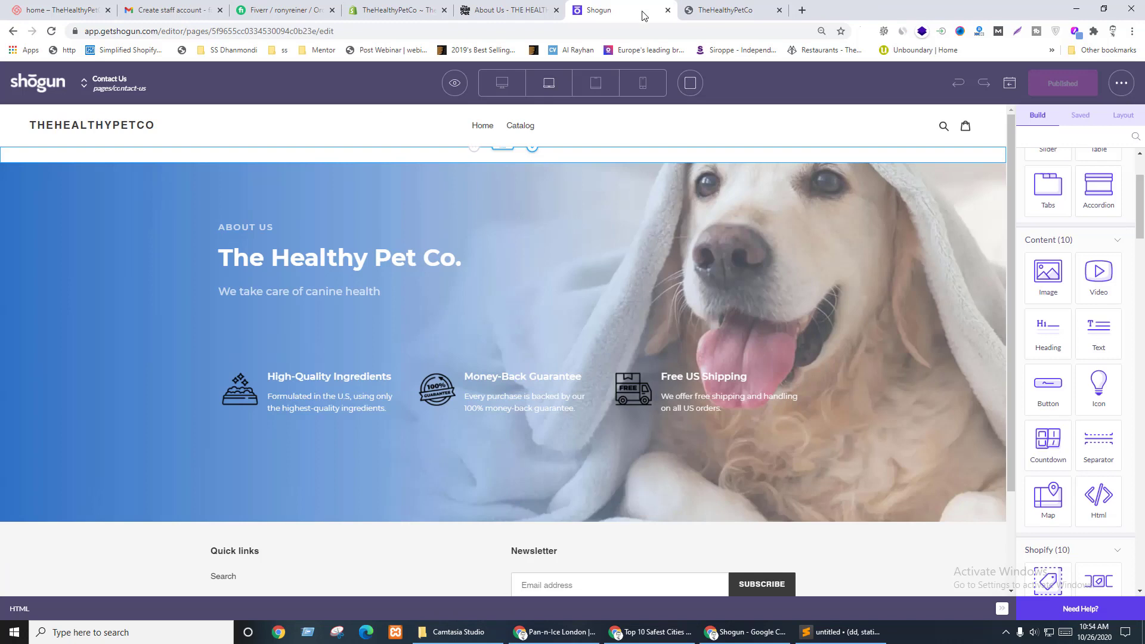
- Compare the sections below the existing site's About Us banner with those on the live store home page
{"action": "left_click", "coordinate": [513, 14]}
{"action": "scroll", "coordinate": [613, 258], "scroll_direction": "up", "scroll_amount": 3}
{"action": "scroll", "coordinate": [613, 258], "scroll_direction": "down", "scroll_amount": 4}
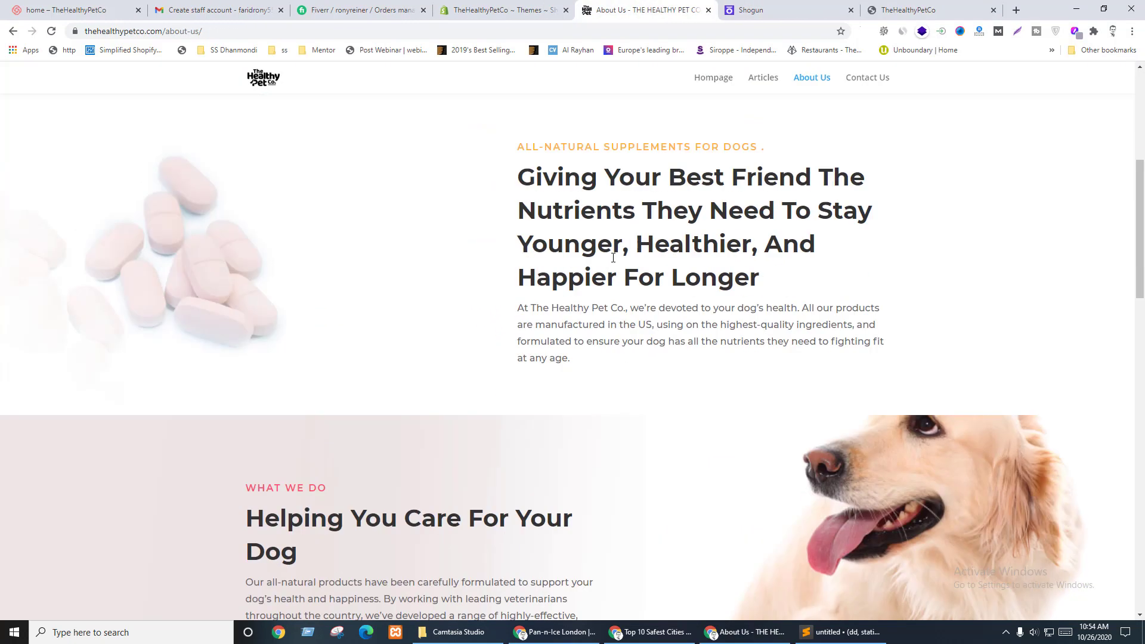
{"action": "scroll", "coordinate": [511, 288], "scroll_direction": "up", "scroll_amount": 2}
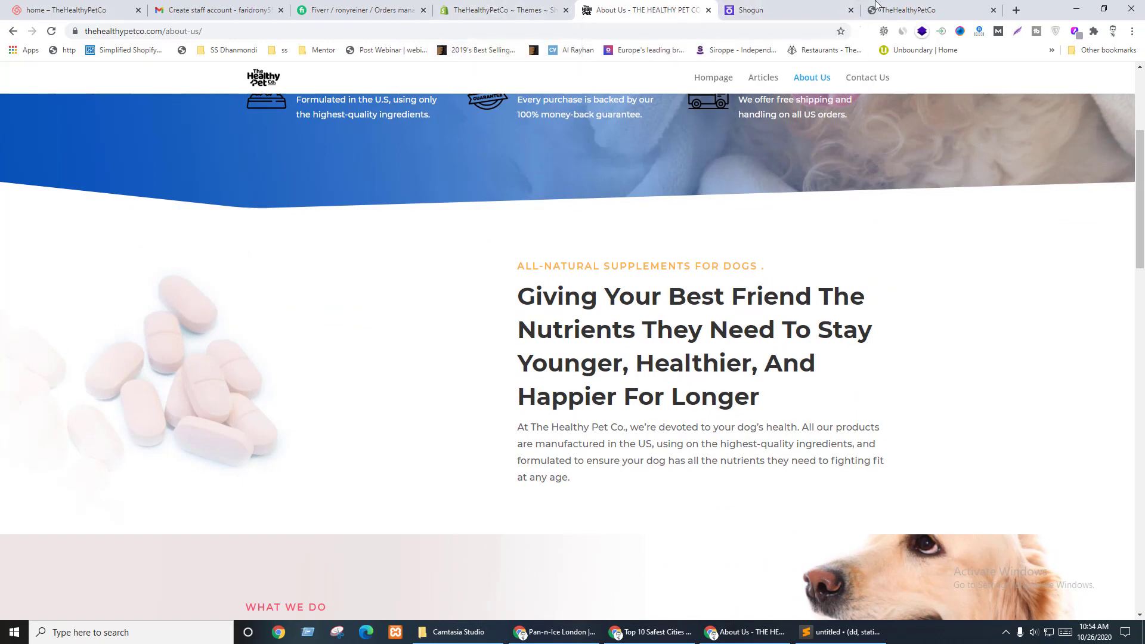
{"action": "left_click", "coordinate": [910, 7]}
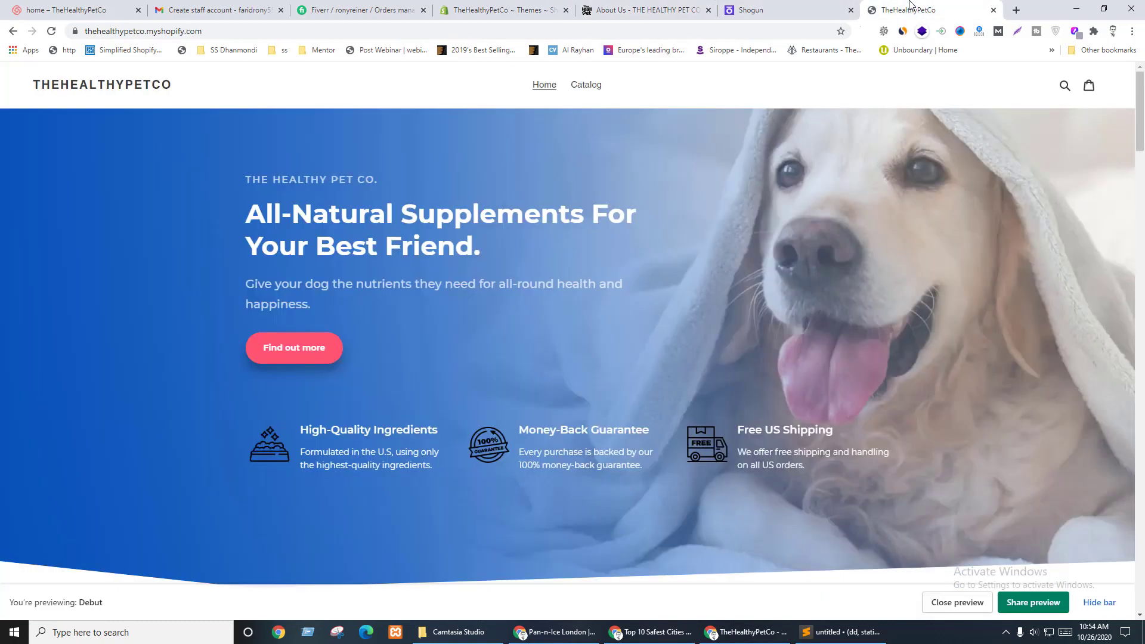
{"action": "scroll", "coordinate": [635, 377], "scroll_direction": "down", "scroll_amount": 15}
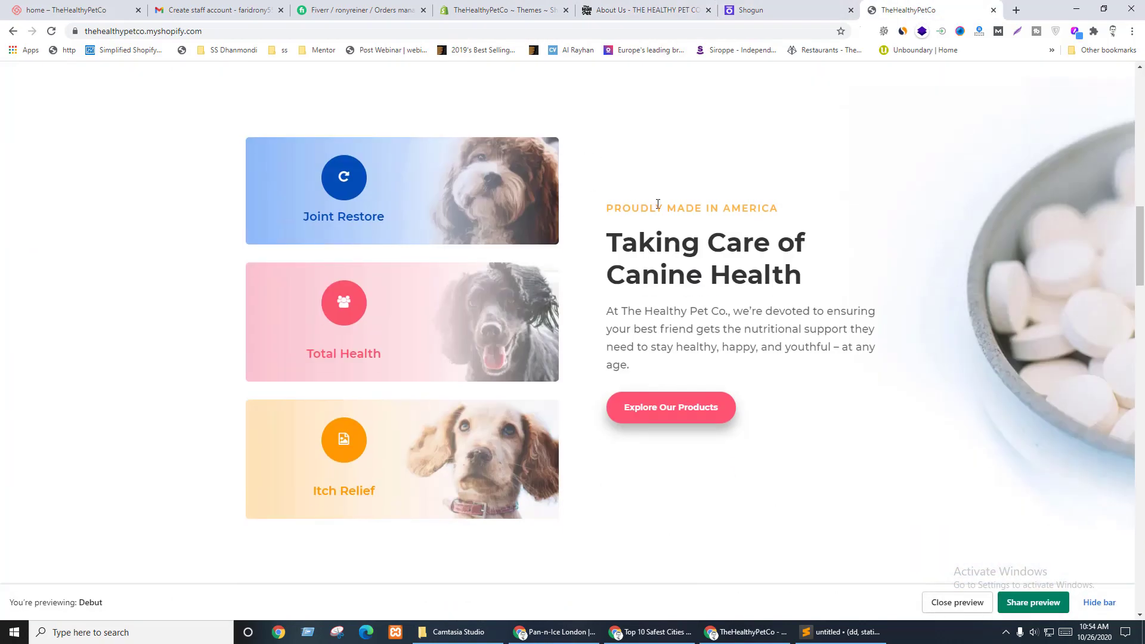
{"action": "left_click", "coordinate": [647, 6]}
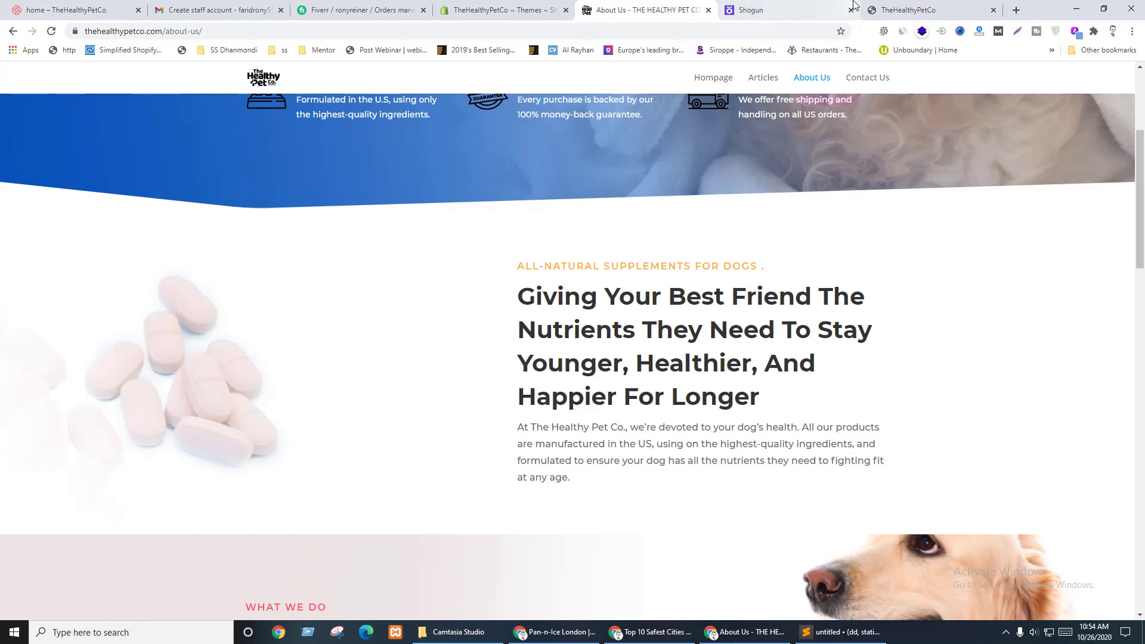
{"action": "left_click", "coordinate": [769, 6]}
{"action": "left_click", "coordinate": [915, 6]}
{"action": "left_click", "coordinate": [766, 7]}
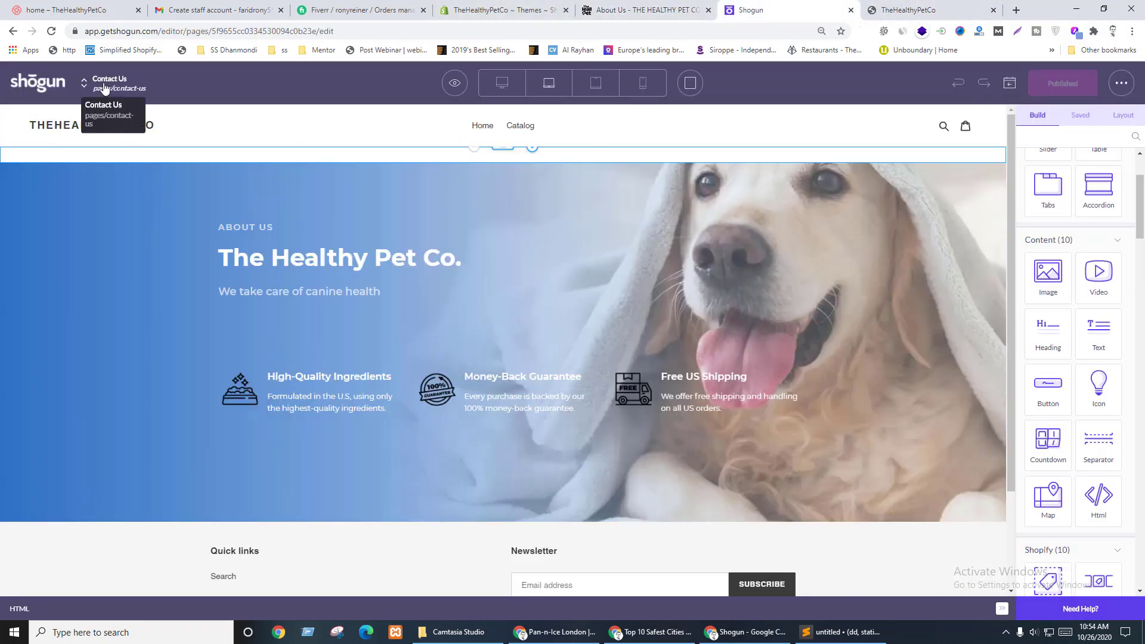
- Open the home page for editing in a separate tab and find the "Taking Care of Canine Health" section
{"action": "left_click", "coordinate": [454, 82]}
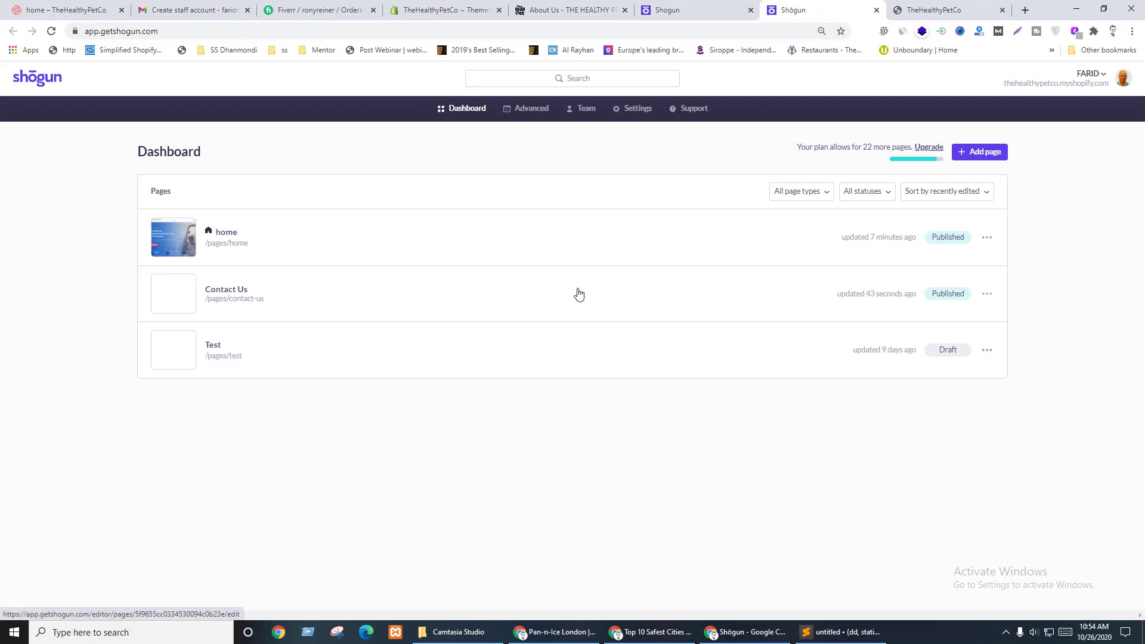
{"action": "left_click", "coordinate": [379, 256]}
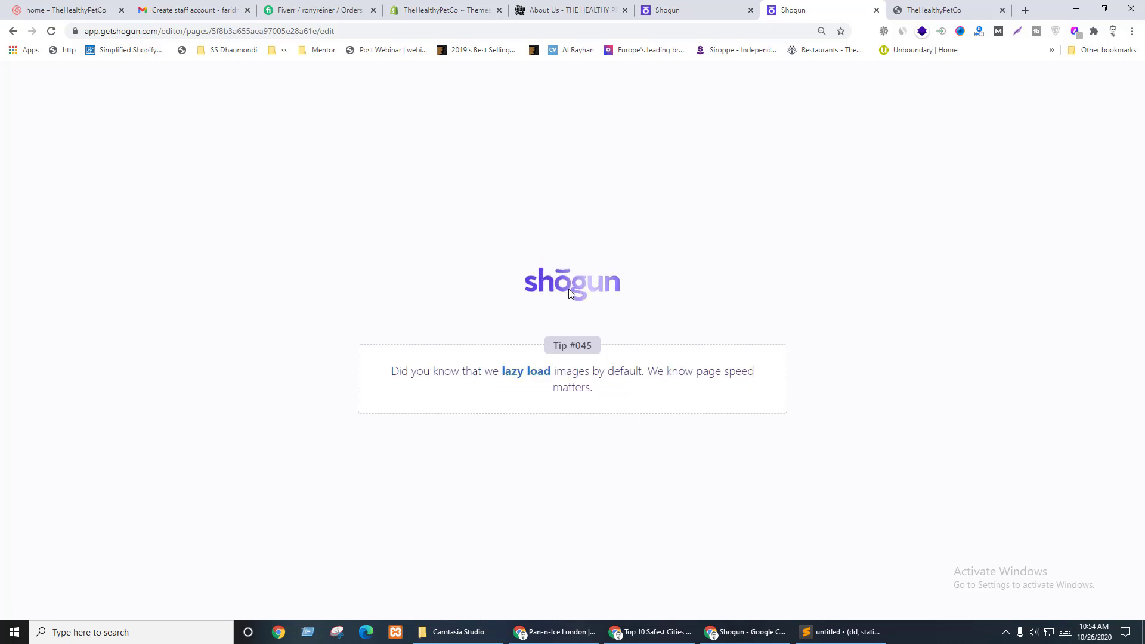
{"action": "scroll", "coordinate": [605, 301], "scroll_direction": "down", "scroll_amount": 5}
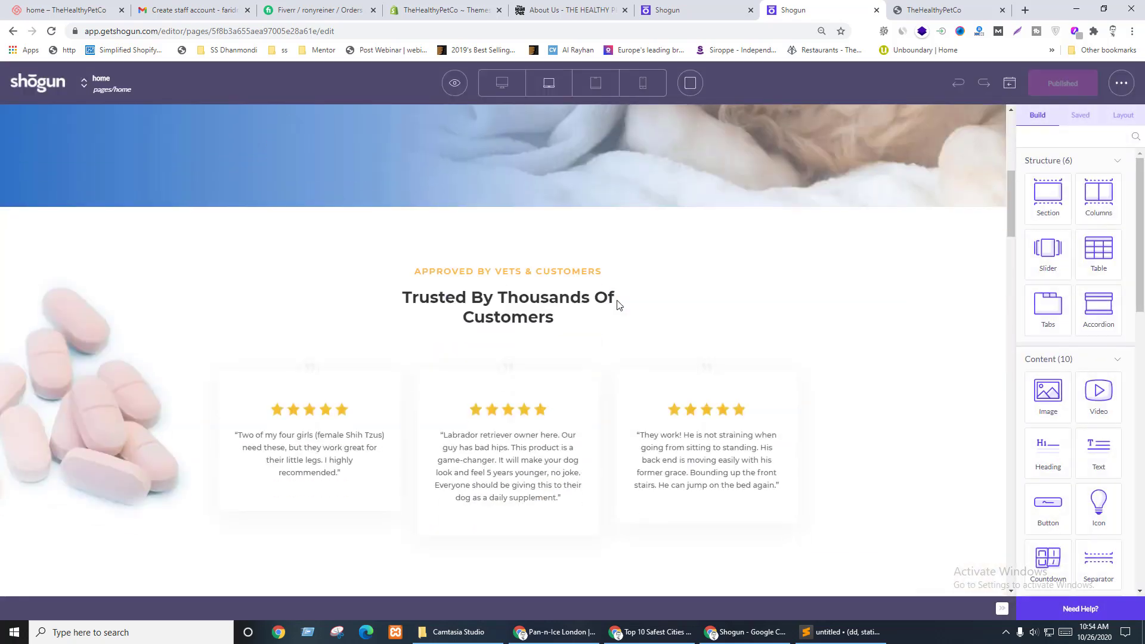
{"action": "scroll", "coordinate": [616, 305], "scroll_direction": "down", "scroll_amount": 7}
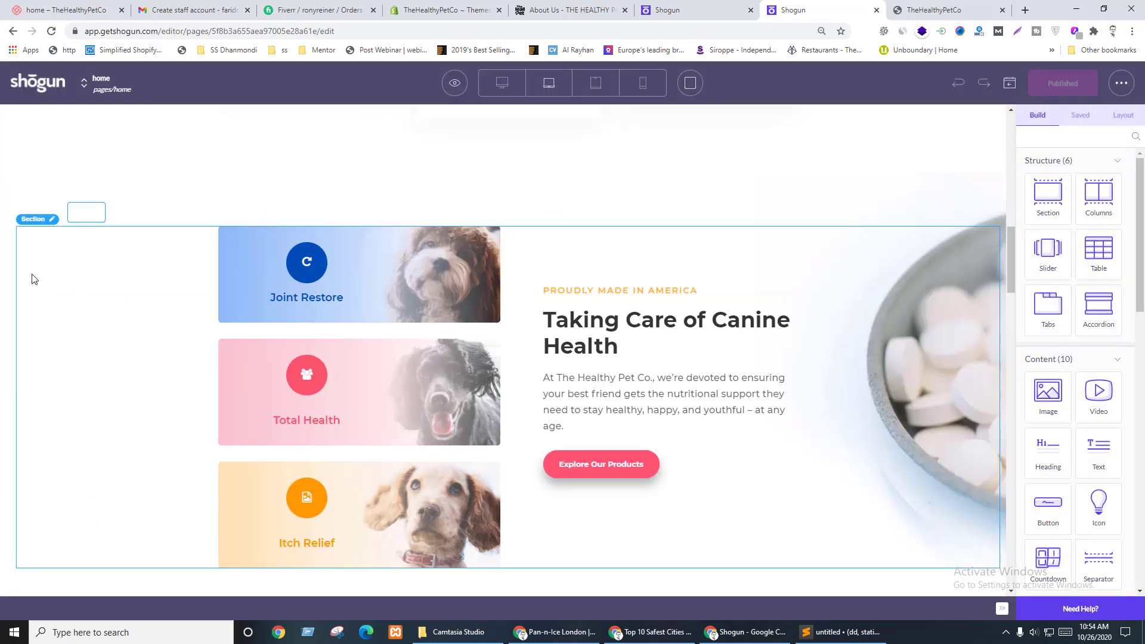
- Save the "Taking Care of Canine Health" section as a snippet named takecare, and reload the Contact Us page editor
{"action": "left_click", "coordinate": [33, 279]}
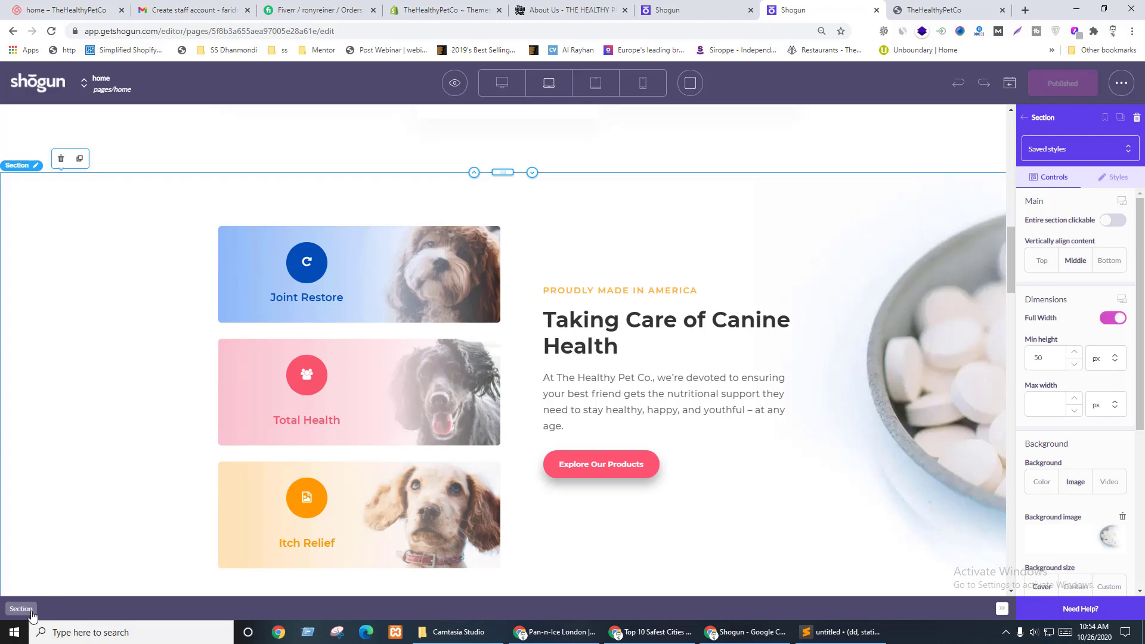
{"action": "left_click", "coordinate": [1103, 118]}
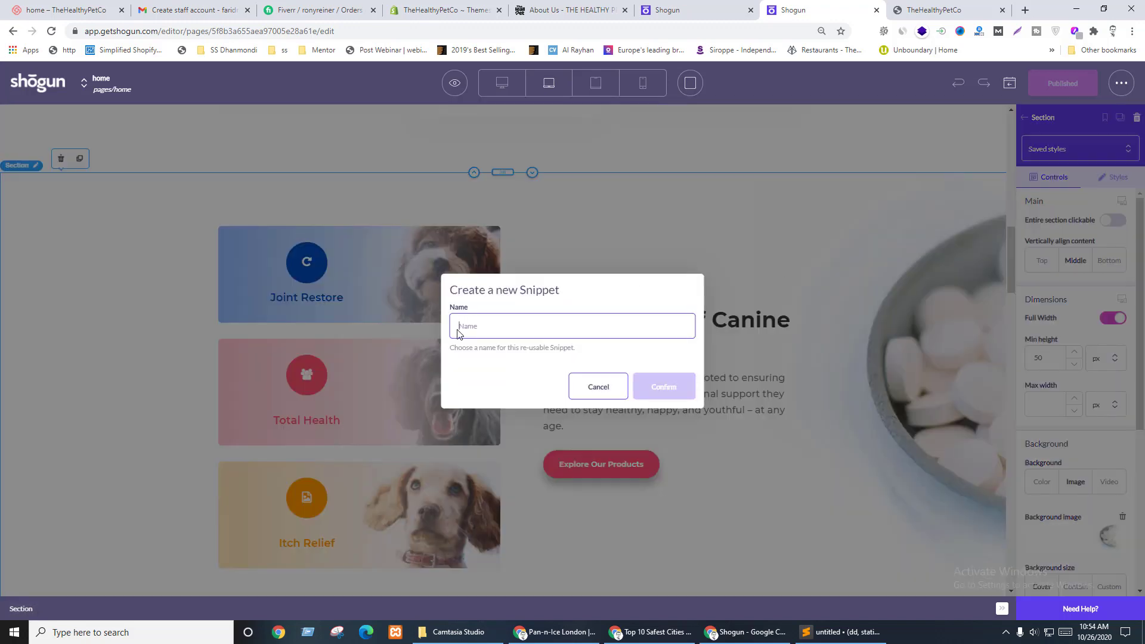
{"action": "key", "text": "ctrl+Tab"}
{"action": "key", "text": "ctrl+shift+Tab"}
{"action": "type", "text": "ta"}
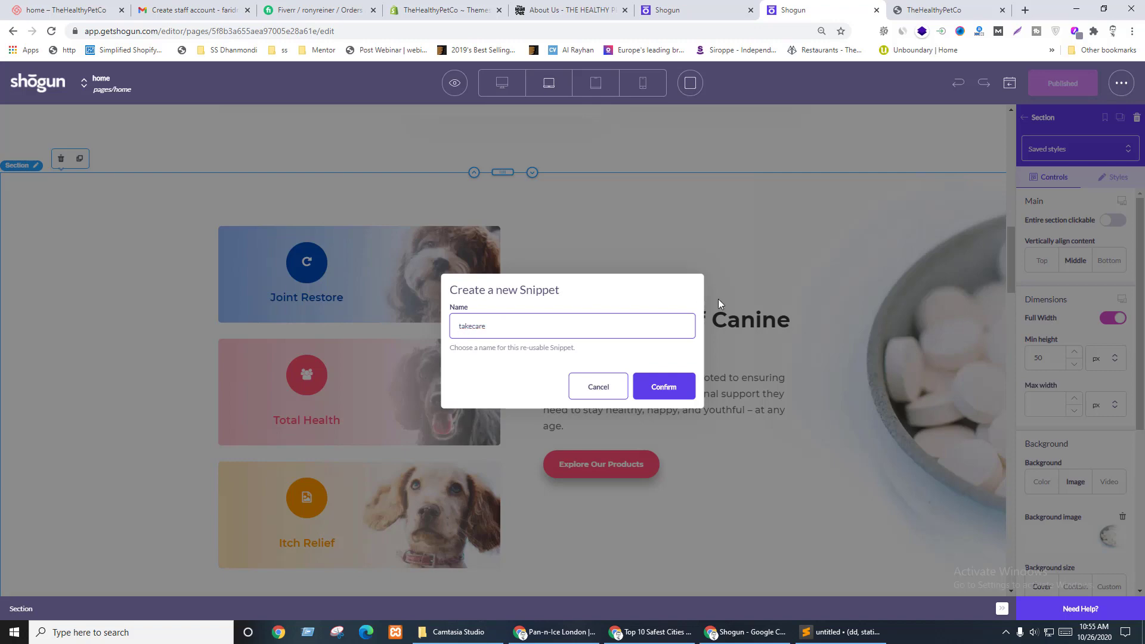
{"action": "left_click", "coordinate": [664, 386]}
{"action": "left_click", "coordinate": [678, 9]}
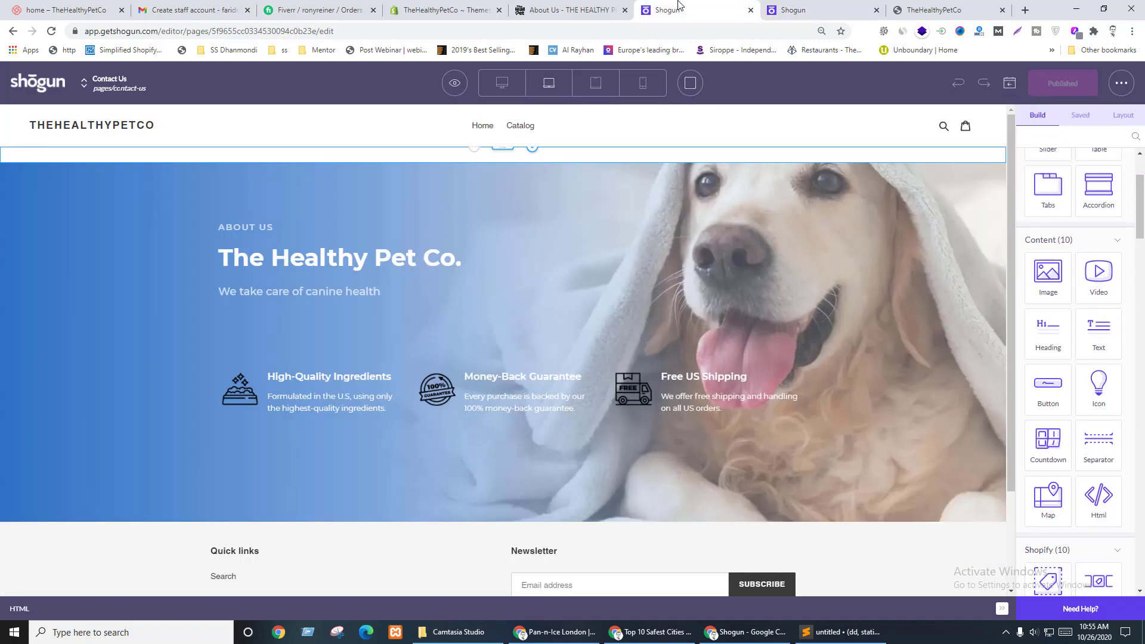
{"action": "left_click", "coordinate": [52, 31]}
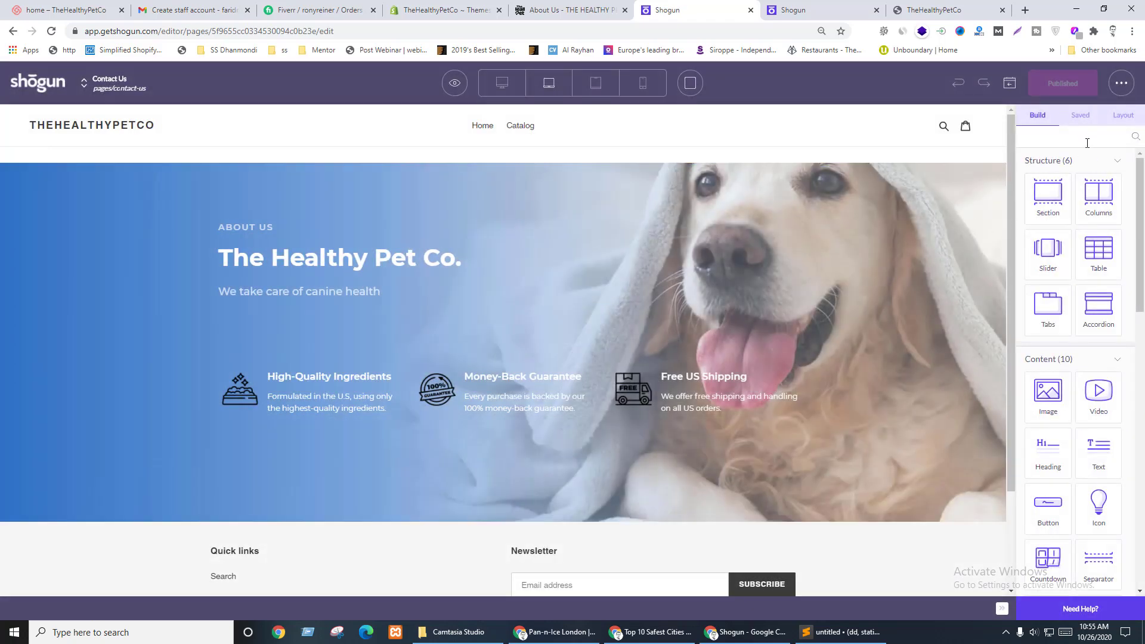
{"action": "scroll", "coordinate": [803, 294], "scroll_direction": "down", "scroll_amount": 2}
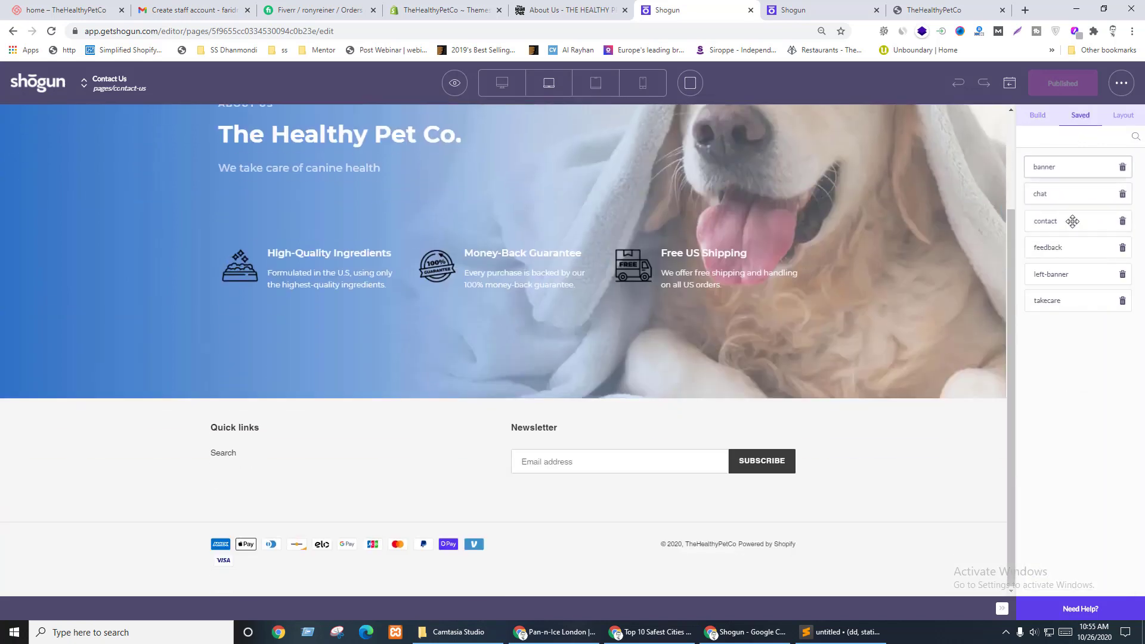
{"action": "left_click_drag", "start_coordinate": [1059, 303], "coordinate": [310, 435]}
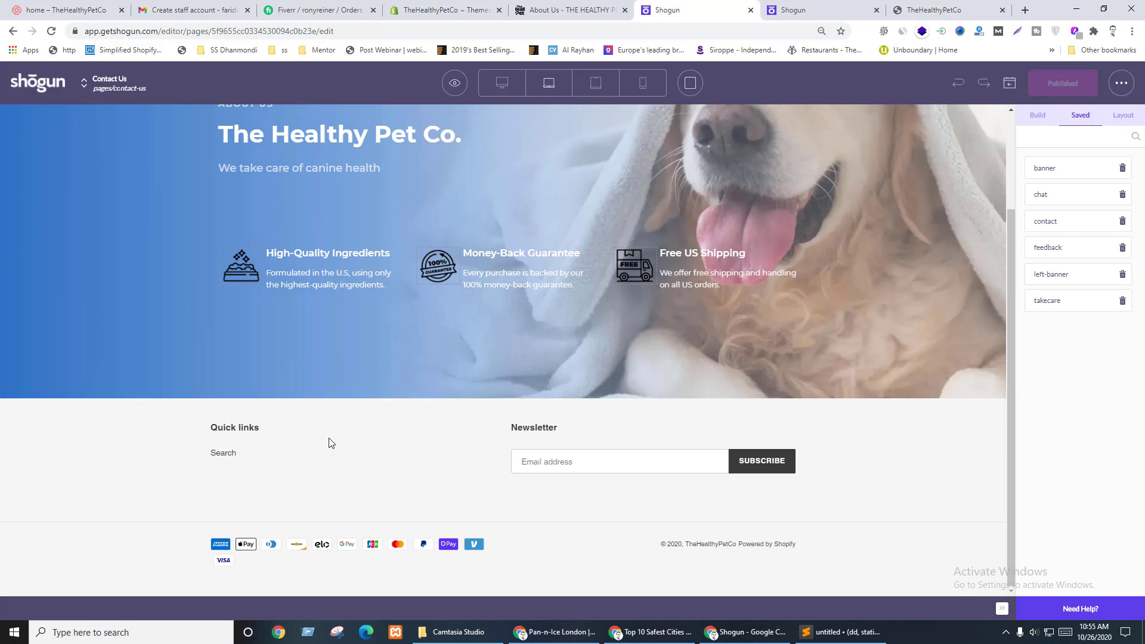
{"action": "scroll", "coordinate": [328, 442], "scroll_direction": "down", "scroll_amount": 5}
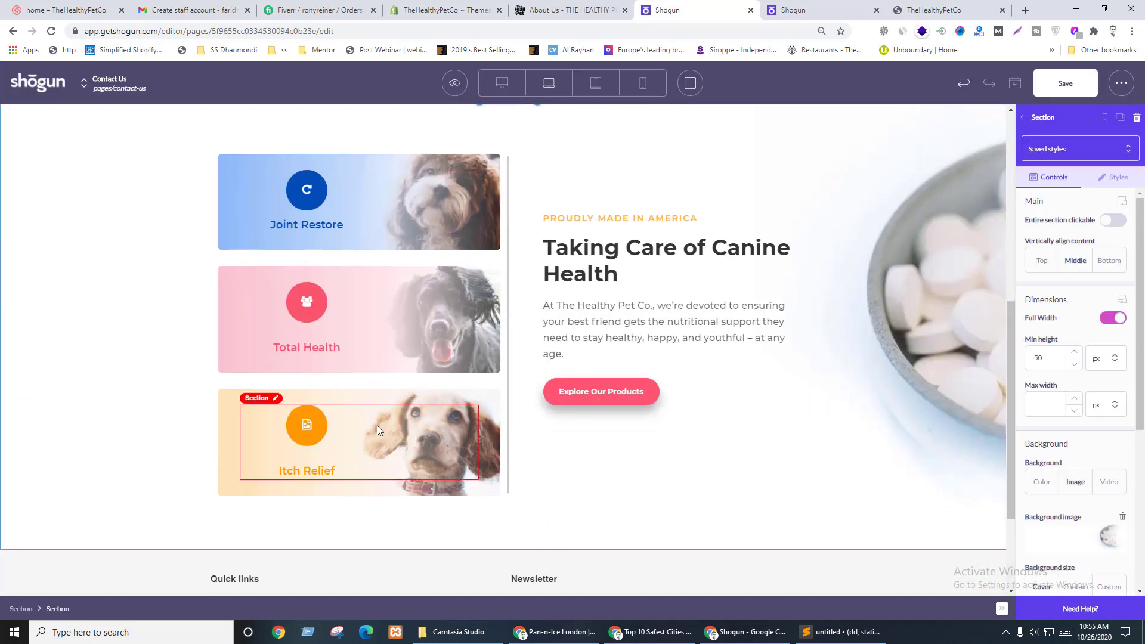
{"action": "left_click", "coordinate": [10, 609]}
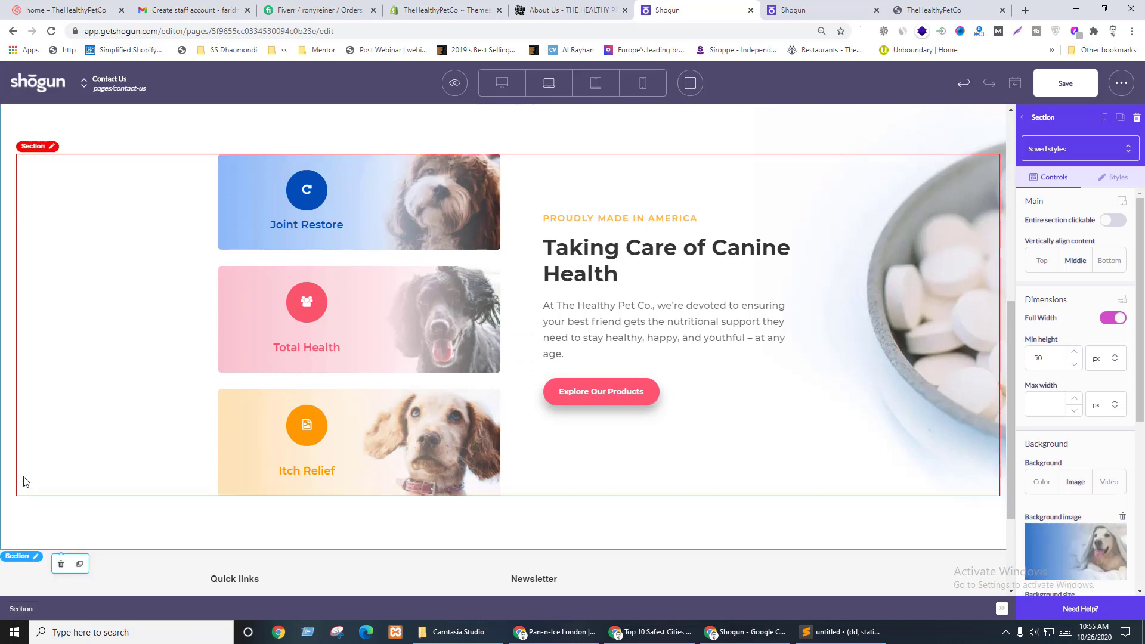
{"action": "scroll", "coordinate": [24, 480], "scroll_direction": "up", "scroll_amount": 3}
{"action": "scroll", "coordinate": [482, 247], "scroll_direction": "up", "scroll_amount": 4}
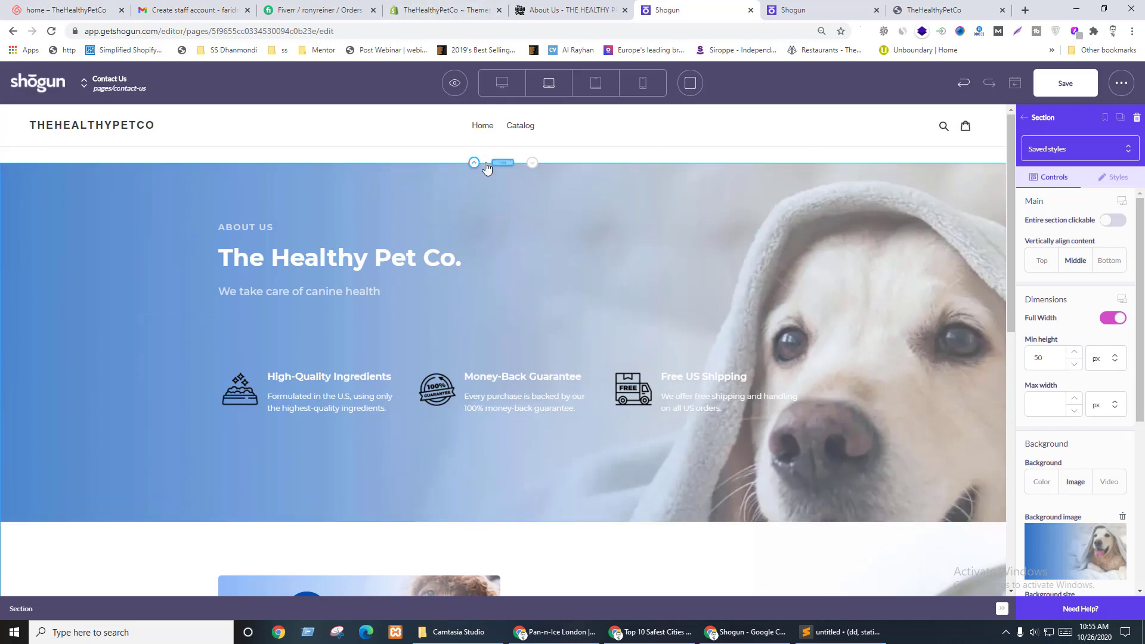
{"action": "left_click", "coordinate": [52, 31]}
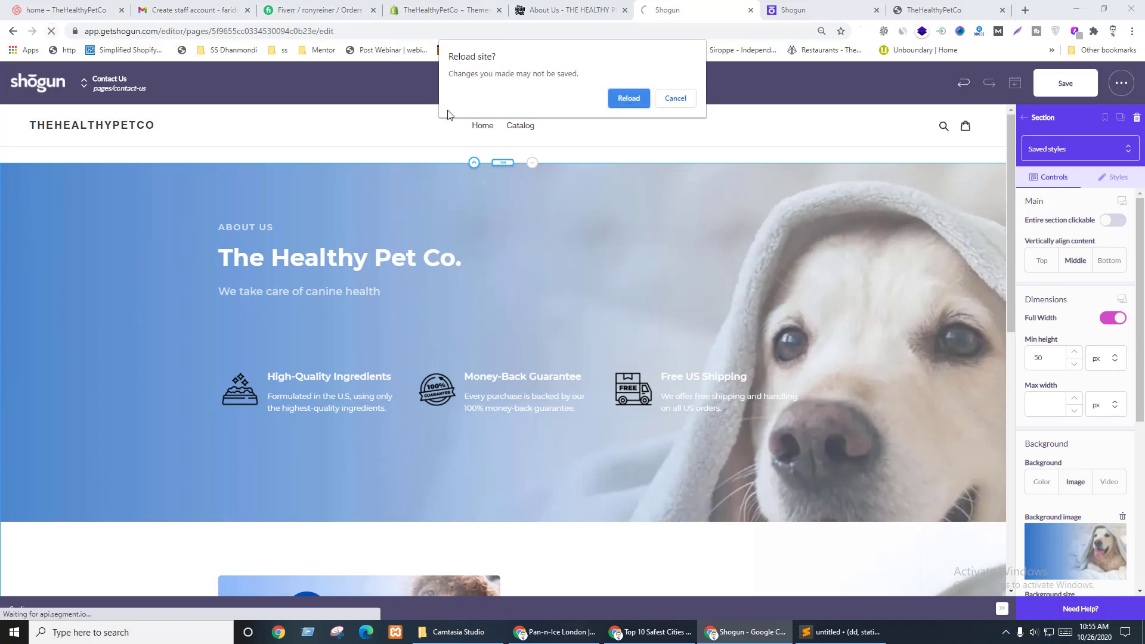
{"action": "left_click", "coordinate": [627, 97]}
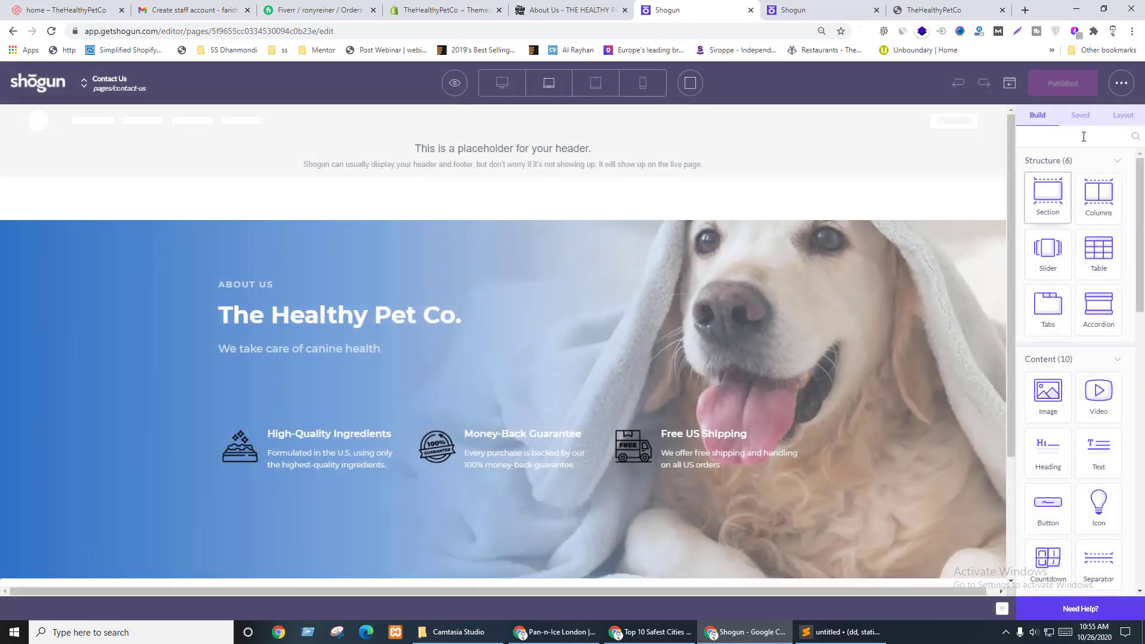
- Add the saved takecare snippet to the Contact Us page and move it below the About Us banner
{"action": "left_click", "coordinate": [1079, 115]}
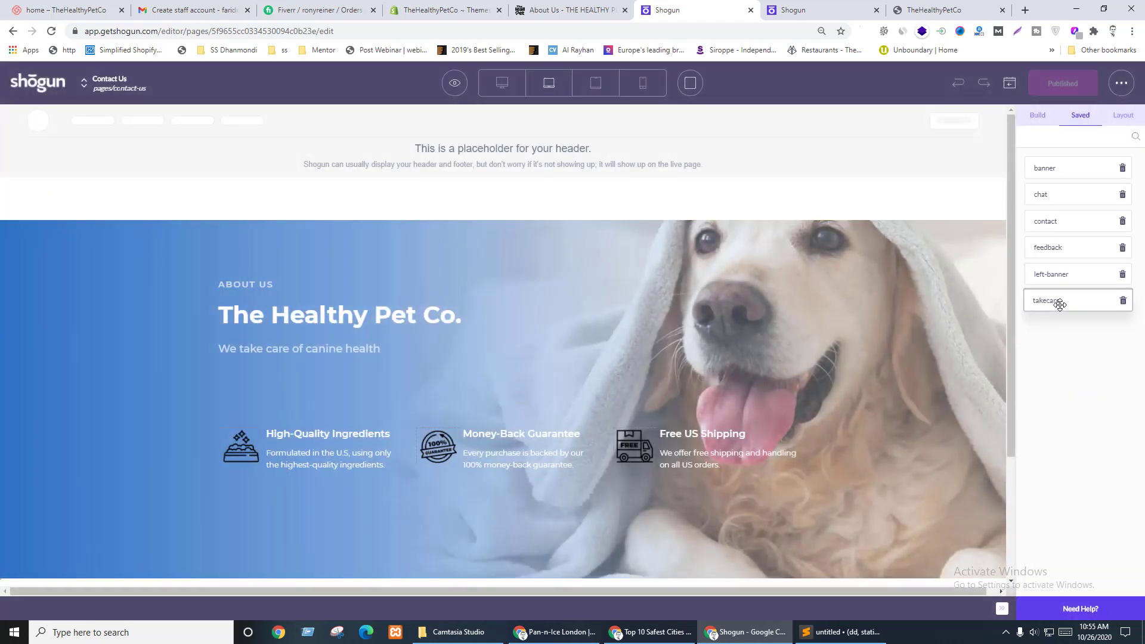
{"action": "left_click_drag", "start_coordinate": [1060, 305], "coordinate": [482, 141]}
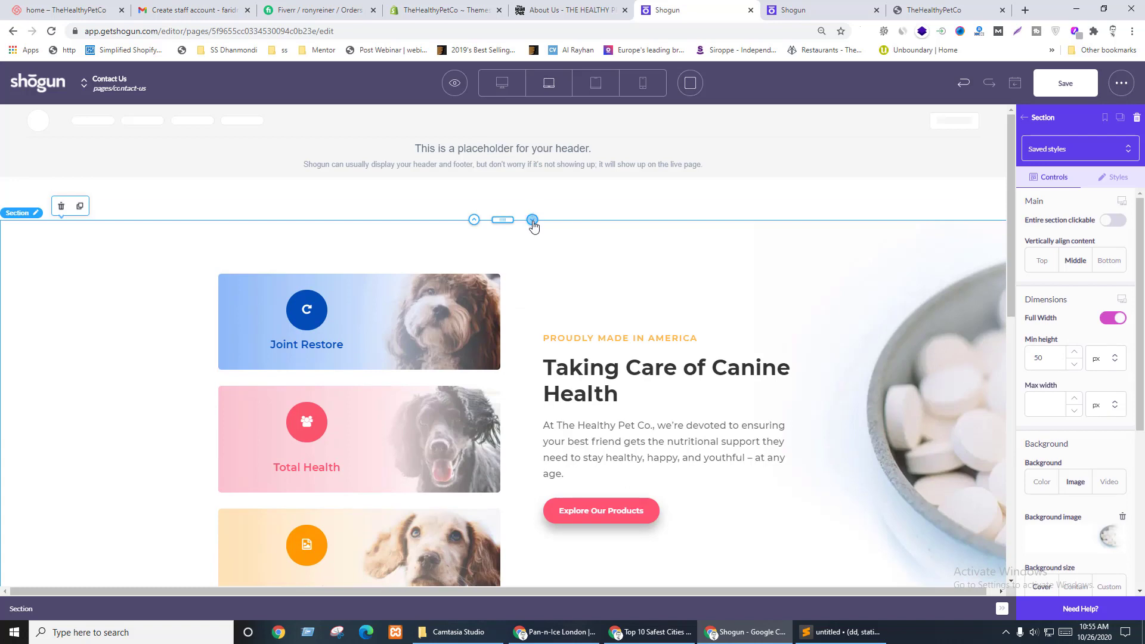
{"action": "left_click", "coordinate": [532, 220]}
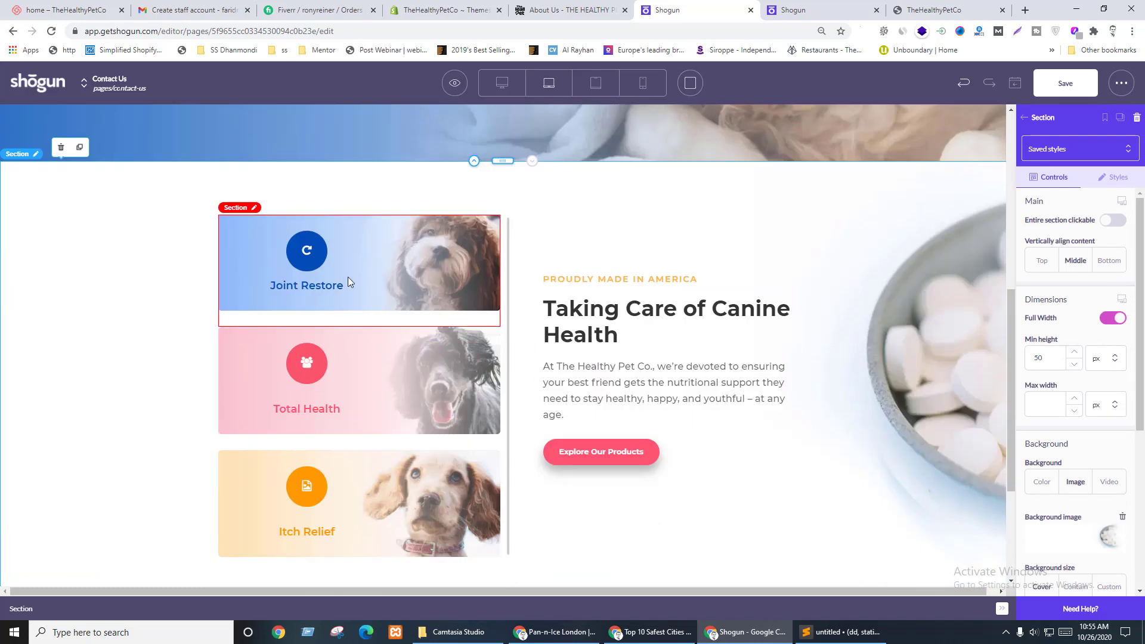
- Delete the Joint Restore, Total Health and Itch Relief cards from the Taking Care of Canine Health section's first column
{"action": "left_click", "coordinate": [359, 249]}
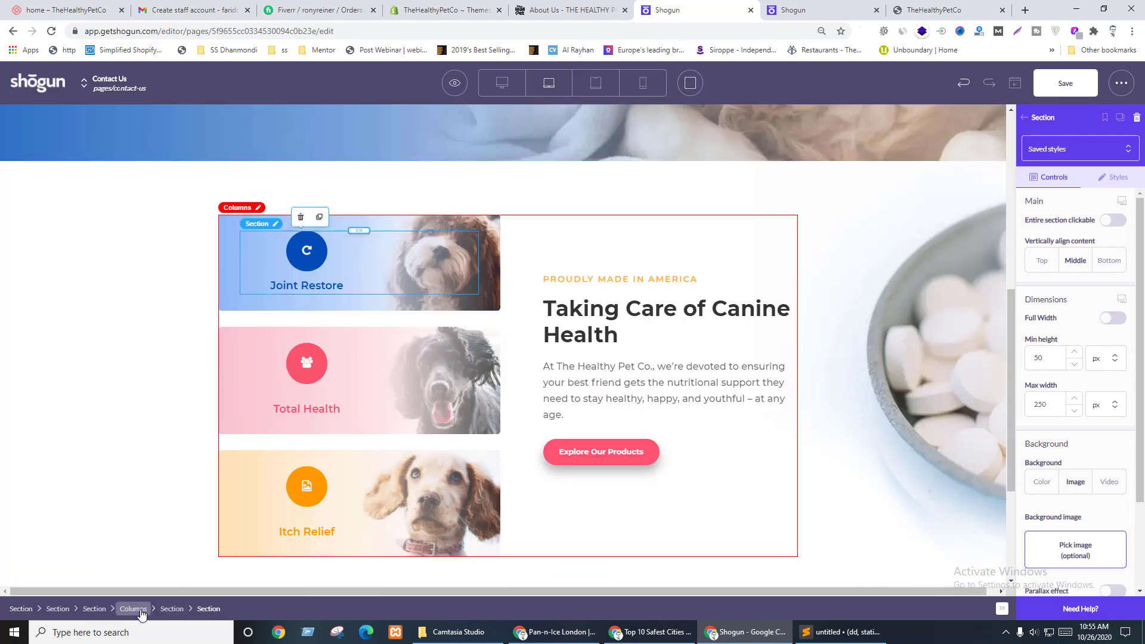
{"action": "left_click", "coordinate": [172, 609]}
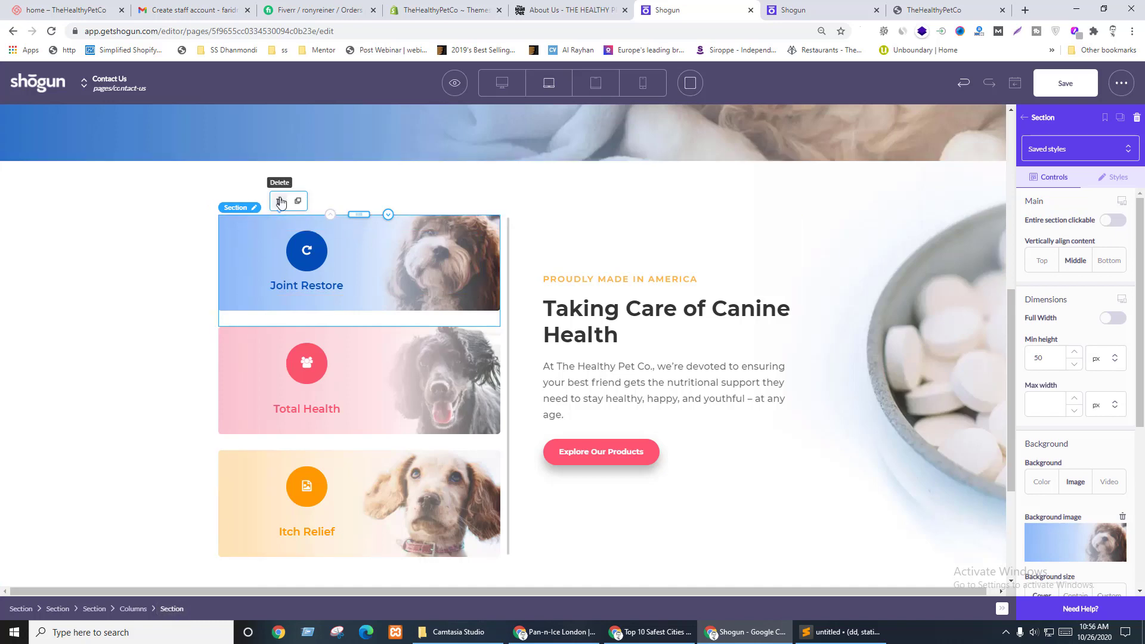
{"action": "left_click", "coordinate": [281, 203]}
{"action": "left_click", "coordinate": [268, 334]}
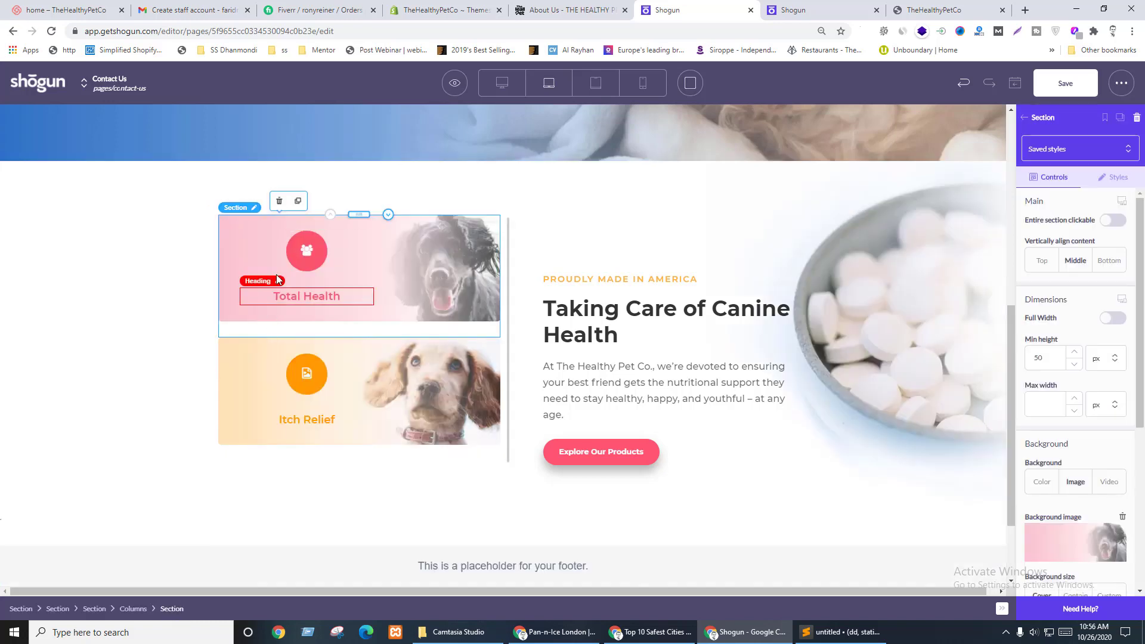
{"action": "left_click", "coordinate": [282, 202]}
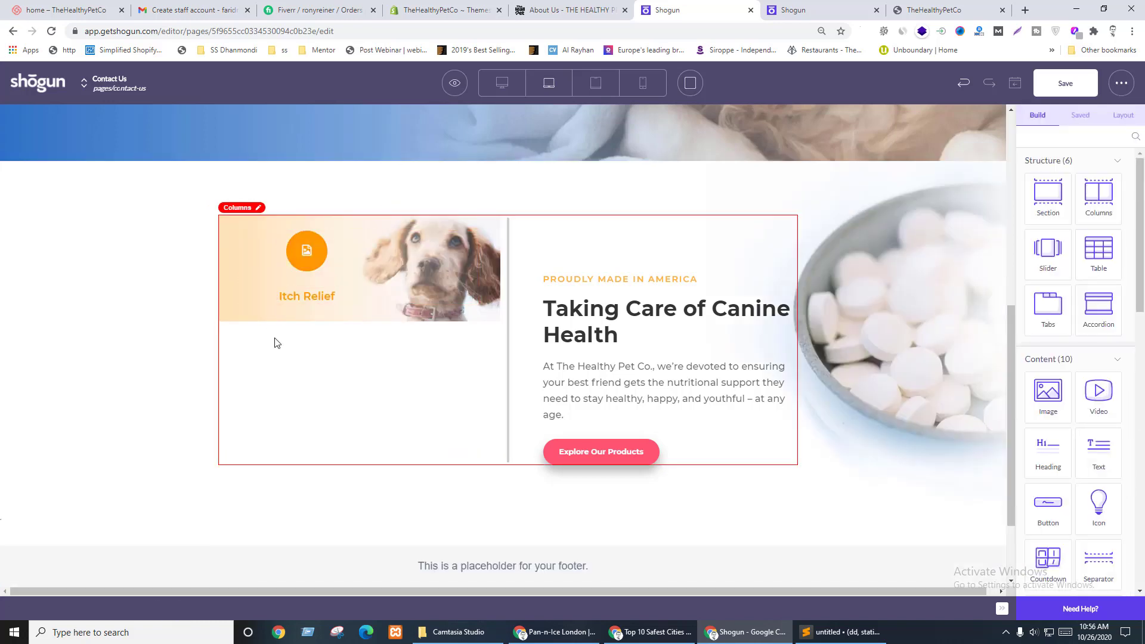
{"action": "left_click", "coordinate": [271, 325]}
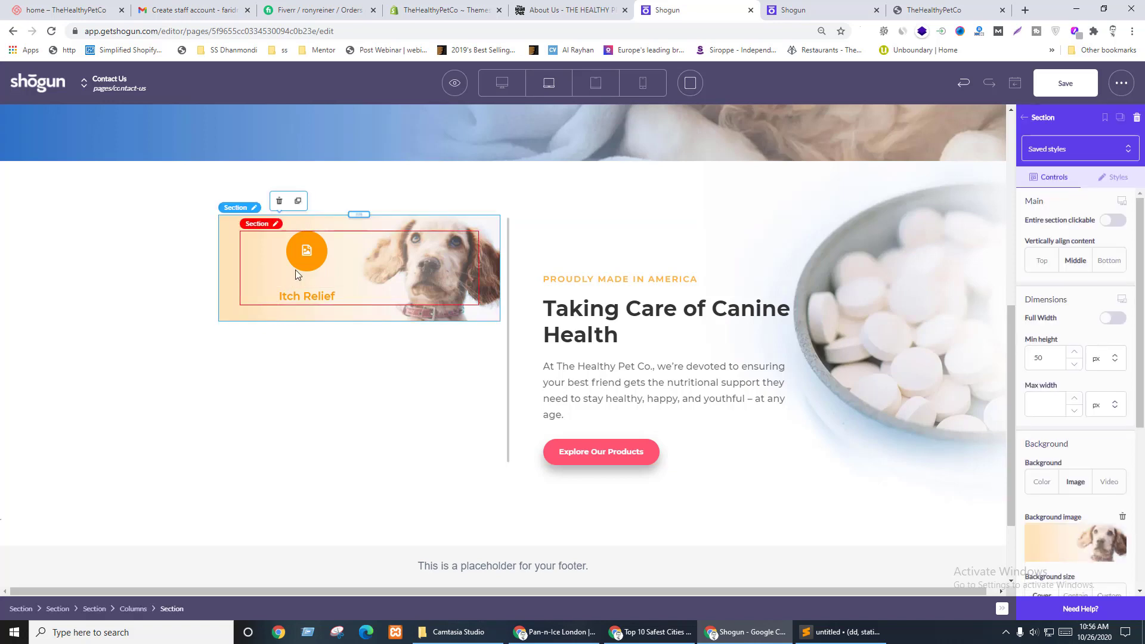
{"action": "left_click", "coordinate": [277, 203]}
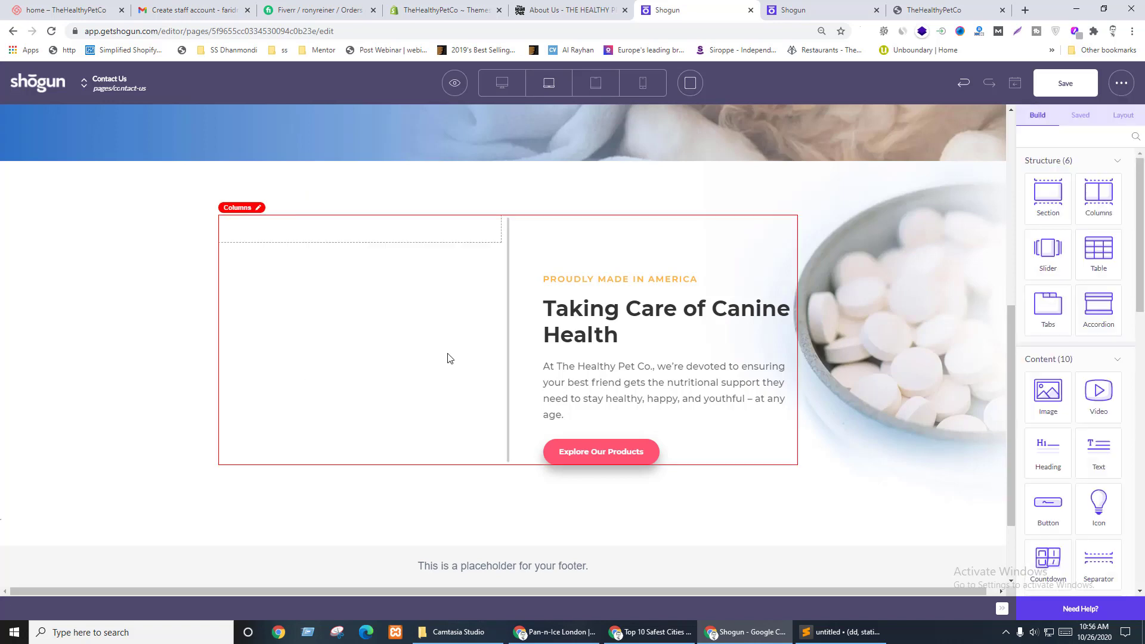
- Replace the small "Proudly Made in America" heading with "All-Natural Supplements for Dogs ." copied from the existing About Us page
{"action": "key", "text": "ctrl+shift+Tab"}
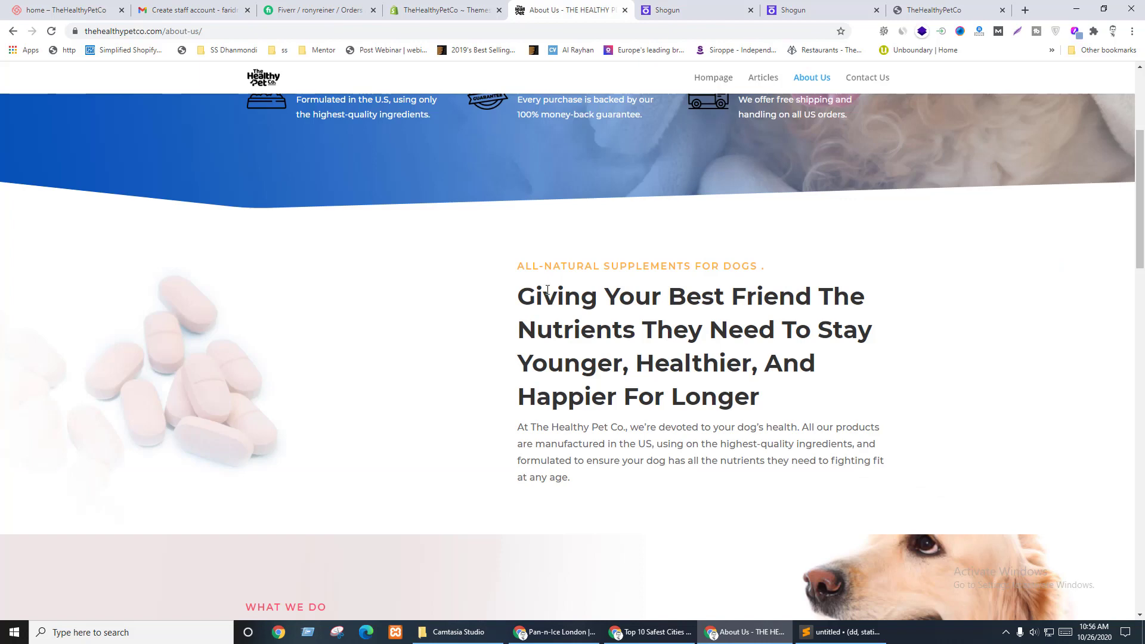
{"action": "triple_click", "coordinate": [549, 267]}
{"action": "key", "text": "ctrl+c"}
{"action": "key", "text": "ctrl+Tab"}
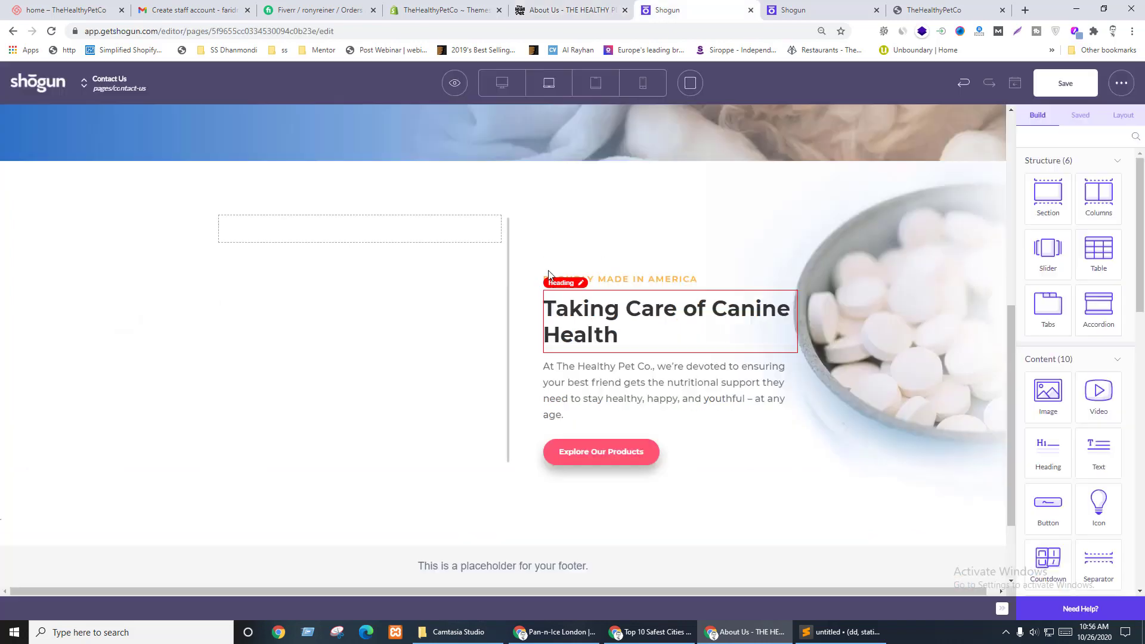
{"action": "left_click", "coordinate": [618, 279]}
{"action": "triple_click", "coordinate": [617, 279]}
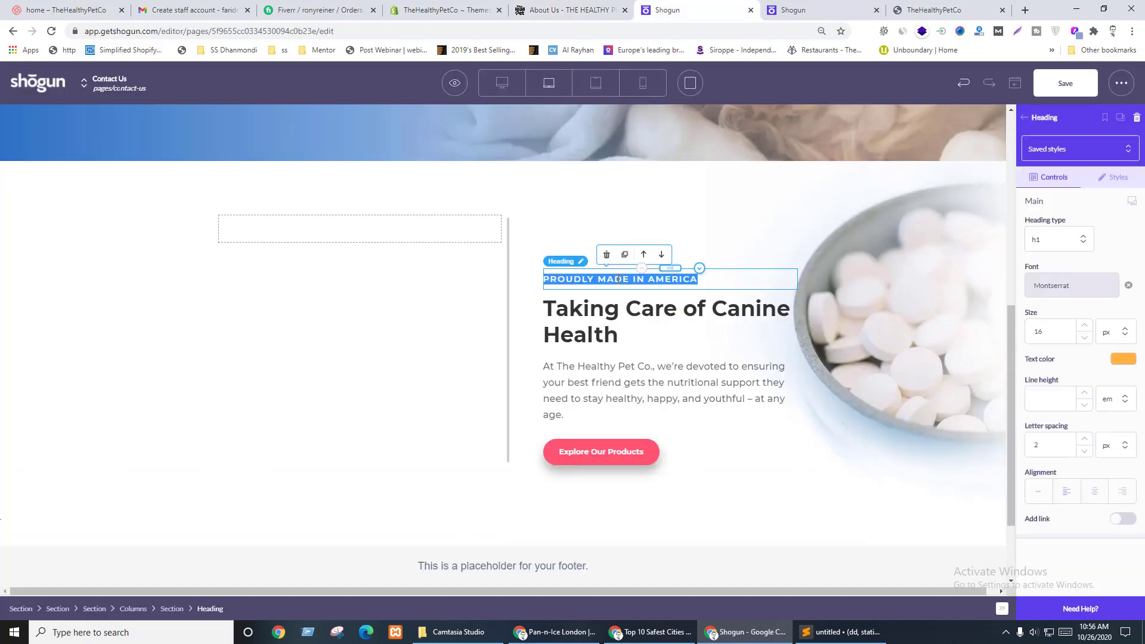
{"action": "key", "text": "ctrl+v"}
- Replace the main heading with "Giving Your Best Friend The Nutrients They Need To Stay Younger, Healthier, And Happier For Longer" from the About Us page
{"action": "key", "text": "ctrl+shift+Tab"}
{"action": "triple_click", "coordinate": [625, 343]}
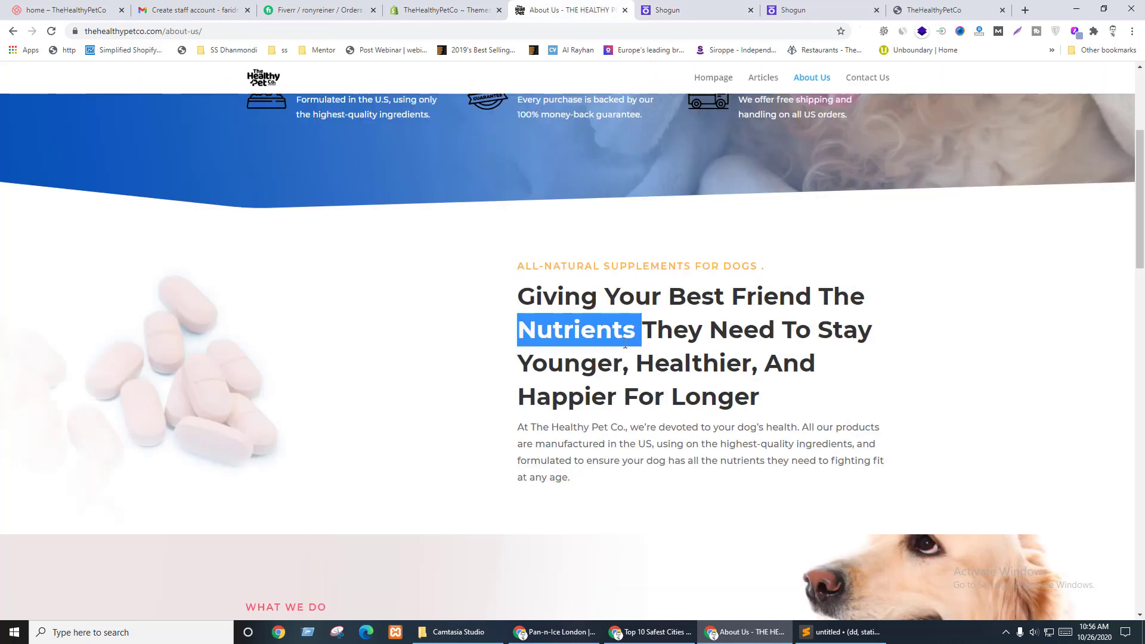
{"action": "key", "text": "ctrl+c"}
{"action": "key", "text": "ctrl+Tab"}
{"action": "left_click", "coordinate": [607, 330]}
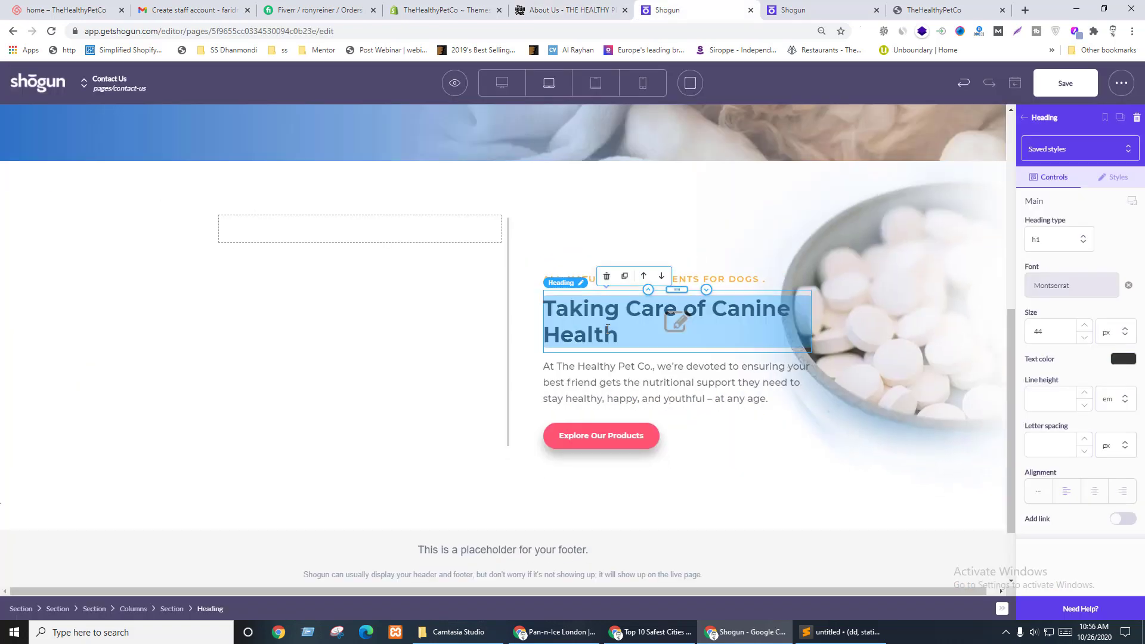
{"action": "triple_click", "coordinate": [607, 329]}
{"action": "key", "text": "ctrl+v"}
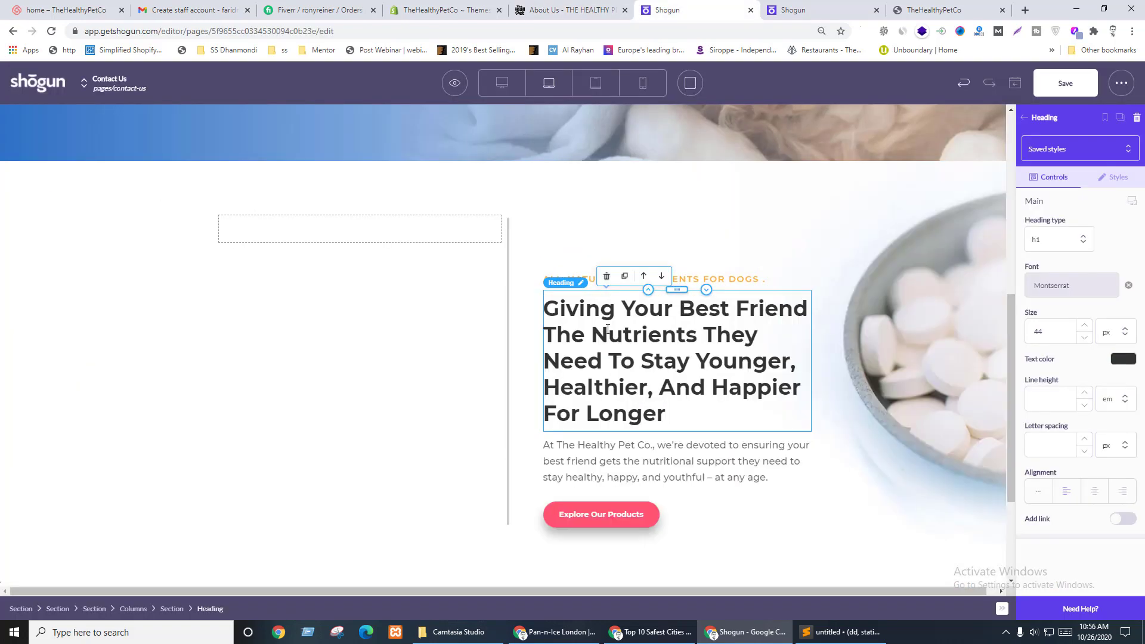
- Replace the section's paragraph with the About Us text about being devoted to your dog's health, and delete the Explore Our Products button
{"action": "key", "text": "ctrl+shift+Tab"}
{"action": "triple_click", "coordinate": [635, 427]}
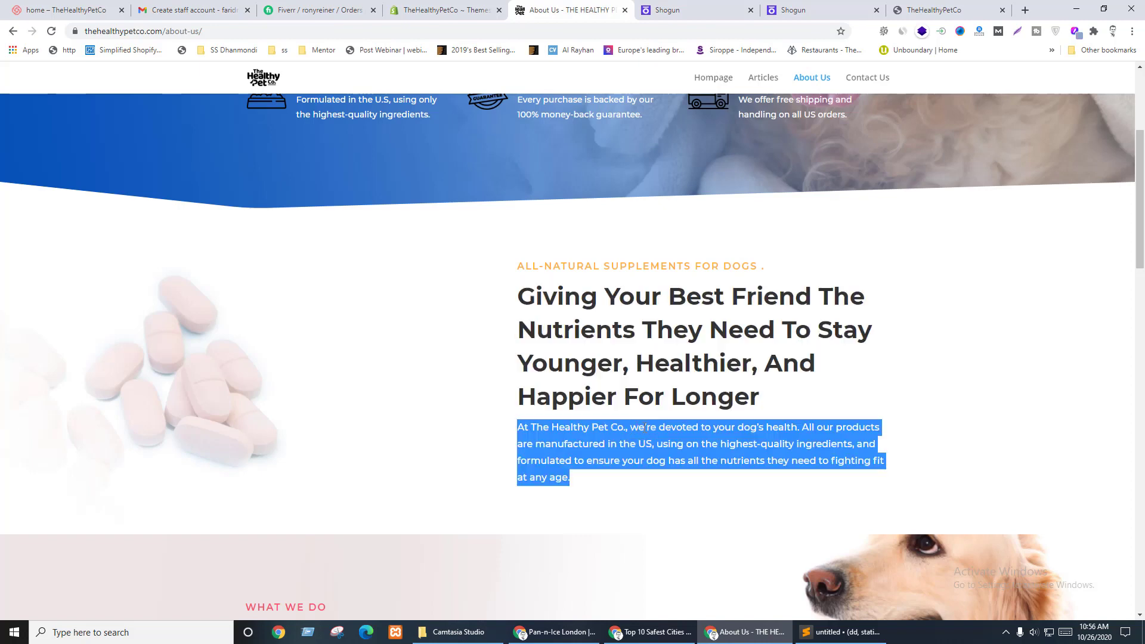
{"action": "key", "text": "ctrl+c"}
{"action": "key", "text": "ctrl+Tab"}
{"action": "left_click", "coordinate": [658, 462]}
{"action": "triple_click", "coordinate": [658, 462]}
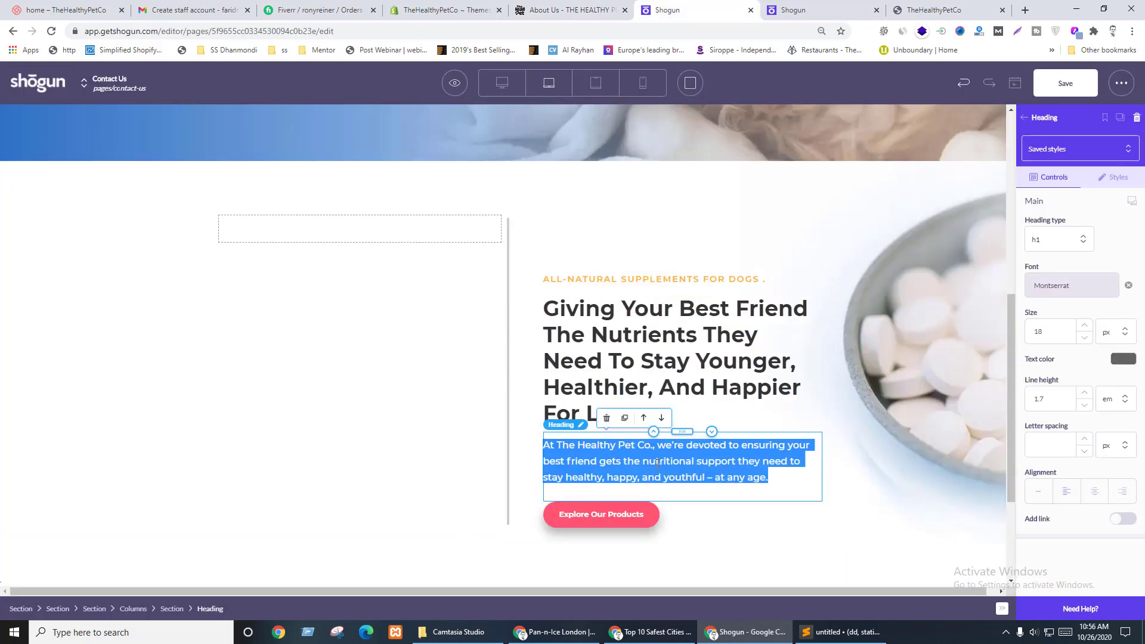
{"action": "key", "text": "ctrl+v"}
{"action": "key", "text": "BackSpace"}
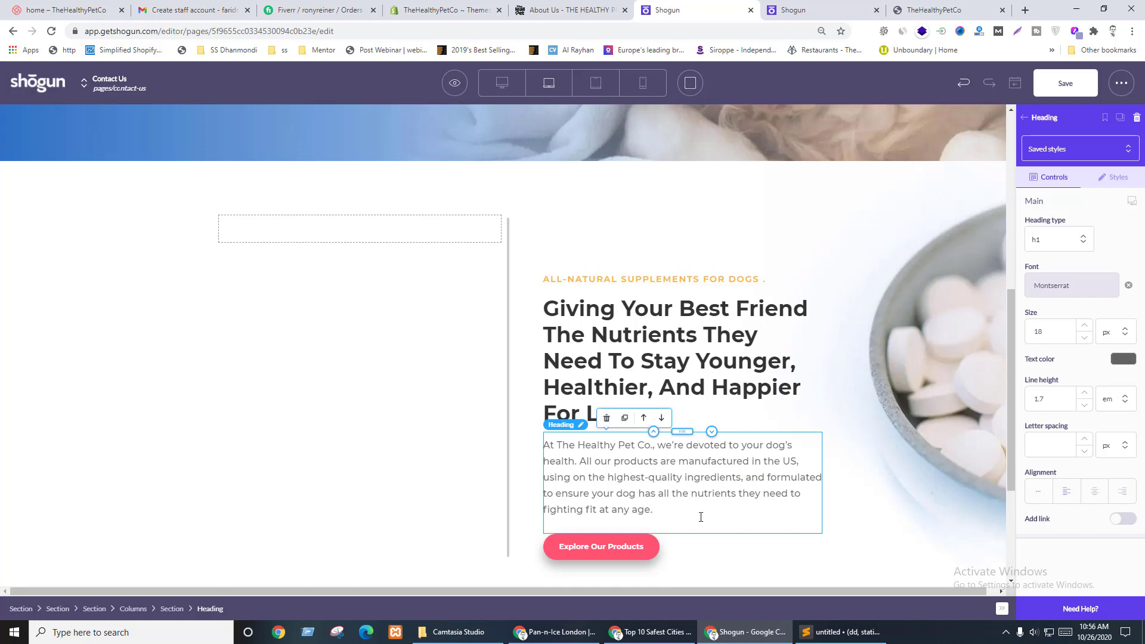
{"action": "left_click", "coordinate": [612, 547]}
{"action": "left_click", "coordinate": [600, 547]}
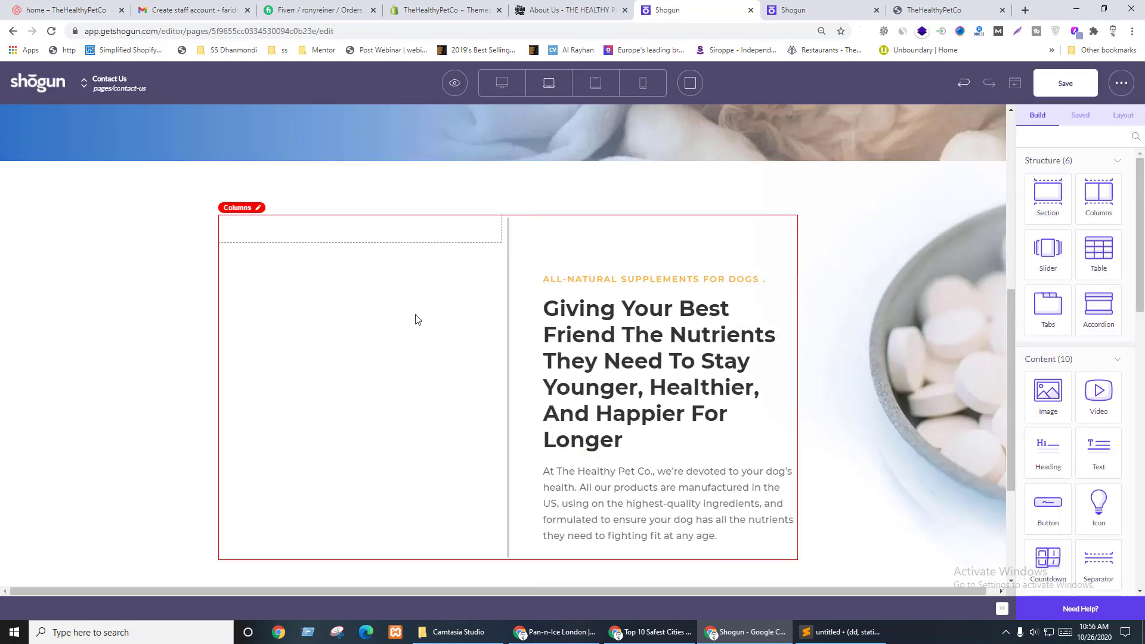
- Replace the outer section's background image with the pink pills picture from the media library, as on the existing About Us page
{"action": "key", "text": "ctrl+shift+Tab"}
{"action": "right_click", "coordinate": [1, 286]}
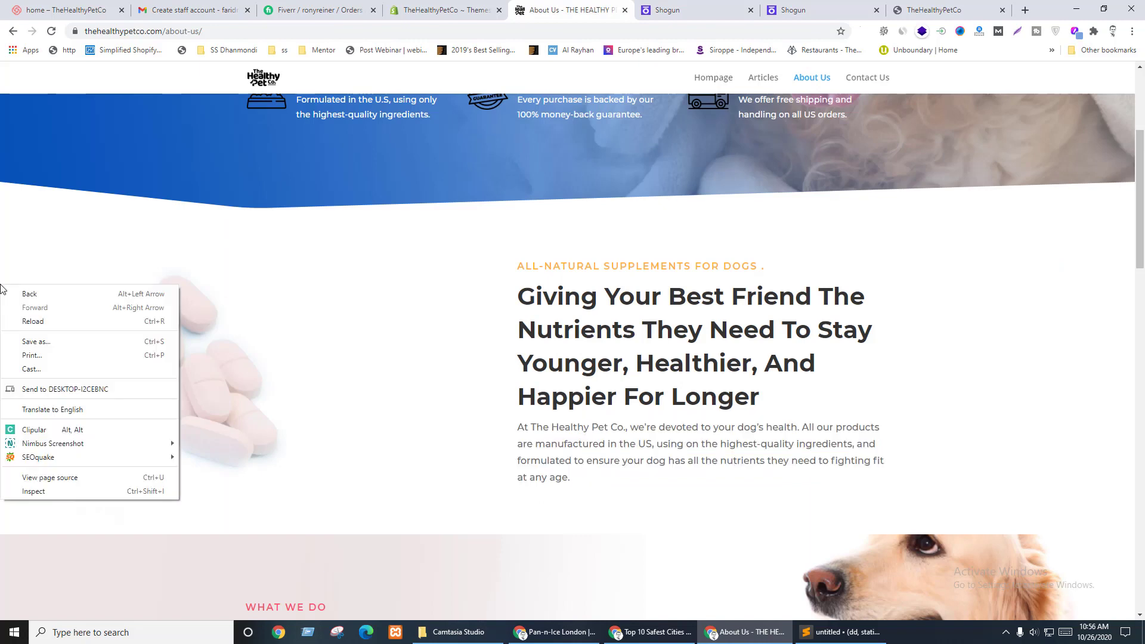
{"action": "left_click", "coordinate": [483, 326]}
{"action": "key", "text": "ctrl+Tab"}
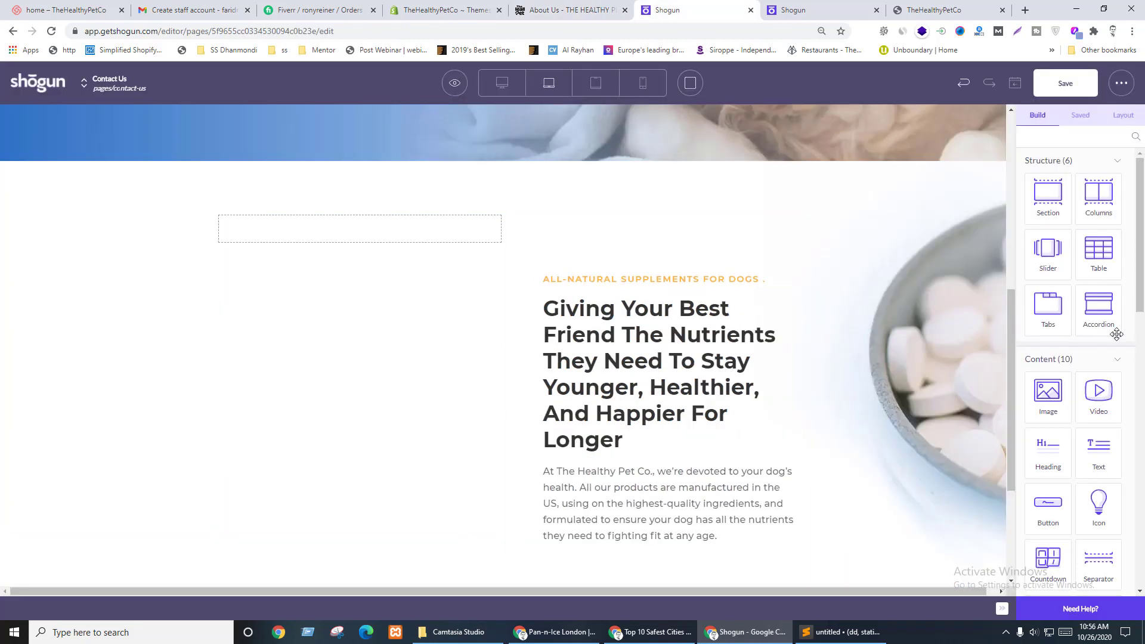
{"action": "left_click", "coordinate": [257, 189]}
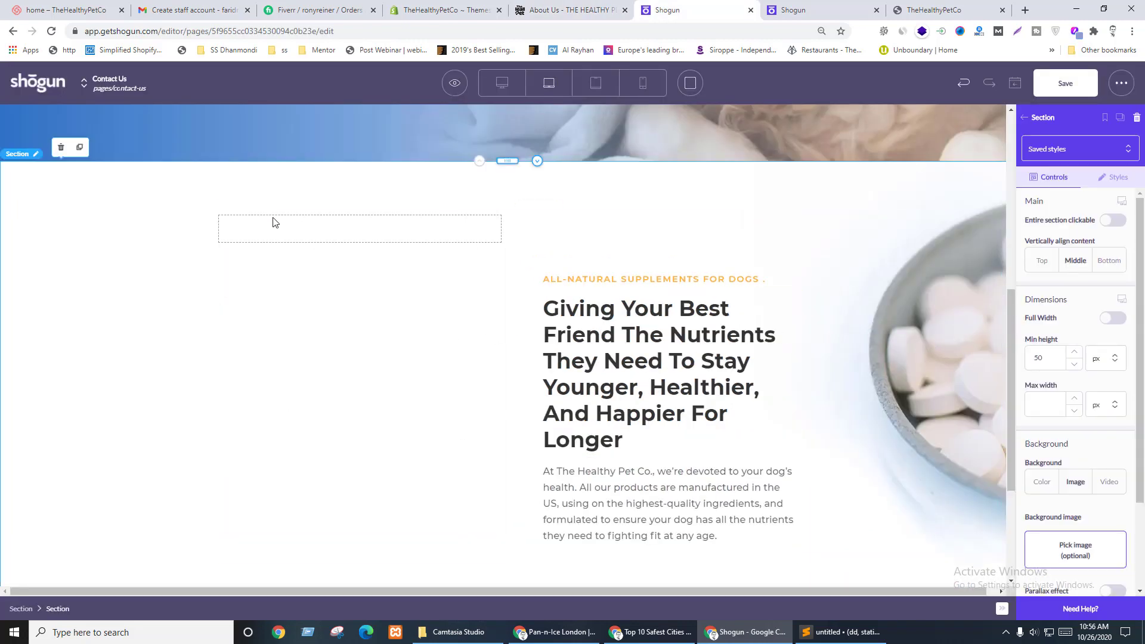
{"action": "scroll", "coordinate": [1141, 411], "scroll_direction": "down", "scroll_amount": 2}
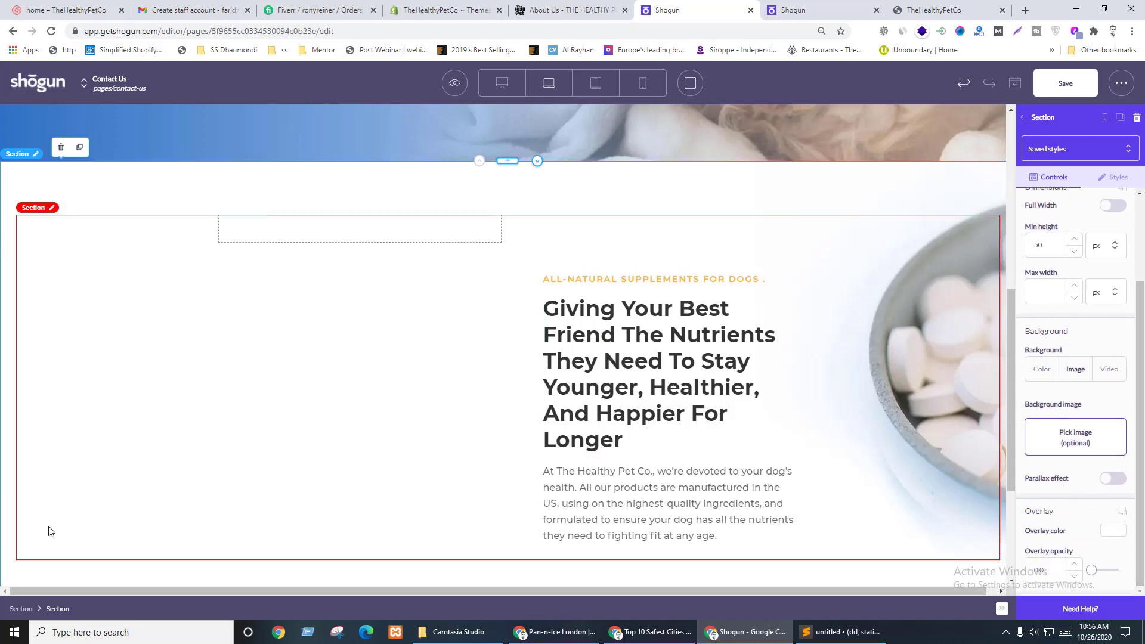
{"action": "scroll", "coordinate": [1082, 427], "scroll_direction": "down", "scroll_amount": 3}
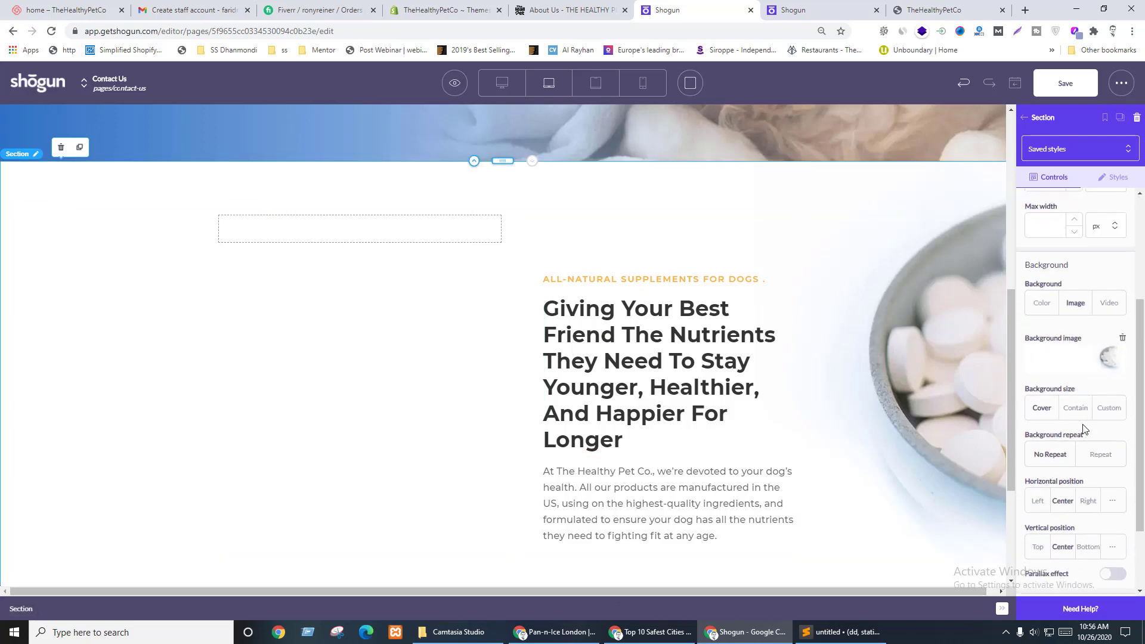
{"action": "left_click", "coordinate": [1057, 361]}
{"action": "left_click", "coordinate": [322, 207]}
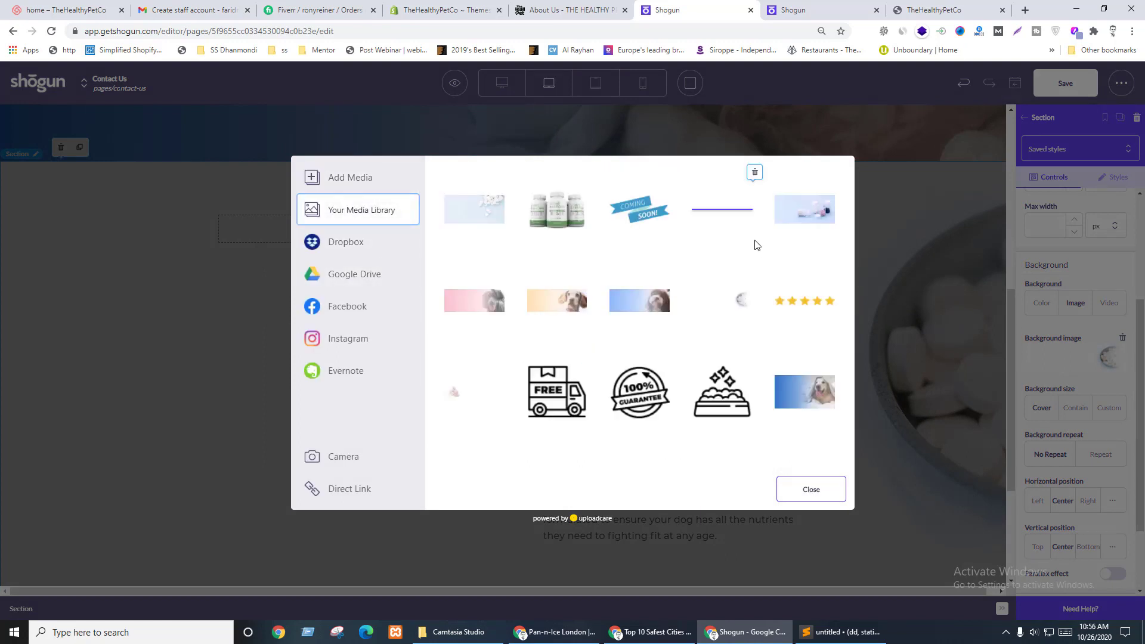
{"action": "left_click", "coordinate": [455, 401]}
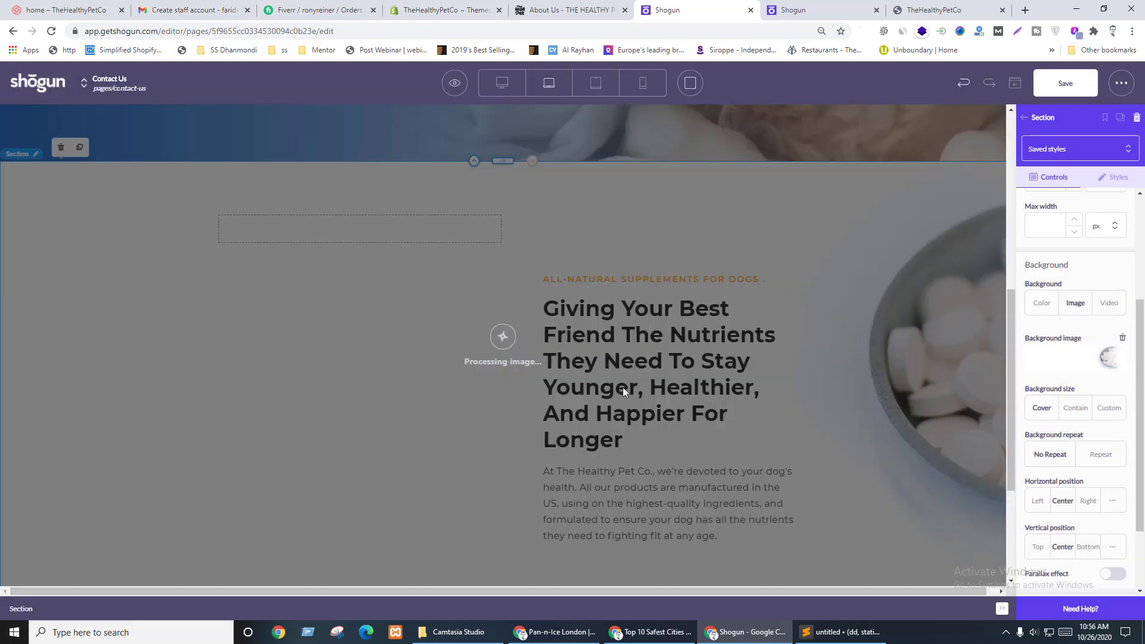
- Try the Contain size for the pink pills background, and return it to Cover
{"action": "key", "text": "ctrl+shift+Tab"}
{"action": "key", "text": "ctrl+Tab"}
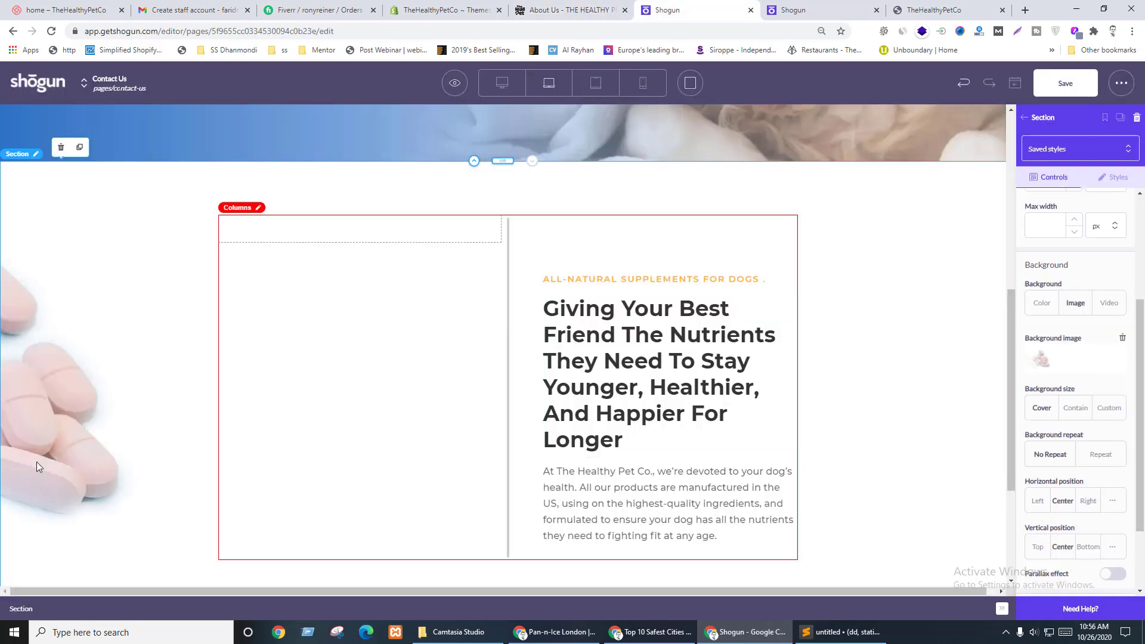
{"action": "left_click", "coordinate": [1077, 404]}
{"action": "left_click", "coordinate": [1040, 407]}
- Save and publish the Contact Us page, and open its live version
{"action": "left_click", "coordinate": [1050, 89]}
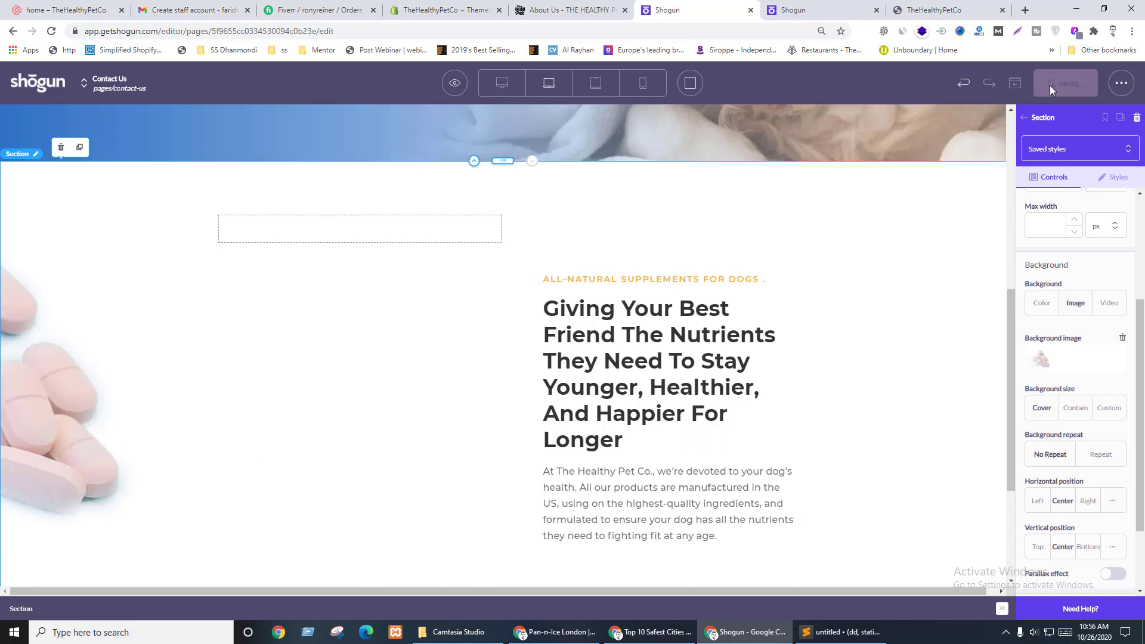
{"action": "scroll", "coordinate": [573, 358], "scroll_direction": "down", "scroll_amount": 2}
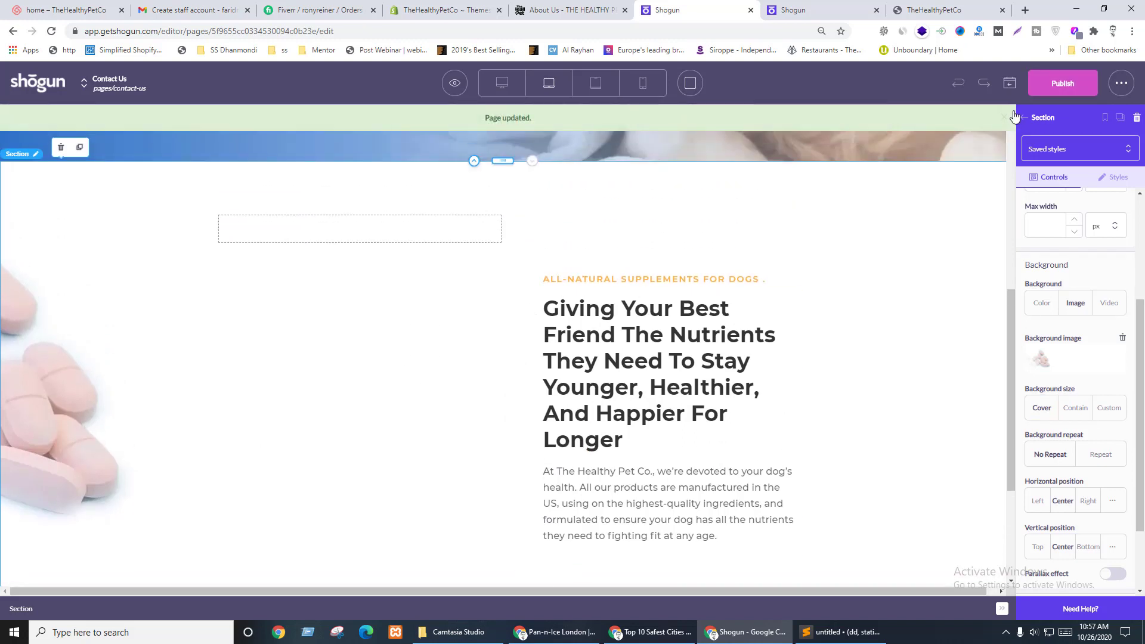
{"action": "left_click", "coordinate": [1061, 83]}
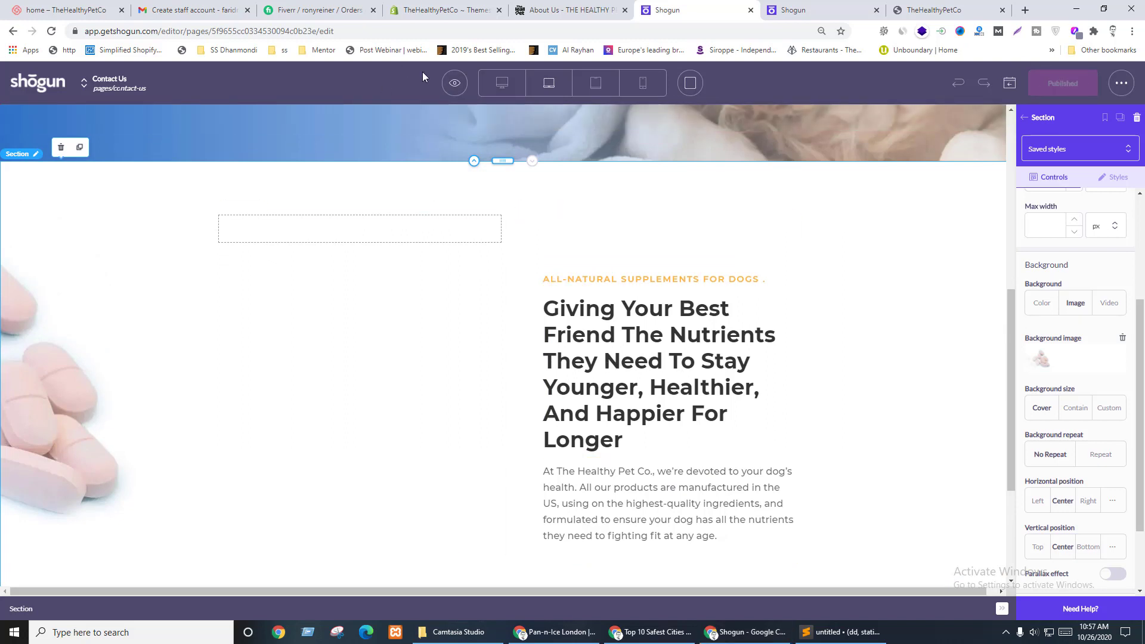
{"action": "left_click", "coordinate": [455, 83]}
{"action": "left_click", "coordinate": [455, 131]}
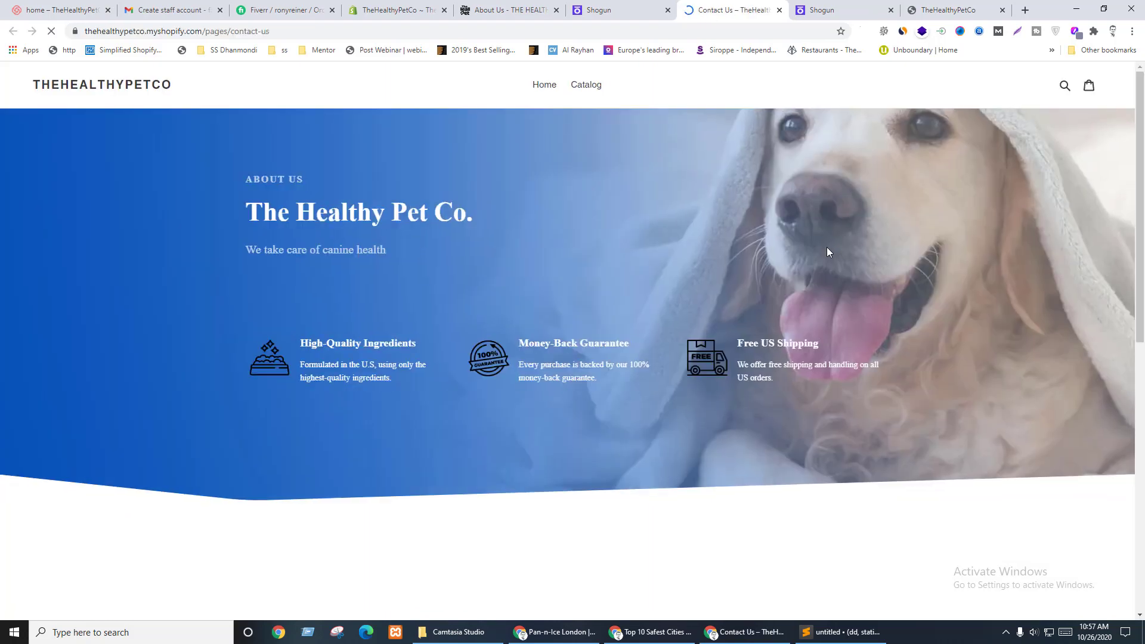
- Compare the live page's pills section with the same section on the existing About Us page, checking layout and background size
{"action": "scroll", "coordinate": [876, 366], "scroll_direction": "down", "scroll_amount": 5}
{"action": "scroll", "coordinate": [972, 332], "scroll_direction": "down", "scroll_amount": 3}
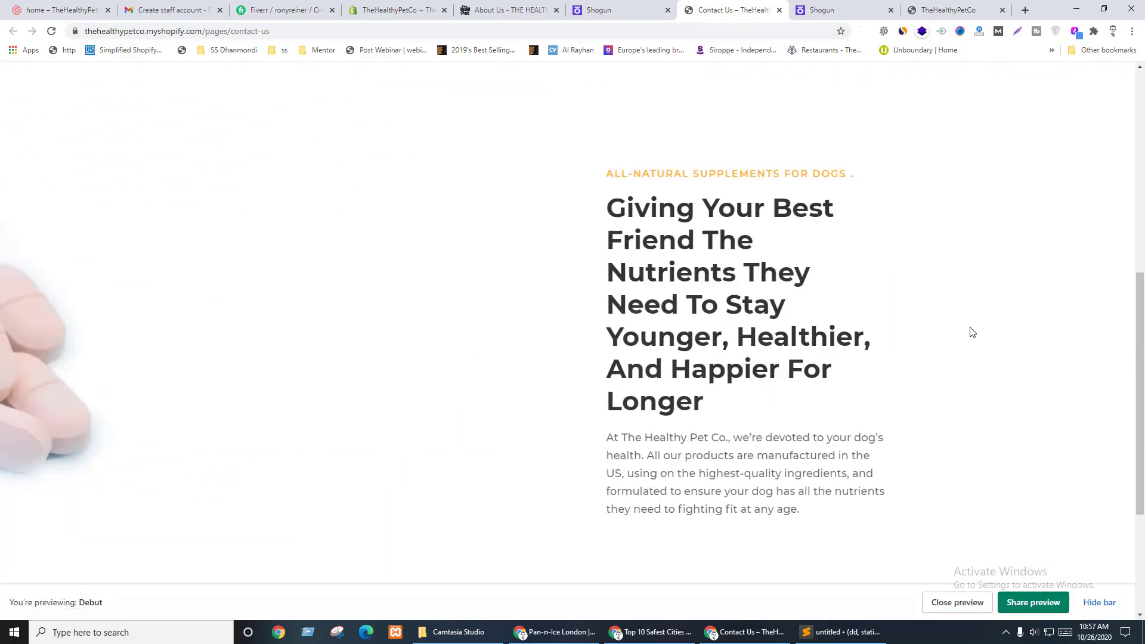
{"action": "scroll", "coordinate": [973, 322], "scroll_direction": "down", "scroll_amount": 1}
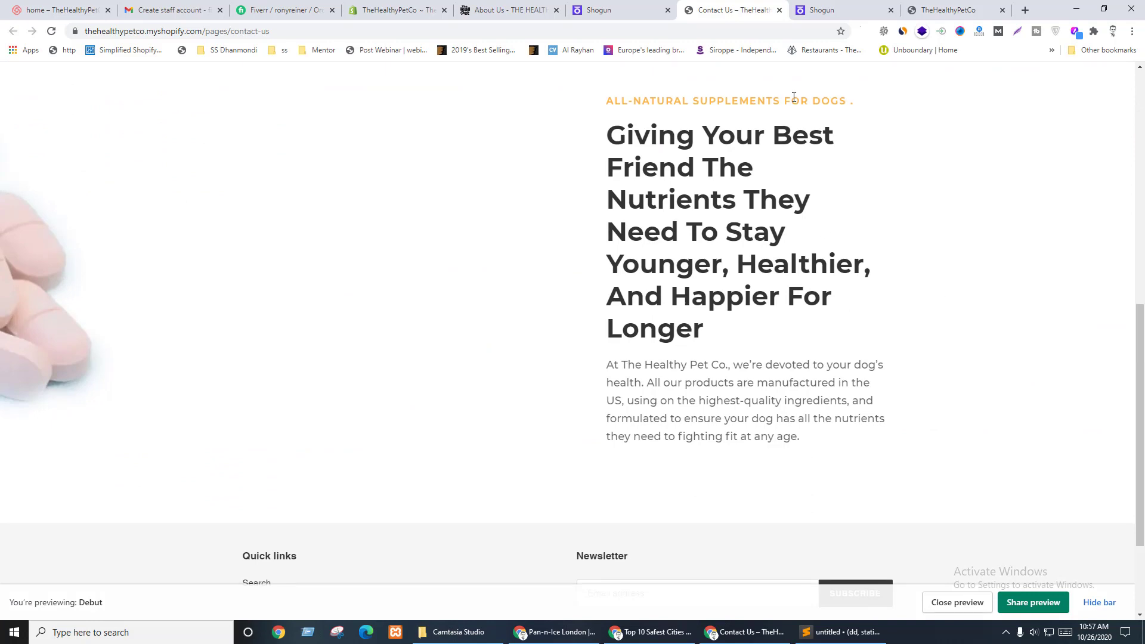
{"action": "left_click_drag", "start_coordinate": [695, 8], "coordinate": [590, 5]}
{"action": "left_click", "coordinate": [509, 4]}
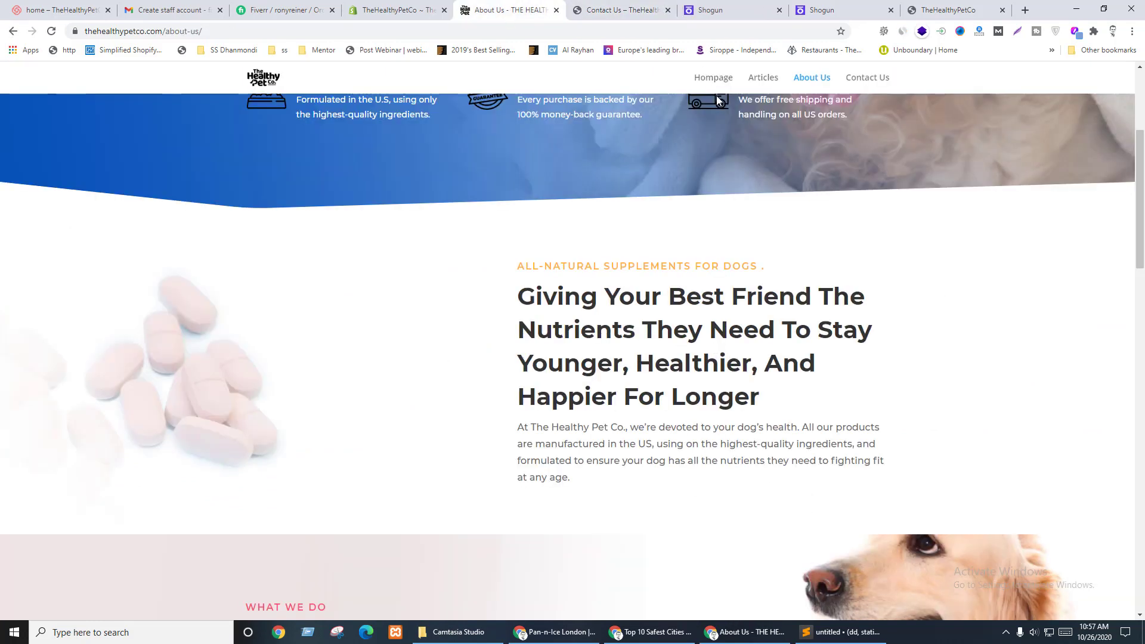
{"action": "left_click", "coordinate": [738, 11]}
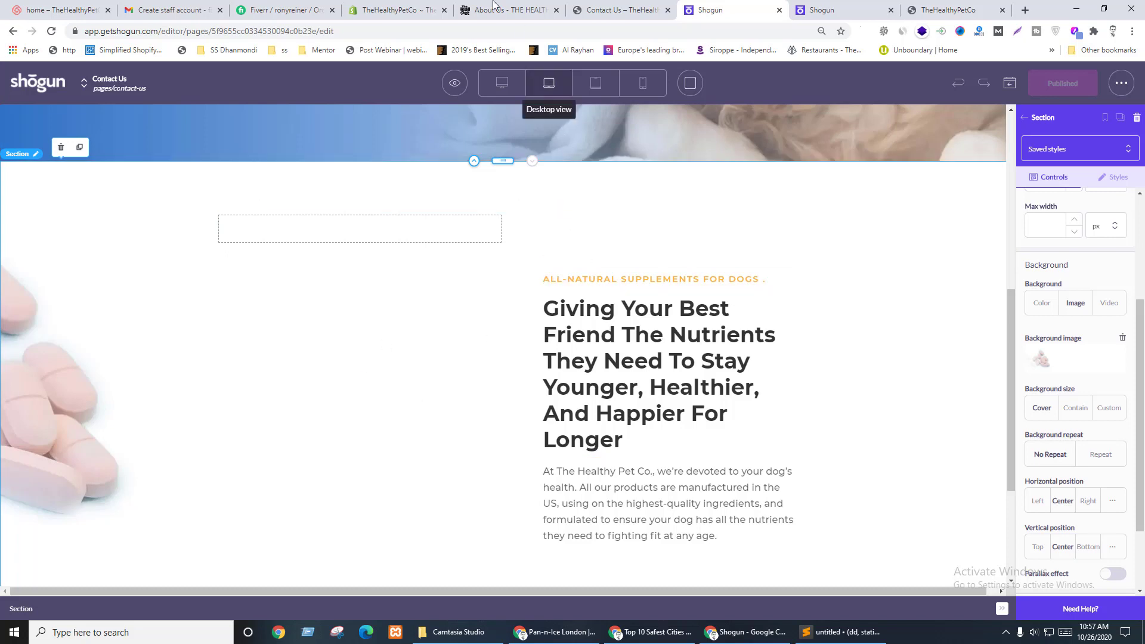
{"action": "left_click", "coordinate": [488, 6]}
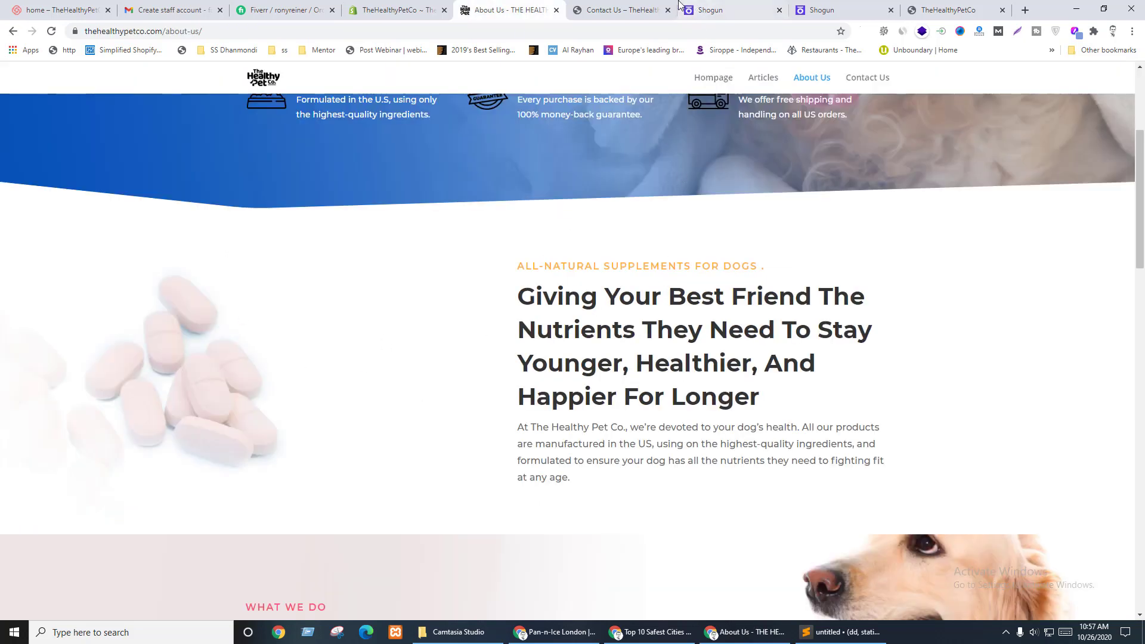
{"action": "left_click", "coordinate": [656, 8]}
{"action": "left_click", "coordinate": [739, 6]}
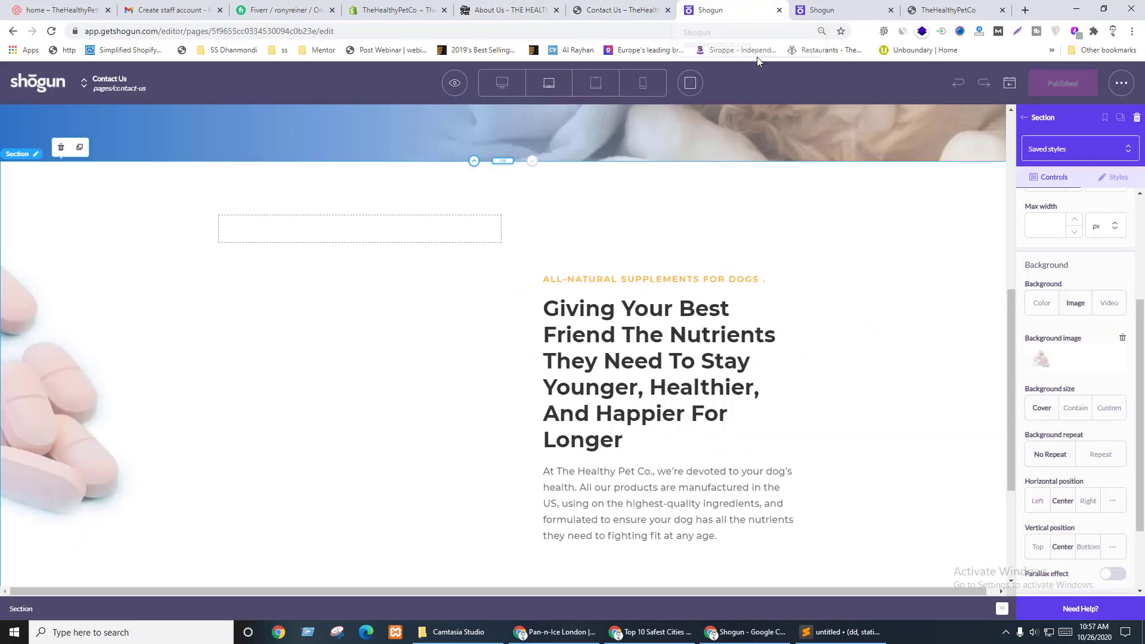
- Set the left padding of the section holding the supplement text beside the pills to 0 px
{"action": "left_click", "coordinate": [521, 419]}
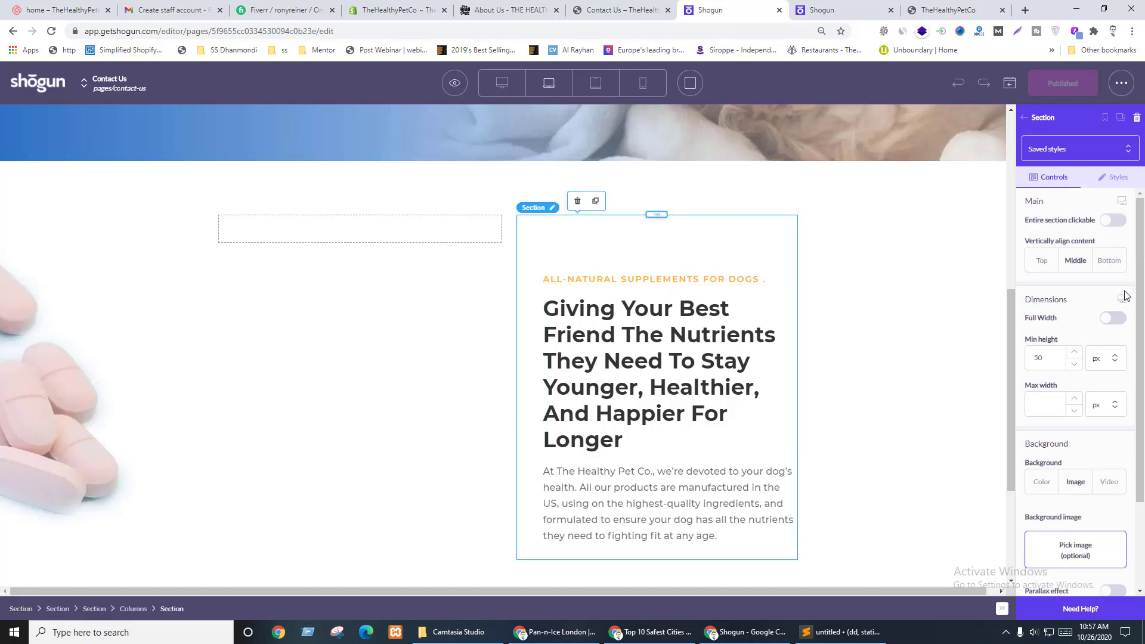
{"action": "left_click", "coordinate": [1116, 177]}
{"action": "scroll", "coordinate": [1059, 382], "scroll_direction": "down", "scroll_amount": 3}
{"action": "scroll", "coordinate": [1060, 376], "scroll_direction": "up", "scroll_amount": 2}
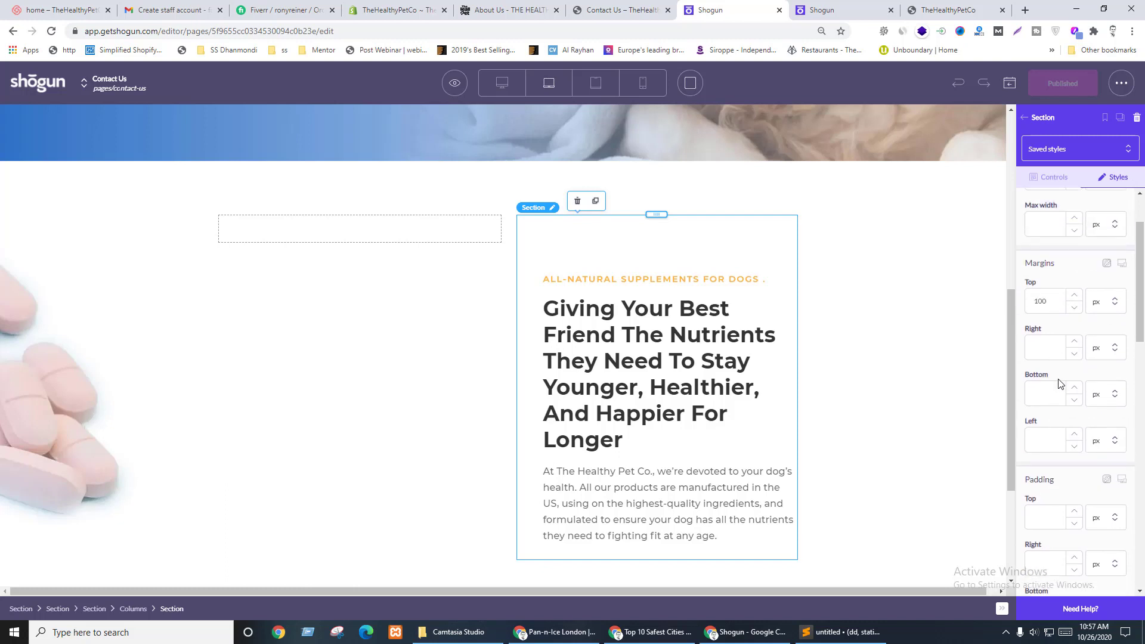
{"action": "scroll", "coordinate": [1067, 382], "scroll_direction": "down", "scroll_amount": 4}
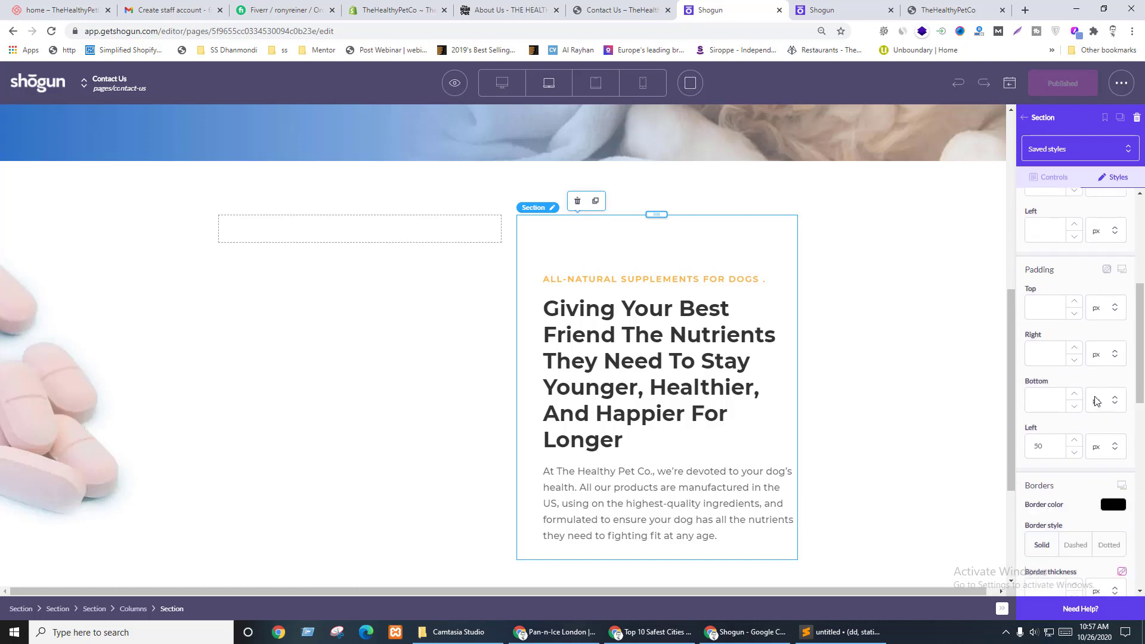
{"action": "left_click_drag", "start_coordinate": [1052, 443], "coordinate": [1007, 441]}
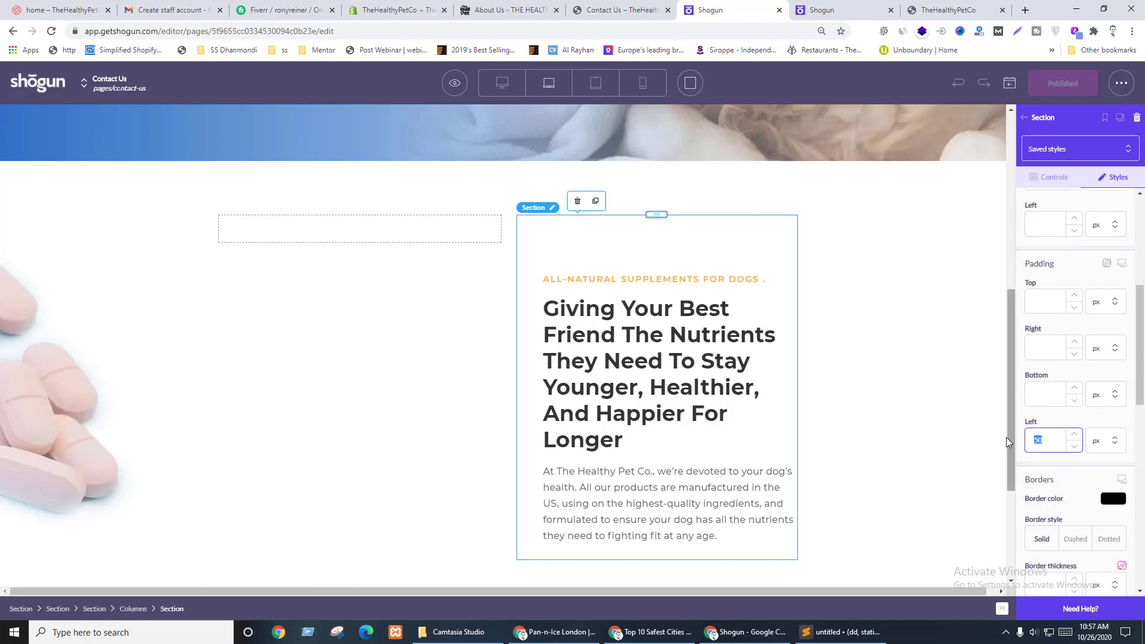
{"action": "type", "text": "0"}
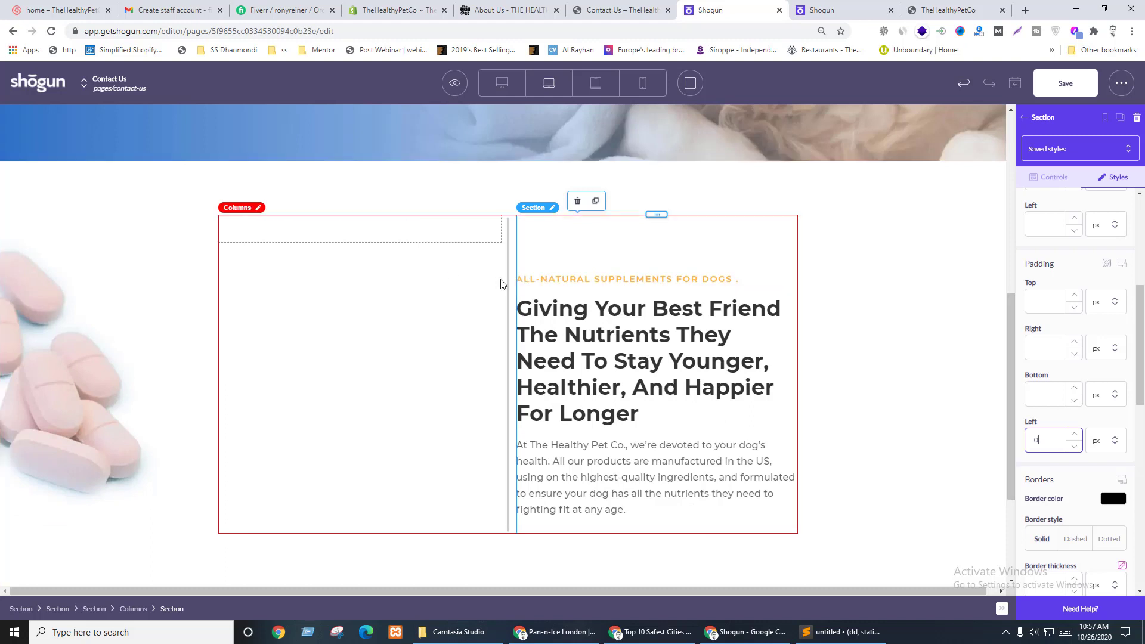
- Shift the boundary of the two-column block to the left, narrowing the empty column and widening the text column
{"action": "left_click", "coordinate": [505, 266]}
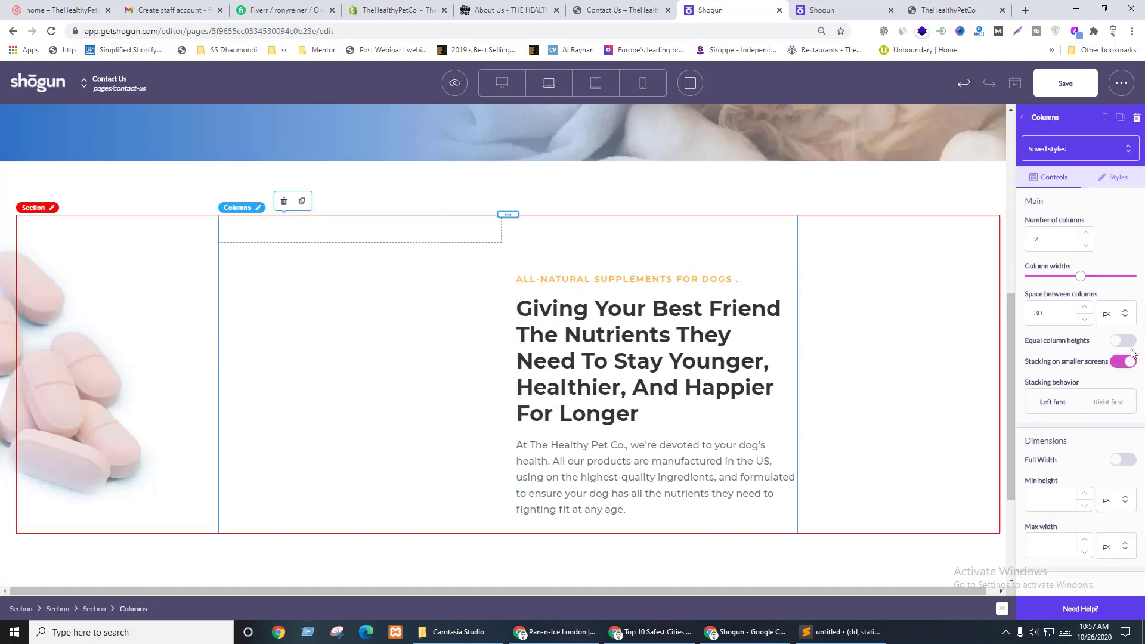
{"action": "left_click_drag", "start_coordinate": [1079, 276], "coordinate": [1070, 276]}
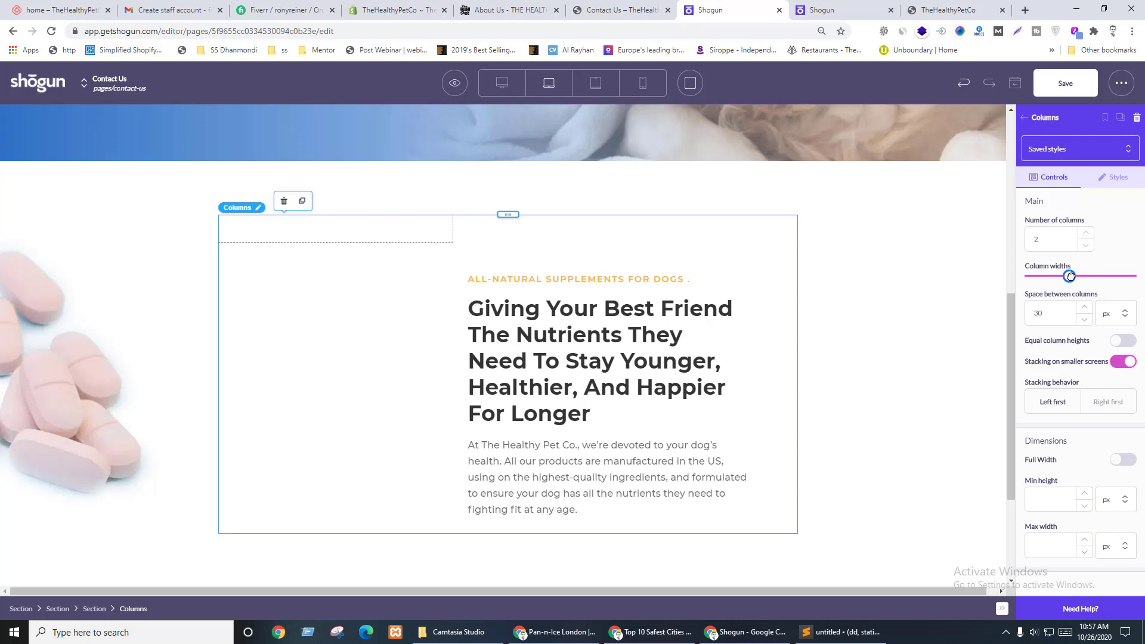
{"action": "mouse_move", "coordinate": [1068, 276]}
{"action": "left_mouse_down"}
{"action": "mouse_move", "coordinate": [1045, 276]}
{"action": "mouse_move", "coordinate": [1067, 275]}
{"action": "left_mouse_up"}
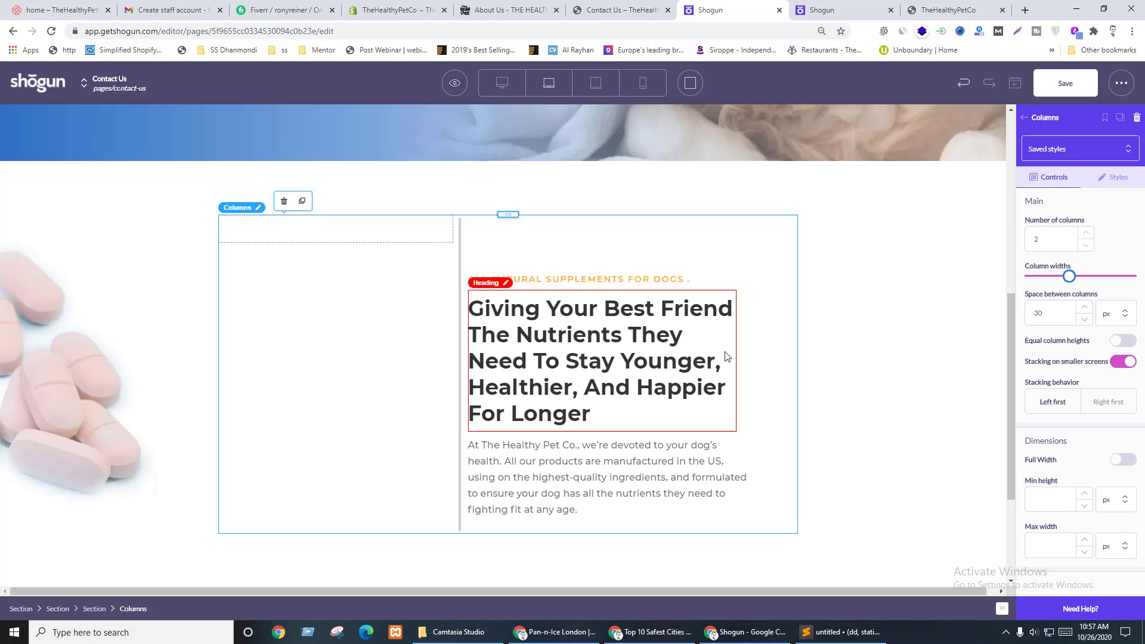
- Clear the max width of the "Giving Your Best Friend" heading so that its field is empty
{"action": "left_click", "coordinate": [712, 320]}
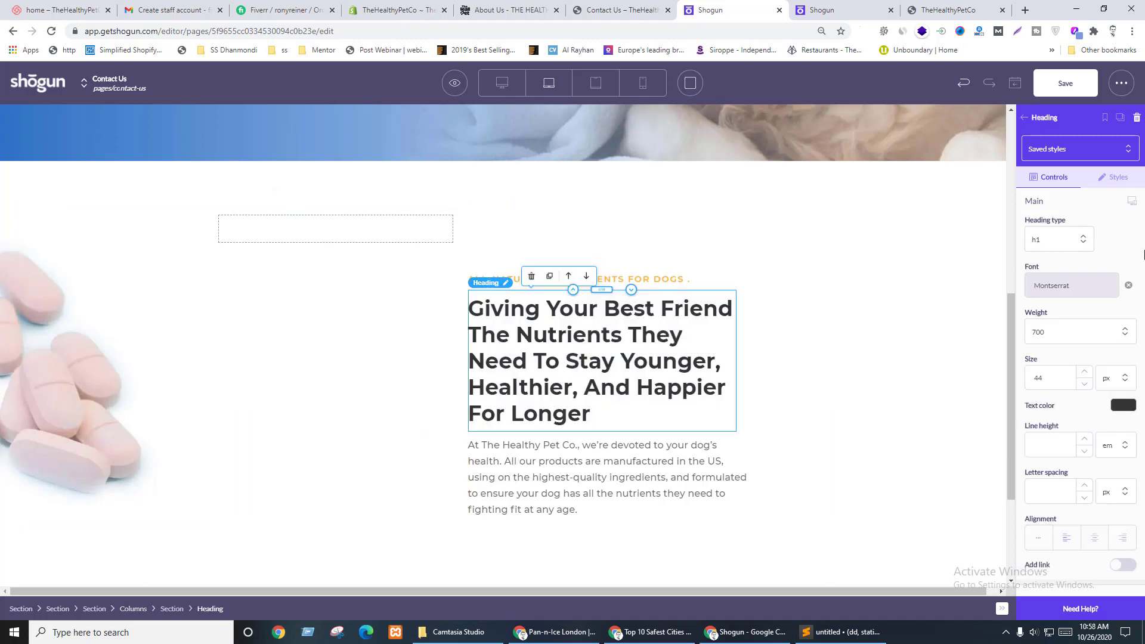
{"action": "left_click", "coordinate": [1116, 178]}
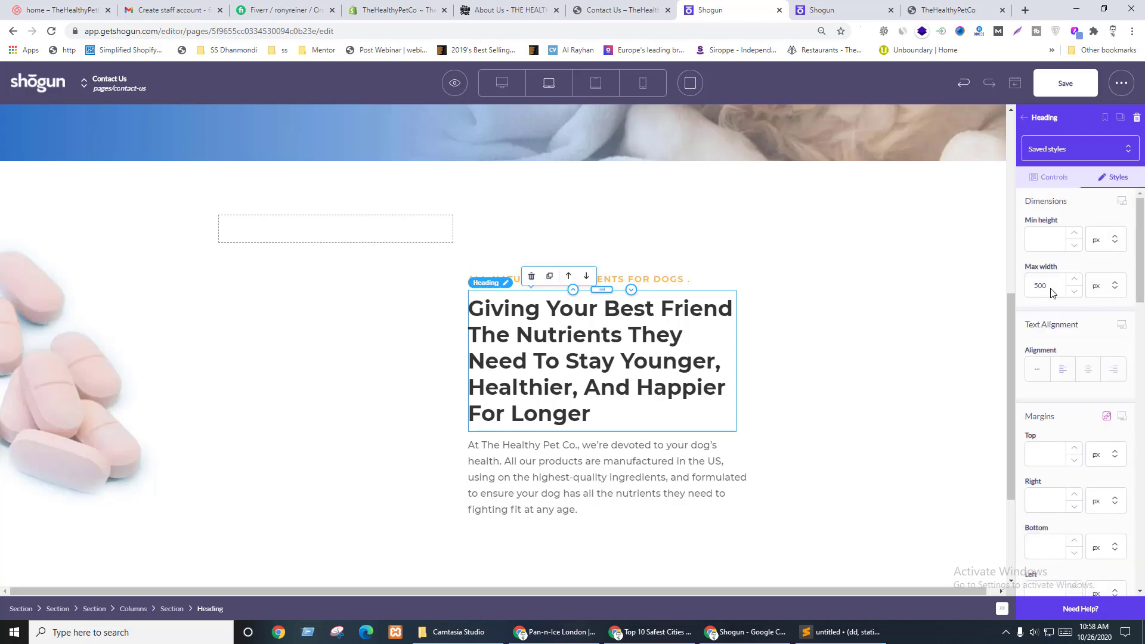
{"action": "left_click_drag", "start_coordinate": [1051, 292], "coordinate": [1024, 289]}
{"action": "key", "text": "BackSpace"}
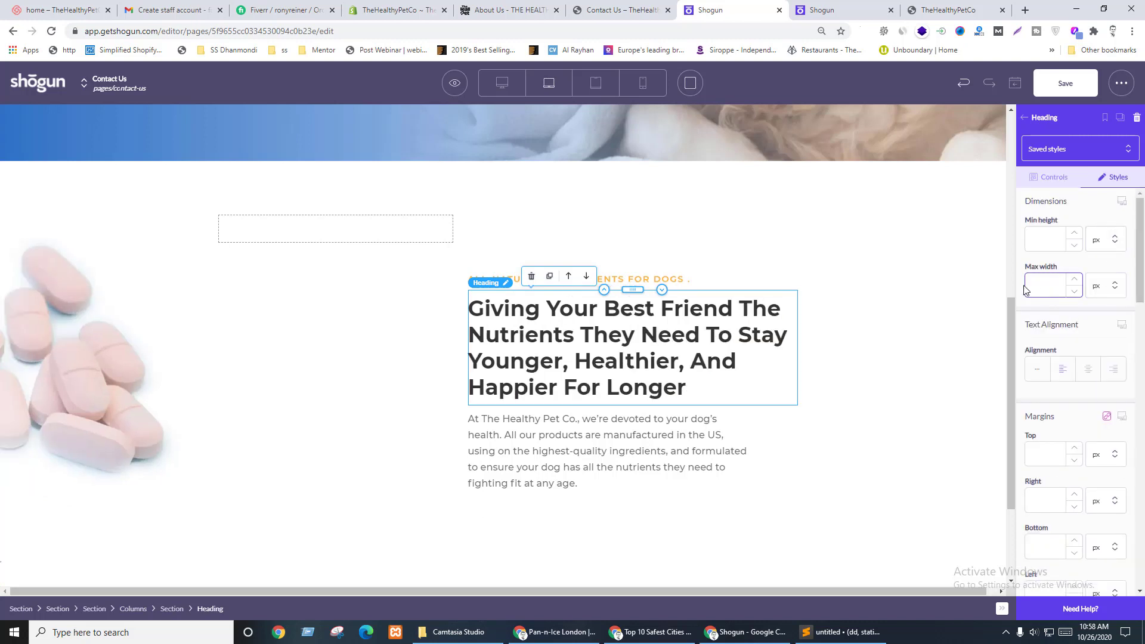
- Check the "Giving Your Best Friend" heading's dimensions and layout in the tablet and large desktop views
{"action": "left_click", "coordinate": [726, 285]}
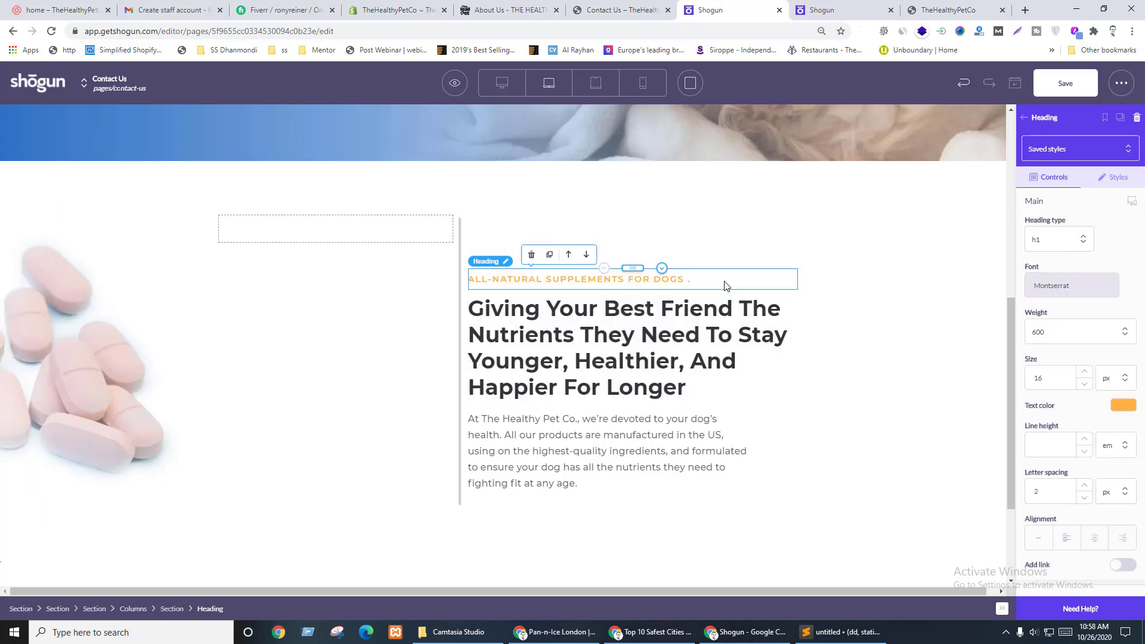
{"action": "left_click", "coordinate": [1126, 178]}
{"action": "left_click", "coordinate": [739, 352]}
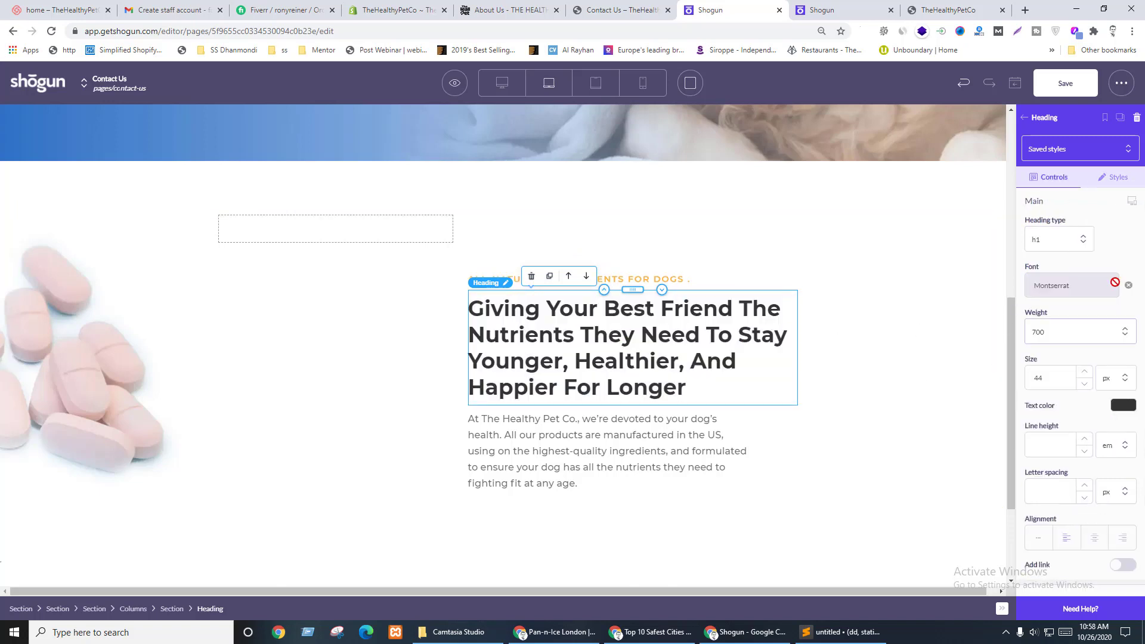
{"action": "left_click", "coordinate": [1117, 177]}
{"action": "left_click", "coordinate": [1123, 199]}
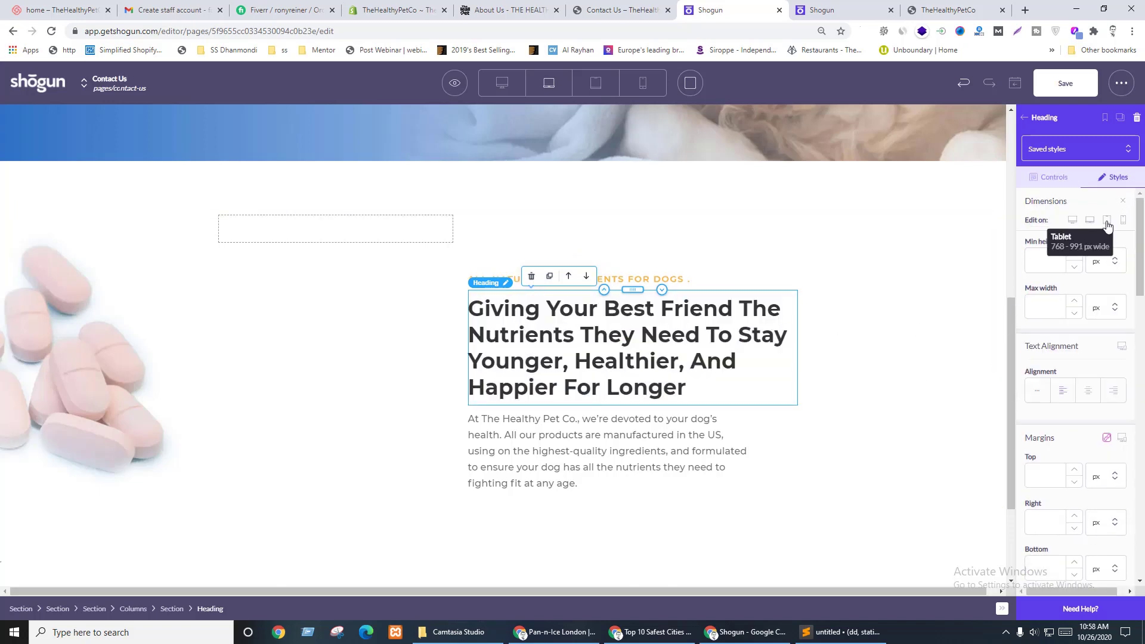
{"action": "left_click", "coordinate": [1106, 222]}
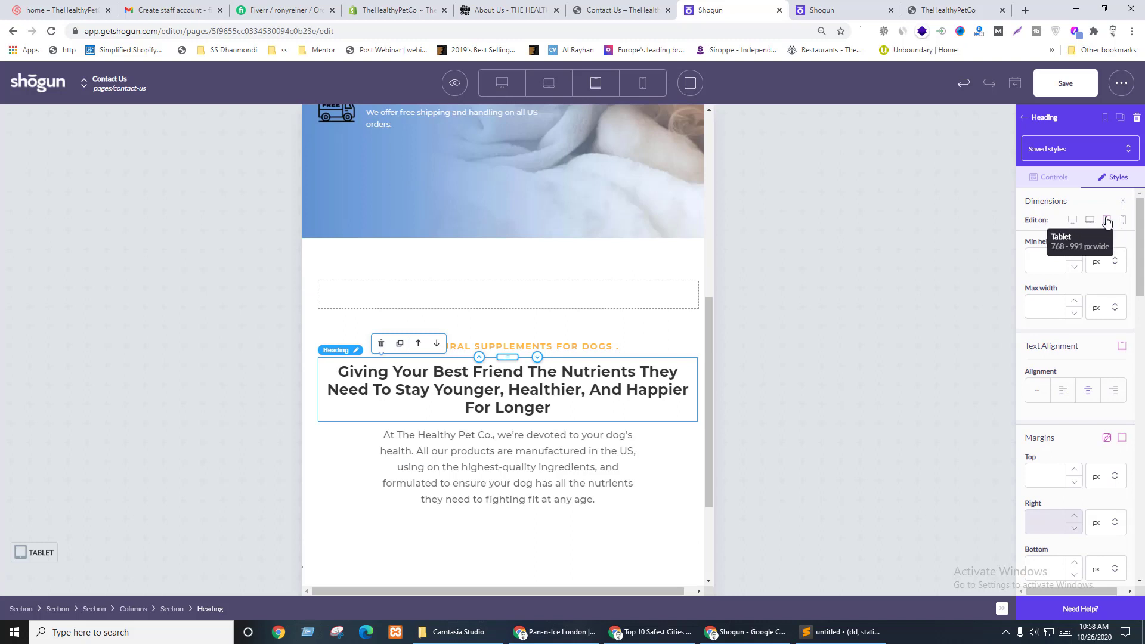
{"action": "left_click", "coordinate": [1123, 200]}
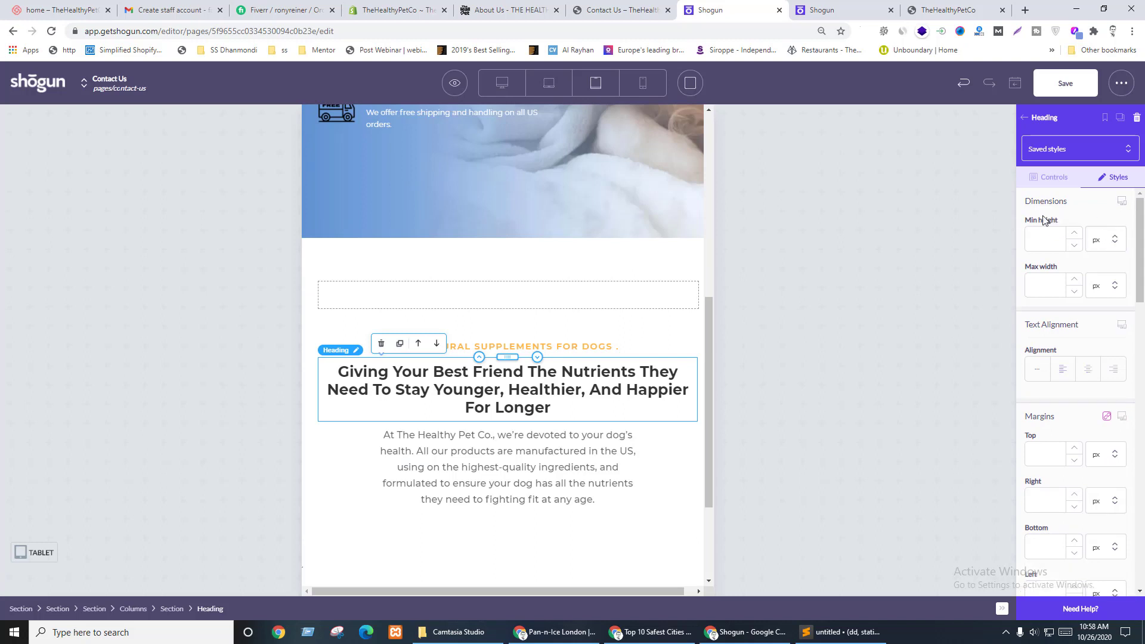
{"action": "left_click", "coordinate": [503, 82]}
{"action": "scroll", "coordinate": [689, 345], "scroll_direction": "down", "scroll_amount": 3}
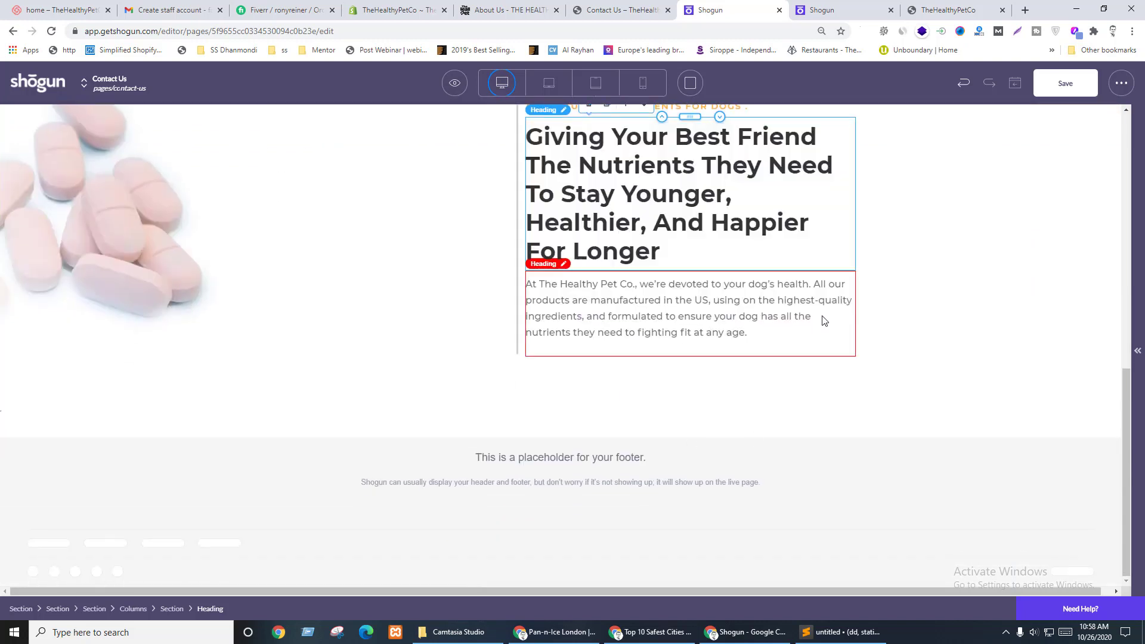
{"action": "scroll", "coordinate": [822, 320], "scroll_direction": "up", "scroll_amount": 2}
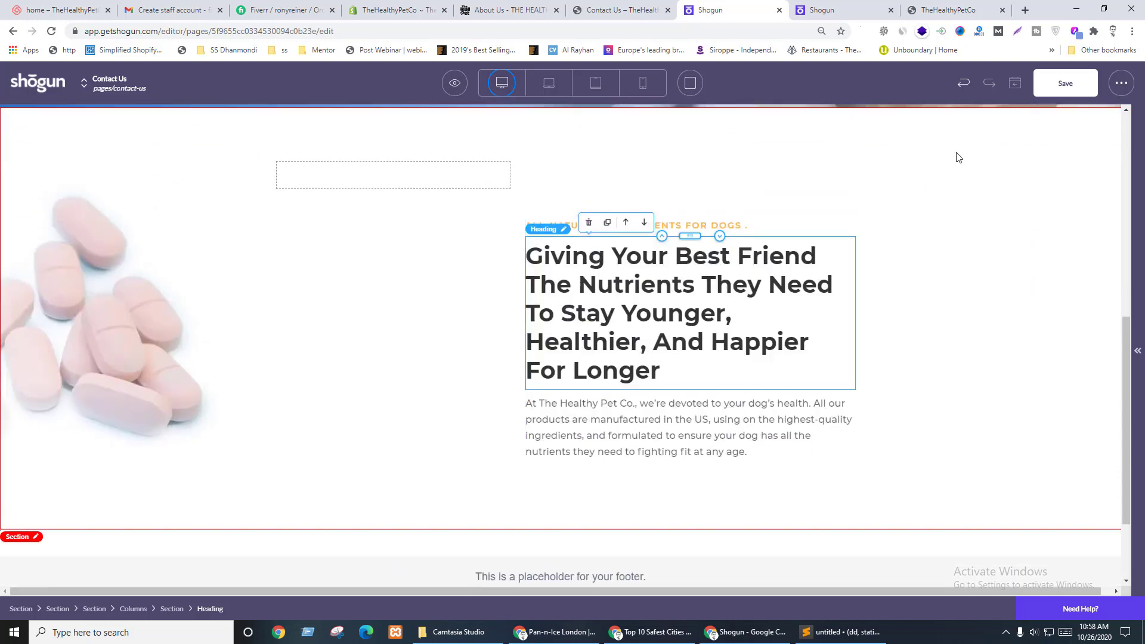
- Clear the top margin of the section holding the supplement text, and save the page
{"action": "left_click", "coordinate": [614, 202]}
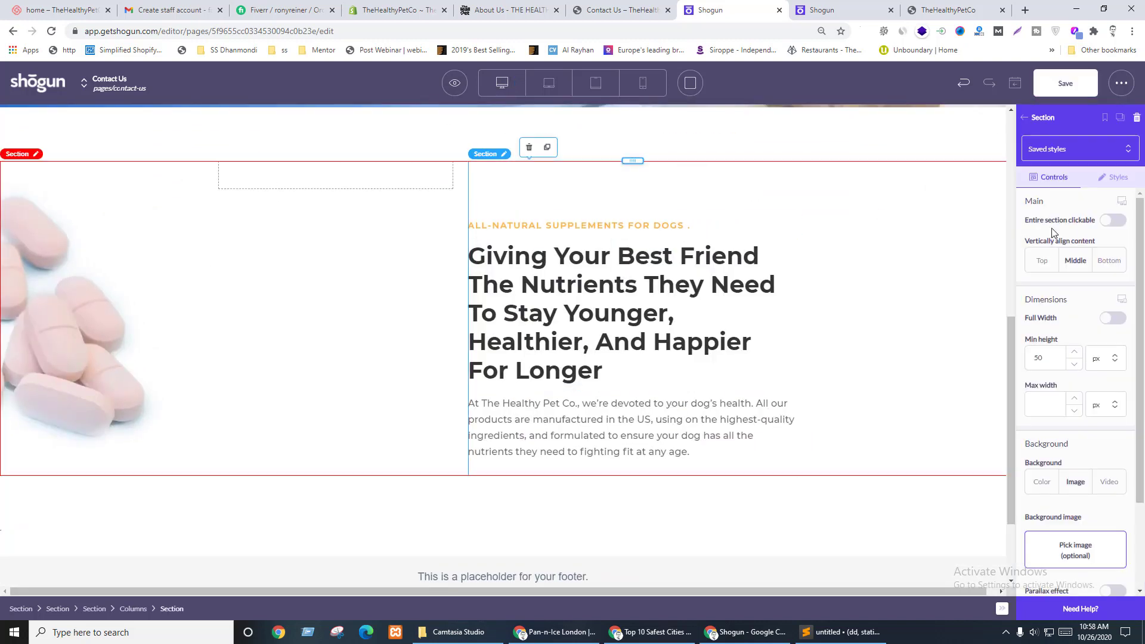
{"action": "left_click", "coordinate": [1113, 177]}
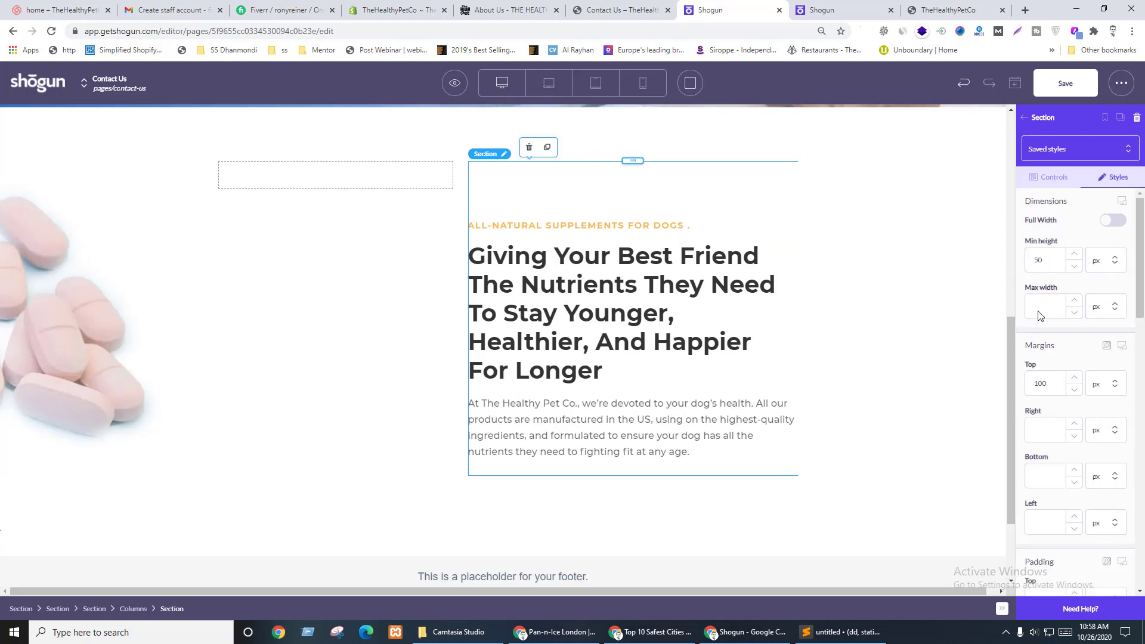
{"action": "left_click_drag", "start_coordinate": [1054, 382], "coordinate": [1022, 384]}
{"action": "key", "text": "BackSpace"}
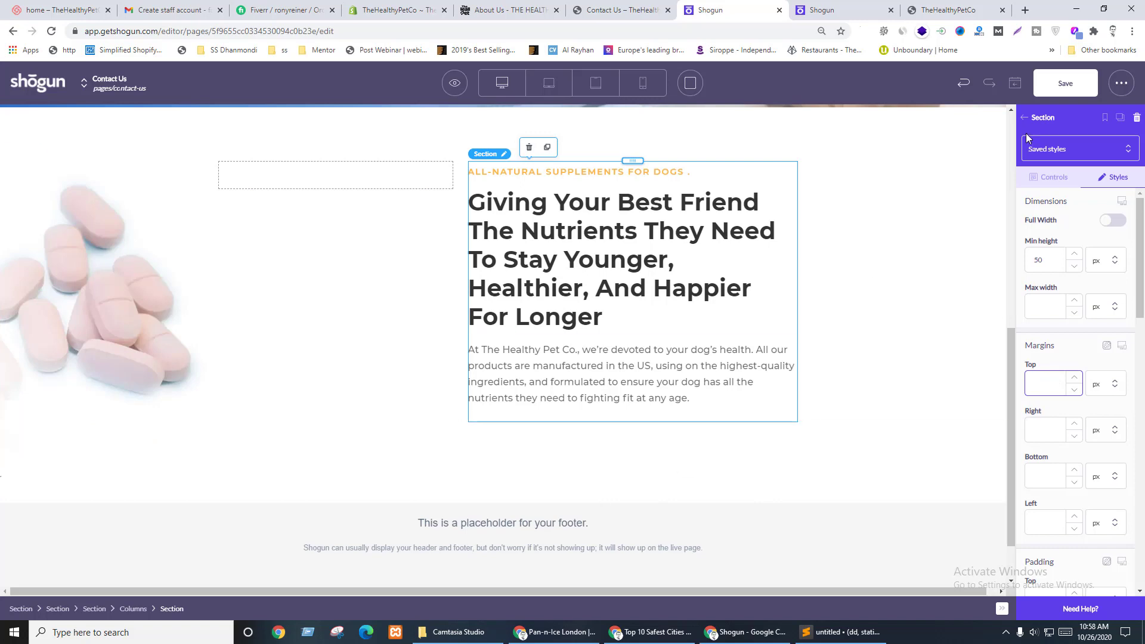
{"action": "left_click", "coordinate": [1064, 83]}
- Close the outdated live Contact Us page, and open a page preview placed next to the existing About Us page
{"action": "key", "text": "ctrl+shift+Tab"}
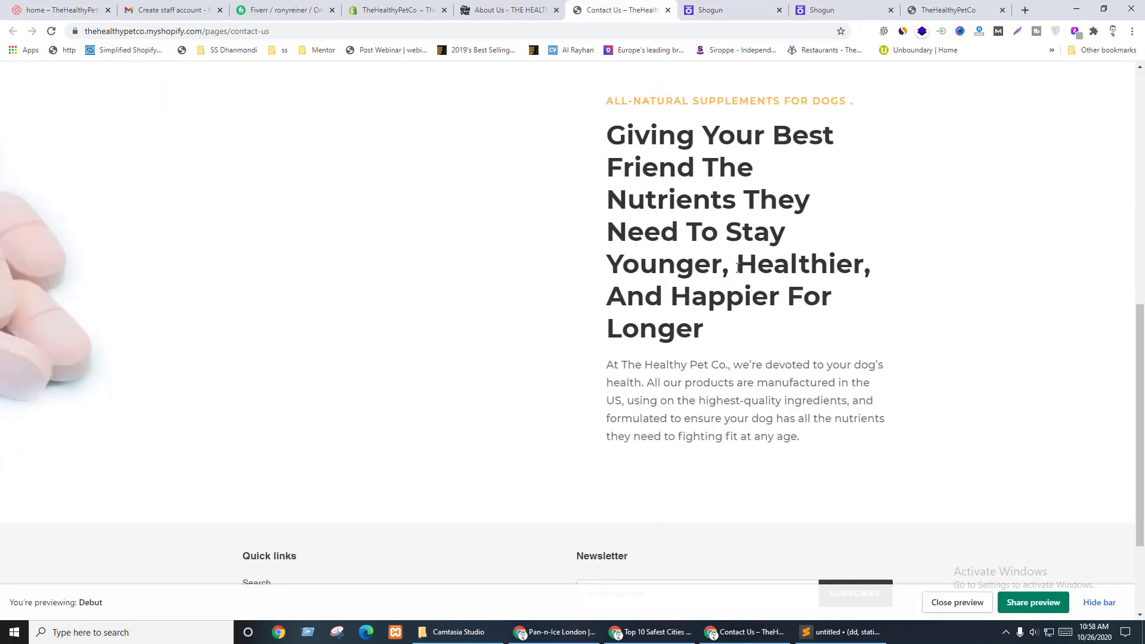
{"action": "key", "text": "ctrl+w"}
{"action": "key", "text": "ctrl+shift+Tab"}
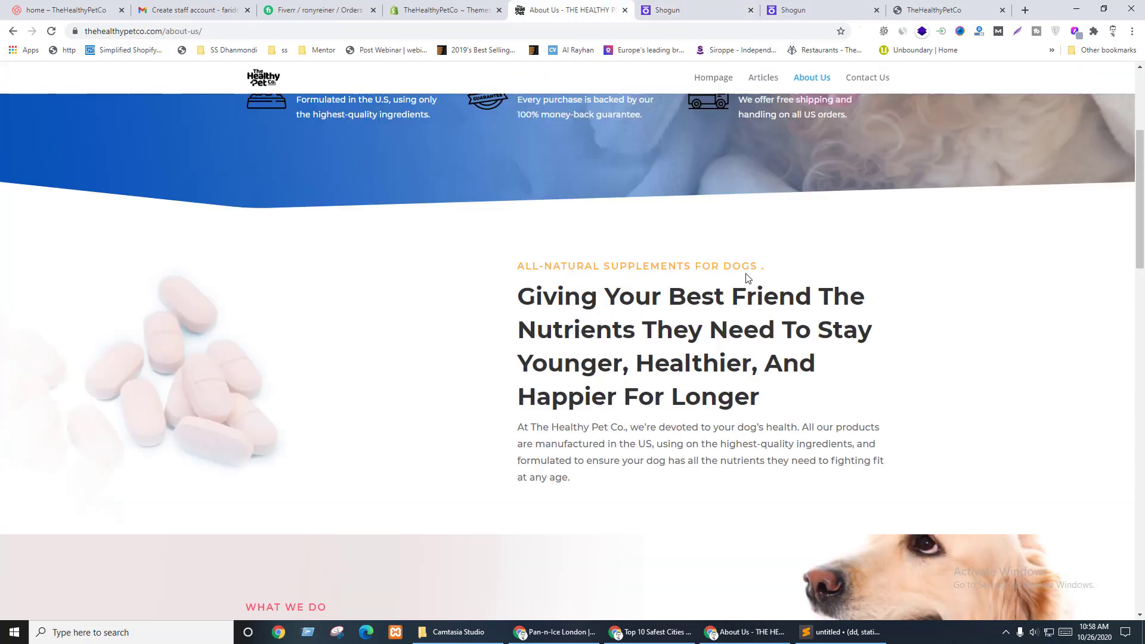
{"action": "key", "text": "ctrl+Tab"}
{"action": "left_click", "coordinate": [454, 83]}
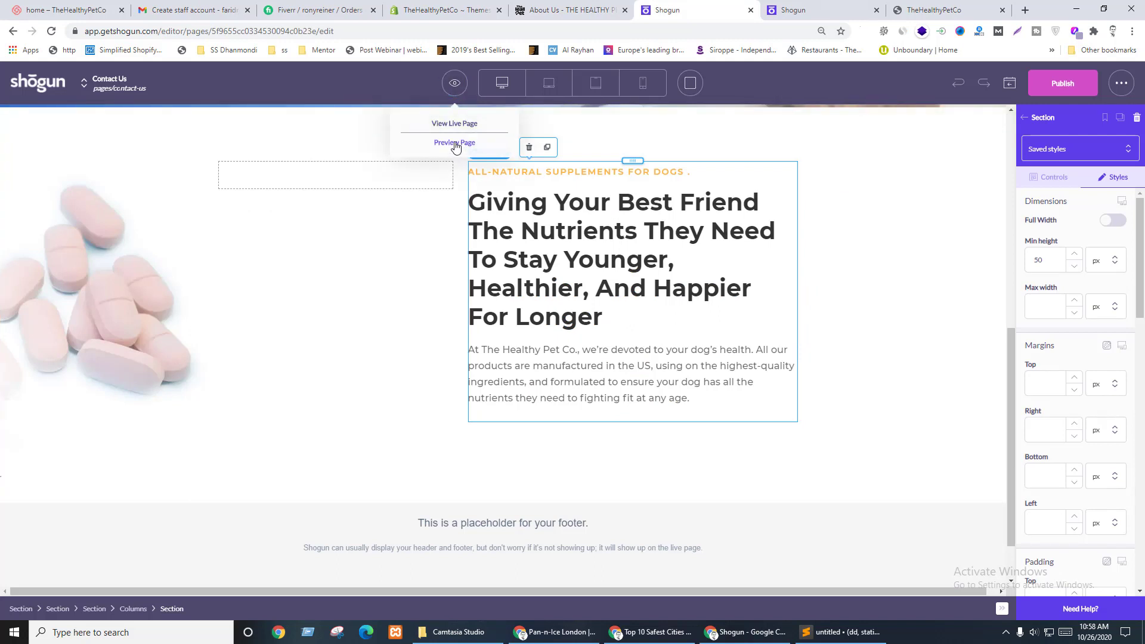
{"action": "left_click", "coordinate": [451, 141]}
{"action": "left_click_drag", "start_coordinate": [707, 10], "coordinate": [569, 14]}
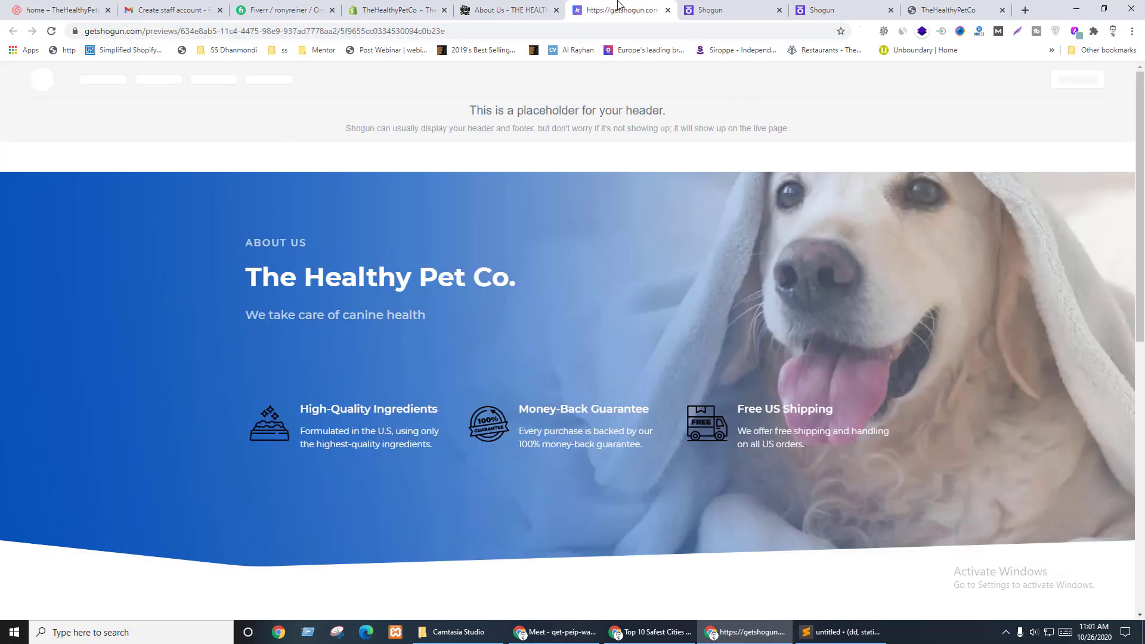
- Compare the preview's pills section with the same section on the existing About Us page, checking heading size, line breaks and background
{"action": "scroll", "coordinate": [514, 360], "scroll_direction": "down", "scroll_amount": 8}
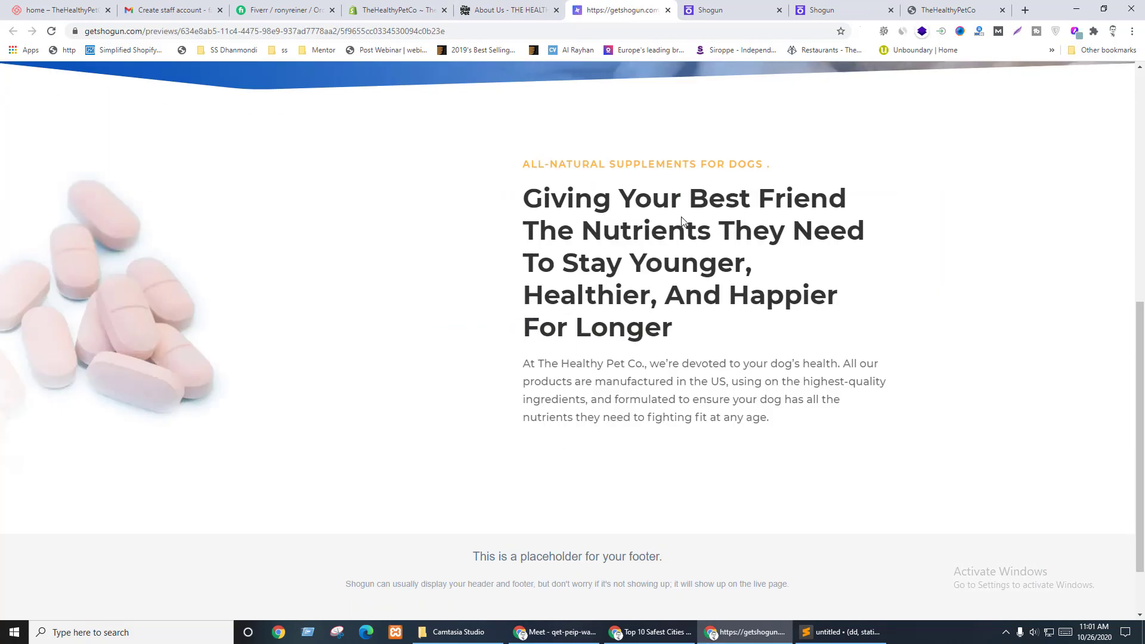
{"action": "key", "text": "ctrl+shift+Tab"}
{"action": "key", "text": "ctrl+Tab"}
{"action": "key", "text": "ctrl+shift+Tab"}
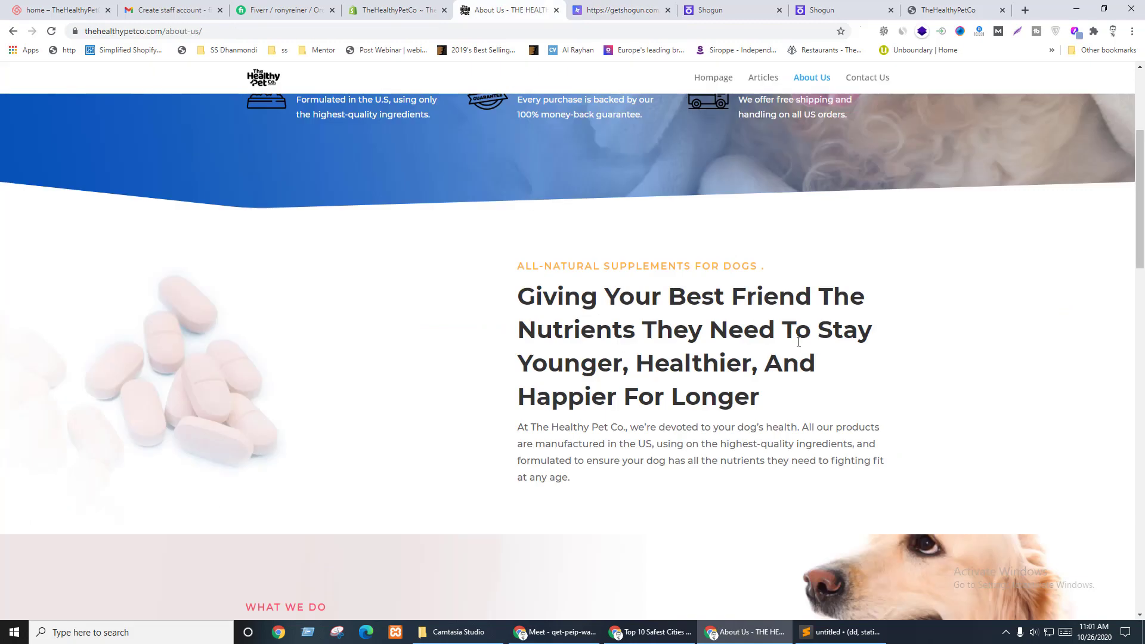
{"action": "key", "text": "ctrl+Tab"}
{"action": "key", "text": "ctrl+shift+Tab"}
{"action": "key", "text": "ctrl+Tab"}
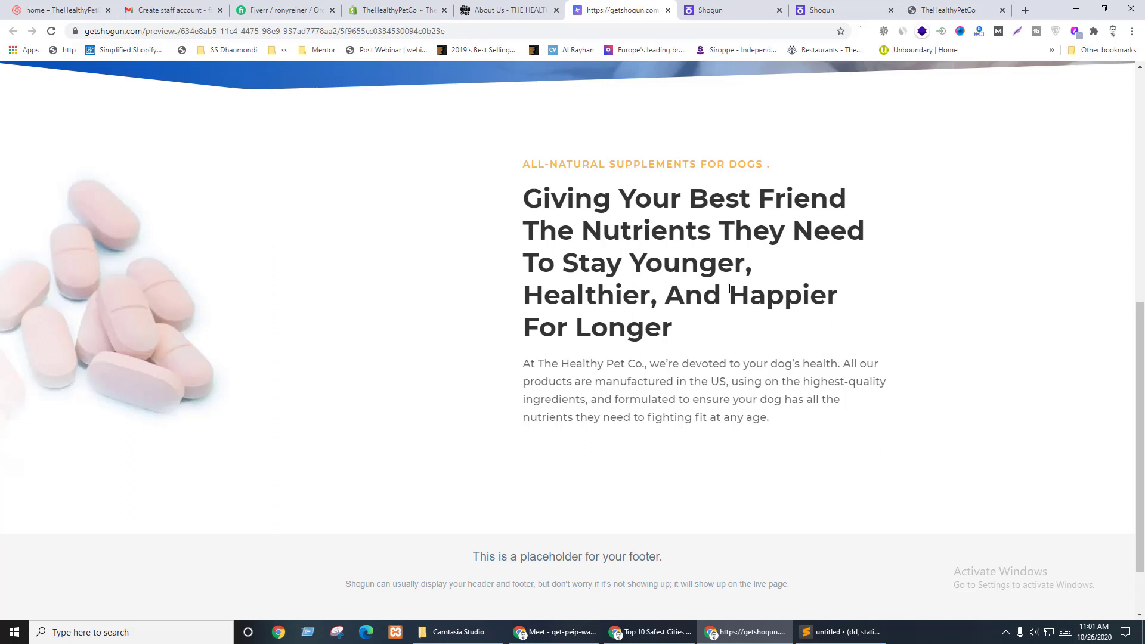
{"action": "key", "text": "ctrl+shift+Tab"}
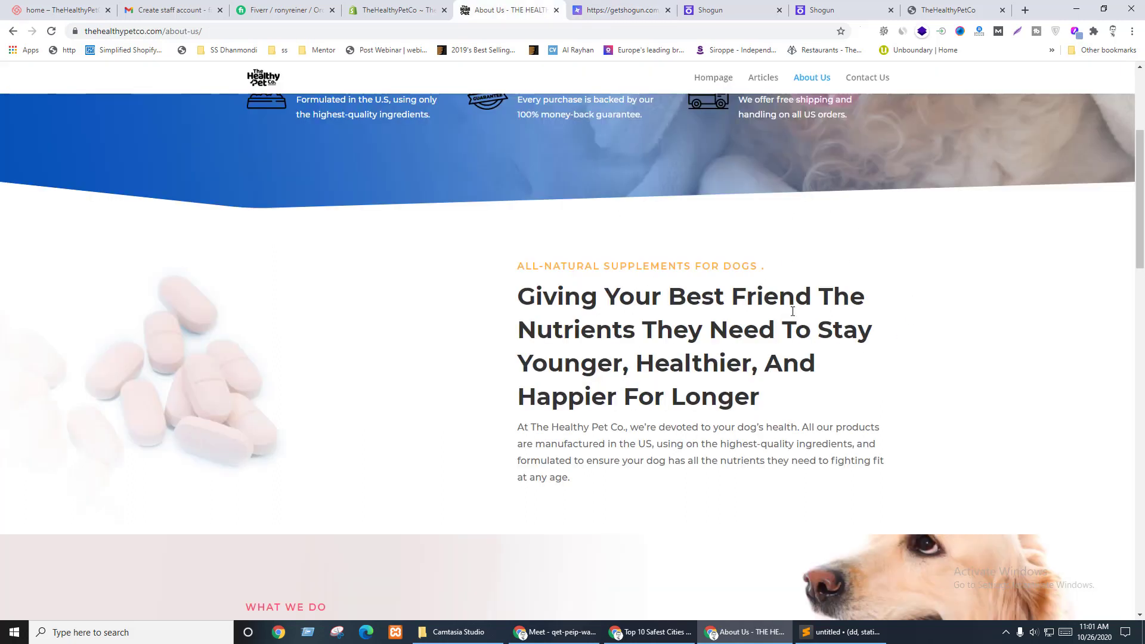
- Inspect the "Giving Your Best Friend" heading on the existing About Us page, checking its font weight, font size and line height
{"action": "right_click", "coordinate": [632, 306]}
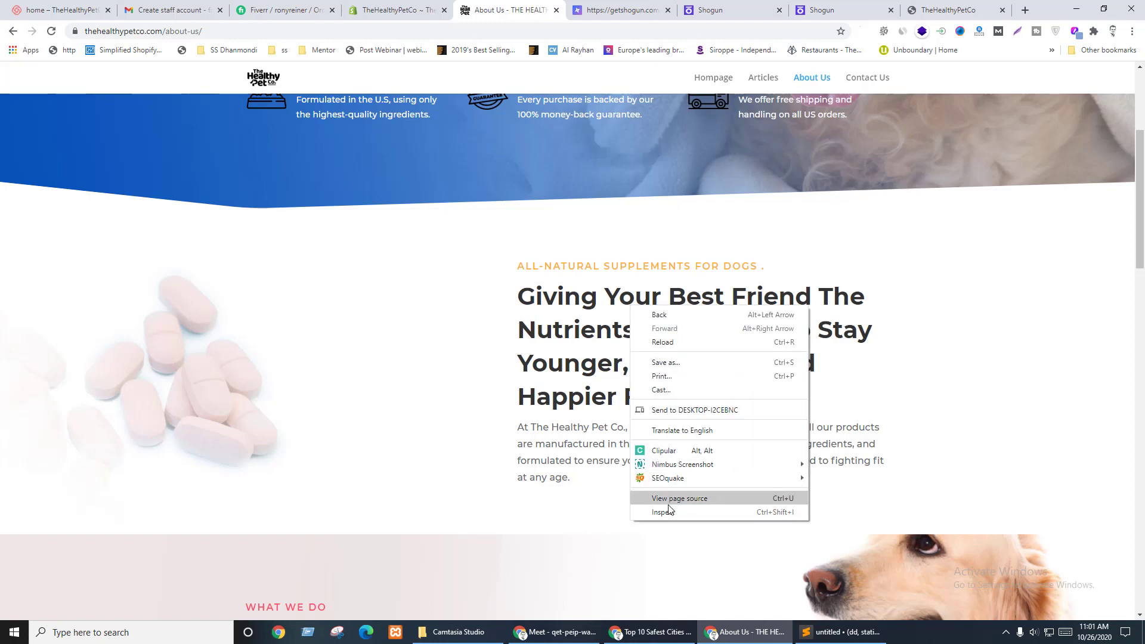
{"action": "left_click", "coordinate": [641, 508]}
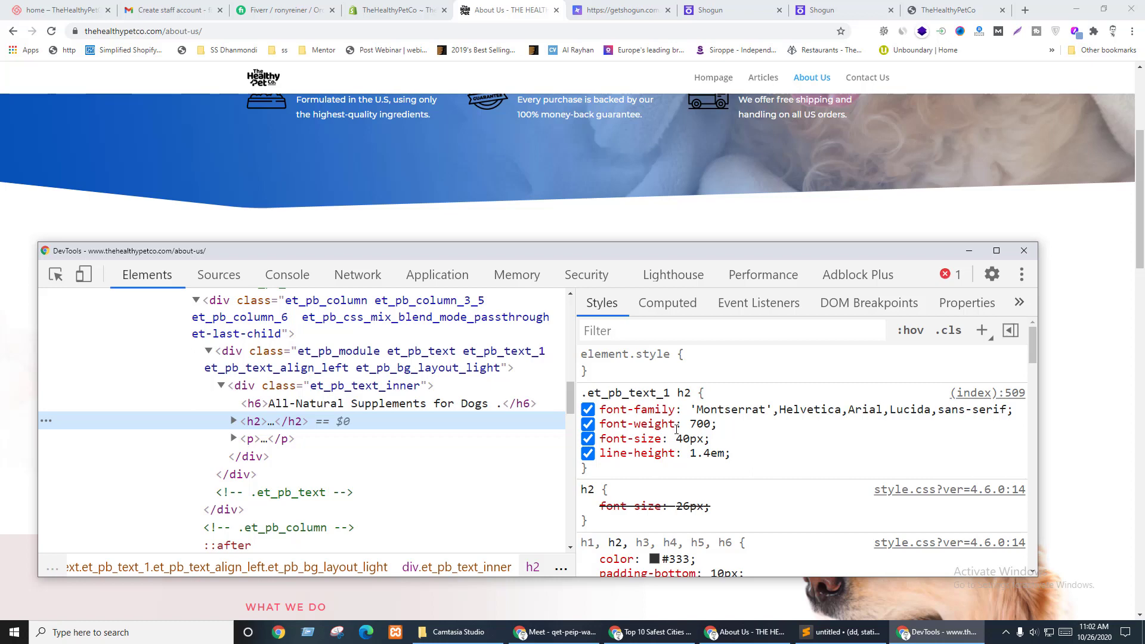
{"action": "scroll", "coordinate": [760, 428], "scroll_direction": "down", "scroll_amount": 2}
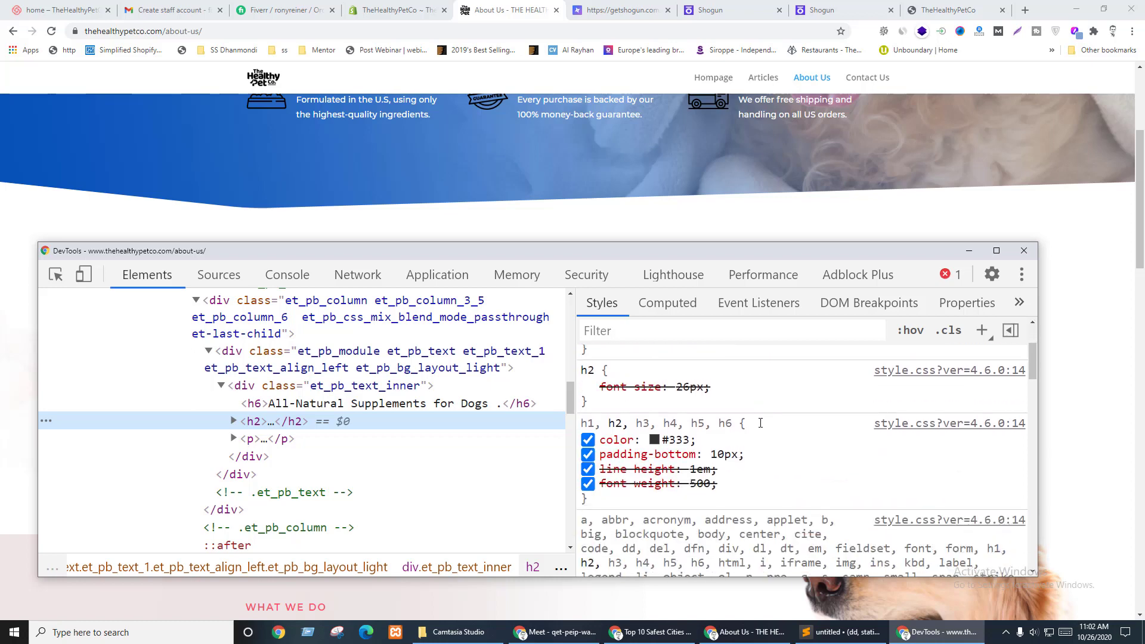
{"action": "scroll", "coordinate": [703, 447], "scroll_direction": "up", "scroll_amount": 2}
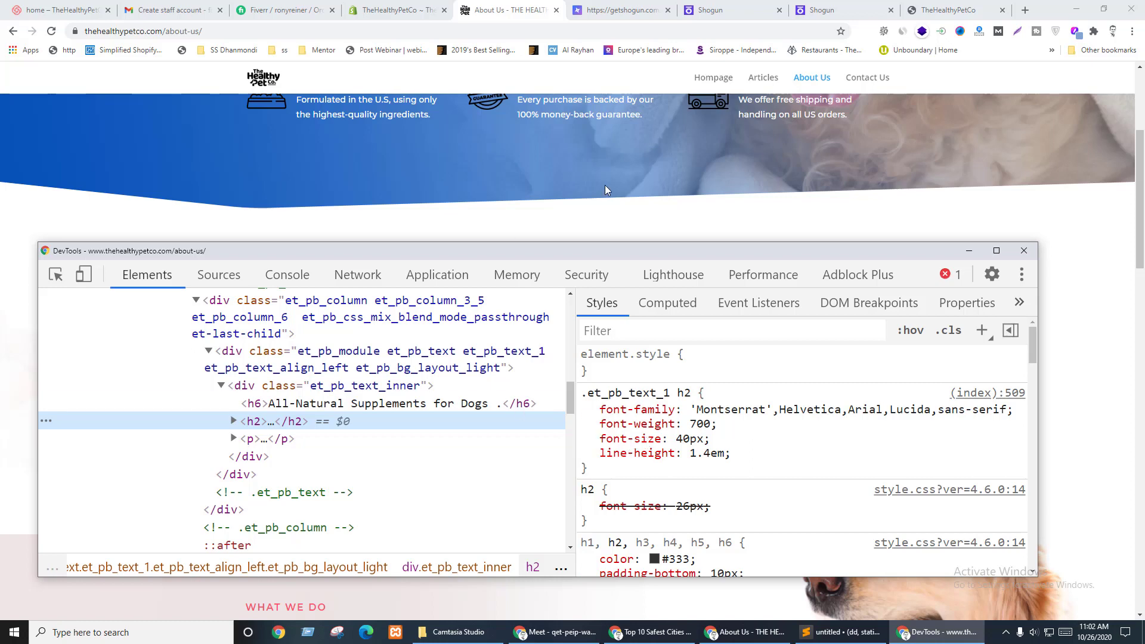
- In the Contact Us editor, set the "Giving Your Best Friend" heading's desktop font size to 40 px
{"action": "left_click", "coordinate": [709, 10]}
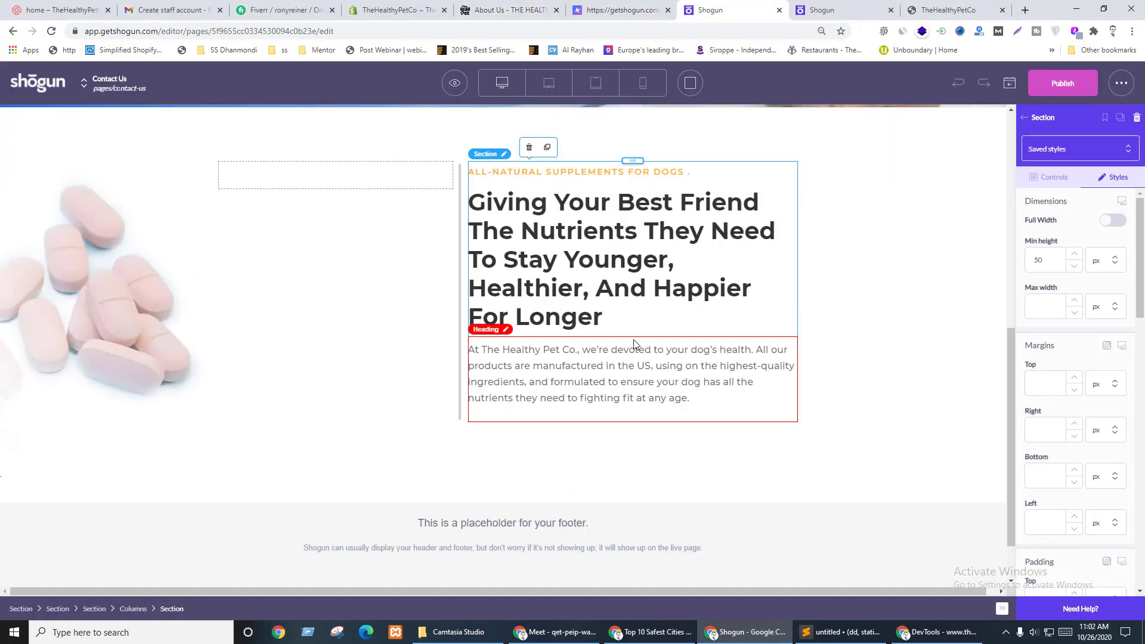
{"action": "left_click", "coordinate": [601, 259]}
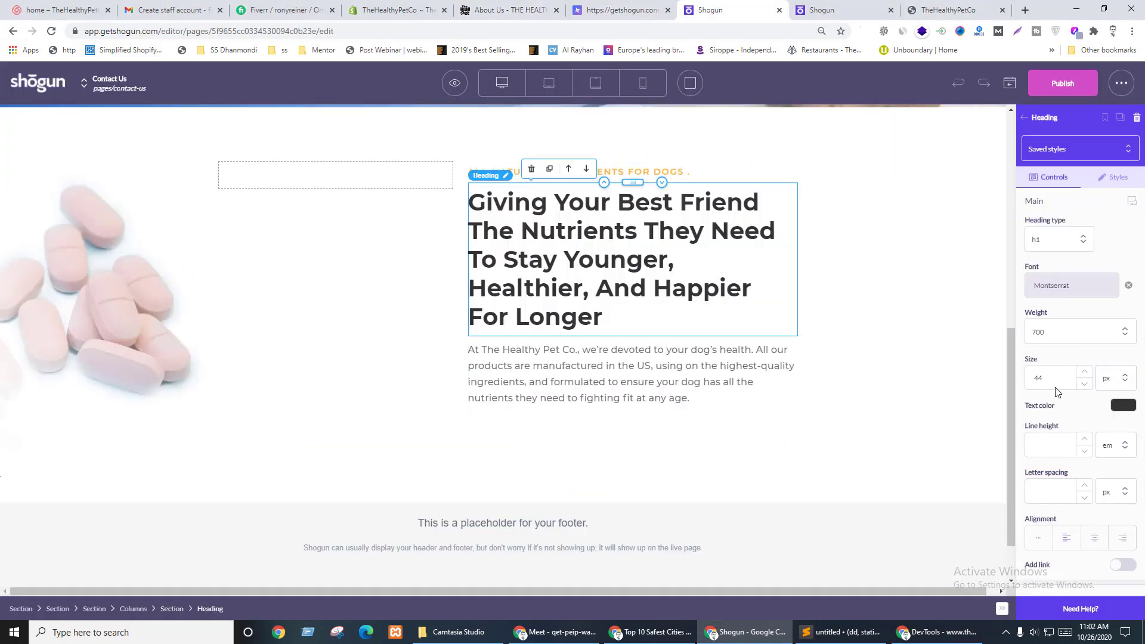
{"action": "left_click", "coordinate": [1131, 201]}
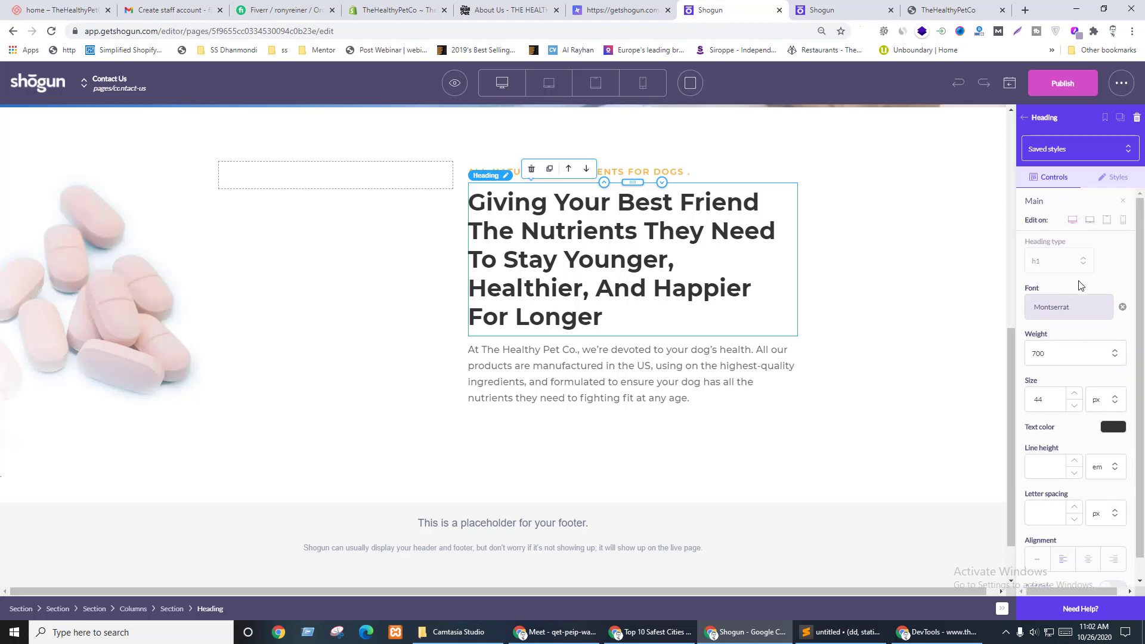
{"action": "left_click", "coordinate": [1074, 406]}
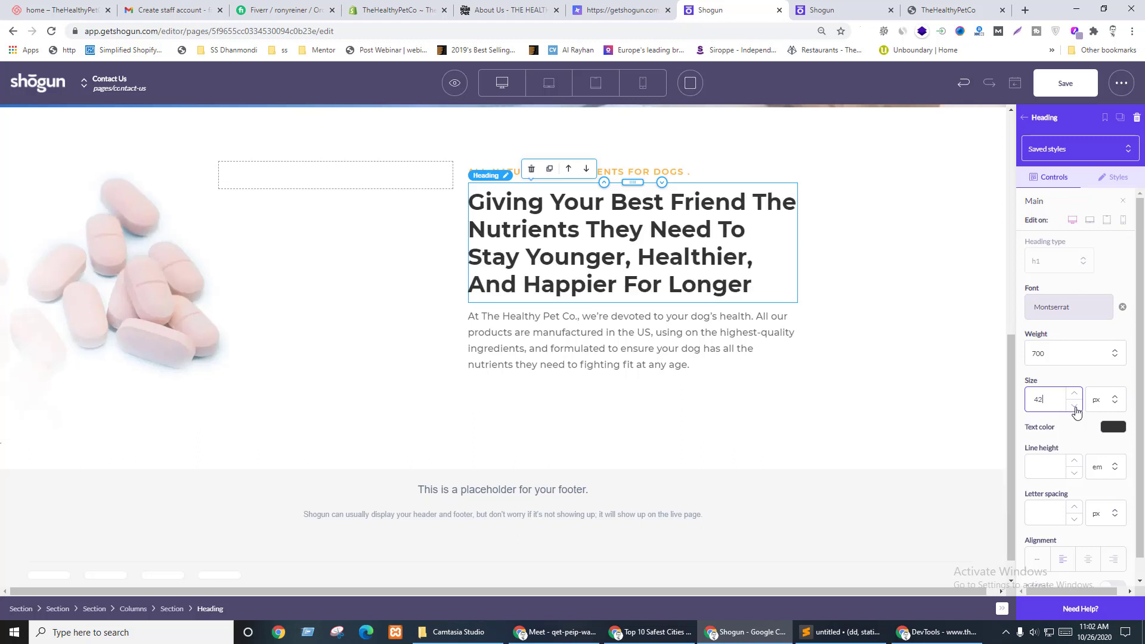
{"action": "left_click", "coordinate": [1074, 406]}
{"action": "left_click", "coordinate": [1033, 398]}
- Set the same heading's laptop font size to 38 px, and check its tablet size
{"action": "left_click", "coordinate": [1089, 220]}
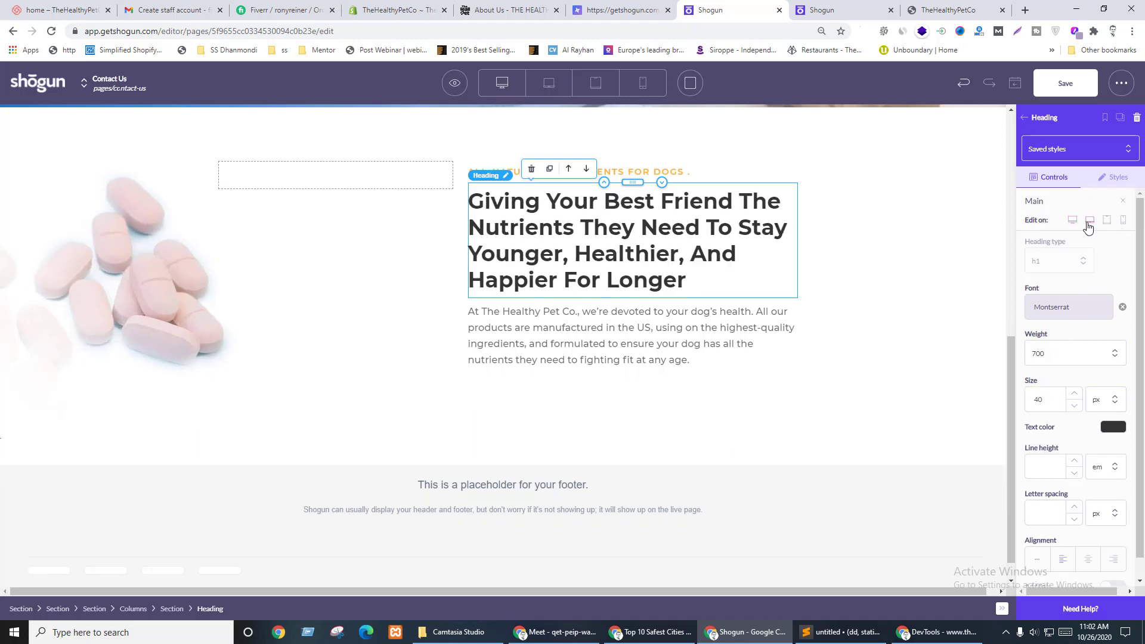
{"action": "left_click", "coordinate": [1075, 406]}
{"action": "left_click", "coordinate": [1075, 406]}
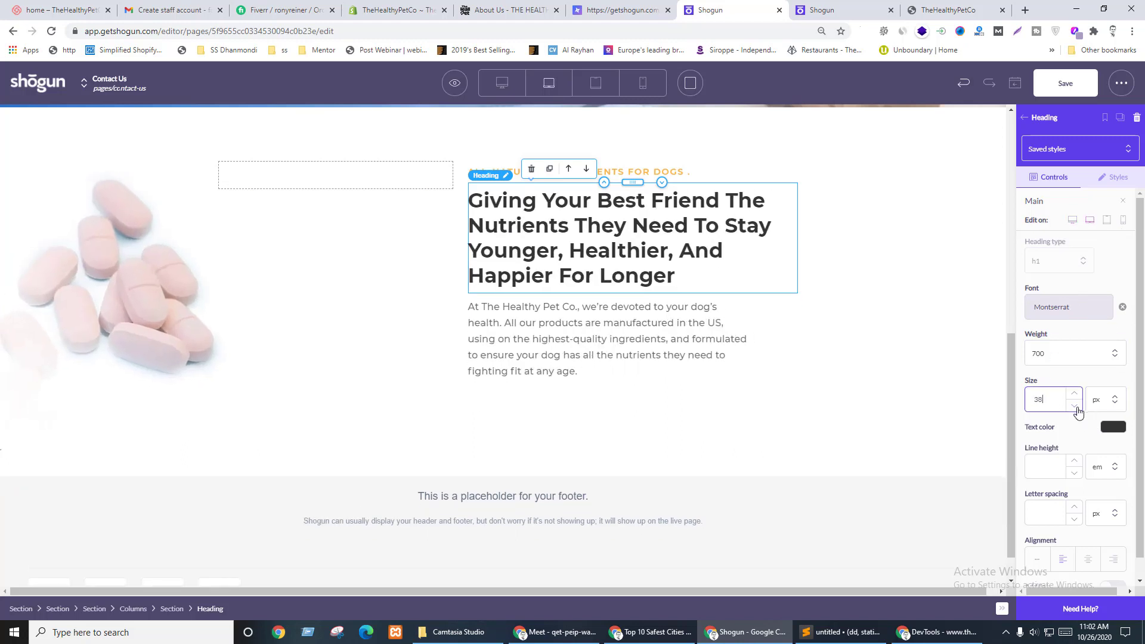
{"action": "left_click", "coordinate": [1107, 219]}
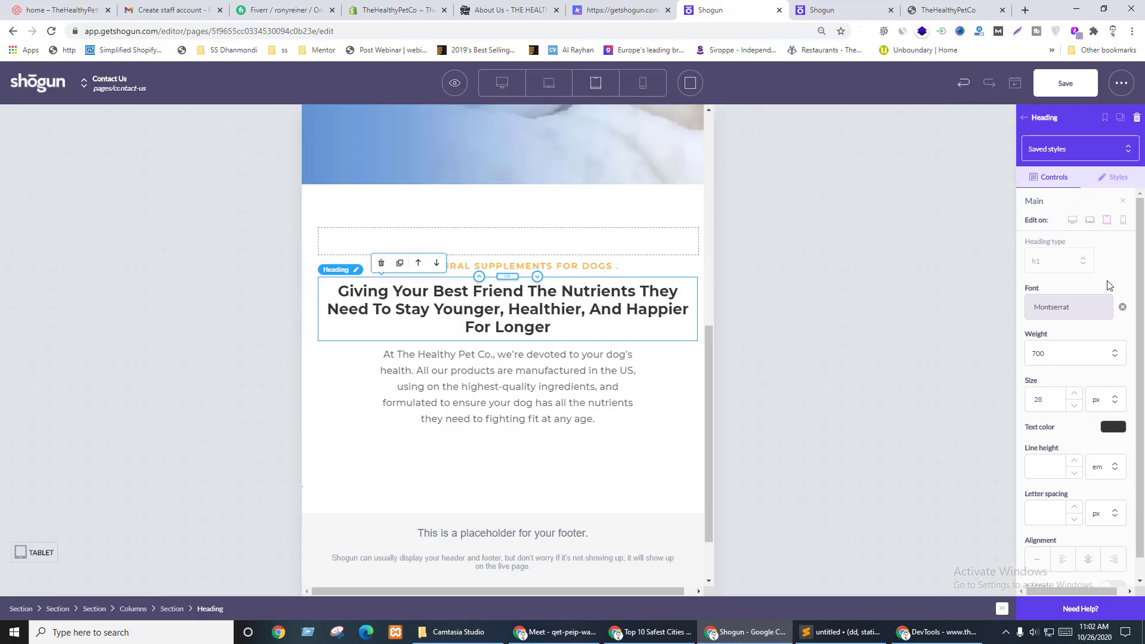
{"action": "left_click", "coordinate": [1072, 220]}
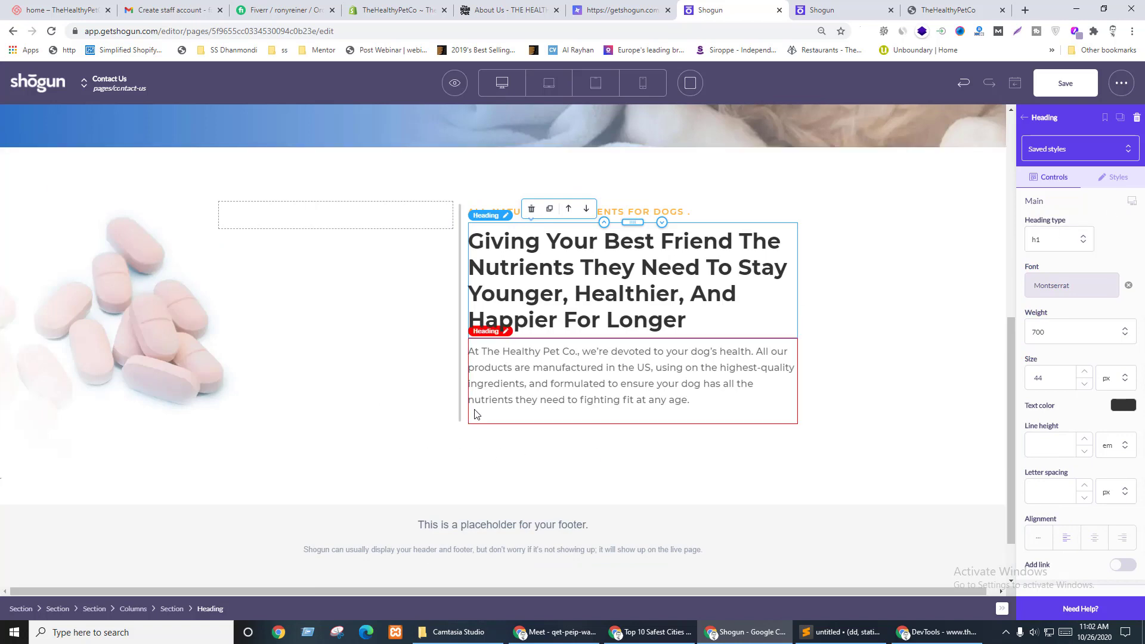
- Close the unneeded getshogun.com tab, and compare the supplement section in the editor with the existing About Us page
{"action": "key", "text": "ctrl+shift+Tab"}
{"action": "key", "text": "ctrl+w"}
{"action": "key", "text": "ctrl+shift+Tab"}
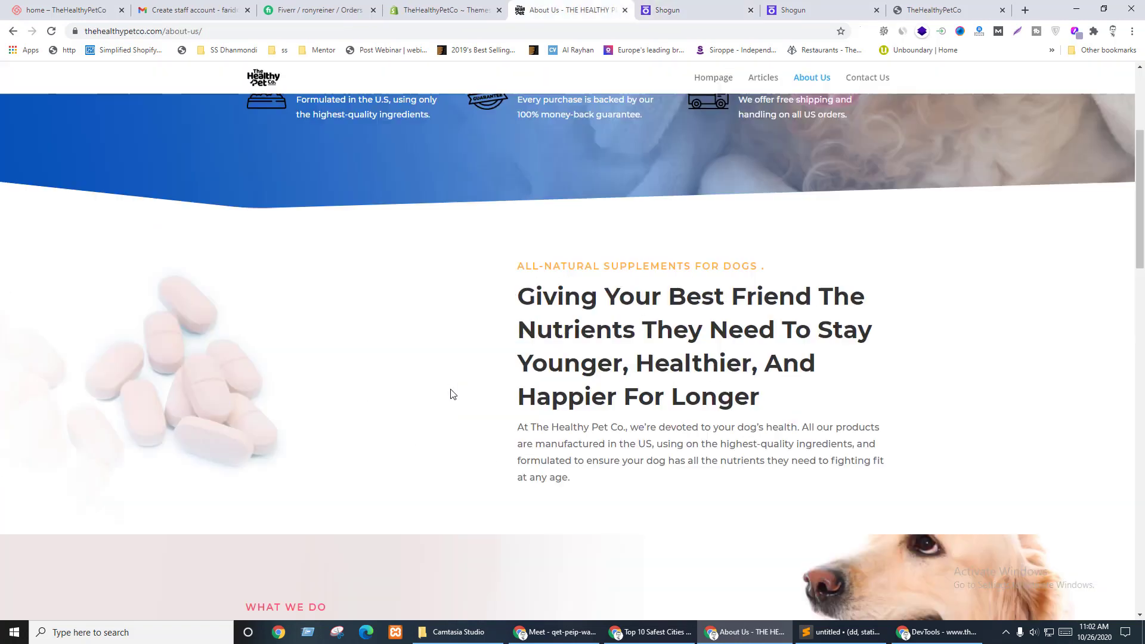
{"action": "scroll", "coordinate": [854, 386], "scroll_direction": "down", "scroll_amount": 3}
{"action": "key", "text": "ctrl+Tab"}
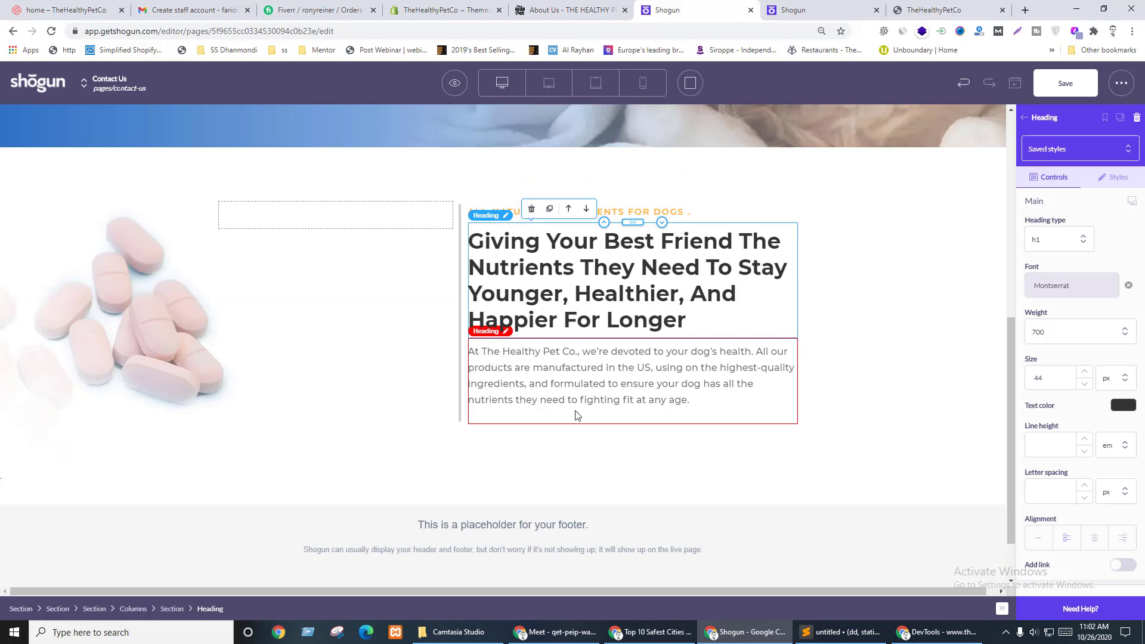
{"action": "key", "text": "ctrl+shift+Tab"}
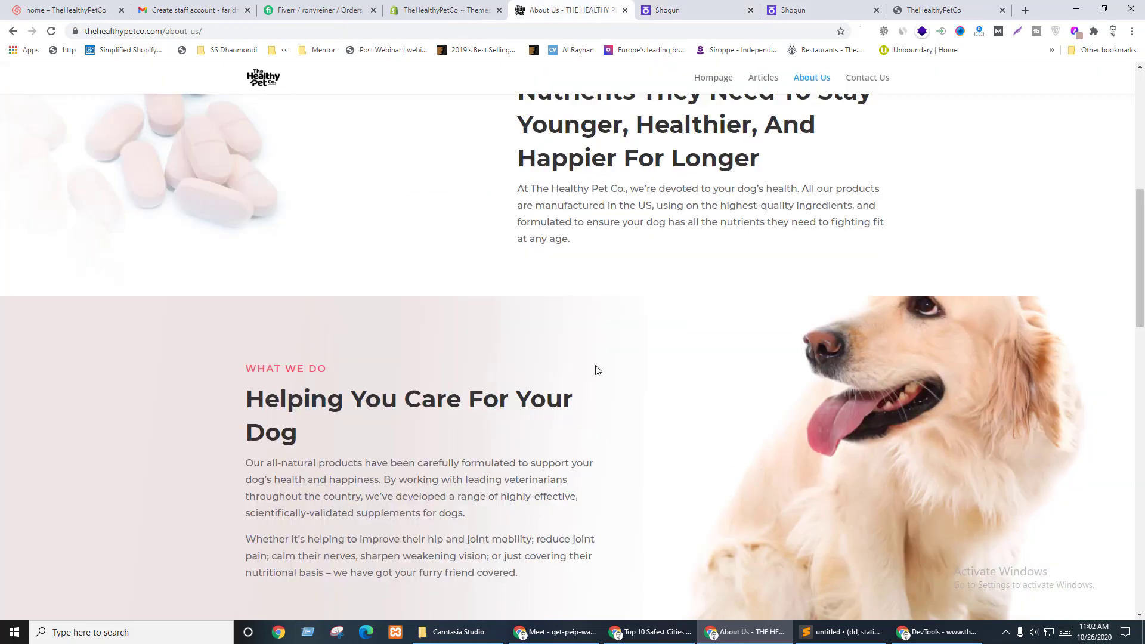
- Inspect the supplement paragraph on the existing About Us page, checking its line height rule
{"action": "right_click", "coordinate": [664, 217]}
{"action": "left_click", "coordinate": [685, 418]}
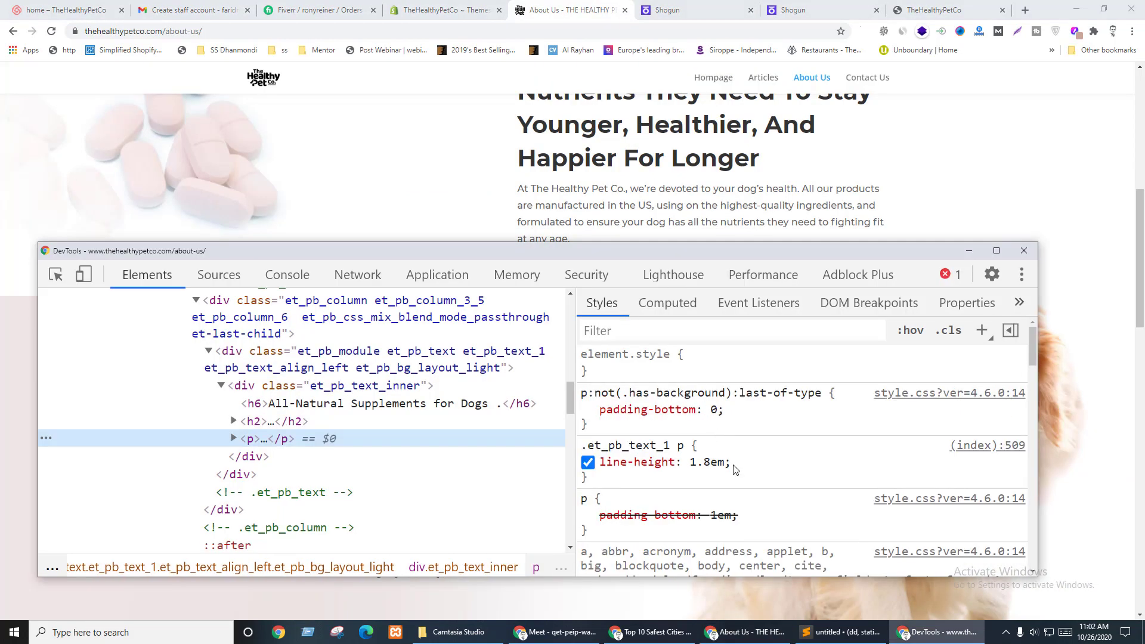
{"action": "scroll", "coordinate": [792, 486], "scroll_direction": "down", "scroll_amount": 3}
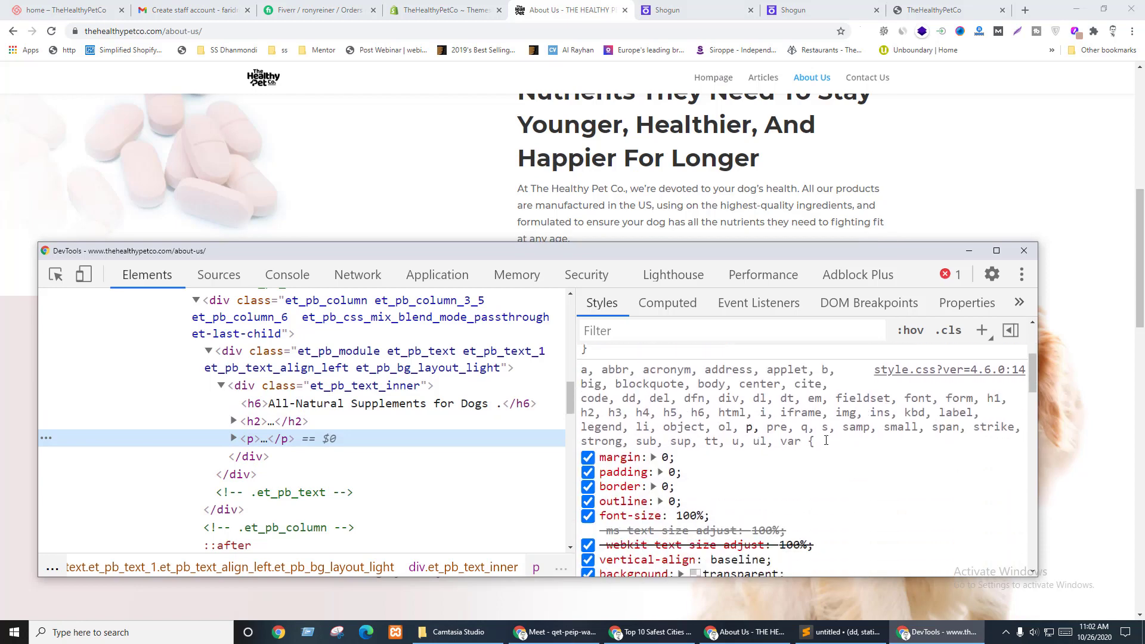
{"action": "scroll", "coordinate": [826, 440], "scroll_direction": "down", "scroll_amount": 4}
{"action": "scroll", "coordinate": [829, 441], "scroll_direction": "up", "scroll_amount": 8}
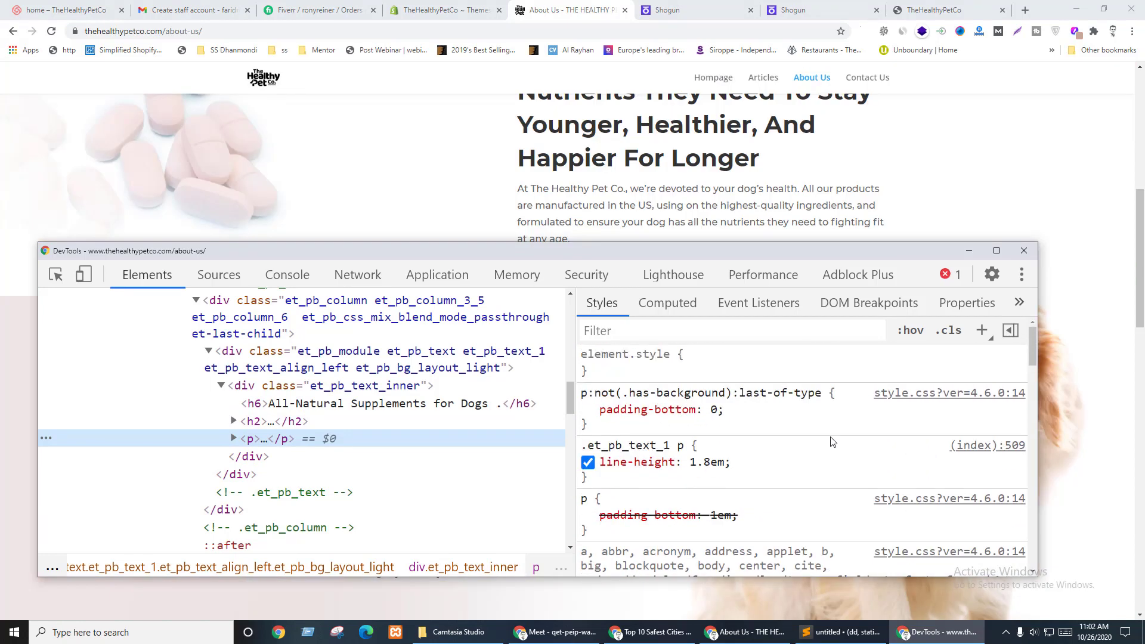
- Examine the paragraph's inherited styles, testing its 16px font size rule and checking font family, color and weight
{"action": "left_click", "coordinate": [233, 439]}
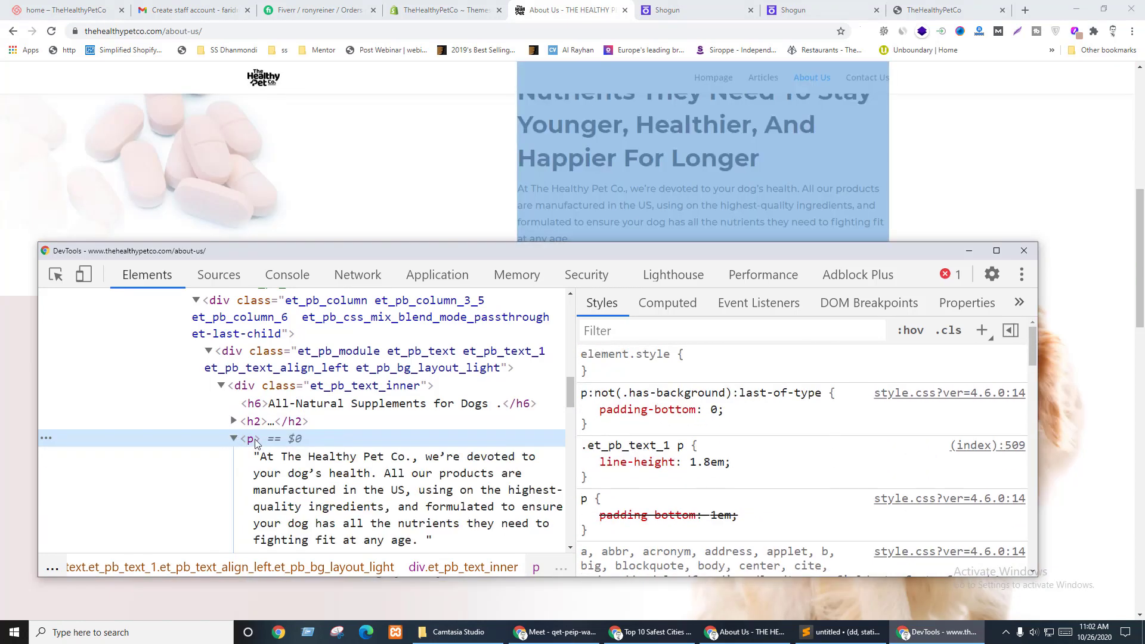
{"action": "scroll", "coordinate": [757, 480], "scroll_direction": "down", "scroll_amount": 10}
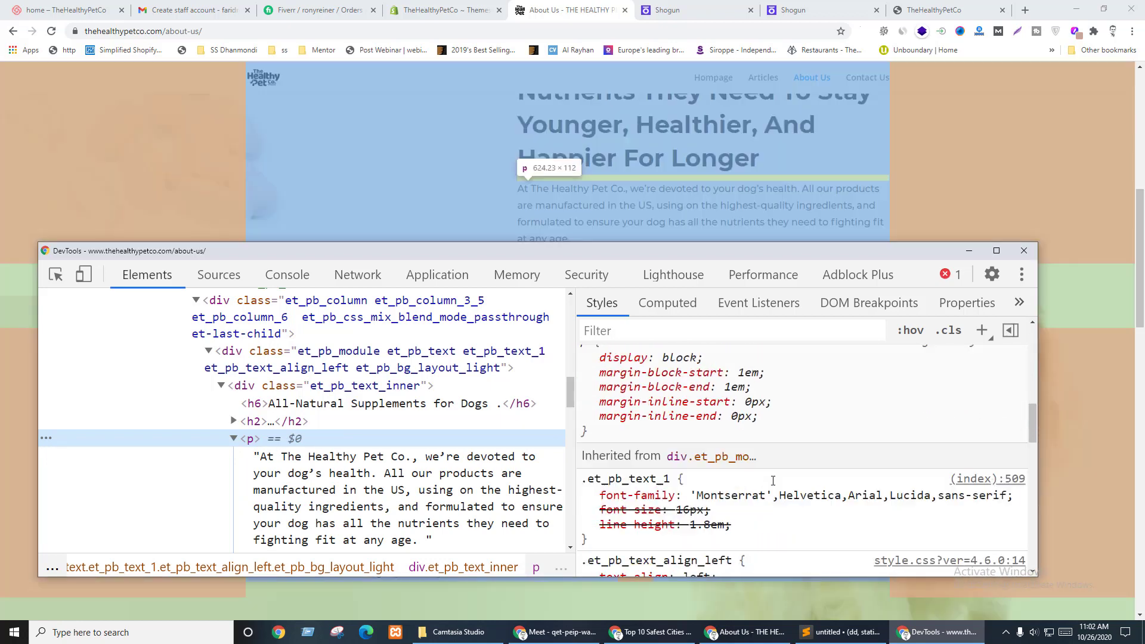
{"action": "scroll", "coordinate": [773, 481], "scroll_direction": "down", "scroll_amount": 4}
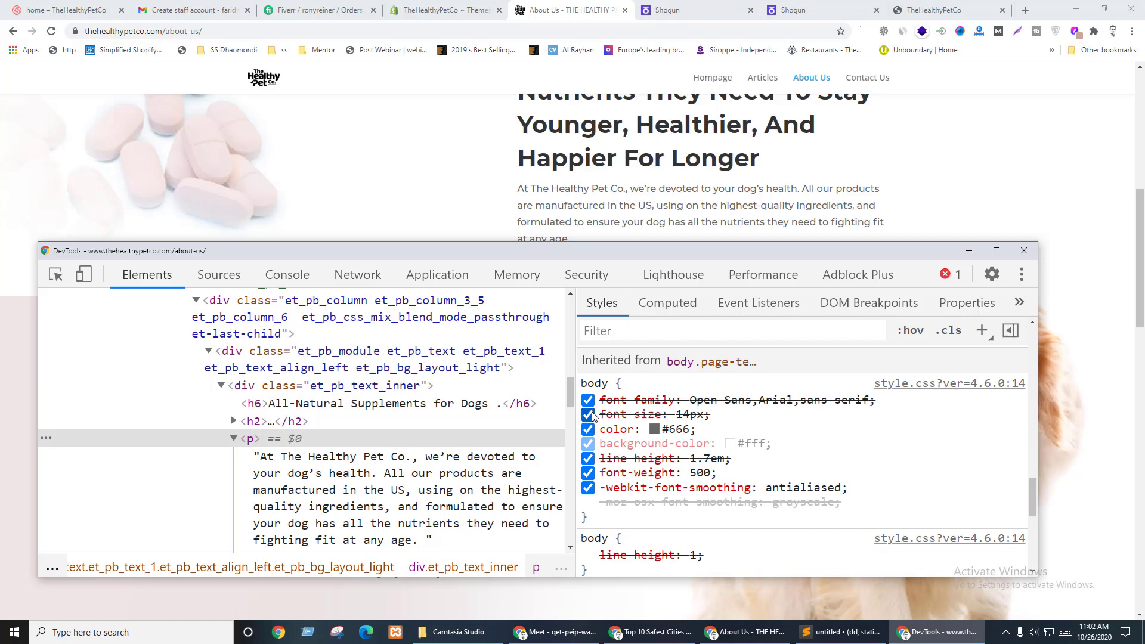
{"action": "left_click", "coordinate": [624, 446]}
{"action": "scroll", "coordinate": [631, 453], "scroll_direction": "up", "scroll_amount": 5}
{"action": "scroll", "coordinate": [701, 495], "scroll_direction": "up", "scroll_amount": 4}
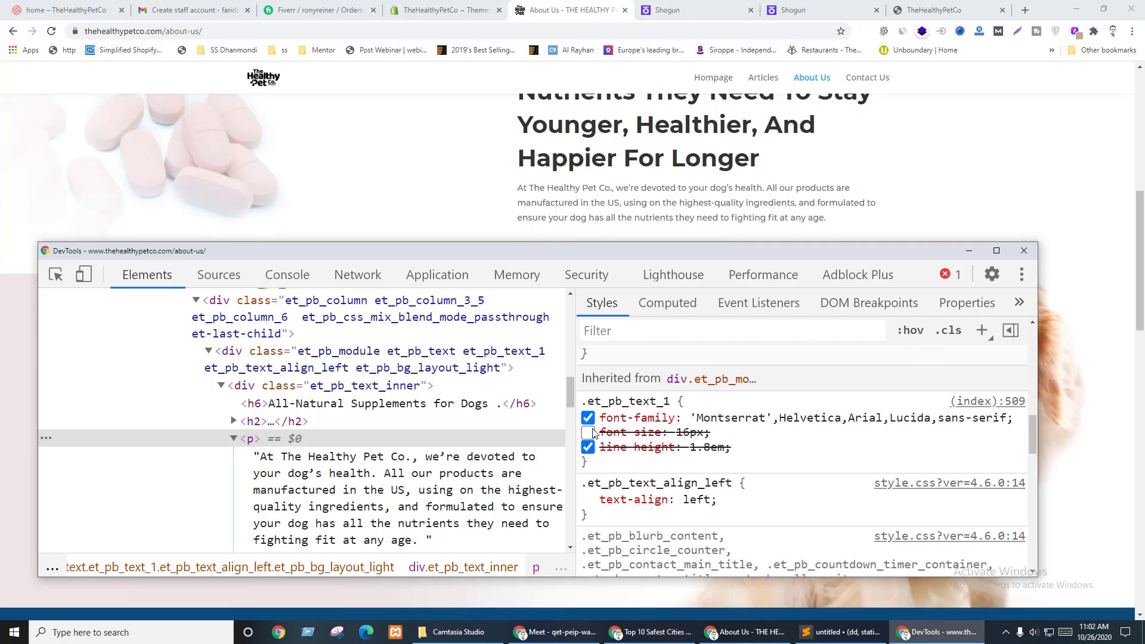
{"action": "left_click", "coordinate": [925, 184]}
- Check the weight, size and line height of the supplement paragraph in the Contact Us editor
{"action": "key", "text": "ctrl+Tab"}
{"action": "left_click", "coordinate": [669, 381]}
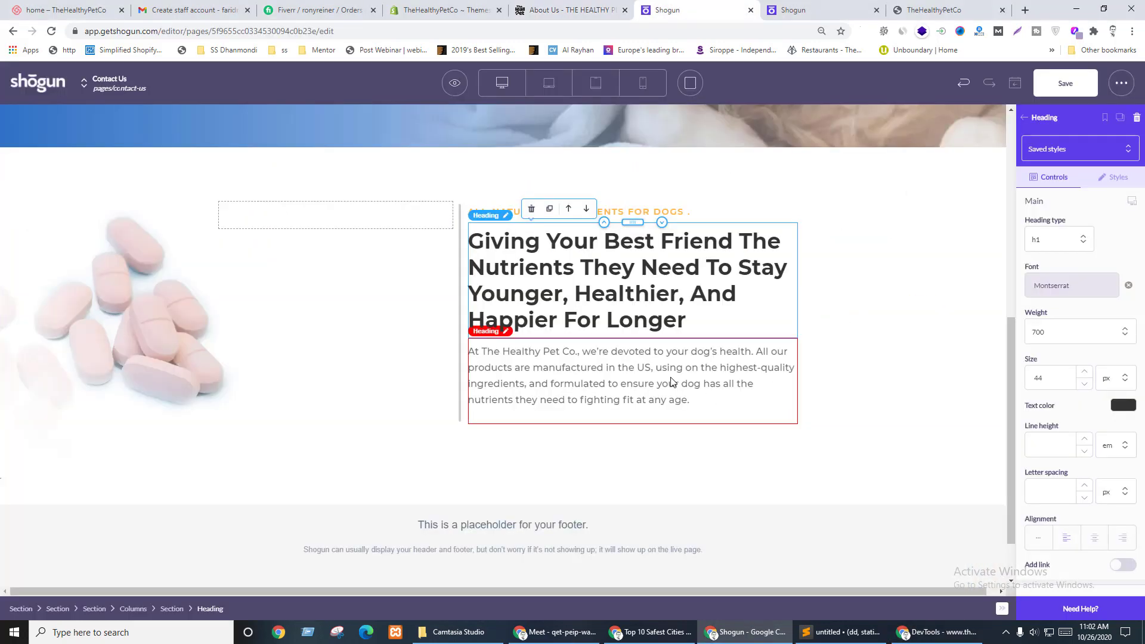
{"action": "triple_click", "coordinate": [668, 377]}
{"action": "left_click", "coordinate": [745, 414]}
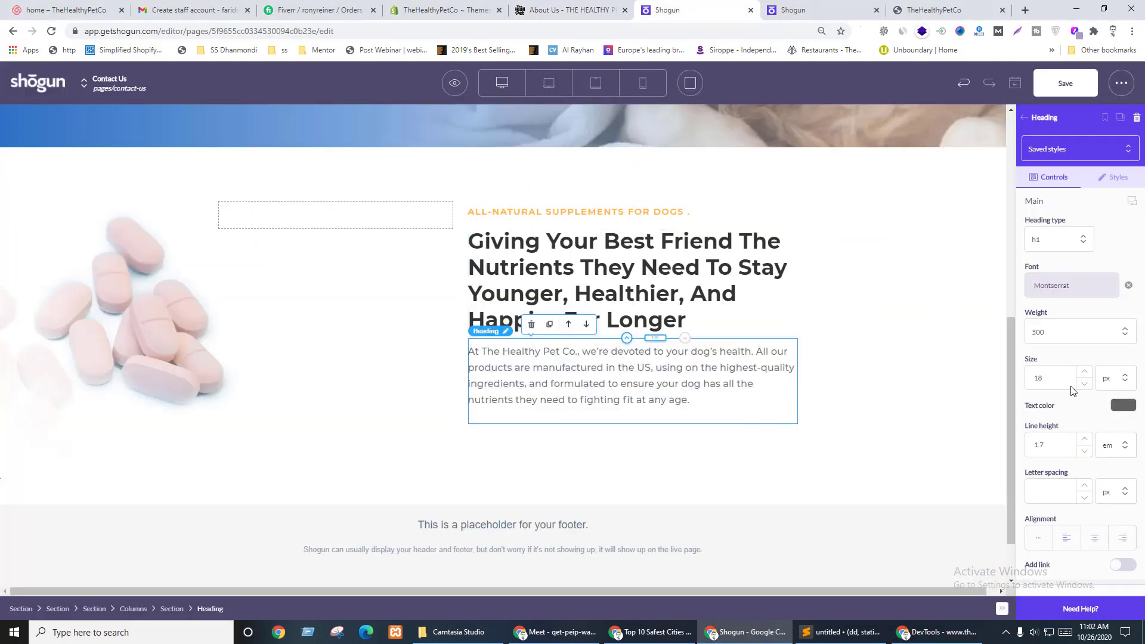
{"action": "triple_click", "coordinate": [631, 376]}
- Review the "Helping You Care For Your Dog" section on the existing About Us page for its text and layout
{"action": "key", "text": "ctrl+shift+Tab"}
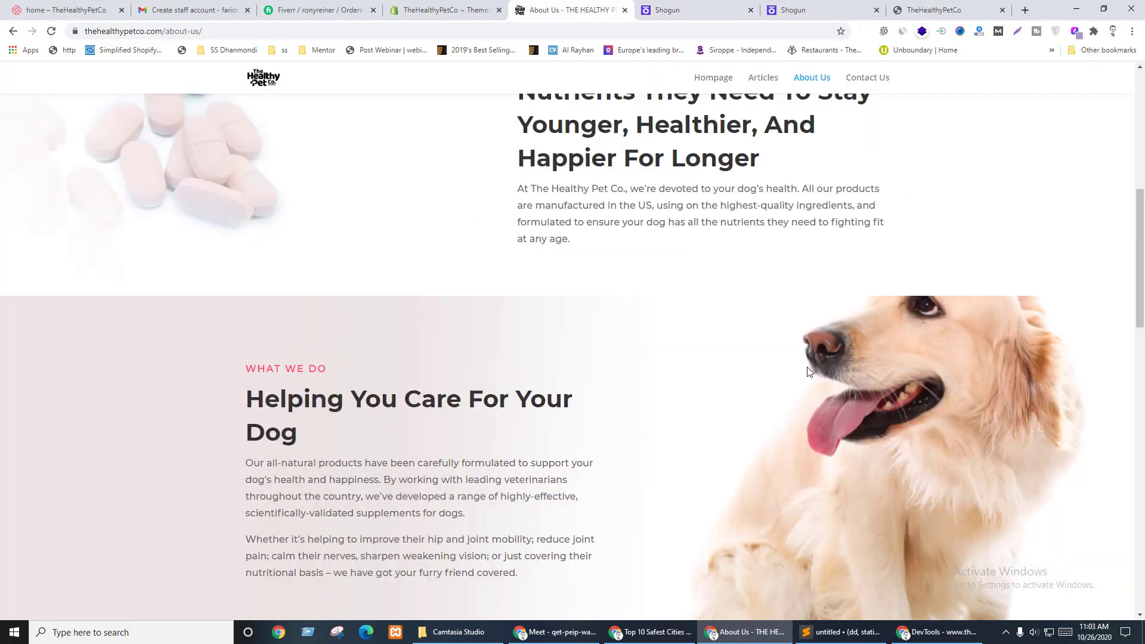
{"action": "scroll", "coordinate": [458, 356], "scroll_direction": "down", "scroll_amount": 4}
{"action": "scroll", "coordinate": [441, 357], "scroll_direction": "up", "scroll_amount": 1}
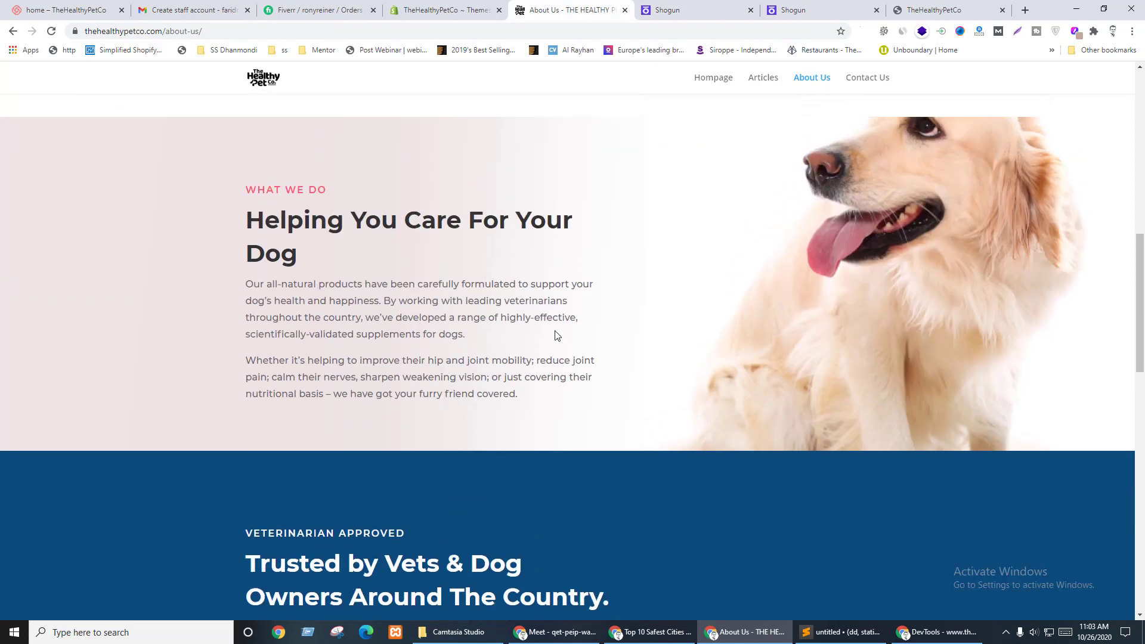
{"action": "key", "text": "ctrl+Tab"}
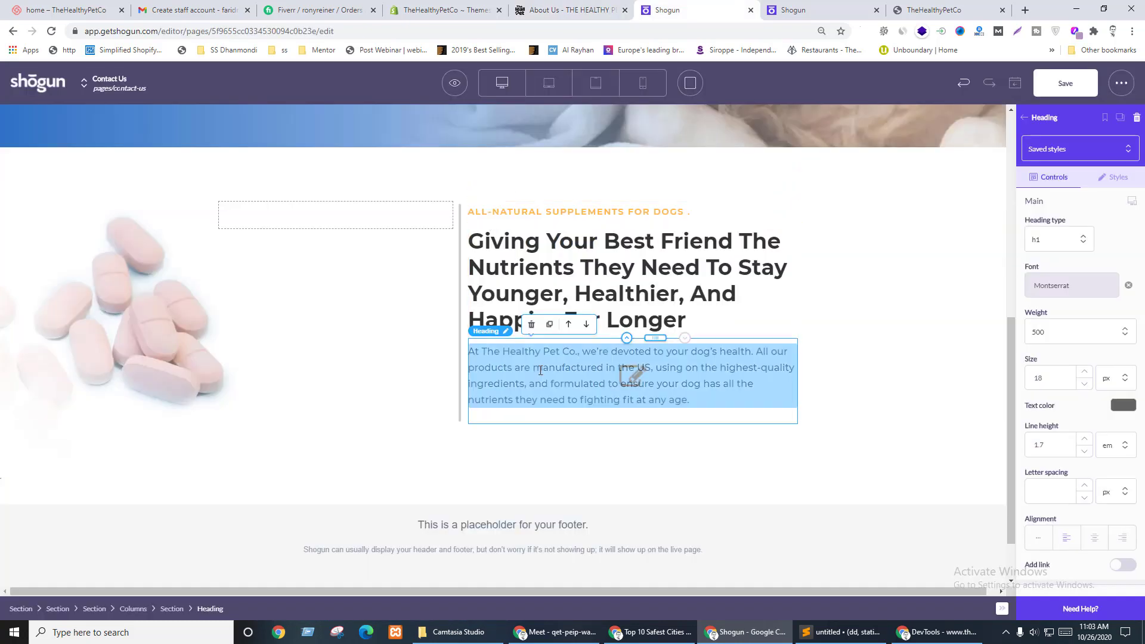
- Browse the lower sections of the home page in the editor for a layout to reuse in the What We Do section
{"action": "left_click", "coordinate": [836, 10]}
{"action": "scroll", "coordinate": [646, 326], "scroll_direction": "down", "scroll_amount": 10}
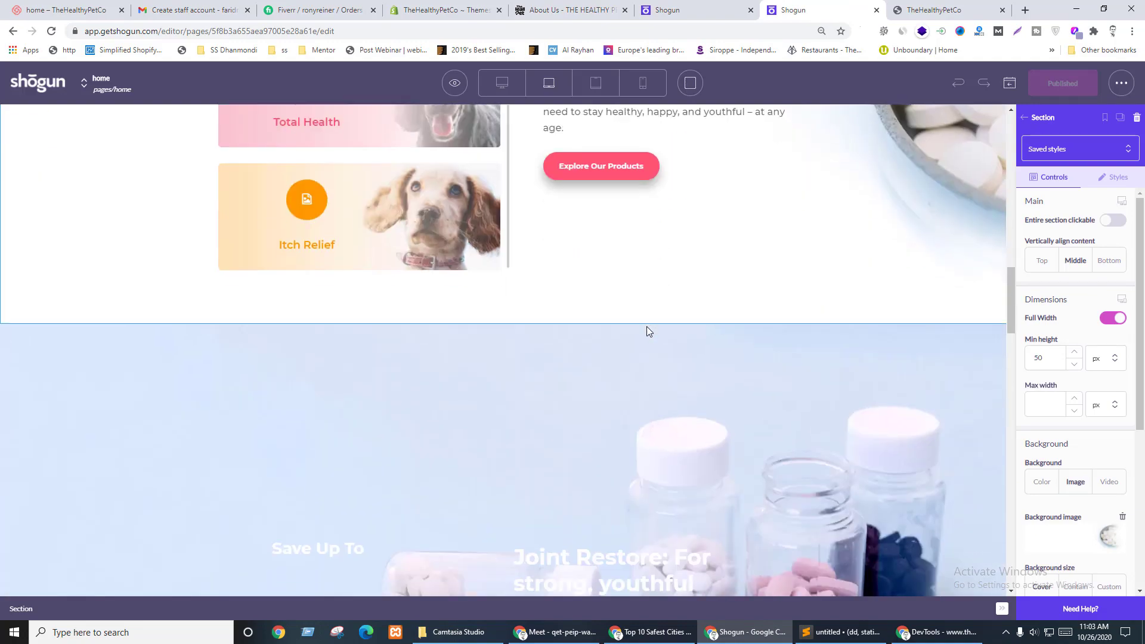
{"action": "scroll", "coordinate": [660, 331], "scroll_direction": "down", "scroll_amount": 20}
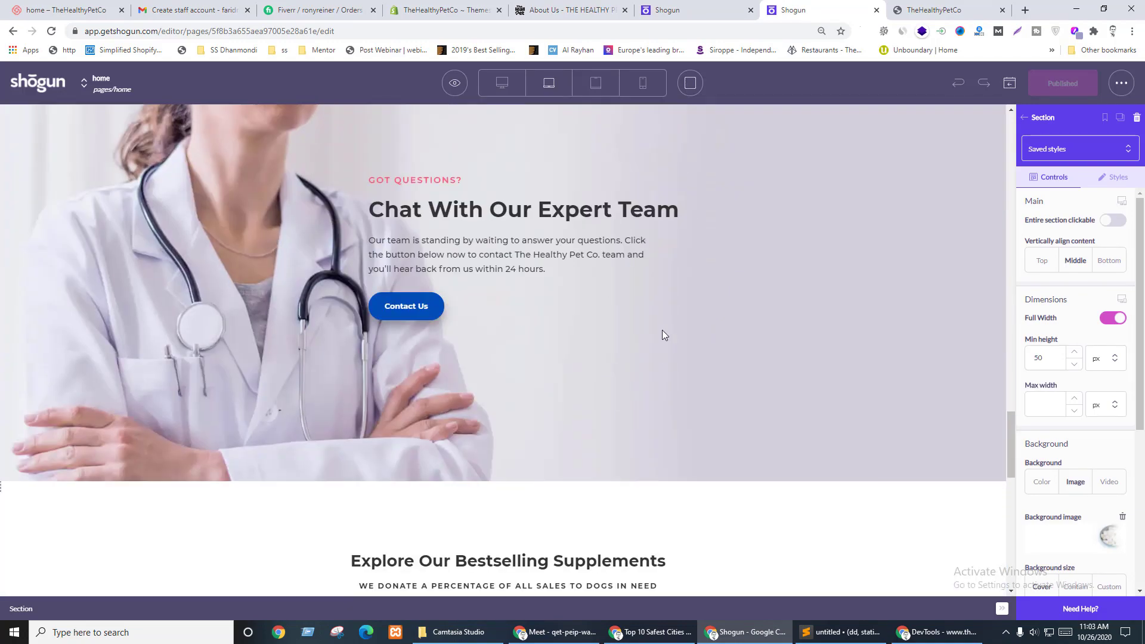
{"action": "scroll", "coordinate": [662, 332], "scroll_direction": "down", "scroll_amount": 5}
{"action": "scroll", "coordinate": [661, 332], "scroll_direction": "up", "scroll_amount": 15}
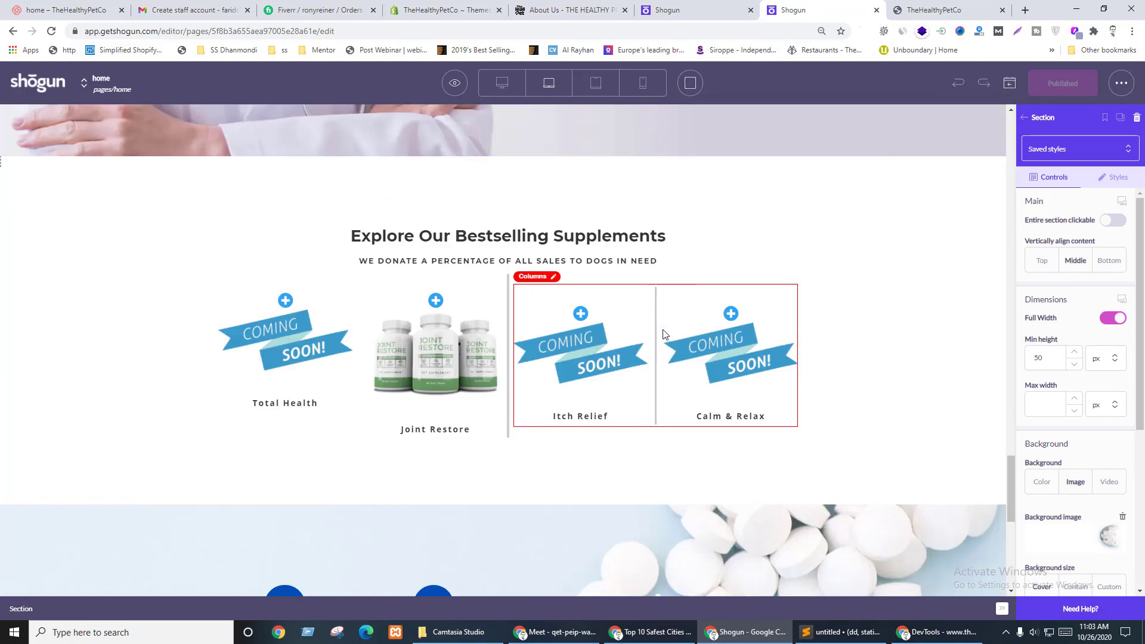
{"action": "left_click", "coordinate": [685, 5]}
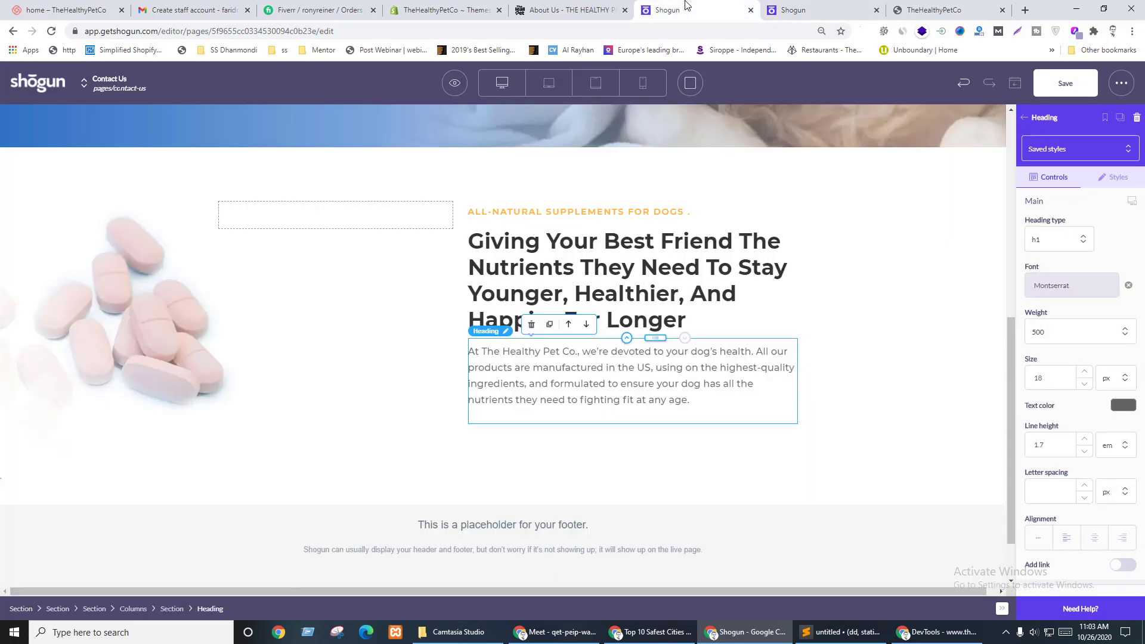
- Recheck the What We Do section on the About Us page, and search the home page's upper sections for a match
{"action": "left_click", "coordinate": [555, 8]}
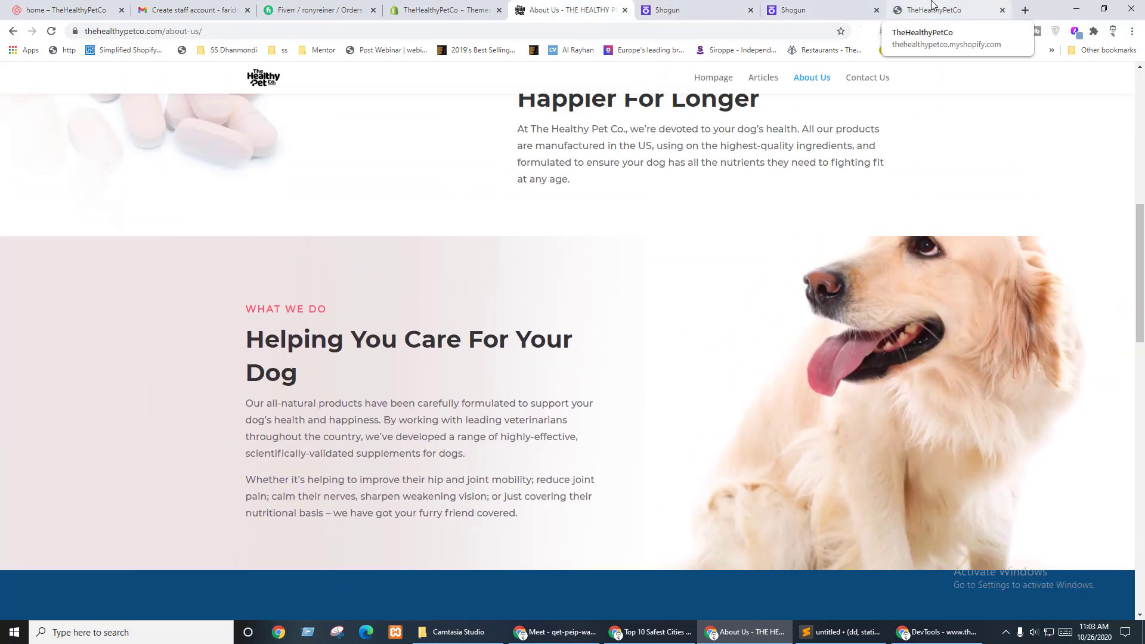
{"action": "left_click", "coordinate": [790, 17]}
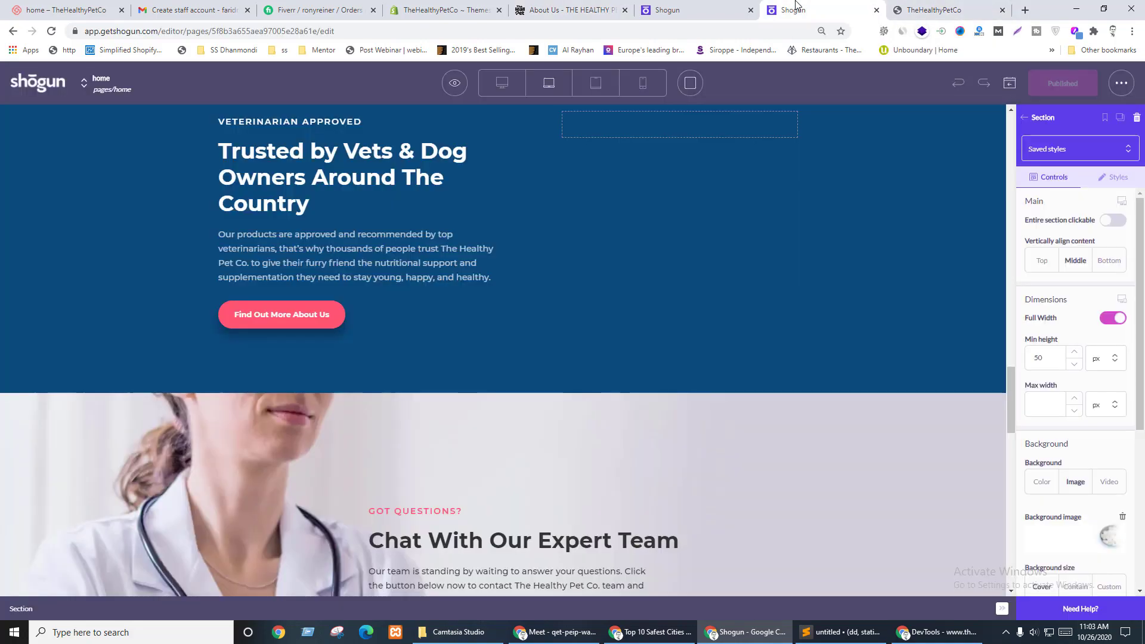
{"action": "scroll", "coordinate": [632, 389], "scroll_direction": "up", "scroll_amount": 15}
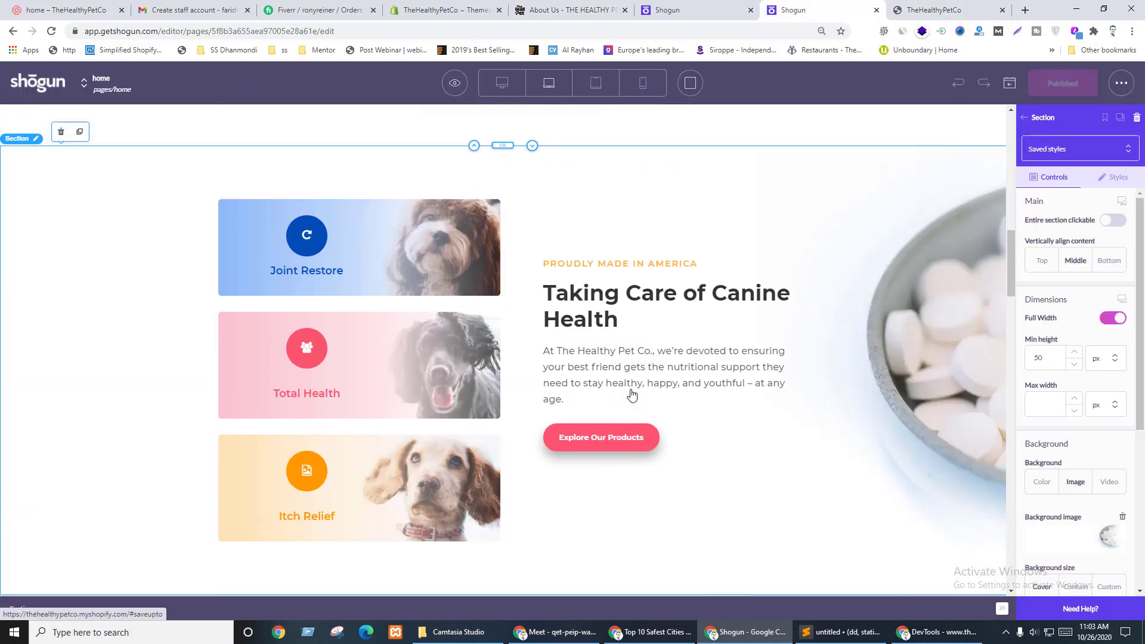
{"action": "scroll", "coordinate": [630, 390], "scroll_direction": "up", "scroll_amount": 7}
{"action": "scroll", "coordinate": [631, 387], "scroll_direction": "down", "scroll_amount": 14}
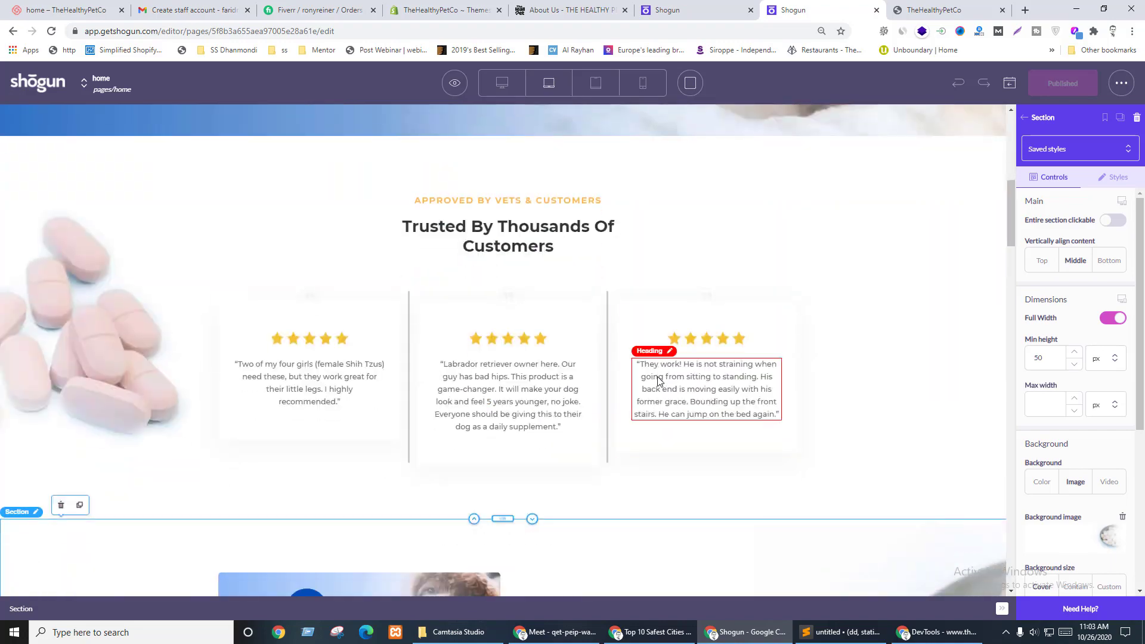
{"action": "scroll", "coordinate": [695, 374], "scroll_direction": "down", "scroll_amount": 13}
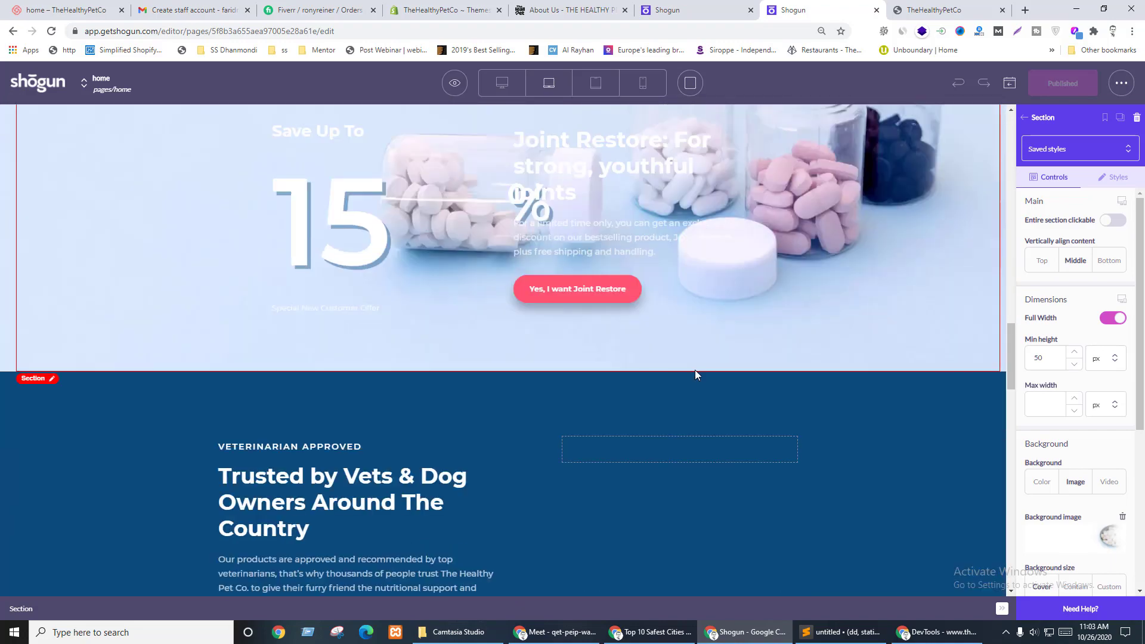
{"action": "scroll", "coordinate": [695, 375], "scroll_direction": "up", "scroll_amount": 6}
- Compare the What We Do section on the About Us page with the home page's Trusted by Vets section as a layout match
{"action": "left_click", "coordinate": [666, 7]}
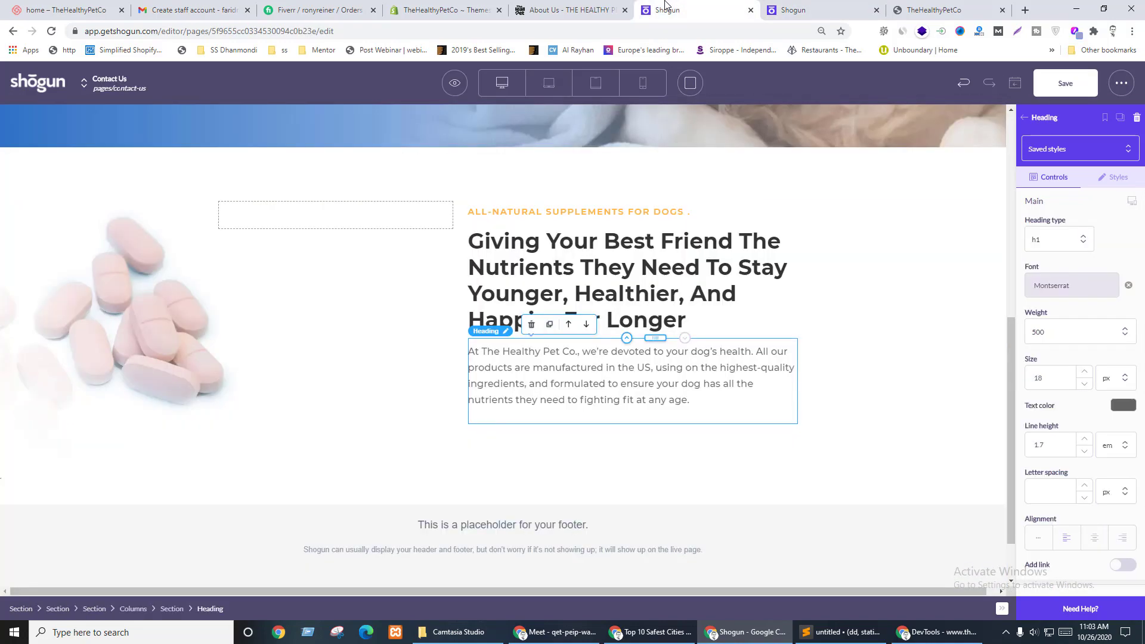
{"action": "left_click", "coordinate": [583, 8]}
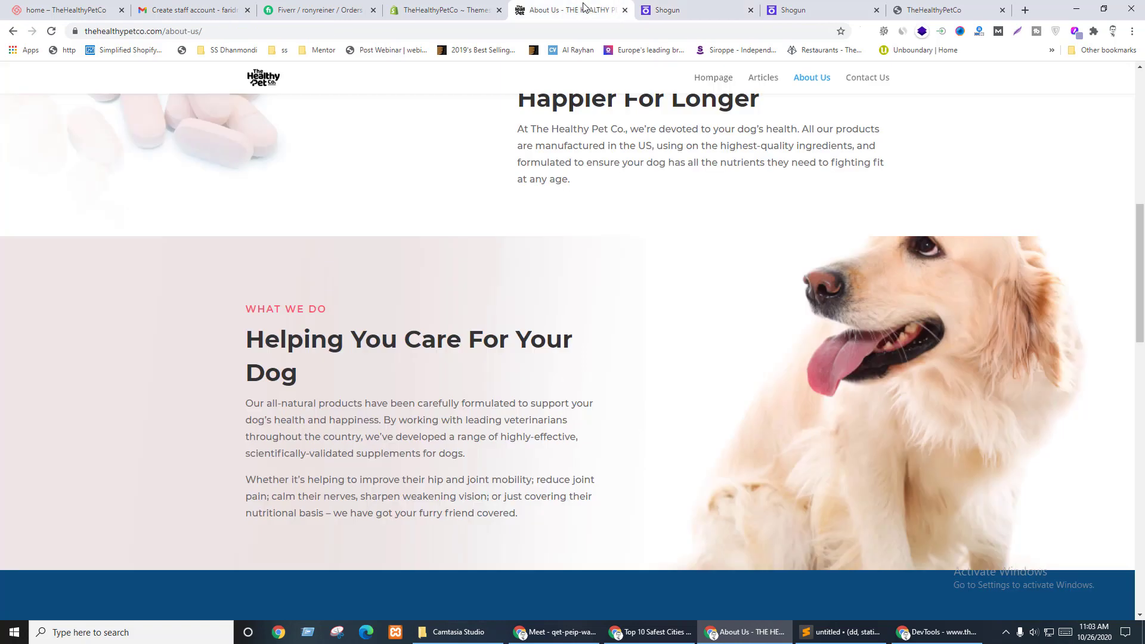
{"action": "left_click", "coordinate": [781, 5]}
{"action": "scroll", "coordinate": [492, 398], "scroll_direction": "down", "scroll_amount": 9}
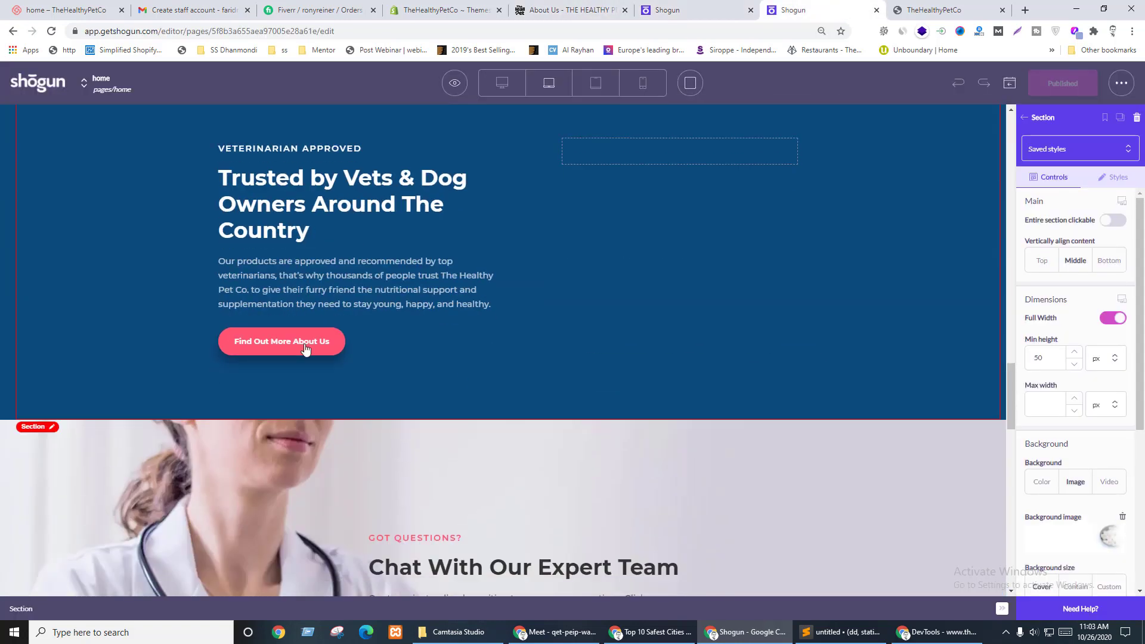
{"action": "scroll", "coordinate": [441, 345], "scroll_direction": "up", "scroll_amount": 2}
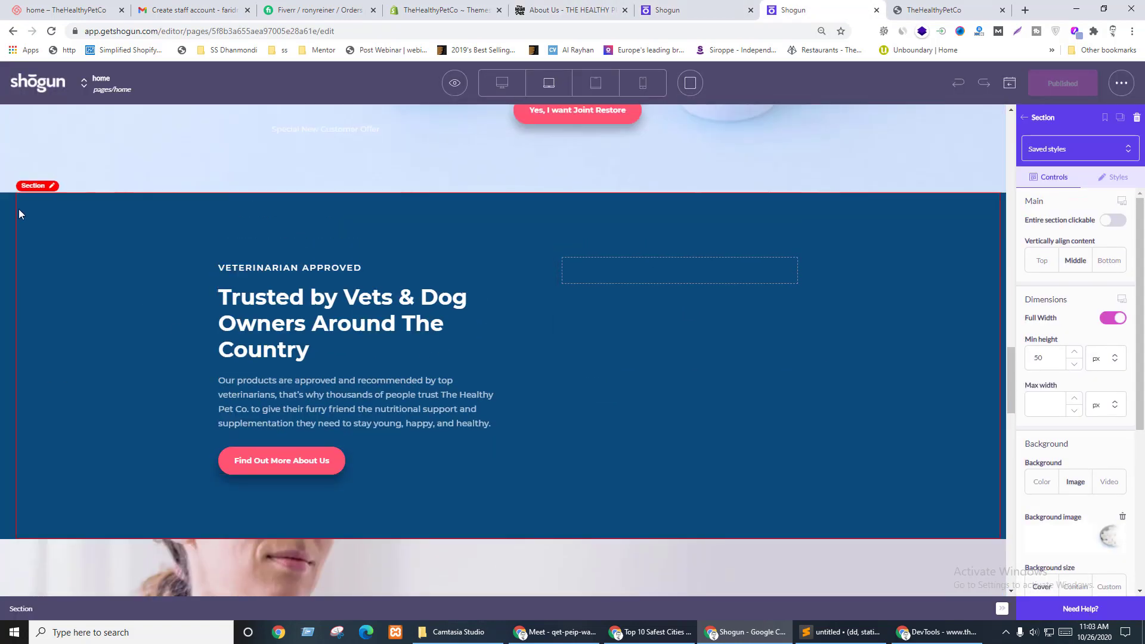
{"action": "left_click", "coordinate": [1, 222]}
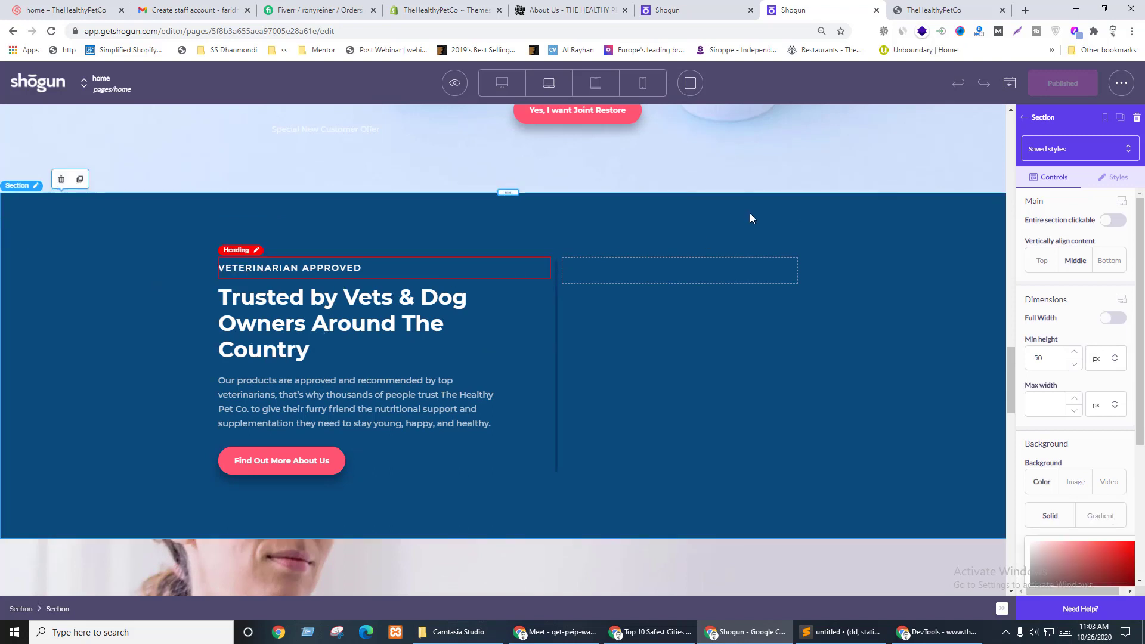
- Insert the saved left-banner section into the Contact Us page and move it below the pills section, just above the footer
{"action": "left_click", "coordinate": [666, 7]}
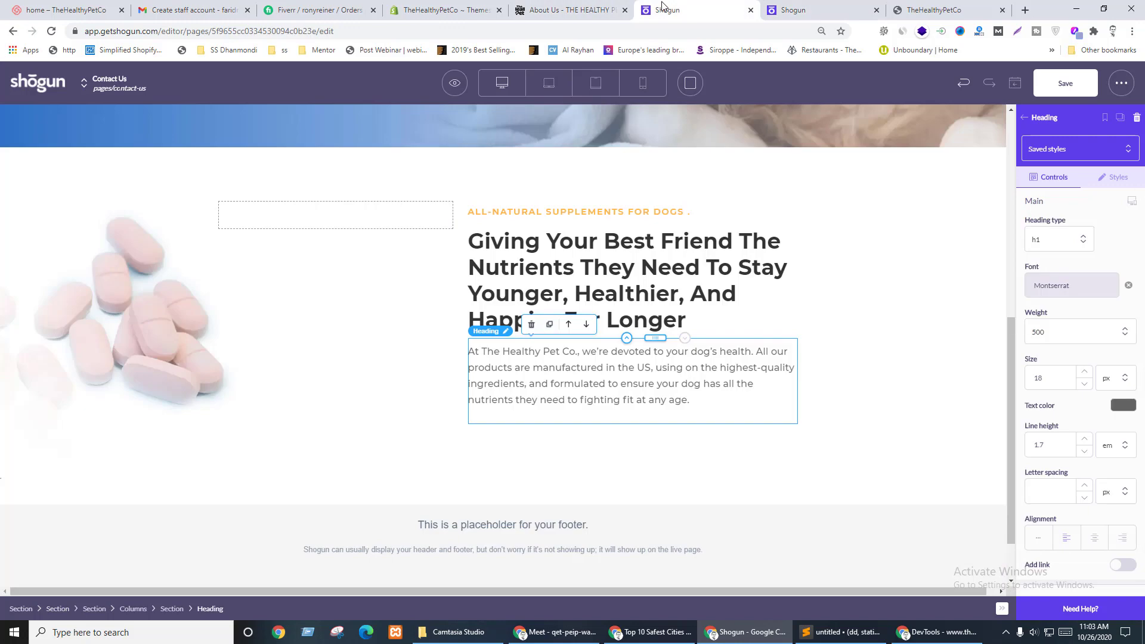
{"action": "left_click", "coordinate": [1025, 118]}
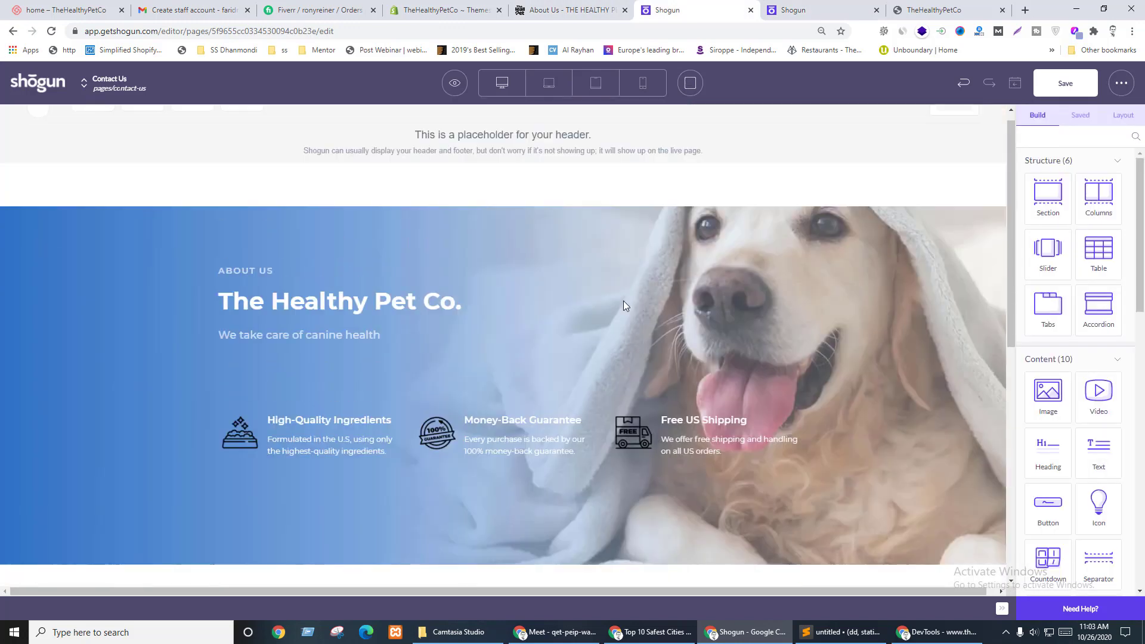
{"action": "scroll", "coordinate": [624, 305], "scroll_direction": "up", "scroll_amount": 8}
{"action": "left_click", "coordinate": [1080, 114]}
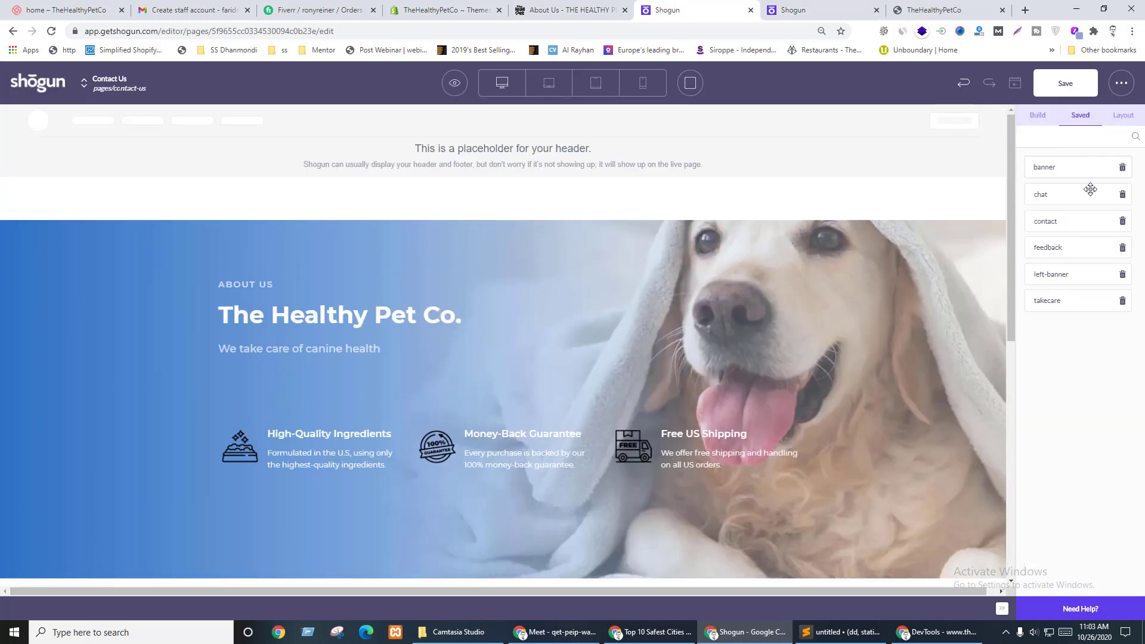
{"action": "left_click_drag", "start_coordinate": [1050, 271], "coordinate": [443, 217]}
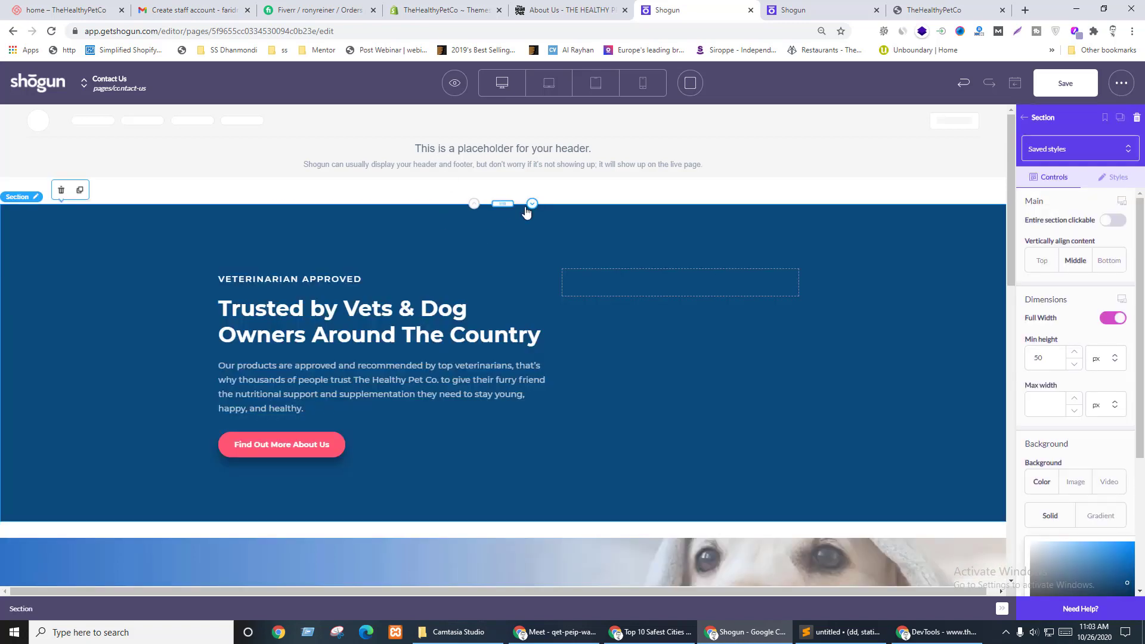
{"action": "left_click", "coordinate": [531, 220]}
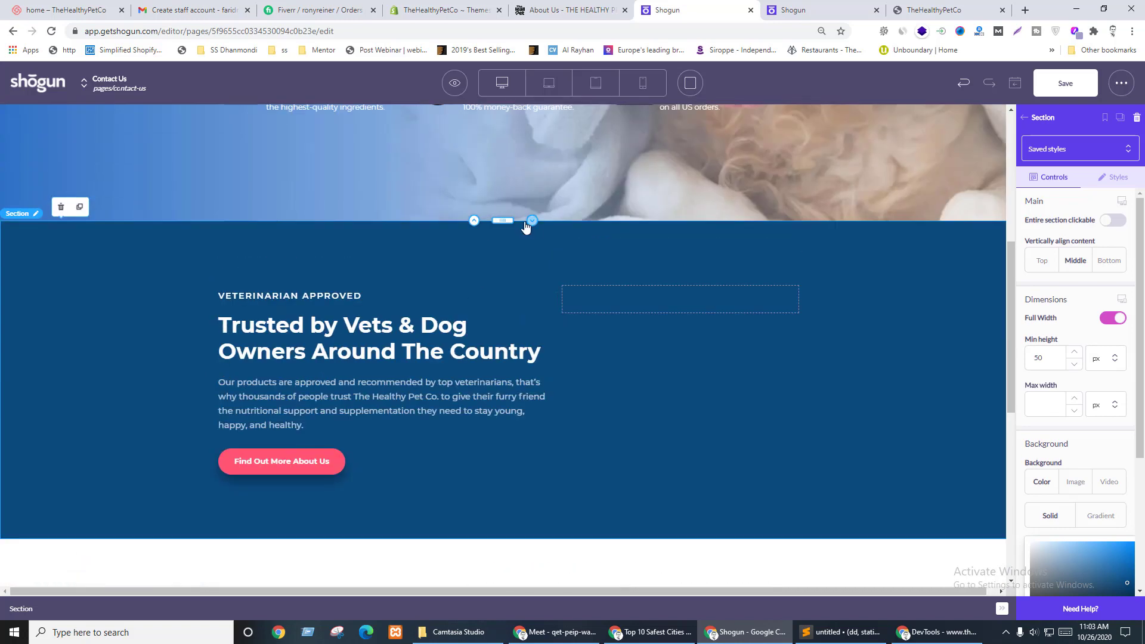
{"action": "left_click", "coordinate": [531, 220]}
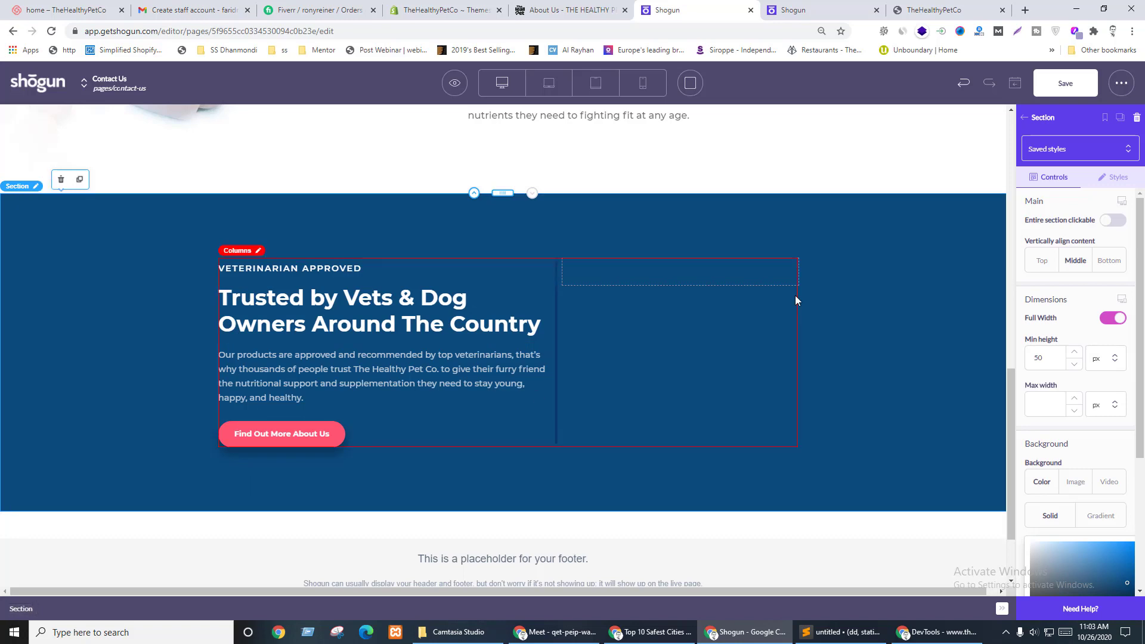
- Switch the inserted section's background type to Image and browse the media library for a background picture
{"action": "scroll", "coordinate": [1123, 401], "scroll_direction": "down", "scroll_amount": 3}
{"action": "left_click", "coordinate": [1074, 303]}
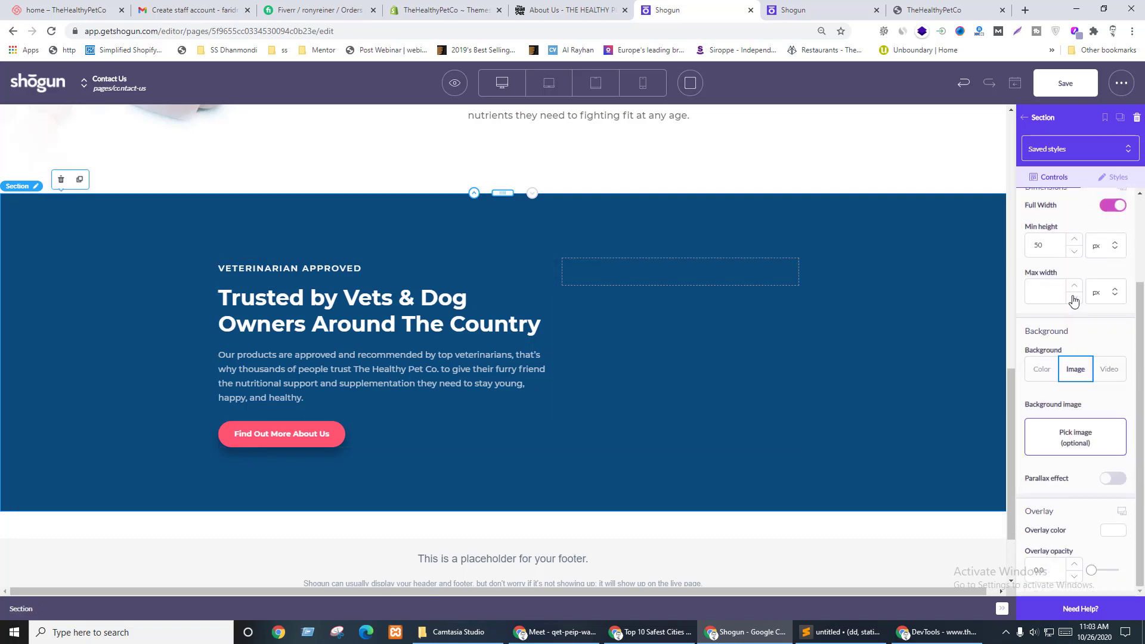
{"action": "left_click", "coordinate": [1069, 433]}
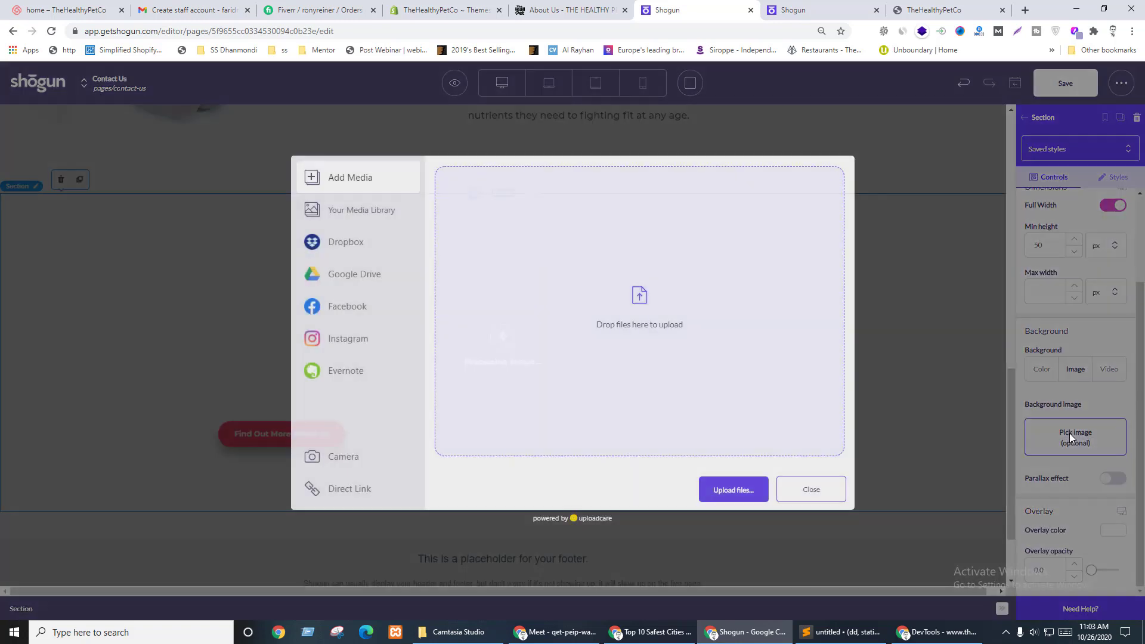
{"action": "left_click", "coordinate": [358, 222]}
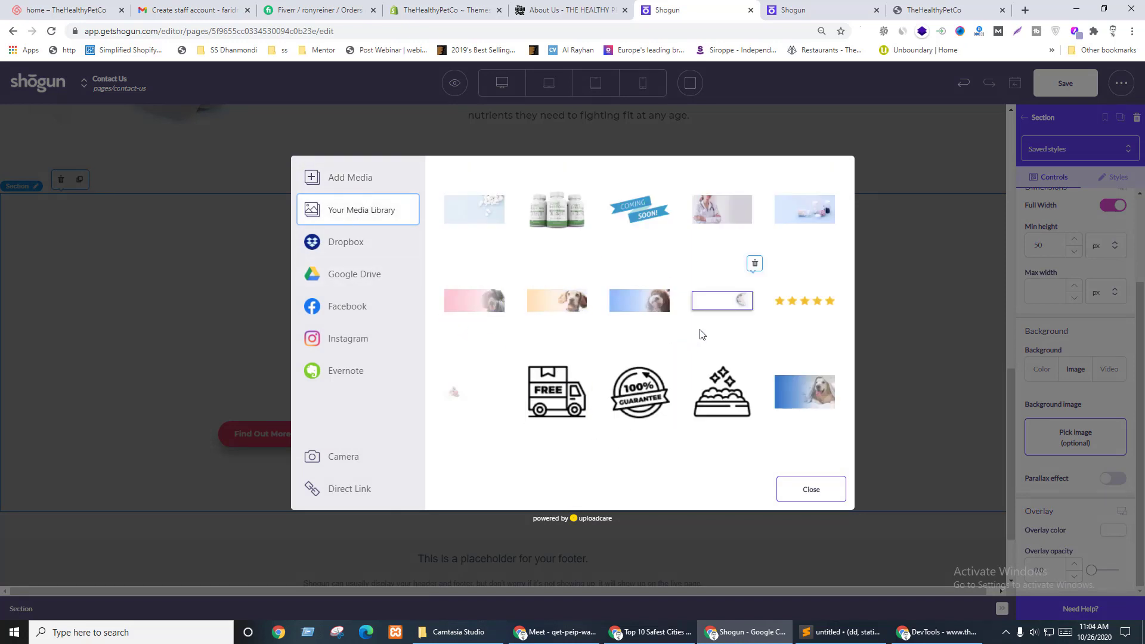
- Inspect the What We Do section on the About Us page and save its background image to the Desktop as dogbg.png
{"action": "key", "text": "ctrl+Page_Up"}
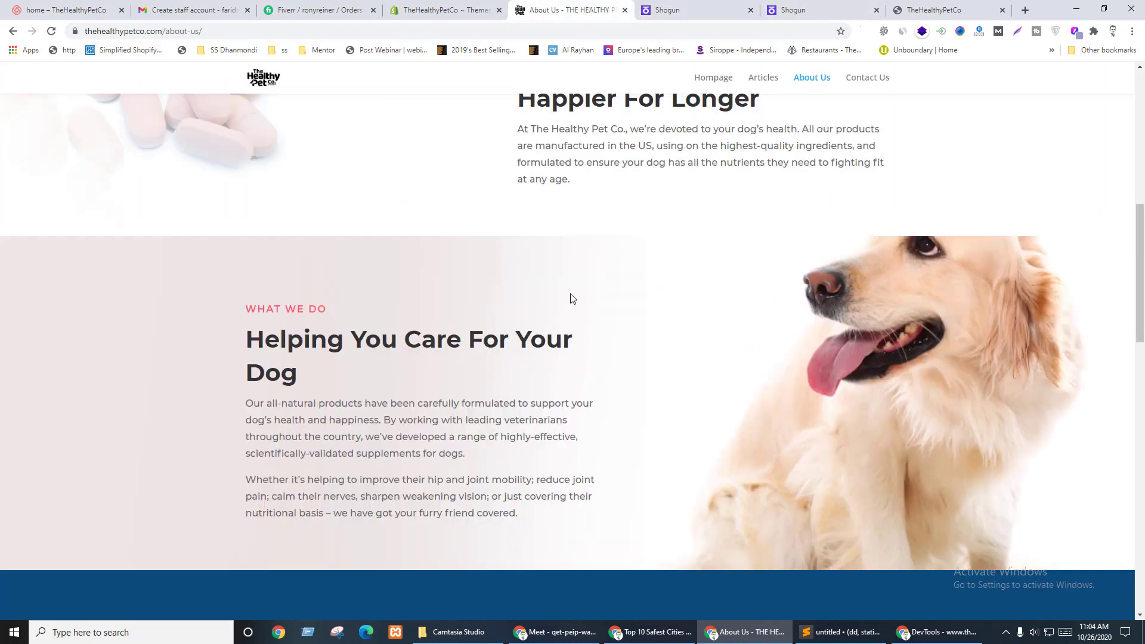
{"action": "right_click", "coordinate": [2, 335]}
{"action": "left_click", "coordinate": [56, 539]}
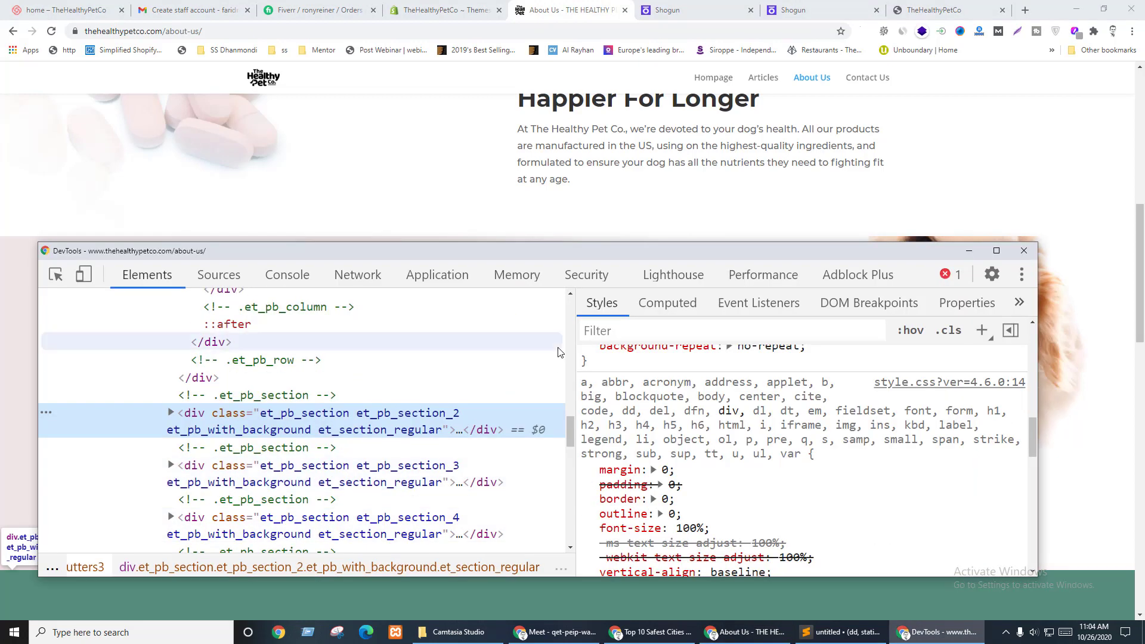
{"action": "scroll", "coordinate": [860, 450], "scroll_direction": "up", "scroll_amount": 5}
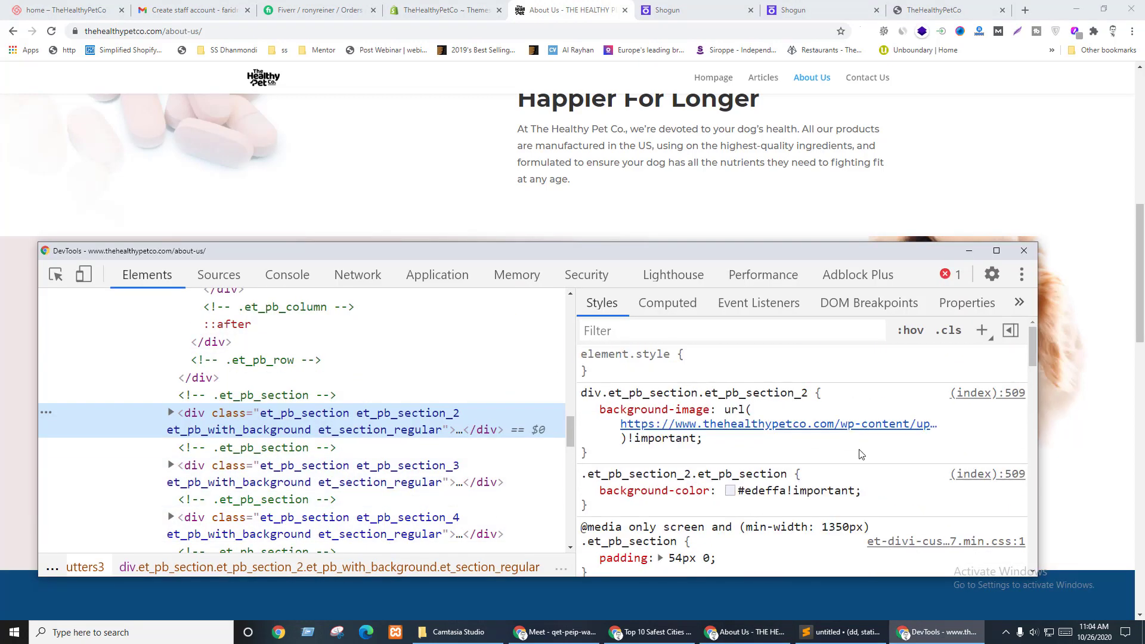
{"action": "right_click", "coordinate": [779, 425]}
{"action": "left_click", "coordinate": [806, 437]}
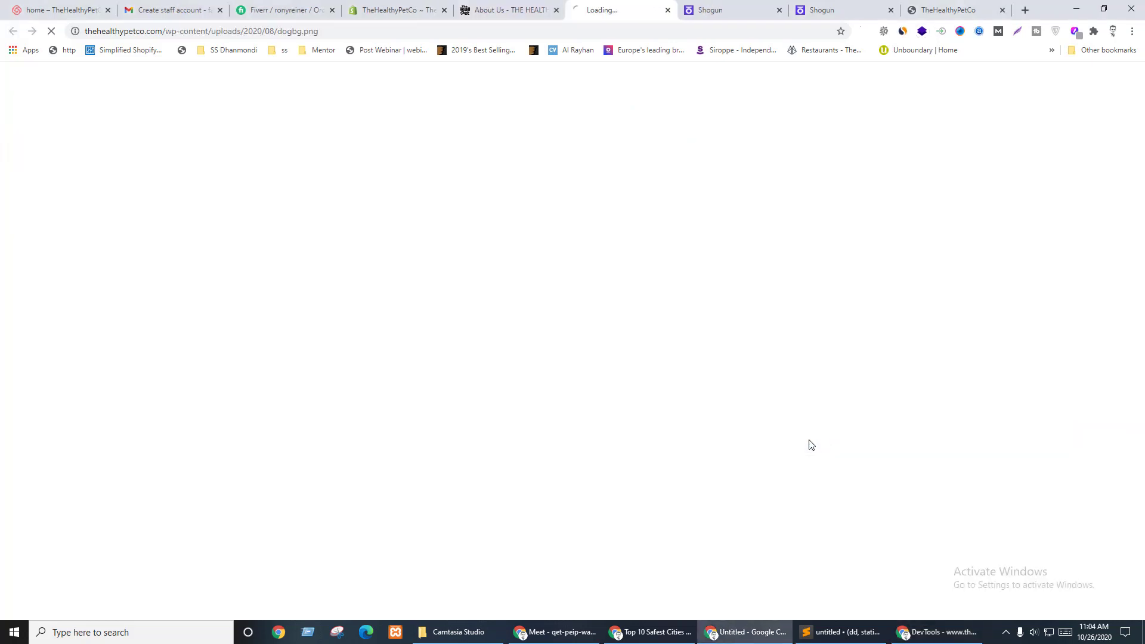
{"action": "key", "text": "ctrl+s"}
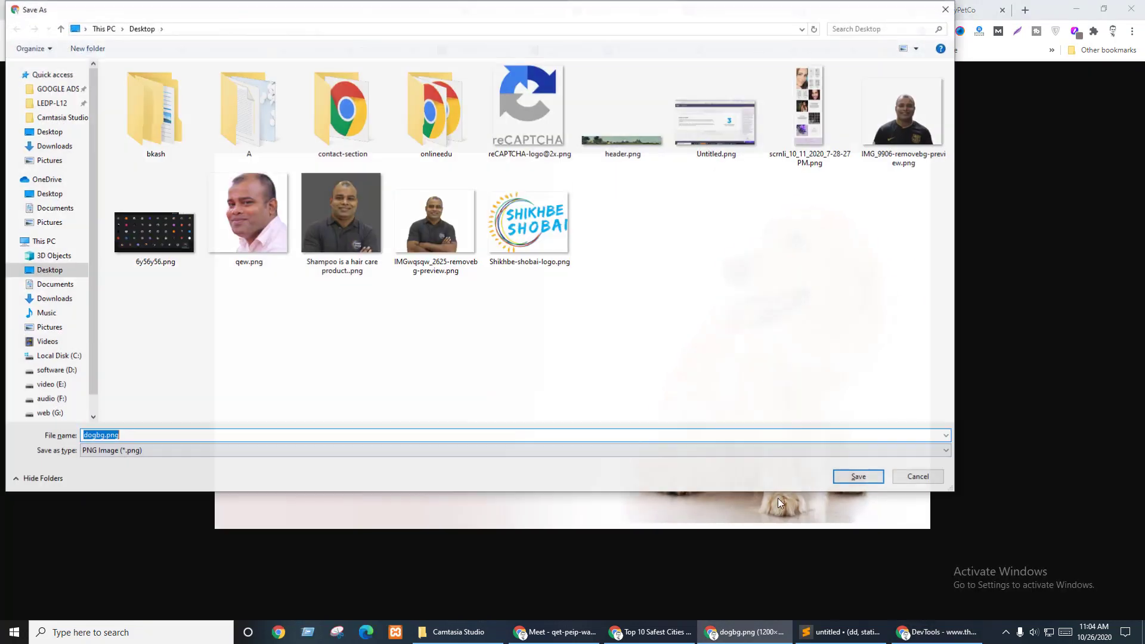
{"action": "left_click", "coordinate": [858, 477]}
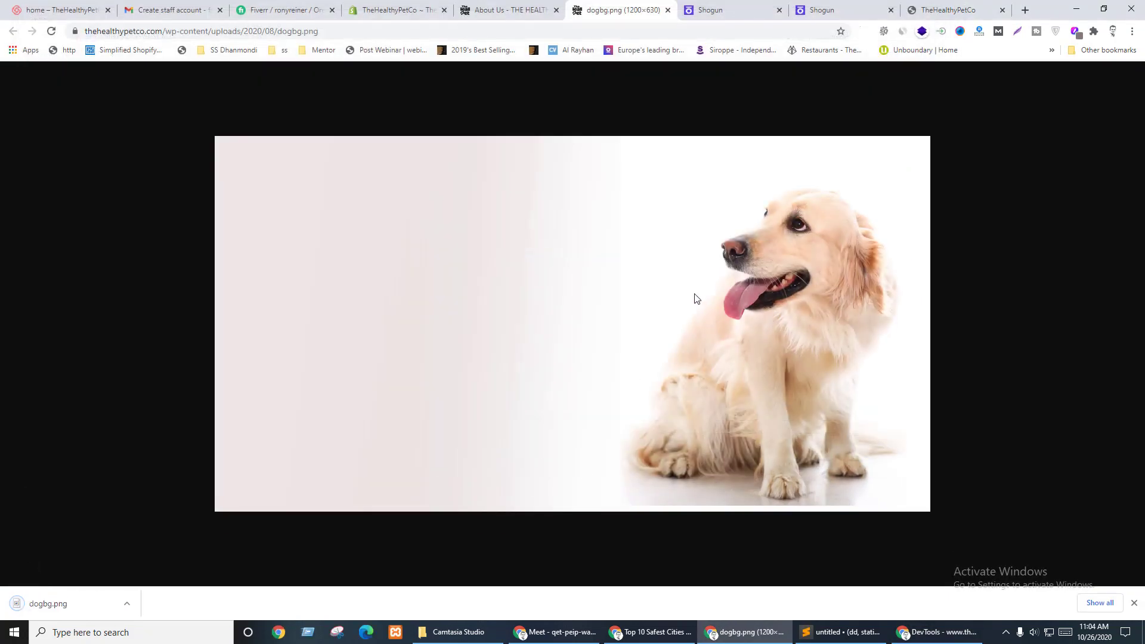
- Upload dogbg.png as the inserted section's background image in the Contact Us editor and close the image's browser tab
{"action": "key", "text": "ctrl+Tab"}
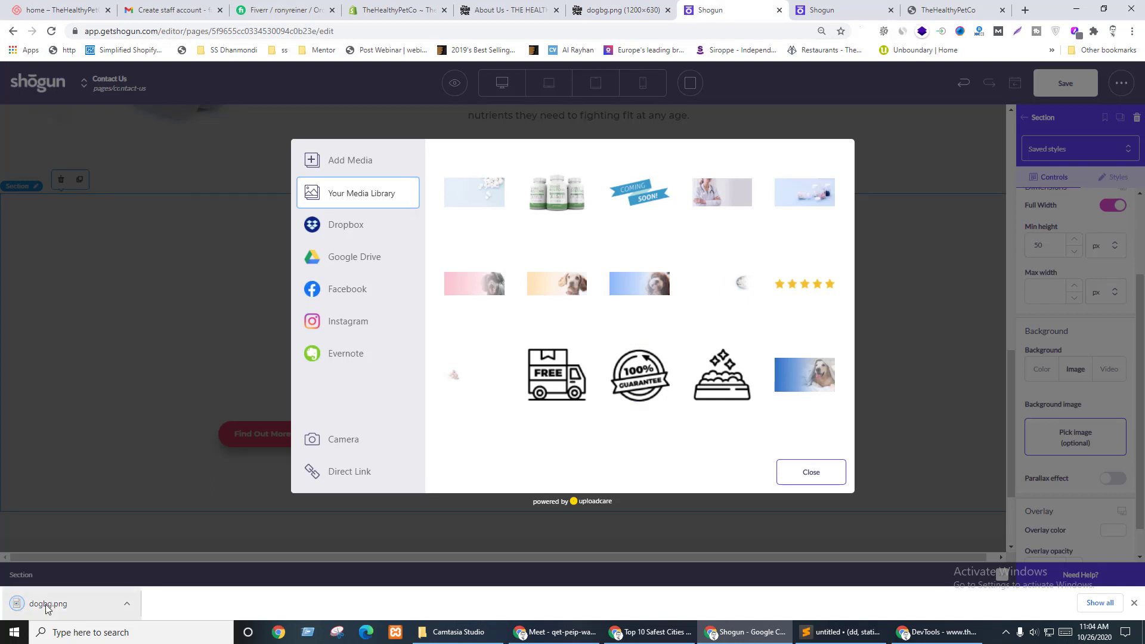
{"action": "left_click_drag", "start_coordinate": [46, 603], "coordinate": [561, 330]}
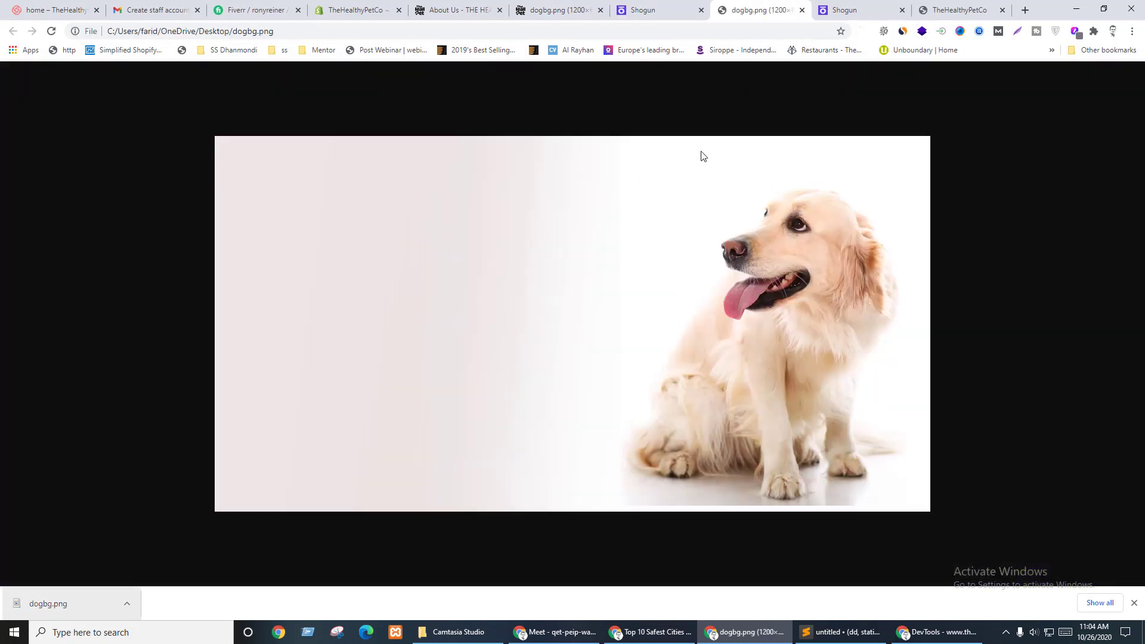
{"action": "key", "text": "ctrl+w"}
{"action": "left_click", "coordinate": [339, 160]}
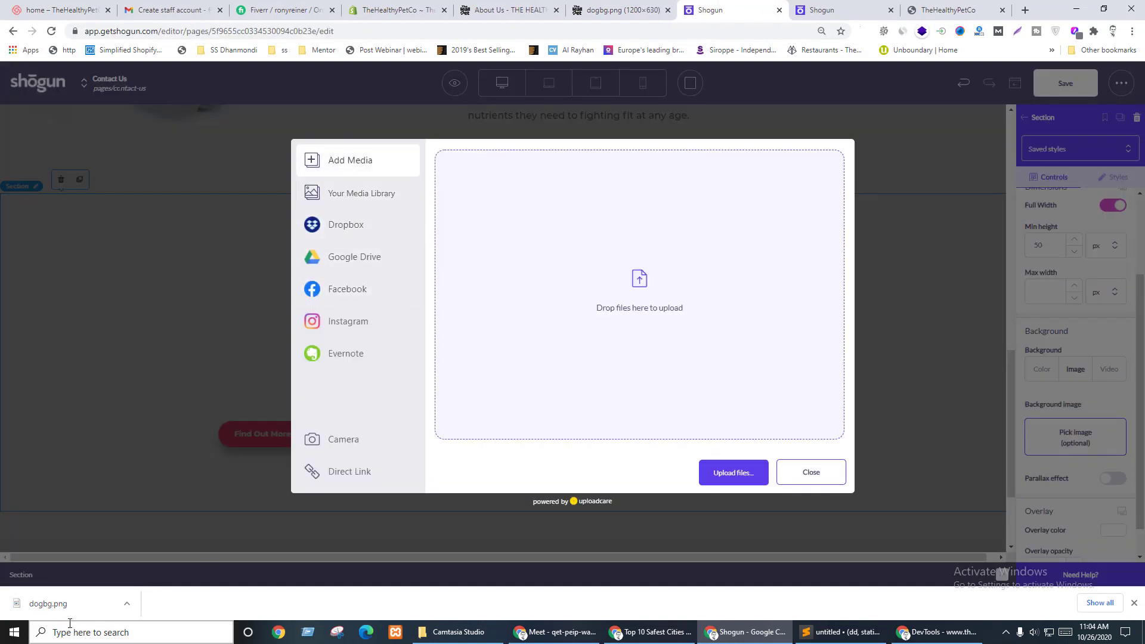
{"action": "left_click_drag", "start_coordinate": [46, 602], "coordinate": [587, 381]}
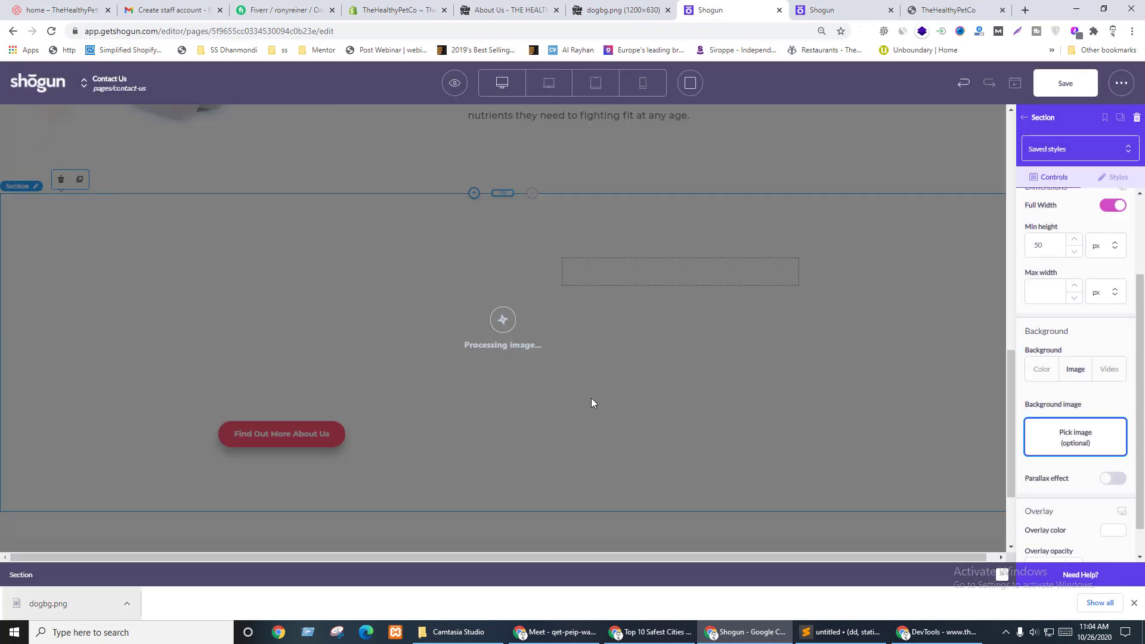
{"action": "key", "text": "ctrl+shift+Tab"}
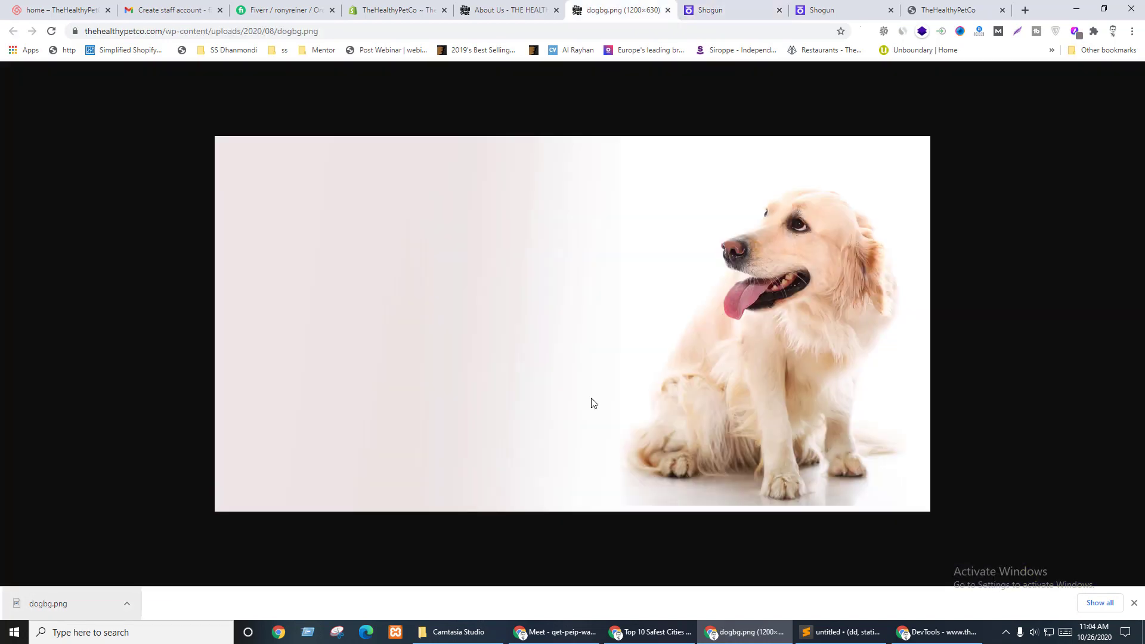
{"action": "key", "text": "ctrl+w"}
- Inspect the "What We Do" label on the About Us page and copy its text color code, fa546d
{"action": "key", "text": "ctrl+shift+Tab"}
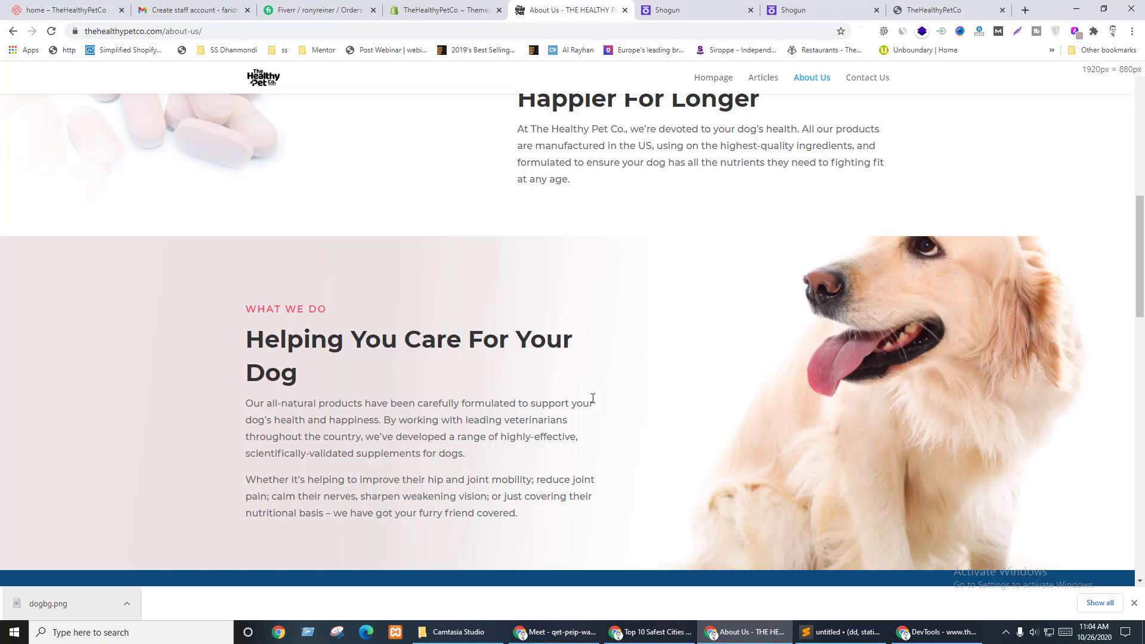
{"action": "key", "text": "ctrl+Tab"}
{"action": "key", "text": "ctrl+shift+Tab"}
{"action": "scroll", "coordinate": [427, 363], "scroll_direction": "up", "scroll_amount": 4}
{"action": "scroll", "coordinate": [460, 388], "scroll_direction": "down", "scroll_amount": 3}
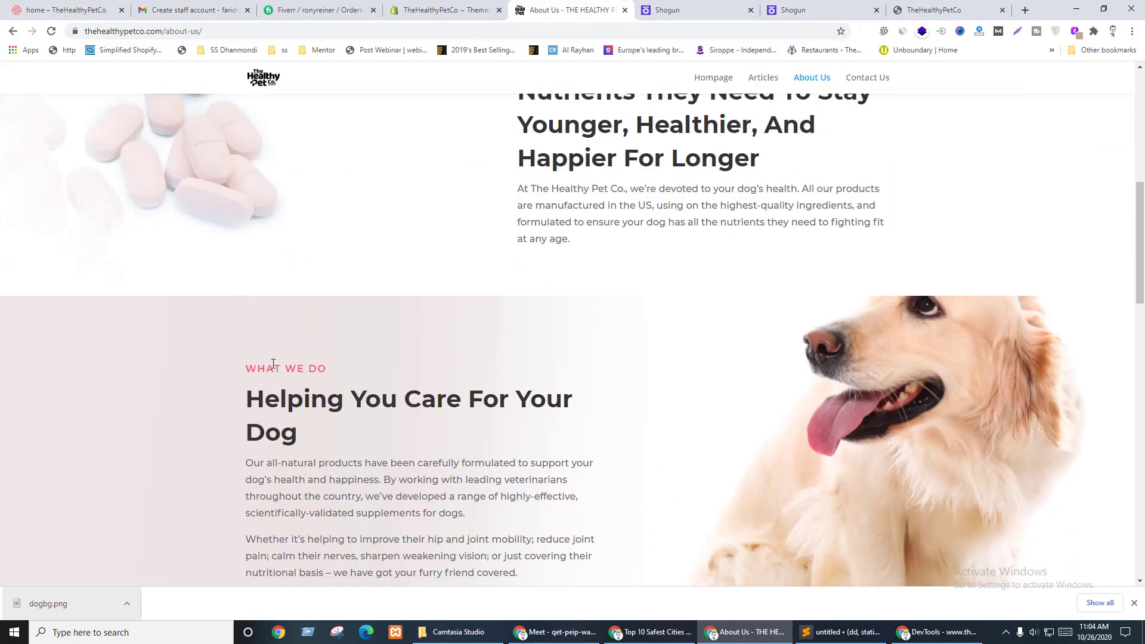
{"action": "right_click", "coordinate": [273, 363]}
{"action": "left_click", "coordinate": [316, 571]}
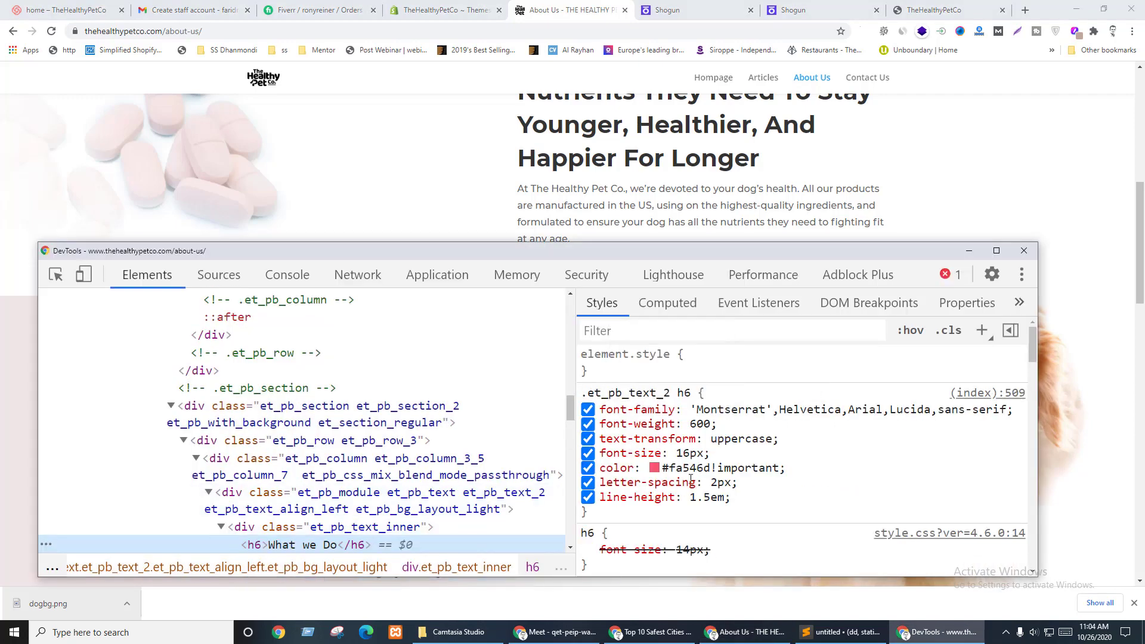
{"action": "left_click", "coordinate": [672, 467]}
{"action": "double_click", "coordinate": [660, 465]}
{"action": "key", "text": "ctrl+c"}
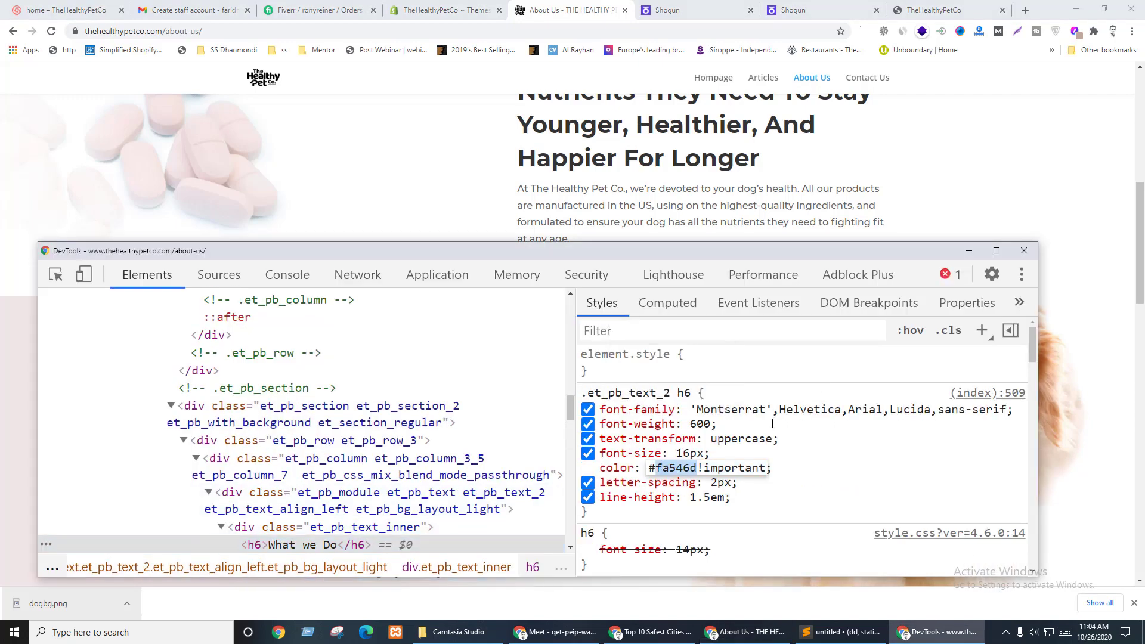
- Set the text color of the "Veterinarian Approved" heading to FA546D and compare it with the About Us page
{"action": "left_click", "coordinate": [667, 10]}
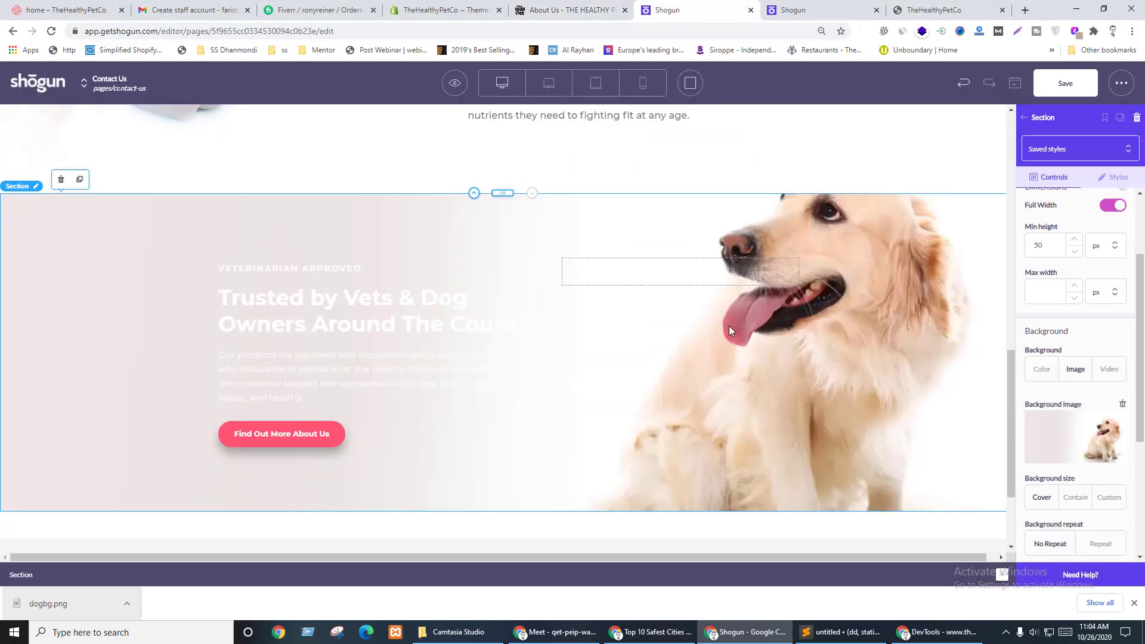
{"action": "left_click", "coordinate": [308, 269]}
{"action": "left_click", "coordinate": [1112, 405]}
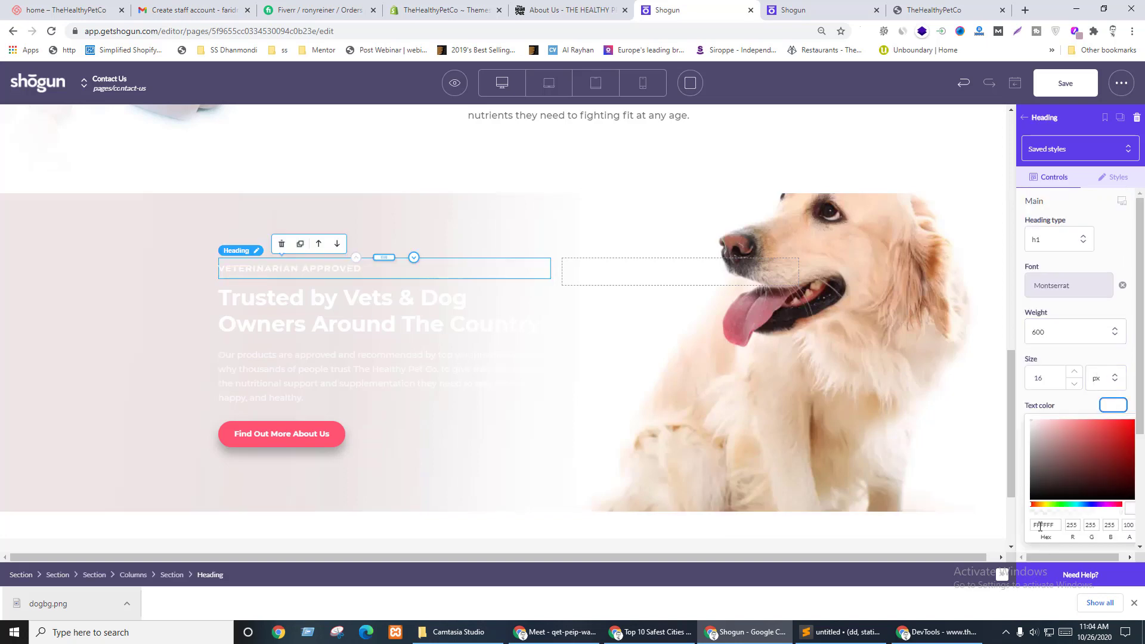
{"action": "key", "text": "ctrl+v"}
{"action": "key", "text": "ctrl+shift+Tab"}
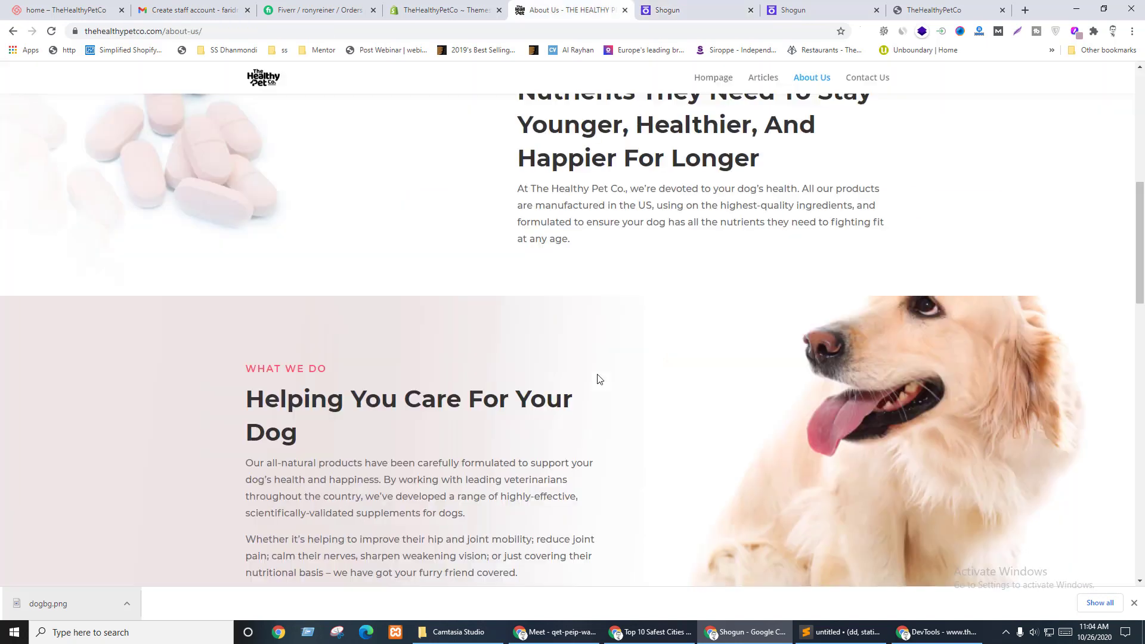
{"action": "key", "text": "ctrl+Tab"}
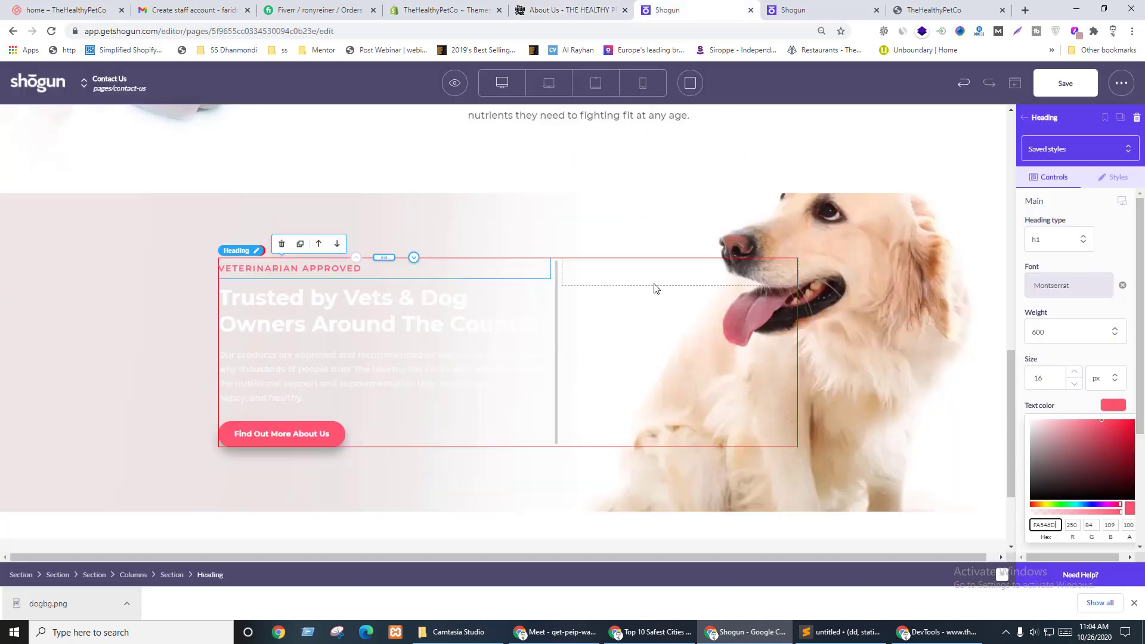
- Copy the text color code 333333 from the "Giving Your Best Friend" heading for the section below
{"action": "scroll", "coordinate": [626, 253], "scroll_direction": "up", "scroll_amount": 4}
{"action": "left_click", "coordinate": [624, 248]}
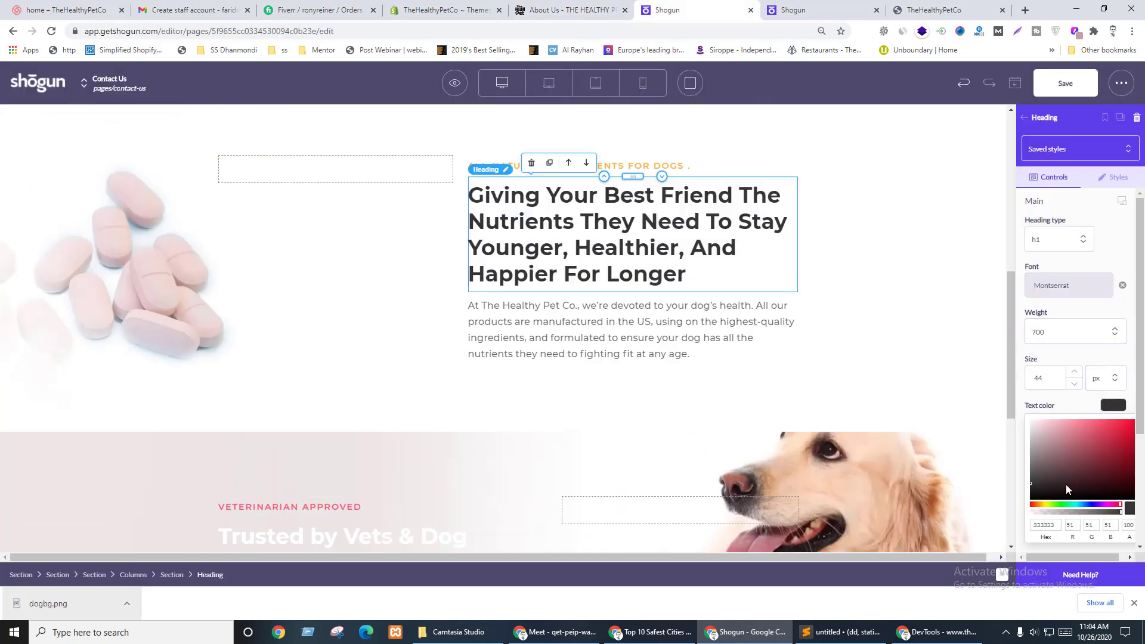
{"action": "scroll", "coordinate": [444, 357], "scroll_direction": "down", "scroll_amount": 4}
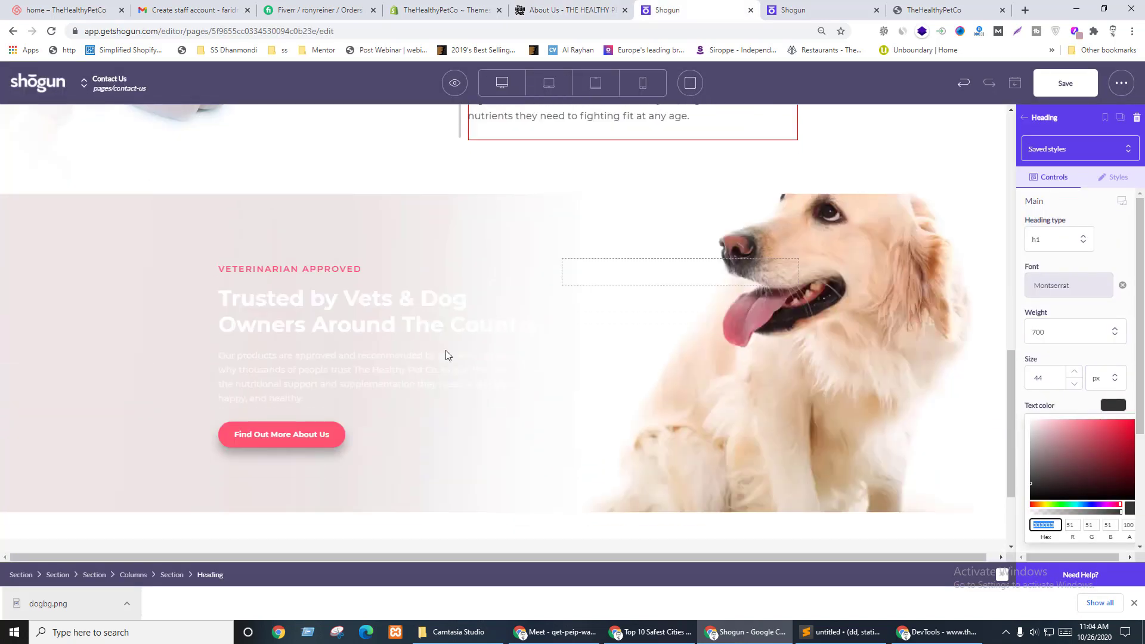
- Set the text color of the "Trusted by Vets & Dog Owners" heading and the paragraph below it to 333333, checking against About Us
{"action": "left_click", "coordinate": [345, 322]}
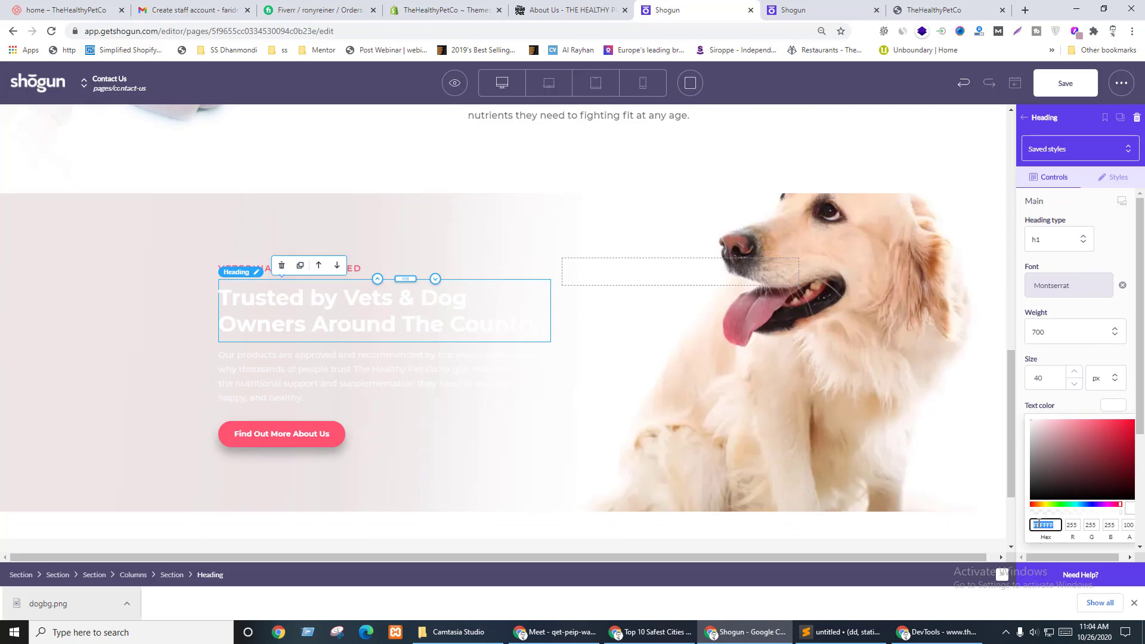
{"action": "left_click", "coordinate": [345, 370]}
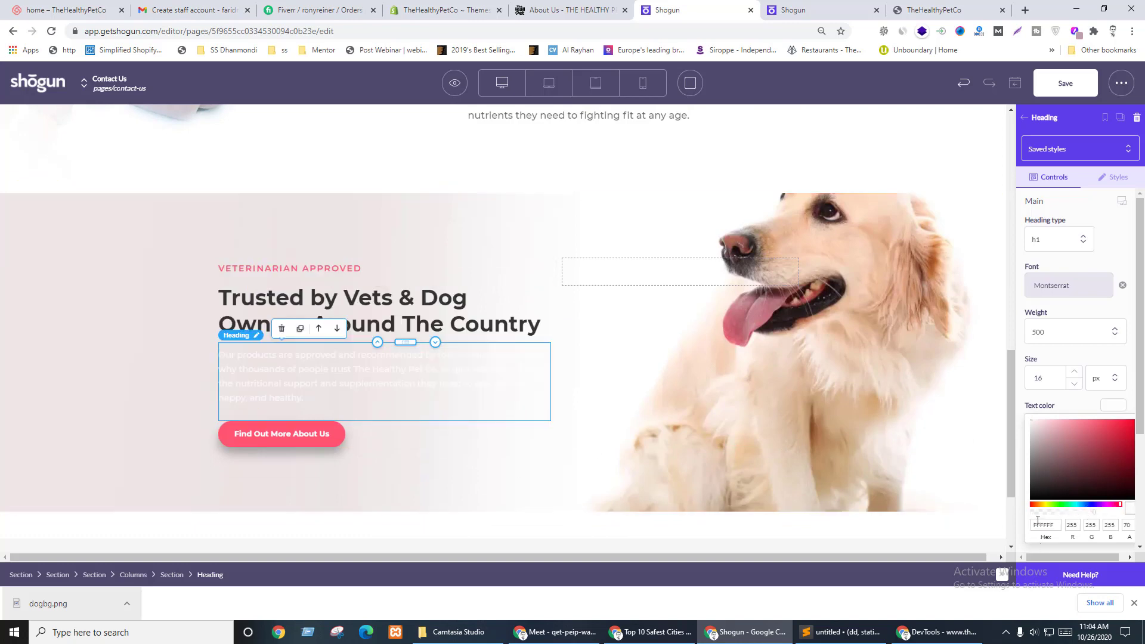
{"action": "key", "text": "ctrl+shift+Tab"}
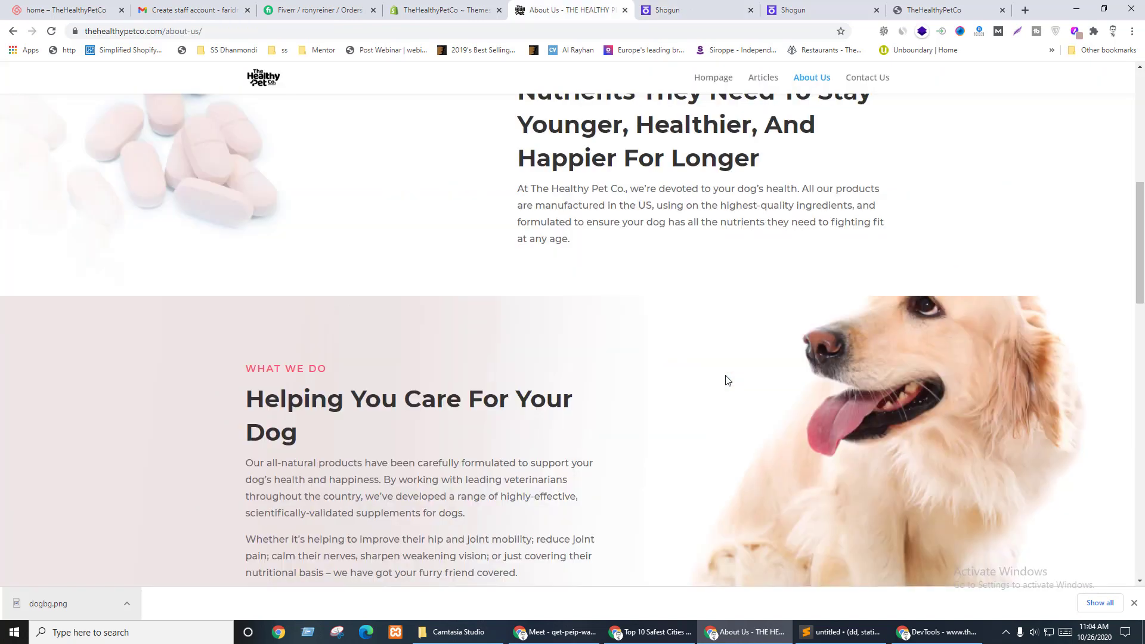
{"action": "key", "text": "ctrl+Tab"}
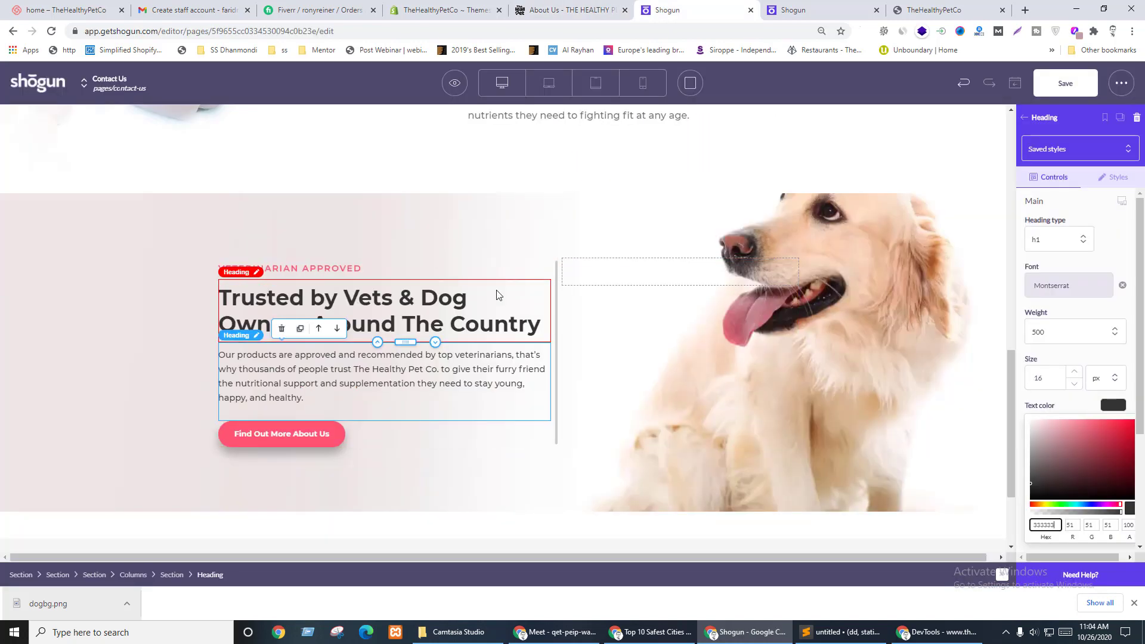
- Replace the dog section's main heading with "Helping You Care For Your Dog" copied from the About Us page
{"action": "key", "text": "ctrl+shift+Tab"}
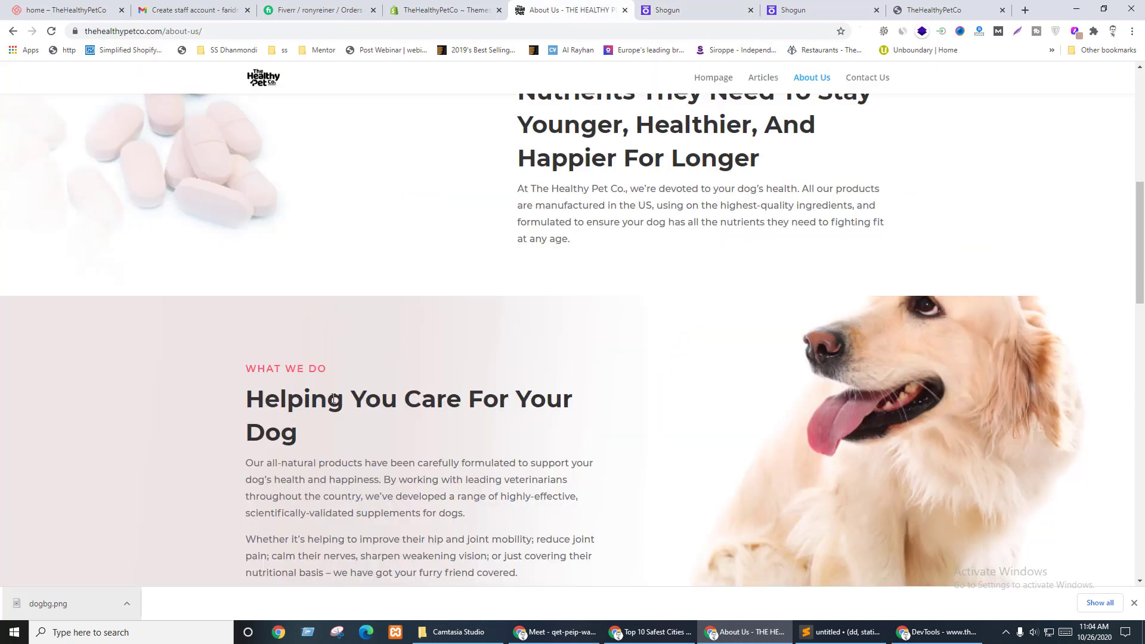
{"action": "triple_click", "coordinate": [333, 399]}
{"action": "key", "text": "ctrl+c"}
{"action": "key", "text": "ctrl+Tab"}
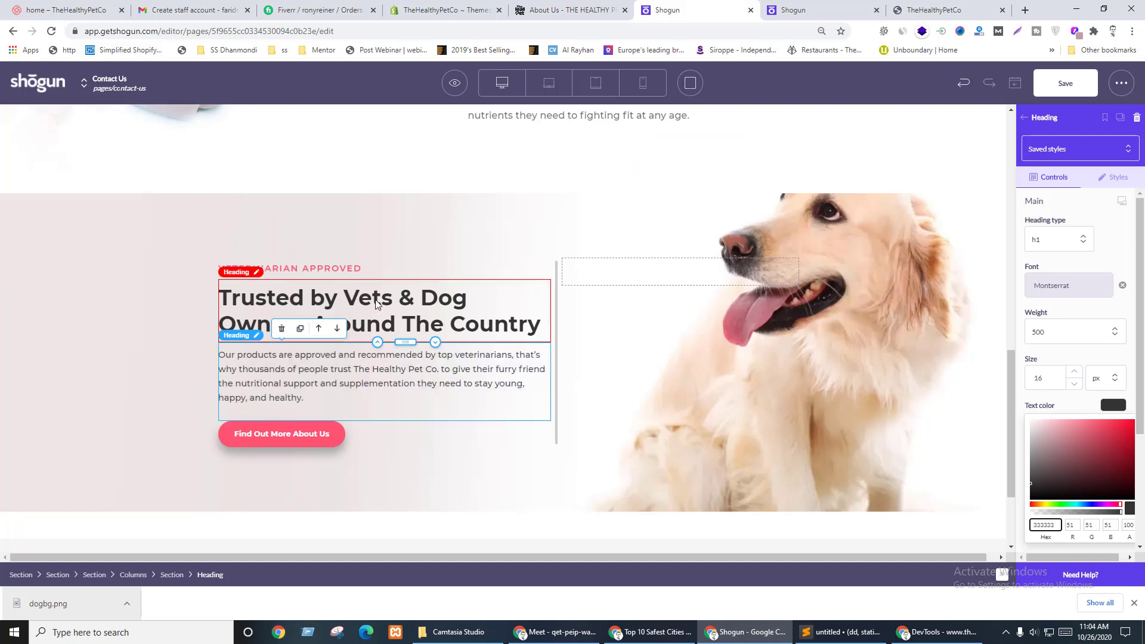
{"action": "triple_click", "coordinate": [376, 300]}
{"action": "key", "text": "ctrl+v"}
- Replace the dog section's "Veterinarian Approved" label with the "What We Do" label copied from the About Us page
{"action": "key", "text": "ctrl+shift+Tab"}
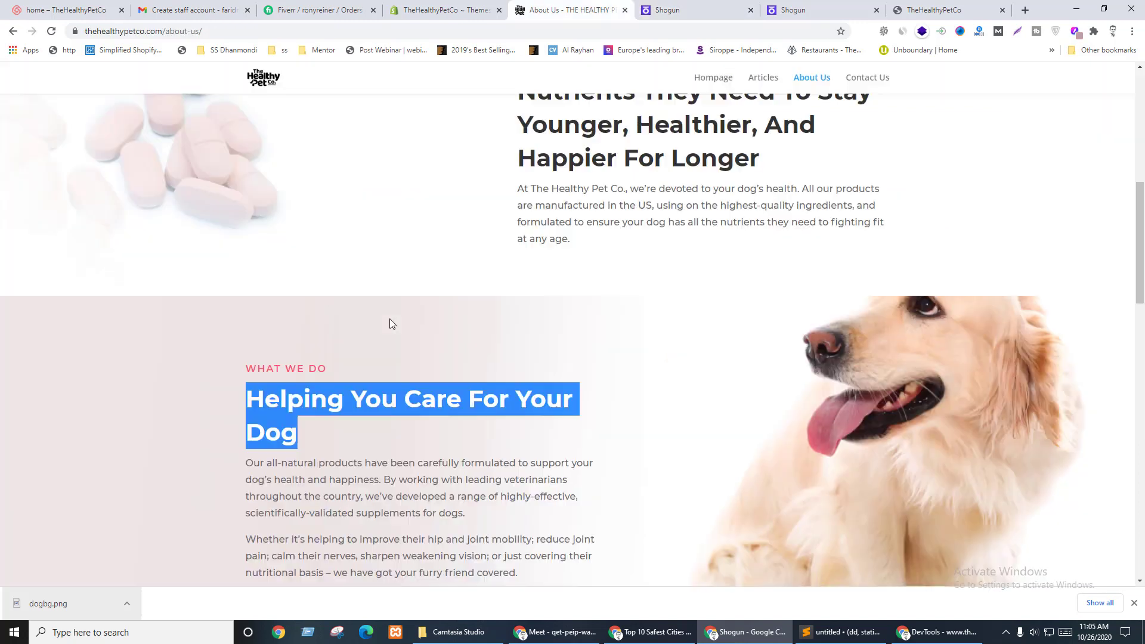
{"action": "triple_click", "coordinate": [300, 370]}
{"action": "key", "text": "ctrl+c"}
{"action": "key", "text": "ctrl+Tab"}
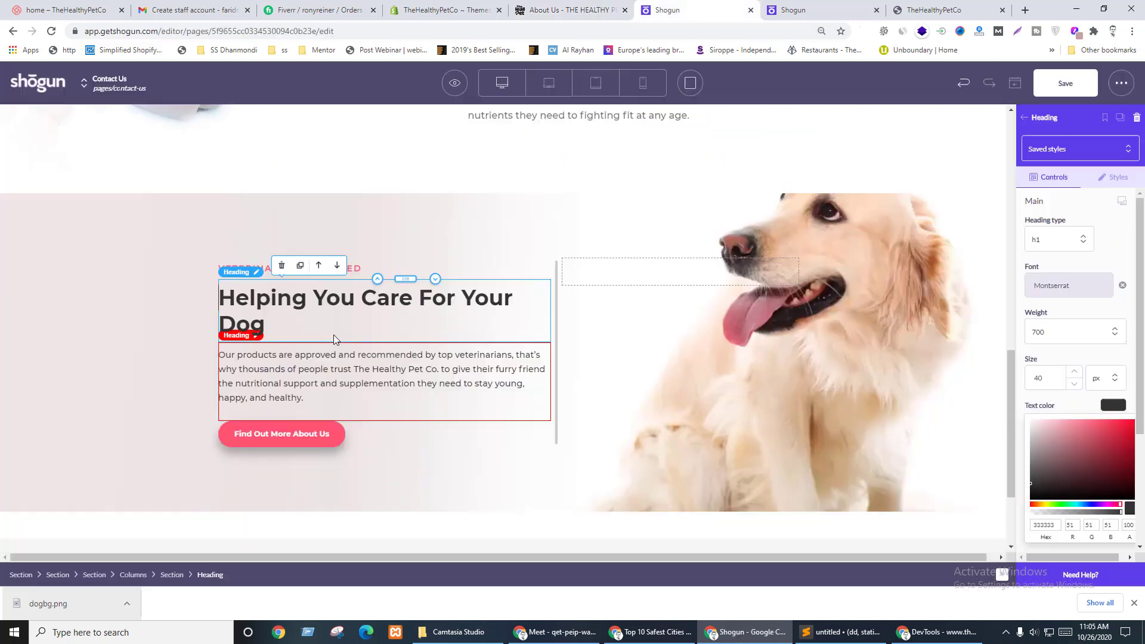
{"action": "triple_click", "coordinate": [355, 267]}
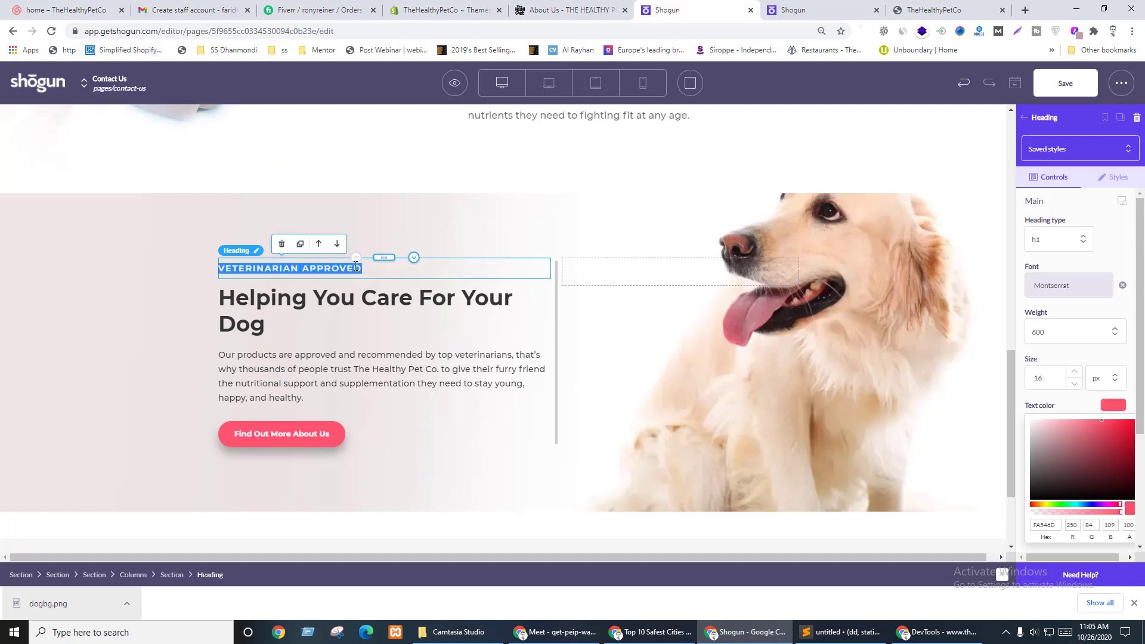
{"action": "key", "text": "ctrl+v"}
- Replace the dog section's paragraph with the two "Our all-natural products" and "Whether it's helping" paragraphs copied from About Us
{"action": "key", "text": "ctrl+shift+Tab"}
{"action": "triple_click", "coordinate": [385, 486]}
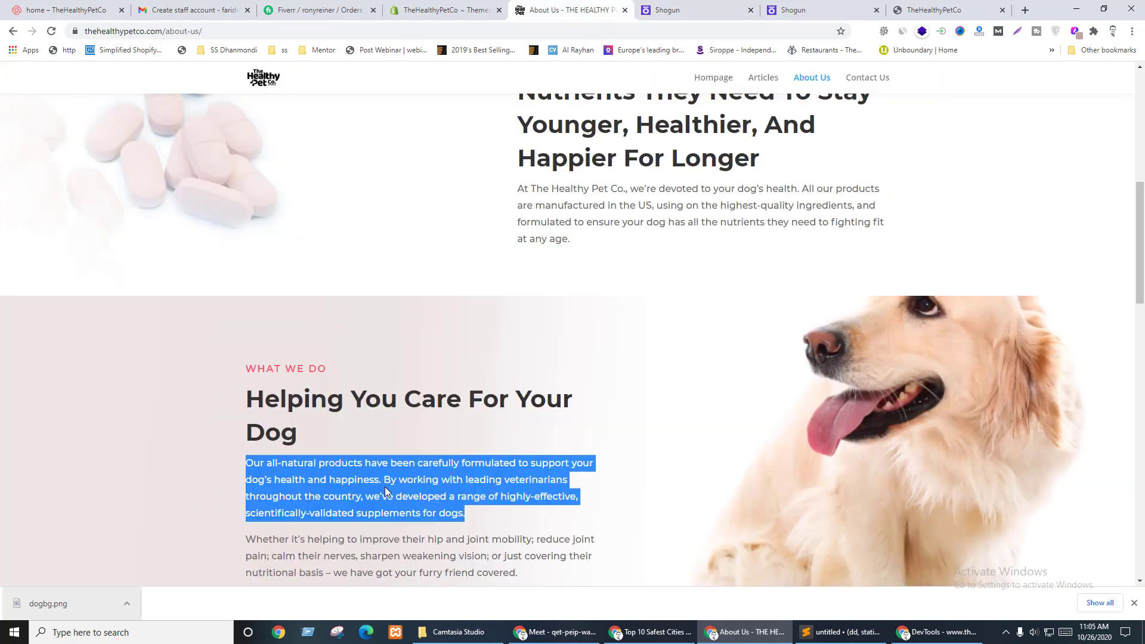
{"action": "scroll", "coordinate": [404, 401], "scroll_direction": "down", "scroll_amount": 3}
{"action": "left_click", "coordinate": [285, 345]}
{"action": "left_click_drag", "start_coordinate": [249, 286], "coordinate": [574, 424]}
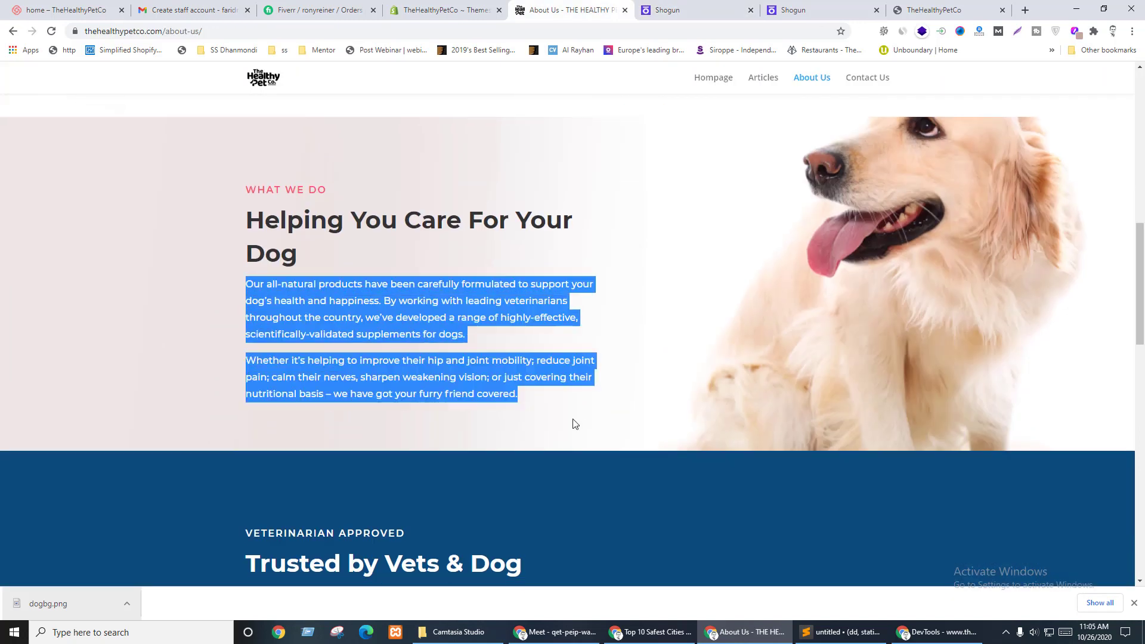
{"action": "key", "text": "ctrl+c"}
{"action": "key", "text": "ctrl+Tab"}
{"action": "triple_click", "coordinate": [381, 375]}
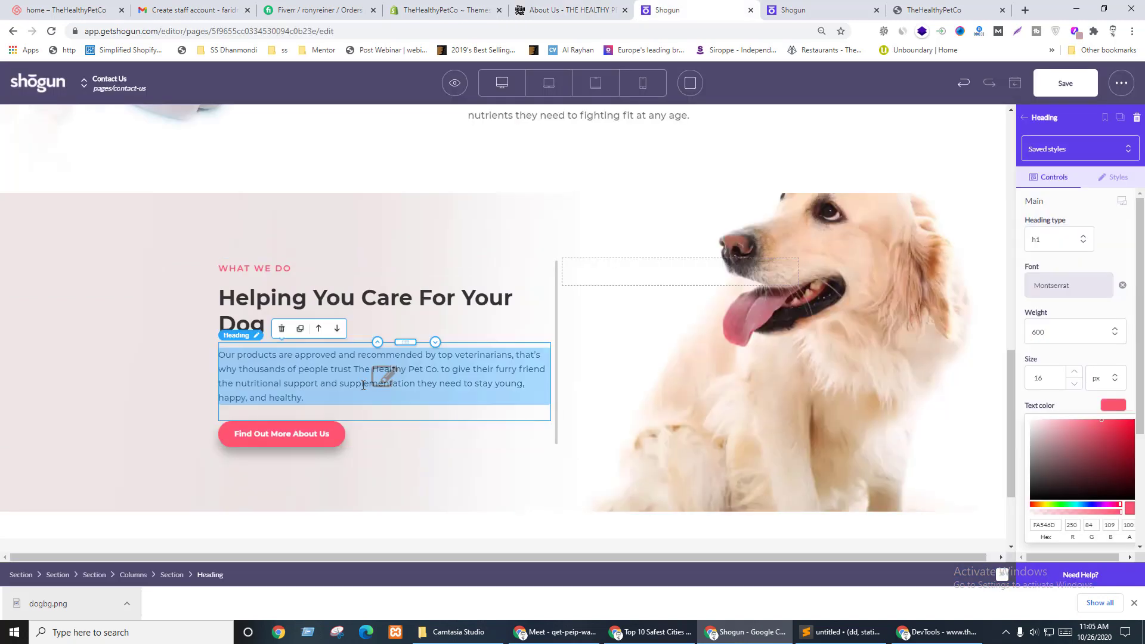
{"action": "key", "text": "ctrl+v"}
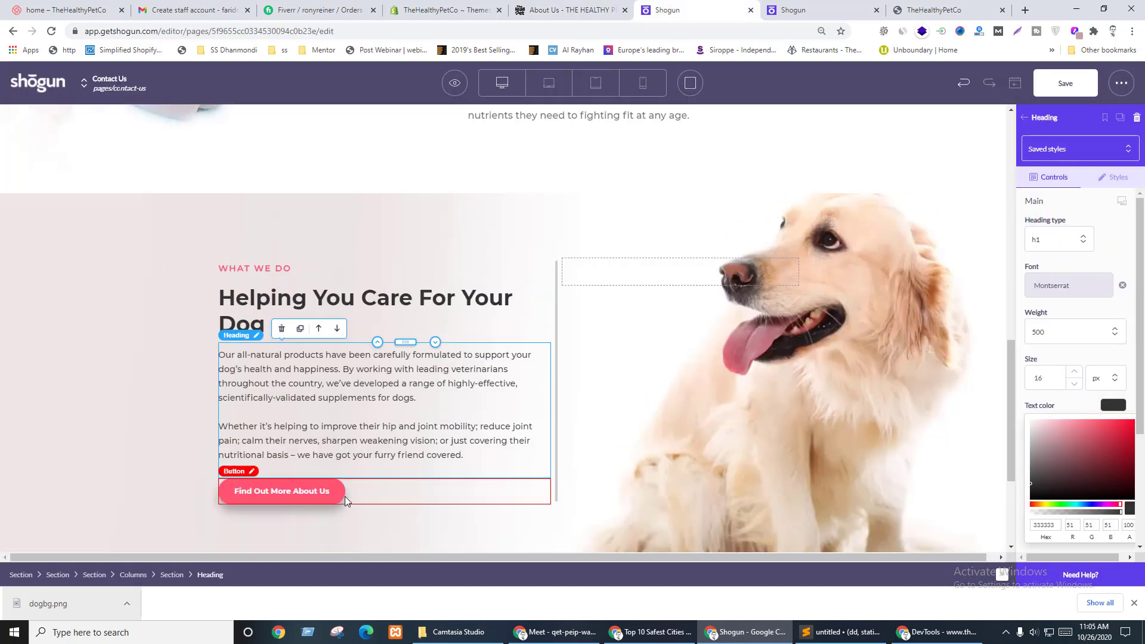
- Delete the "Find Out More About Us" button from the dog section and save the Contact Us page
{"action": "left_click", "coordinate": [281, 491]}
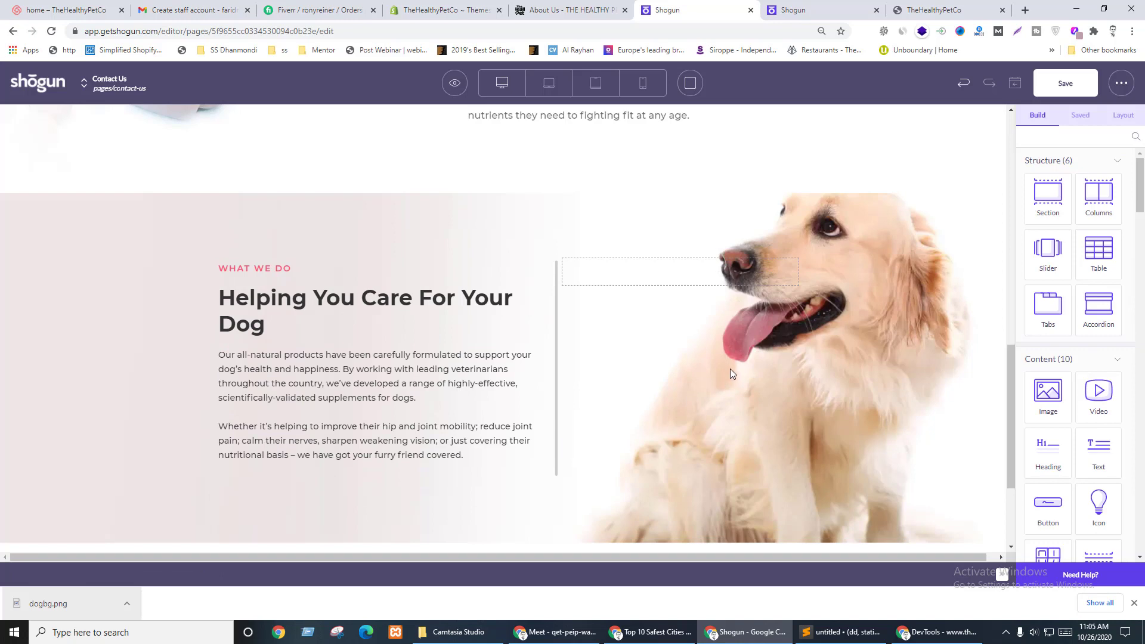
{"action": "key", "text": "ctrl+shift+Tab"}
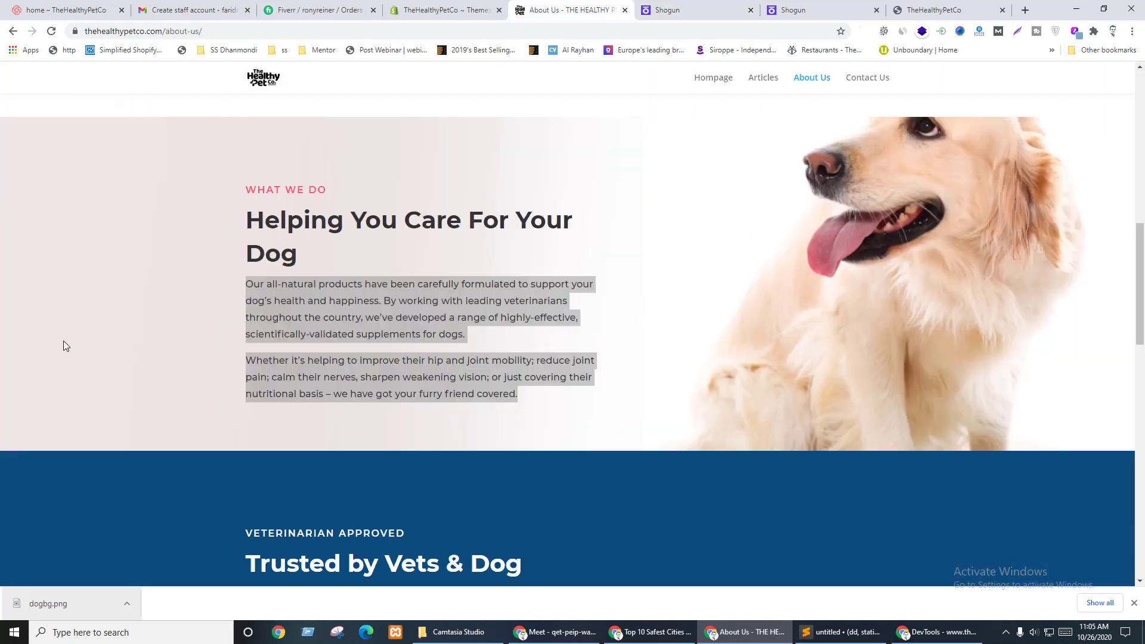
{"action": "key", "text": "ctrl+Tab"}
{"action": "left_click", "coordinate": [1065, 82]}
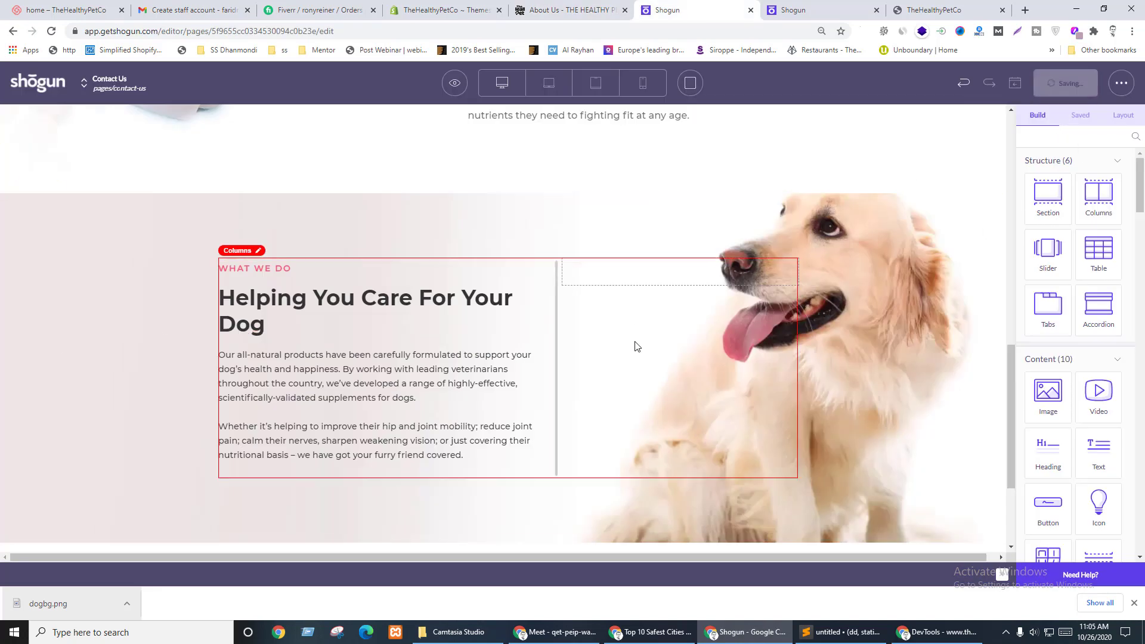
{"action": "scroll", "coordinate": [638, 346], "scroll_direction": "up", "scroll_amount": 4}
{"action": "scroll", "coordinate": [684, 346], "scroll_direction": "down", "scroll_amount": 3}
- Insert the saved left-banner section below the dog section and compare it with the Veterinarian Approved section on About Us
{"action": "key", "text": "ctrl+shift+Tab"}
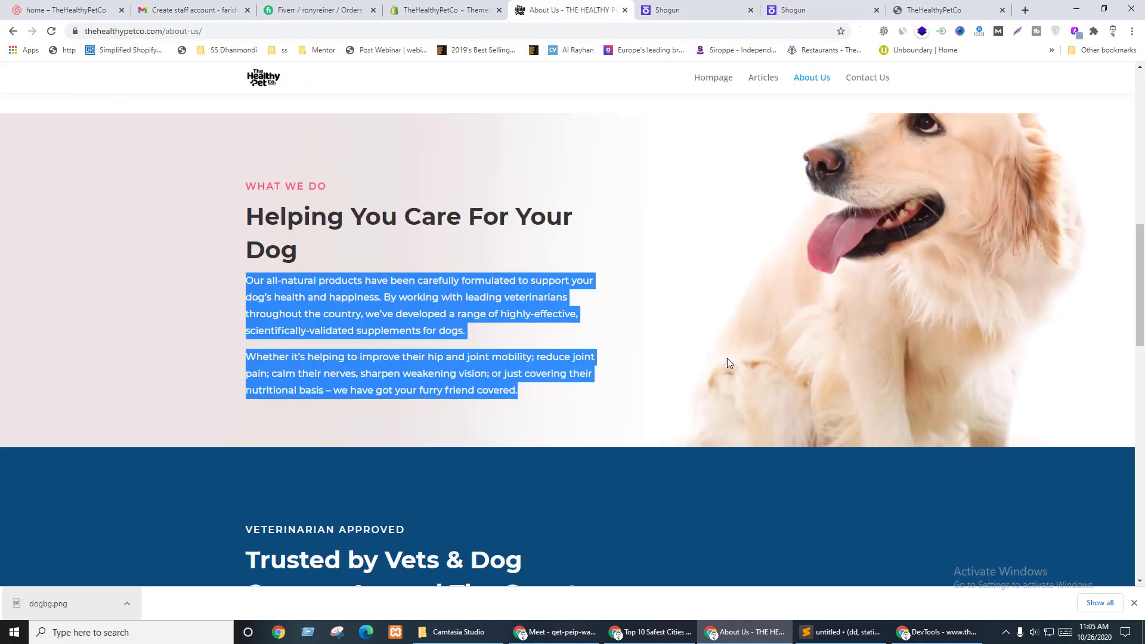
{"action": "scroll", "coordinate": [738, 362], "scroll_direction": "down", "scroll_amount": 5}
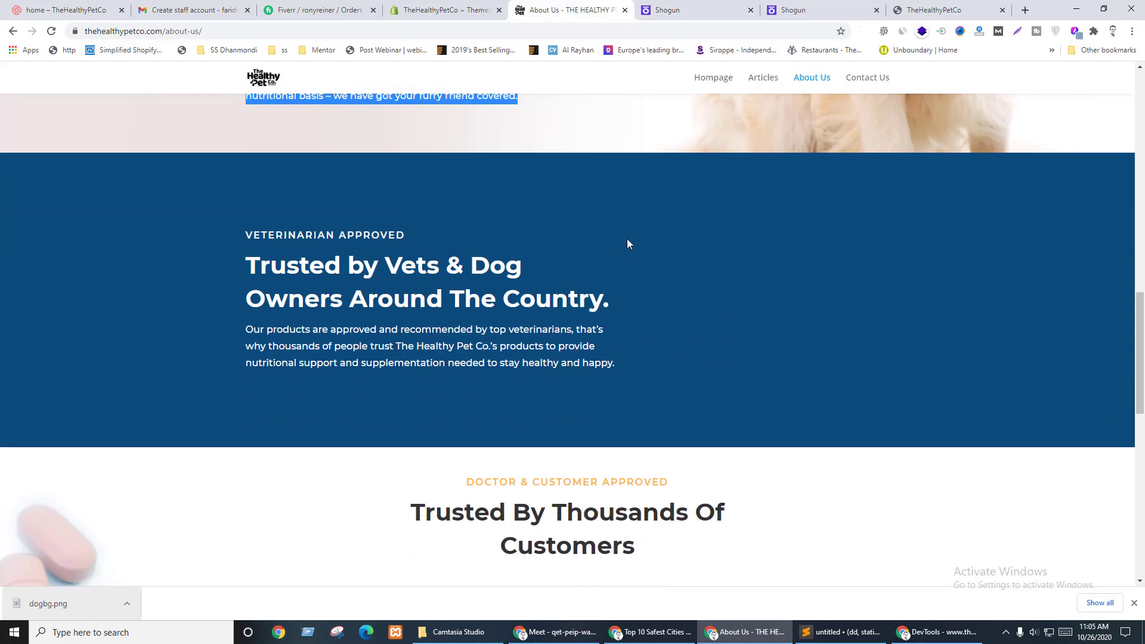
{"action": "key", "text": "ctrl+Tab"}
{"action": "left_click", "coordinate": [1073, 115]}
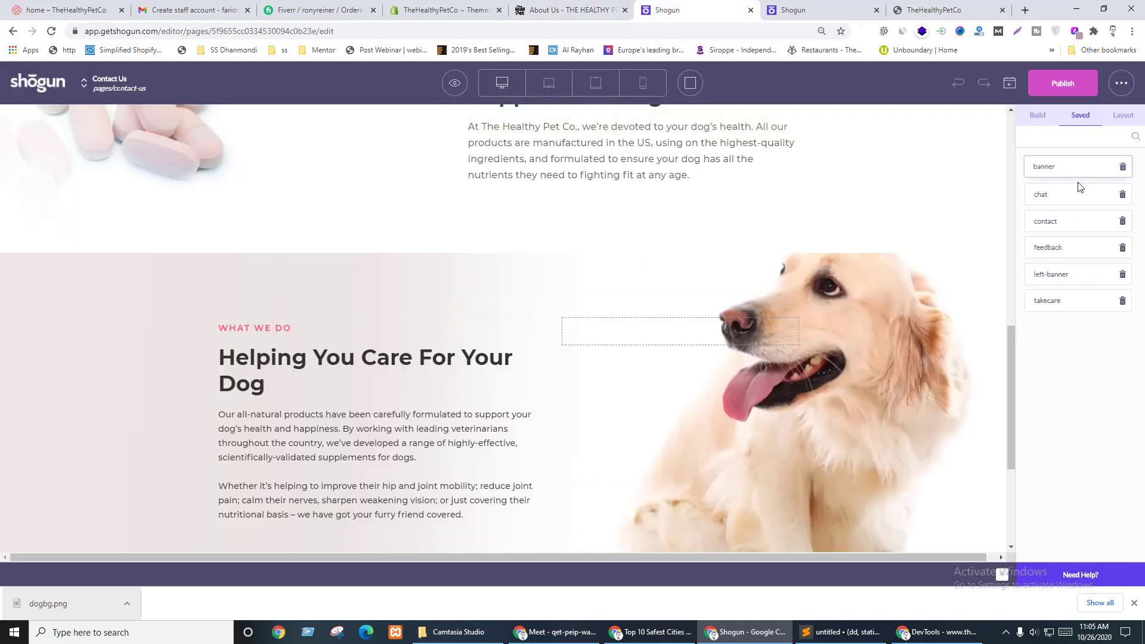
{"action": "scroll", "coordinate": [789, 316], "scroll_direction": "down", "scroll_amount": 4}
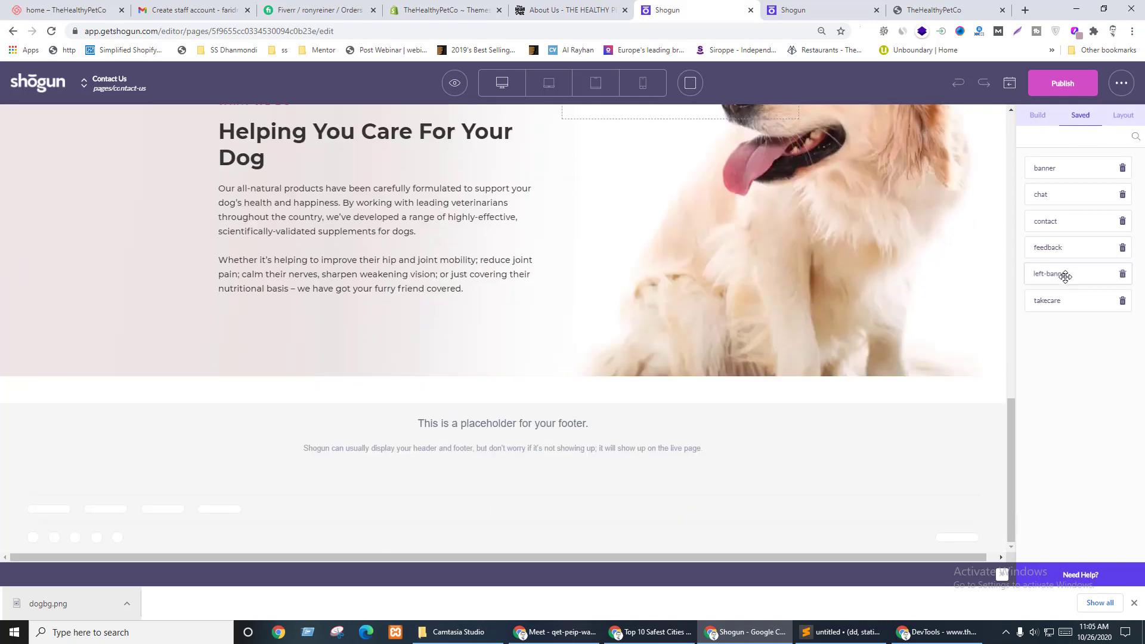
{"action": "left_click_drag", "start_coordinate": [1062, 273], "coordinate": [502, 535]}
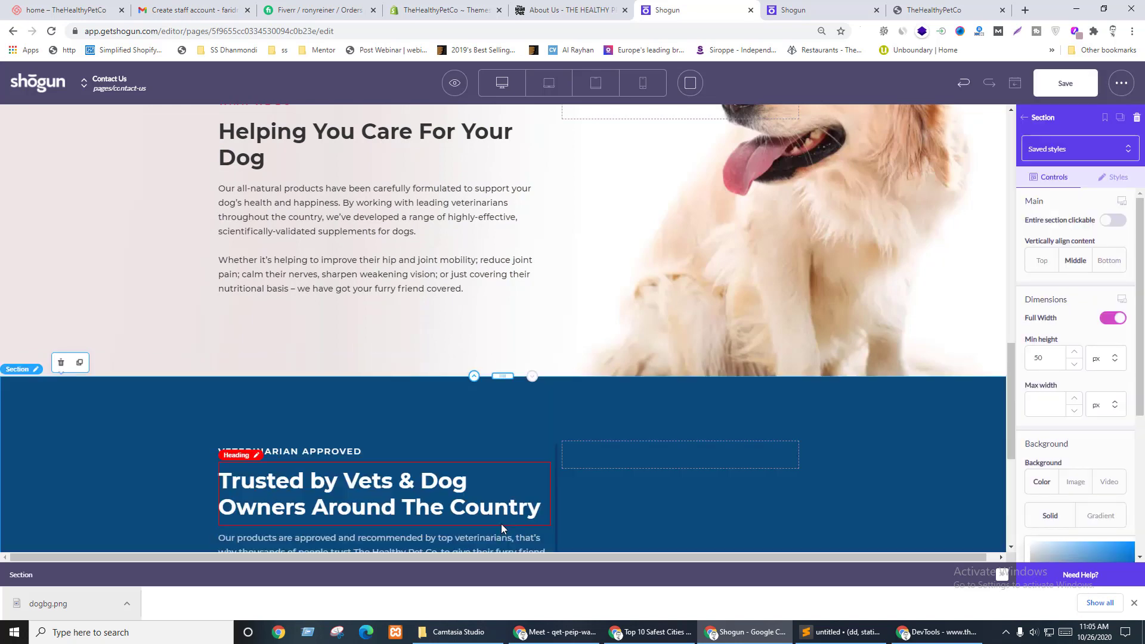
{"action": "scroll", "coordinate": [696, 433], "scroll_direction": "down", "scroll_amount": 4}
{"action": "key", "text": "ctrl+shift+Tab"}
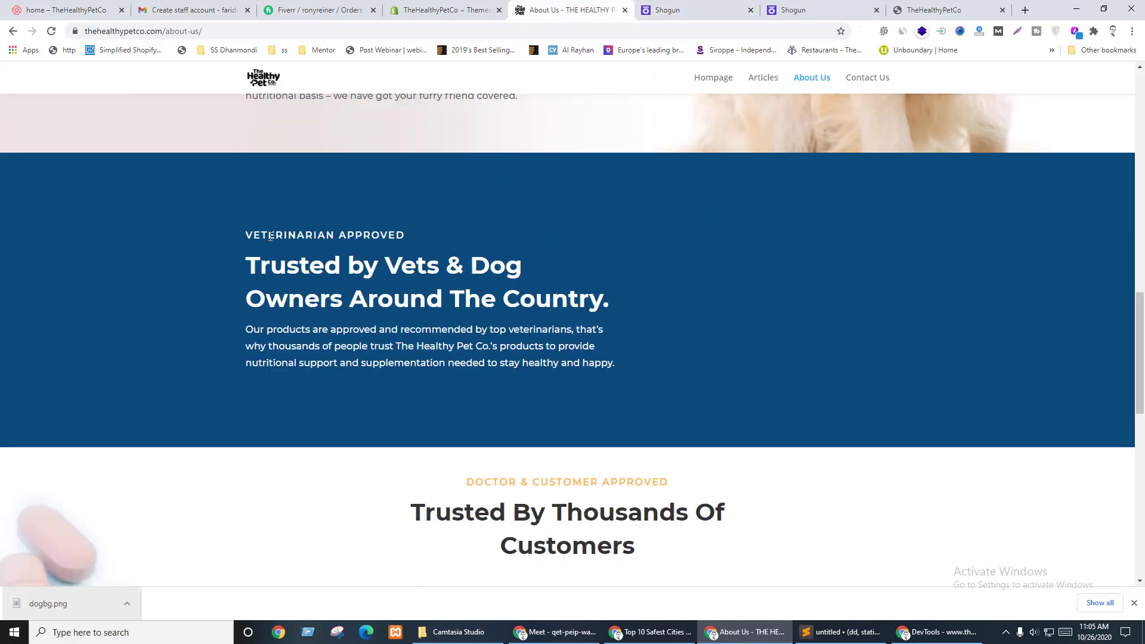
{"action": "triple_click", "coordinate": [271, 236]}
{"action": "key", "text": "ctrl+Tab"}
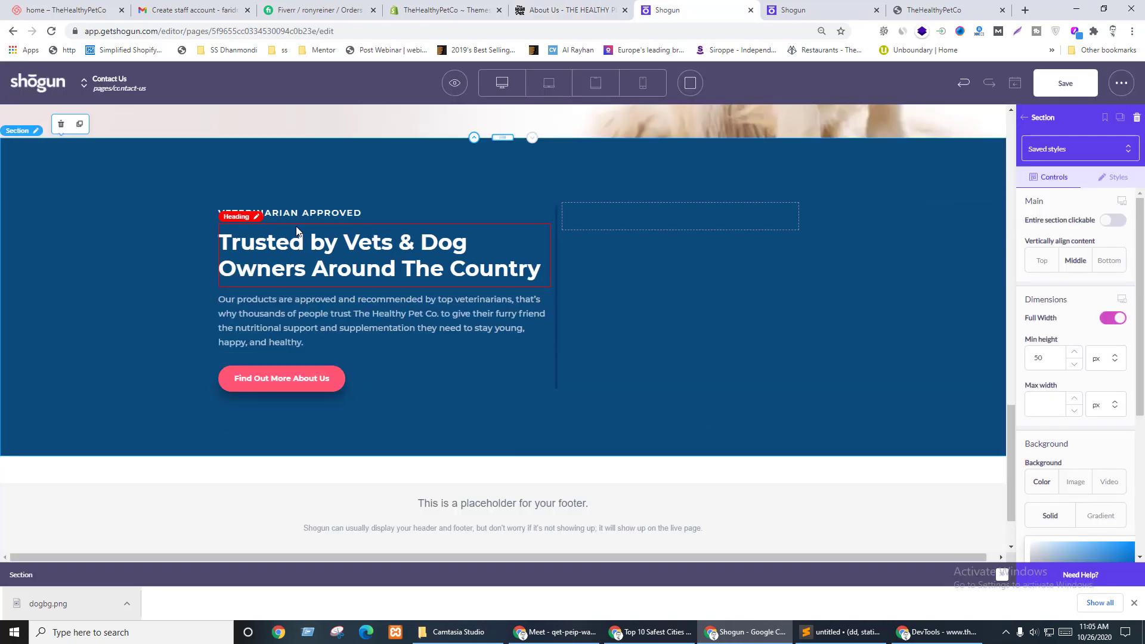
{"action": "key", "text": "ctrl+shift+Tab"}
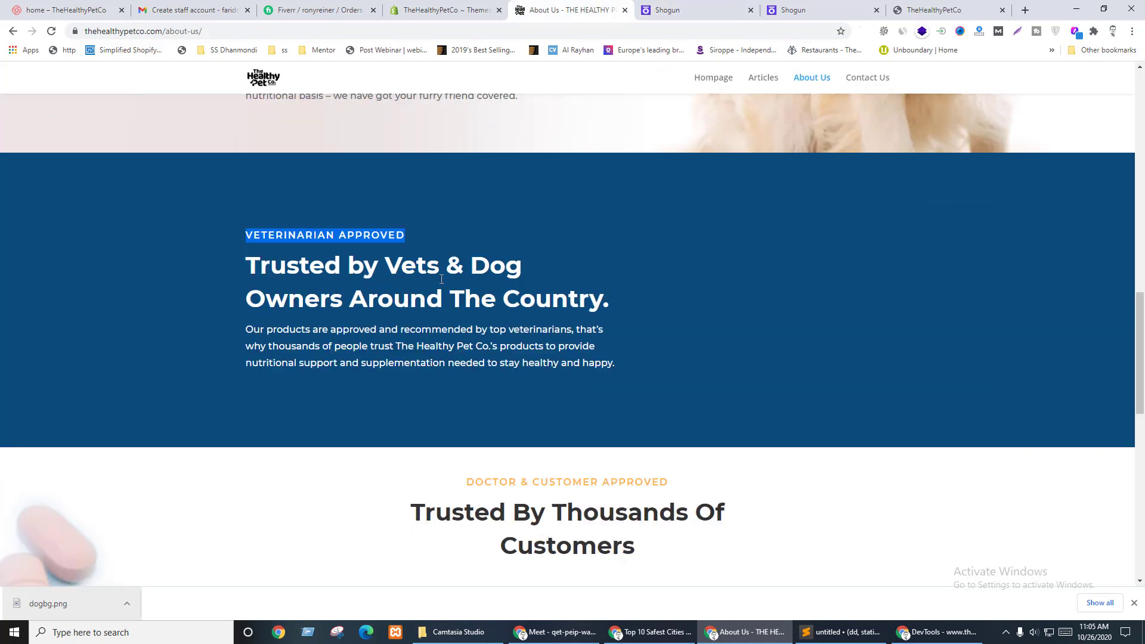
- Check which section follows on the About Us page and insert the saved feedback section below the blue section
{"action": "scroll", "coordinate": [688, 398], "scroll_direction": "down", "scroll_amount": 5}
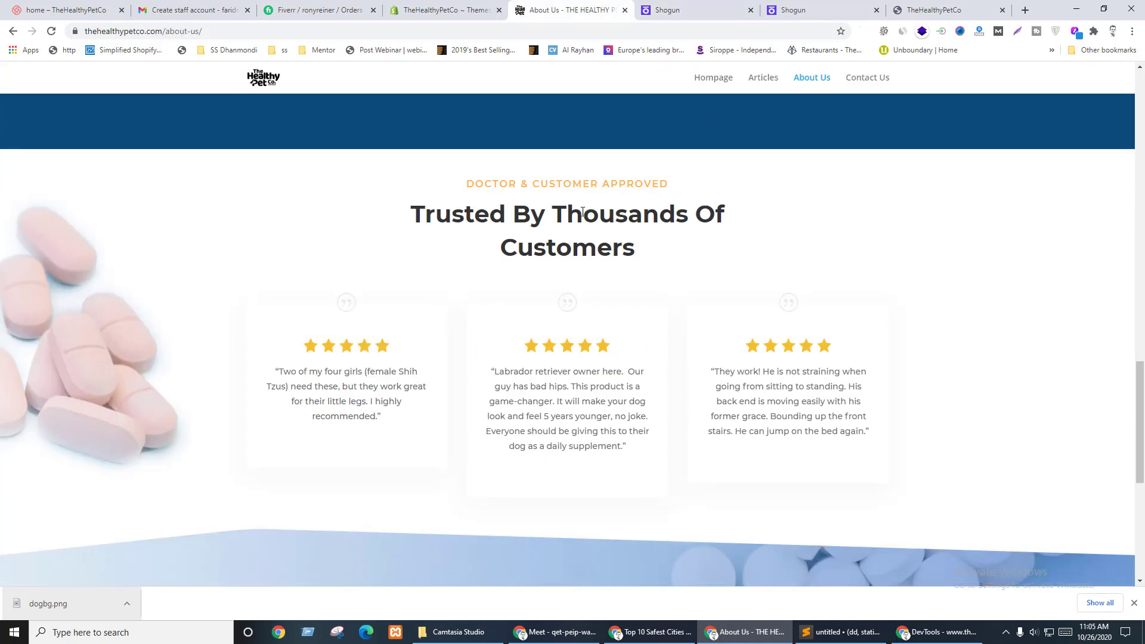
{"action": "key", "text": "ctrl+Tab"}
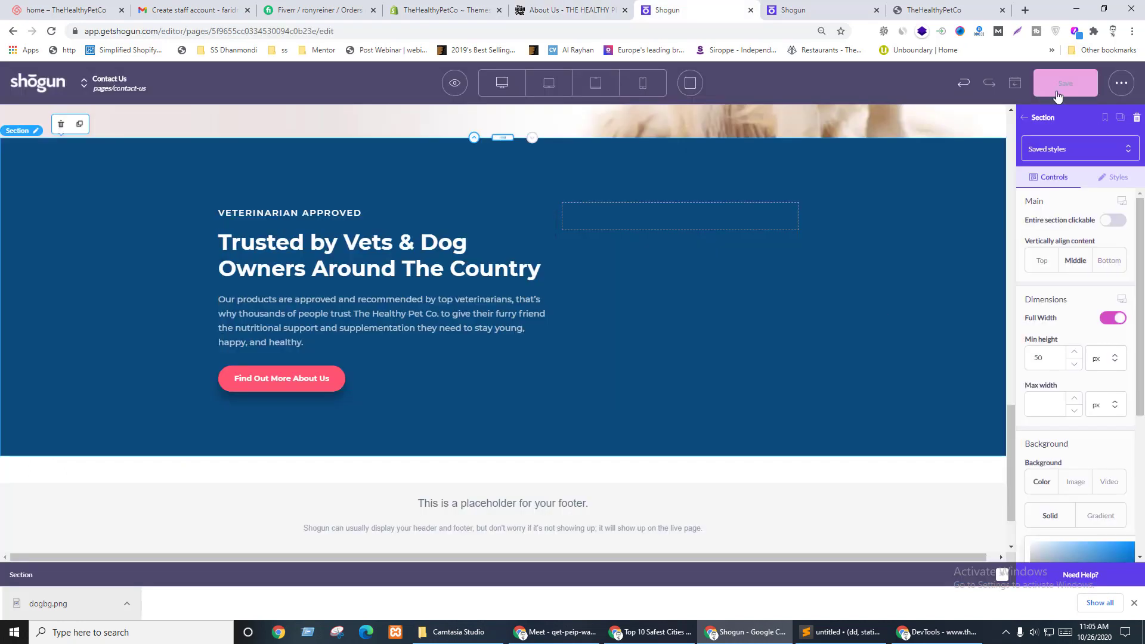
{"action": "left_click", "coordinate": [1036, 119]}
{"action": "left_click", "coordinate": [1091, 121]}
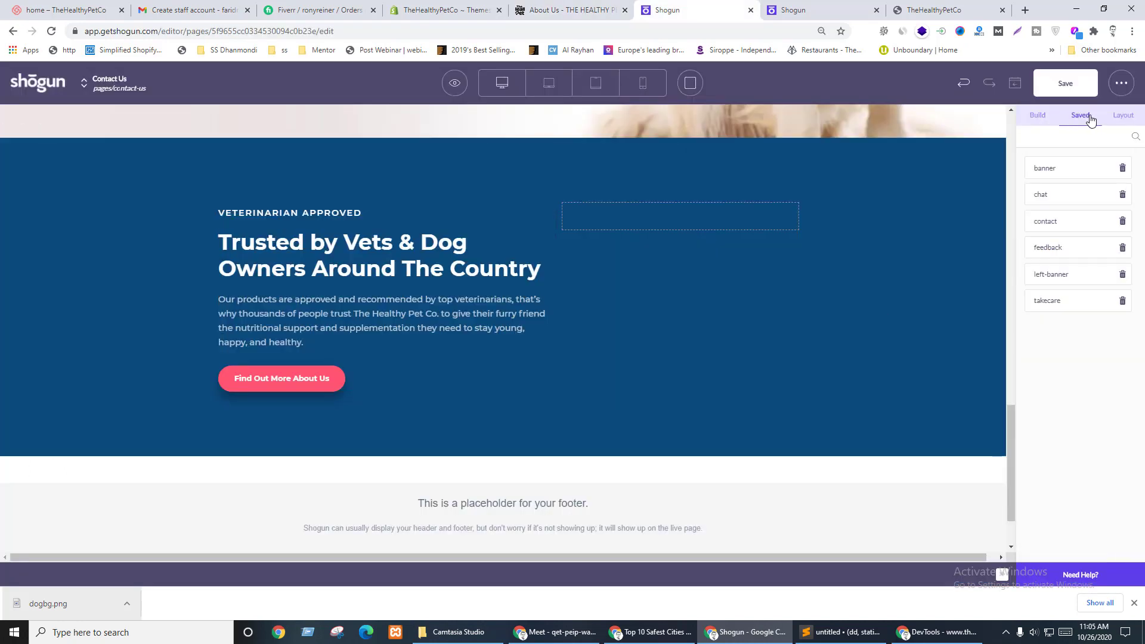
{"action": "left_click_drag", "start_coordinate": [1063, 248], "coordinate": [459, 409]}
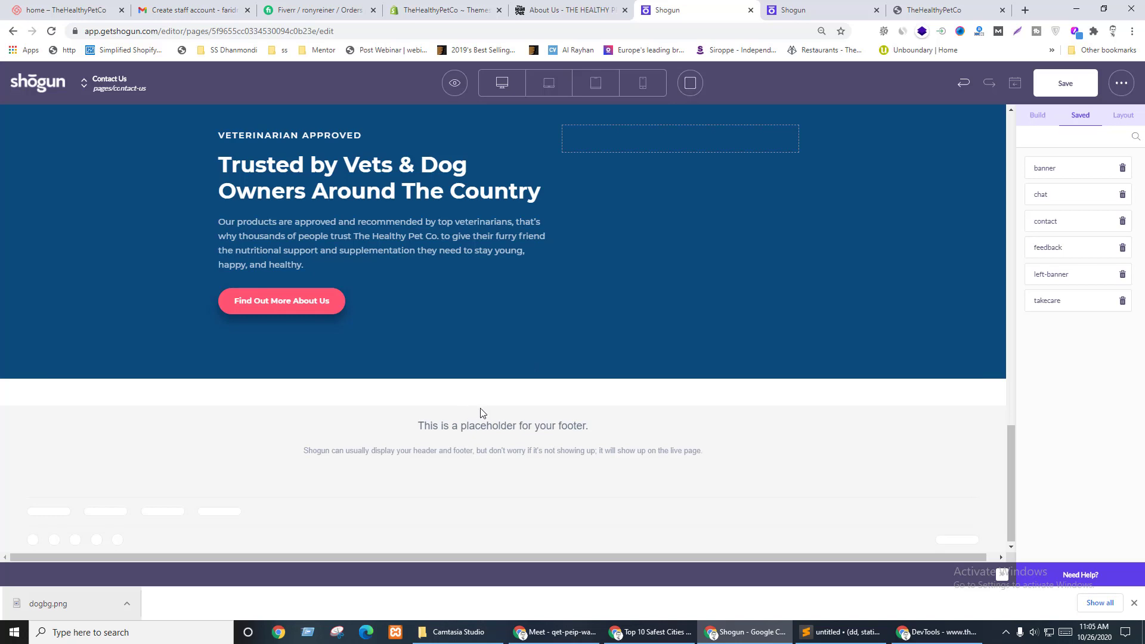
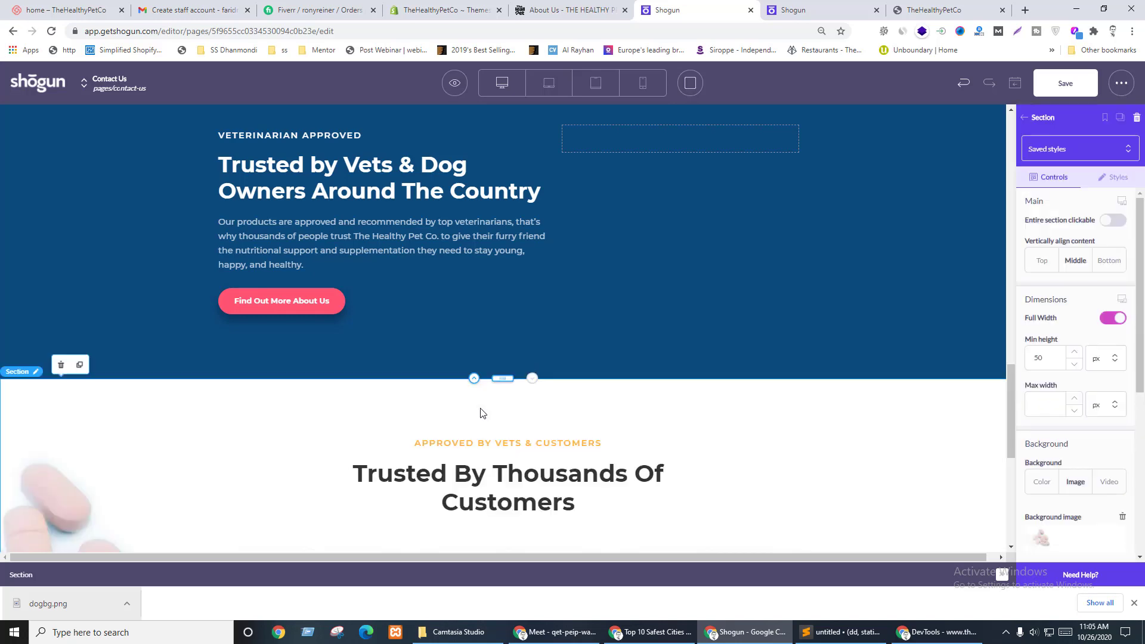
- Compare the feedback section with About Us and replace its orange label with "Doctor & Customer Approved" copied from there
{"action": "scroll", "coordinate": [487, 413], "scroll_direction": "down", "scroll_amount": 5}
{"action": "key", "text": "ctrl+shift+Tab"}
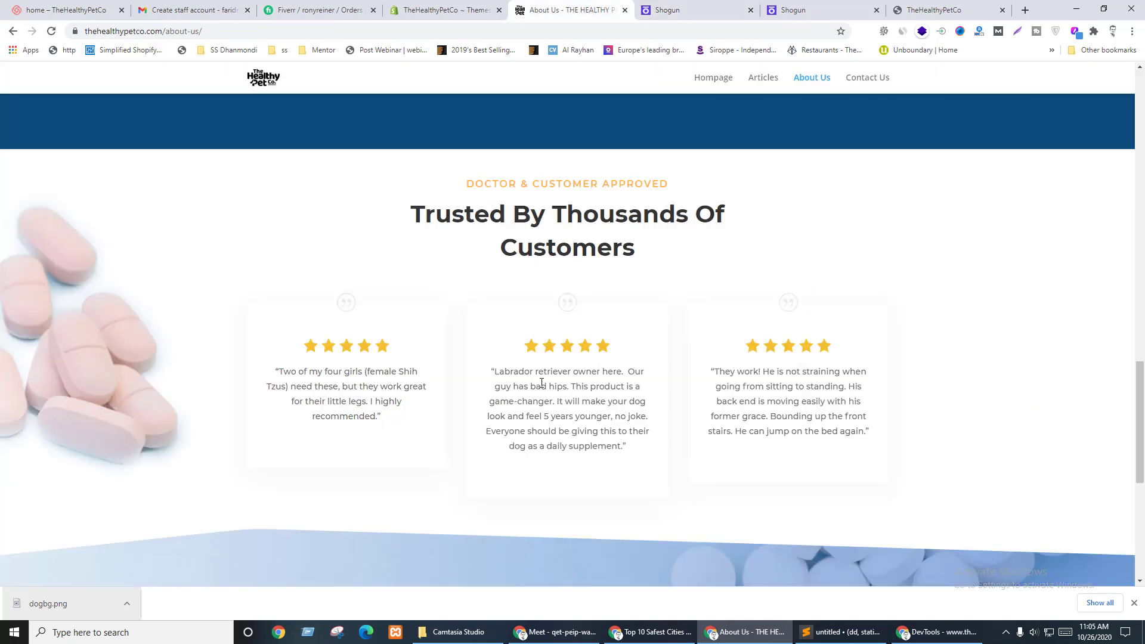
{"action": "key", "text": "ctrl+Tab"}
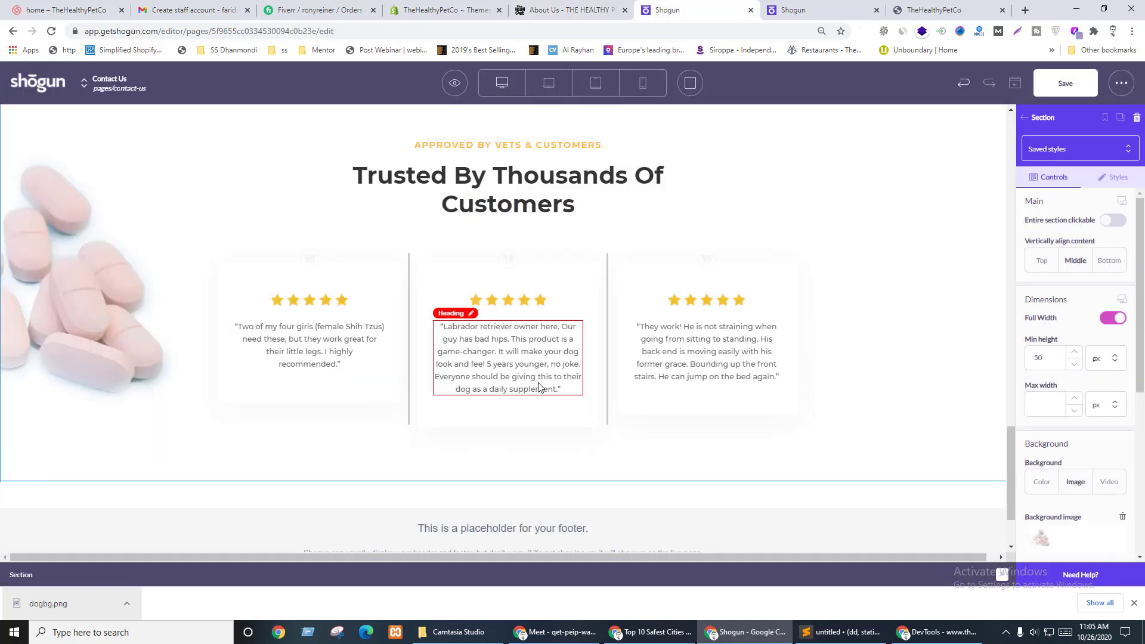
{"action": "key", "text": "ctrl+shift+Tab"}
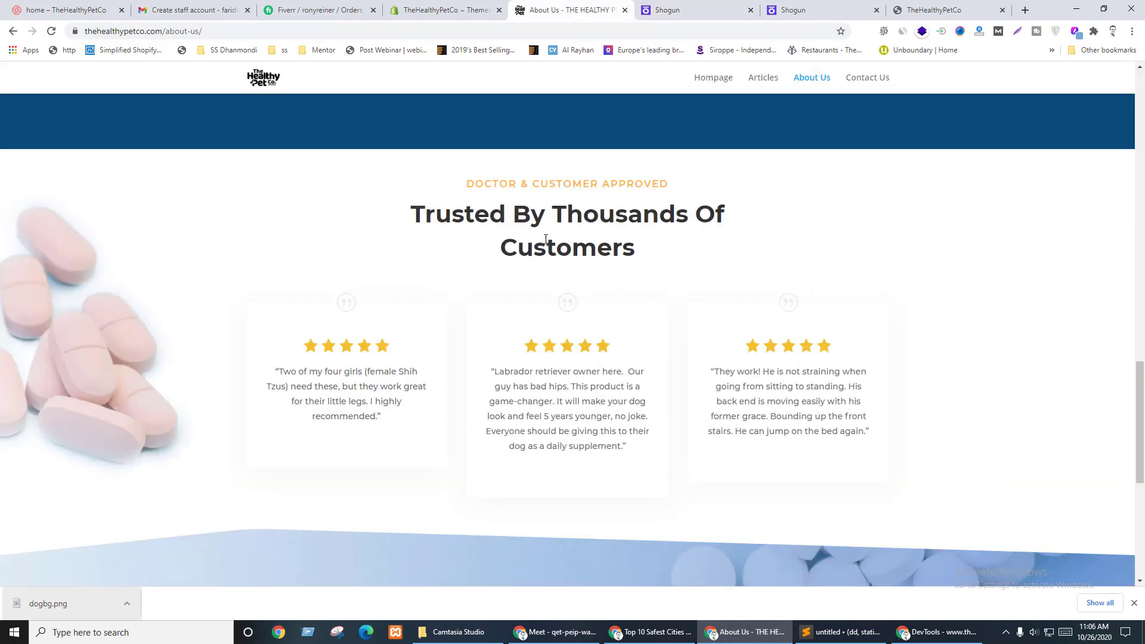
{"action": "double_click", "coordinate": [535, 185]}
{"action": "triple_click", "coordinate": [535, 184]}
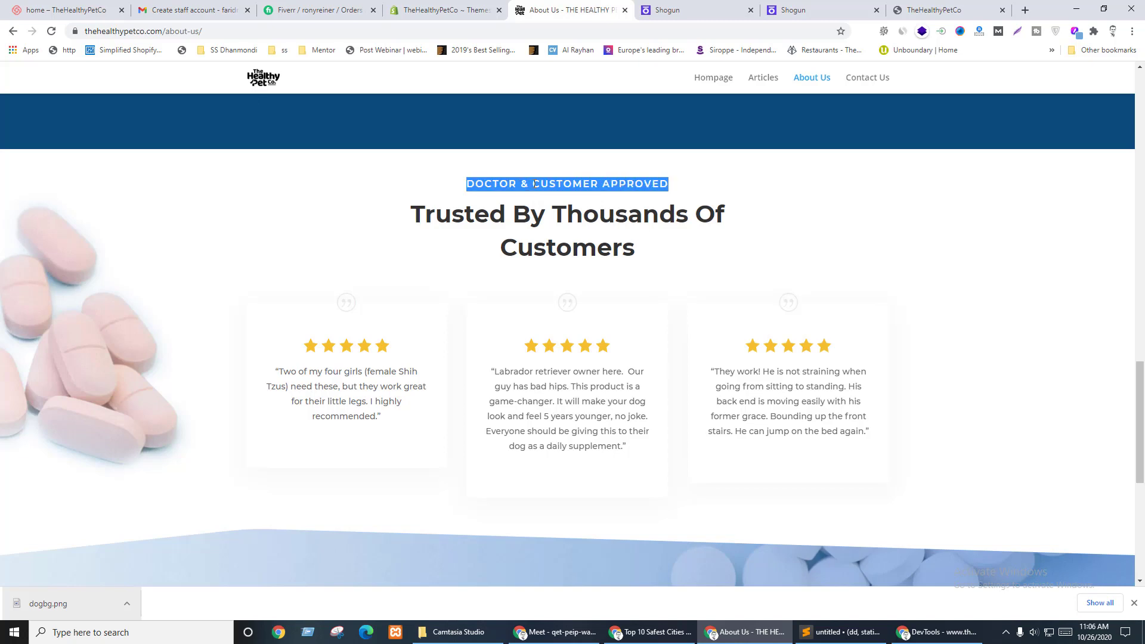
{"action": "key", "text": "ctrl+Tab"}
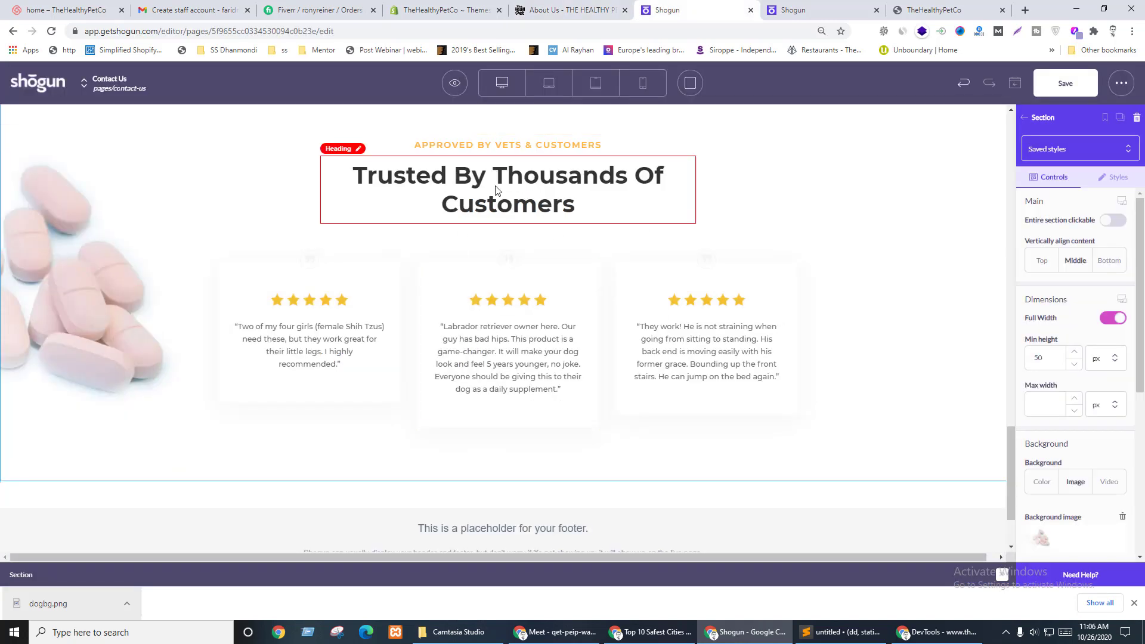
{"action": "triple_click", "coordinate": [492, 146]}
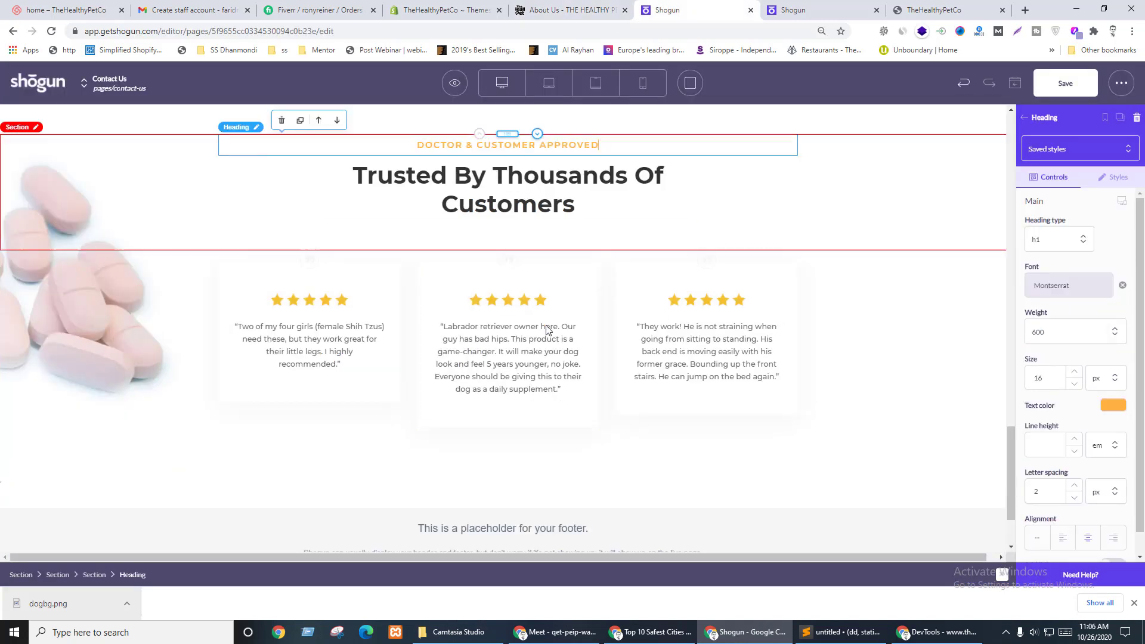
- Replace the feedback section's heading with "Trusted By Thousands Of Customers" copied from About Us and check which section follows there
{"action": "key", "text": "ctrl+shift+Tab"}
{"action": "triple_click", "coordinate": [539, 205]}
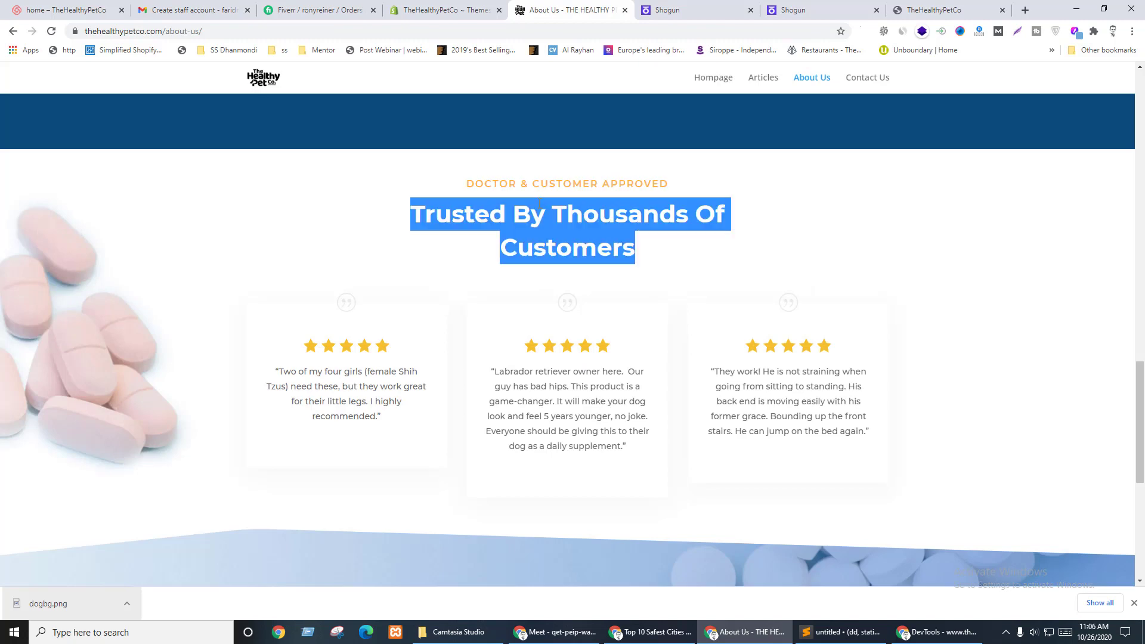
{"action": "key", "text": "ctrl+c"}
{"action": "key", "text": "ctrl+Tab"}
{"action": "triple_click", "coordinate": [512, 179]}
{"action": "key", "text": "ctrl+v"}
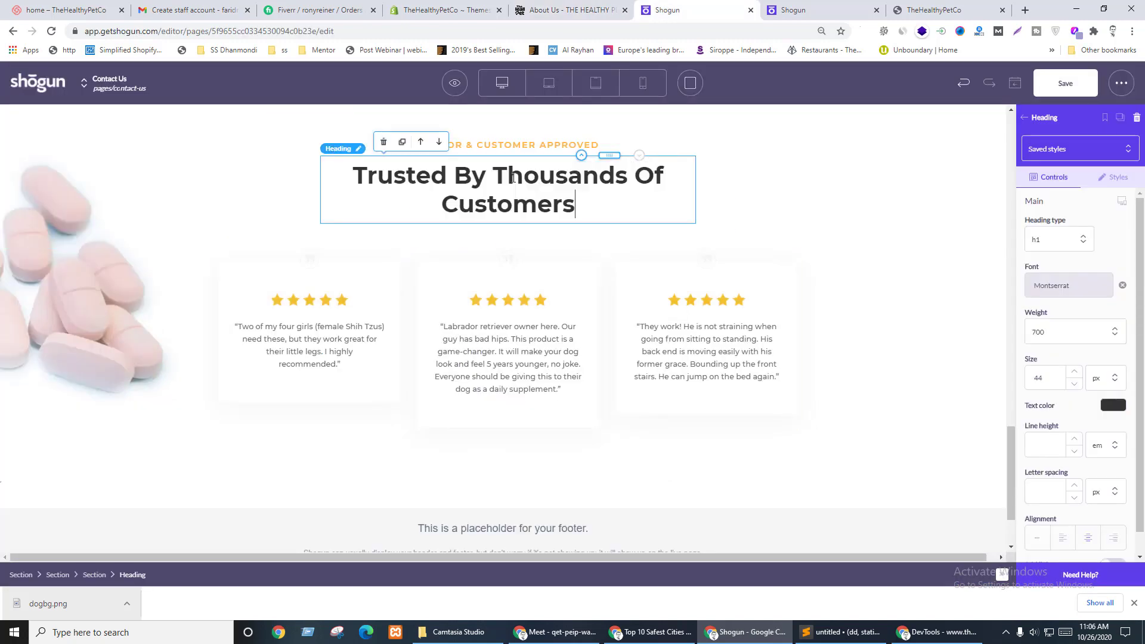
{"action": "scroll", "coordinate": [596, 369], "scroll_direction": "down", "scroll_amount": 2}
{"action": "key", "text": "ctrl+shift+Tab"}
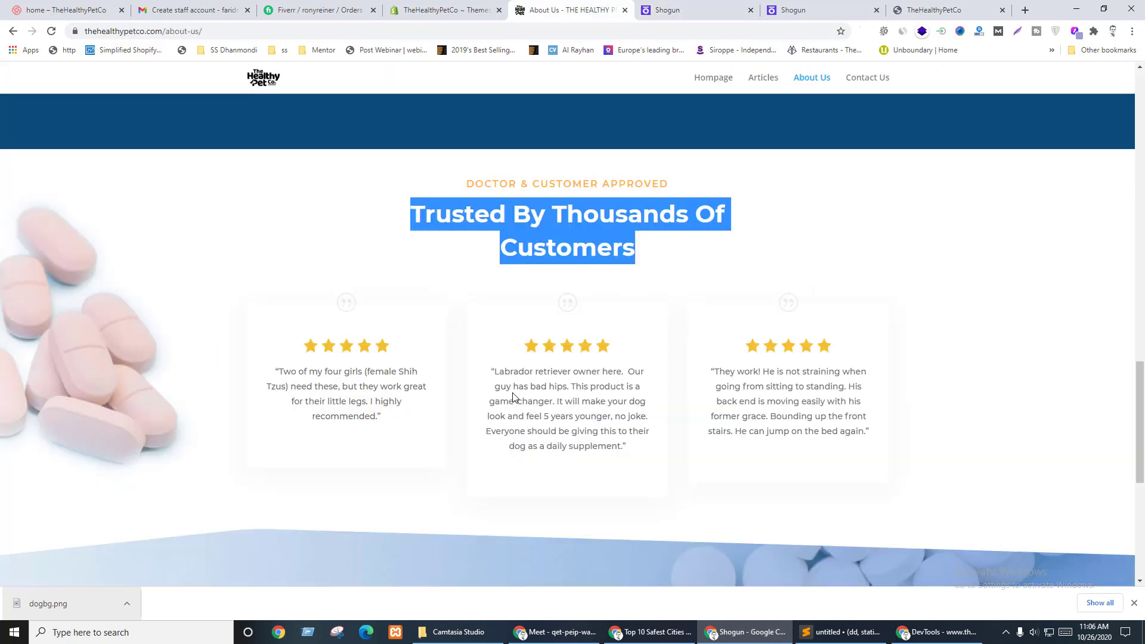
{"action": "scroll", "coordinate": [578, 411], "scroll_direction": "down", "scroll_amount": 6}
{"action": "key", "text": "ctrl+Tab"}
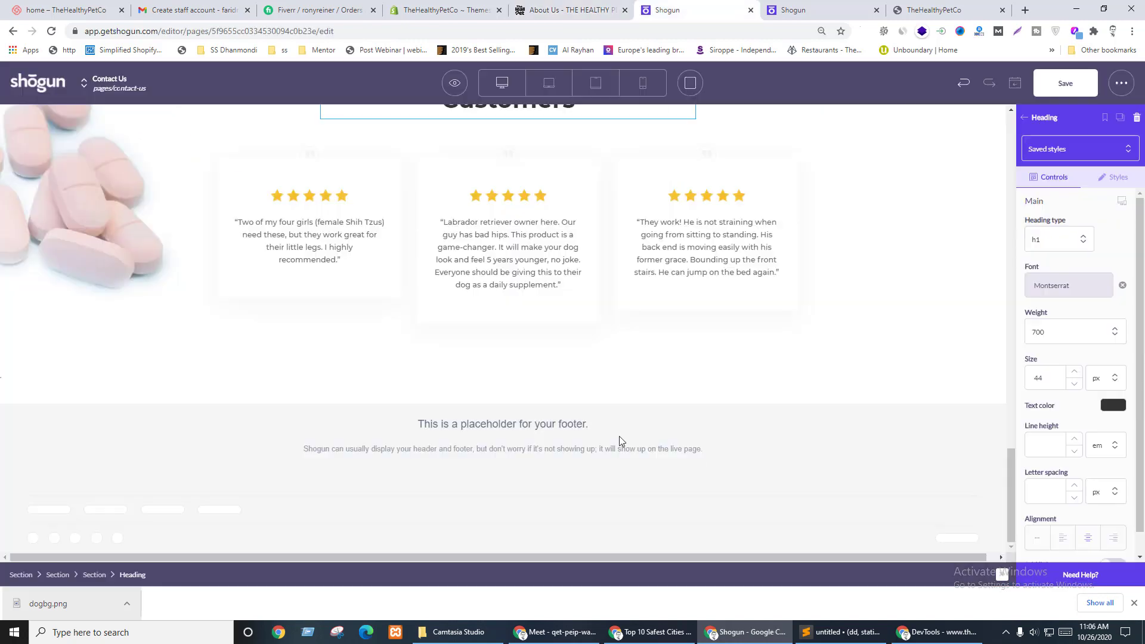
- Try to insert the saved contact section below the feedback section
{"action": "left_click", "coordinate": [1044, 120]}
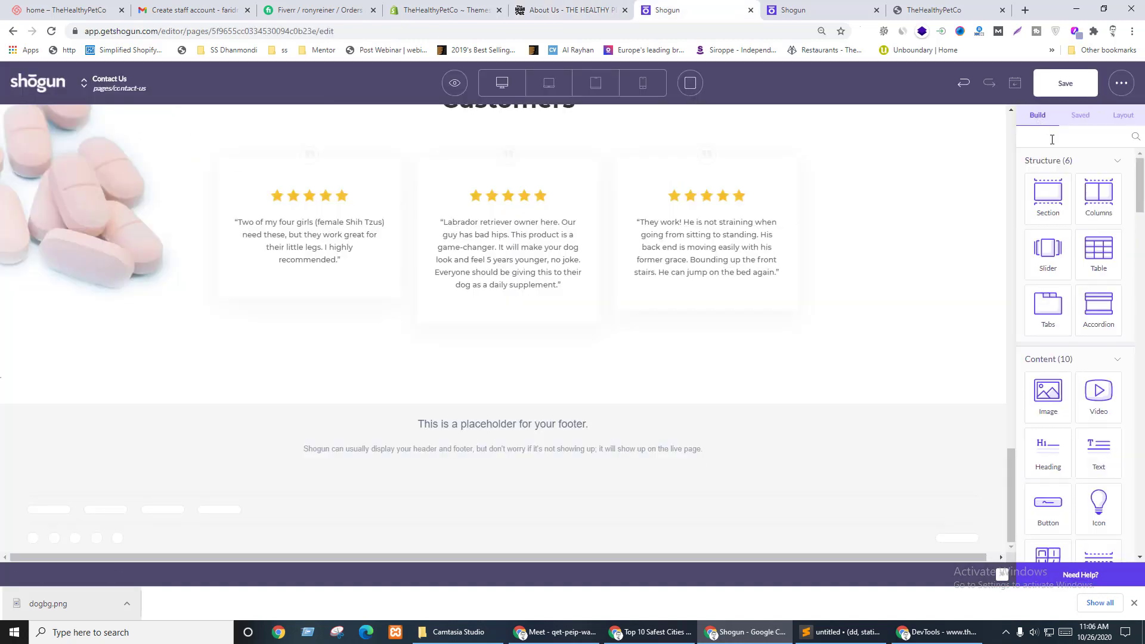
{"action": "left_click", "coordinate": [1090, 115]}
{"action": "left_click_drag", "start_coordinate": [1050, 221], "coordinate": [474, 523]}
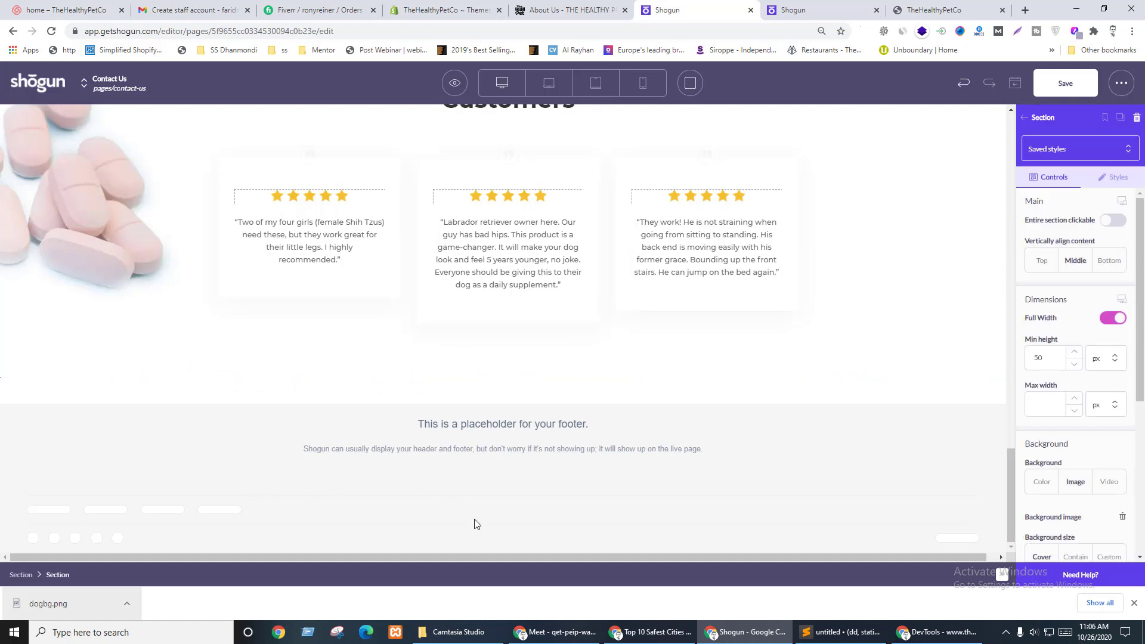
{"action": "scroll", "coordinate": [220, 431], "scroll_direction": "down", "scroll_amount": 3}
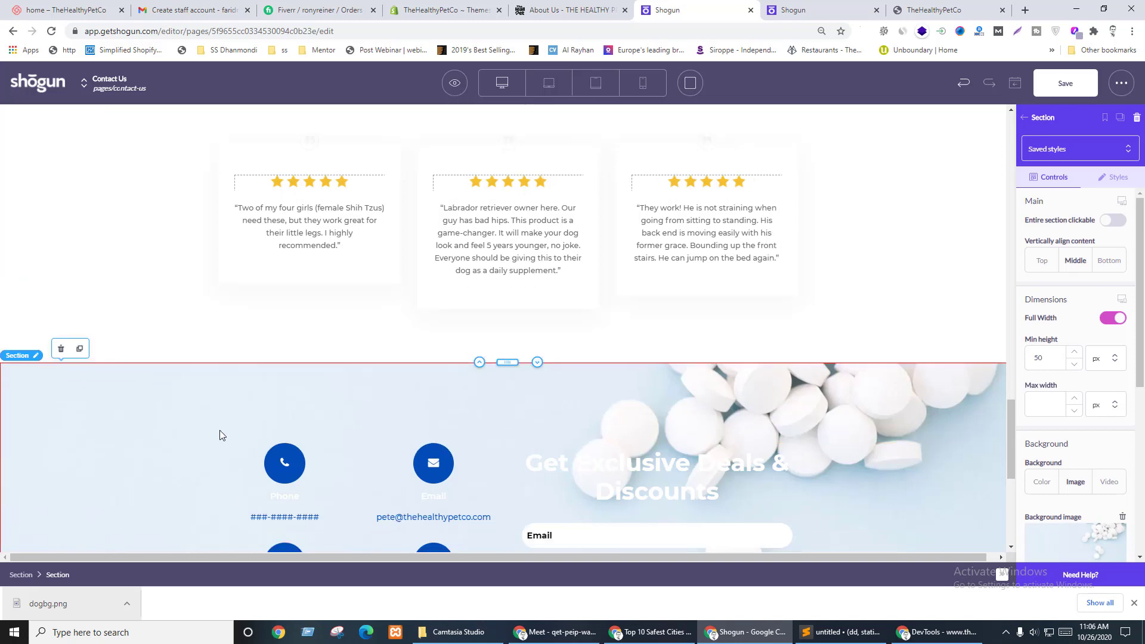
{"action": "left_click", "coordinate": [3, 577]}
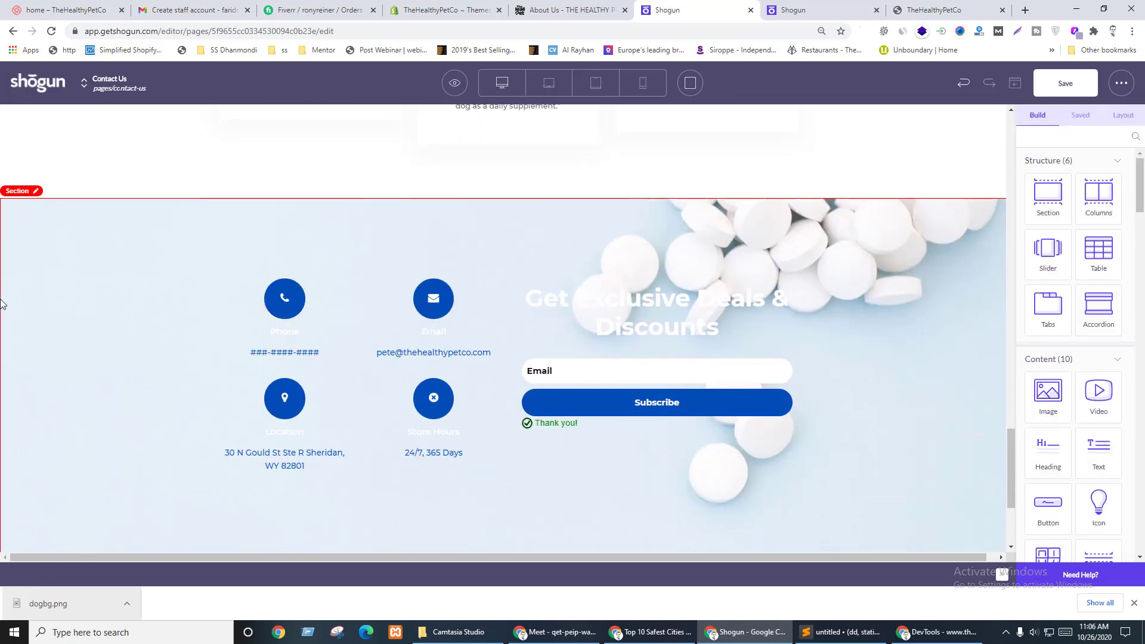
{"action": "left_click", "coordinate": [36, 402]}
{"action": "scroll", "coordinate": [285, 456], "scroll_direction": "up", "scroll_amount": 7}
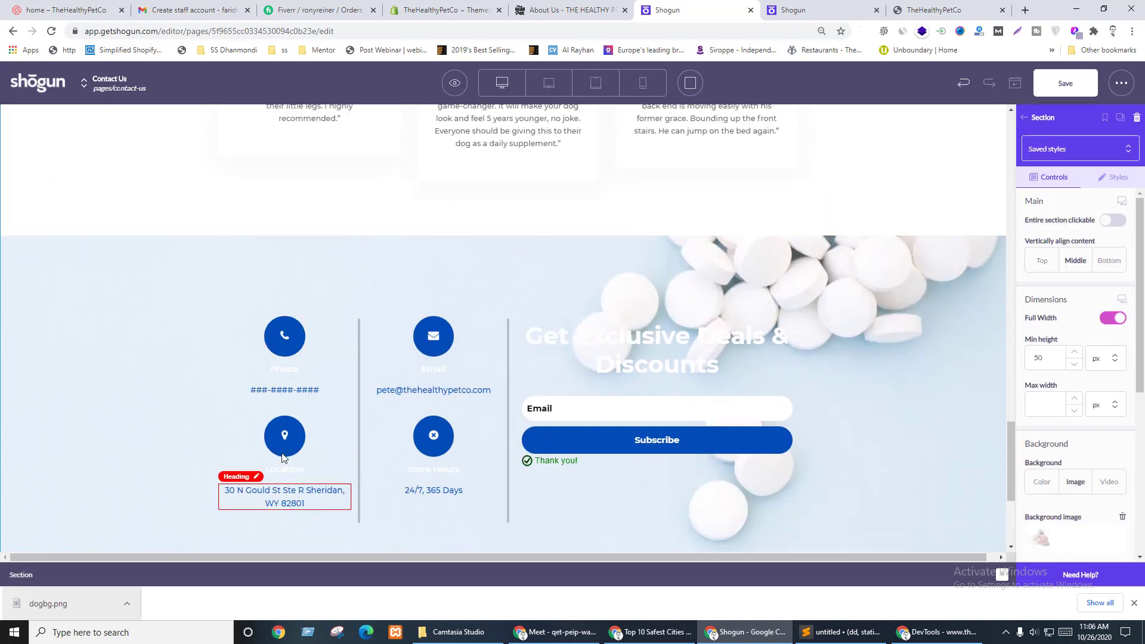
{"action": "scroll", "coordinate": [282, 456], "scroll_direction": "up", "scroll_amount": 2}
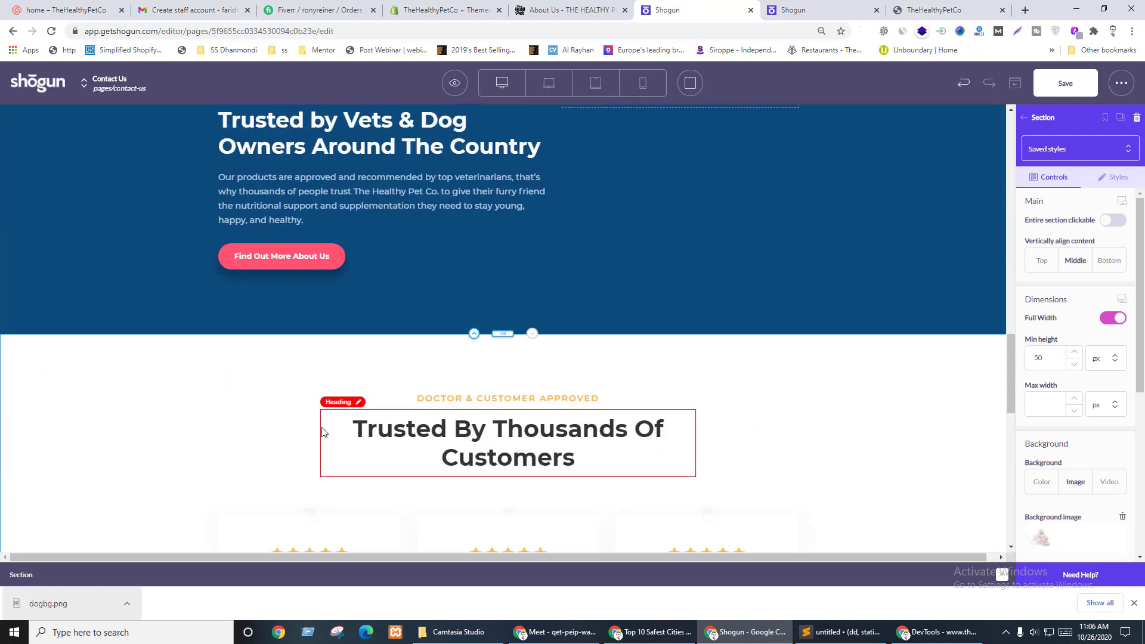
{"action": "key", "text": "Escape"}
{"action": "scroll", "coordinate": [317, 391], "scroll_direction": "down", "scroll_amount": 7}
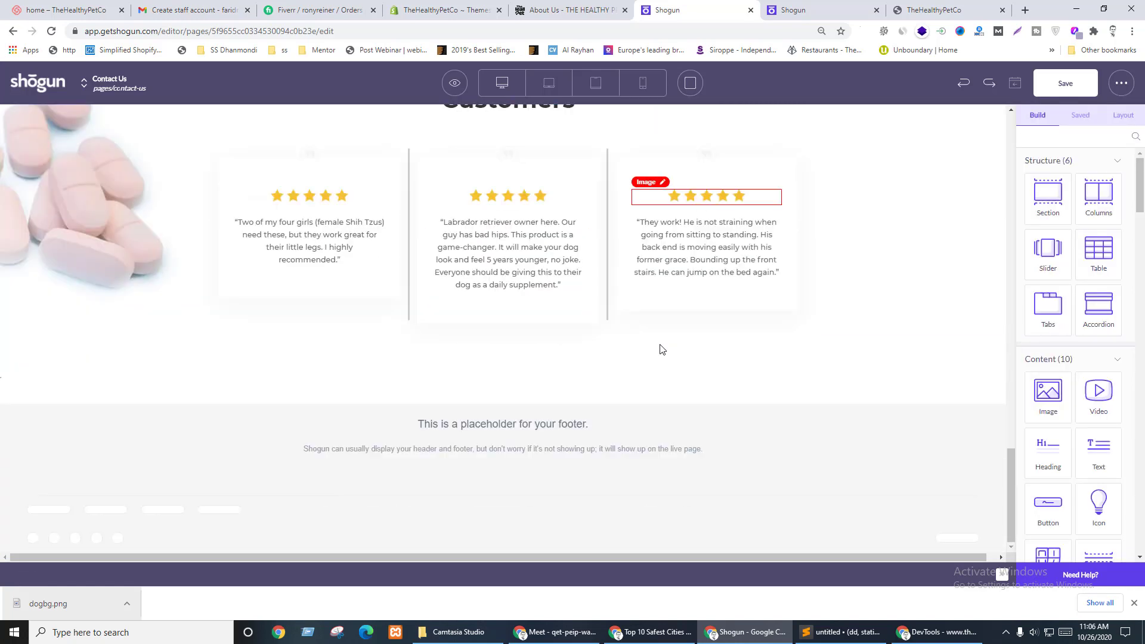
- Insert the saved contact section directly below the header placeholder, above the About Us banner
{"action": "left_click", "coordinate": [1080, 115]}
{"action": "scroll", "coordinate": [572, 369], "scroll_direction": "up", "scroll_amount": 15}
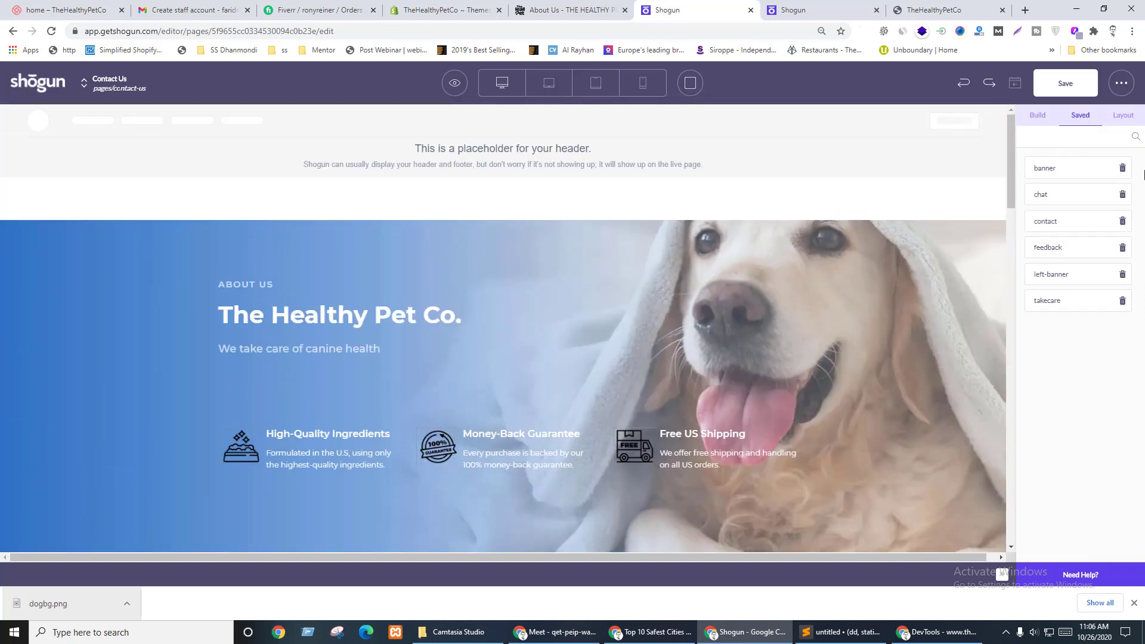
{"action": "left_click_drag", "start_coordinate": [1061, 221], "coordinate": [482, 194]}
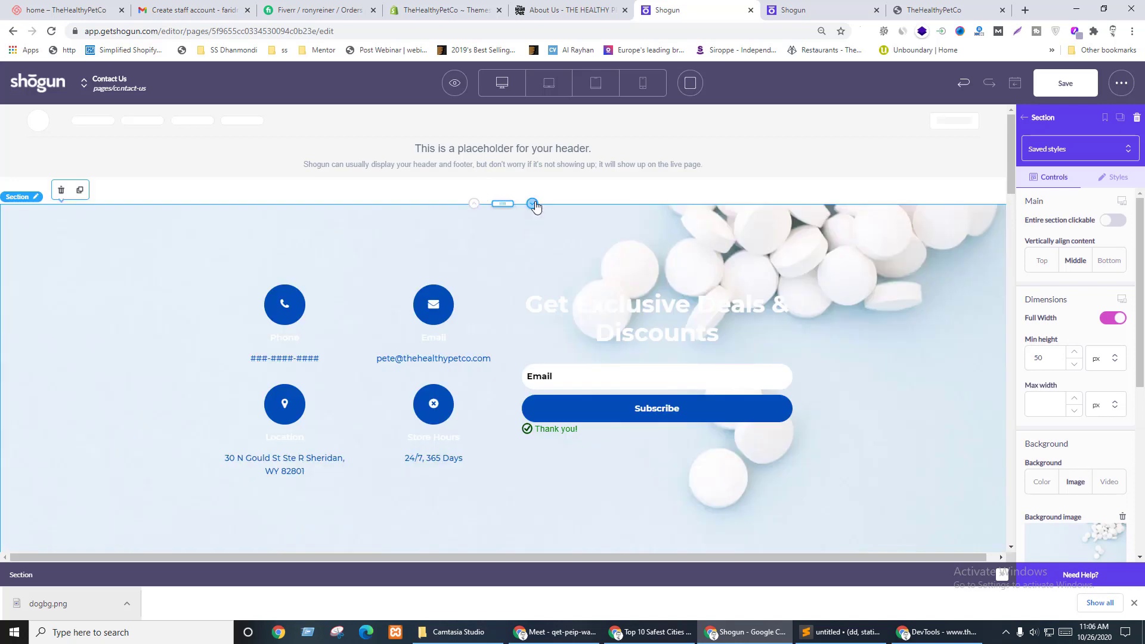
- Move the contact section down past all other sections so it sits directly below the feedback section
{"action": "scroll", "coordinate": [557, 249], "scroll_direction": "down", "scroll_amount": 6}
{"action": "scroll", "coordinate": [557, 250], "scroll_direction": "up", "scroll_amount": 3}
{"action": "scroll", "coordinate": [557, 250], "scroll_direction": "up", "scroll_amount": 4}
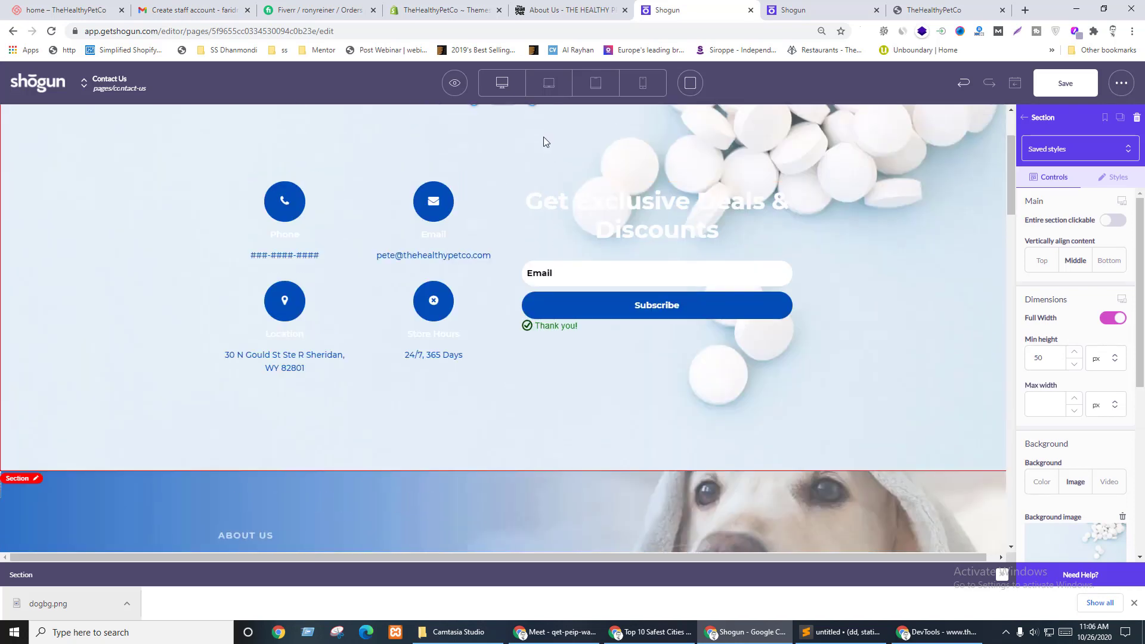
{"action": "left_click", "coordinate": [529, 219]}
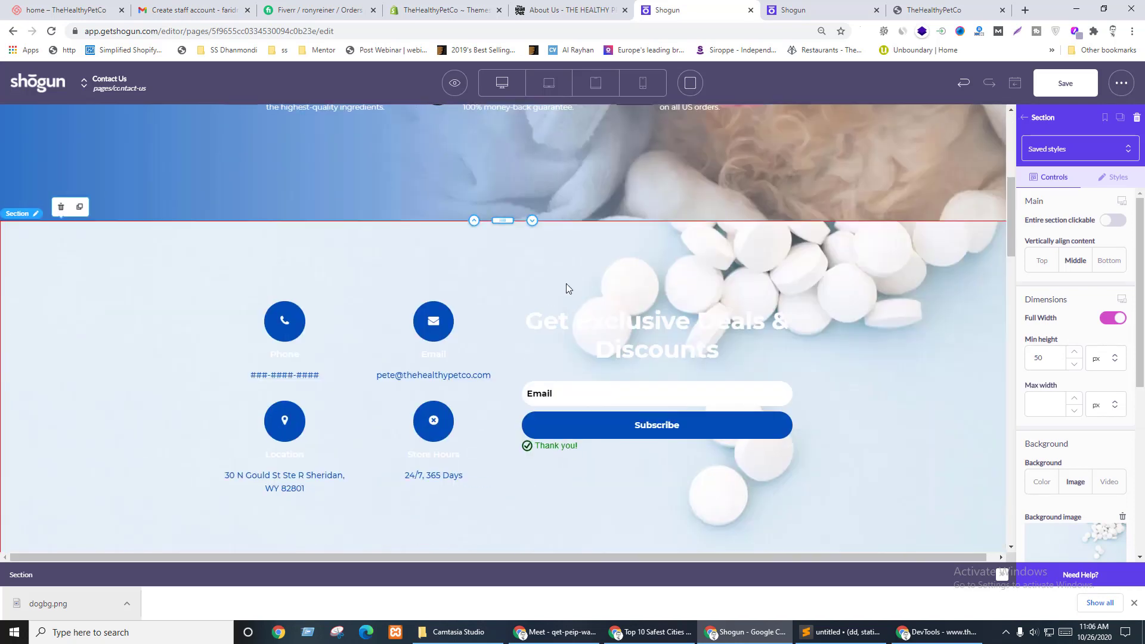
{"action": "scroll", "coordinate": [525, 253], "scroll_direction": "down", "scroll_amount": 1}
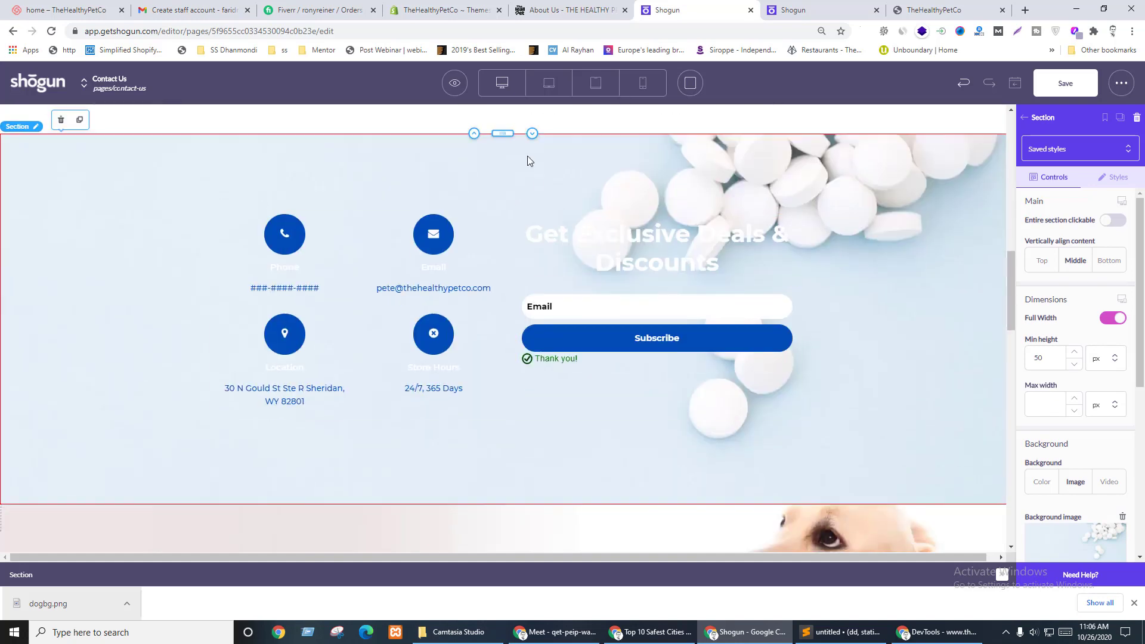
{"action": "left_click", "coordinate": [531, 133]}
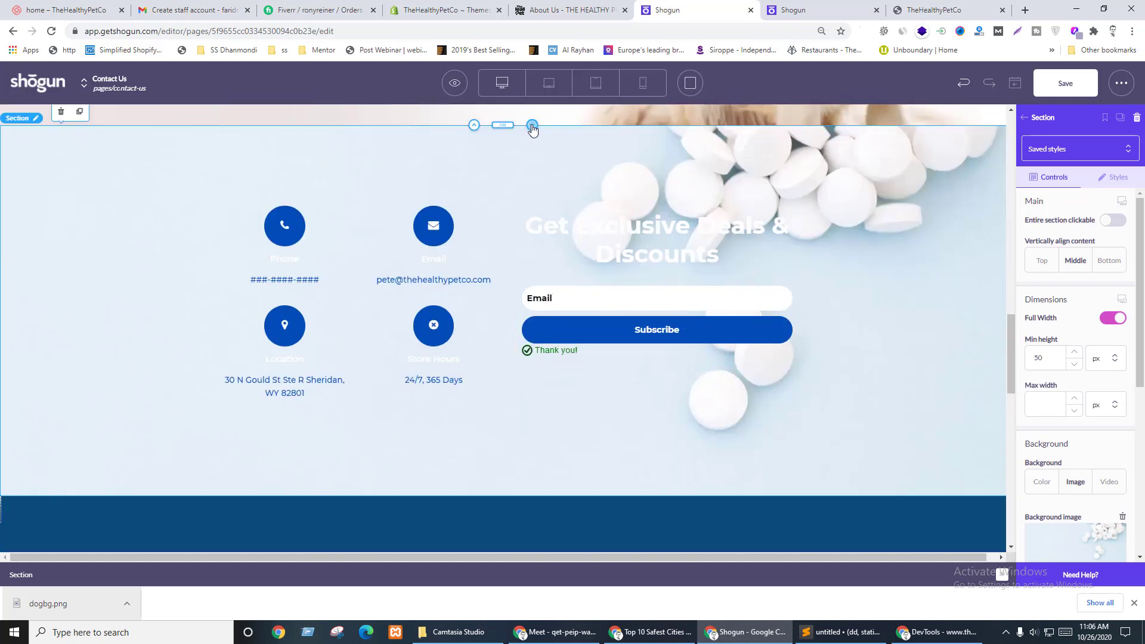
{"action": "left_click", "coordinate": [532, 124]}
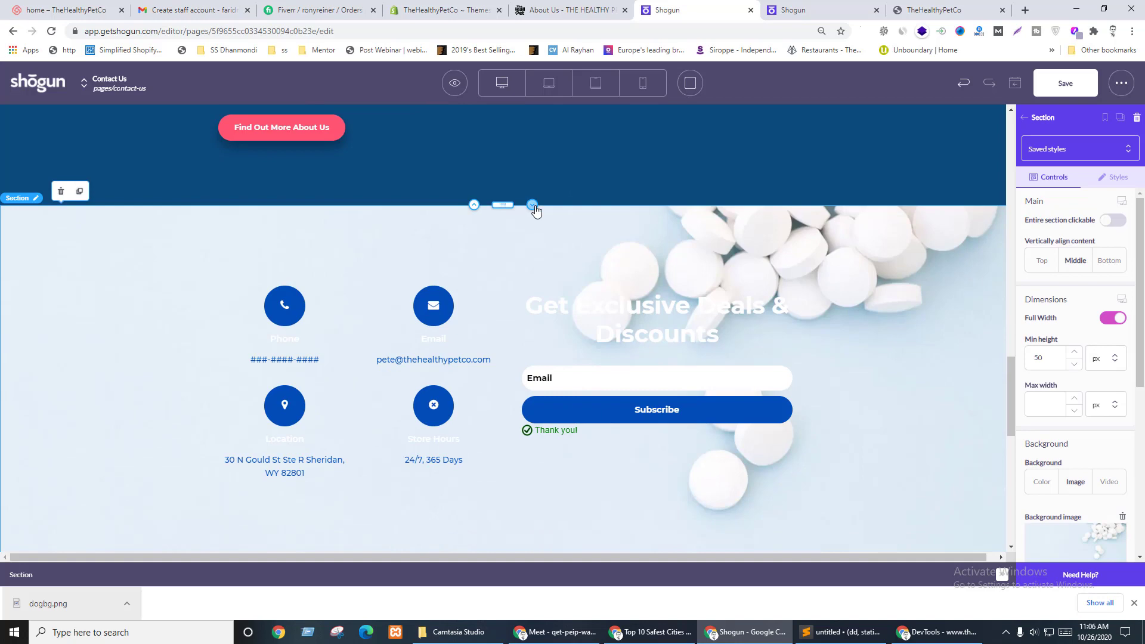
{"action": "left_click", "coordinate": [533, 206]}
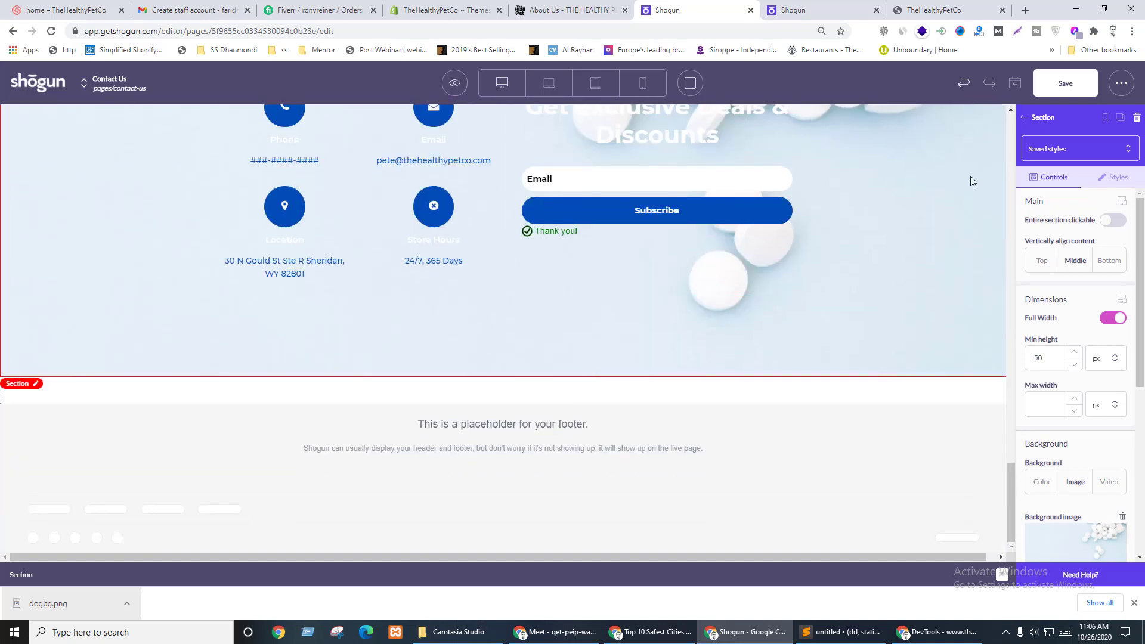
- Save and publish the Contact Us page
{"action": "left_click", "coordinate": [1065, 83]}
{"action": "key", "text": "ctrl+shift+Tab"}
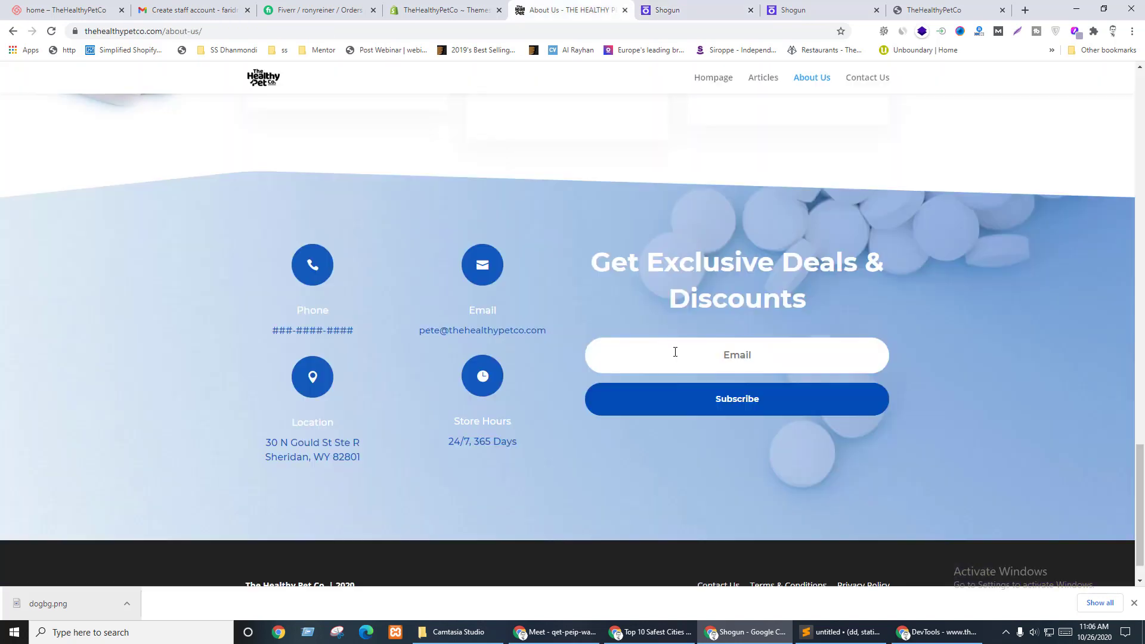
{"action": "scroll", "coordinate": [752, 402], "scroll_direction": "up", "scroll_amount": 20}
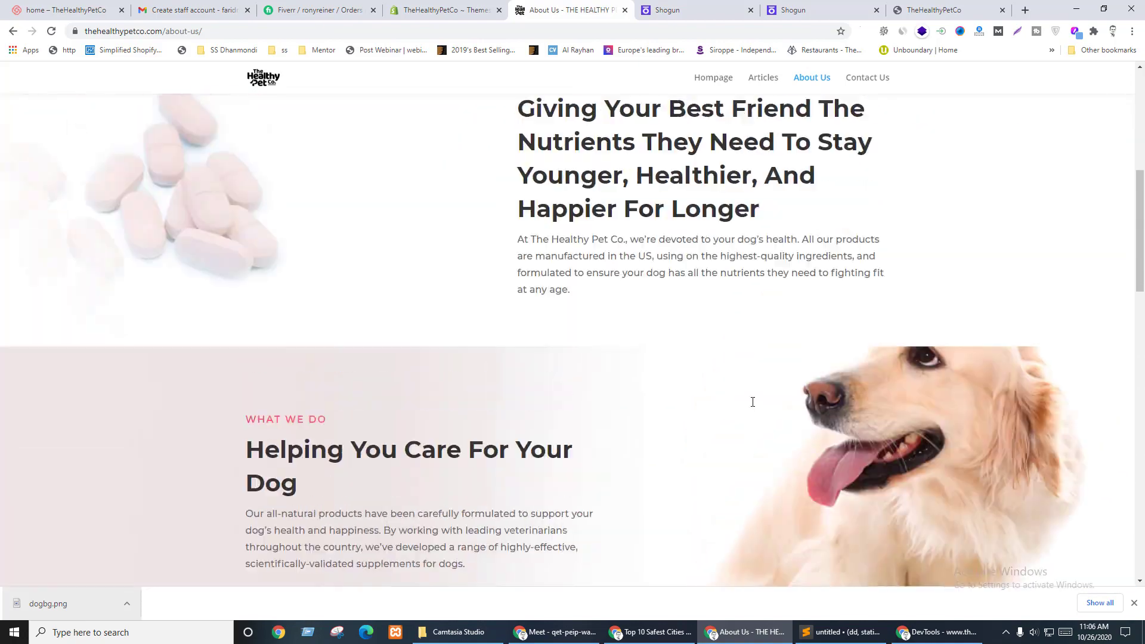
{"action": "scroll", "coordinate": [752, 401], "scroll_direction": "up", "scroll_amount": 5}
{"action": "key", "text": "ctrl+Tab"}
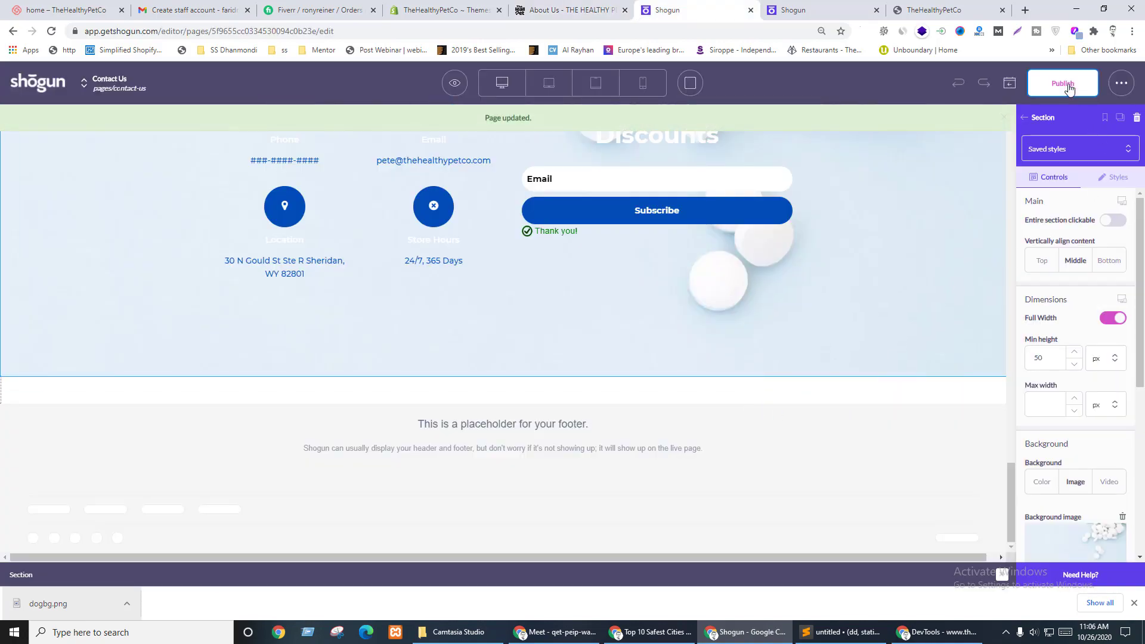
{"action": "scroll", "coordinate": [878, 188], "scroll_direction": "up", "scroll_amount": 6}
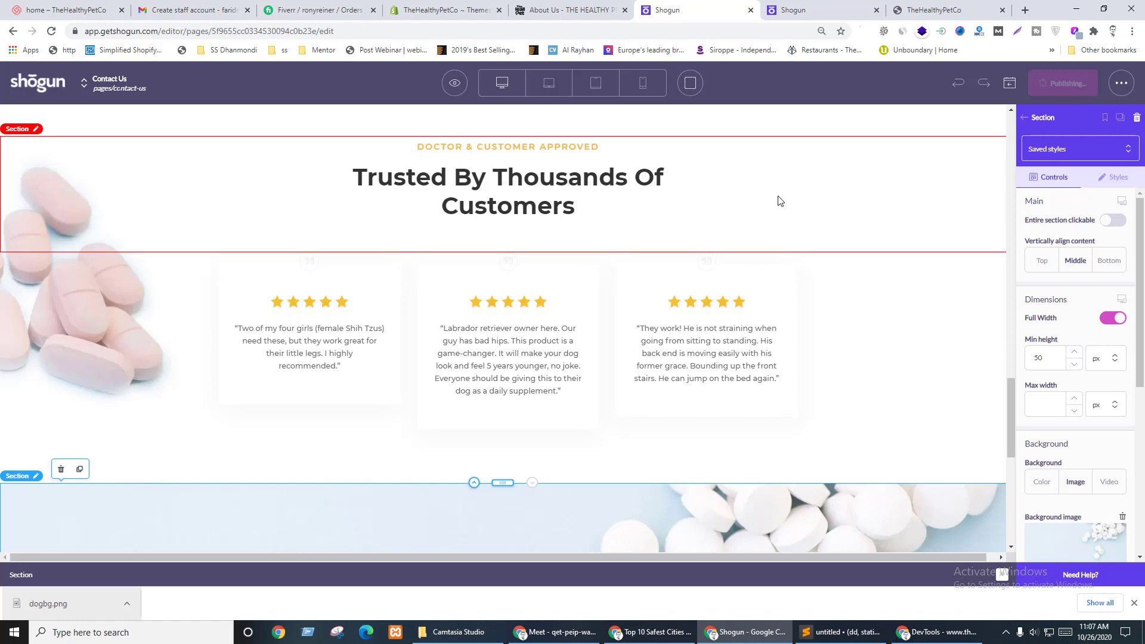
- Open the live Contact Us page and compare its dog banner with the one on the About Us page
{"action": "key", "text": "ctrl+0"}
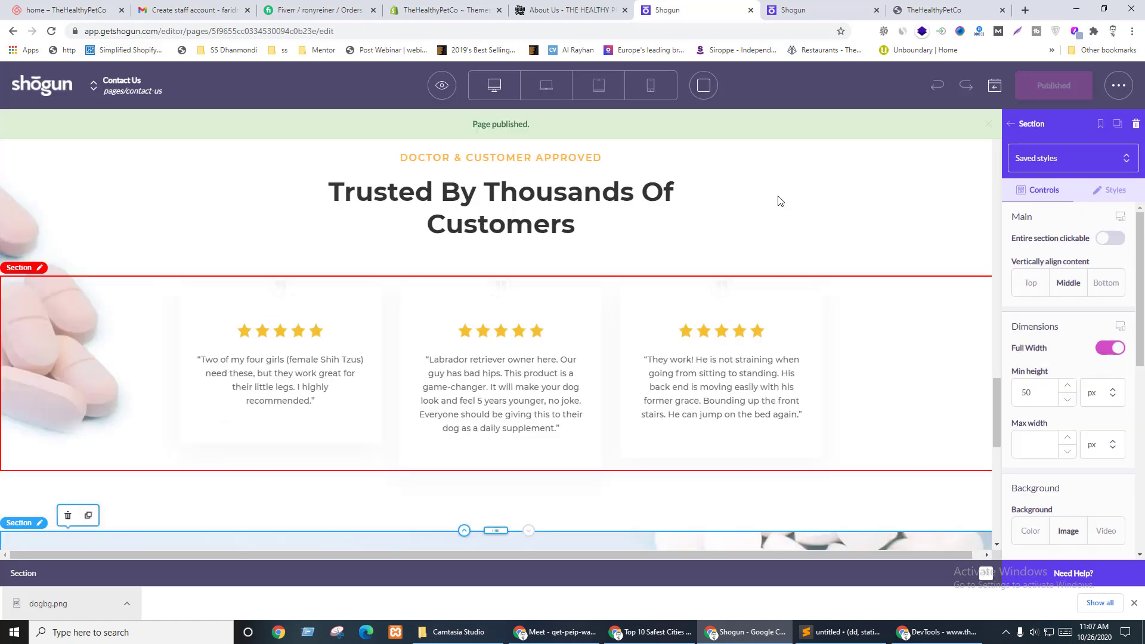
{"action": "left_click", "coordinate": [442, 85]}
{"action": "left_click", "coordinate": [442, 129]}
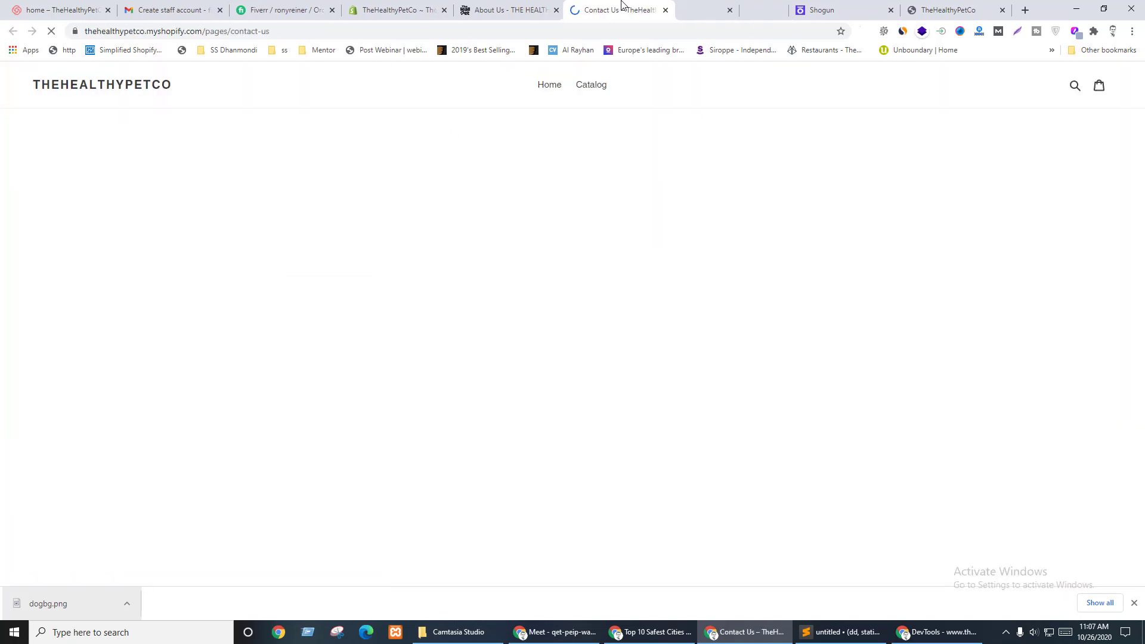
{"action": "key", "text": "ctrl+shift+Tab"}
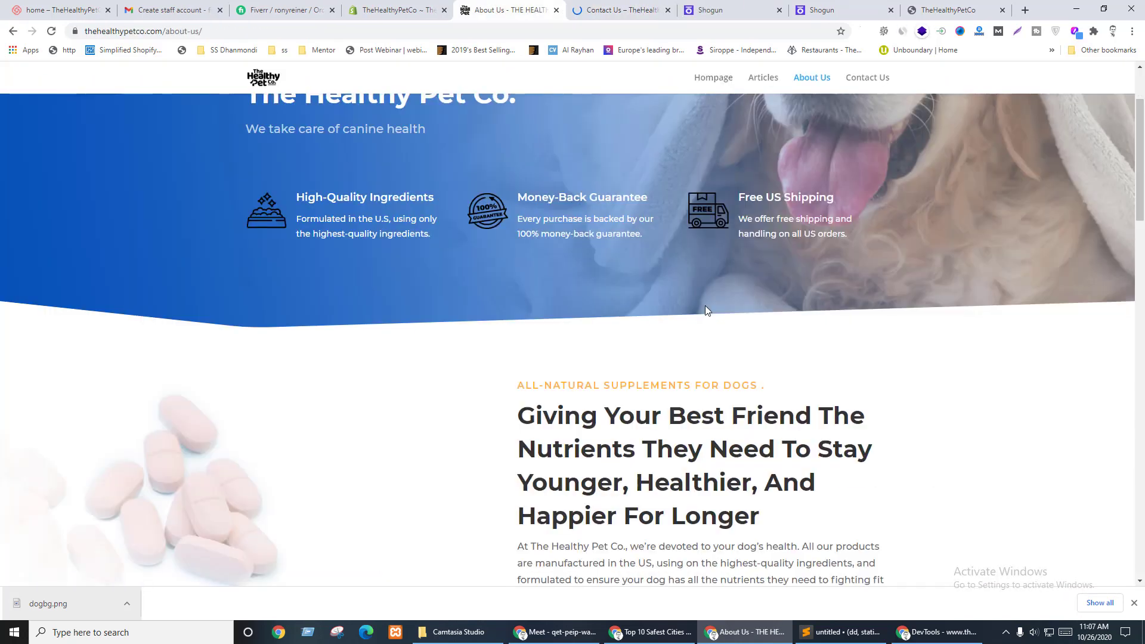
{"action": "scroll", "coordinate": [659, 337], "scroll_direction": "up", "scroll_amount": 3}
{"action": "key", "text": "ctrl+Tab"}
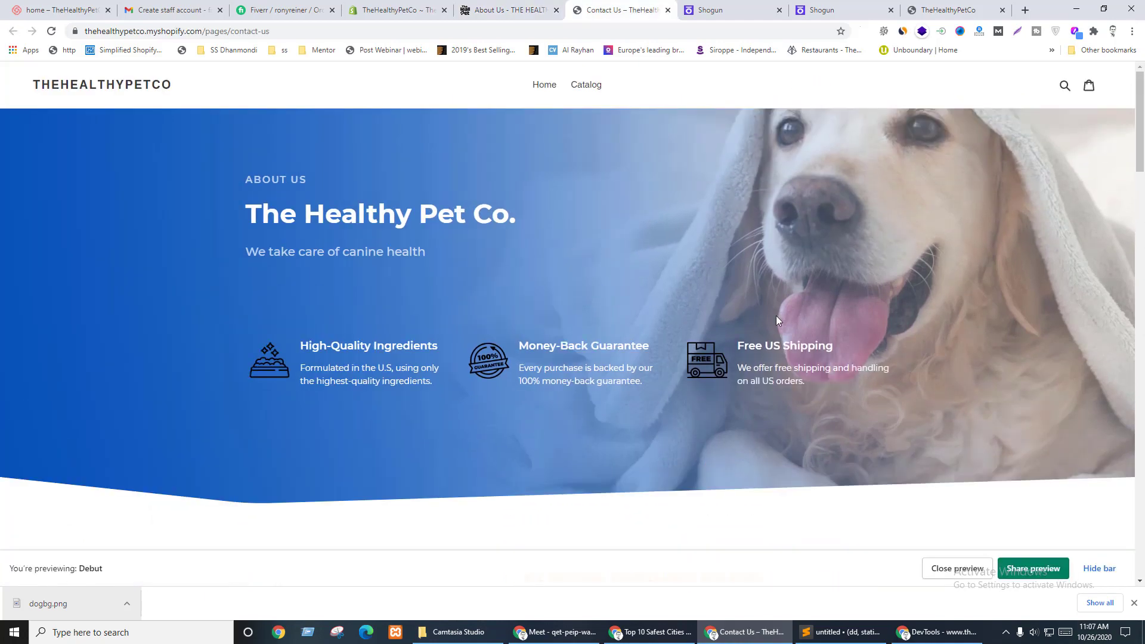
- Compare the "Giving Your Best Friend The Nutrients" section's layout and spacing between the live Contact Us page and About Us
{"action": "key", "text": "ctrl+shift+Tab"}
{"action": "scroll", "coordinate": [774, 316], "scroll_direction": "down", "scroll_amount": 6}
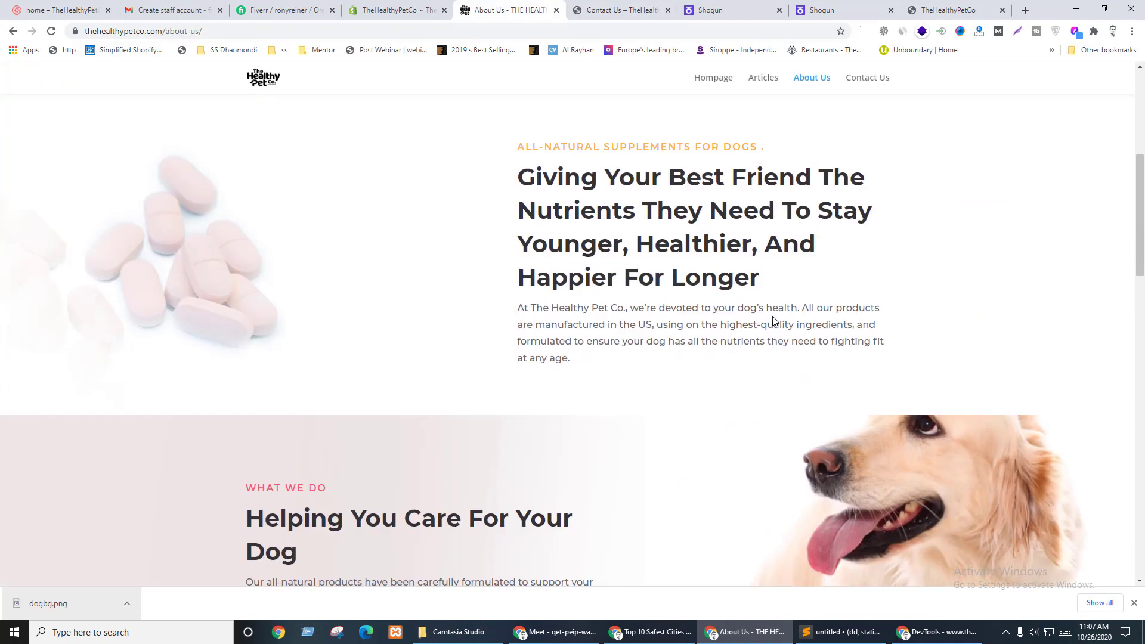
{"action": "key", "text": "ctrl+Tab"}
{"action": "scroll", "coordinate": [771, 316], "scroll_direction": "down", "scroll_amount": 6}
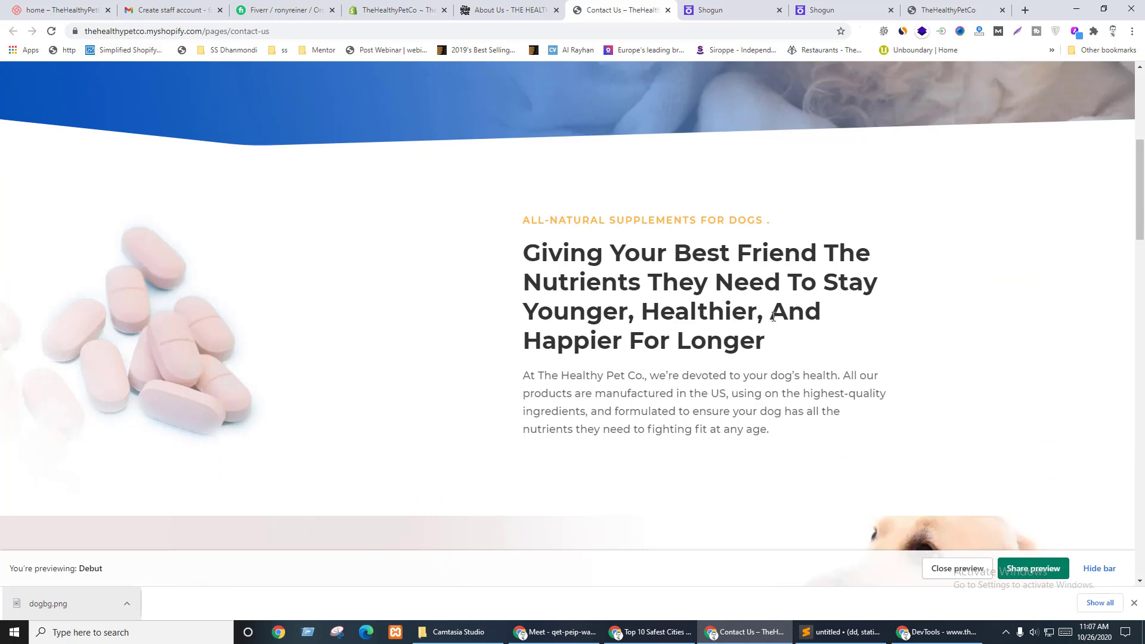
{"action": "key", "text": "ctrl+shift+Tab"}
{"action": "scroll", "coordinate": [772, 319], "scroll_direction": "up", "scroll_amount": 3}
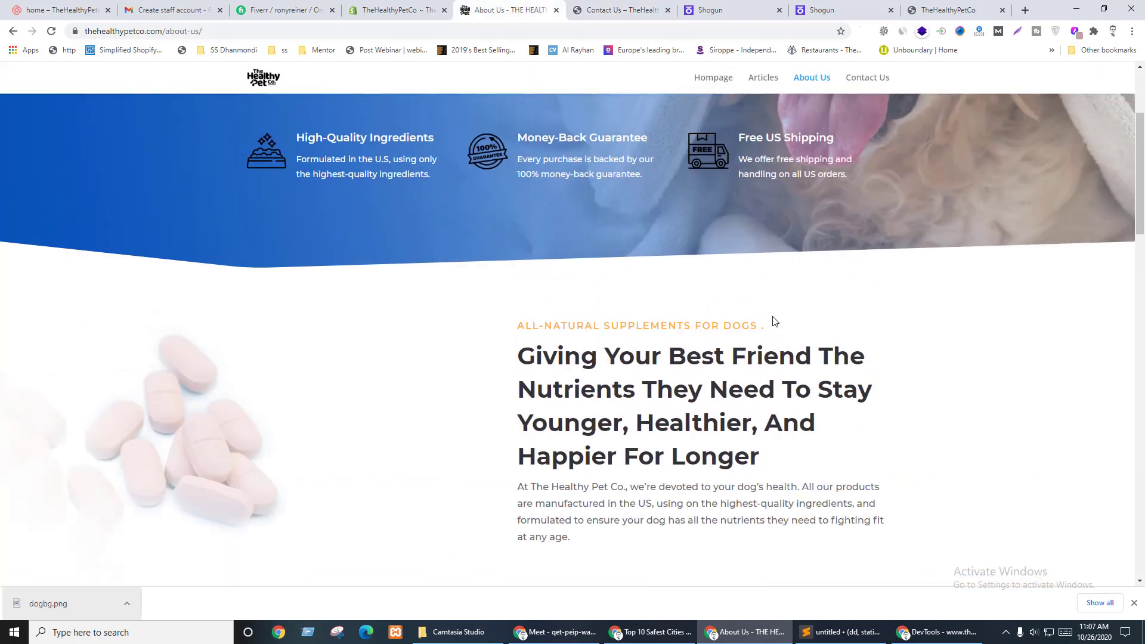
{"action": "scroll", "coordinate": [773, 321], "scroll_direction": "down", "scroll_amount": 1}
{"action": "key", "text": "ctrl+Tab"}
{"action": "key", "text": "ctrl+shift+Tab"}
{"action": "scroll", "coordinate": [773, 316], "scroll_direction": "down", "scroll_amount": 1}
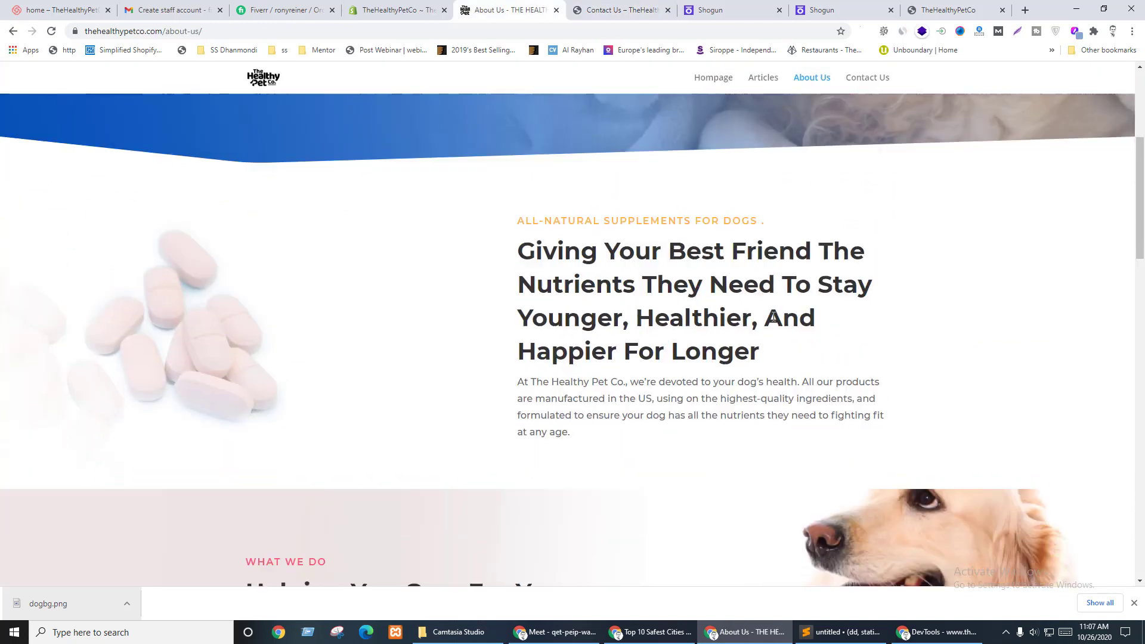
- Compare the "Helping You Care For Your Dog" section's text and dog image between the live page and About Us
{"action": "scroll", "coordinate": [773, 316], "scroll_direction": "down", "scroll_amount": 5}
{"action": "key", "text": "ctrl+Tab"}
{"action": "scroll", "coordinate": [772, 321], "scroll_direction": "down", "scroll_amount": 5}
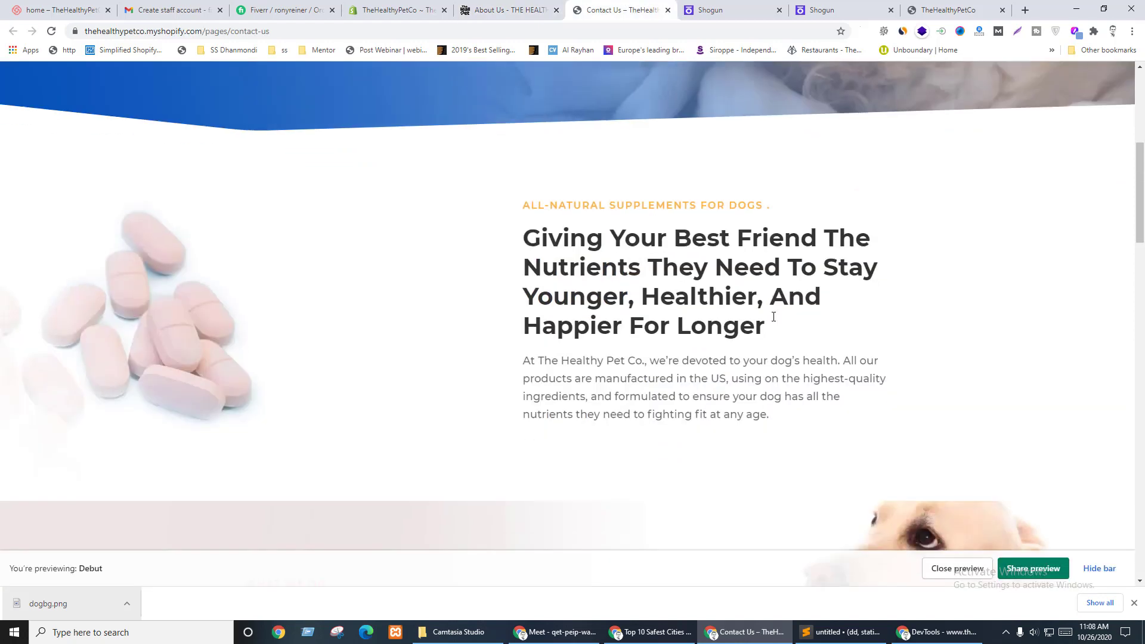
{"action": "key", "text": "ctrl+shift+Tab"}
{"action": "key", "text": "ctrl+Tab"}
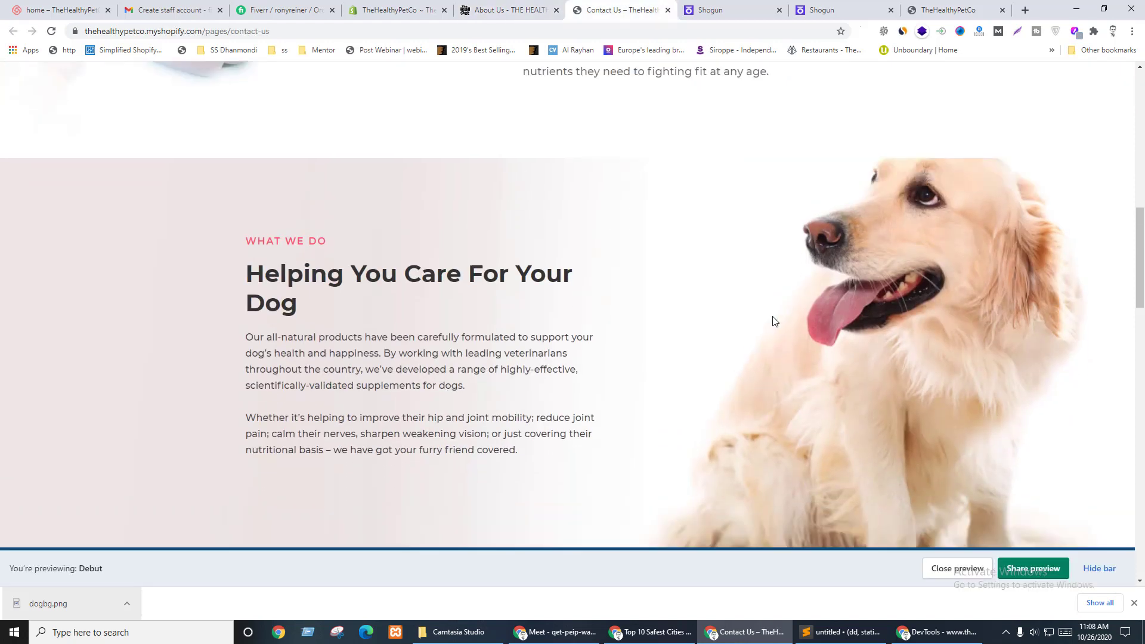
{"action": "key", "text": "ctrl+shift+Tab"}
{"action": "key", "text": "ctrl+Tab"}
{"action": "key", "text": "ctrl+shift+Tab"}
{"action": "key", "text": "ctrl+Tab"}
- Compare the blue "Veterinarian Approved" section on the live Contact Us page with its counterpart on About Us
{"action": "scroll", "coordinate": [772, 321], "scroll_direction": "down", "scroll_amount": 5}
{"action": "key", "text": "ctrl+shift+Tab"}
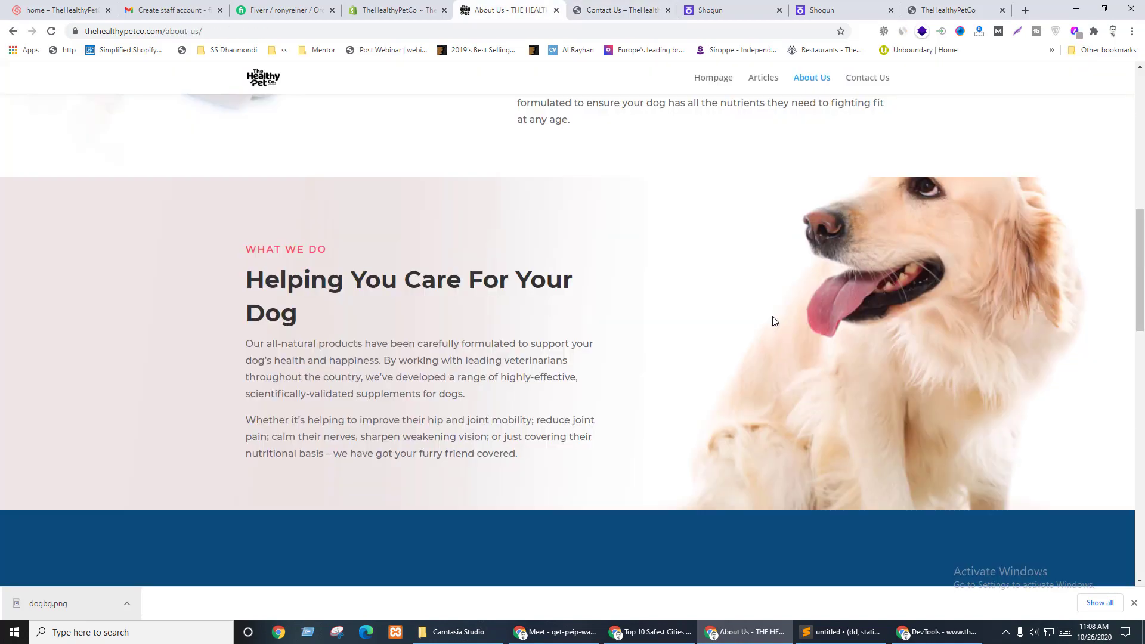
{"action": "scroll", "coordinate": [773, 320], "scroll_direction": "down", "scroll_amount": 6}
{"action": "key", "text": "ctrl+Tab"}
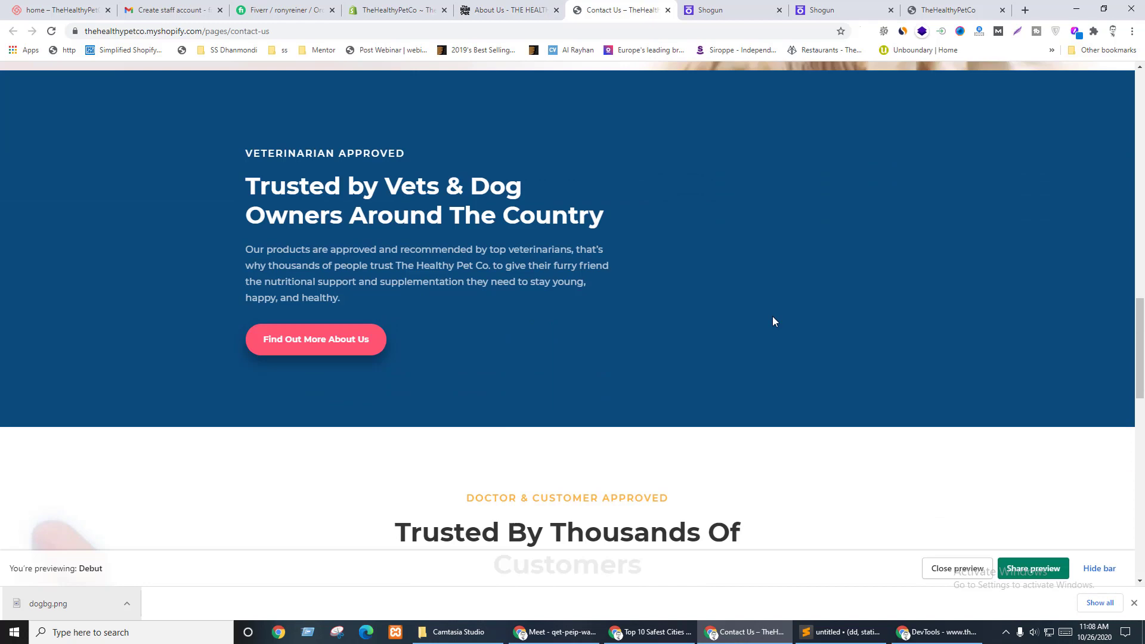
- Compare the "Trusted By Thousands Of Customers" testimonial section on the live Contact Us page with the one on About Us
{"action": "key", "text": "ctrl+shift+Tab"}
{"action": "scroll", "coordinate": [772, 321], "scroll_direction": "up", "scroll_amount": 1}
{"action": "key", "text": "ctrl+Tab"}
{"action": "scroll", "coordinate": [772, 320], "scroll_direction": "up", "scroll_amount": 4}
{"action": "scroll", "coordinate": [773, 320], "scroll_direction": "down", "scroll_amount": 9}
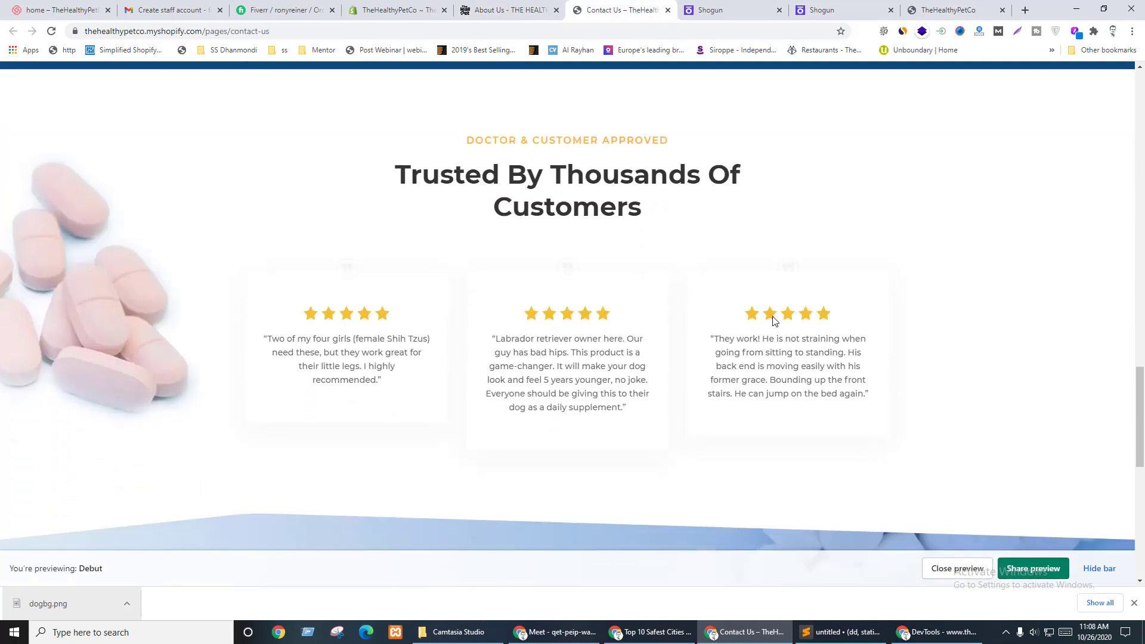
{"action": "key", "text": "ctrl+shift+Tab"}
{"action": "scroll", "coordinate": [773, 321], "scroll_direction": "down", "scroll_amount": 7}
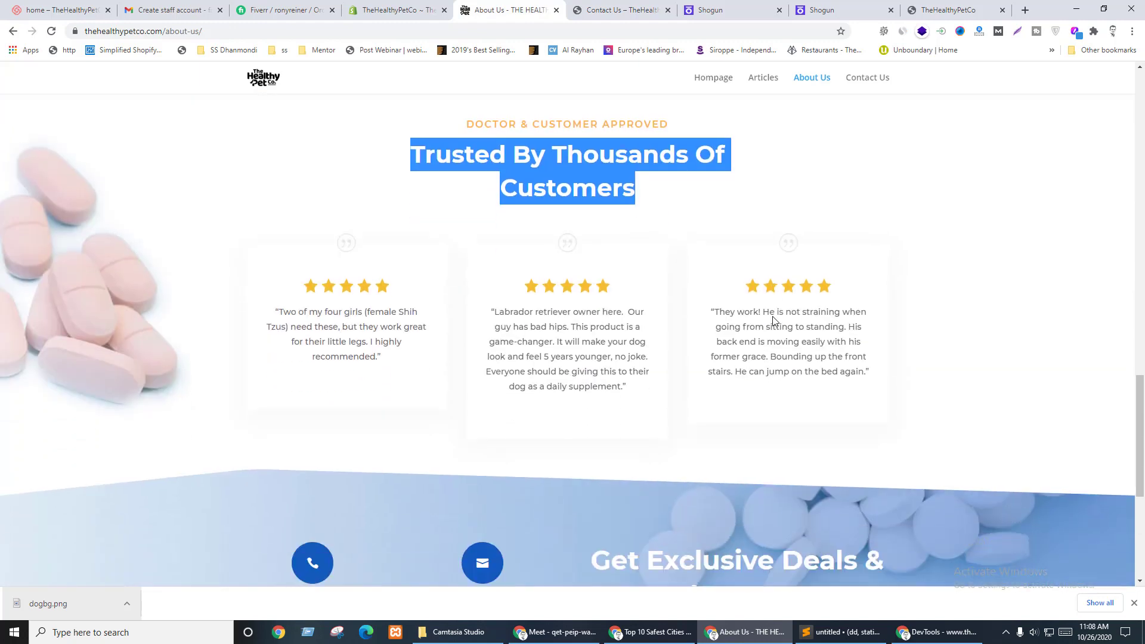
{"action": "key", "text": "ctrl+Tab"}
{"action": "key", "text": "ctrl+shift+Tab"}
- Compare the contact details and "Get Exclusive Deals & Discounts" signup section between the About Us page and the live Contact Us page
{"action": "scroll", "coordinate": [772, 320], "scroll_direction": "down", "scroll_amount": 5}
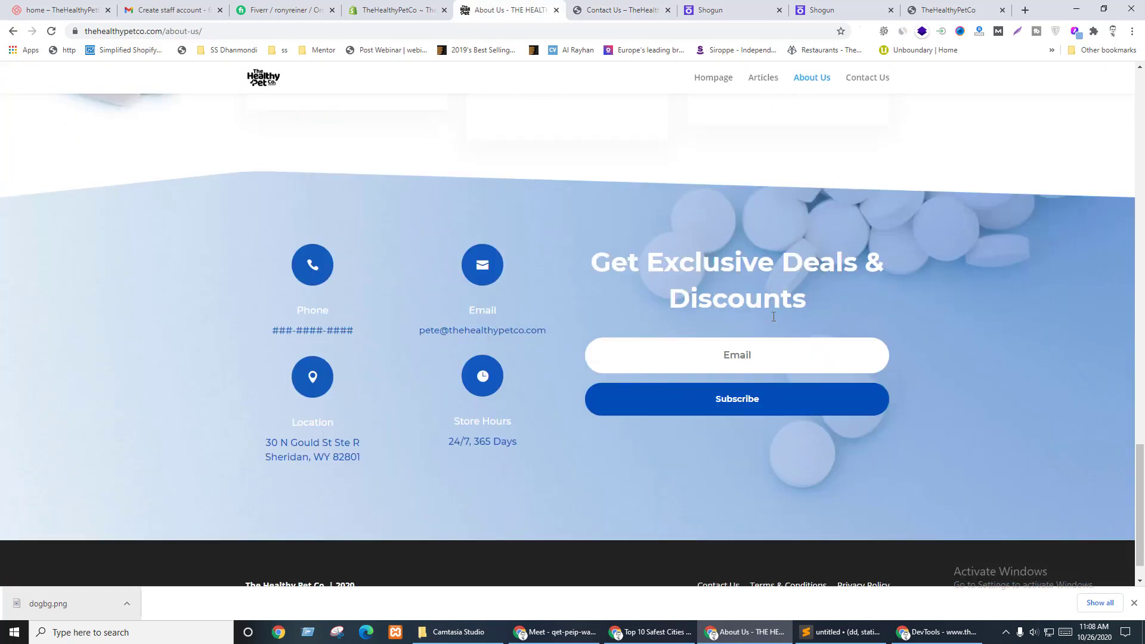
{"action": "key", "text": "ctrl+shift+Tab"}
{"action": "key", "text": "ctrl+Tab"}
{"action": "key", "text": "ctrl+Tab"}
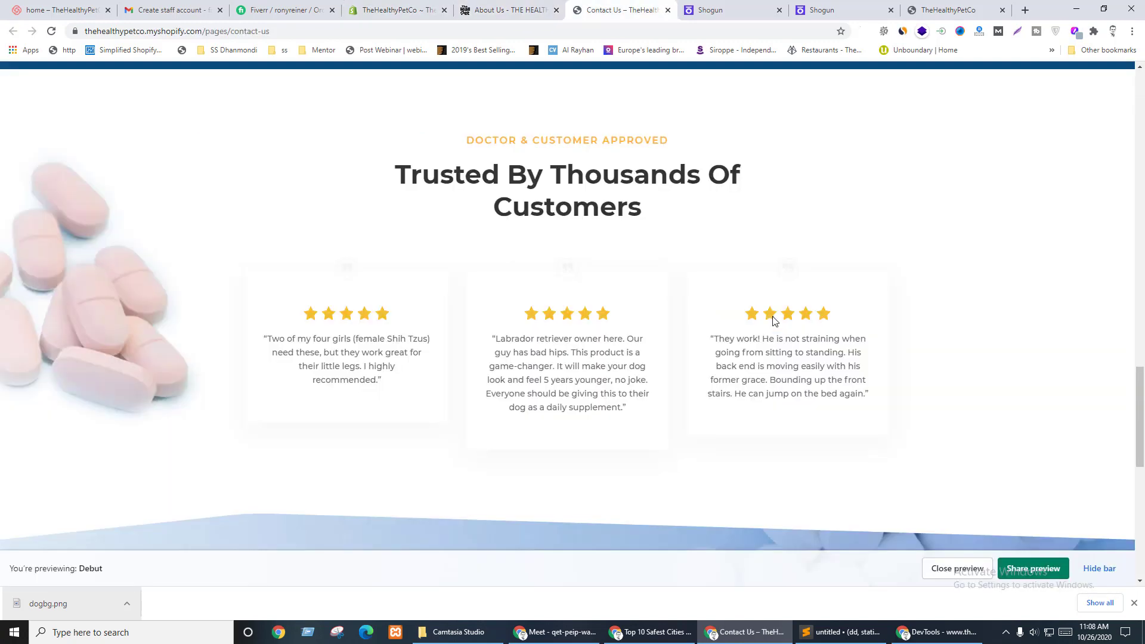
{"action": "scroll", "coordinate": [772, 320], "scroll_direction": "down", "scroll_amount": 5}
{"action": "key", "text": "ctrl+shift+Tab"}
{"action": "key", "text": "ctrl+Tab"}
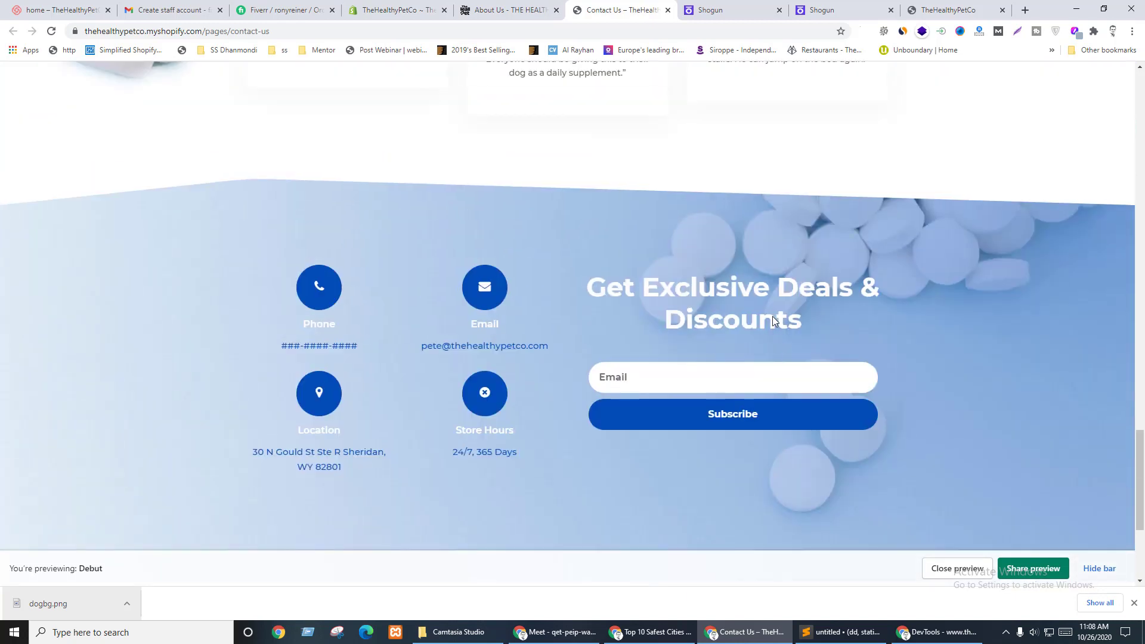
{"action": "key", "text": "ctrl+shift+Tab"}
{"action": "key", "text": "ctrl+Tab"}
- Open the original site's Contact Us page and examine its banner, address card, map and message form
{"action": "left_click", "coordinate": [743, 13]}
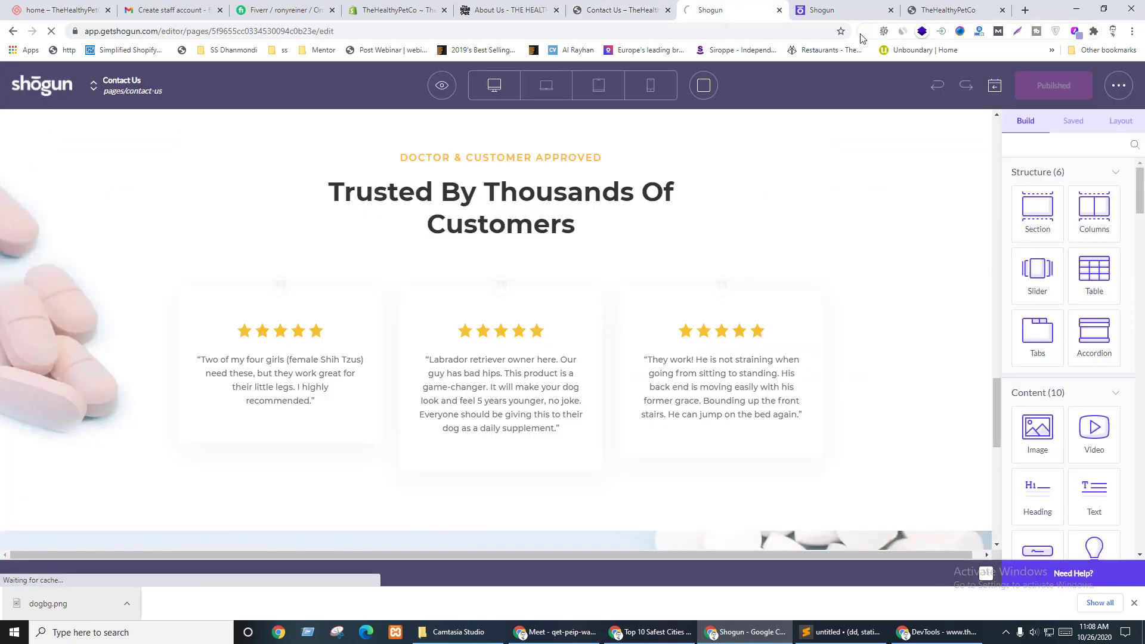
{"action": "left_click", "coordinate": [862, 10]}
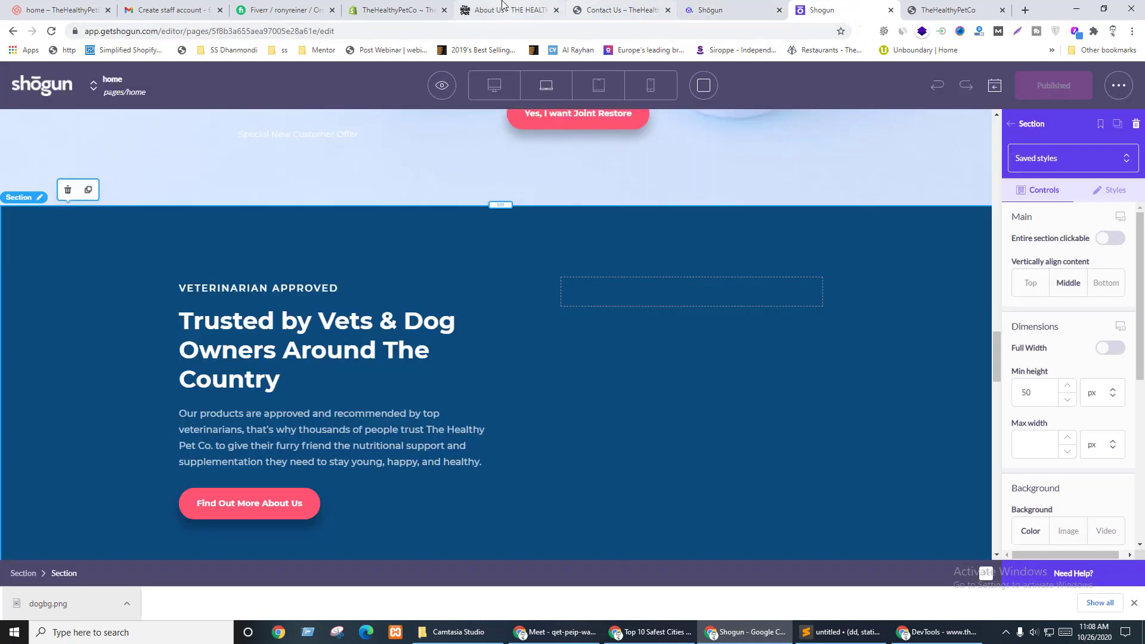
{"action": "left_click", "coordinate": [507, 10]}
{"action": "scroll", "coordinate": [861, 119], "scroll_direction": "up", "scroll_amount": 5}
{"action": "left_click", "coordinate": [861, 83]}
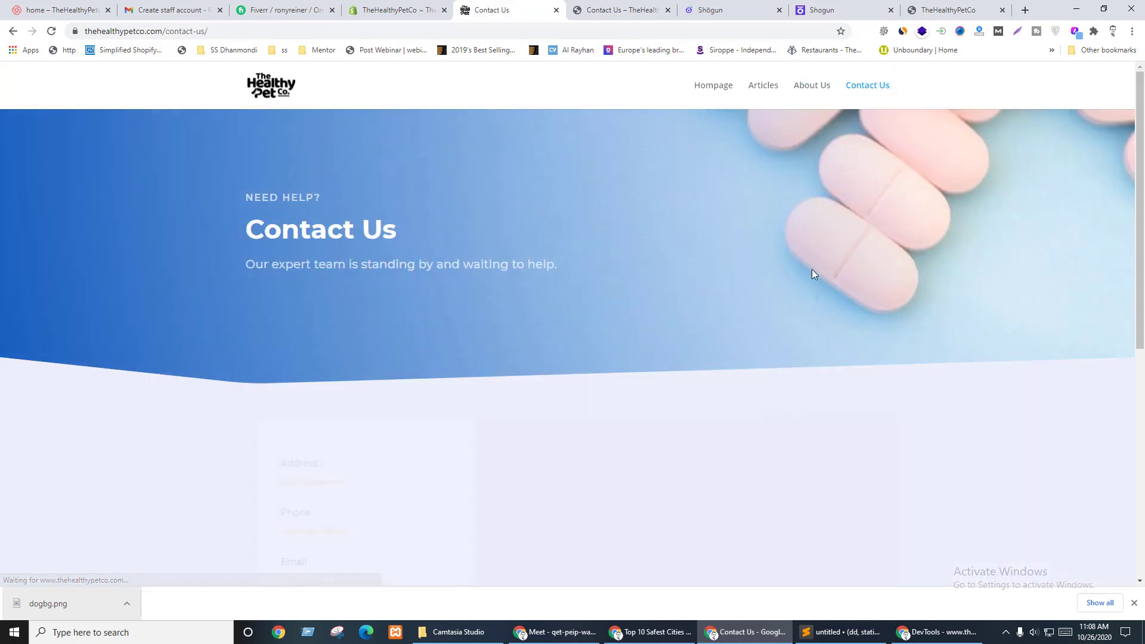
{"action": "scroll", "coordinate": [906, 375], "scroll_direction": "down", "scroll_amount": 7}
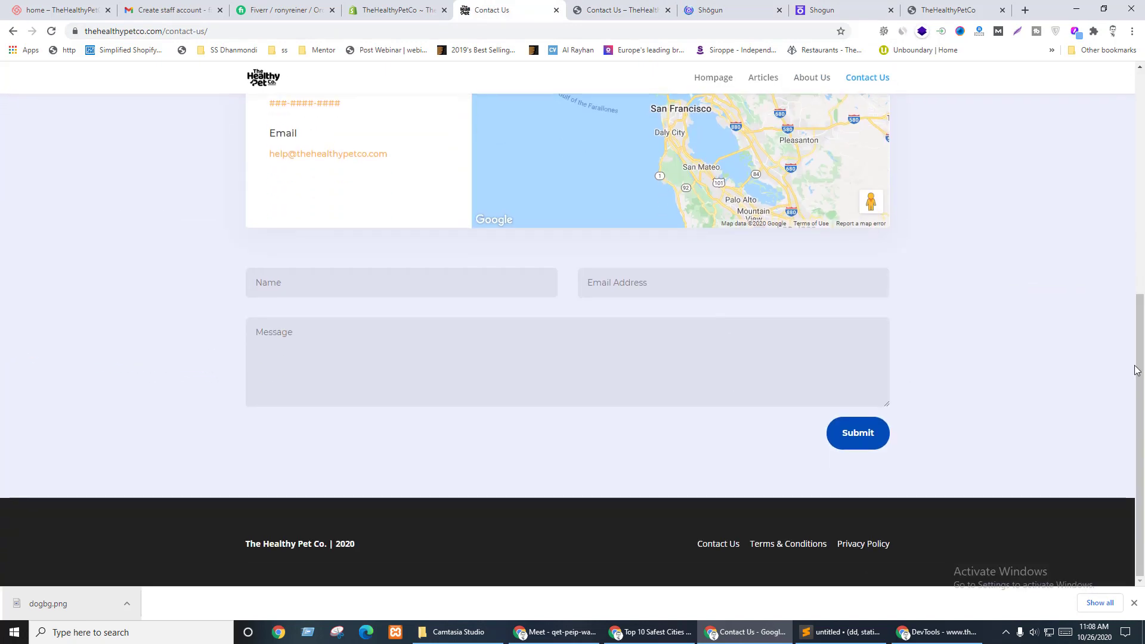
{"action": "scroll", "coordinate": [1121, 364], "scroll_direction": "up", "scroll_amount": 4}
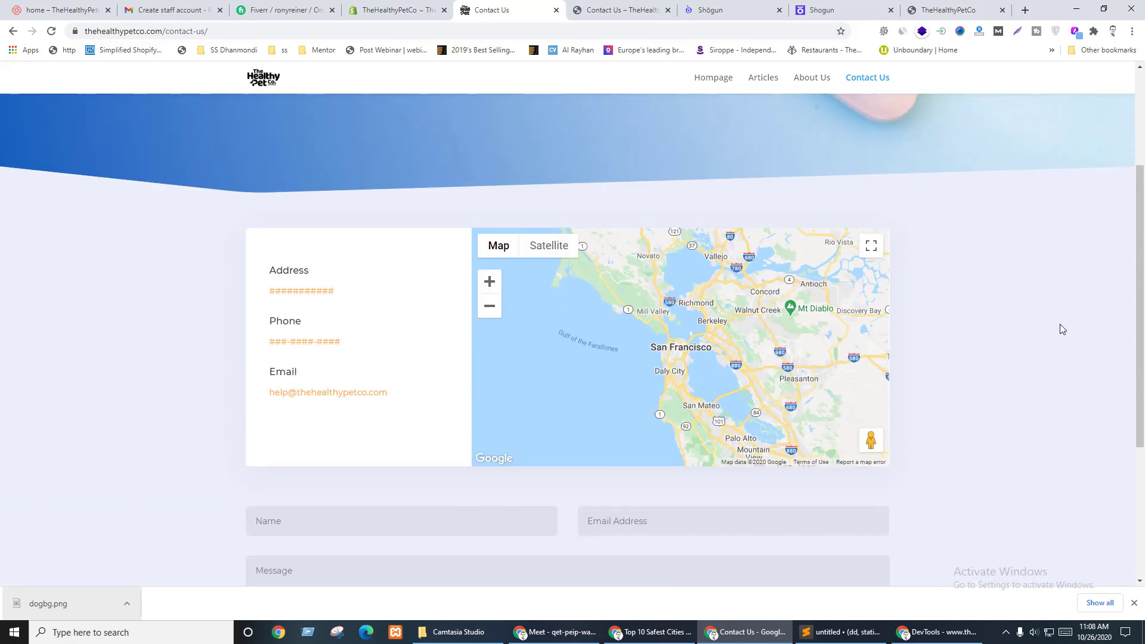
{"action": "left_click_drag", "start_coordinate": [789, 324], "coordinate": [717, 342]}
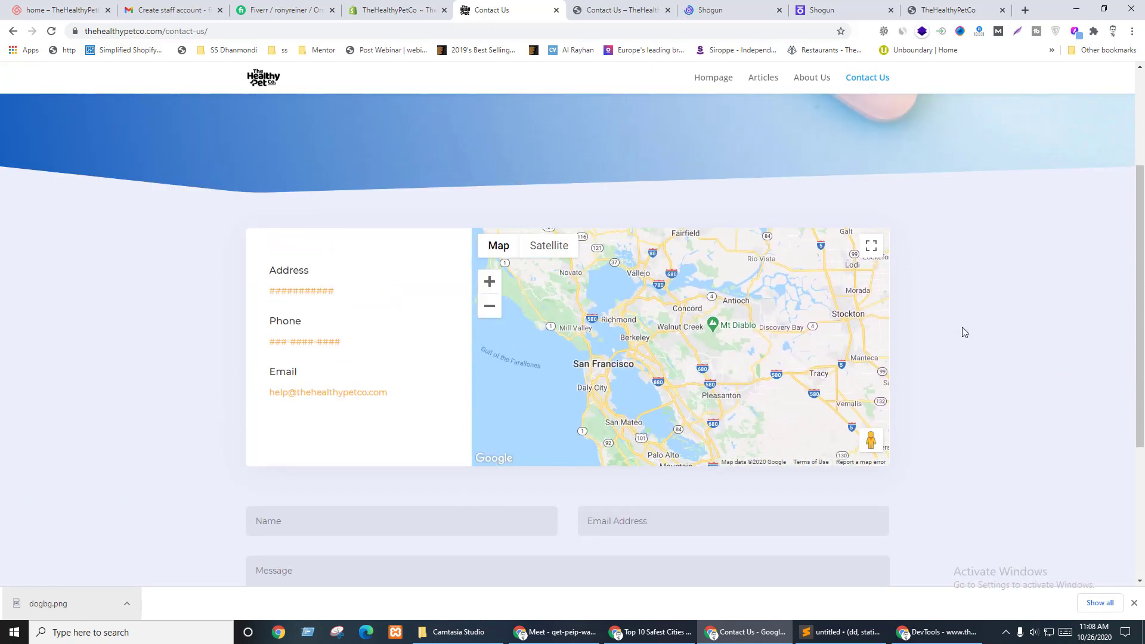
{"action": "scroll", "coordinate": [965, 348], "scroll_direction": "down", "scroll_amount": 4}
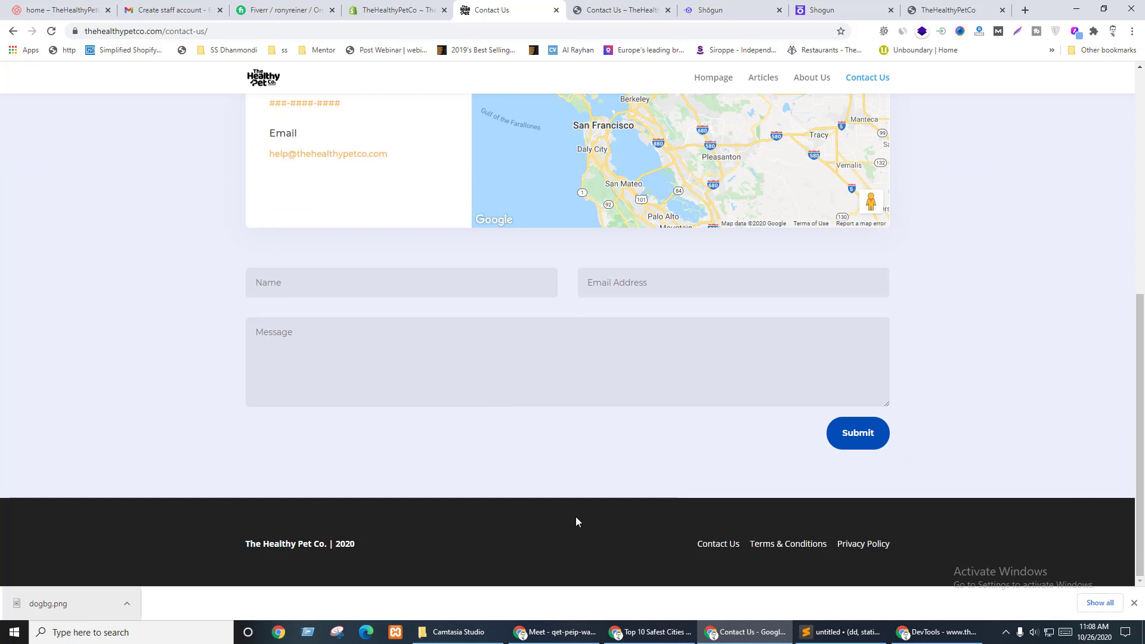
- Switch to the Shogun dashboard and open the Contact Us page for editing
{"action": "key", "text": "ctrl+Tab"}
{"action": "left_click", "coordinate": [713, 4]}
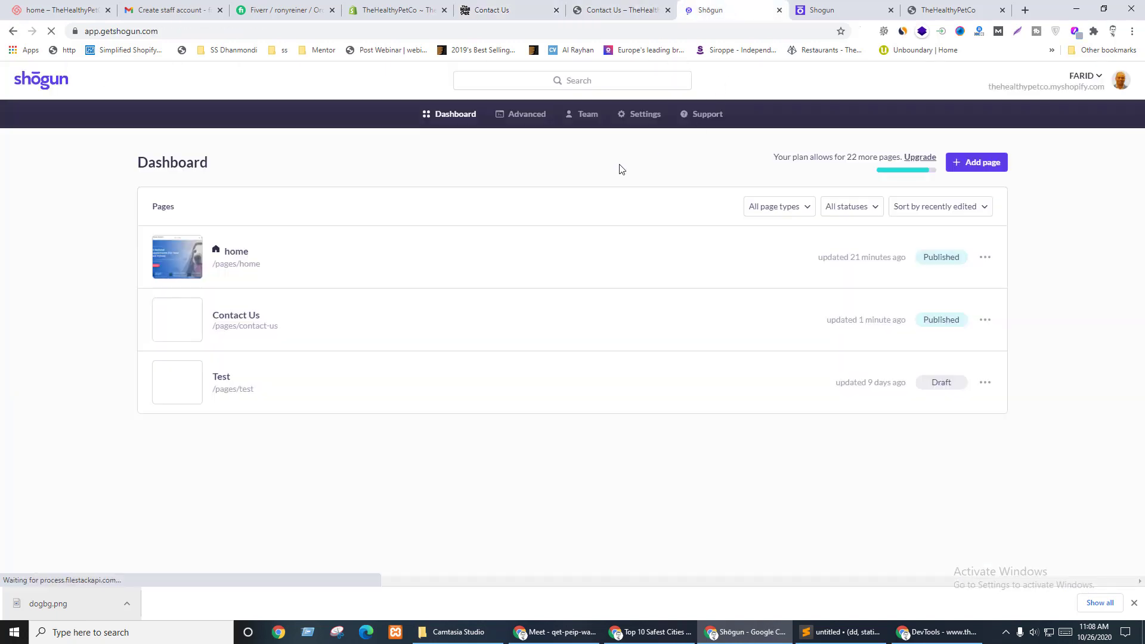
{"action": "left_click", "coordinate": [515, 9]}
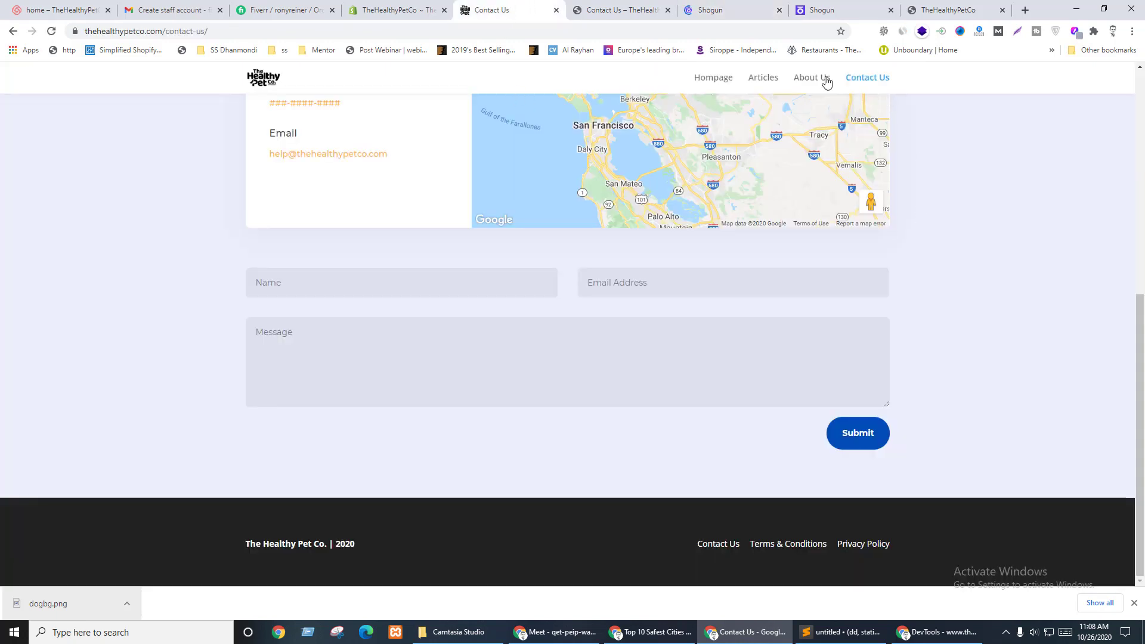
{"action": "left_click", "coordinate": [714, 6]}
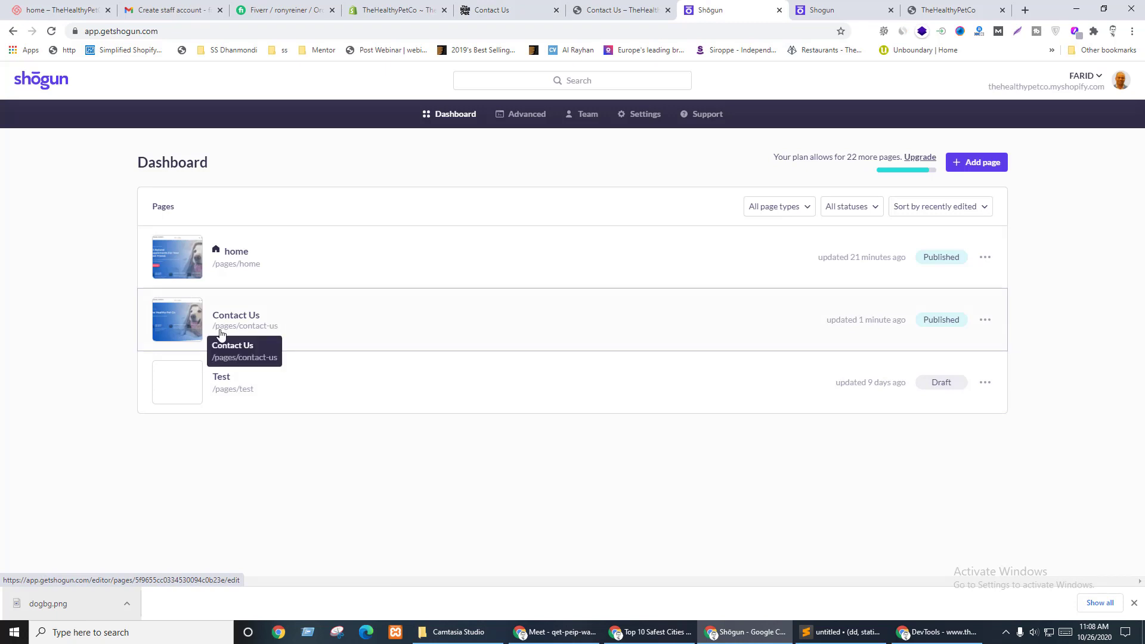
{"action": "left_click", "coordinate": [243, 332]}
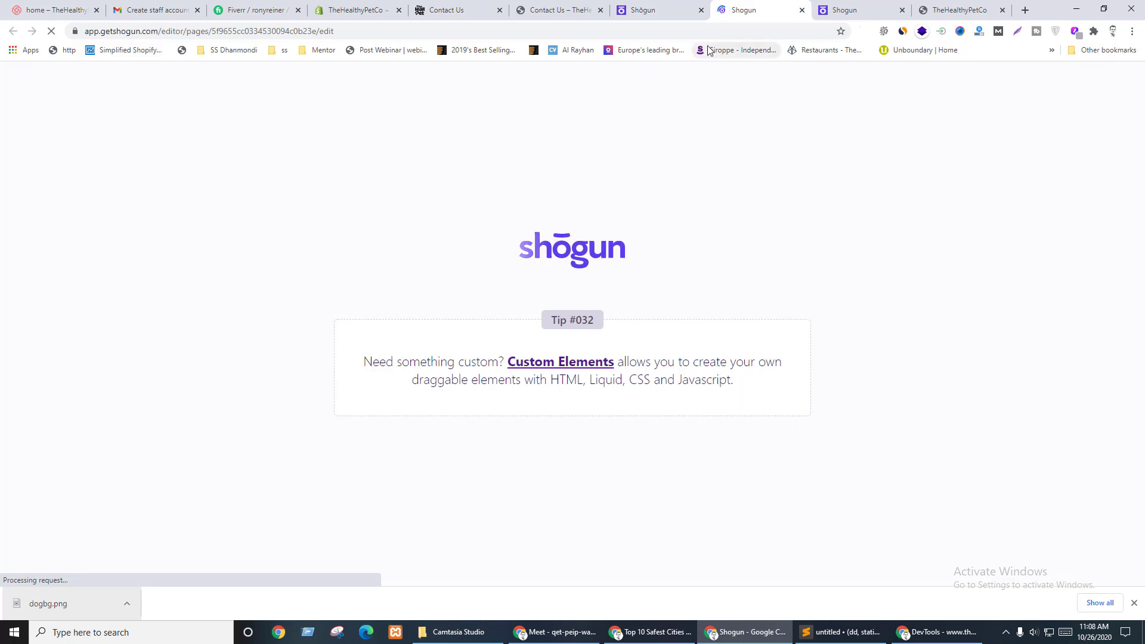
- Close the home page's editor and return to the Contact Us page's editor after a look at the original Contact Us page
{"action": "left_click", "coordinate": [802, 9]}
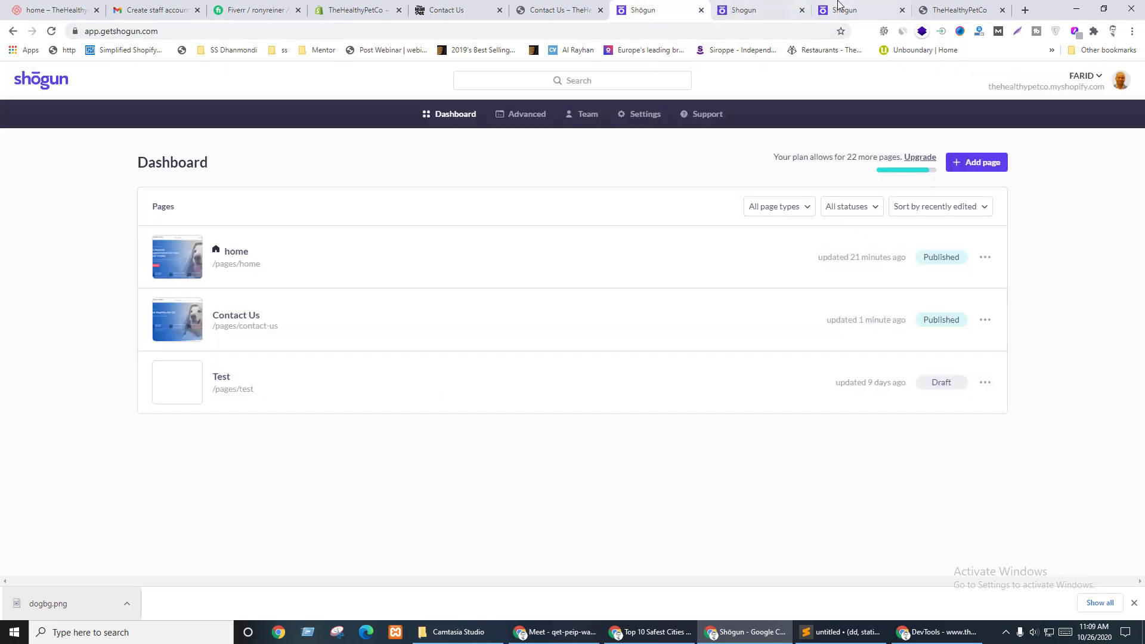
{"action": "left_click", "coordinate": [763, 10]}
{"action": "left_click", "coordinate": [864, 10]}
{"action": "left_click", "coordinate": [637, 9]}
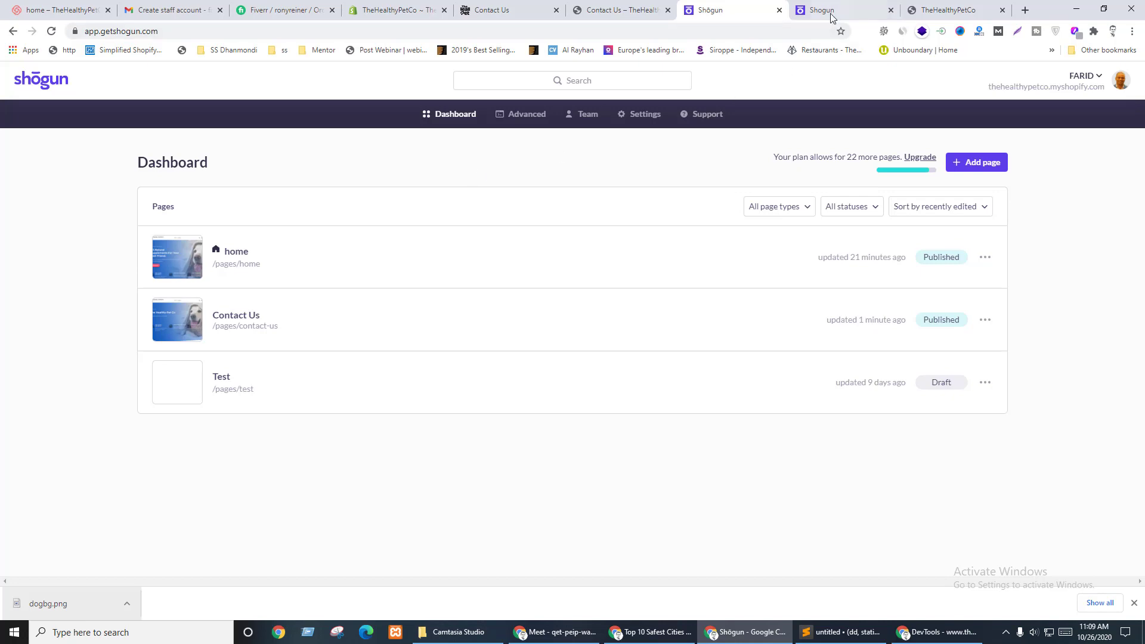
{"action": "left_click", "coordinate": [831, 11]}
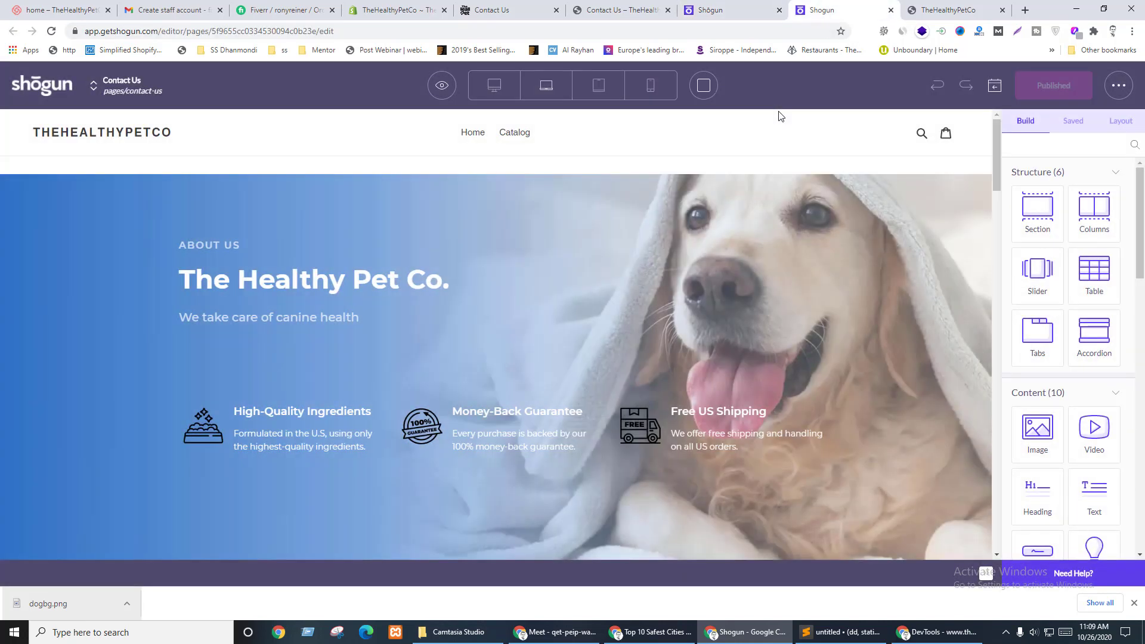
{"action": "left_click", "coordinate": [509, 10]}
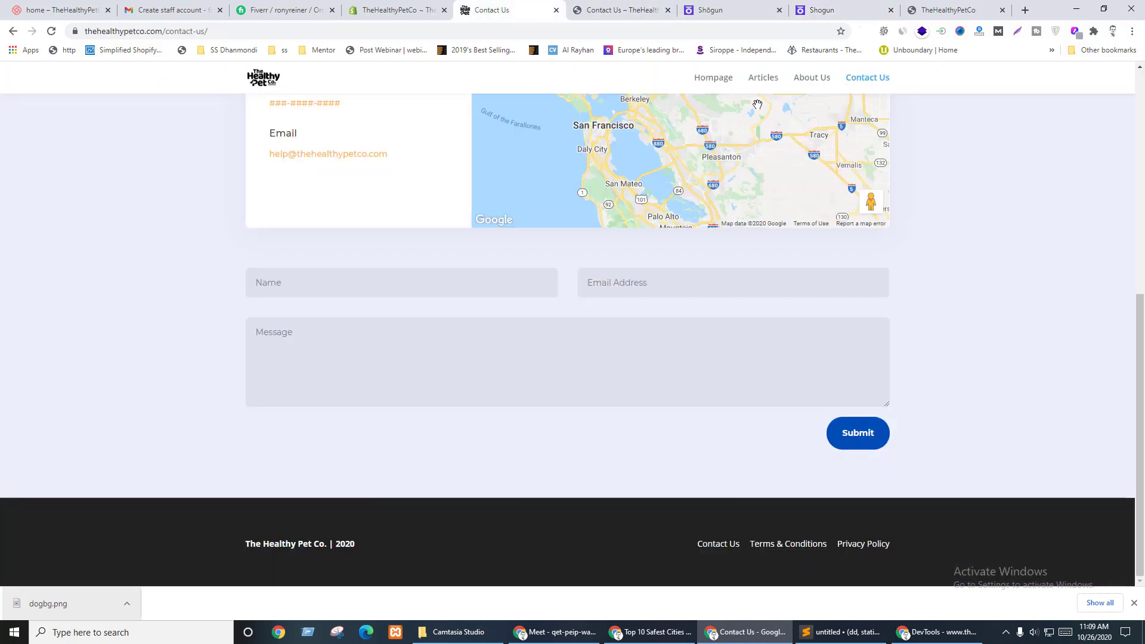
{"action": "left_click", "coordinate": [835, 11]}
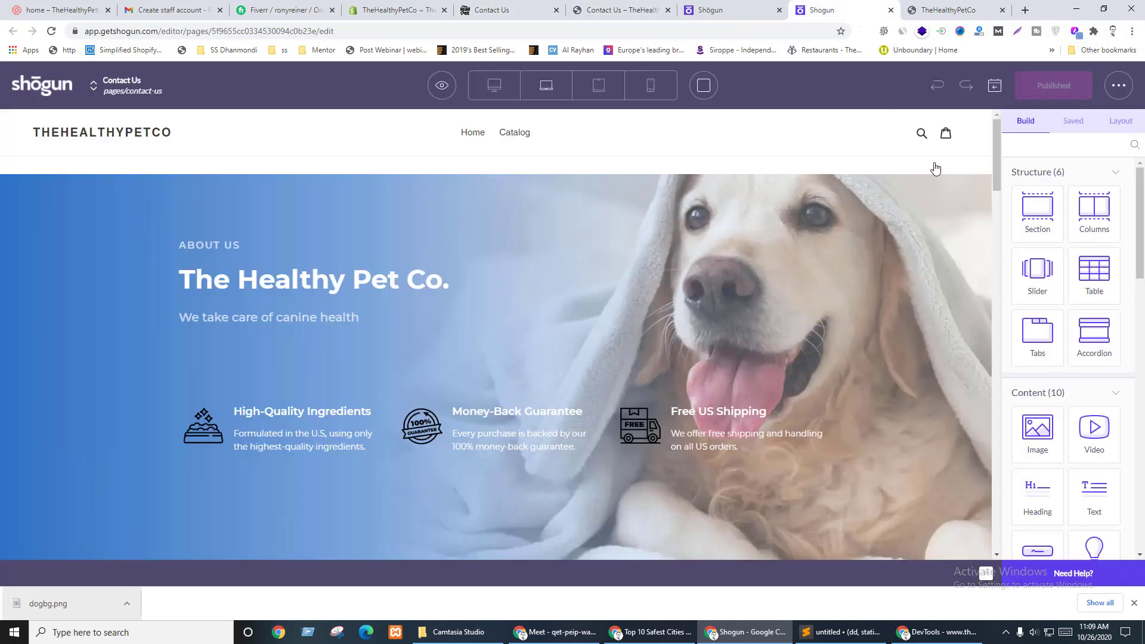
- Rename the page as "About Us" in its page settings and copy the new name
{"action": "left_click", "coordinate": [1110, 85]}
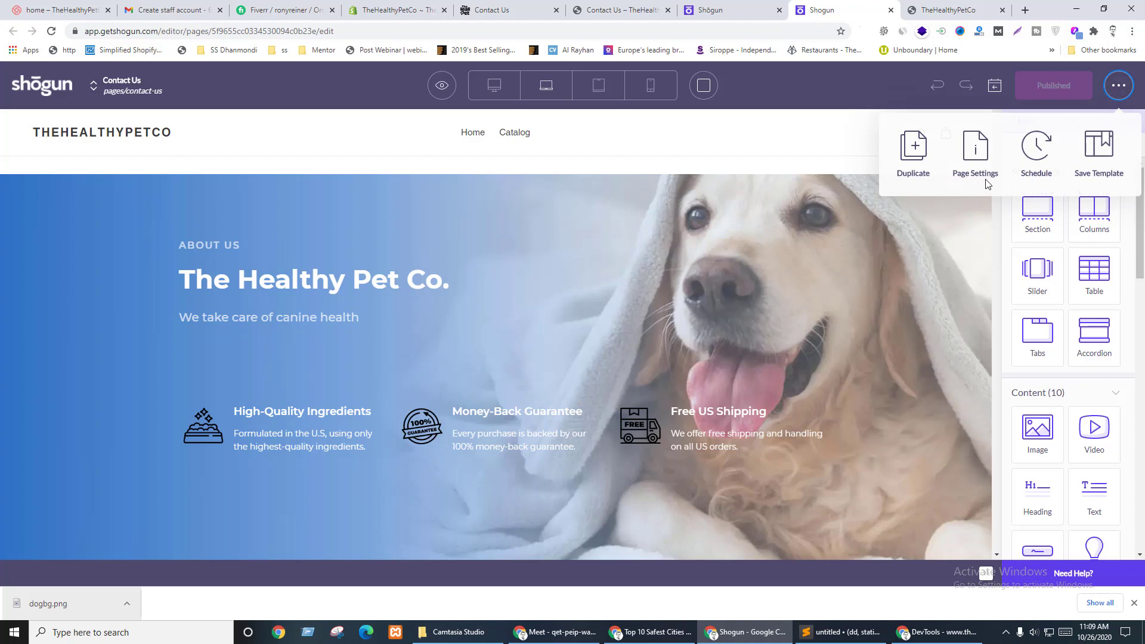
{"action": "left_click", "coordinate": [971, 162]}
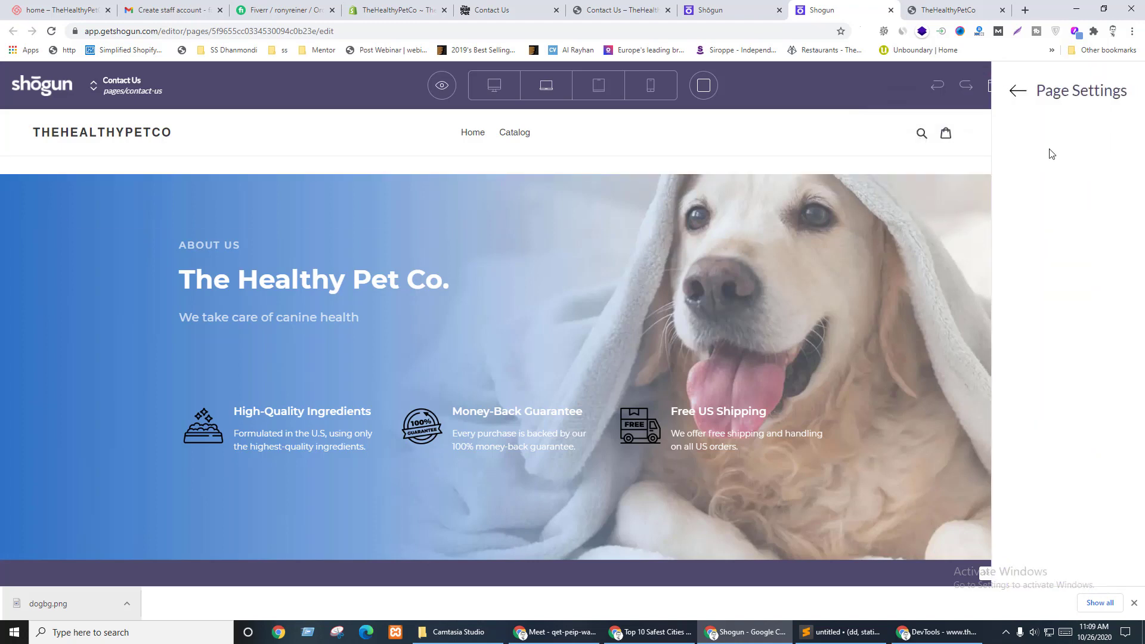
{"action": "left_click", "coordinate": [829, 238]}
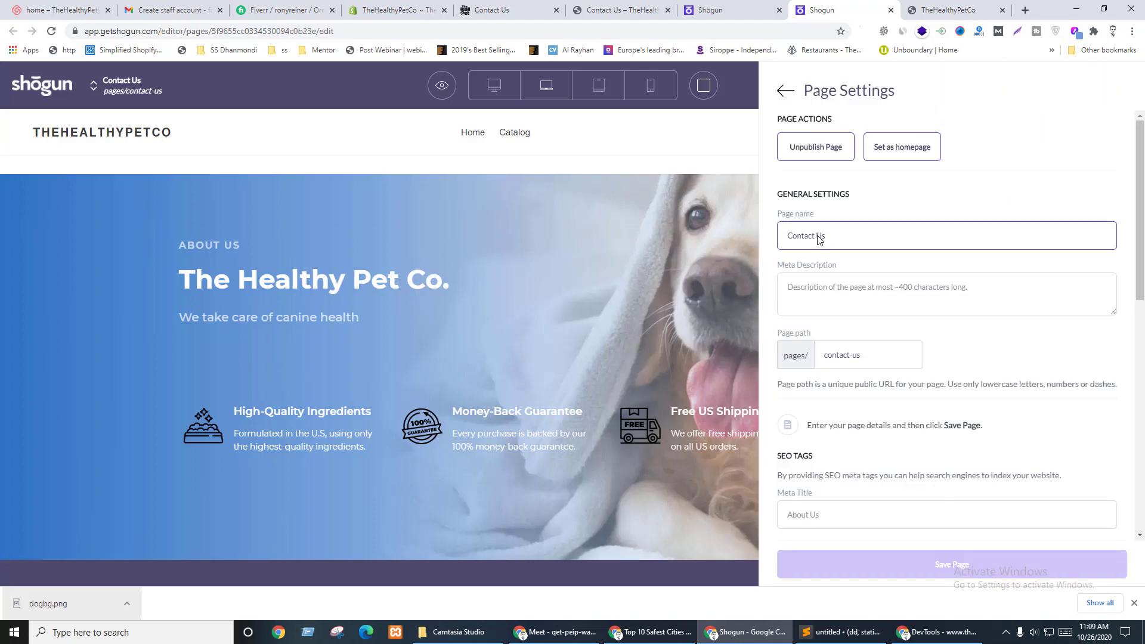
{"action": "left_click_drag", "start_coordinate": [817, 236], "coordinate": [753, 239]}
{"action": "type", "text": "Abo"}
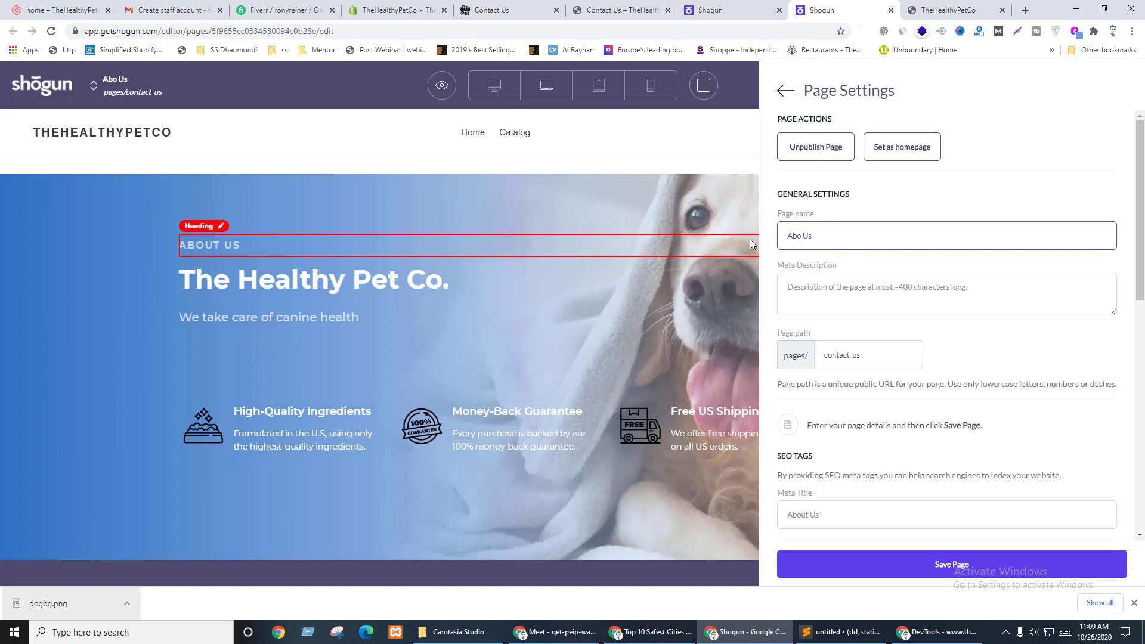
{"action": "type", "text": "ut"}
{"action": "key", "text": "ctrl+a"}
{"action": "key", "text": "ctrl+c"}
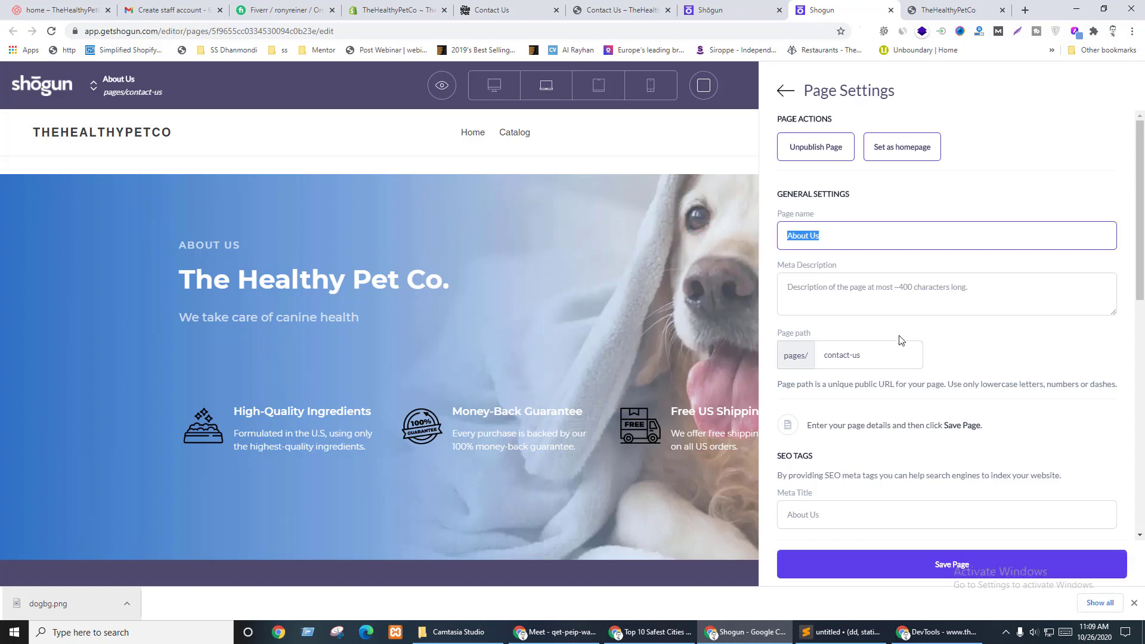
- Set the page path to "about-us"
{"action": "left_click", "coordinate": [881, 356]}
{"action": "key", "text": "ctrl+a"}
{"action": "type", "text": "aboutus"}
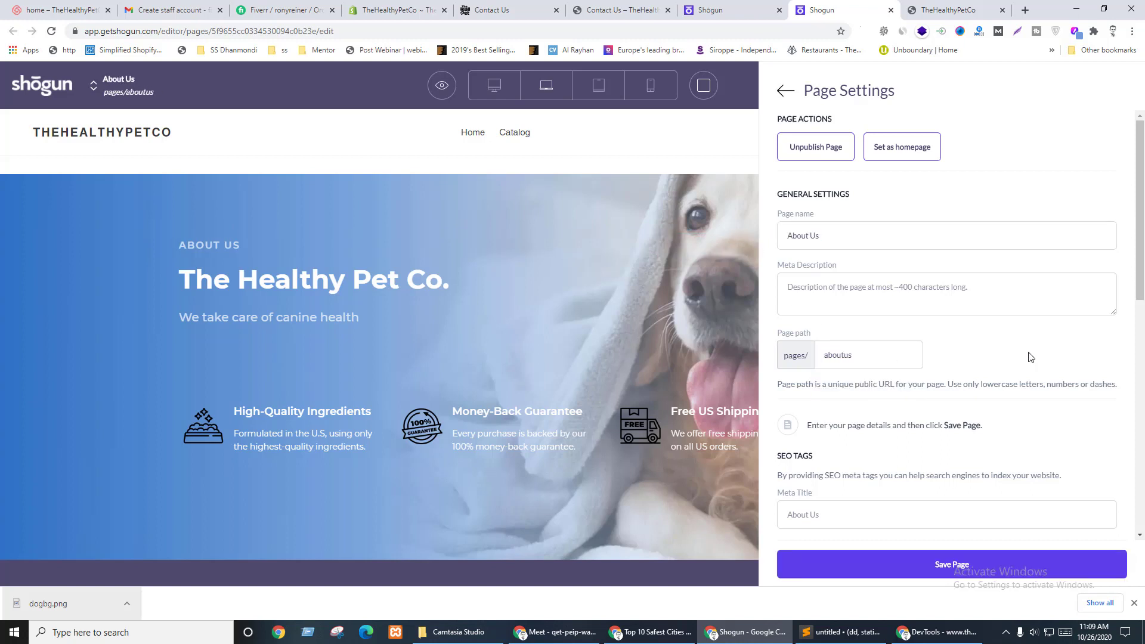
{"action": "left_click", "coordinate": [847, 358]}
{"action": "type", "text": "-"}
{"action": "left_click", "coordinate": [974, 345]}
- Set the Facebook meta title to "About Us" and save the page settings
{"action": "scroll", "coordinate": [984, 353], "scroll_direction": "down", "scroll_amount": 3}
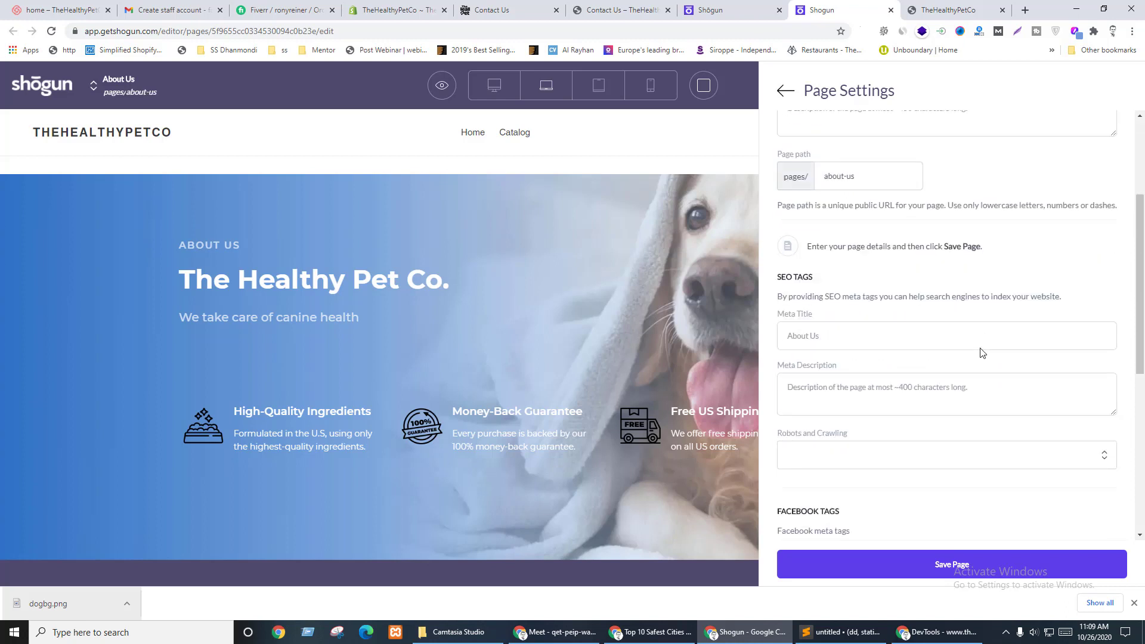
{"action": "left_click", "coordinate": [858, 340]}
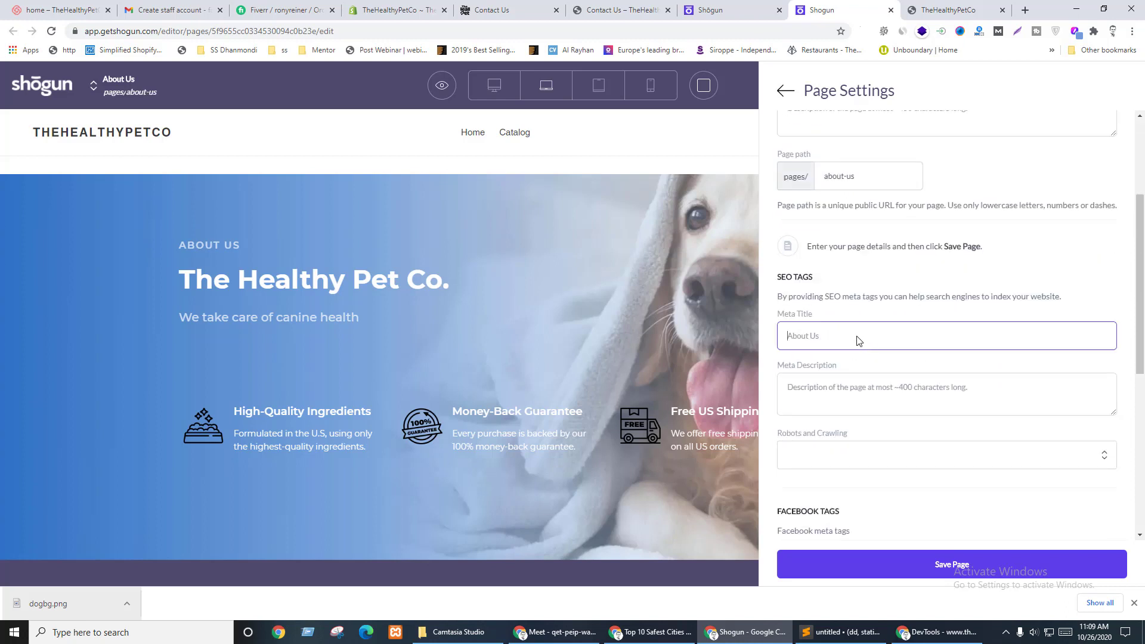
{"action": "scroll", "coordinate": [933, 381], "scroll_direction": "down", "scroll_amount": 4}
{"action": "left_click", "coordinate": [881, 381]}
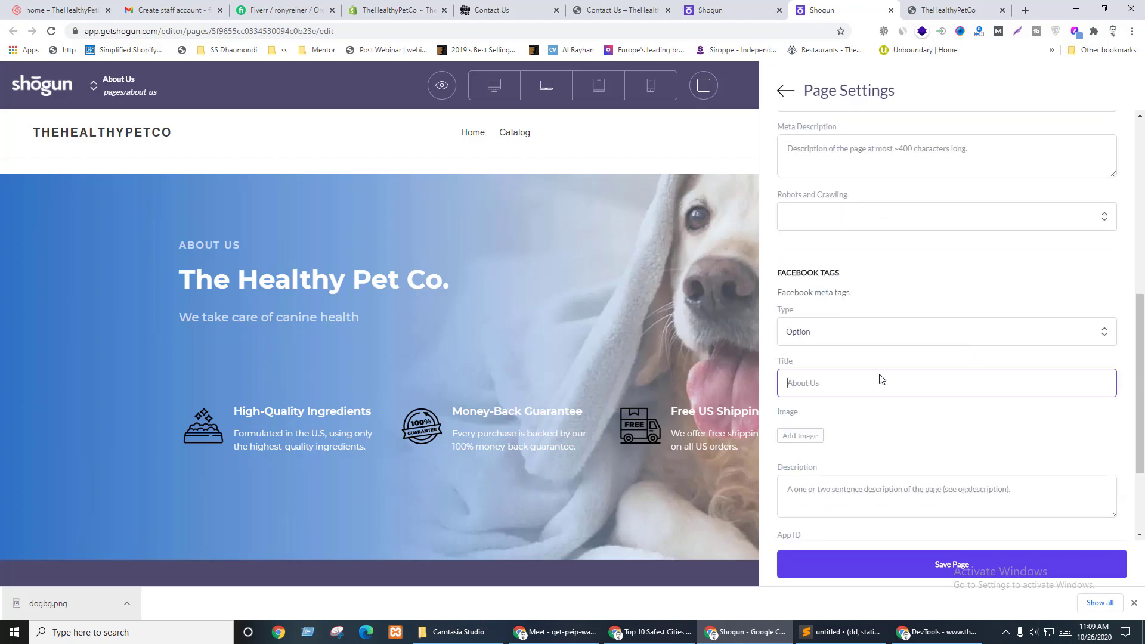
{"action": "key", "text": "ctrl+v"}
{"action": "left_click", "coordinate": [947, 418]}
{"action": "scroll", "coordinate": [957, 427], "scroll_direction": "down", "scroll_amount": 2}
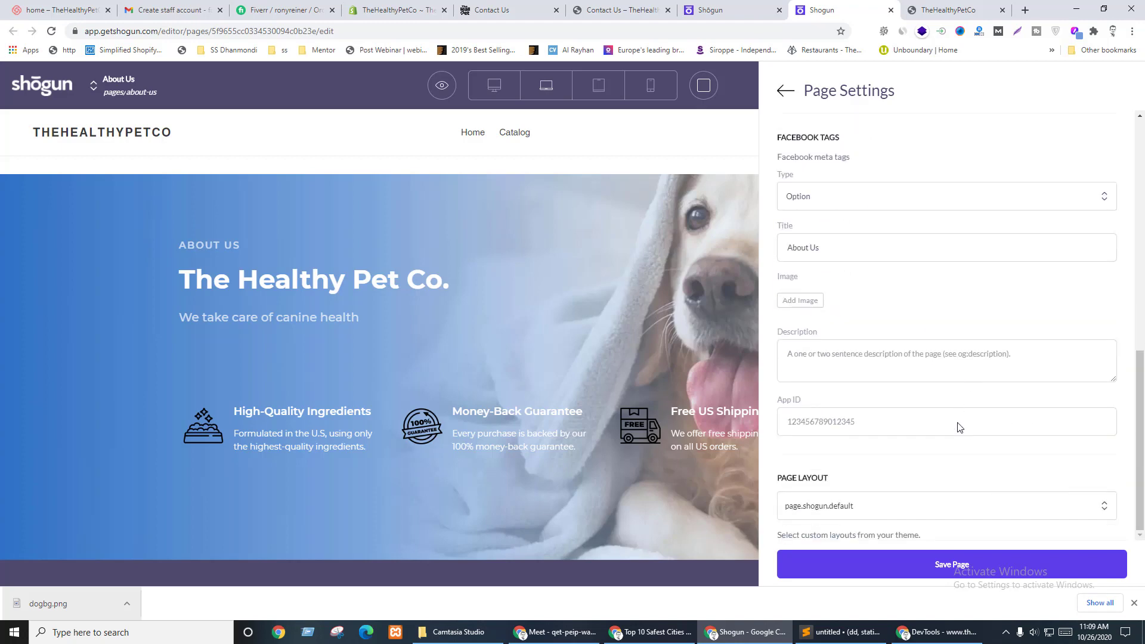
{"action": "left_click", "coordinate": [953, 565]}
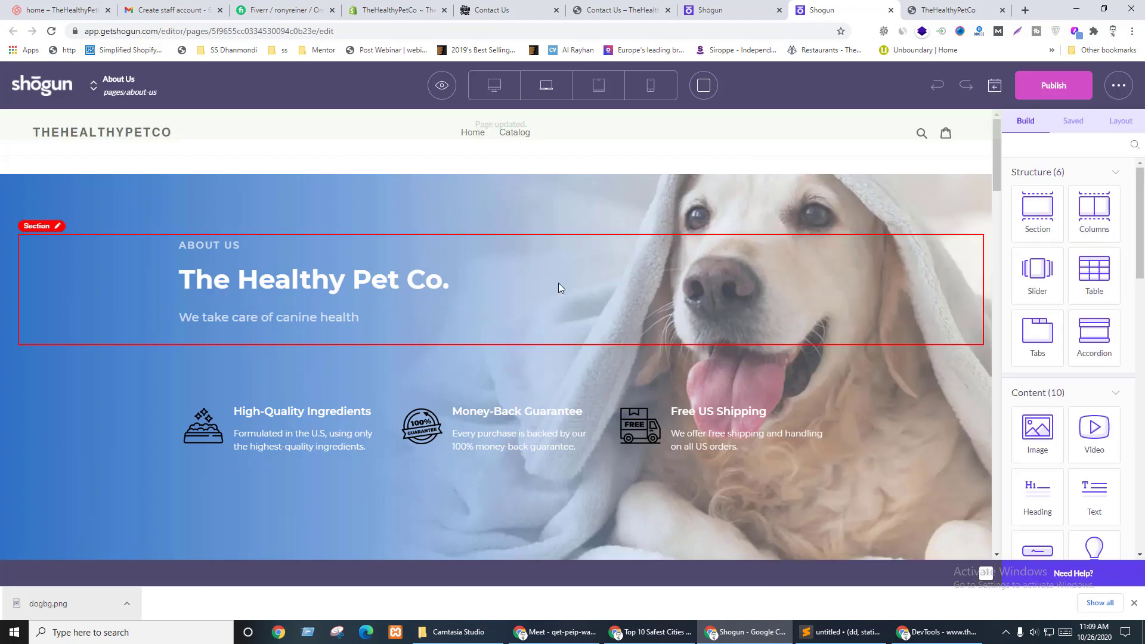
- Create a standard page from the blank template, named Contact Us with path contact-us, keeping the theme's header and footer
{"action": "left_click", "coordinate": [130, 98]}
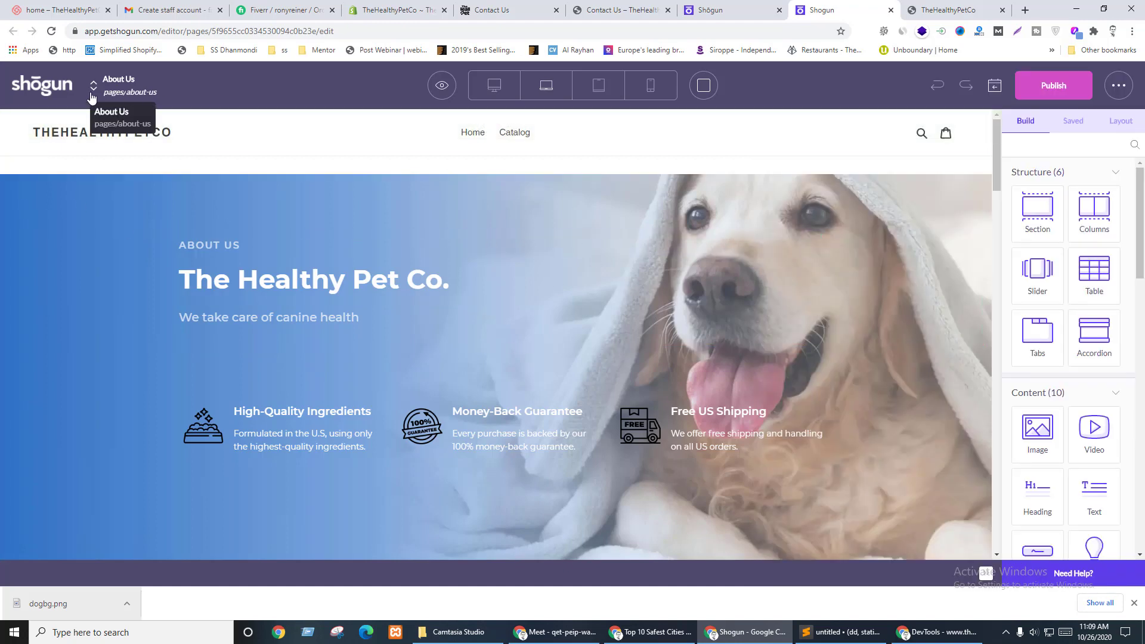
{"action": "left_click", "coordinate": [119, 119]}
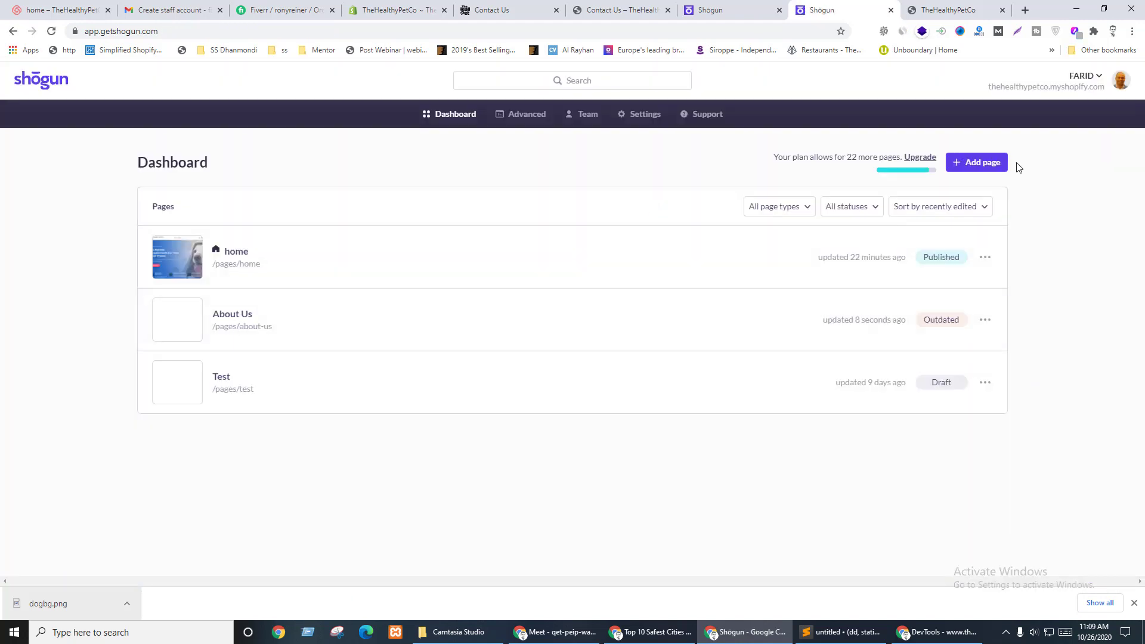
{"action": "left_click", "coordinate": [992, 162]}
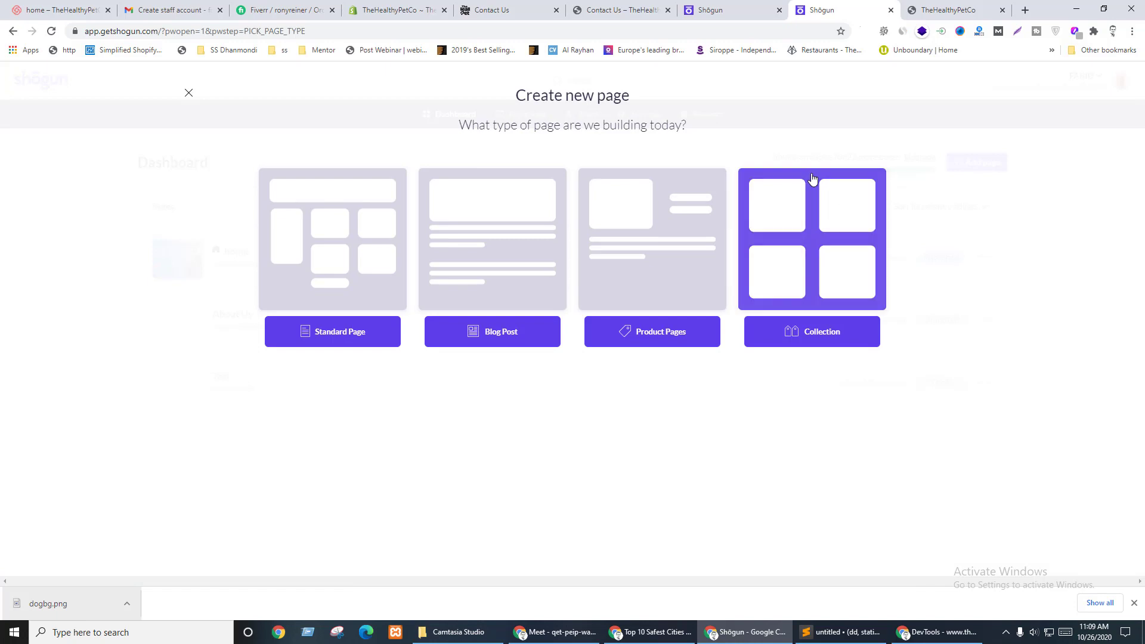
{"action": "left_click", "coordinate": [388, 220]}
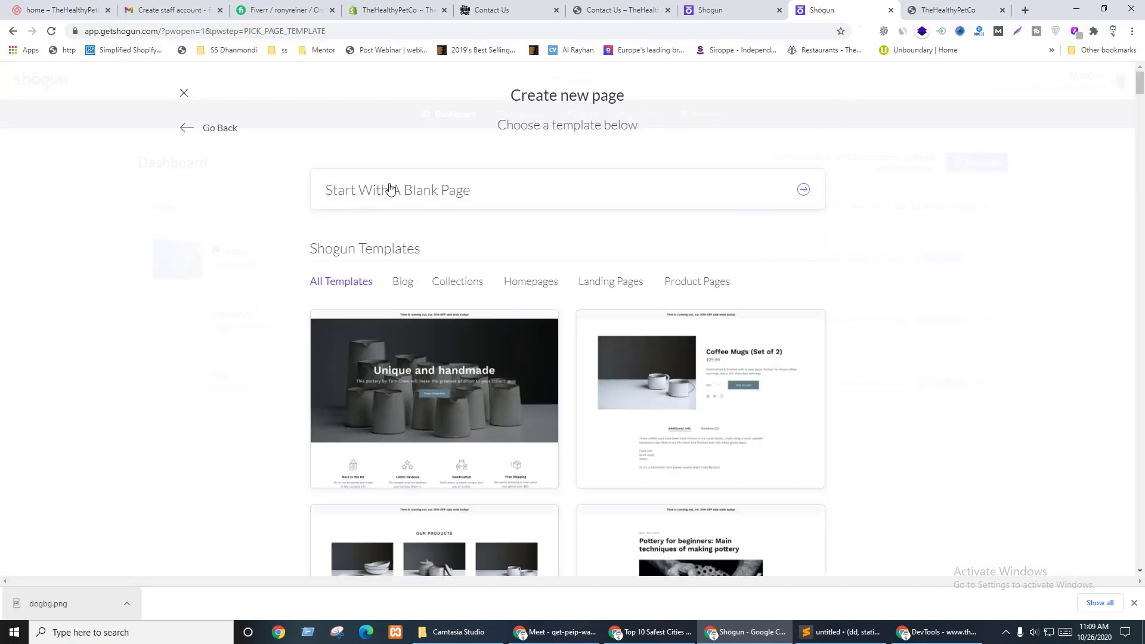
{"action": "left_click", "coordinate": [390, 189]}
{"action": "left_click", "coordinate": [739, 340]}
{"action": "left_click", "coordinate": [641, 198]}
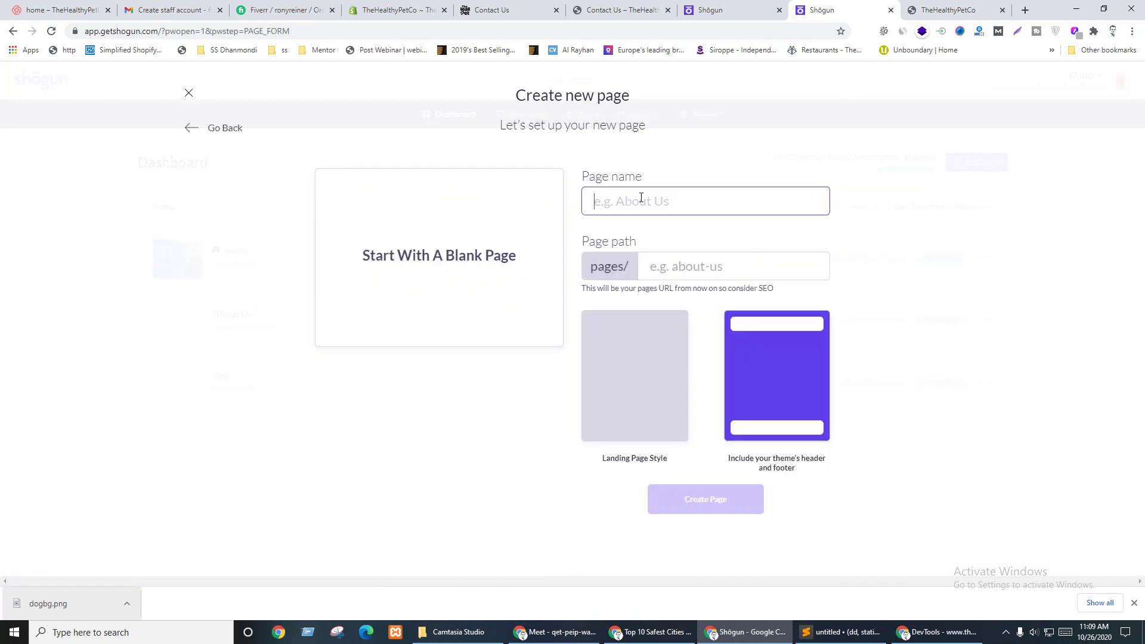
{"action": "type", "text": "Contact Us"}
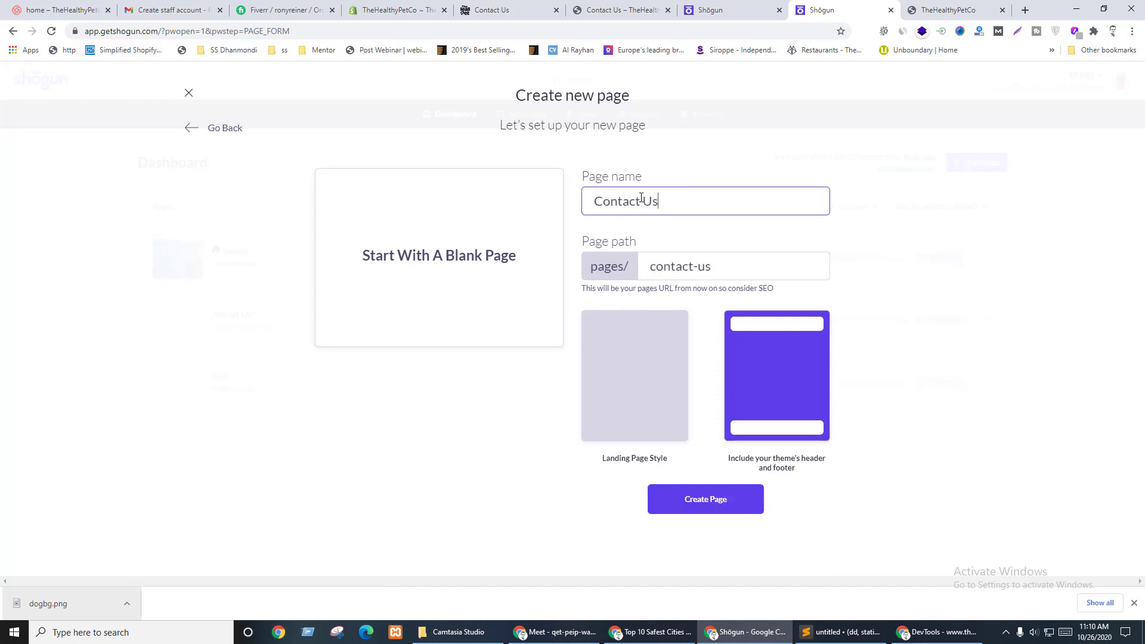
{"action": "left_click", "coordinate": [707, 501]}
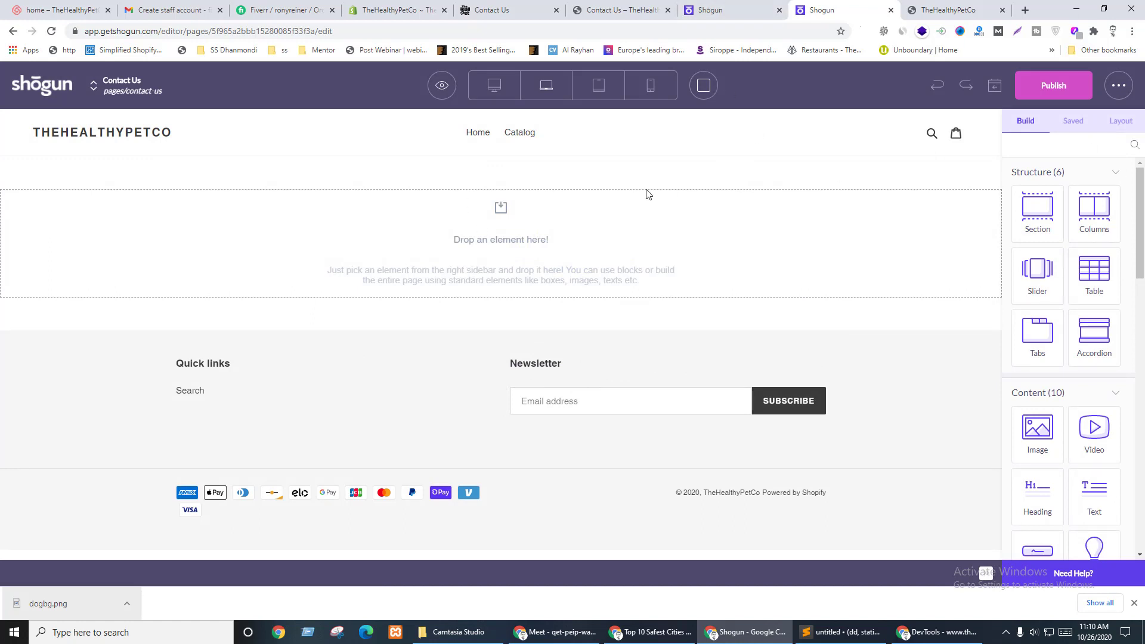
- Open the home page for editing in the other Shogun tab, and return to the new Contact Us page
{"action": "left_click", "coordinate": [726, 4]}
{"action": "left_click", "coordinate": [233, 255]}
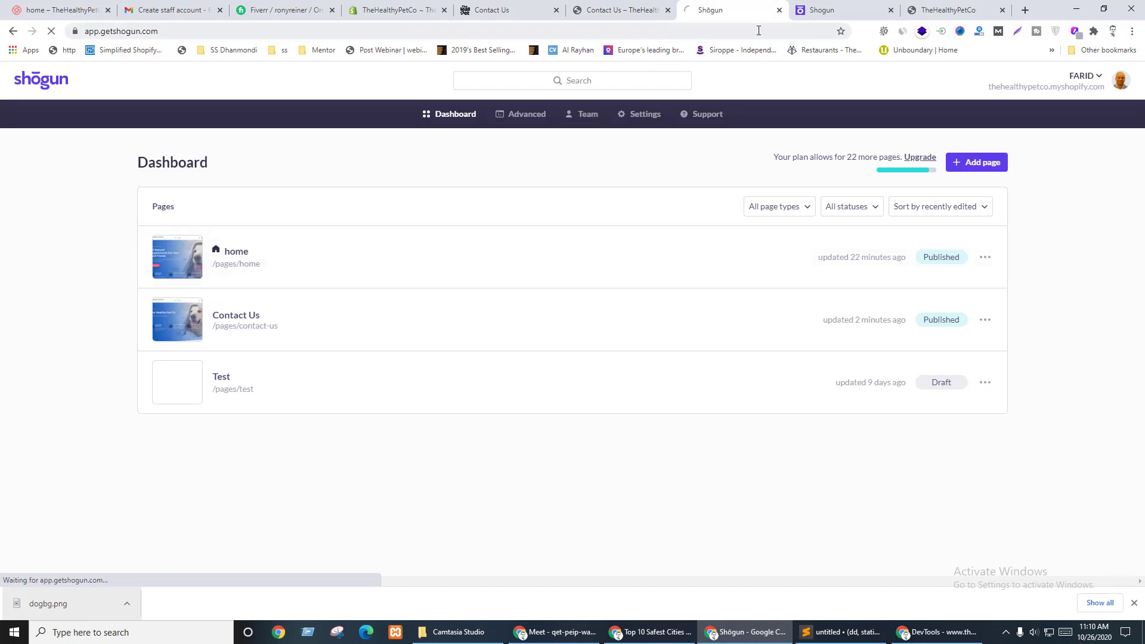
{"action": "left_click", "coordinate": [838, 6]}
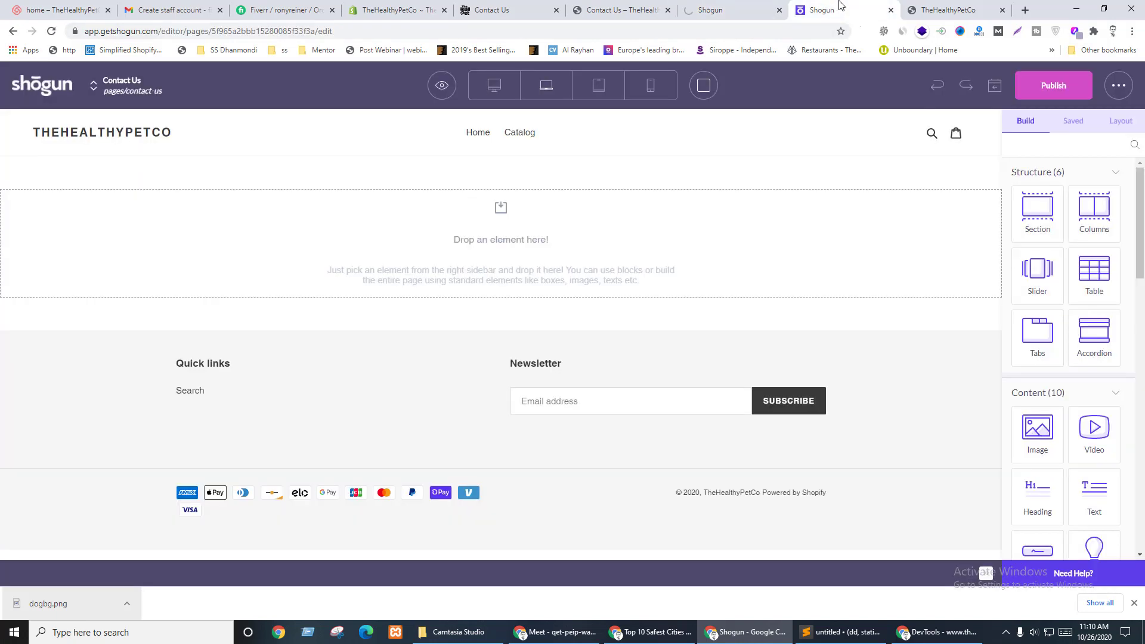
- Insert the saved banner block into the empty Contact Us page and delete its three-feature section below the button
{"action": "left_click", "coordinate": [1072, 121]}
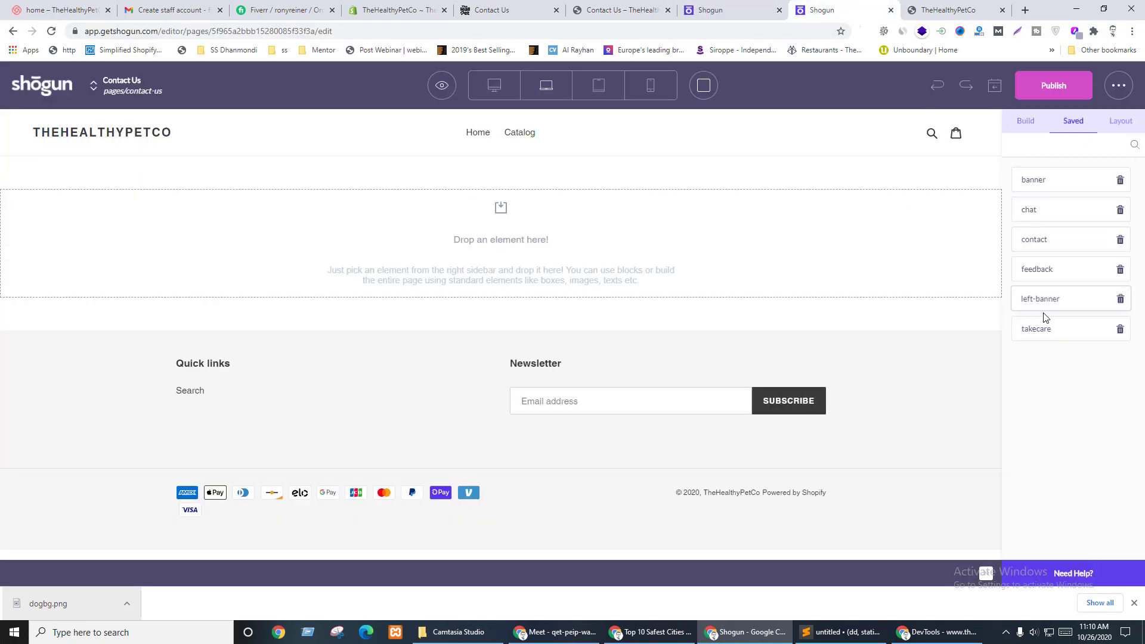
{"action": "left_click_drag", "start_coordinate": [1044, 178], "coordinate": [415, 270]}
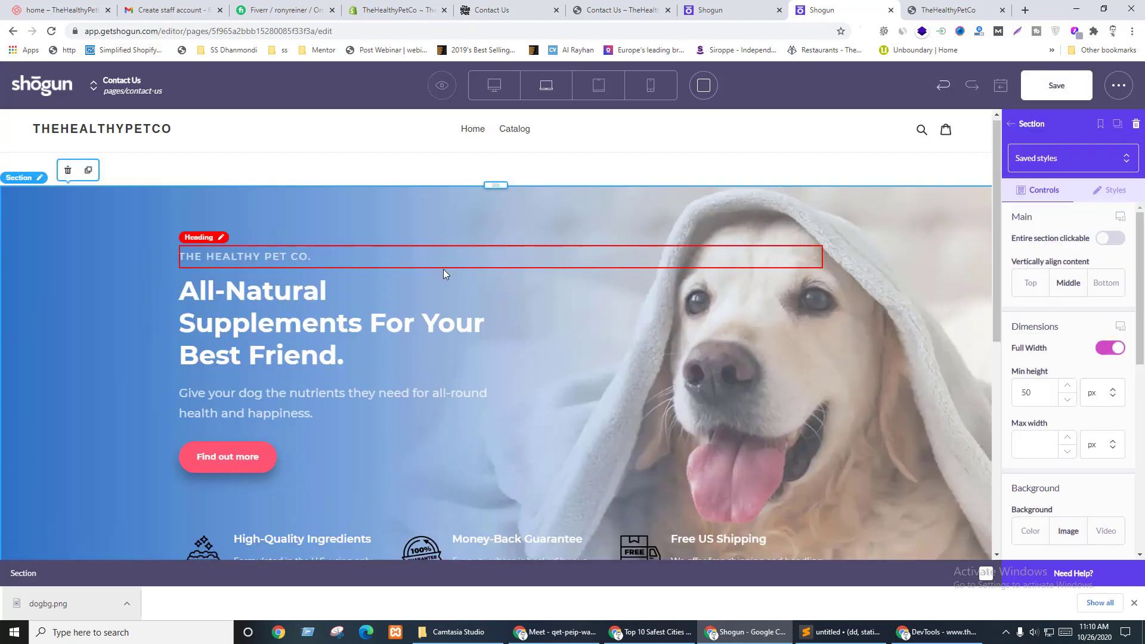
{"action": "scroll", "coordinate": [442, 270], "scroll_direction": "down", "scroll_amount": 3}
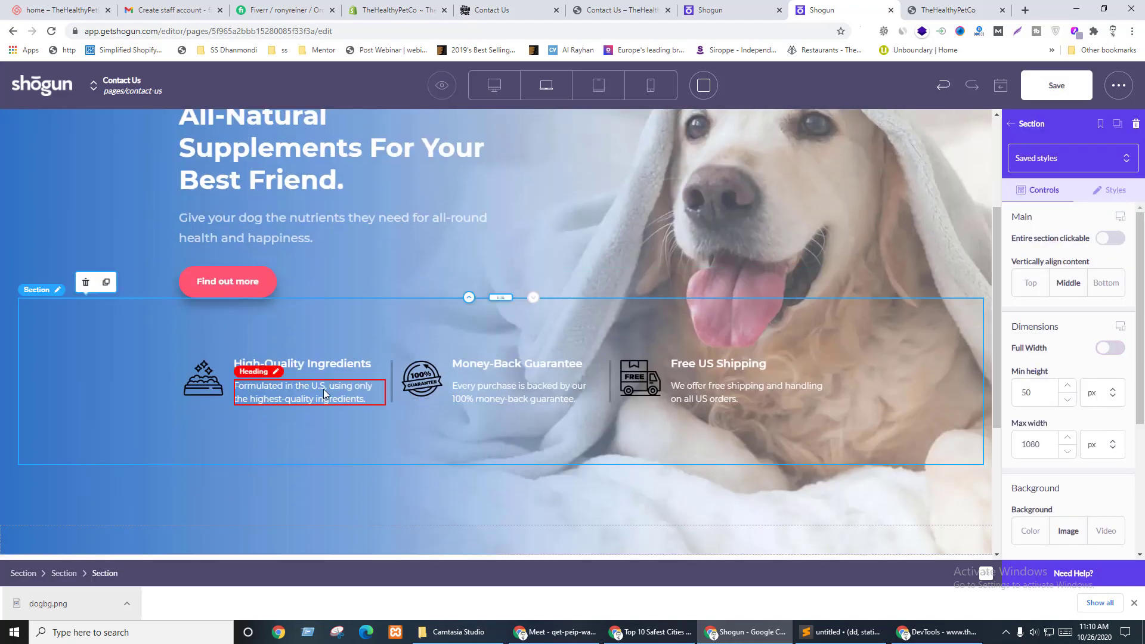
{"action": "left_click", "coordinate": [88, 279]}
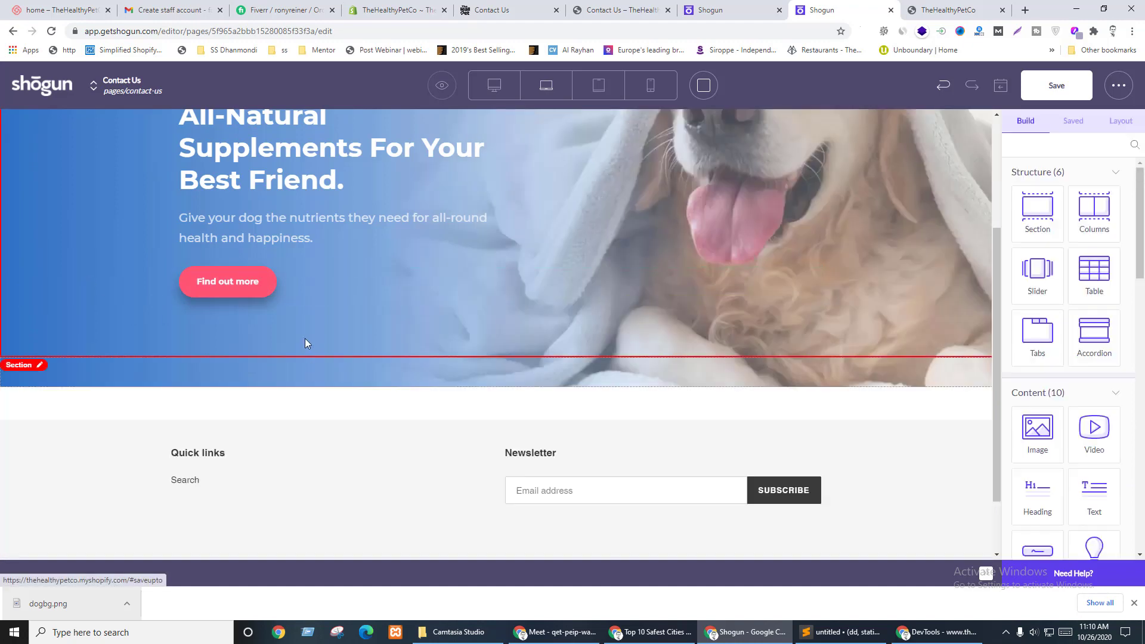
{"action": "scroll", "coordinate": [513, 337], "scroll_direction": "up", "scroll_amount": 3}
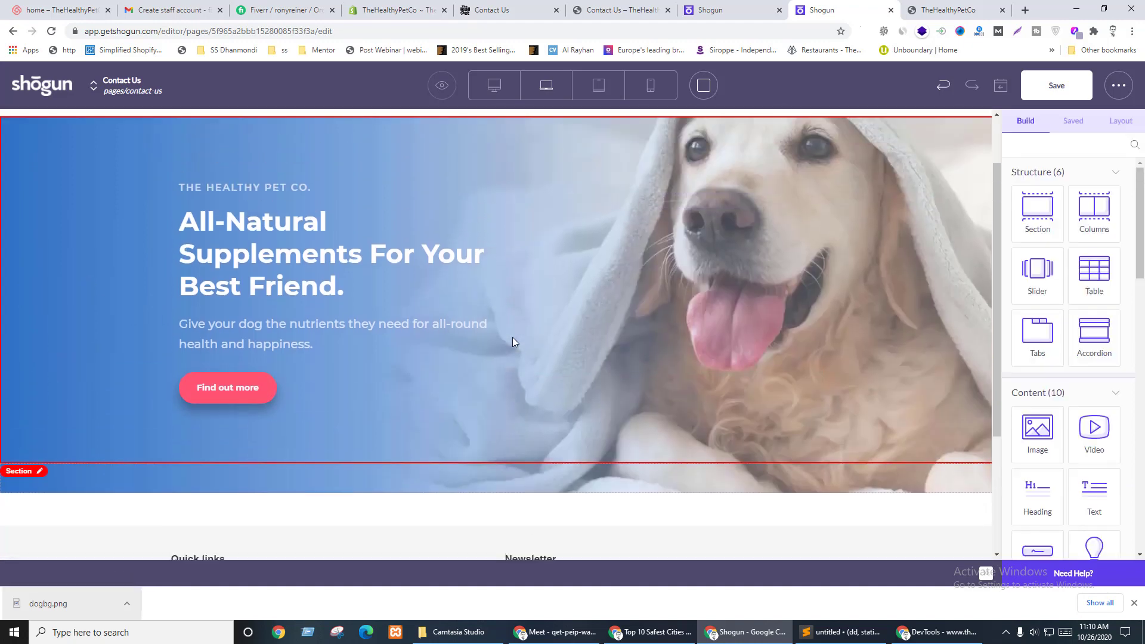
- Copy all the custom style code from the HTML element at the head of the home page
{"action": "key", "text": "ctrl+shift+Tab"}
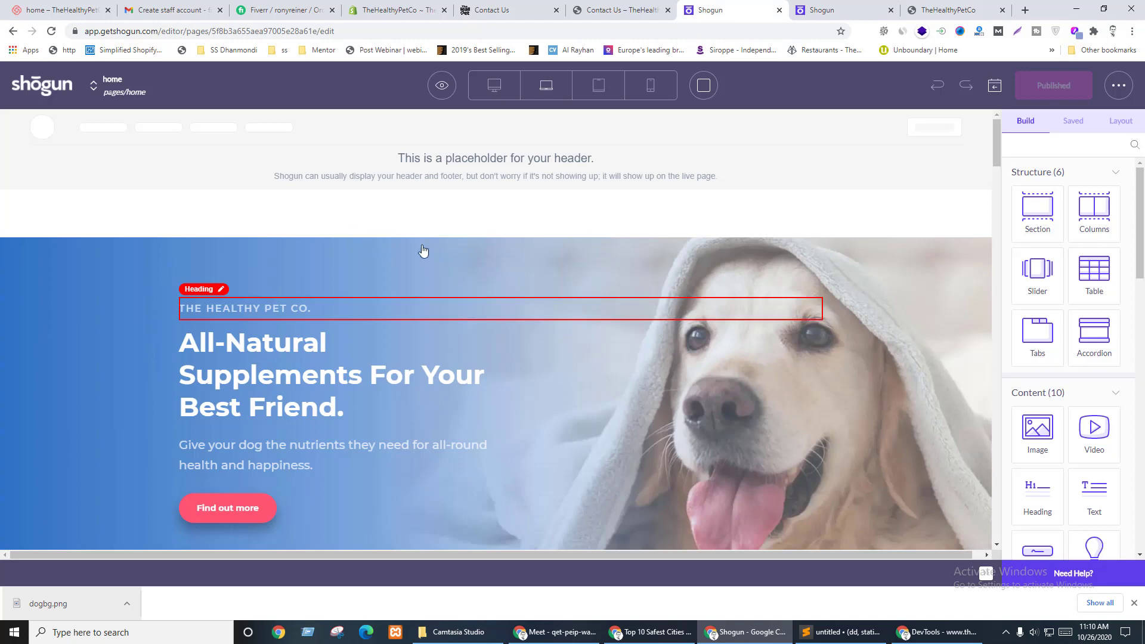
{"action": "left_click", "coordinate": [480, 228]}
{"action": "double_click", "coordinate": [479, 228]}
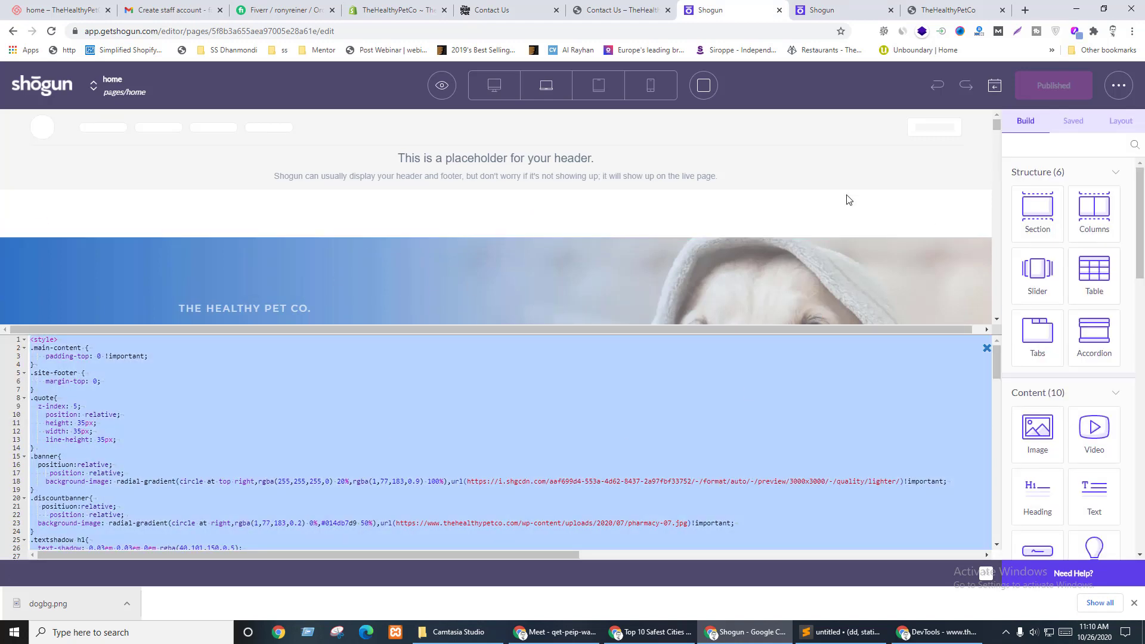
{"action": "key", "text": "ctrl+Tab"}
- Add an HTML element above the Contact Us banner containing the copied style code, and save the page
{"action": "left_click", "coordinate": [1073, 122]}
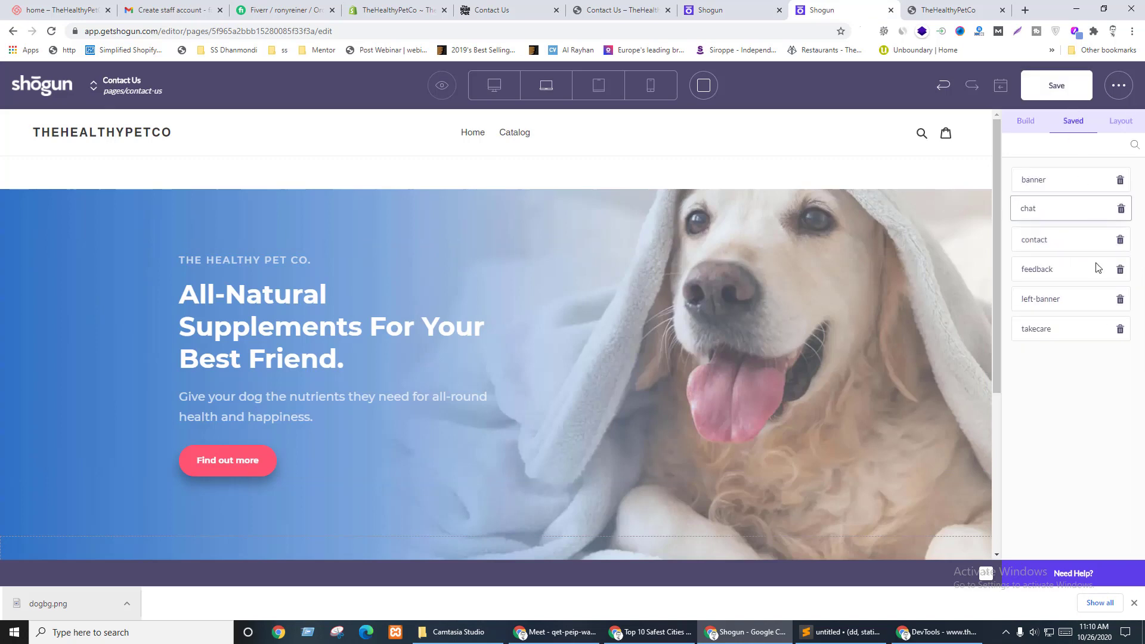
{"action": "left_click", "coordinate": [1026, 122]}
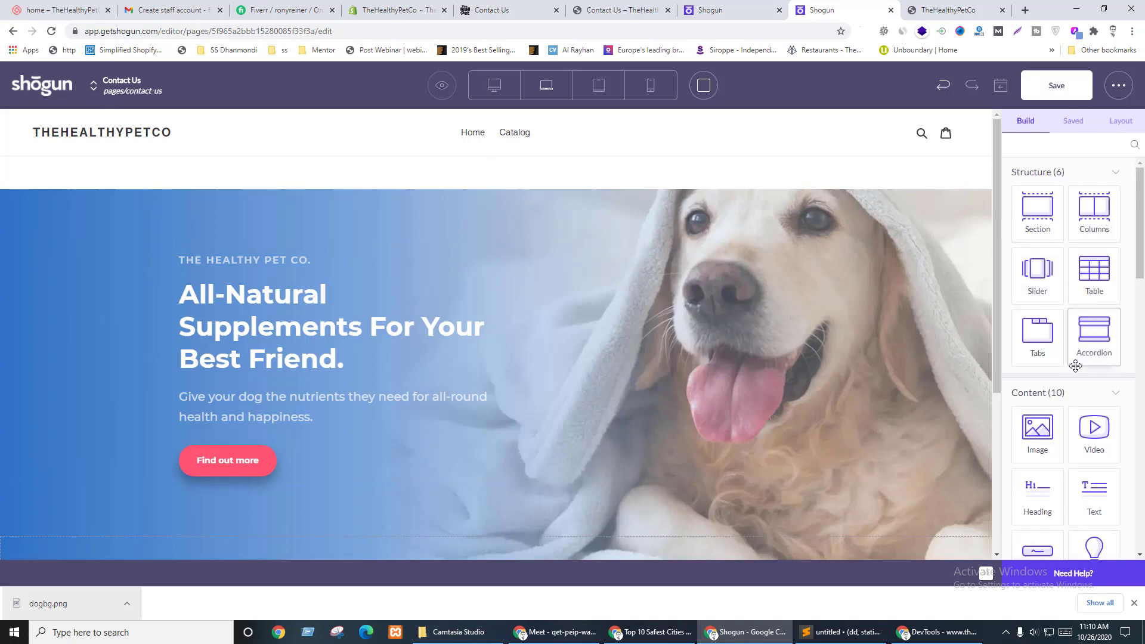
{"action": "scroll", "coordinate": [1090, 358], "scroll_direction": "down", "scroll_amount": 5}
{"action": "left_click_drag", "start_coordinate": [1093, 384], "coordinate": [493, 130]}
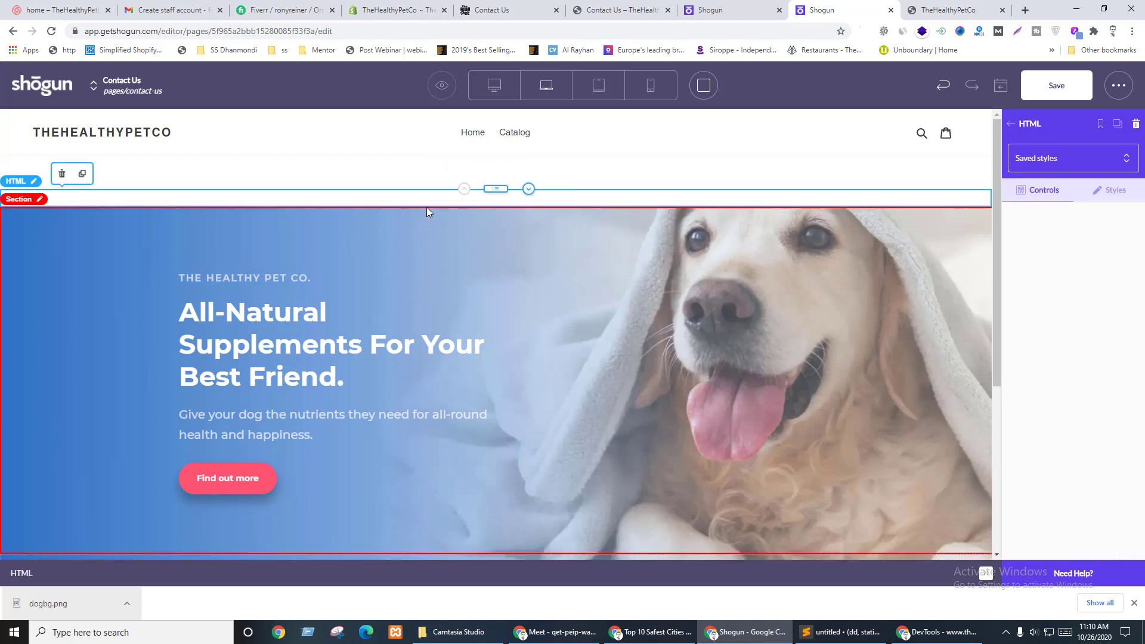
{"action": "key", "text": "ctrl+v"}
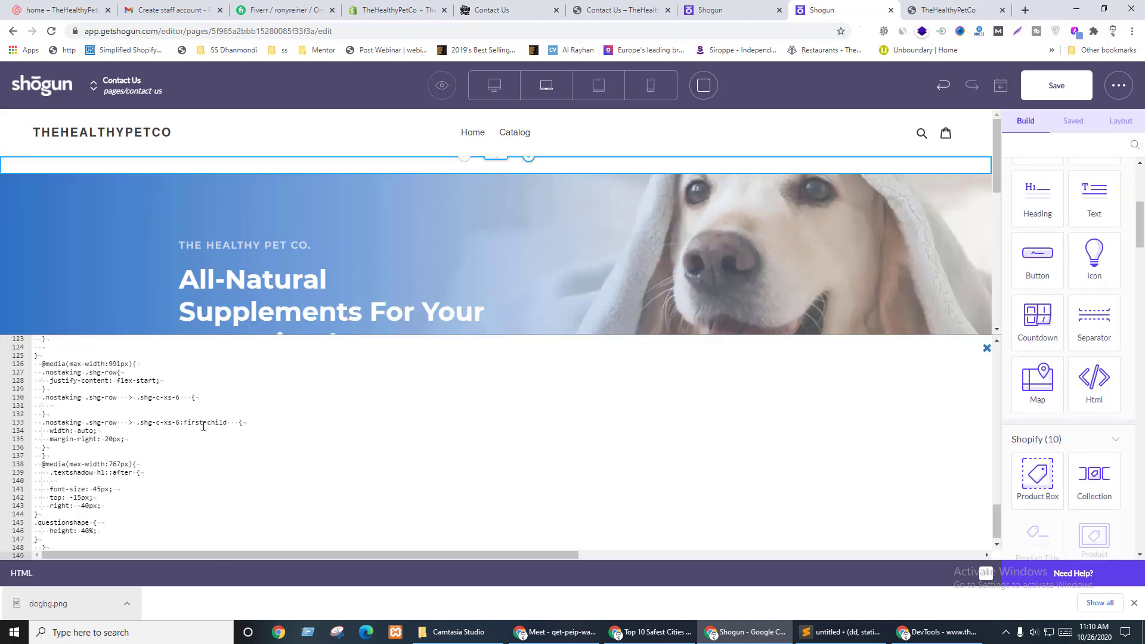
{"action": "left_click", "coordinate": [986, 347]}
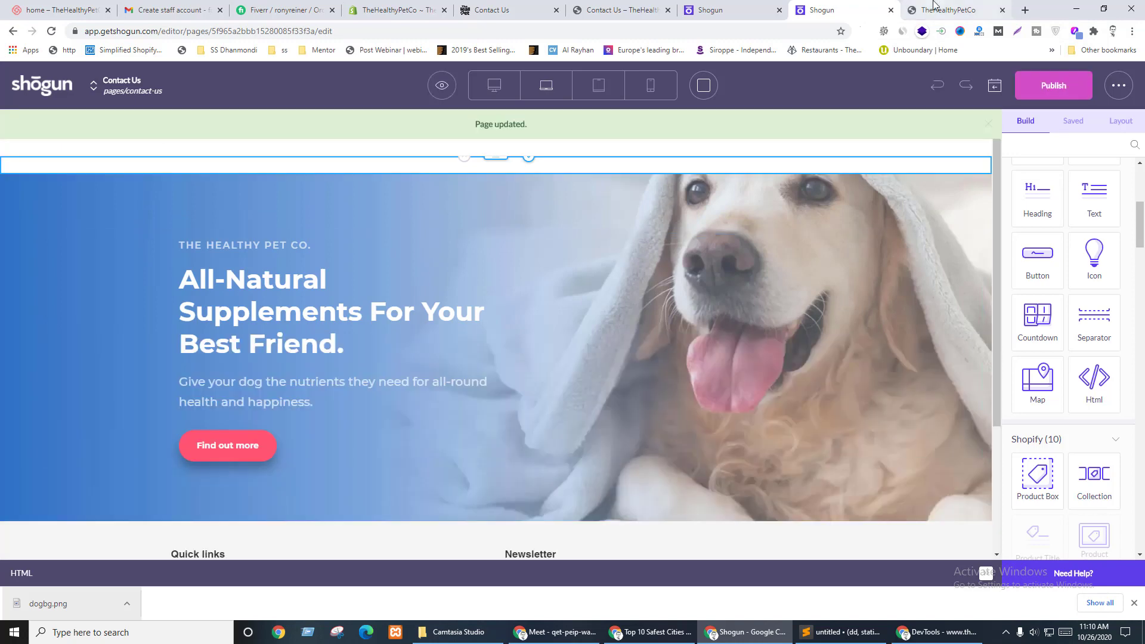
- Reload the store's contact-us preview and reorder the browser tabs so the Contact Us editor sits beside the reference contact page
{"action": "left_click_drag", "start_coordinate": [866, 7], "coordinate": [735, 5]}
{"action": "left_click", "coordinate": [626, 8]}
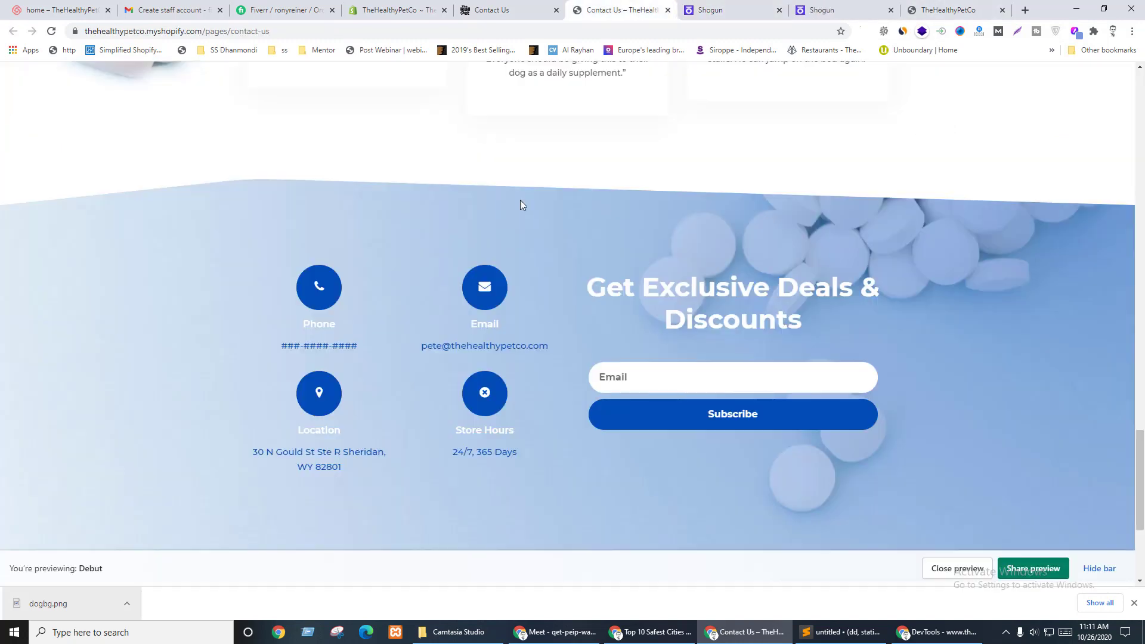
{"action": "key", "text": "F5"}
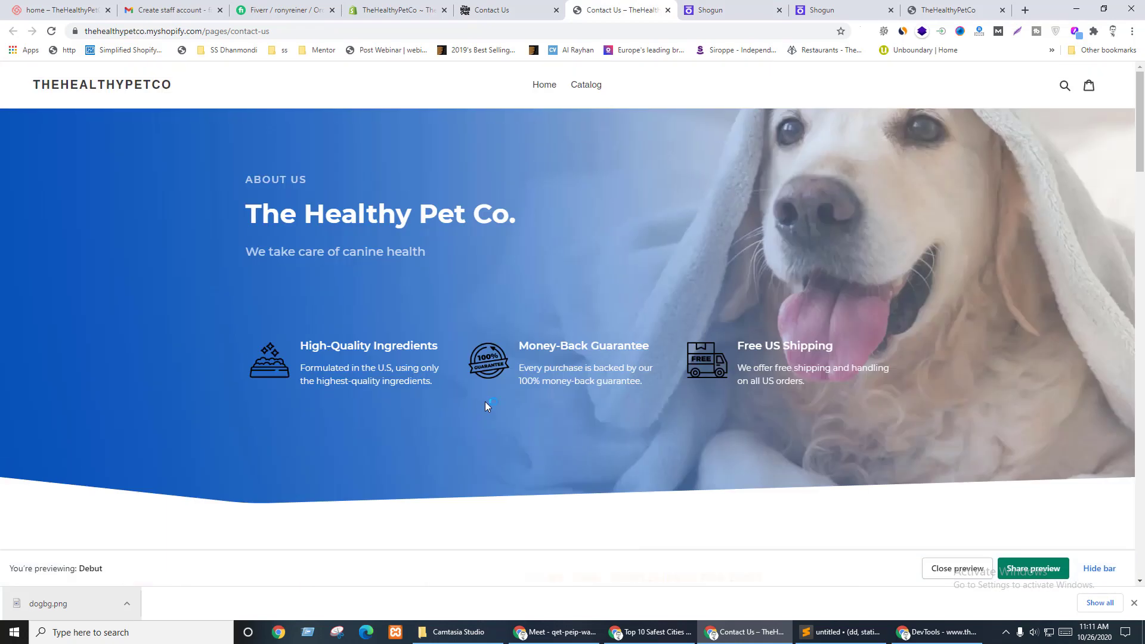
{"action": "left_click_drag", "start_coordinate": [620, 9], "coordinate": [954, 10]}
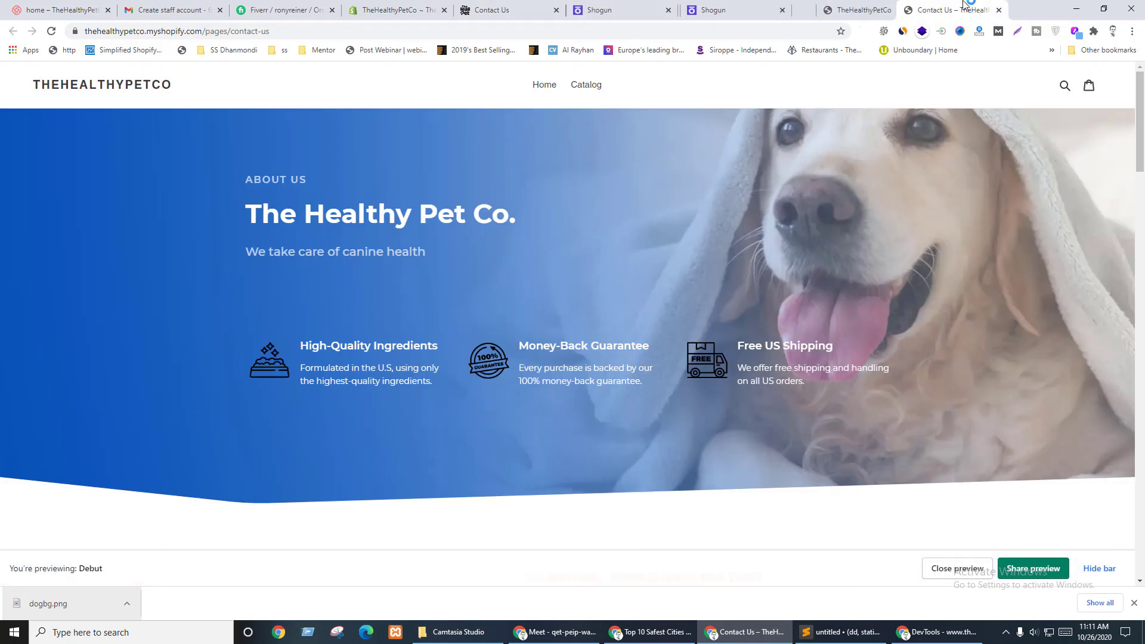
- Replace the banner's small upper heading with "NEED HELP?" copied from the reference Contact Us page
{"action": "left_click", "coordinate": [512, 9]}
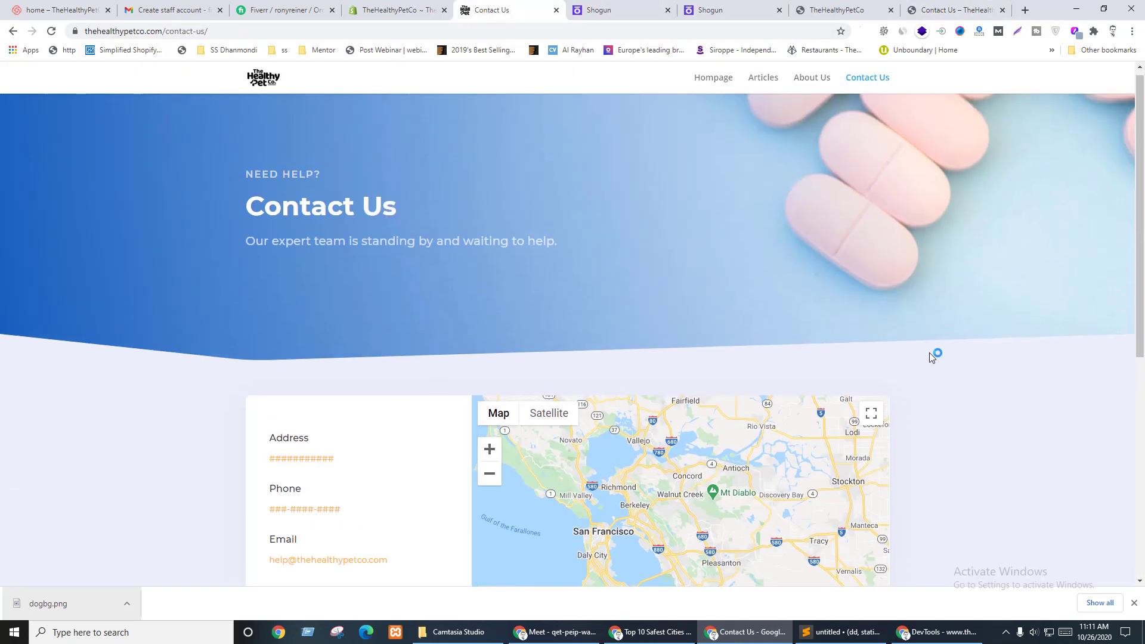
{"action": "triple_click", "coordinate": [265, 196]}
{"action": "key", "text": "ctrl+c"}
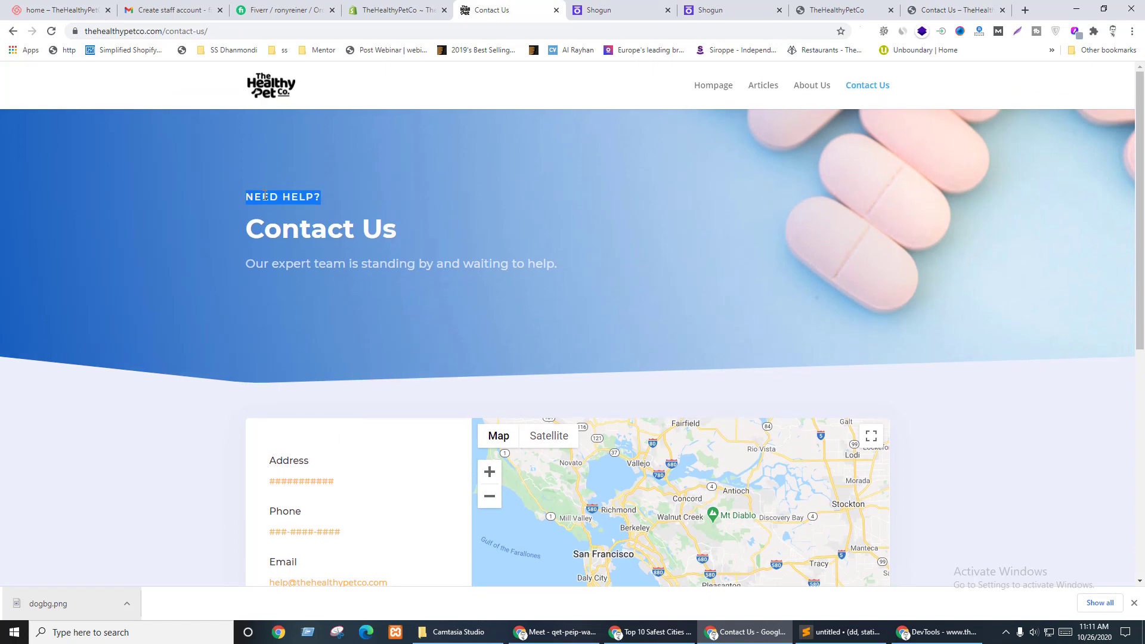
{"action": "key", "text": "ctrl+Tab"}
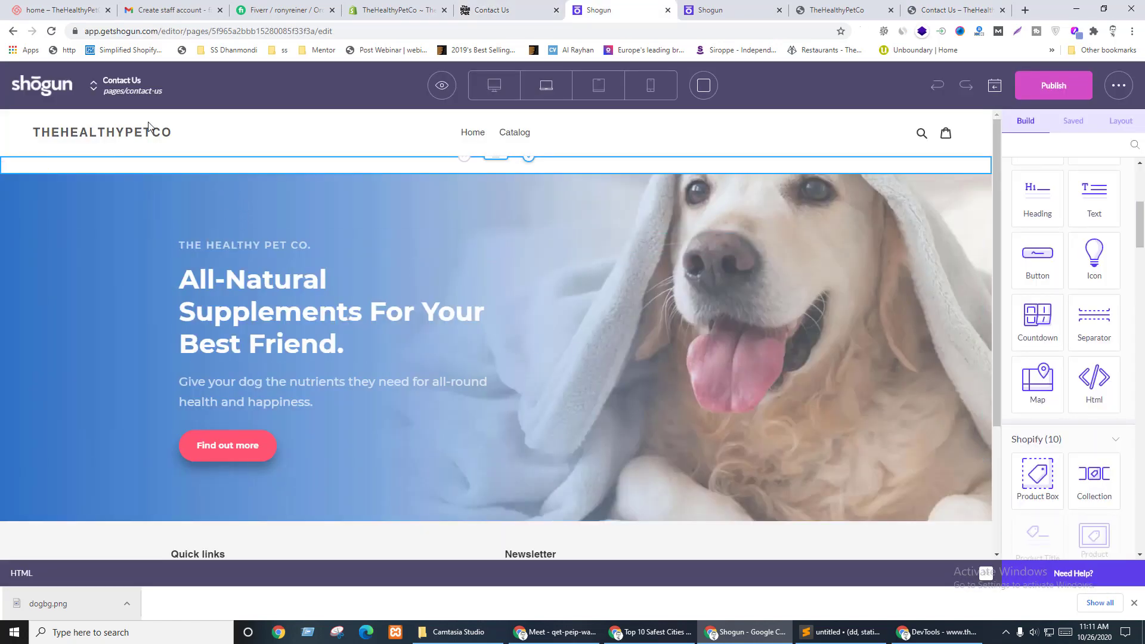
{"action": "left_click", "coordinate": [233, 241]}
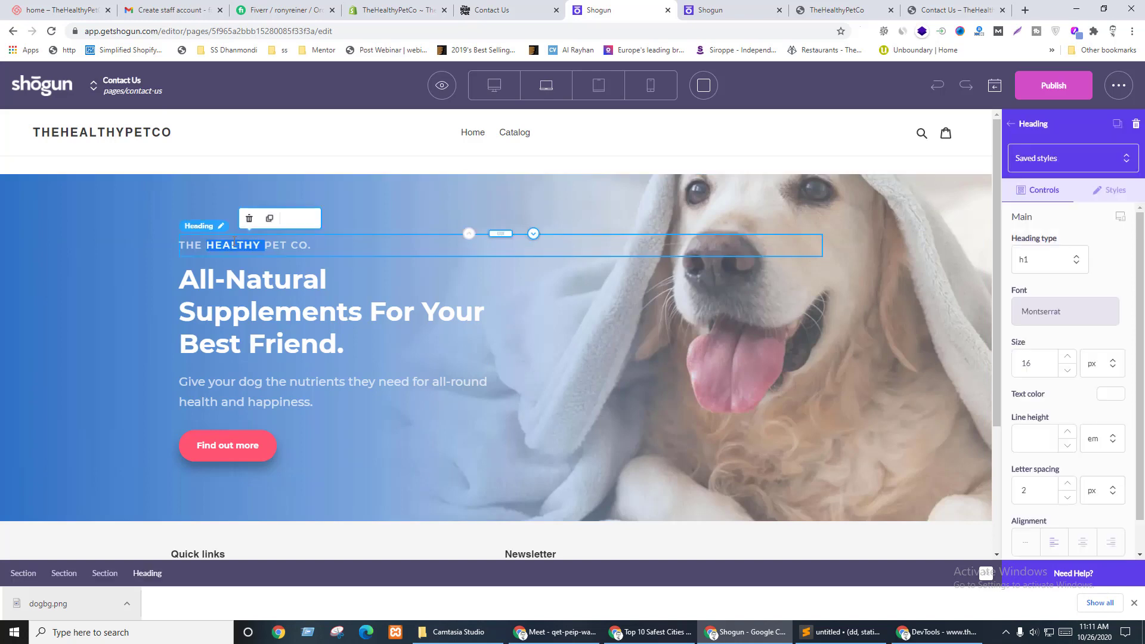
{"action": "triple_click", "coordinate": [233, 241]}
{"action": "key", "text": "ctrl+v"}
- Replace the banner's main heading with "Contact Us" copied from the reference page
{"action": "key", "text": "ctrl+shift+Tab"}
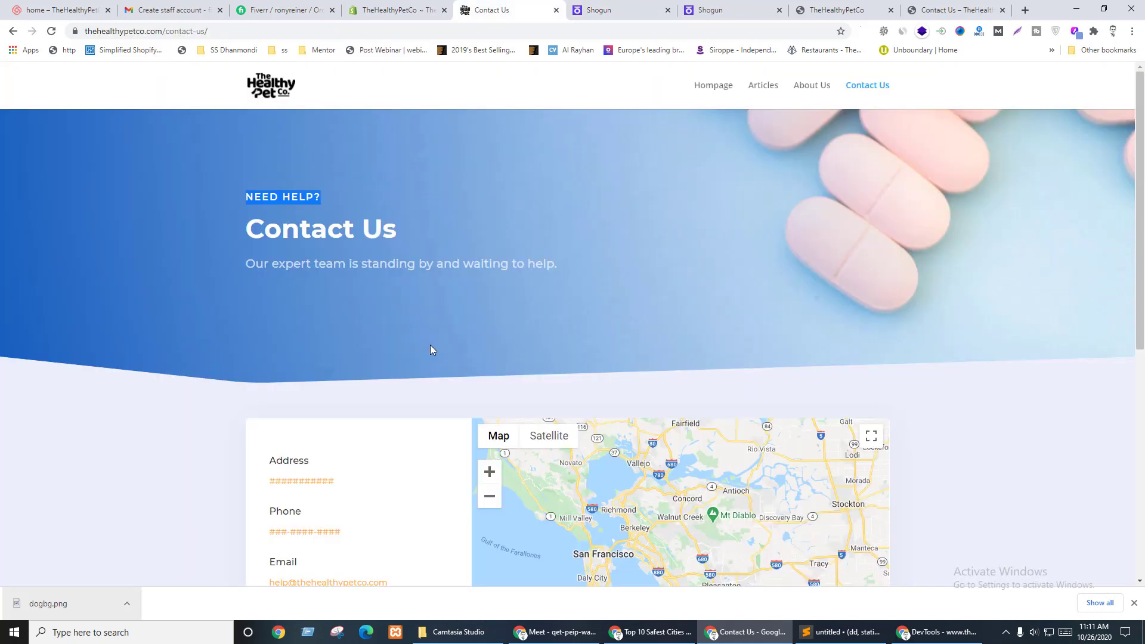
{"action": "triple_click", "coordinate": [340, 227]}
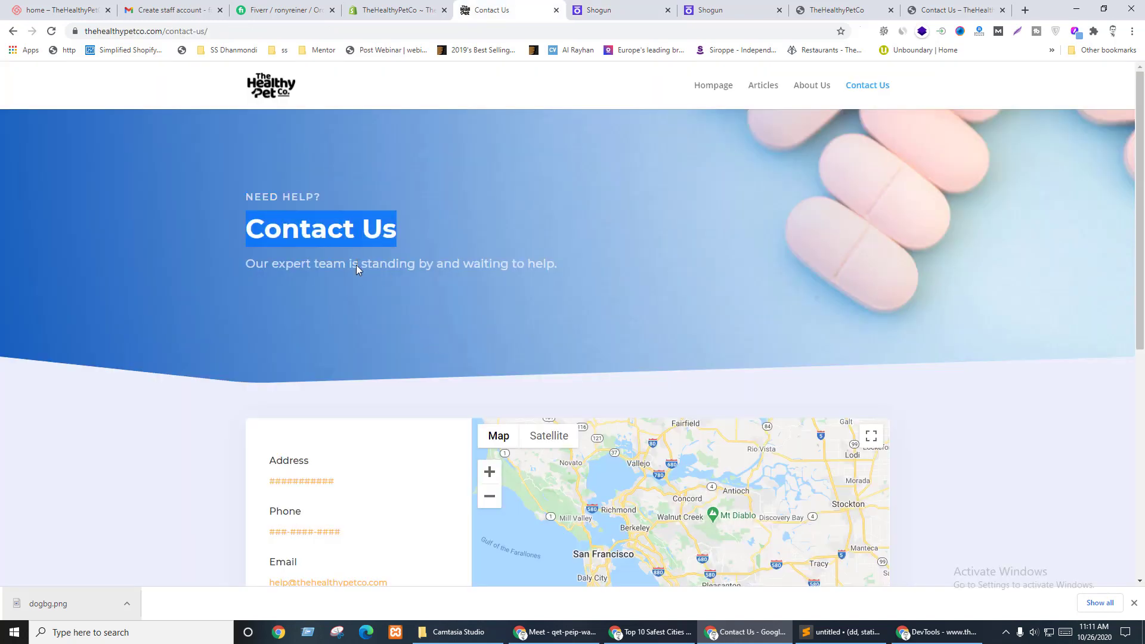
{"action": "key", "text": "ctrl+c"}
{"action": "key", "text": "ctrl+Tab"}
{"action": "triple_click", "coordinate": [311, 309]}
{"action": "key", "text": "ctrl+v"}
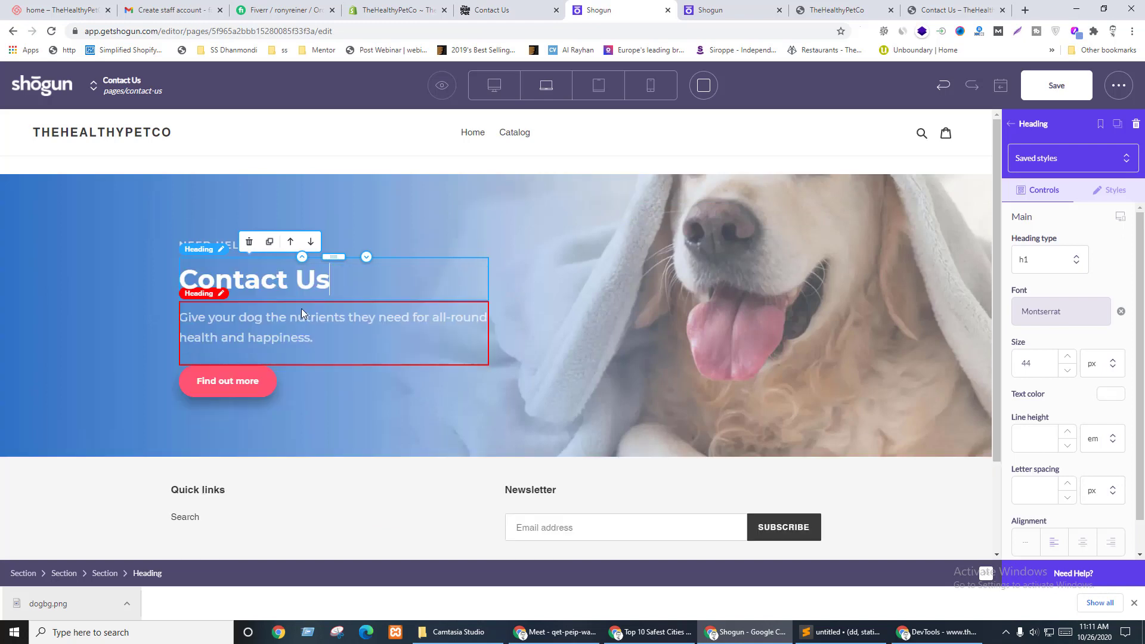
- Replace the banner's description with "Our expert team is standing by and waiting to help." from the reference page, removing the extra blank line
{"action": "key", "text": "ctrl+shift+Tab"}
{"action": "triple_click", "coordinate": [308, 264]}
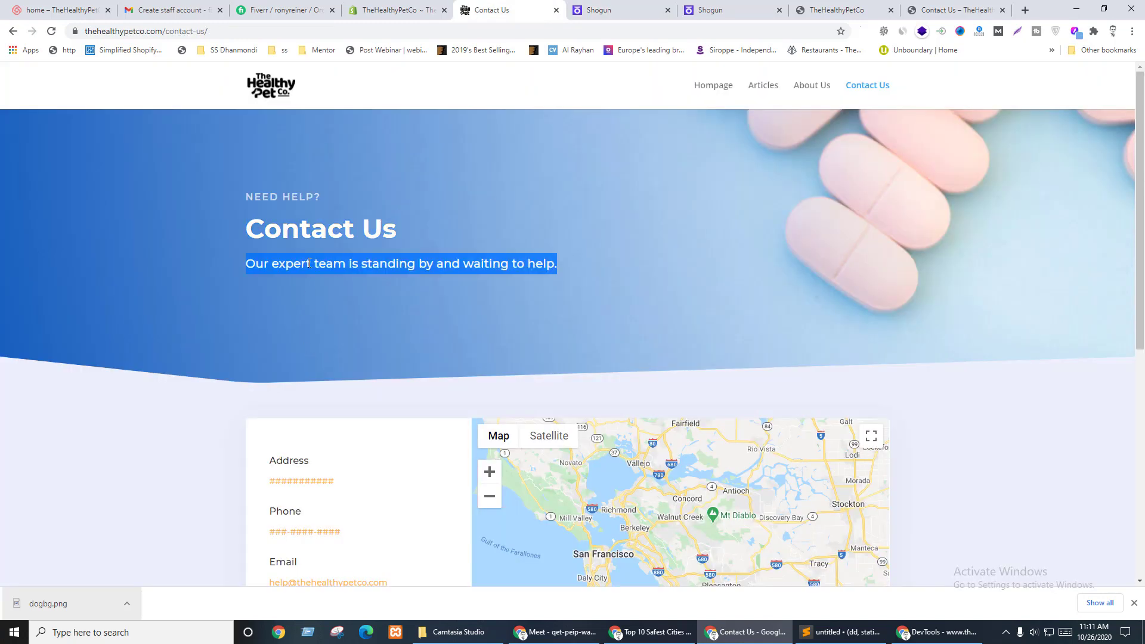
{"action": "key", "text": "ctrl+c"}
{"action": "key", "text": "ctrl+Tab"}
{"action": "triple_click", "coordinate": [250, 337]}
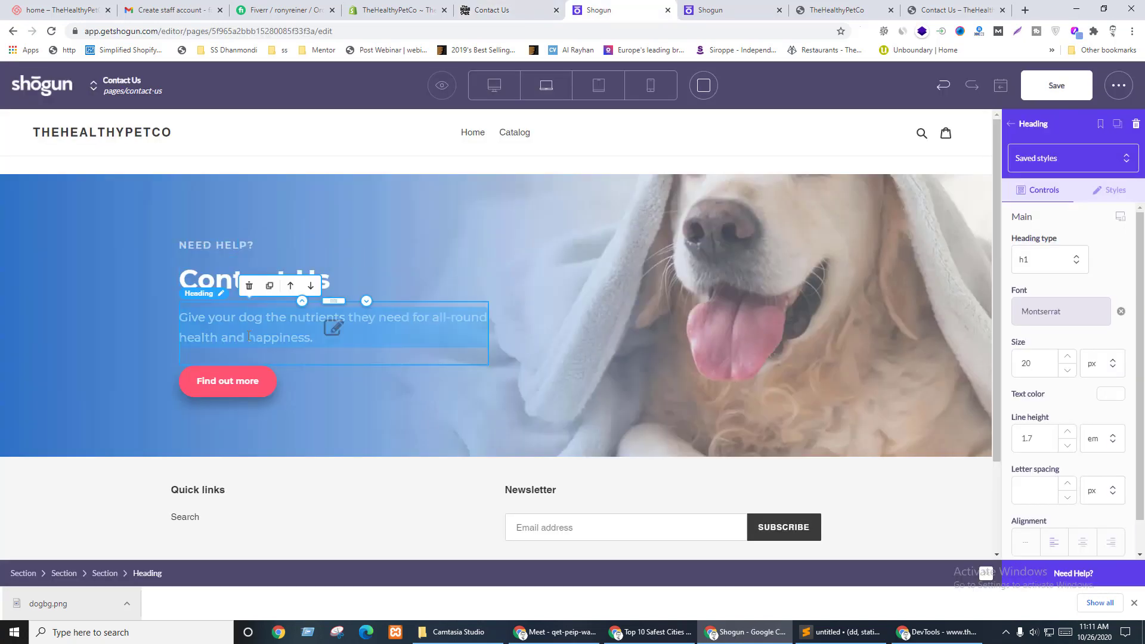
{"action": "key", "text": "ctrl+v"}
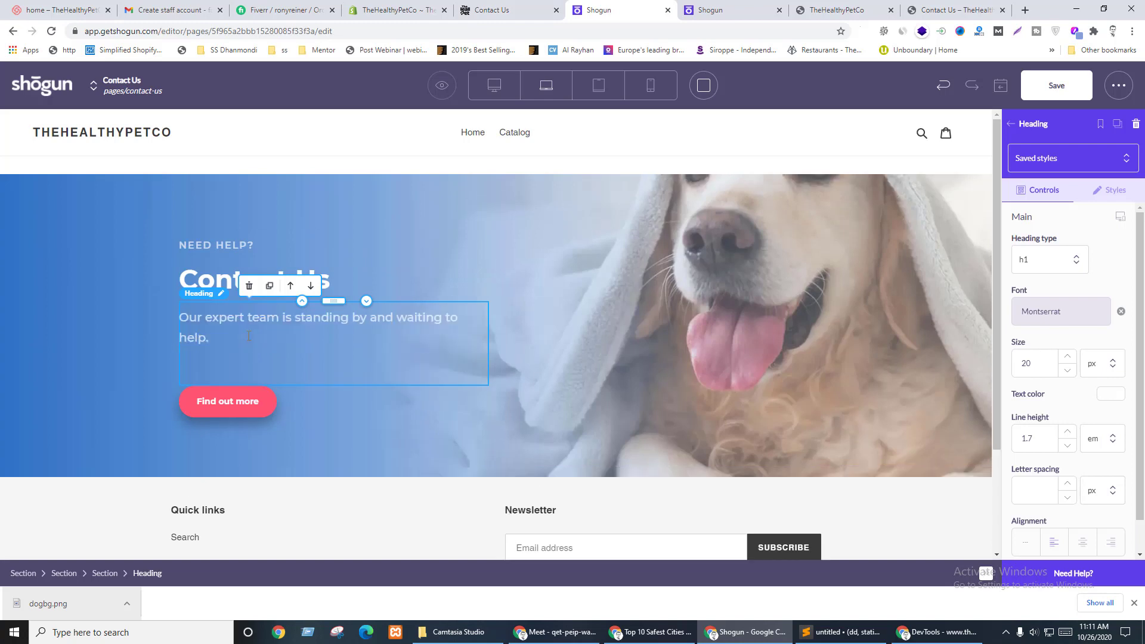
{"action": "key", "text": "BackSpace"}
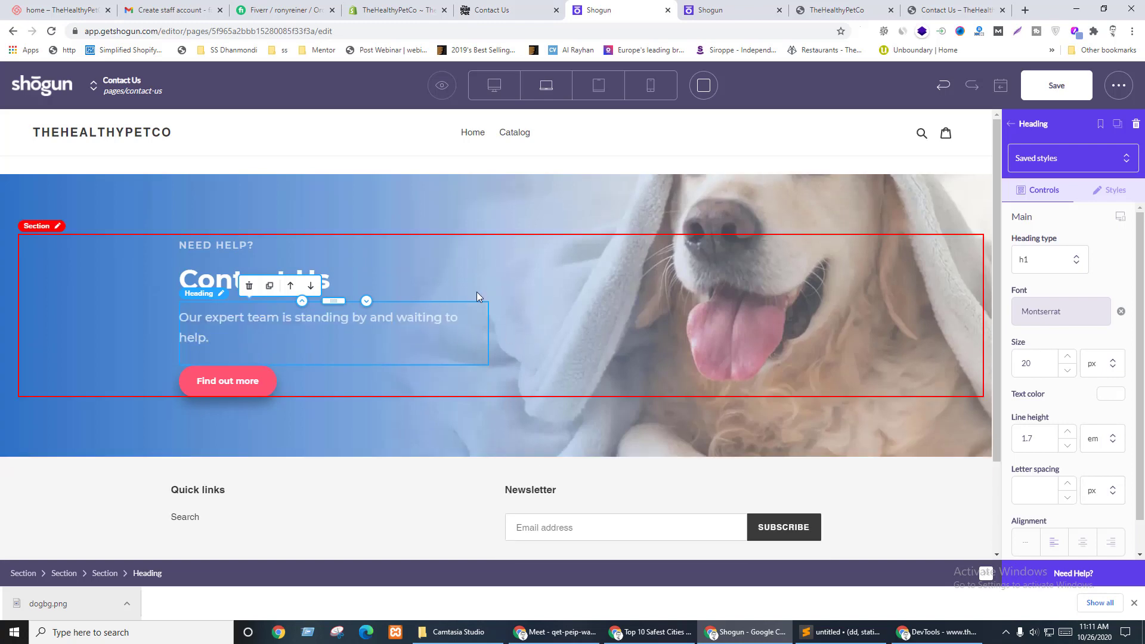
- Delete the "Find out more" button from the Contact Us banner and save the page
{"action": "left_click", "coordinate": [381, 377]}
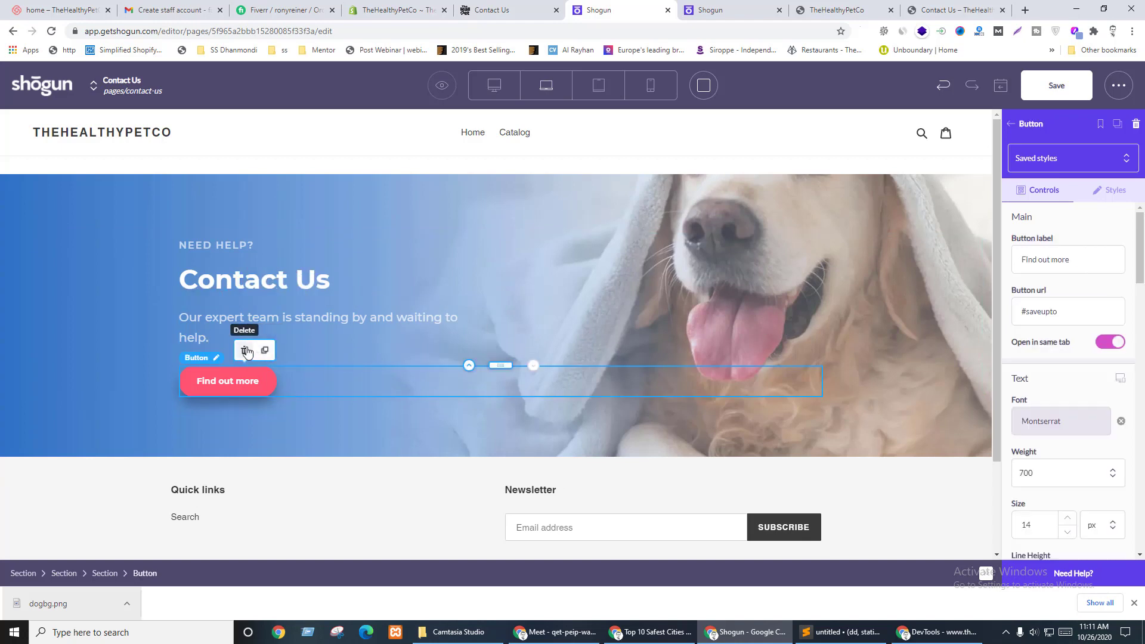
{"action": "left_click", "coordinate": [244, 350]}
{"action": "left_click", "coordinate": [92, 335]}
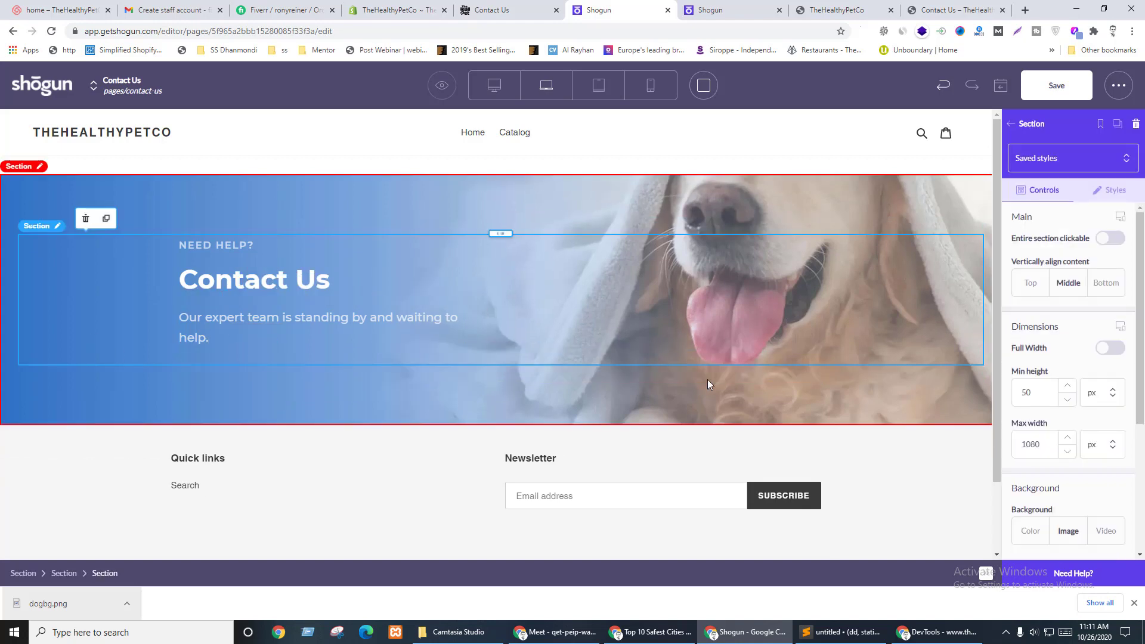
{"action": "left_click", "coordinate": [1114, 190]}
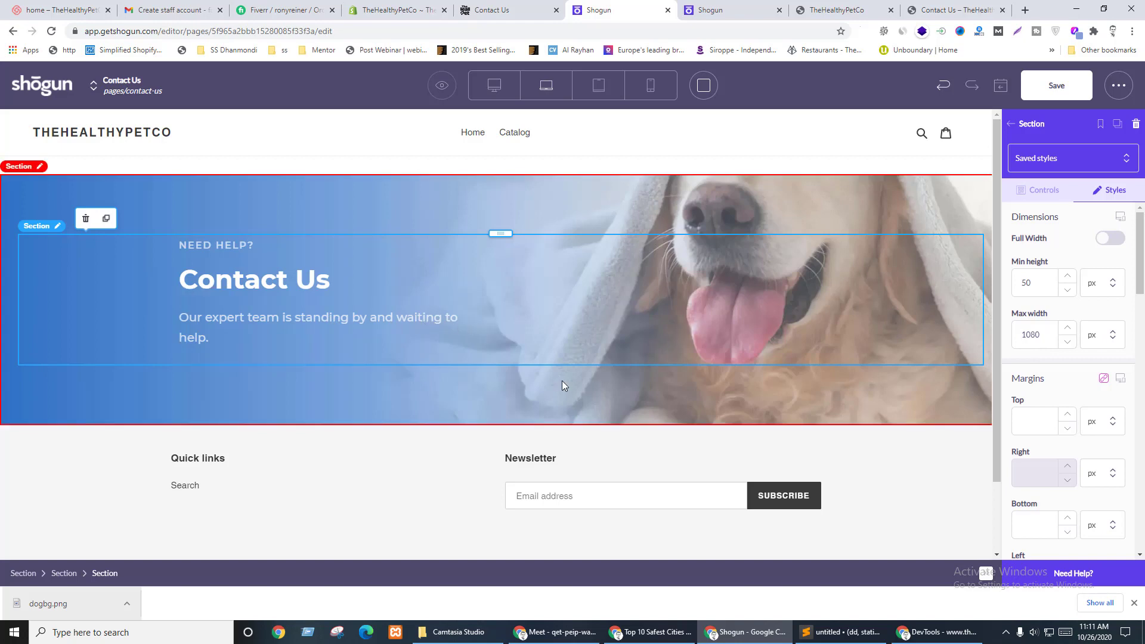
{"action": "scroll", "coordinate": [623, 378], "scroll_direction": "down", "scroll_amount": 2}
{"action": "scroll", "coordinate": [581, 242], "scroll_direction": "up", "scroll_amount": 2}
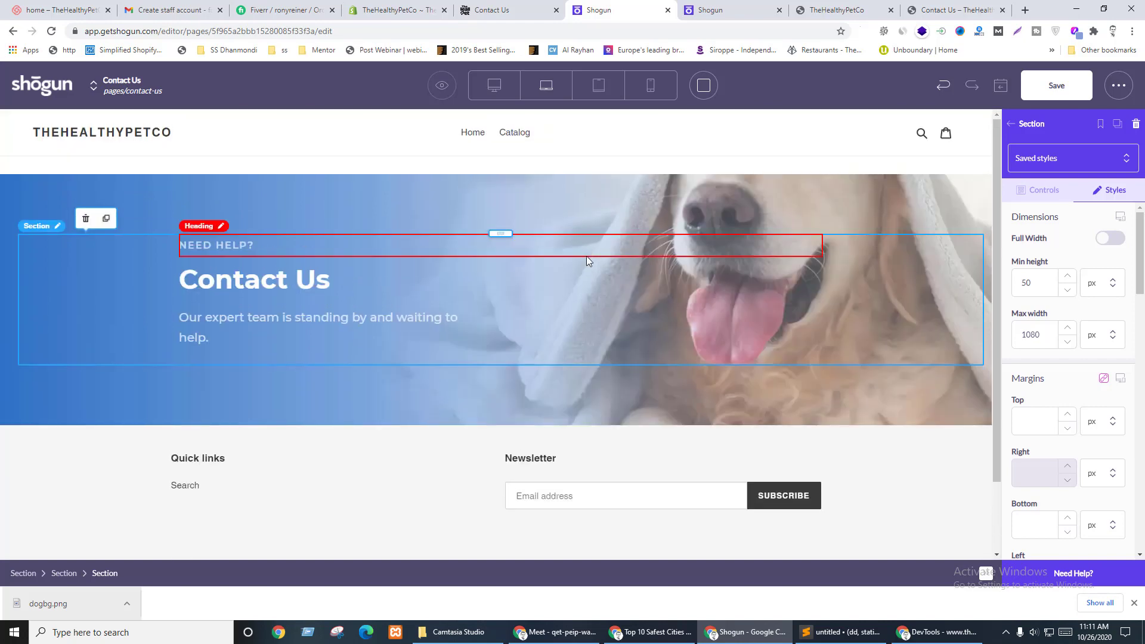
{"action": "left_click", "coordinate": [1054, 85]}
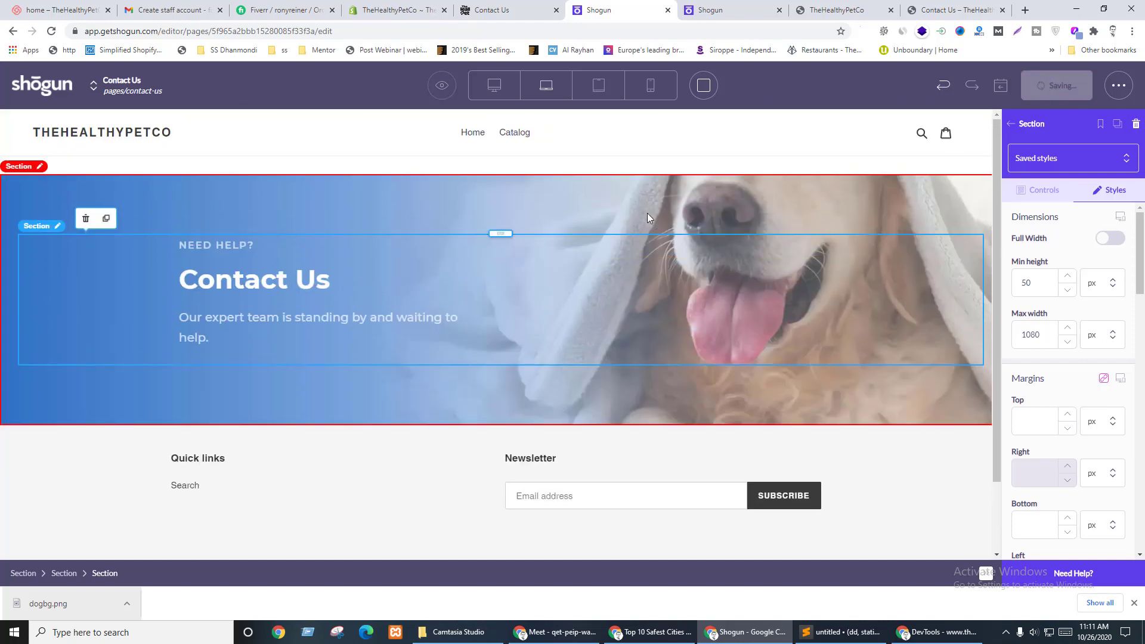
{"action": "key", "text": "ctrl+shift+Tab"}
{"action": "key", "text": "ctrl+Tab"}
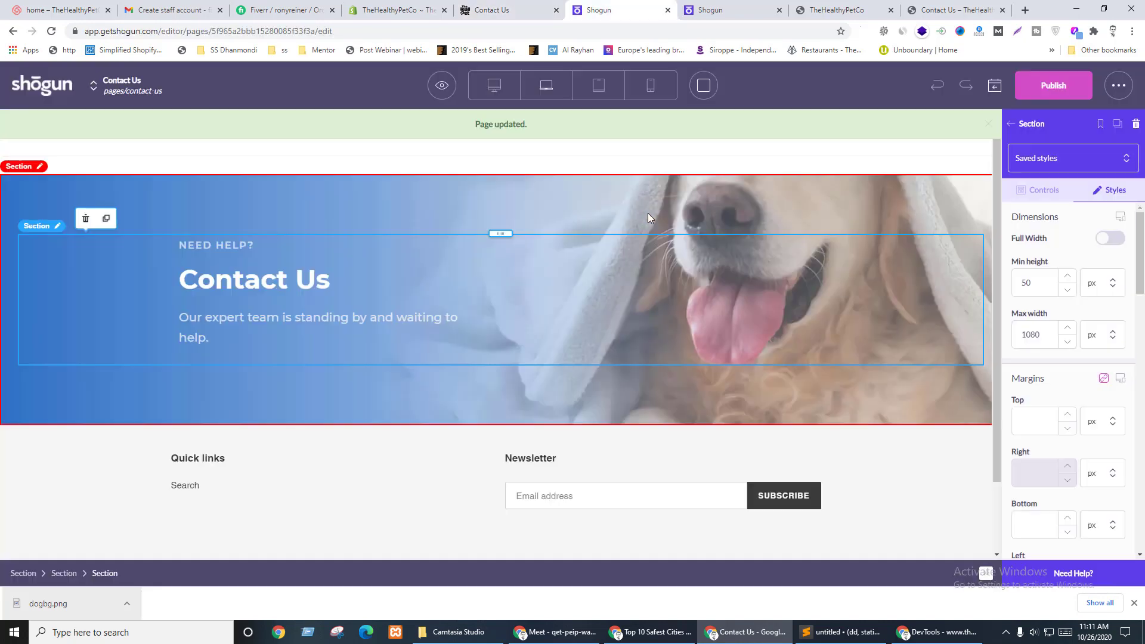
- Open the page preview, place it beside the reference Contact Us page, and compare the two banners
{"action": "left_click", "coordinate": [443, 89]}
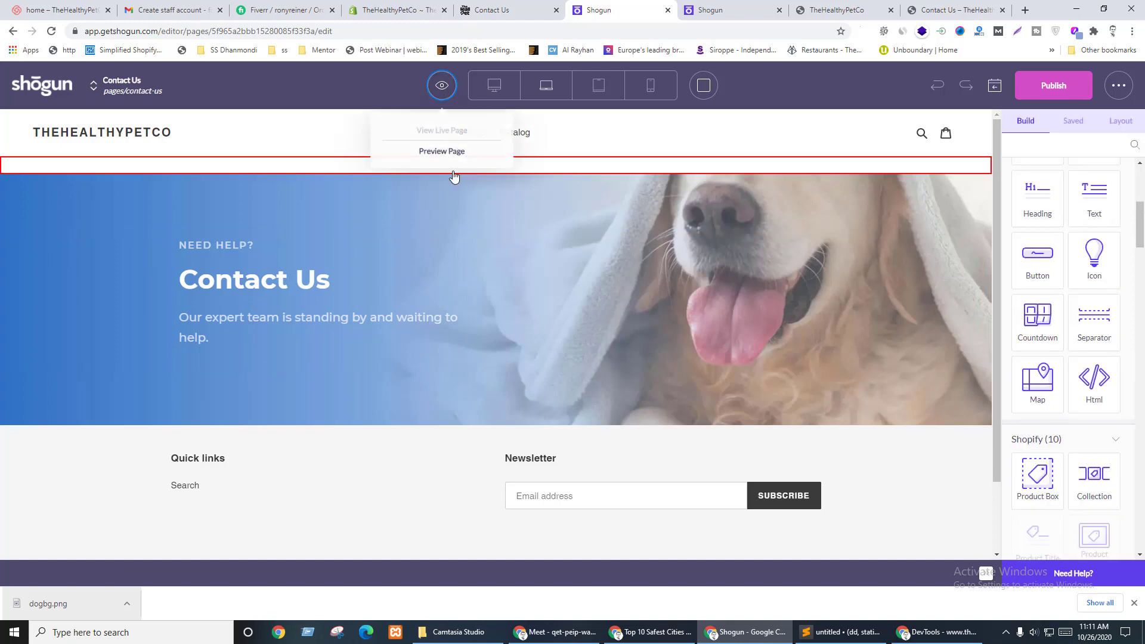
{"action": "left_click", "coordinate": [444, 153]}
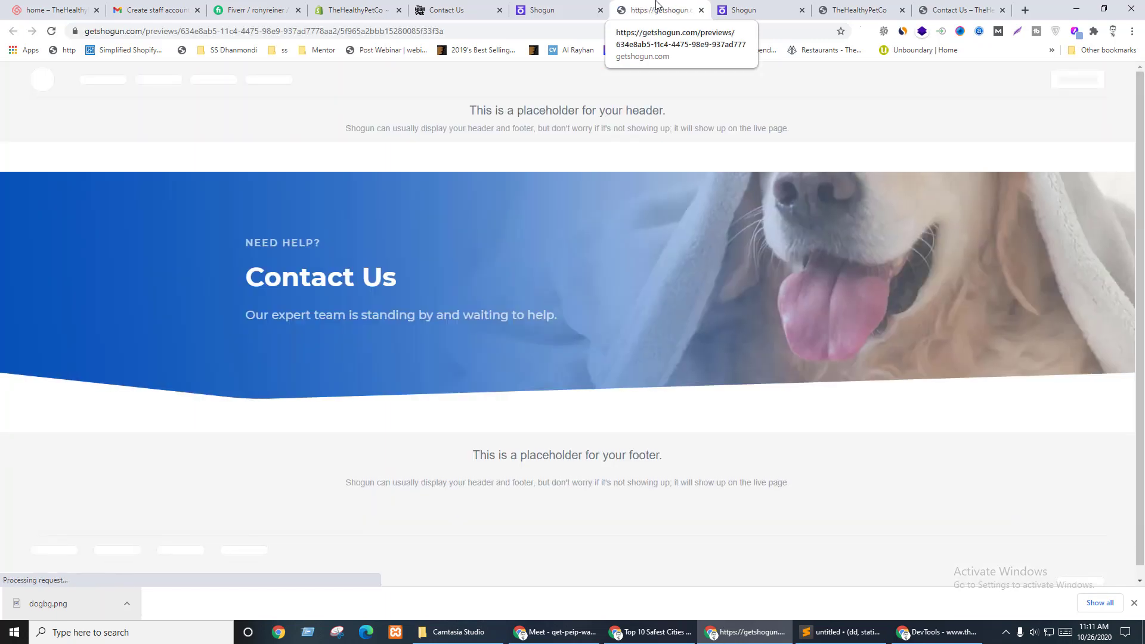
{"action": "left_click_drag", "start_coordinate": [644, 7], "coordinate": [544, 7]}
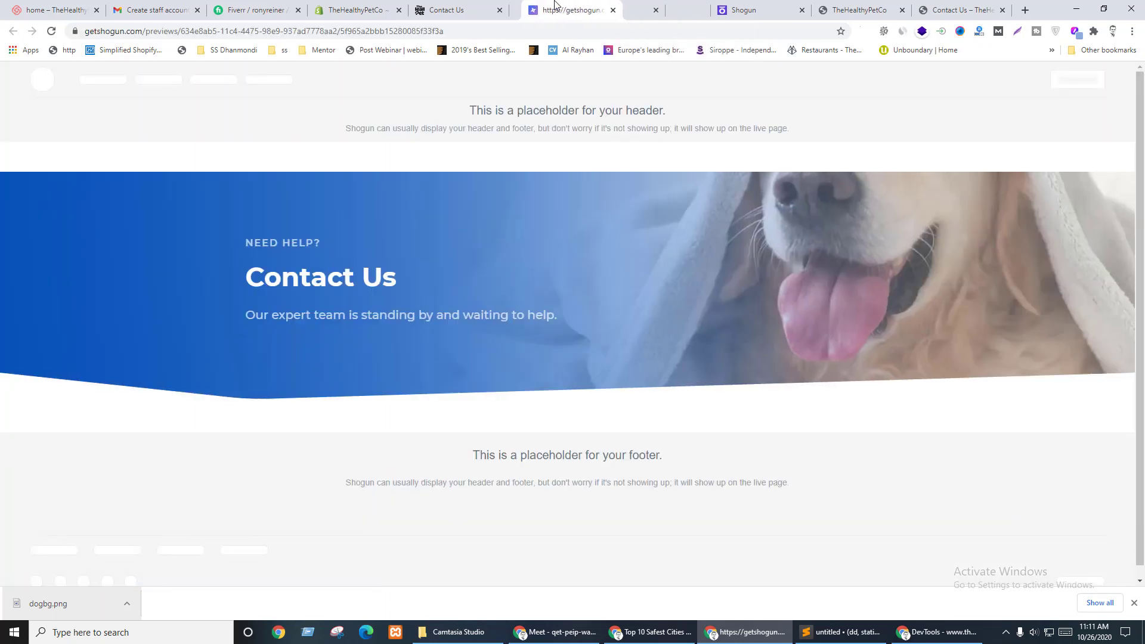
{"action": "left_click", "coordinate": [453, 10]}
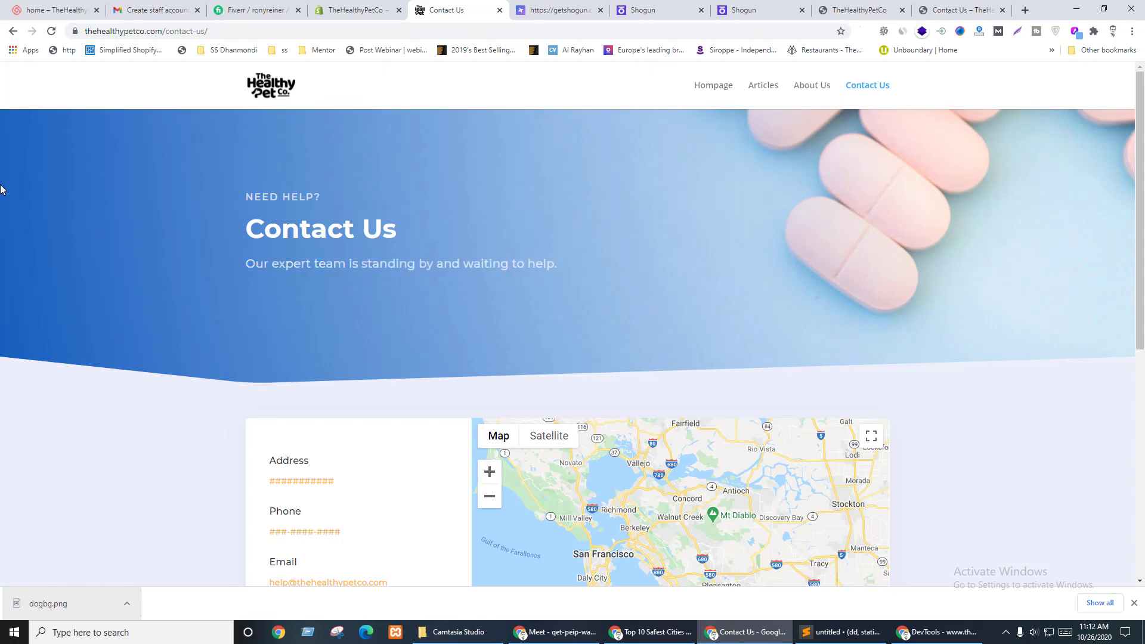
{"action": "left_click", "coordinate": [560, 10]}
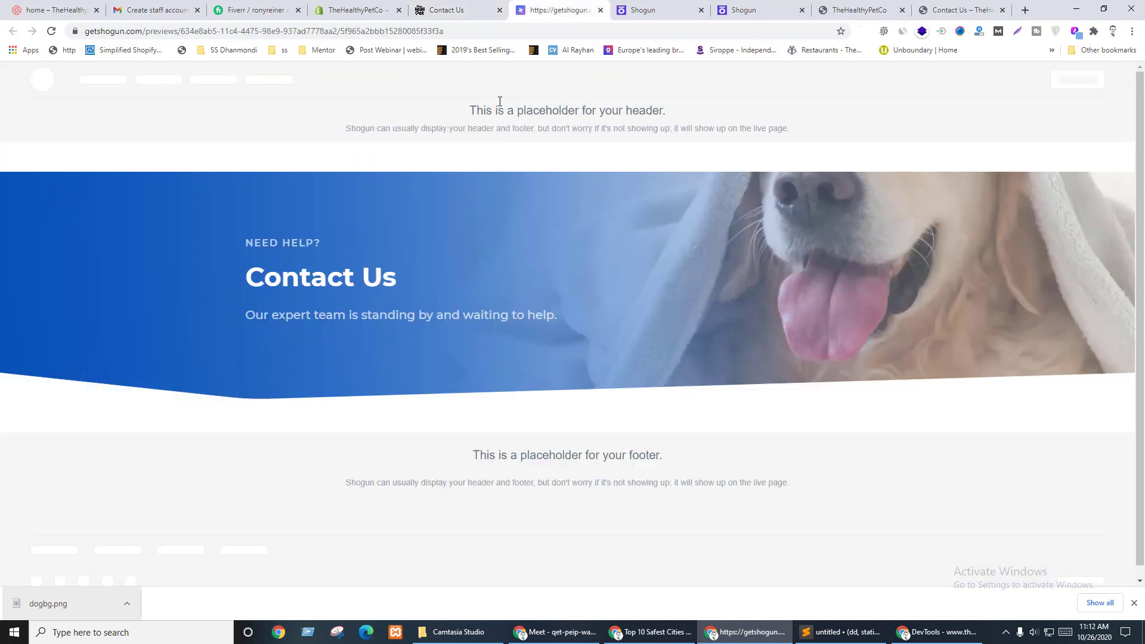
- Look through the media library for a banner background image that matches the reference page
{"action": "left_click", "coordinate": [662, 10]}
{"action": "left_click", "coordinate": [2, 358]}
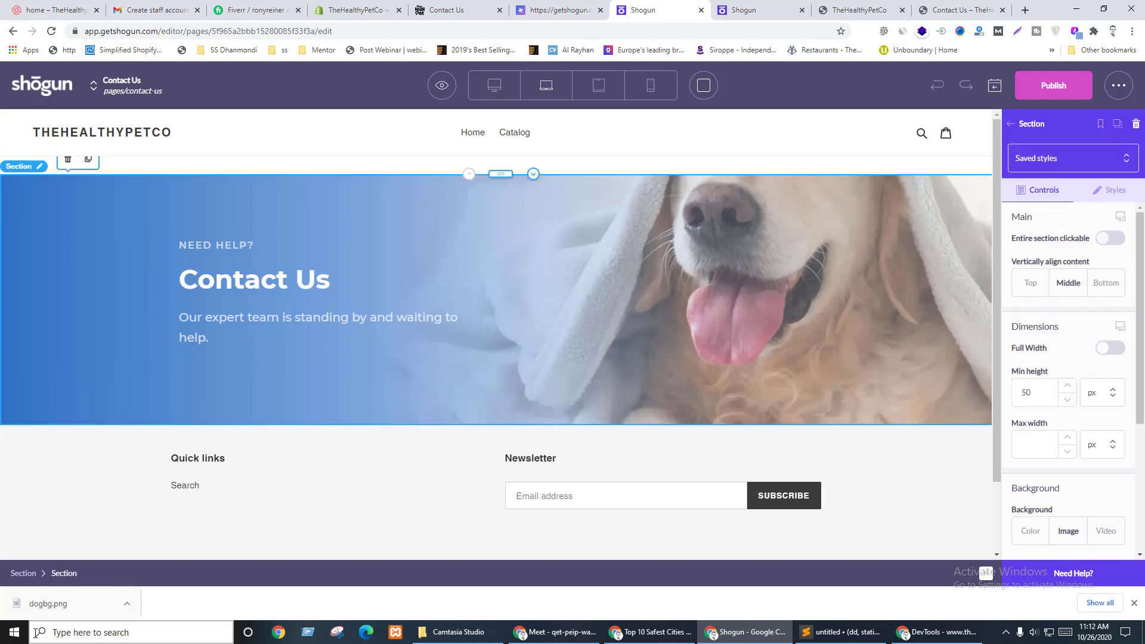
{"action": "left_click", "coordinate": [1109, 348]}
{"action": "scroll", "coordinate": [1054, 362], "scroll_direction": "down", "scroll_amount": 3}
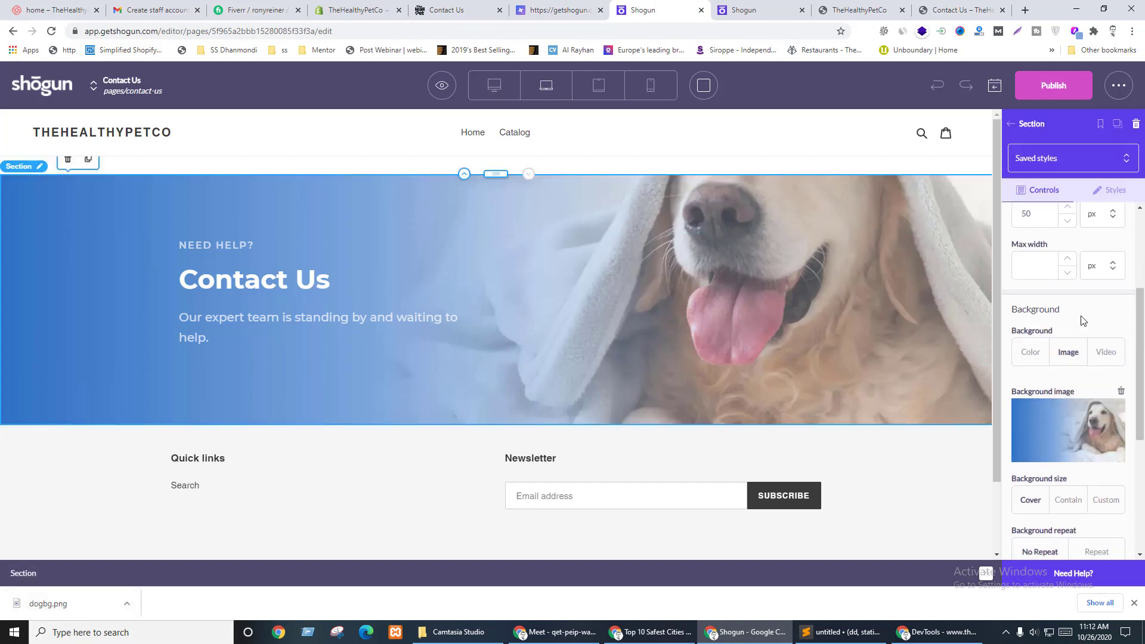
{"action": "left_click", "coordinate": [1110, 445]}
{"action": "left_click", "coordinate": [334, 186]}
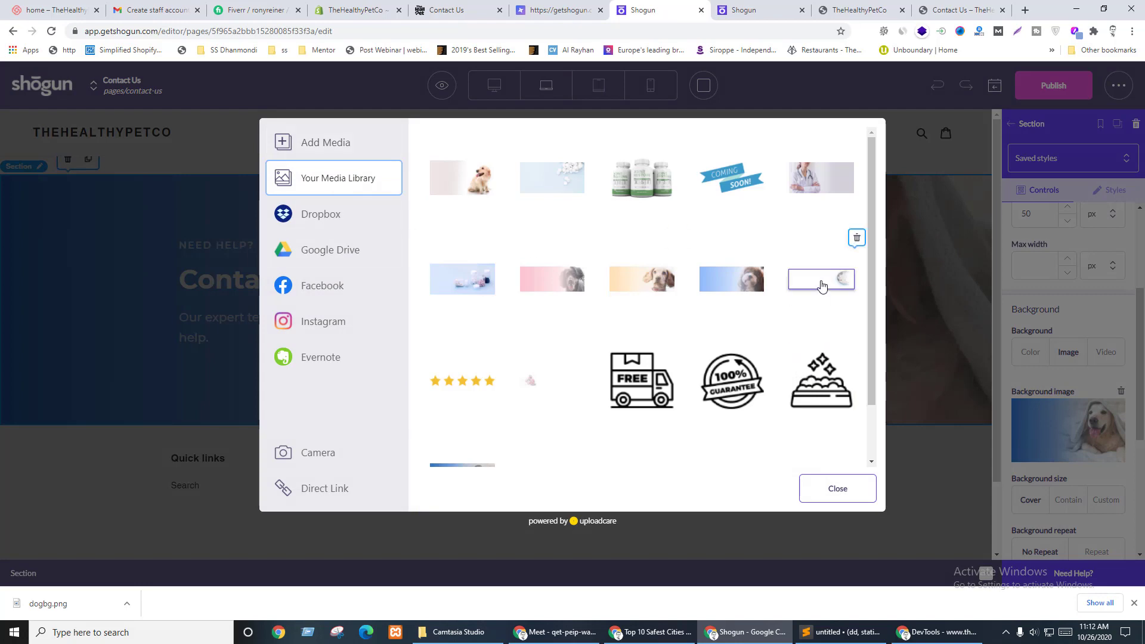
{"action": "key", "text": "ctrl+shift+Tab"}
{"action": "key", "text": "ctrl+shift+Tab"}
{"action": "key", "text": "ctrl+Tab"}
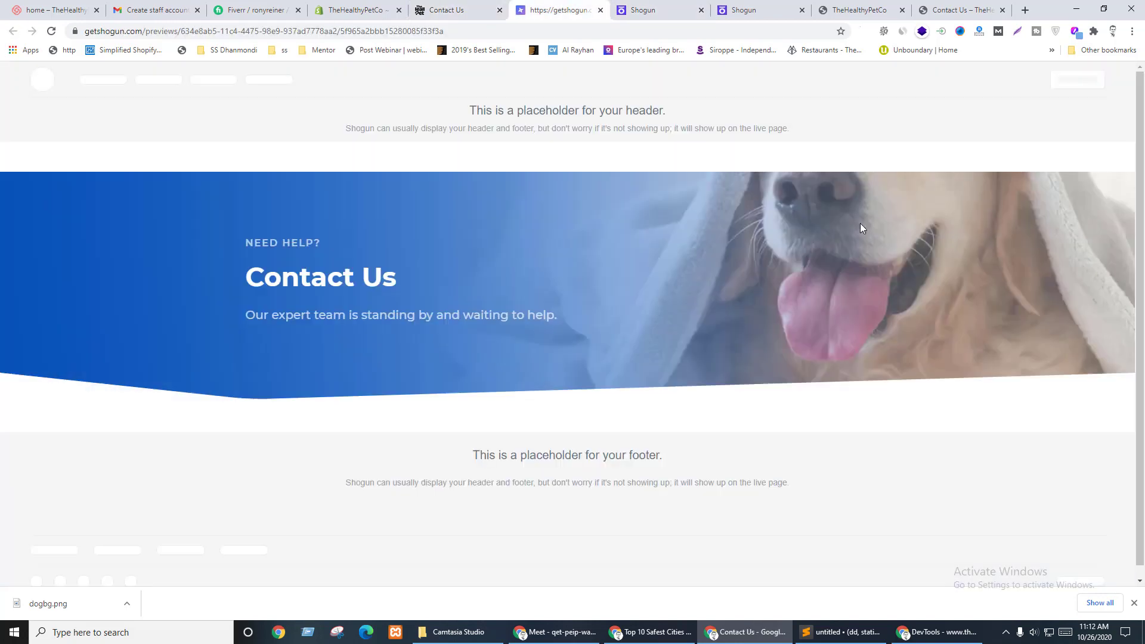
{"action": "key", "text": "ctrl+Tab"}
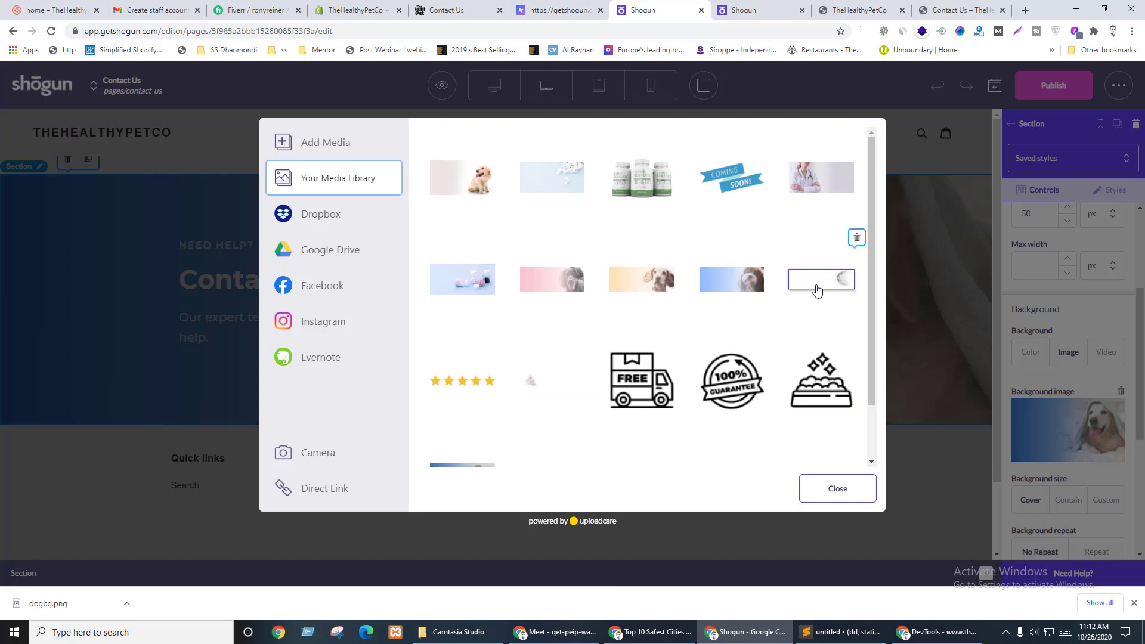
{"action": "scroll", "coordinate": [816, 290], "scroll_direction": "down", "scroll_amount": 3}
{"action": "left_click", "coordinate": [837, 488]}
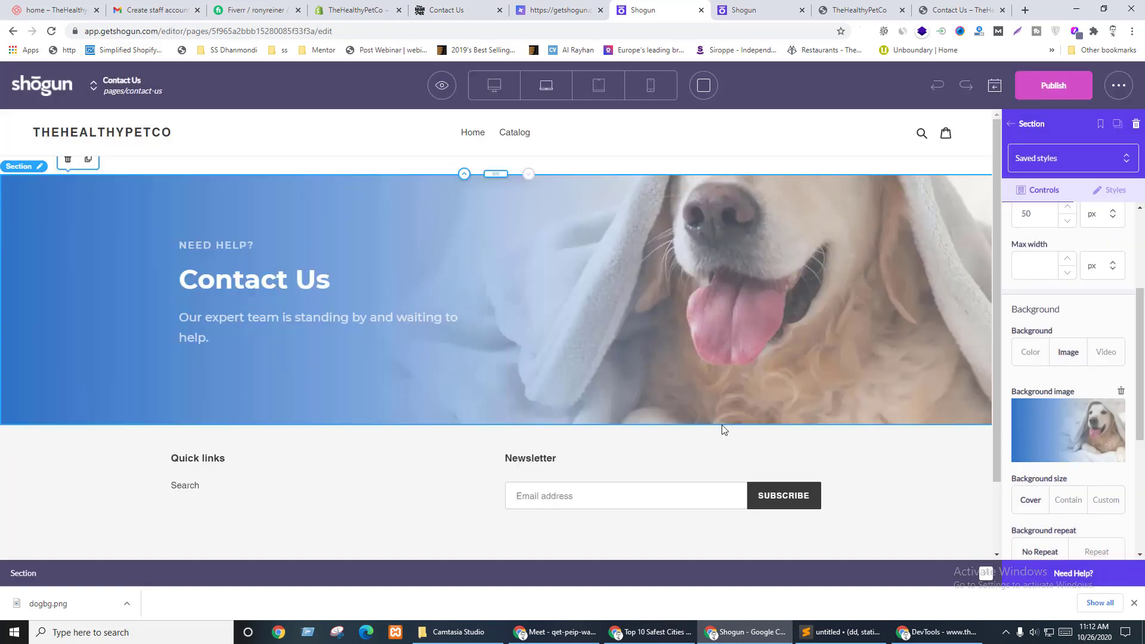
- Inspect the reference page's banner, open its background image and download it as pharmacy-20.jpg
{"action": "key", "text": "ctrl+shift+Tab"}
{"action": "key", "text": "ctrl+shift+Tab"}
{"action": "right_click", "coordinate": [0, 204]}
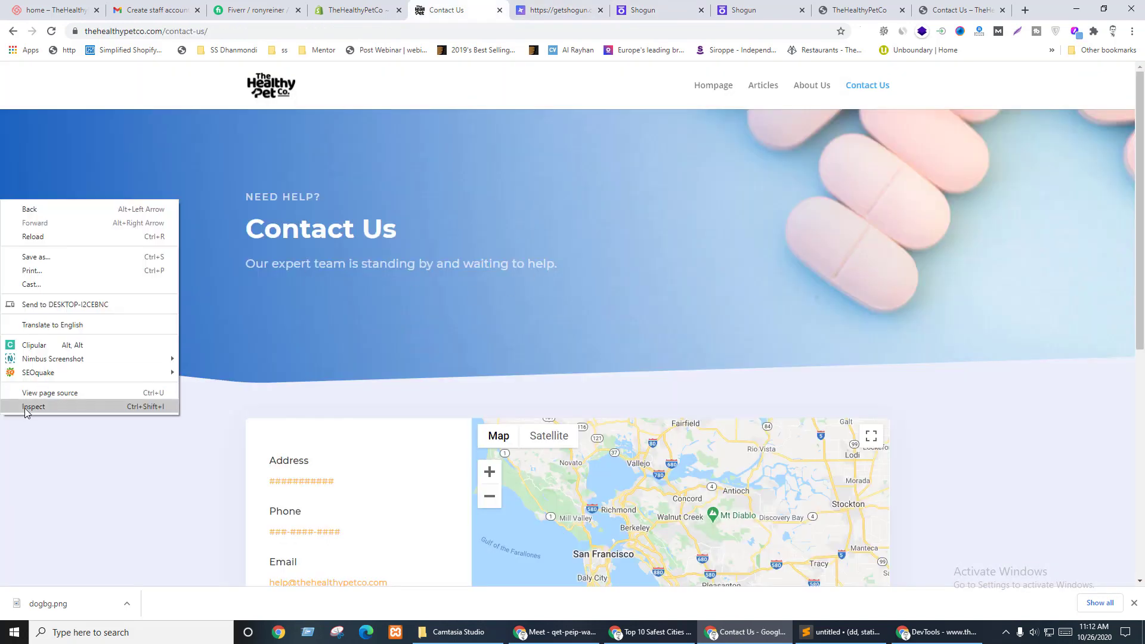
{"action": "left_click", "coordinate": [26, 405]}
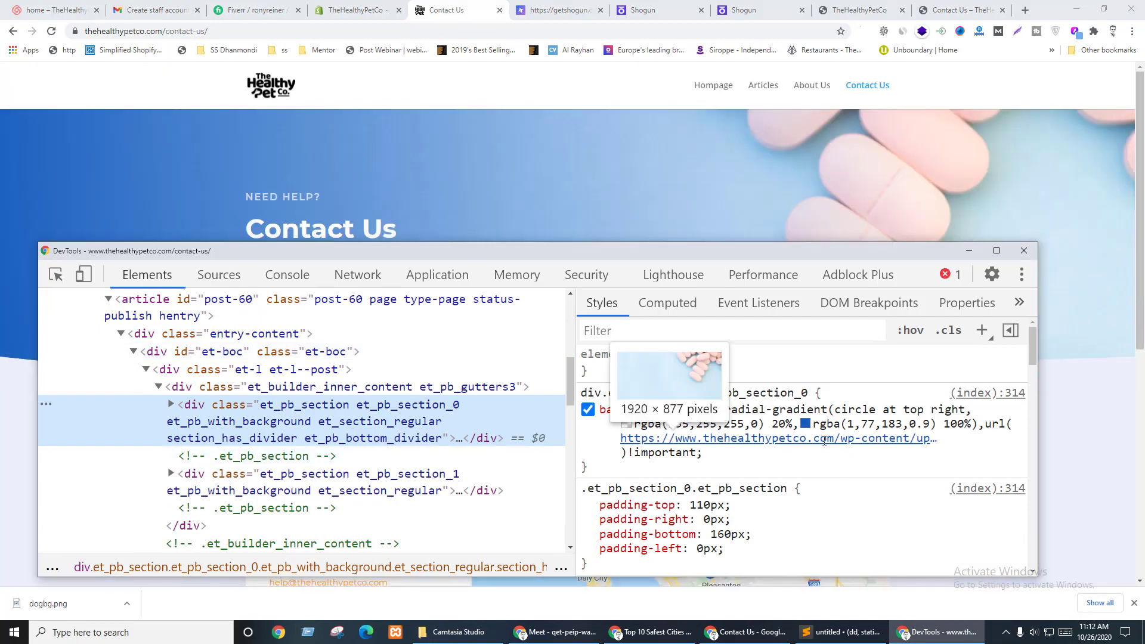
{"action": "right_click", "coordinate": [827, 443]}
{"action": "left_click", "coordinate": [858, 464]}
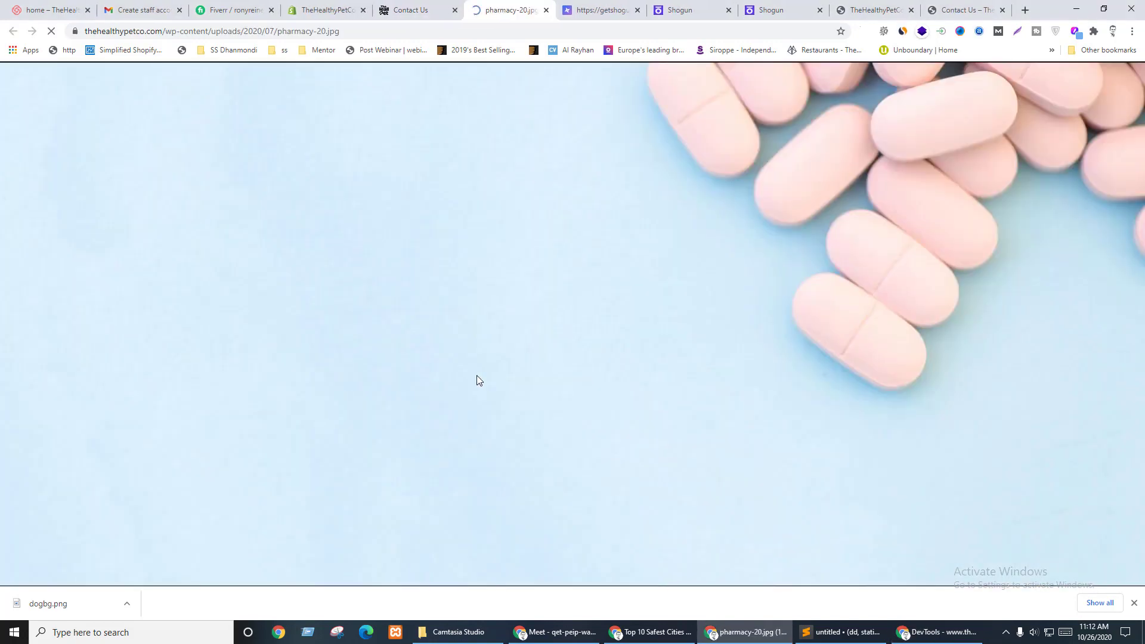
{"action": "key", "text": "ctrl+s"}
{"action": "left_click", "coordinate": [859, 476]}
- Upload pharmacy-20.jpg as the banner section's background image in the Contact Us editor and save the page
{"action": "left_click", "coordinate": [602, 10]}
{"action": "left_click", "coordinate": [679, 10]}
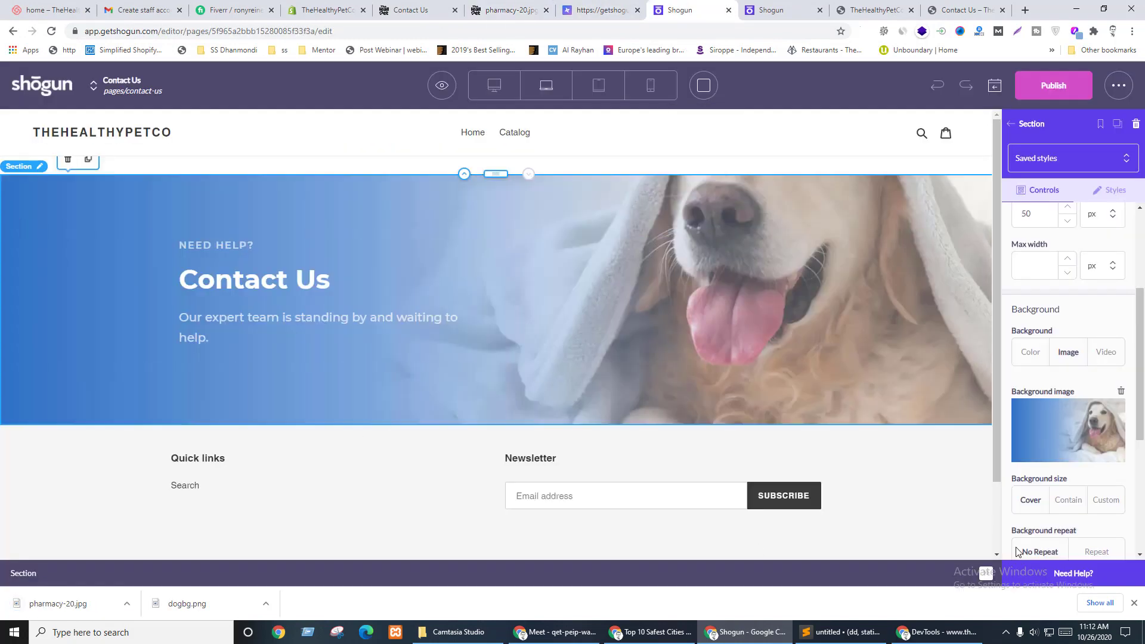
{"action": "left_click", "coordinate": [1116, 456]}
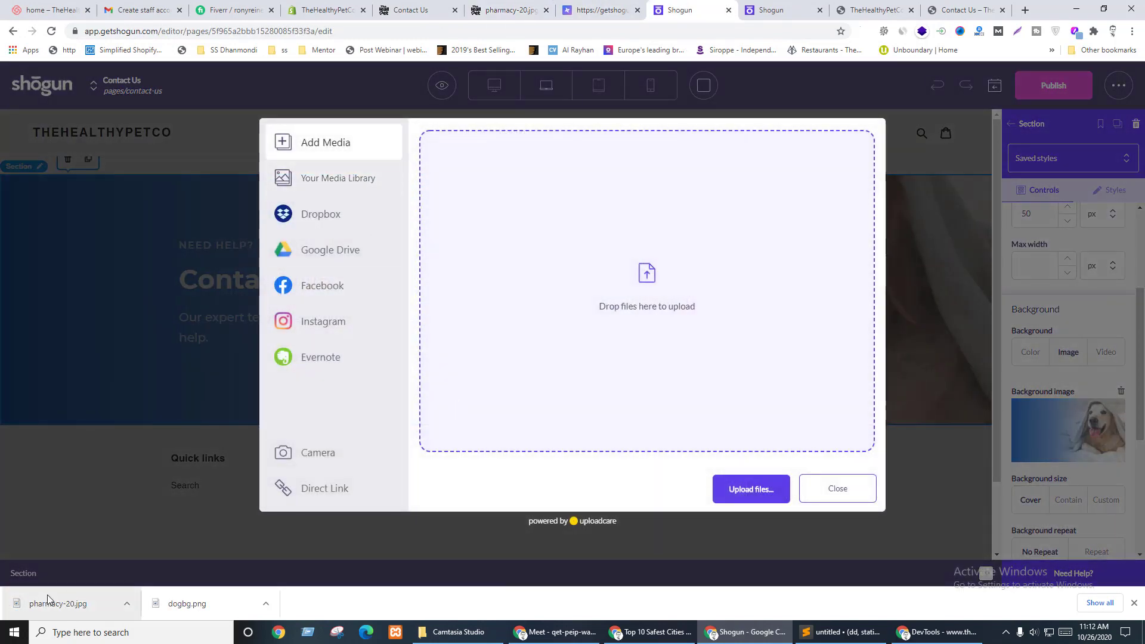
{"action": "left_click_drag", "start_coordinate": [58, 604], "coordinate": [571, 328]}
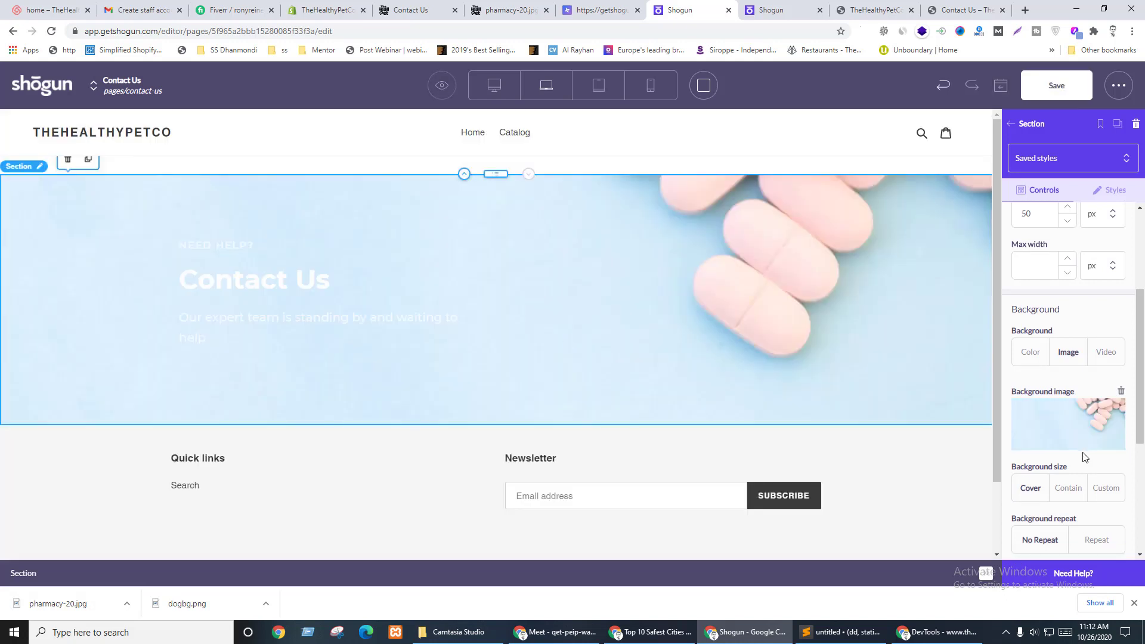
{"action": "left_click", "coordinate": [1074, 83]}
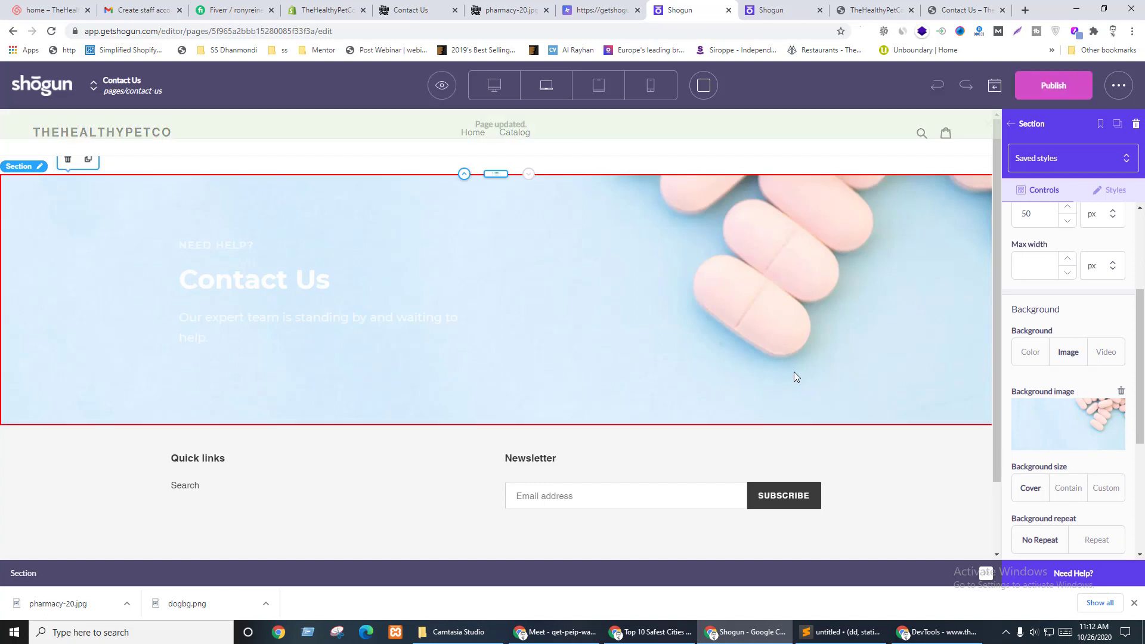
- Preview the saved page and inspect the banner section's background styles in its markup
{"action": "left_click", "coordinate": [441, 86]}
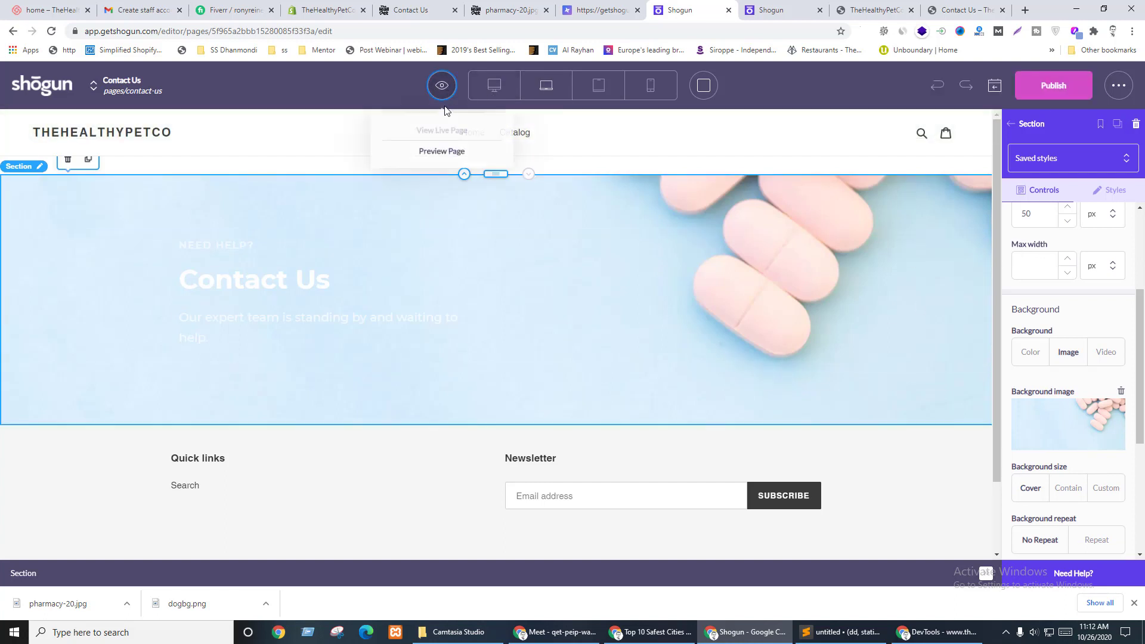
{"action": "left_click", "coordinate": [434, 148]}
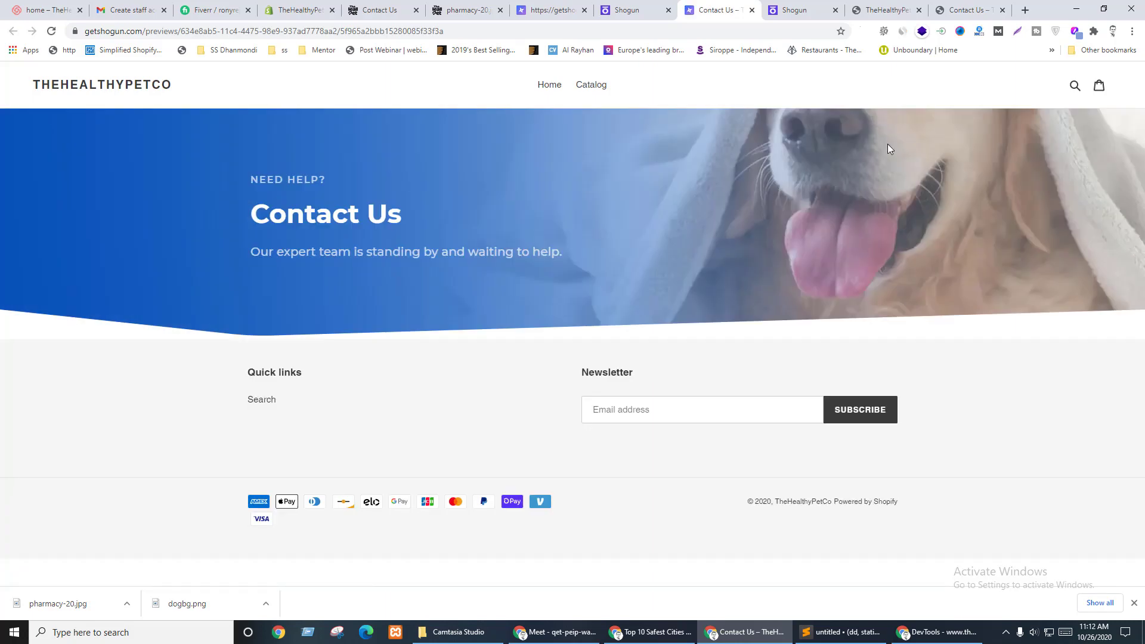
{"action": "right_click", "coordinate": [1, 137]}
{"action": "left_click", "coordinate": [40, 336]}
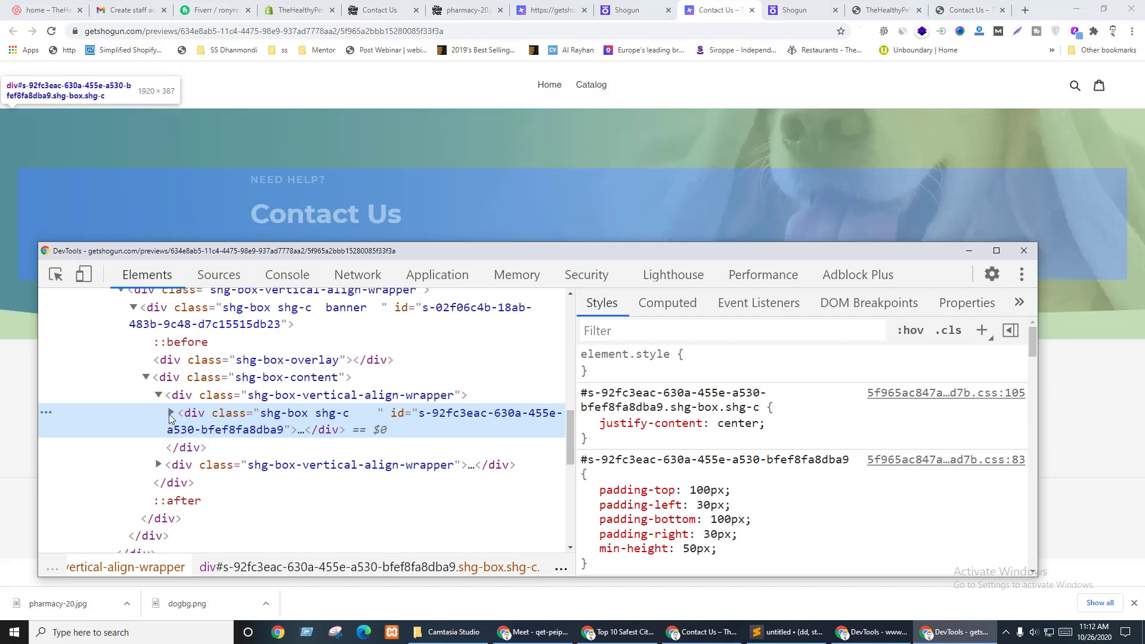
{"action": "left_click", "coordinate": [170, 413]}
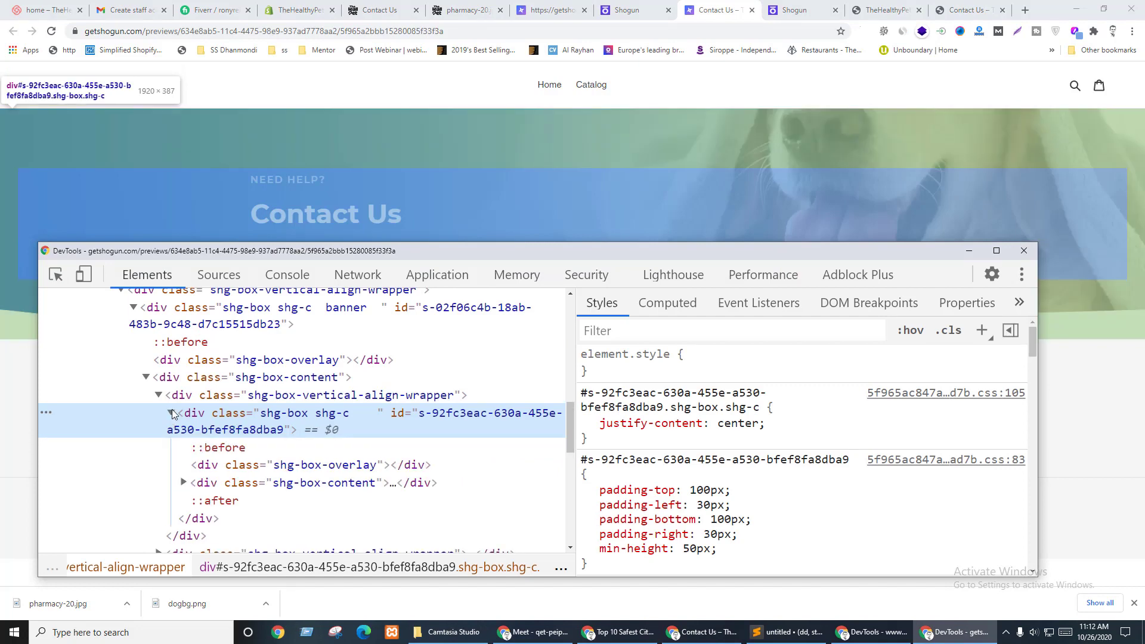
{"action": "scroll", "coordinate": [220, 342], "scroll_direction": "up", "scroll_amount": 1}
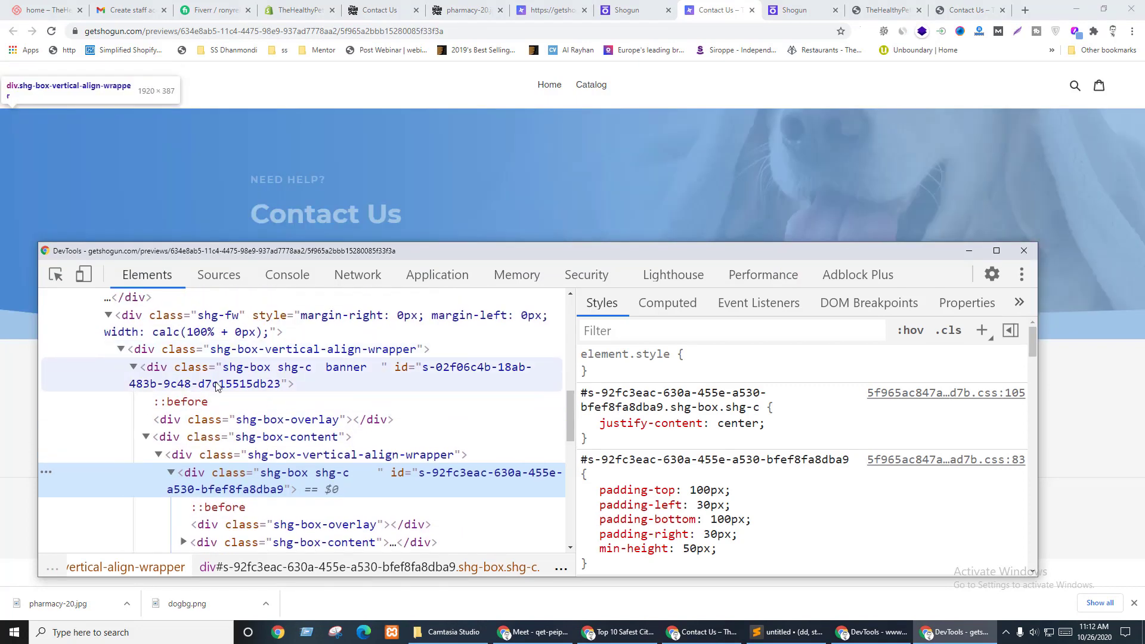
{"action": "left_click", "coordinate": [212, 374]}
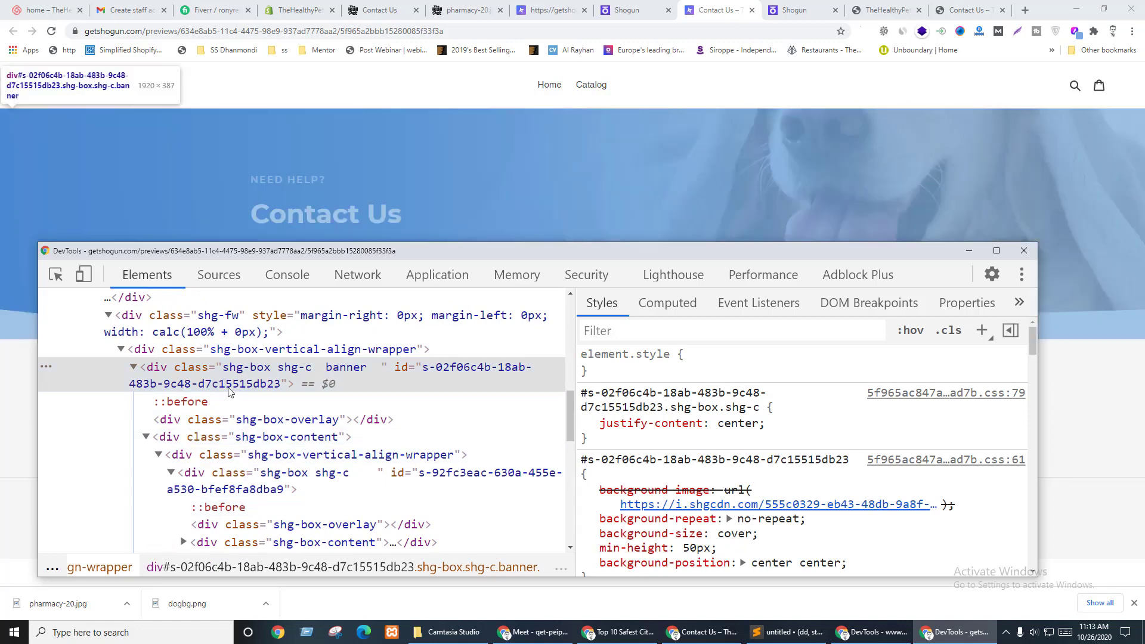
{"action": "left_click", "coordinate": [218, 325]}
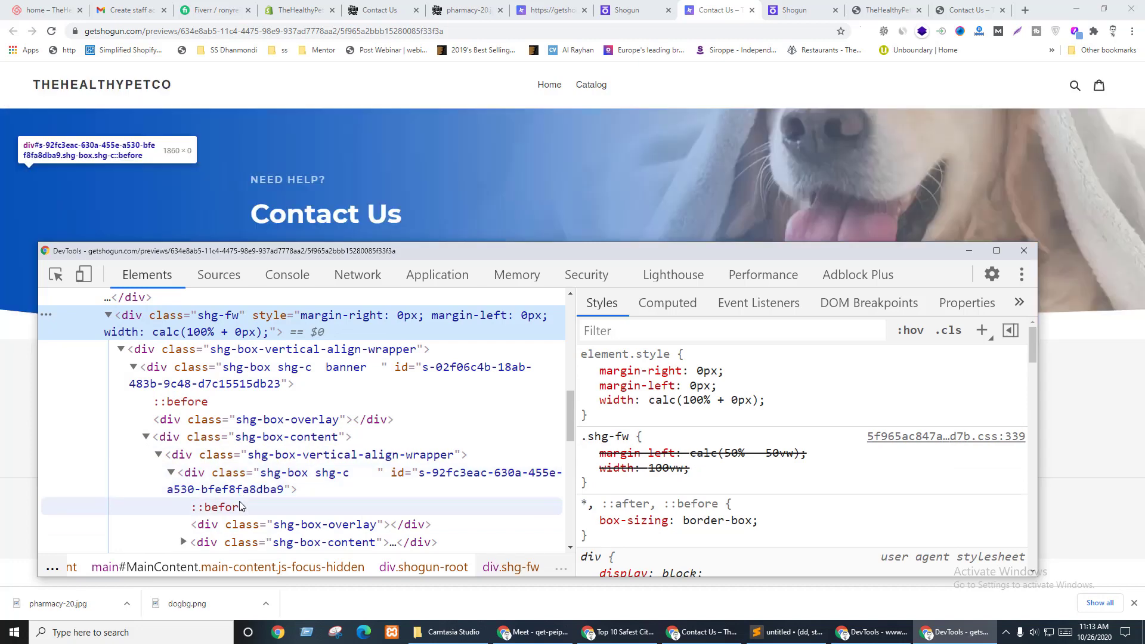
- Examine the shape element inside the banner by toggling its background-image style off and back on
{"action": "scroll", "coordinate": [206, 430], "scroll_direction": "down", "scroll_amount": 2}
{"action": "left_click", "coordinate": [205, 424]}
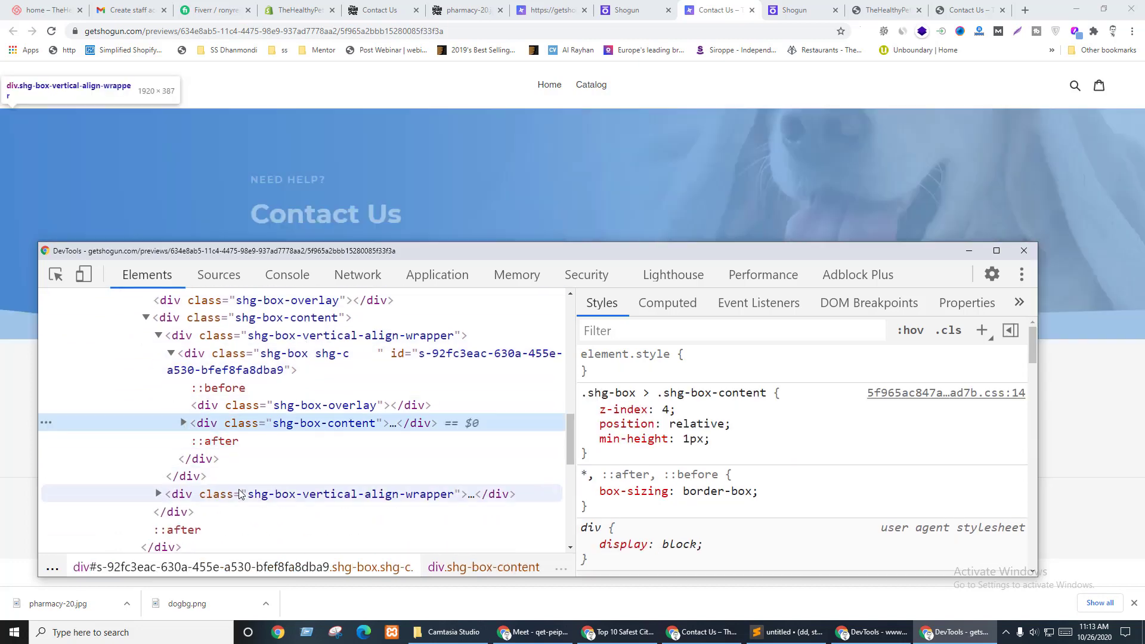
{"action": "left_click", "coordinate": [245, 495]}
{"action": "left_click", "coordinate": [158, 494]}
{"action": "scroll", "coordinate": [239, 453], "scroll_direction": "down", "scroll_amount": 2}
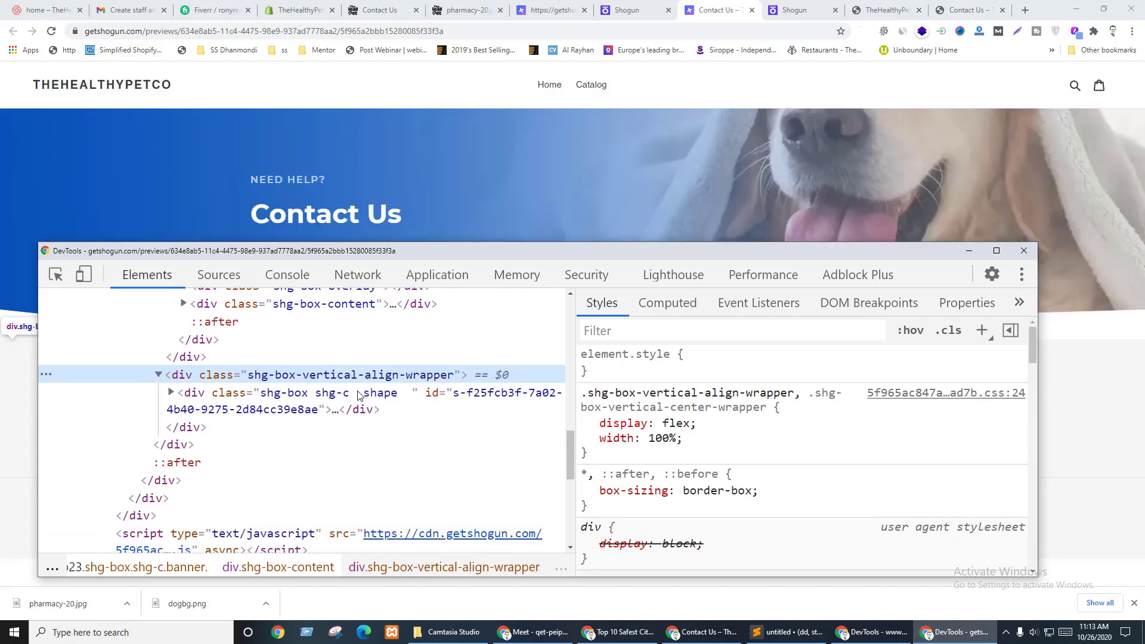
{"action": "left_click", "coordinate": [292, 399]}
{"action": "scroll", "coordinate": [718, 483], "scroll_direction": "down", "scroll_amount": 2}
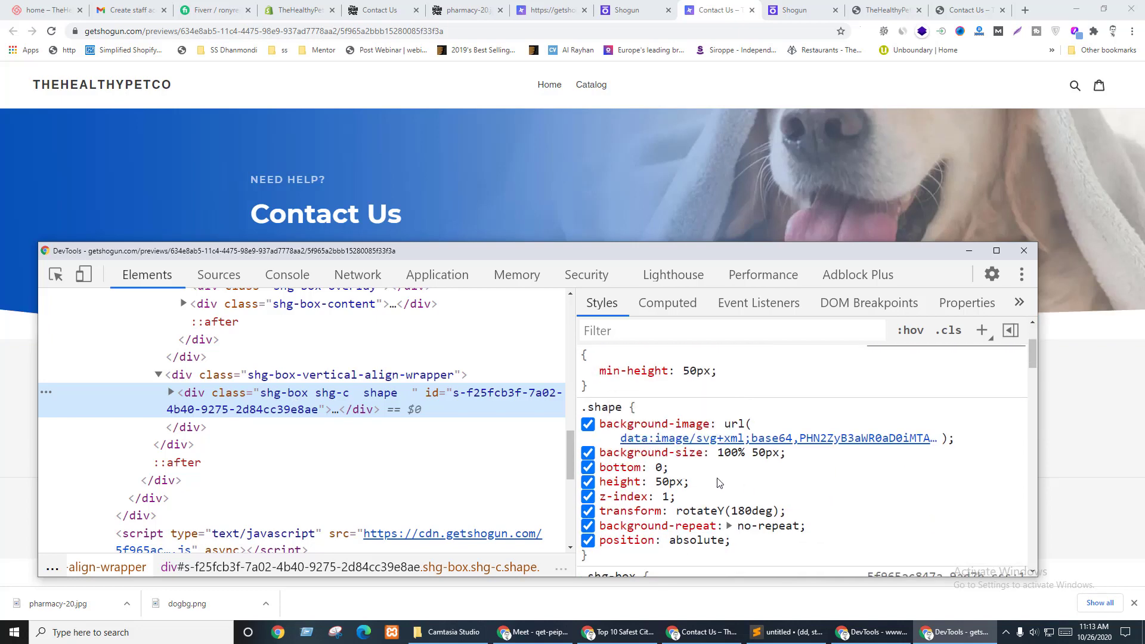
{"action": "left_click", "coordinate": [588, 425]}
{"action": "left_click", "coordinate": [588, 424]}
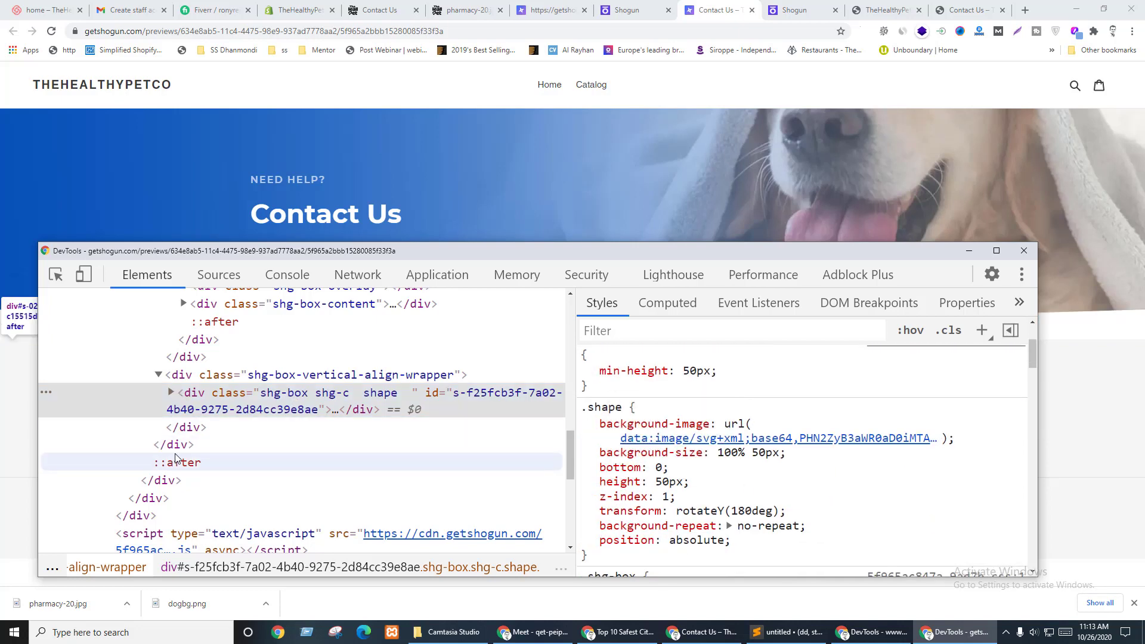
- Inspect the previewed banner element's background-image rules and open the .banner rule's image link in a separate tab, closing it after viewing
{"action": "left_click", "coordinate": [134, 516]}
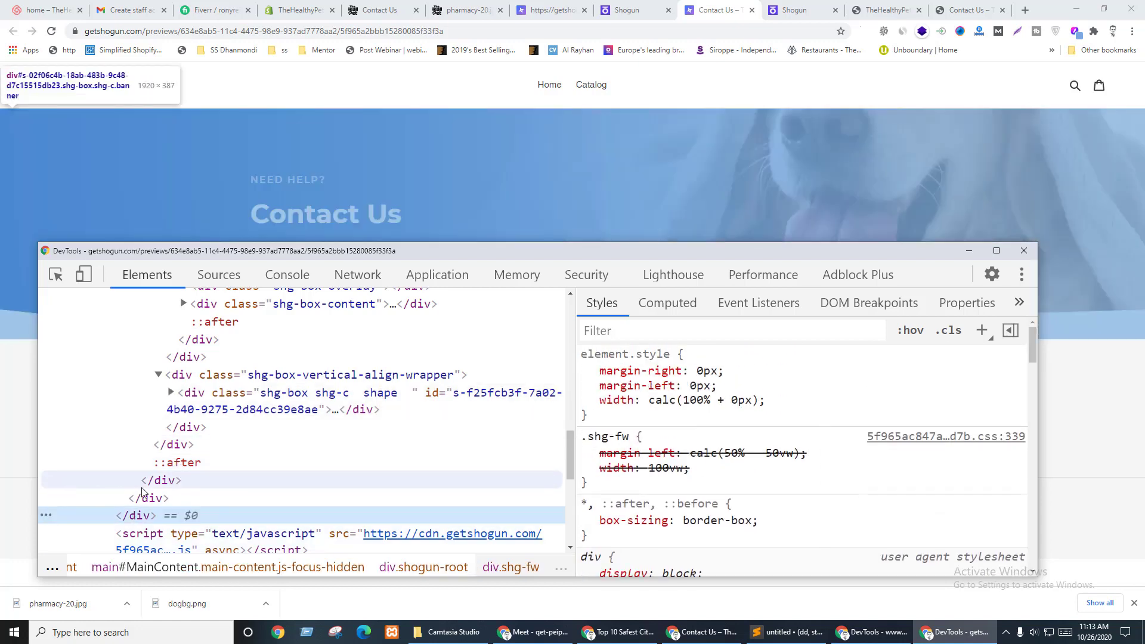
{"action": "left_click", "coordinate": [149, 500]}
{"action": "left_click", "coordinate": [150, 481]}
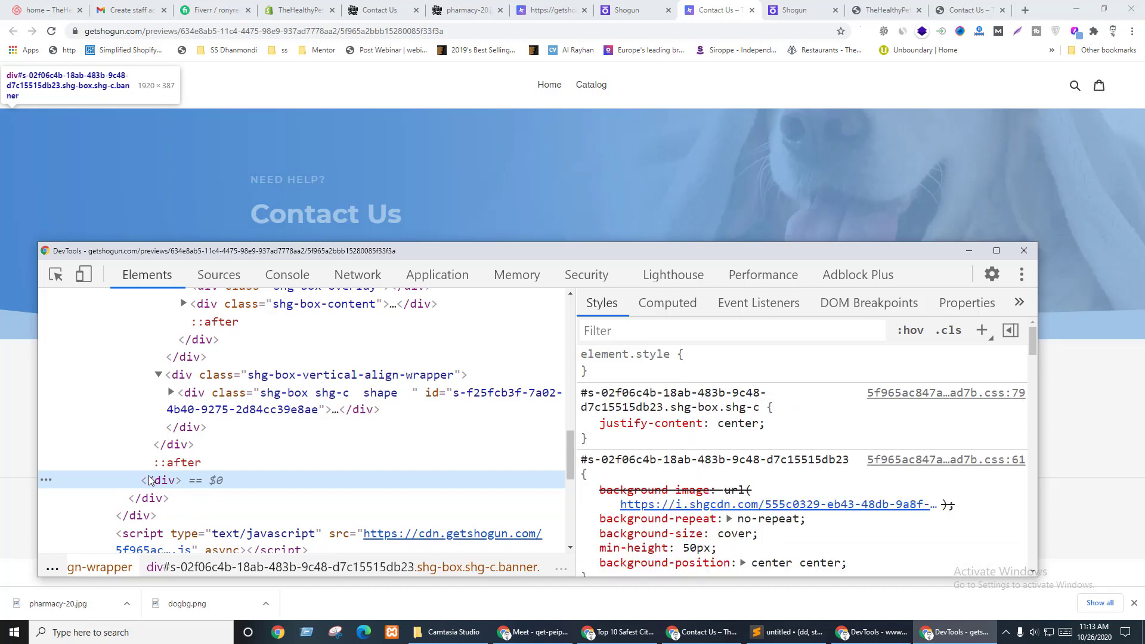
{"action": "left_click", "coordinate": [594, 495]}
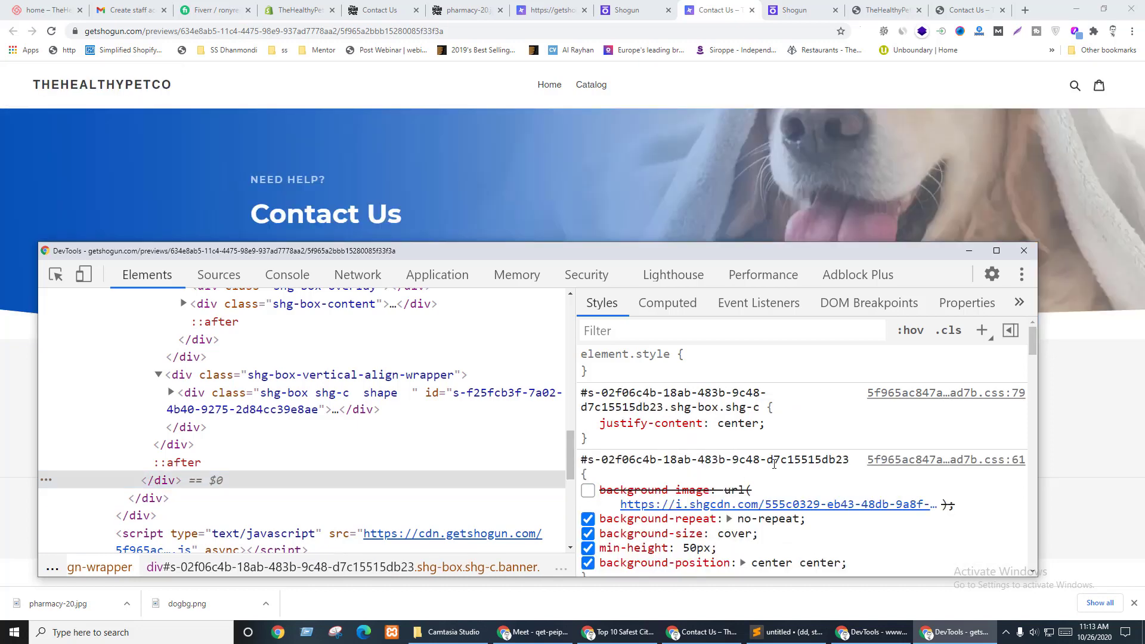
{"action": "scroll", "coordinate": [773, 464], "scroll_direction": "down", "scroll_amount": 3}
{"action": "mouse_move", "coordinate": [736, 507]}
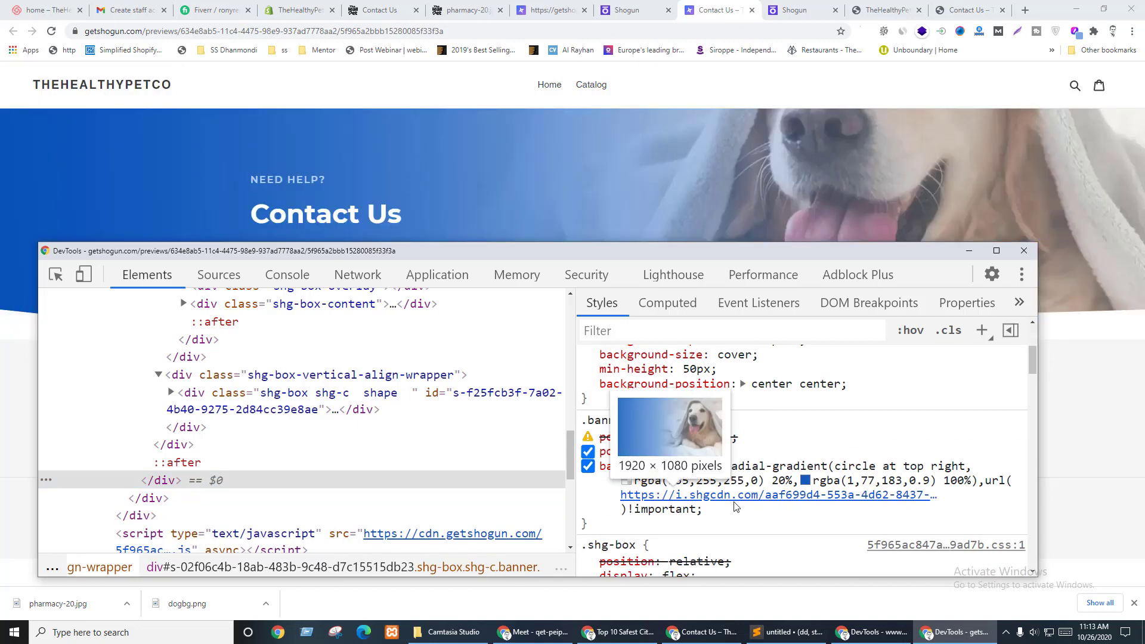
{"action": "right_click", "coordinate": [820, 493]}
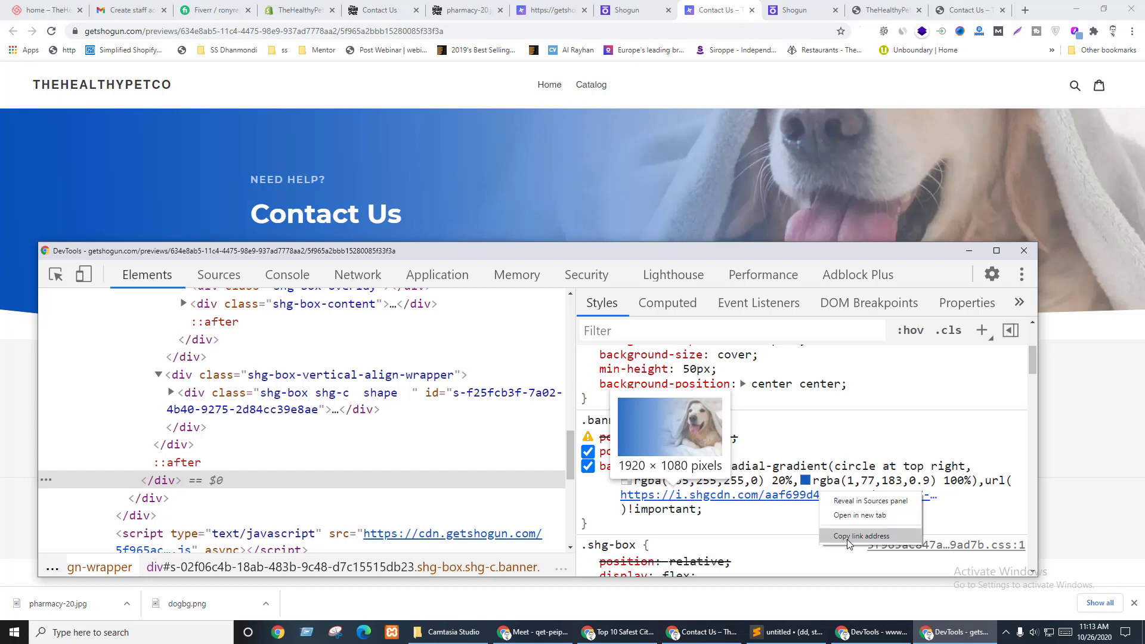
{"action": "left_click", "coordinate": [859, 516]}
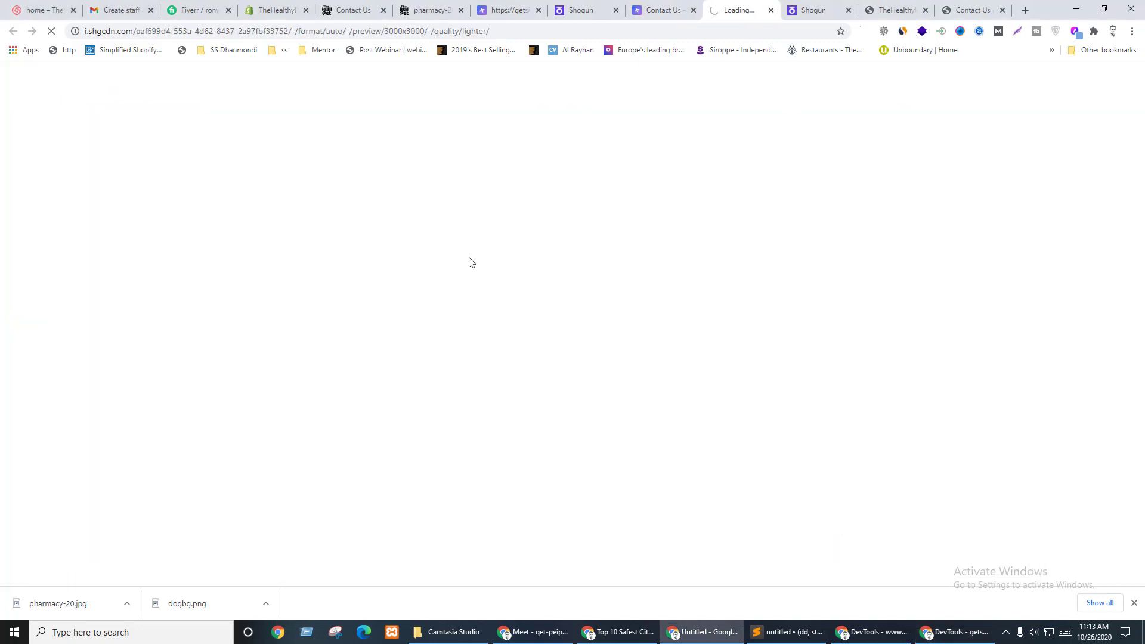
{"action": "left_click", "coordinate": [771, 11]}
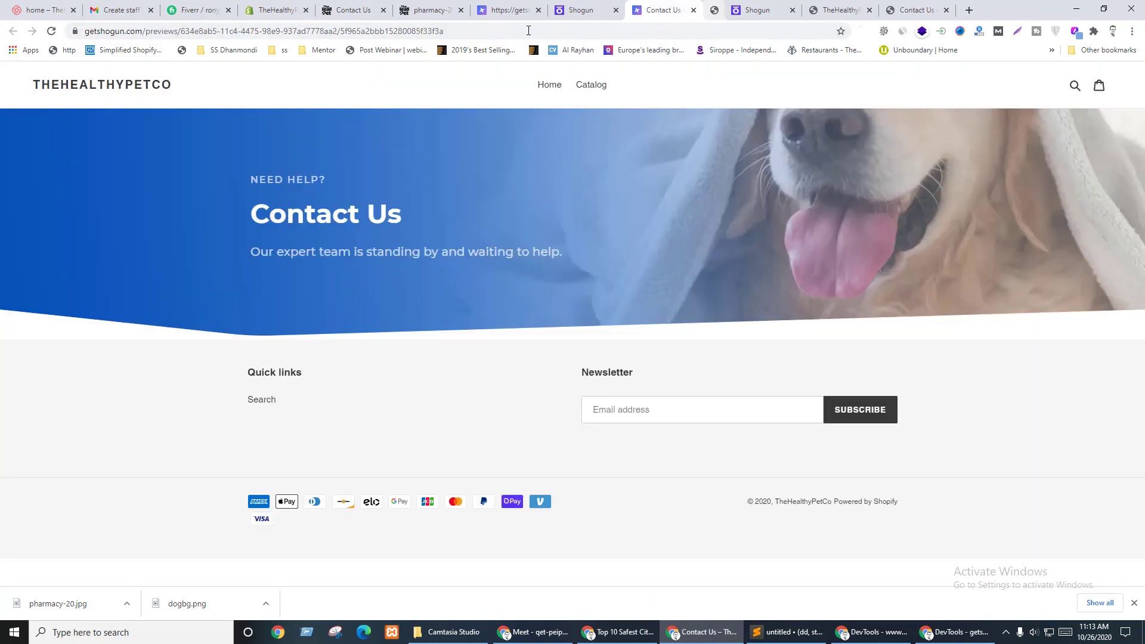
- Go back to the reference Contact Us page and inspect its banner section's gradient and background image styles
{"action": "left_click", "coordinate": [503, 6]}
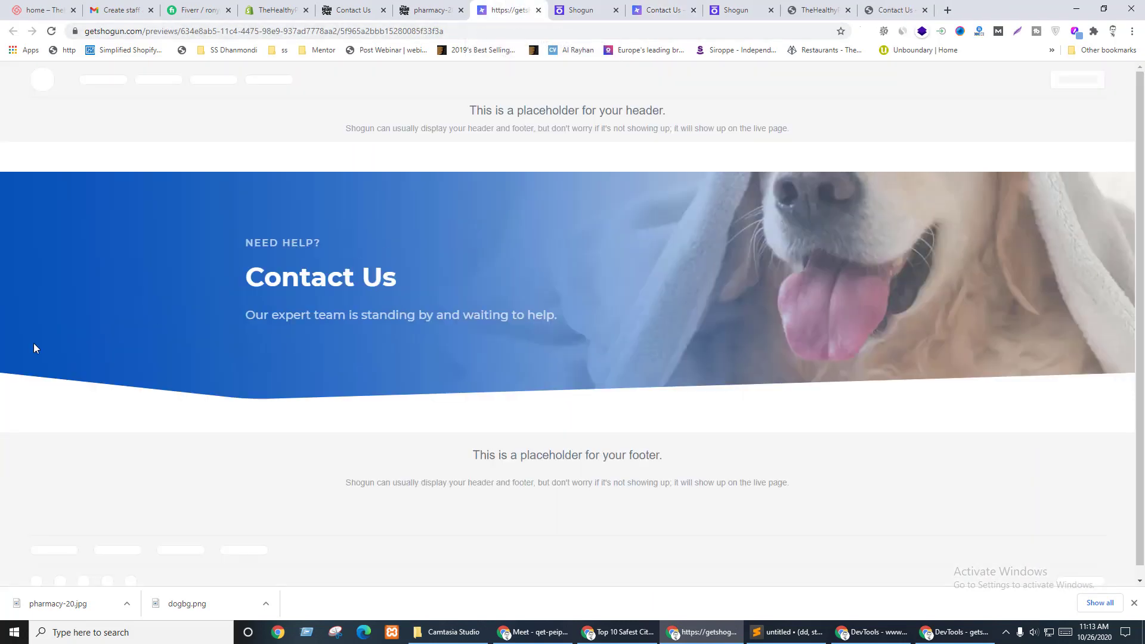
{"action": "left_click", "coordinate": [405, 10]}
{"action": "left_click", "coordinate": [471, 9]}
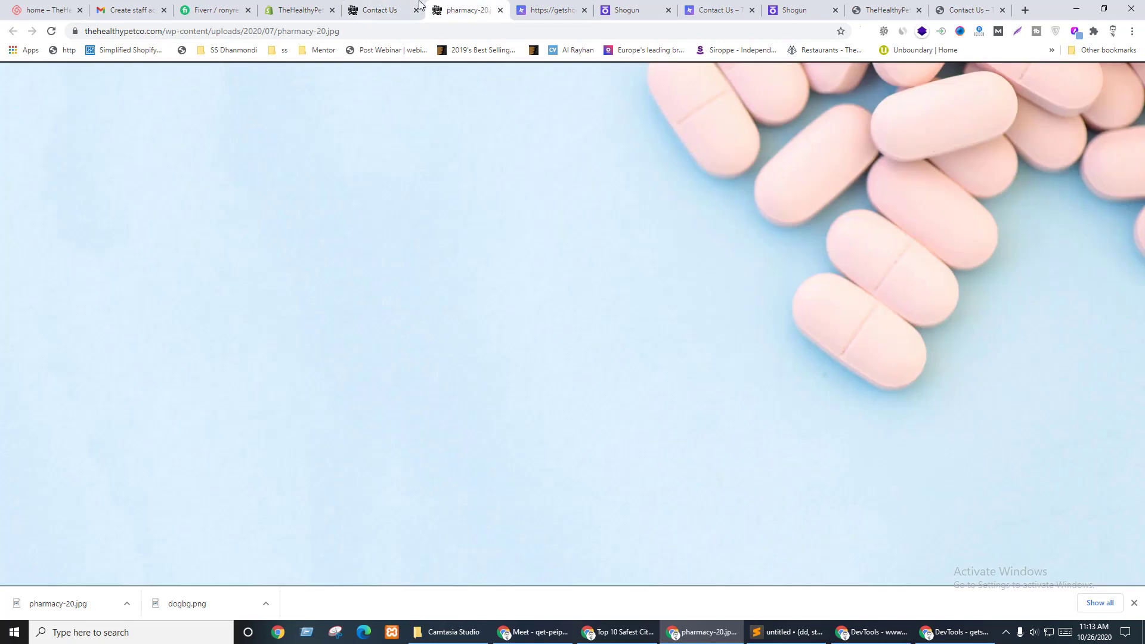
{"action": "left_click", "coordinate": [387, 10]}
{"action": "left_click", "coordinate": [454, 6]}
{"action": "left_click", "coordinate": [385, 9]}
{"action": "right_click", "coordinate": [2, 218]}
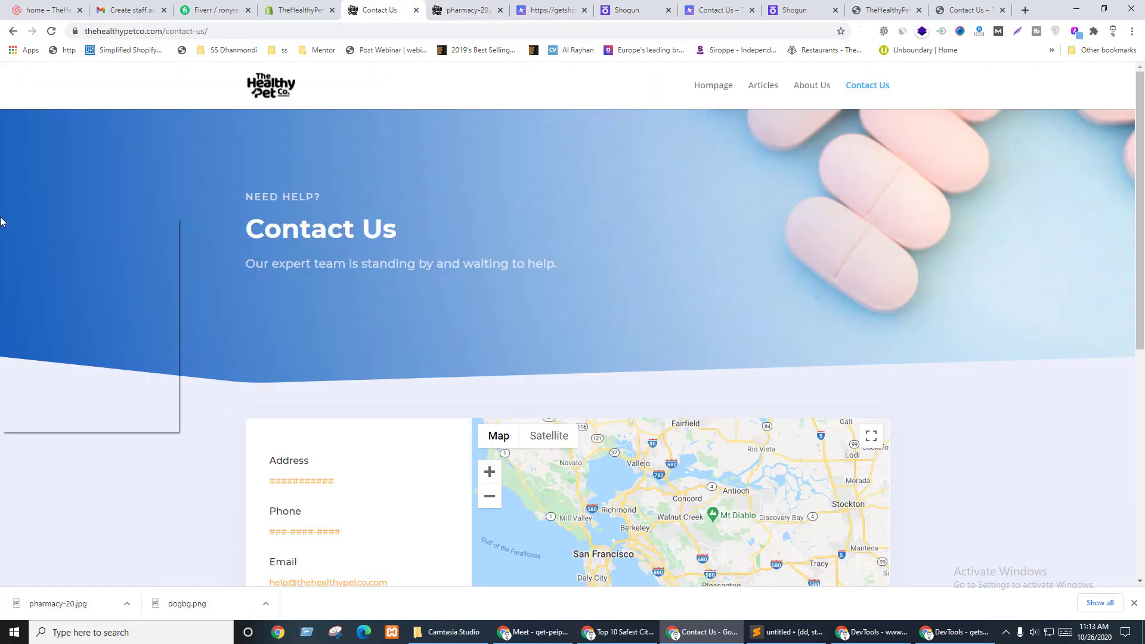
{"action": "left_click", "coordinate": [42, 424]}
{"action": "mouse_move", "coordinate": [808, 441]}
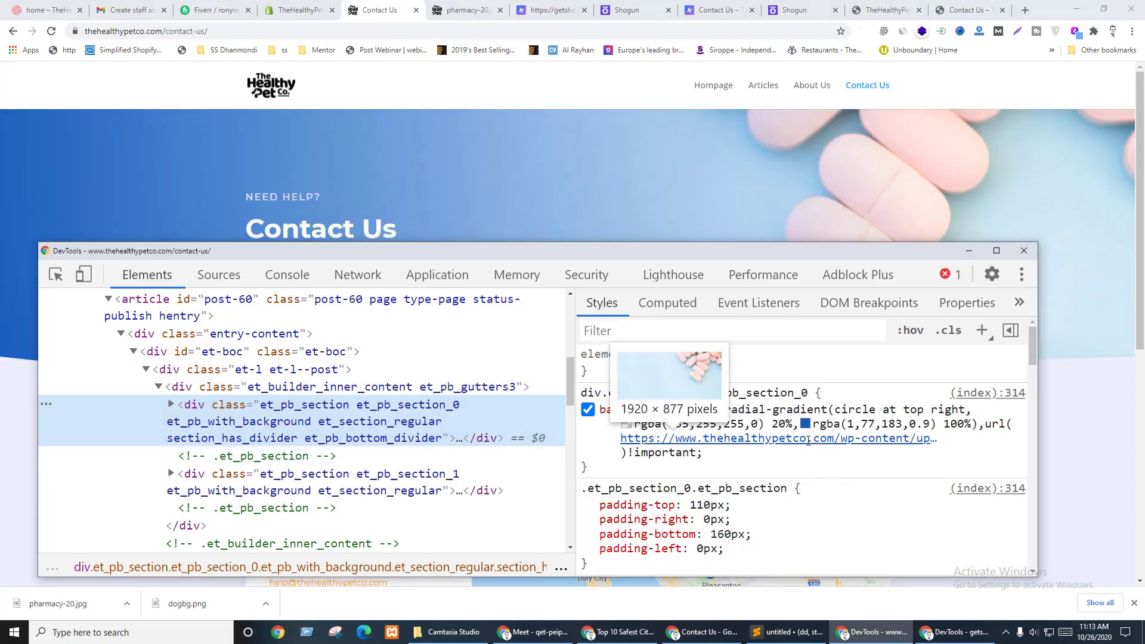
{"action": "scroll", "coordinate": [286, 388], "scroll_direction": "down", "scroll_amount": 4}
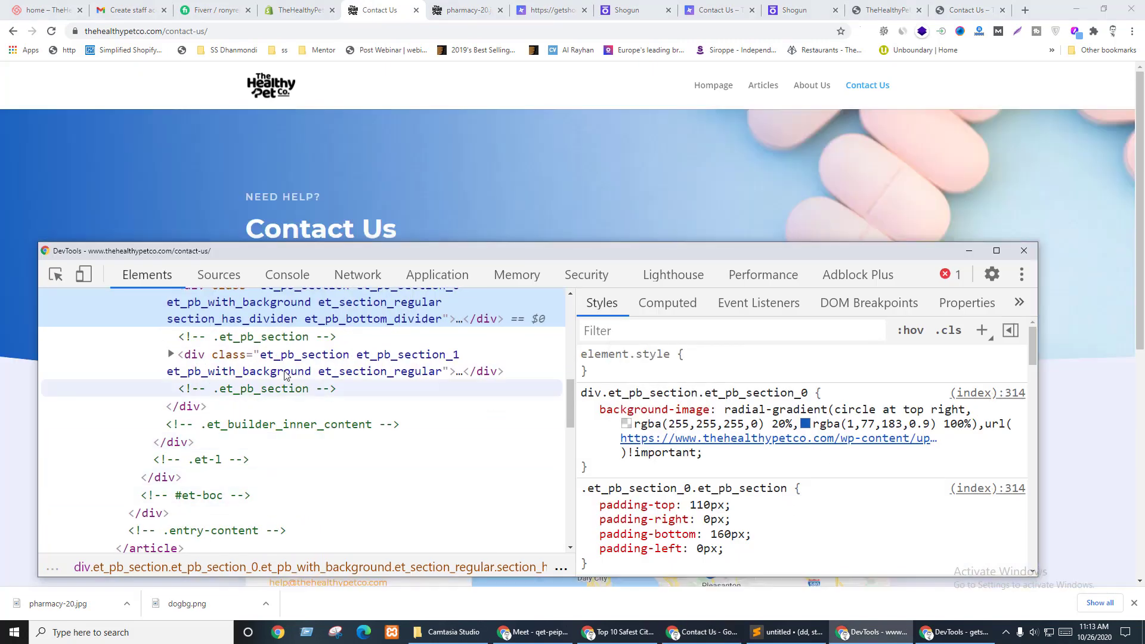
- Check the reference banner's et_pb_section_0 rule by toggling its background-image off and back on
{"action": "left_click", "coordinate": [283, 368]}
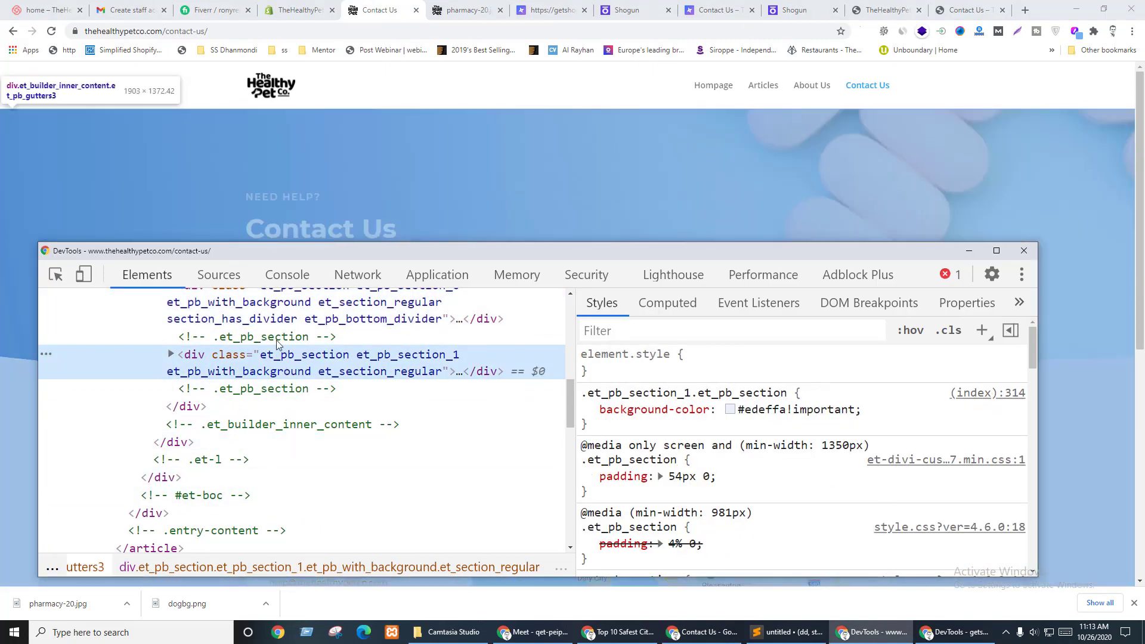
{"action": "key", "text": "Up"}
{"action": "key", "text": "Up"}
{"action": "left_click", "coordinate": [588, 410]}
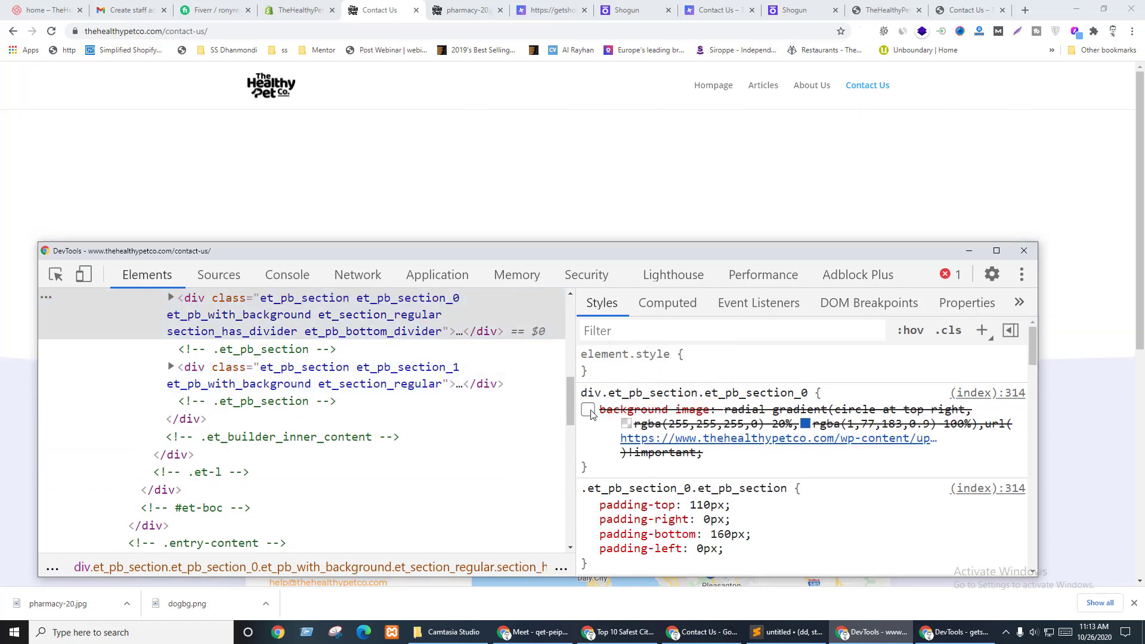
{"action": "left_click", "coordinate": [588, 410]}
{"action": "mouse_move", "coordinate": [803, 444]}
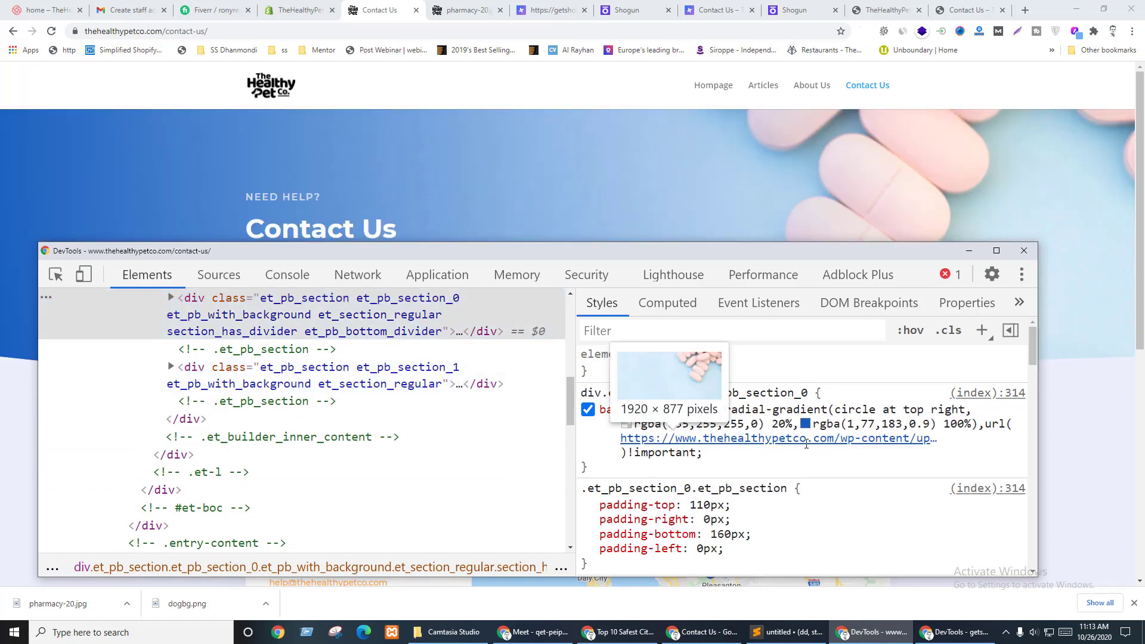
- Remove the image URL from the .banner rule's background-image in the Contact Us editor's HTML element, keeping the radial gradient, and save the page
{"action": "left_click", "coordinate": [628, 6]}
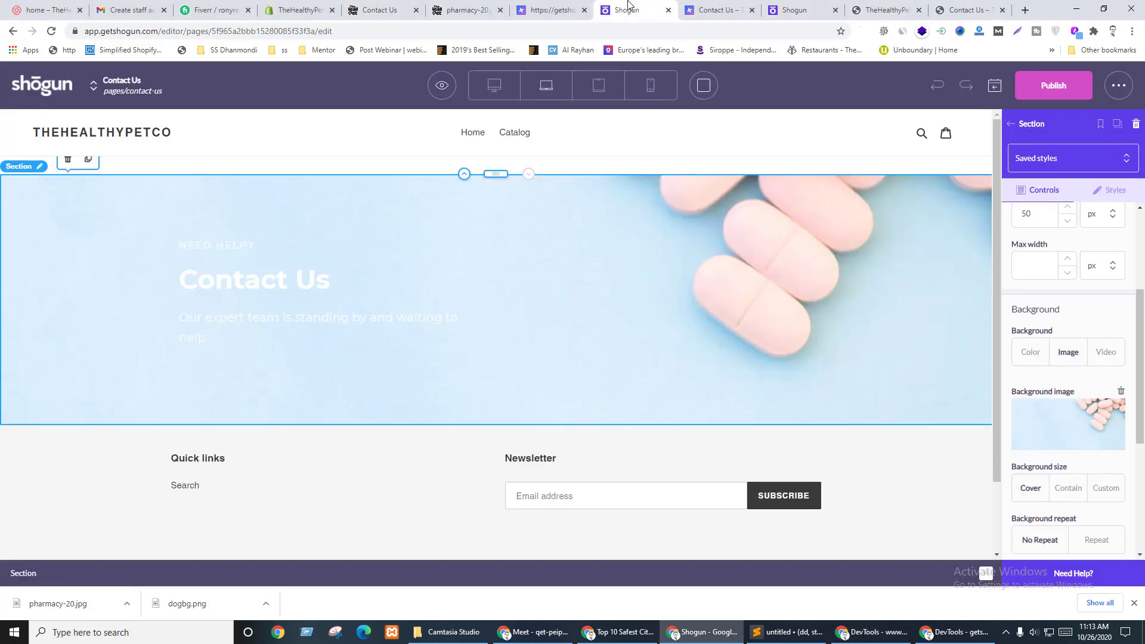
{"action": "left_click", "coordinate": [218, 167]}
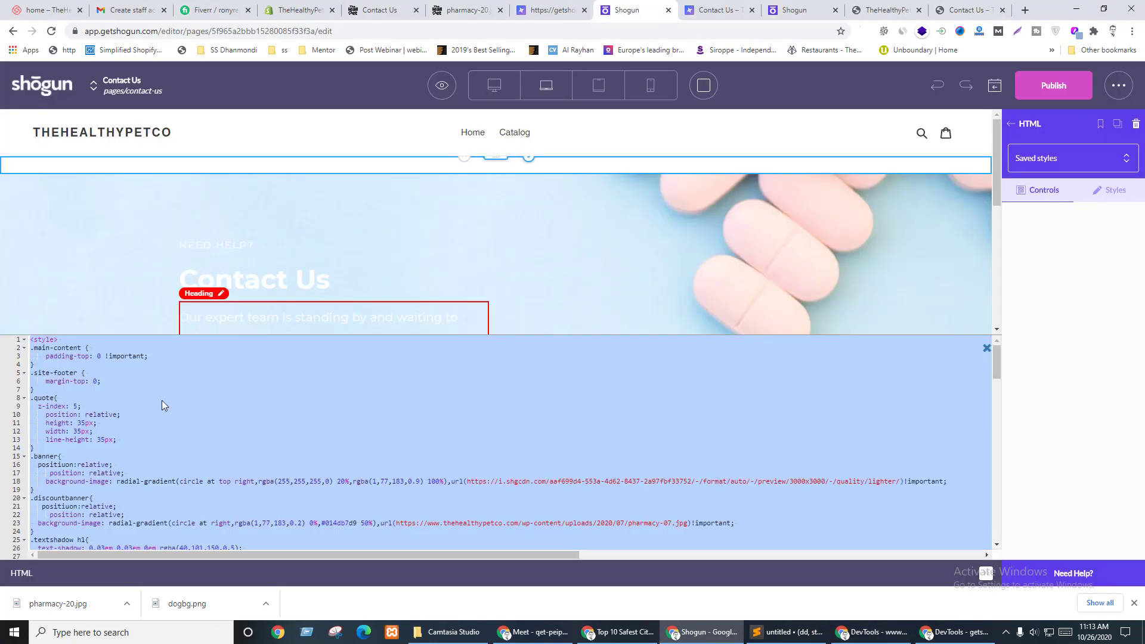
{"action": "left_click", "coordinate": [94, 431]}
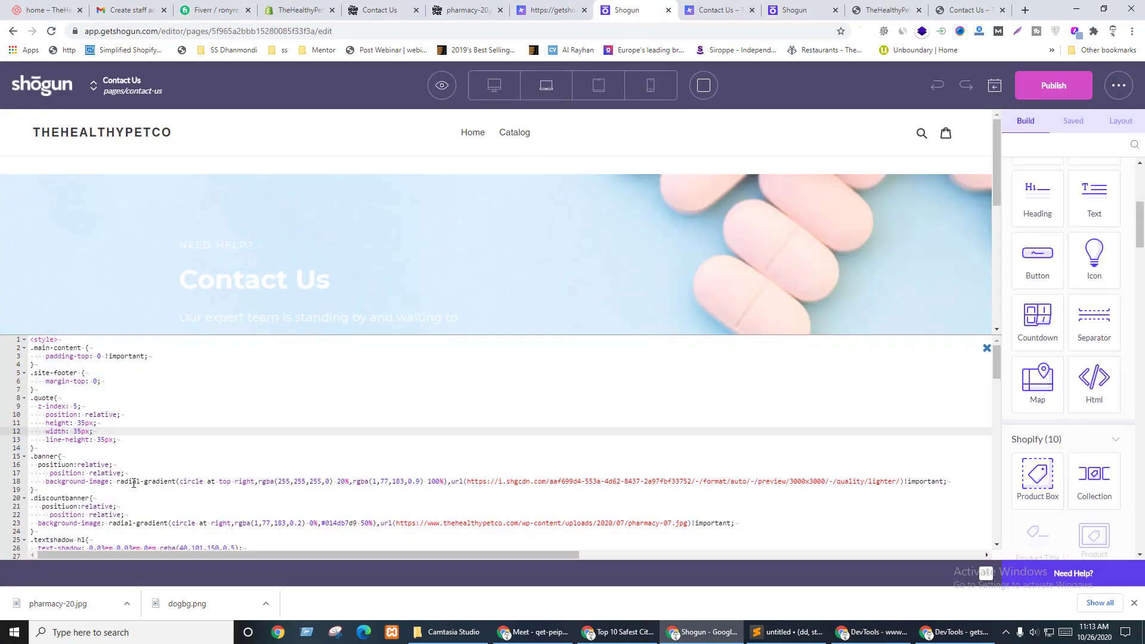
{"action": "left_click", "coordinate": [59, 462]}
{"action": "left_click", "coordinate": [186, 473]}
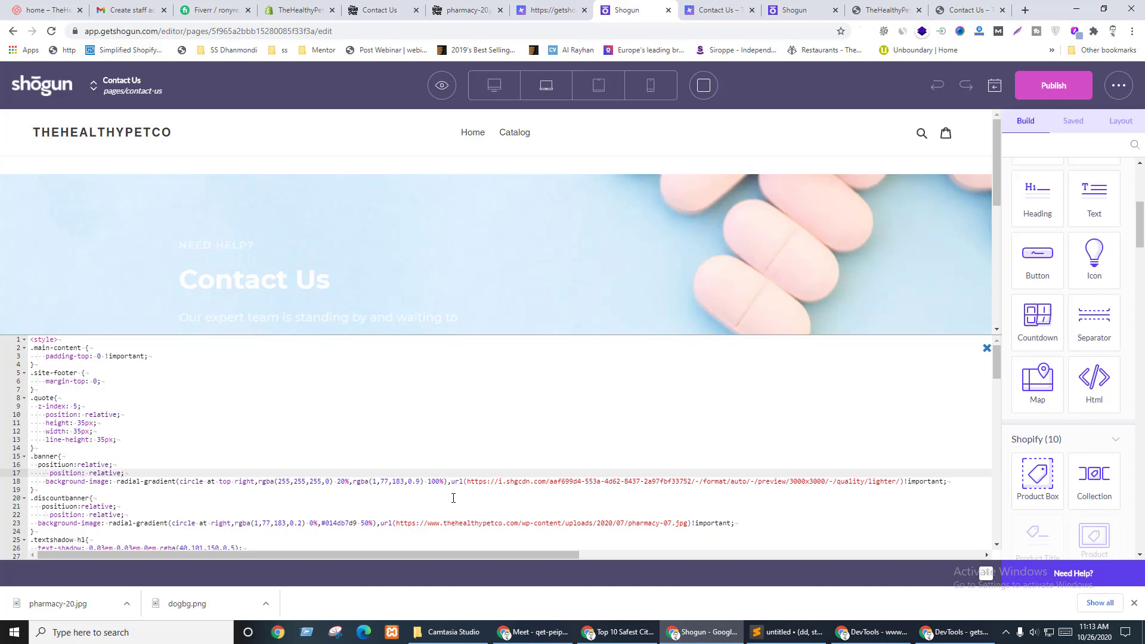
{"action": "left_click_drag", "start_coordinate": [468, 483], "coordinate": [907, 483]}
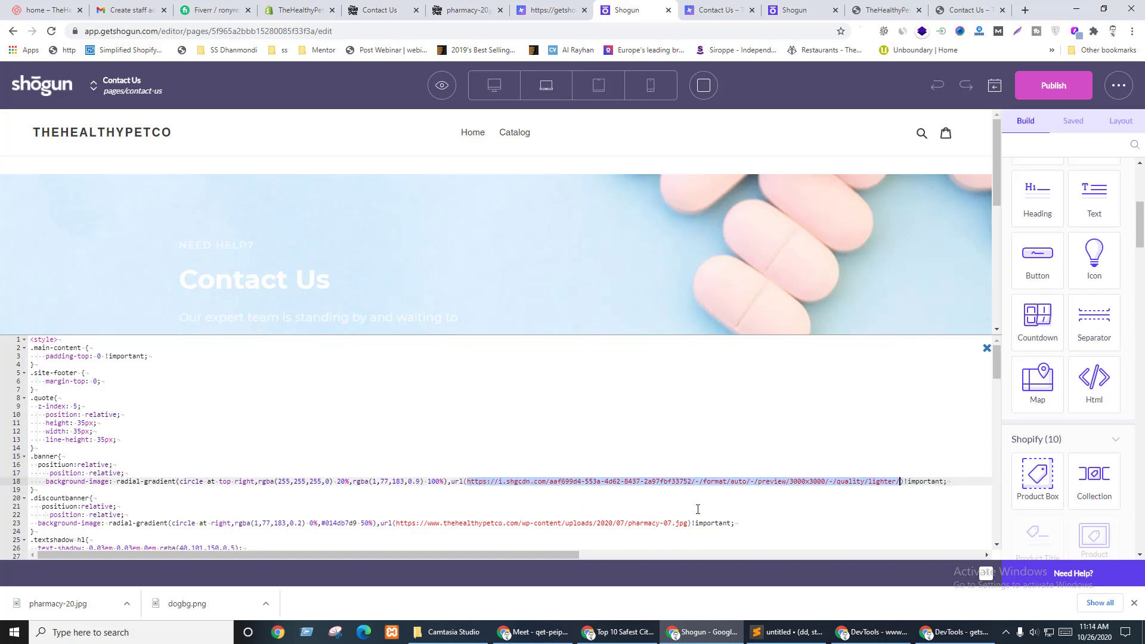
{"action": "key", "text": "BackSpace"}
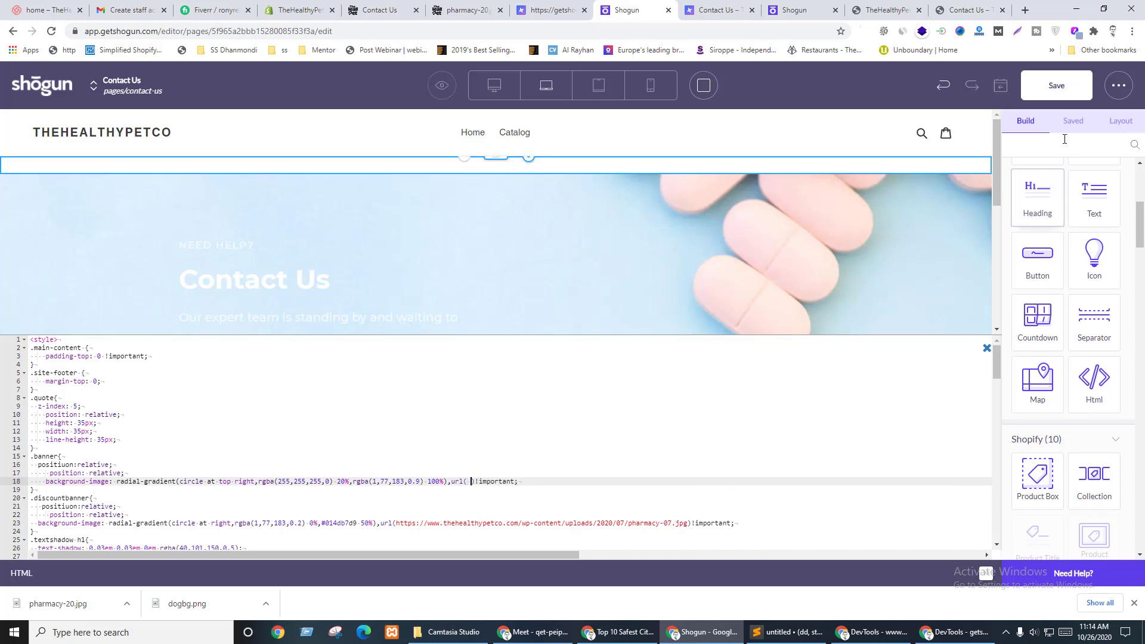
{"action": "left_click", "coordinate": [1049, 95]}
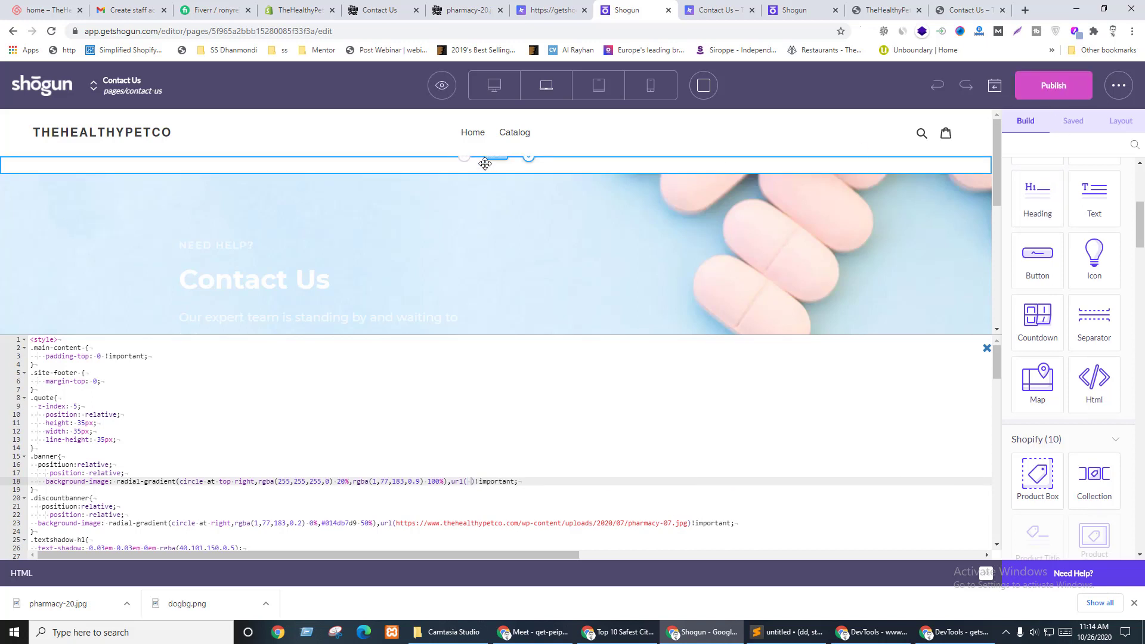
- Preview the saved page and inspect the banner's content wrappers and the shape element's styles
{"action": "mouse_move", "coordinate": [441, 86]}
{"action": "left_click", "coordinate": [438, 152]}
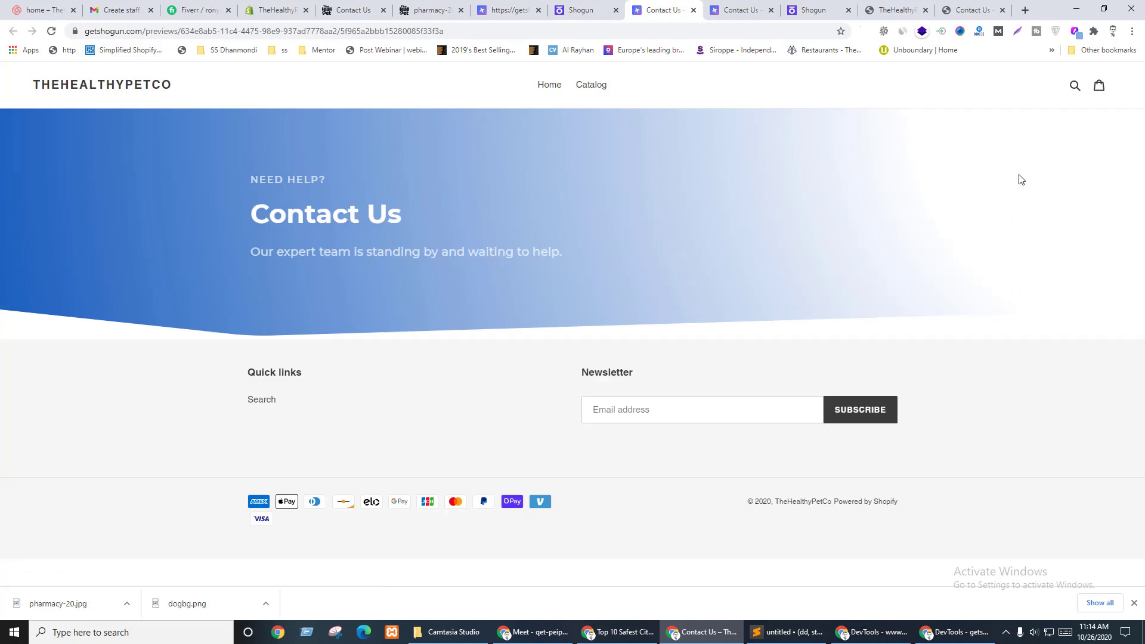
{"action": "left_click", "coordinate": [577, 10]}
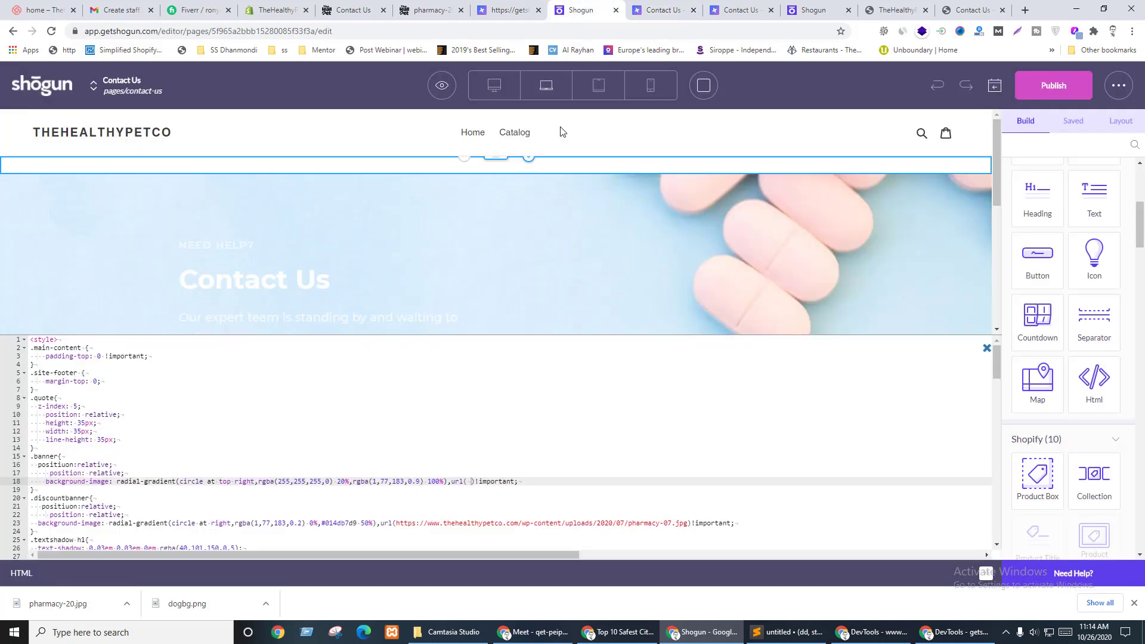
{"action": "left_click", "coordinate": [281, 481]}
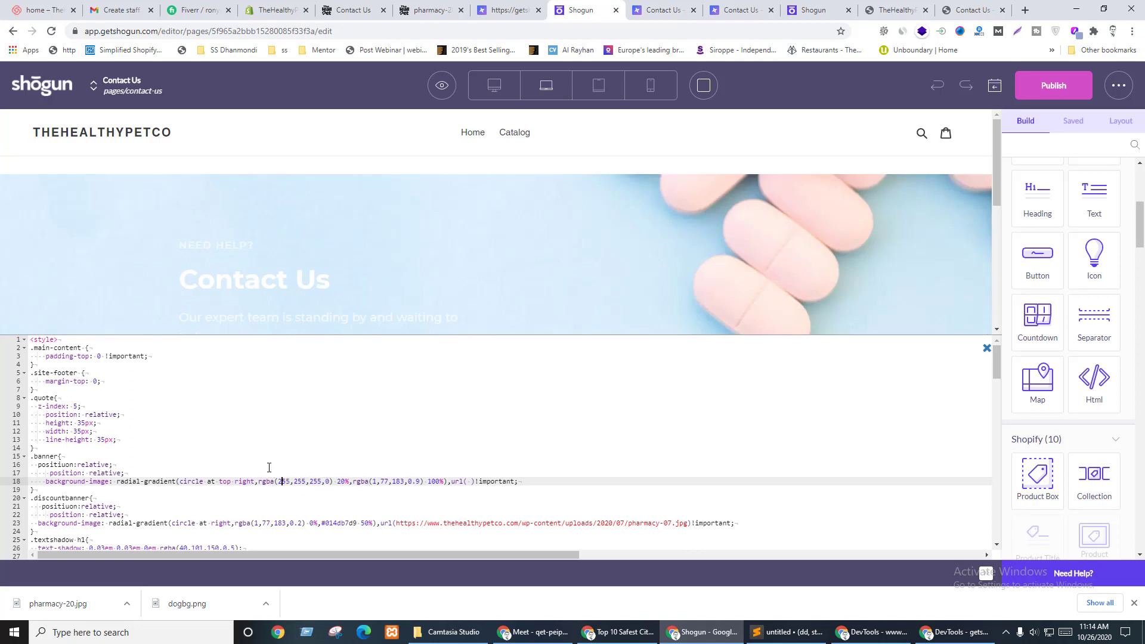
{"action": "left_click", "coordinate": [675, 9]}
{"action": "right_click", "coordinate": [1, 234]}
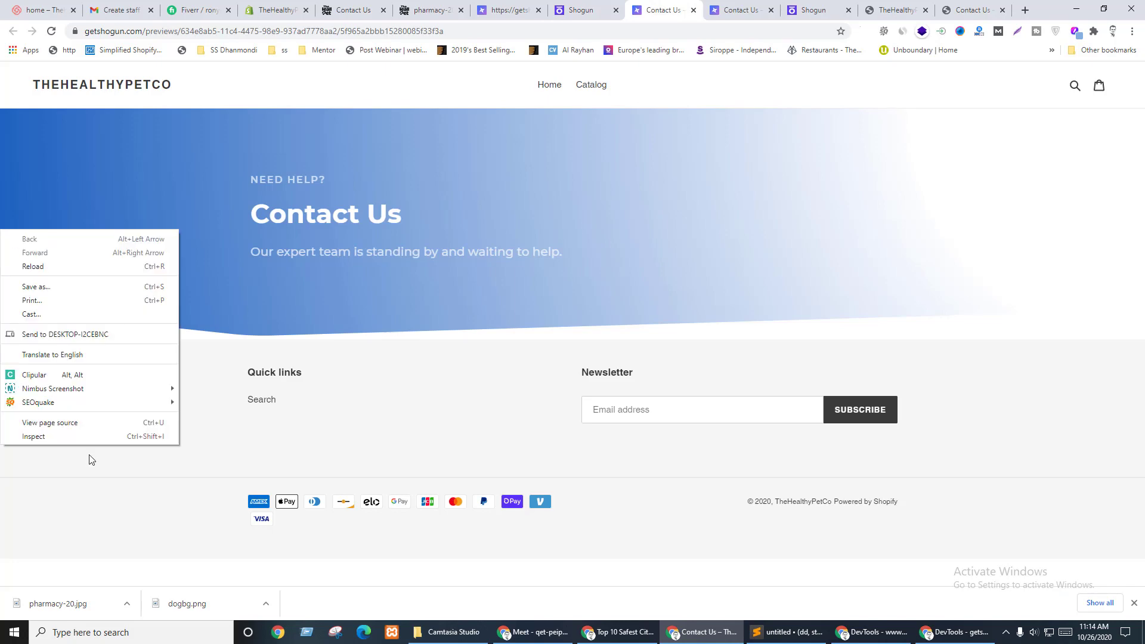
{"action": "left_click", "coordinate": [68, 431]}
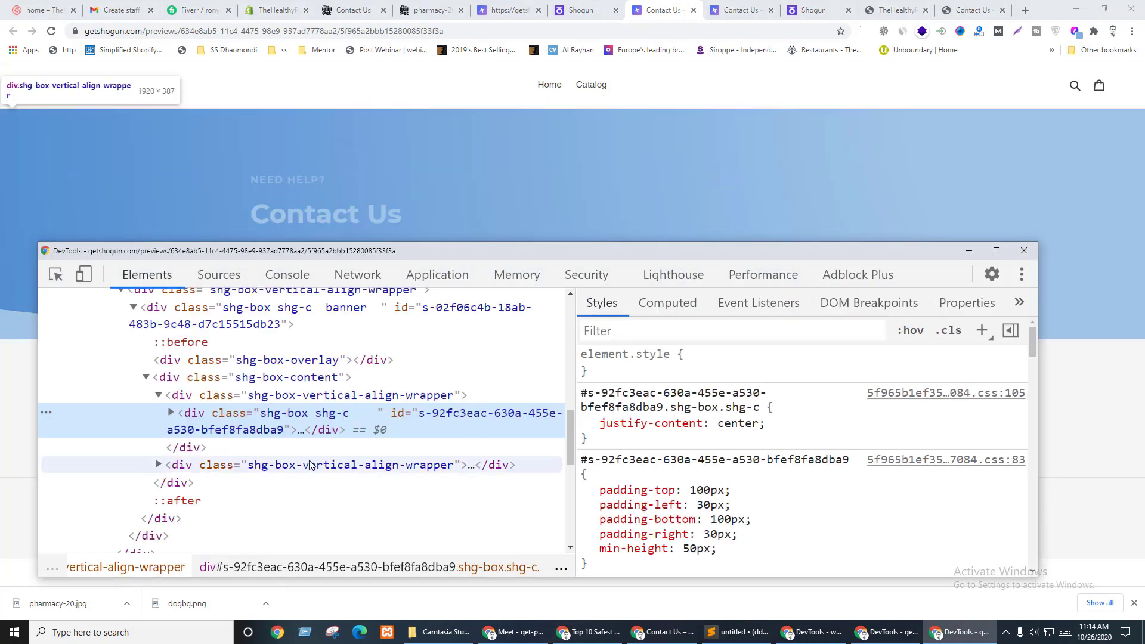
{"action": "left_click", "coordinate": [199, 465]}
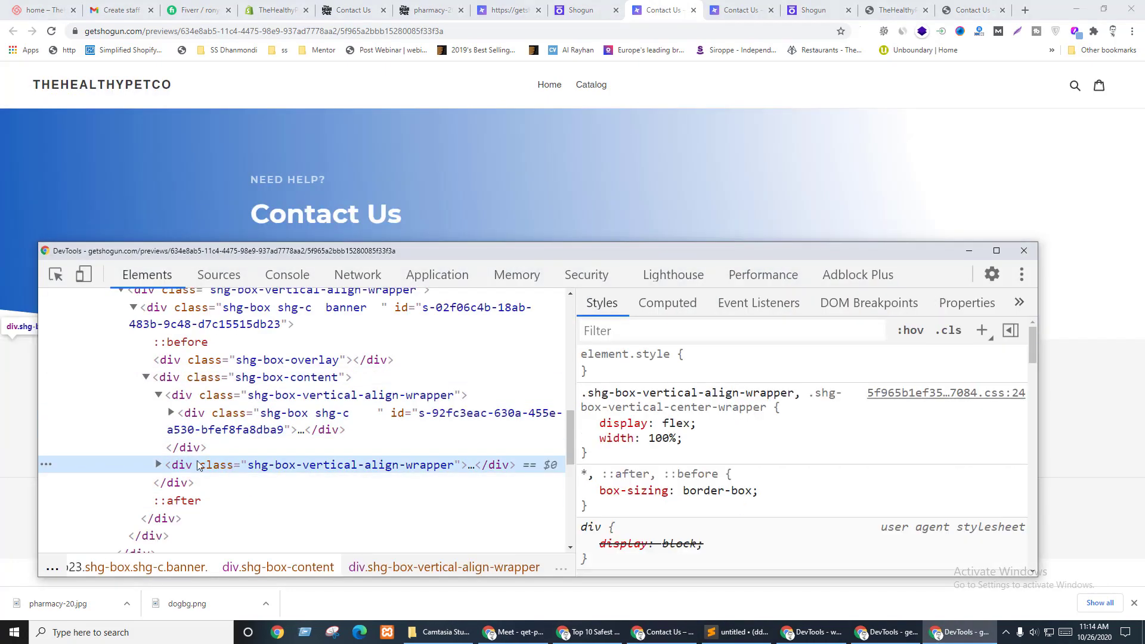
{"action": "left_click", "coordinate": [159, 465]}
{"action": "left_click", "coordinate": [268, 483]}
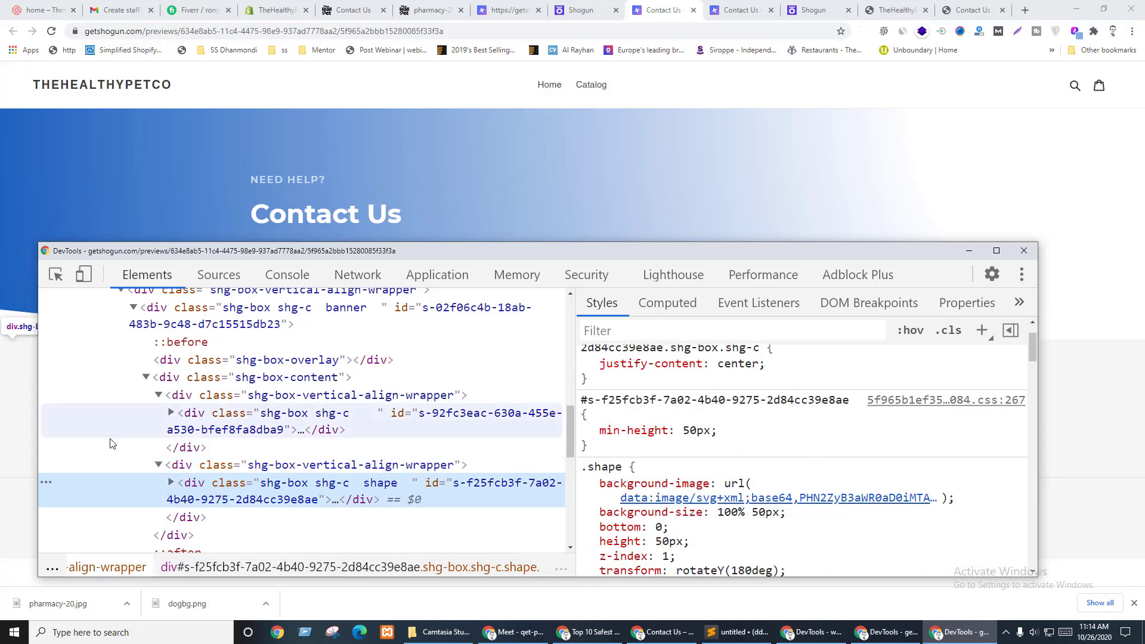
- Inspect the preview's wrapper elements from the shg-fw container up to PageContainer and back to the banner box
{"action": "scroll", "coordinate": [160, 462], "scroll_direction": "up", "scroll_amount": 2}
{"action": "left_click", "coordinate": [222, 392]}
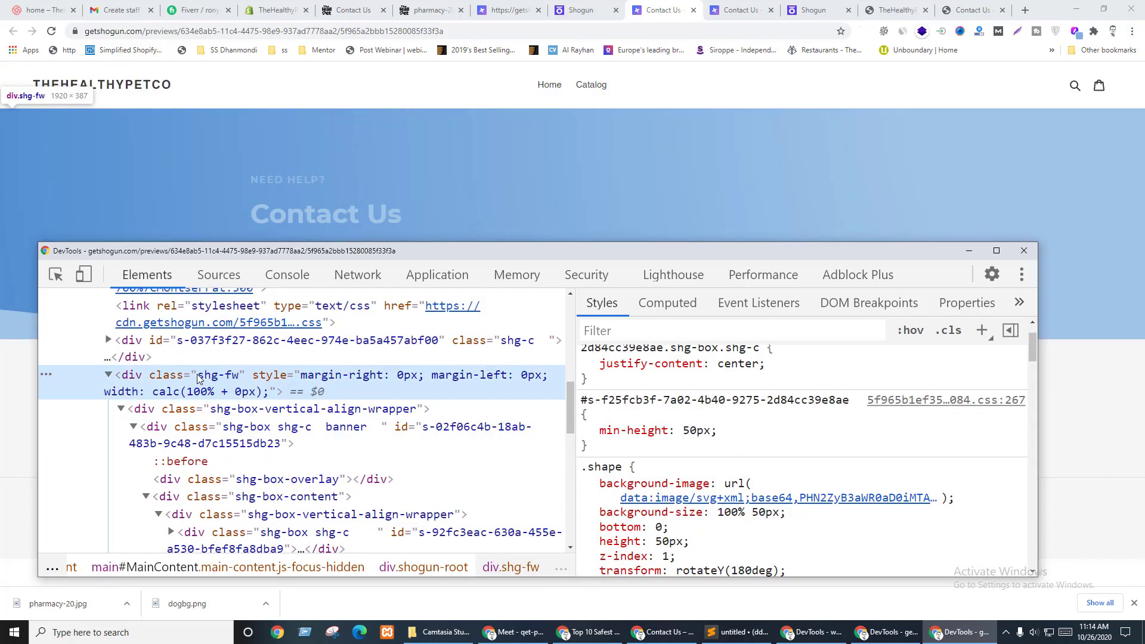
{"action": "scroll", "coordinate": [109, 421], "scroll_direction": "up", "scroll_amount": 3}
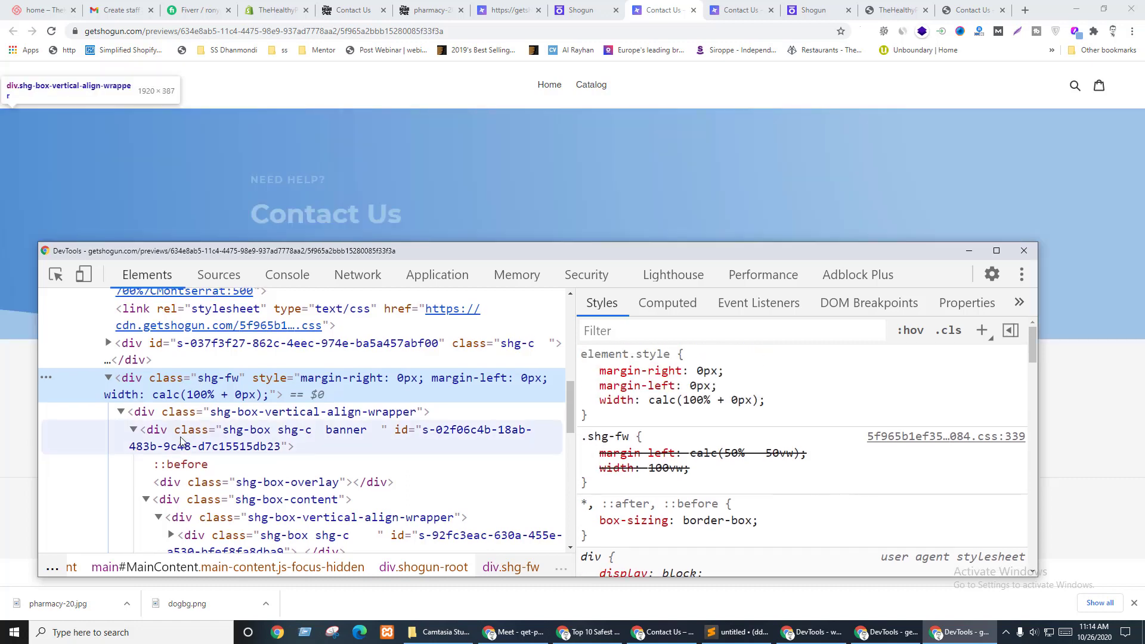
{"action": "left_click", "coordinate": [119, 393]}
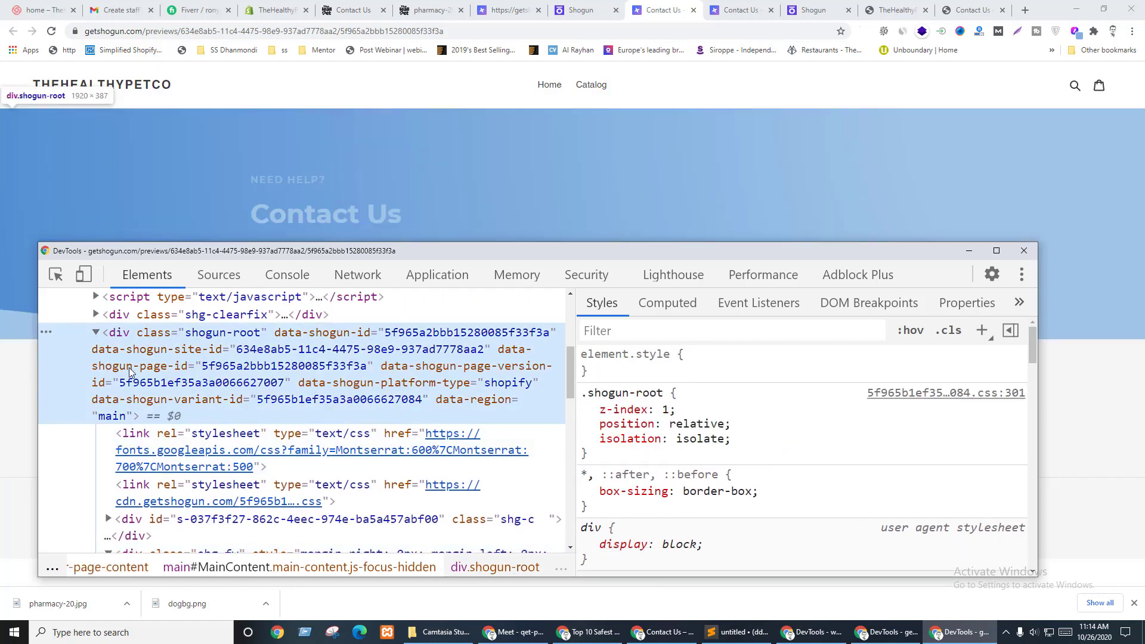
{"action": "scroll", "coordinate": [135, 394], "scroll_direction": "up", "scroll_amount": 2}
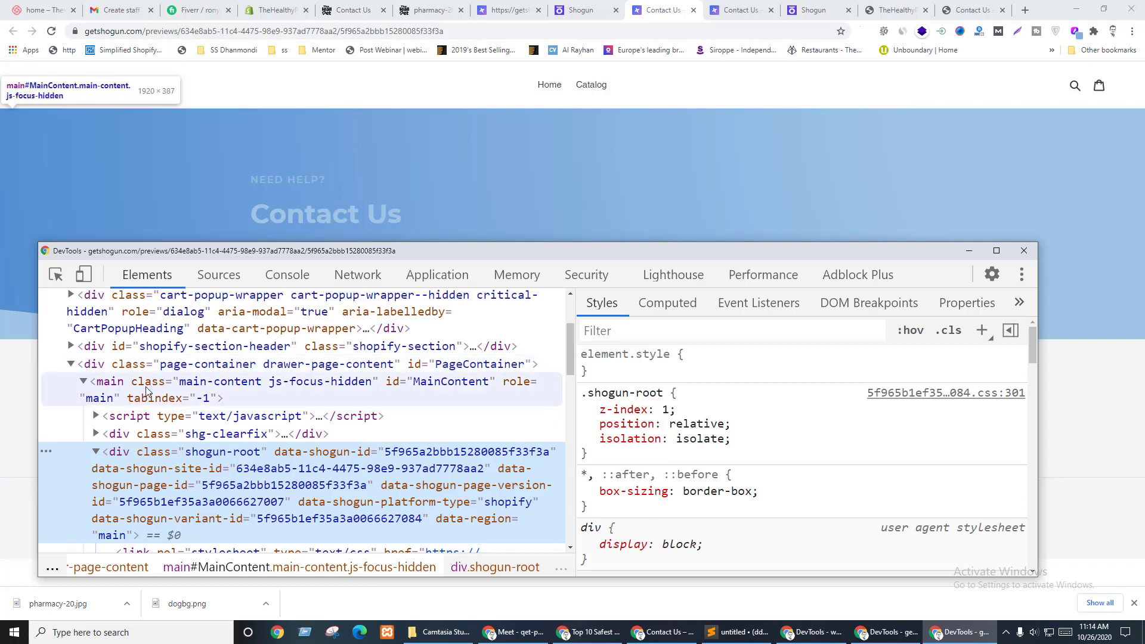
{"action": "left_click", "coordinate": [146, 391]}
{"action": "left_click", "coordinate": [173, 364]}
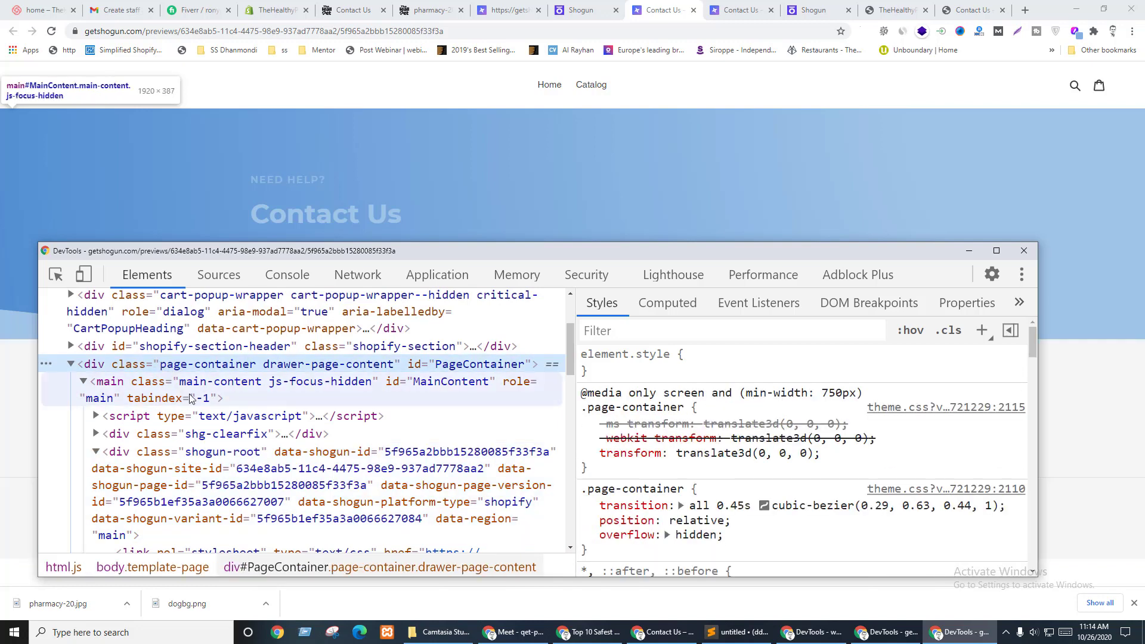
{"action": "scroll", "coordinate": [191, 399], "scroll_direction": "down", "scroll_amount": 2}
{"action": "scroll", "coordinate": [165, 450], "scroll_direction": "down", "scroll_amount": 2}
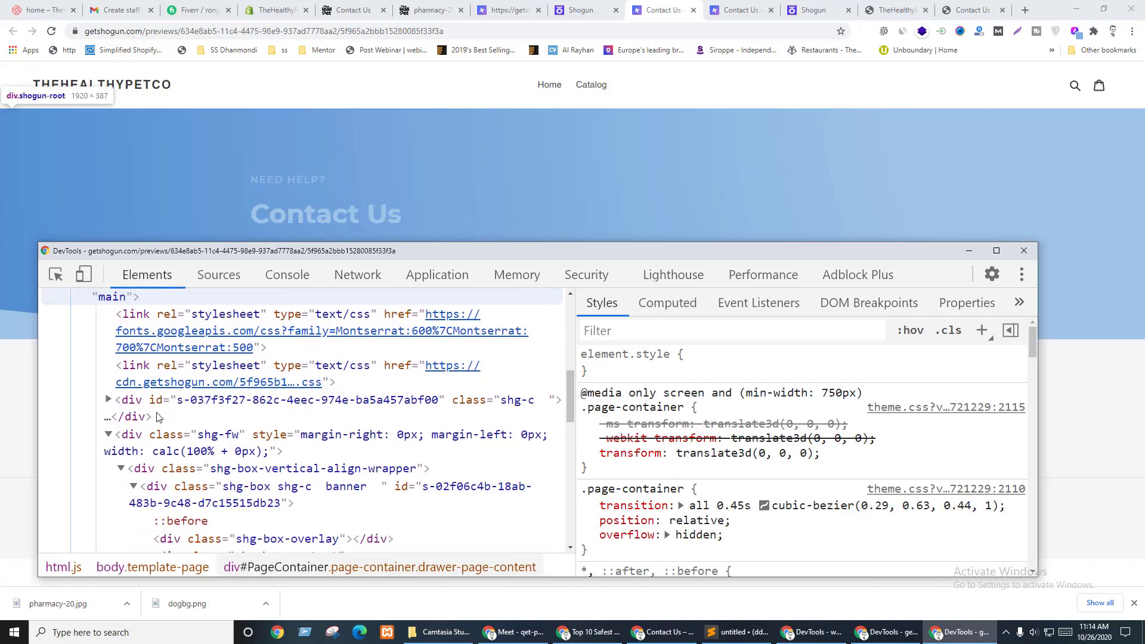
{"action": "left_click", "coordinate": [166, 451]}
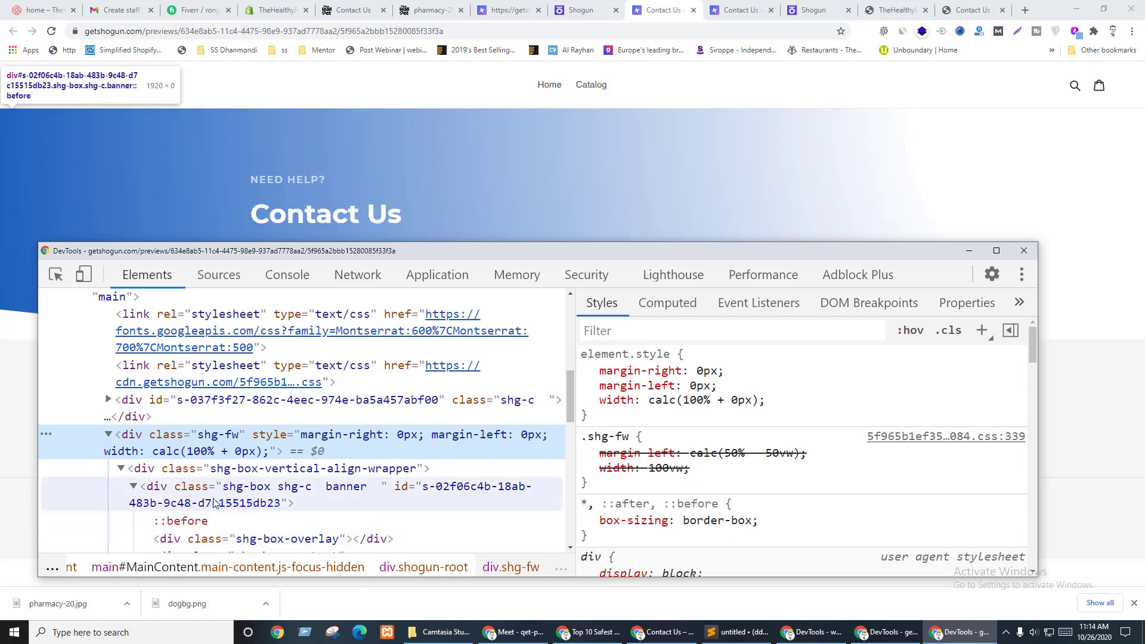
{"action": "left_click", "coordinate": [334, 469]}
{"action": "left_click", "coordinate": [344, 480]}
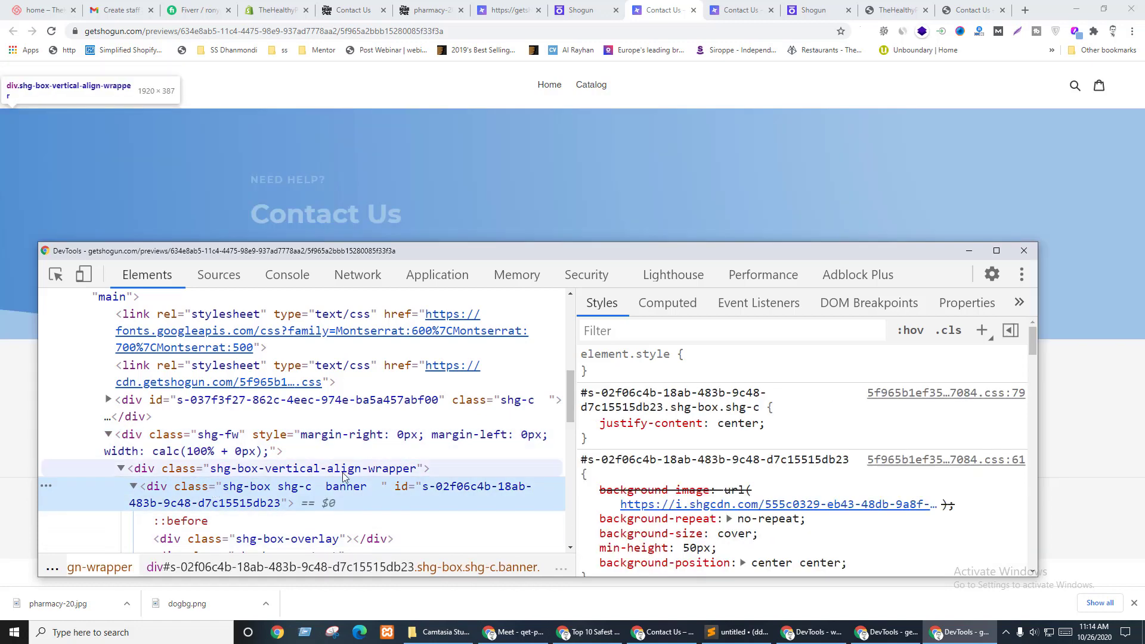
{"action": "scroll", "coordinate": [344, 474], "scroll_direction": "down", "scroll_amount": 1}
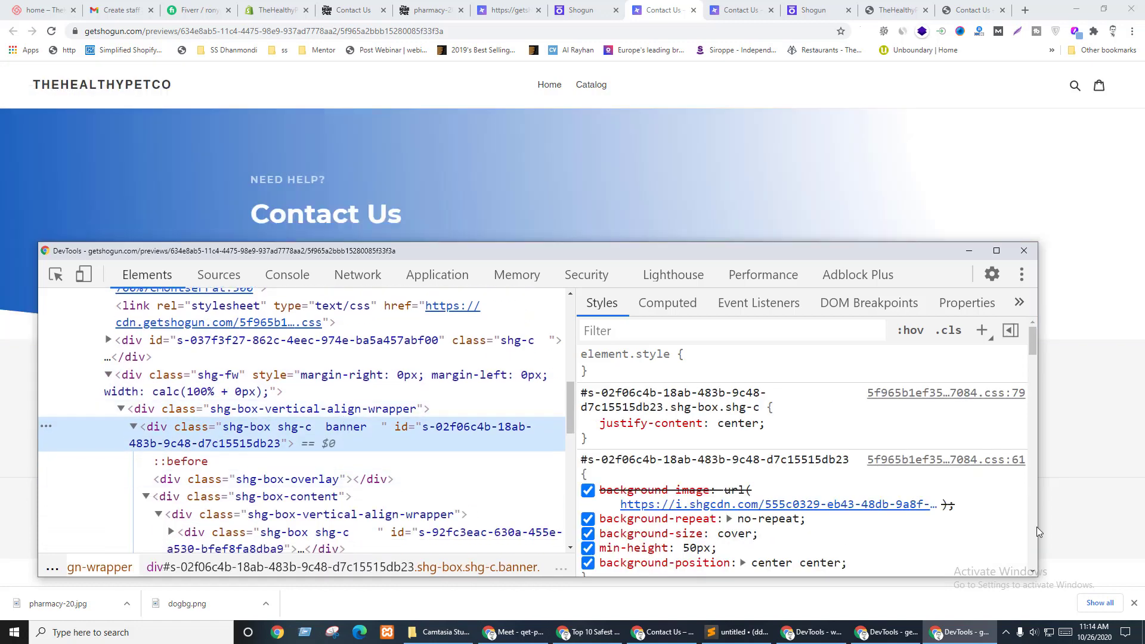
- Check the banner's background-image declarations in the preview by toggling them in the element's ID rule and the .banner rule
{"action": "left_click", "coordinate": [587, 492]}
{"action": "scroll", "coordinate": [711, 477], "scroll_direction": "down", "scroll_amount": 3}
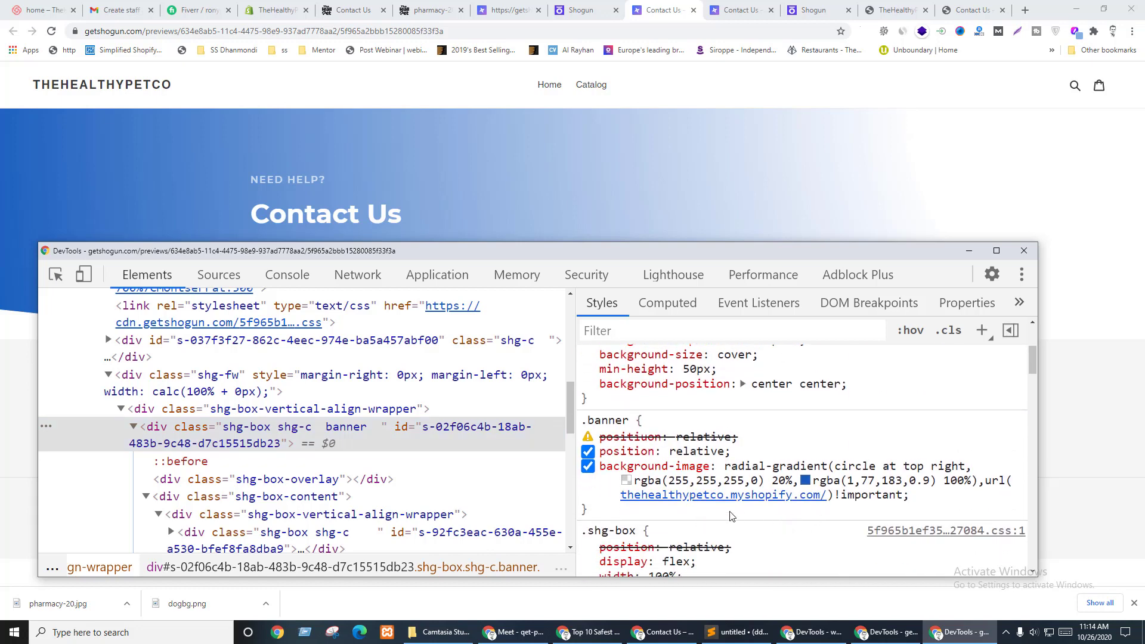
{"action": "left_click", "coordinate": [588, 466]}
{"action": "left_click", "coordinate": [588, 465]}
{"action": "left_click", "coordinate": [782, 494]}
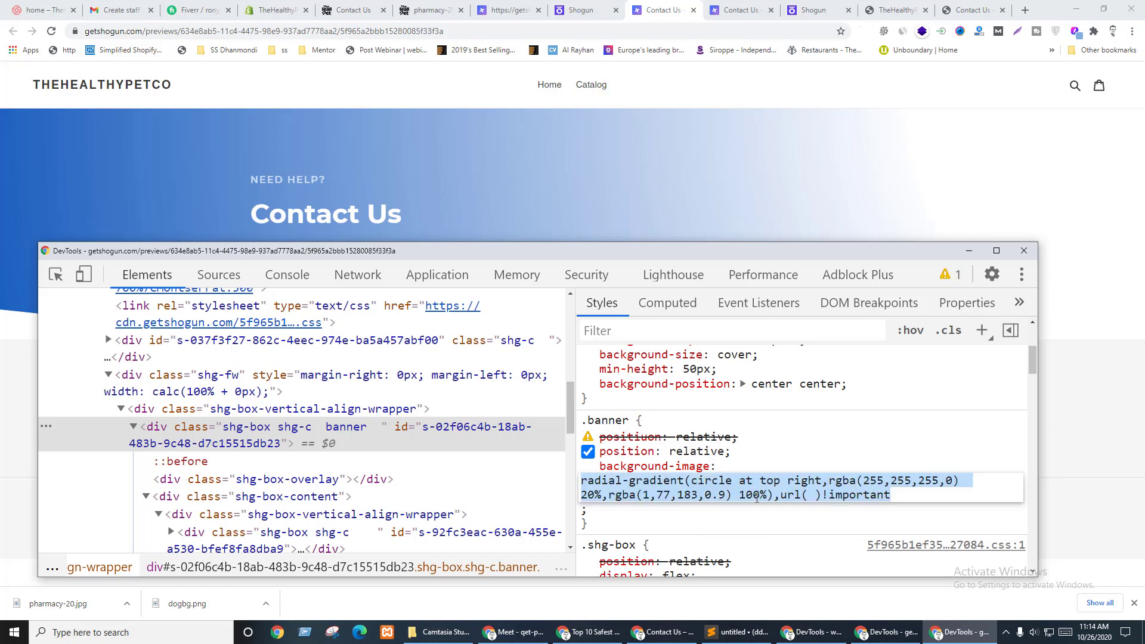
{"action": "left_click", "coordinate": [818, 497]}
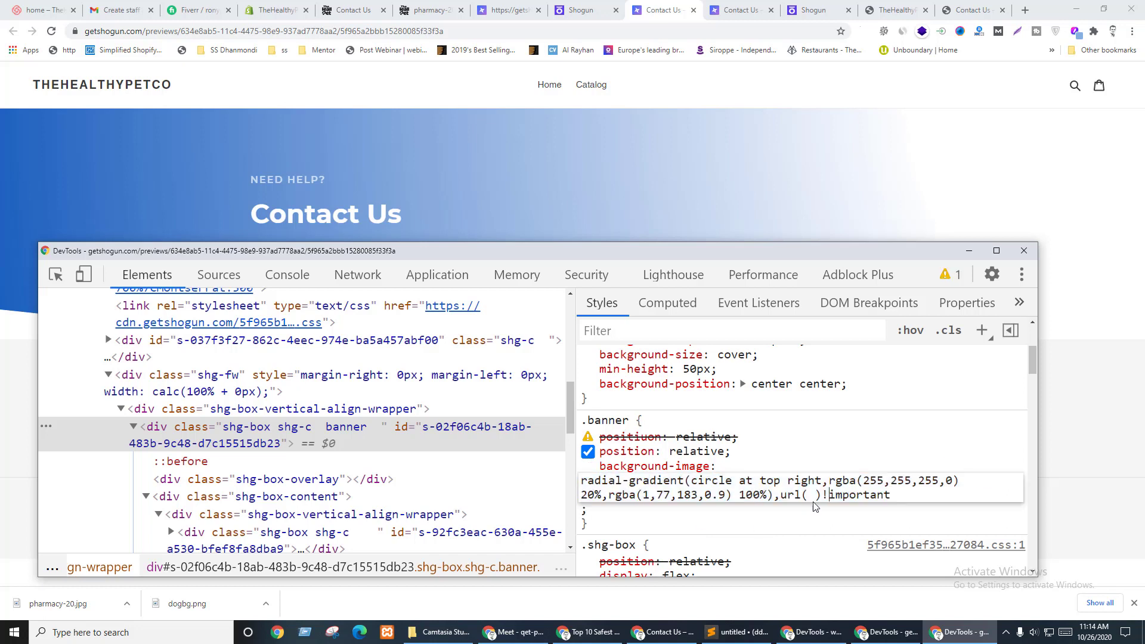
{"action": "left_click", "coordinate": [955, 499]}
{"action": "key", "text": "Return"}
{"action": "scroll", "coordinate": [596, 497], "scroll_direction": "up", "scroll_amount": 3}
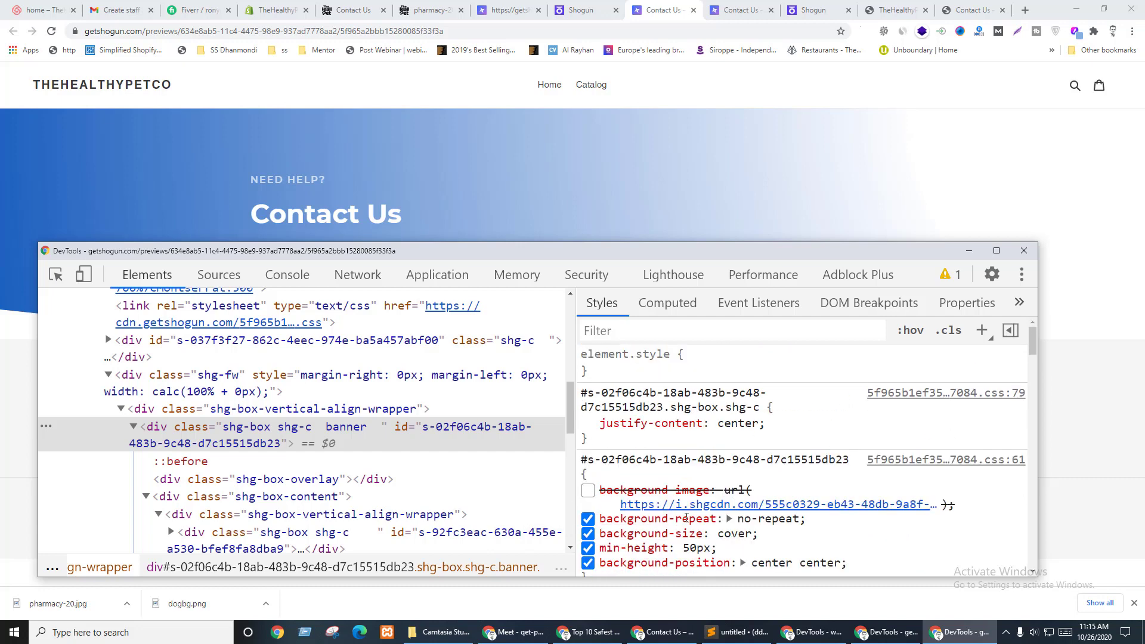
{"action": "left_click", "coordinate": [588, 490]}
{"action": "left_click", "coordinate": [588, 491]}
{"action": "scroll", "coordinate": [596, 494], "scroll_direction": "down", "scroll_amount": 3}
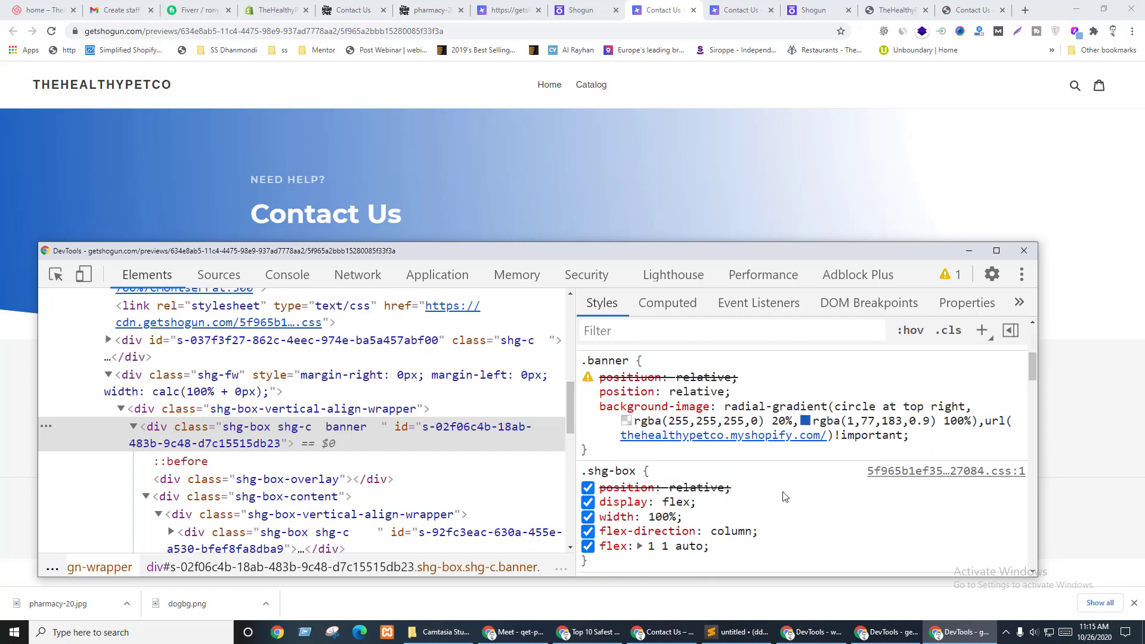
- Try changing the .banner rule's background-image property to background in the preview's styles
{"action": "scroll", "coordinate": [682, 427], "scroll_direction": "up", "scroll_amount": 2}
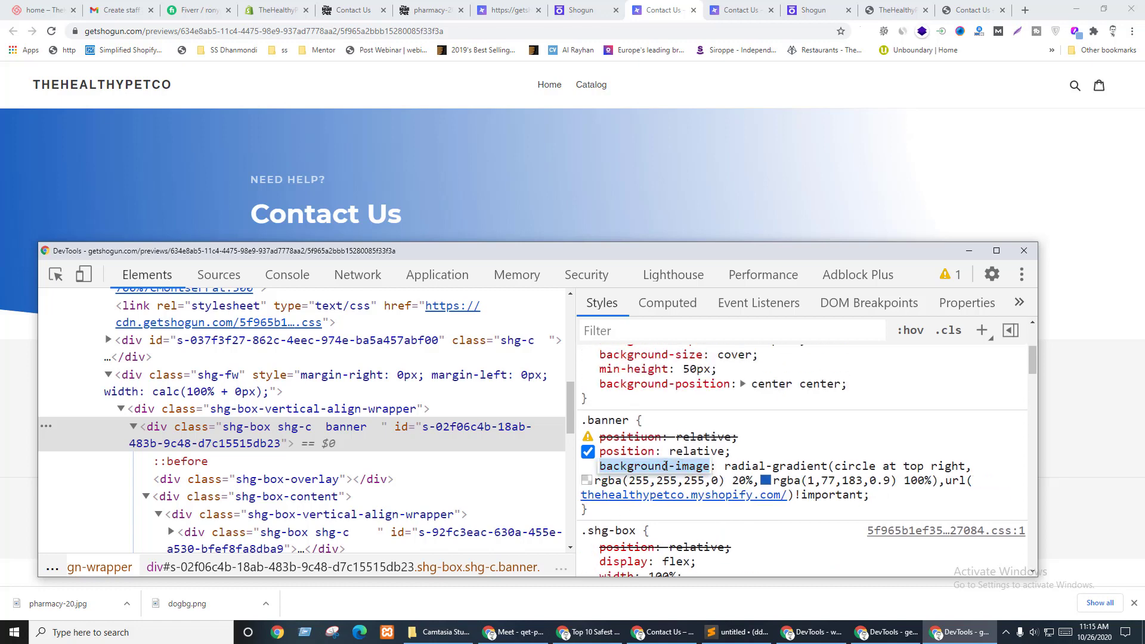
{"action": "left_click", "coordinate": [667, 466]}
{"action": "left_click_drag", "start_coordinate": [668, 467], "coordinate": [703, 467]}
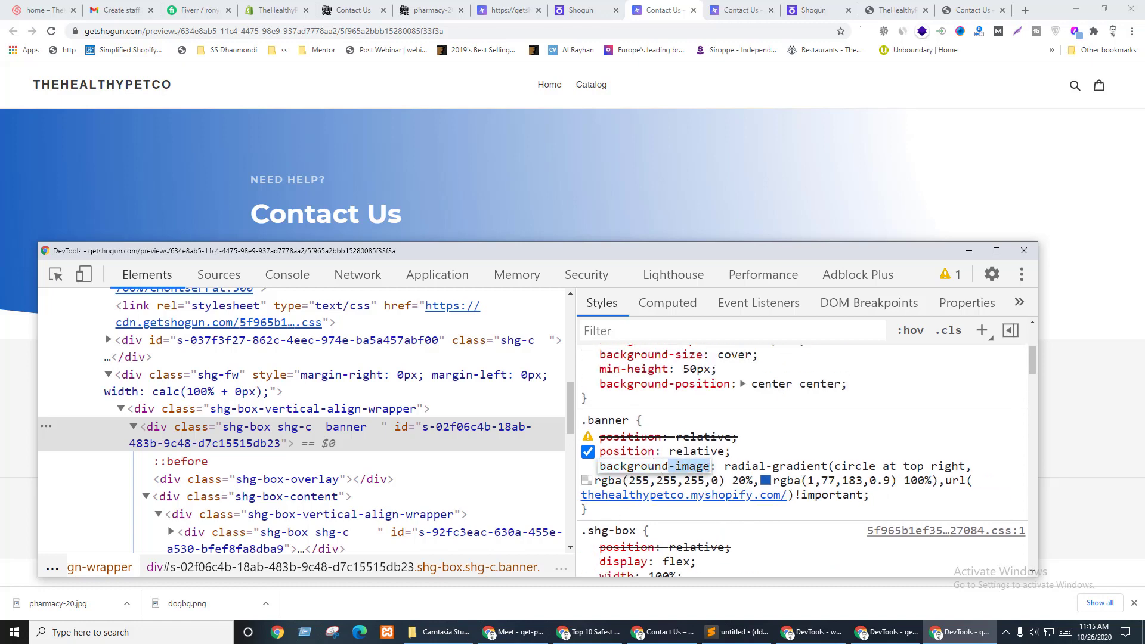
{"action": "key", "text": "BackSpace"}
{"action": "key", "text": "Tab"}
{"action": "key", "text": "Return"}
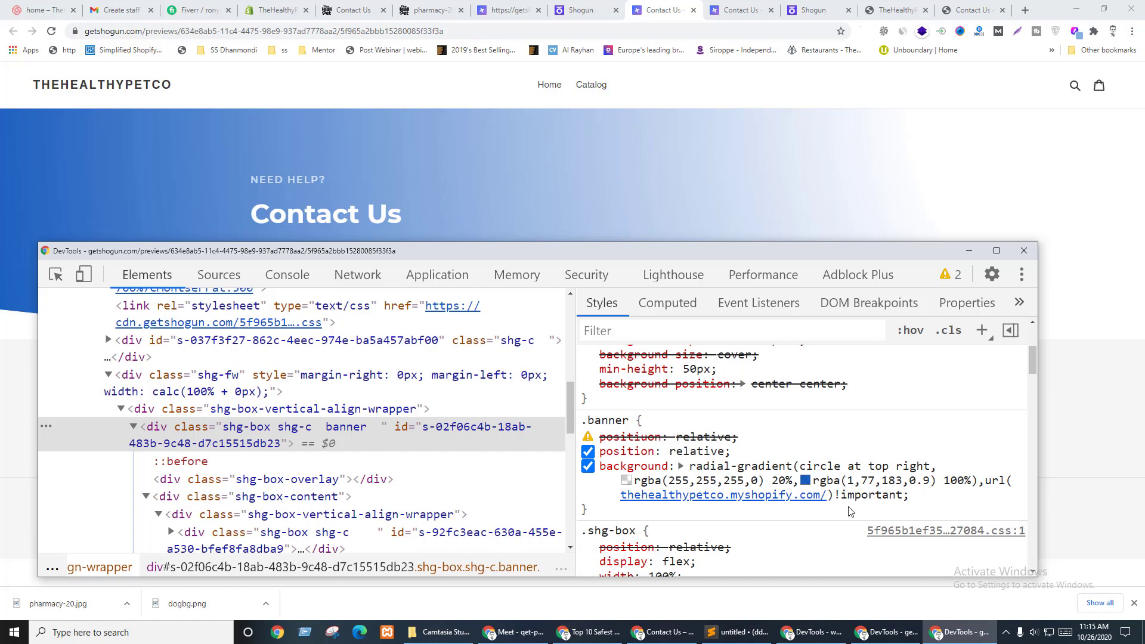
{"action": "scroll", "coordinate": [849, 511], "scroll_direction": "up", "scroll_amount": 3}
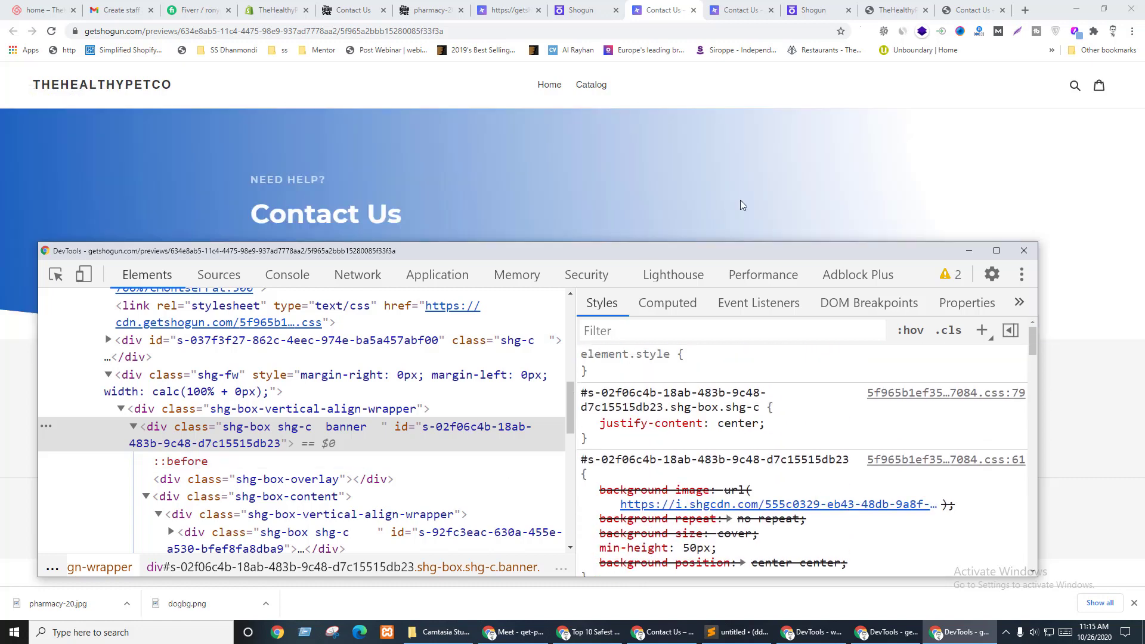
{"action": "left_click", "coordinate": [582, 6]}
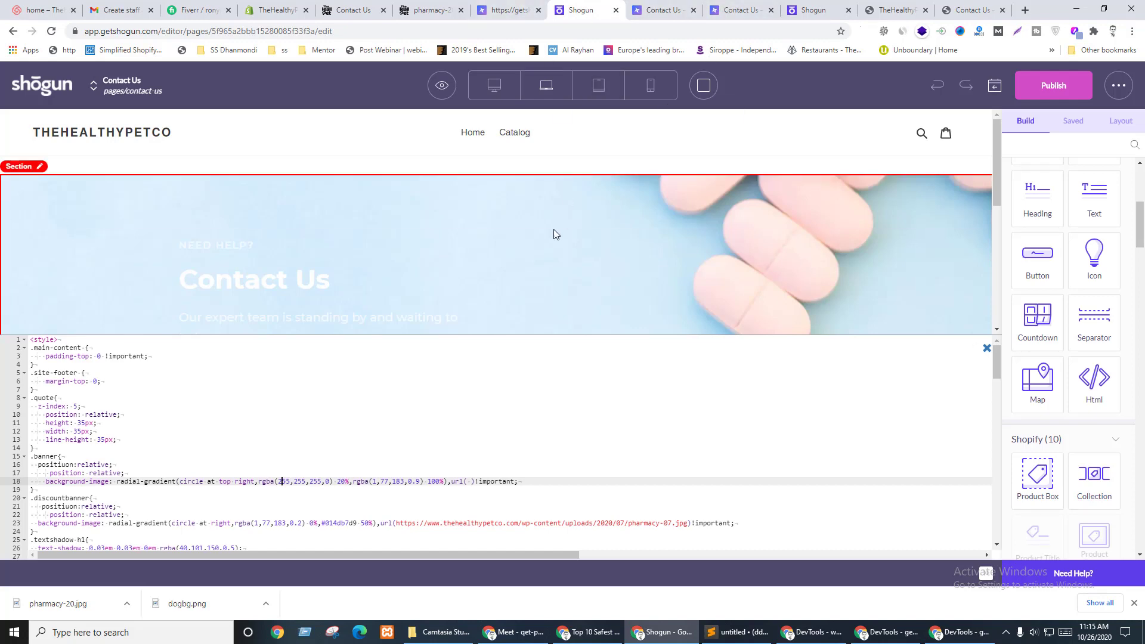
{"action": "left_click", "coordinate": [500, 7]}
{"action": "left_click", "coordinate": [598, 6]}
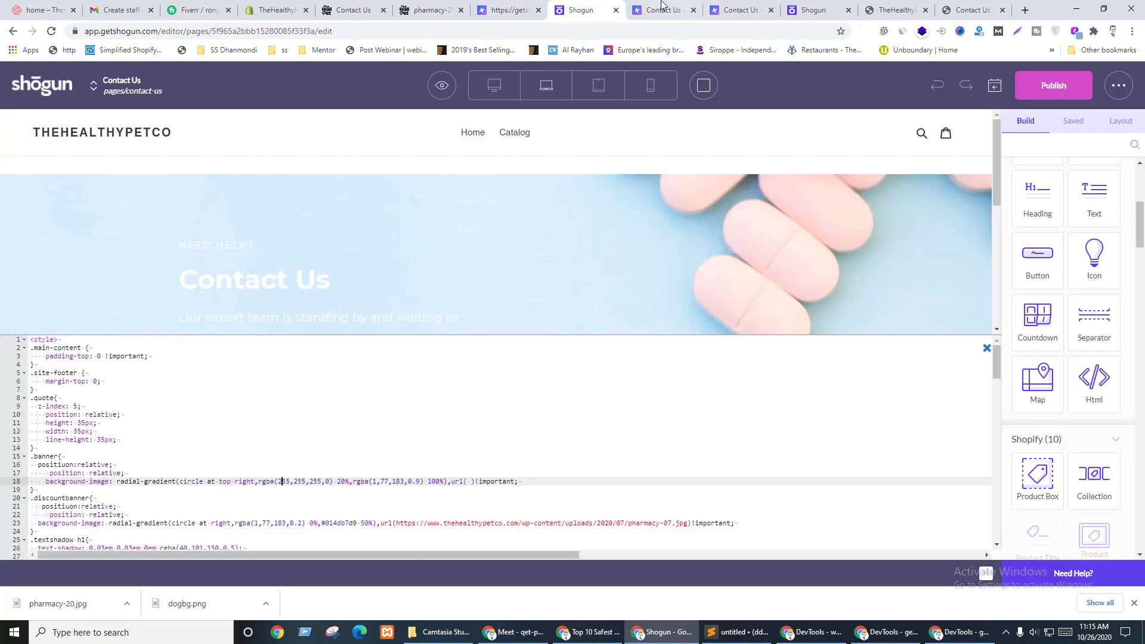
{"action": "left_click", "coordinate": [663, 6]}
{"action": "left_click", "coordinate": [51, 30]}
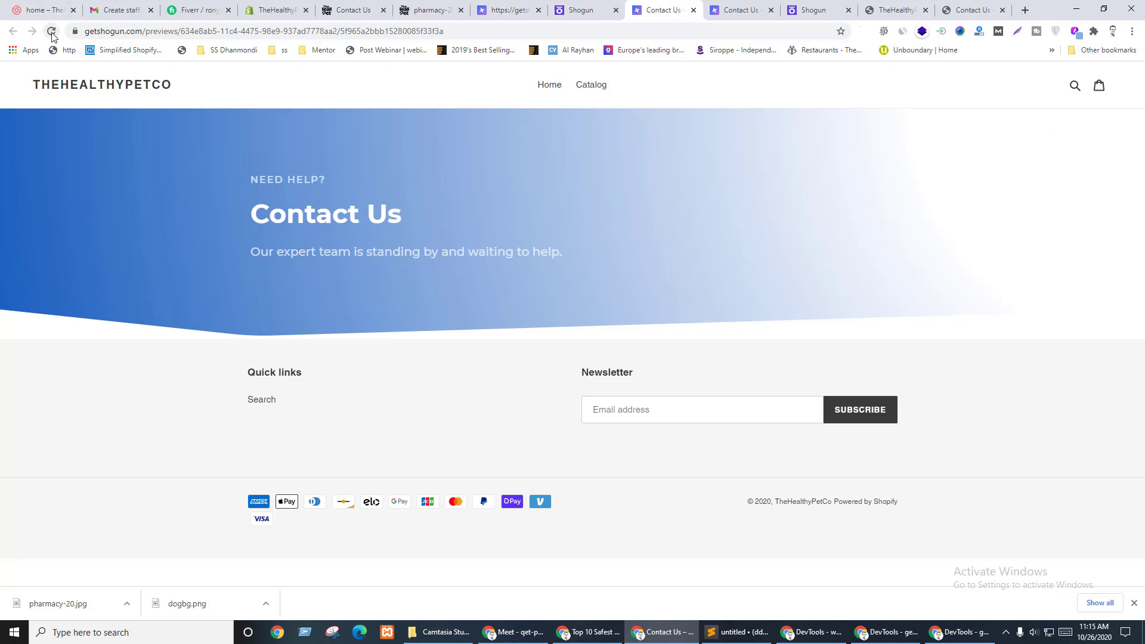
{"action": "key", "text": "ctrl+shift+Tab"}
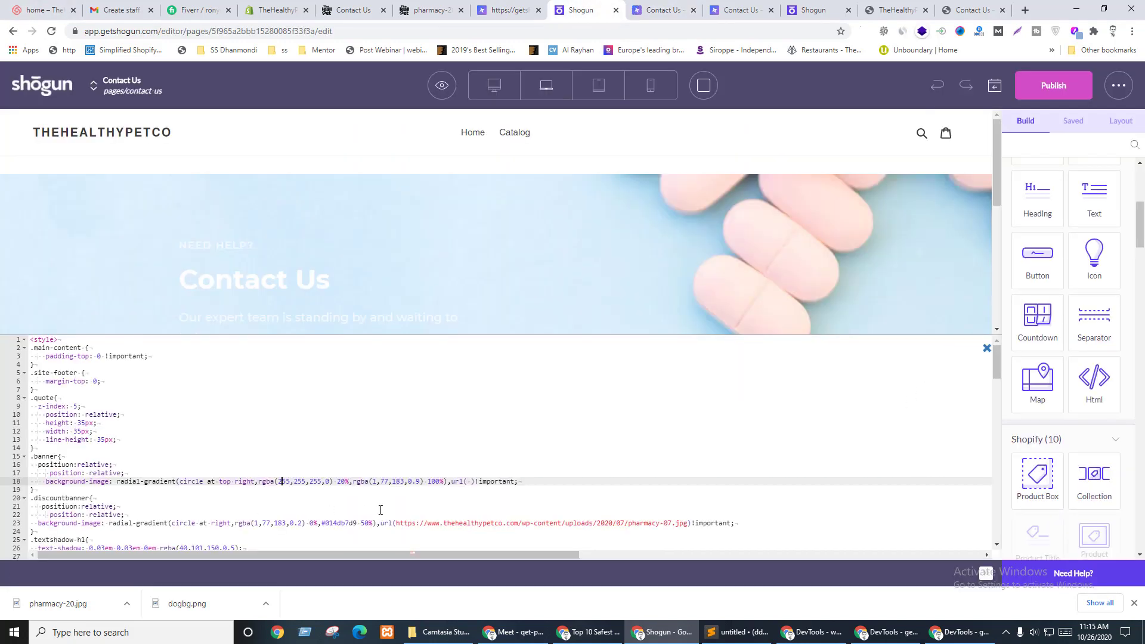
{"action": "type", "text": "https://i.shgcdn.com/aaf699d4-553a-4d62-8437-2a97fbf33752/-/format/auto/-/preview/3000x3000/-/quality/lighter/"}
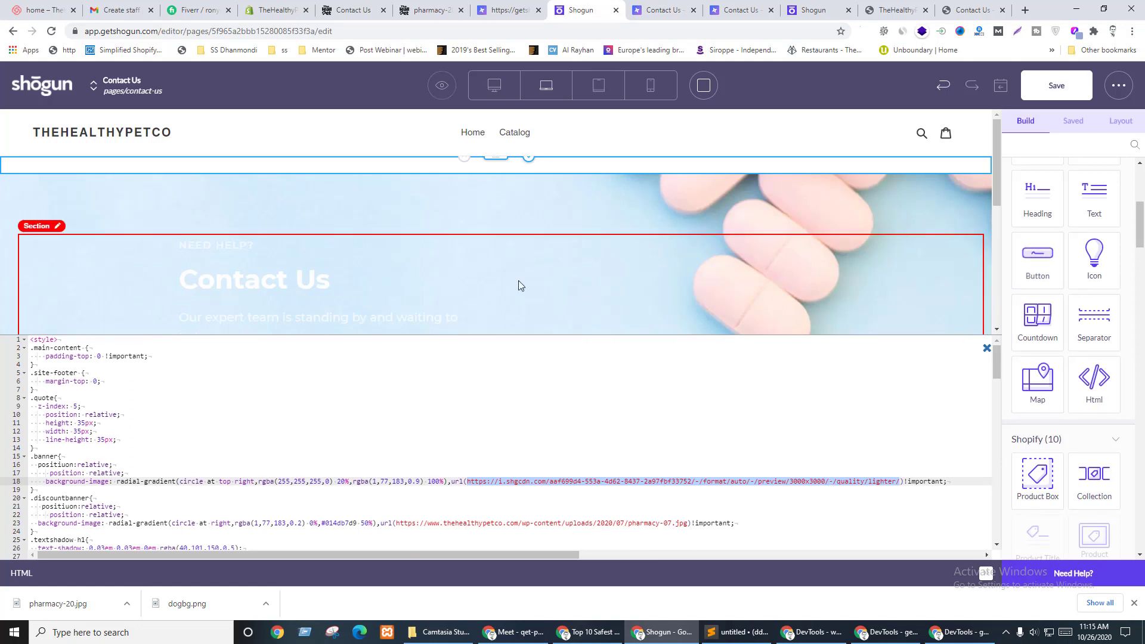
- Select the outer banner section in the editor and copy the address of its pharmacy background image
{"action": "left_click", "coordinate": [548, 185]}
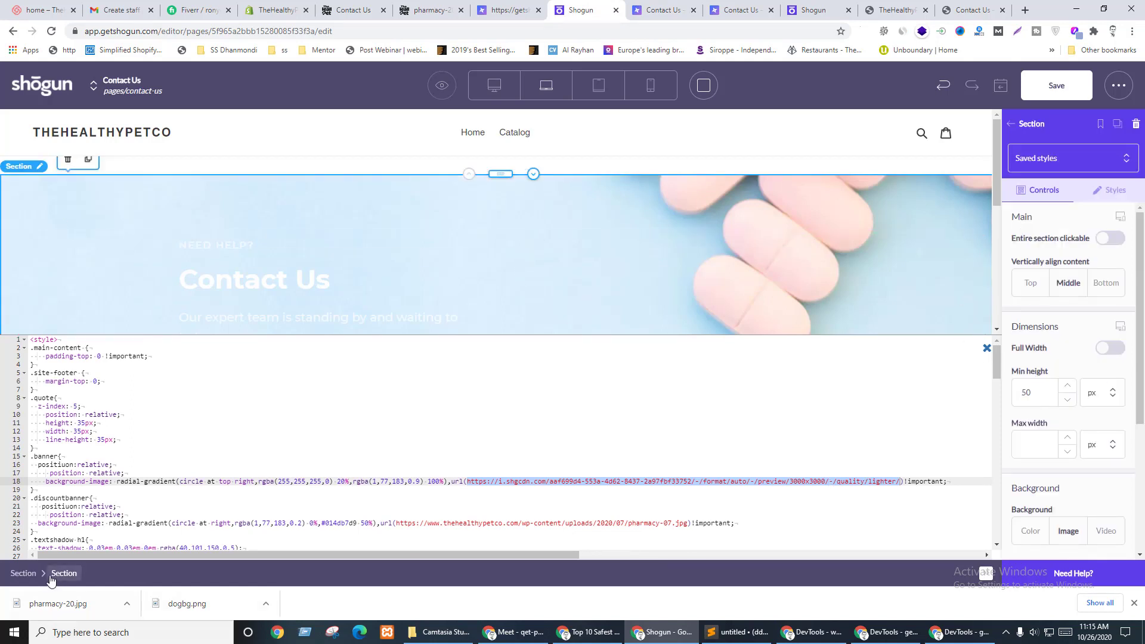
{"action": "left_click", "coordinate": [1110, 347]}
{"action": "scroll", "coordinate": [1072, 309], "scroll_direction": "down", "scroll_amount": 5}
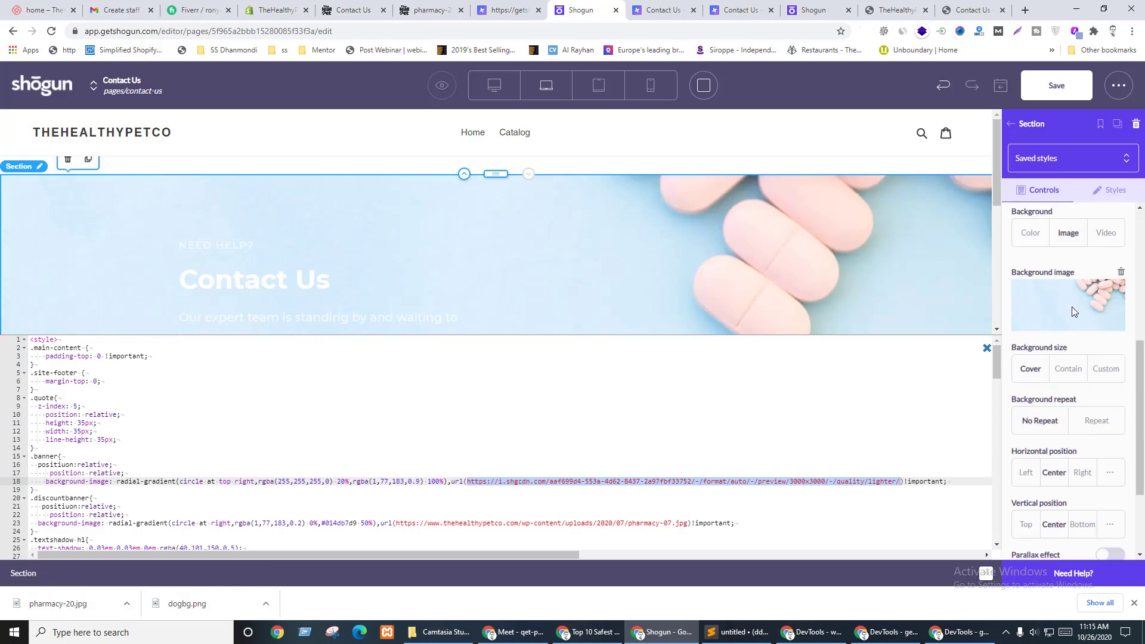
{"action": "right_click", "coordinate": [1038, 283]}
{"action": "left_click", "coordinate": [1042, 260]}
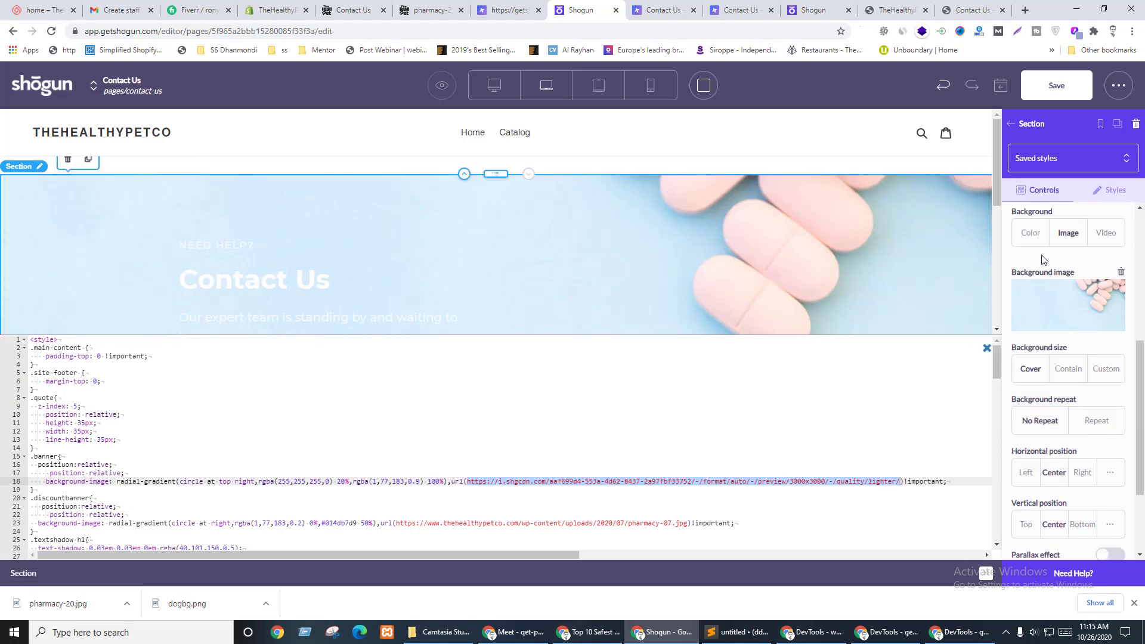
{"action": "right_click", "coordinate": [1049, 313]}
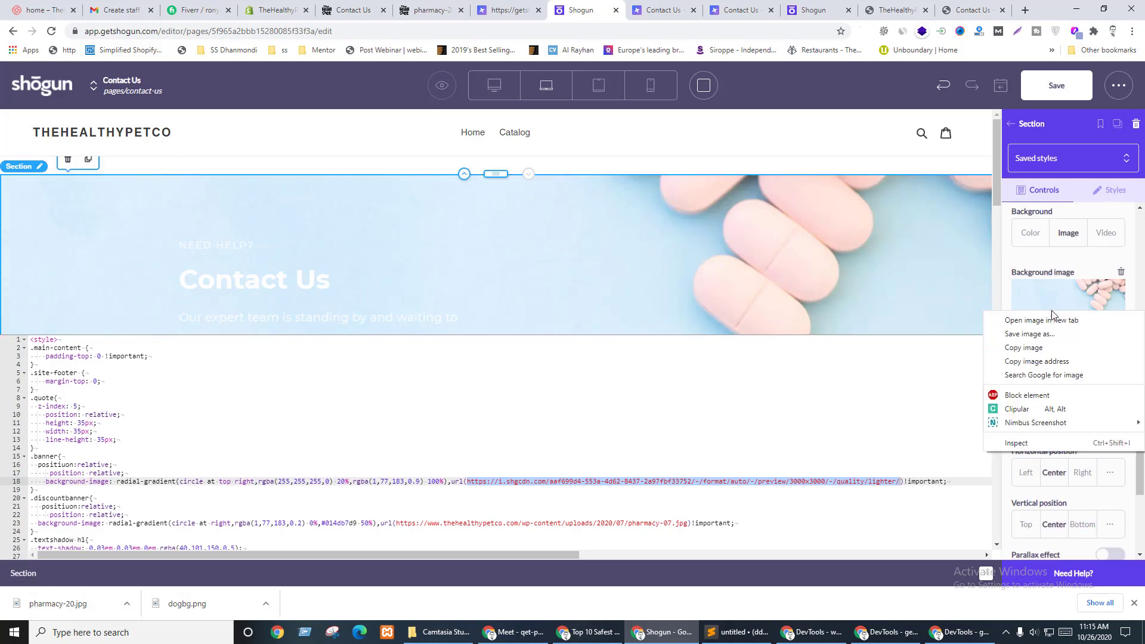
{"action": "left_click", "coordinate": [1043, 362]}
{"action": "left_click", "coordinate": [490, 494]}
{"action": "left_click_drag", "start_coordinate": [468, 481], "coordinate": [899, 481]}
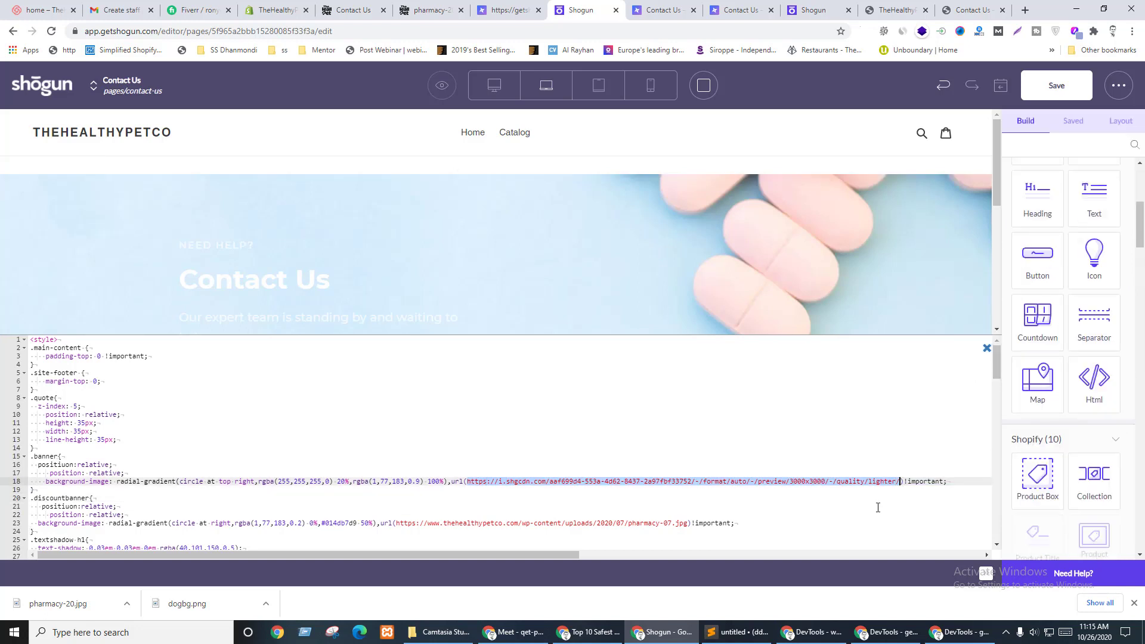
{"action": "type", "text": "https://i.shgcdn.com/555c0329-eb43-48db-9a8f-d96c2886c2a0/-/format/auto/-/preview/3000x3000/-/quality/lighter/"}
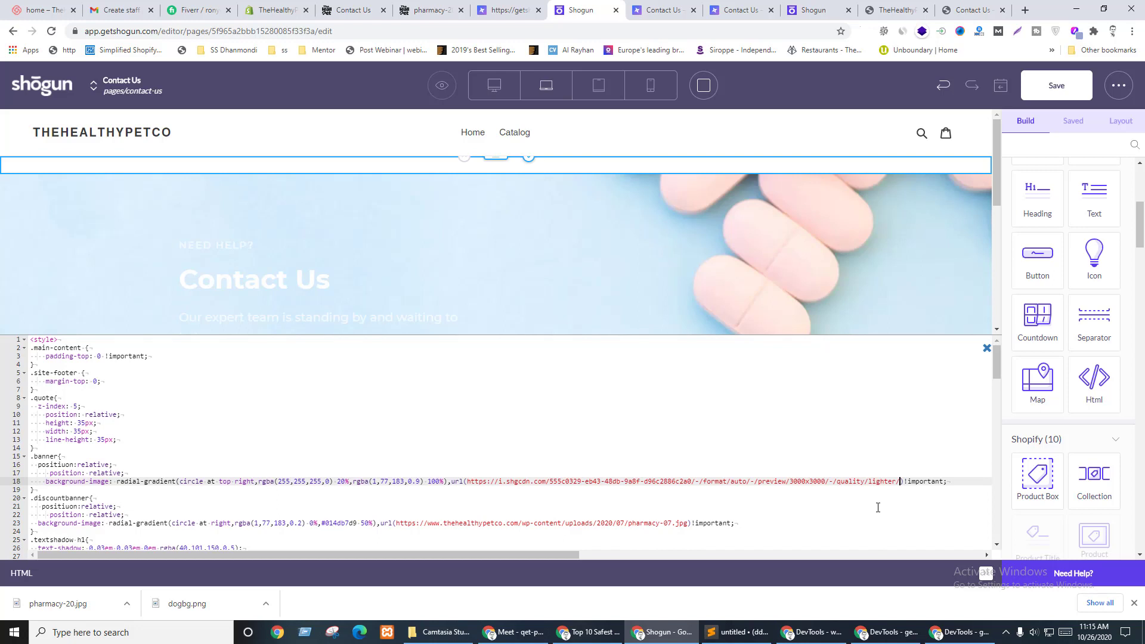
{"action": "key", "text": "ctrl+z"}
{"action": "type", "text": "https://i.shgcdn.com/555c0329-eb43-48db-9a8f-d96c2886c2a0/-/format/auto/-/preview/3000x3000/-/quality/lighter/"}
{"action": "left_click", "coordinate": [1056, 85]}
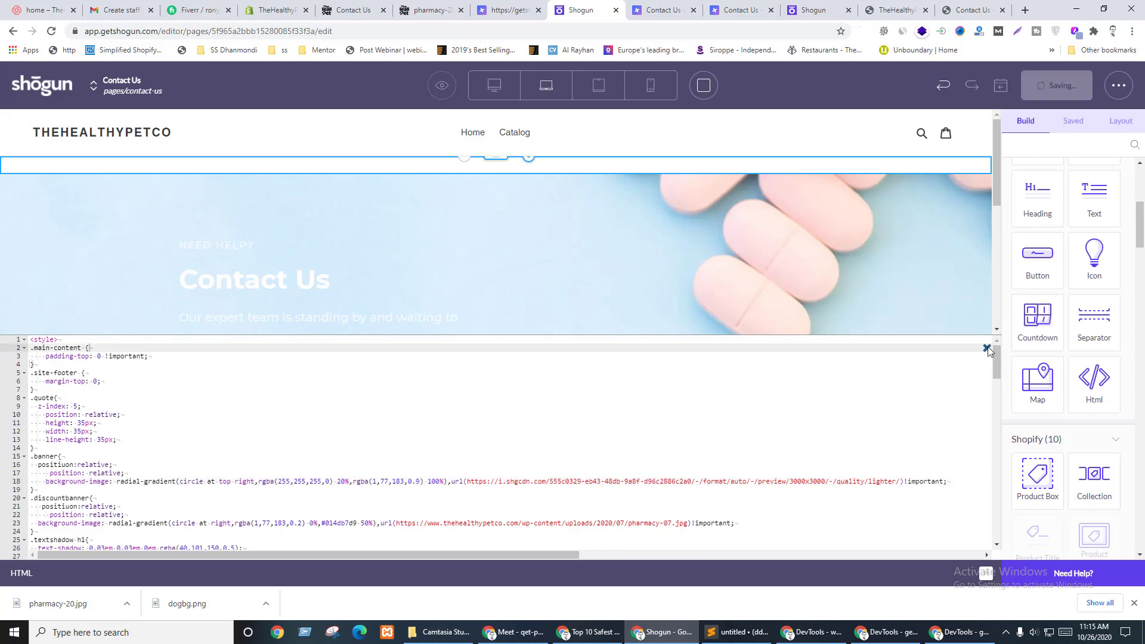
{"action": "left_click", "coordinate": [986, 348]}
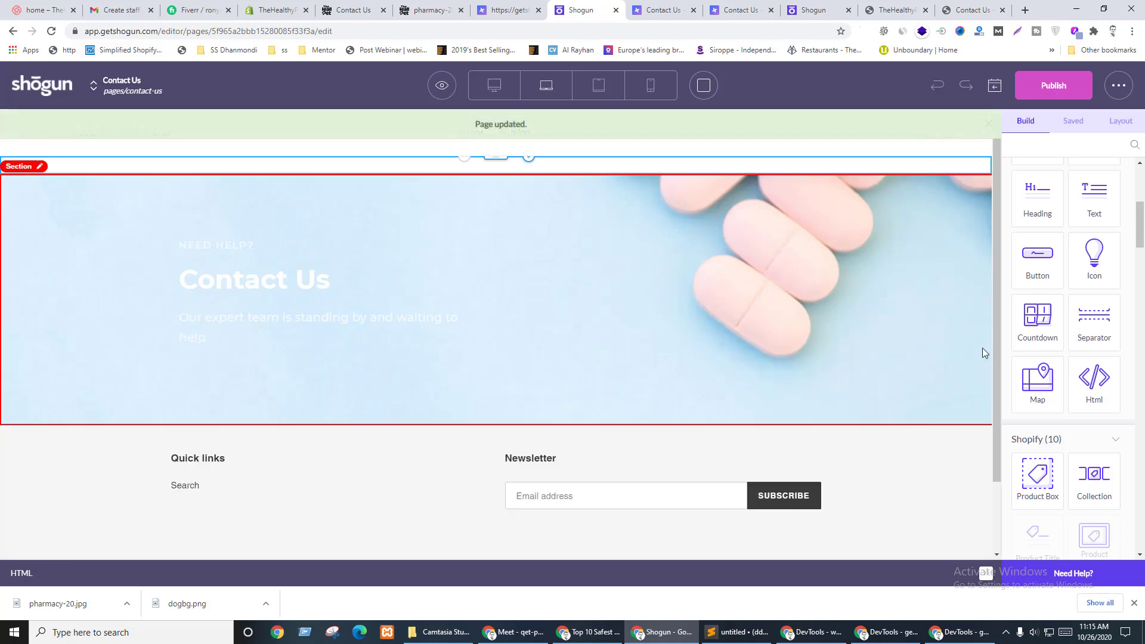
- Preview the saved page, close the outdated image and preview tabs, and view the original pharmacy-20.jpg for comparison
{"action": "left_click", "coordinate": [442, 85]}
{"action": "left_click", "coordinate": [441, 152]}
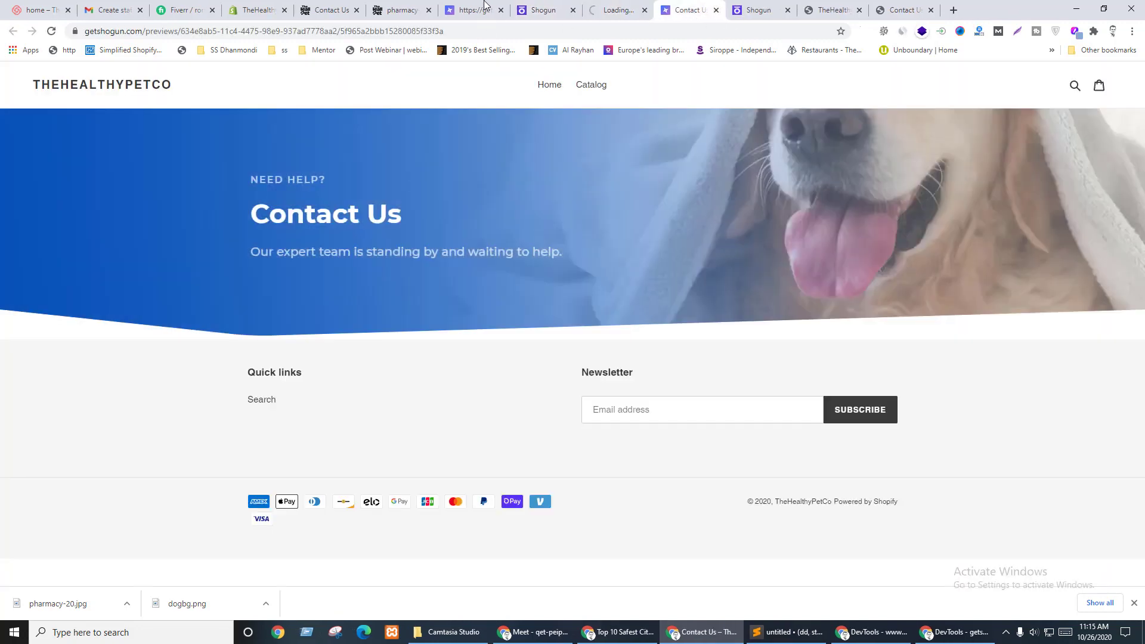
{"action": "left_click", "coordinate": [484, 5]}
{"action": "left_click", "coordinate": [500, 10]}
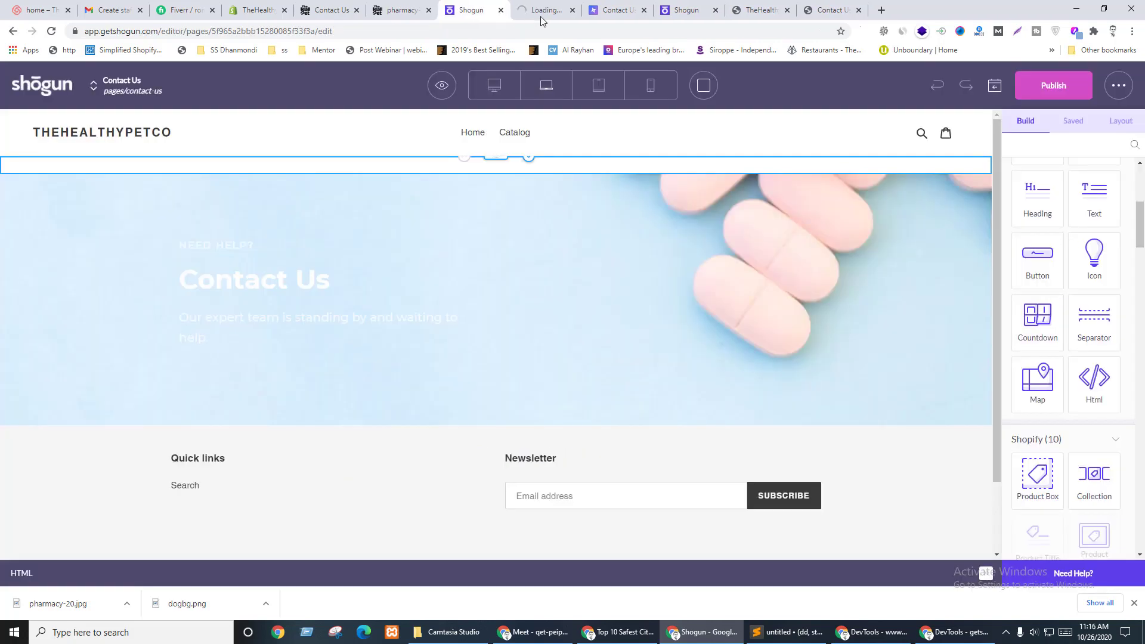
{"action": "left_click", "coordinate": [542, 10]}
{"action": "left_click", "coordinate": [626, 10]}
{"action": "left_click", "coordinate": [642, 10]}
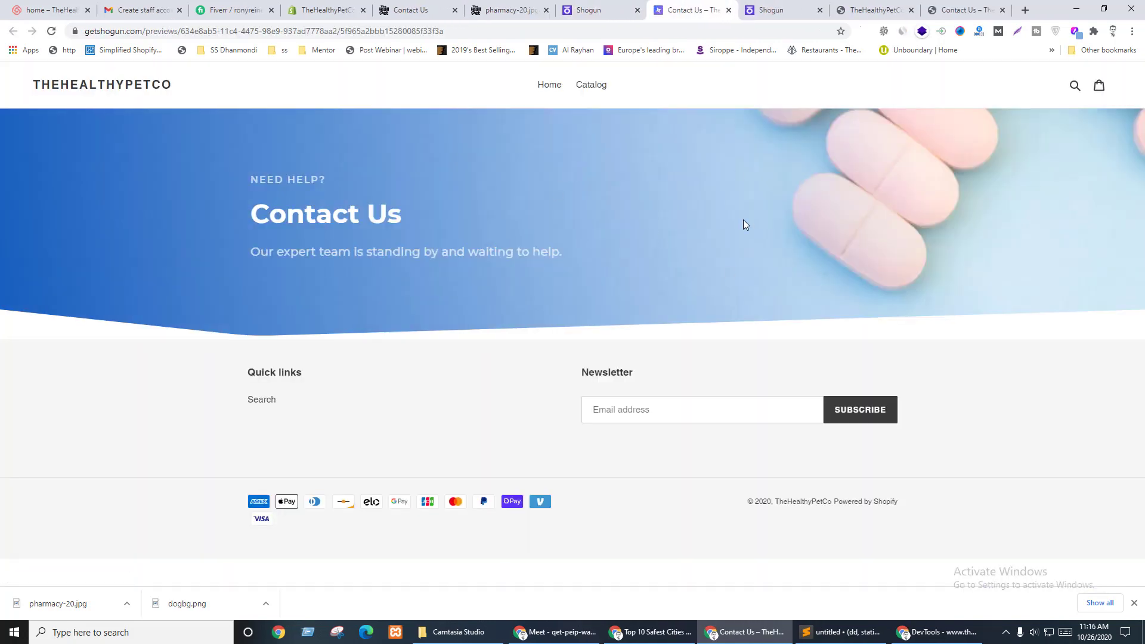
{"action": "left_click", "coordinate": [513, 5]}
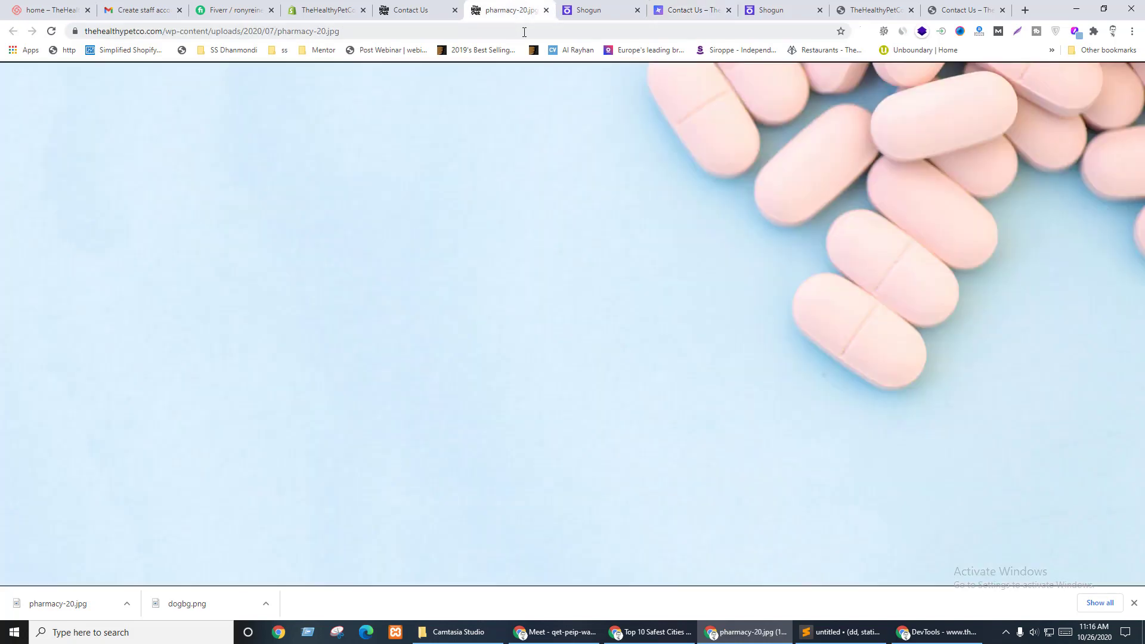
- Close the pharmacy-20.jpg tab and review the layout below the banner on the reference Contact Us page
{"action": "left_click", "coordinate": [546, 11]}
{"action": "left_click", "coordinate": [424, 11]}
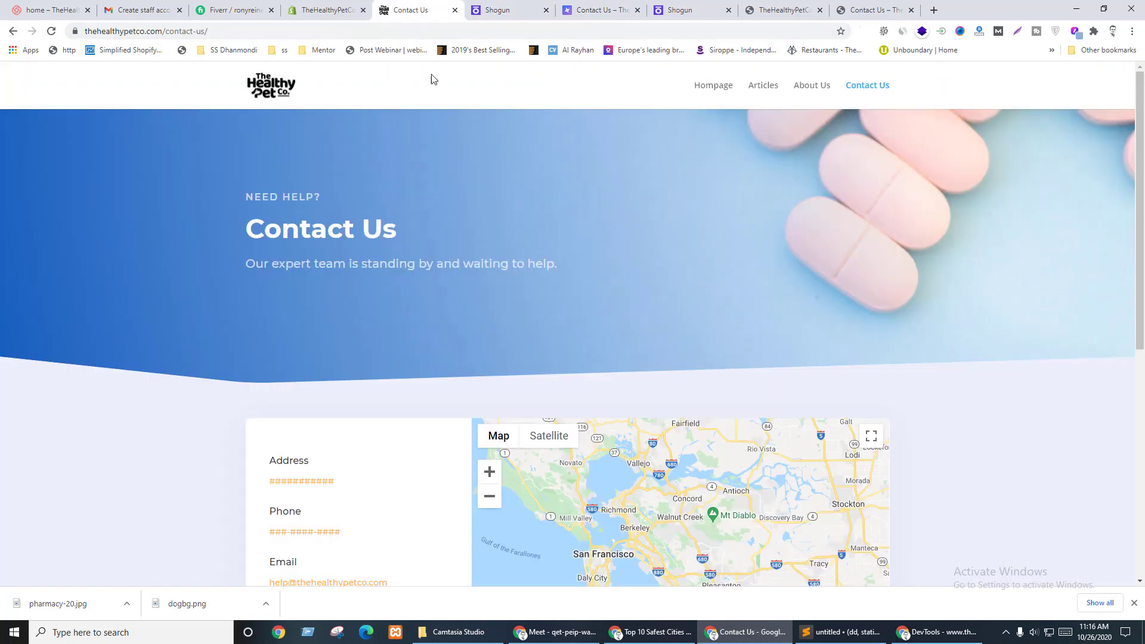
{"action": "scroll", "coordinate": [666, 257], "scroll_direction": "down", "scroll_amount": 5}
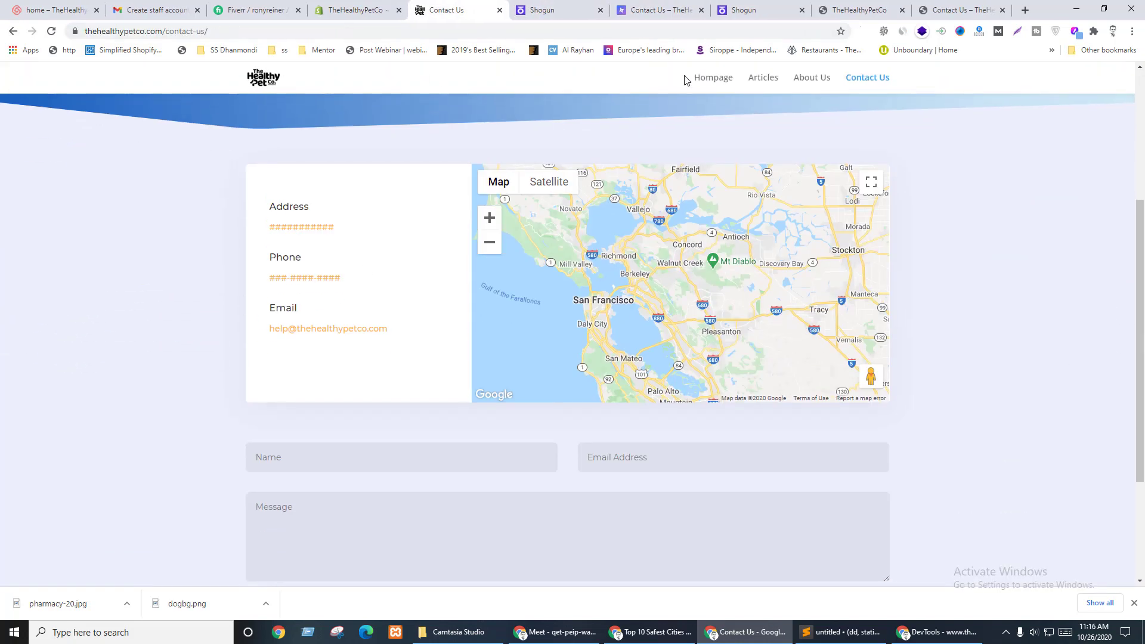
{"action": "scroll", "coordinate": [20, 230], "scroll_direction": "up", "scroll_amount": 4}
{"action": "scroll", "coordinate": [135, 256], "scroll_direction": "down", "scroll_amount": 6}
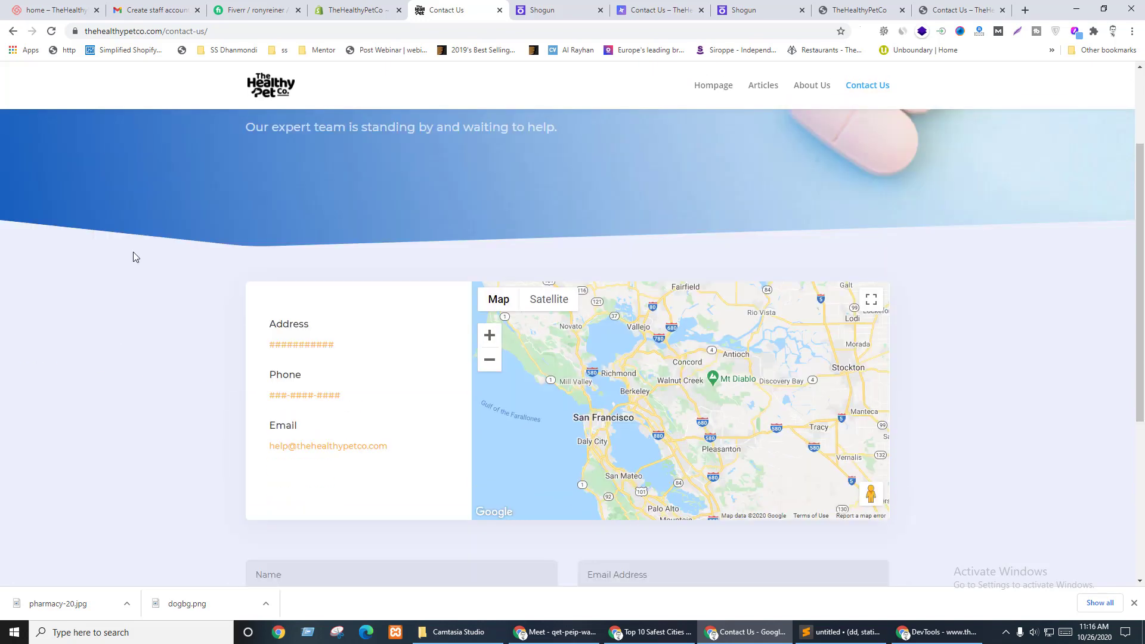
- Inspect the section below the reference page's banner and copy its background color value, edeffa
{"action": "right_click", "coordinate": [2, 199]}
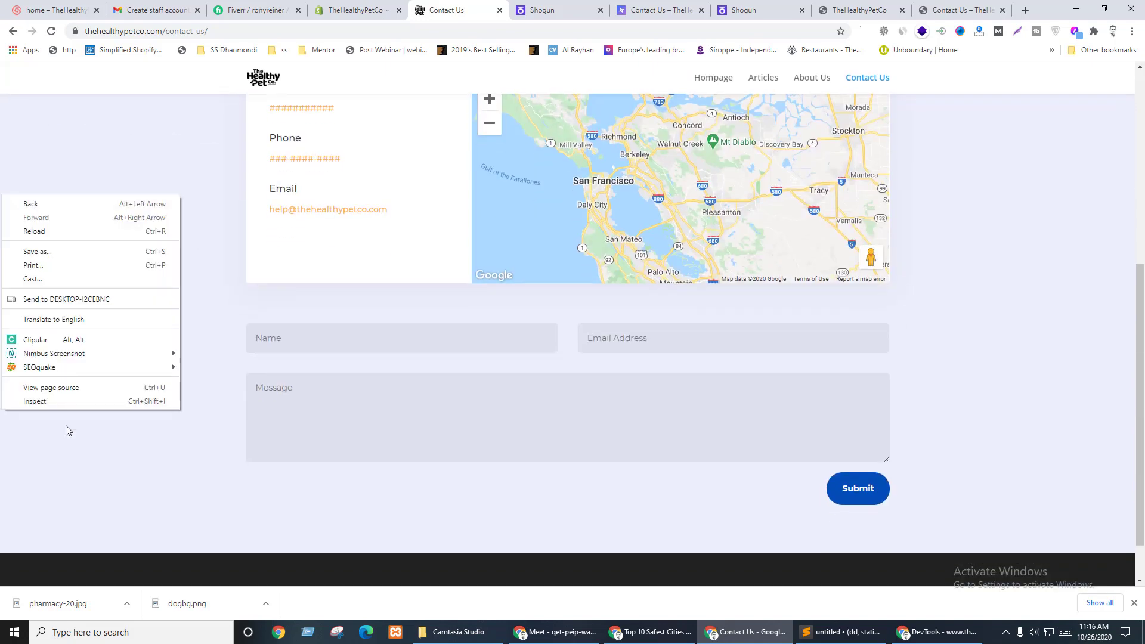
{"action": "left_click", "coordinate": [67, 405]}
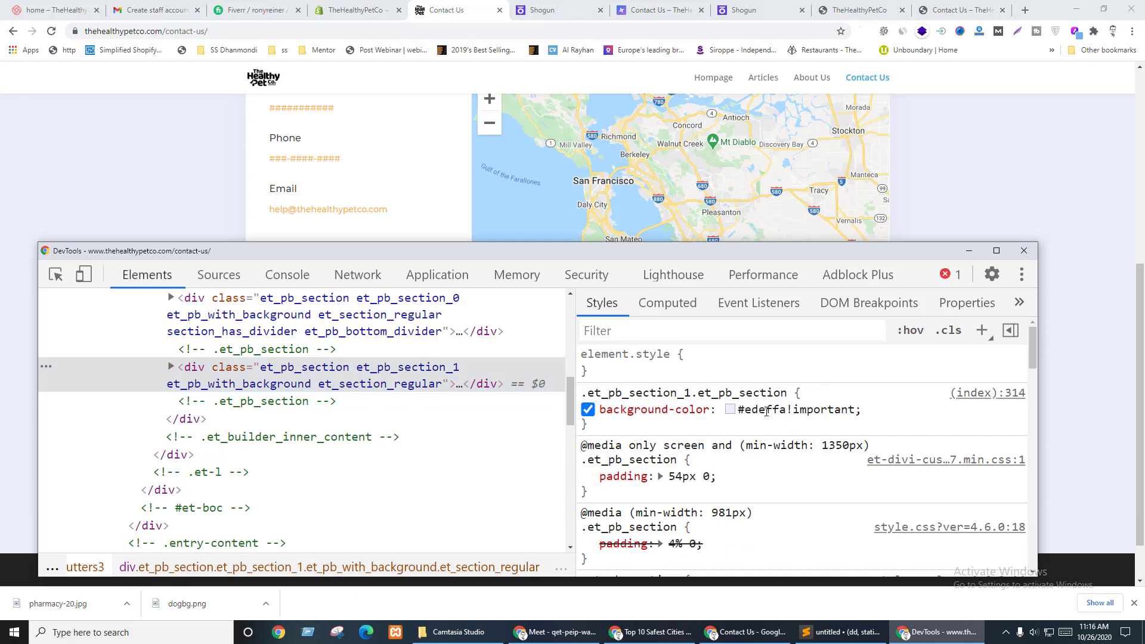
{"action": "left_click", "coordinate": [749, 409]}
{"action": "double_click", "coordinate": [748, 409]}
{"action": "key", "text": "ctrl+c"}
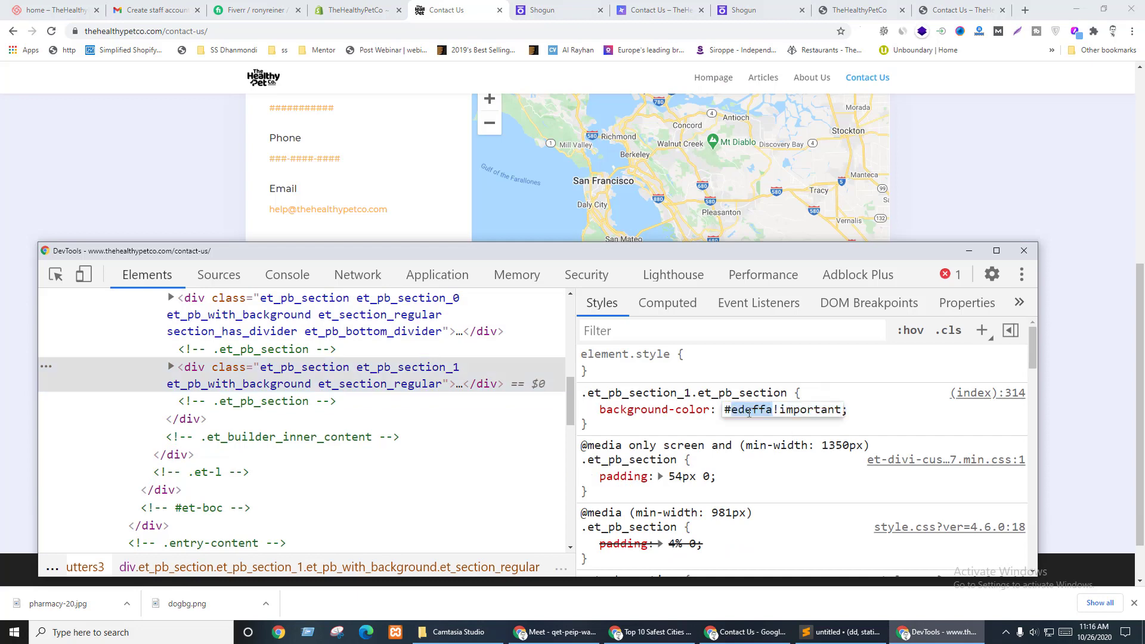
{"action": "left_click", "coordinate": [1023, 251]}
{"action": "scroll", "coordinate": [930, 428], "scroll_direction": "up", "scroll_amount": 4}
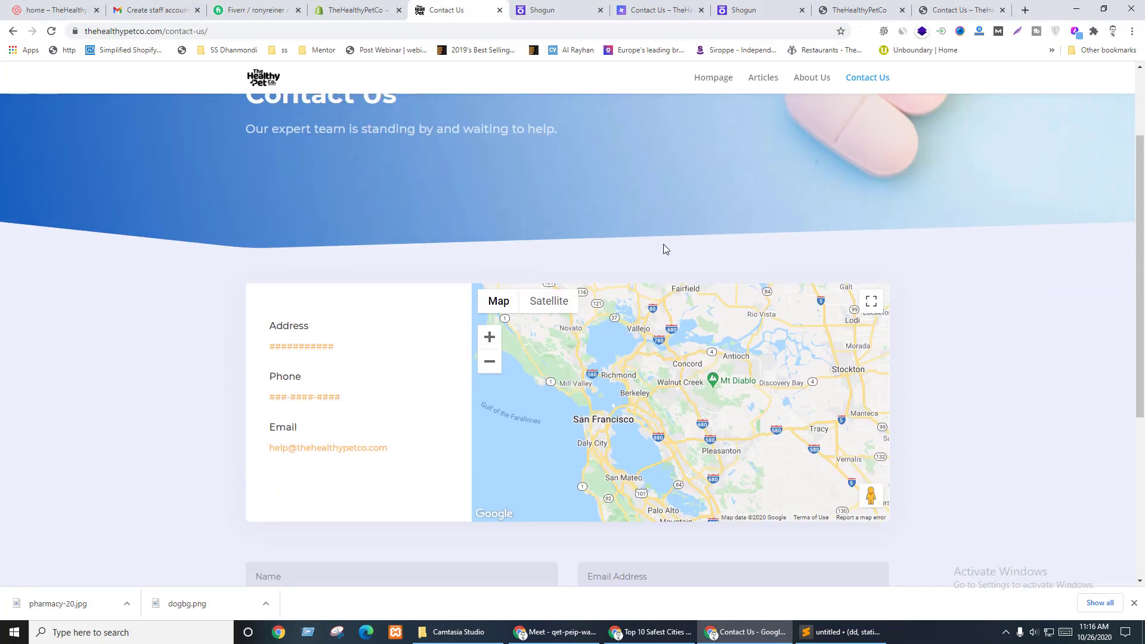
- Add the saved left-banner element to the Contact Us page in the Shogun editor and move it below the pharmacy banner
{"action": "left_click", "coordinate": [585, 6]}
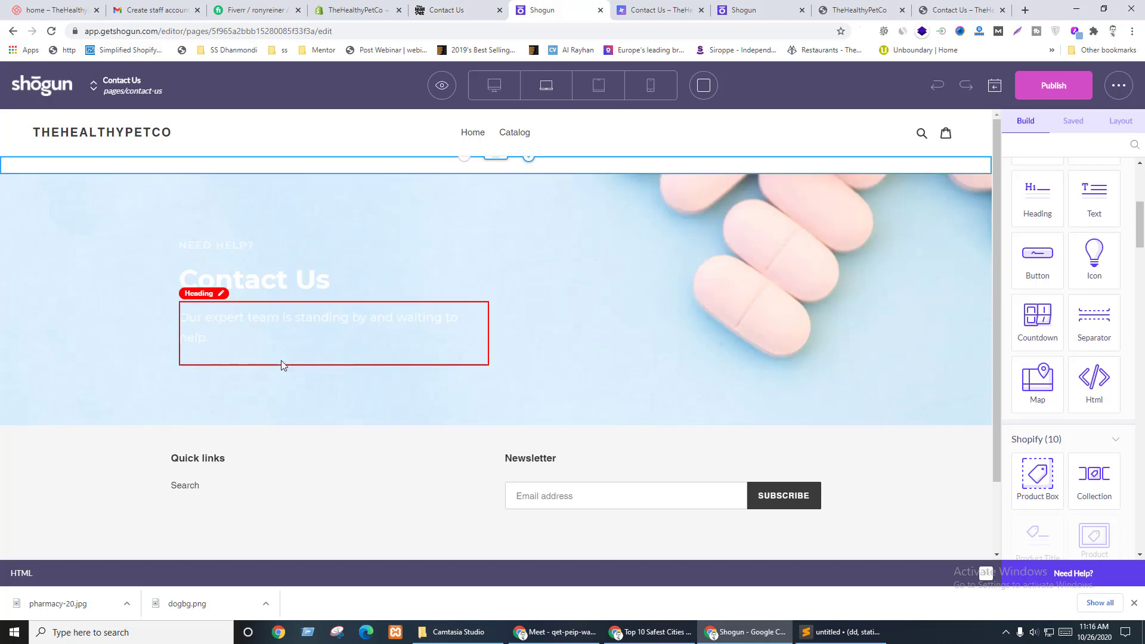
{"action": "left_click", "coordinate": [1080, 120]}
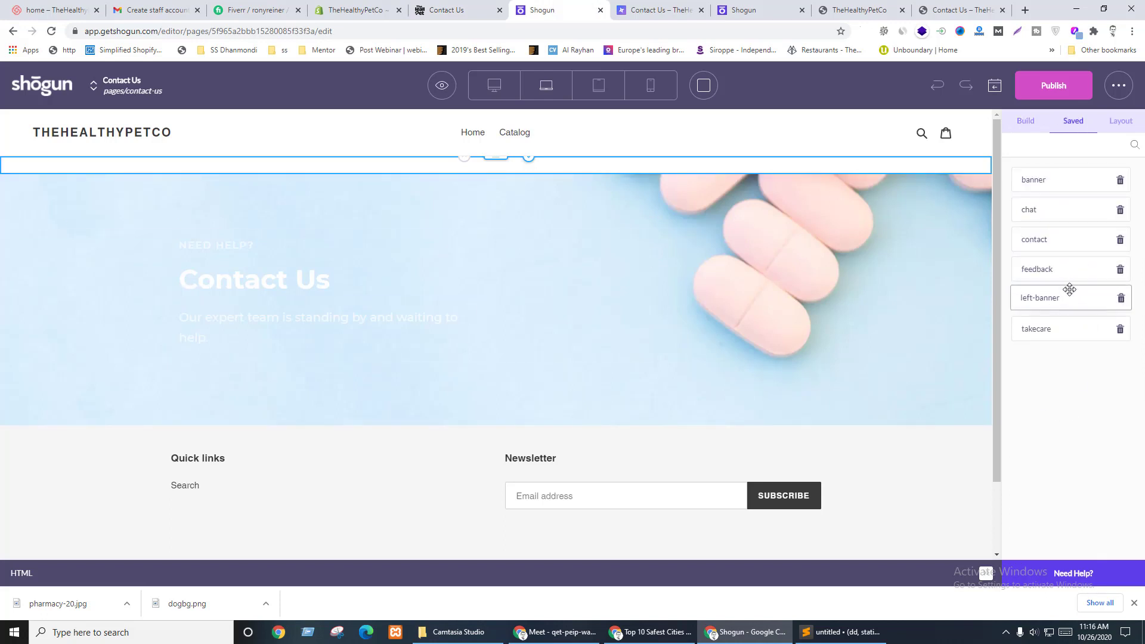
{"action": "left_click_drag", "start_coordinate": [1068, 287], "coordinate": [495, 153]}
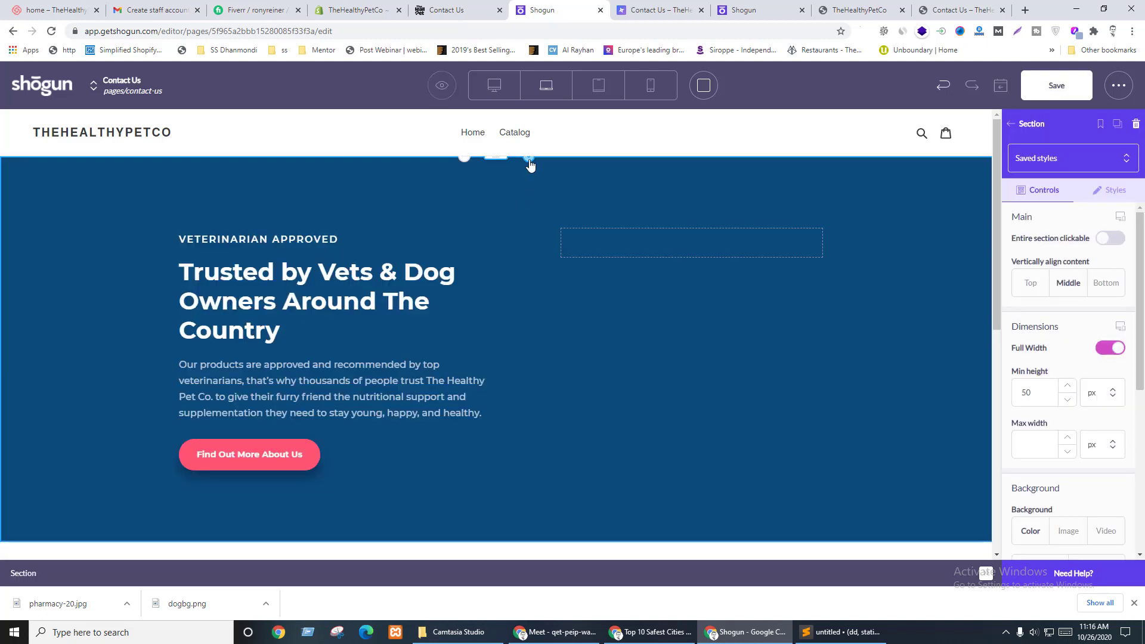
{"action": "left_click", "coordinate": [529, 160]}
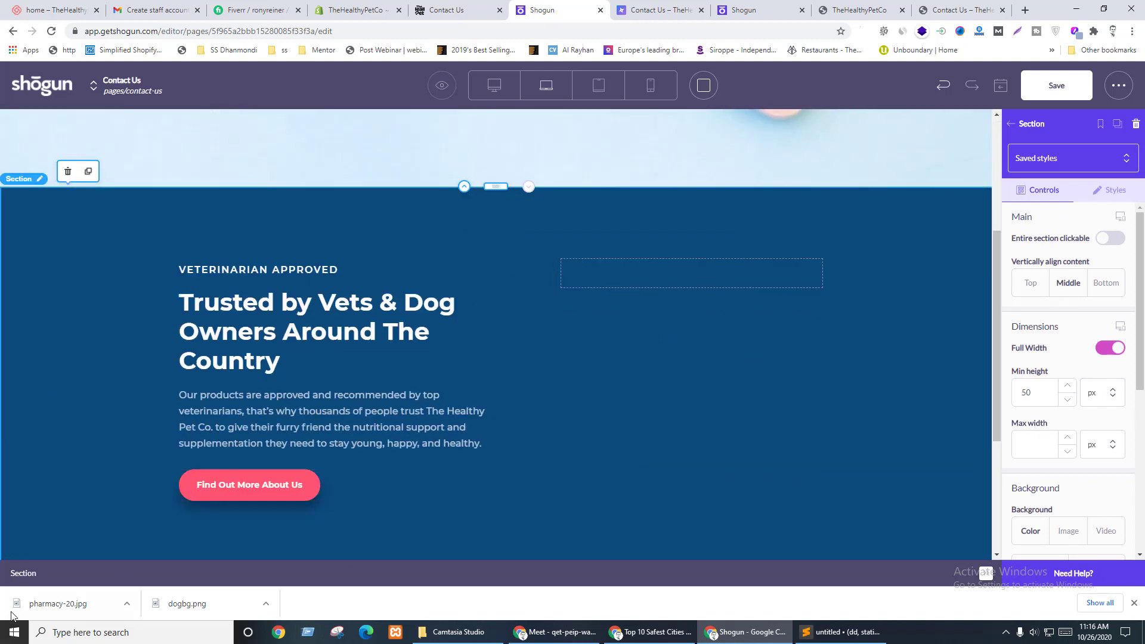
- Set the added section's solid background color to edeffa
{"action": "scroll", "coordinate": [1067, 387], "scroll_direction": "down", "scroll_amount": 4}
{"action": "left_click", "coordinate": [1060, 387]}
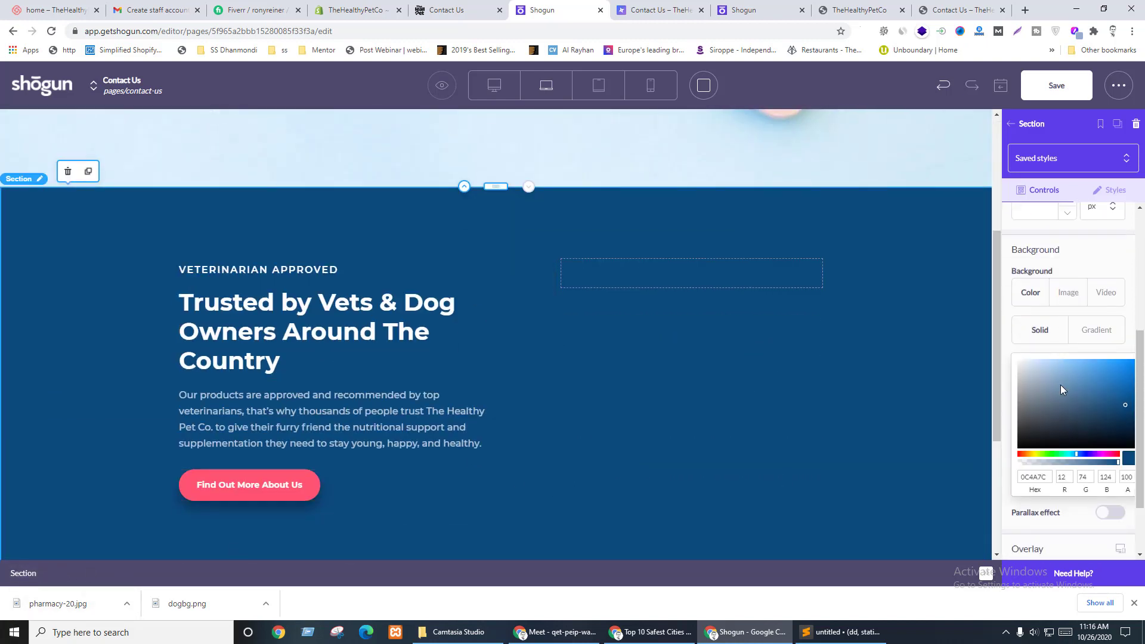
{"action": "double_click", "coordinate": [1029, 477]}
{"action": "key", "text": "ctrl+v"}
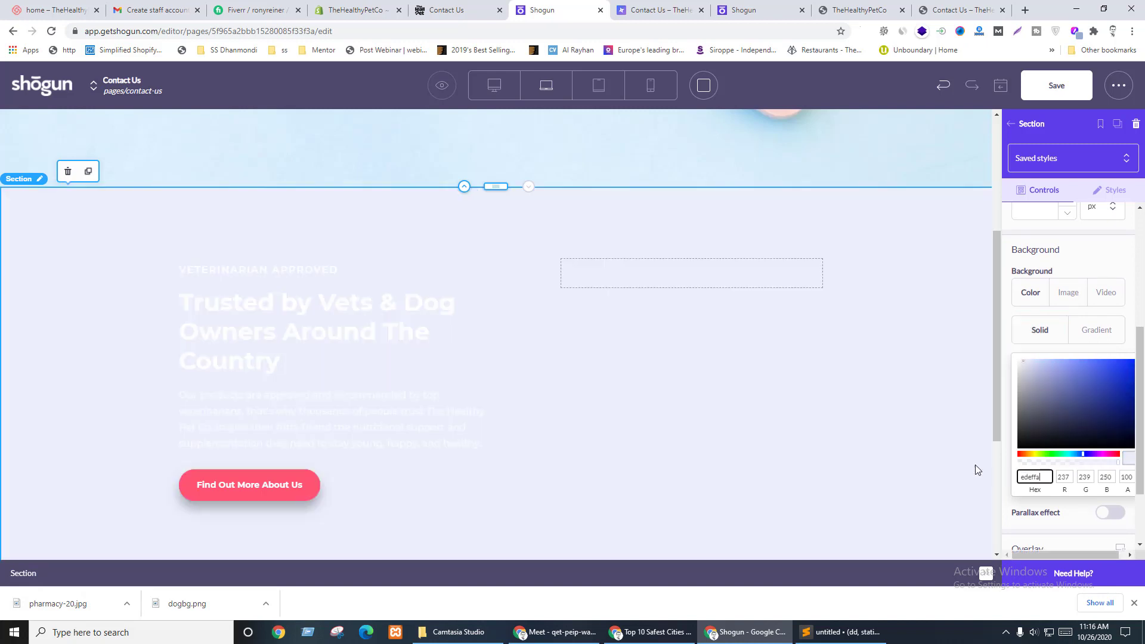
- Select the inner section of the added block and compare it with the contact details card on the reference page
{"action": "left_click", "coordinate": [918, 341]}
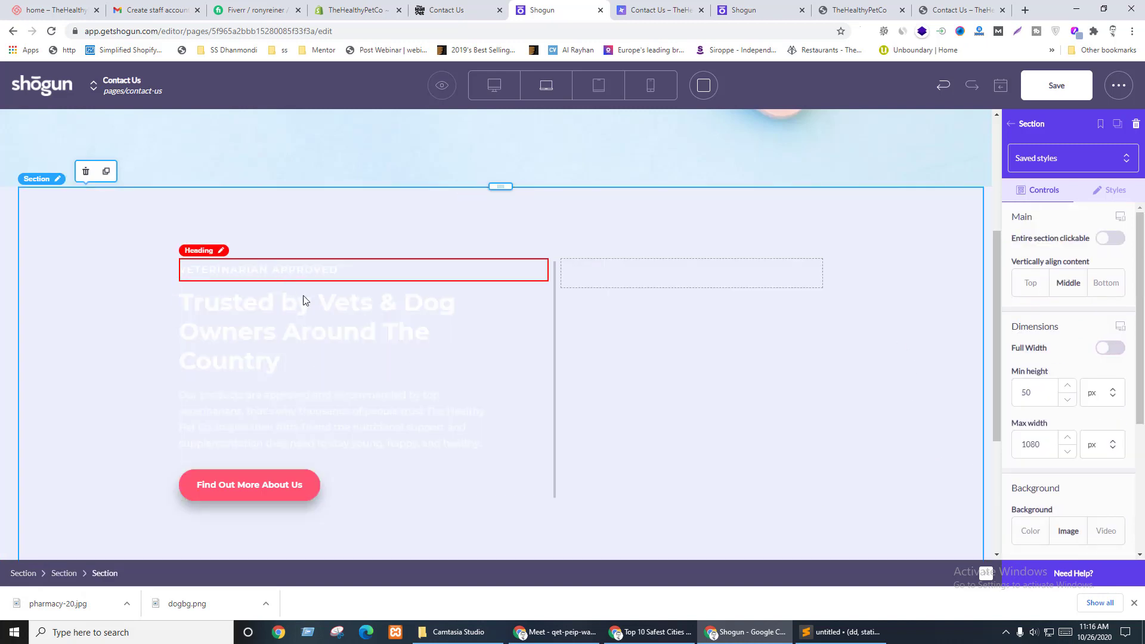
{"action": "key", "text": "ctrl+Page_Up"}
{"action": "scroll", "coordinate": [406, 316], "scroll_direction": "down", "scroll_amount": 2}
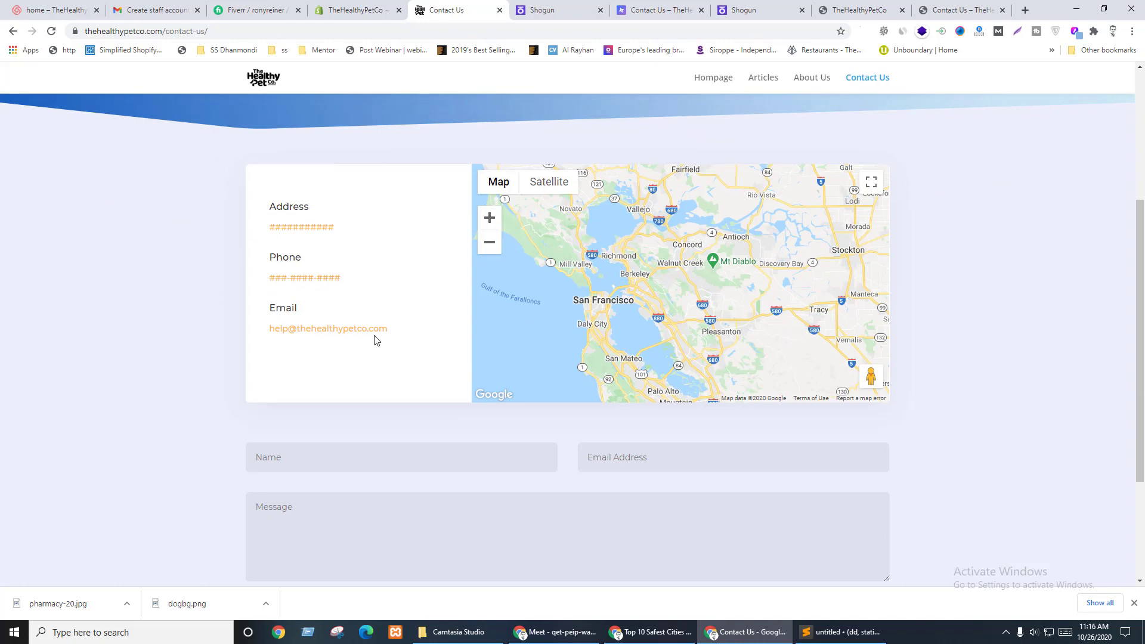
{"action": "key", "text": "ctrl+Tab"}
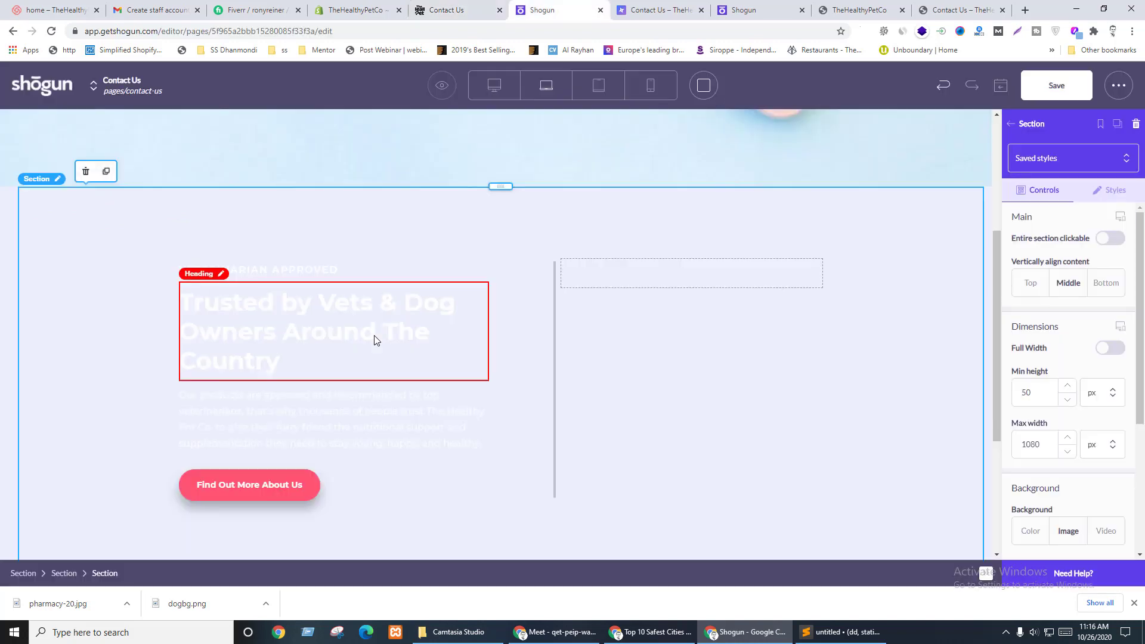
- Set the background color of the added section's two-column block to white, FFFFFF
{"action": "left_click", "coordinate": [555, 466]}
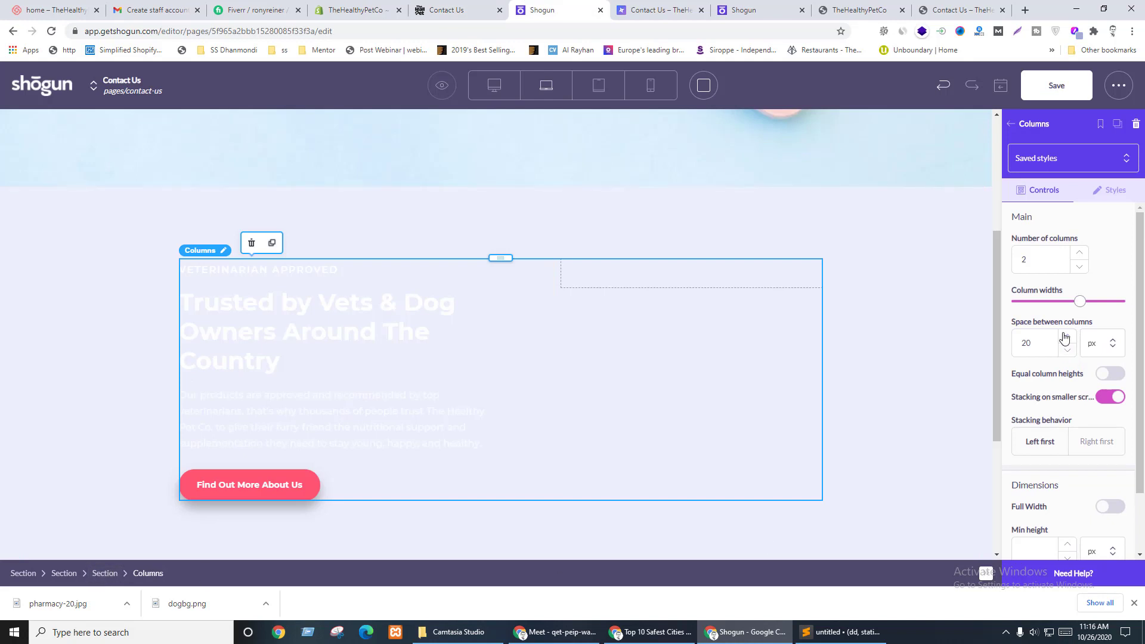
{"action": "scroll", "coordinate": [1079, 400], "scroll_direction": "down", "scroll_amount": 2}
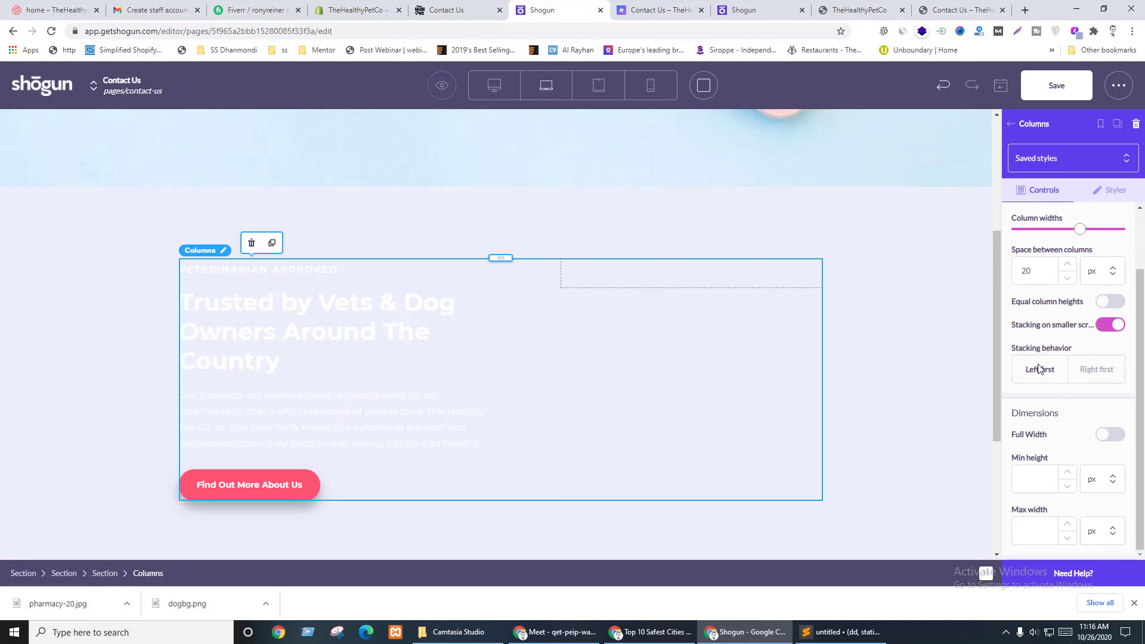
{"action": "scroll", "coordinate": [1041, 334], "scroll_direction": "up", "scroll_amount": 2}
{"action": "scroll", "coordinate": [1103, 357], "scroll_direction": "down", "scroll_amount": 2}
{"action": "left_click", "coordinate": [1112, 189]}
{"action": "scroll", "coordinate": [1069, 366], "scroll_direction": "down", "scroll_amount": 5}
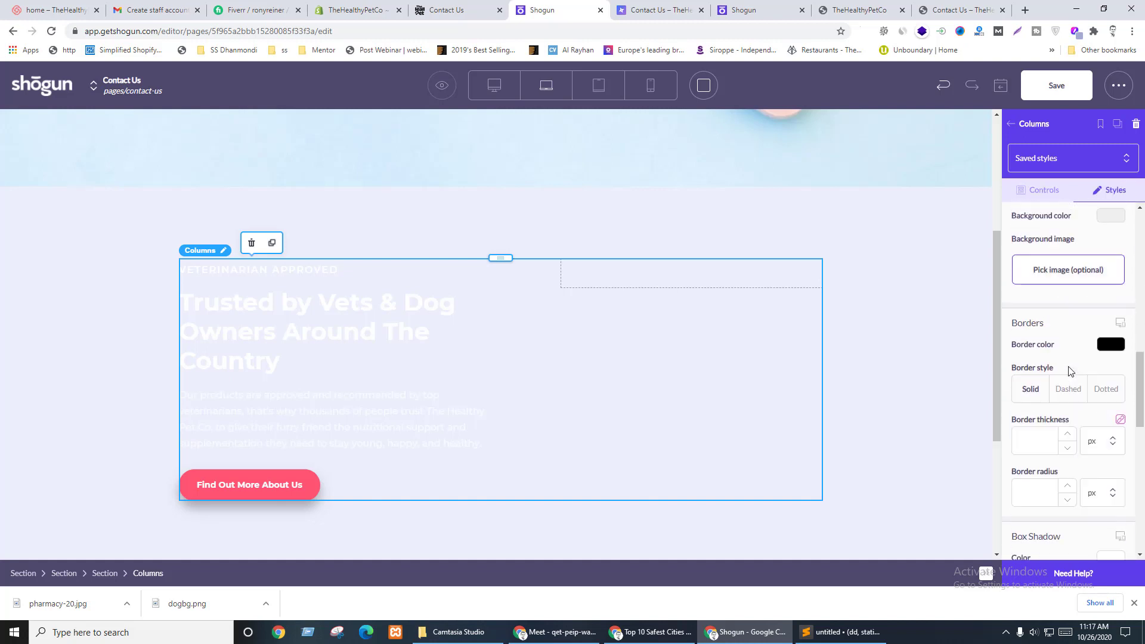
{"action": "scroll", "coordinate": [1069, 370], "scroll_direction": "up", "scroll_amount": 3}
{"action": "left_click", "coordinate": [1111, 335]}
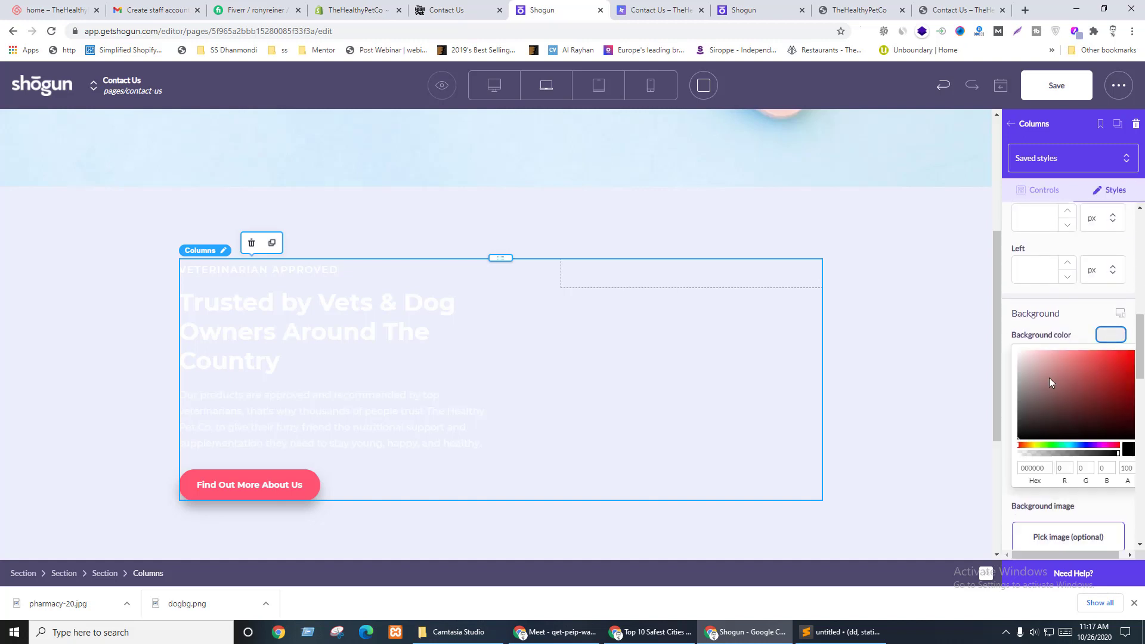
{"action": "left_click_drag", "start_coordinate": [1042, 383], "coordinate": [1019, 344]}
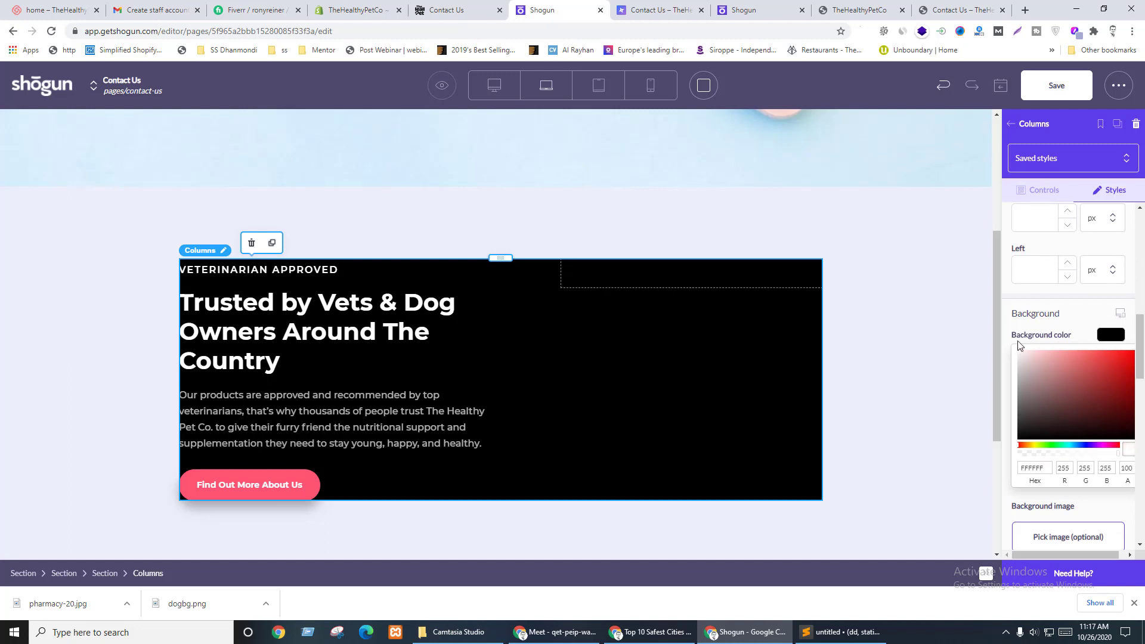
{"action": "left_click", "coordinate": [1109, 335]}
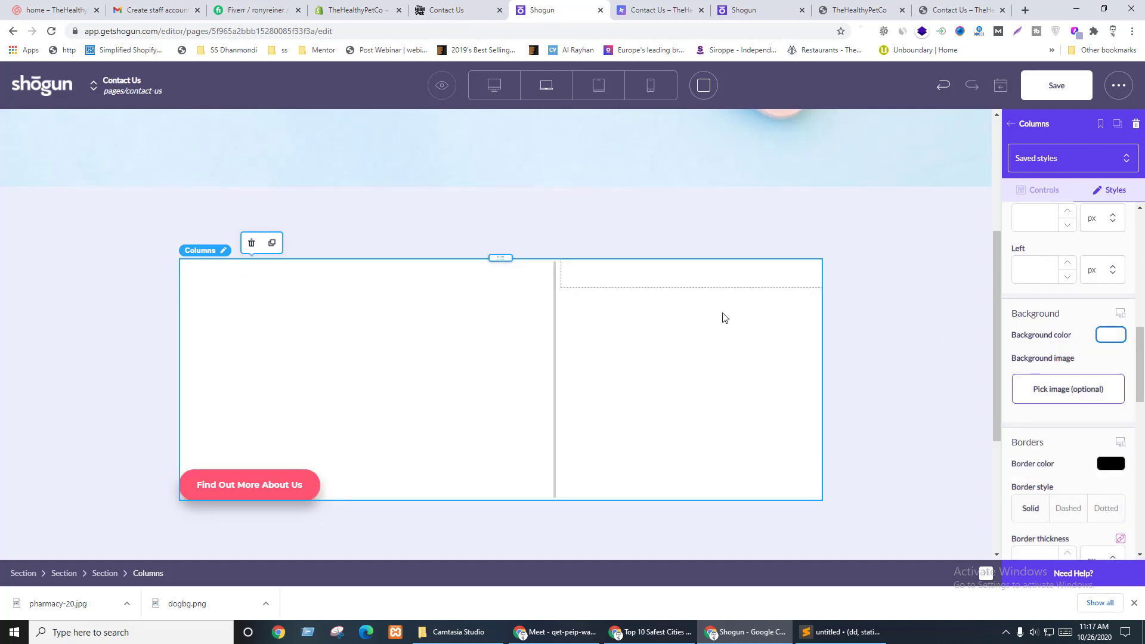
- Delete the "Trusted by Vets & Dog Owners Around The Country" heading from the two-column block
{"action": "left_click", "coordinate": [273, 312]}
{"action": "left_click", "coordinate": [274, 308]}
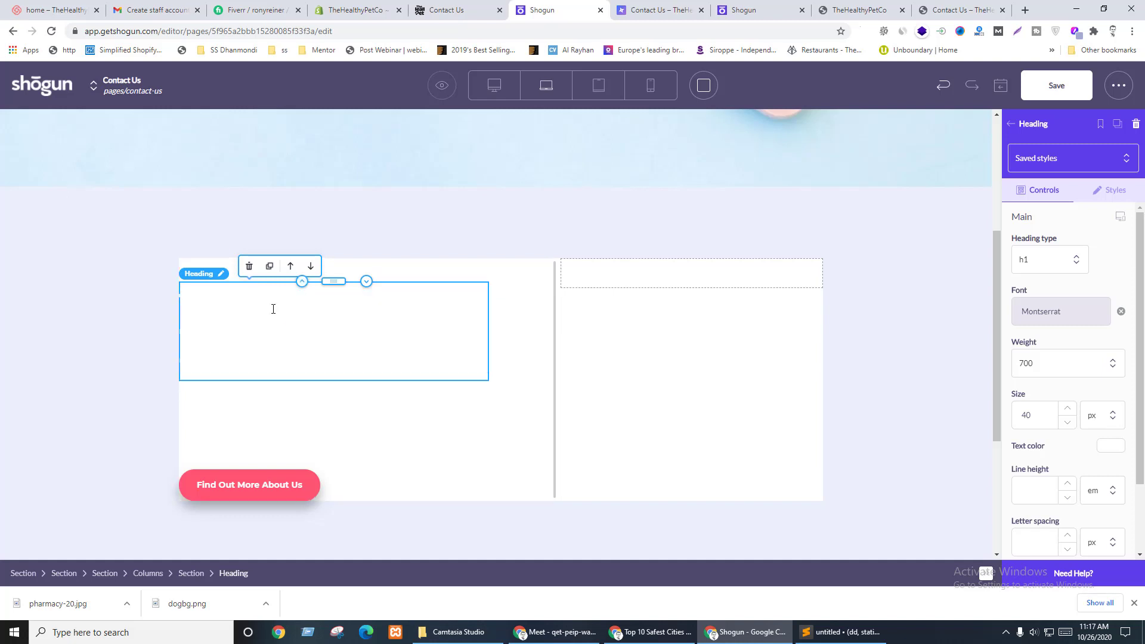
{"action": "type", "text": "Trusted by Vets & Dog Owners Around The Country"}
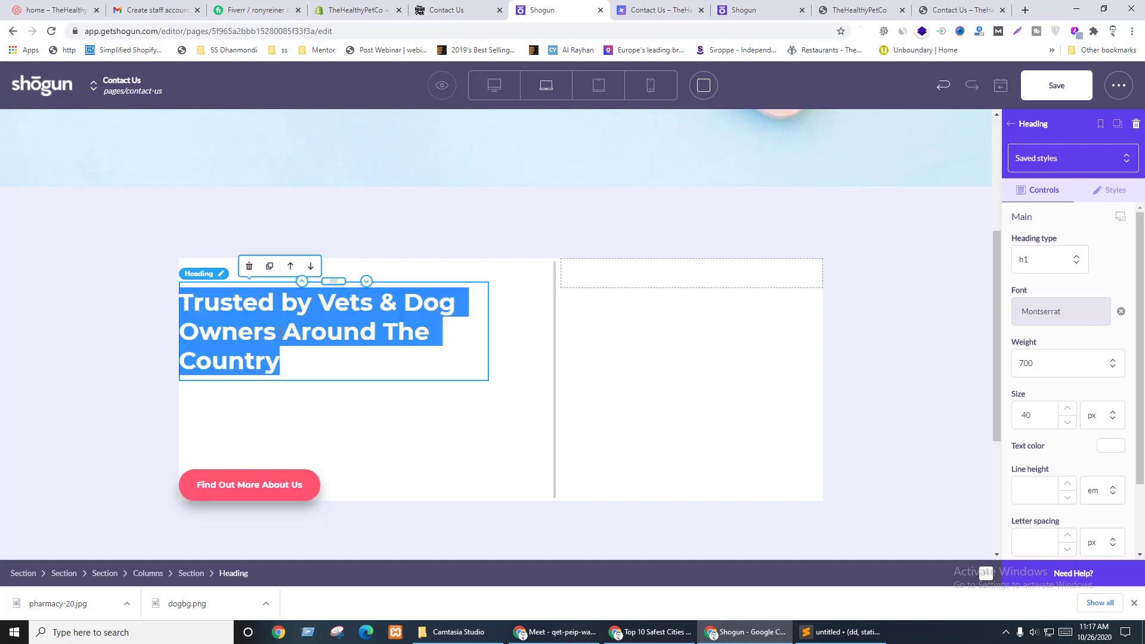
{"action": "left_click", "coordinate": [249, 266]}
- Change the text color of the "Our products are approved and recommended" paragraph to dark gray
{"action": "left_click", "coordinate": [220, 331]}
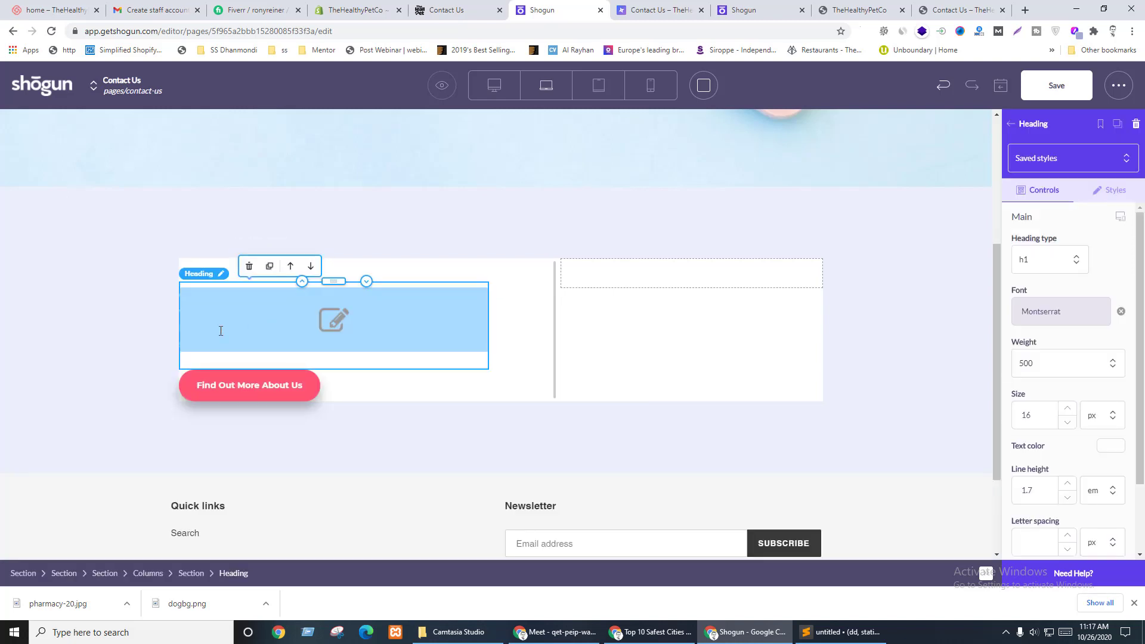
{"action": "left_click", "coordinate": [323, 320]}
{"action": "type", "text": "Our products are approved and recommended by top veterinarians, that’s why thousands of people trust The Healthy Pet Co. to give their furry friend the nutritional support and supplementation they need to stay young, happy, and healthy."}
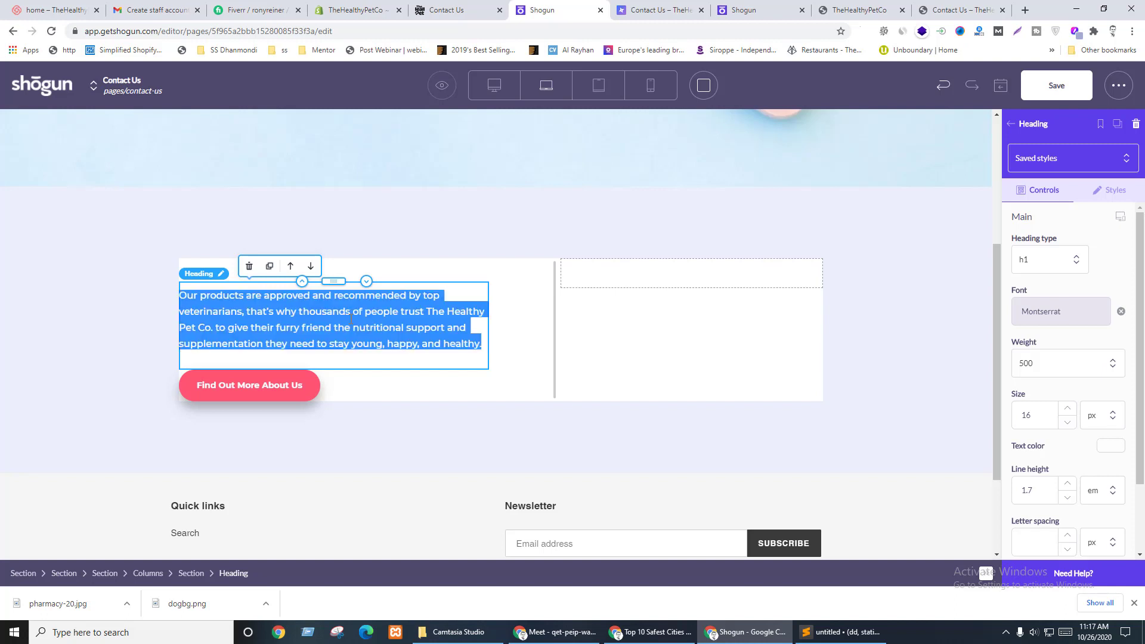
{"action": "left_click", "coordinate": [1112, 447]}
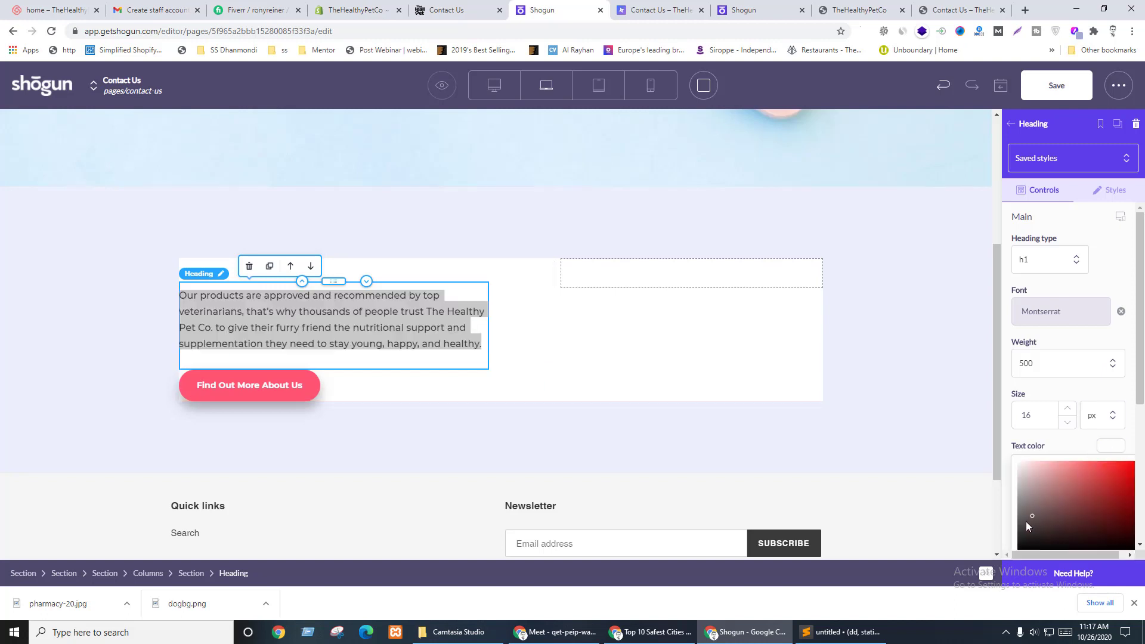
{"action": "left_click", "coordinate": [1024, 523]}
{"action": "left_click", "coordinate": [707, 314]}
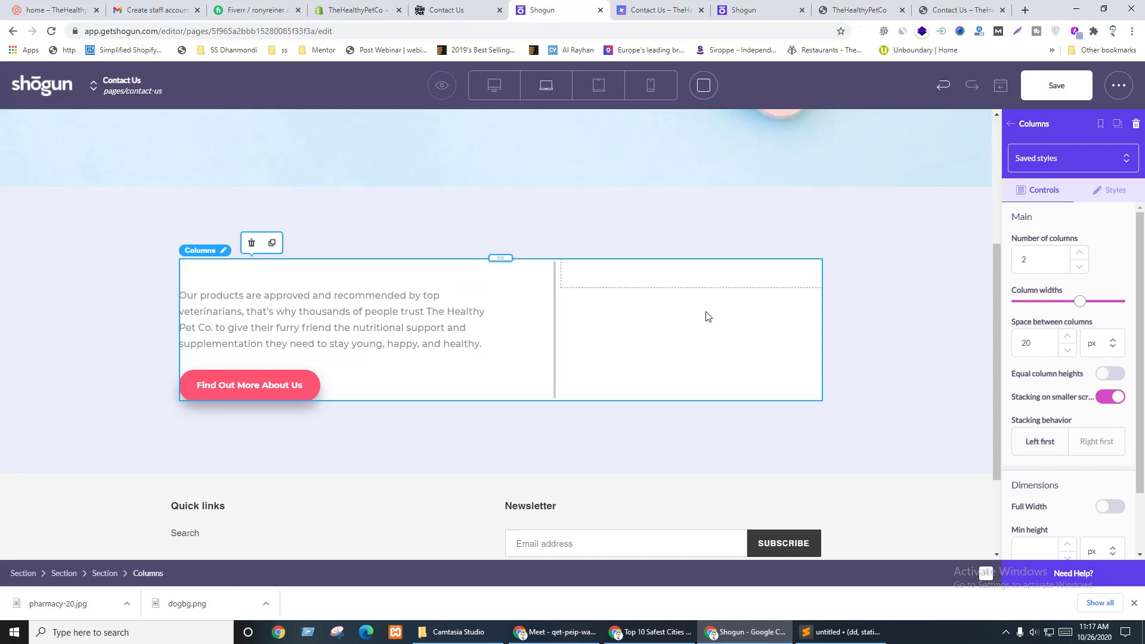
- Check the reference contact card, then close the home page's code editor and examine the phone, email and location section there
{"action": "key", "text": "ctrl+Tab"}
{"action": "key", "text": "ctrl+shift+Tab"}
{"action": "key", "text": "ctrl+shift+Tab"}
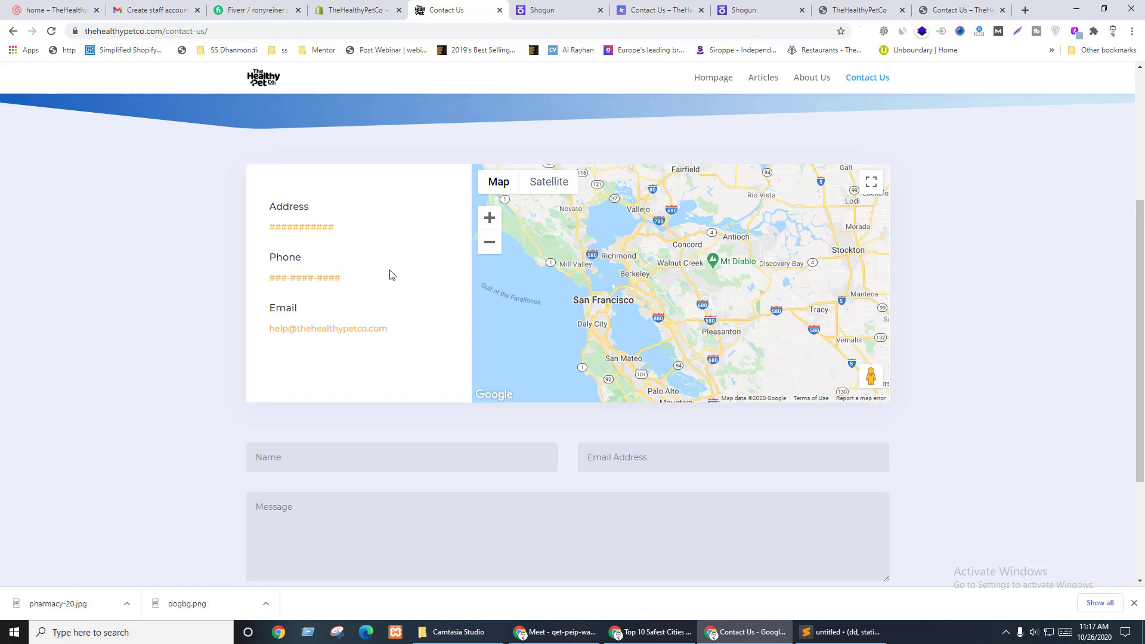
{"action": "left_click", "coordinate": [763, 7]}
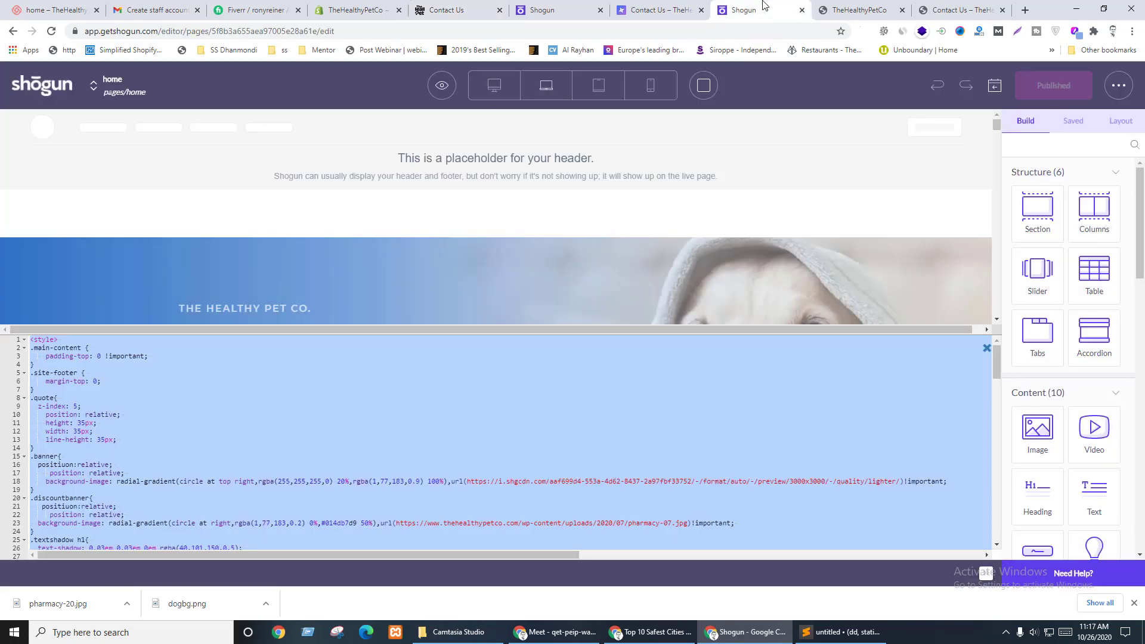
{"action": "left_click", "coordinate": [986, 347]}
{"action": "scroll", "coordinate": [609, 317], "scroll_direction": "down", "scroll_amount": 15}
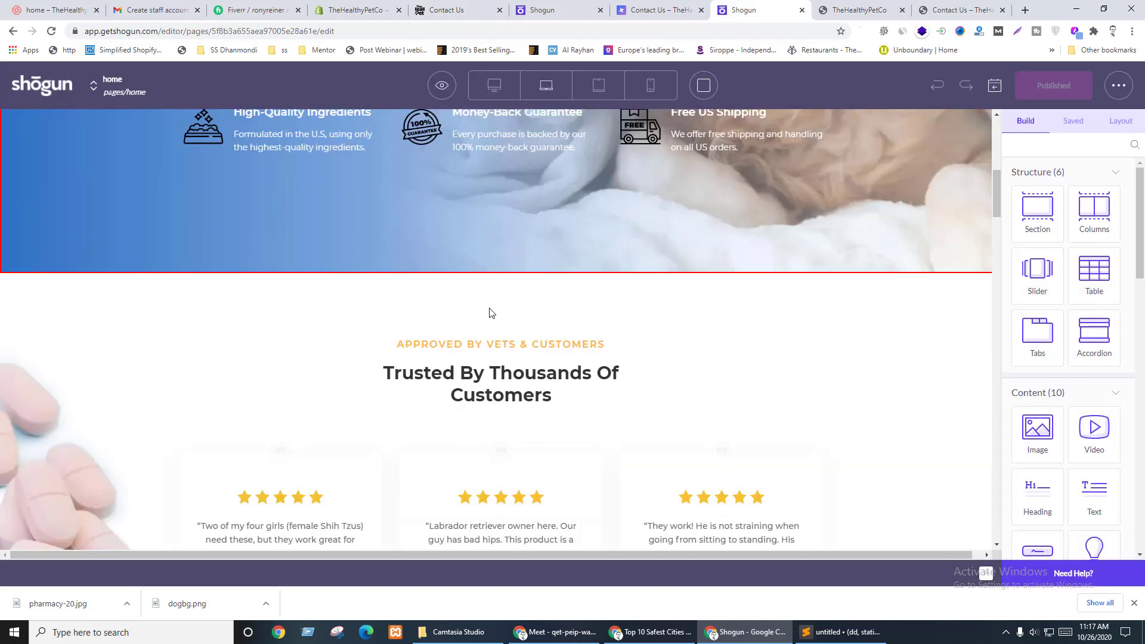
{"action": "scroll", "coordinate": [493, 310], "scroll_direction": "down", "scroll_amount": 20}
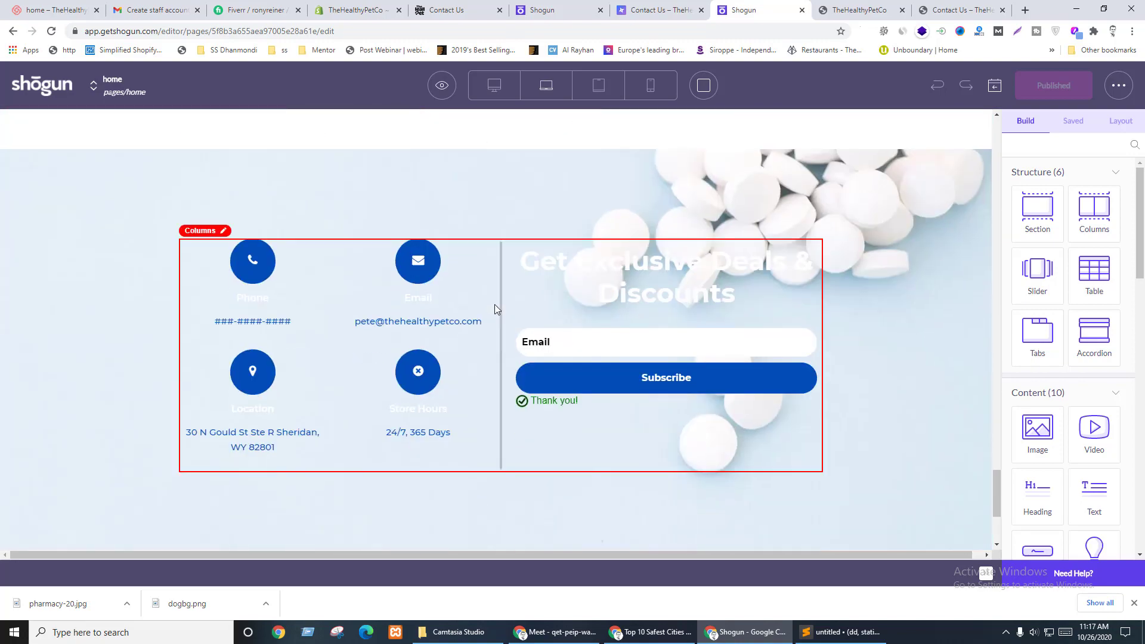
{"action": "scroll", "coordinate": [447, 315], "scroll_direction": "up", "scroll_amount": 4}
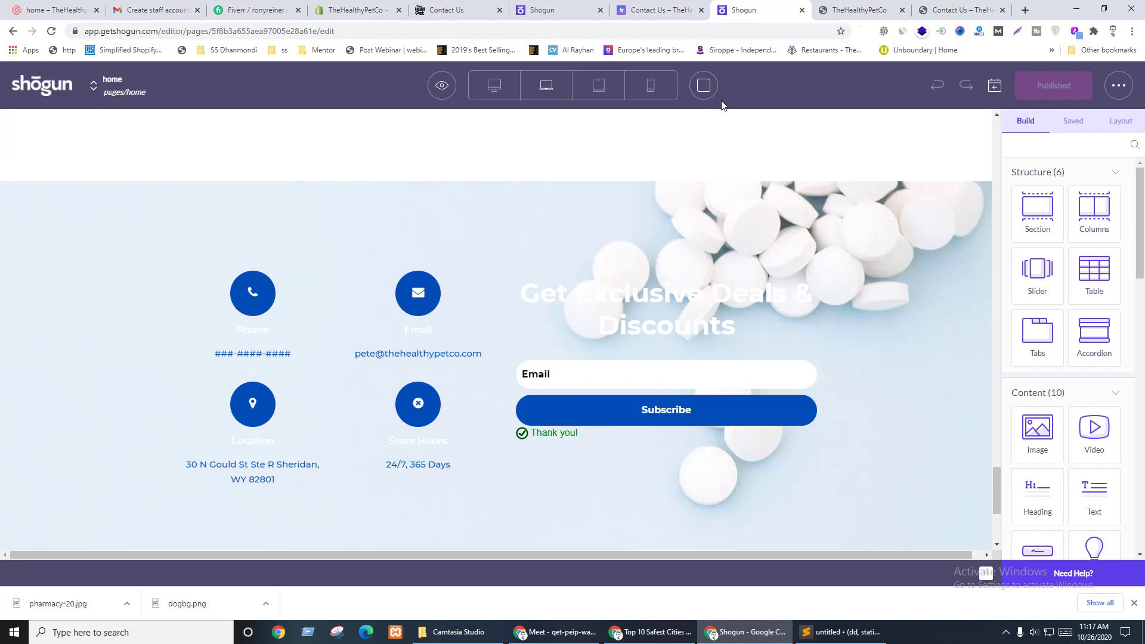
- On the Contact Us page, insert the saved contact block below the two-column block and move its Phone section into the left column
{"action": "left_click", "coordinate": [544, 11]}
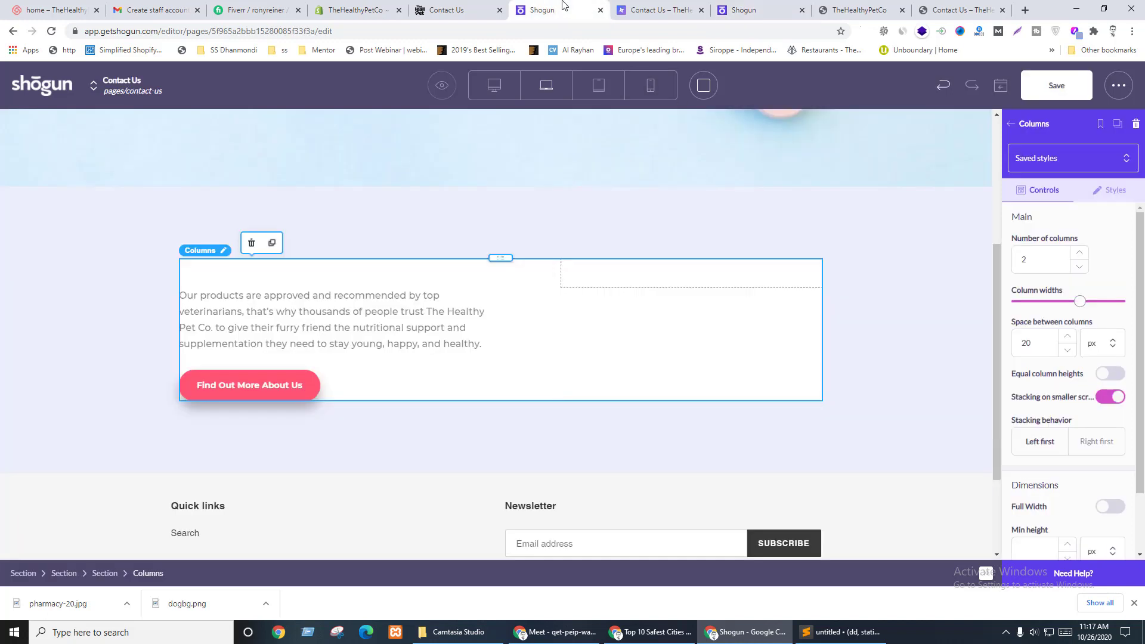
{"action": "left_click", "coordinate": [1038, 125]}
{"action": "left_click", "coordinate": [1076, 130]}
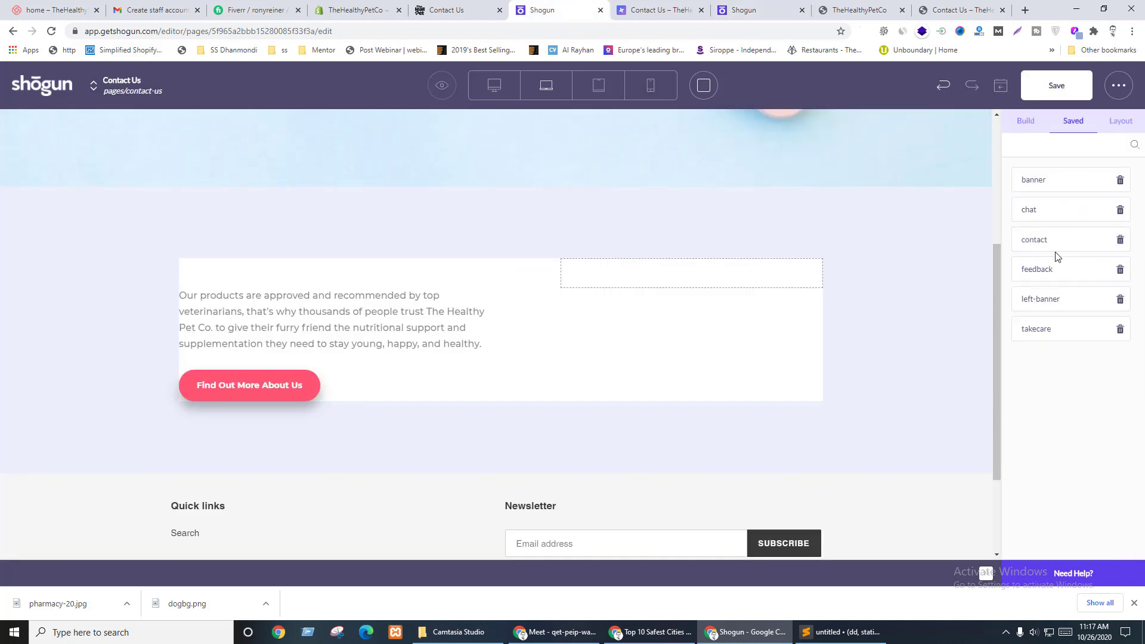
{"action": "left_click_drag", "start_coordinate": [1047, 239], "coordinate": [467, 550]}
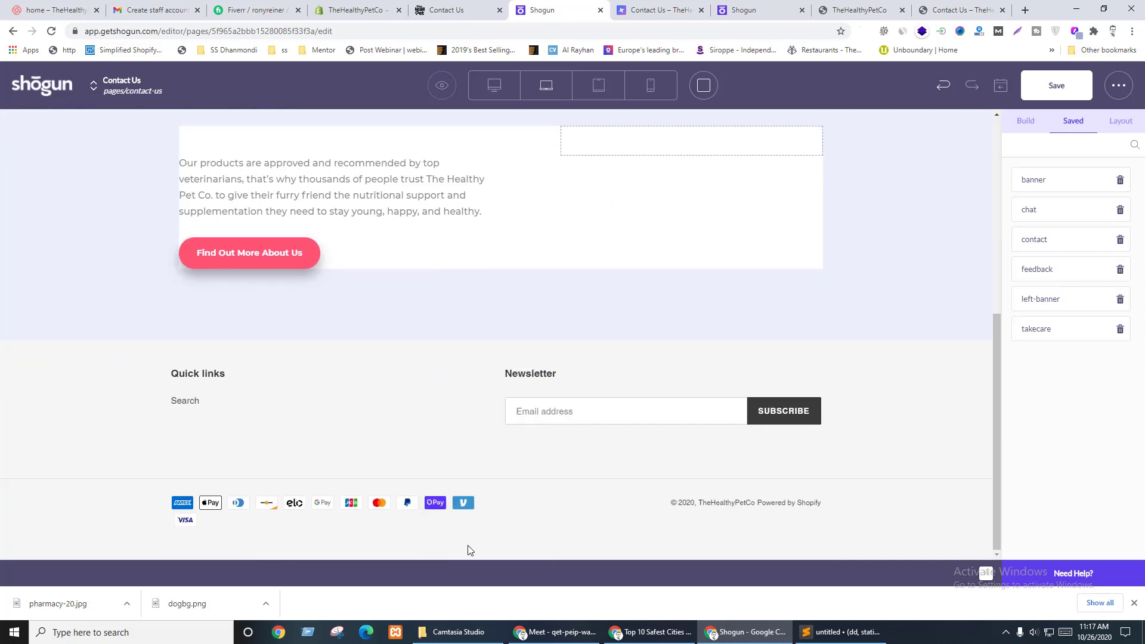
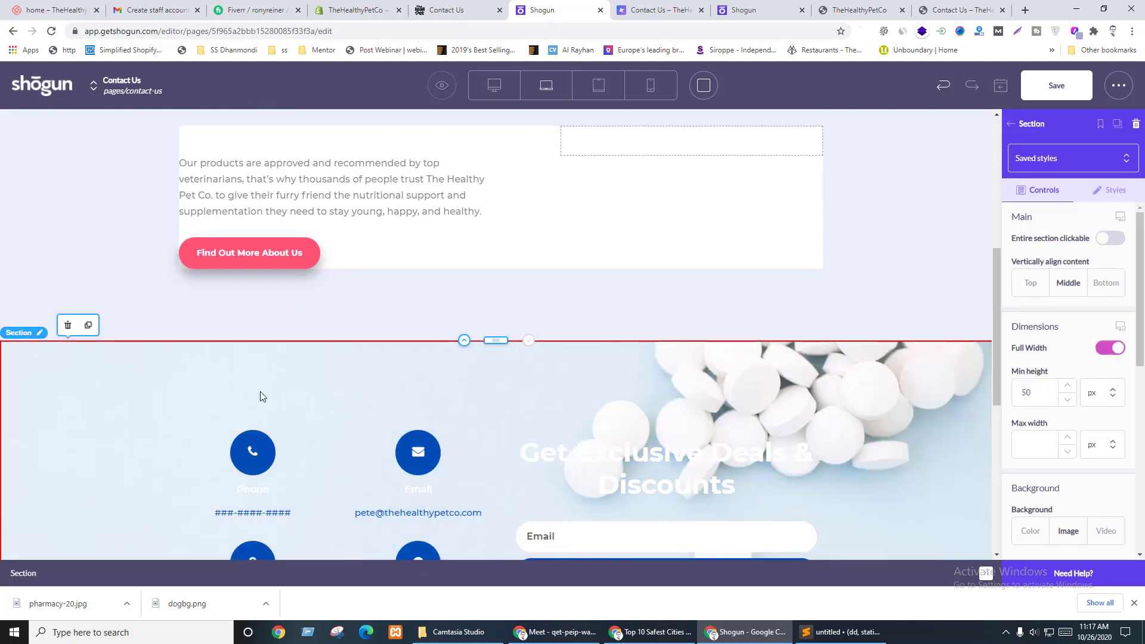
{"action": "left_click", "coordinate": [302, 477]}
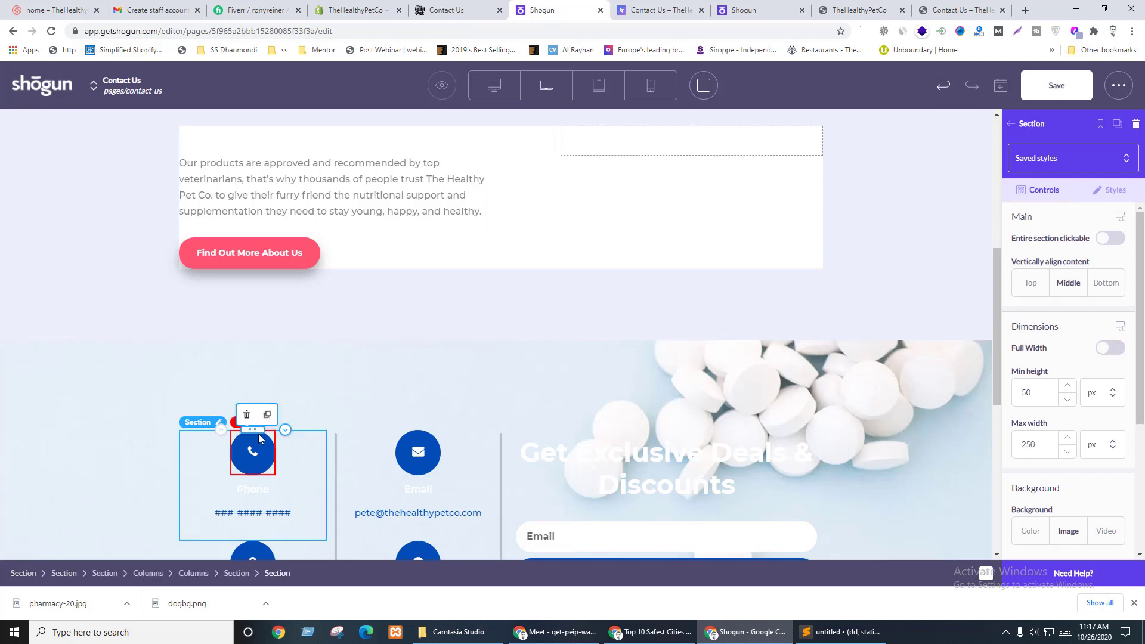
{"action": "left_click_drag", "start_coordinate": [253, 429], "coordinate": [327, 178]}
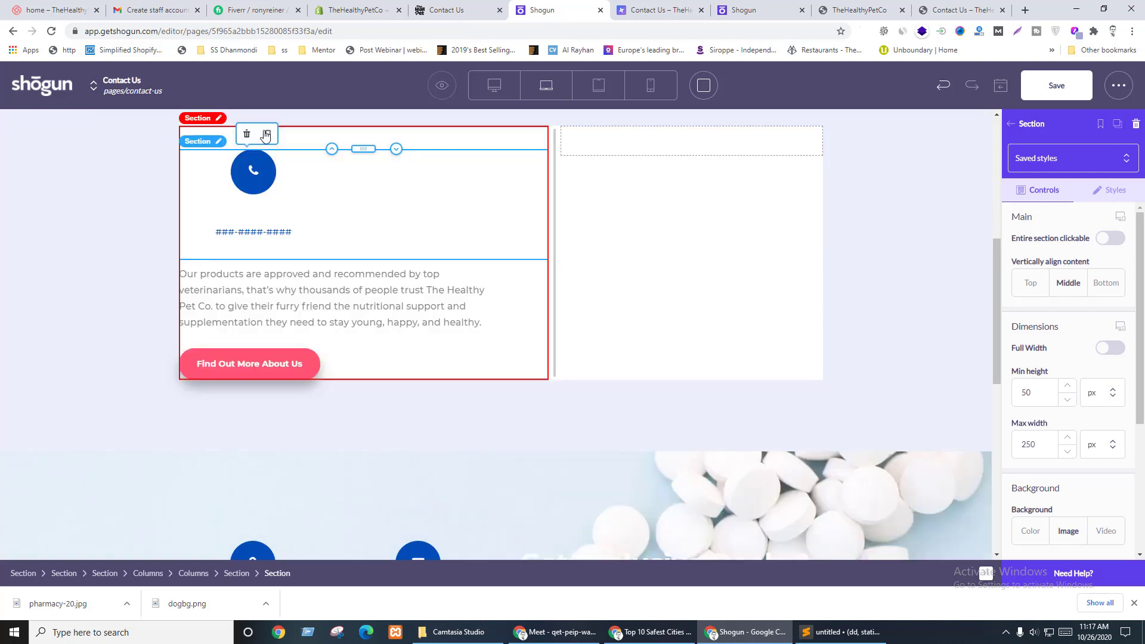
- Delete the empty heading, the "Our products are approved and recommended" paragraph and the "Find Out More About Us" button from the left column
{"action": "left_click", "coordinate": [294, 142]}
{"action": "left_click", "coordinate": [262, 148]}
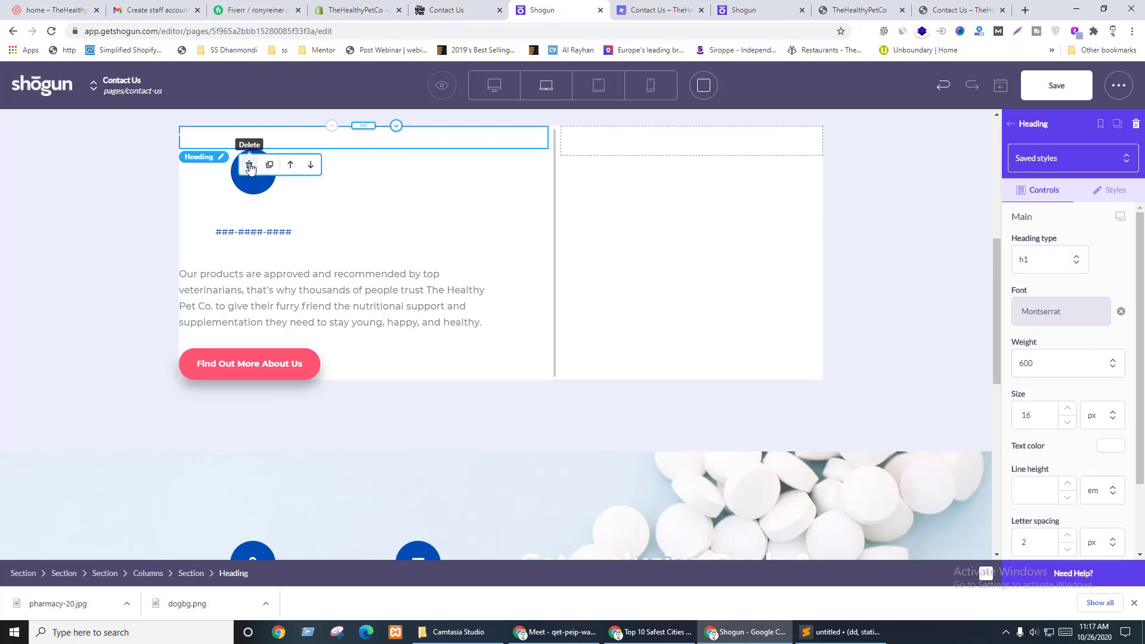
{"action": "left_click", "coordinate": [249, 165]}
{"action": "left_click", "coordinate": [286, 286]}
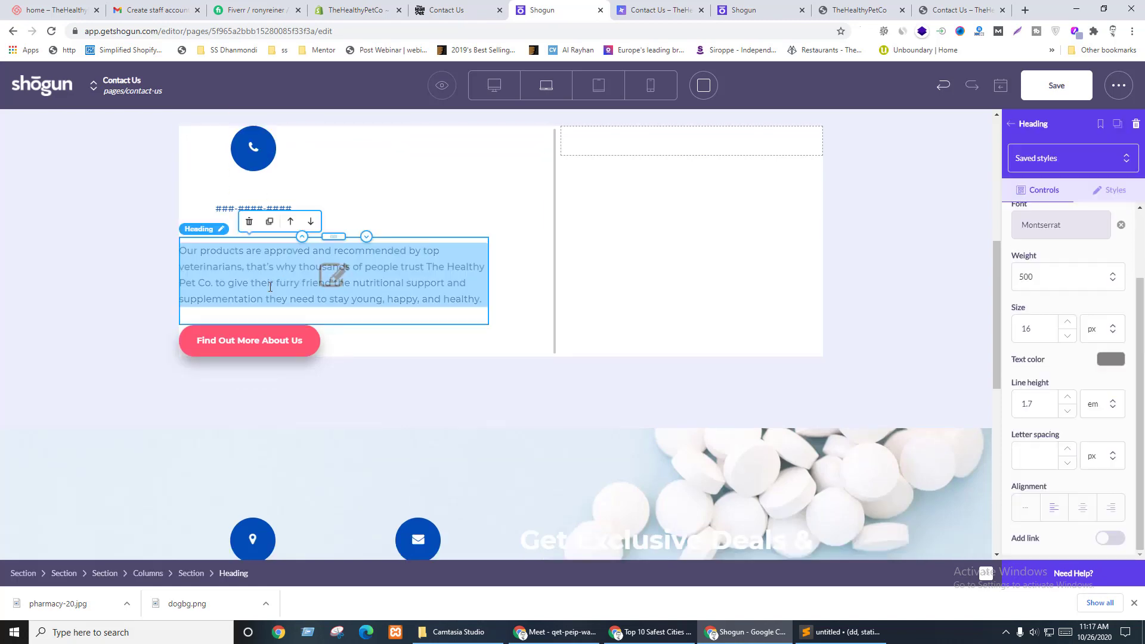
{"action": "left_click", "coordinate": [249, 222]}
{"action": "key", "text": "ctrl+shift+Tab"}
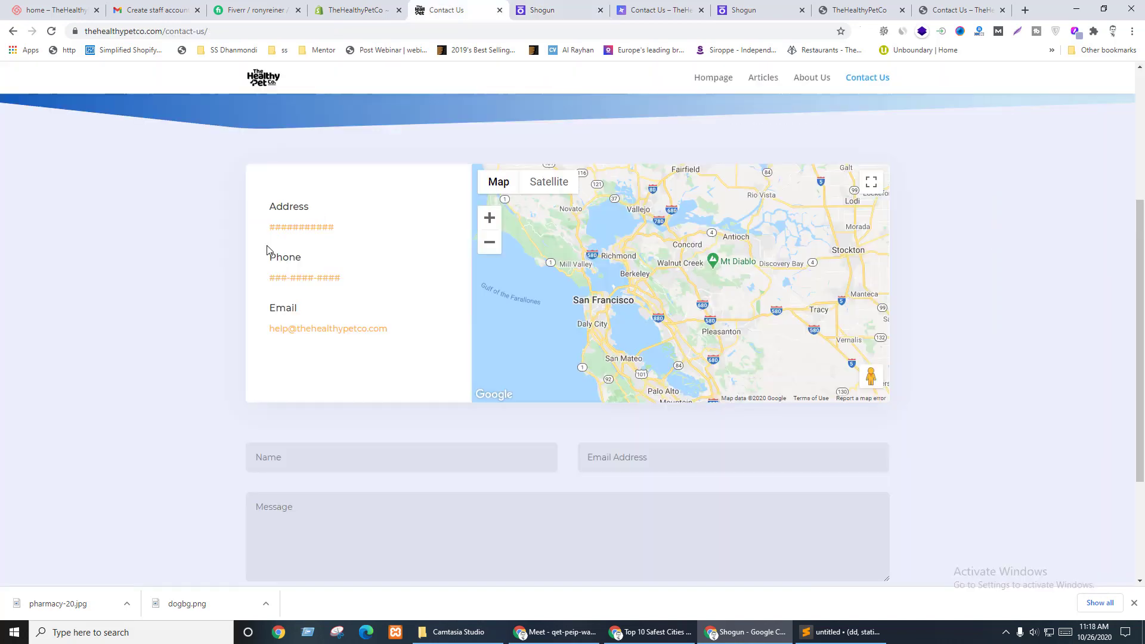
{"action": "key", "text": "ctrl+Tab"}
{"action": "left_click", "coordinate": [266, 262]}
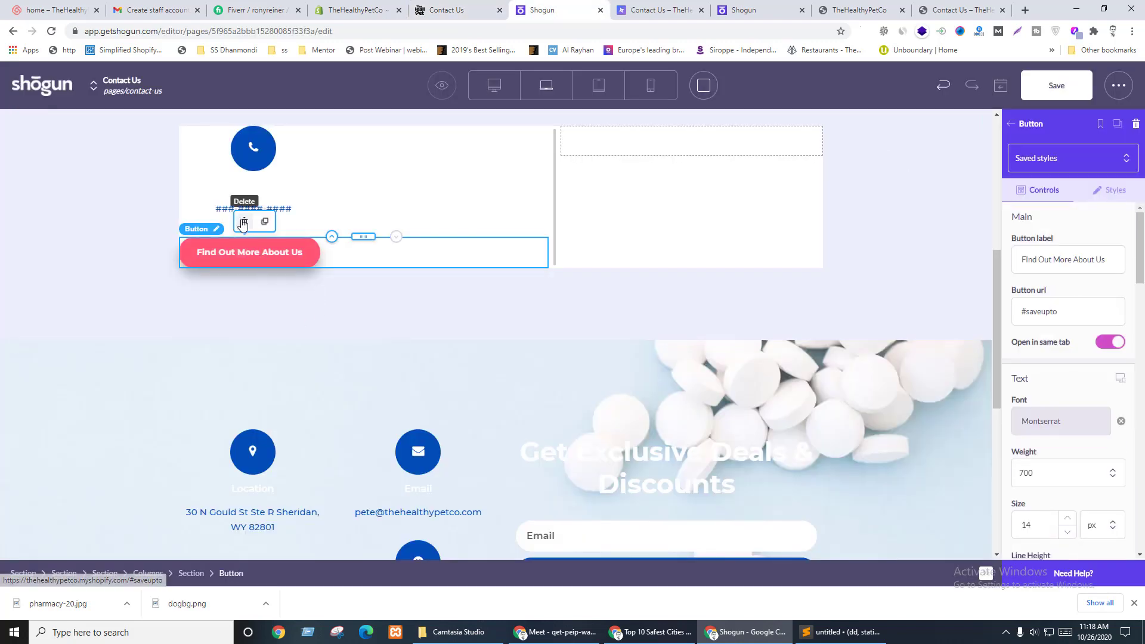
{"action": "left_click", "coordinate": [242, 222]}
- Adjust the column widths of the white two-column block so both columns are equally wide
{"action": "scroll", "coordinate": [371, 314], "scroll_direction": "up", "scroll_amount": 2}
{"action": "left_click", "coordinate": [501, 309]}
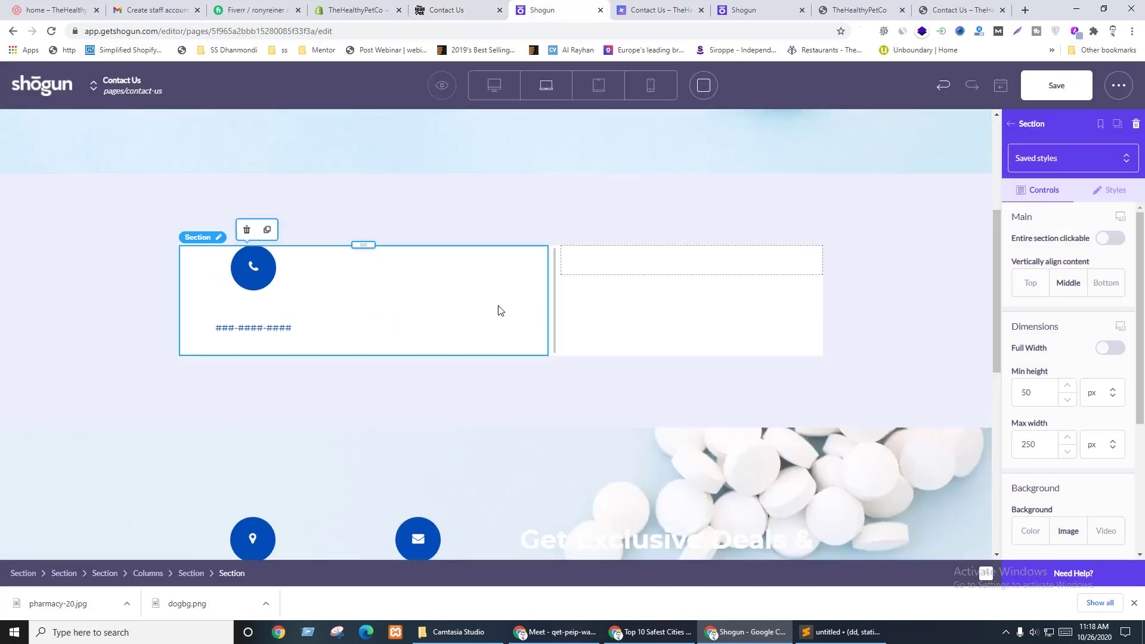
{"action": "left_click", "coordinate": [568, 324]}
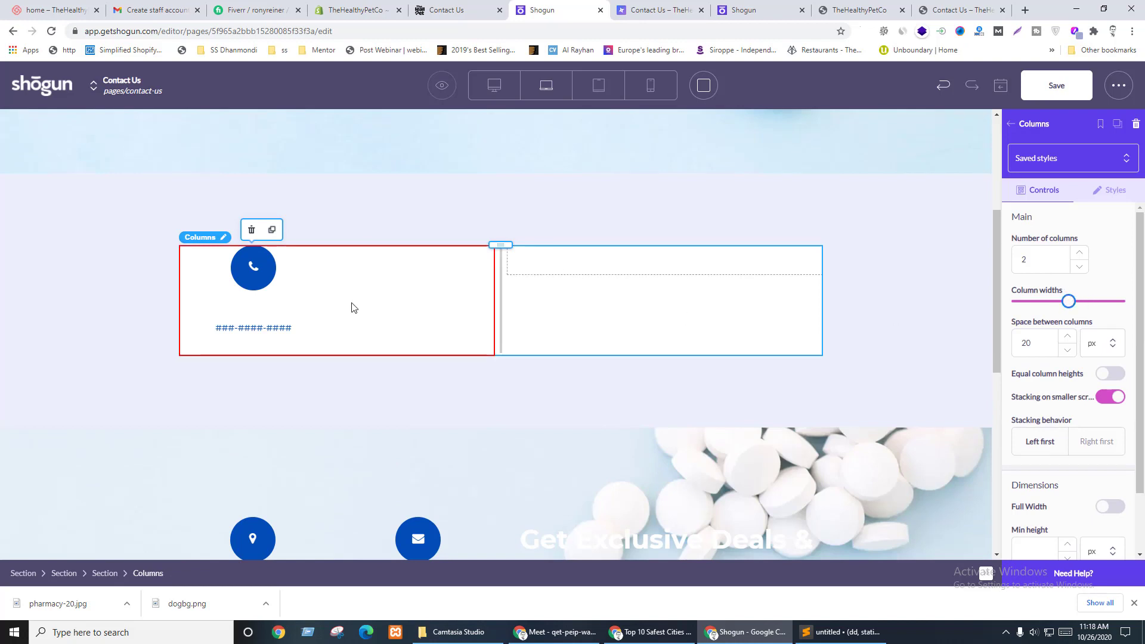
- Clear the max width of the phone section in the left column
{"action": "left_click", "coordinate": [286, 274]}
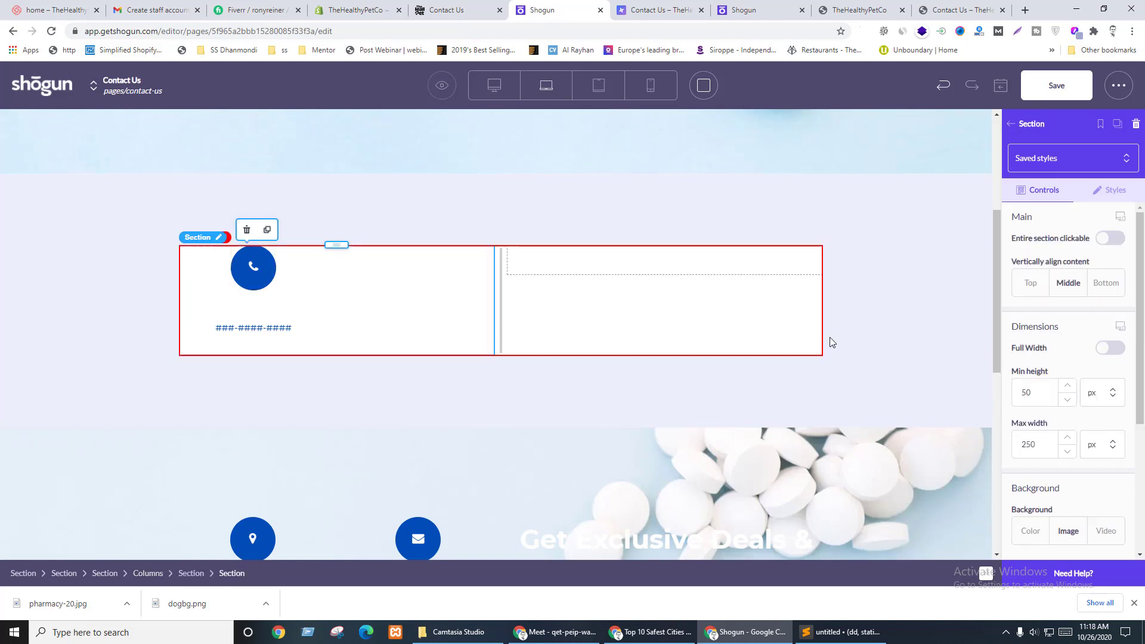
{"action": "left_click", "coordinate": [1112, 192]}
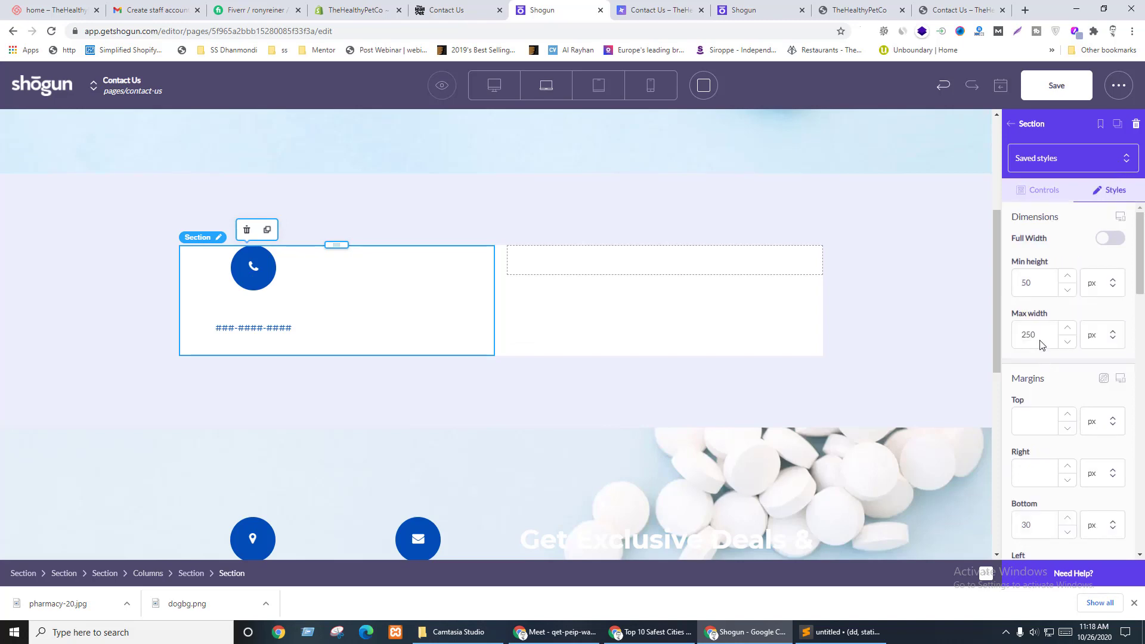
{"action": "left_click_drag", "start_coordinate": [1039, 344], "coordinate": [1006, 332]}
{"action": "key", "text": "BackSpace"}
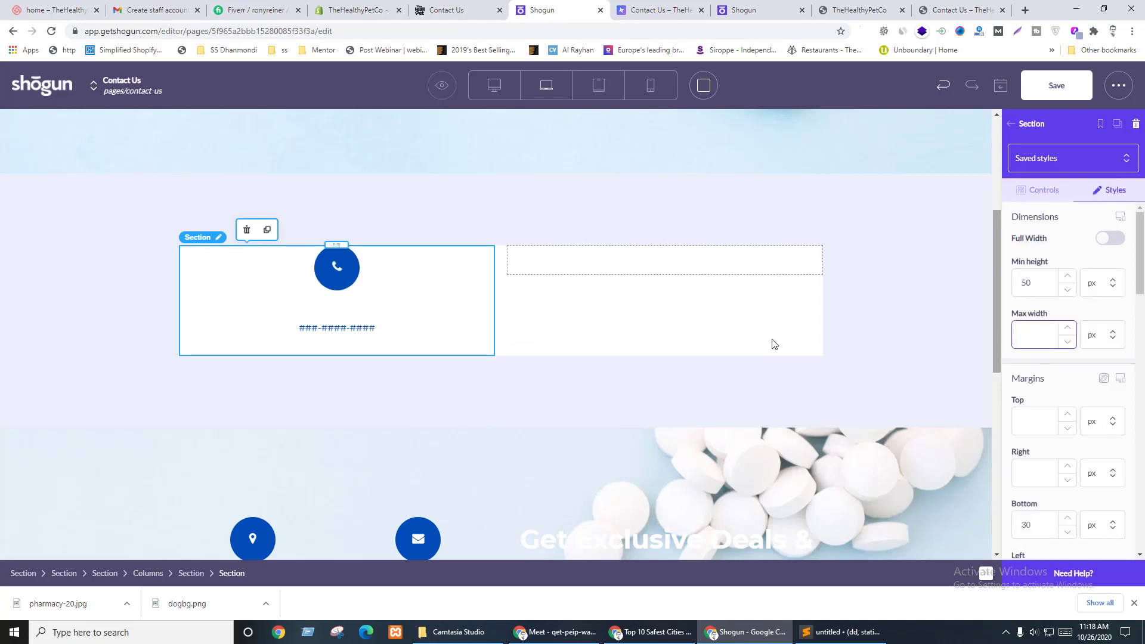
{"action": "key", "text": "ctrl+shift+Tab"}
{"action": "key", "text": "ctrl+Tab"}
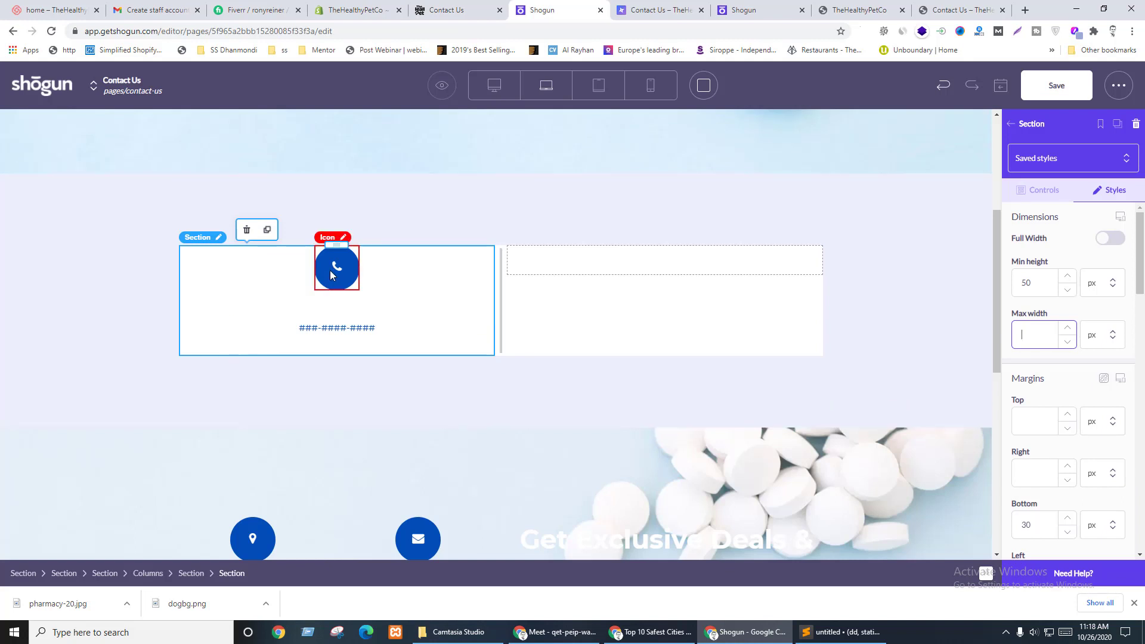
- Delete the phone icon from the left column's section
{"action": "scroll", "coordinate": [1067, 381], "scroll_direction": "down", "scroll_amount": 6}
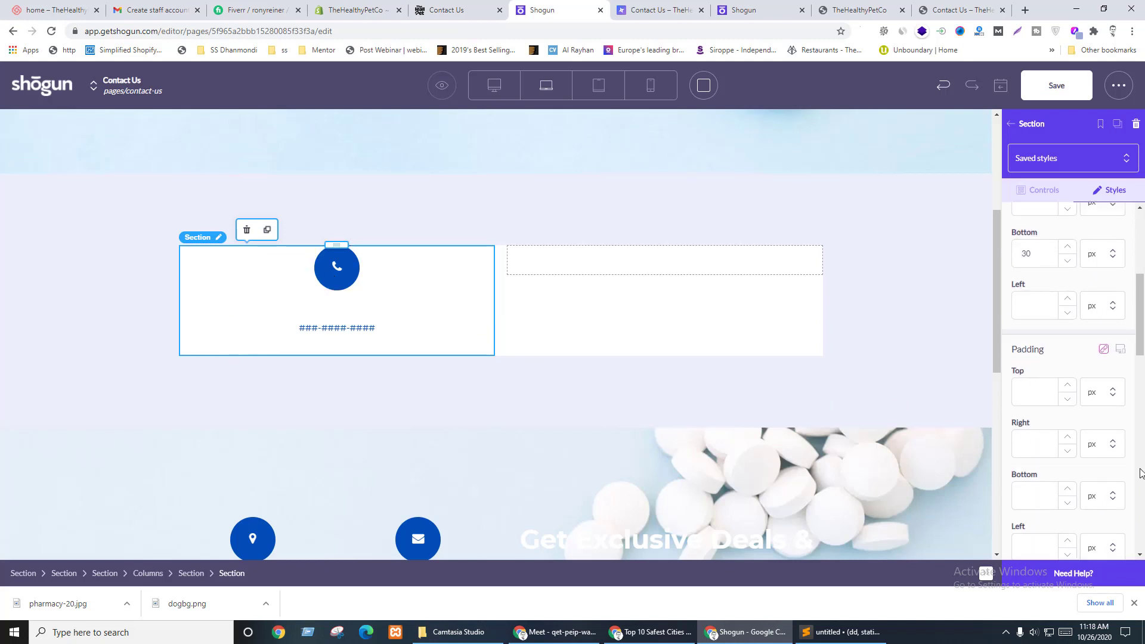
{"action": "left_click", "coordinate": [332, 278]}
{"action": "left_click", "coordinate": [1057, 363]}
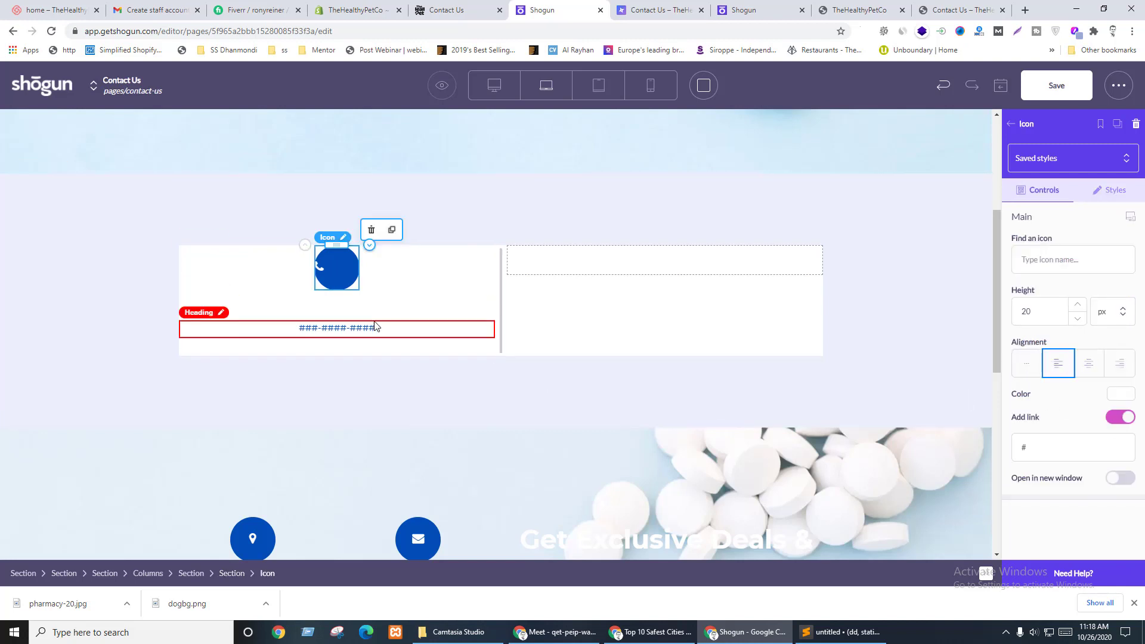
{"action": "left_click", "coordinate": [370, 230]}
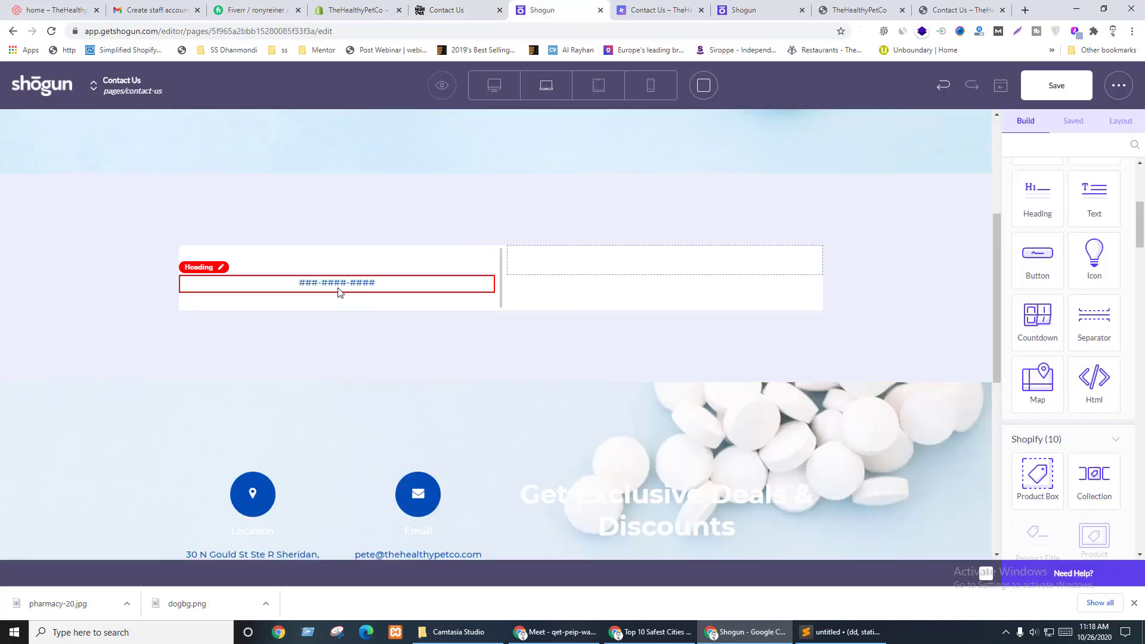
- Replace the left column's phone placeholder with the address placeholder "###########" copied from the reference contact page
{"action": "key", "text": "ctrl+shift+Tab"}
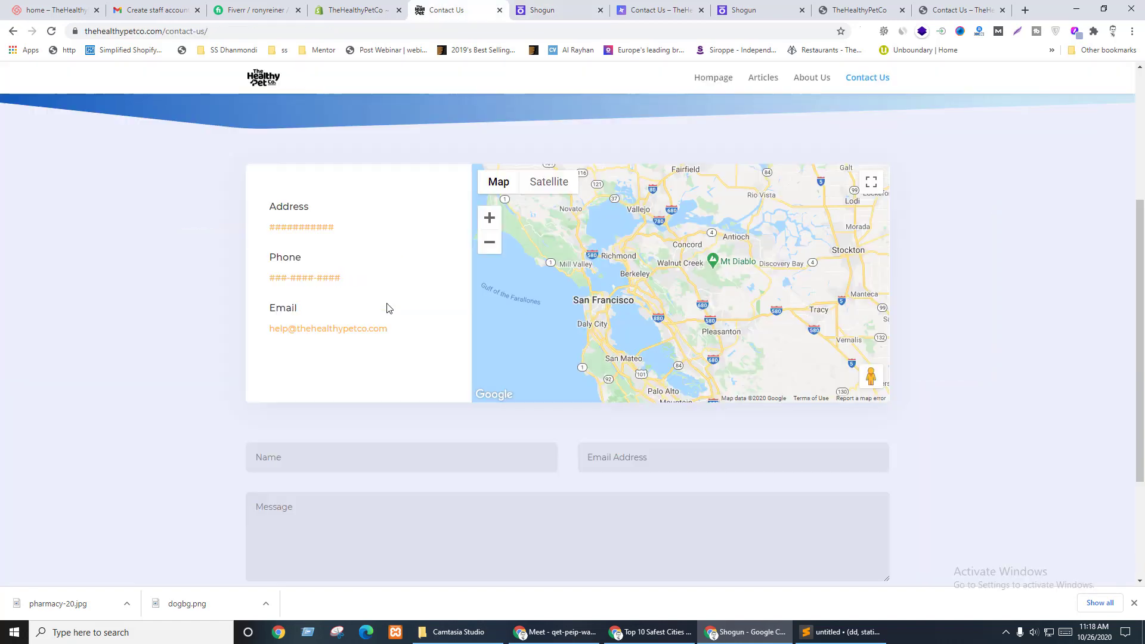
{"action": "double_click", "coordinate": [299, 225]}
{"action": "key", "text": "ctrl+c"}
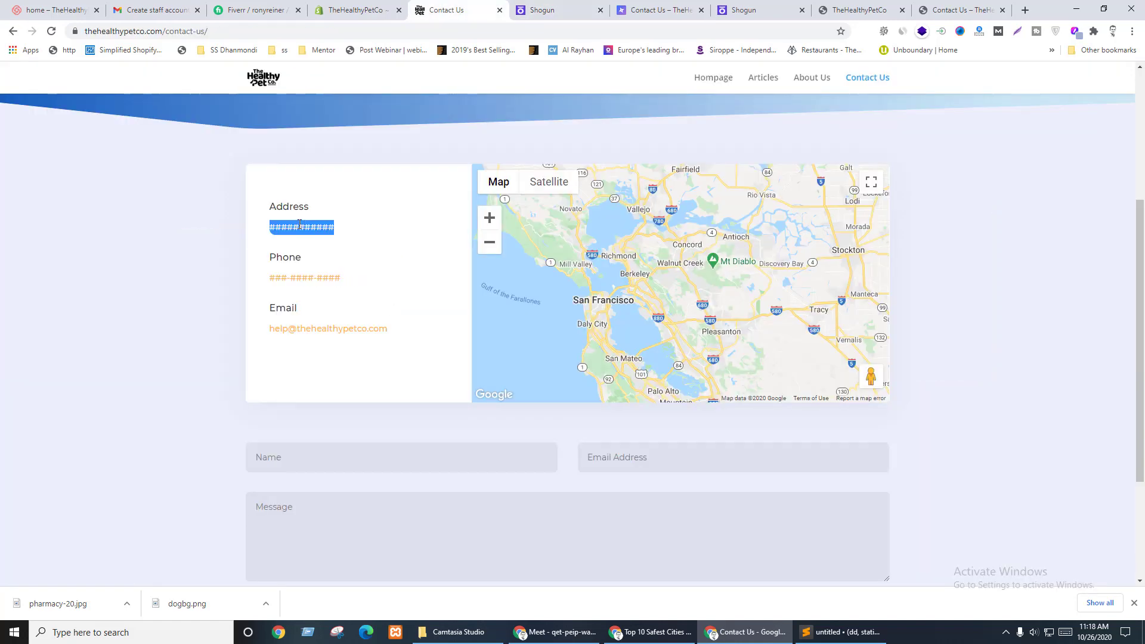
{"action": "key", "text": "ctrl+Tab"}
{"action": "double_click", "coordinate": [311, 282]}
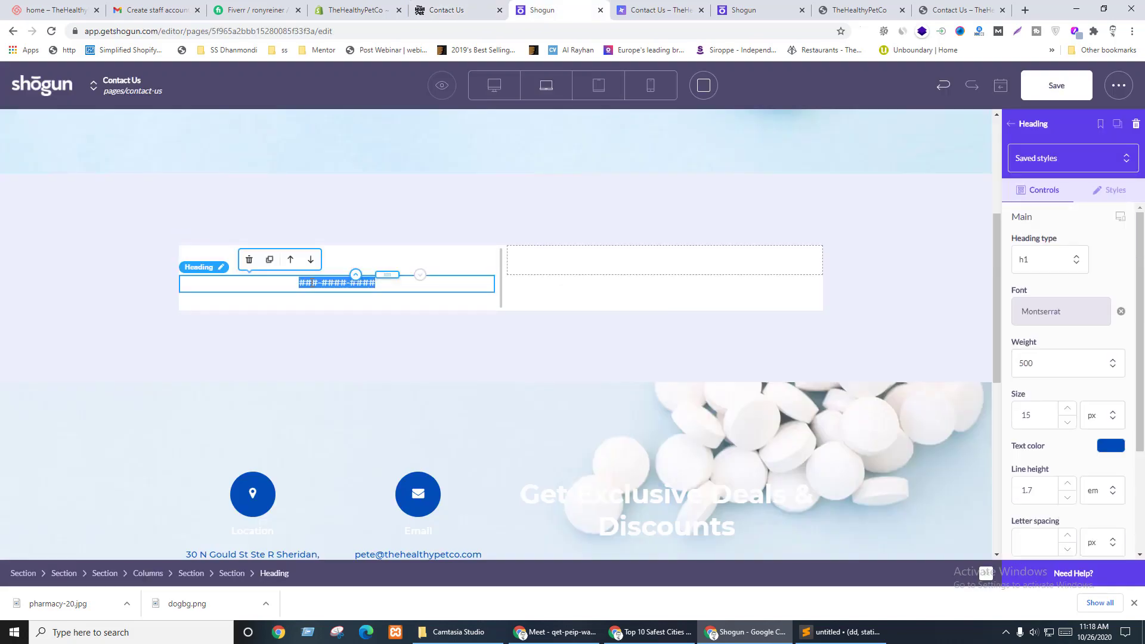
{"action": "key", "text": "ctrl+v"}
- Inspect the phone placeholder on the reference contact page, copy its text color from the styles and close the inspector
{"action": "key", "text": "ctrl+shift+Tab"}
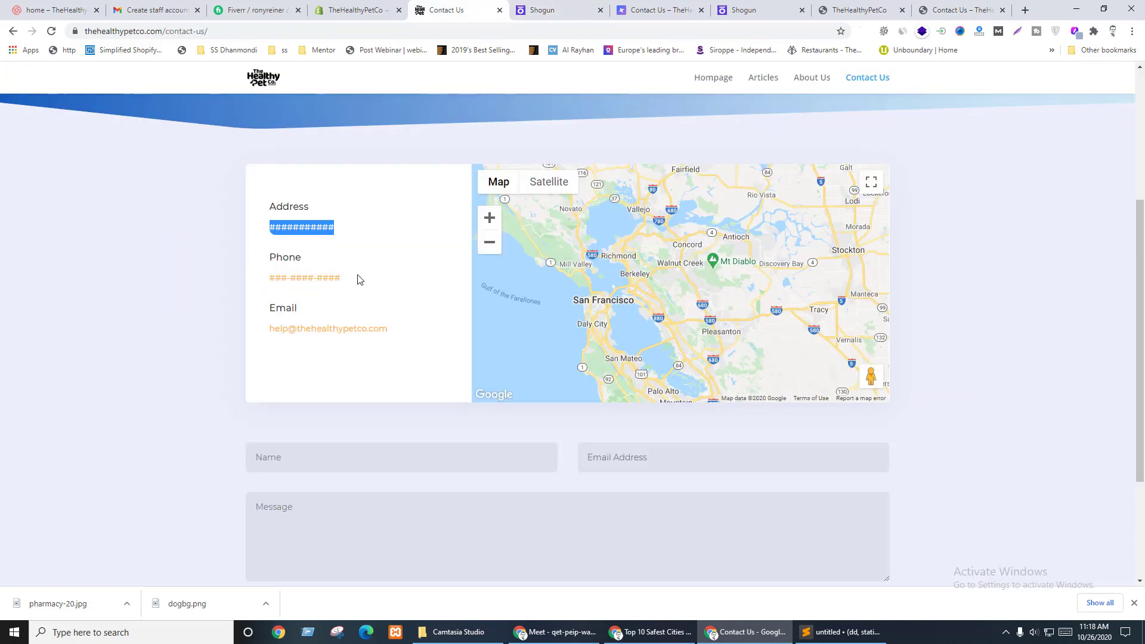
{"action": "right_click", "coordinate": [322, 290]}
{"action": "left_click", "coordinate": [362, 483]}
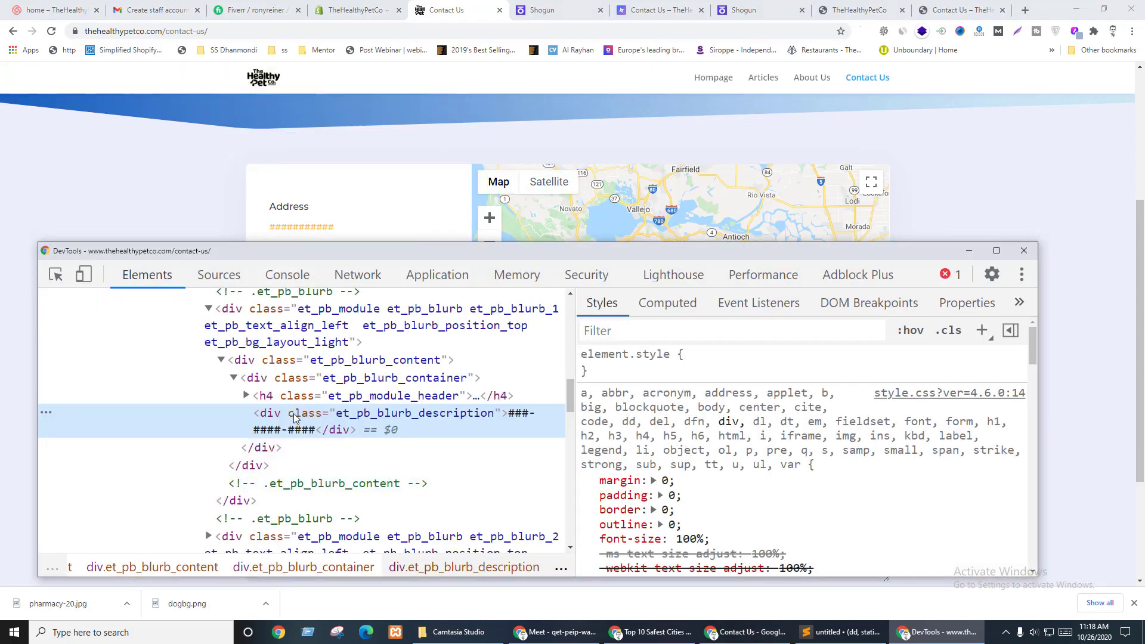
{"action": "left_click", "coordinate": [295, 396]}
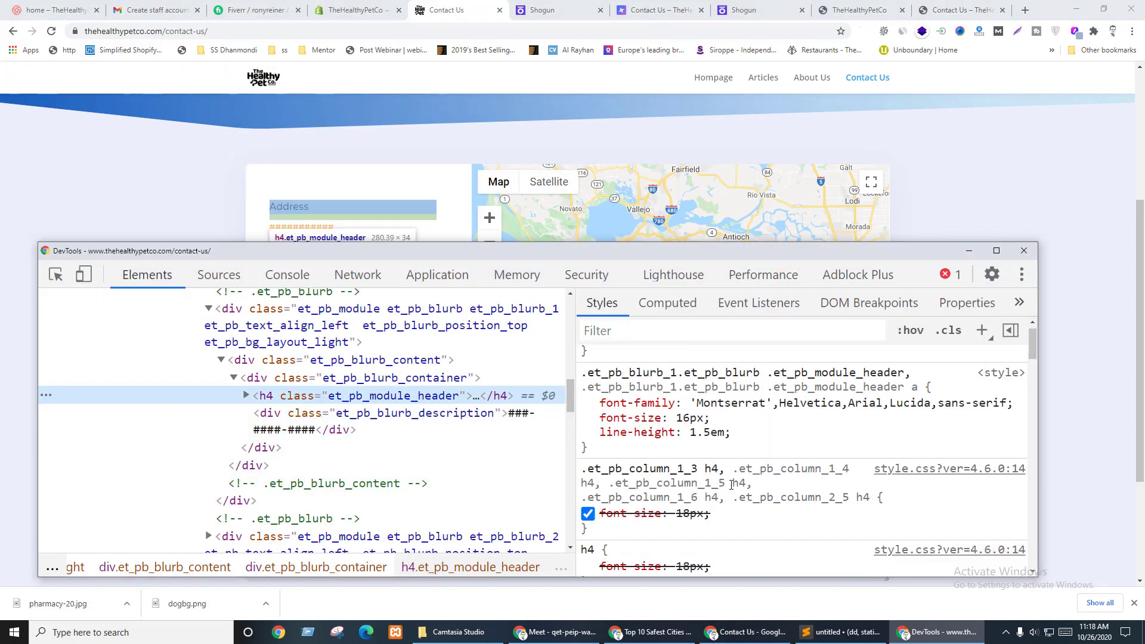
{"action": "scroll", "coordinate": [731, 484], "scroll_direction": "down", "scroll_amount": 5}
{"action": "key", "text": "Down"}
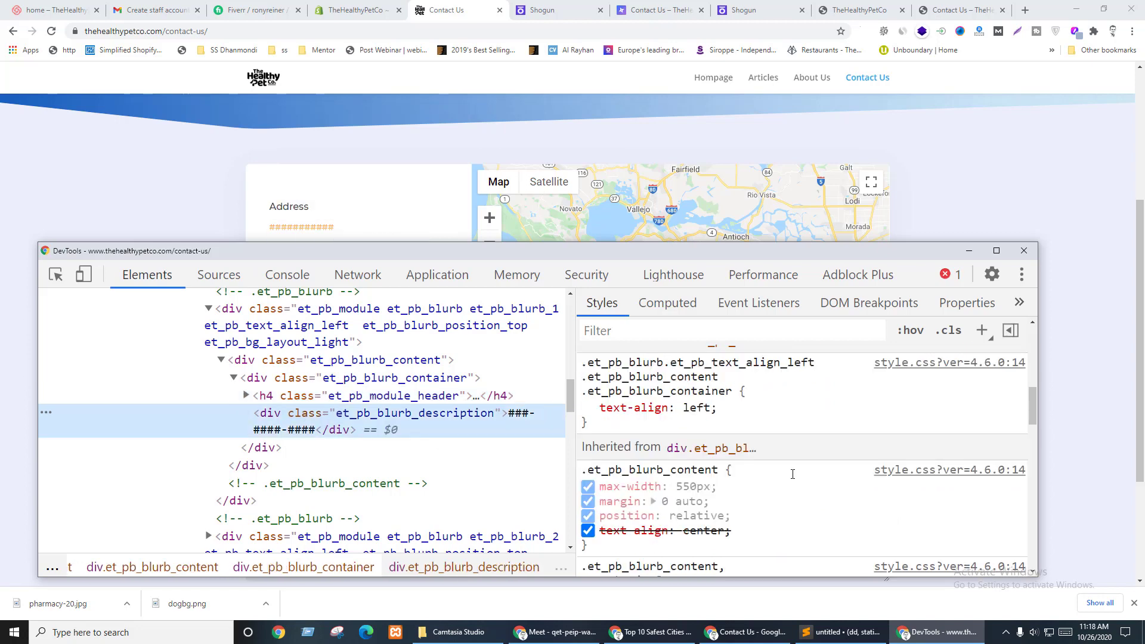
{"action": "scroll", "coordinate": [792, 474], "scroll_direction": "down", "scroll_amount": 5}
{"action": "left_click", "coordinate": [676, 445]}
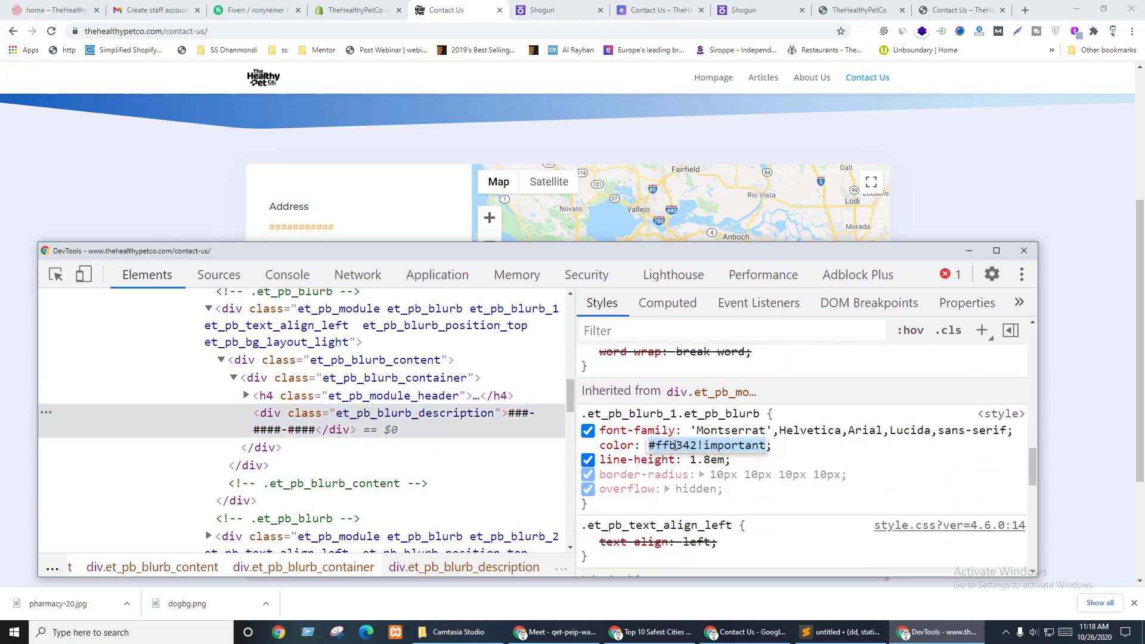
{"action": "double_click", "coordinate": [673, 444]}
{"action": "left_click", "coordinate": [1023, 251]}
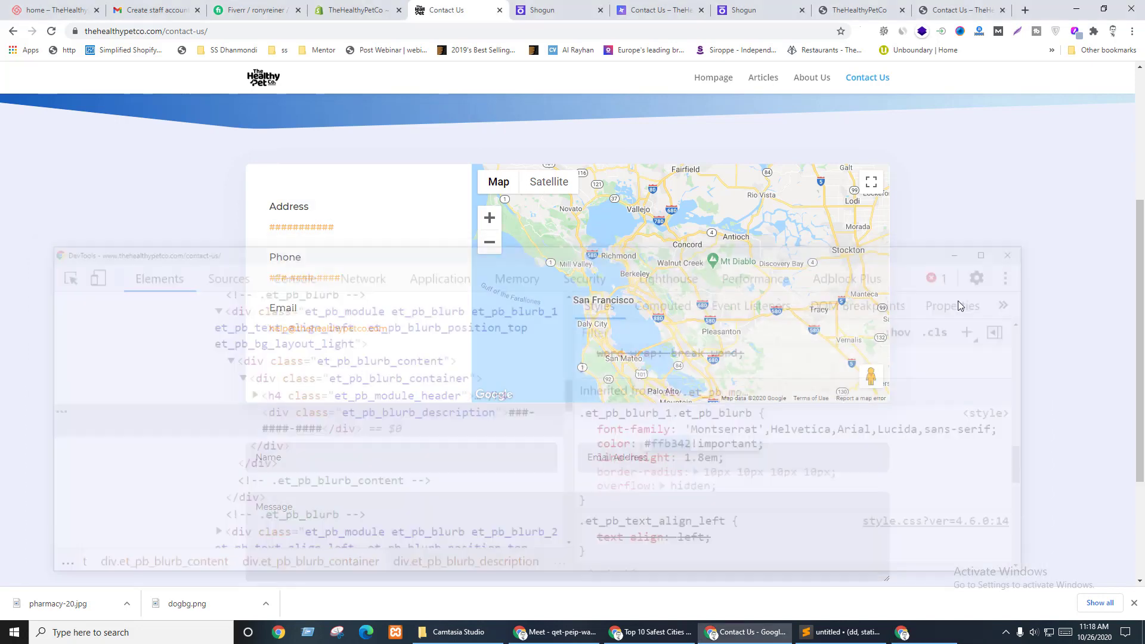
- Set the text color of the address placeholder heading in the left column to FFB342
{"action": "left_click", "coordinate": [542, 10]}
{"action": "left_click", "coordinate": [1110, 445]}
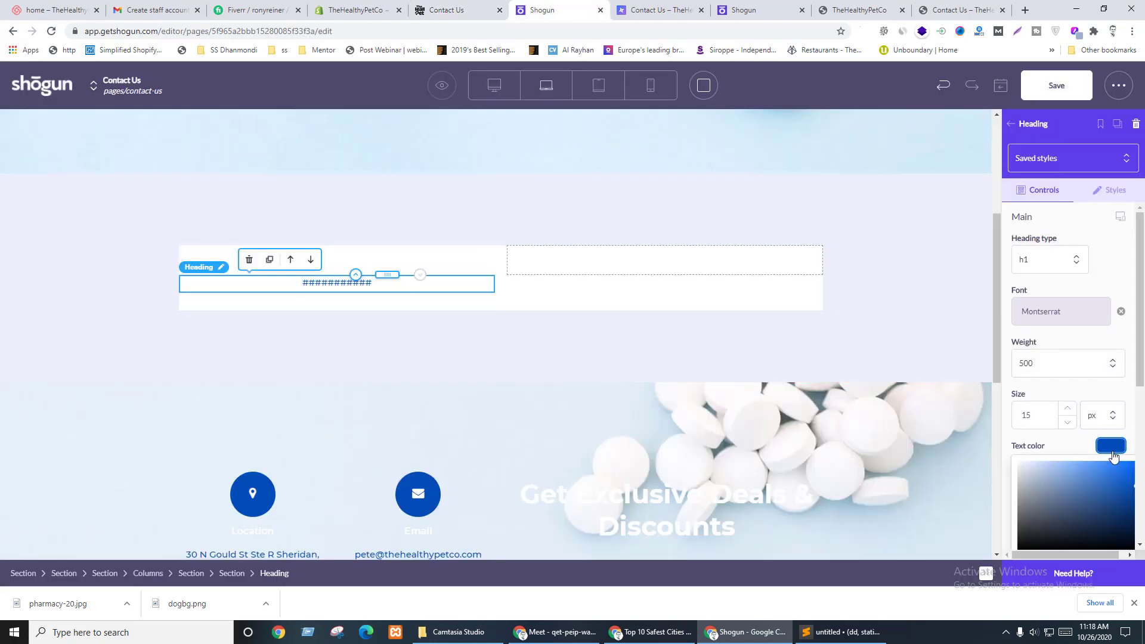
{"action": "scroll", "coordinate": [1048, 369], "scroll_direction": "down", "scroll_amount": 4}
{"action": "double_click", "coordinate": [1036, 338]}
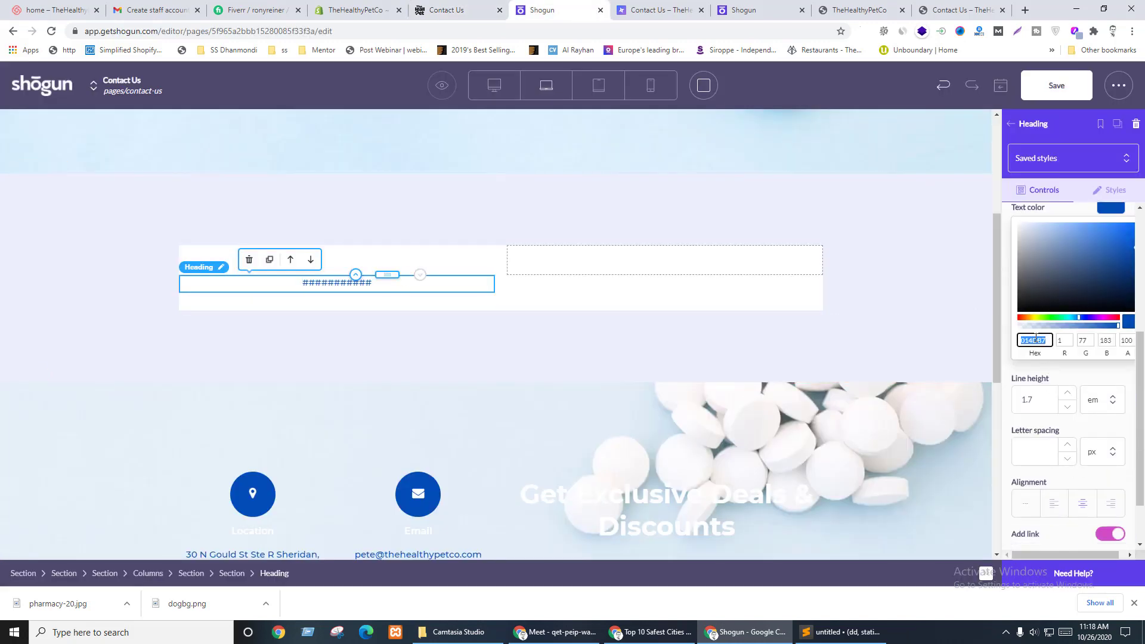
{"action": "left_click", "coordinate": [542, 296]}
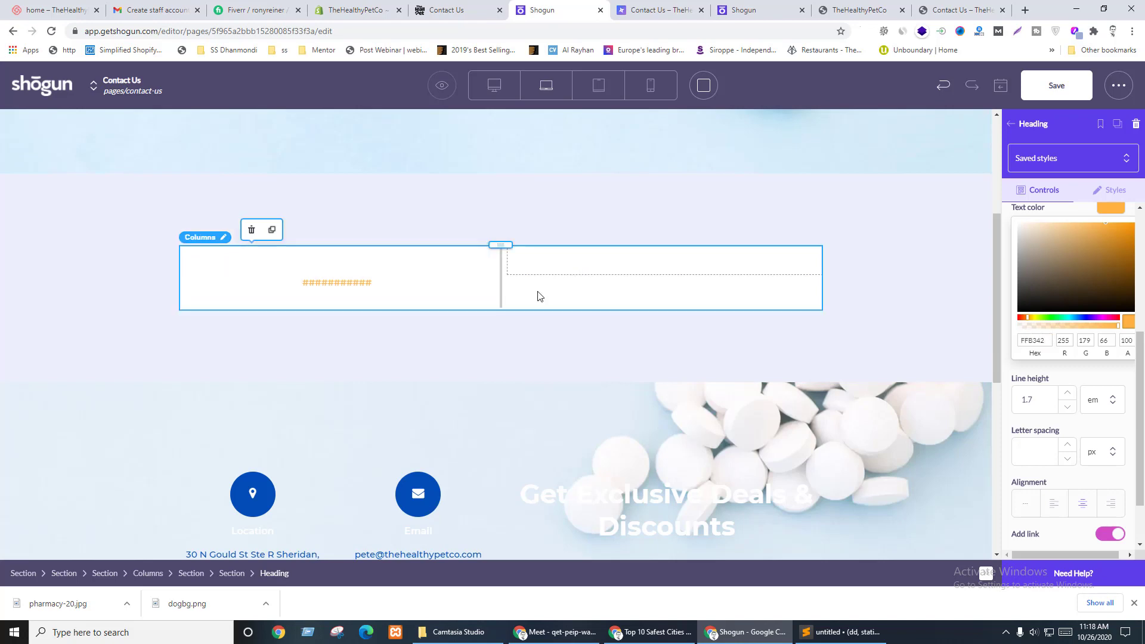
{"action": "key", "text": "ctrl+shift+Tab"}
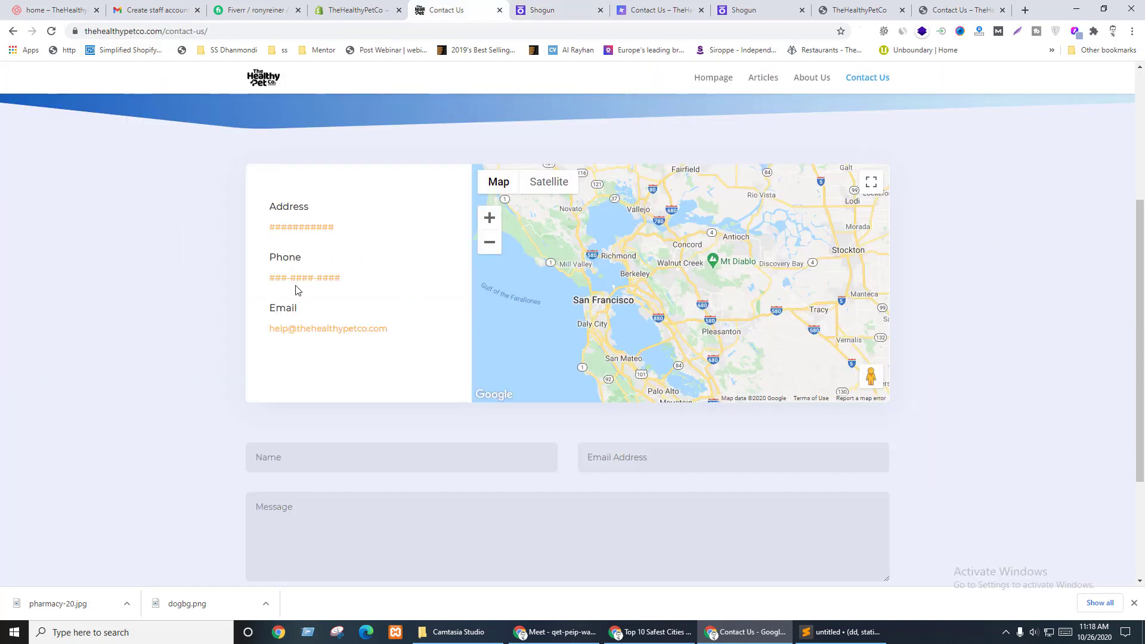
{"action": "double_click", "coordinate": [288, 206]}
{"action": "key", "text": "ctrl+Tab"}
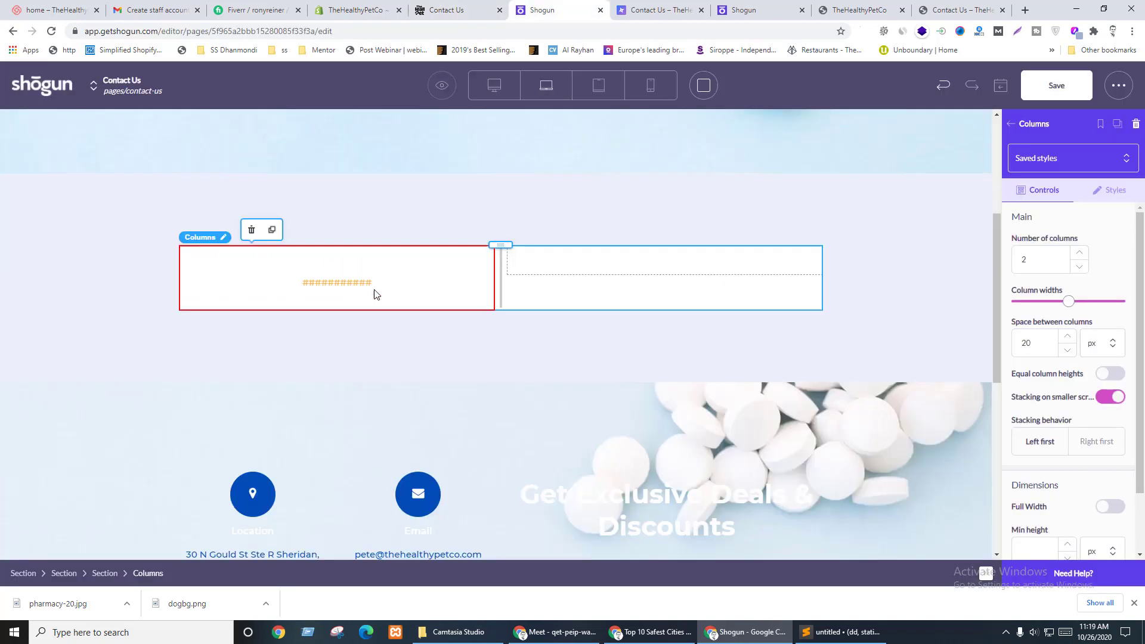
{"action": "scroll", "coordinate": [351, 408], "scroll_direction": "down", "scroll_amount": 2}
{"action": "left_click", "coordinate": [254, 449]}
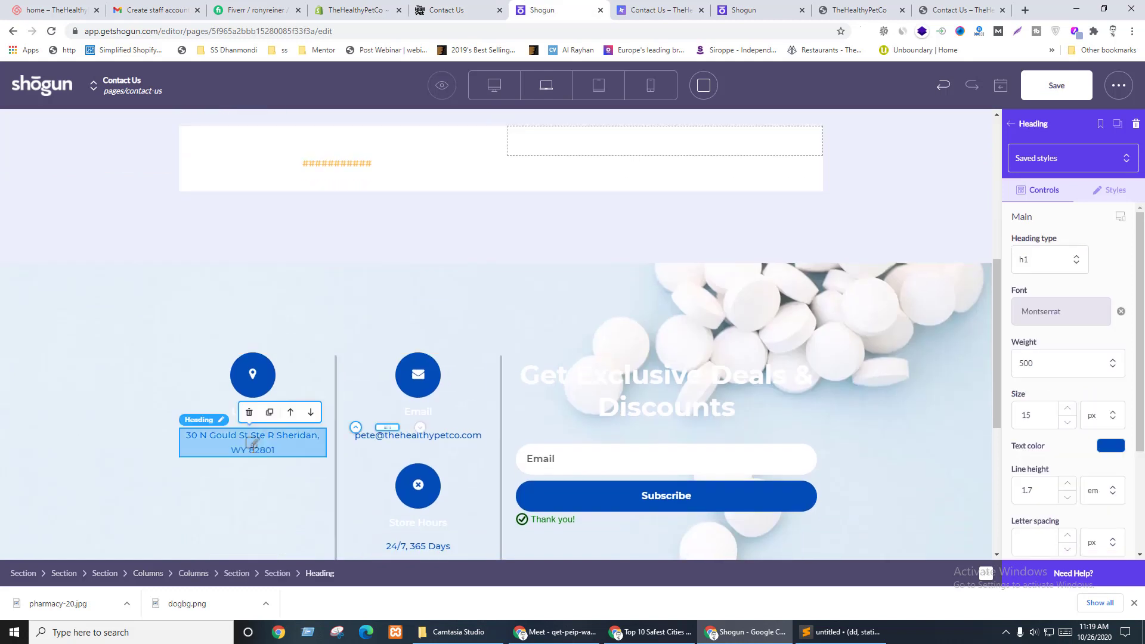
{"action": "left_click", "coordinate": [270, 413]}
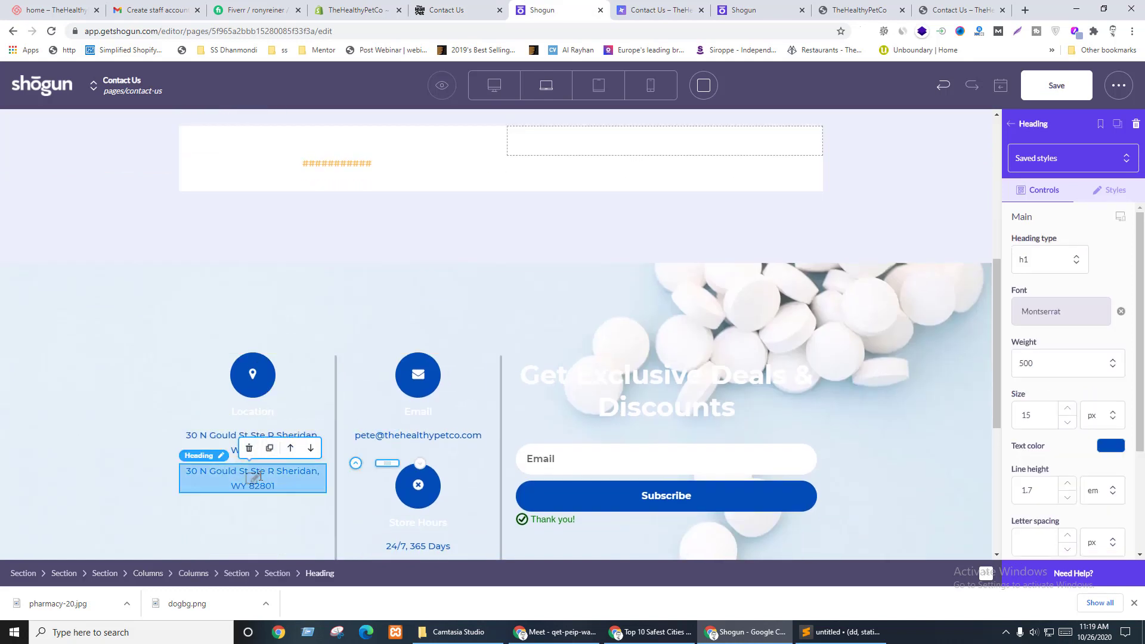
{"action": "left_click", "coordinate": [249, 448]}
{"action": "left_click", "coordinate": [266, 451]}
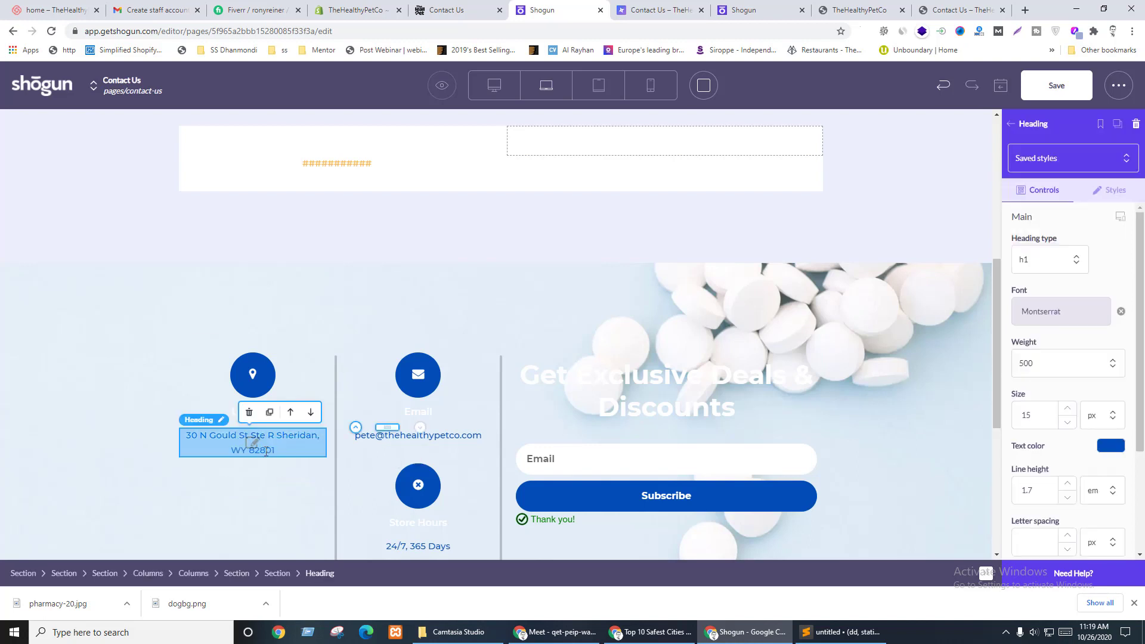
{"action": "scroll", "coordinate": [418, 476], "scroll_direction": "up", "scroll_amount": 1}
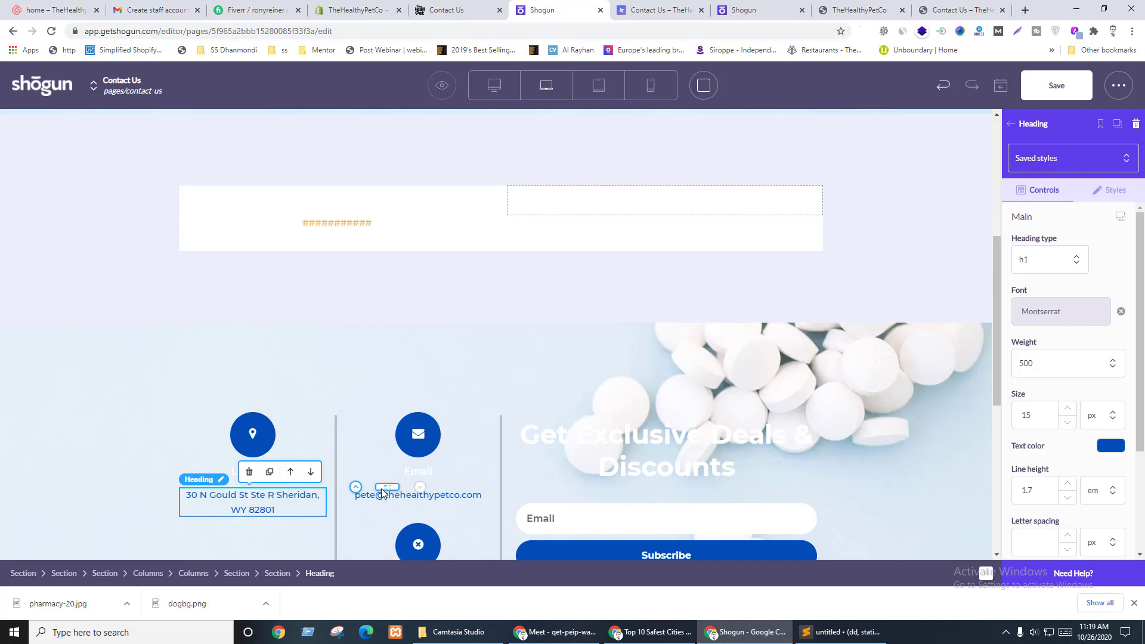
{"action": "left_click", "coordinate": [351, 477]}
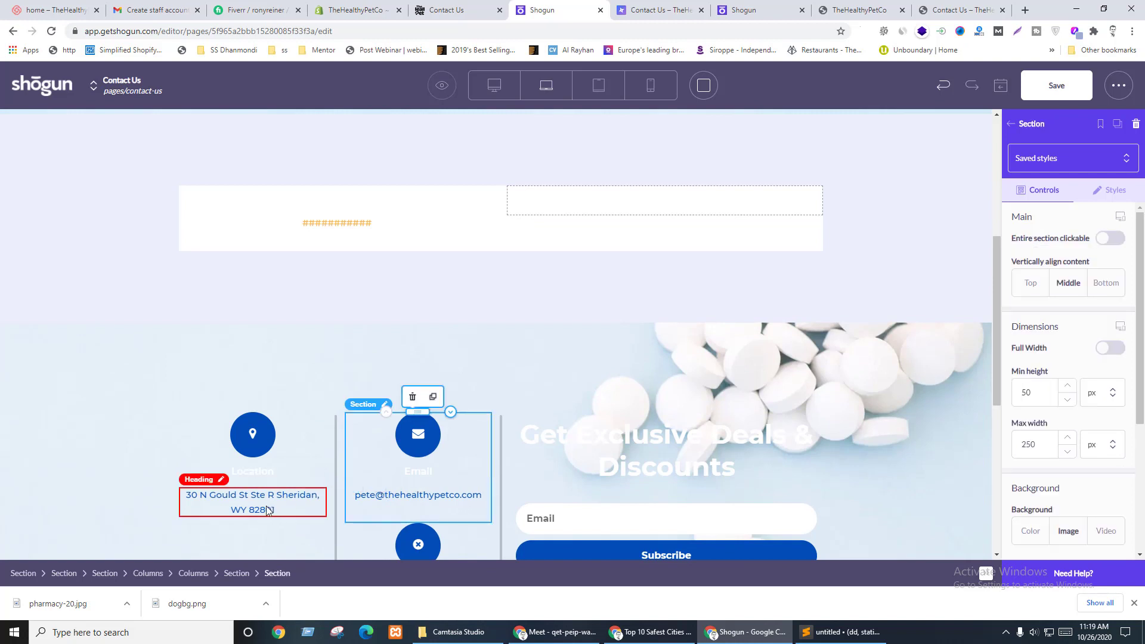
{"action": "double_click", "coordinate": [404, 496]}
{"action": "left_click", "coordinate": [481, 490]}
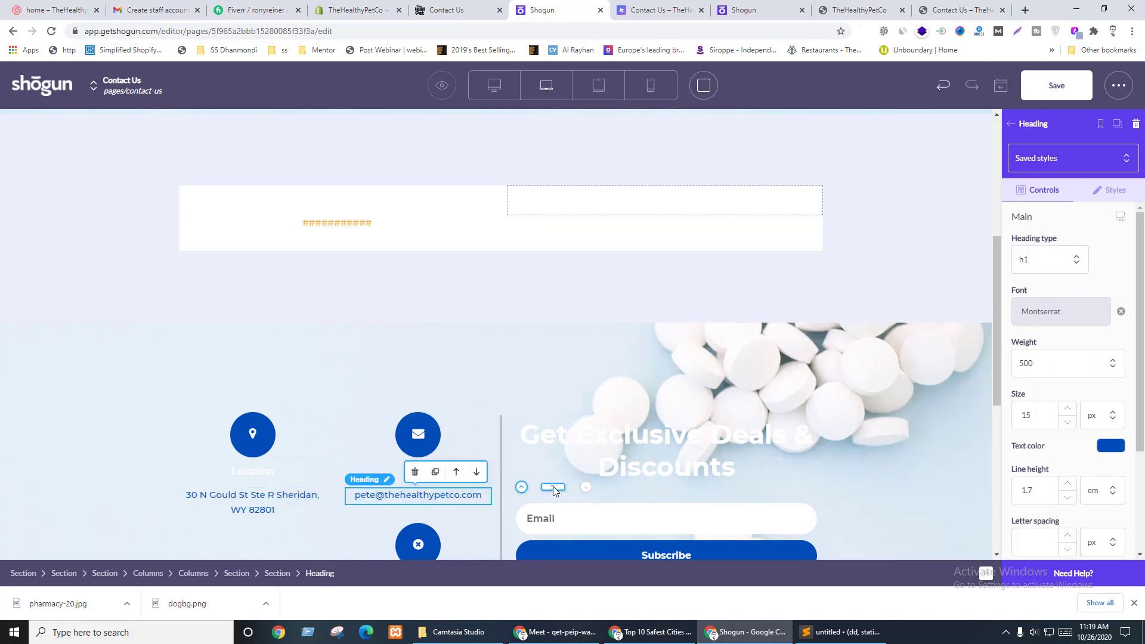
{"action": "left_click", "coordinate": [408, 394]}
{"action": "double_click", "coordinate": [378, 496]}
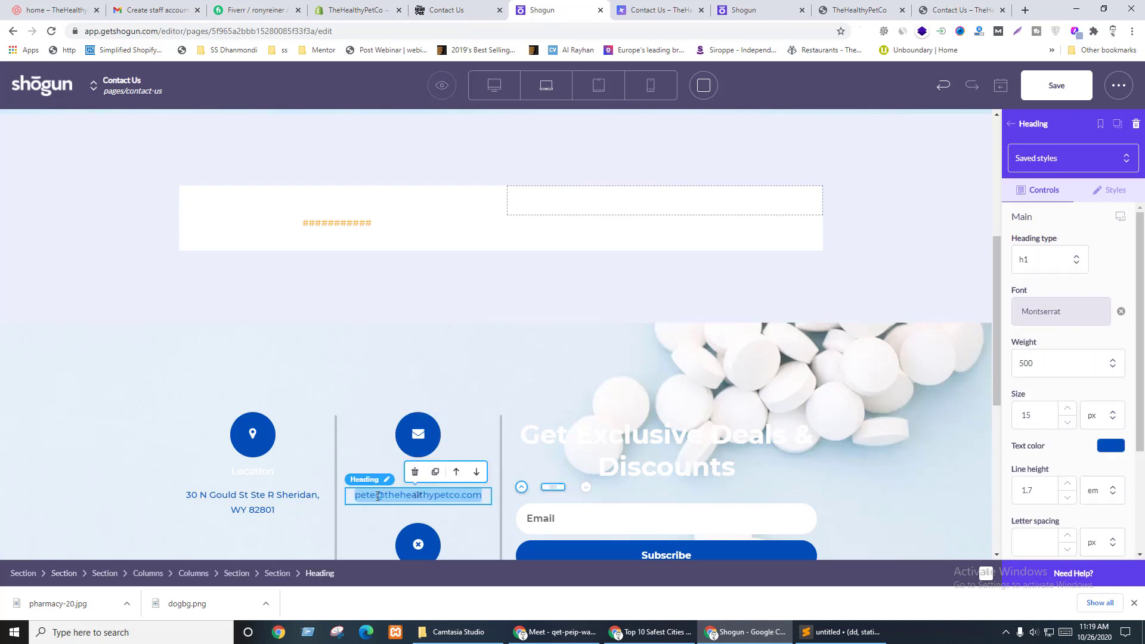
{"action": "double_click", "coordinate": [372, 497]}
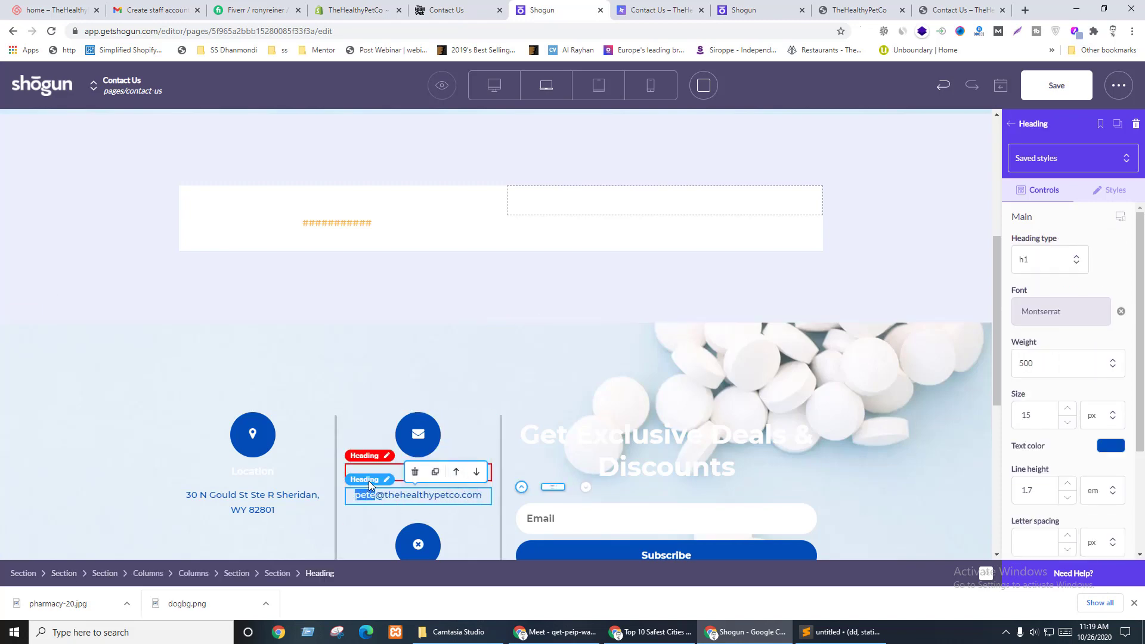
{"action": "left_click", "coordinate": [337, 437]}
- Move the "24/7, 365 Days" heading from the Store Hours section into the left column above the address placeholder
{"action": "scroll", "coordinate": [406, 314], "scroll_direction": "down", "scroll_amount": 5}
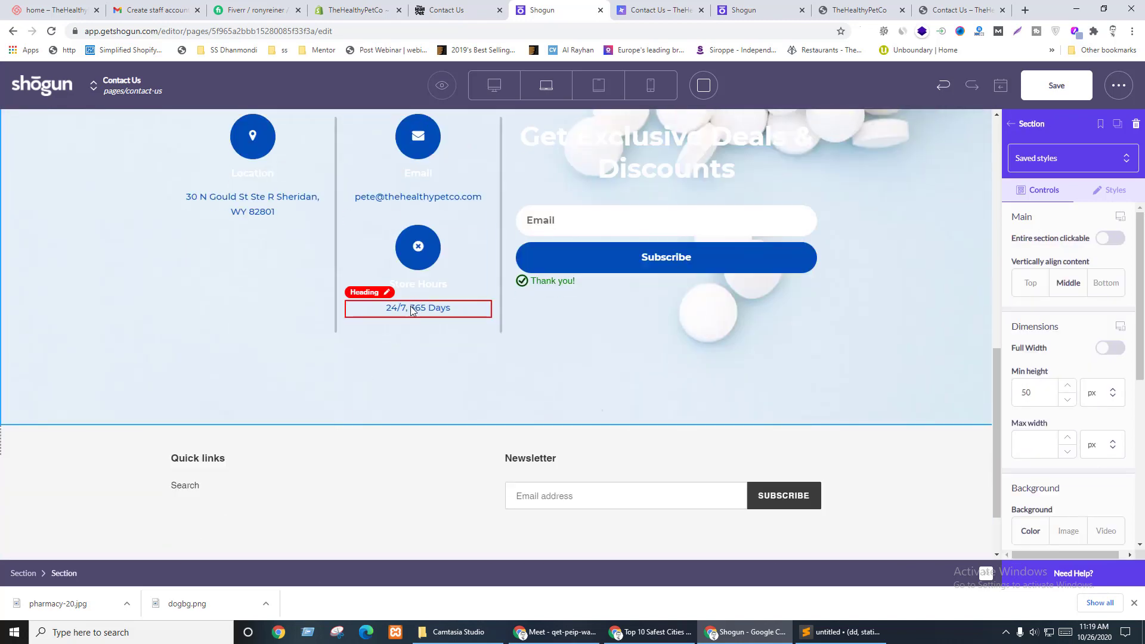
{"action": "left_click", "coordinate": [411, 309]}
{"action": "left_click_drag", "start_coordinate": [552, 300], "coordinate": [346, 337]}
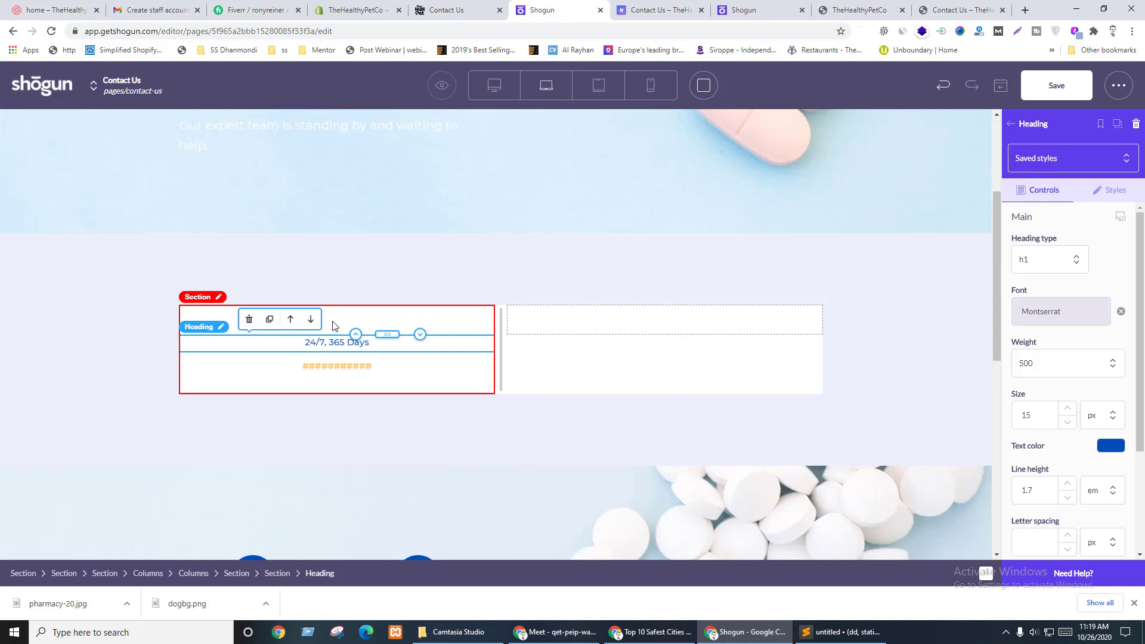
{"action": "left_click", "coordinate": [332, 324]}
{"action": "left_click", "coordinate": [247, 291]}
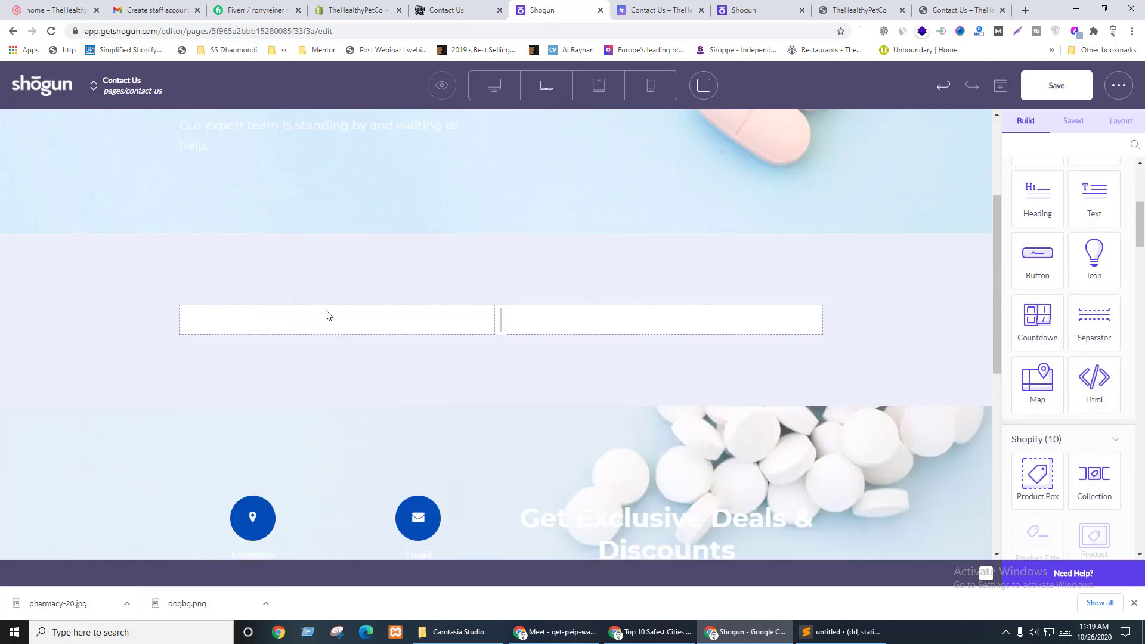
{"action": "key", "text": "ctrl+z"}
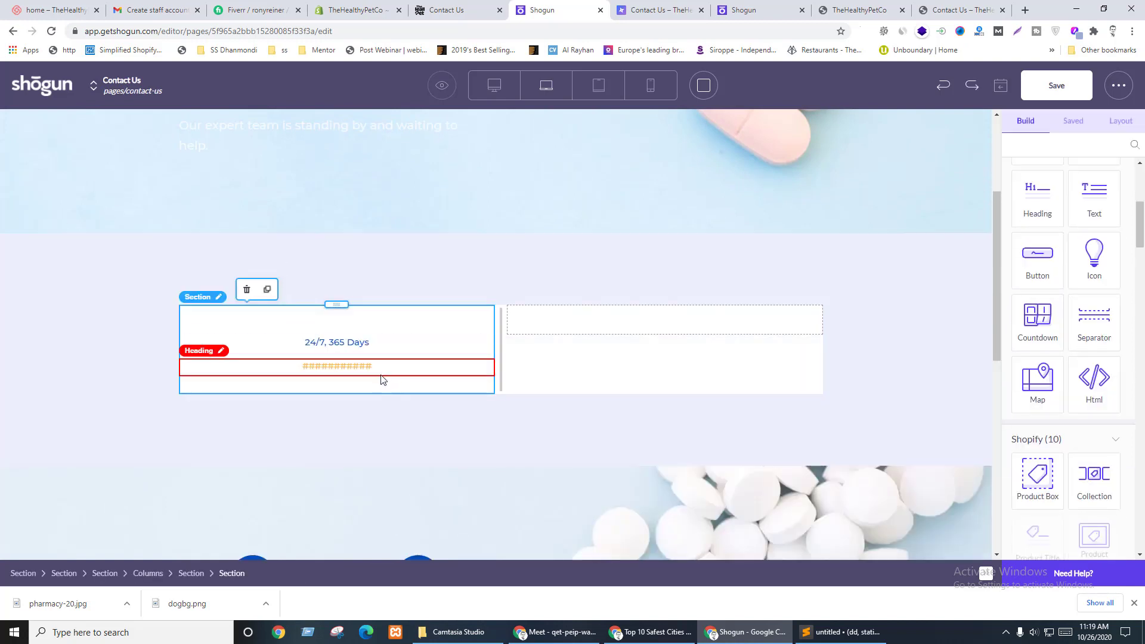
- Delete the white-text heading above "24/7, 365 Days" in the left column
{"action": "left_click", "coordinate": [330, 321]}
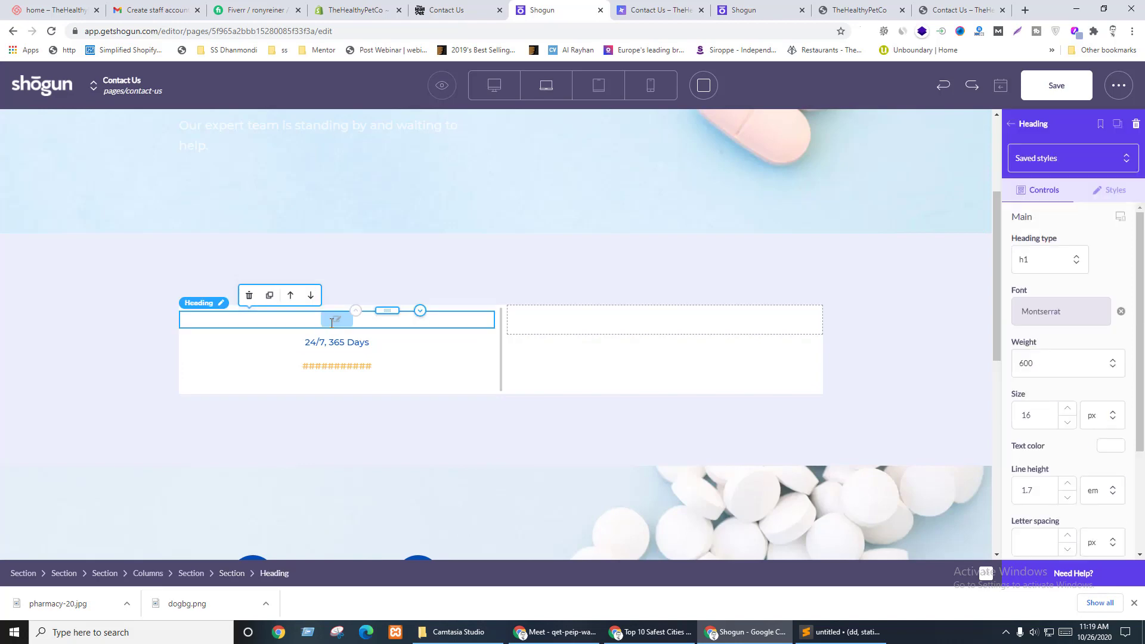
{"action": "left_click", "coordinate": [249, 297]}
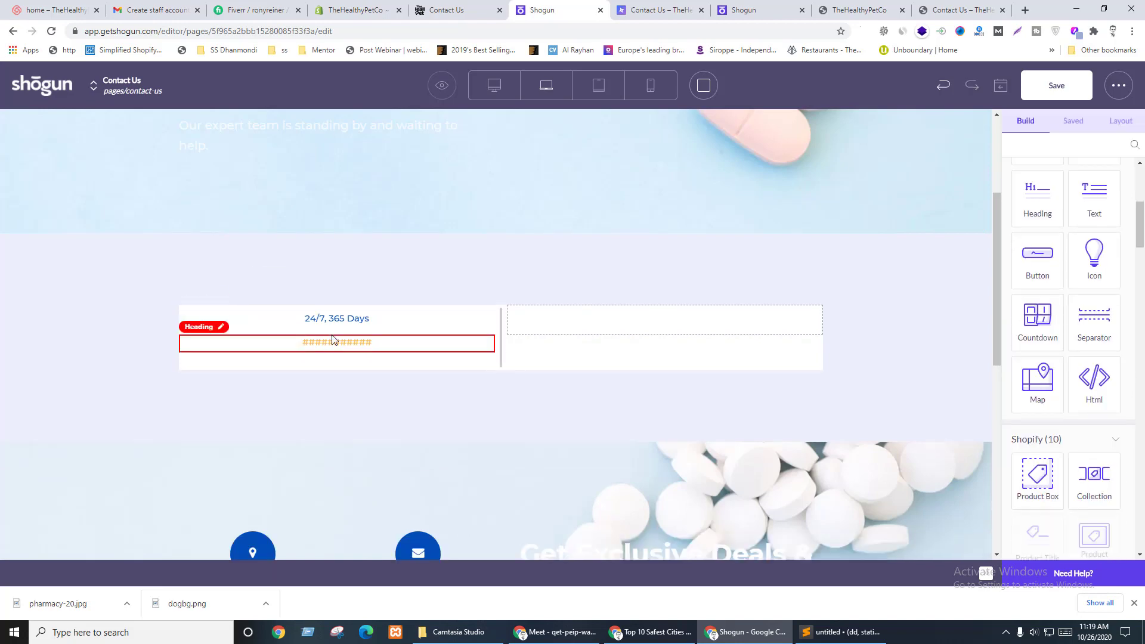
- Inspect the Address label on the reference contact page and examine its heading's font, size, line height and color styles
{"action": "key", "text": "ctrl+shift+Tab"}
{"action": "left_click", "coordinate": [295, 211]}
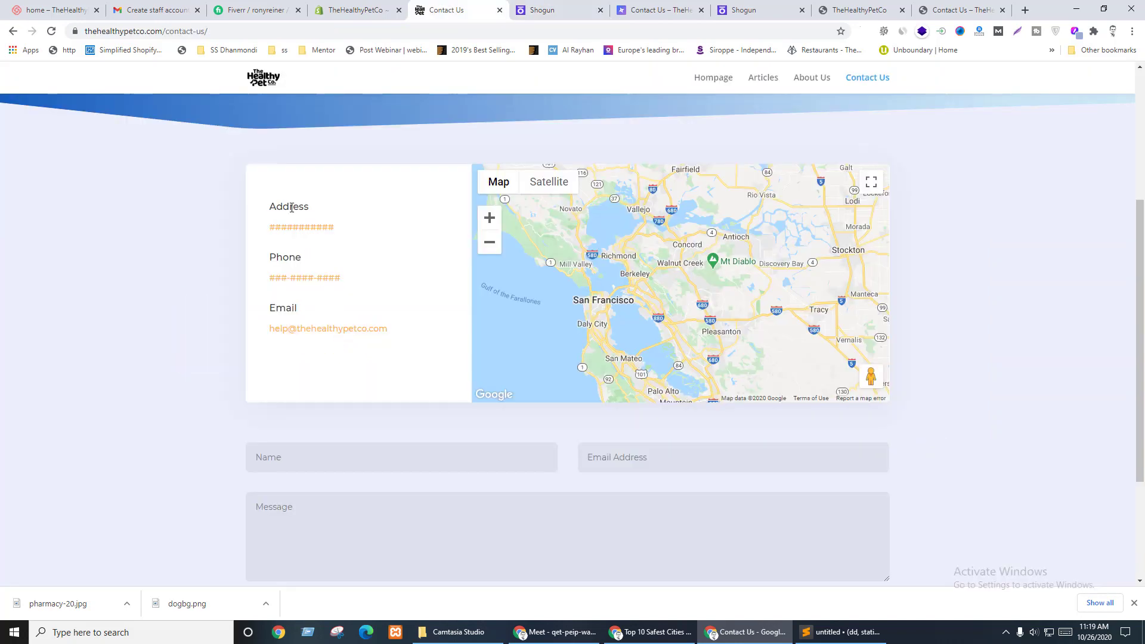
{"action": "double_click", "coordinate": [291, 208]}
{"action": "right_click", "coordinate": [298, 206]}
{"action": "left_click", "coordinate": [334, 308]}
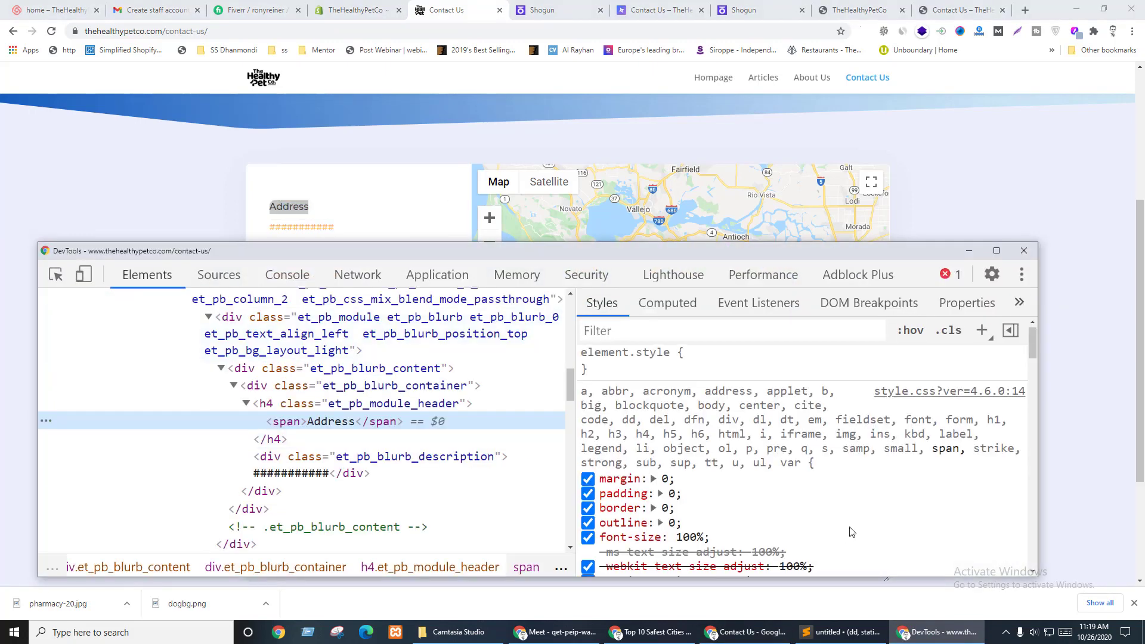
{"action": "scroll", "coordinate": [775, 465], "scroll_direction": "down", "scroll_amount": 5}
{"action": "scroll", "coordinate": [775, 465], "scroll_direction": "up", "scroll_amount": 5}
{"action": "left_click", "coordinate": [370, 404]}
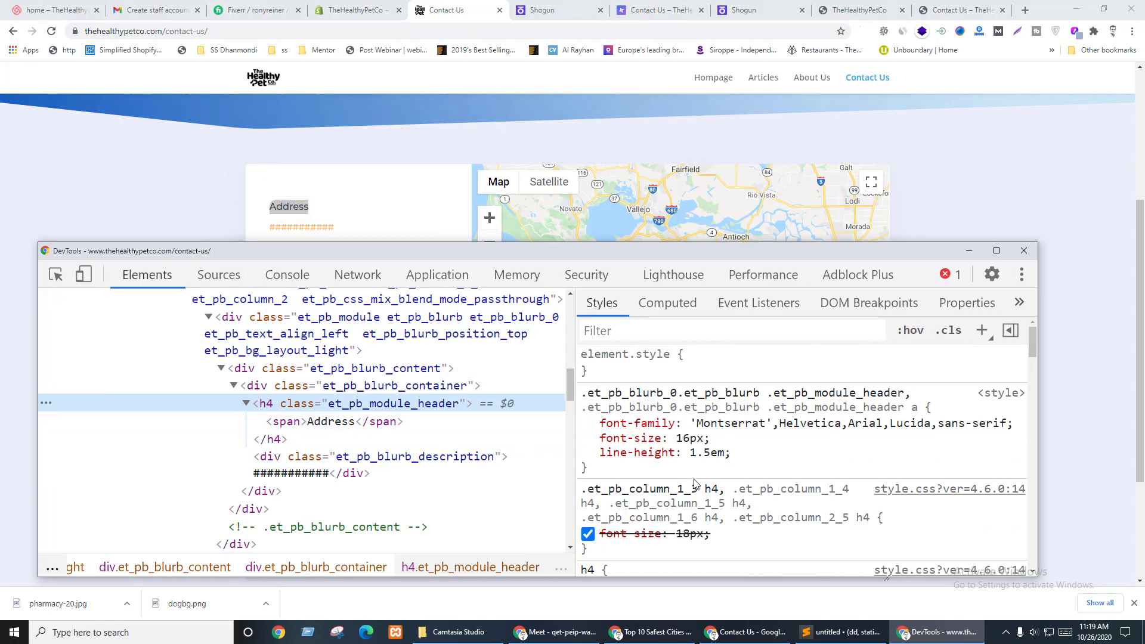
{"action": "scroll", "coordinate": [691, 482], "scroll_direction": "down", "scroll_amount": 10}
{"action": "scroll", "coordinate": [696, 478], "scroll_direction": "down", "scroll_amount": 5}
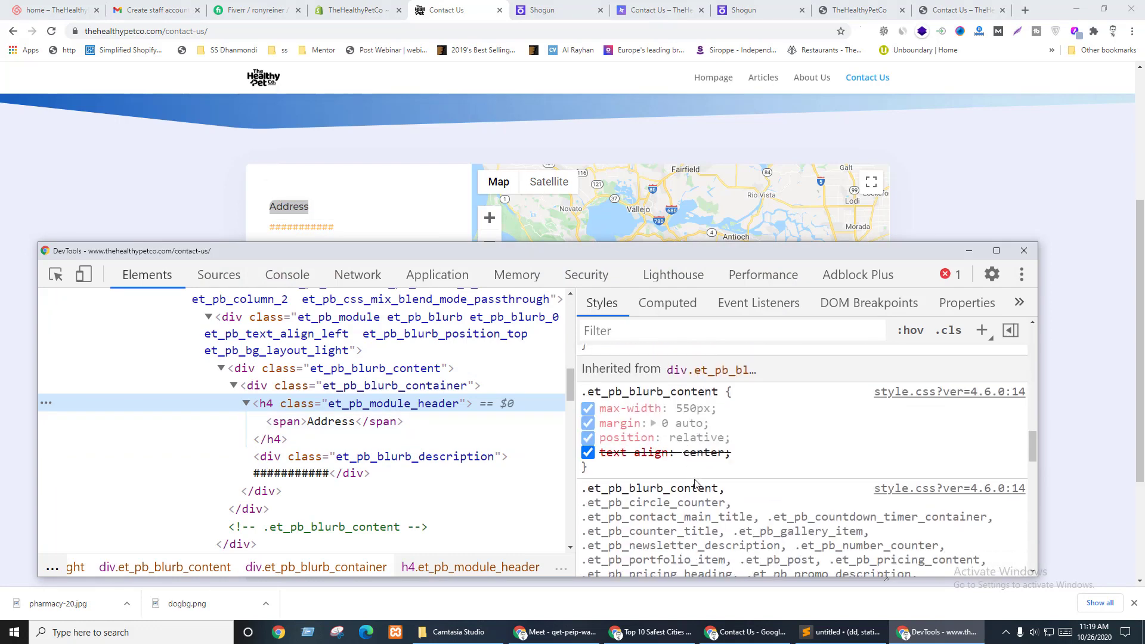
{"action": "scroll", "coordinate": [894, 429], "scroll_direction": "down", "scroll_amount": 5}
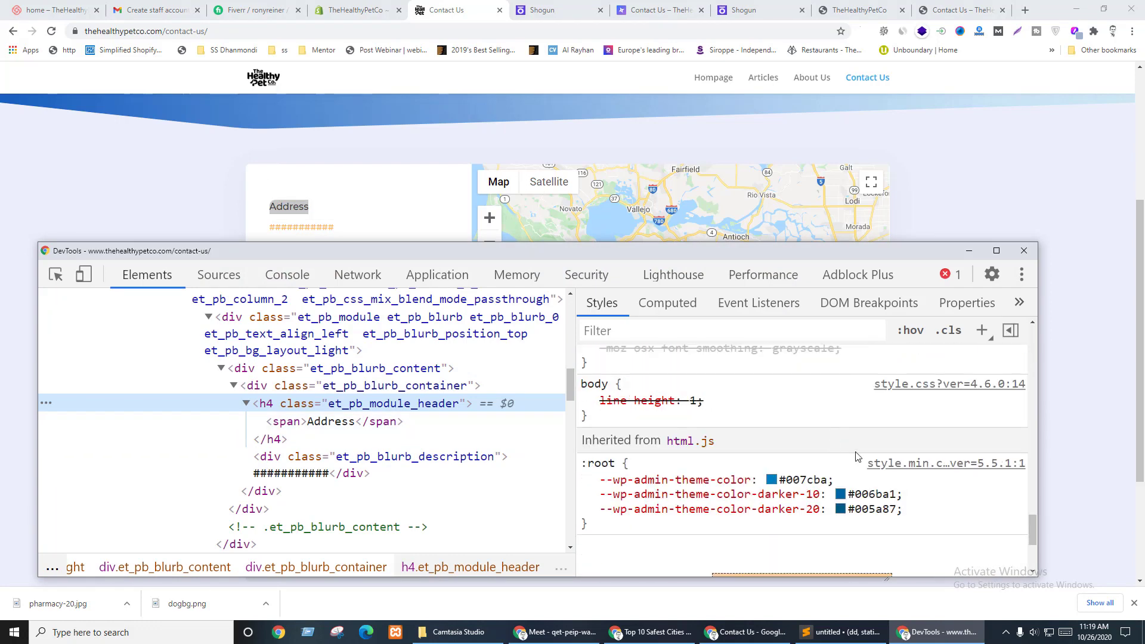
{"action": "key", "text": "alt+Tab"}
{"action": "key", "text": "ctrl+Tab"}
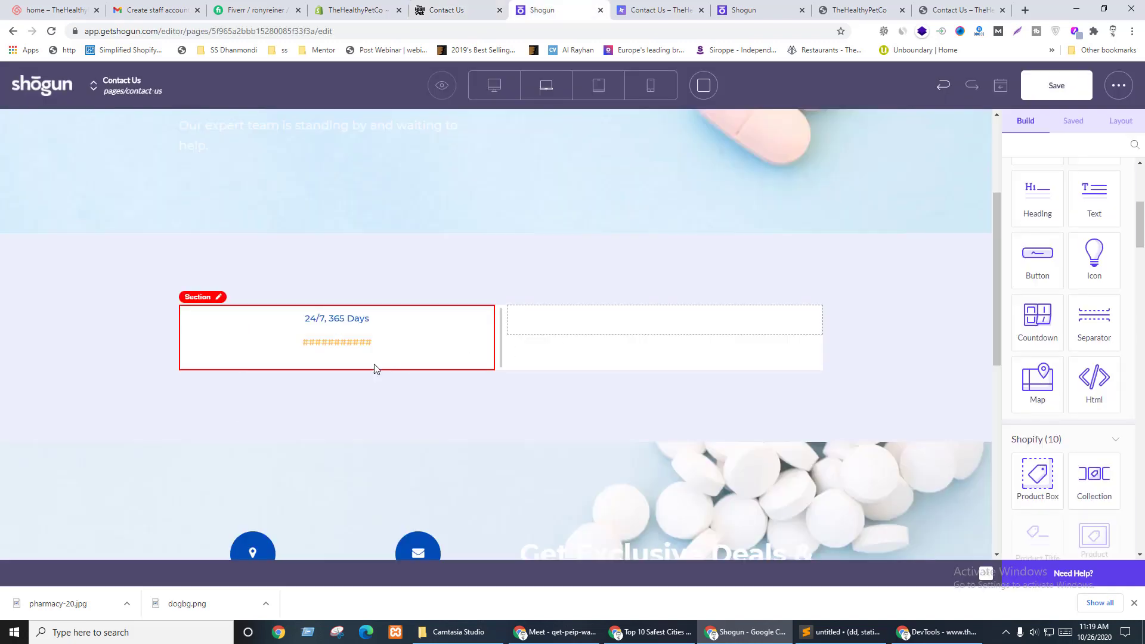
- Replace the "24/7, 365 Days" heading text in the left column with "Phone" and set its text color to 333
{"action": "double_click", "coordinate": [326, 320]}
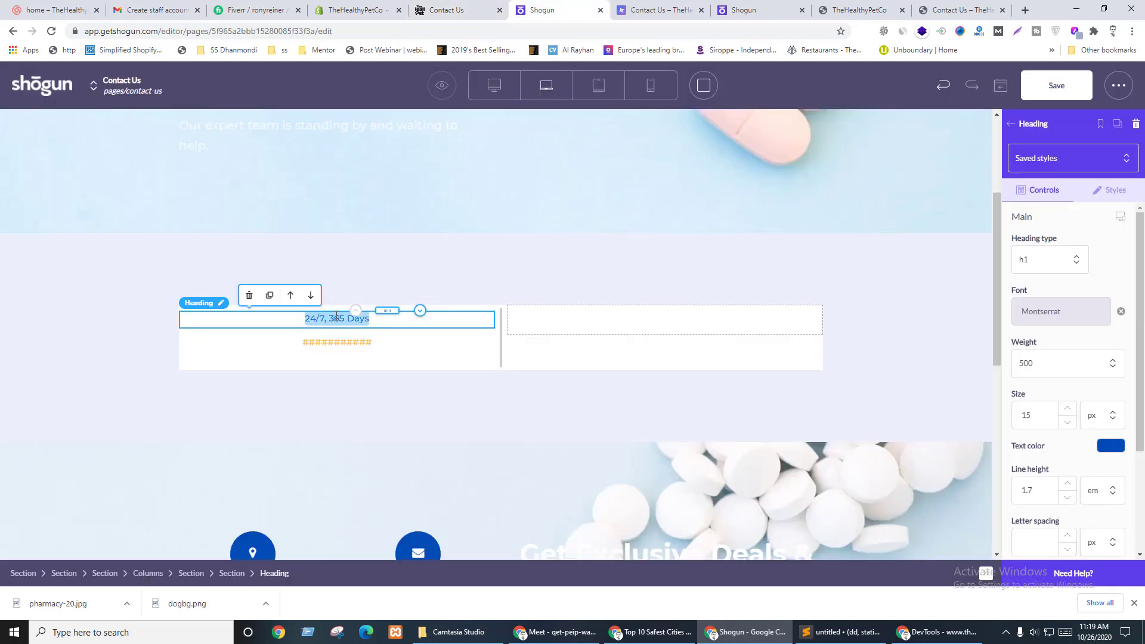
{"action": "triple_click", "coordinate": [331, 318]}
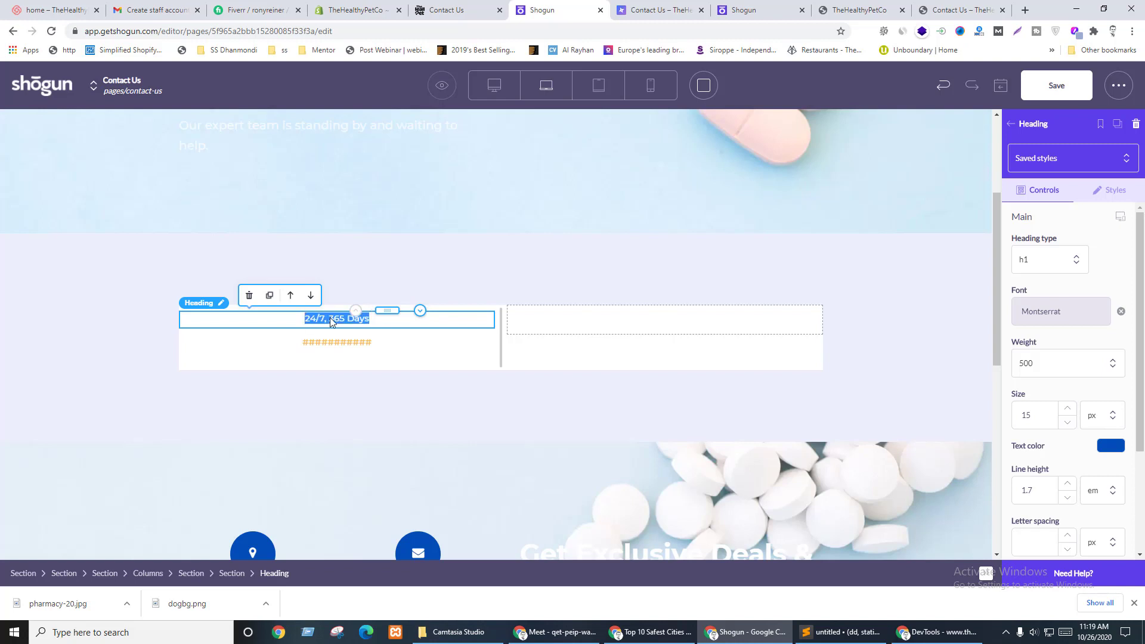
{"action": "type", "text": "Phone"}
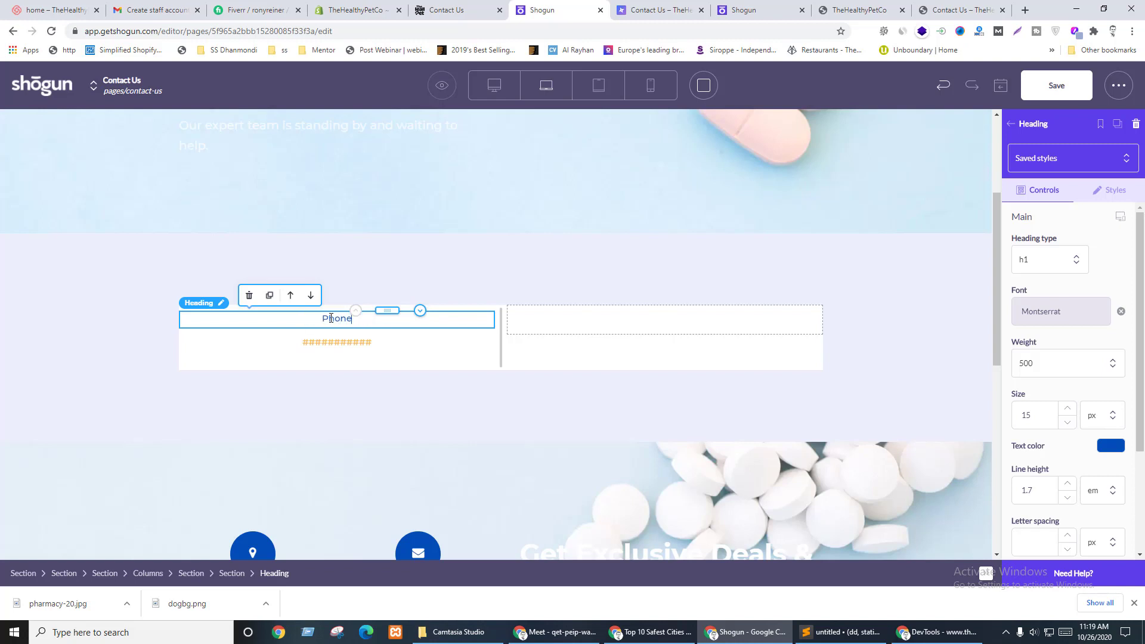
{"action": "left_click", "coordinate": [1110, 445]}
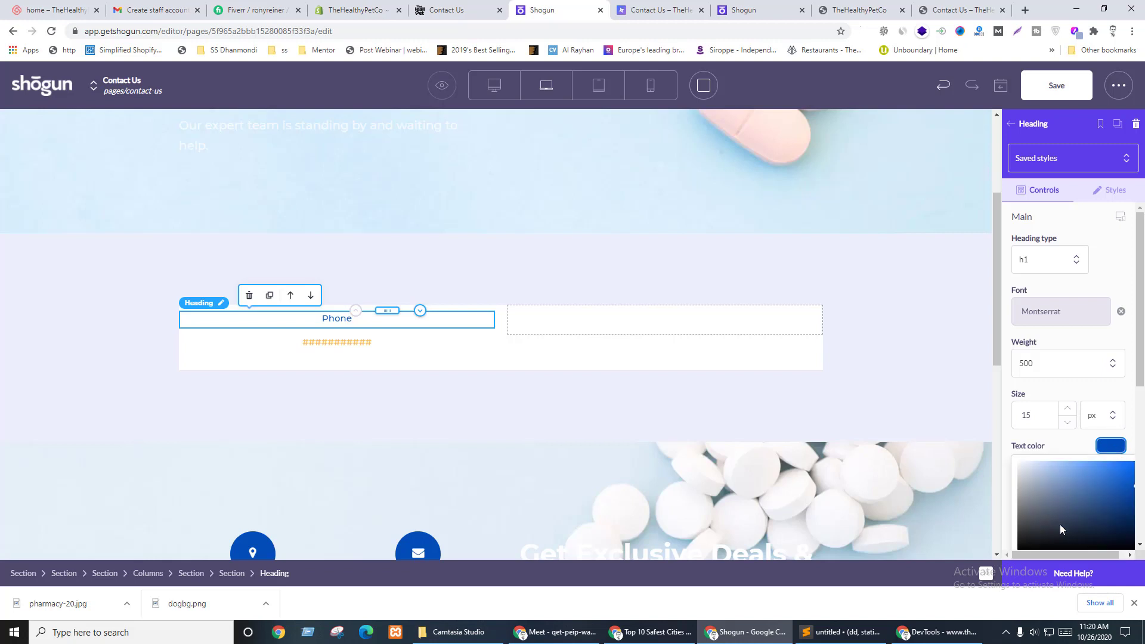
{"action": "scroll", "coordinate": [1080, 471], "scroll_direction": "down", "scroll_amount": 4}
{"action": "left_click", "coordinate": [1040, 339]}
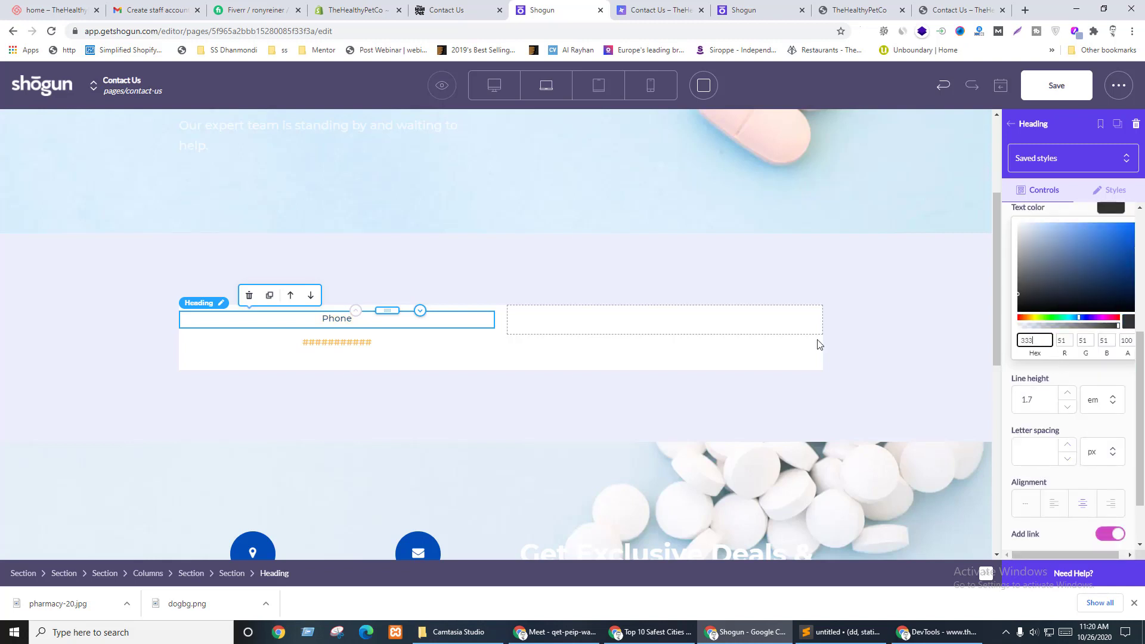
- Replace the "Phone" heading text in the left column with "Address" copied from the reference contact page
{"action": "double_click", "coordinate": [341, 343]}
{"action": "key", "text": "ctrl+shift+Tab"}
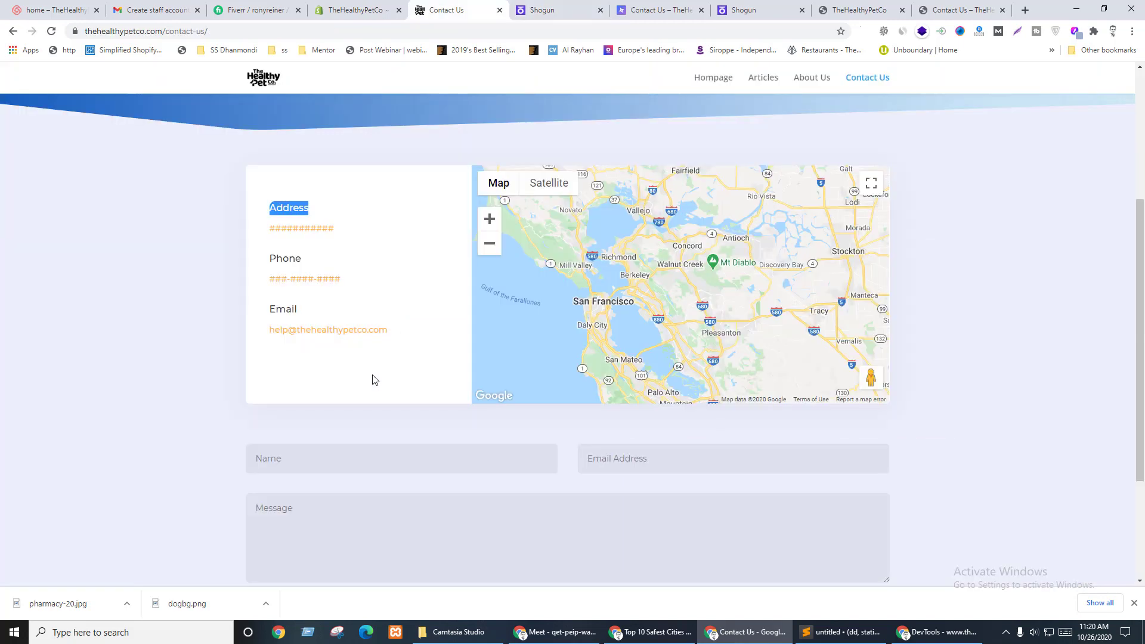
{"action": "left_click", "coordinate": [370, 232]}
{"action": "double_click", "coordinate": [293, 207]}
{"action": "key", "text": "ctrl+c"}
{"action": "key", "text": "ctrl+Tab"}
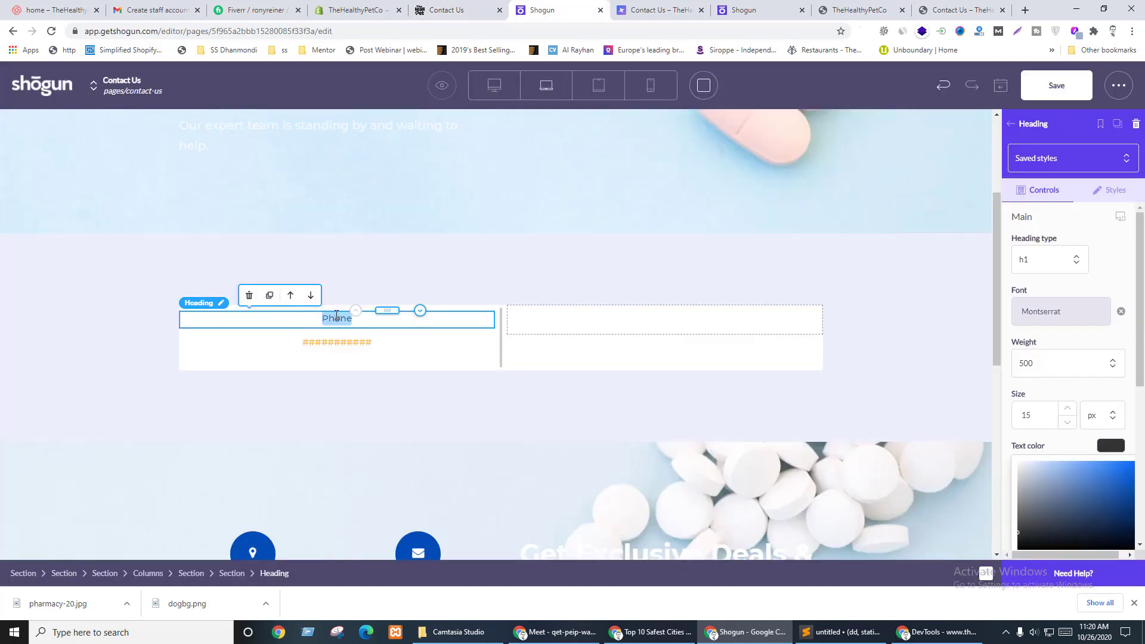
{"action": "double_click", "coordinate": [335, 318]}
{"action": "key", "text": "ctrl+v"}
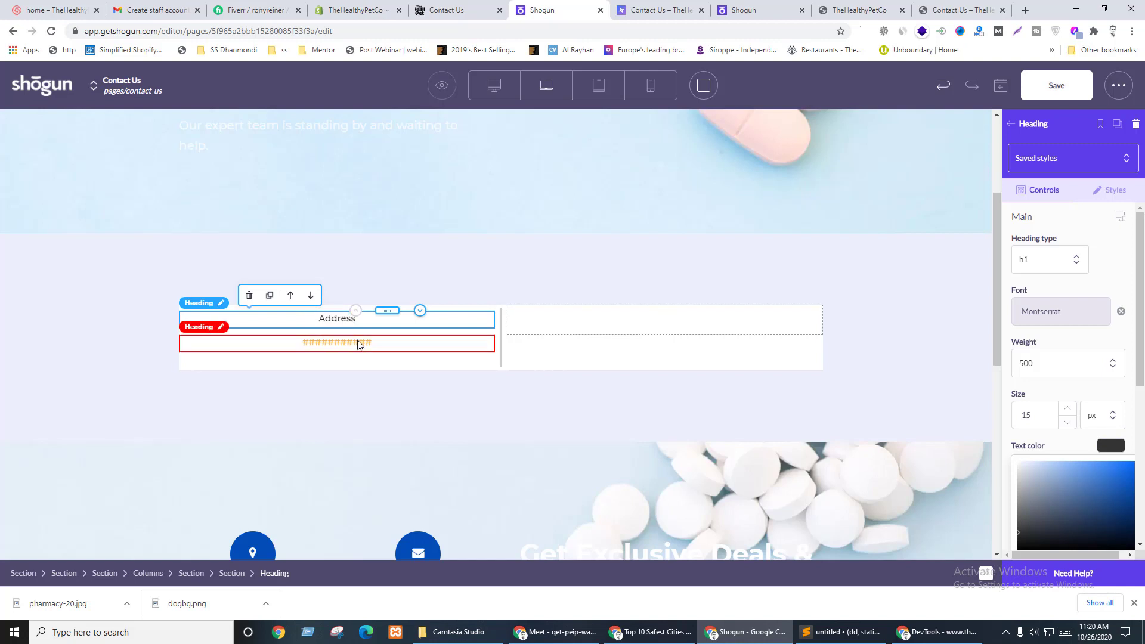
- Left-align the Address heading and the orange placeholder heading below it
{"action": "scroll", "coordinate": [1067, 405], "scroll_direction": "down", "scroll_amount": 5}
{"action": "left_click", "coordinate": [1053, 447]}
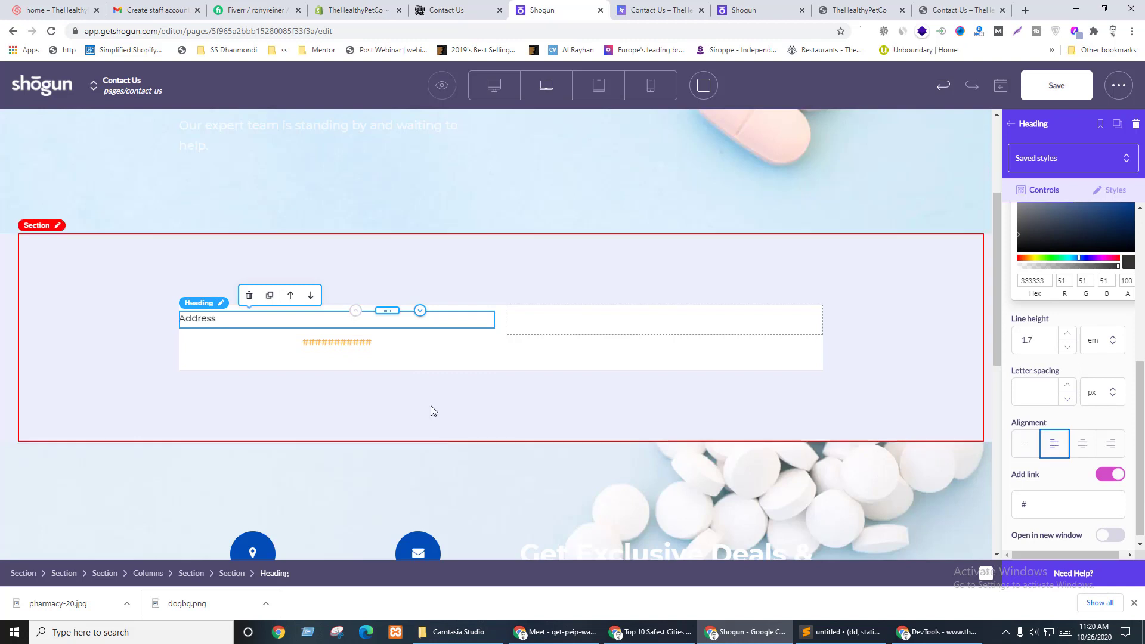
{"action": "left_click", "coordinate": [341, 348]}
{"action": "scroll", "coordinate": [1061, 417], "scroll_direction": "down", "scroll_amount": 5}
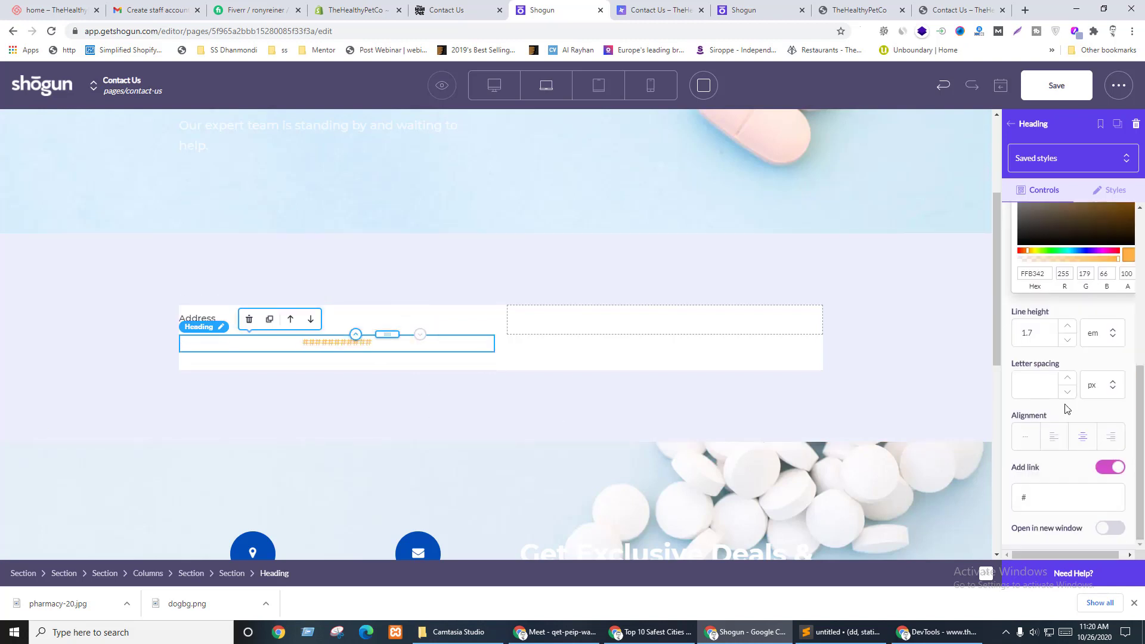
{"action": "left_click", "coordinate": [1054, 436]}
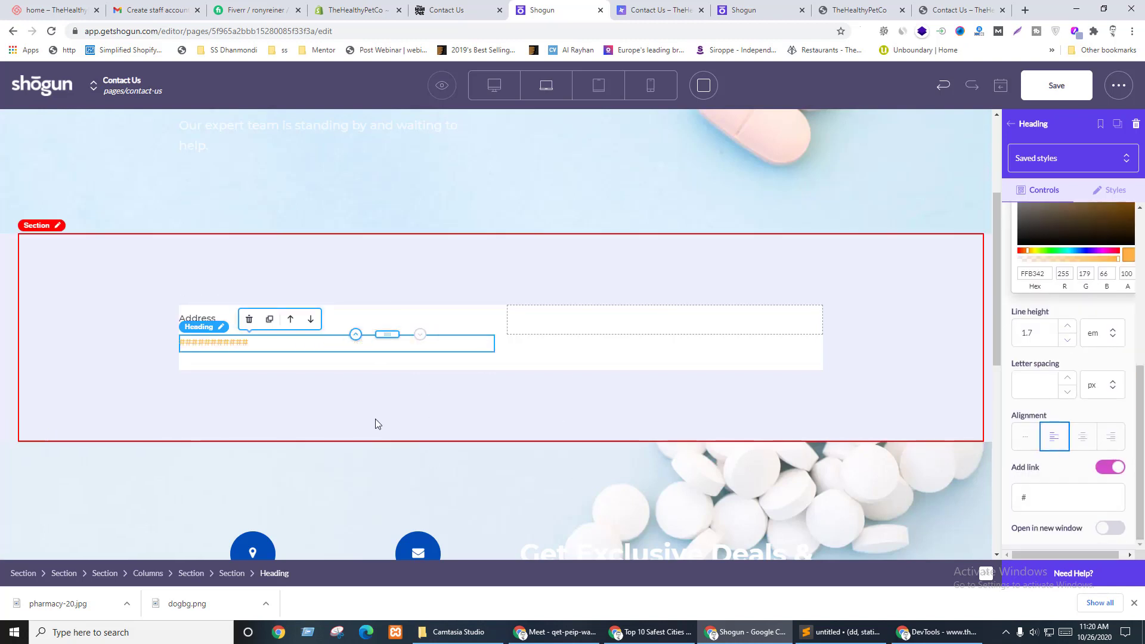
- Set the top, right and left margins of the section holding the Address headings to 20 px
{"action": "left_click", "coordinate": [304, 362]}
{"action": "left_click", "coordinate": [1107, 190]}
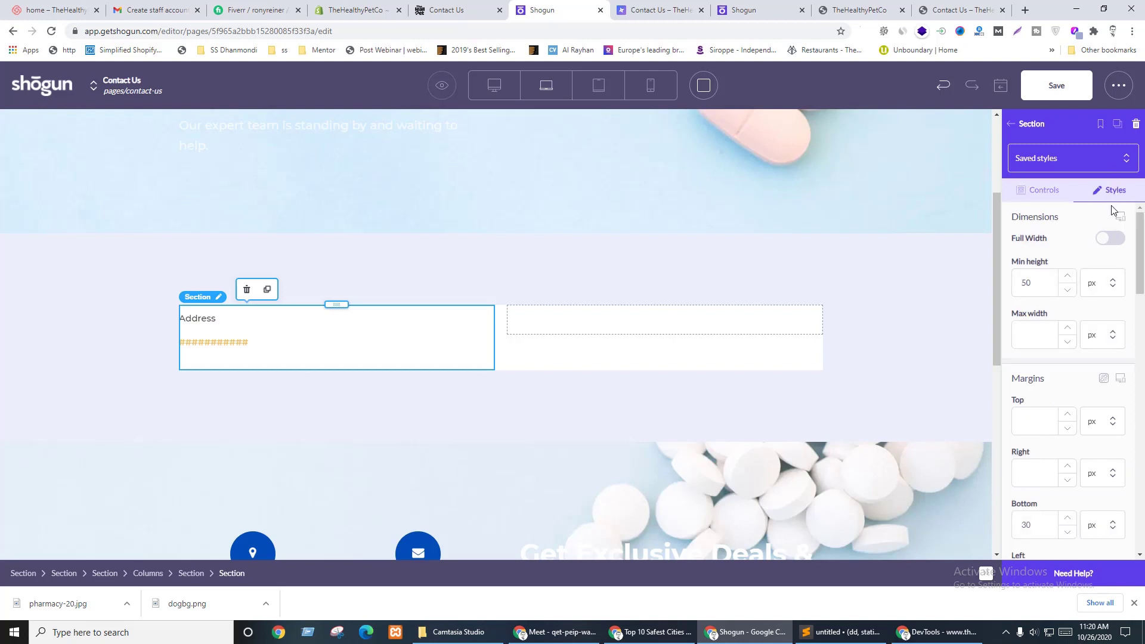
{"action": "scroll", "coordinate": [1076, 390], "scroll_direction": "down", "scroll_amount": 4}
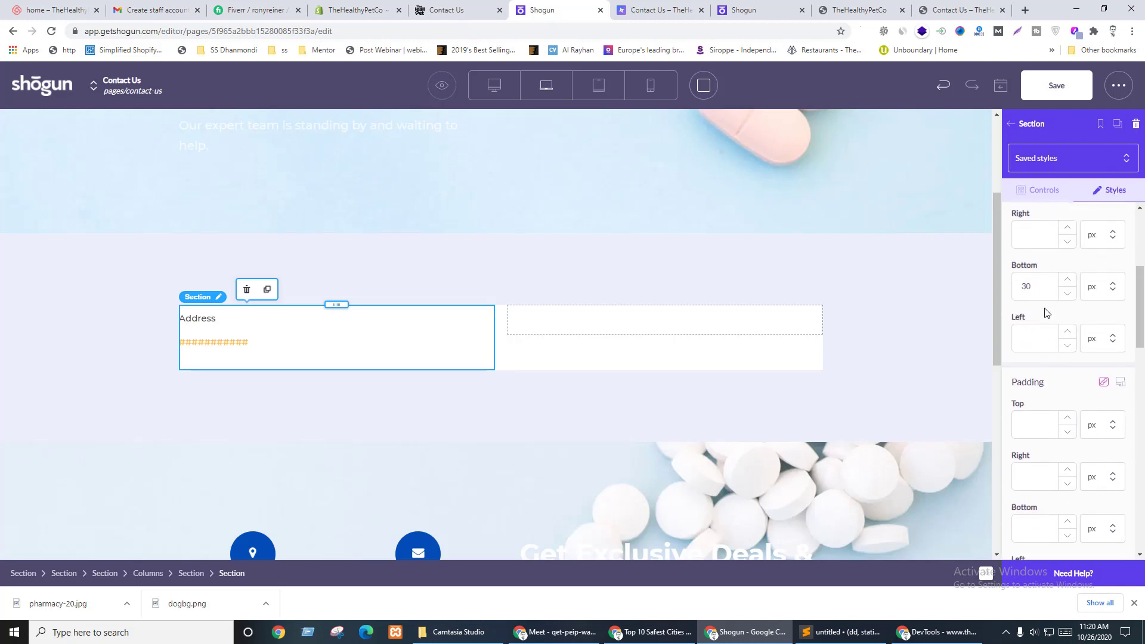
{"action": "scroll", "coordinate": [1044, 311], "scroll_direction": "up", "scroll_amount": 2}
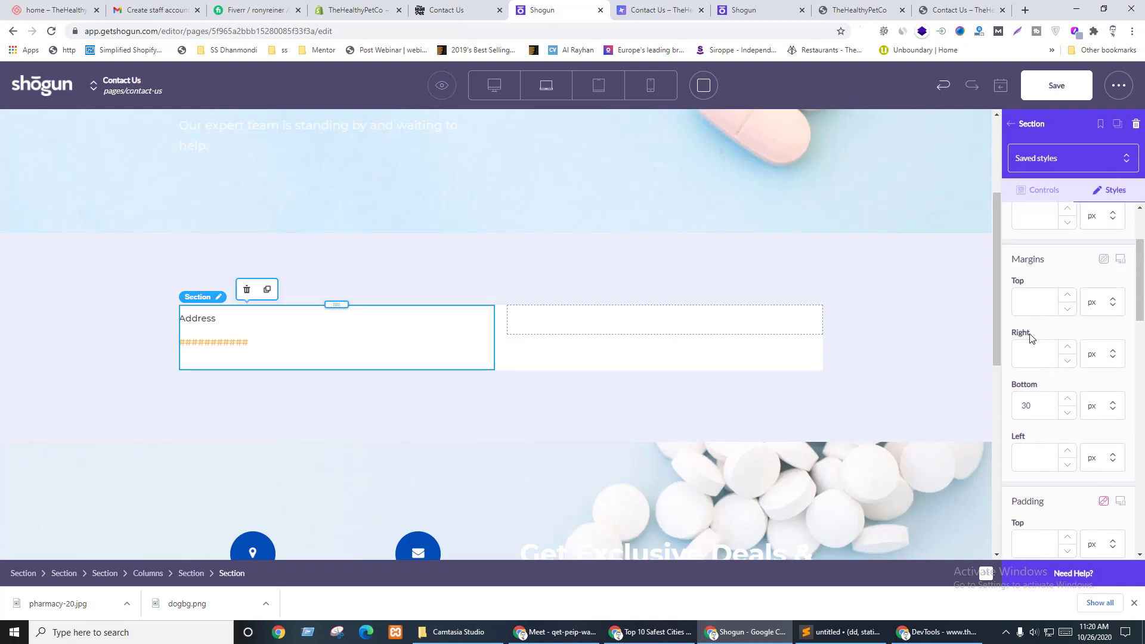
{"action": "left_click", "coordinate": [1037, 314]}
{"action": "type", "text": "20"}
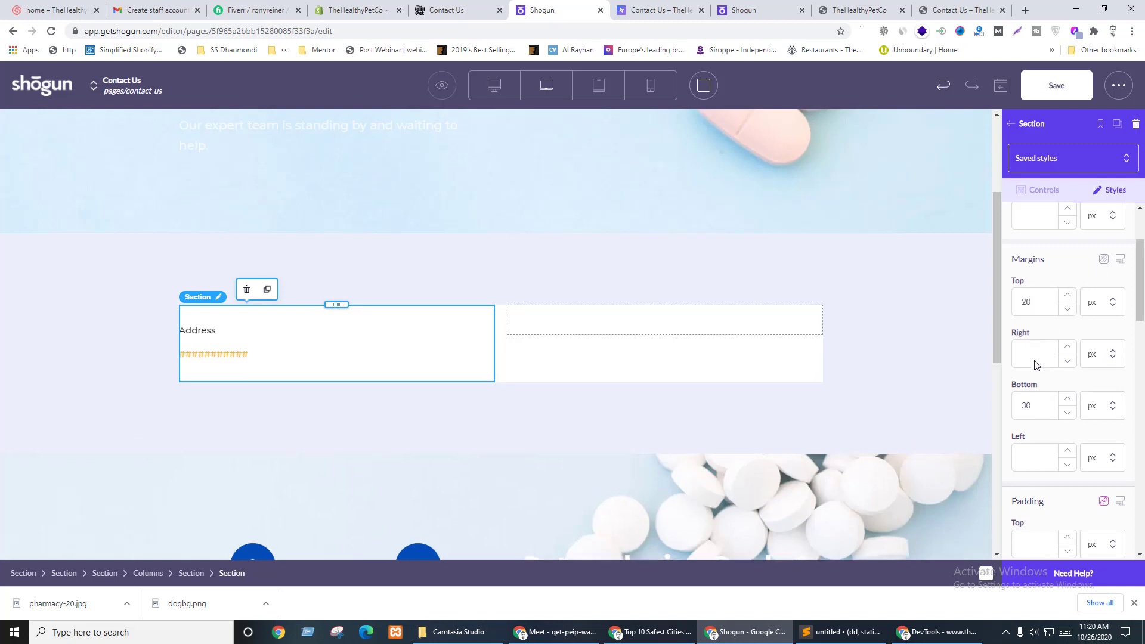
{"action": "left_click", "coordinate": [1034, 364]}
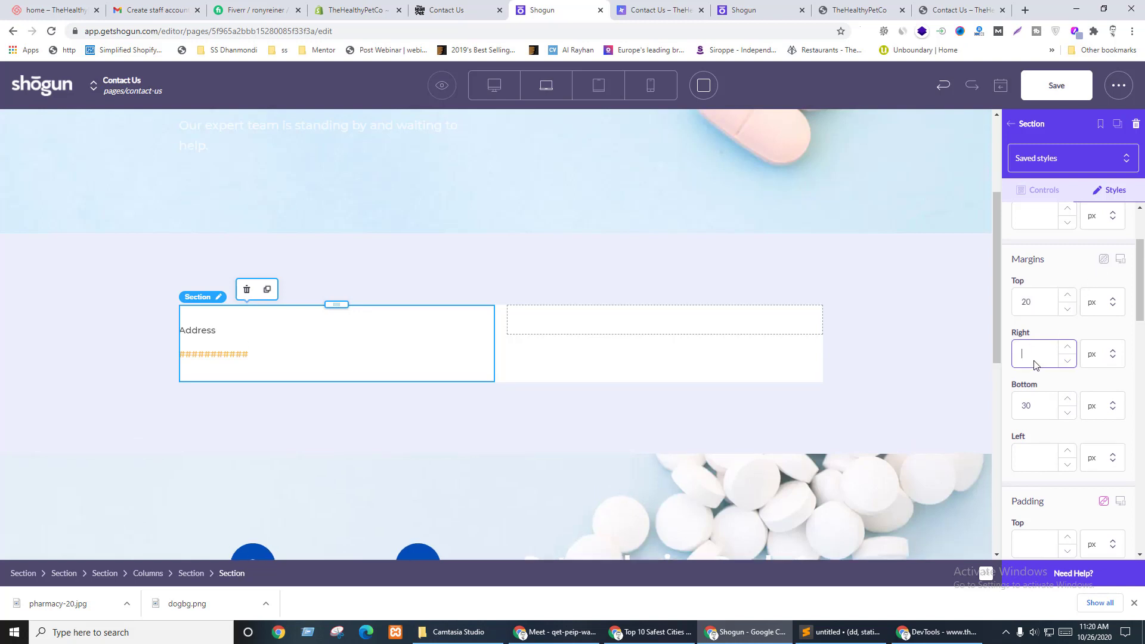
{"action": "left_click", "coordinate": [1028, 407]}
{"action": "left_click", "coordinate": [1026, 453]}
{"action": "type", "text": "20"}
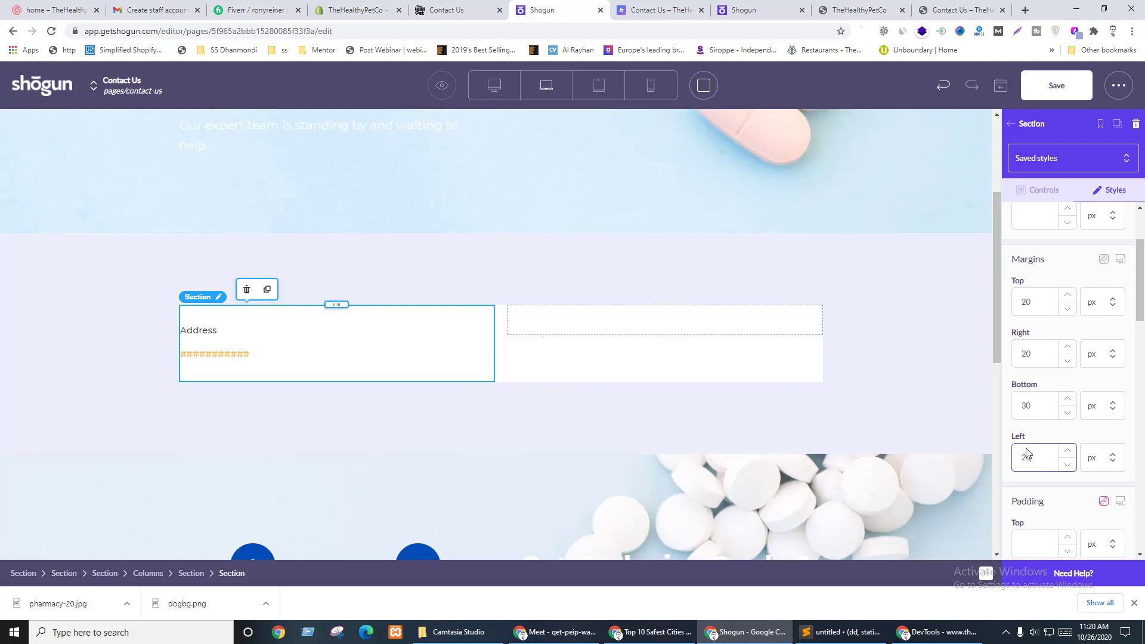
- Set the left, right and top margins of the Address section to 30 px
{"action": "left_click_drag", "start_coordinate": [1026, 457], "coordinate": [1015, 459]}
{"action": "type", "text": "3"}
{"action": "left_click", "coordinate": [1023, 354]}
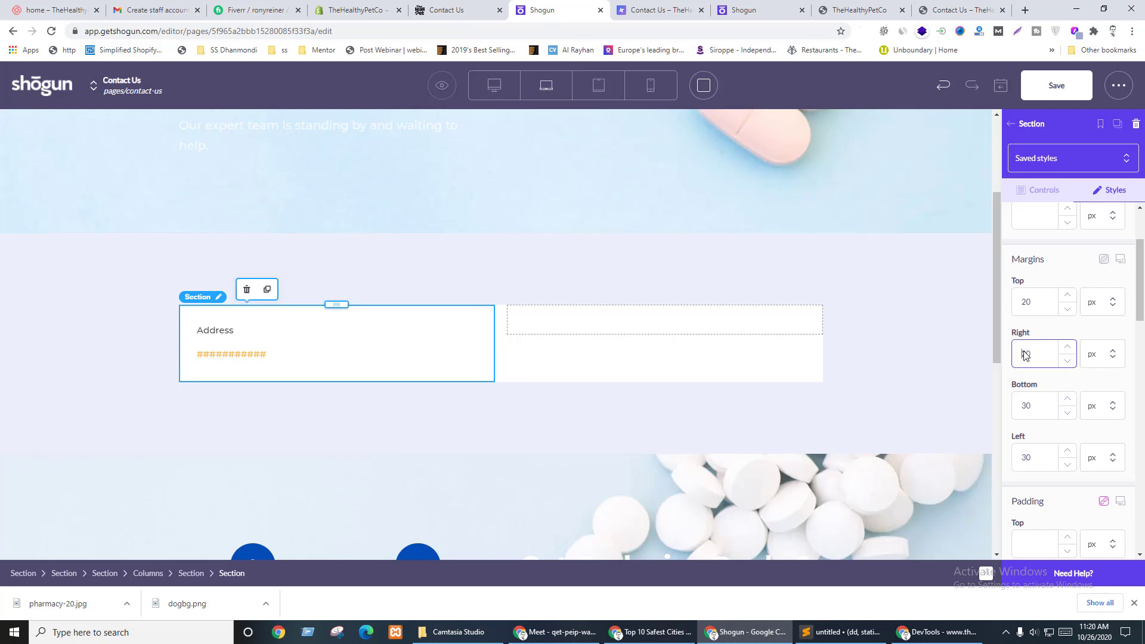
{"action": "type", "text": "3"}
{"action": "left_click_drag", "start_coordinate": [1028, 302], "coordinate": [1021, 302]}
{"action": "type", "text": "3"}
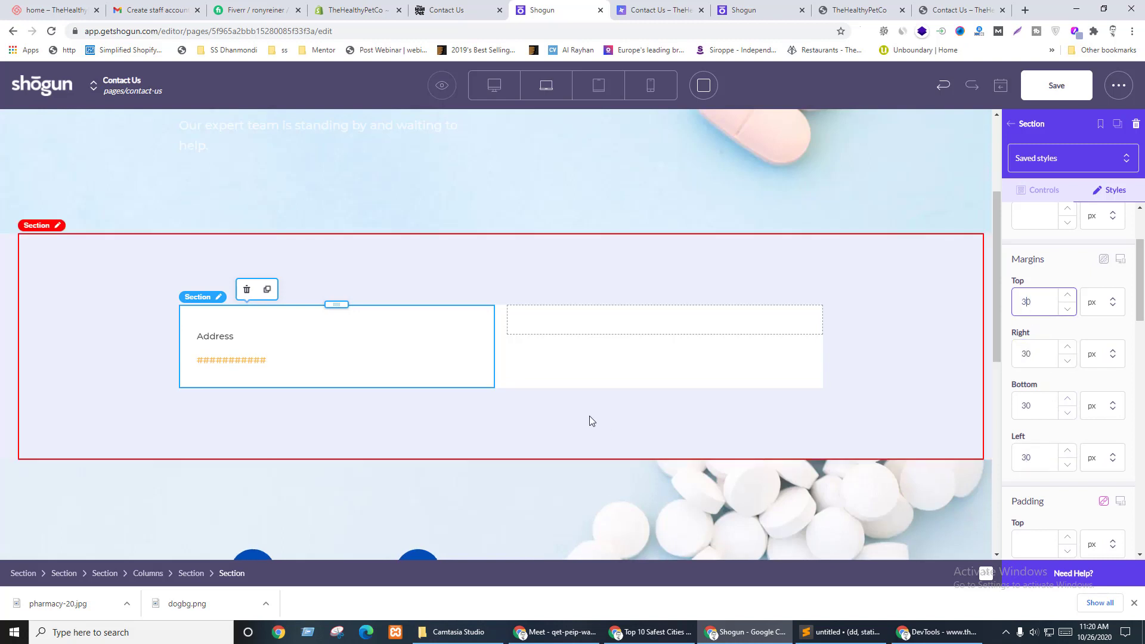
- Check the Address heading's margins and set the top margin of the orange placeholder heading below it to 0
{"action": "left_click", "coordinate": [245, 338]}
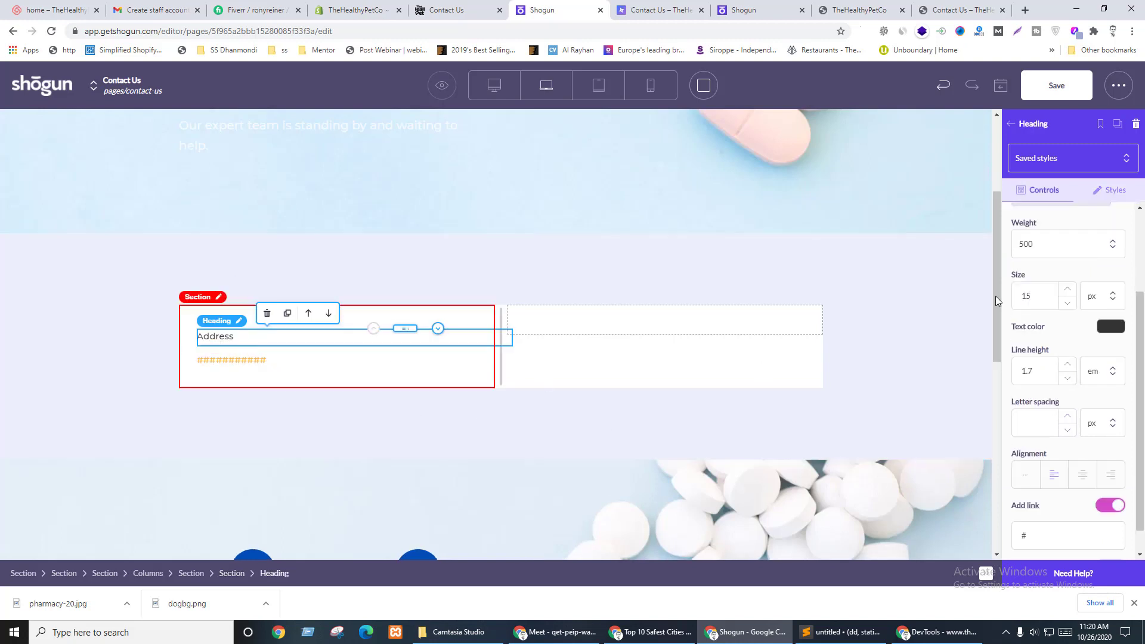
{"action": "left_click", "coordinate": [1107, 191]}
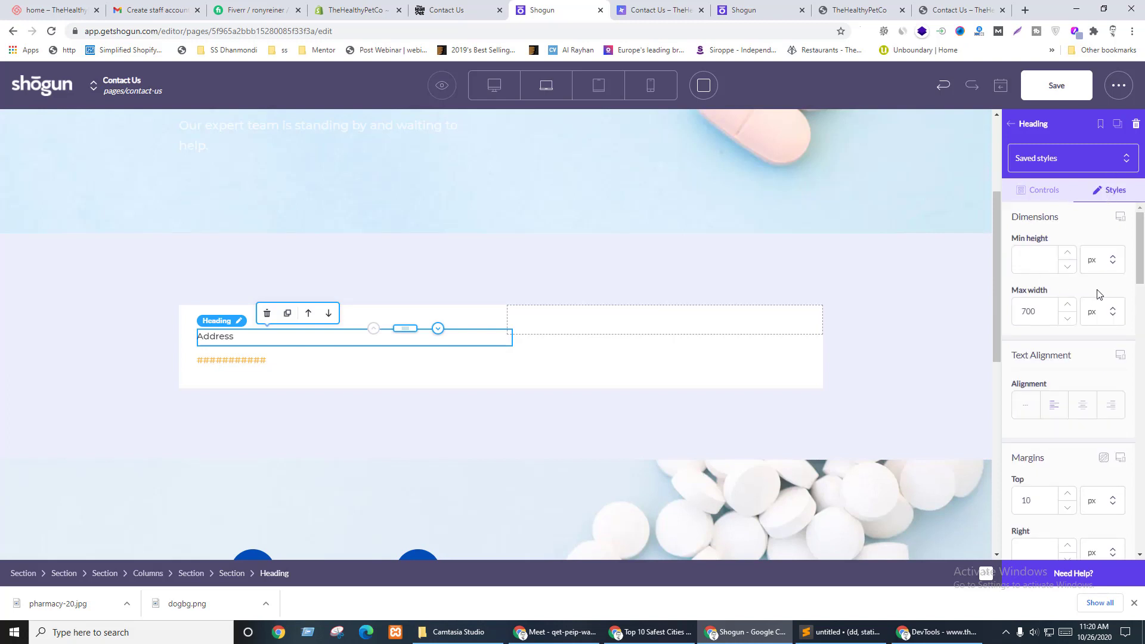
{"action": "scroll", "coordinate": [1106, 344], "scroll_direction": "down", "scroll_amount": 4}
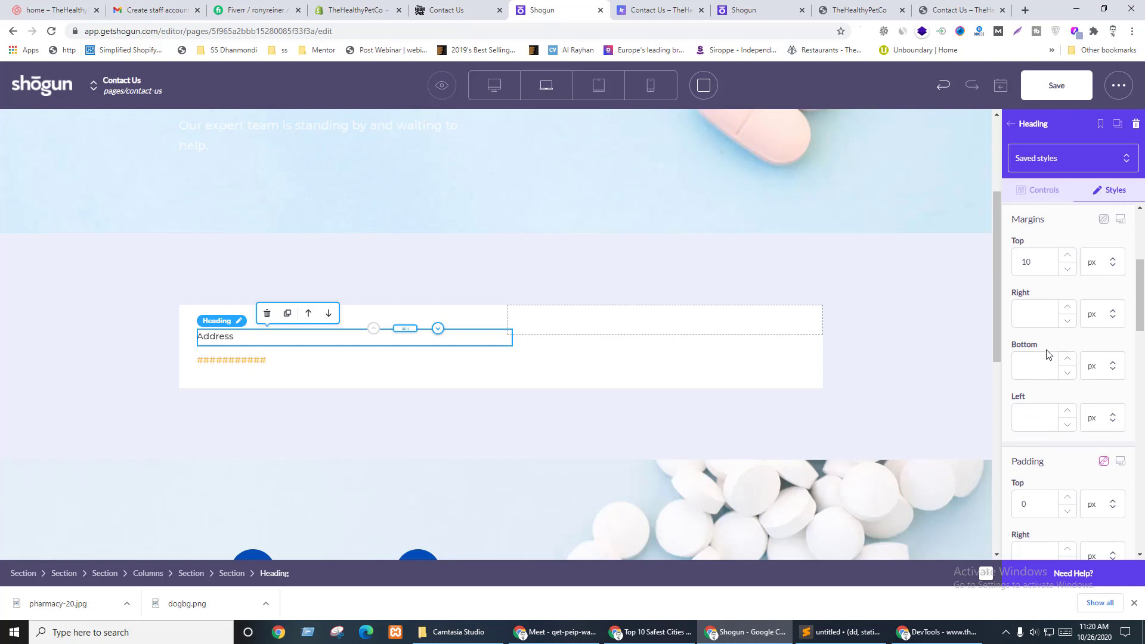
{"action": "left_click", "coordinate": [225, 362]}
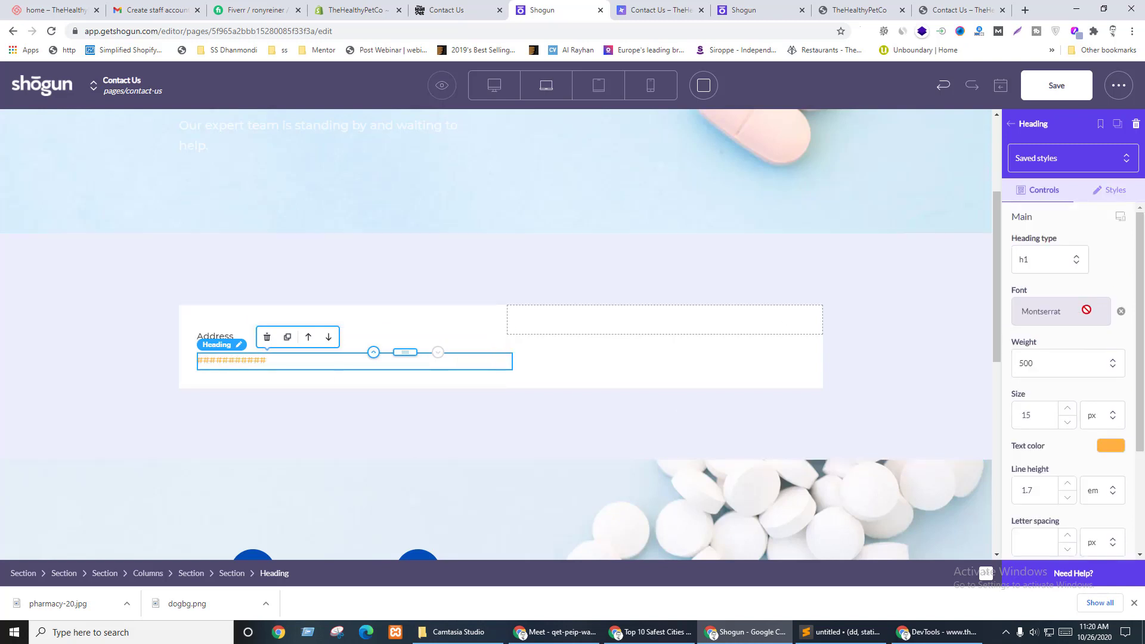
{"action": "left_click", "coordinate": [1115, 190]}
{"action": "scroll", "coordinate": [1104, 322], "scroll_direction": "down", "scroll_amount": 4}
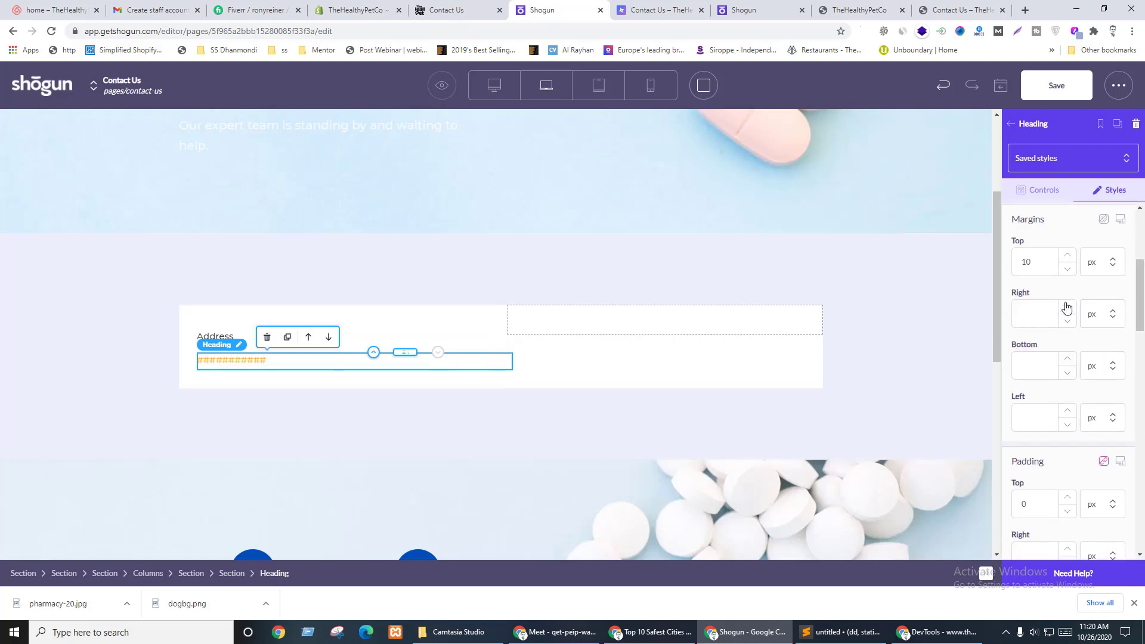
{"action": "scroll", "coordinate": [1066, 307], "scroll_direction": "up", "scroll_amount": 1}
{"action": "double_click", "coordinate": [1014, 322]}
{"action": "type", "text": "0"}
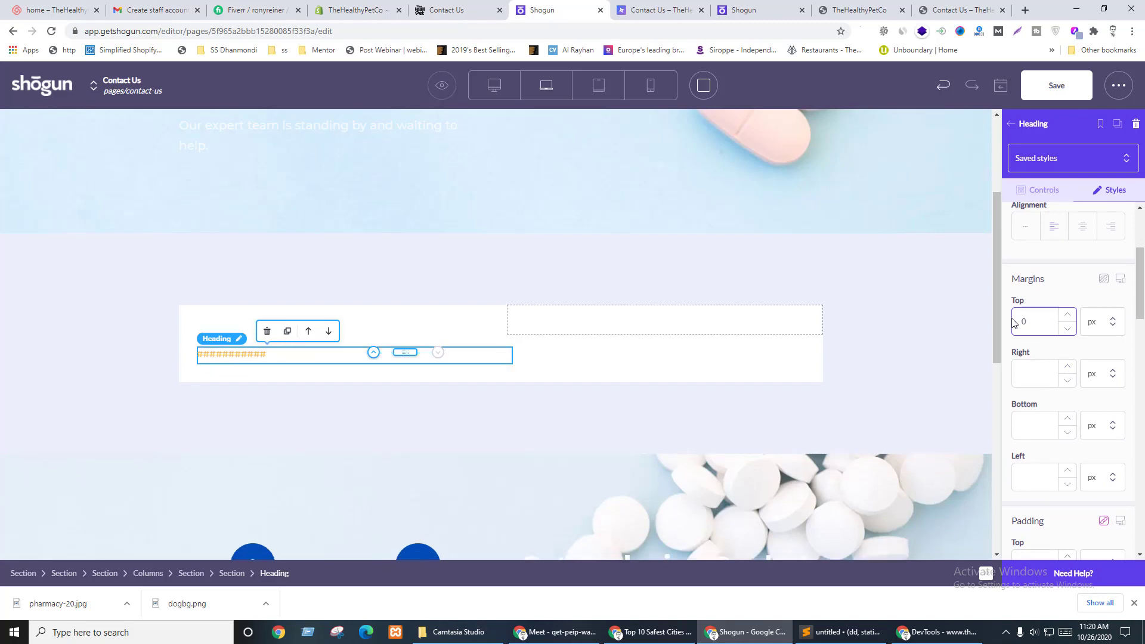
- Compare the spacing with the reference contact page and set the orange placeholder heading's bottom margin to 30 px
{"action": "key", "text": "ctrl+Page_Up"}
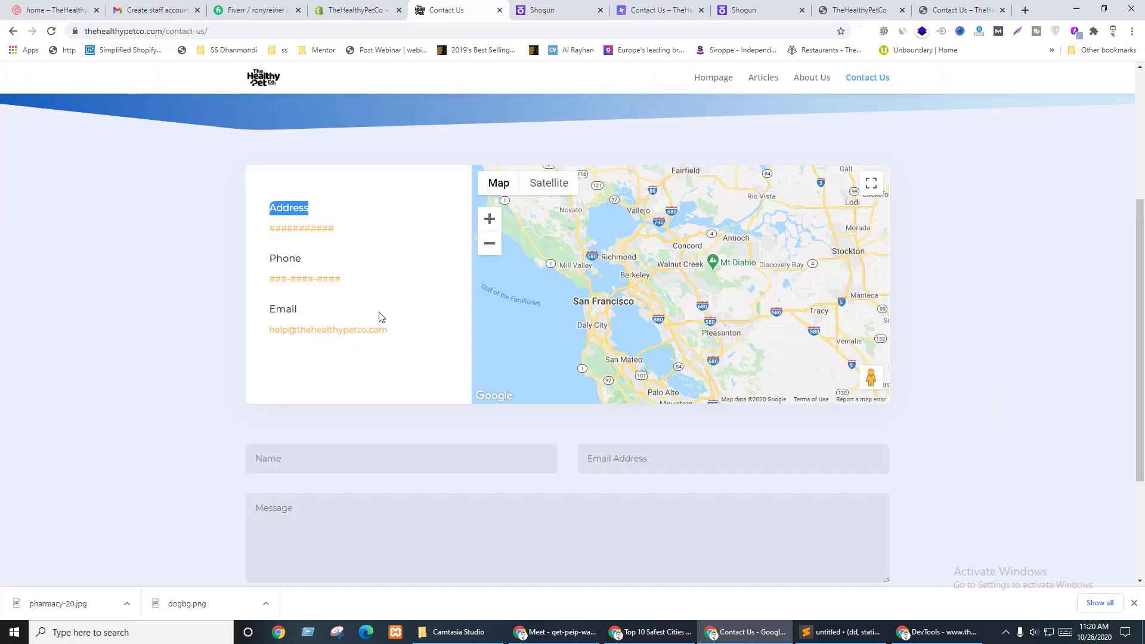
{"action": "key", "text": "ctrl+Page_Down"}
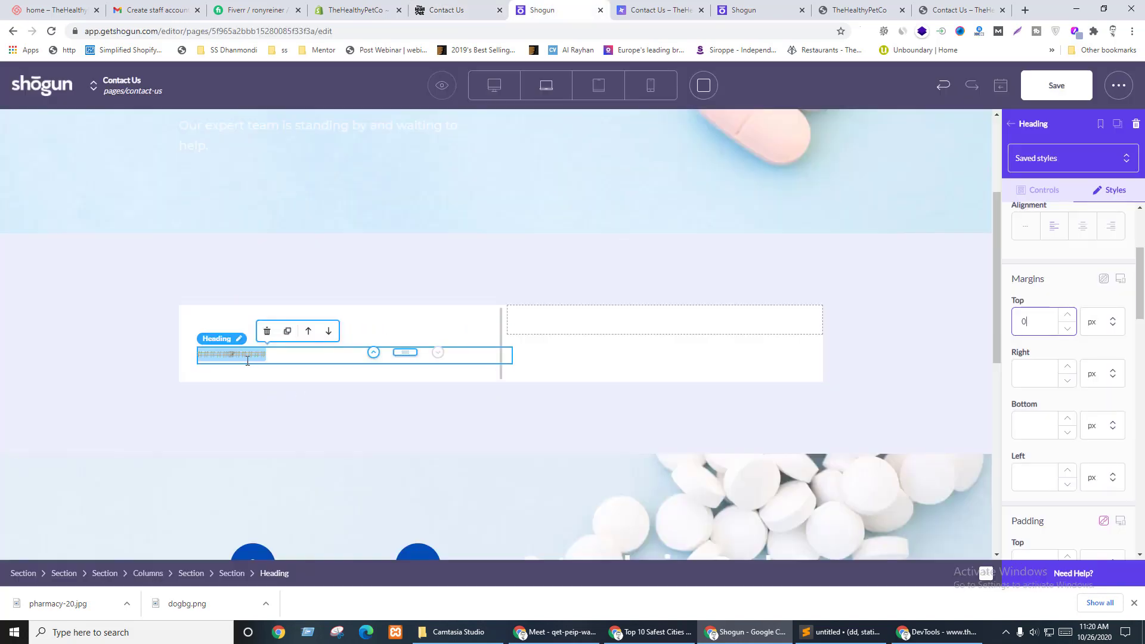
{"action": "scroll", "coordinate": [1076, 357], "scroll_direction": "down", "scroll_amount": 2}
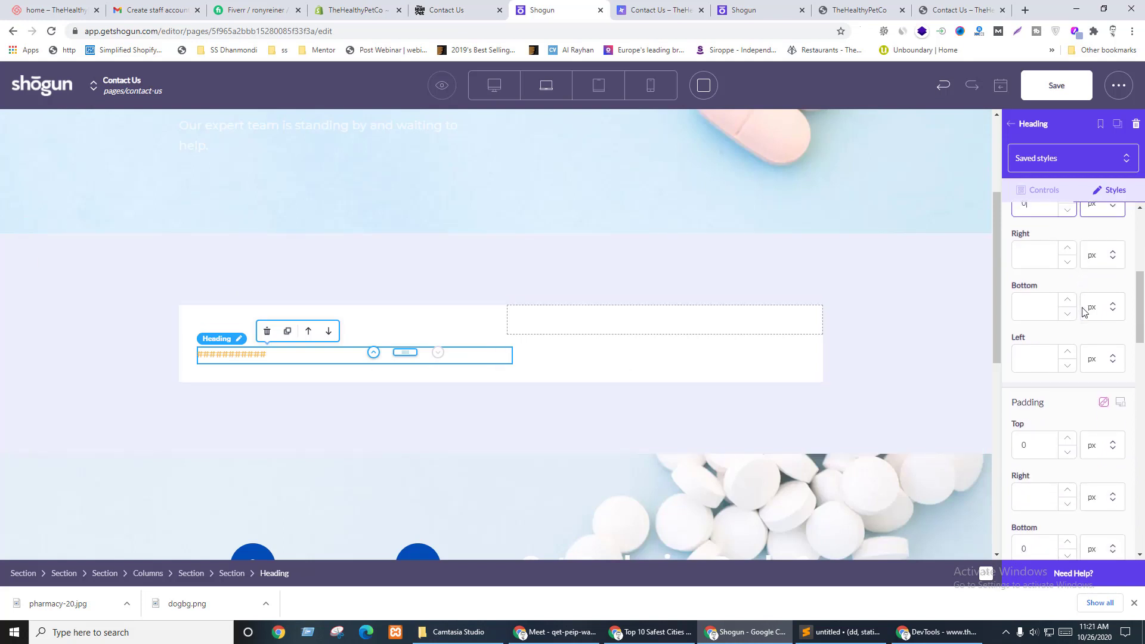
{"action": "left_click", "coordinate": [1032, 319]}
{"action": "type", "text": "30"}
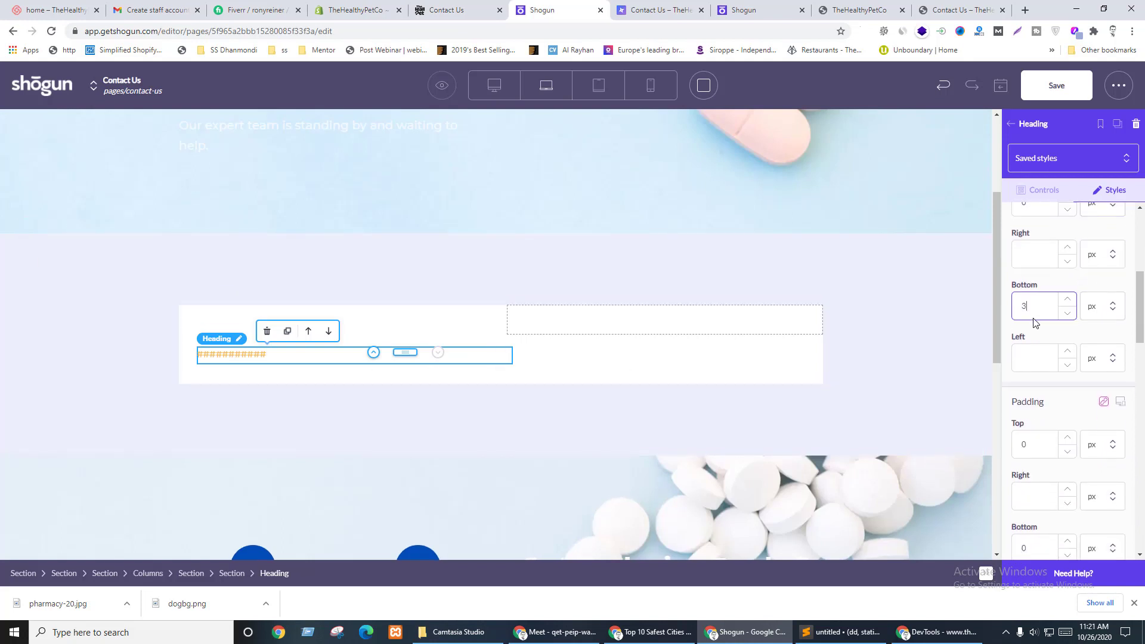
- Duplicate the Address heading and the orange placeholder heading twice each
{"action": "left_click", "coordinate": [244, 387]}
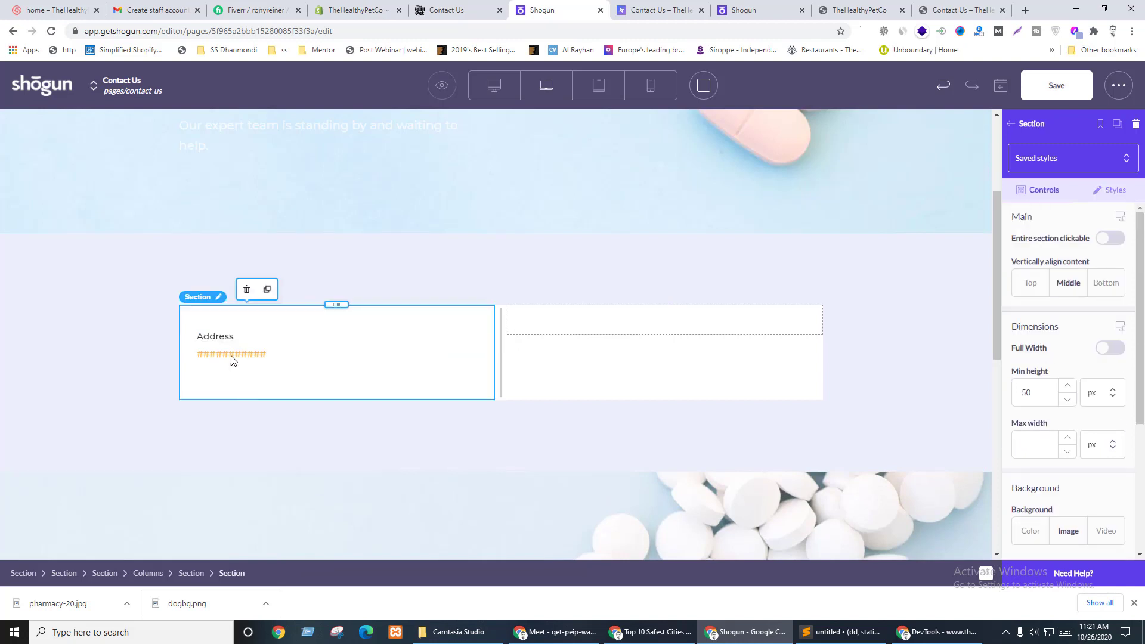
{"action": "left_click", "coordinate": [268, 337]}
{"action": "left_click", "coordinate": [288, 314]}
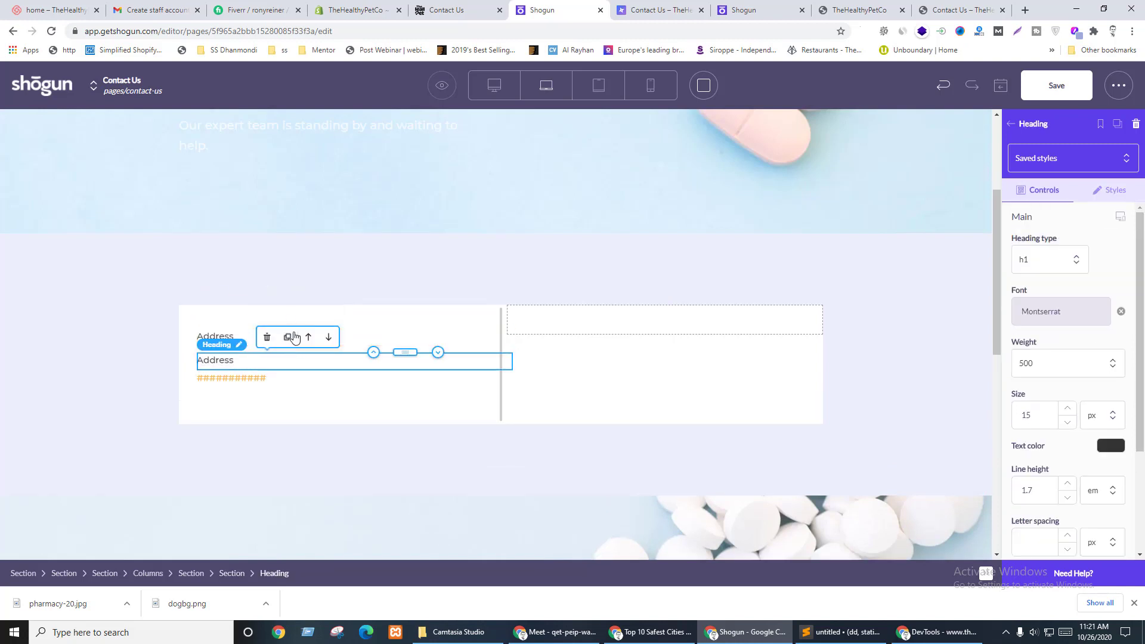
{"action": "left_click", "coordinate": [281, 399]}
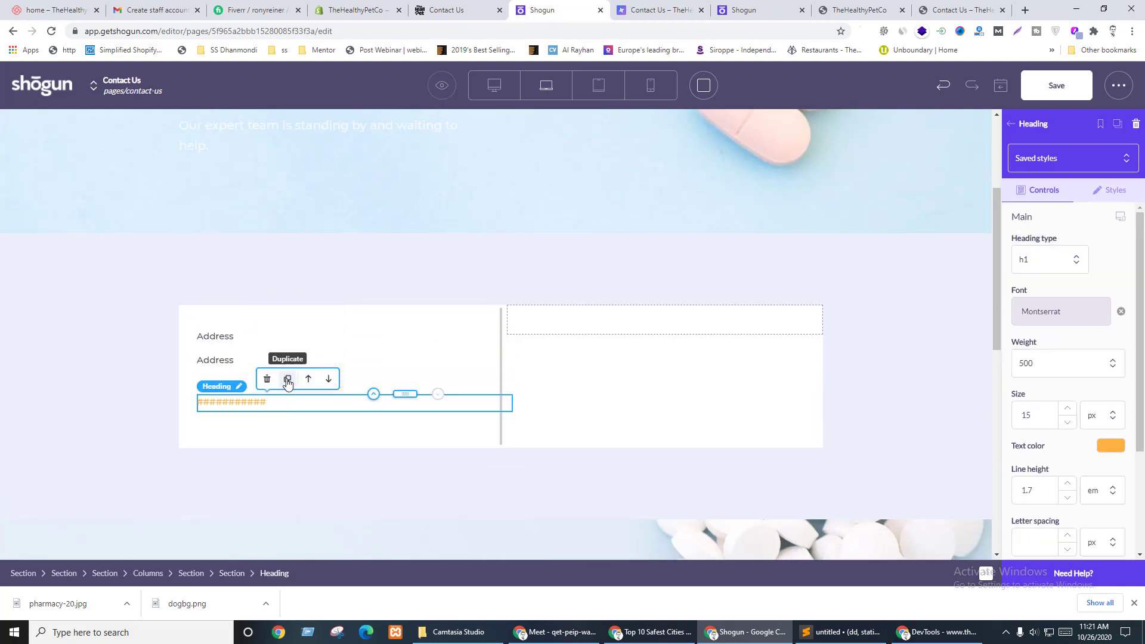
{"action": "left_click", "coordinate": [287, 378]}
{"action": "left_click", "coordinate": [286, 414]}
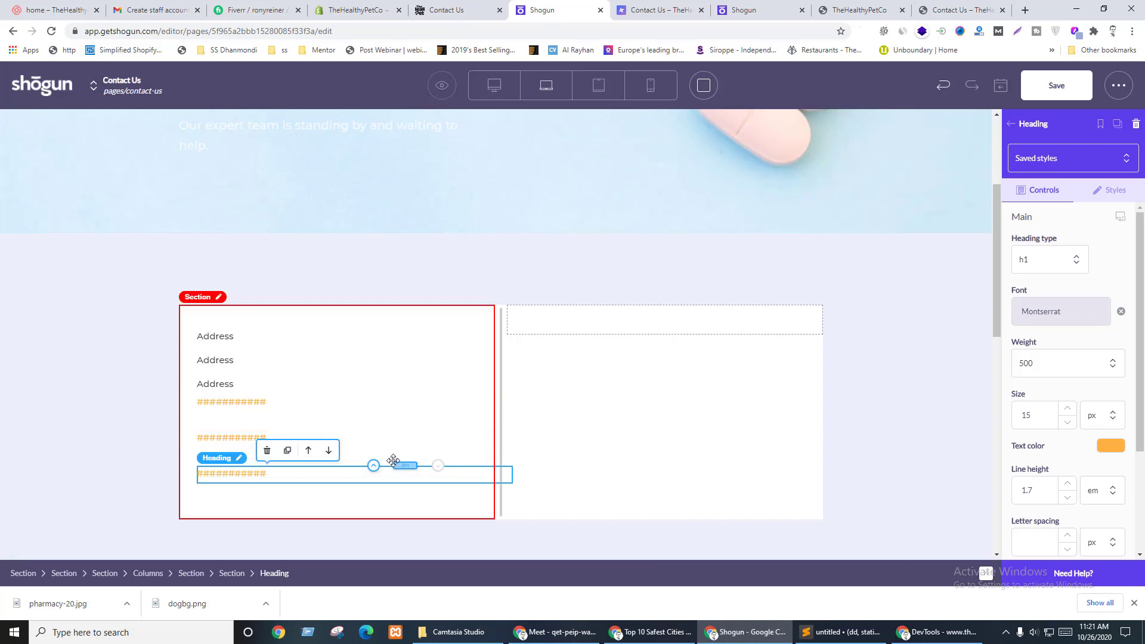
- Reorder the duplicated headings so that each Address label is followed by one orange placeholder
{"action": "left_click", "coordinate": [374, 465]}
{"action": "left_click", "coordinate": [372, 430]}
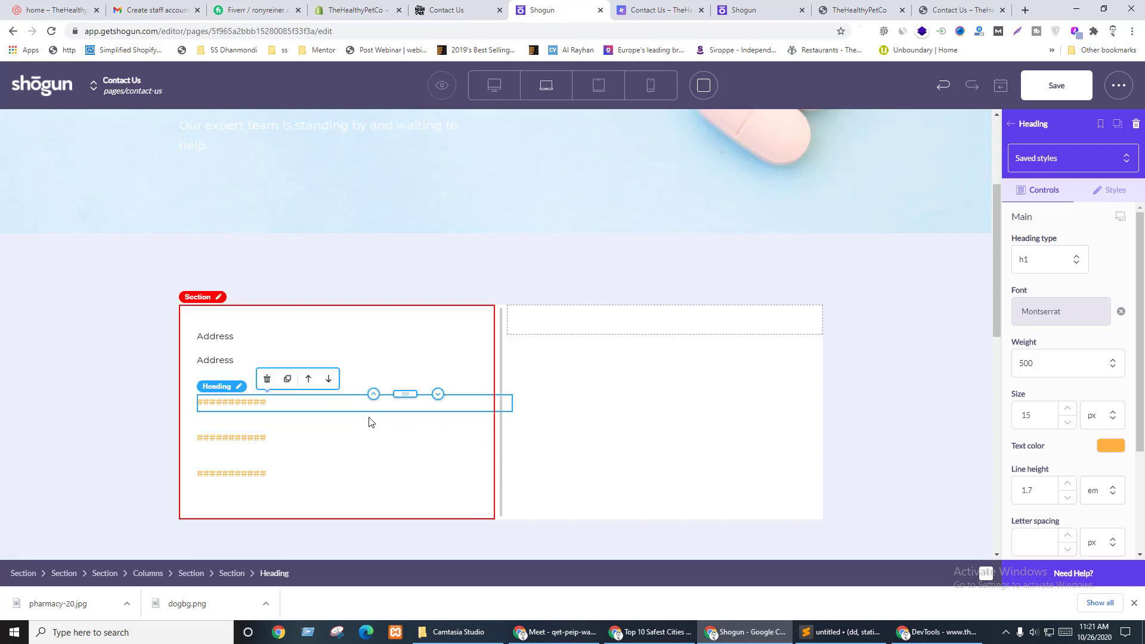
{"action": "left_click", "coordinate": [374, 394]}
{"action": "left_click", "coordinate": [374, 370]}
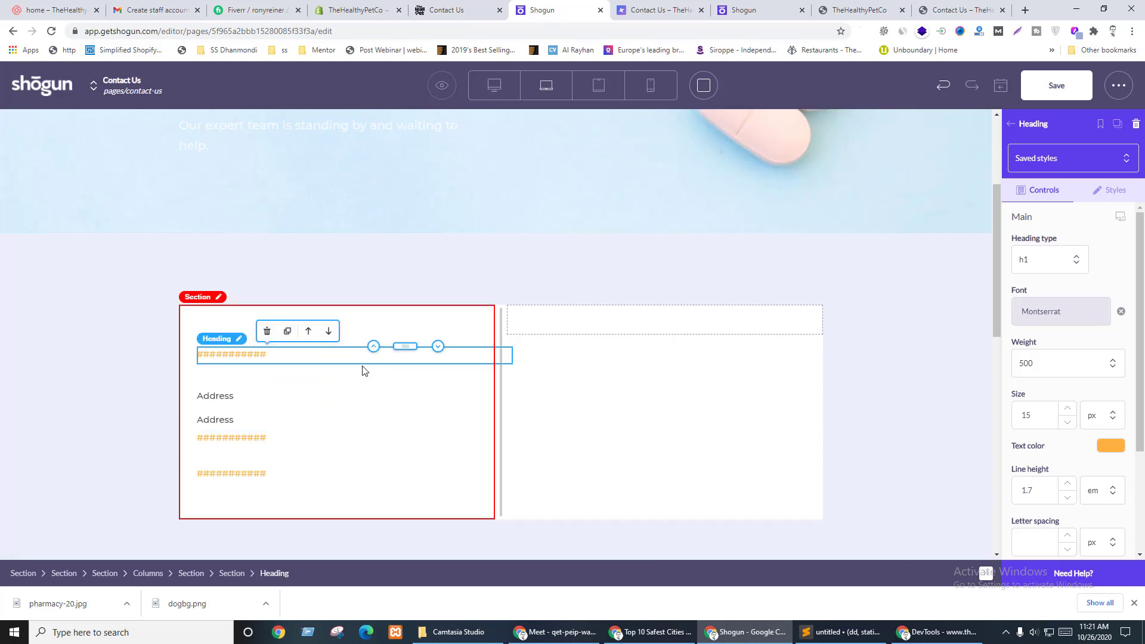
{"action": "left_click", "coordinate": [263, 435]}
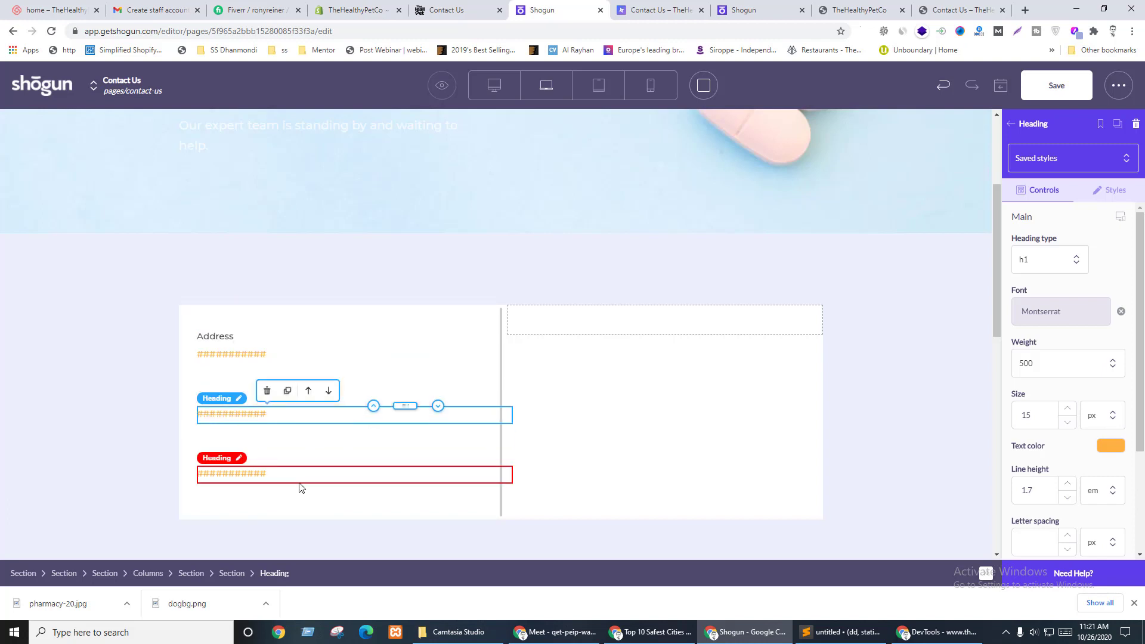
- Replace the second Address heading's text with "Phone" copied from the reference contact page
{"action": "key", "text": "ctrl+shift+Tab"}
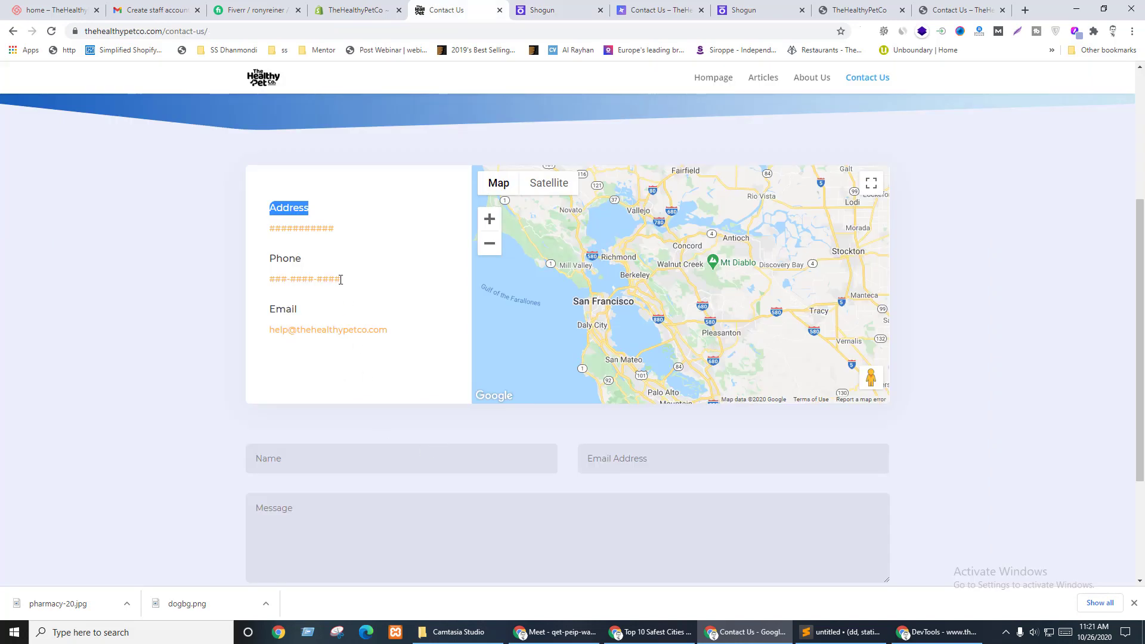
{"action": "double_click", "coordinate": [286, 258]}
{"action": "key", "text": "ctrl+c"}
{"action": "key", "text": "ctrl+Tab"}
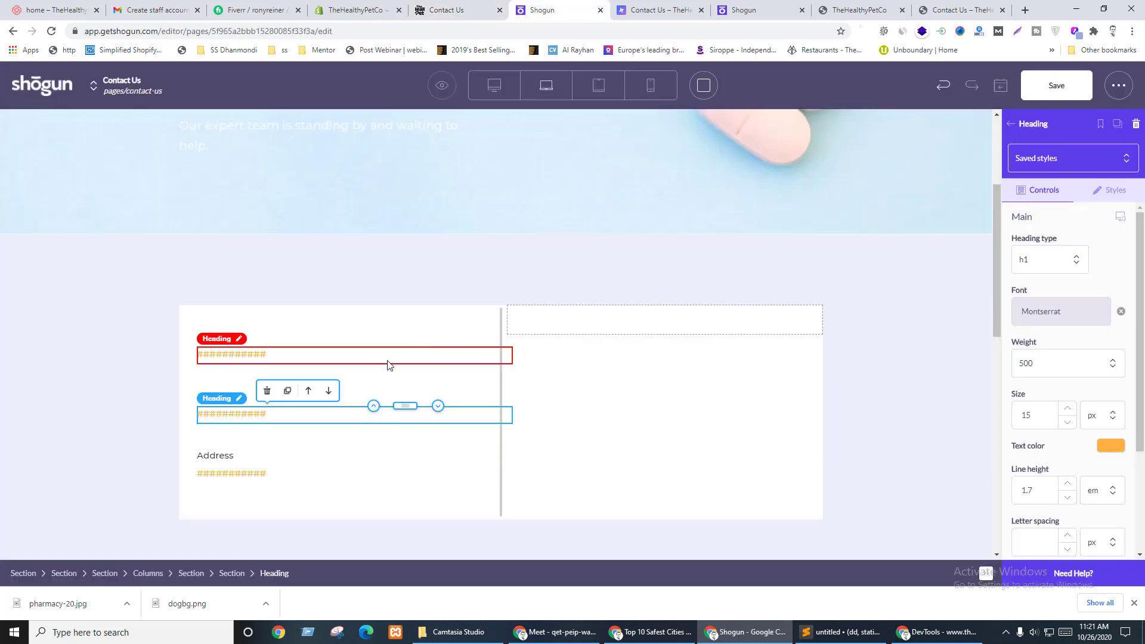
{"action": "key", "text": "ctrl+z"}
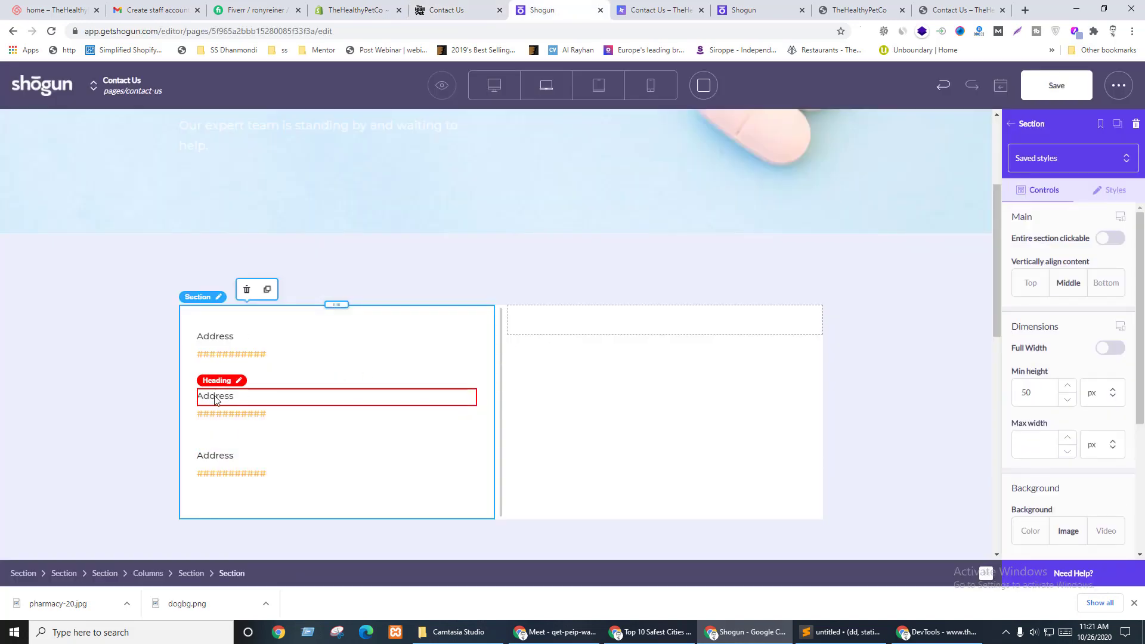
{"action": "double_click", "coordinate": [214, 395]}
{"action": "key", "text": "ctrl+v"}
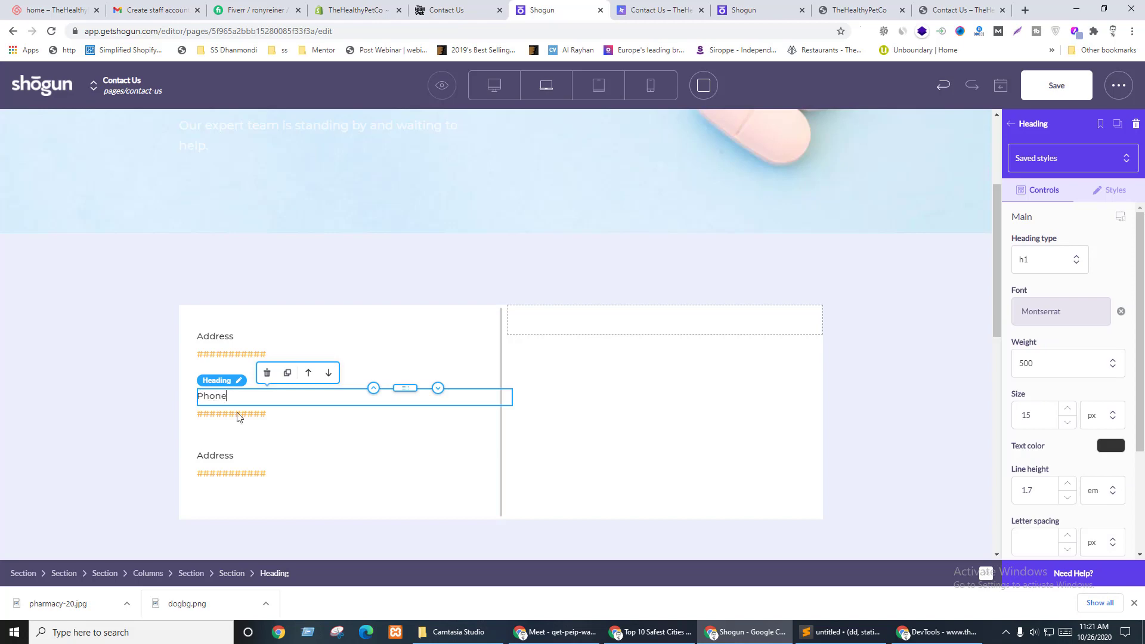
- Replace the third Address heading's text with "Email" copied from the reference contact page
{"action": "key", "text": "ctrl+shift+Tab"}
{"action": "double_click", "coordinate": [293, 310]}
{"action": "key", "text": "ctrl+c"}
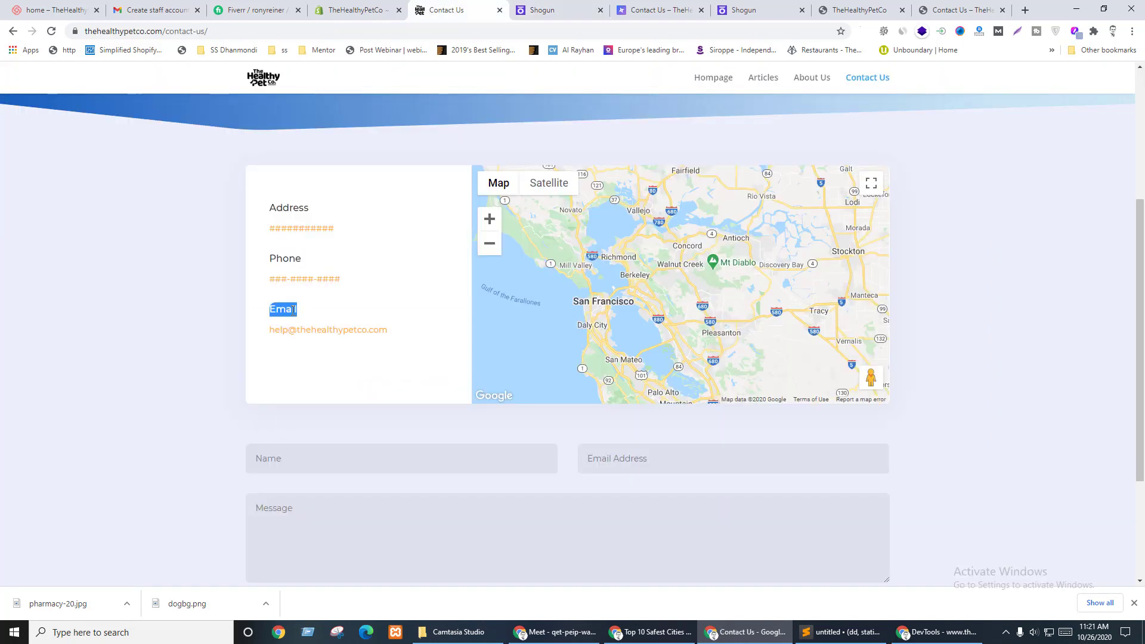
{"action": "key", "text": "ctrl+Tab"}
{"action": "double_click", "coordinate": [223, 456]}
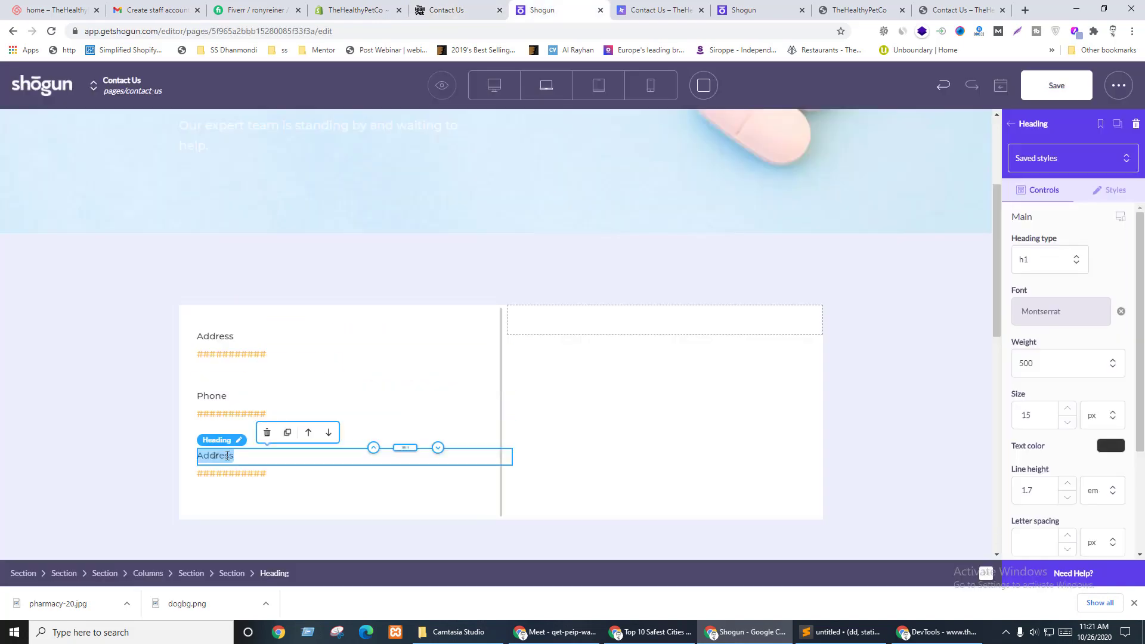
{"action": "key", "text": "ctrl+v"}
- Replace the orange placeholder under the Email heading with the contact email address copied from the reference page
{"action": "key", "text": "ctrl+shift+Tab"}
{"action": "triple_click", "coordinate": [318, 329]}
{"action": "key", "text": "ctrl+c"}
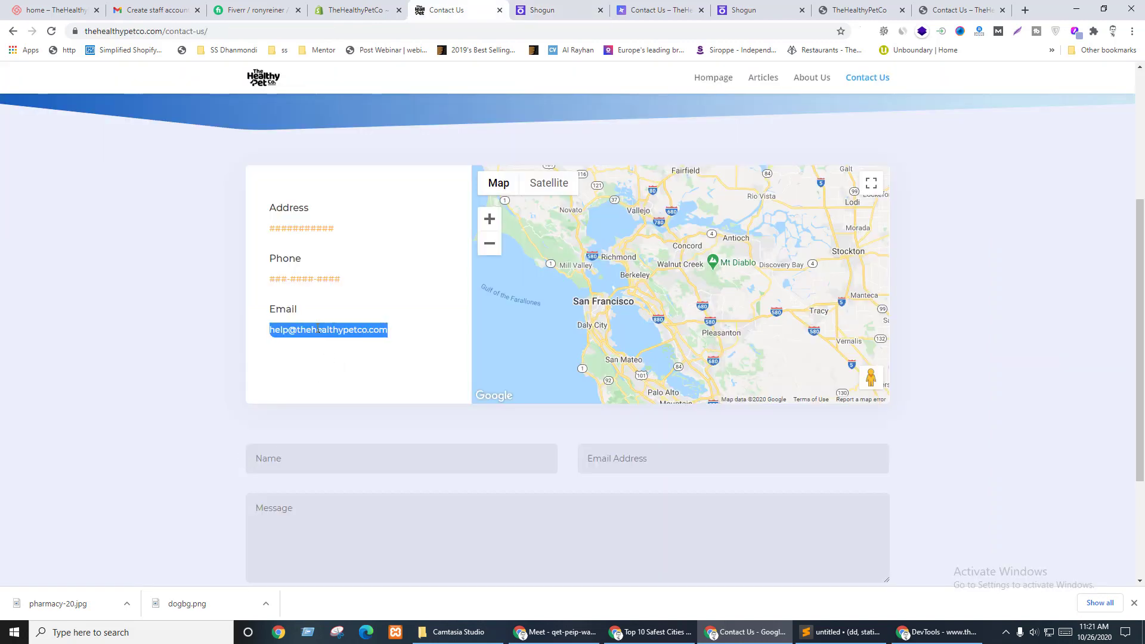
{"action": "key", "text": "ctrl+Tab"}
{"action": "double_click", "coordinate": [247, 473]}
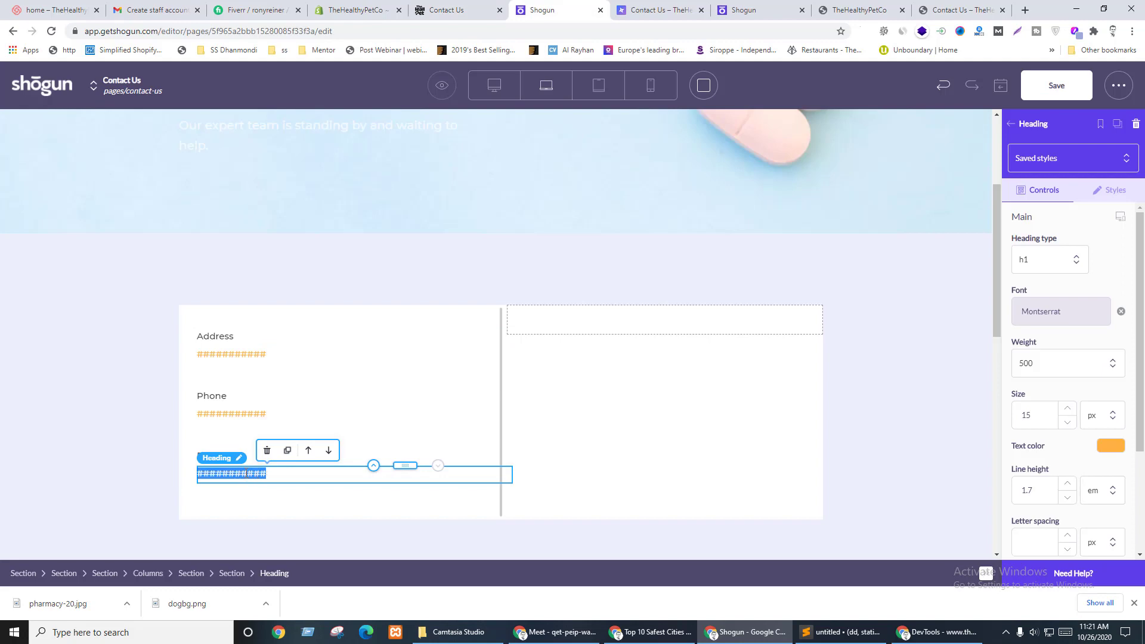
{"action": "key", "text": "ctrl+v"}
- Replace the orange placeholder under the Phone heading with "###-####-####" copied from the reference contact page
{"action": "left_click", "coordinate": [256, 413]}
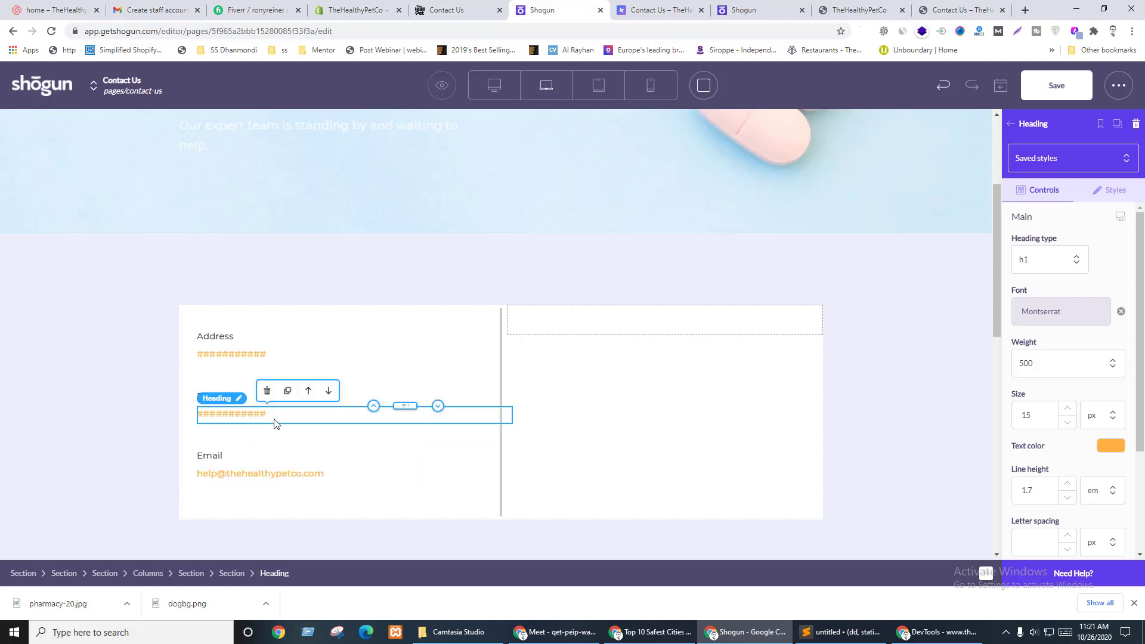
{"action": "key", "text": "ctrl+shift+Tab"}
{"action": "triple_click", "coordinate": [298, 280]}
{"action": "key", "text": "ctrl+c"}
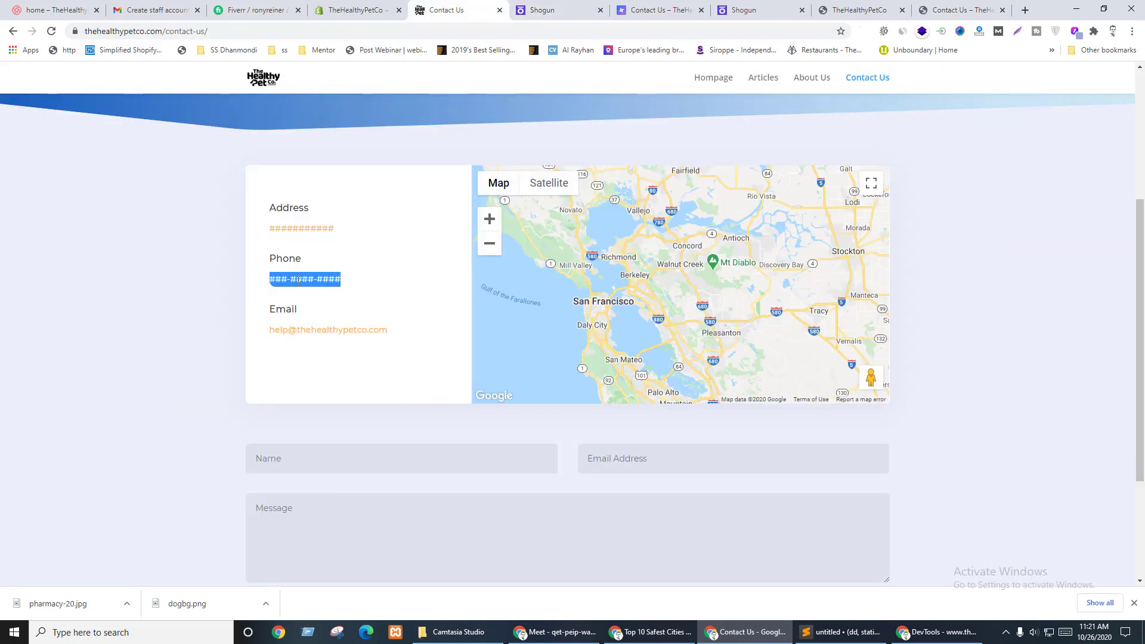
{"action": "key", "text": "ctrl+Tab"}
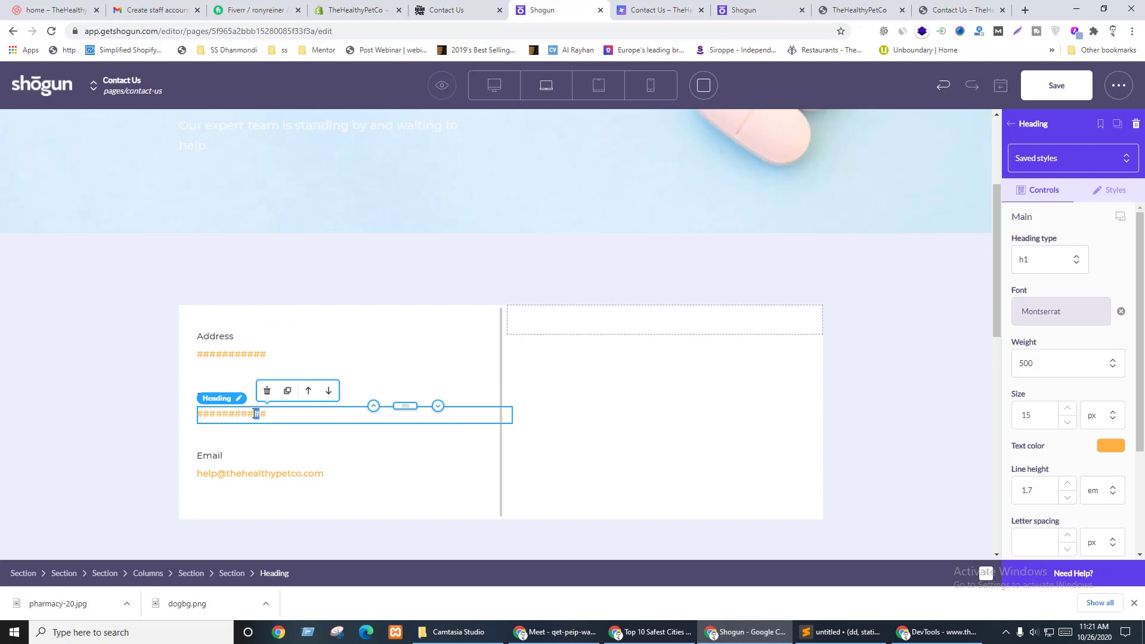
{"action": "key", "text": "ctrl+v"}
{"action": "left_click", "coordinate": [301, 452]}
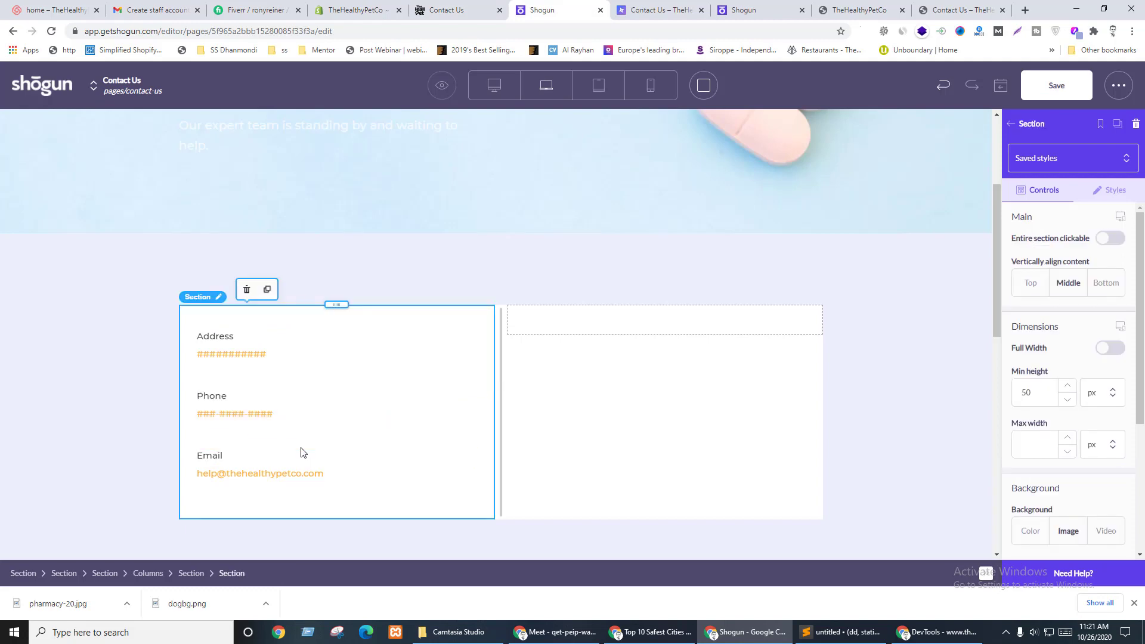
- Compare with the reference card and set the bottom margin of the orange placeholder under Address to 20 px
{"action": "key", "text": "ctrl+shift+Tab"}
{"action": "key", "text": "ctrl+Tab"}
{"action": "left_click", "coordinate": [227, 355]}
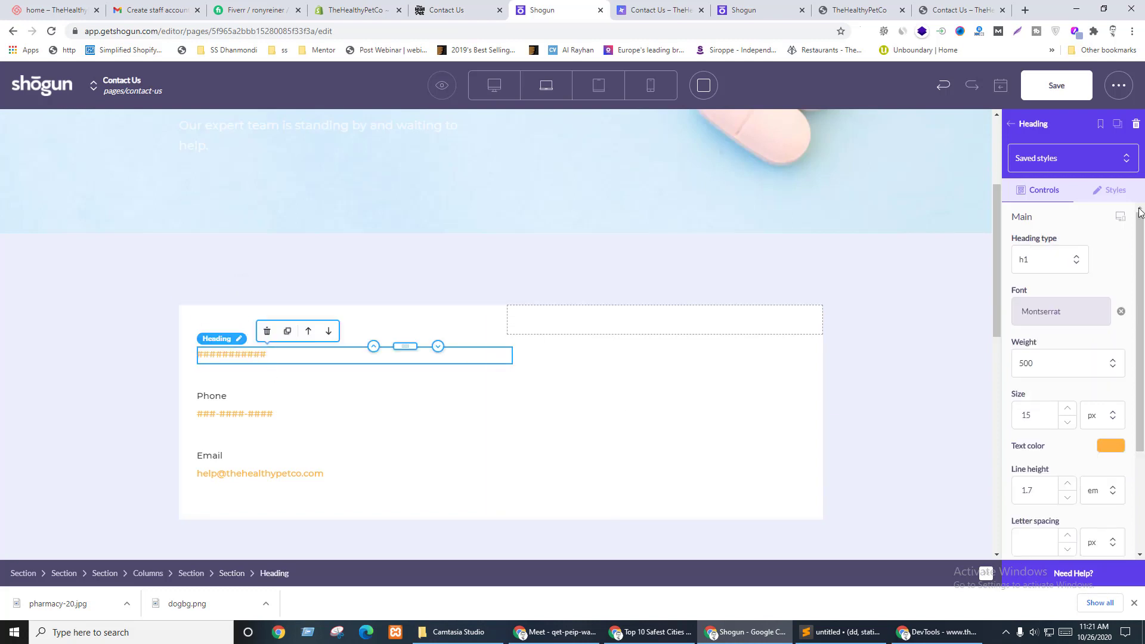
{"action": "left_click", "coordinate": [1112, 195]}
{"action": "scroll", "coordinate": [1091, 388], "scroll_direction": "down", "scroll_amount": 3}
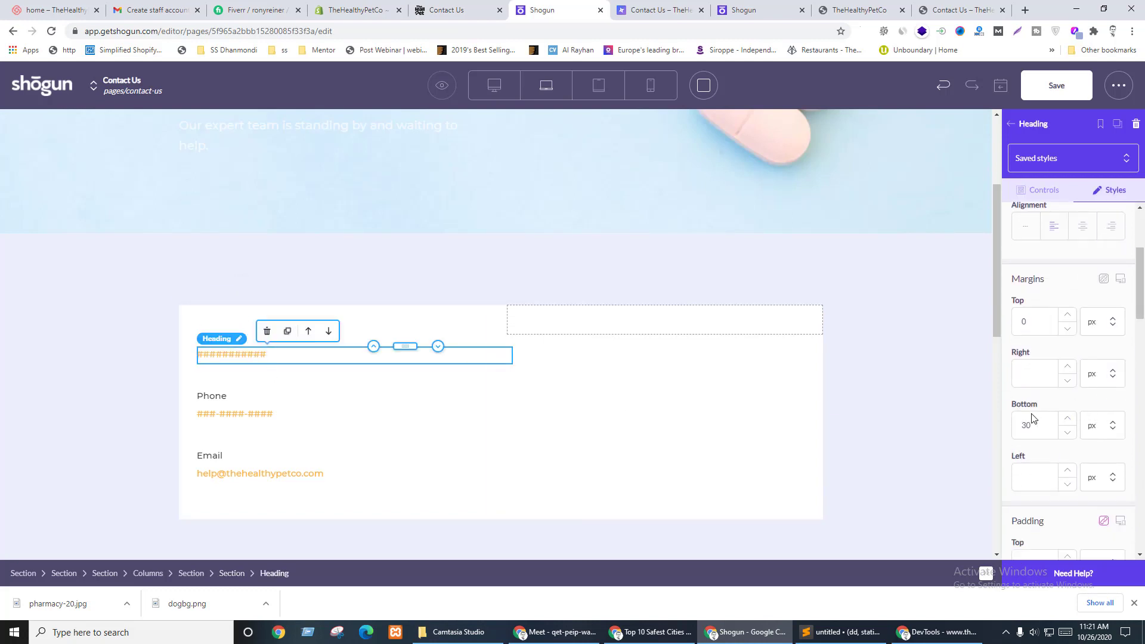
{"action": "left_click_drag", "start_coordinate": [1027, 424], "coordinate": [1019, 426]}
{"action": "type", "text": "20"}
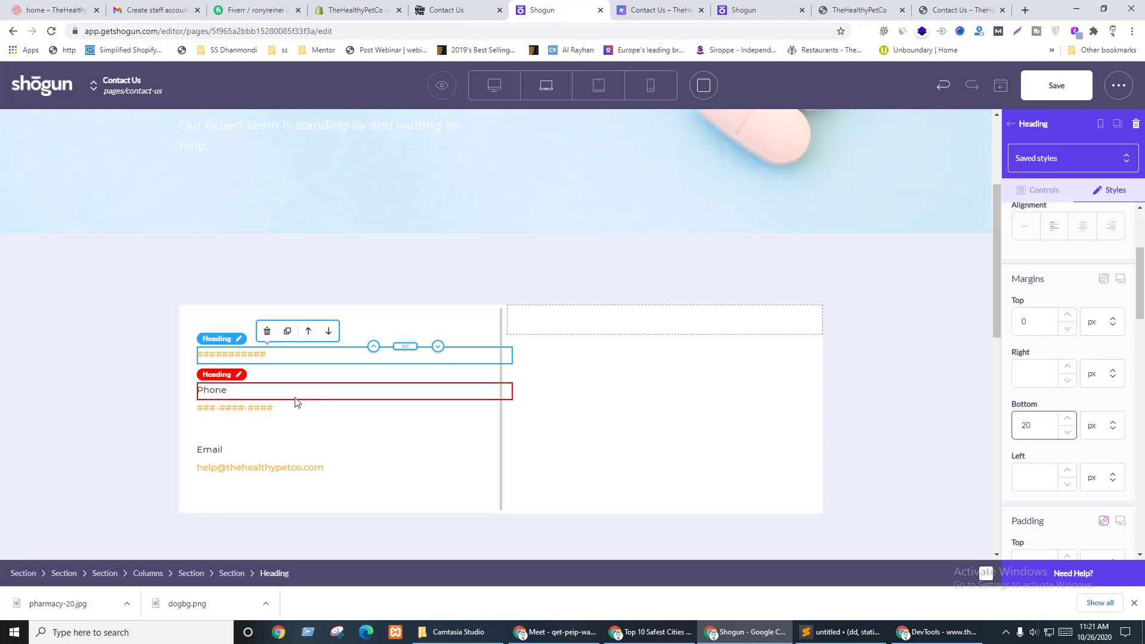
- Set the bottom margin of the orange placeholder under Phone to 20 px
{"action": "left_click", "coordinate": [274, 411]}
{"action": "scroll", "coordinate": [1085, 462], "scroll_direction": "up", "scroll_amount": 3}
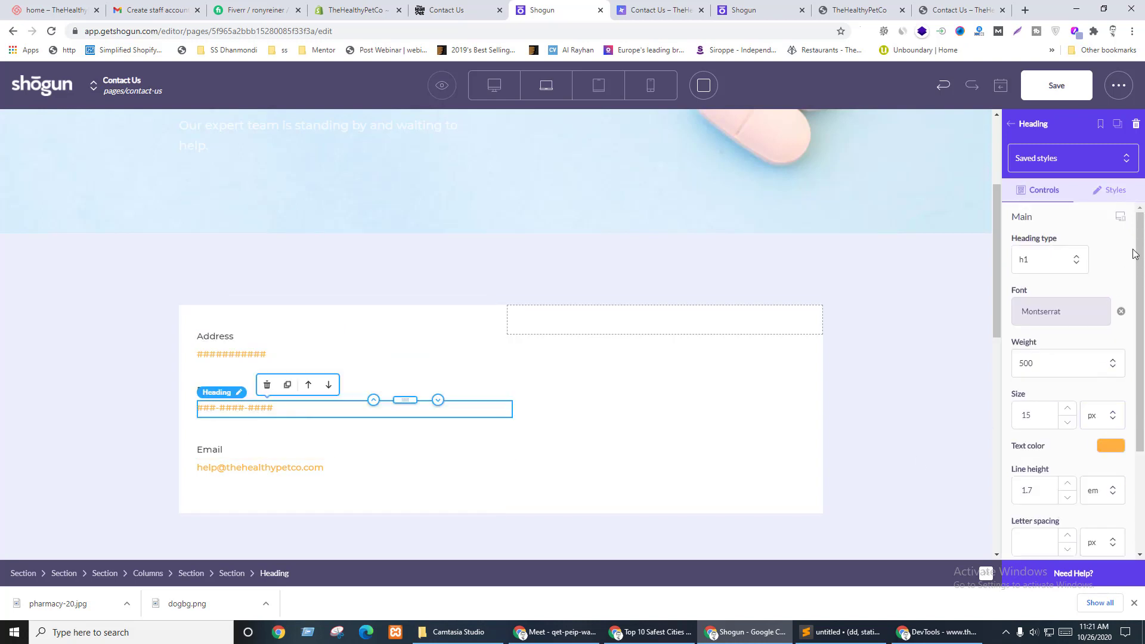
{"action": "left_click", "coordinate": [1113, 189]}
{"action": "scroll", "coordinate": [1049, 465], "scroll_direction": "down", "scroll_amount": 5}
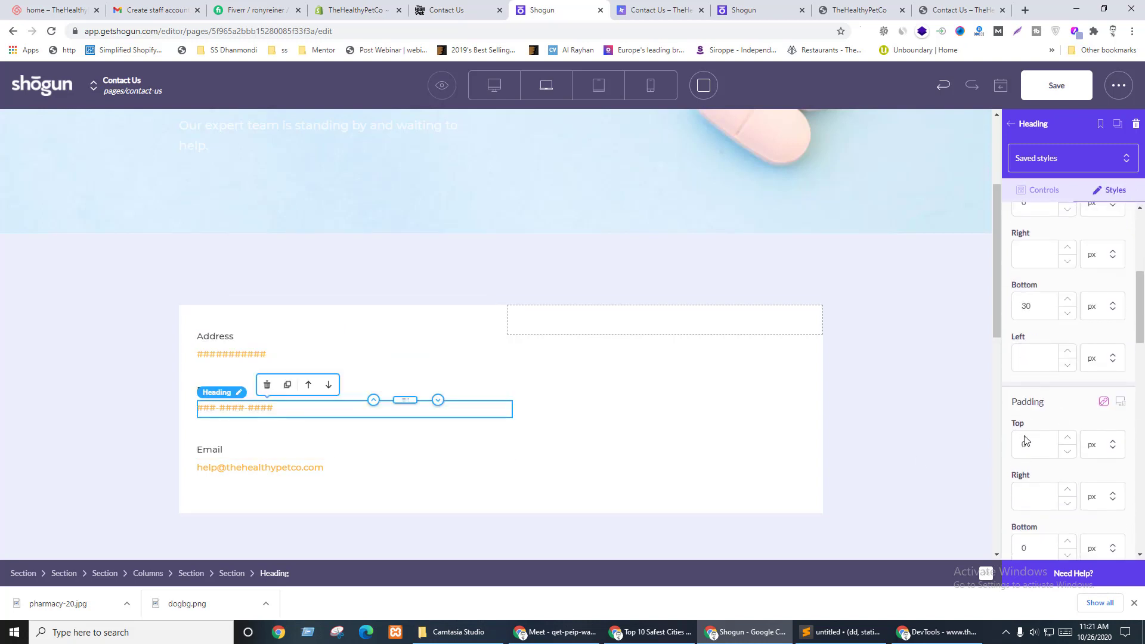
{"action": "double_click", "coordinate": [1029, 307]}
{"action": "type", "text": "2"}
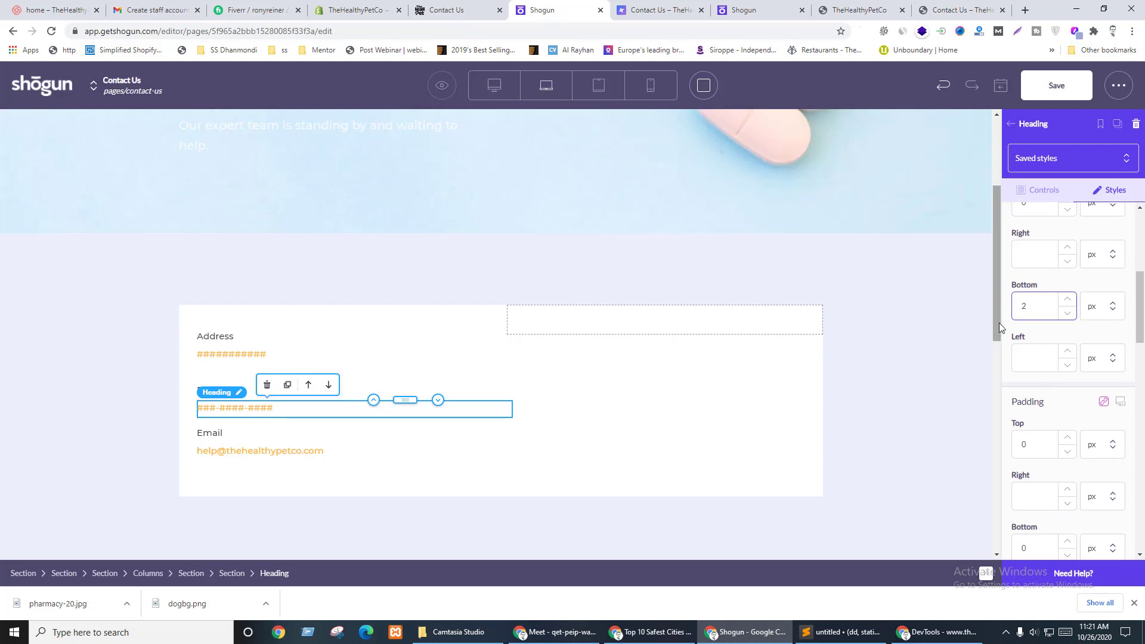
{"action": "type", "text": "0"}
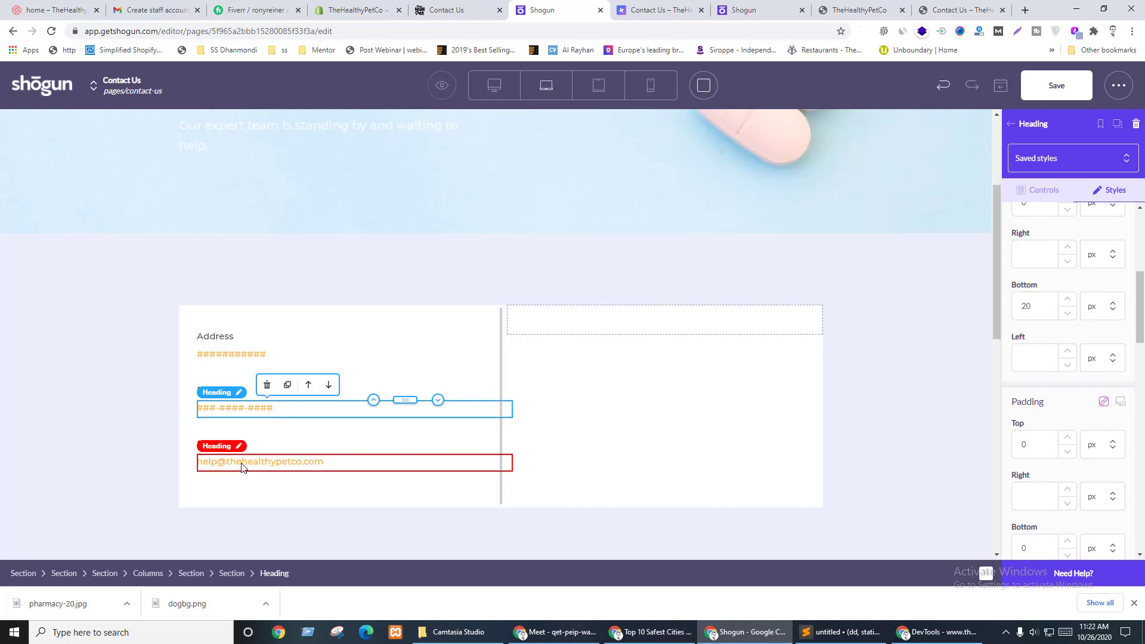
- Set the bottom margin of the orange email heading to 0 px
{"action": "left_click", "coordinate": [241, 466]}
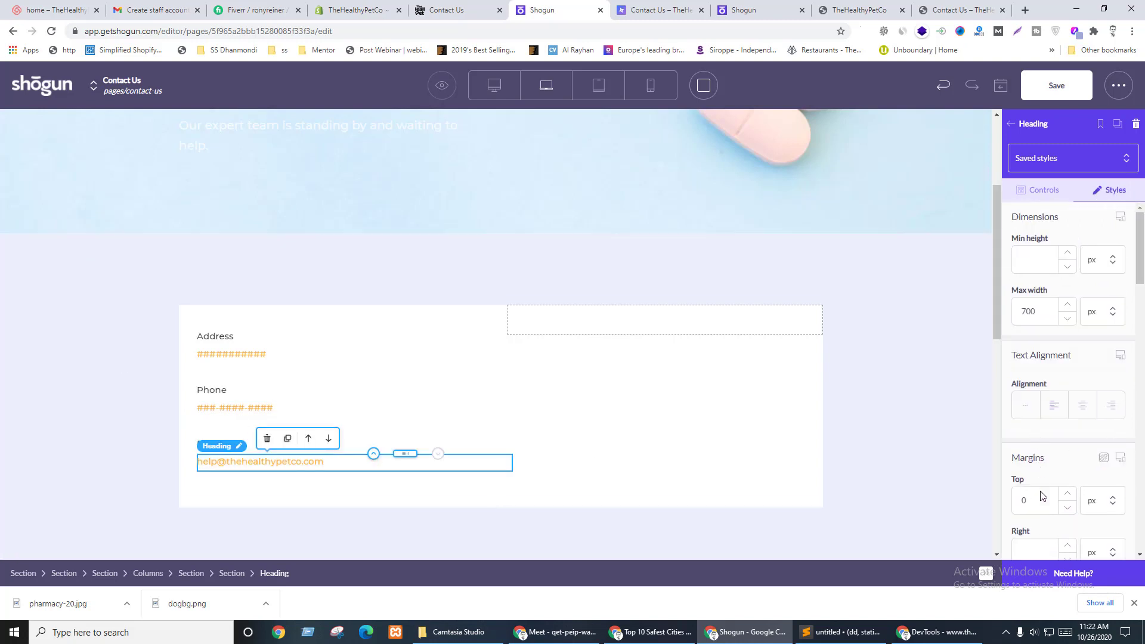
{"action": "scroll", "coordinate": [1040, 495], "scroll_direction": "down", "scroll_amount": 4}
{"action": "double_click", "coordinate": [1027, 365]}
{"action": "type", "text": "0"}
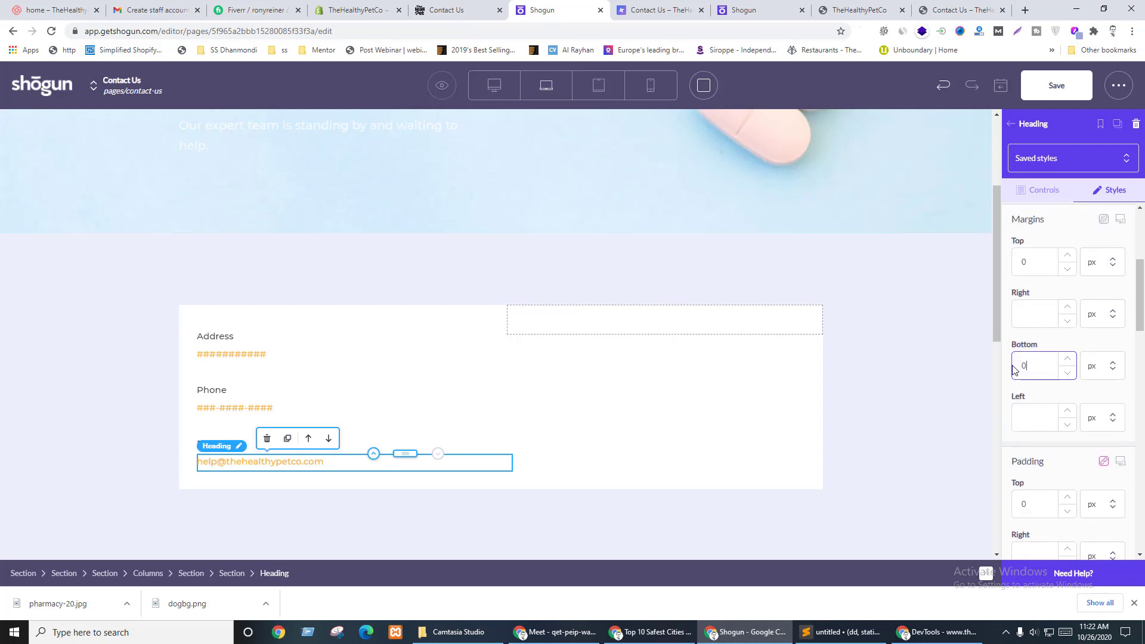
- Narrow the card's first column to about one third of the width and add a Map element to the empty second column
{"action": "left_click", "coordinate": [522, 399]}
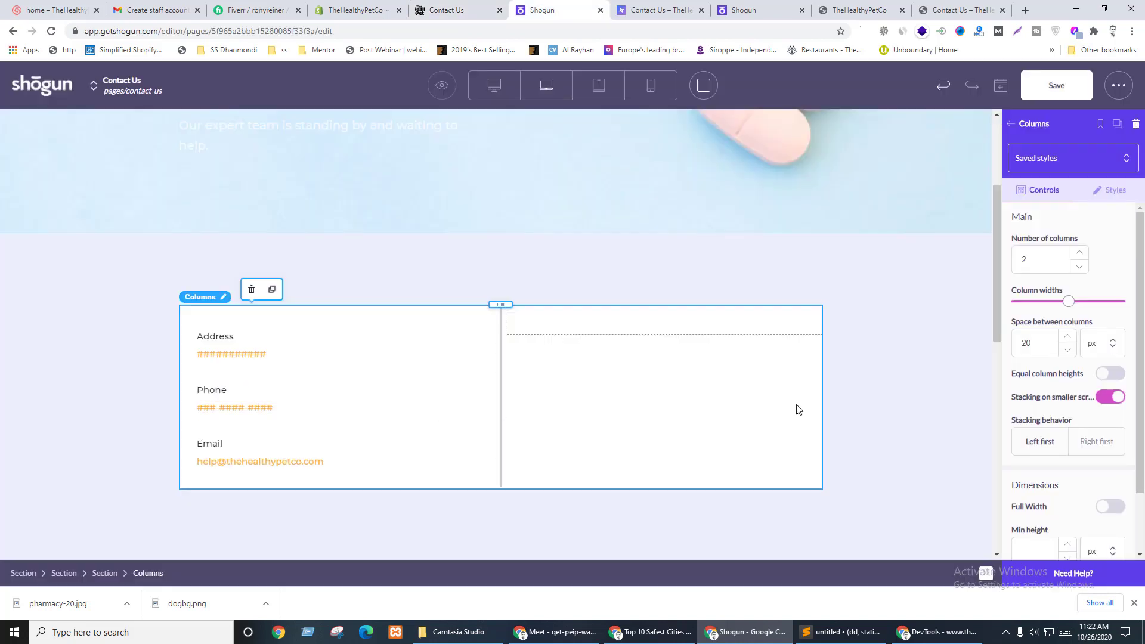
{"action": "left_click_drag", "start_coordinate": [1067, 301], "coordinate": [1043, 302]}
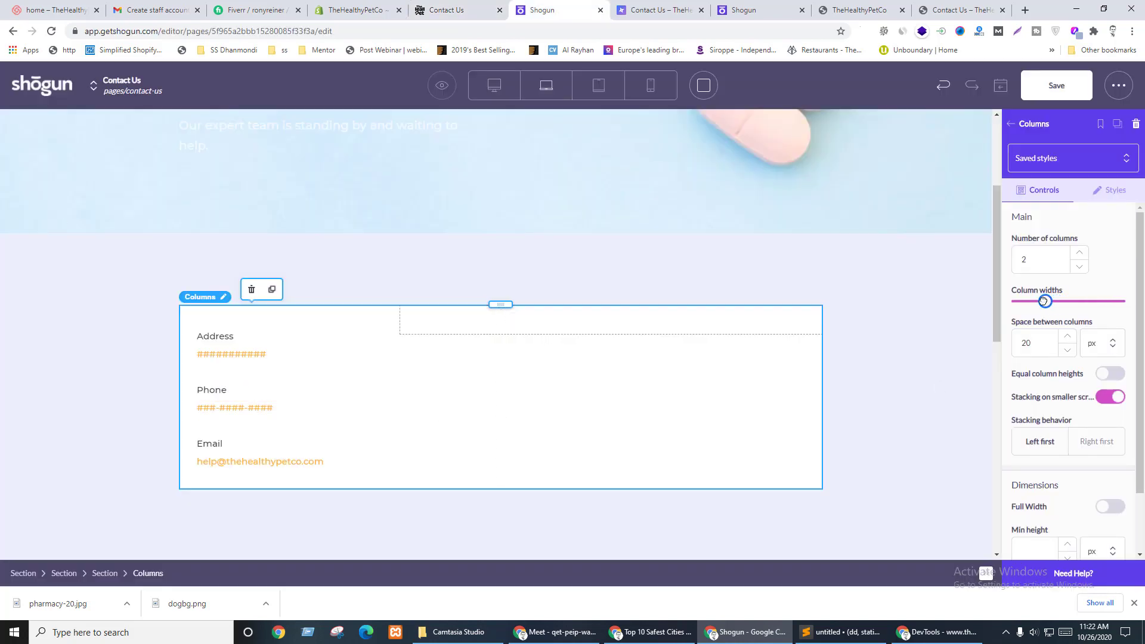
{"action": "left_click", "coordinate": [1049, 124]}
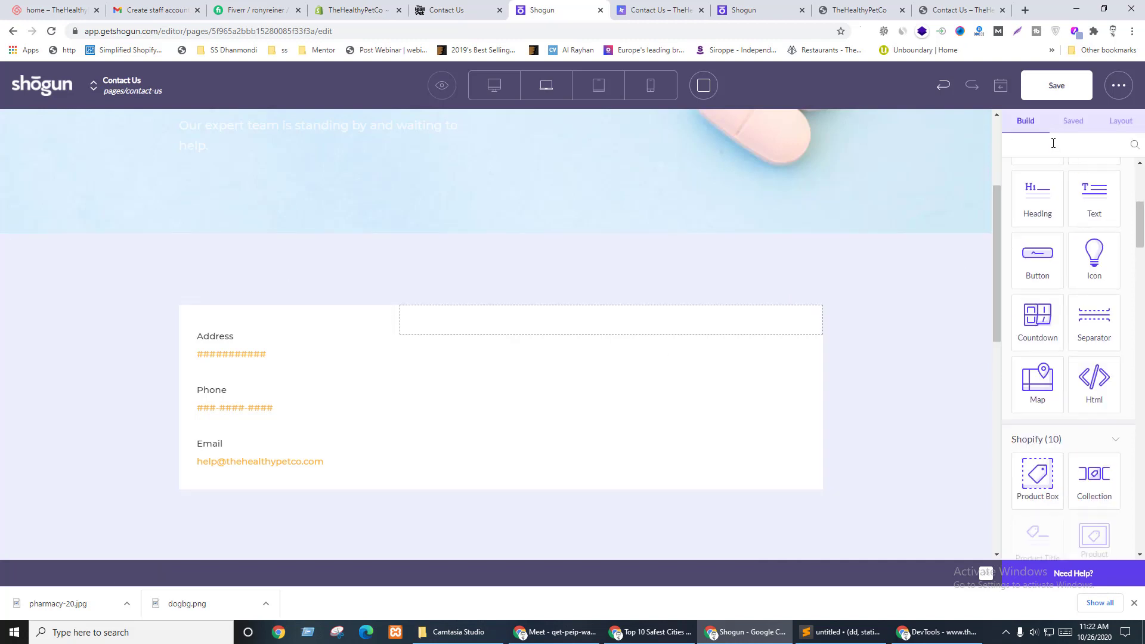
{"action": "left_click", "coordinate": [1052, 143]}
{"action": "type", "text": "m"}
{"action": "scroll", "coordinate": [1108, 359], "scroll_direction": "up", "scroll_amount": 3}
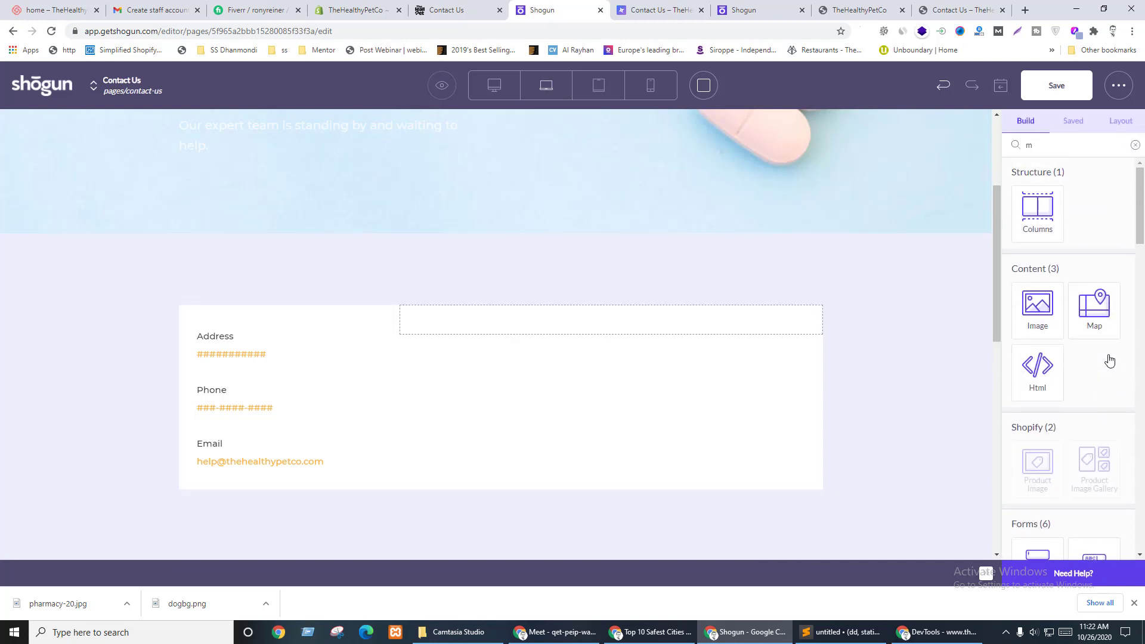
{"action": "left_click_drag", "start_coordinate": [1094, 307], "coordinate": [508, 332]}
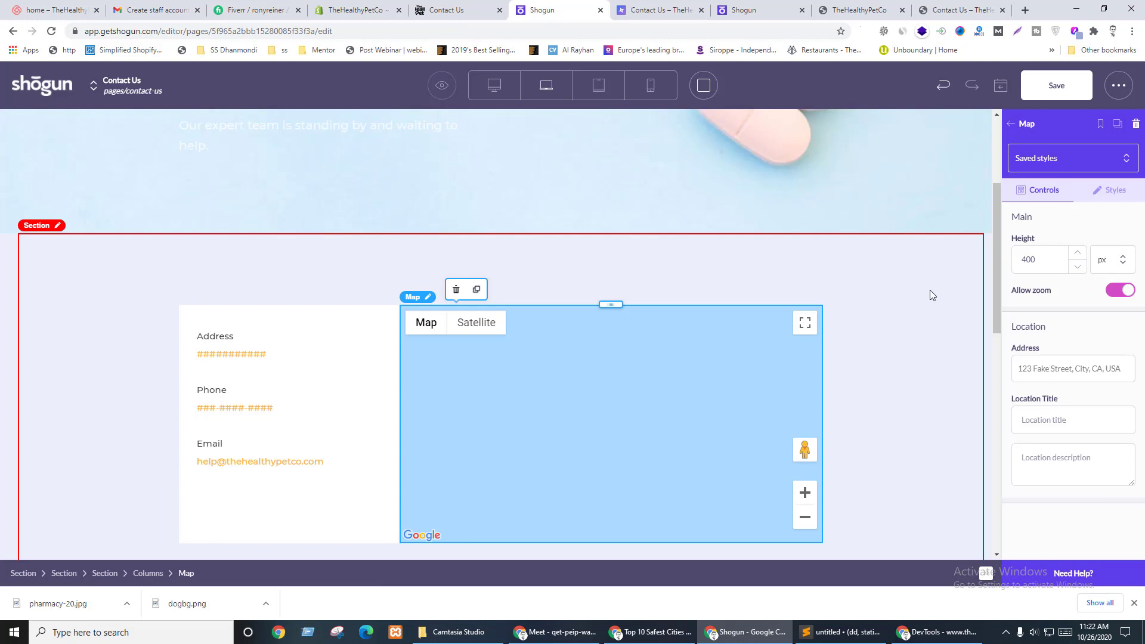
- Look up the place on the reference map, then set the new map's address to "Mt Diablo, California, USA" and its location title to "Mt Diablo"
{"action": "key", "text": "ctrl+shift+Tab"}
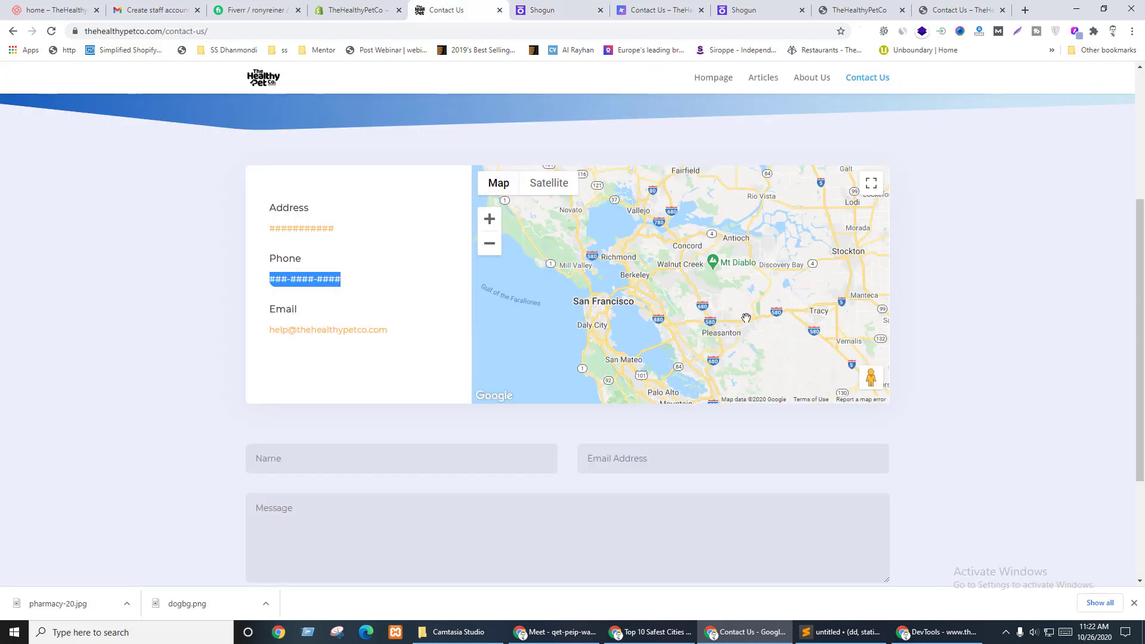
{"action": "left_click_drag", "start_coordinate": [720, 271], "coordinate": [685, 271]}
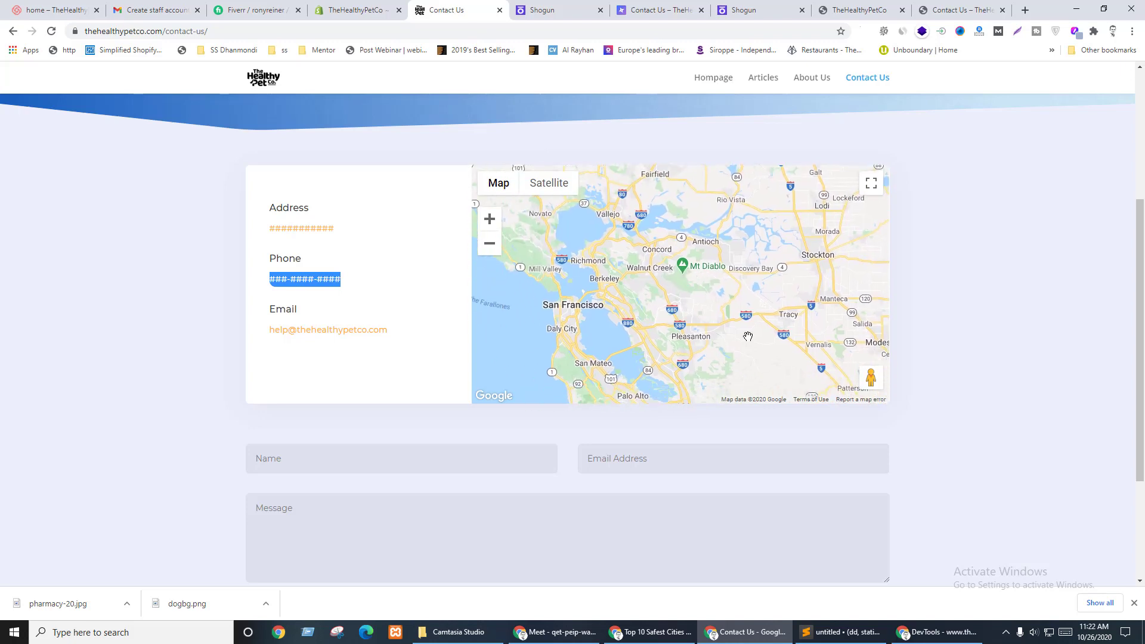
{"action": "left_click", "coordinate": [683, 265]}
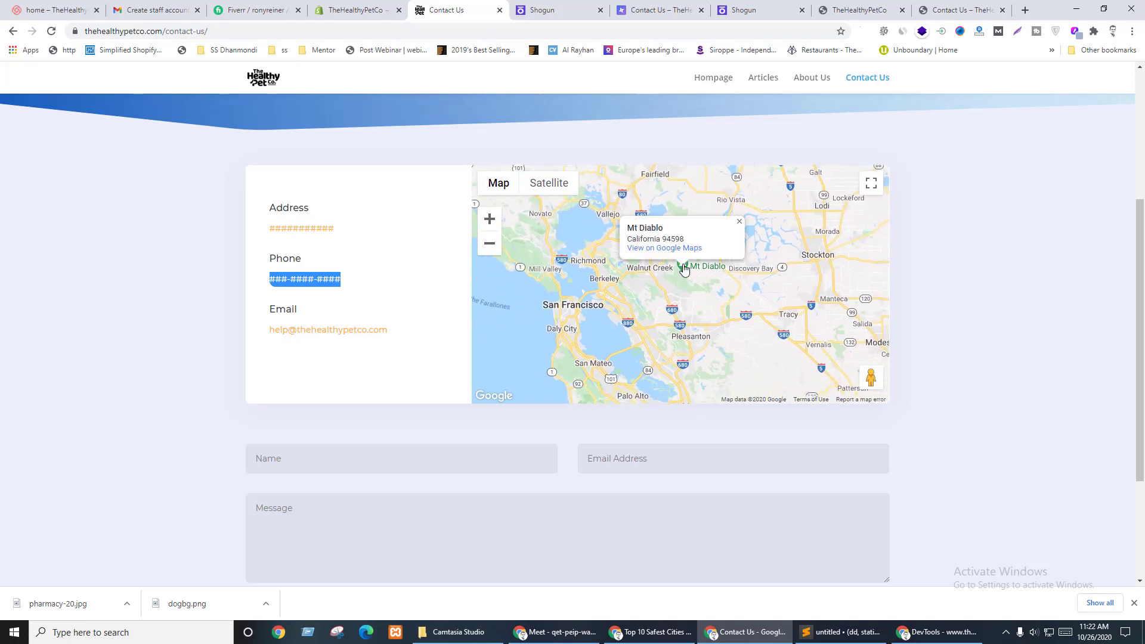
{"action": "triple_click", "coordinate": [637, 228]}
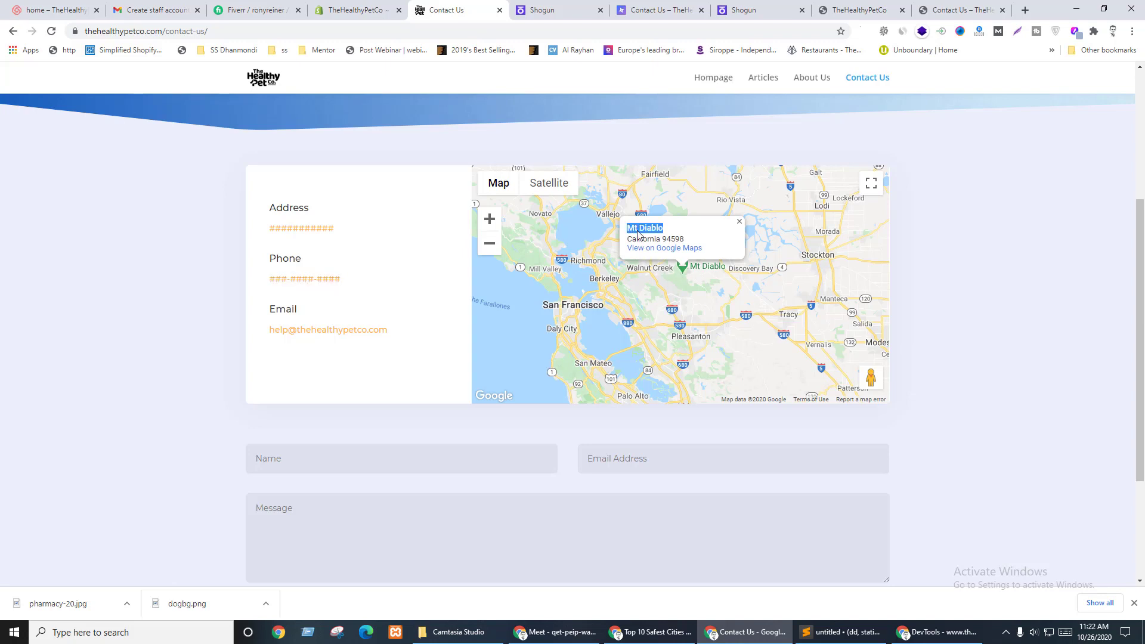
{"action": "key", "text": "ctrl+Tab"}
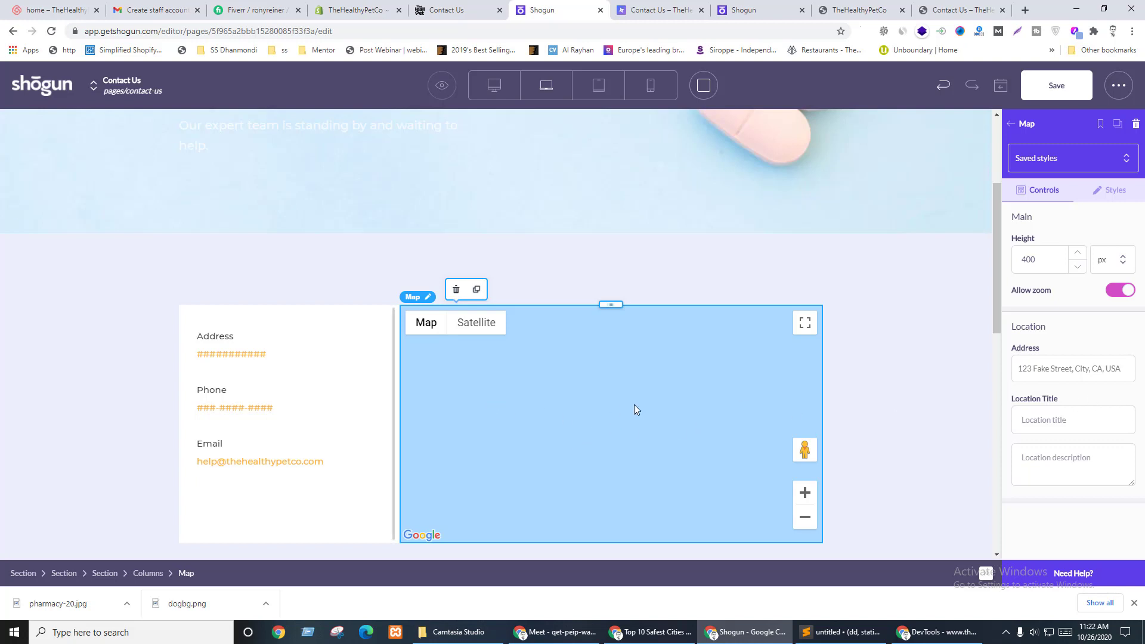
{"action": "left_click", "coordinate": [1066, 374]}
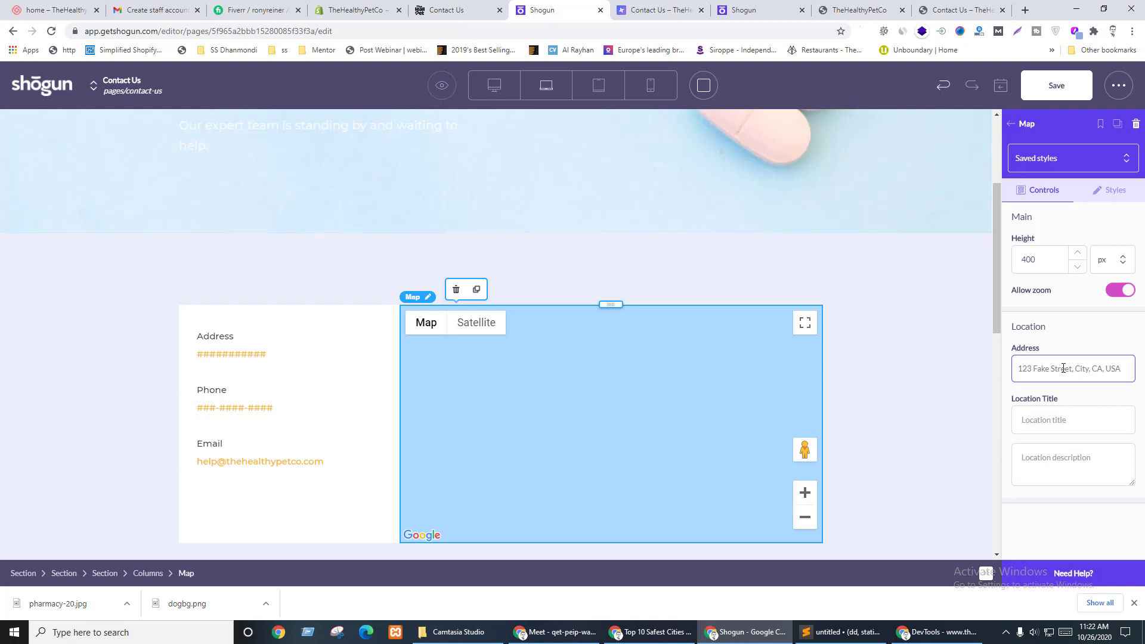
{"action": "type", "text": "Mt Diablo"}
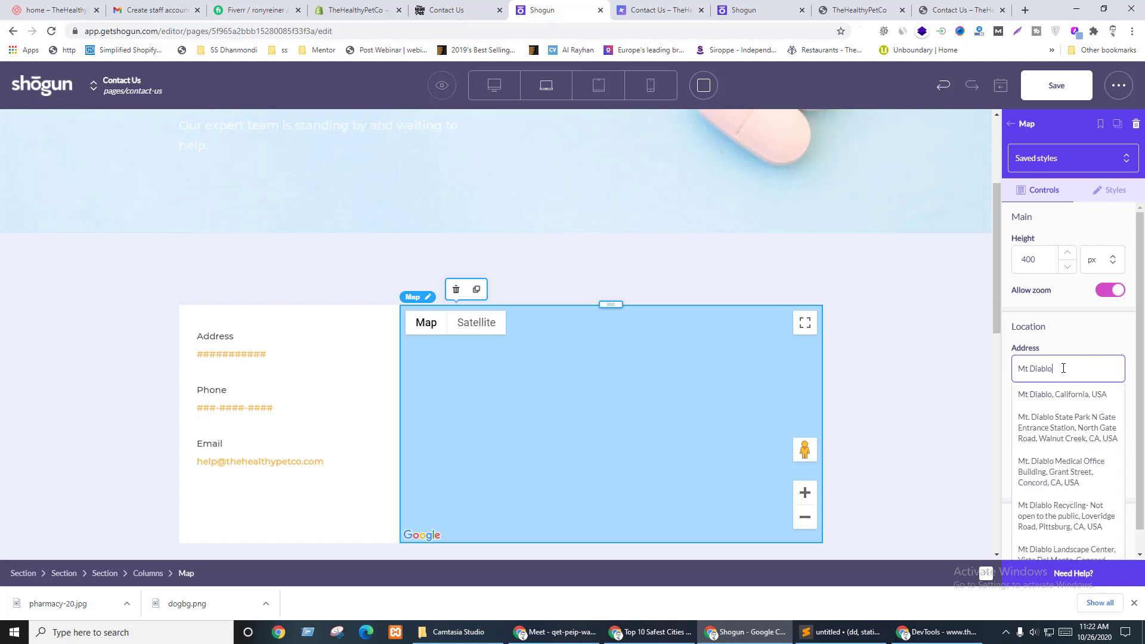
{"action": "left_click", "coordinate": [1056, 394]}
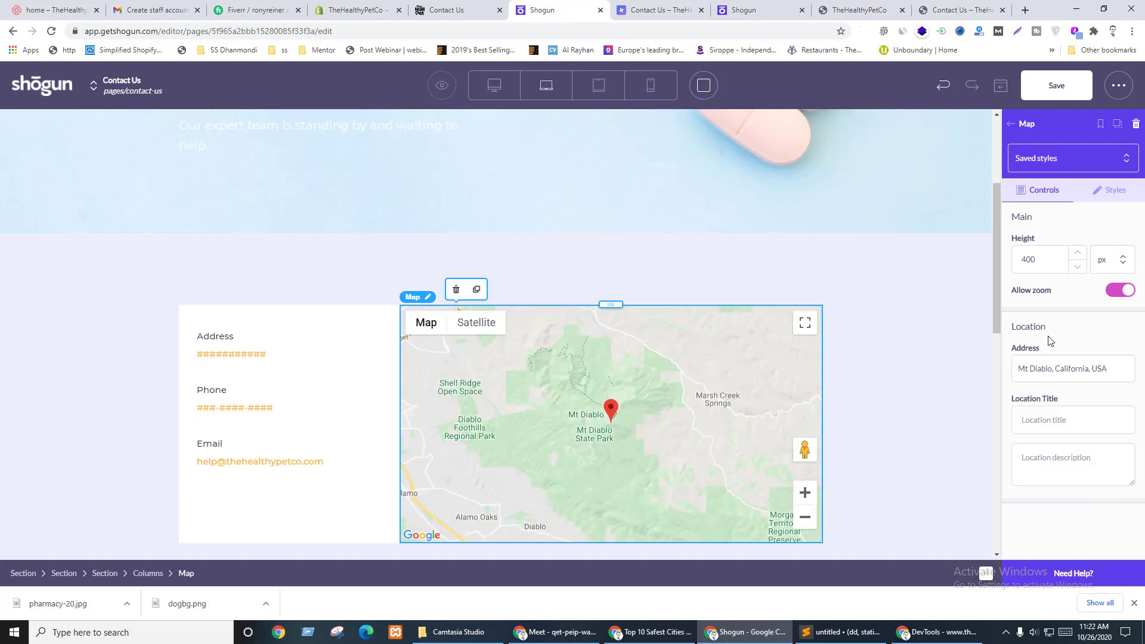
{"action": "left_click", "coordinate": [1074, 424]}
{"action": "type", "text": "Mt Diablo"}
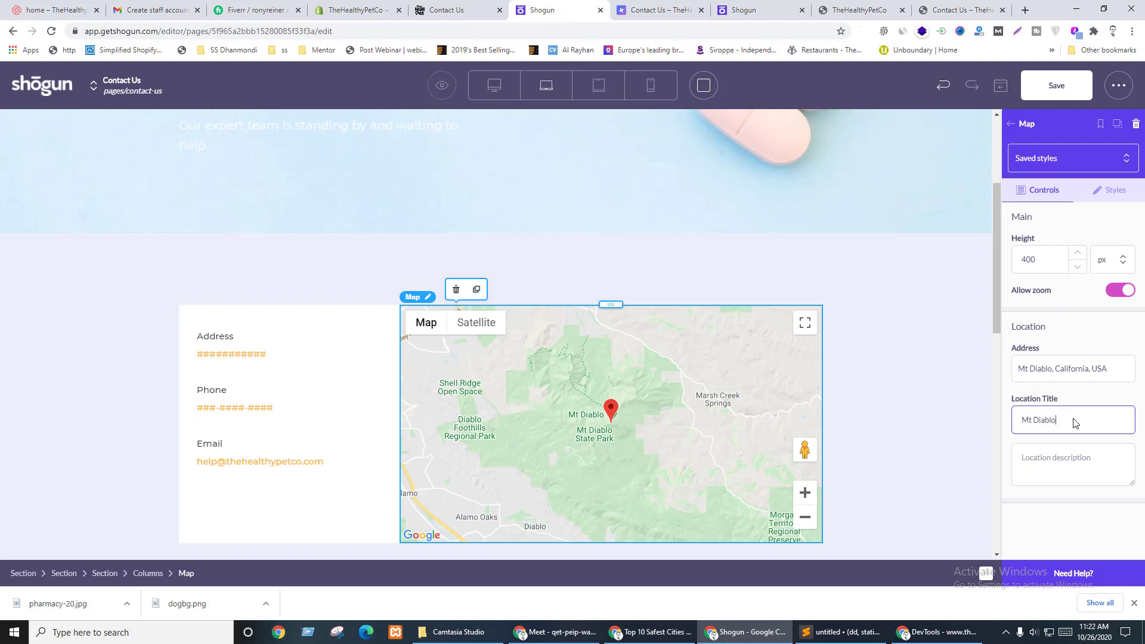
- Fill the map's location description with "California 94598" copied from the Google Maps page linked on the reference map
{"action": "left_click", "coordinate": [1053, 459]}
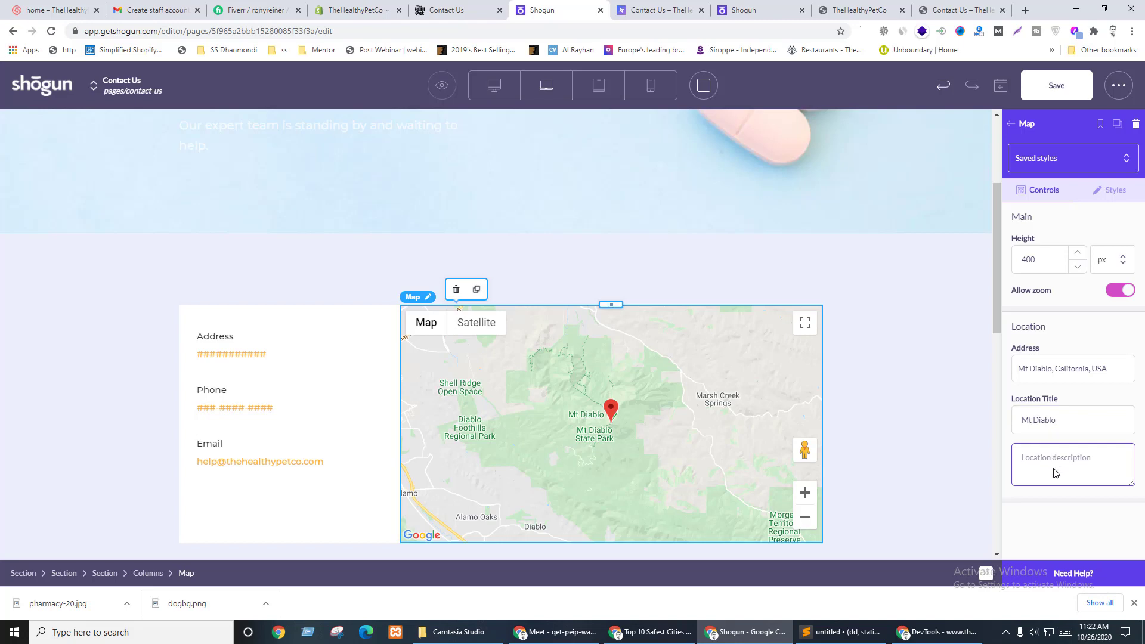
{"action": "key", "text": "ctrl+shift+Tab"}
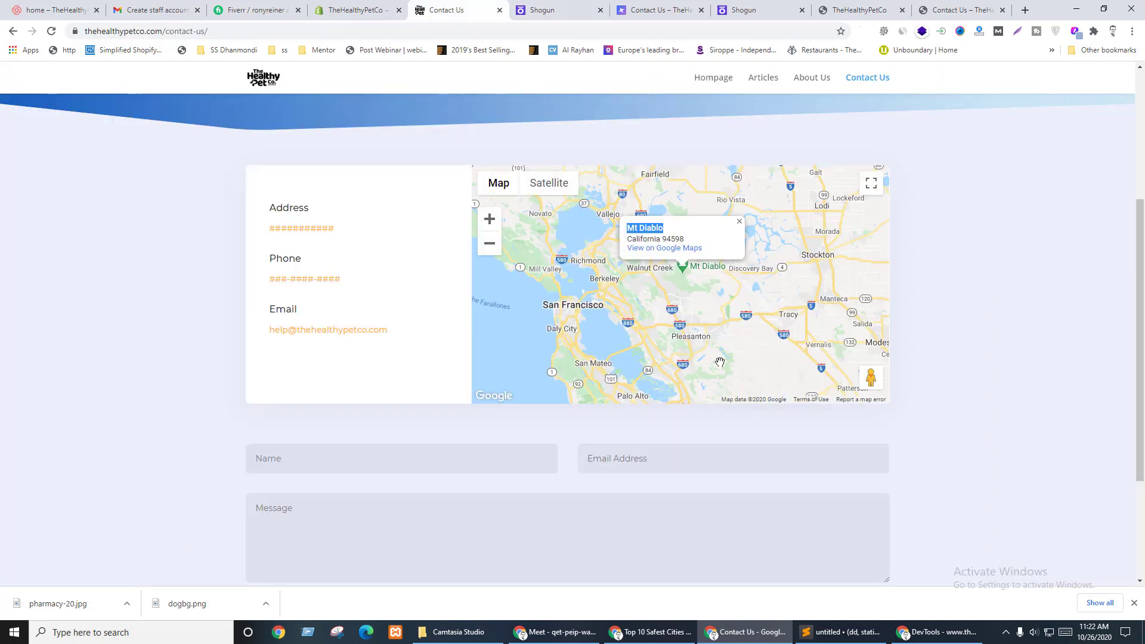
{"action": "left_click", "coordinate": [656, 248]}
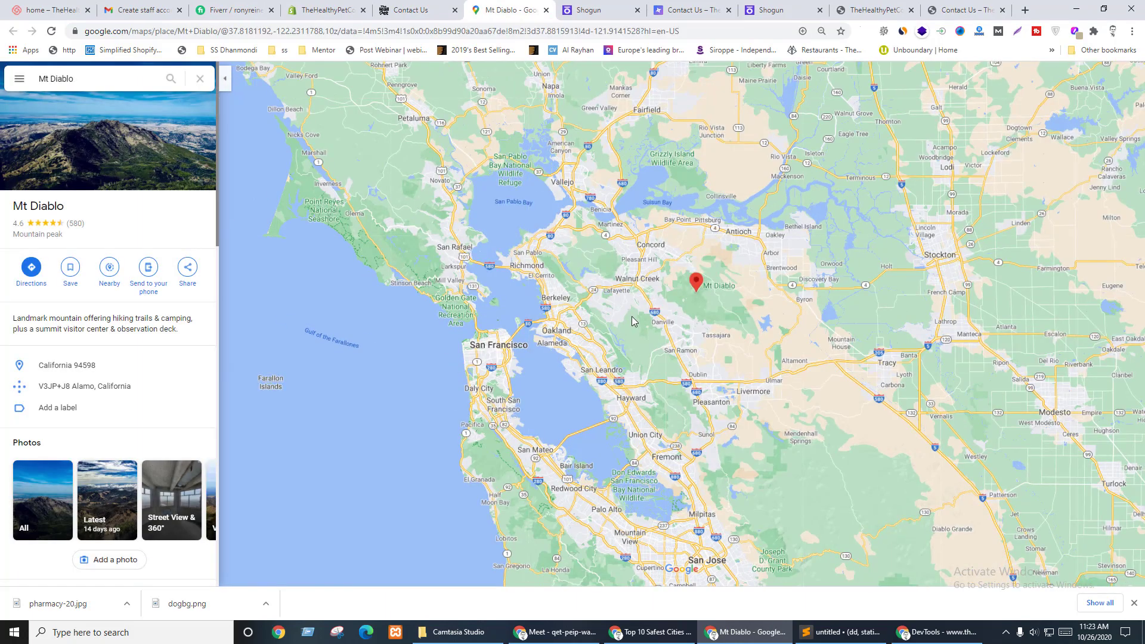
{"action": "scroll", "coordinate": [632, 322], "scroll_direction": "up", "scroll_amount": 1}
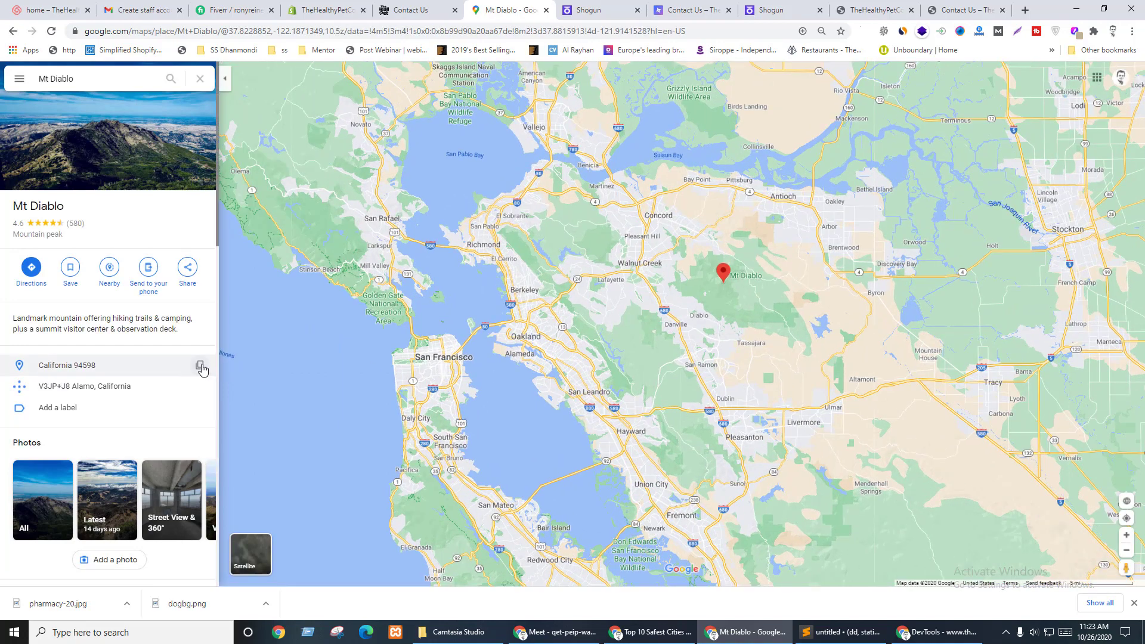
{"action": "left_click", "coordinate": [201, 367]}
{"action": "key", "text": "ctrl+Tab"}
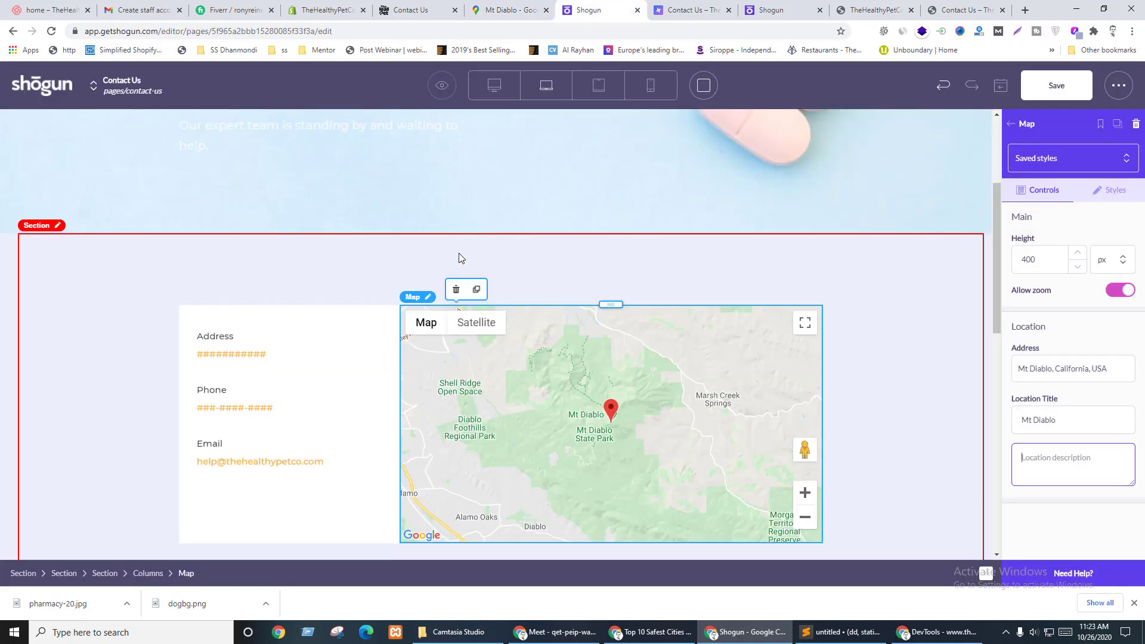
{"action": "left_click", "coordinate": [1065, 370]}
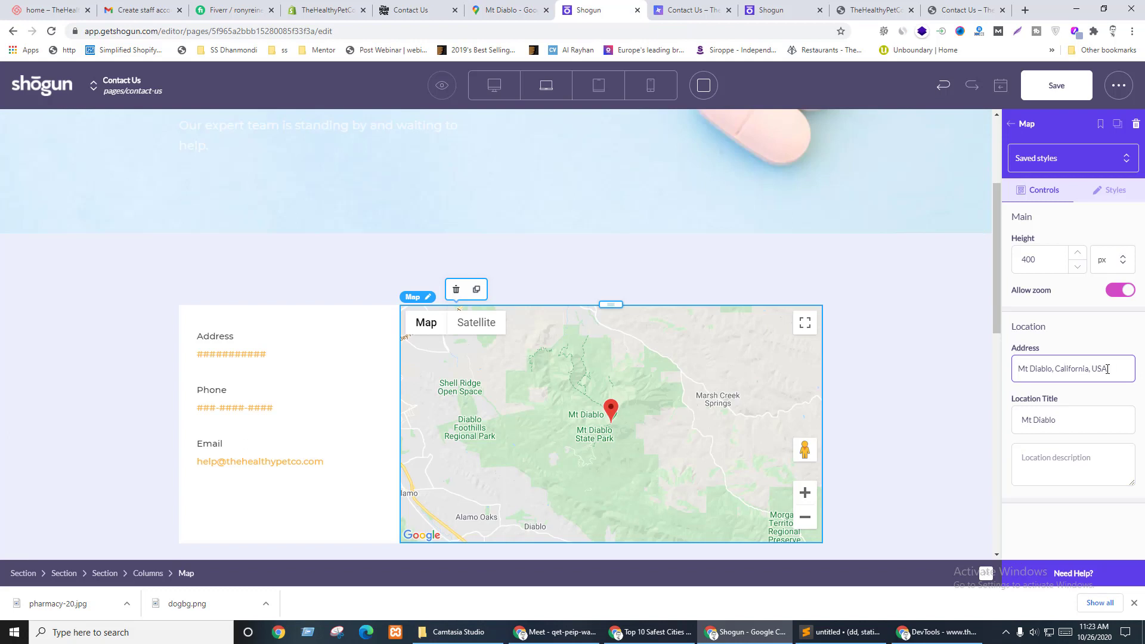
{"action": "left_click", "coordinate": [1053, 421]}
{"action": "key", "text": "ctrl+a"}
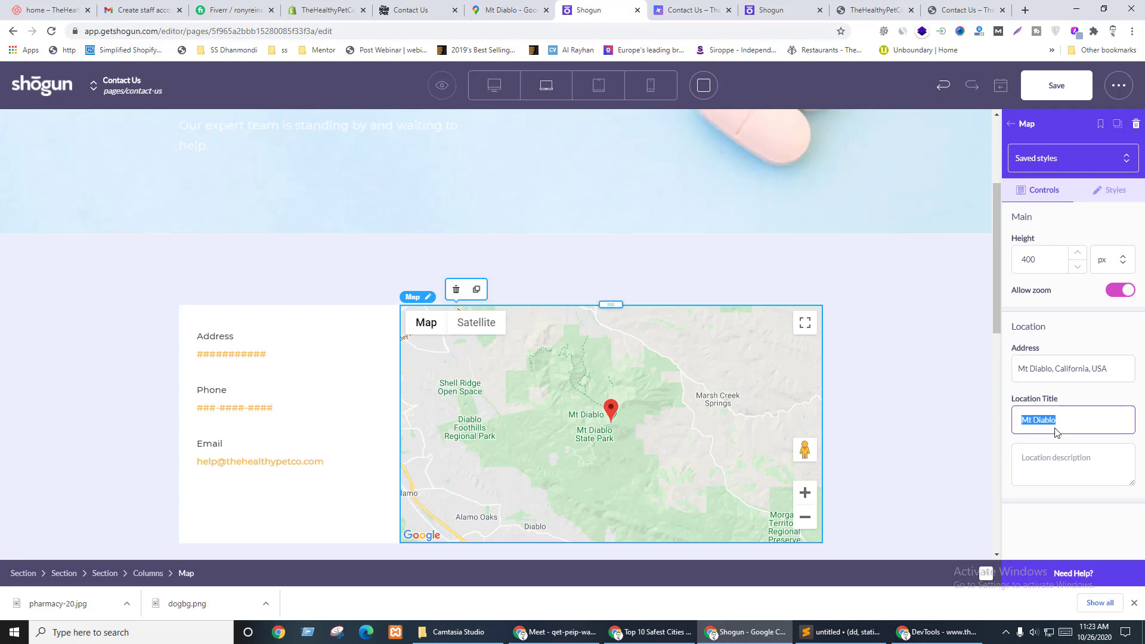
{"action": "left_click", "coordinate": [1047, 459]}
{"action": "key", "text": "ctrl+v"}
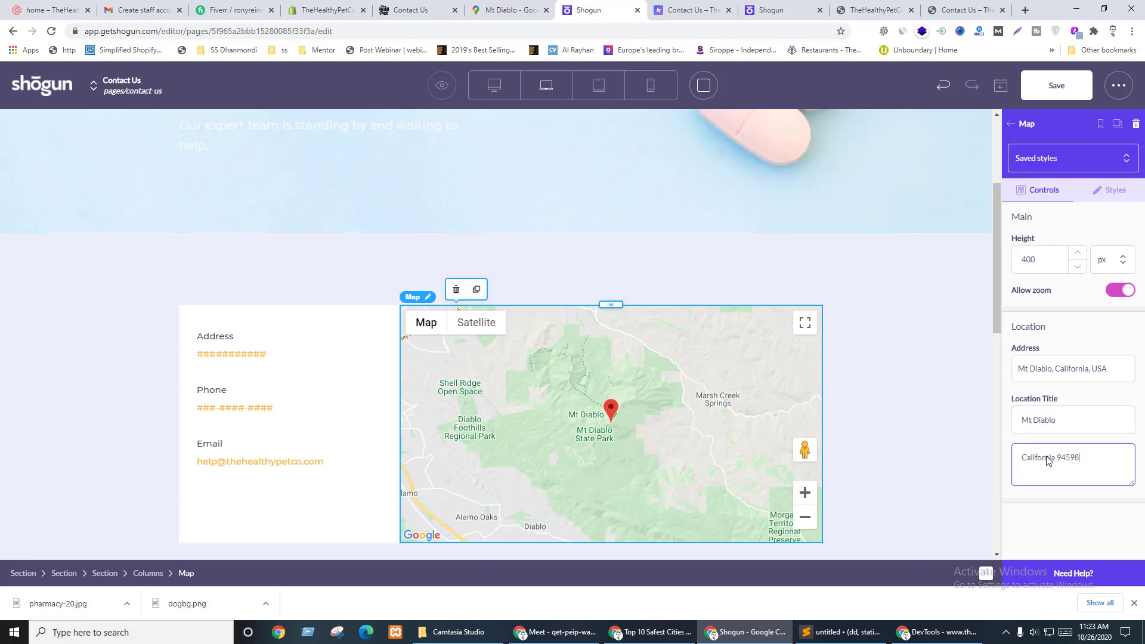
- Try the map with zoom disallowed, and allow zoom again
{"action": "left_click", "coordinate": [1049, 506]}
{"action": "scroll", "coordinate": [643, 425], "scroll_direction": "up", "scroll_amount": 2}
{"action": "scroll", "coordinate": [646, 424], "scroll_direction": "down", "scroll_amount": 3}
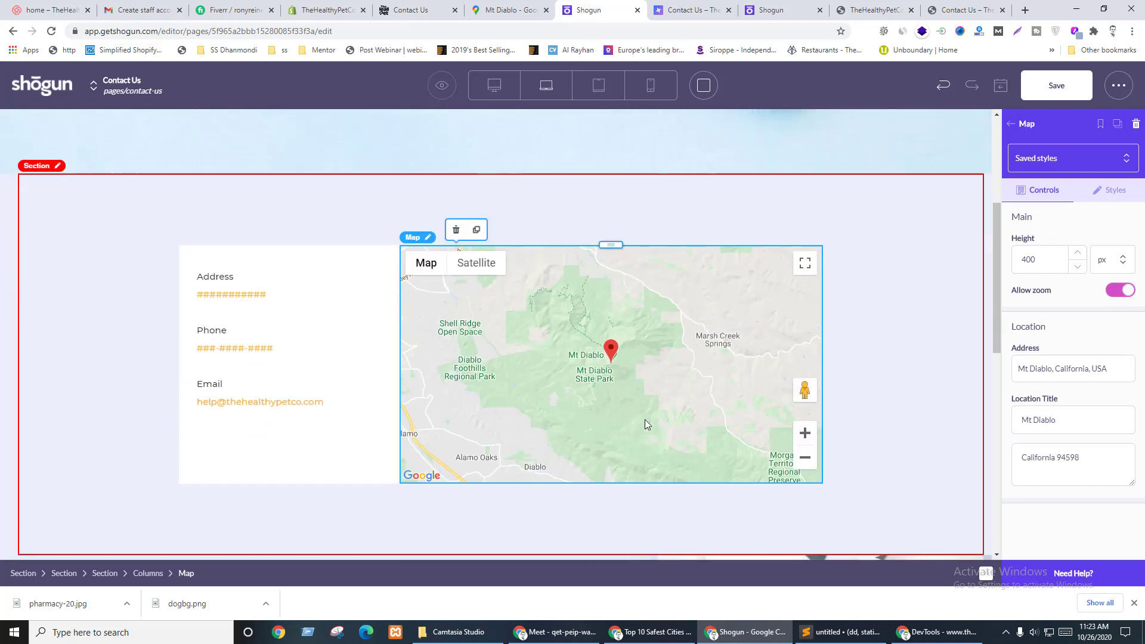
{"action": "left_click", "coordinate": [1118, 291]}
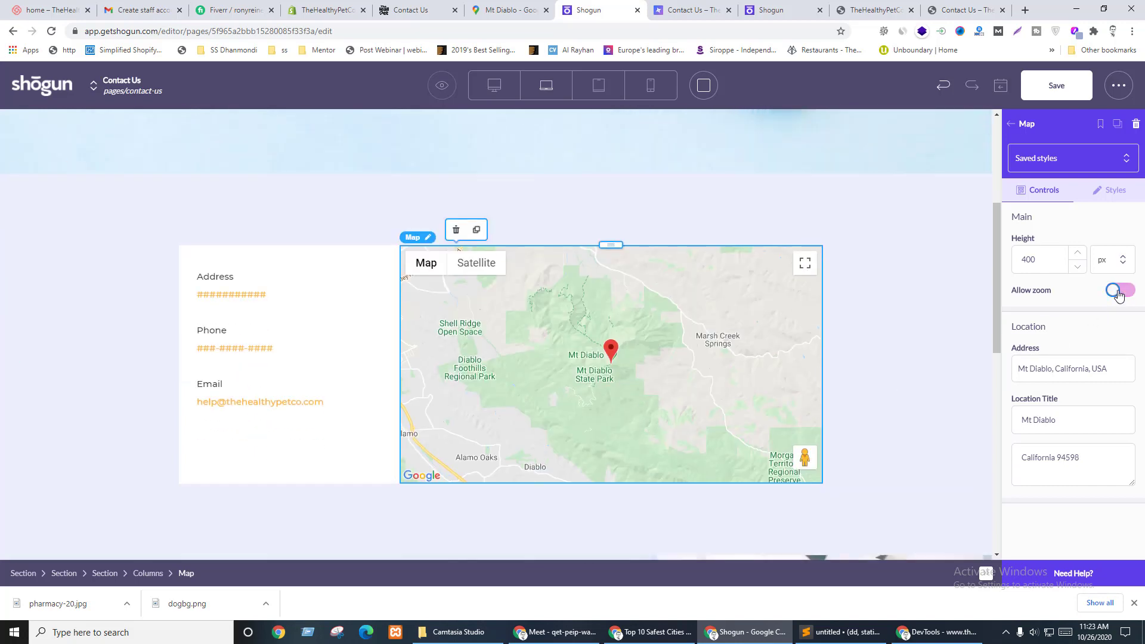
{"action": "left_click", "coordinate": [1118, 292]}
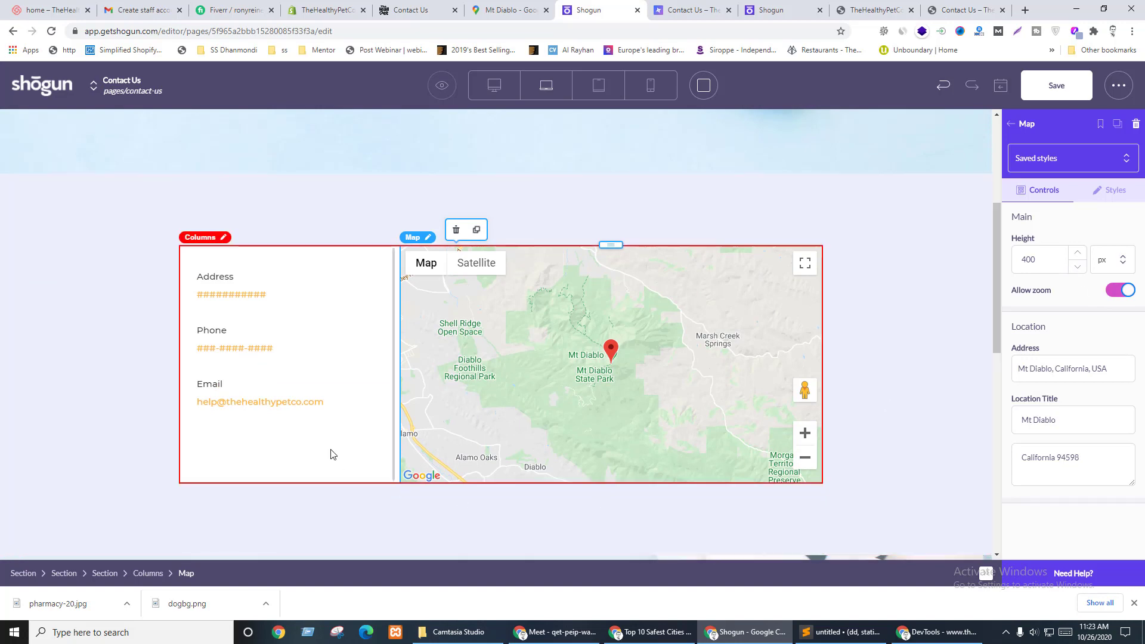
- Set the height of the Mt Diablo map to 300 px and review its style settings
{"action": "left_click", "coordinate": [1077, 266]}
{"action": "left_click", "coordinate": [1077, 267]}
{"action": "left_click_drag", "start_coordinate": [1026, 261], "coordinate": [1041, 263]}
{"action": "left_click", "coordinate": [1052, 311]}
{"action": "left_click", "coordinate": [1110, 191]}
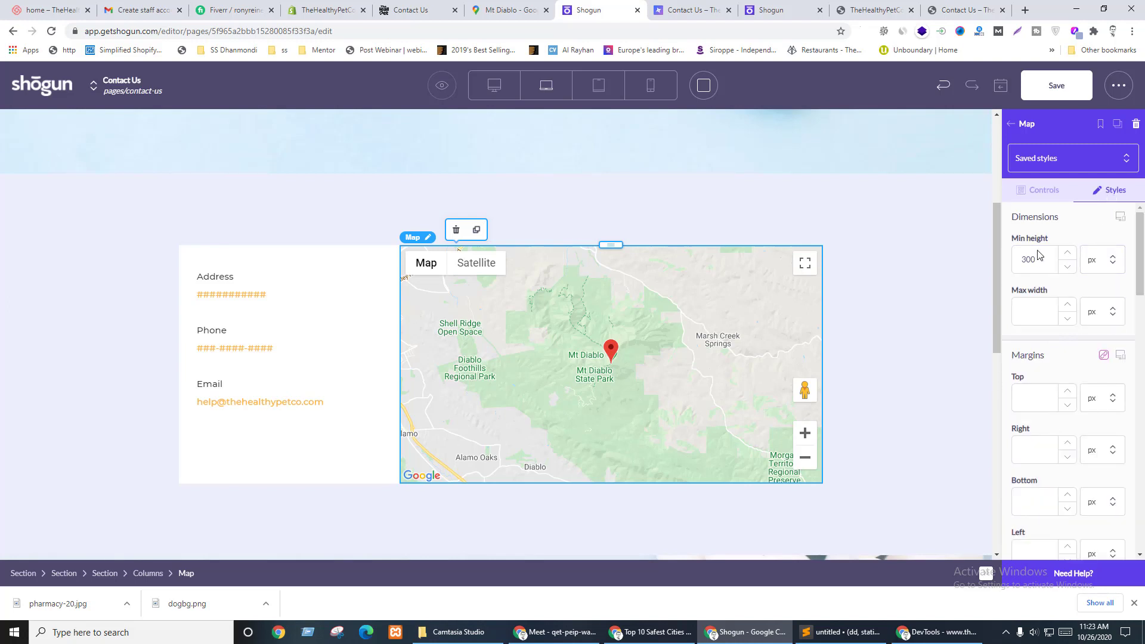
{"action": "scroll", "coordinate": [1108, 501], "scroll_direction": "down", "scroll_amount": 3}
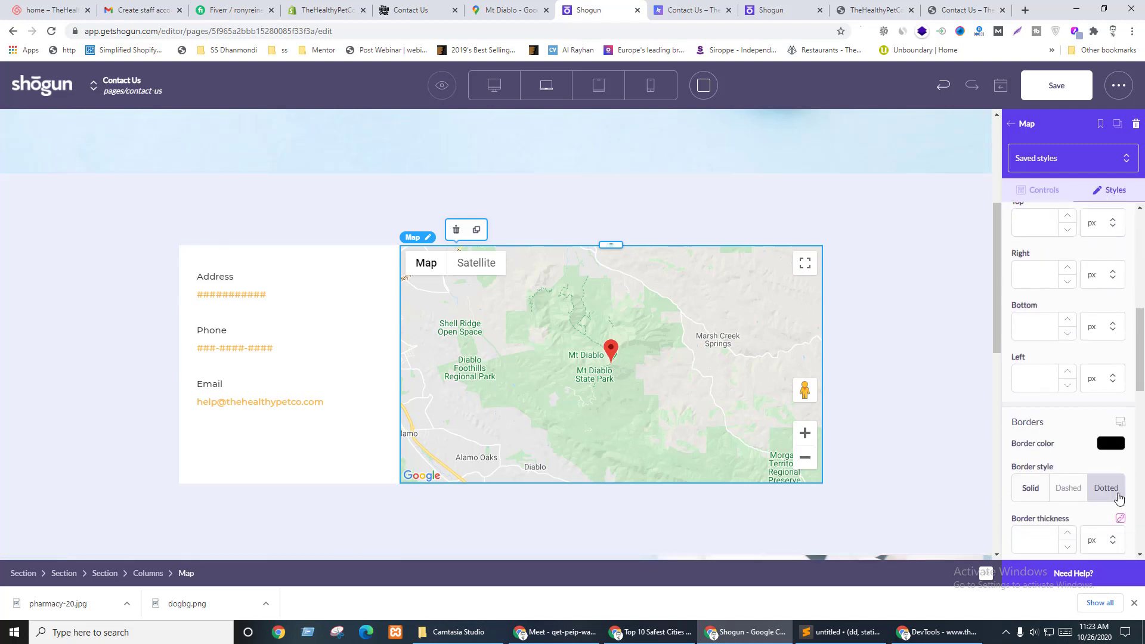
{"action": "scroll", "coordinate": [1109, 501], "scroll_direction": "down", "scroll_amount": 4}
- Save the page and open its preview, closing the Google Maps page that is no longer needed
{"action": "left_click", "coordinate": [1058, 88]}
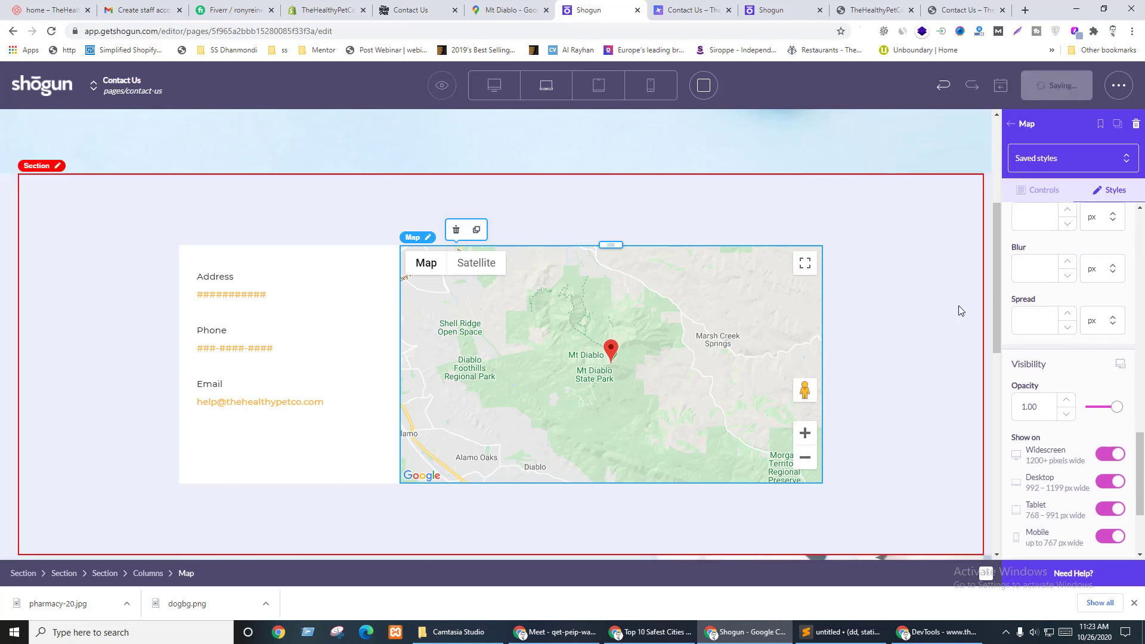
{"action": "key", "text": "ctrl+Tab"}
{"action": "key", "text": "ctrl+shift+Tab"}
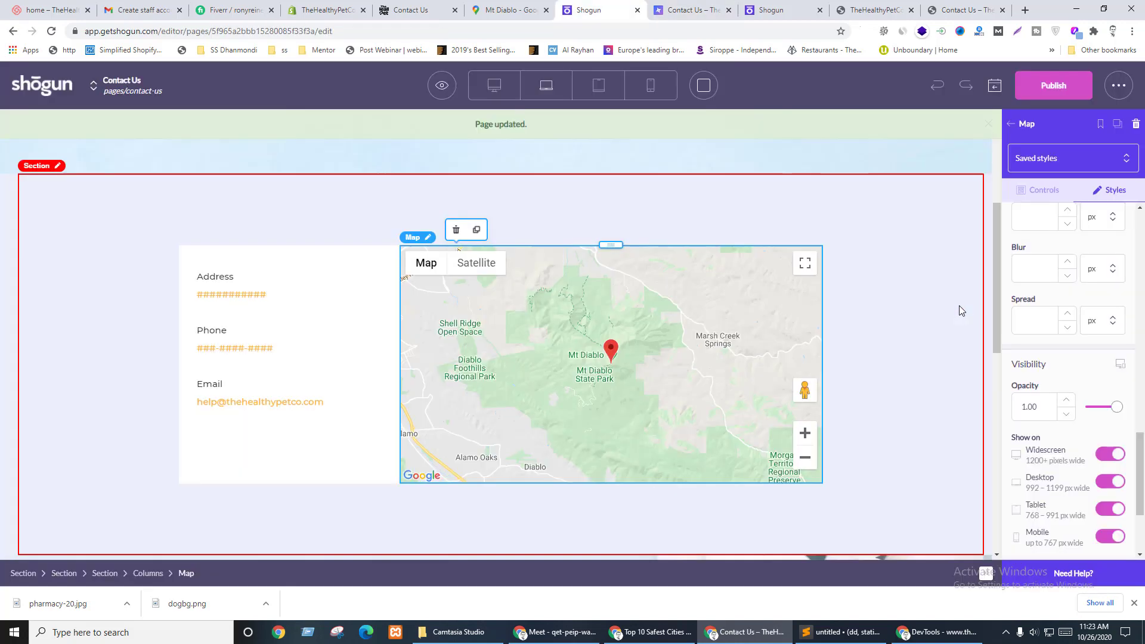
{"action": "left_click", "coordinate": [442, 85]}
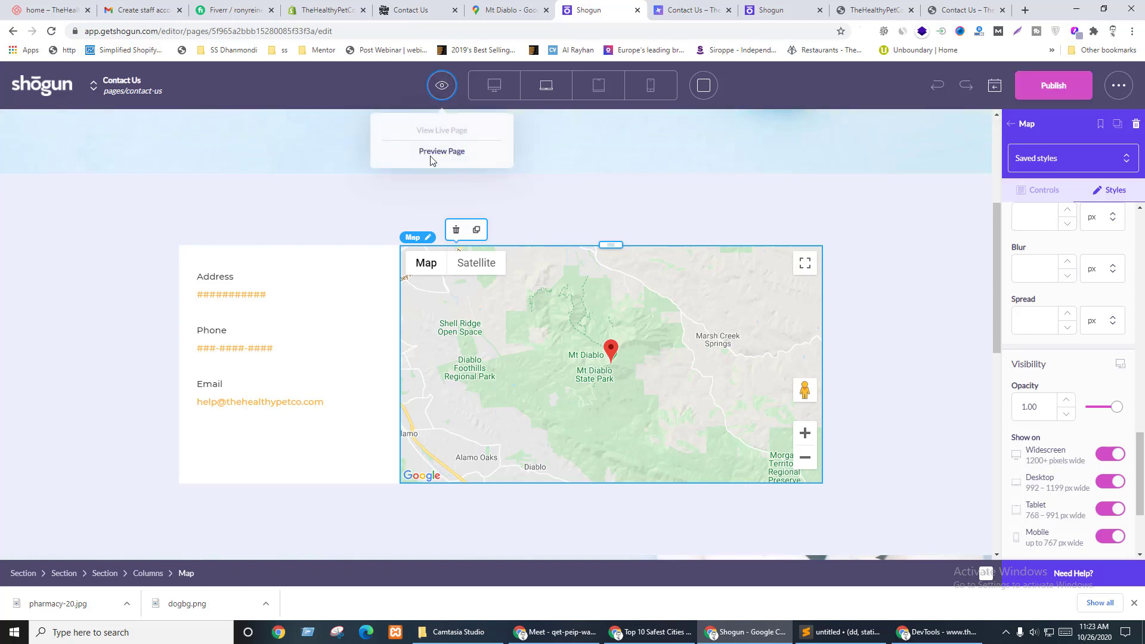
{"action": "left_click", "coordinate": [428, 150]}
{"action": "left_click", "coordinate": [500, 10]}
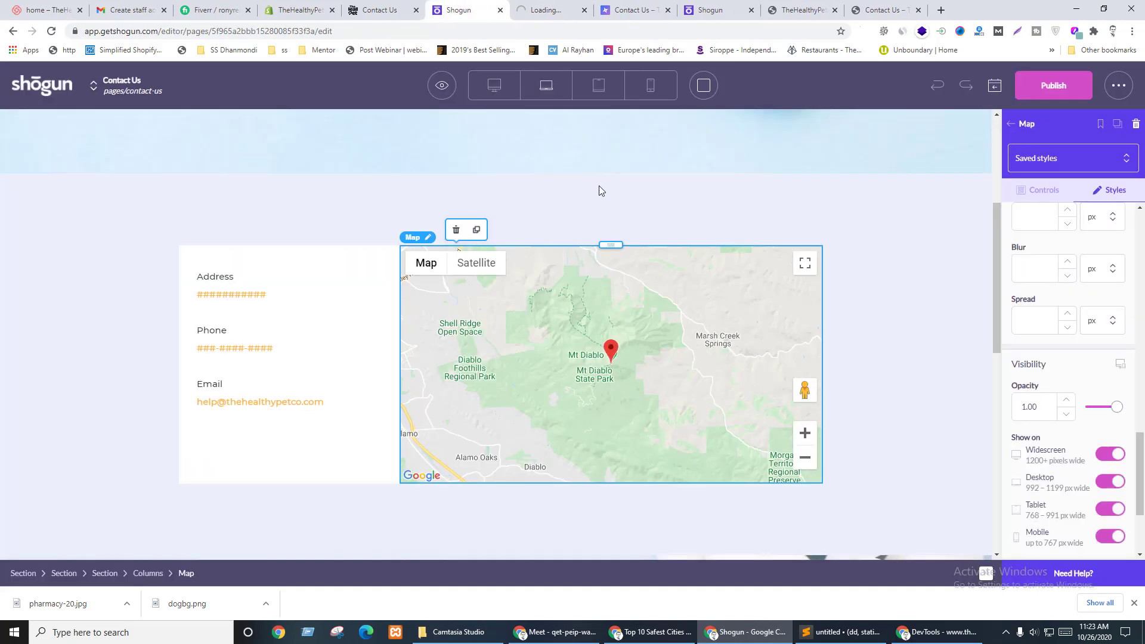
- Check the contact card in the preview against the reference page, testing zooming and panning on its map
{"action": "key", "text": "ctrl+shift+Tab"}
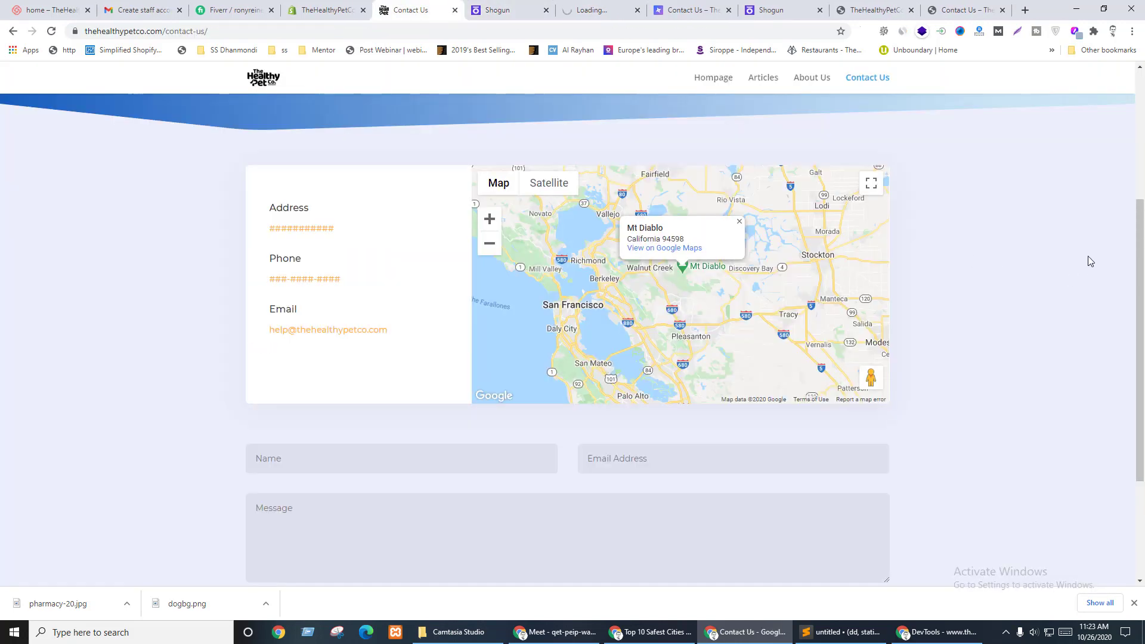
{"action": "key", "text": "ctrl+Tab"}
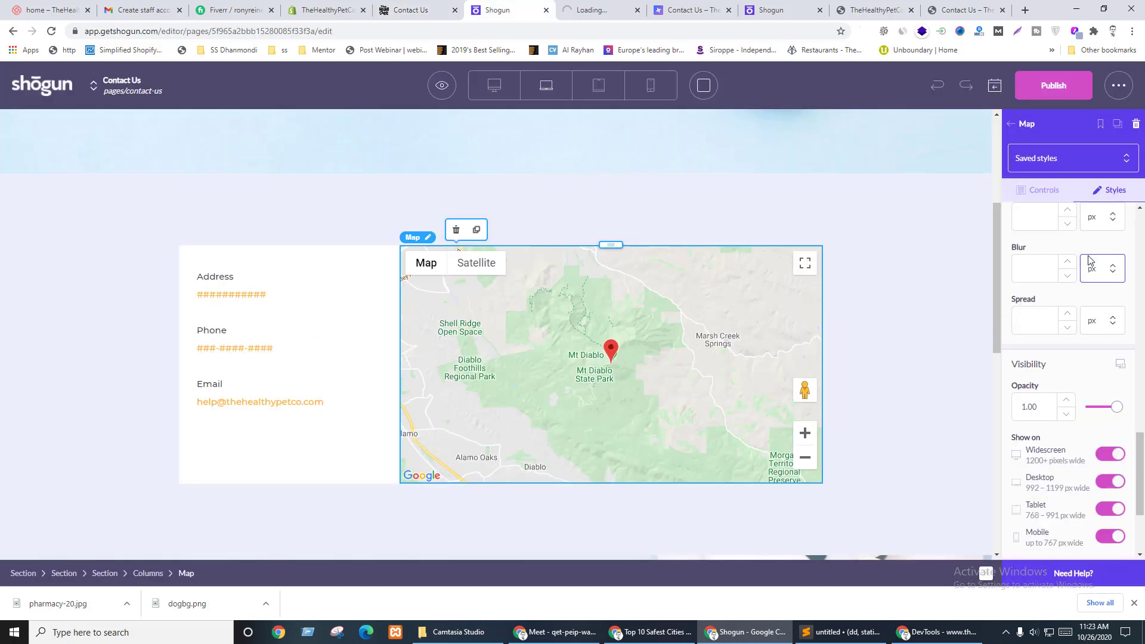
{"action": "key", "text": "ctrl+shift+Tab"}
{"action": "key", "text": "ctrl+Tab"}
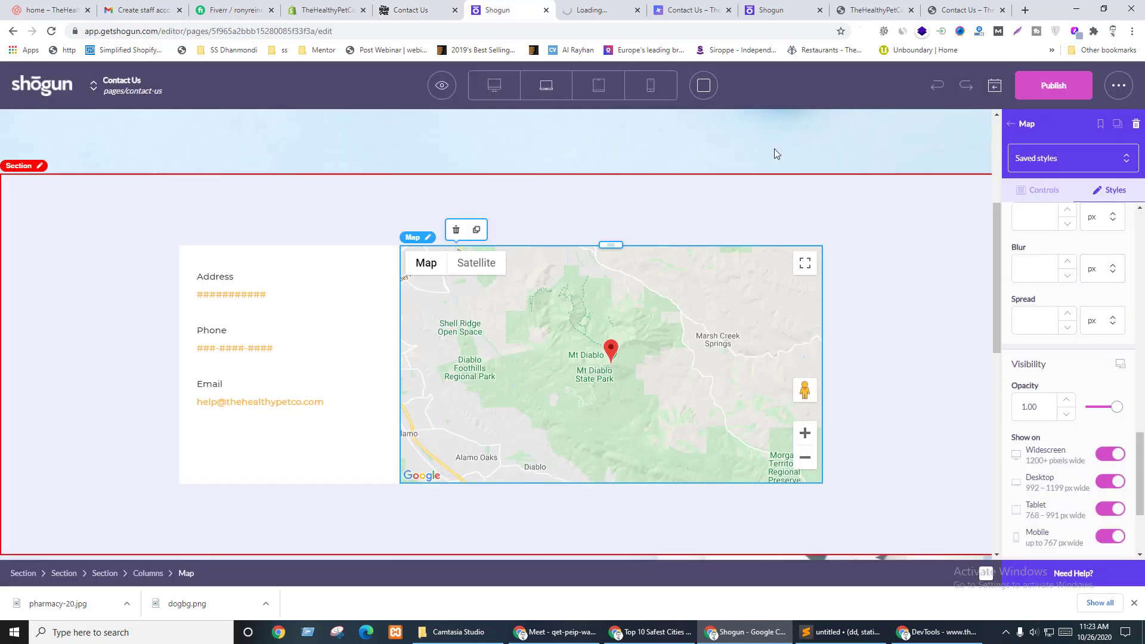
{"action": "left_click", "coordinate": [594, 7]}
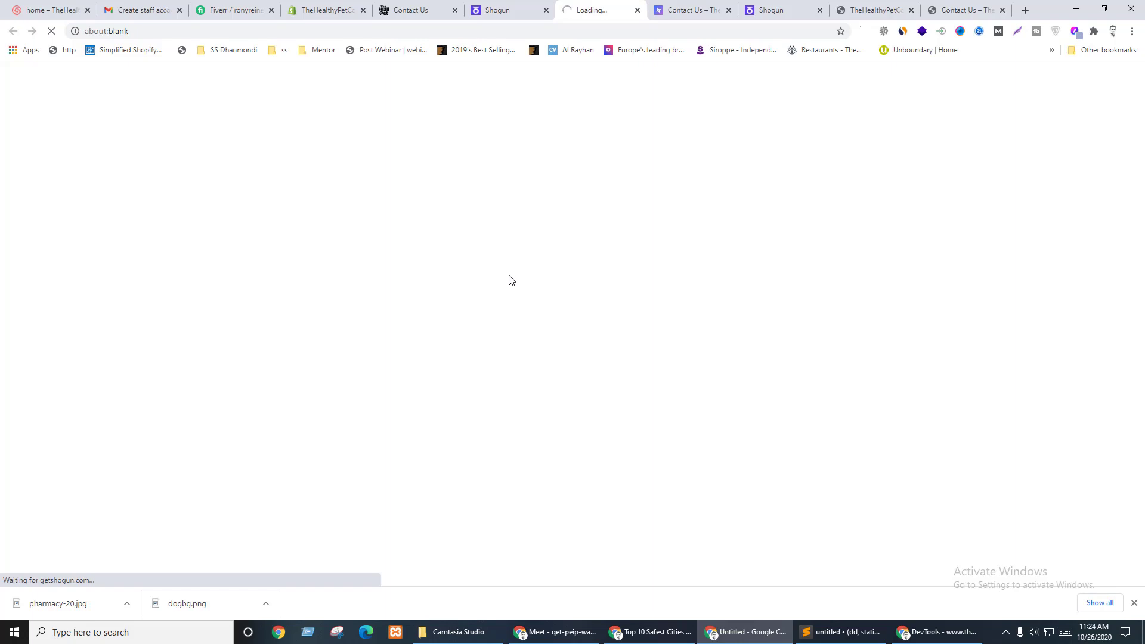
{"action": "scroll", "coordinate": [826, 297], "scroll_direction": "down", "scroll_amount": 4}
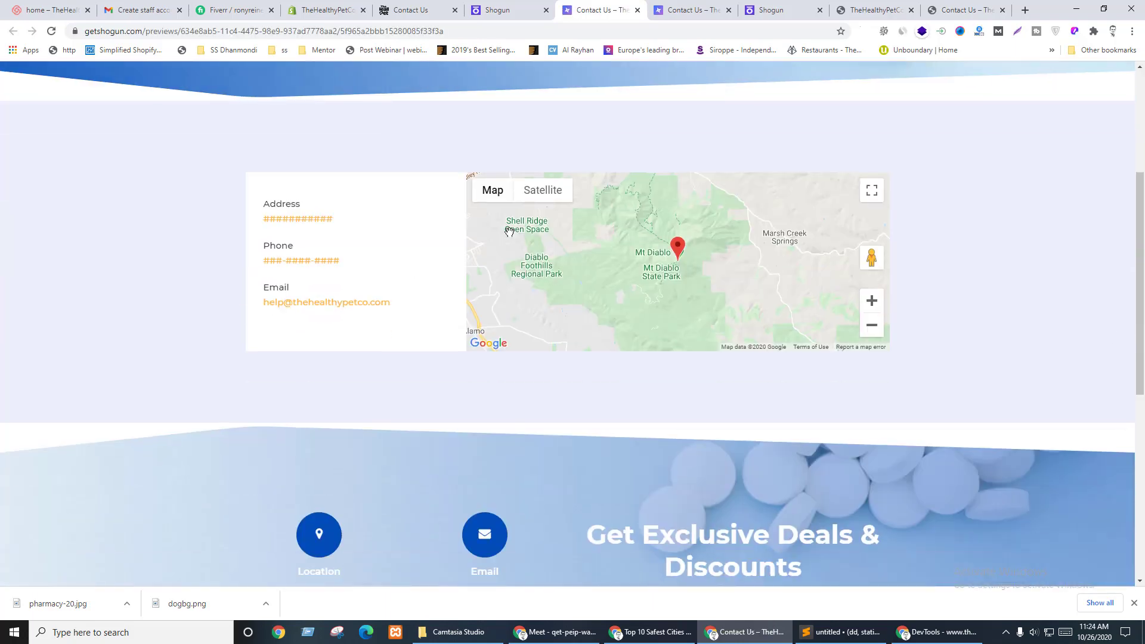
{"action": "scroll", "coordinate": [695, 246], "scroll_direction": "up", "scroll_amount": 5}
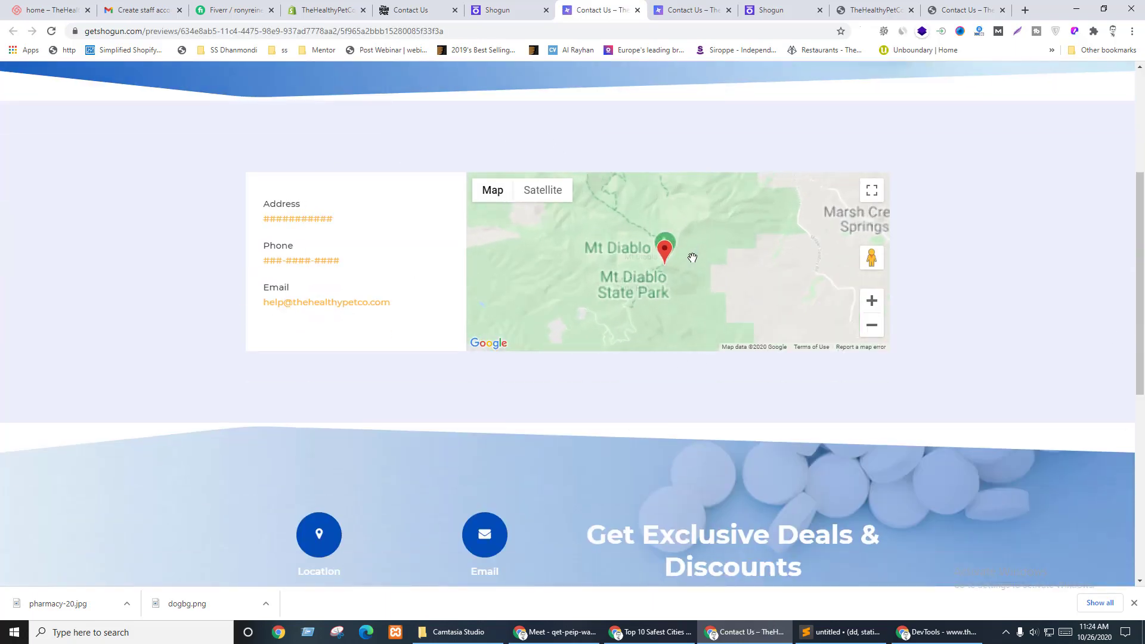
{"action": "scroll", "coordinate": [725, 270], "scroll_direction": "up", "scroll_amount": 1}
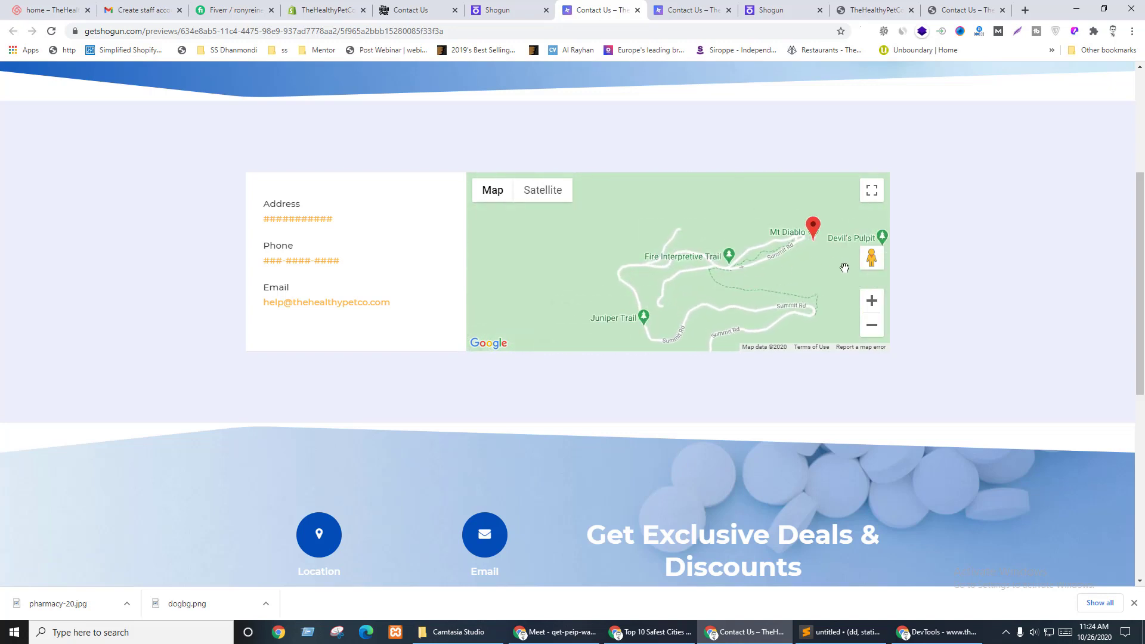
{"action": "mouse_move", "coordinate": [838, 226]}
{"action": "left_mouse_down"}
{"action": "mouse_move", "coordinate": [681, 290]}
{"action": "mouse_move", "coordinate": [659, 286]}
{"action": "mouse_move", "coordinate": [670, 327]}
{"action": "left_mouse_up"}
{"action": "scroll", "coordinate": [658, 287], "scroll_direction": "up", "scroll_amount": 1}
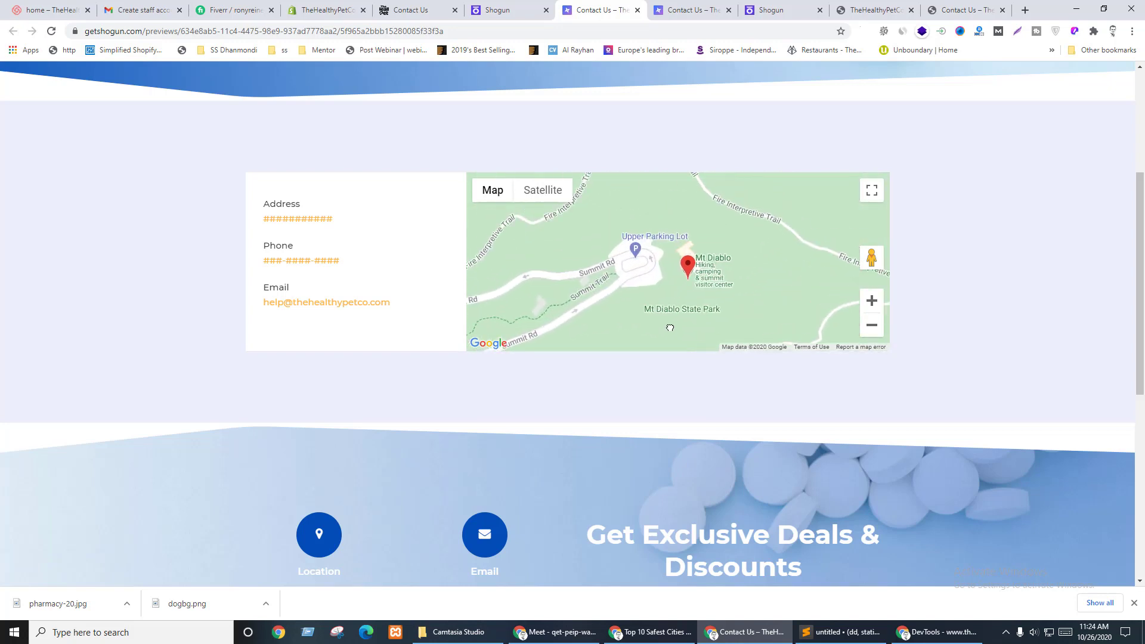
{"action": "scroll", "coordinate": [658, 244], "scroll_direction": "down", "scroll_amount": 4}
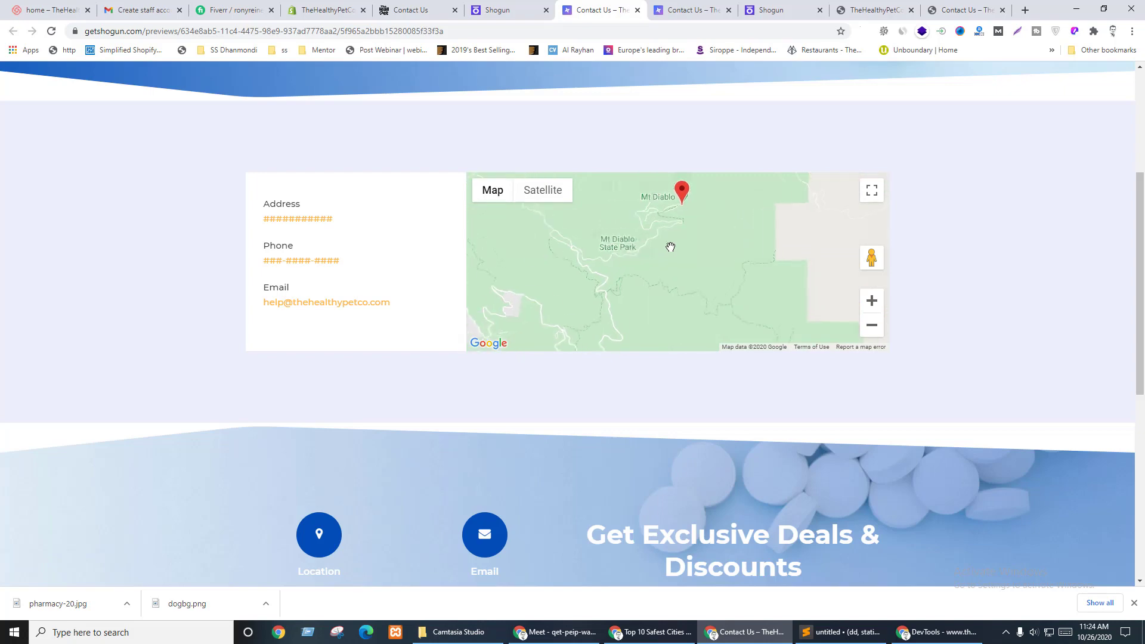
- Open the reference map's Google Maps link and compare the reference contact card's text placement with the preview
{"action": "key", "text": "ctrl+shift+Tab"}
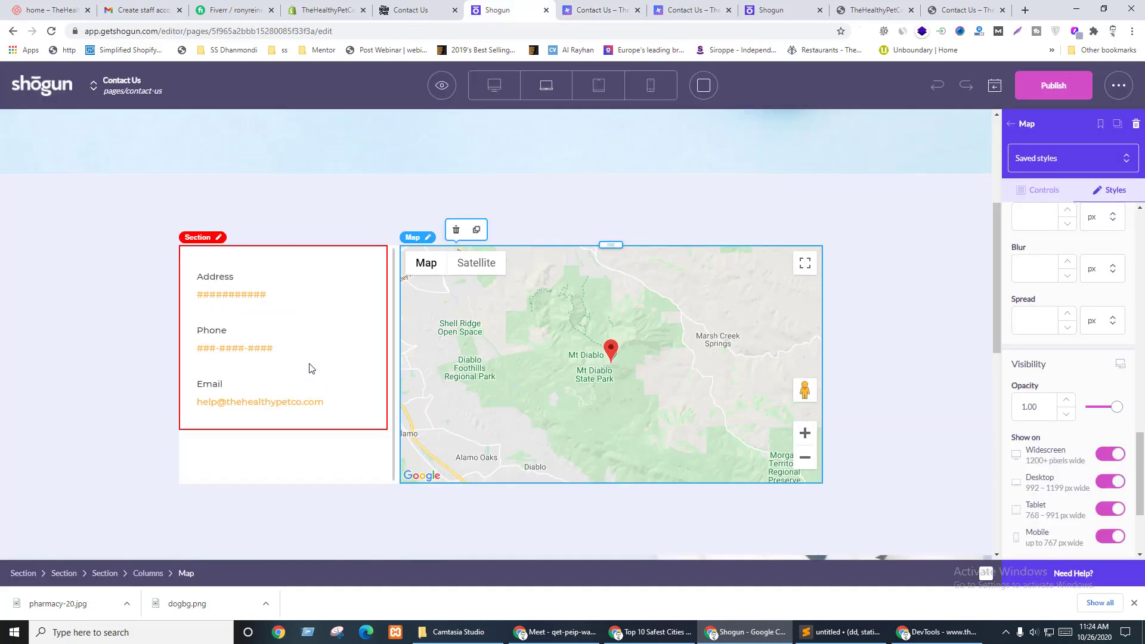
{"action": "key", "text": "ctrl+shift+Tab"}
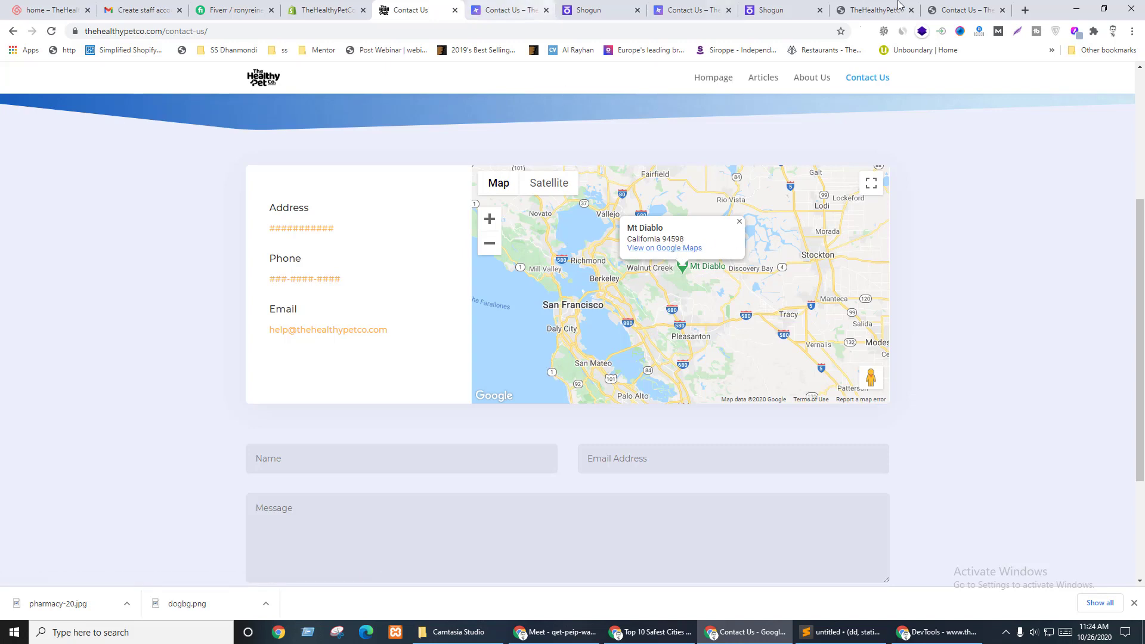
{"action": "left_click", "coordinate": [678, 249]}
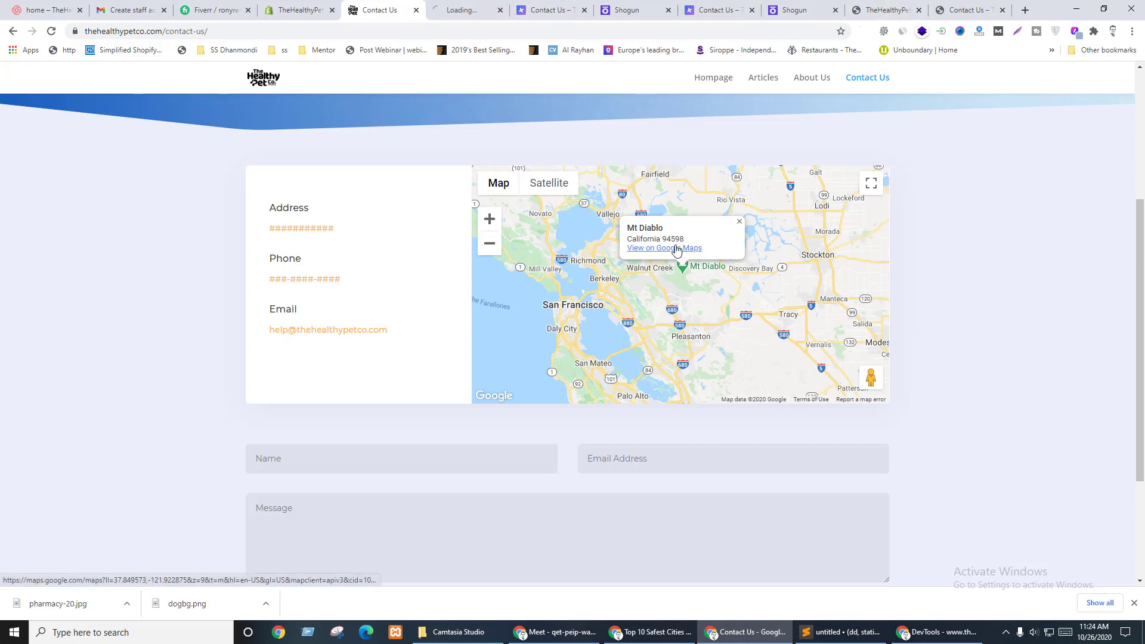
{"action": "left_click_drag", "start_coordinate": [256, 194], "coordinate": [397, 345]}
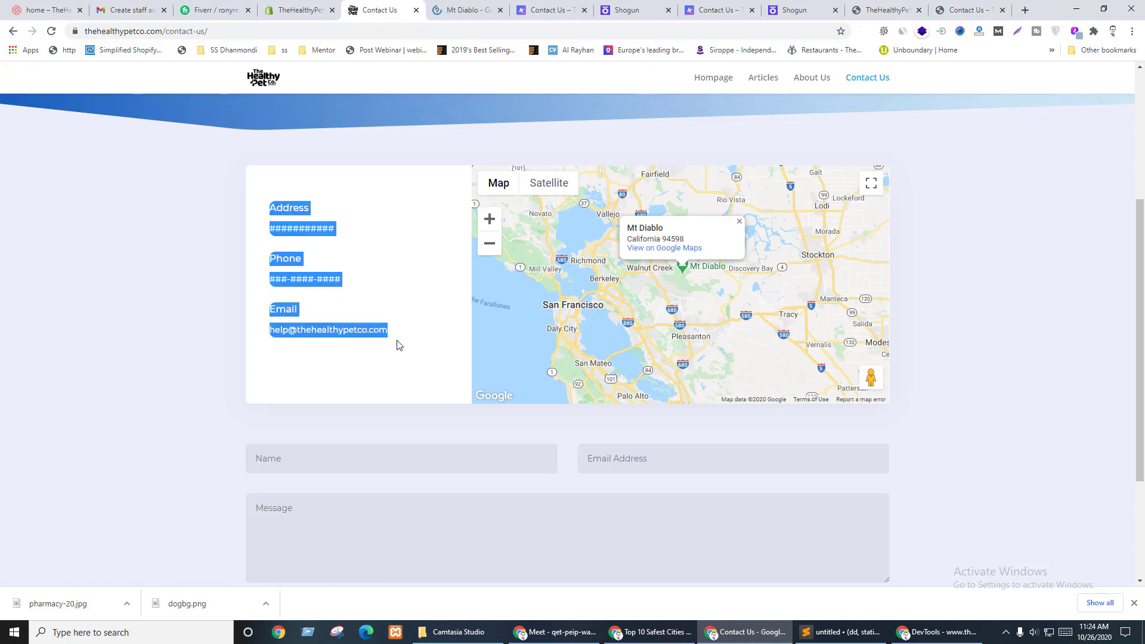
{"action": "left_click", "coordinate": [299, 355]}
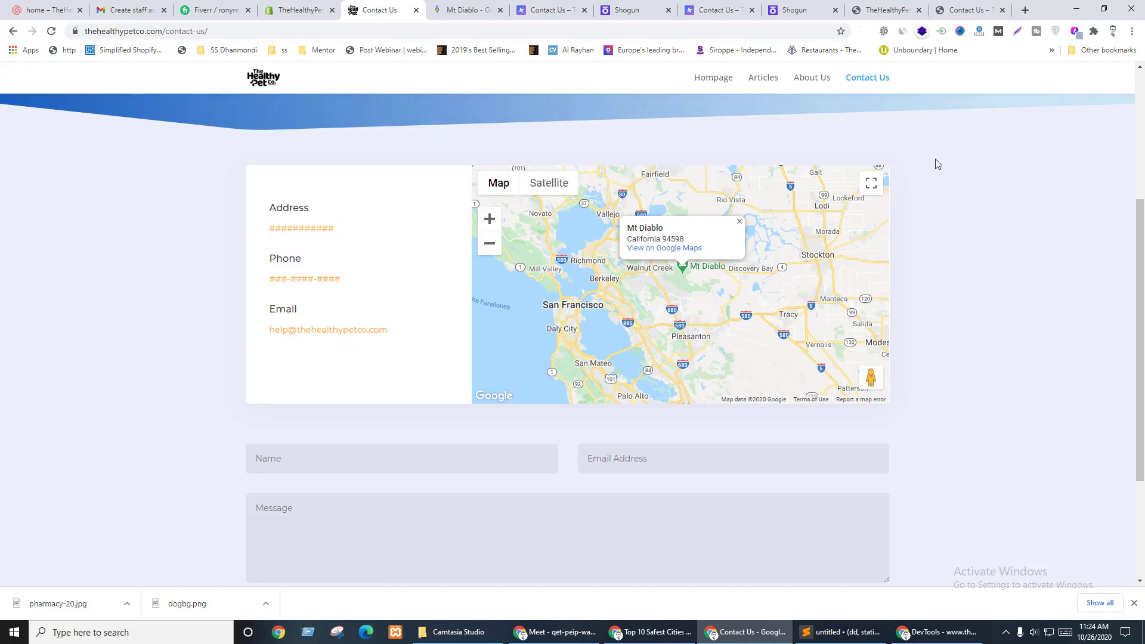
{"action": "left_click", "coordinate": [576, 4]}
{"action": "left_click", "coordinate": [613, 8]}
{"action": "left_click", "coordinate": [560, 7]}
{"action": "left_click", "coordinate": [613, 9]}
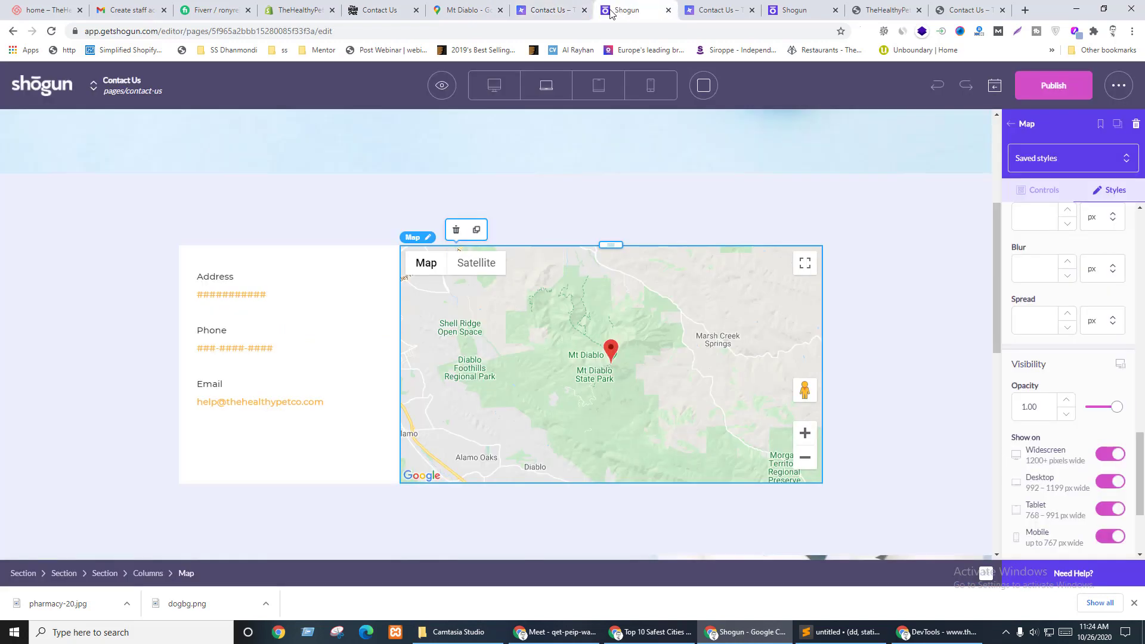
- Give the contact card's Columns element a border radius of 10 px and a border thickness of 0 px
{"action": "left_click", "coordinate": [241, 427]}
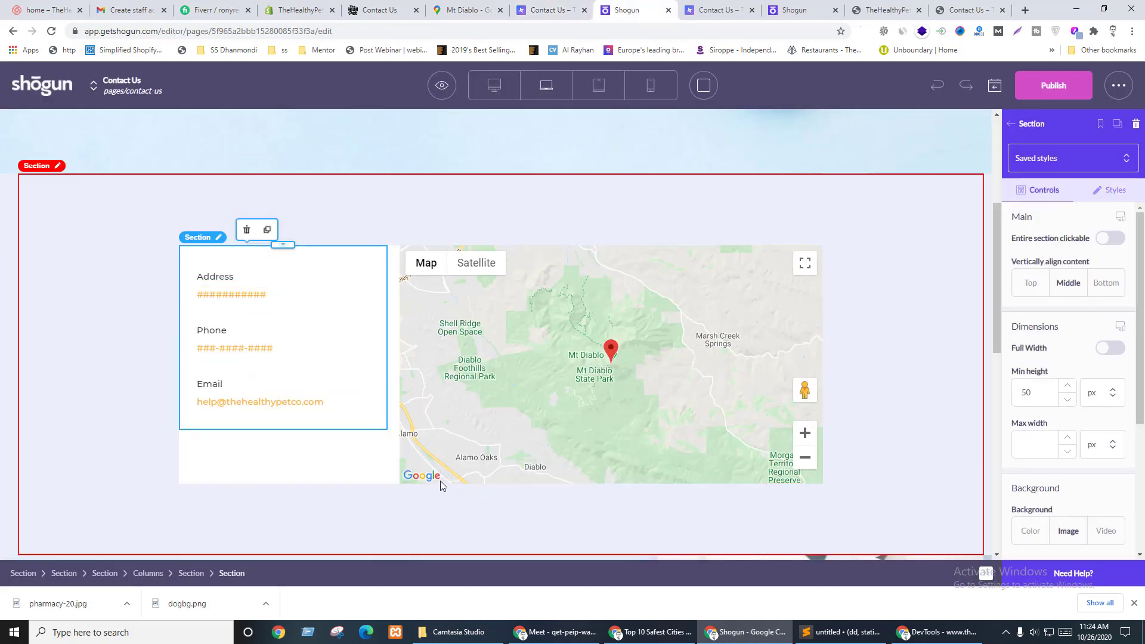
{"action": "left_click", "coordinate": [392, 478]}
{"action": "left_click", "coordinate": [1110, 189]}
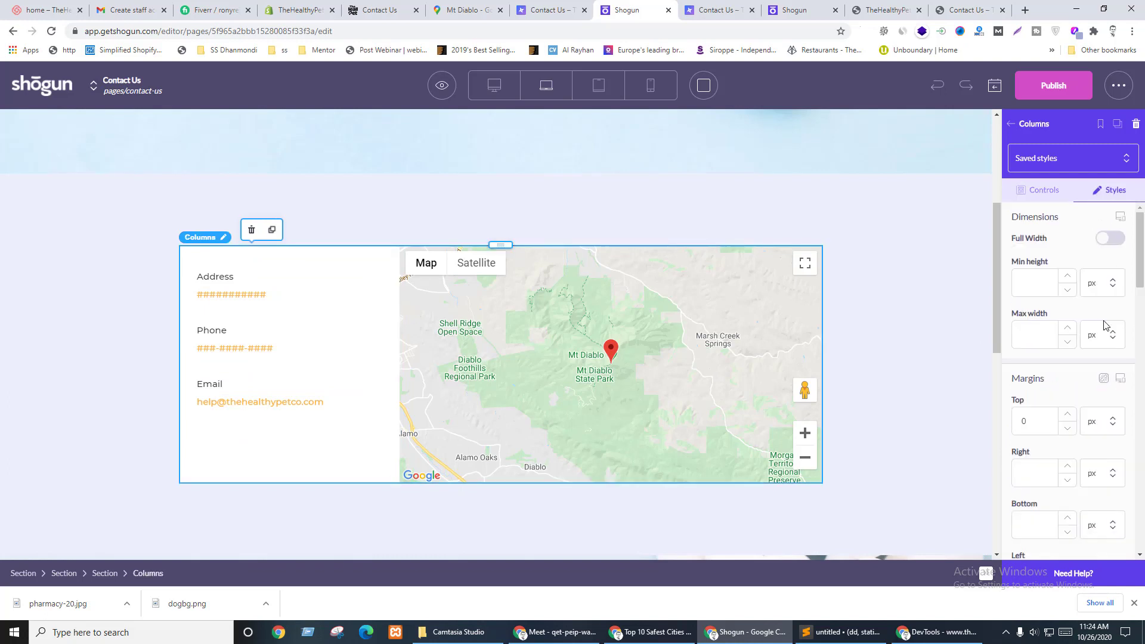
{"action": "scroll", "coordinate": [1093, 360], "scroll_direction": "down", "scroll_amount": 10}
{"action": "scroll", "coordinate": [1093, 362], "scroll_direction": "down", "scroll_amount": 3}
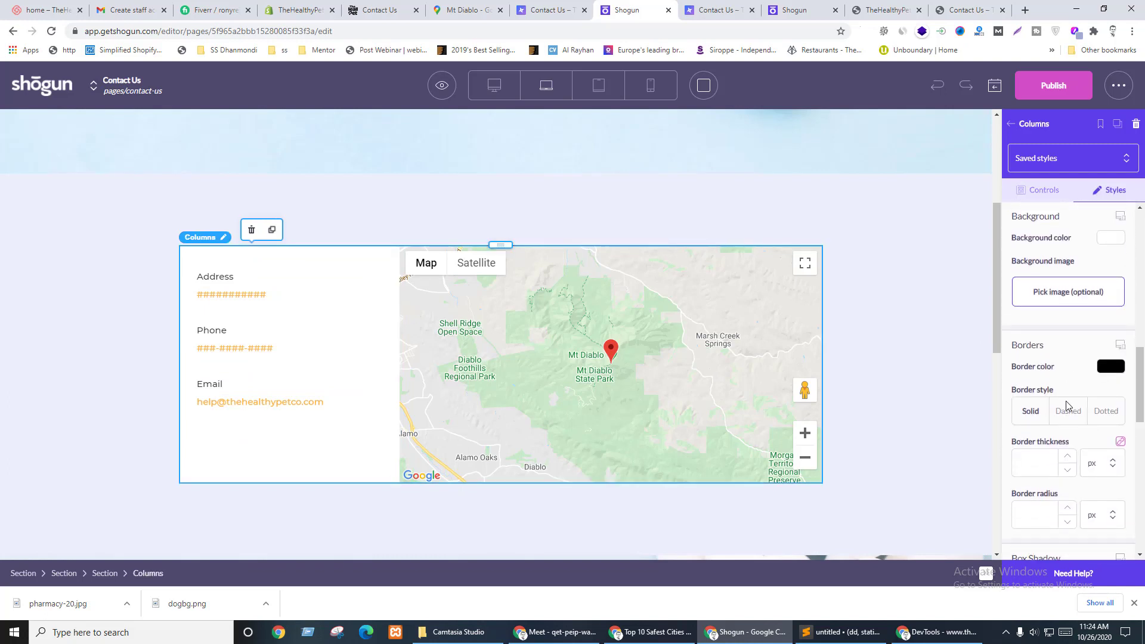
{"action": "left_click", "coordinate": [1020, 396]}
{"action": "type", "text": "10"}
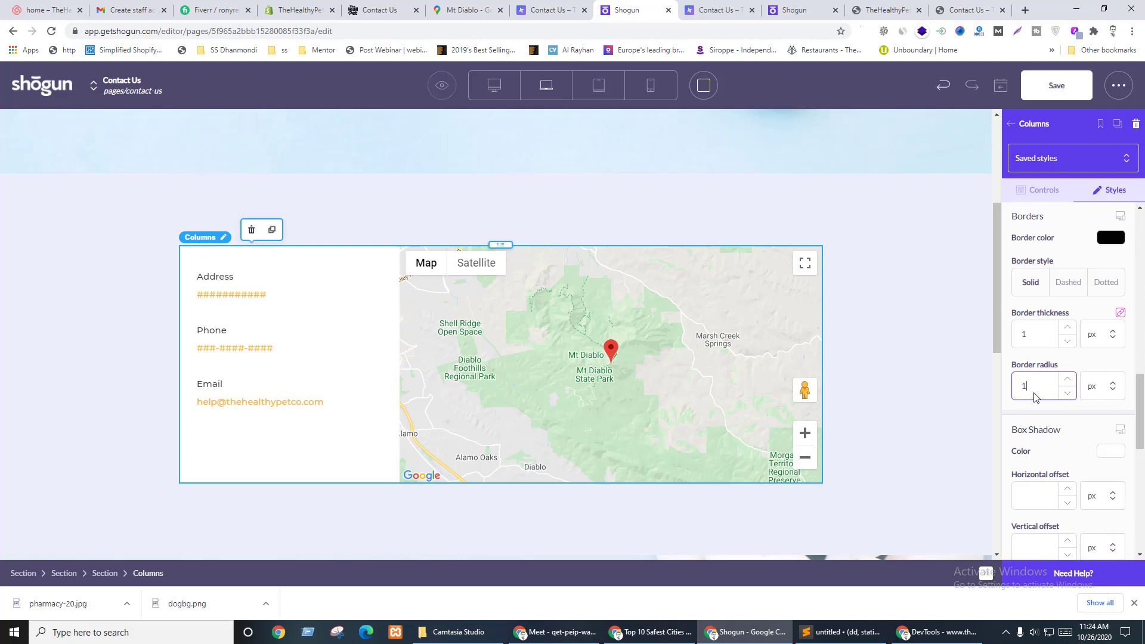
{"action": "left_click", "coordinate": [1065, 341]}
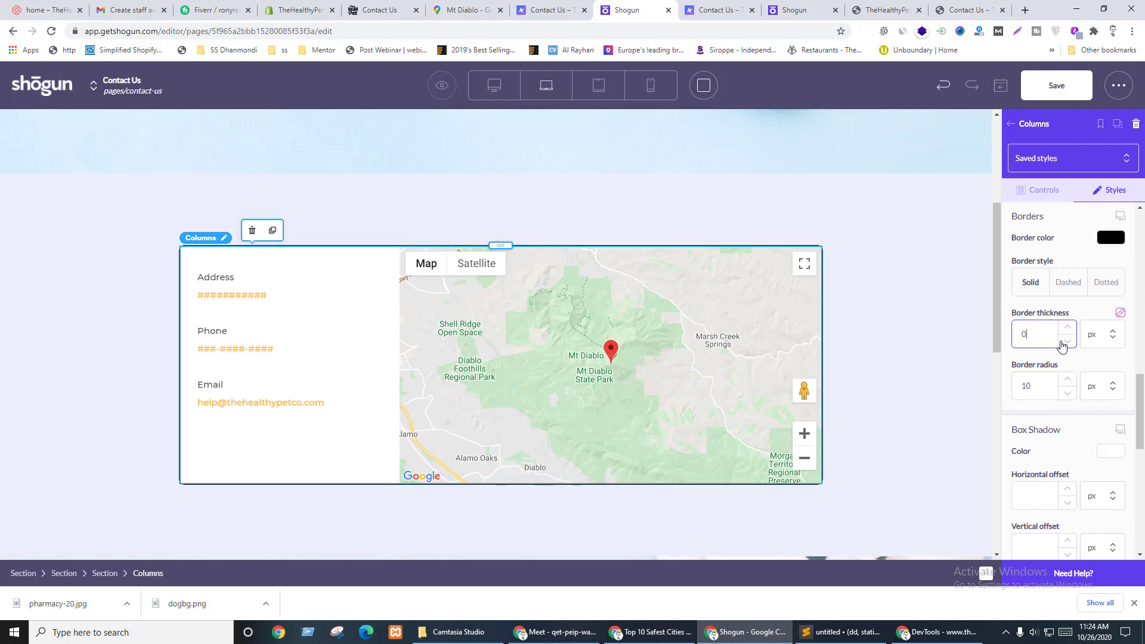
- Set the top and bottom margins of the section holding the address, phone and email to 50 px
{"action": "left_click", "coordinate": [224, 265]}
{"action": "scroll", "coordinate": [1063, 350], "scroll_direction": "down", "scroll_amount": 4}
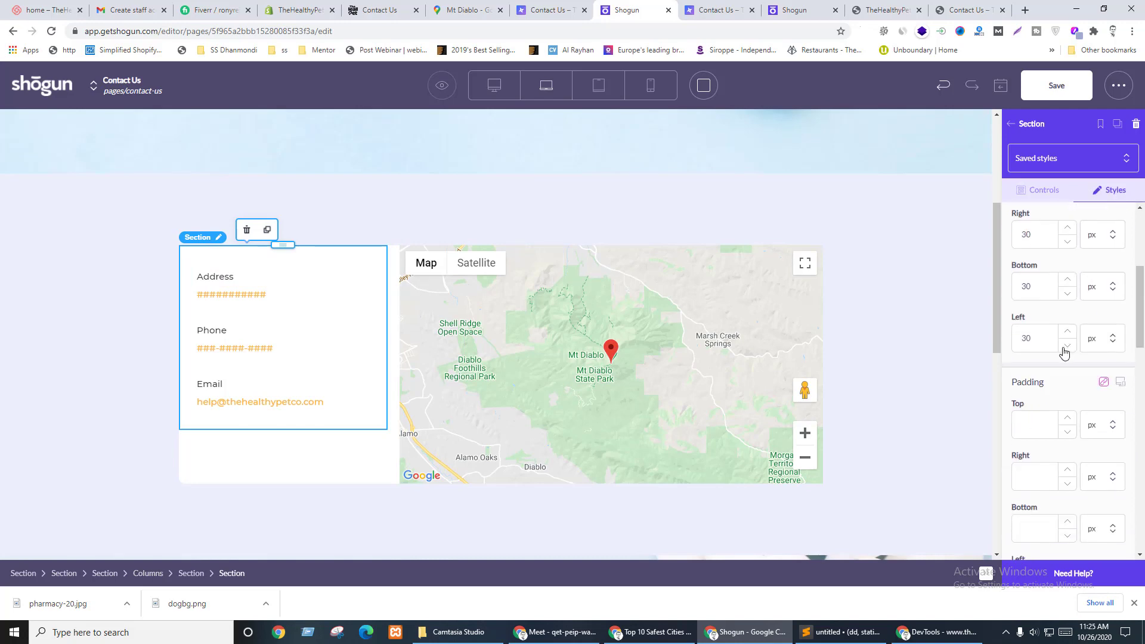
{"action": "scroll", "coordinate": [1063, 350], "scroll_direction": "up", "scroll_amount": 2}
{"action": "left_click_drag", "start_coordinate": [1024, 298], "coordinate": [1019, 305]}
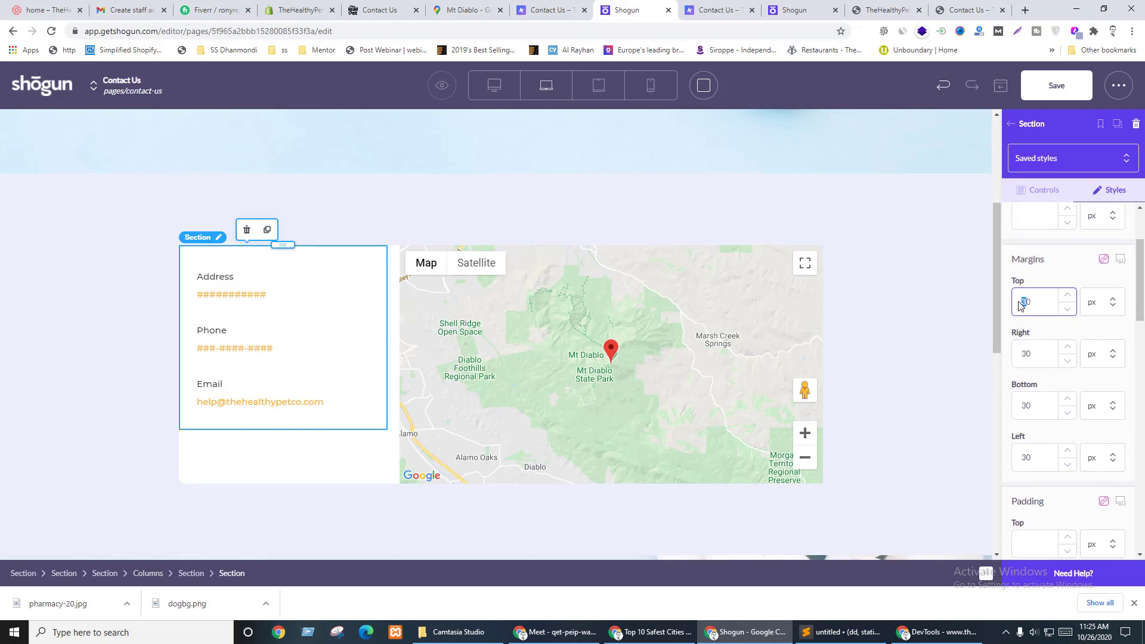
{"action": "type", "text": "5"}
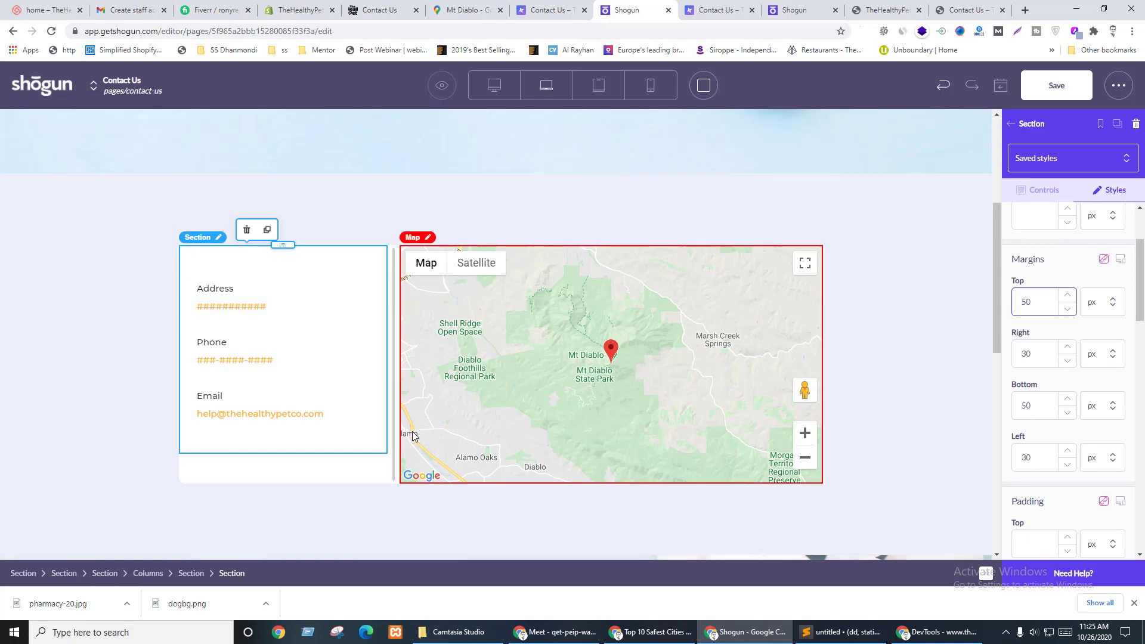
- Compare the spacing and map area of the contact card in the preview with the reference page
{"action": "key", "text": "ctrl+shift+Tab"}
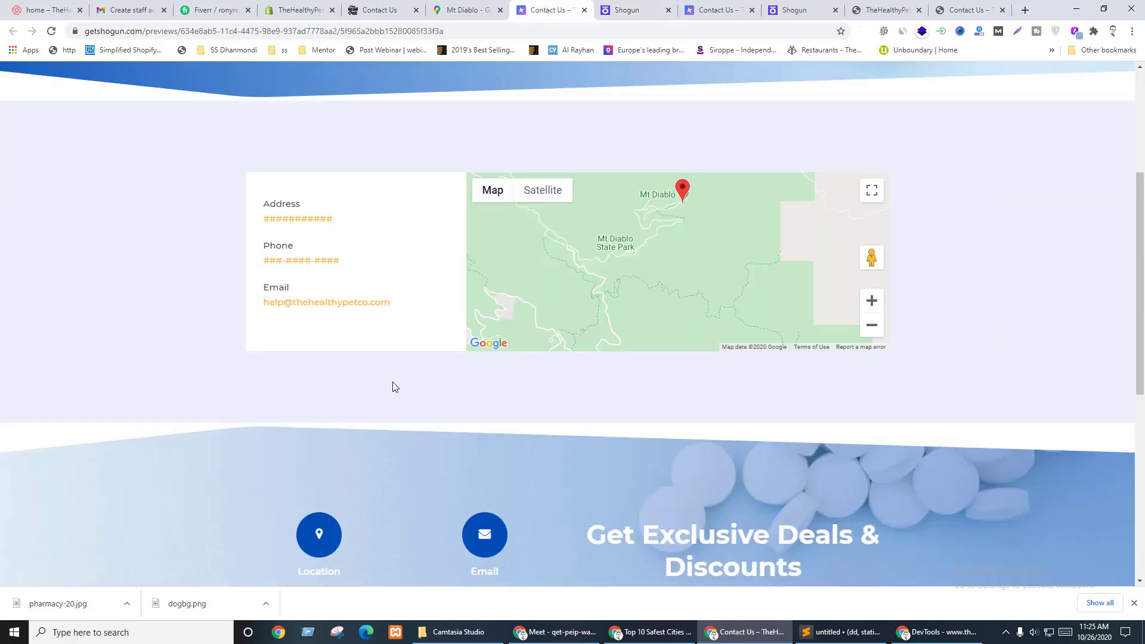
{"action": "key", "text": "ctrl+shift+Tab"}
{"action": "key", "text": "ctrl+shift+Page_Up"}
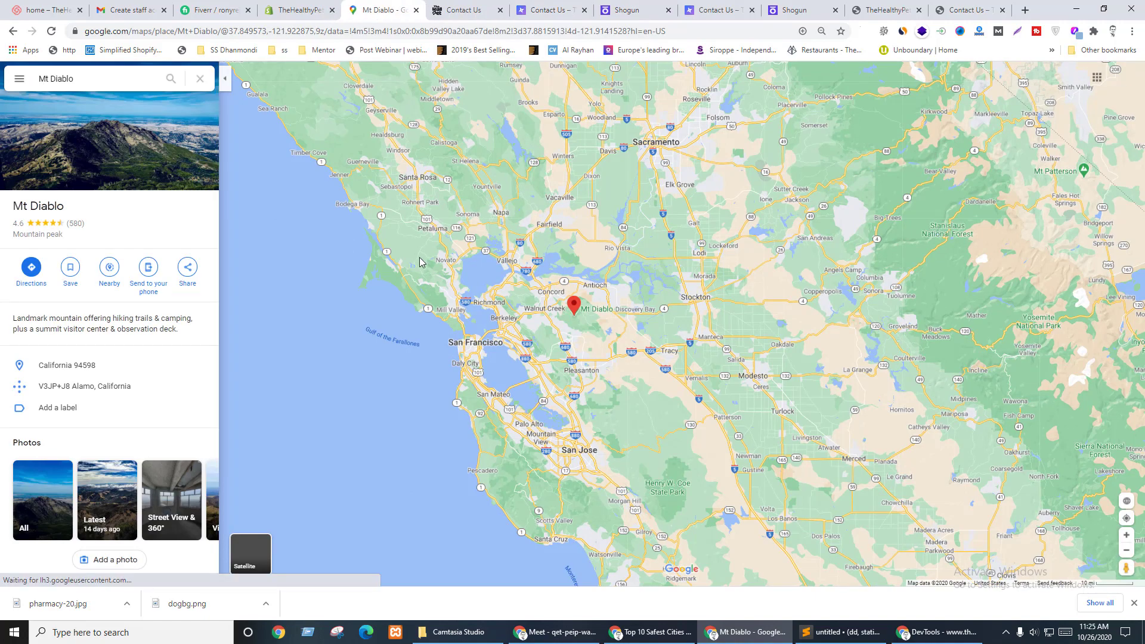
{"action": "key", "text": "ctrl+Tab"}
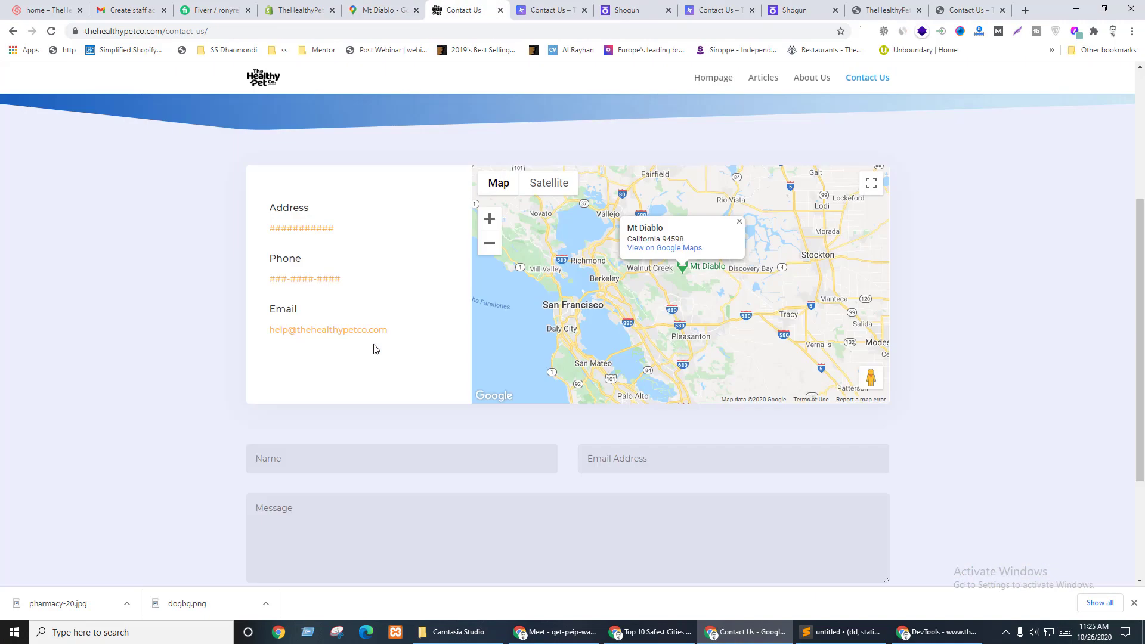
{"action": "key", "text": "ctrl+Tab"}
{"action": "key", "text": "ctrl+shift+Tab"}
{"action": "key", "text": "ctrl+Tab"}
{"action": "key", "text": "ctrl+shift+Tab"}
{"action": "key", "text": "ctrl+Tab"}
{"action": "key", "text": "ctrl+shift+Tab"}
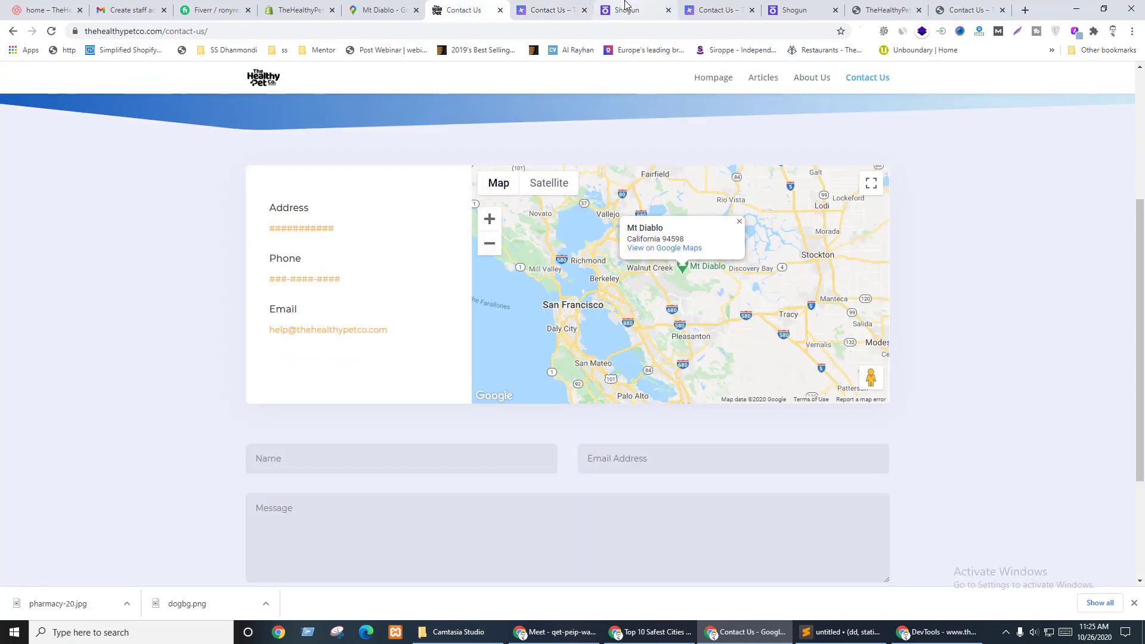
- Copy "California 94598" from the Mt Diablo page in Google Maps and set it as the Shogun map's address
{"action": "left_click", "coordinate": [367, 4]}
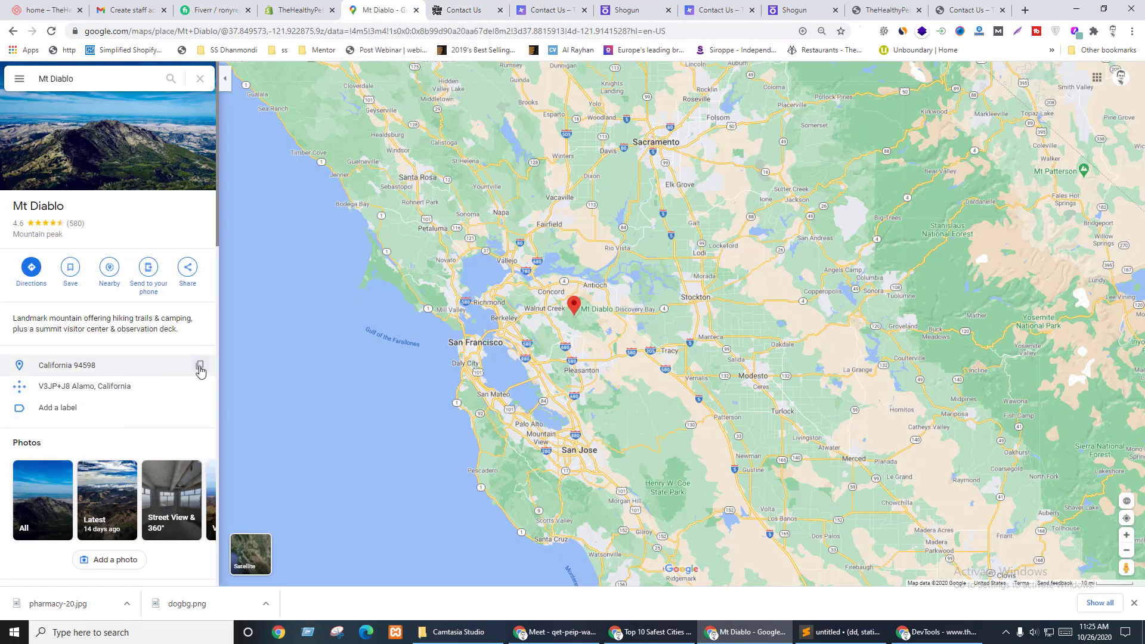
{"action": "left_click", "coordinate": [200, 366]}
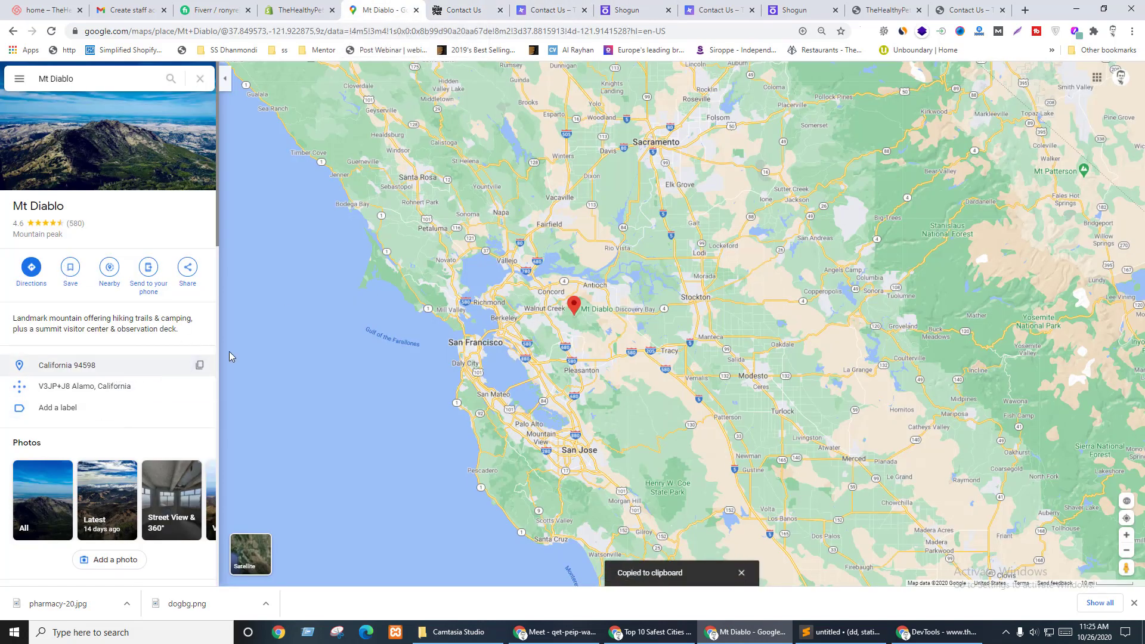
{"action": "left_click", "coordinate": [636, 5]}
{"action": "left_click", "coordinate": [612, 391]}
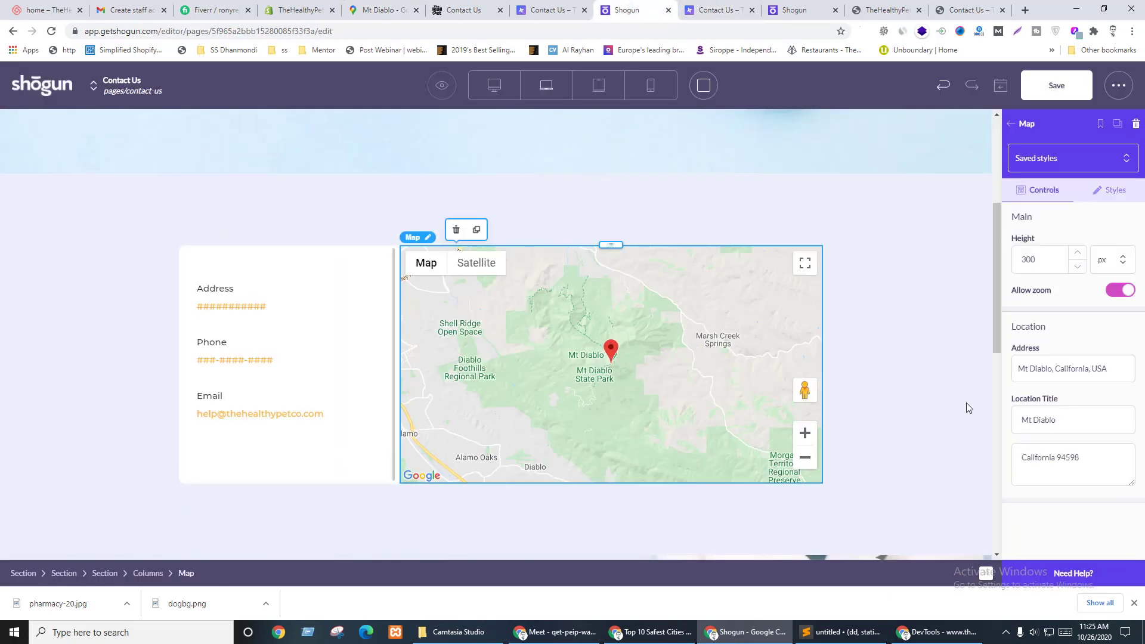
{"action": "triple_click", "coordinate": [1064, 368]}
{"action": "key", "text": "ctrl+v"}
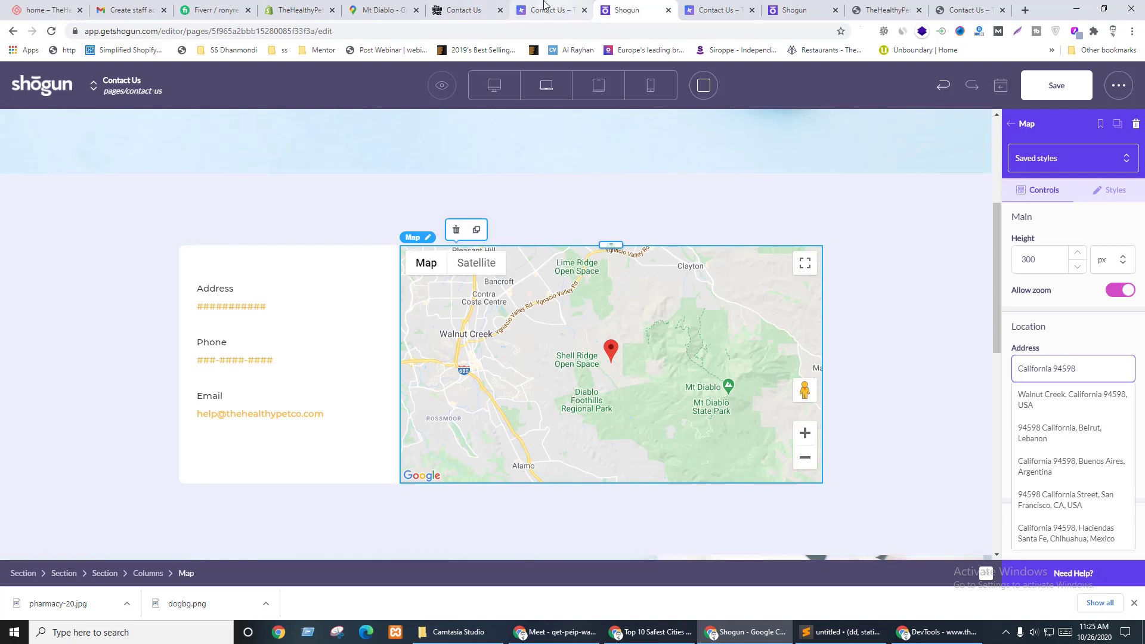
- Switch to Google Maps, locate the Mt Diablo marker, and copy the place name
{"action": "left_click", "coordinate": [346, 4]}
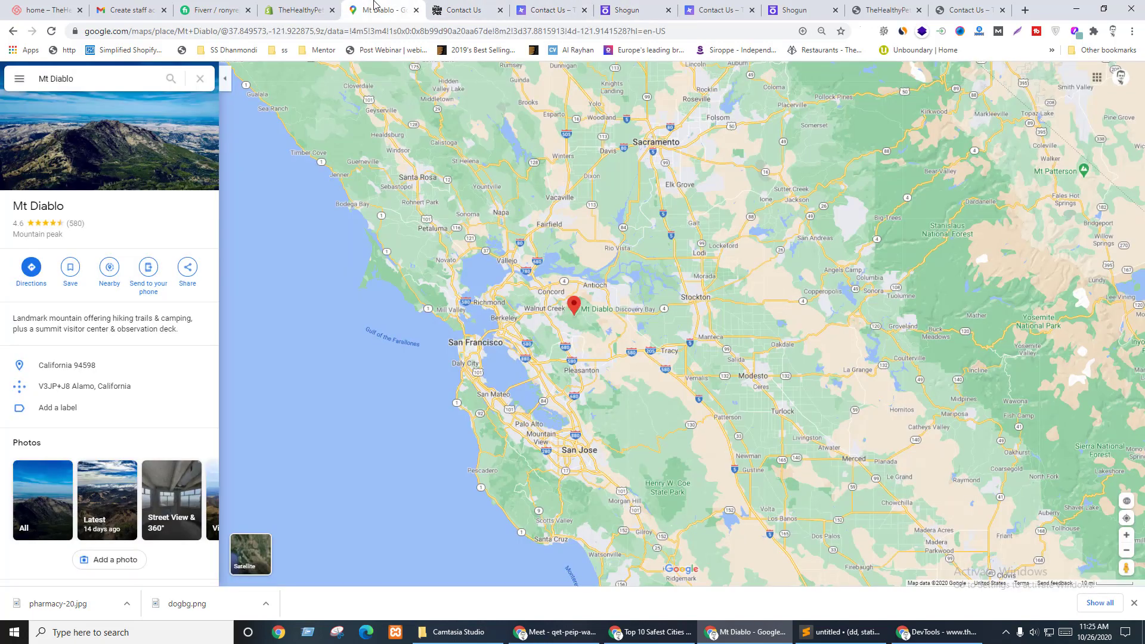
{"action": "left_click", "coordinate": [574, 307]}
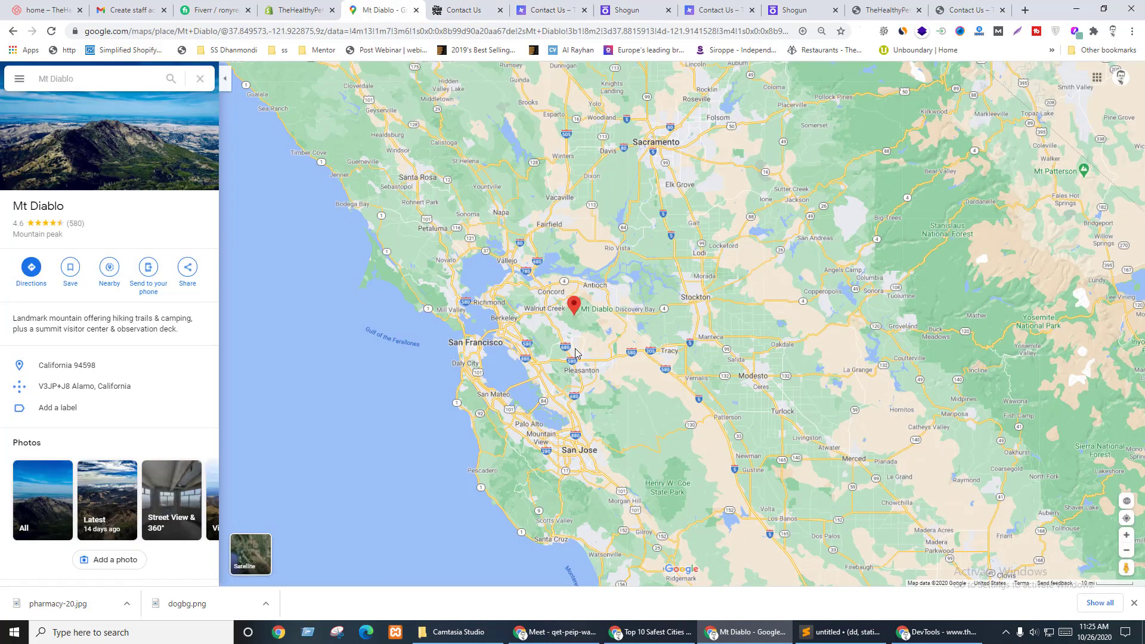
{"action": "scroll", "coordinate": [574, 348], "scroll_direction": "up", "scroll_amount": 5}
{"action": "scroll", "coordinate": [580, 331], "scroll_direction": "down", "scroll_amount": 5}
{"action": "scroll", "coordinate": [582, 336], "scroll_direction": "up", "scroll_amount": 5}
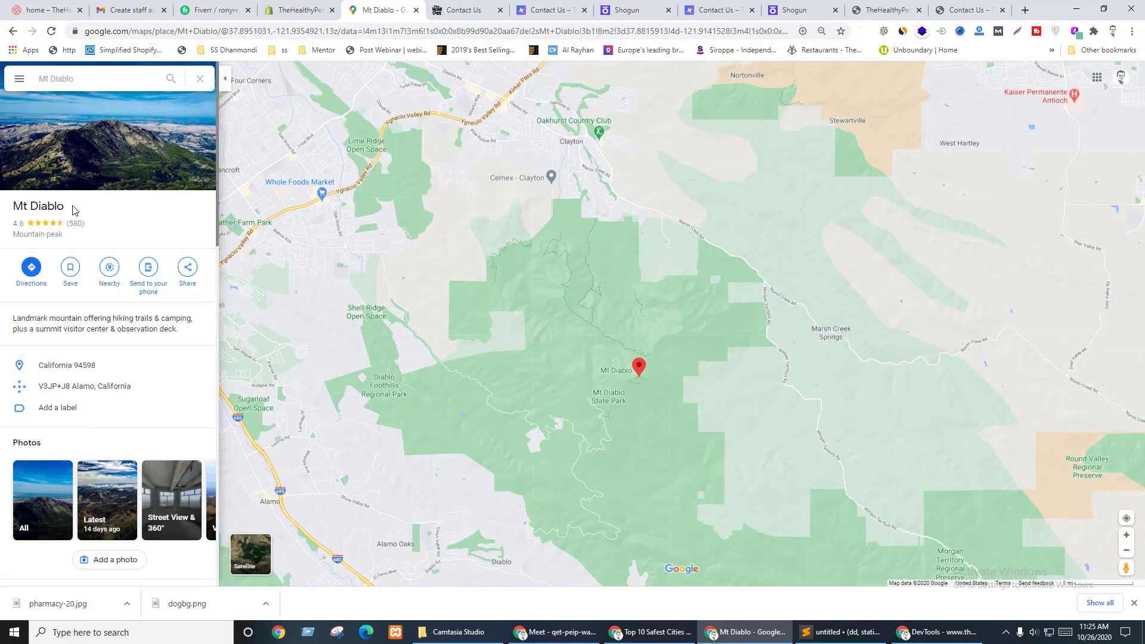
{"action": "left_click_drag", "start_coordinate": [73, 209], "coordinate": [16, 199]}
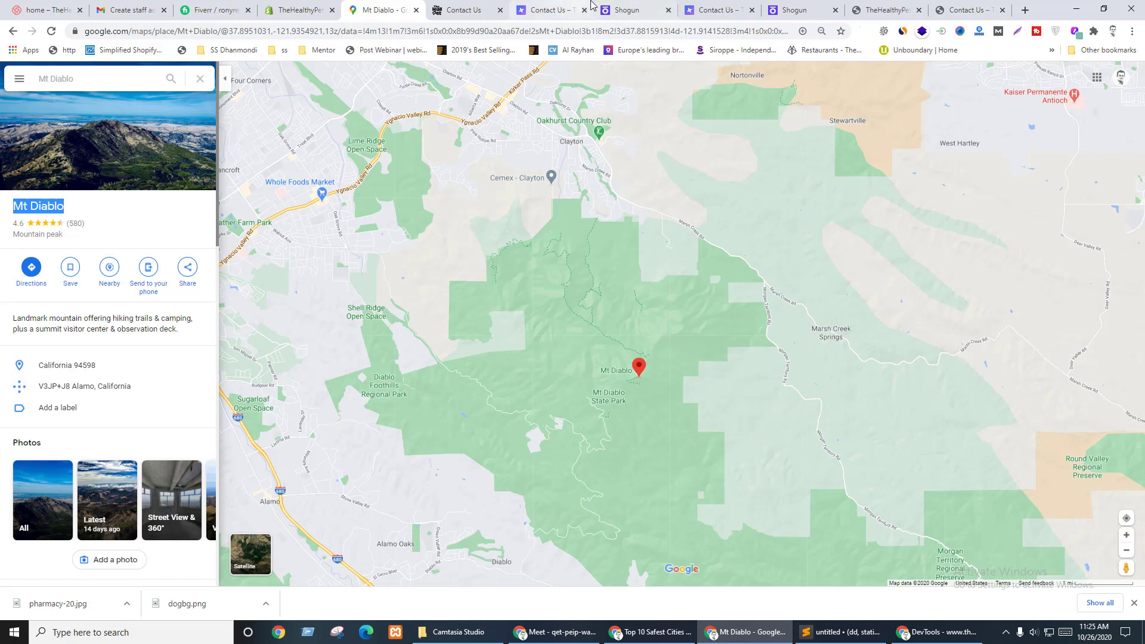
- Back in the Shogun editor, set the map's address to Mt Diablo, California 94598, USA and save the page
{"action": "left_click", "coordinate": [621, 10]}
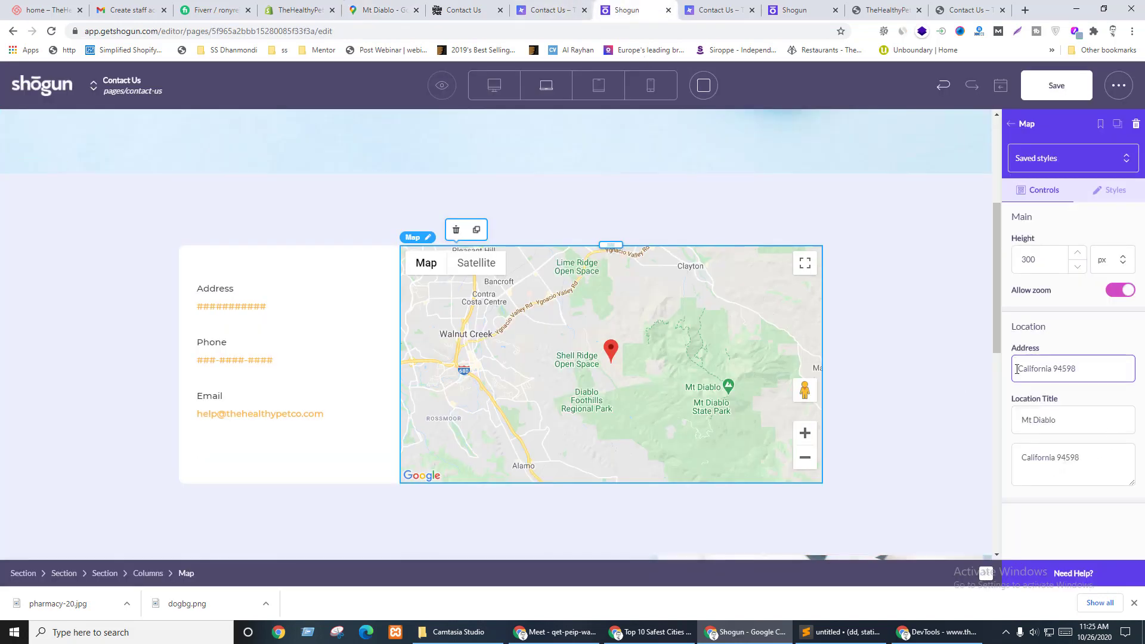
{"action": "key", "text": "ctrl+v"}
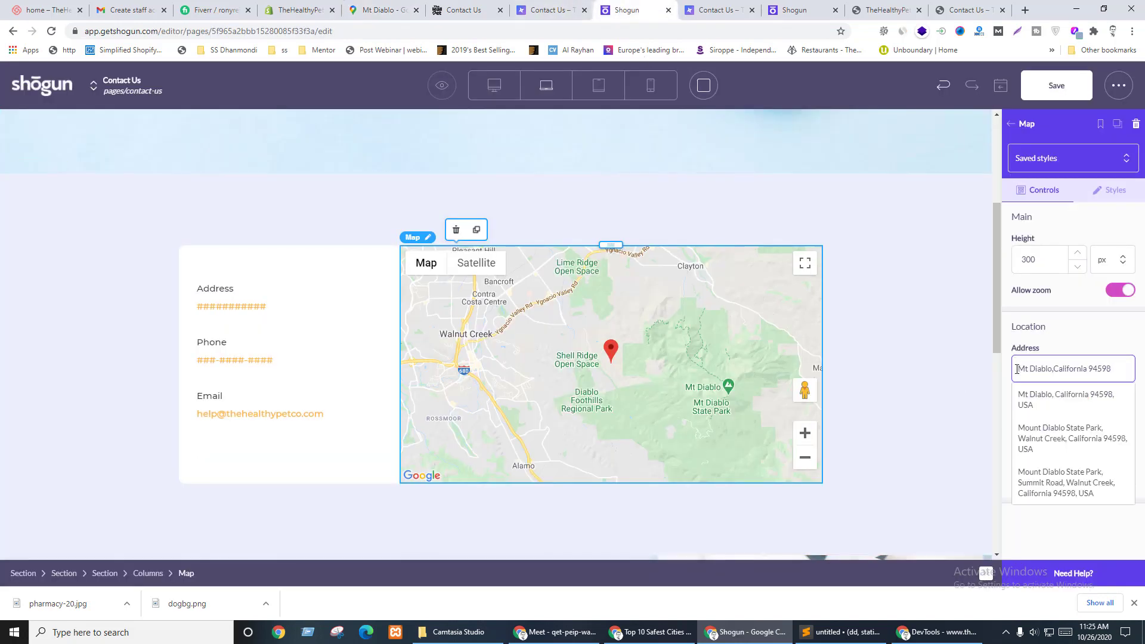
{"action": "left_click", "coordinate": [1048, 401]}
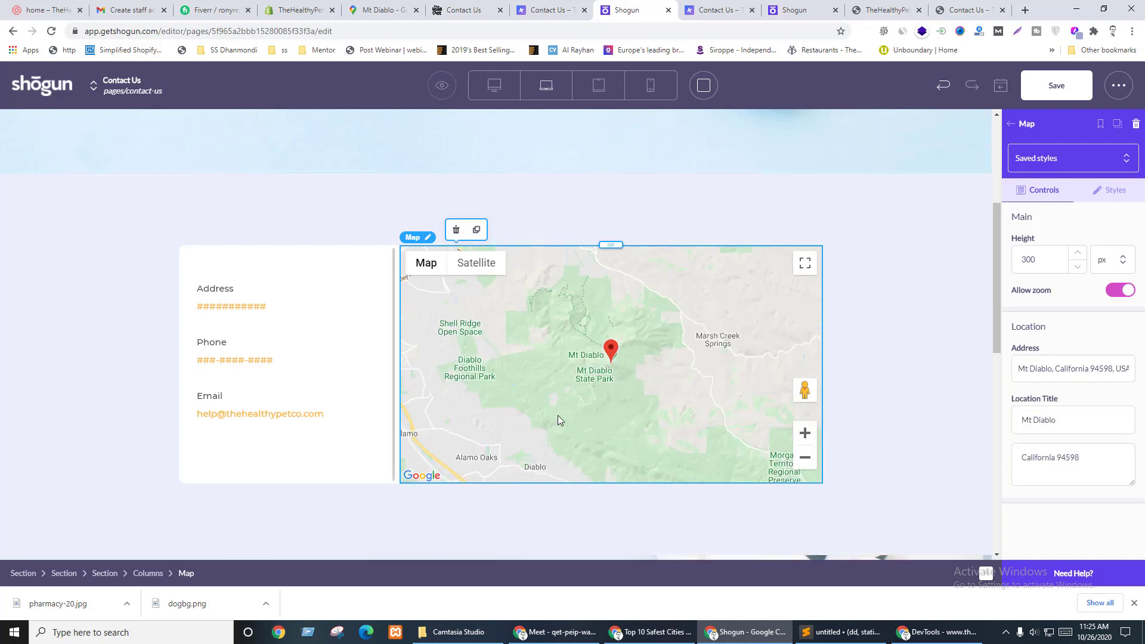
{"action": "key", "text": "ctrl+s"}
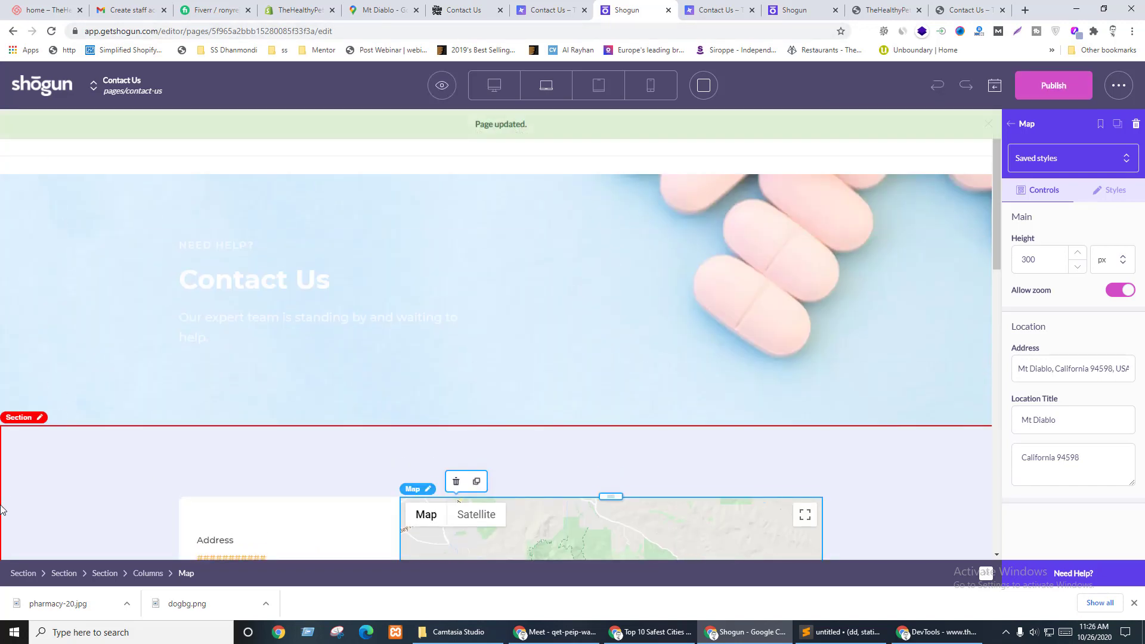
- Copy the hex code EDEFFA from the background color of the outer section containing the map
{"action": "left_click", "coordinate": [2, 510]}
{"action": "left_click", "coordinate": [24, 573]}
{"action": "scroll", "coordinate": [791, 332], "scroll_direction": "down", "scroll_amount": 3}
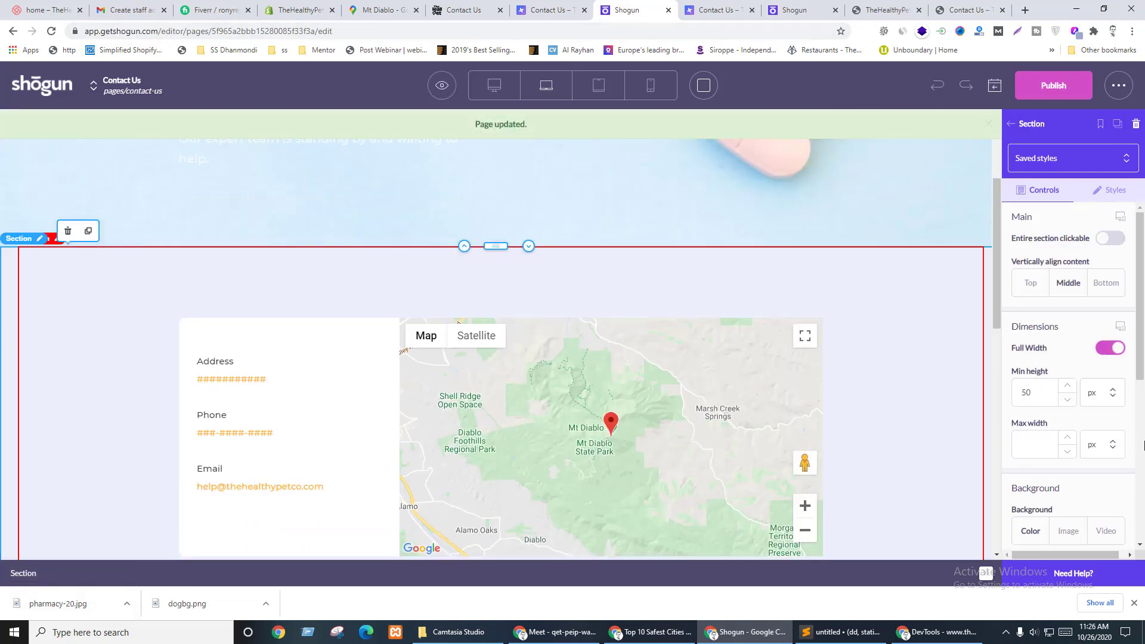
{"action": "scroll", "coordinate": [1082, 391], "scroll_direction": "down", "scroll_amount": 4}
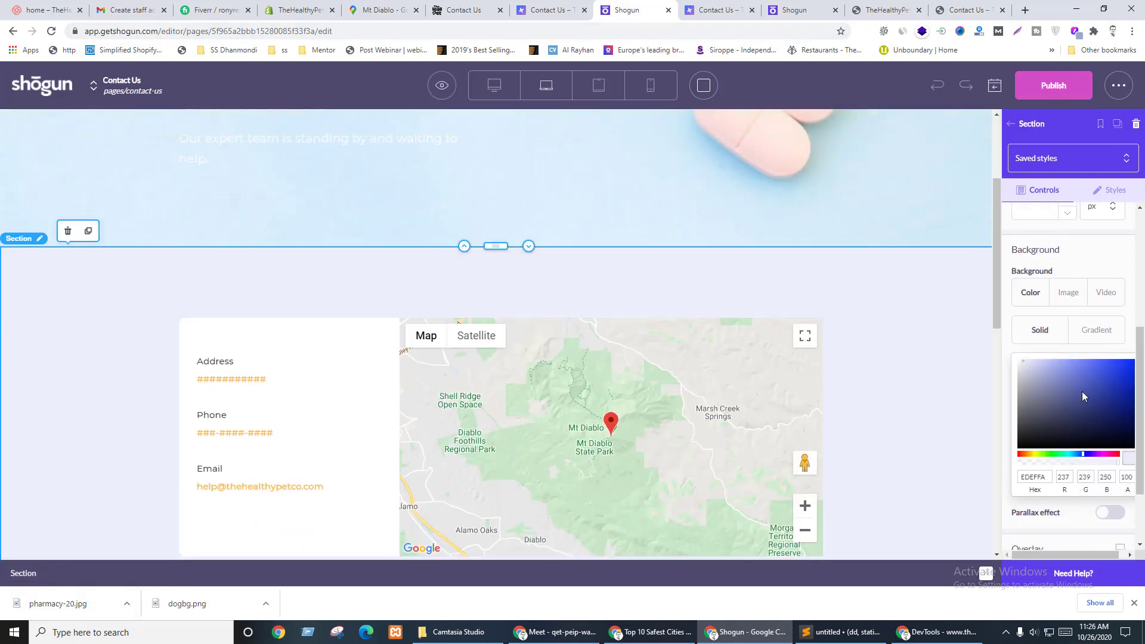
{"action": "left_click", "coordinate": [1031, 472]}
{"action": "key", "text": "ctrl+c"}
{"action": "scroll", "coordinate": [225, 319], "scroll_direction": "up", "scroll_amount": 3}
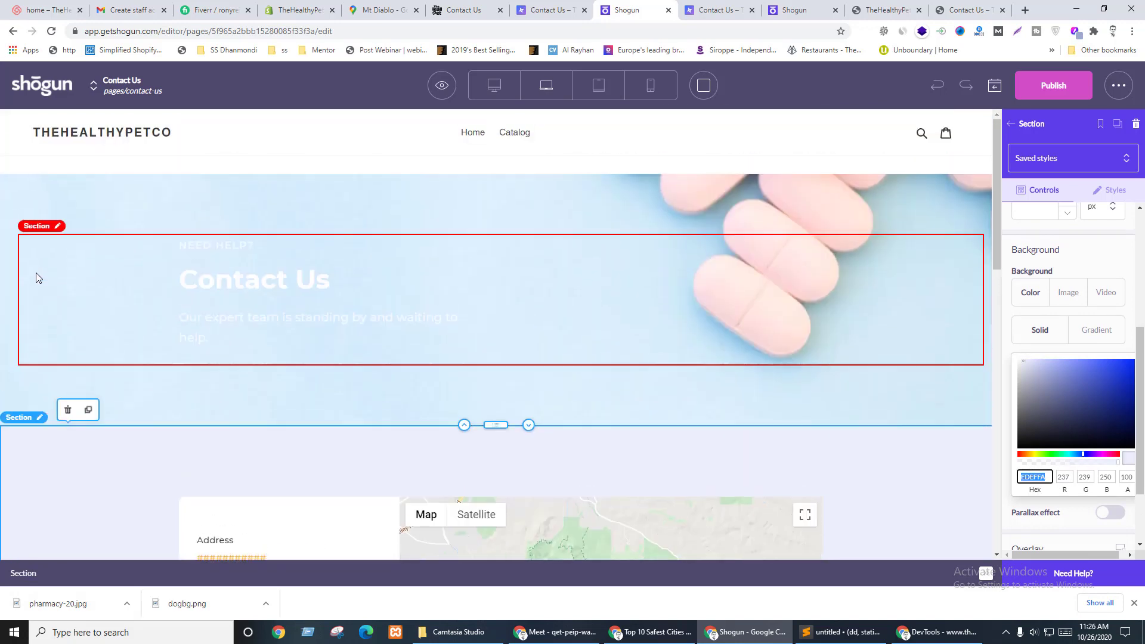
- Try a solid EDEFFA background on the Contact Us banner section, and return the background to the pills image
{"action": "left_click", "coordinate": [5, 237]}
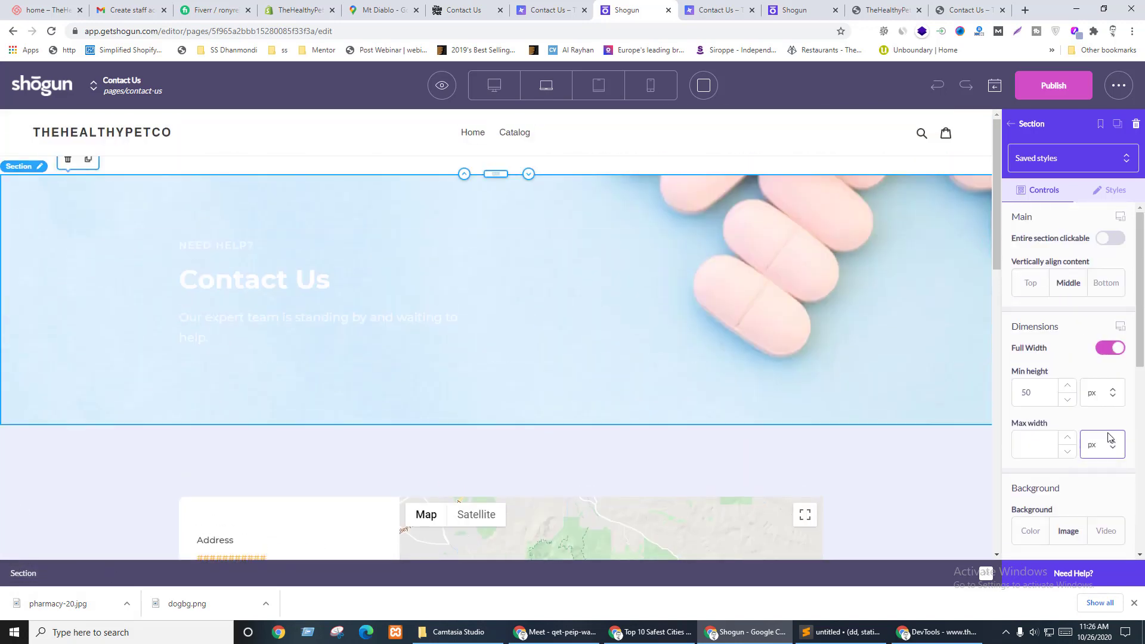
{"action": "scroll", "coordinate": [1073, 395], "scroll_direction": "down", "scroll_amount": 3}
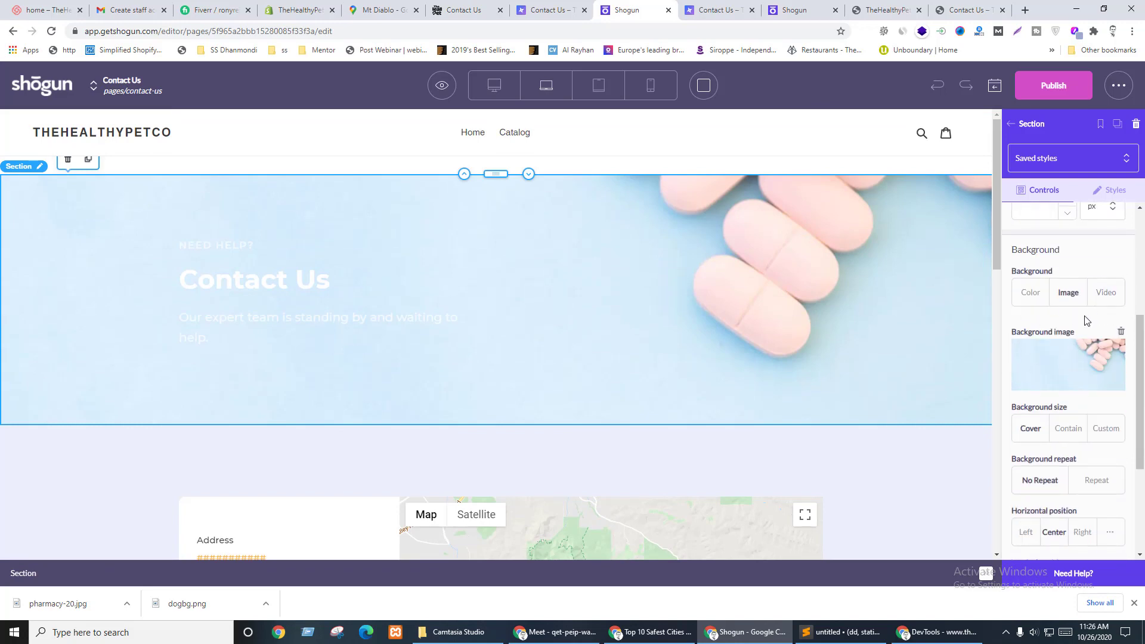
{"action": "scroll", "coordinate": [1091, 334], "scroll_direction": "down", "scroll_amount": 3}
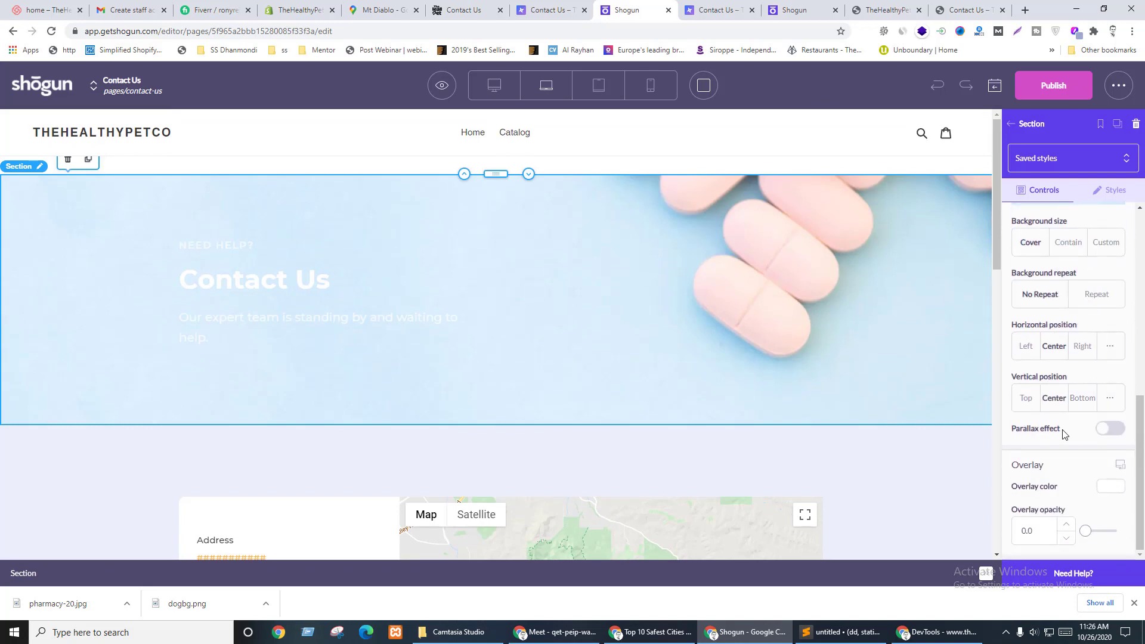
{"action": "scroll", "coordinate": [1091, 487], "scroll_direction": "up", "scroll_amount": 3}
{"action": "left_click", "coordinate": [1031, 404]}
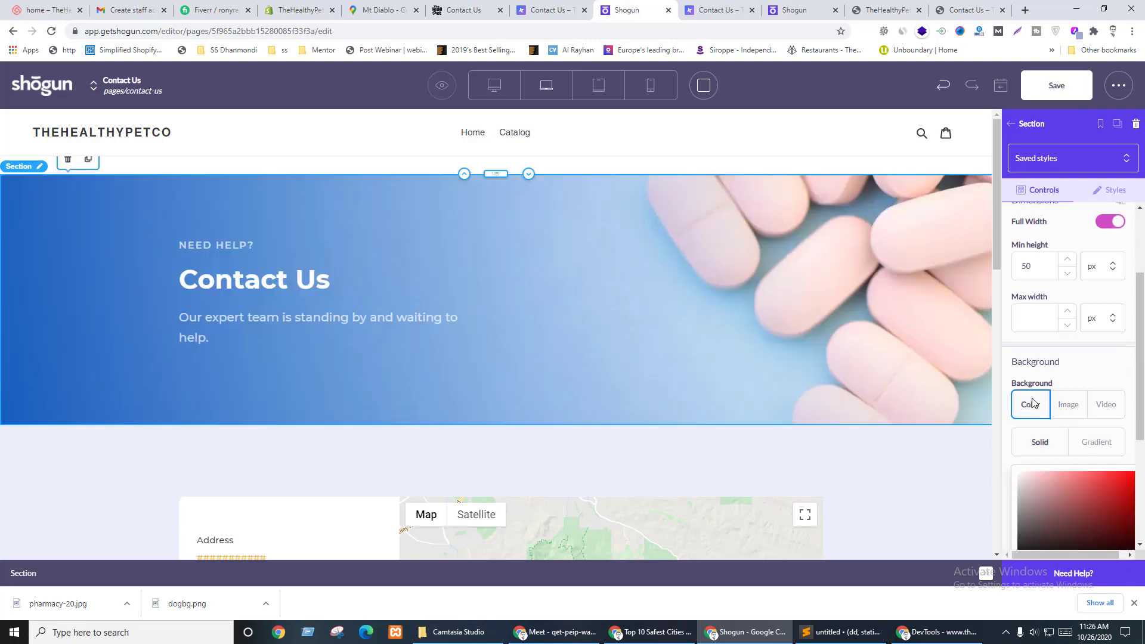
{"action": "scroll", "coordinate": [1069, 458], "scroll_direction": "down", "scroll_amount": 3}
{"action": "left_click", "coordinate": [1029, 409]}
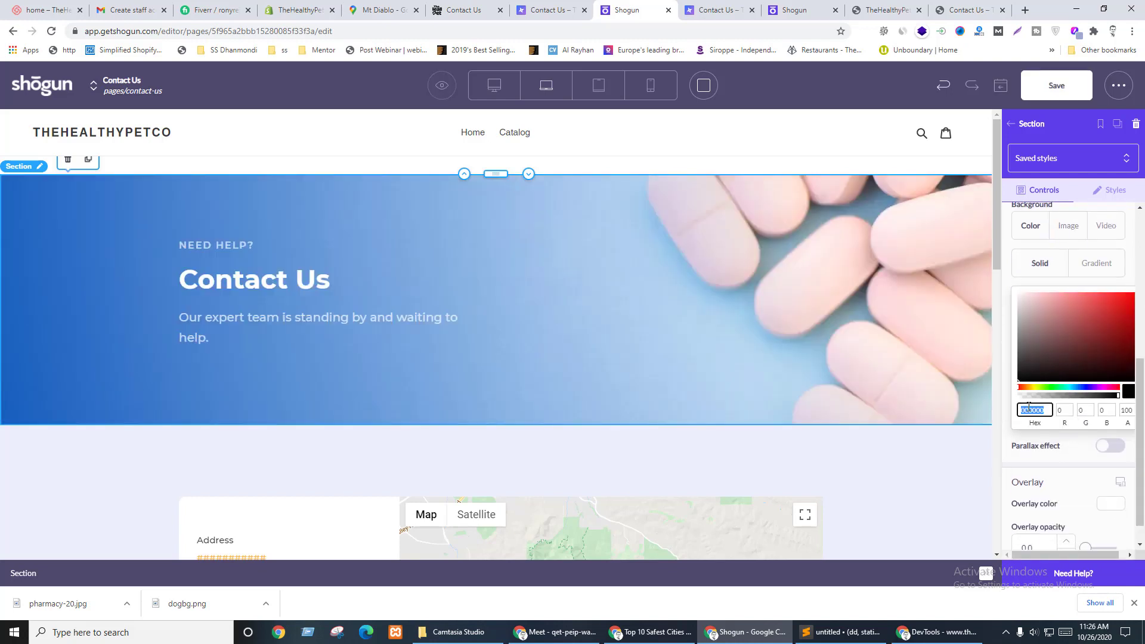
{"action": "key", "text": "ctrl+v"}
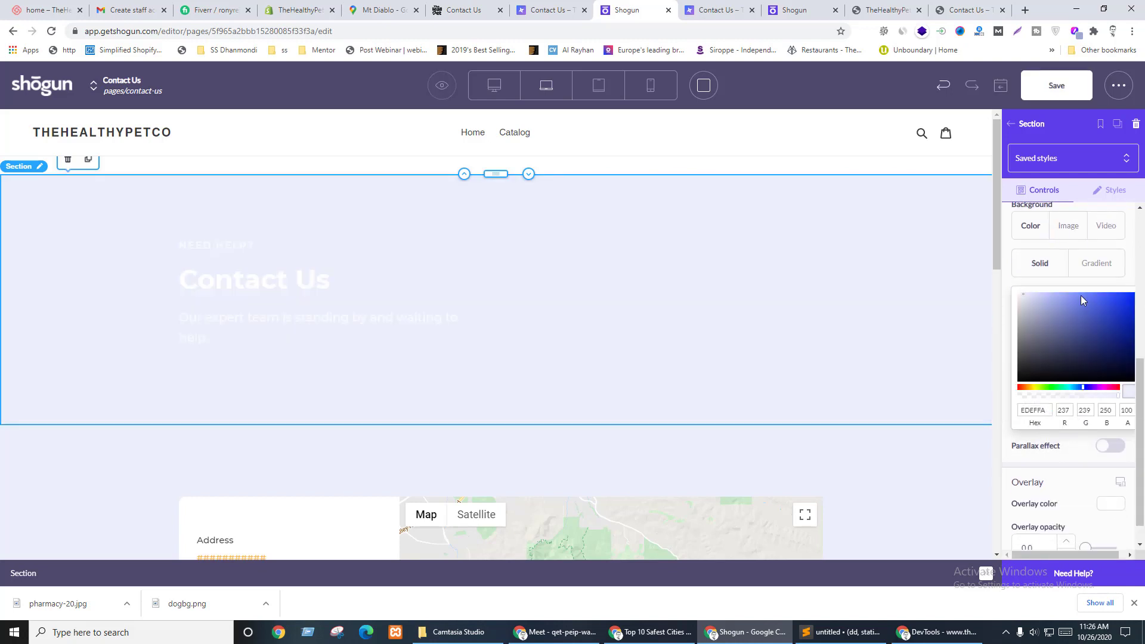
{"action": "left_click", "coordinate": [1068, 226]}
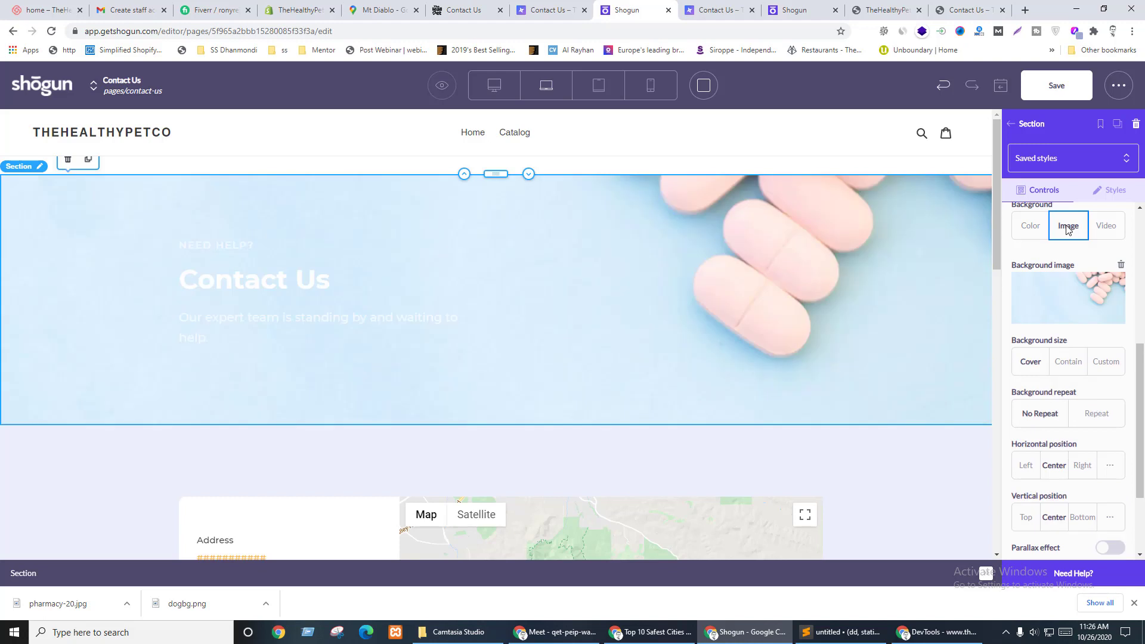
- Save and publish the Contact Us page
{"action": "left_click", "coordinate": [1040, 95]}
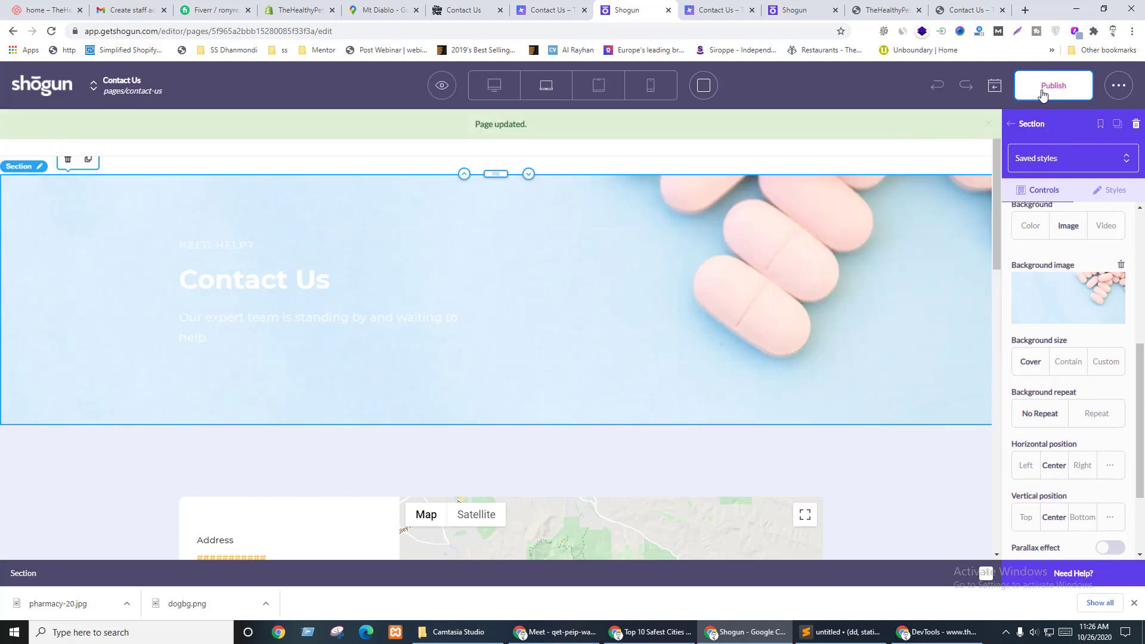
{"action": "left_click", "coordinate": [1042, 93]}
{"action": "scroll", "coordinate": [715, 221], "scroll_direction": "down", "scroll_amount": 3}
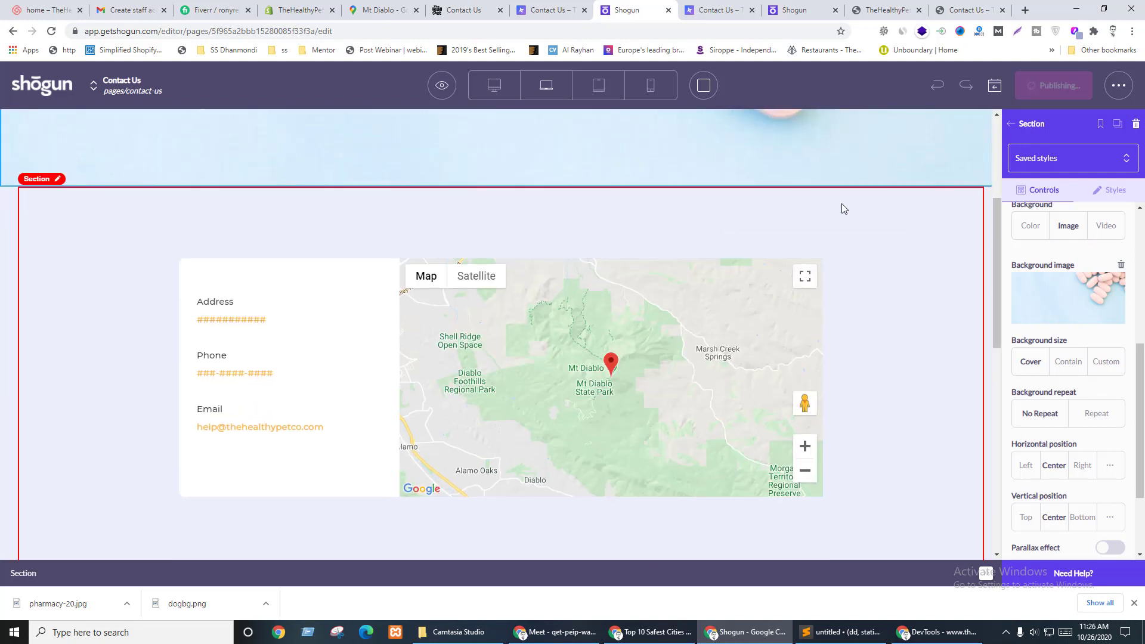
{"action": "left_click", "coordinate": [458, 125]}
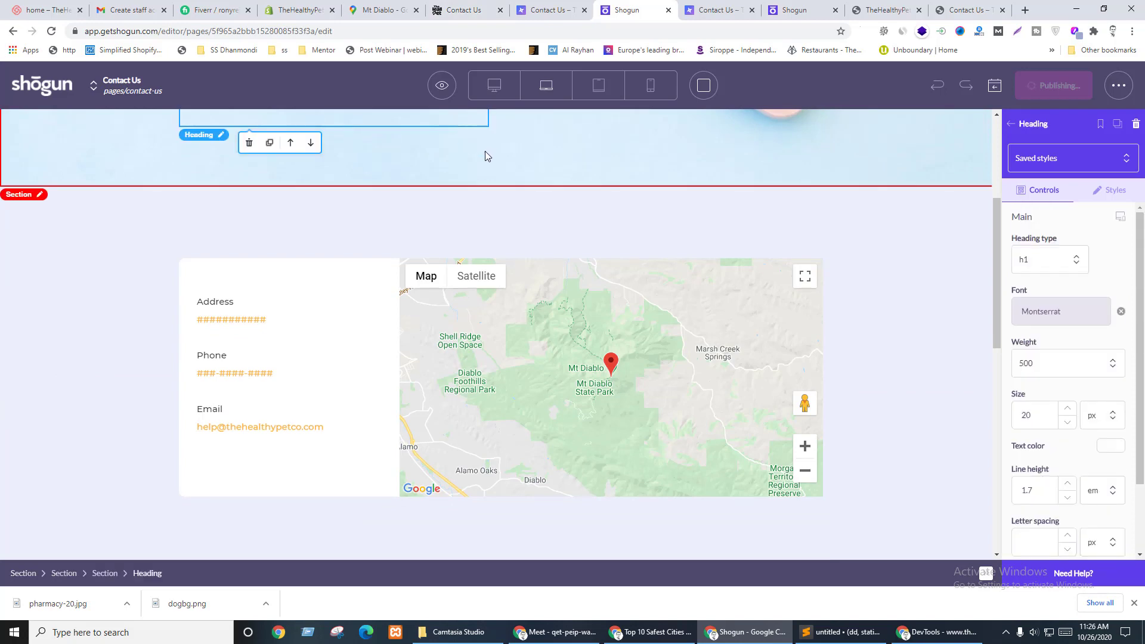
- Check the area below the map on the original thehealthypetco.com contact page, and return to the Shogun editor
{"action": "left_click", "coordinate": [464, 10]}
{"action": "scroll", "coordinate": [554, 405], "scroll_direction": "down", "scroll_amount": 3}
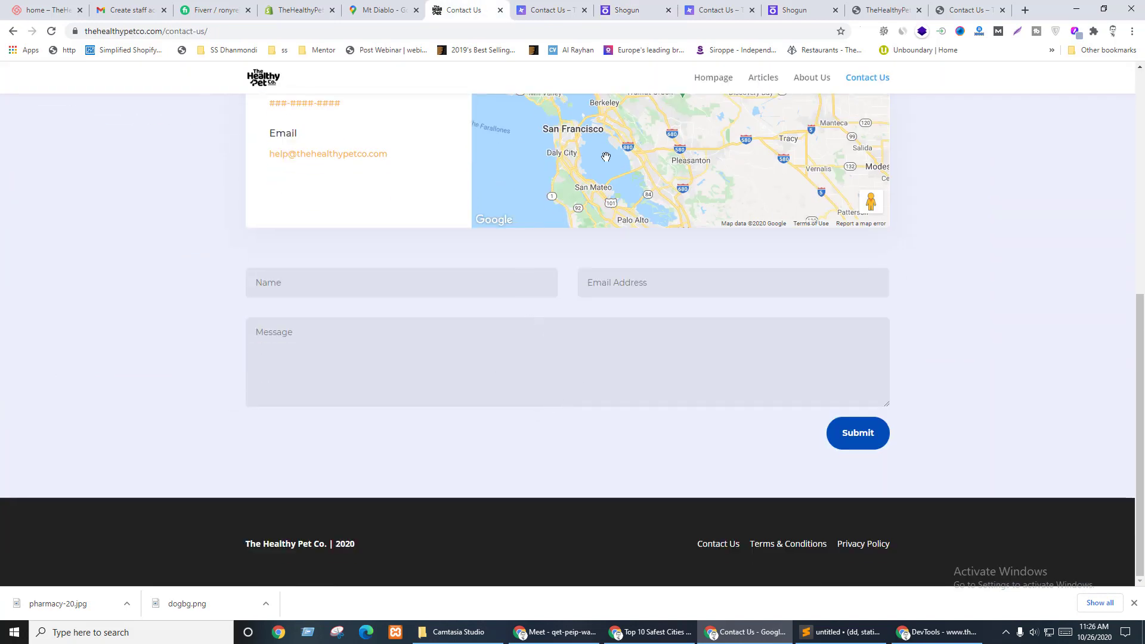
{"action": "left_click", "coordinate": [626, 10]}
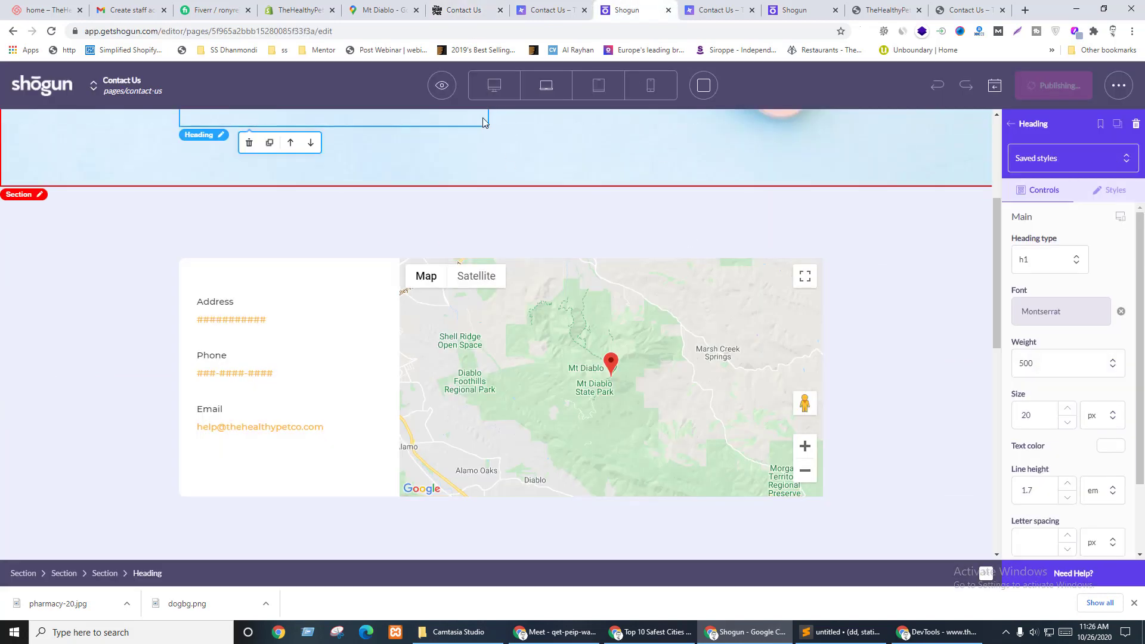
- Open a preview of the Contact Us page, clearing away the two older Contact Us preview tabs and the downloads bar
{"action": "mouse_move", "coordinate": [441, 89]}
{"action": "left_click", "coordinate": [440, 151]}
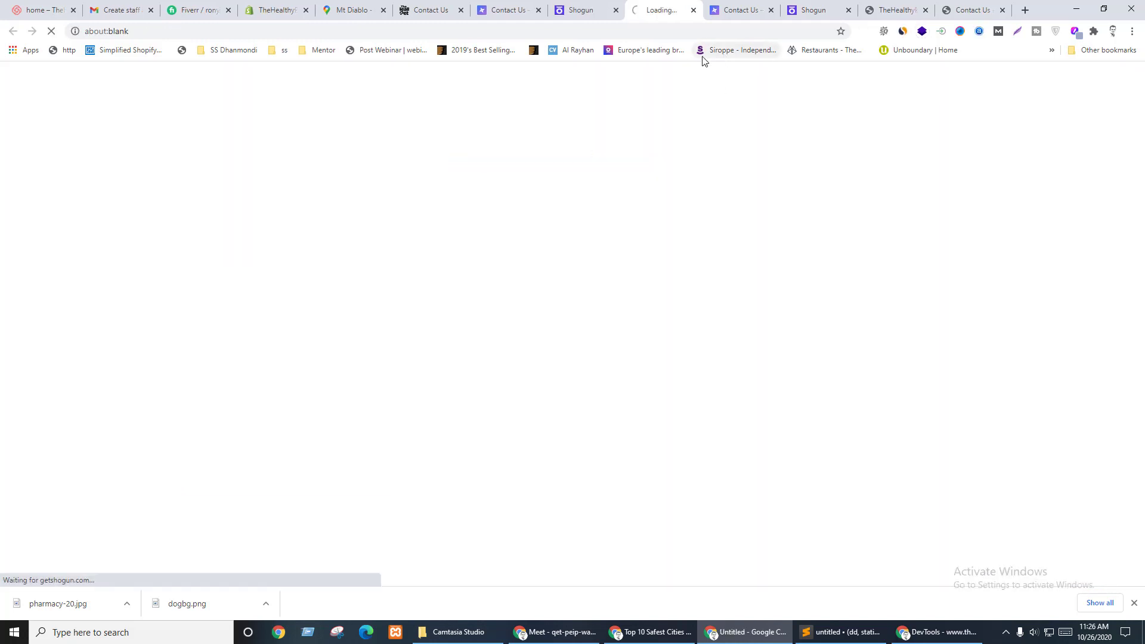
{"action": "left_click", "coordinate": [538, 10]}
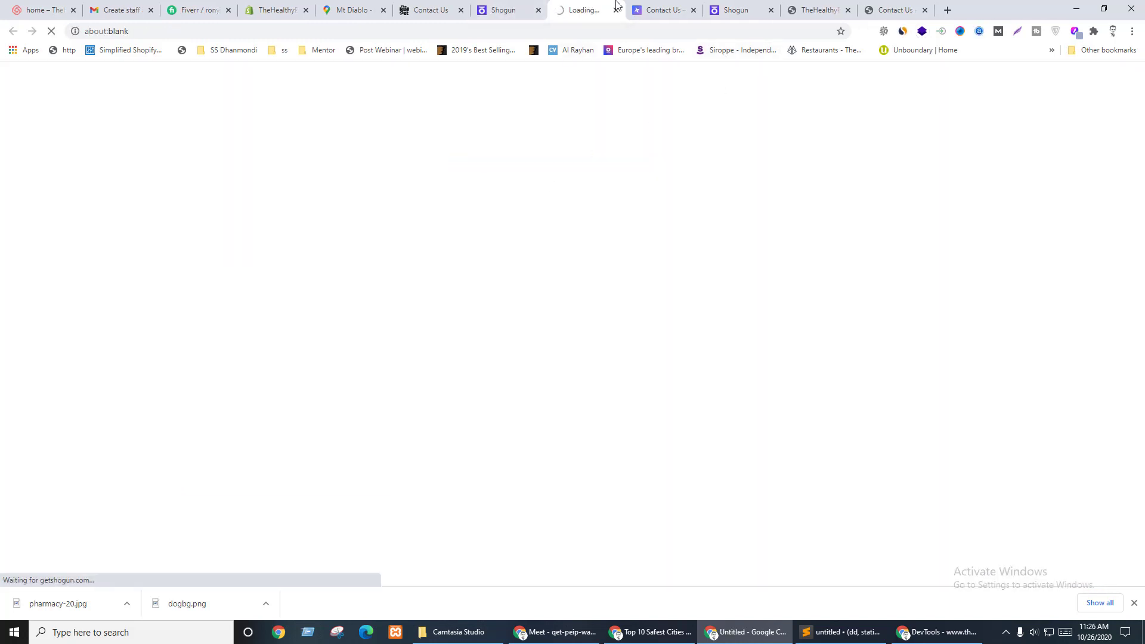
{"action": "left_click", "coordinate": [693, 10]}
{"action": "left_click_drag", "start_coordinate": [599, 9], "coordinate": [503, 9]}
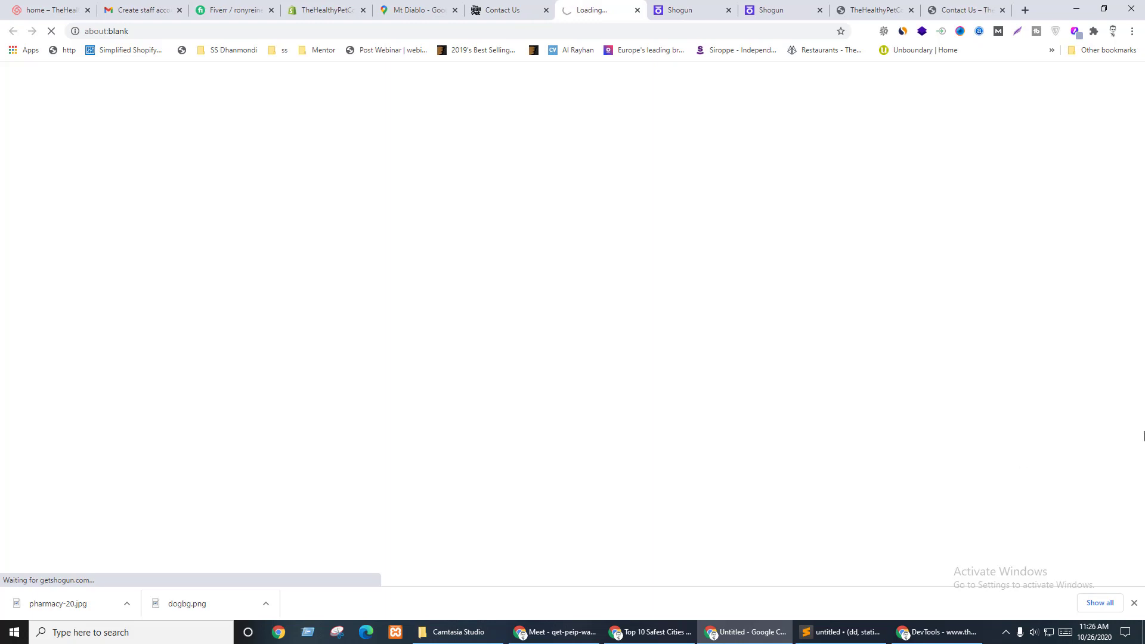
{"action": "left_click", "coordinate": [1133, 603]}
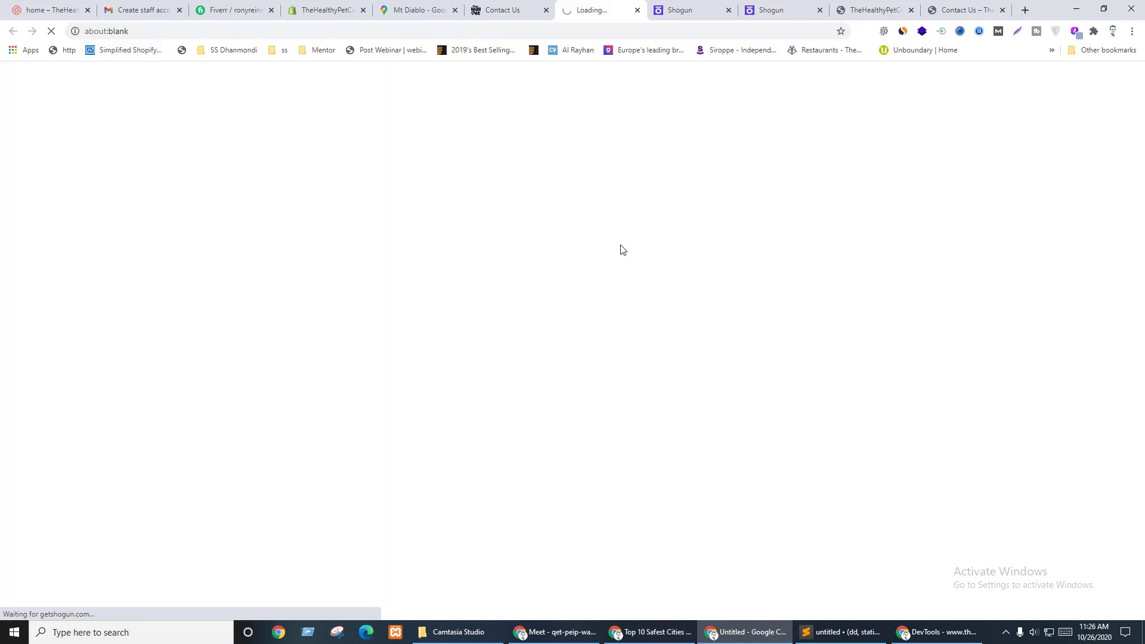
- Compare the previewed page's banner, contact details, map and footer with the original contact page
{"action": "scroll", "coordinate": [319, 230], "scroll_direction": "down", "scroll_amount": 6}
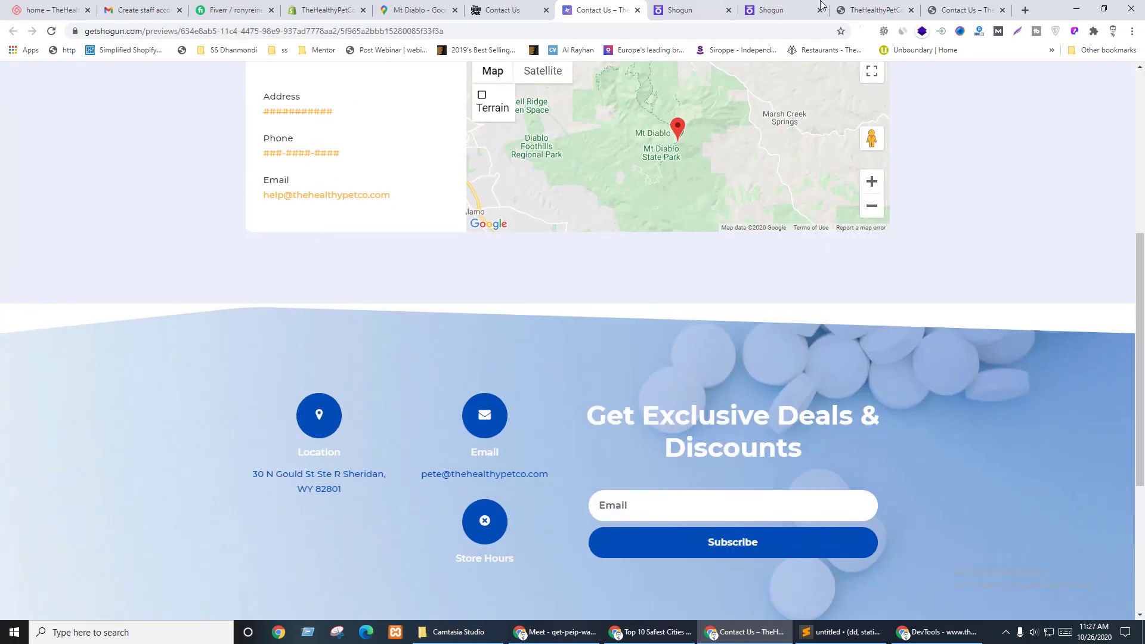
{"action": "scroll", "coordinate": [381, 188], "scroll_direction": "down", "scroll_amount": 5}
{"action": "scroll", "coordinate": [364, 176], "scroll_direction": "up", "scroll_amount": 10}
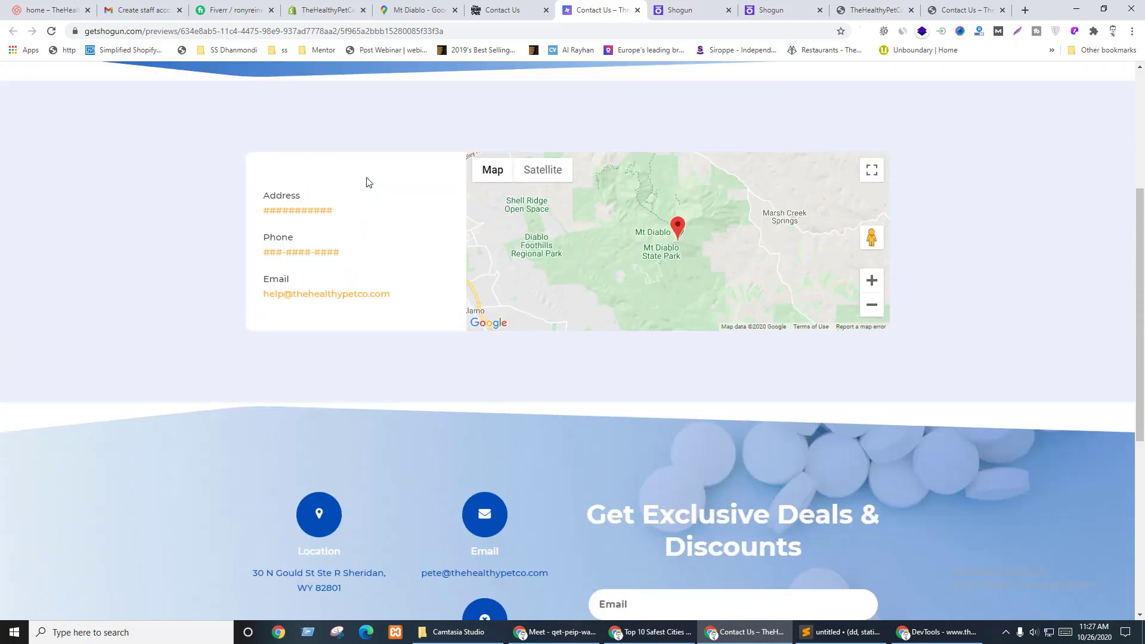
{"action": "scroll", "coordinate": [609, 126], "scroll_direction": "up", "scroll_amount": 1}
{"action": "scroll", "coordinate": [611, 178], "scroll_direction": "down", "scroll_amount": 7}
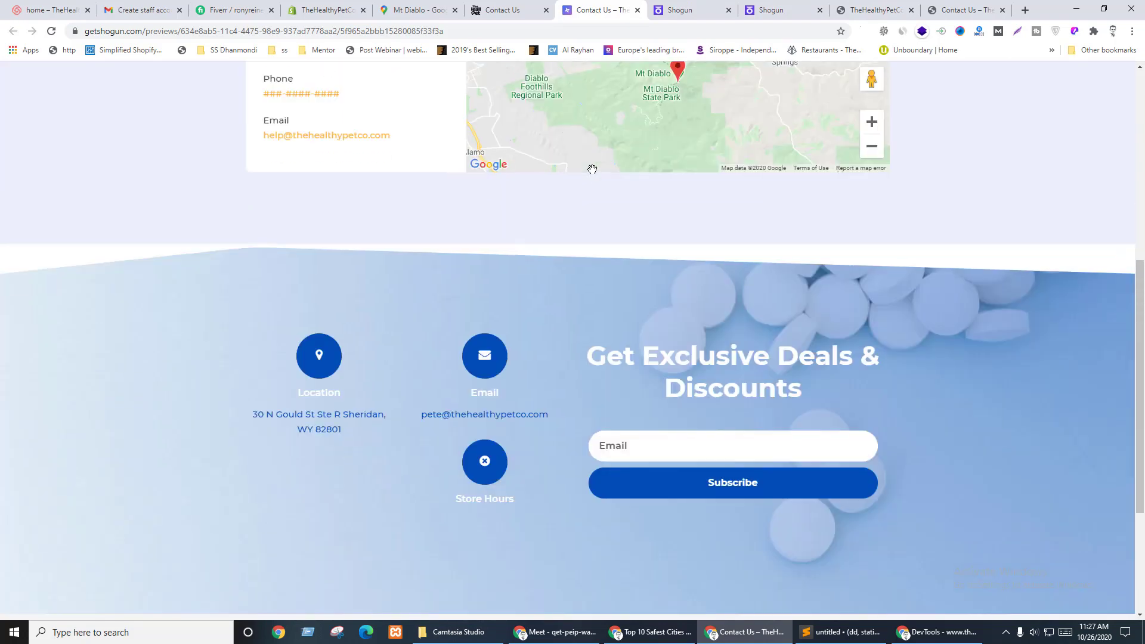
{"action": "scroll", "coordinate": [600, 152], "scroll_direction": "up", "scroll_amount": 2}
{"action": "scroll", "coordinate": [776, 326], "scroll_direction": "up", "scroll_amount": 5}
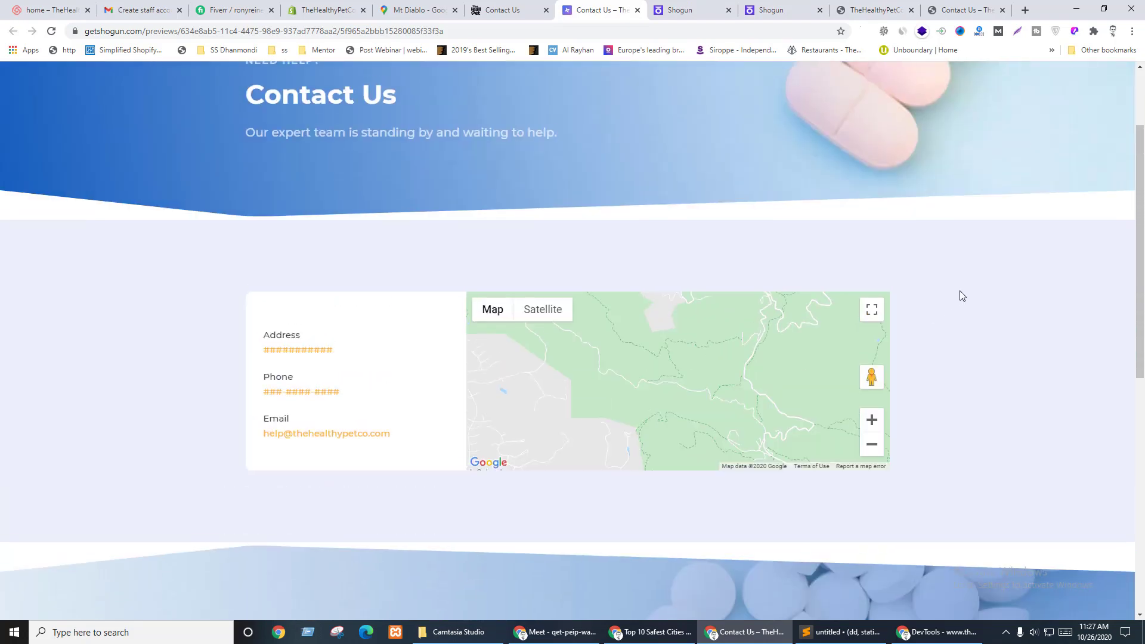
{"action": "left_click", "coordinate": [502, 11]}
{"action": "scroll", "coordinate": [1, 298], "scroll_direction": "up", "scroll_amount": 7}
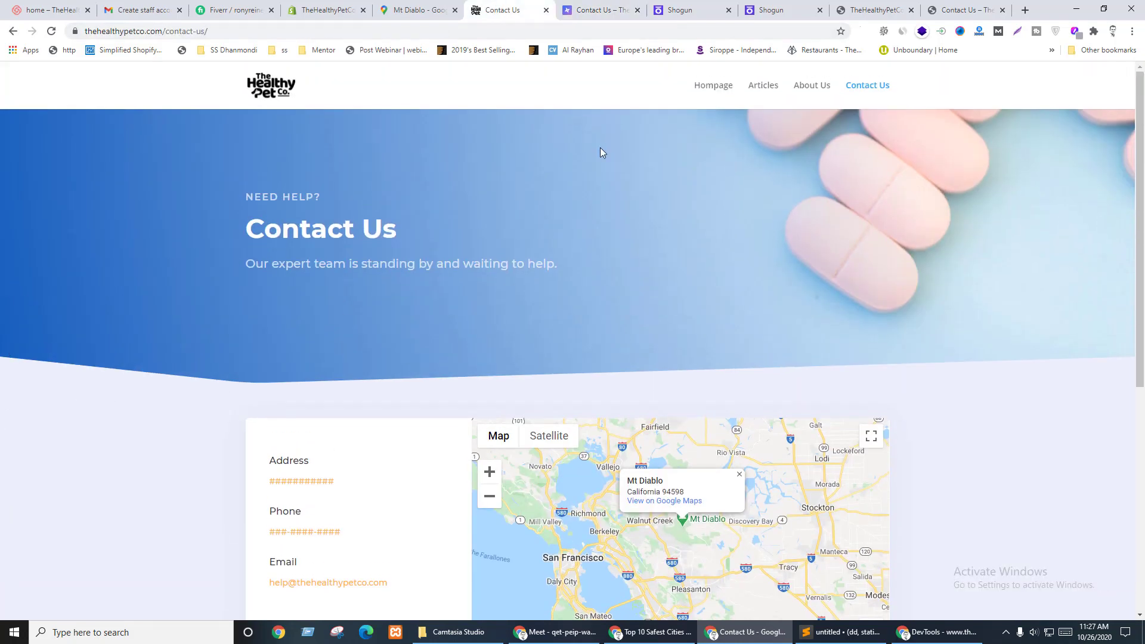
- Inspect the preview banner's lower-edge shape element in DevTools and examine its .shape CSS rule
{"action": "left_click", "coordinate": [590, 8]}
{"action": "right_click", "coordinate": [20, 207]}
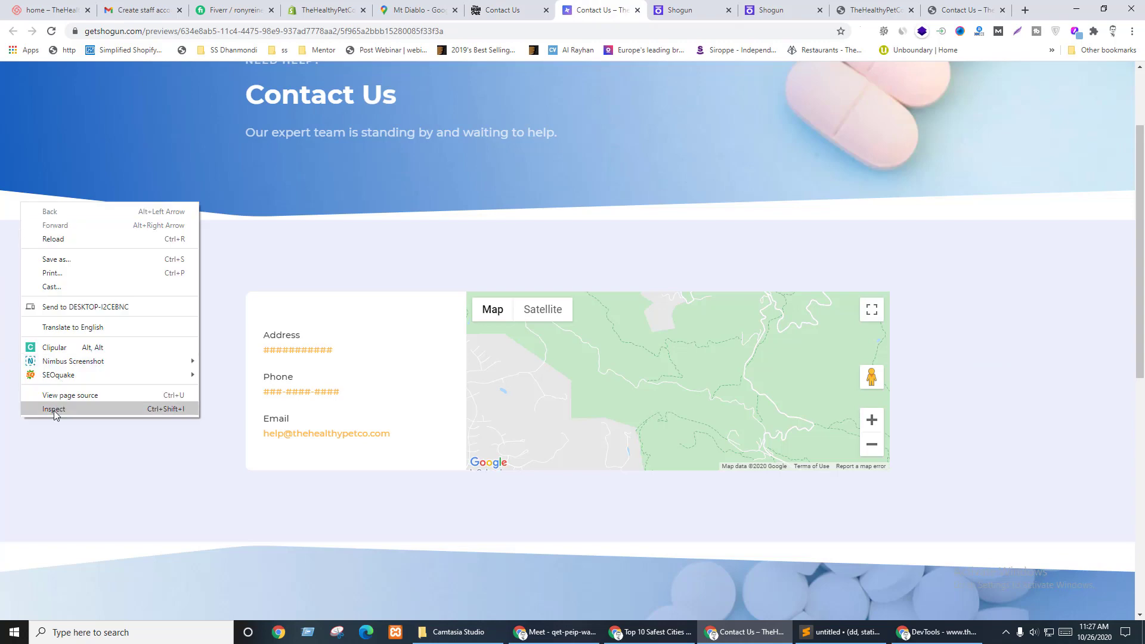
{"action": "left_click", "coordinate": [56, 412]}
{"action": "left_click_drag", "start_coordinate": [481, 244], "coordinate": [572, 228]}
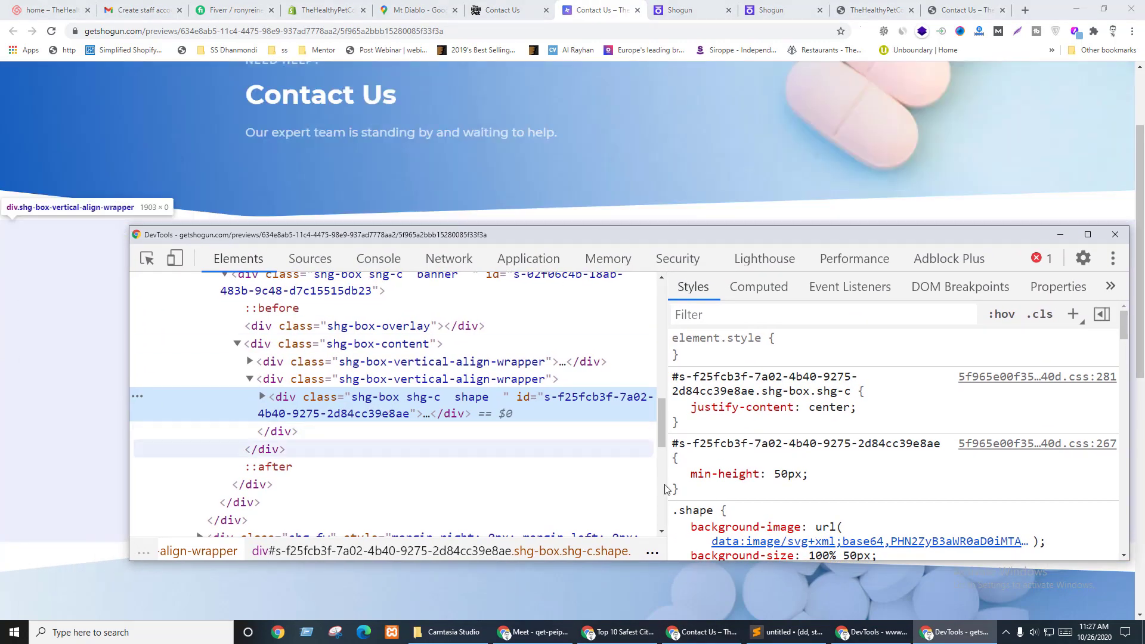
{"action": "scroll", "coordinate": [740, 480], "scroll_direction": "down", "scroll_amount": 2}
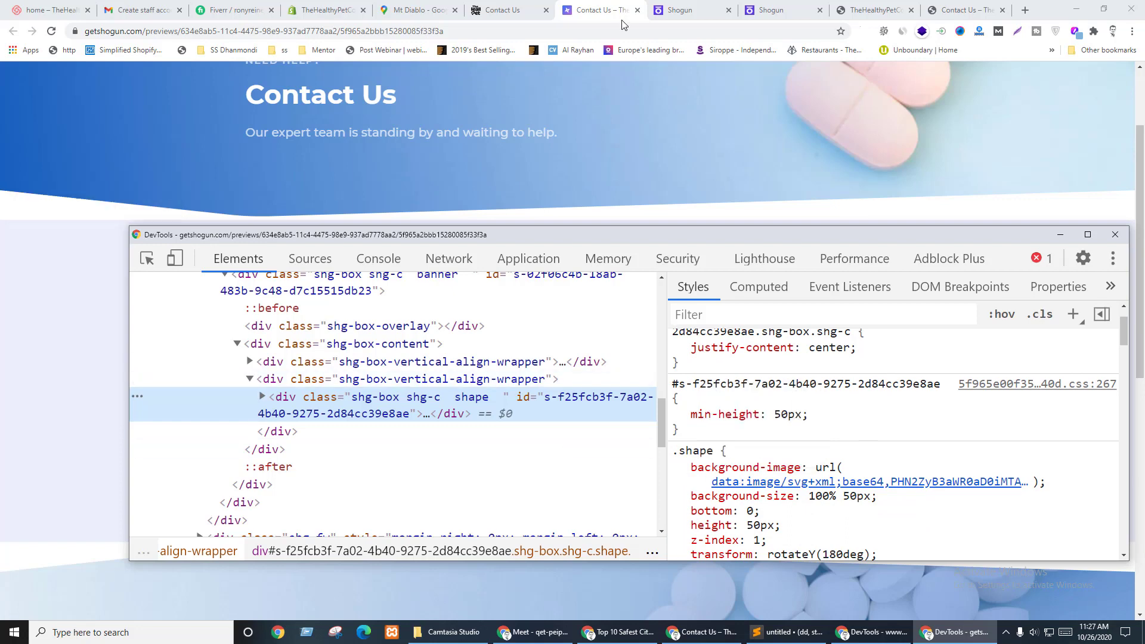
- Inspect the banner on the original contact page in DevTools and select its et_pb_bottom_inside_divider element
{"action": "left_click", "coordinate": [503, 9]}
{"action": "right_click", "coordinate": [53, 381]}
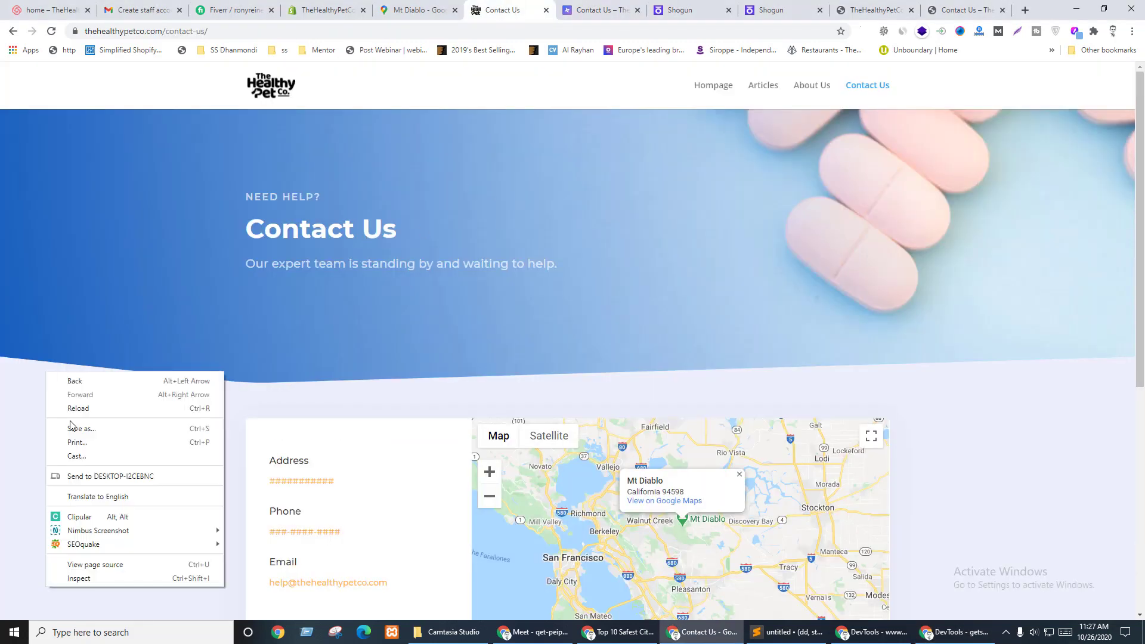
{"action": "left_click", "coordinate": [77, 577]}
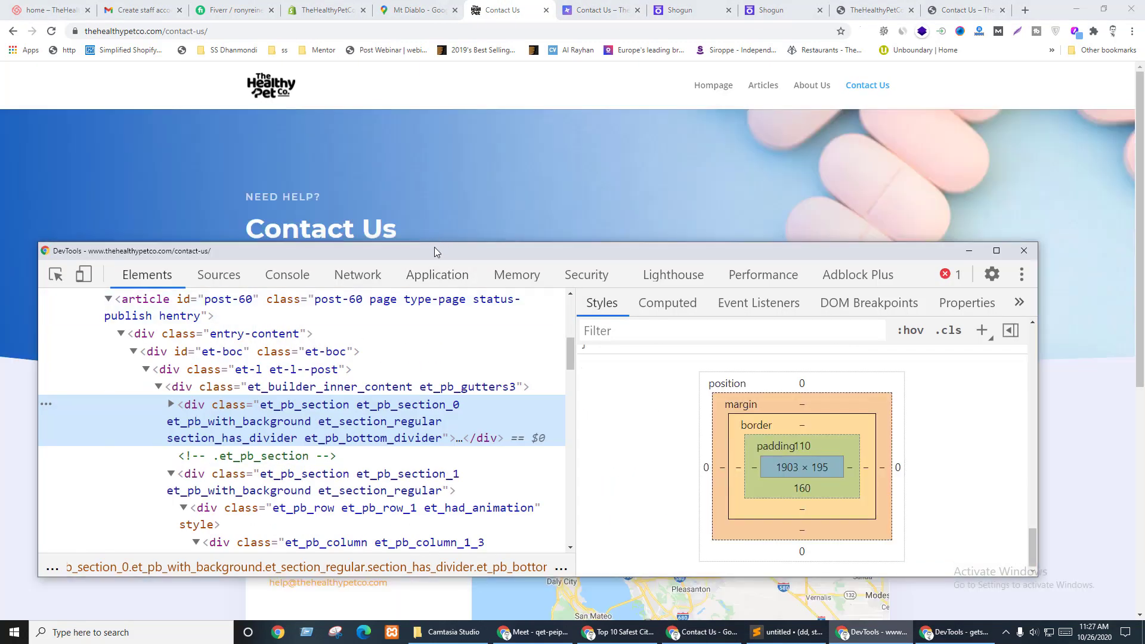
{"action": "left_click_drag", "start_coordinate": [434, 247], "coordinate": [501, 73]}
{"action": "key", "text": "ctrl+shift+c"}
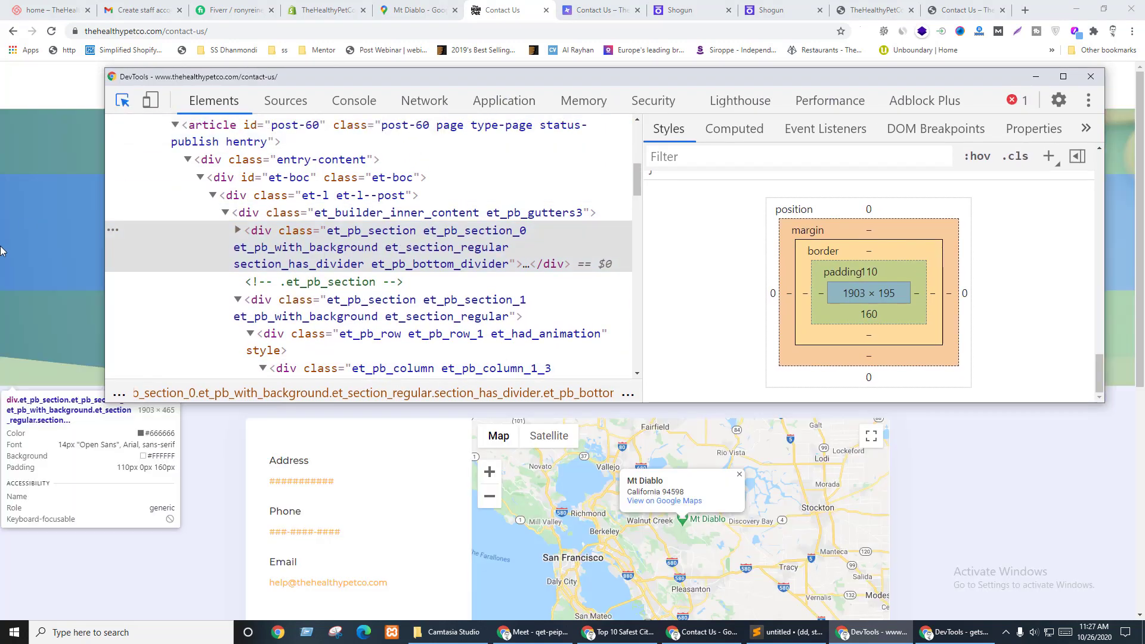
{"action": "left_click", "coordinate": [1, 251]}
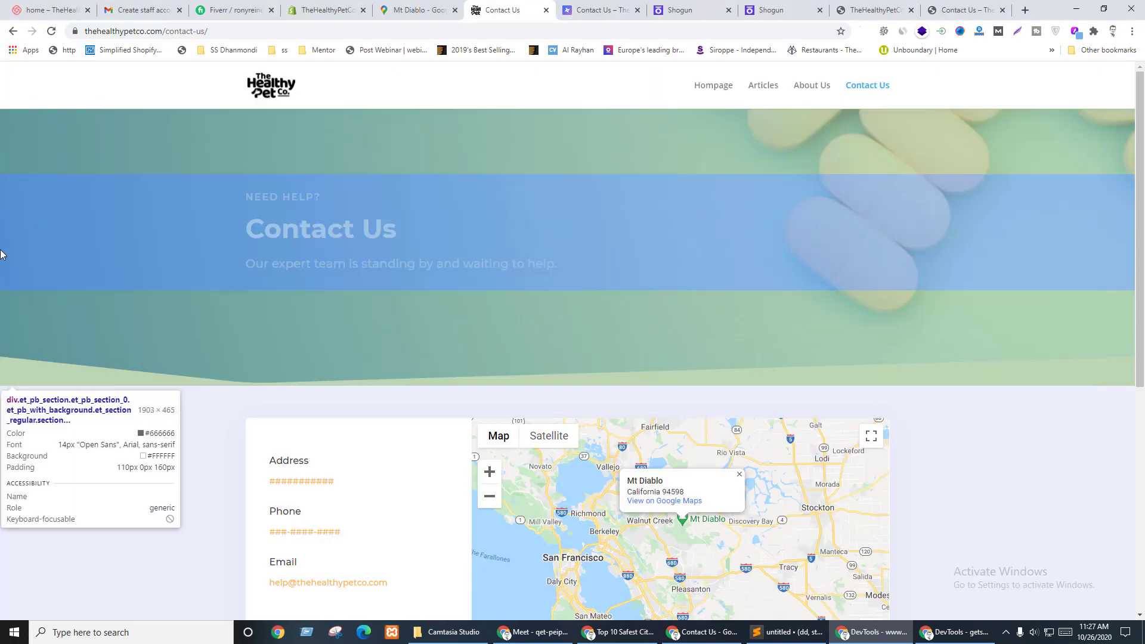
{"action": "left_click", "coordinate": [239, 230]}
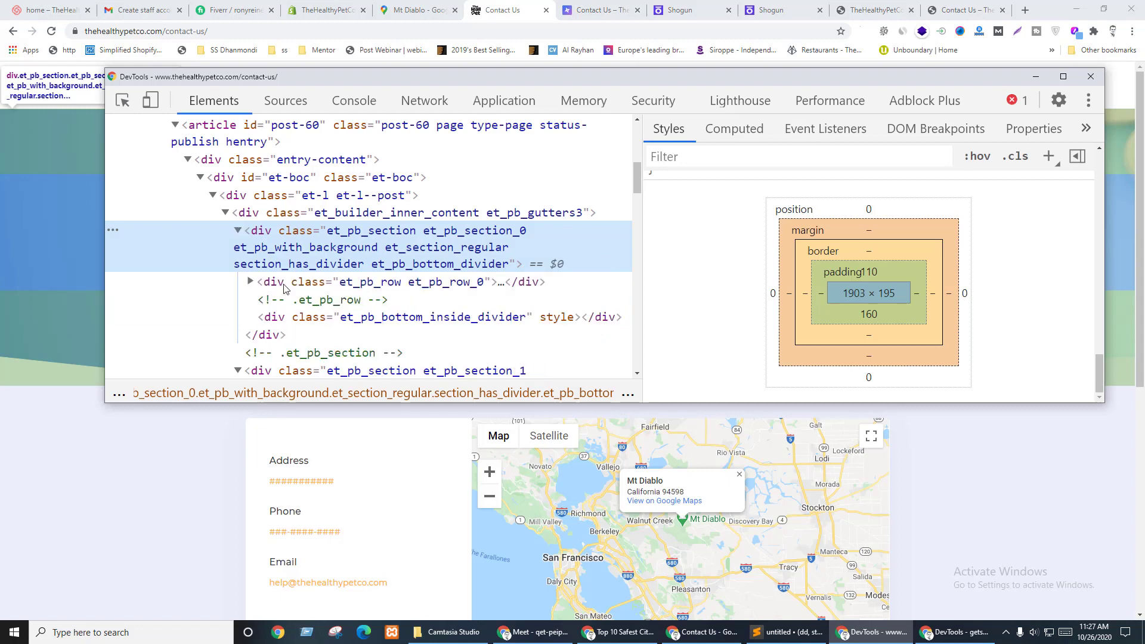
{"action": "left_click", "coordinate": [310, 318]}
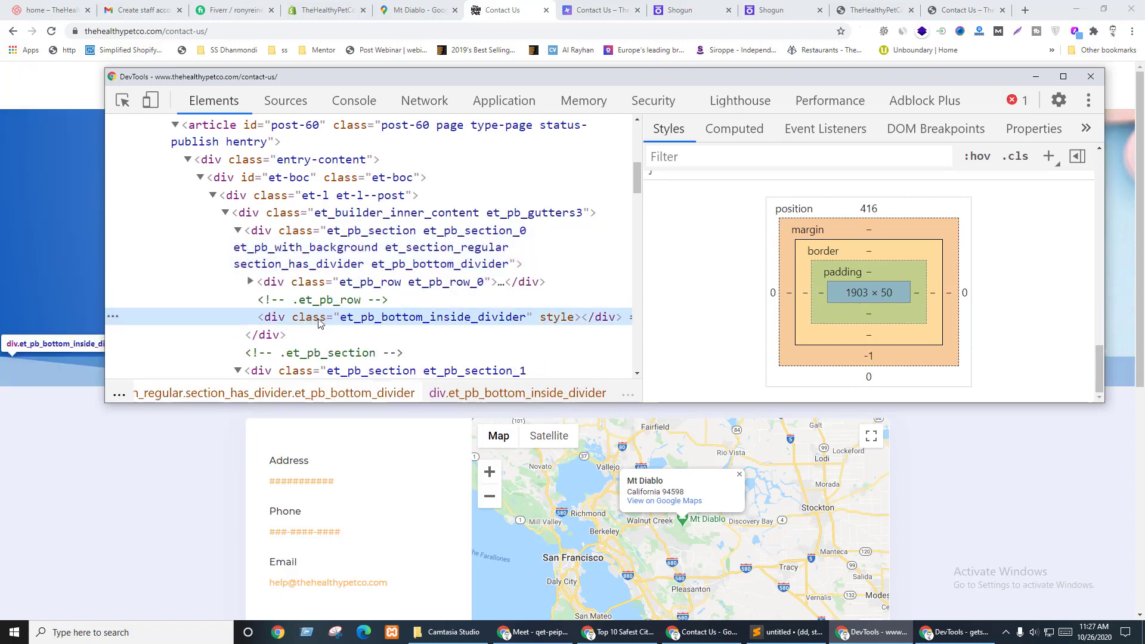
- Copy the background-image SVG data URL from the original banner divider's CSS rule
{"action": "scroll", "coordinate": [319, 322], "scroll_direction": "down", "scroll_amount": 2}
{"action": "scroll", "coordinate": [975, 325], "scroll_direction": "up", "scroll_amount": 10}
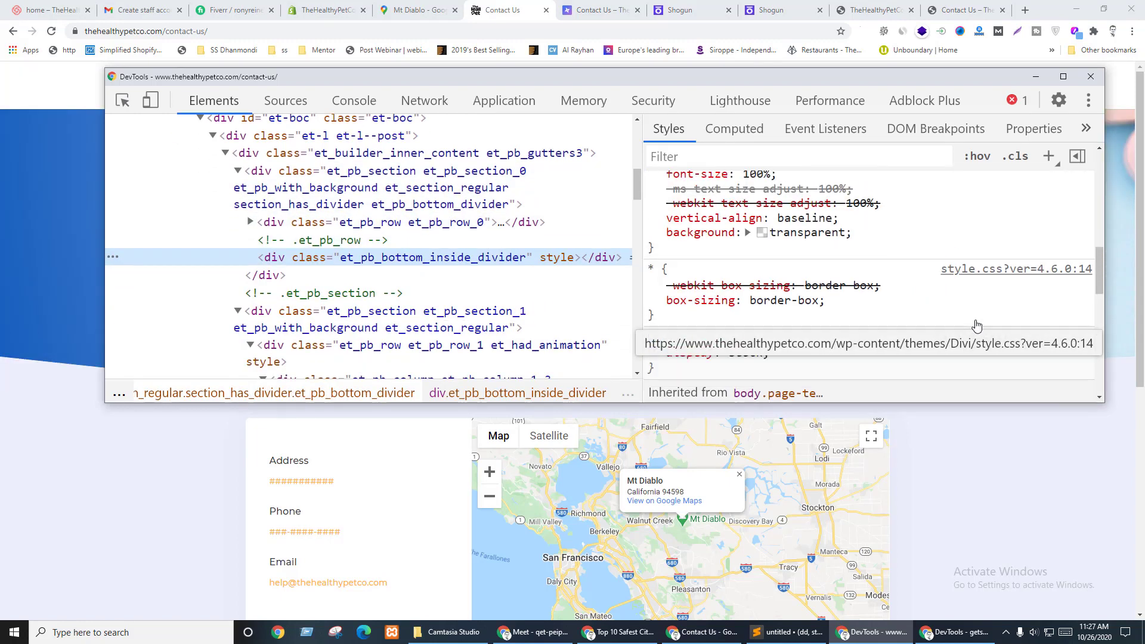
{"action": "mouse_move", "coordinate": [723, 268]}
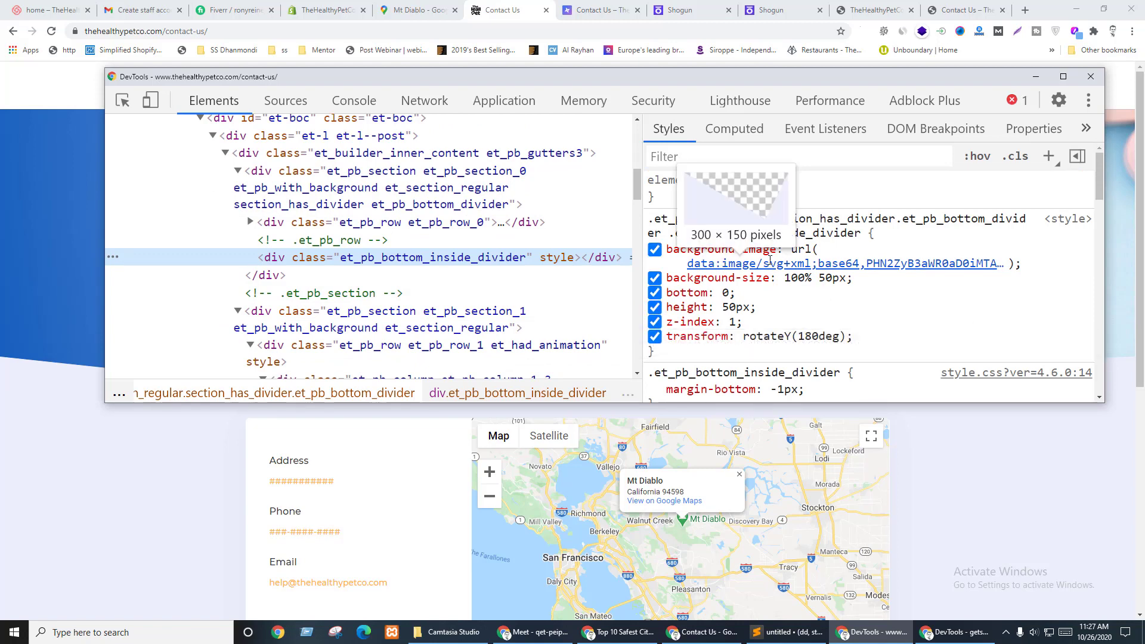
{"action": "left_click", "coordinate": [757, 264]}
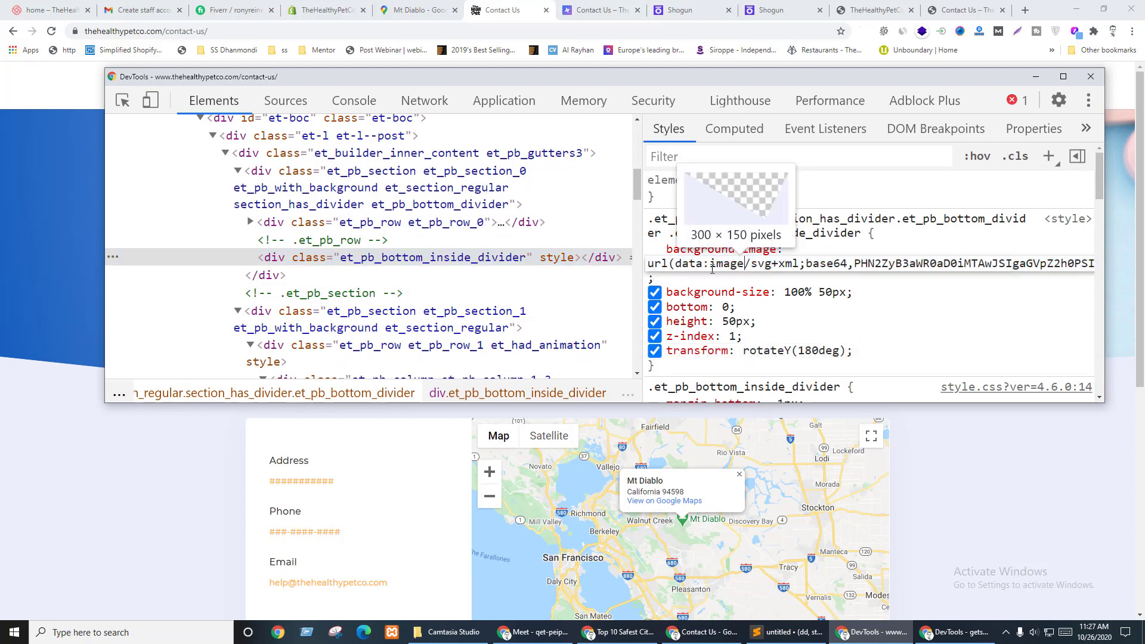
{"action": "key", "text": "Escape"}
{"action": "left_click", "coordinate": [731, 264]}
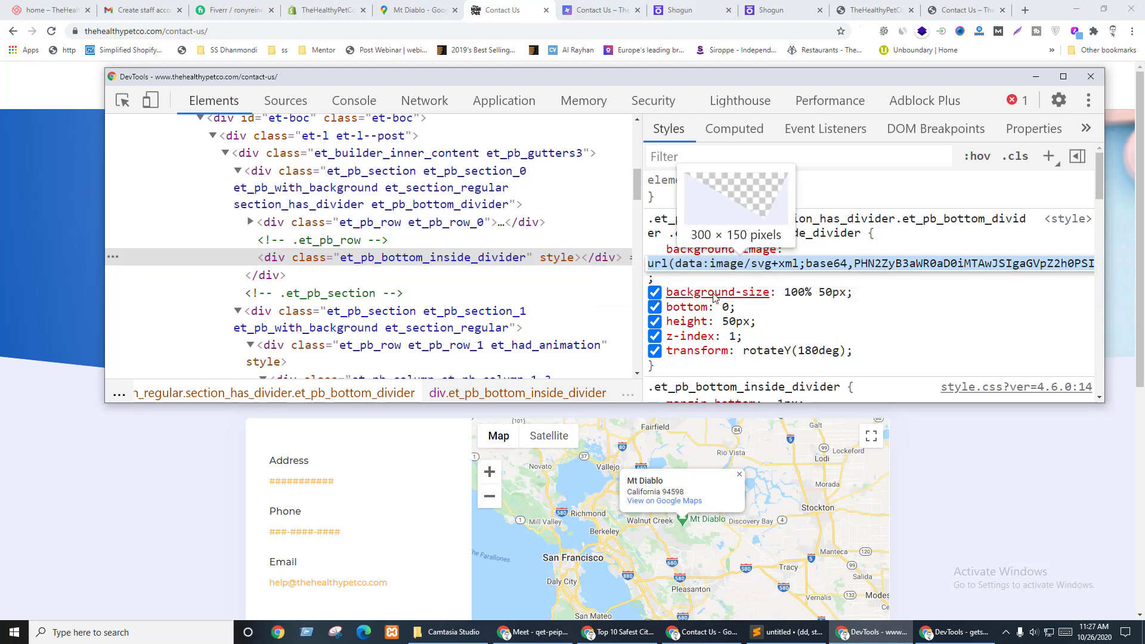
- Return to the Shogun editor and open the code of the HTML element above the Contact Us banner
{"action": "left_click", "coordinate": [690, 6]}
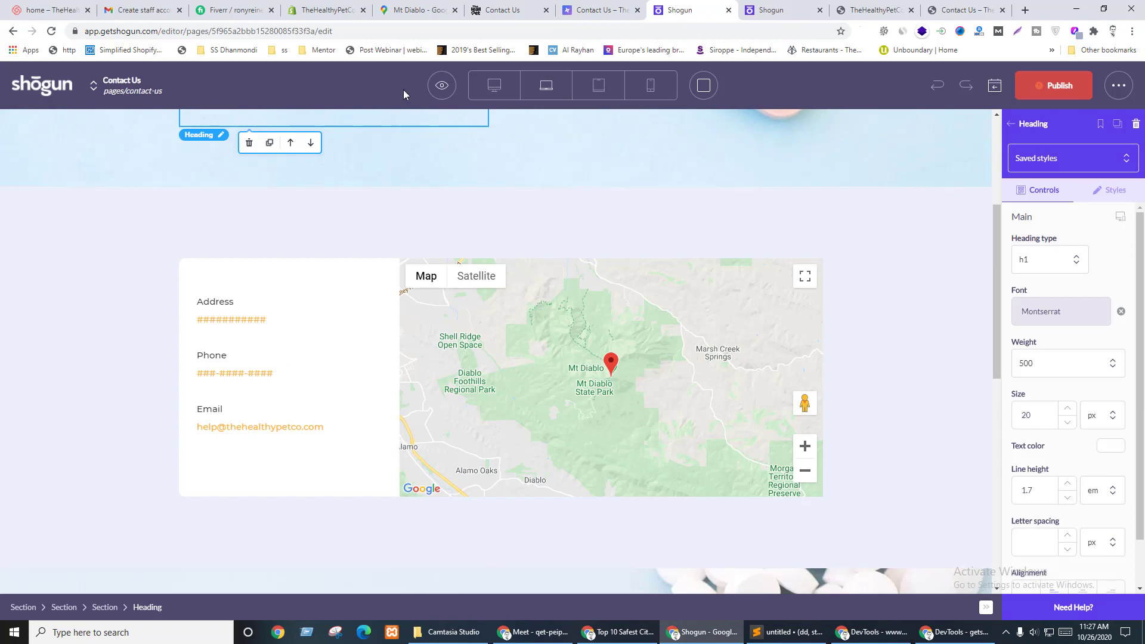
{"action": "scroll", "coordinate": [24, 286], "scroll_direction": "up", "scroll_amount": 4}
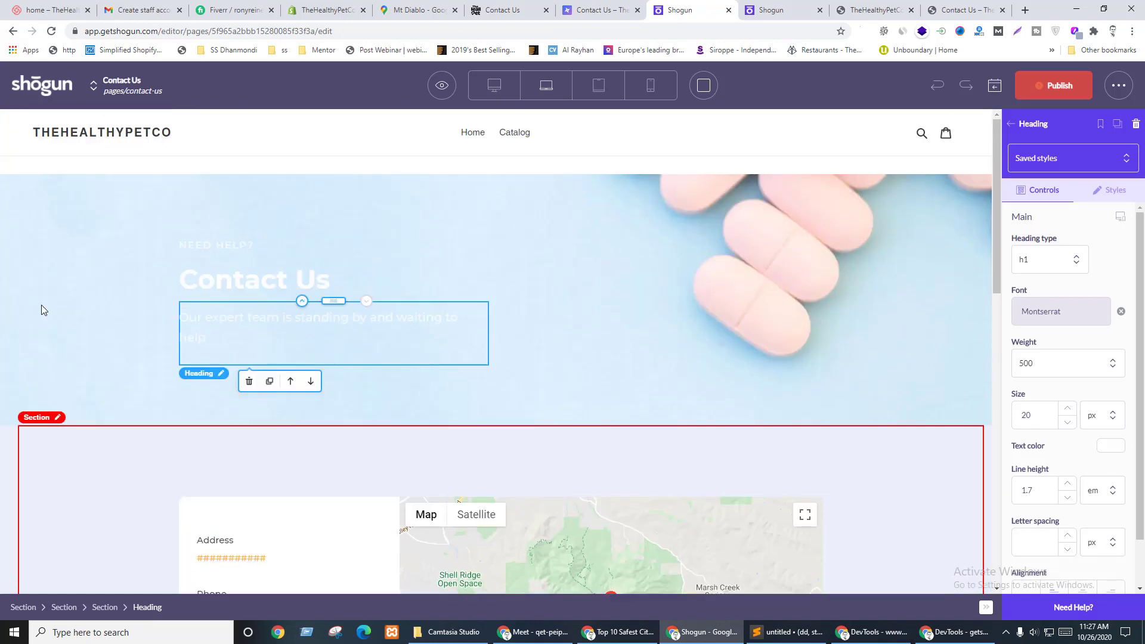
{"action": "double_click", "coordinate": [258, 171]}
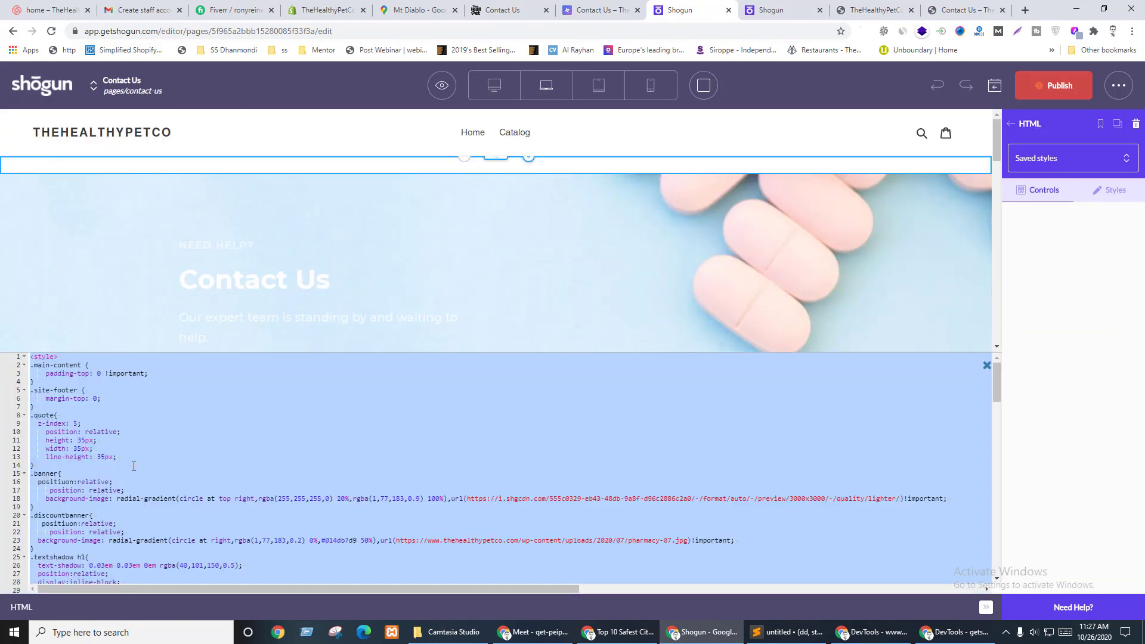
{"action": "left_click", "coordinate": [133, 466]}
{"action": "left_click", "coordinate": [82, 498]}
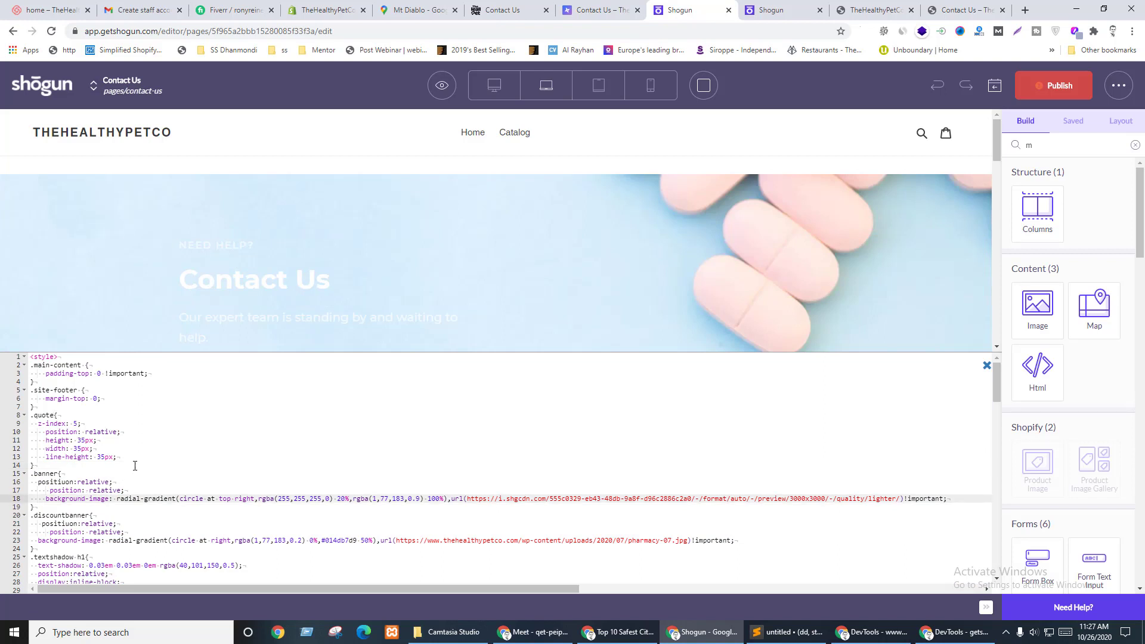
- Look through the .banner and .discountbanner rules in the custom CSS and locate the .shape rule
{"action": "left_click", "coordinate": [66, 482]}
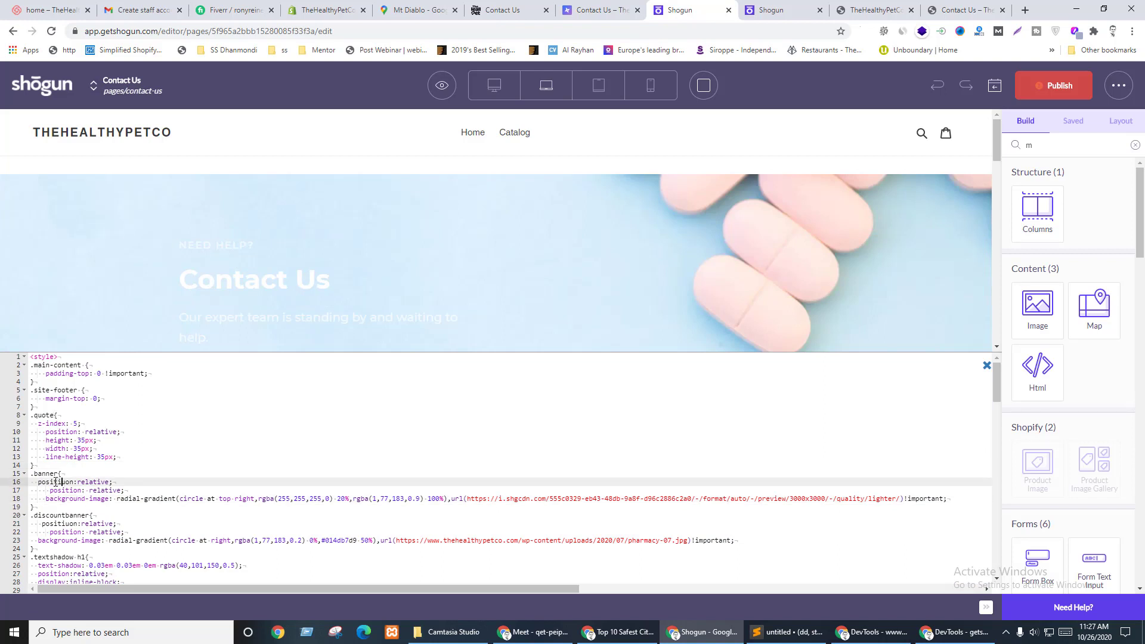
{"action": "left_click", "coordinate": [46, 474]}
{"action": "left_click", "coordinate": [59, 440]}
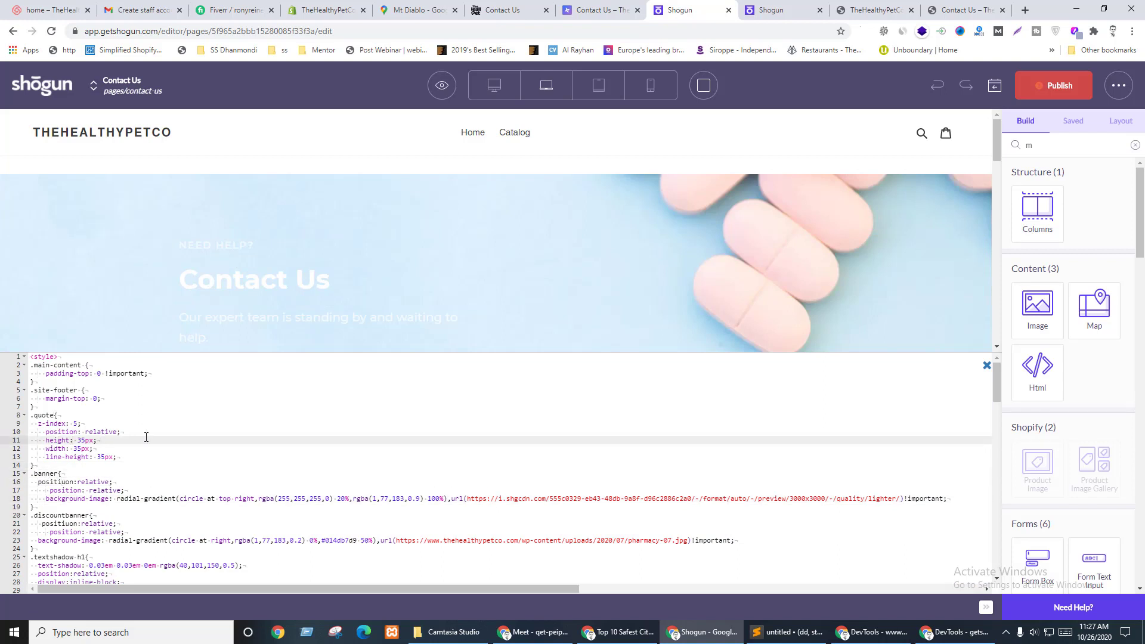
{"action": "scroll", "coordinate": [146, 437], "scroll_direction": "down", "scroll_amount": 1}
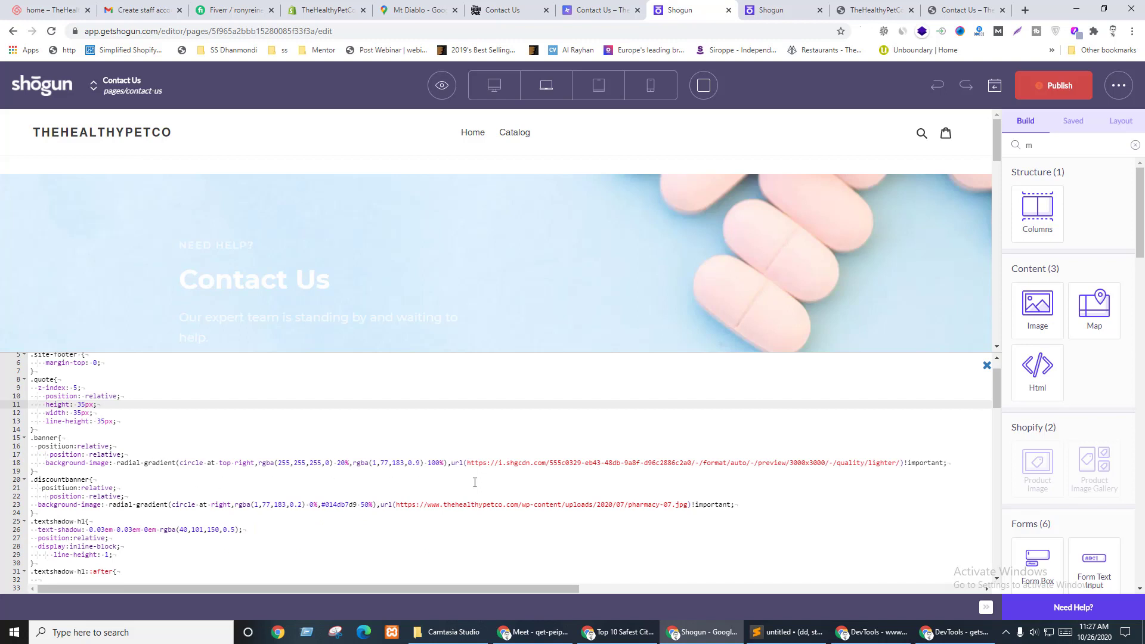
{"action": "left_click_drag", "start_coordinate": [525, 465], "coordinate": [724, 466]}
{"action": "left_click", "coordinate": [833, 465]}
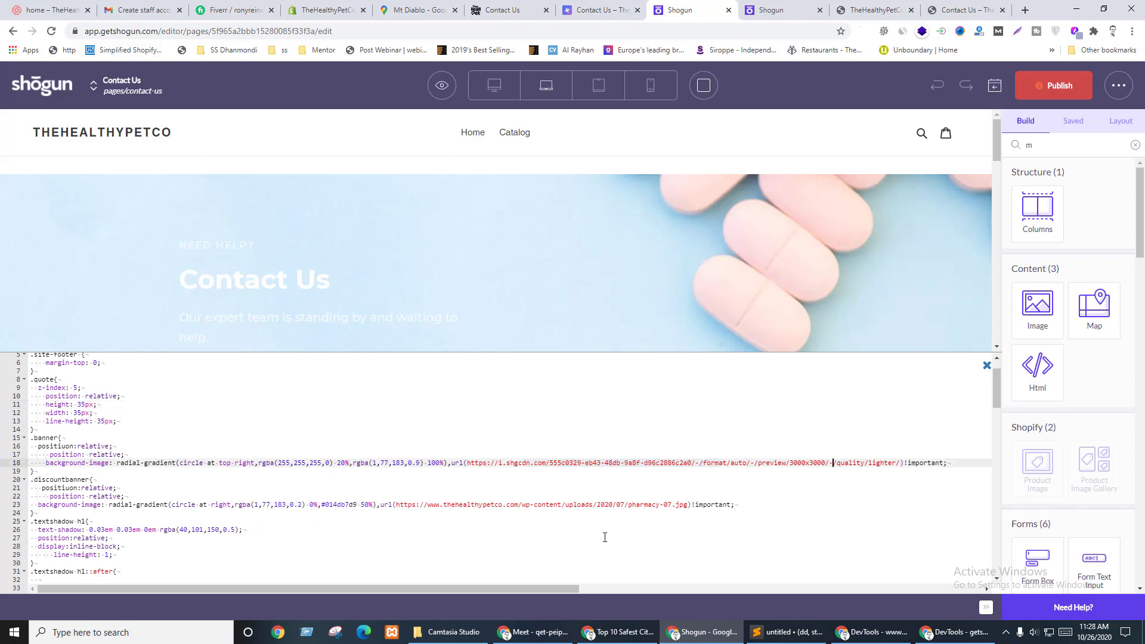
{"action": "left_click", "coordinate": [153, 489]}
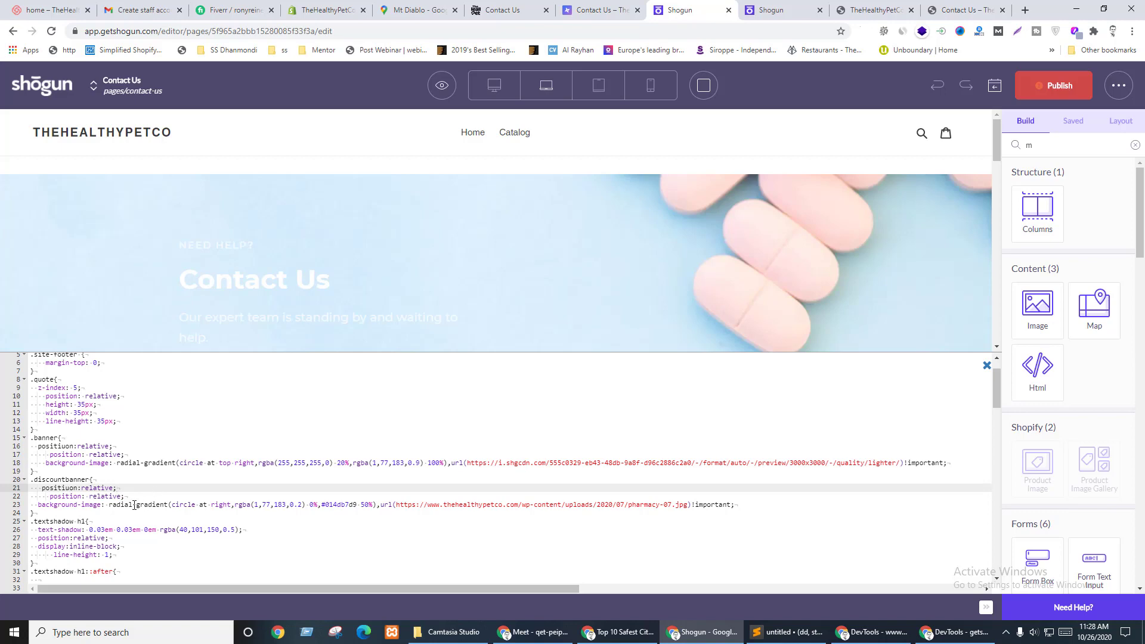
{"action": "left_click", "coordinate": [93, 504]}
{"action": "left_click", "coordinate": [62, 479]}
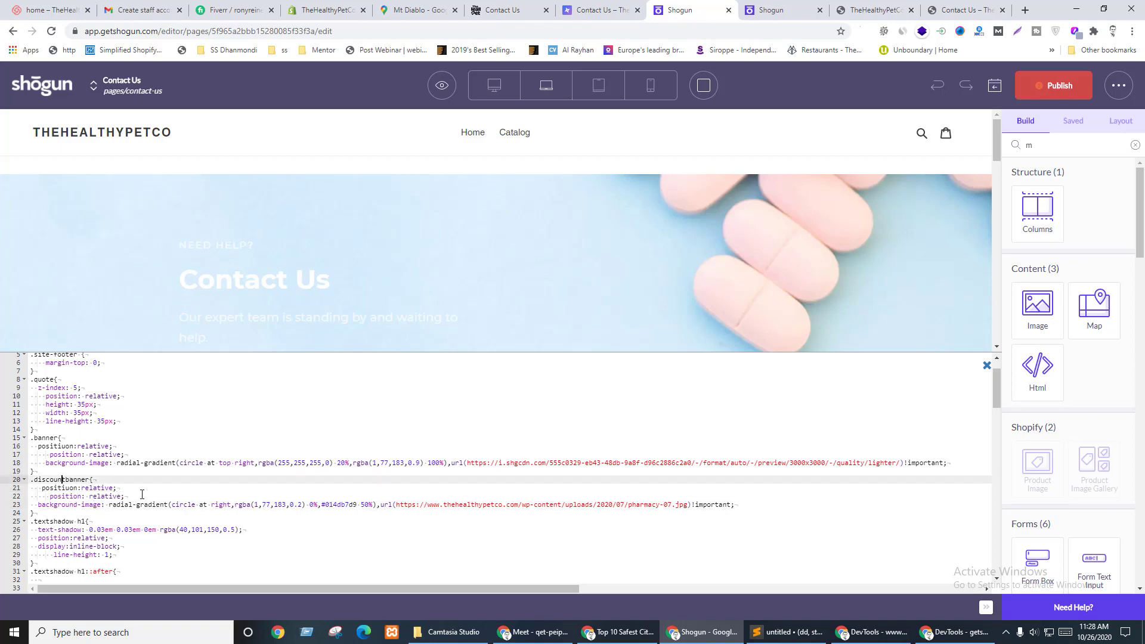
{"action": "scroll", "coordinate": [142, 494], "scroll_direction": "down", "scroll_amount": 3}
{"action": "scroll", "coordinate": [142, 494], "scroll_direction": "down", "scroll_amount": 3}
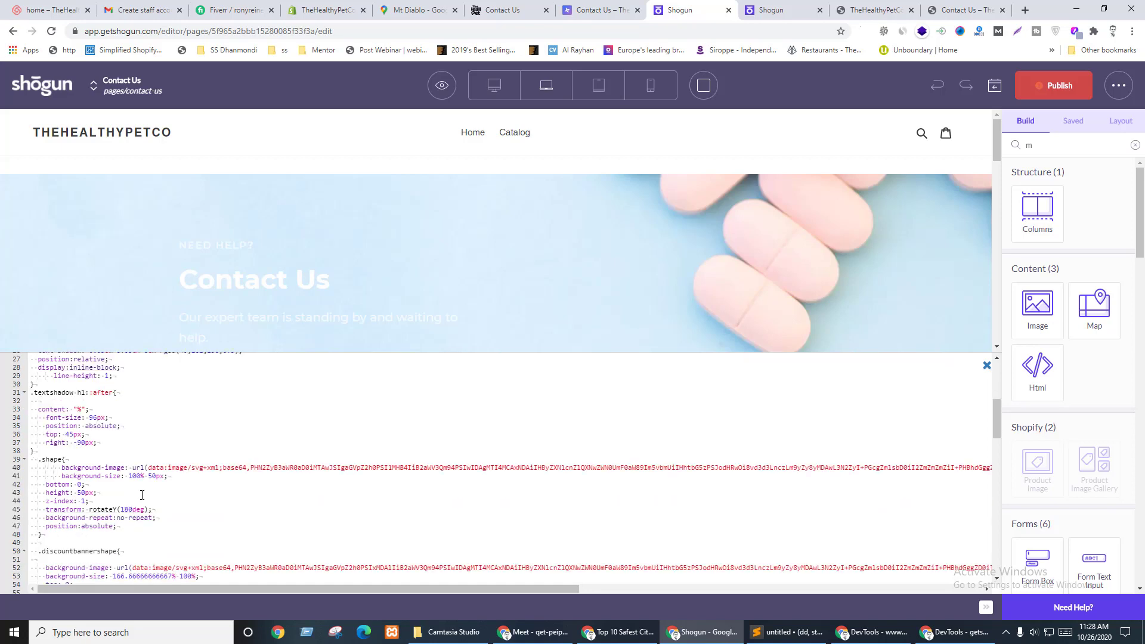
- Replace the background-image URL in the .shape rule with the SVG data URL copied from the original site
{"action": "left_click_drag", "start_coordinate": [149, 467], "coordinate": [955, 467]}
{"action": "key", "text": "BackSpace"}
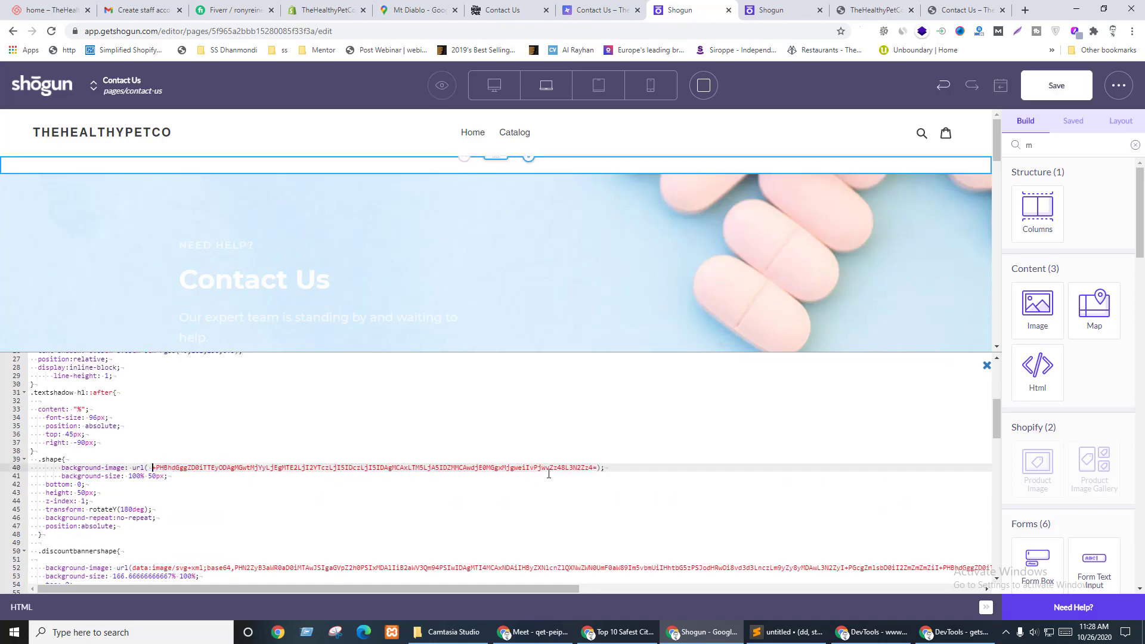
{"action": "left_click_drag", "start_coordinate": [602, 468], "coordinate": [136, 467]}
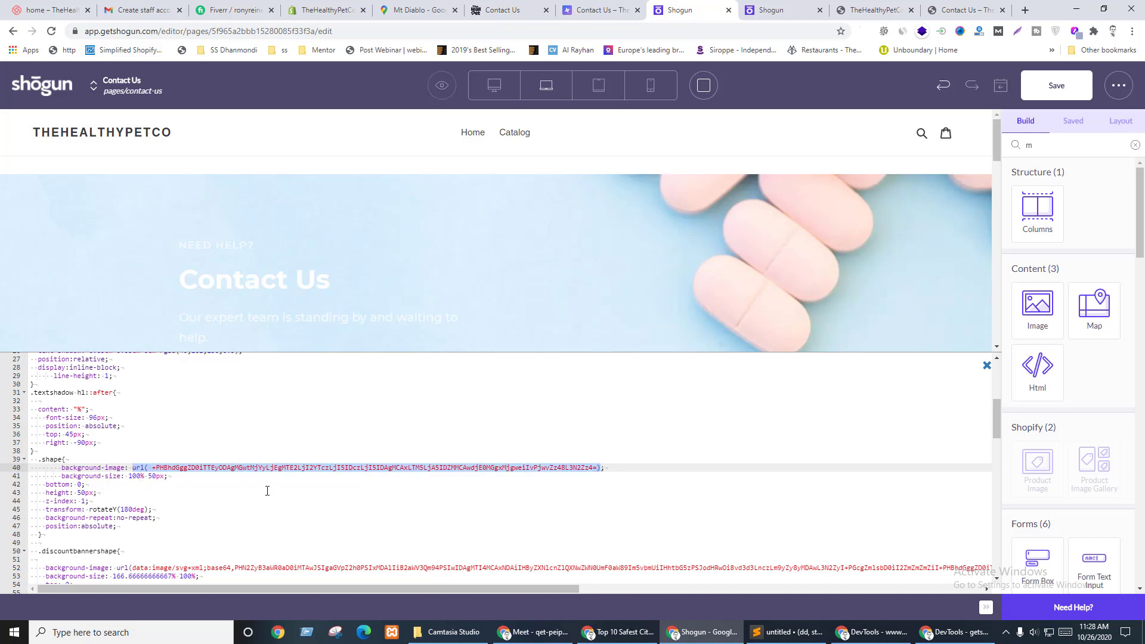
{"action": "type", "text": "url(data:image/svg+xml;base64,PHN2ZyB3aWR0aD0iMTAwJSIgaGVpZ2h0PSIxMDAlIiB2aWV3Qm94PSIwIDAgMTI4MCAxNDAiIHByZXNlcnZlQXNwZWN0UmF0aW89Im5vbmUiIHhtbG5zPSJodHRwOi8vd3d3LnczLm9yZy8yMDAwL3N2ZyI+PGcgZmlsbD0iI2VkZWZmYSI+PHBhdGggZD0iTTEyODAgMGwtMjYyLjEgMTE2LjI2YTczLjI5IDczLjI5IDAgMCAxLTM5LjA5IDZMMCAwdjE0MGgxMjgweiIvPjwvZz48L3N2Zz4=)"}
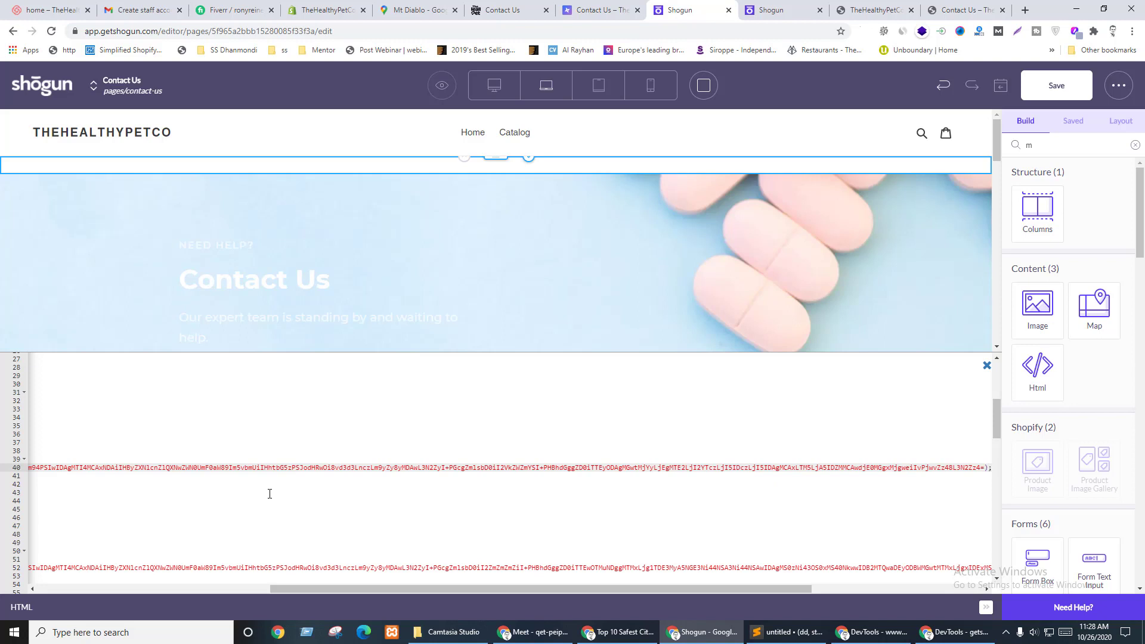
{"action": "key", "text": "Up"}
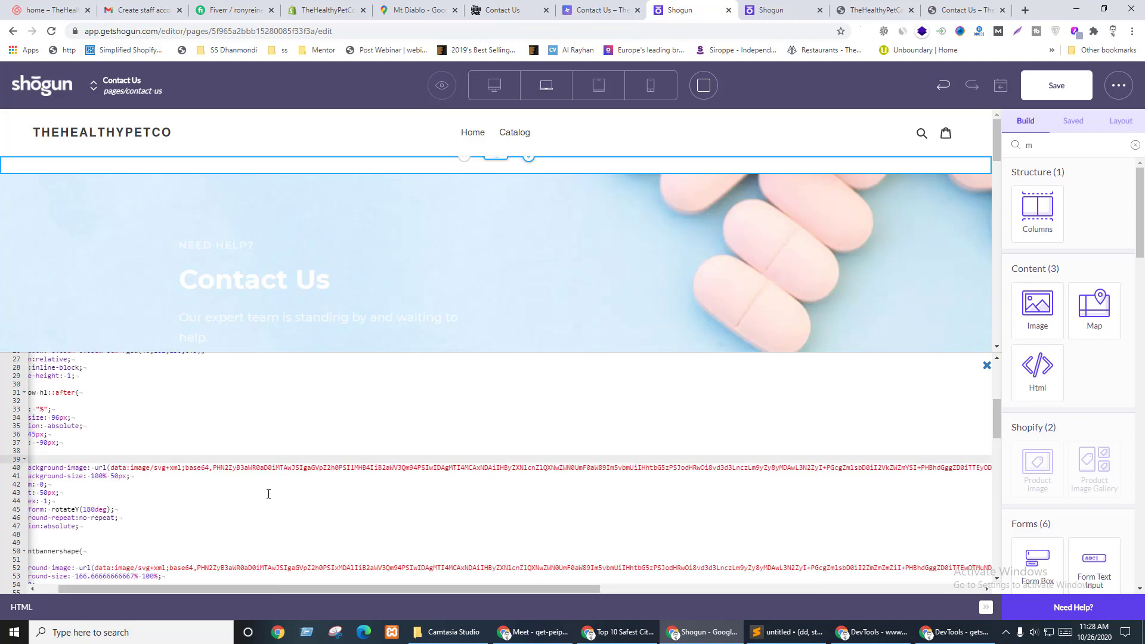
- Save the code change, close the code editor and publish the Contact Us page
{"action": "left_click", "coordinate": [1056, 85]}
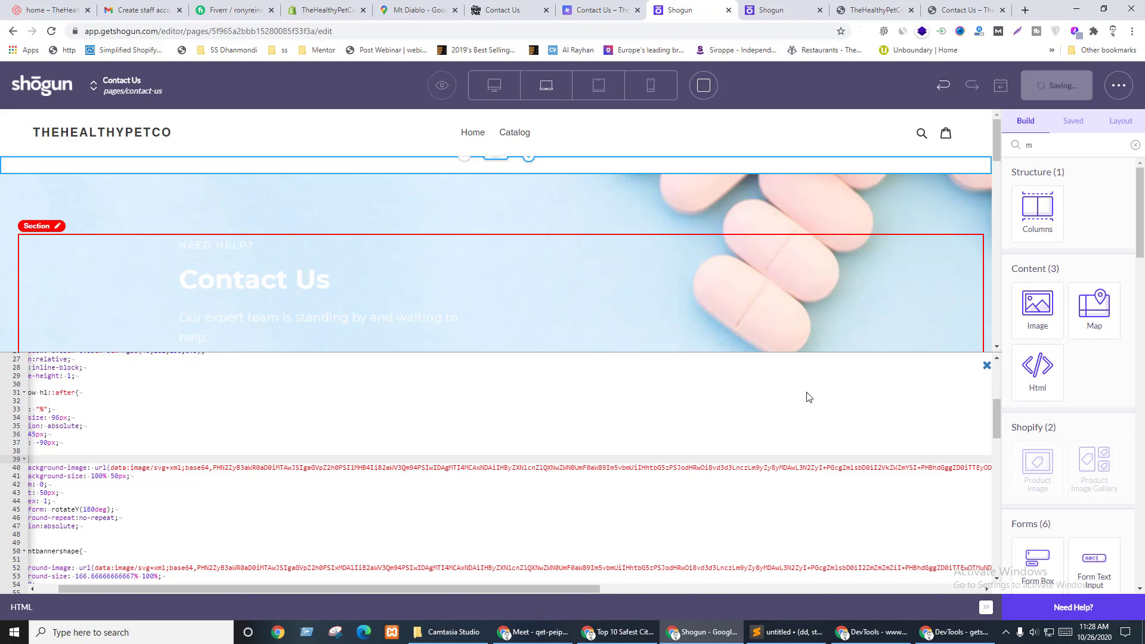
{"action": "left_click", "coordinate": [986, 366]}
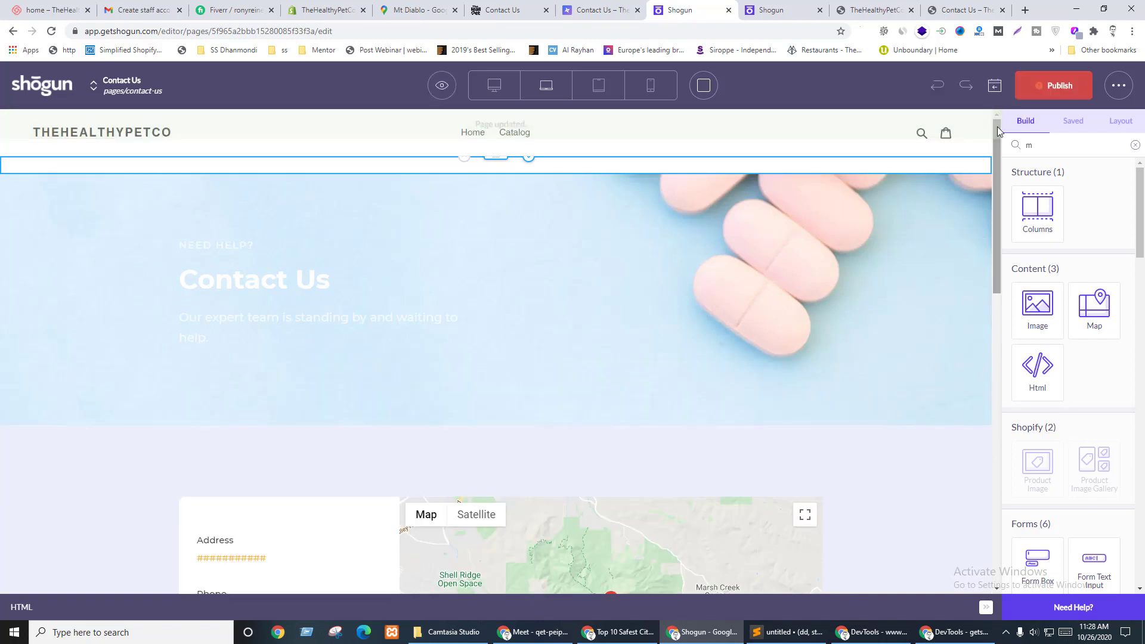
{"action": "left_click", "coordinate": [1053, 86]}
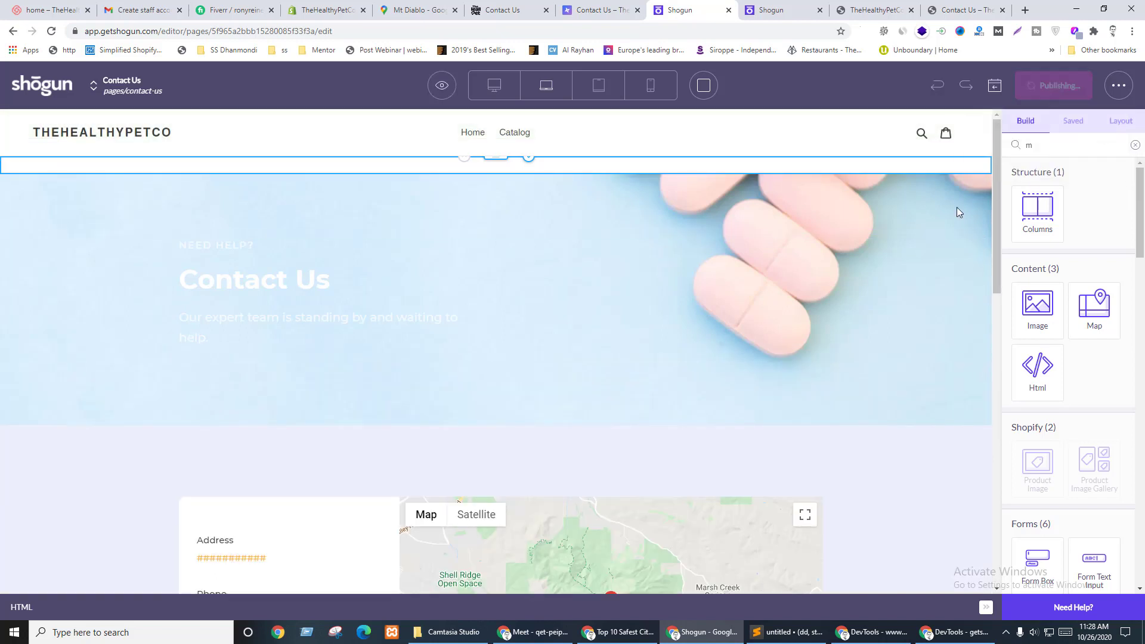
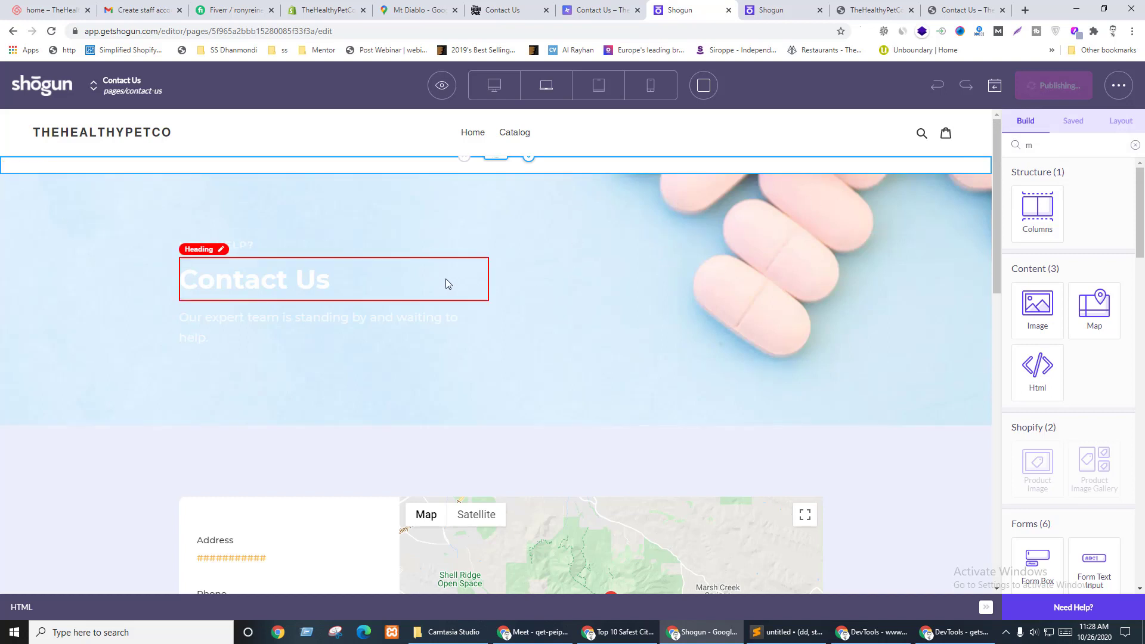
- Open a fresh preview of the page, close the old preview, and place the new tab beside the original contact page
{"action": "left_click", "coordinate": [444, 86]}
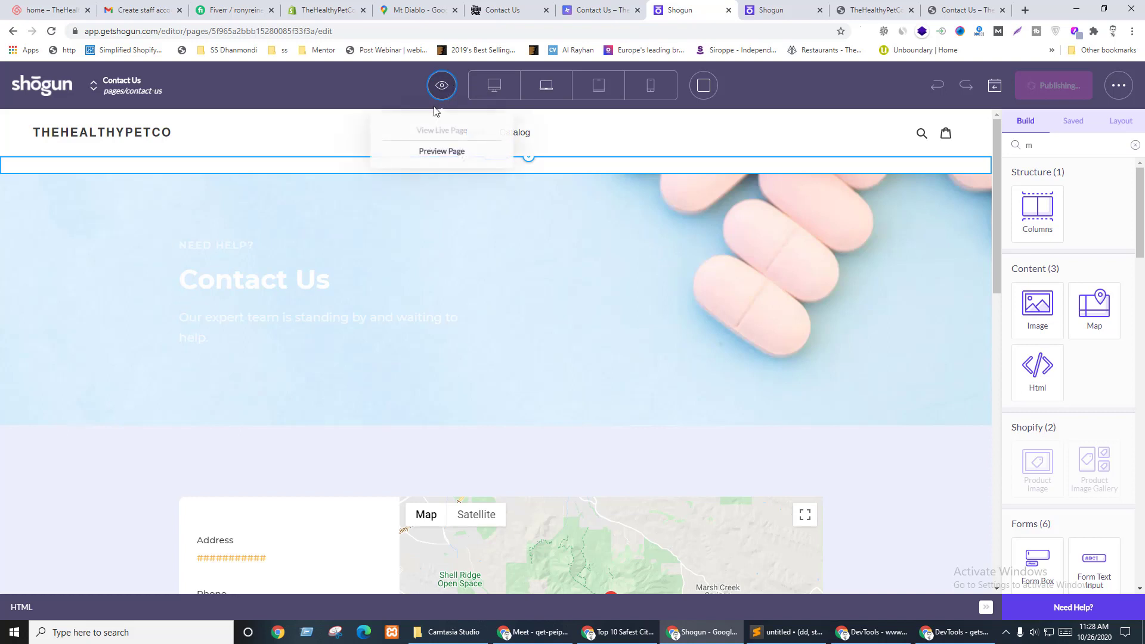
{"action": "left_click", "coordinate": [439, 152]}
{"action": "left_click", "coordinate": [584, 10]}
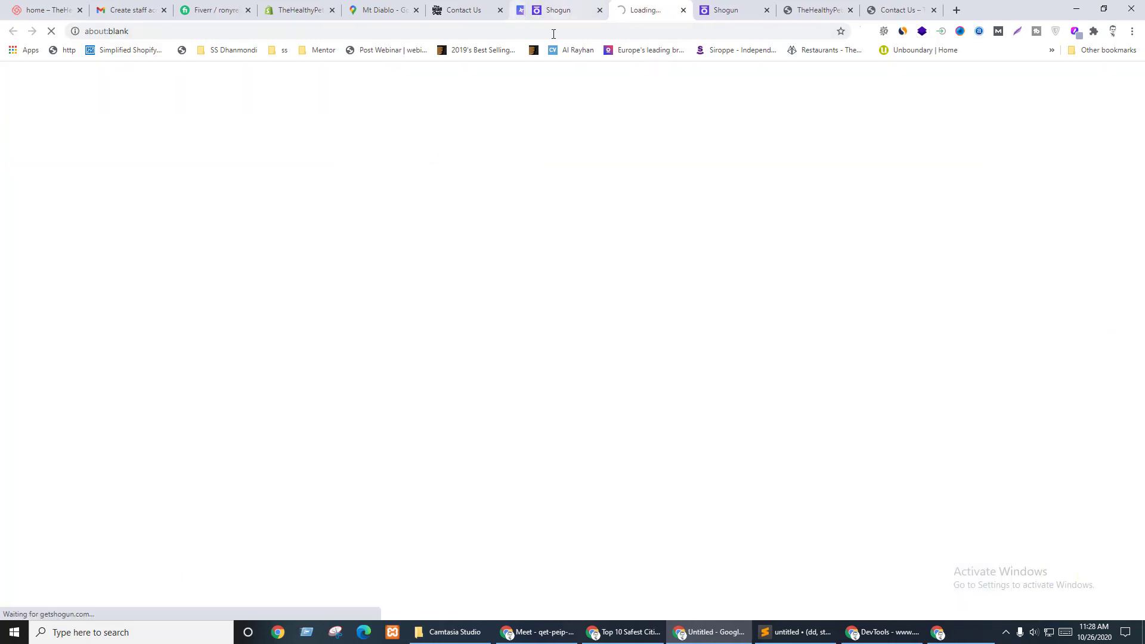
{"action": "left_click_drag", "start_coordinate": [636, 9], "coordinate": [543, 3]}
{"action": "left_click", "coordinate": [616, 5]}
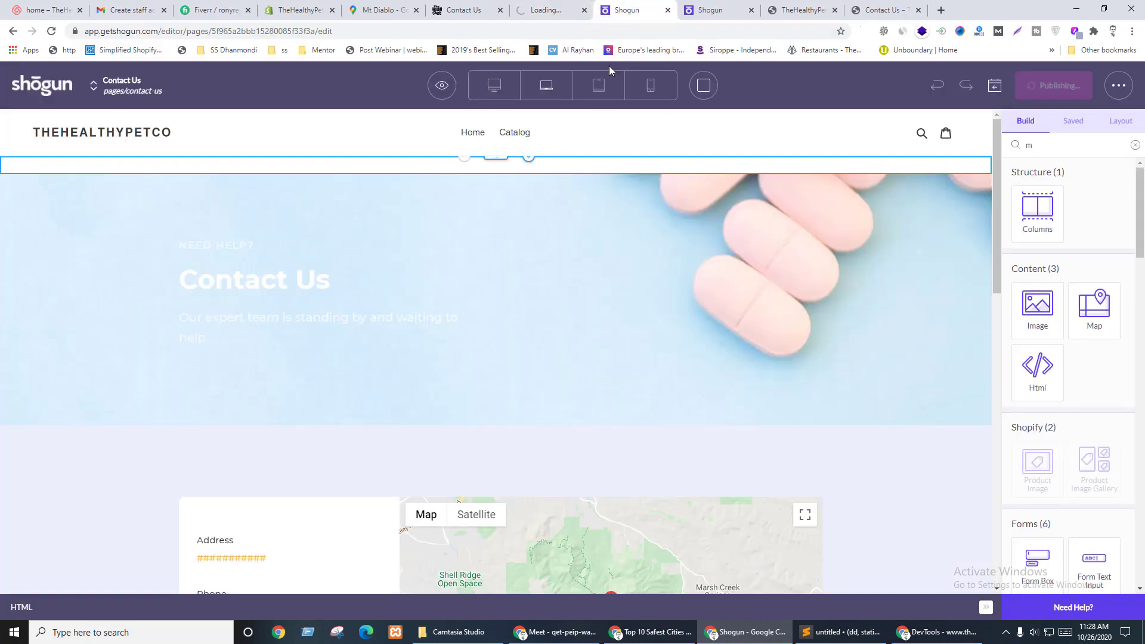
{"action": "left_click", "coordinate": [582, 3]}
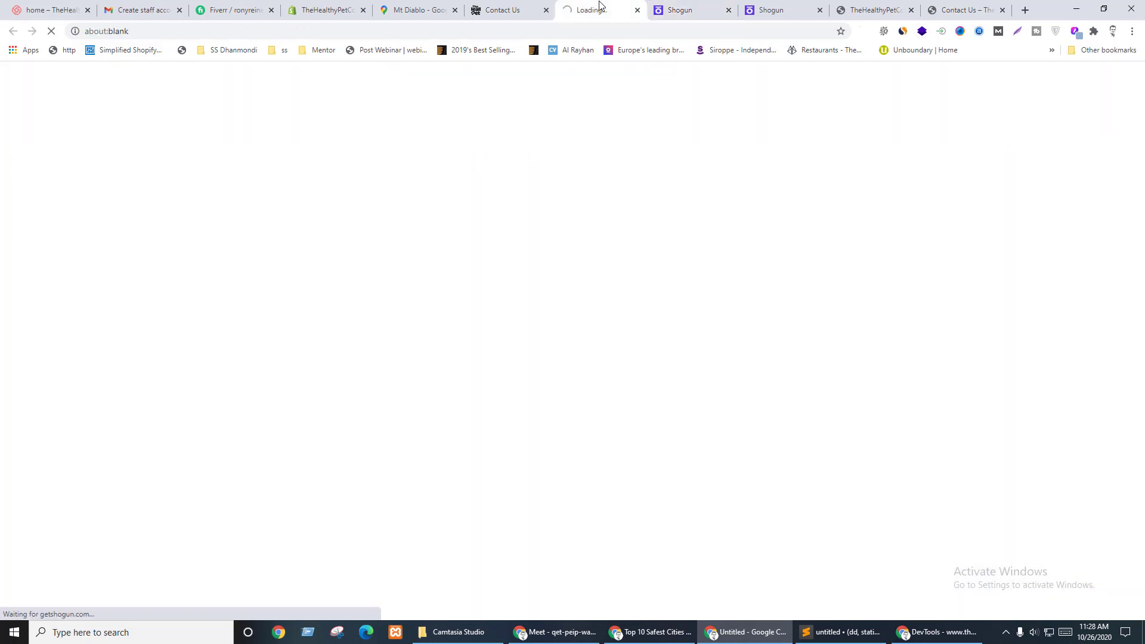
- Reopen the page's custom code and inspect the .shape rule's background-image line through to its end
{"action": "left_click", "coordinate": [686, 9]}
{"action": "left_click", "coordinate": [350, 170]}
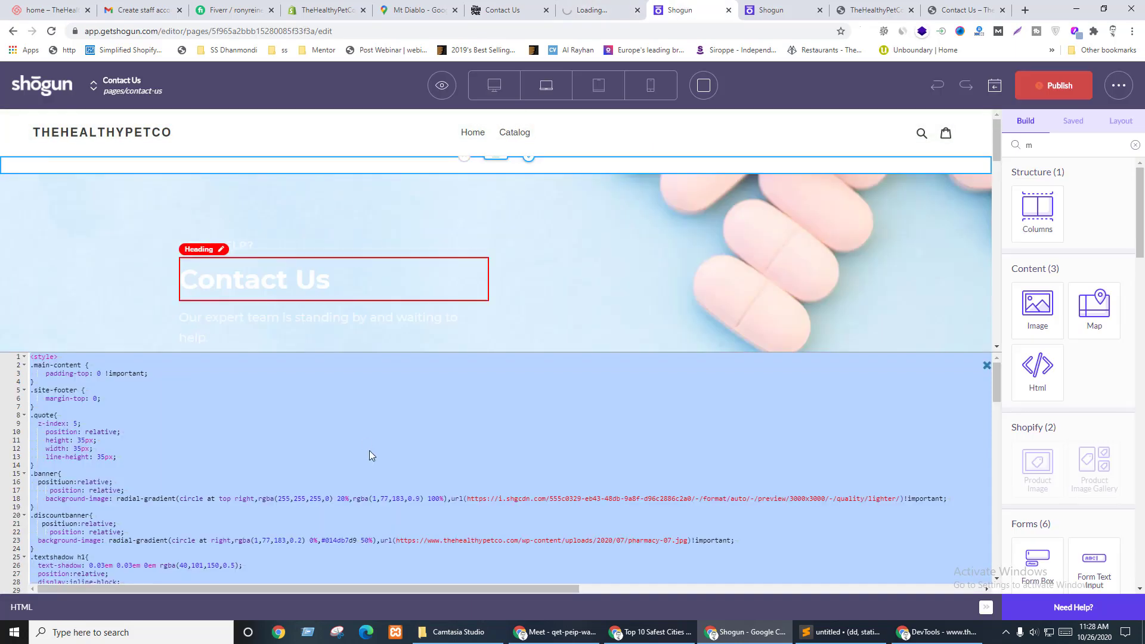
{"action": "left_click", "coordinate": [547, 559]}
{"action": "scroll", "coordinate": [546, 559], "scroll_direction": "down", "scroll_amount": 5}
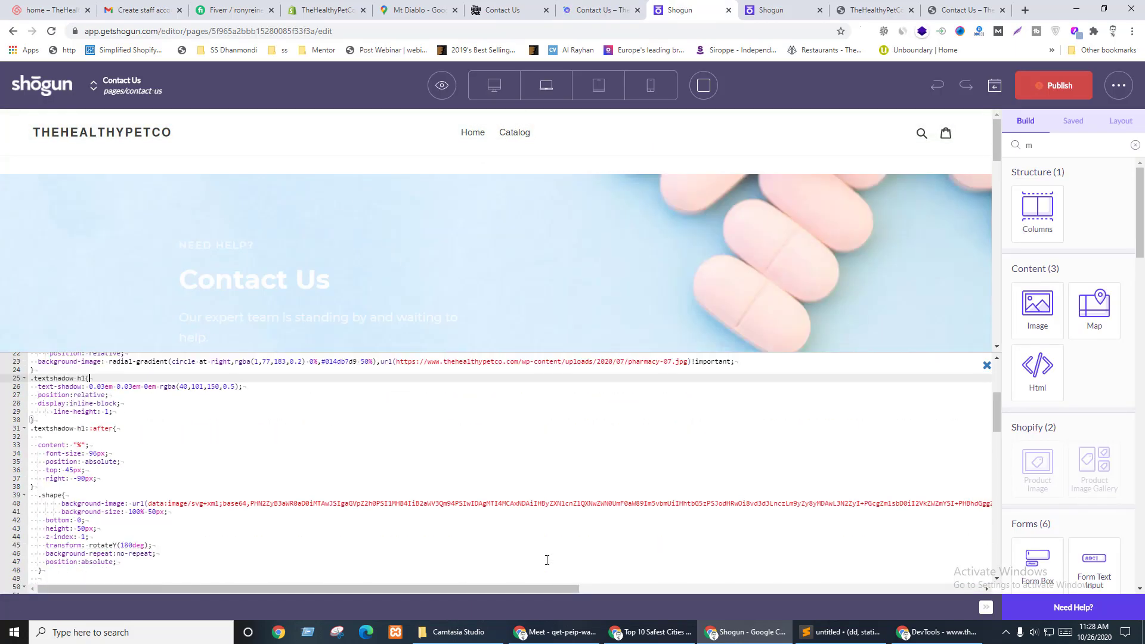
{"action": "left_click", "coordinate": [135, 503]}
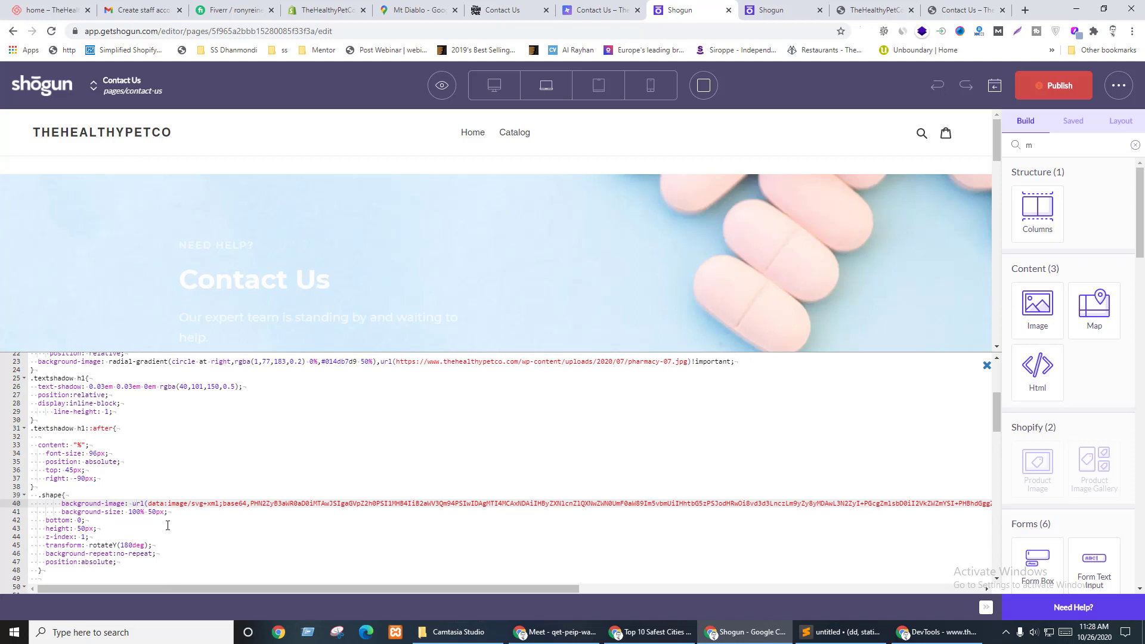
{"action": "key", "text": "Down"}
{"action": "key", "text": "Up"}
{"action": "key", "text": "End"}
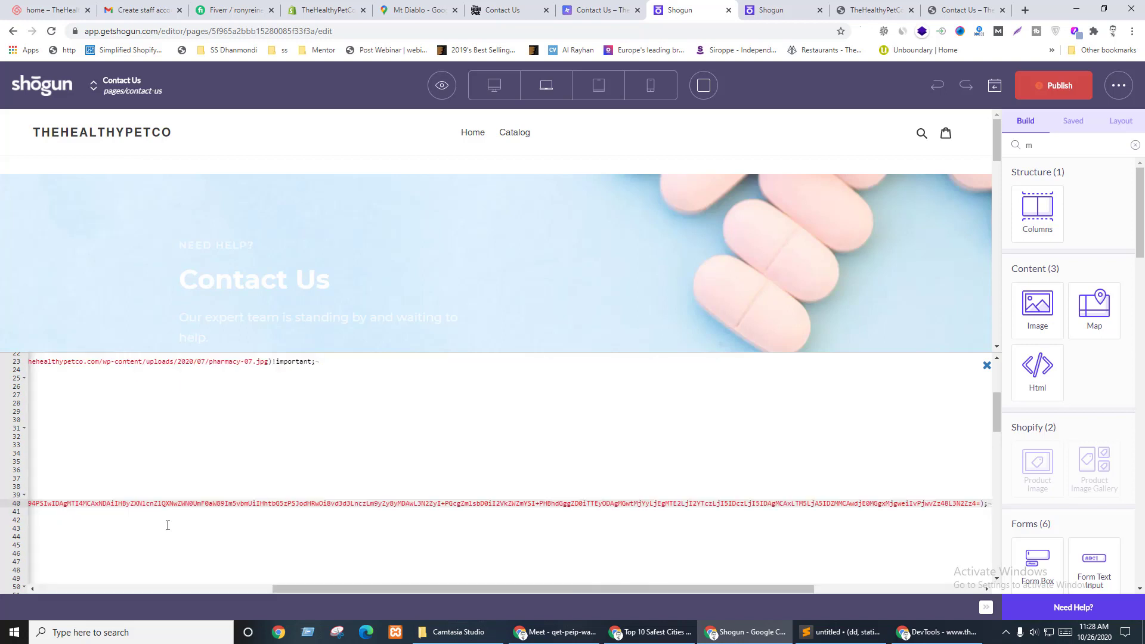
- Check the banner shape in the page preview, return to the editor and try to publish the Contact Us page again
{"action": "key", "text": "ctrl+shift+Tab"}
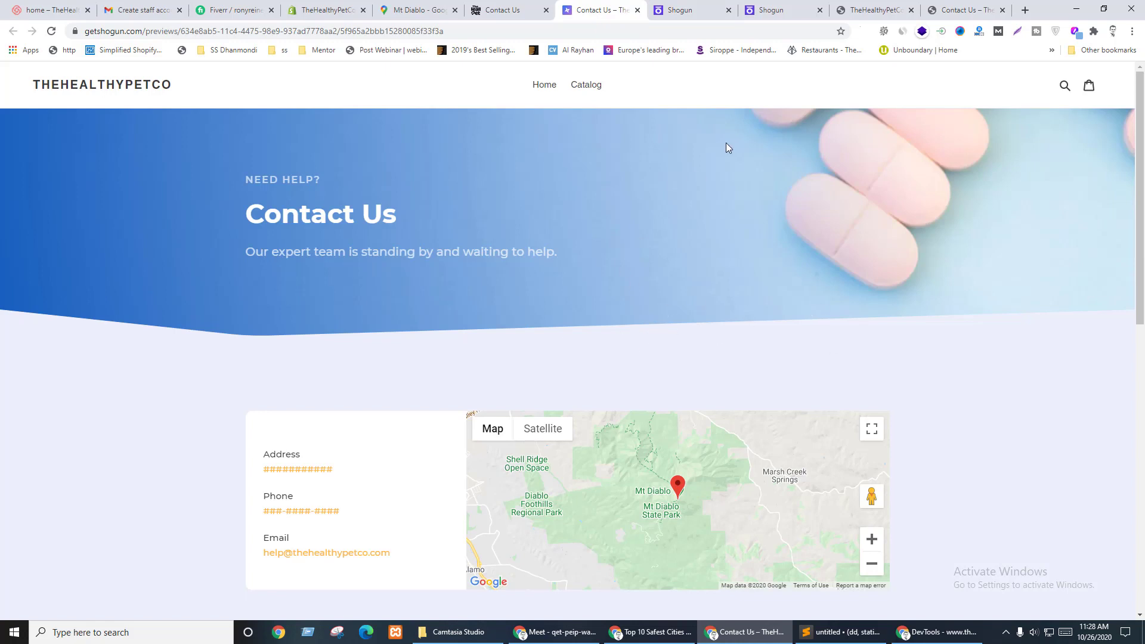
{"action": "left_click", "coordinate": [702, 8]}
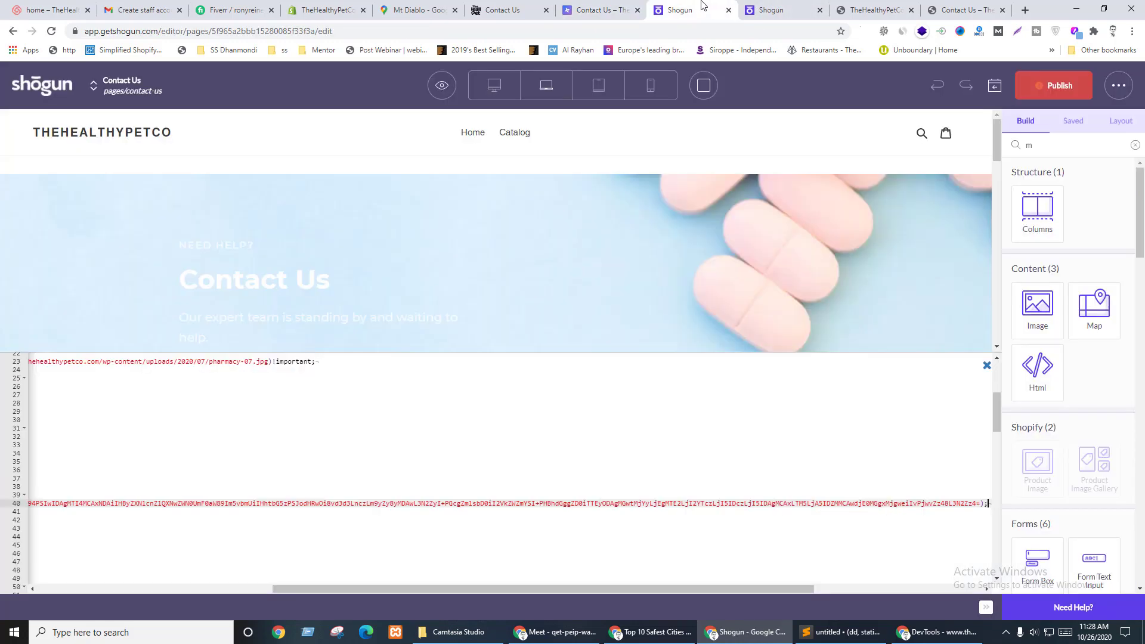
{"action": "left_click", "coordinate": [1056, 87]}
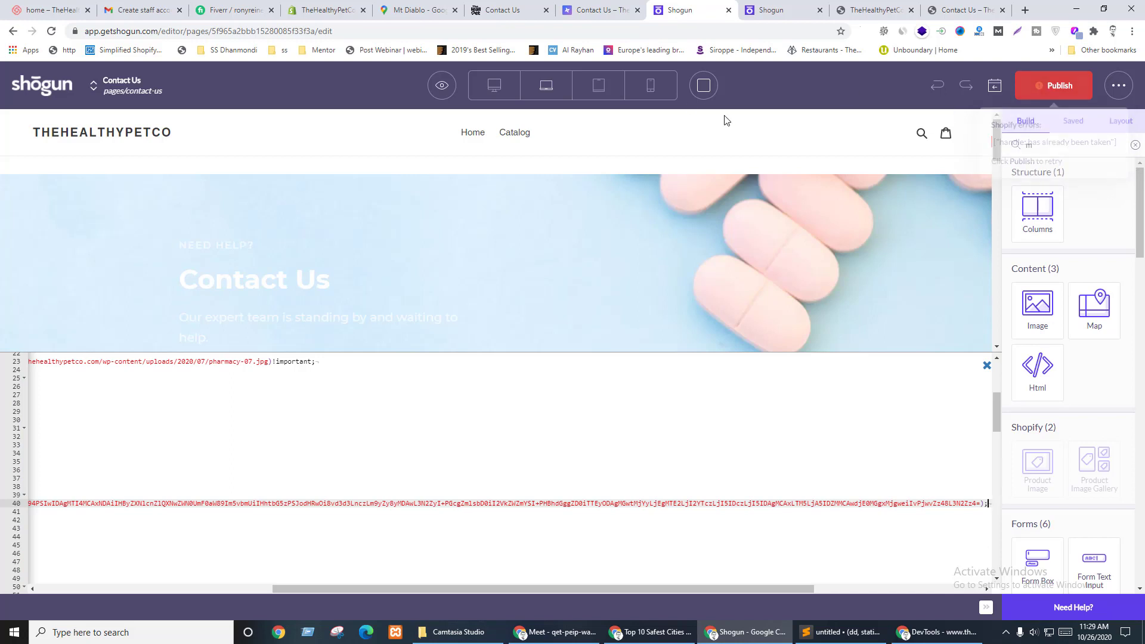
- View the map and contact form area on the original site, return to the editor and close the code editor
{"action": "left_click", "coordinate": [485, 6]}
{"action": "scroll", "coordinate": [398, 377], "scroll_direction": "down", "scroll_amount": 6}
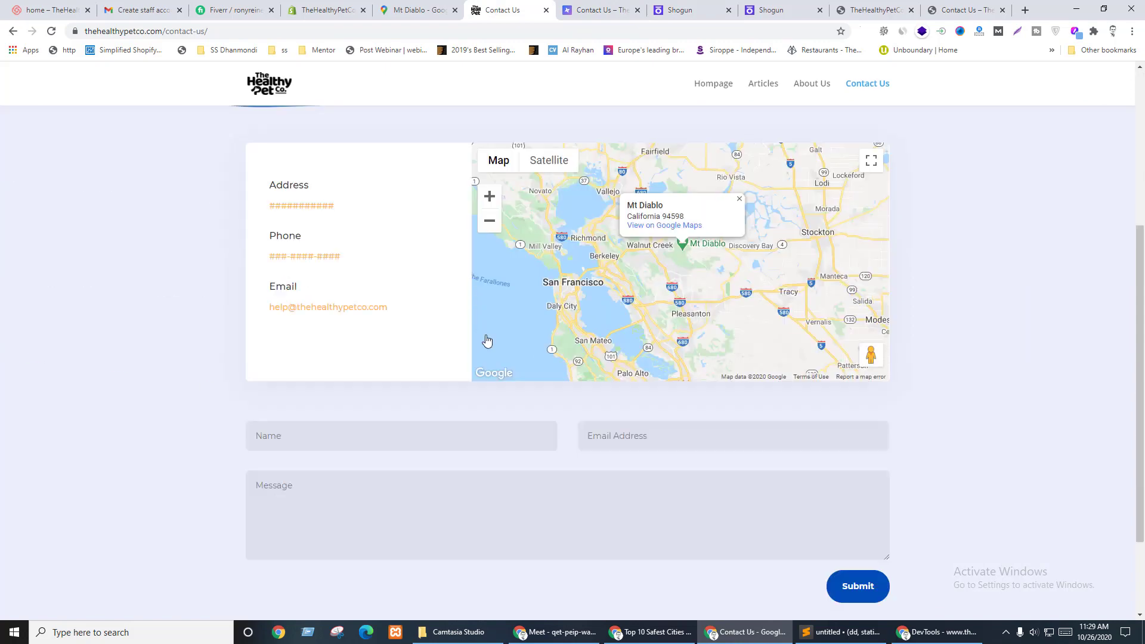
{"action": "left_click", "coordinate": [679, 9]}
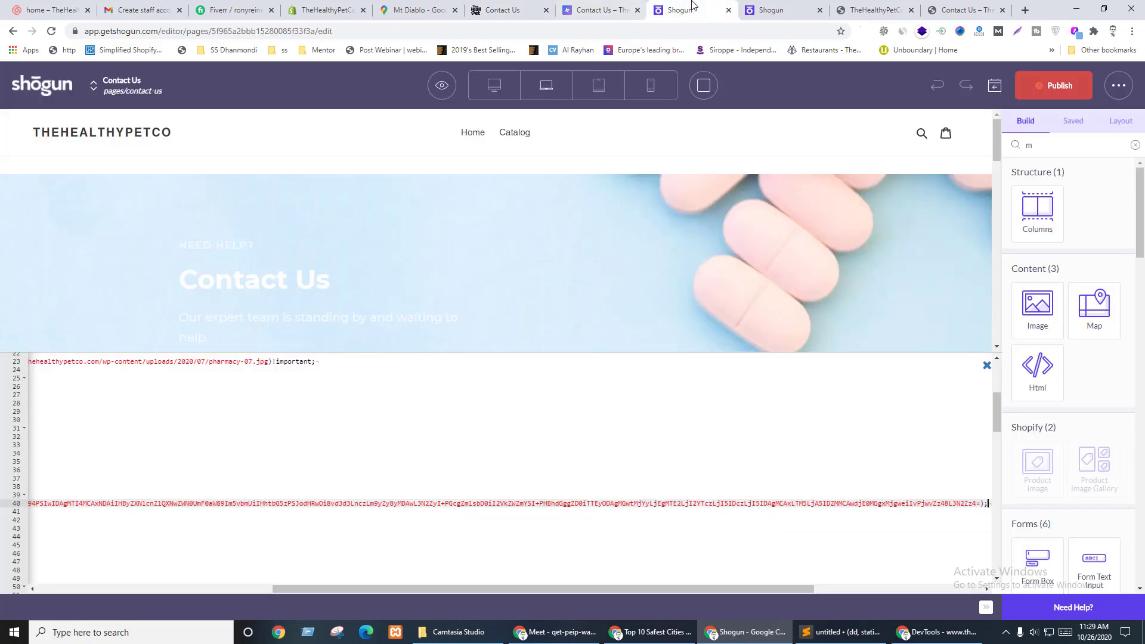
{"action": "left_click", "coordinate": [987, 365]}
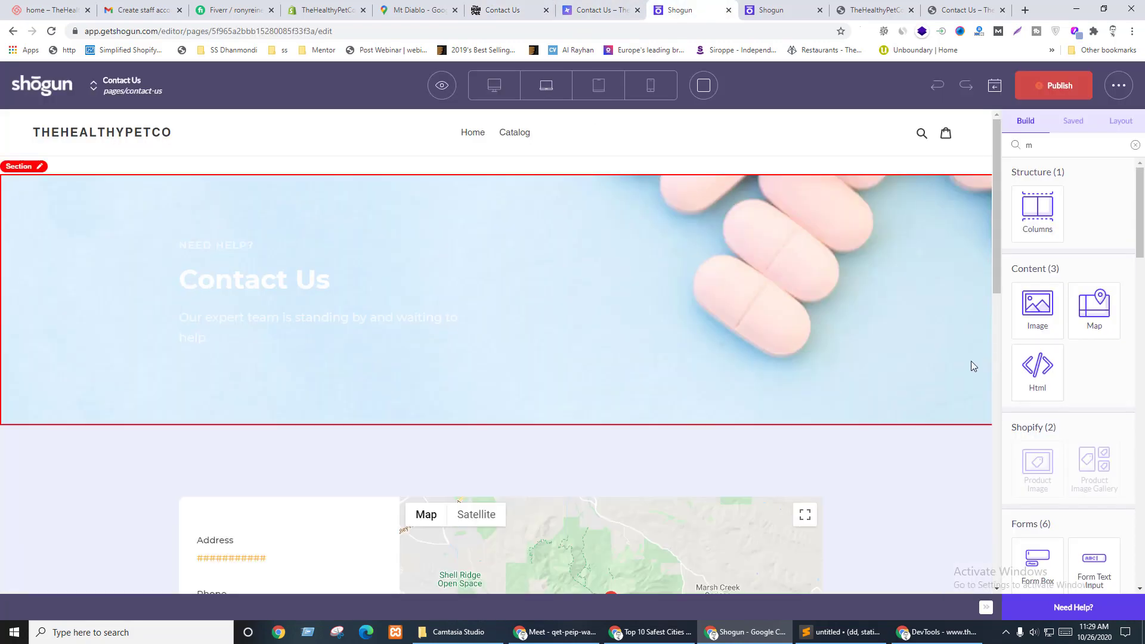
- Delete the Get Exclusive Deals & Discounts content and its full-width background section below the map
{"action": "scroll", "coordinate": [535, 313], "scroll_direction": "down", "scroll_amount": 6}
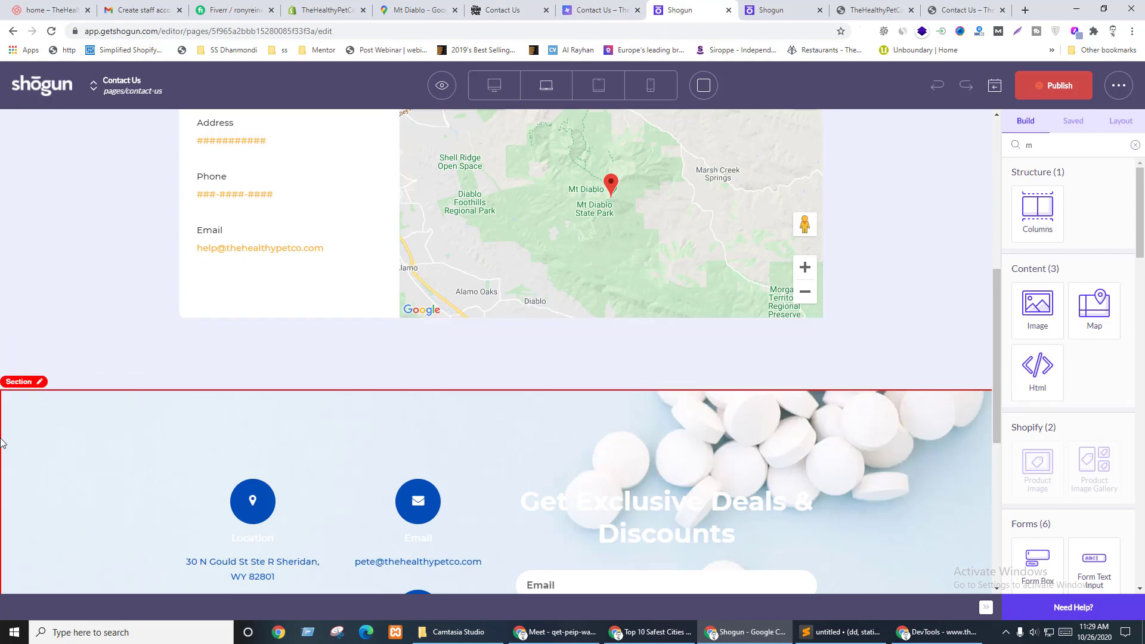
{"action": "left_click", "coordinate": [6, 444]}
{"action": "left_click", "coordinate": [68, 373]}
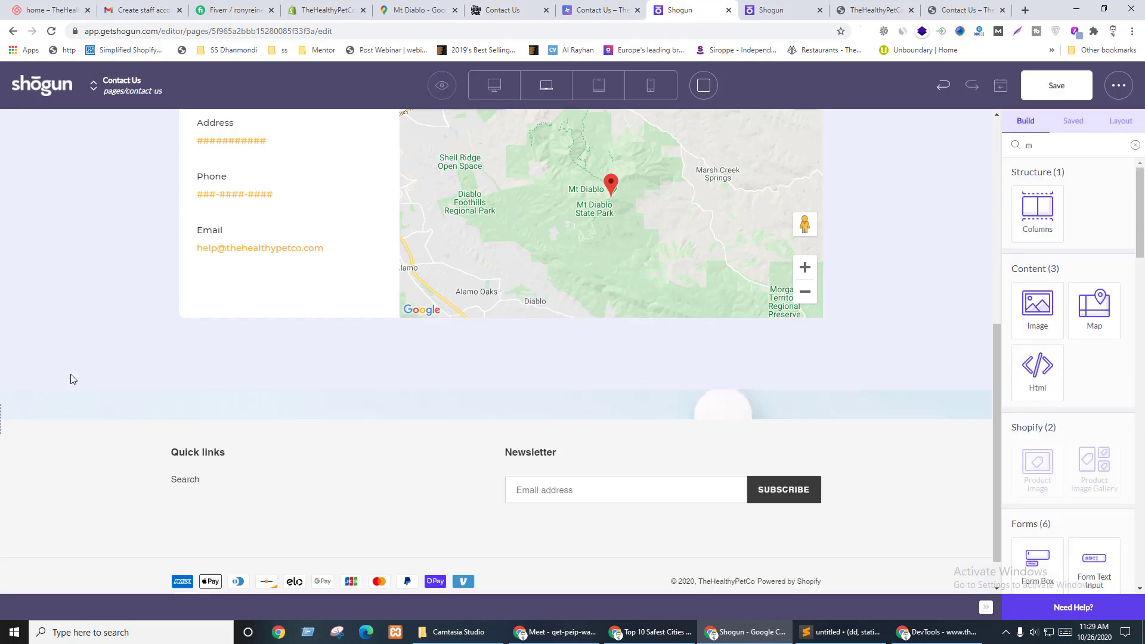
{"action": "left_click", "coordinate": [80, 402]}
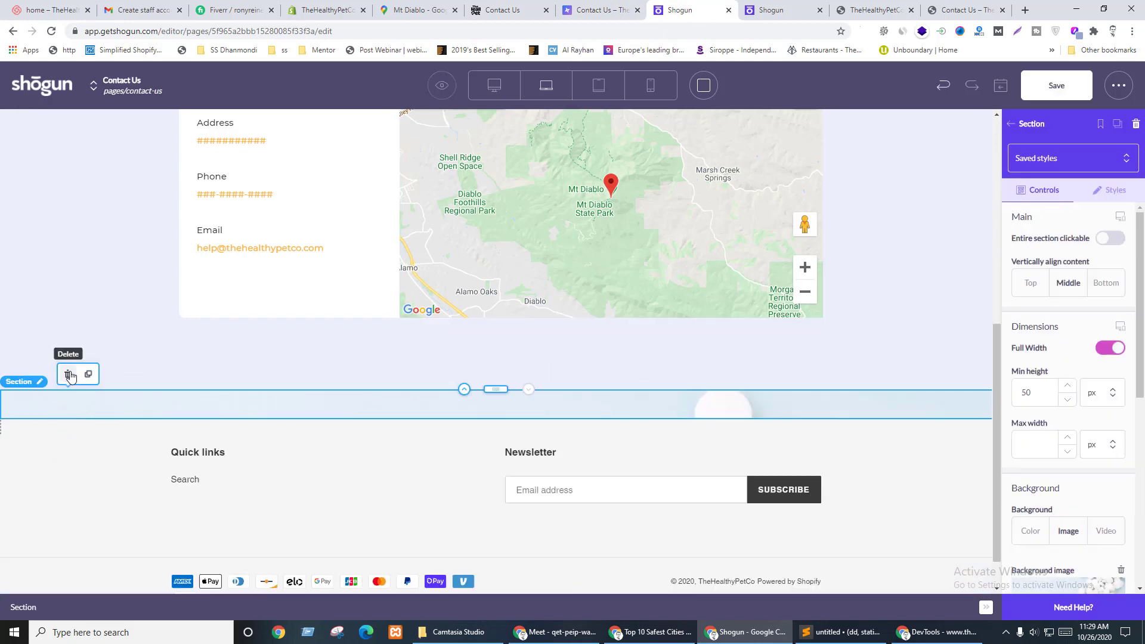
{"action": "left_click", "coordinate": [68, 375]}
- Duplicate the full-width section that holds the contact details and the map
{"action": "left_click", "coordinate": [1, 380]}
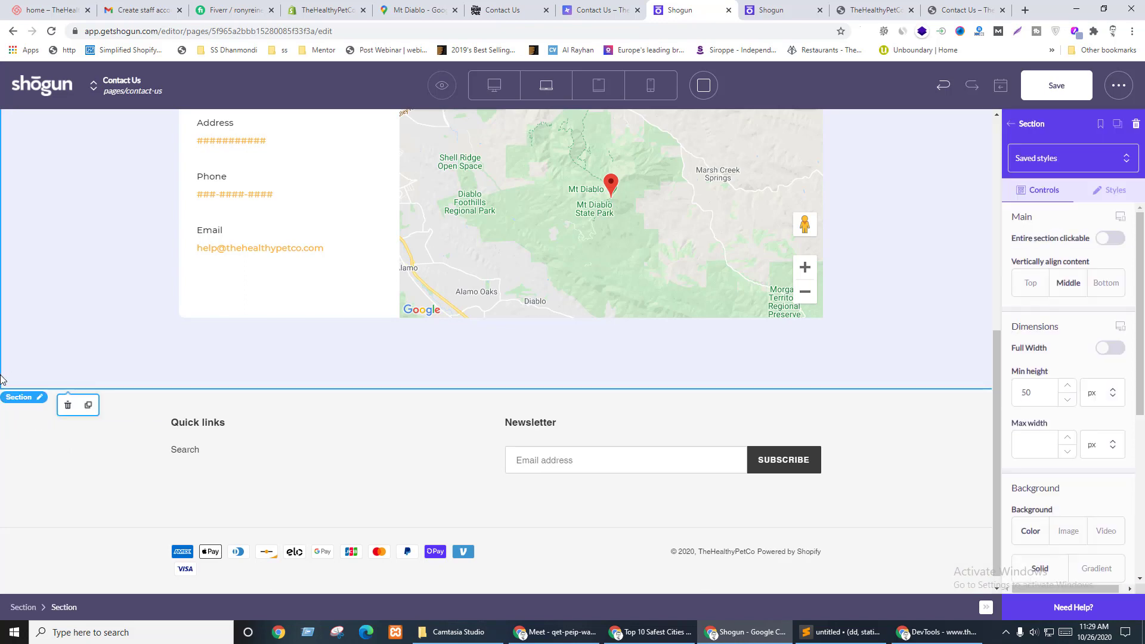
{"action": "scroll", "coordinate": [24, 382], "scroll_direction": "up", "scroll_amount": 3}
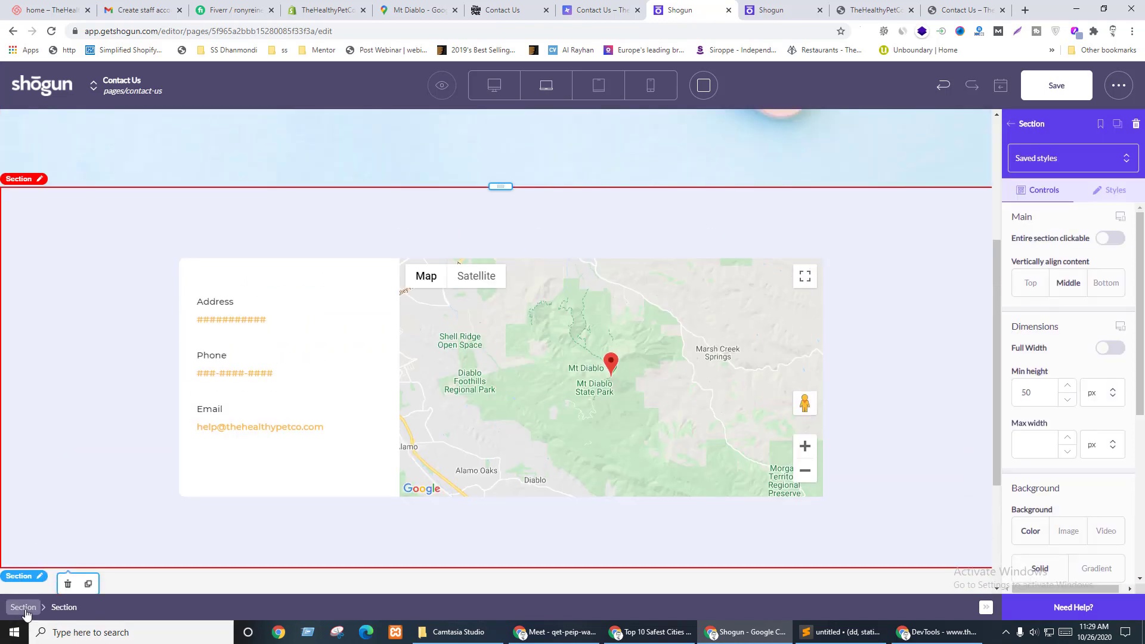
{"action": "left_click", "coordinate": [88, 171]}
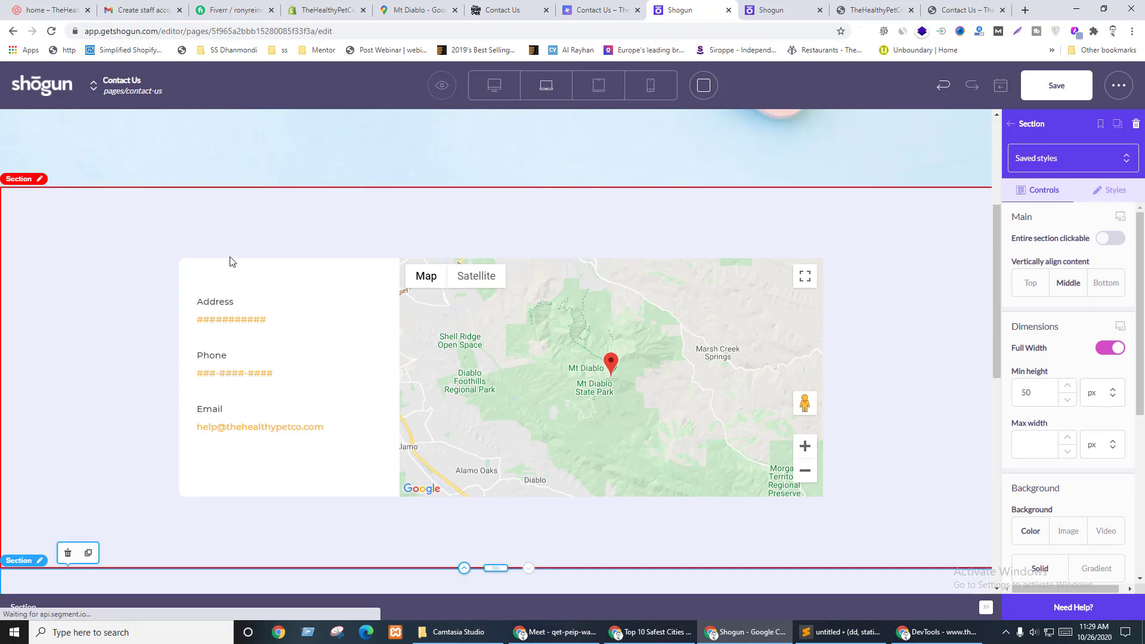
- Close the page preview and compare the original site's contact form with the duplicated section
{"action": "key", "text": "ctrl+shift+Tab"}
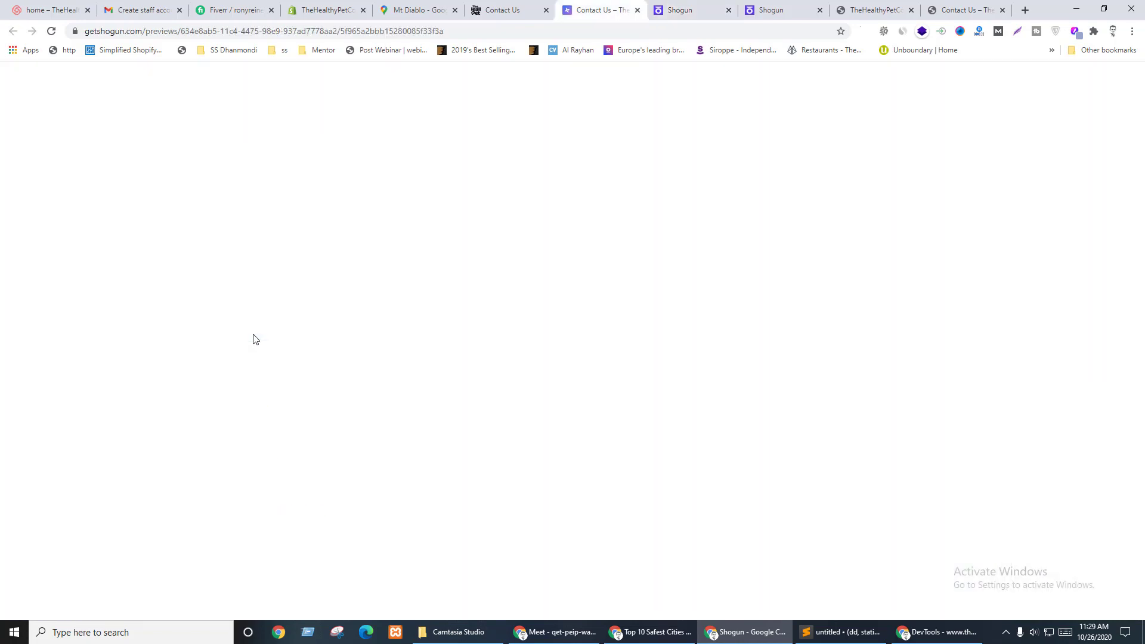
{"action": "key", "text": "ctrl+w"}
{"action": "key", "text": "ctrl+shift+Tab"}
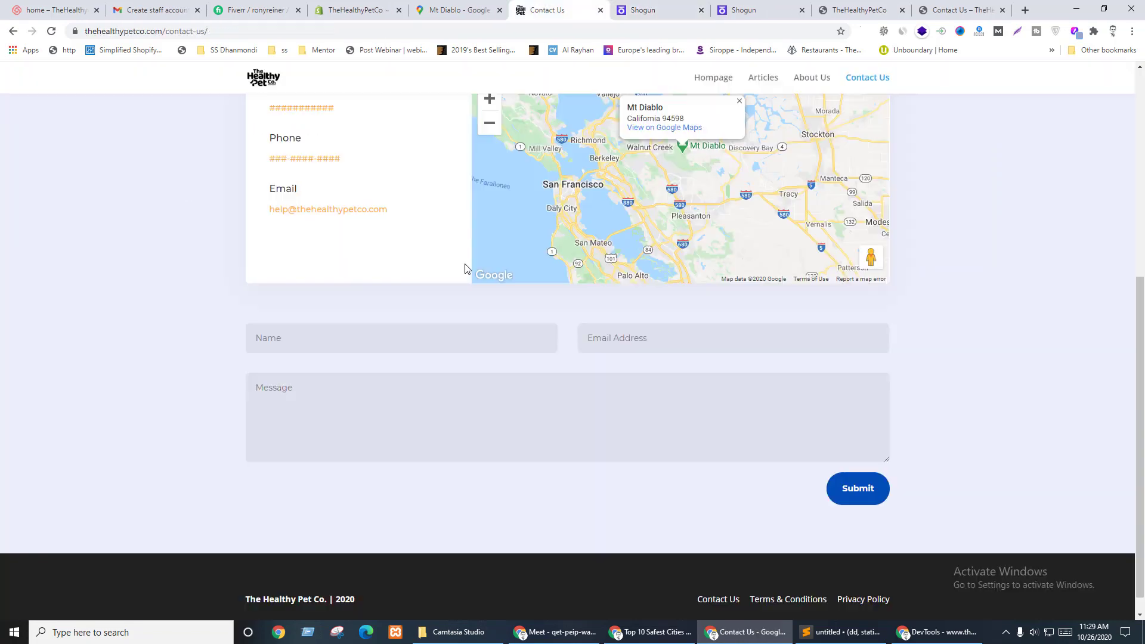
{"action": "scroll", "coordinate": [1022, 325], "scroll_direction": "down", "scroll_amount": 1}
{"action": "key", "text": "ctrl+Tab"}
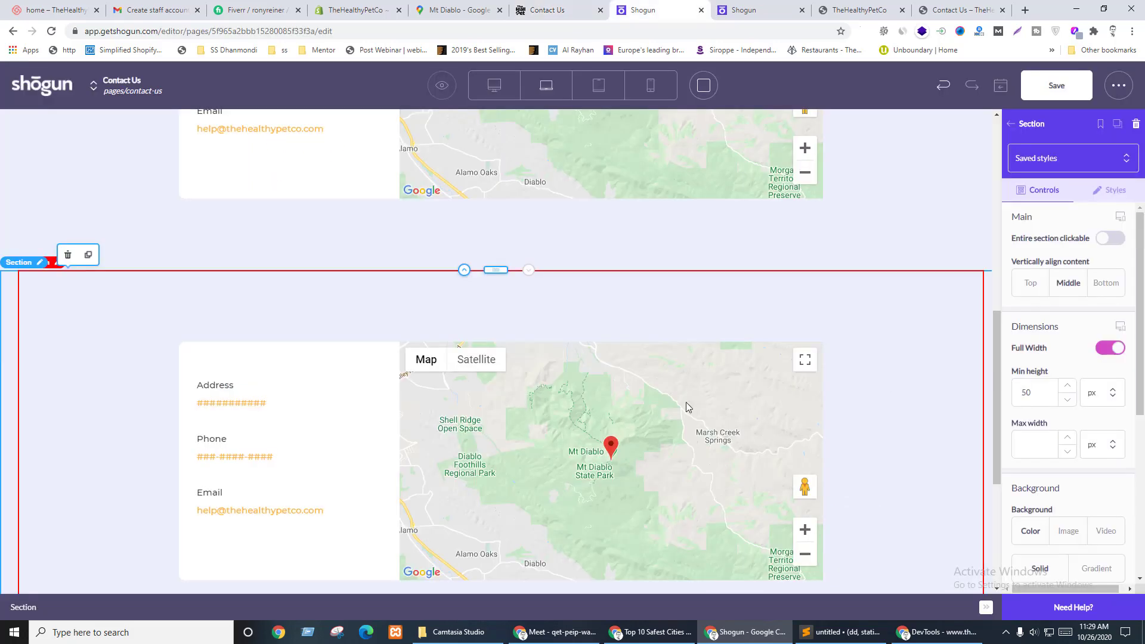
{"action": "scroll", "coordinate": [684, 276], "scroll_direction": "down", "scroll_amount": 2}
{"action": "key", "text": "ctrl+shift+Tab"}
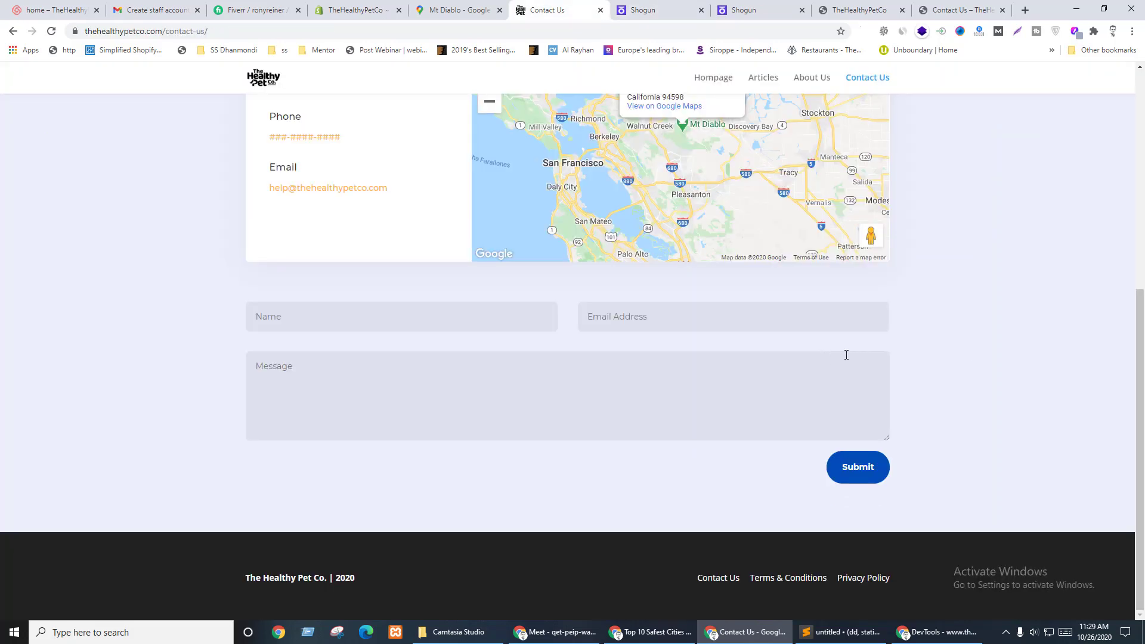
{"action": "key", "text": "ctrl+Tab"}
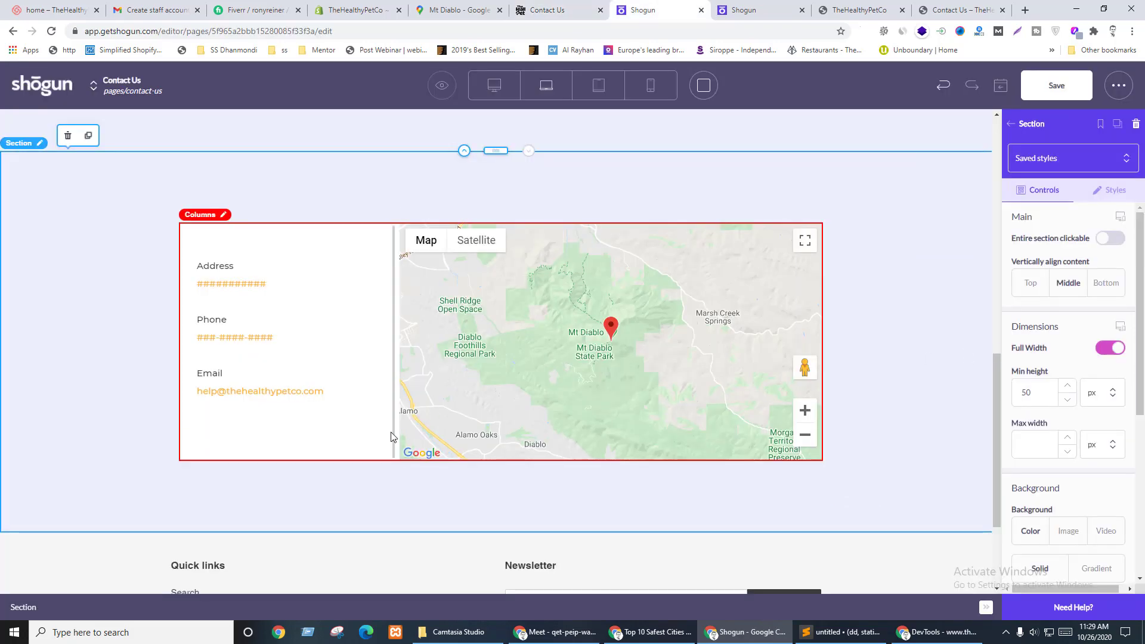
- Delete the map from the columns in the duplicated section
{"action": "left_click", "coordinate": [392, 437]}
{"action": "left_click", "coordinate": [495, 387]}
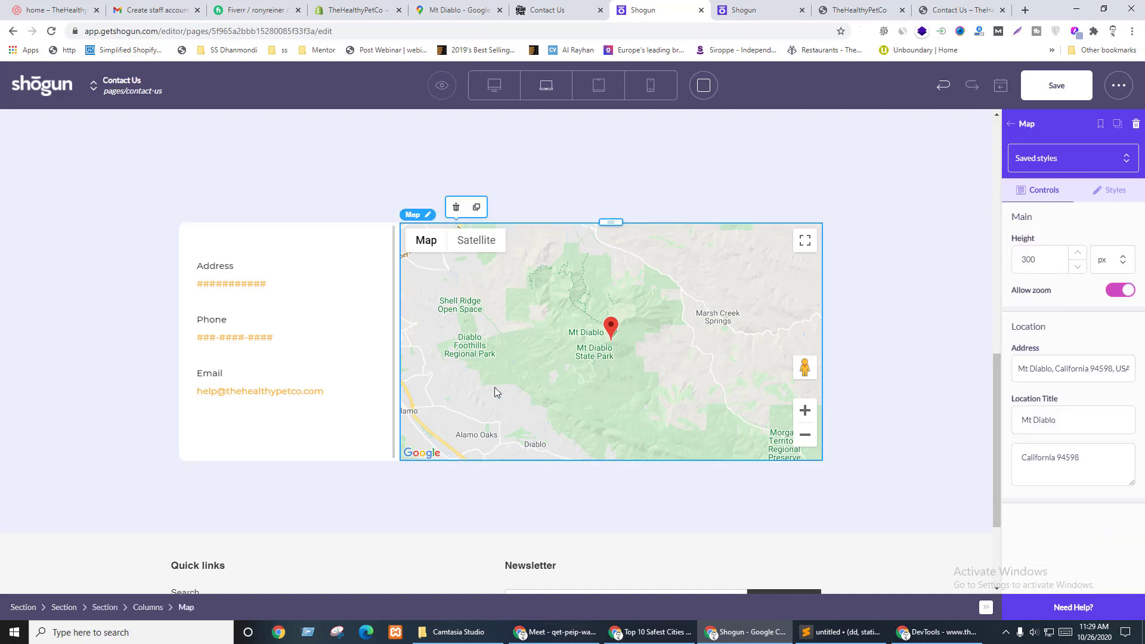
{"action": "left_click", "coordinate": [454, 209]}
{"action": "left_click", "coordinate": [453, 211]}
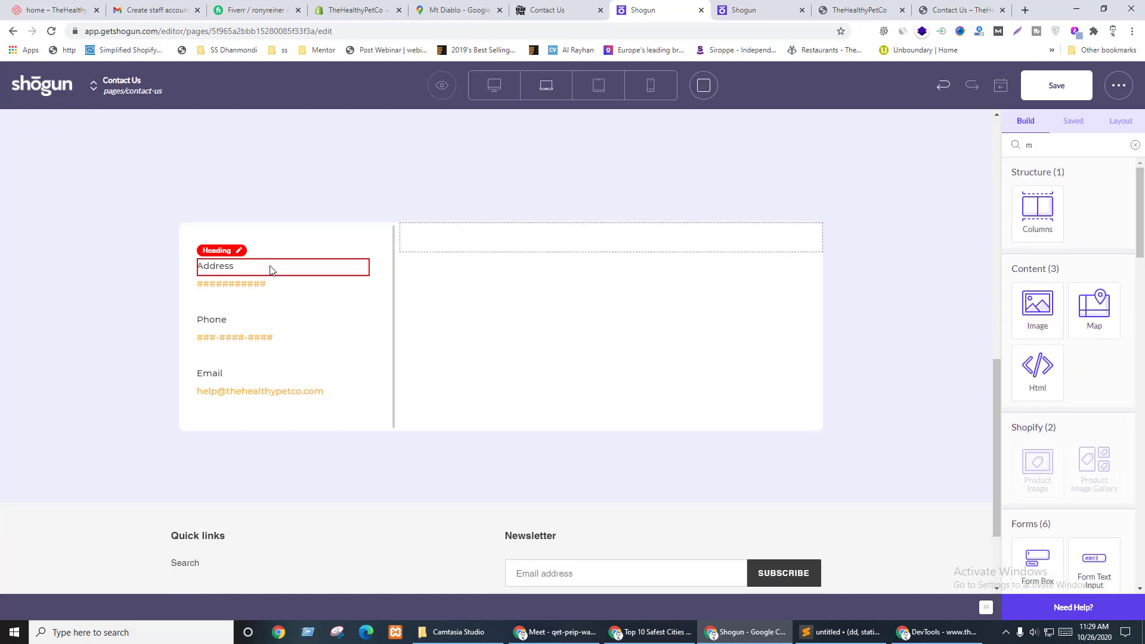
{"action": "left_click", "coordinate": [407, 320]}
- Place a Form Box above the contact details in the duplicated section and delete the columns below it
{"action": "left_click", "coordinate": [1035, 123]}
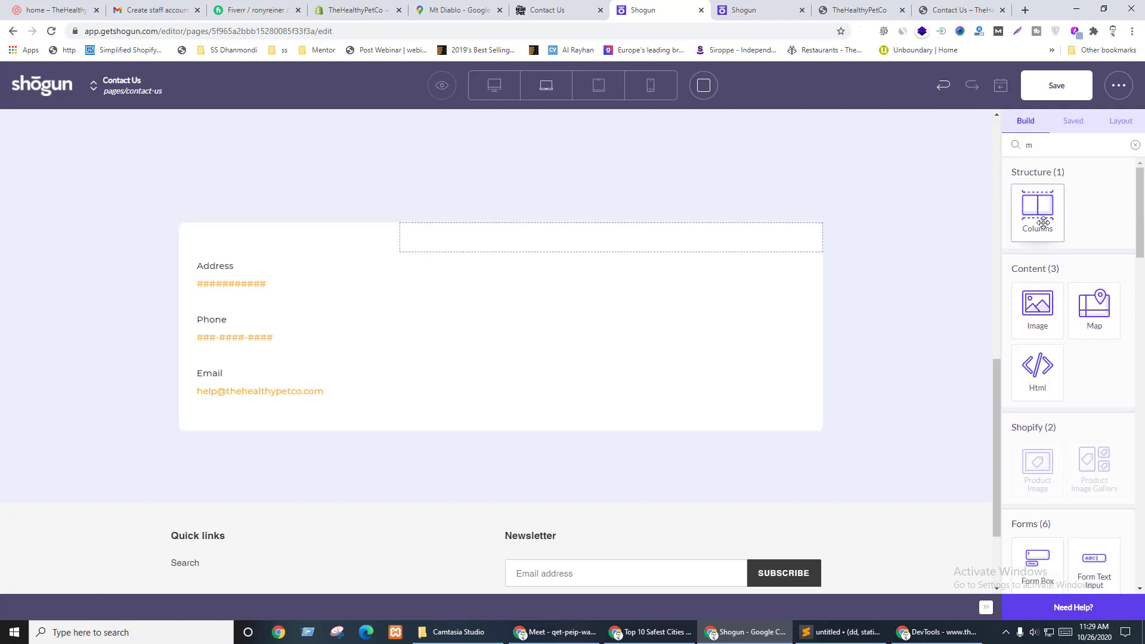
{"action": "scroll", "coordinate": [1097, 273], "scroll_direction": "down", "scroll_amount": 5}
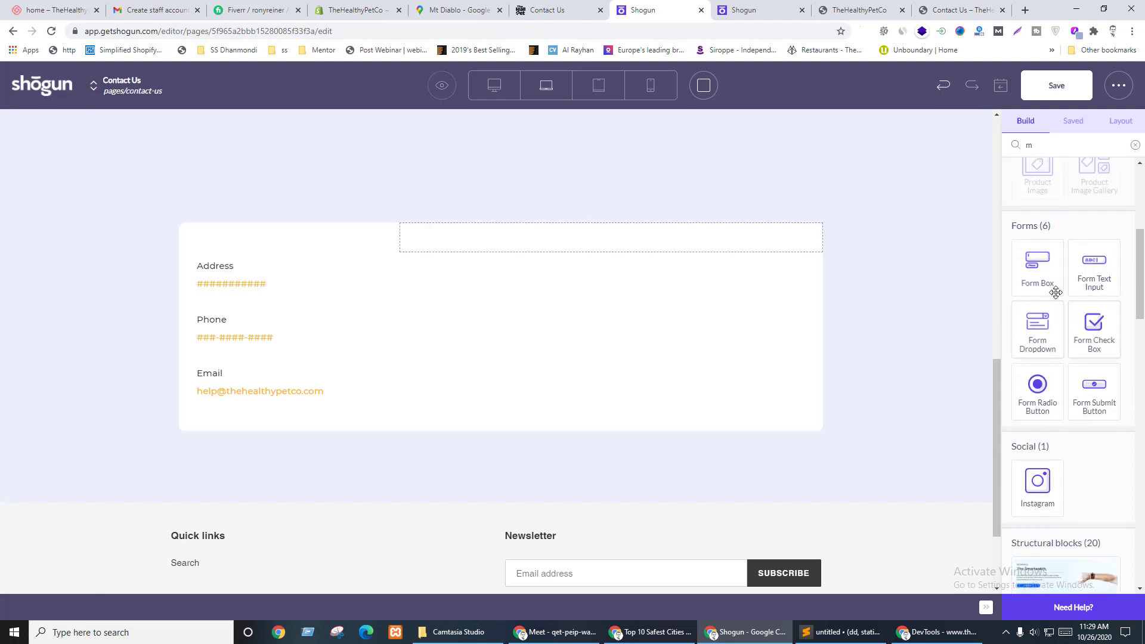
{"action": "left_click_drag", "start_coordinate": [1043, 256], "coordinate": [406, 234]}
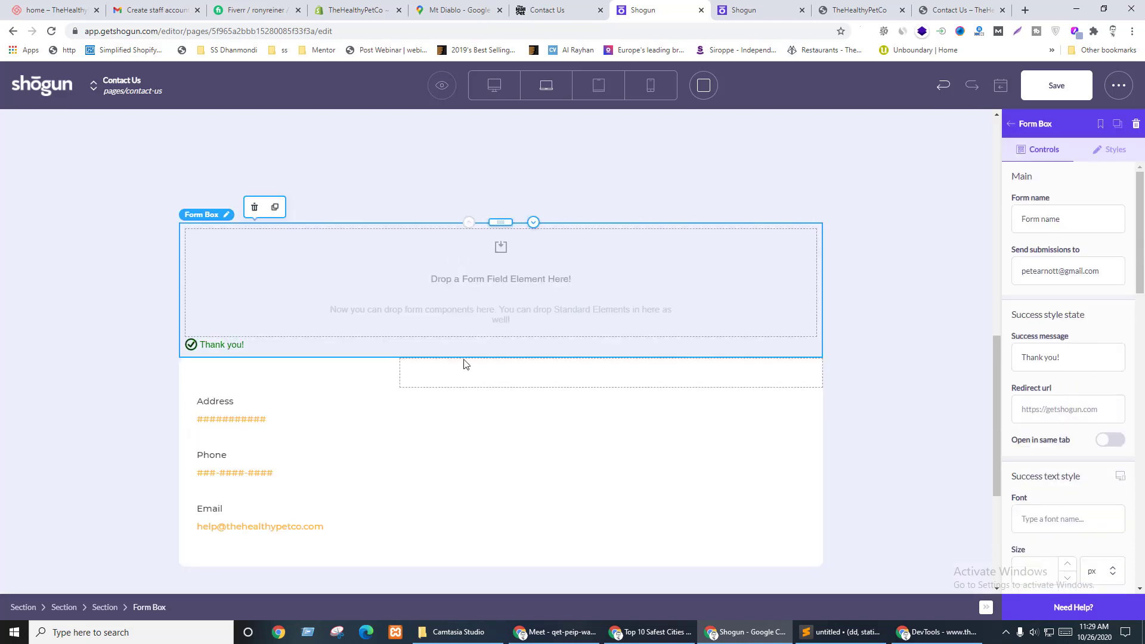
{"action": "left_click", "coordinate": [374, 482]}
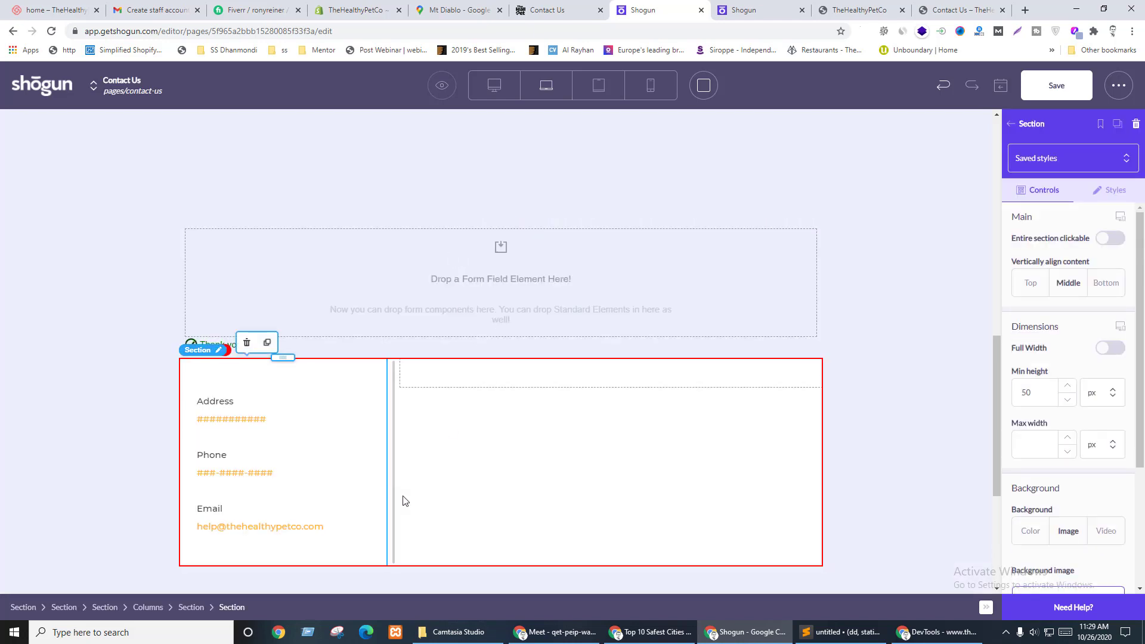
{"action": "left_click", "coordinate": [251, 343]}
- Clear the element search filter and place a Section inside the empty Form Box
{"action": "left_click", "coordinate": [486, 274]}
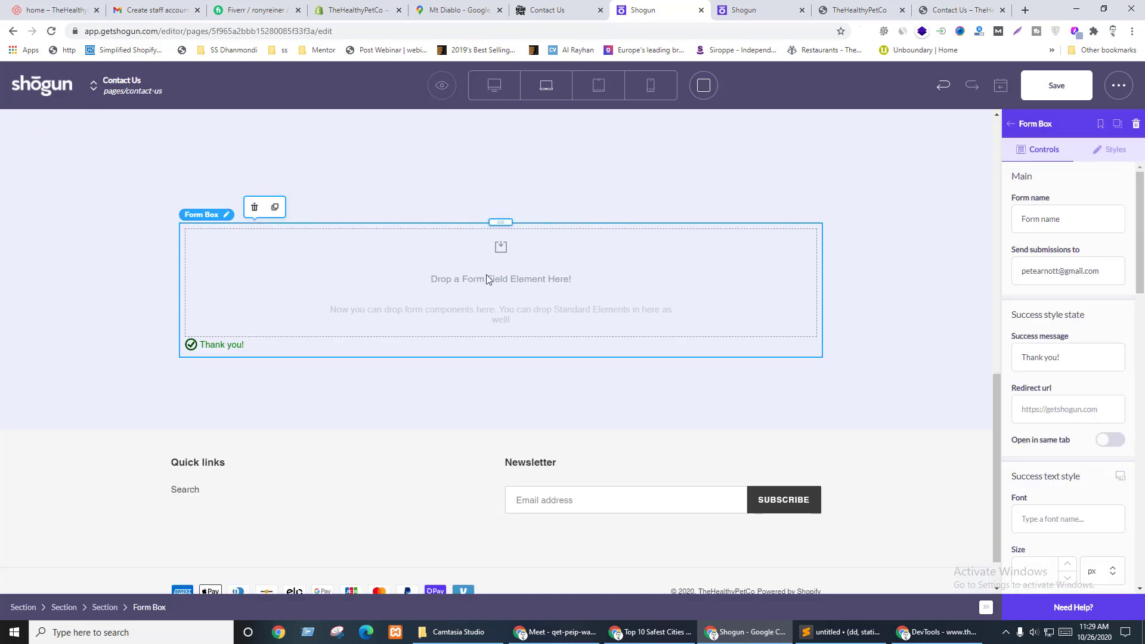
{"action": "left_click", "coordinate": [1031, 122]}
{"action": "scroll", "coordinate": [1042, 288], "scroll_direction": "up", "scroll_amount": 5}
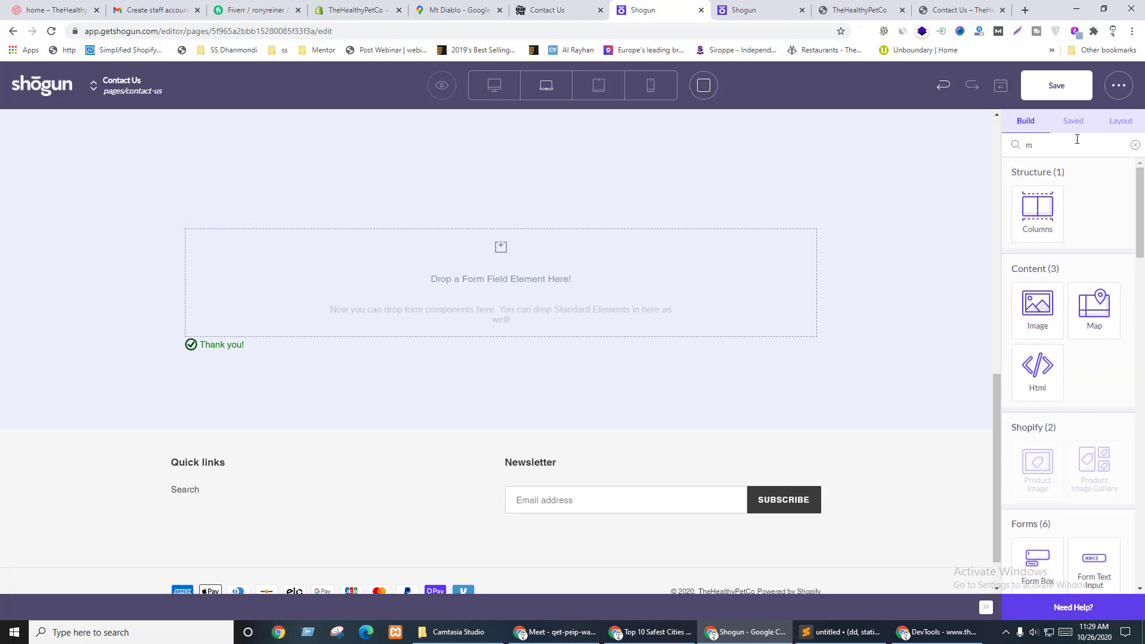
{"action": "left_click", "coordinate": [1136, 146]}
{"action": "left_click_drag", "start_coordinate": [1038, 216], "coordinate": [636, 266]}
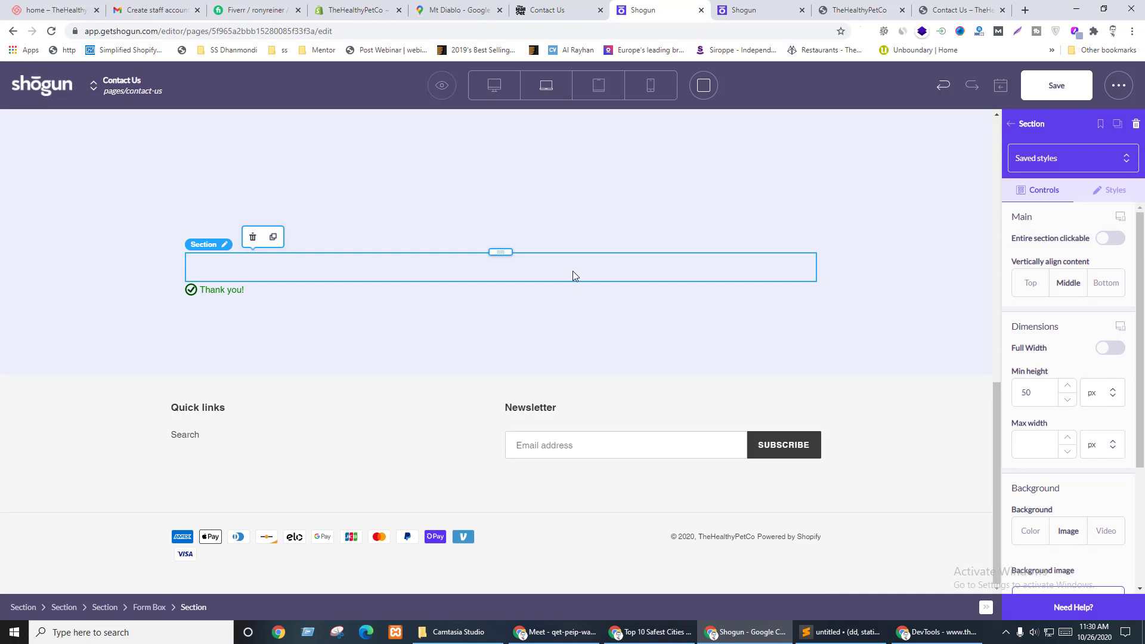
- Check the original contact form, and add a Form Text Input to the section inside the Form Box
{"action": "key", "text": "ctrl+shift+Tab"}
{"action": "key", "text": "ctrl+Tab"}
{"action": "left_click", "coordinate": [1023, 122]}
{"action": "scroll", "coordinate": [1068, 362], "scroll_direction": "down", "scroll_amount": 7}
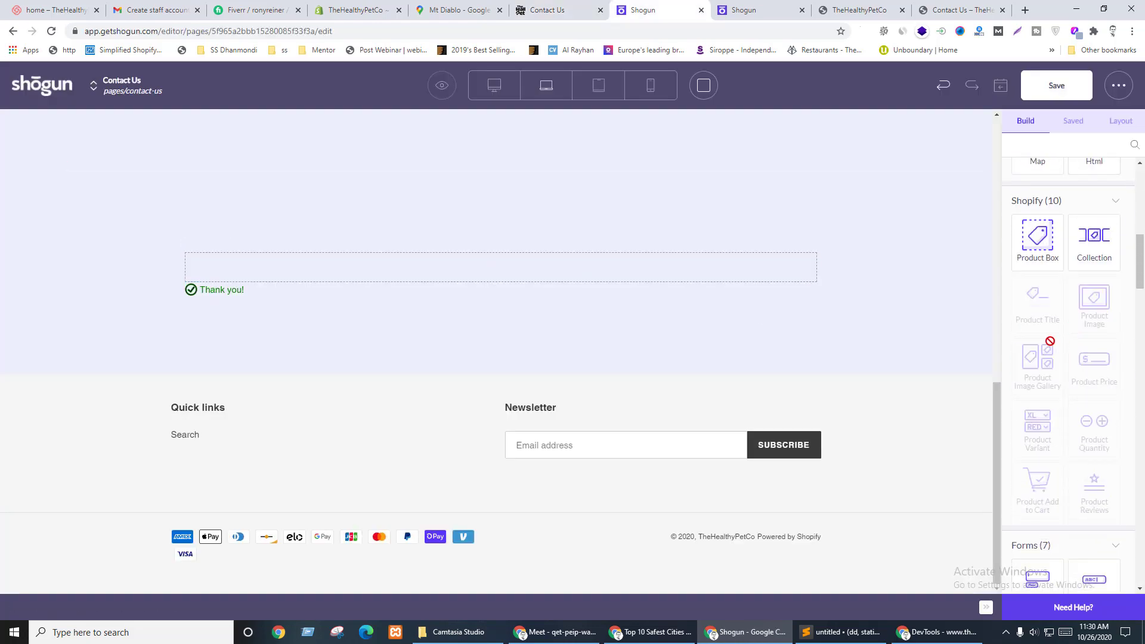
{"action": "scroll", "coordinate": [1070, 329], "scroll_direction": "down", "scroll_amount": 5}
{"action": "left_click_drag", "start_coordinate": [1112, 310], "coordinate": [472, 292]}
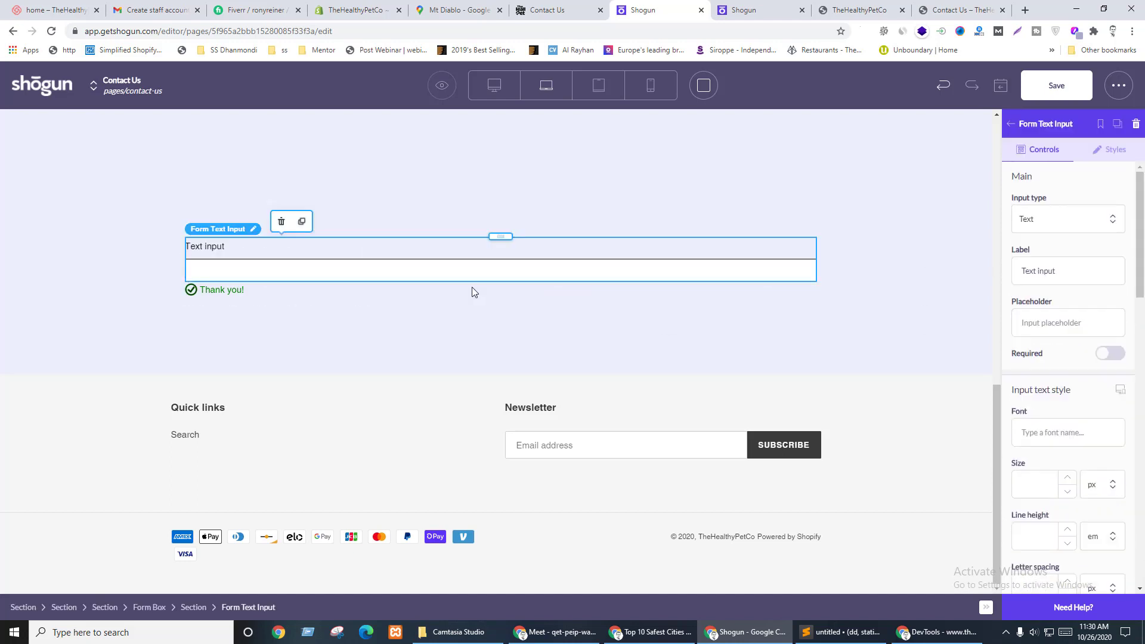
- Check the original form's field layout and insert a two-column Columns element above the text input in the Form Box
{"action": "key", "text": "ctrl+shift+Tab"}
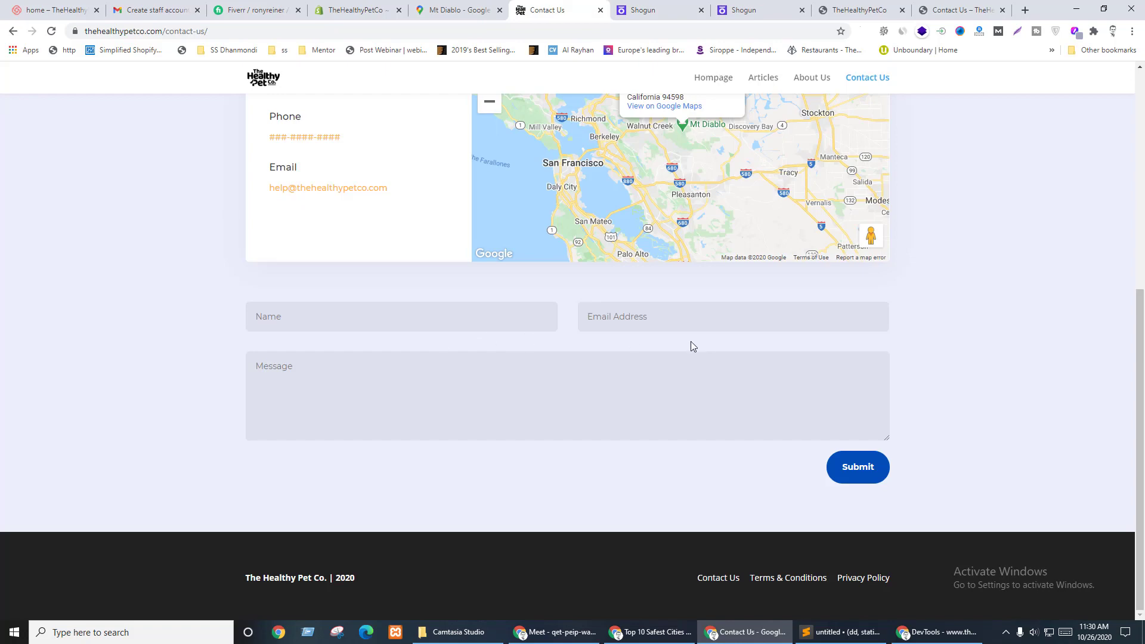
{"action": "key", "text": "ctrl+Tab"}
{"action": "left_click", "coordinate": [1016, 120]}
{"action": "scroll", "coordinate": [1067, 322], "scroll_direction": "up", "scroll_amount": 10}
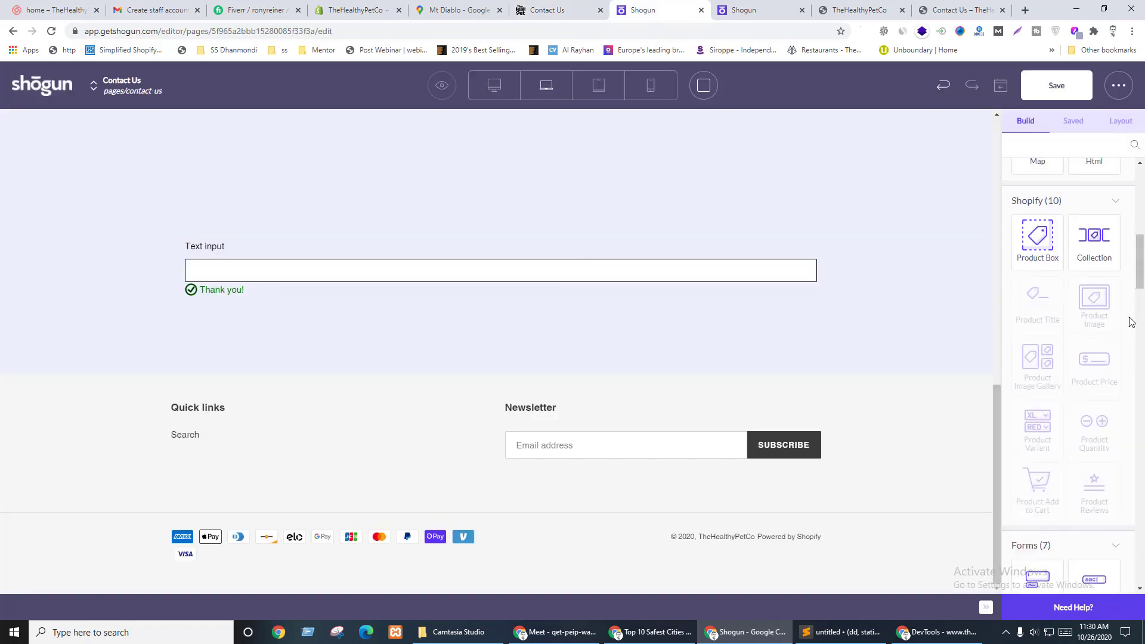
{"action": "left_click_drag", "start_coordinate": [997, 222], "coordinate": [446, 261]}
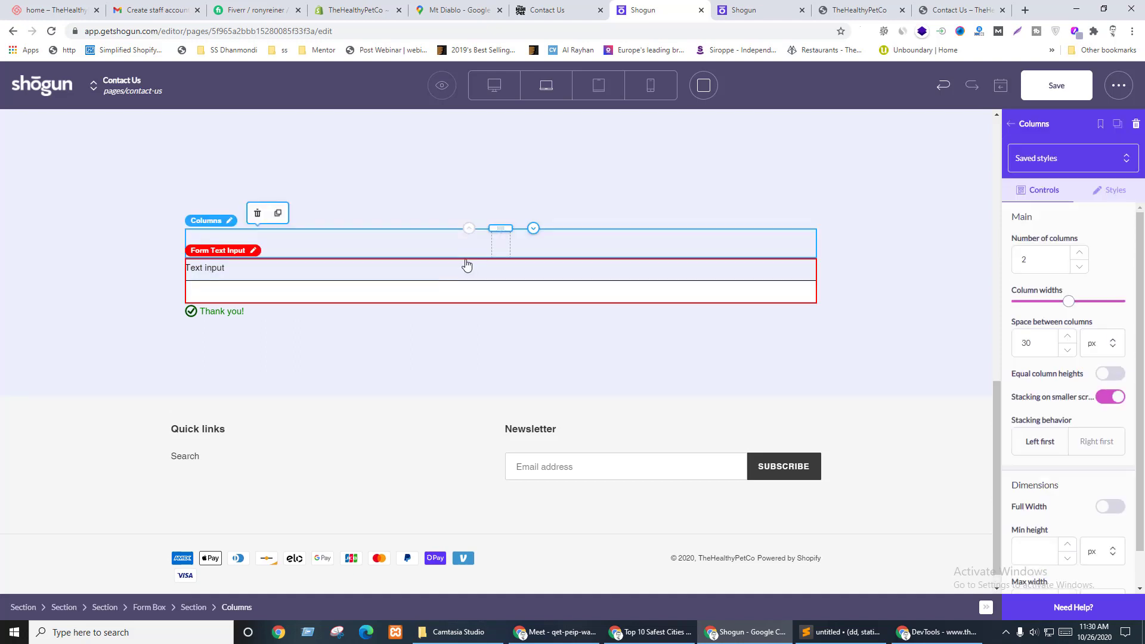
- Place a Section in the first column of the Form Box and move the text input into that Section
{"action": "left_click", "coordinate": [193, 606]}
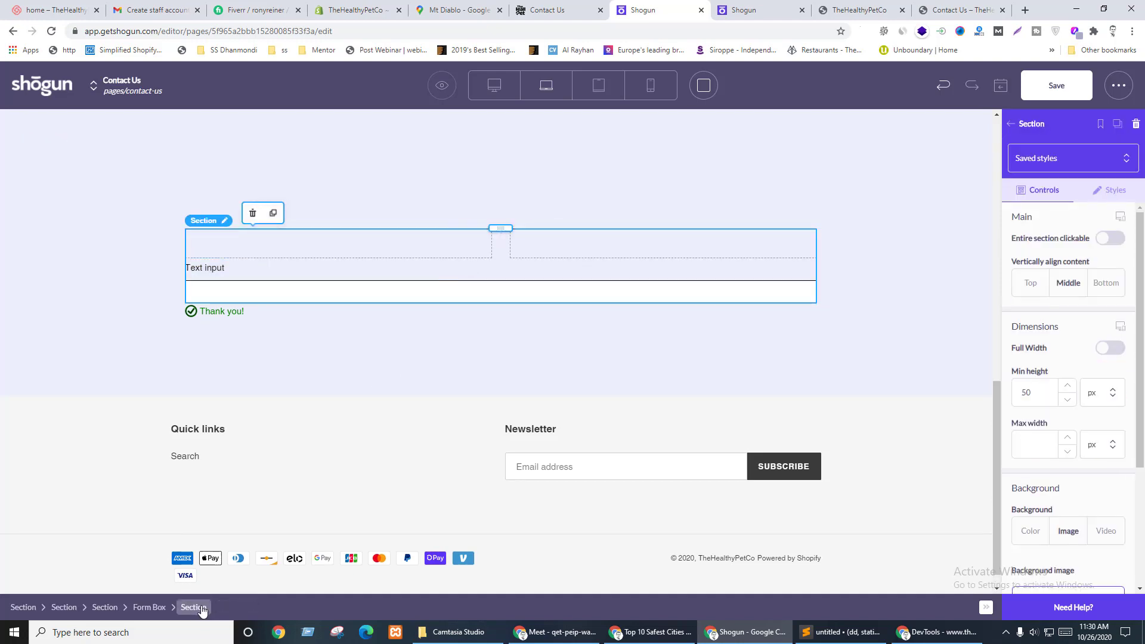
{"action": "left_click", "coordinate": [417, 292]}
{"action": "left_click", "coordinate": [1012, 124]}
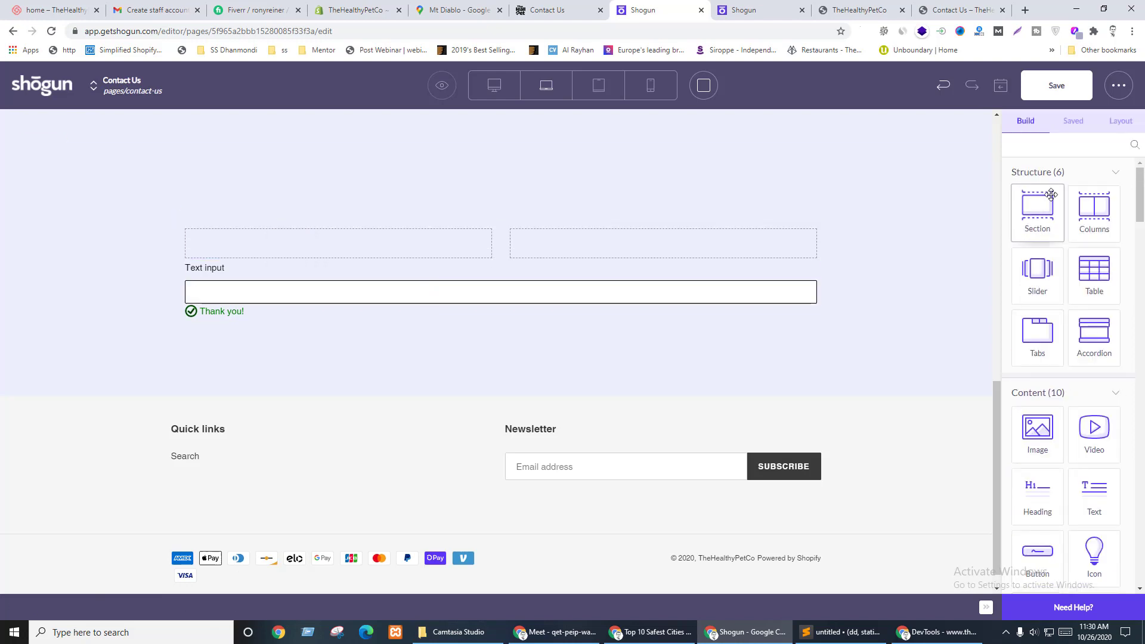
{"action": "left_click_drag", "start_coordinate": [1037, 212], "coordinate": [309, 253]}
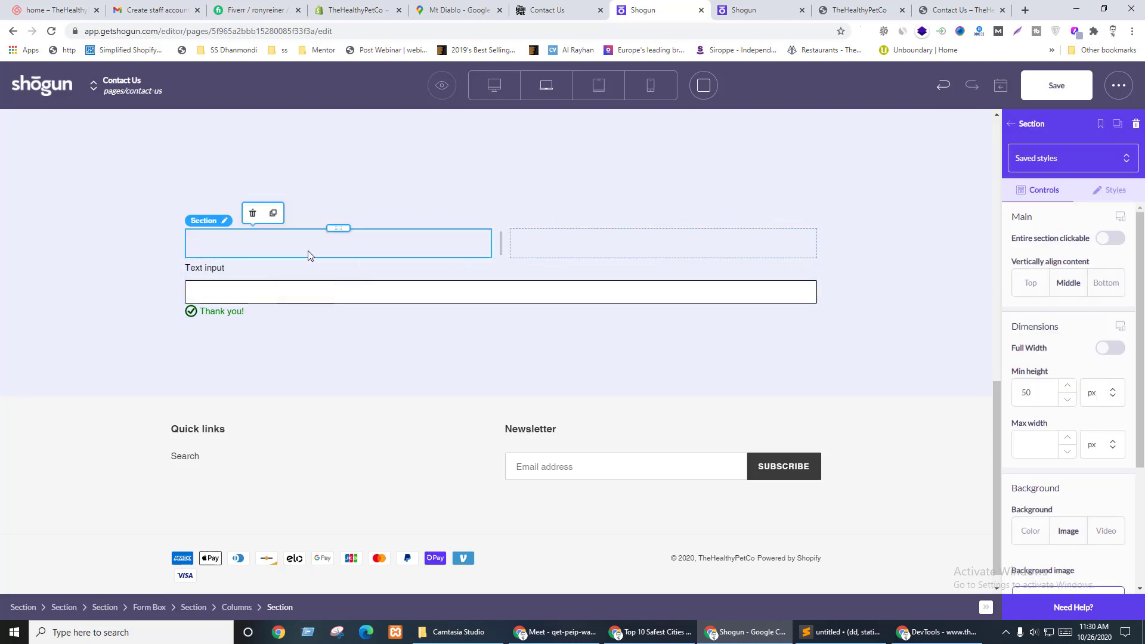
{"action": "left_click", "coordinate": [299, 279]}
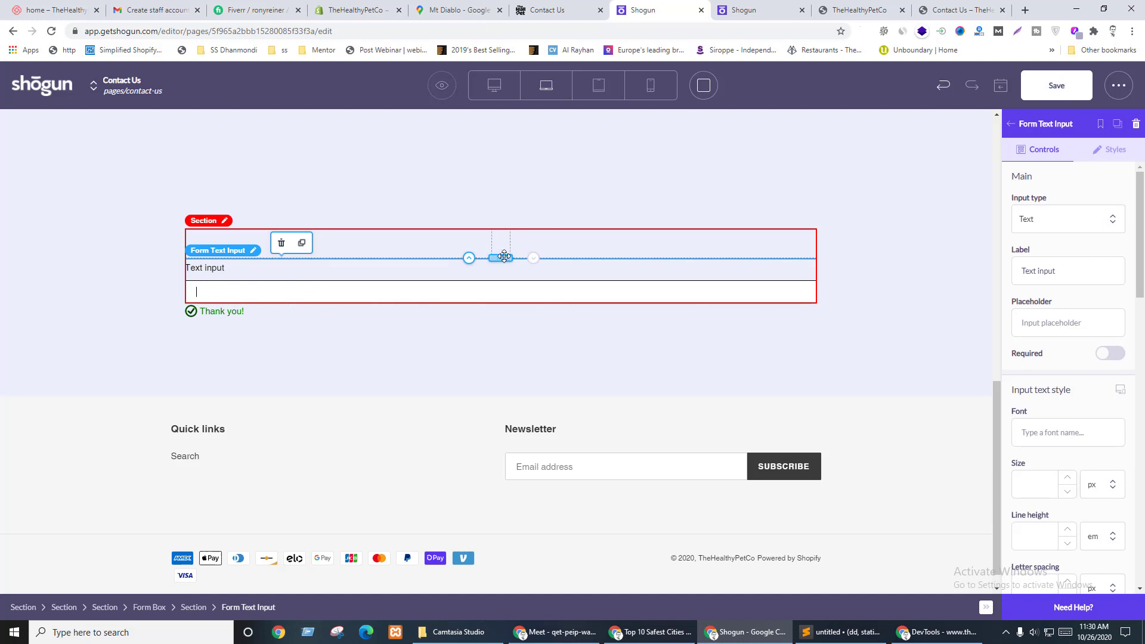
{"action": "left_click_drag", "start_coordinate": [499, 257], "coordinate": [388, 232]}
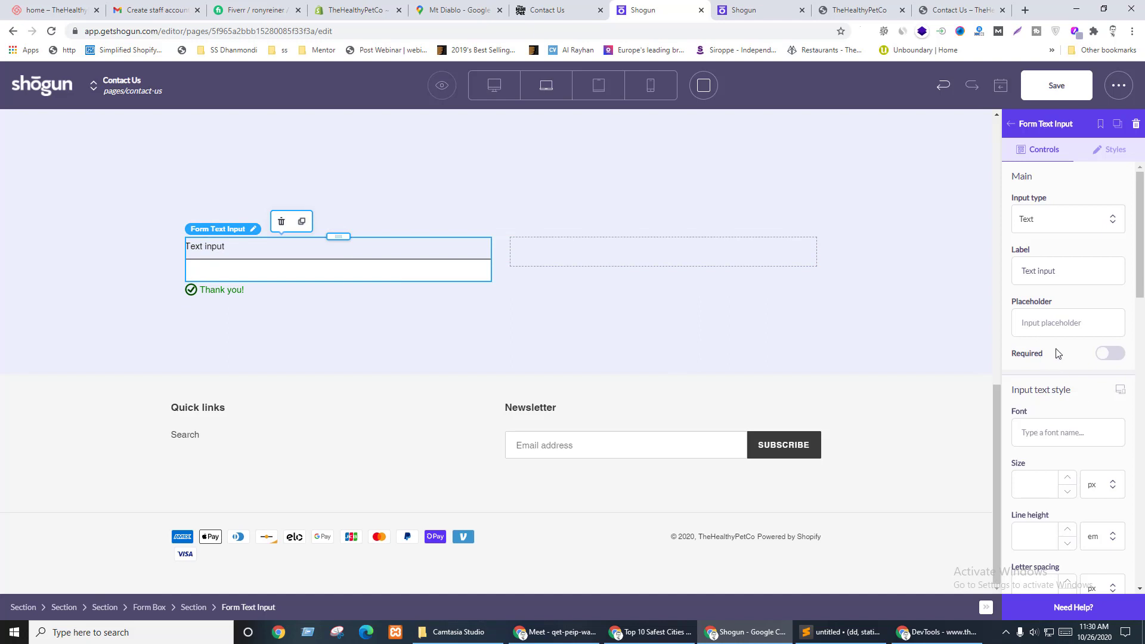
- Clear the text input's label and set its placeholder to "Name", as in the original form
{"action": "left_click_drag", "start_coordinate": [1078, 274], "coordinate": [1003, 272]}
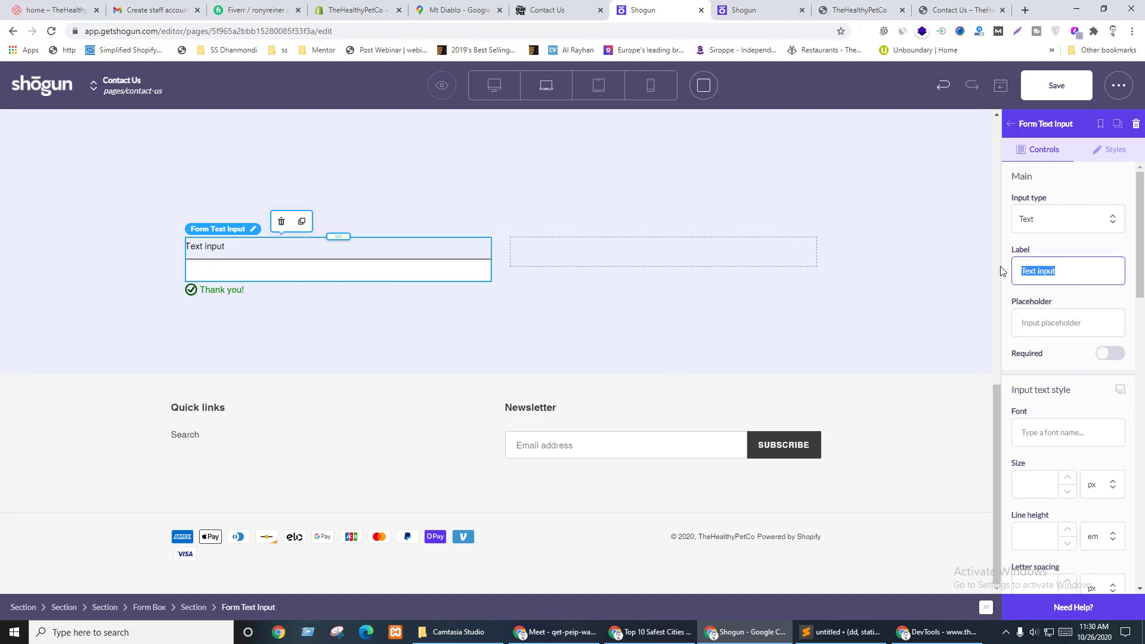
{"action": "key", "text": "BackSpace"}
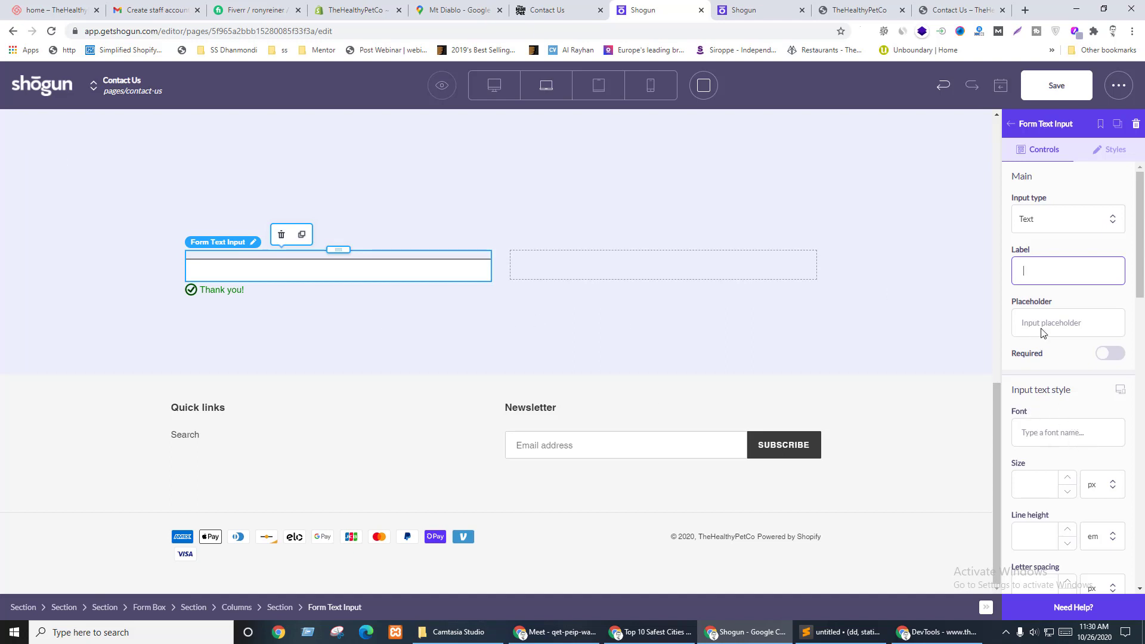
{"action": "key", "text": "ctrl+shift+Tab"}
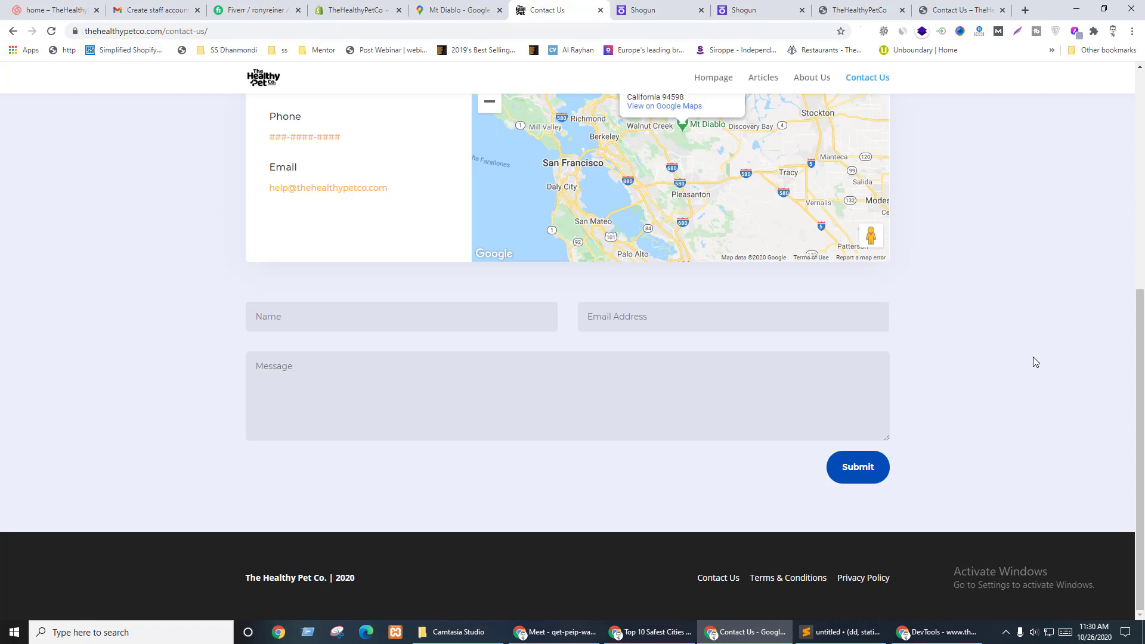
{"action": "key", "text": "ctrl+Tab"}
{"action": "left_click", "coordinate": [1066, 343]}
{"action": "left_click", "coordinate": [1057, 329]}
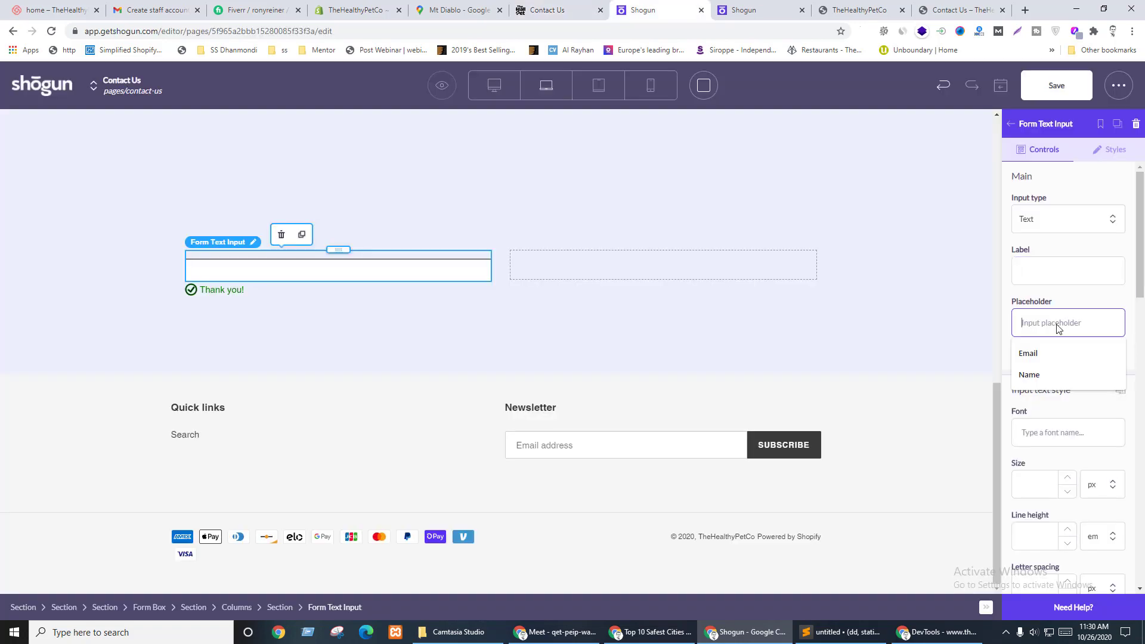
{"action": "type", "text": "Name"}
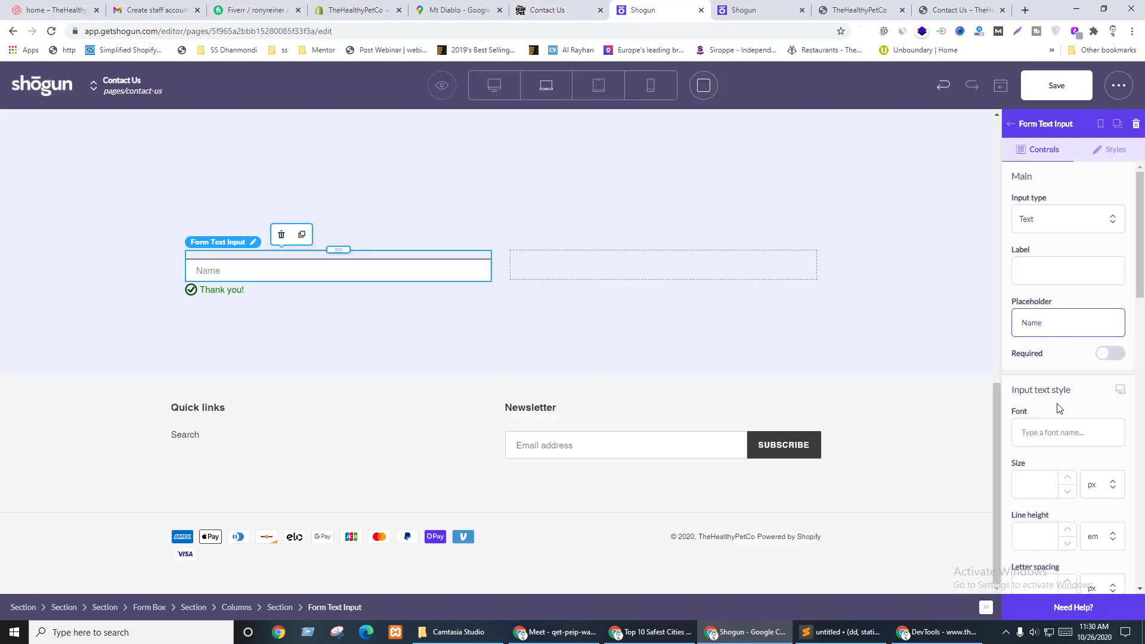
- Check the font of the Address heading and set the Name field's input text font to Montserrat
{"action": "scroll", "coordinate": [1081, 417], "scroll_direction": "down", "scroll_amount": 1}
{"action": "scroll", "coordinate": [1081, 416], "scroll_direction": "down", "scroll_amount": 2}
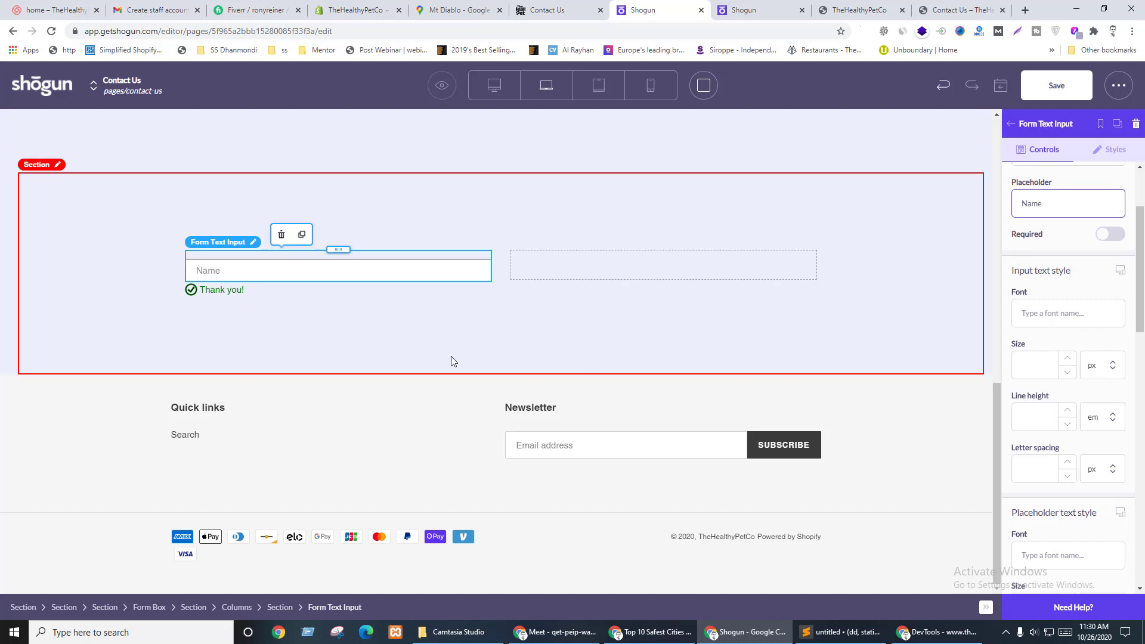
{"action": "scroll", "coordinate": [470, 373], "scroll_direction": "up", "scroll_amount": 5}
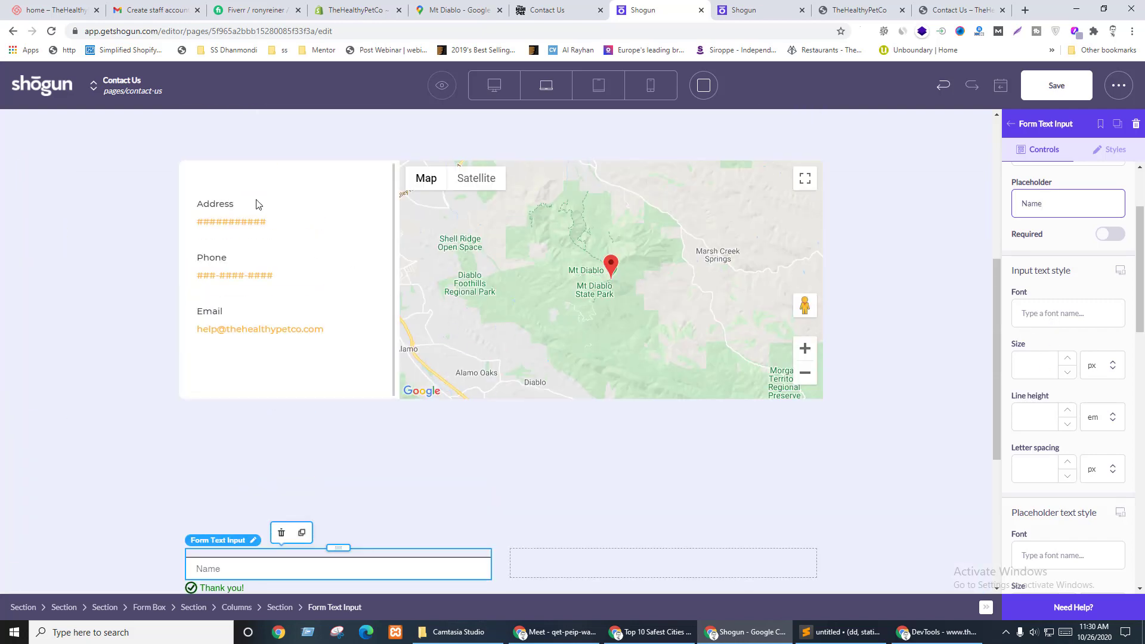
{"action": "left_click", "coordinate": [237, 206]}
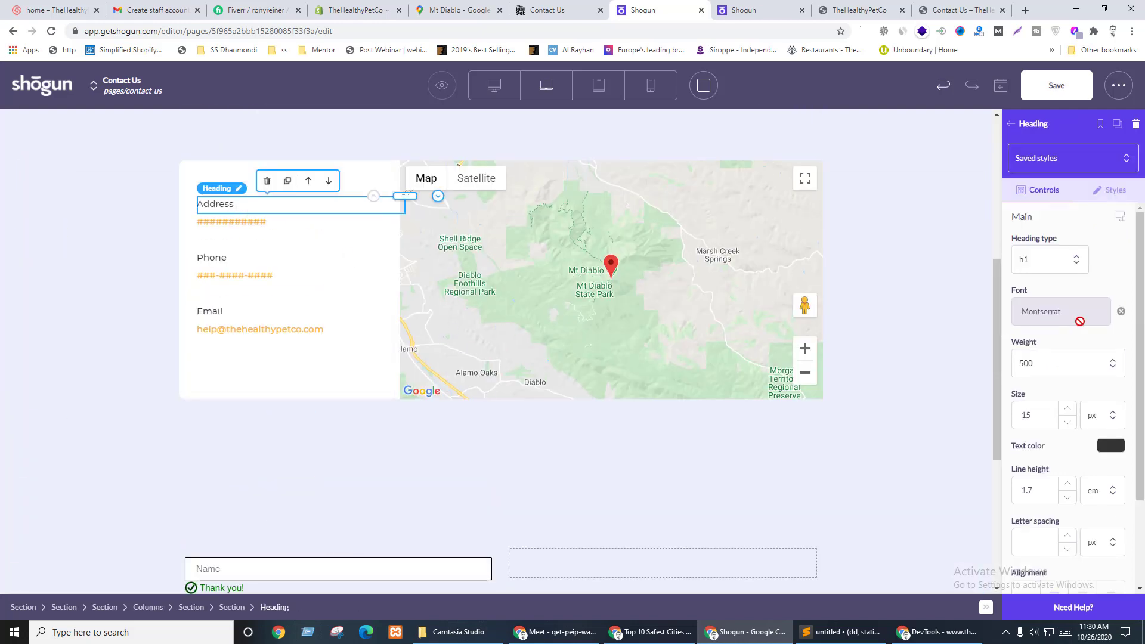
{"action": "scroll", "coordinate": [630, 418], "scroll_direction": "down", "scroll_amount": 4}
{"action": "left_click", "coordinate": [280, 327]}
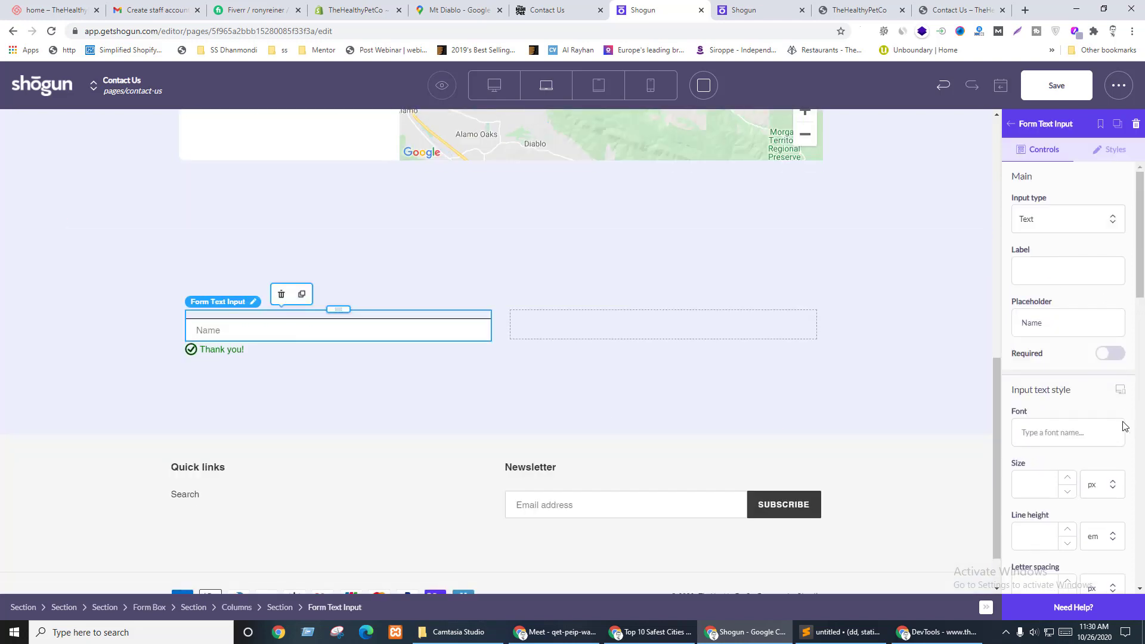
{"action": "left_click", "coordinate": [1037, 435]}
{"action": "type", "text": "mon"}
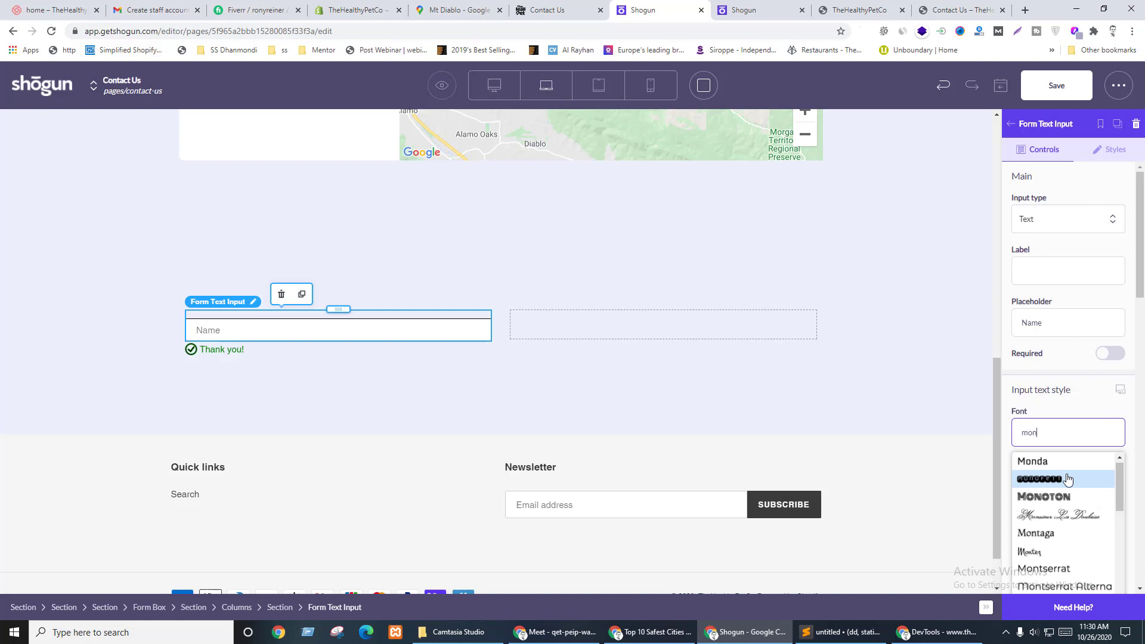
{"action": "scroll", "coordinate": [1067, 479], "scroll_direction": "down", "scroll_amount": 2}
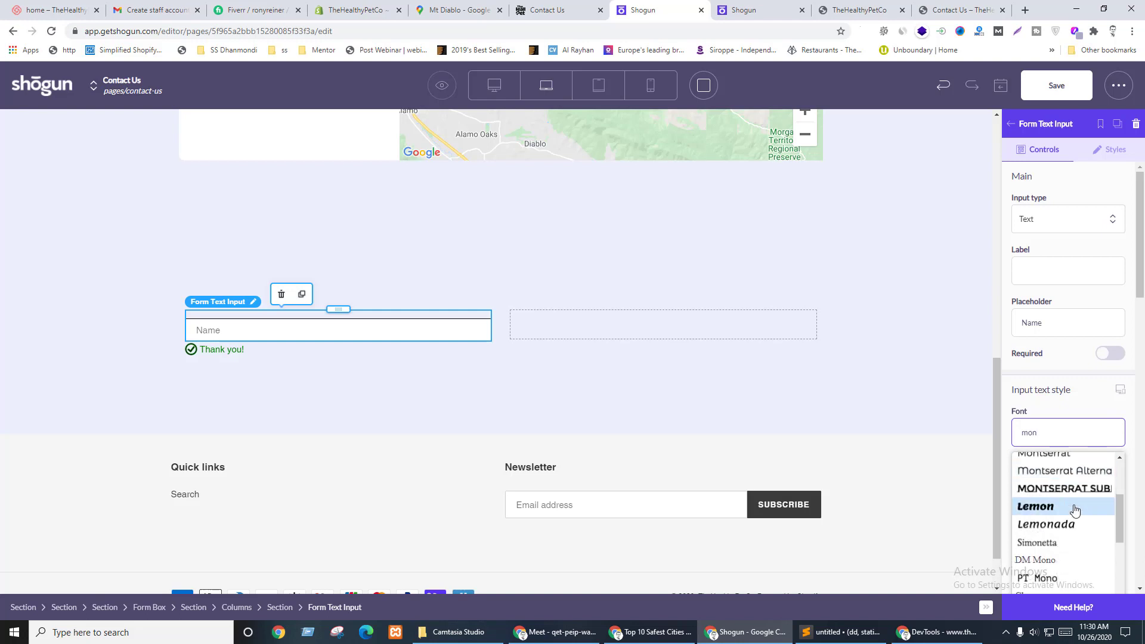
{"action": "scroll", "coordinate": [1070, 507], "scroll_direction": "up", "scroll_amount": 1}
{"action": "left_click", "coordinate": [1070, 509]}
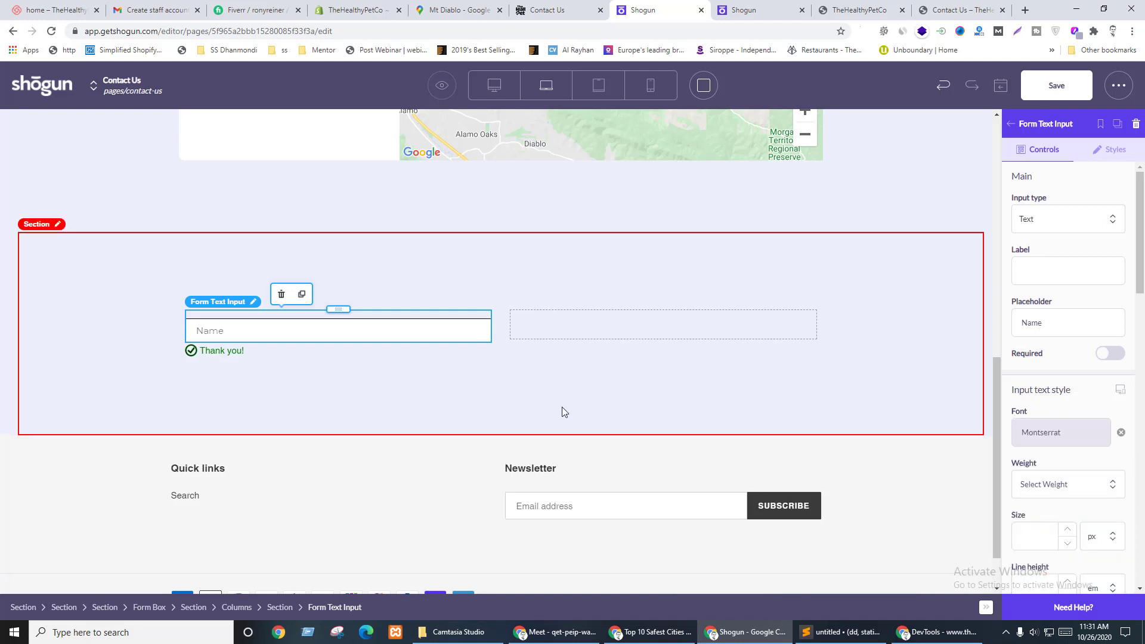
- Inspect the original form's Name field for its font, background color, text color, font size, padding and border styles
{"action": "key", "text": "ctrl+shift+Tab"}
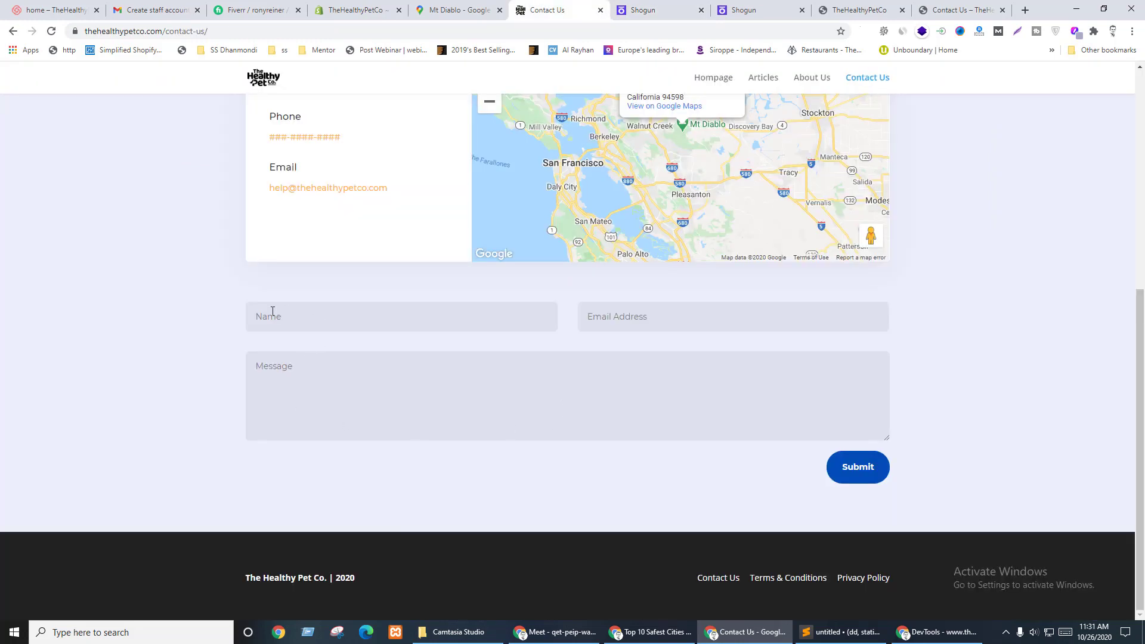
{"action": "right_click", "coordinate": [271, 314]}
{"action": "left_click", "coordinate": [304, 504]}
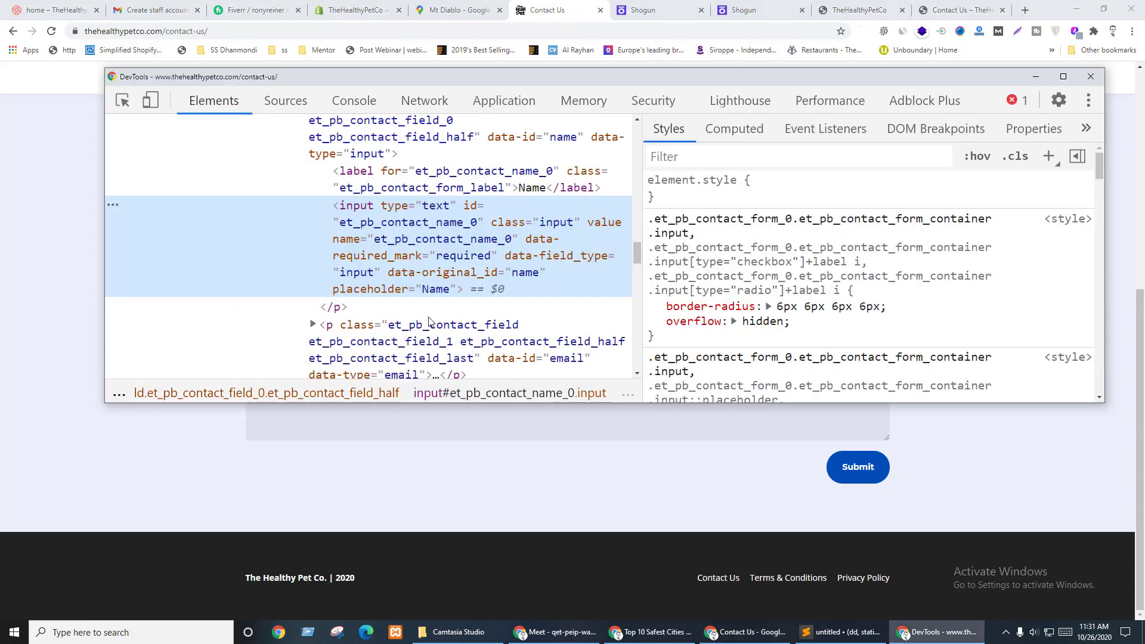
{"action": "scroll", "coordinate": [818, 287], "scroll_direction": "down", "scroll_amount": 2}
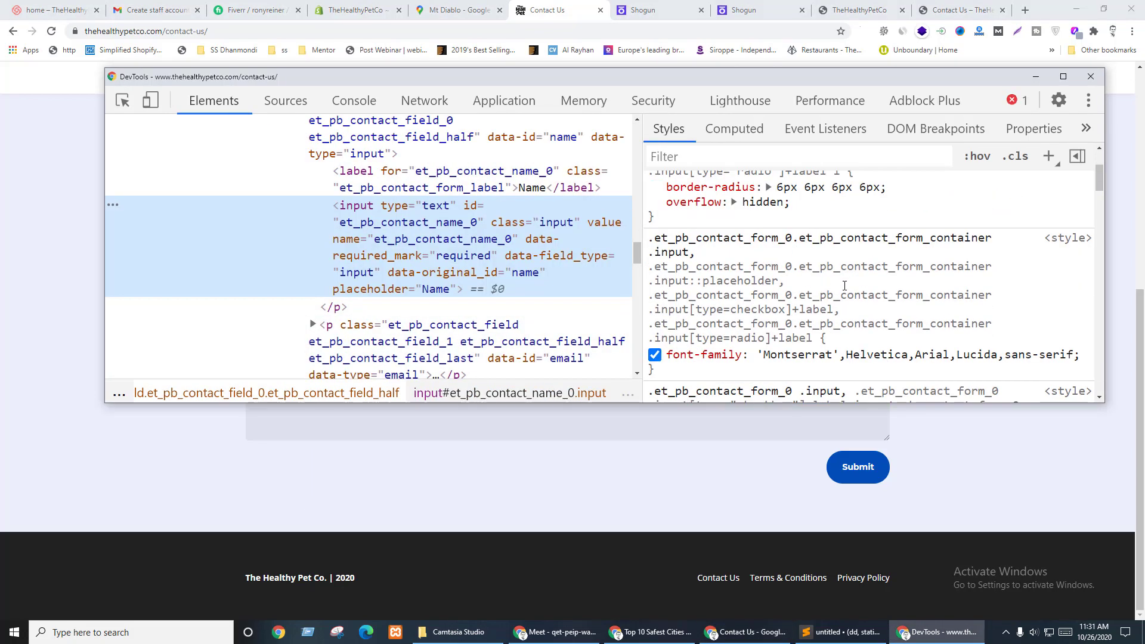
{"action": "scroll", "coordinate": [728, 256], "scroll_direction": "down", "scroll_amount": 2}
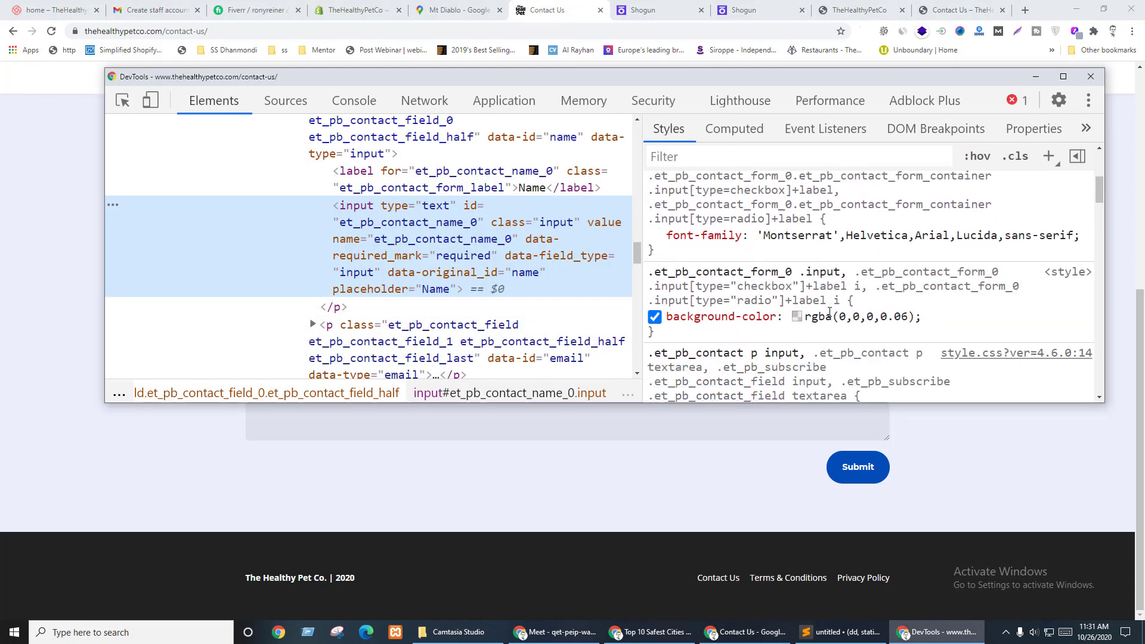
{"action": "scroll", "coordinate": [828, 332], "scroll_direction": "down", "scroll_amount": 3}
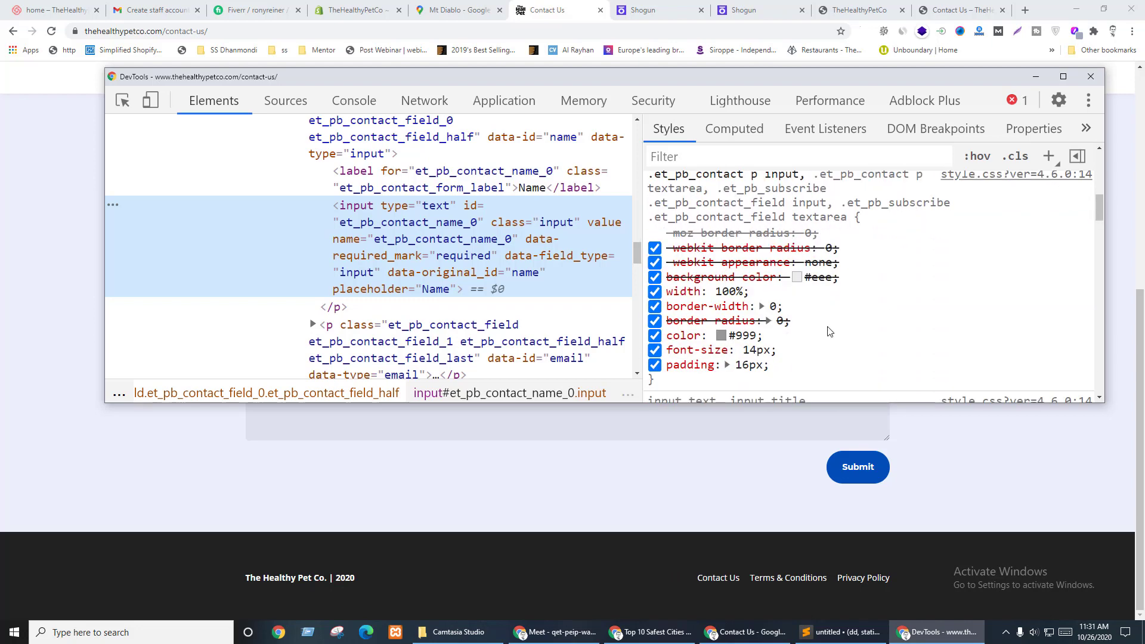
{"action": "left_click", "coordinate": [740, 336]}
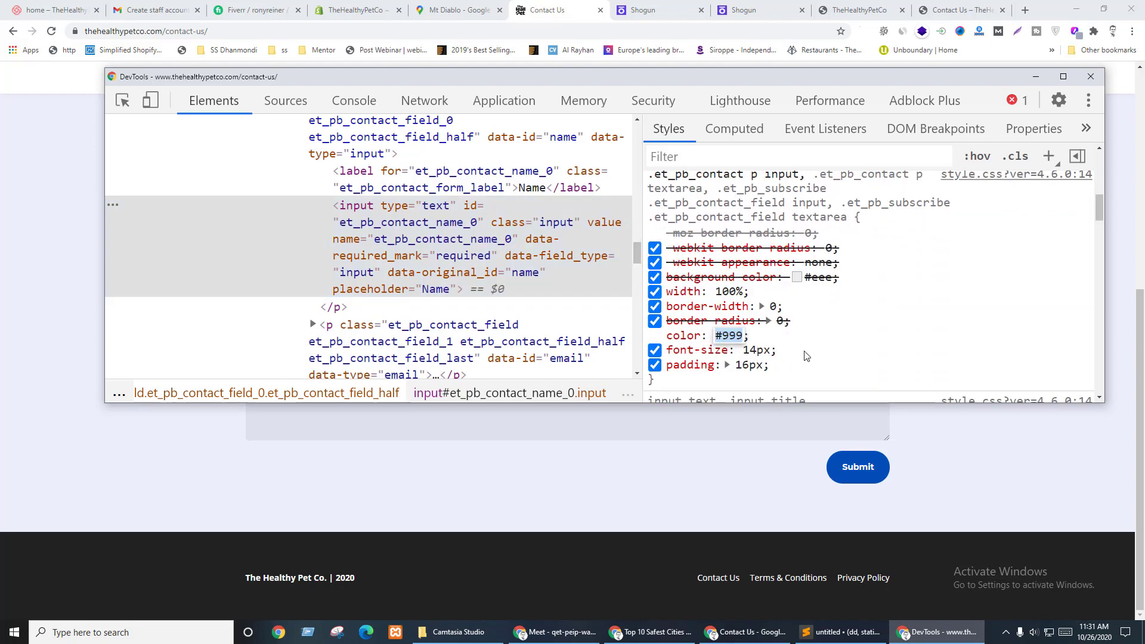
{"action": "left_click", "coordinate": [603, 506]}
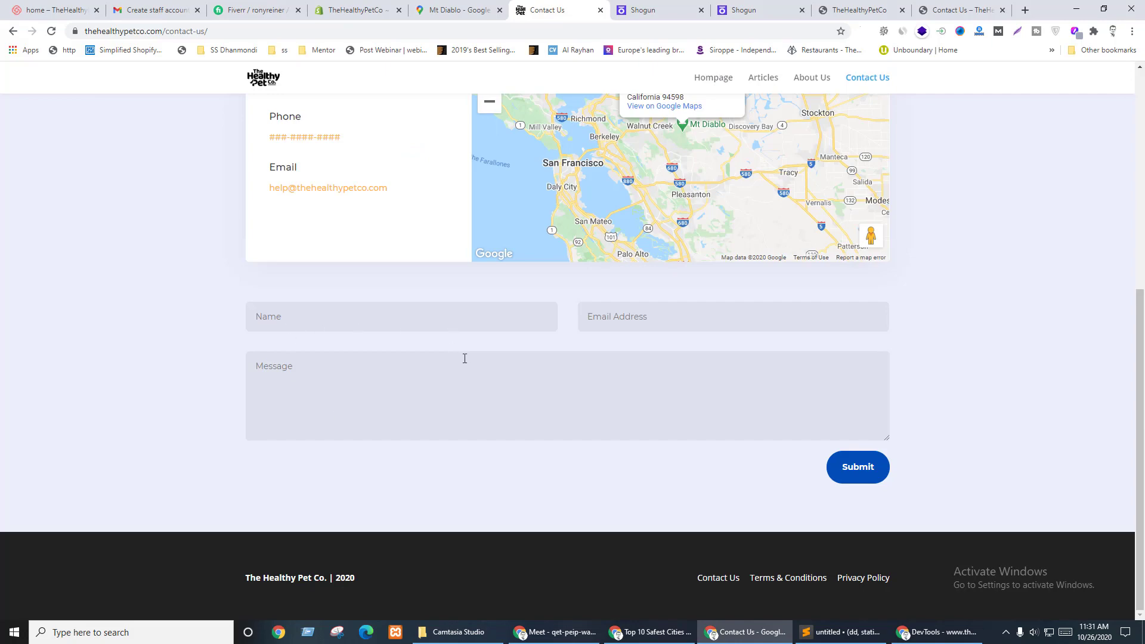
{"action": "left_click", "coordinate": [928, 639]}
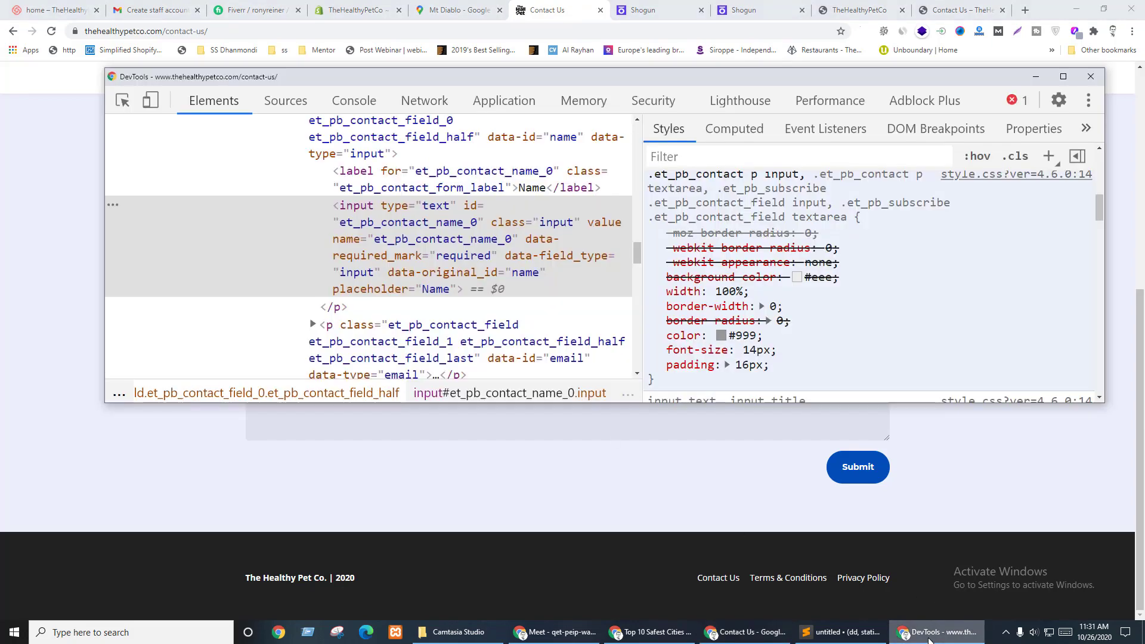
{"action": "left_click", "coordinate": [928, 639]}
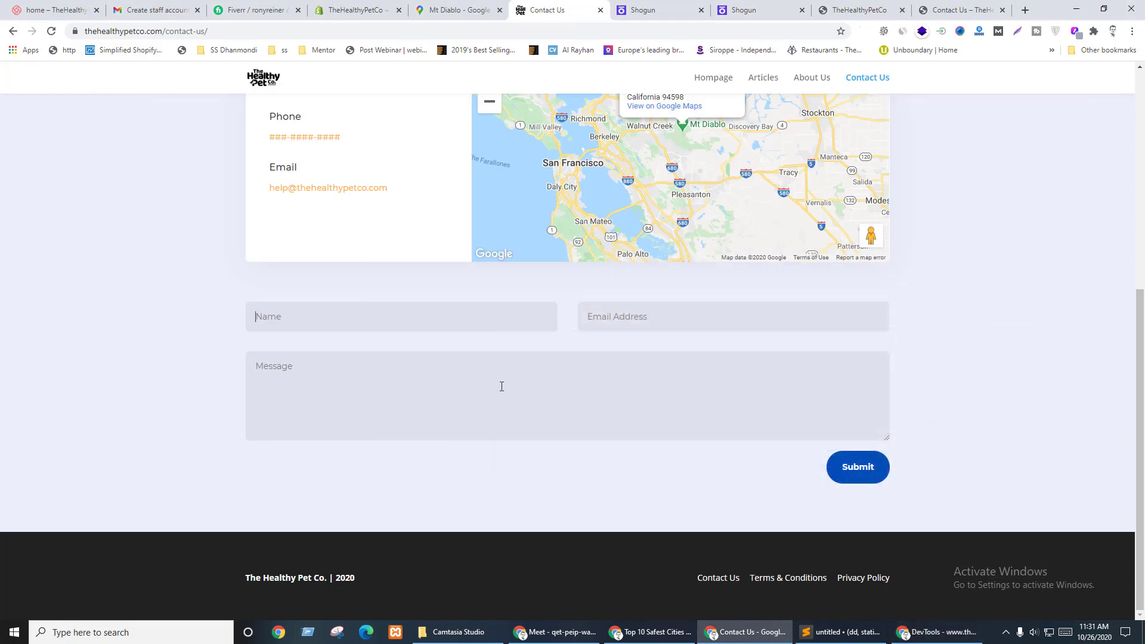
- Set the Name field's input text size to 14 px and its weight to 500
{"action": "key", "text": "ctrl+Tab"}
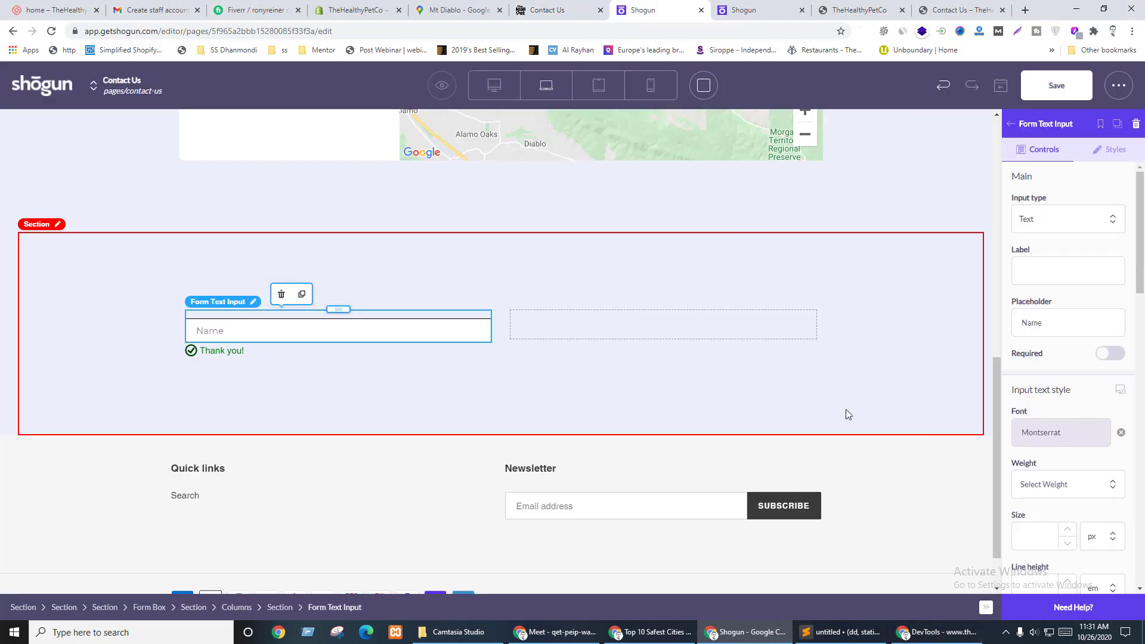
{"action": "scroll", "coordinate": [1040, 388], "scroll_direction": "down", "scroll_amount": 2}
{"action": "left_click", "coordinate": [1044, 358]}
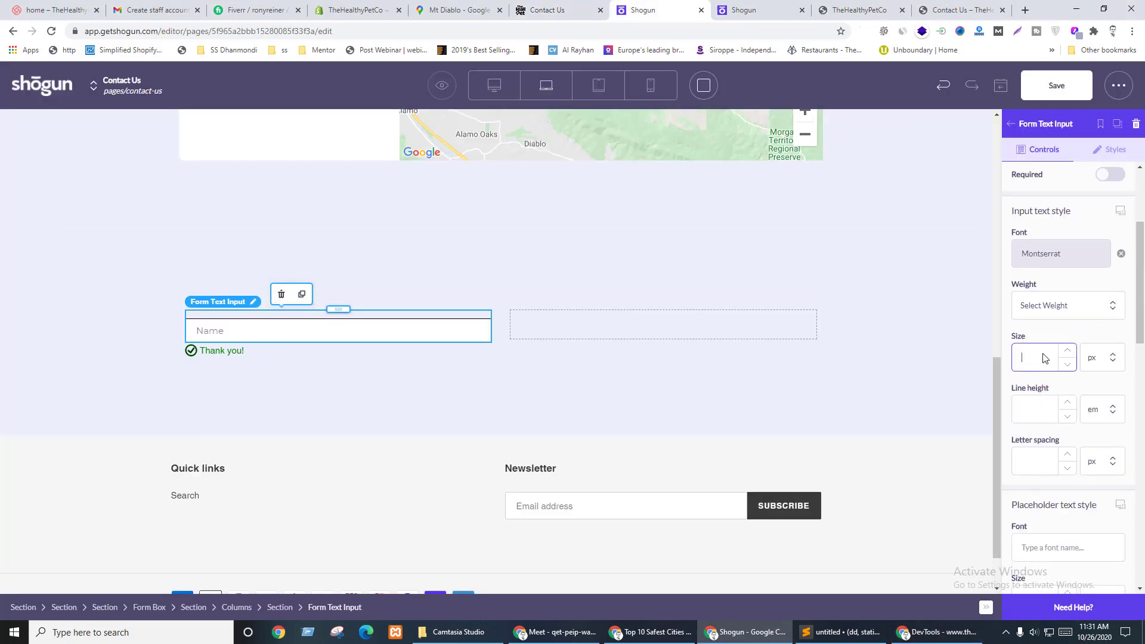
{"action": "type", "text": "14"}
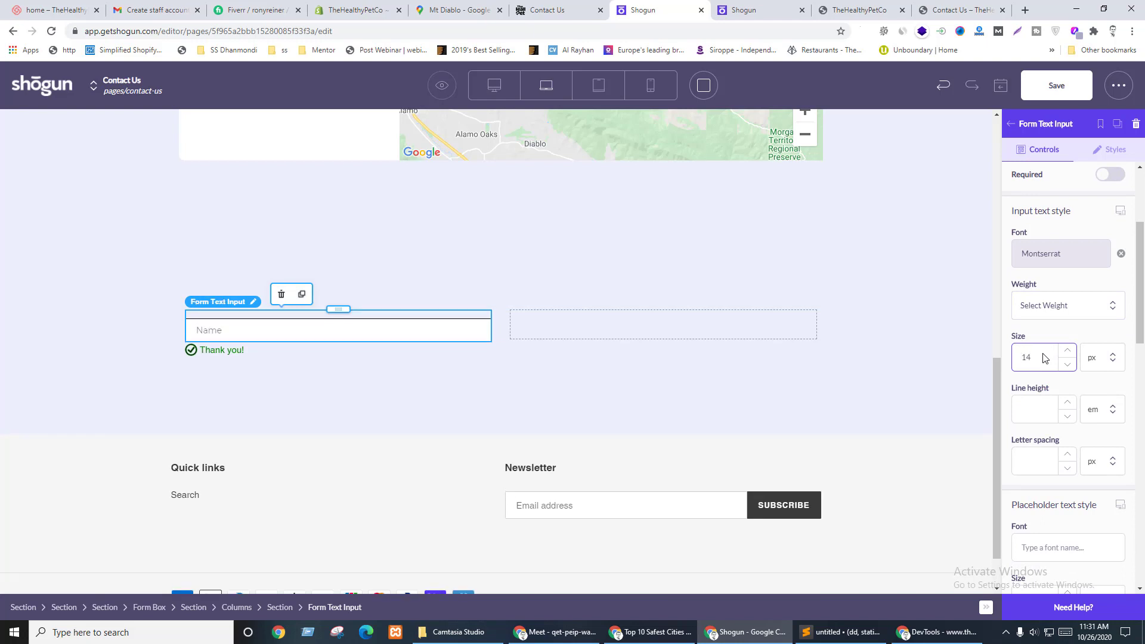
{"action": "left_click", "coordinate": [1051, 311]}
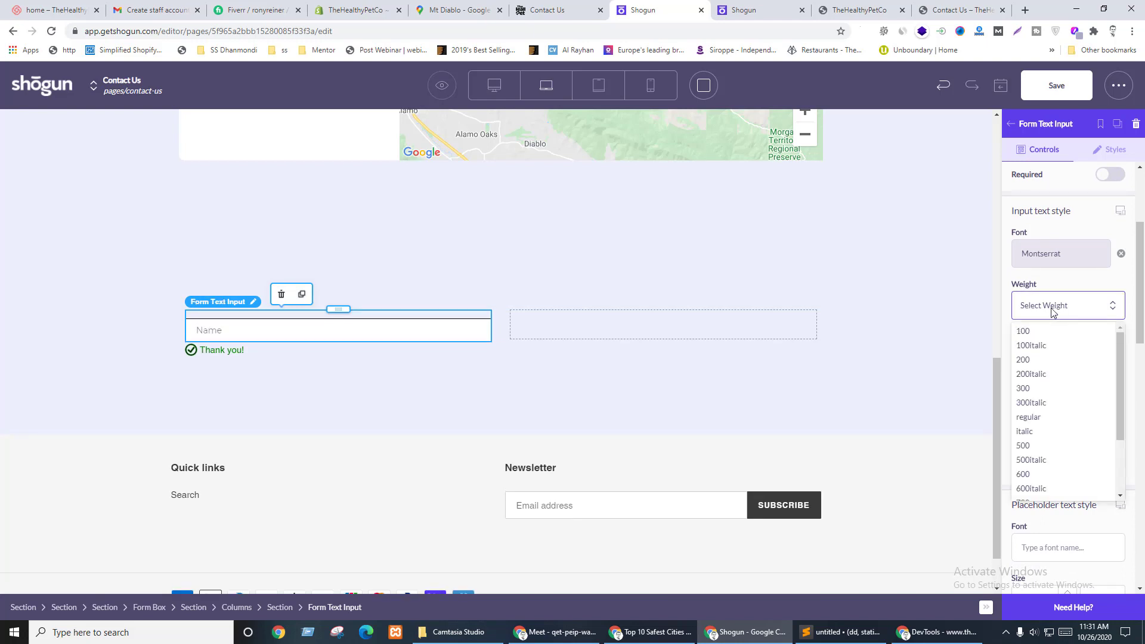
{"action": "left_click", "coordinate": [1036, 431]}
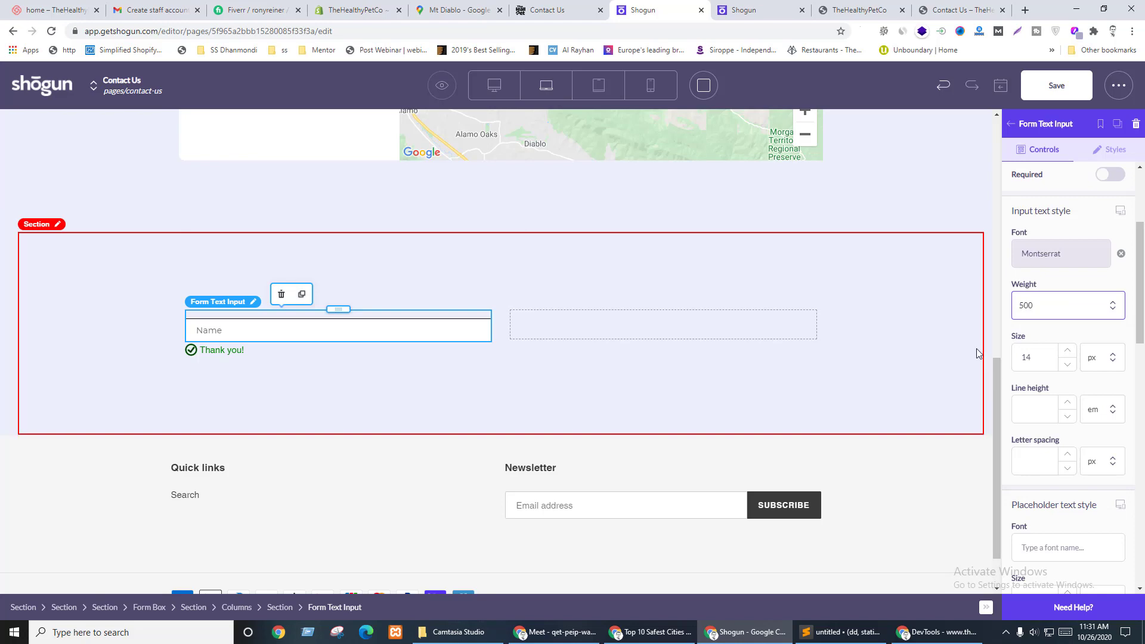
{"action": "key", "text": "ctrl+shift+Tab"}
{"action": "key", "text": "ctrl+Tab"}
- Set the Name field's placeholder text to Montserrat, size 14 px and weight 500
{"action": "scroll", "coordinate": [1108, 360], "scroll_direction": "down", "scroll_amount": 3}
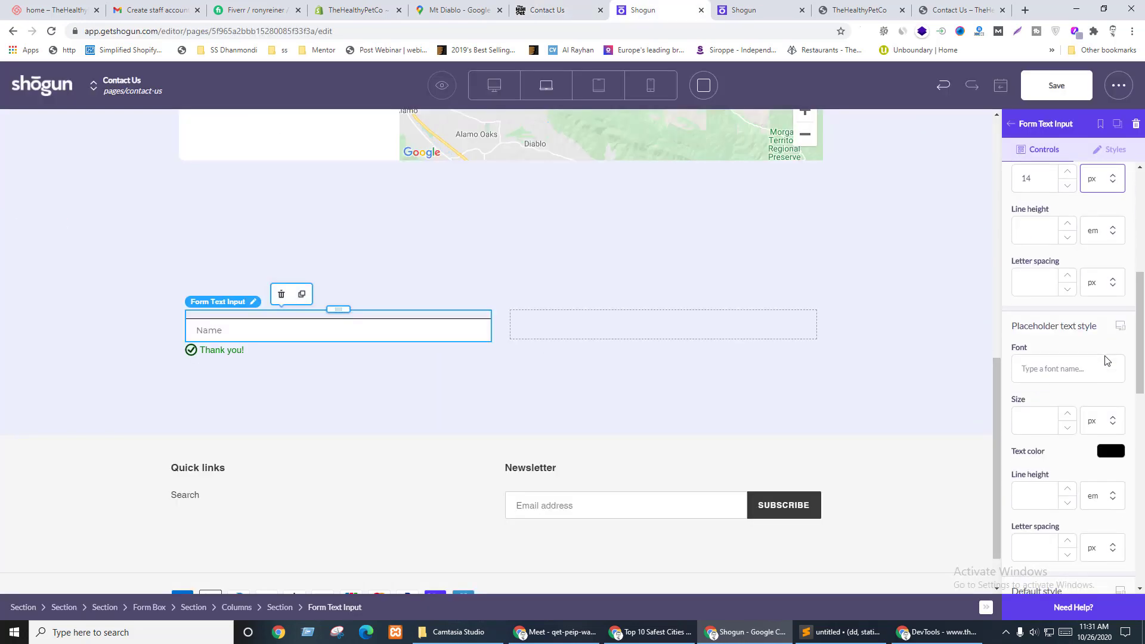
{"action": "scroll", "coordinate": [1040, 390], "scroll_direction": "down", "scroll_amount": 4}
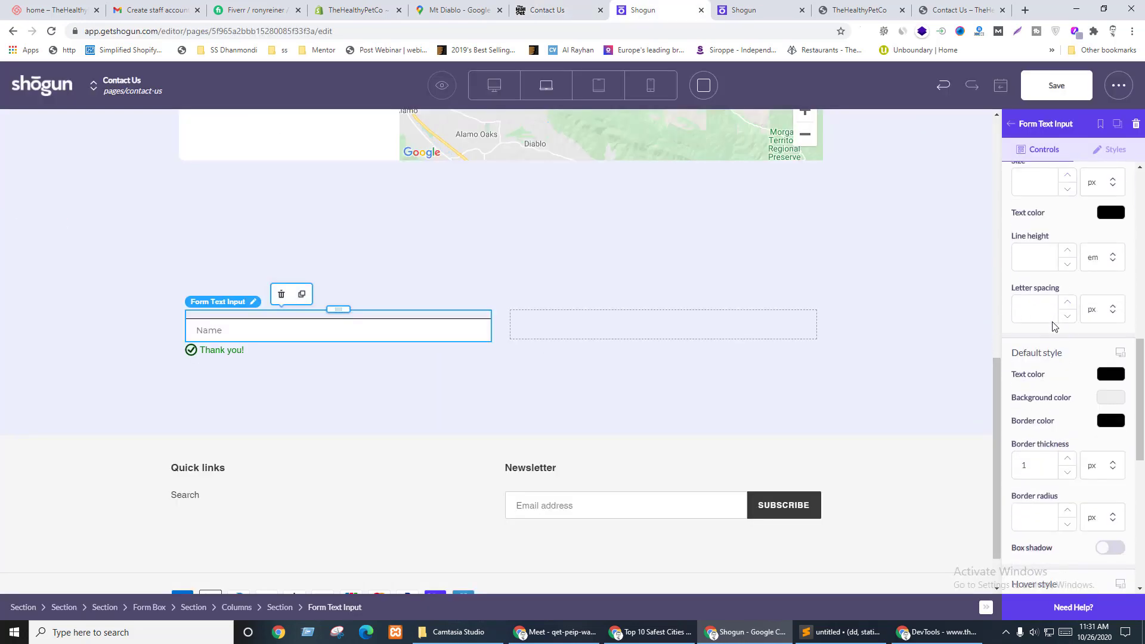
{"action": "scroll", "coordinate": [1052, 326], "scroll_direction": "up", "scroll_amount": 2}
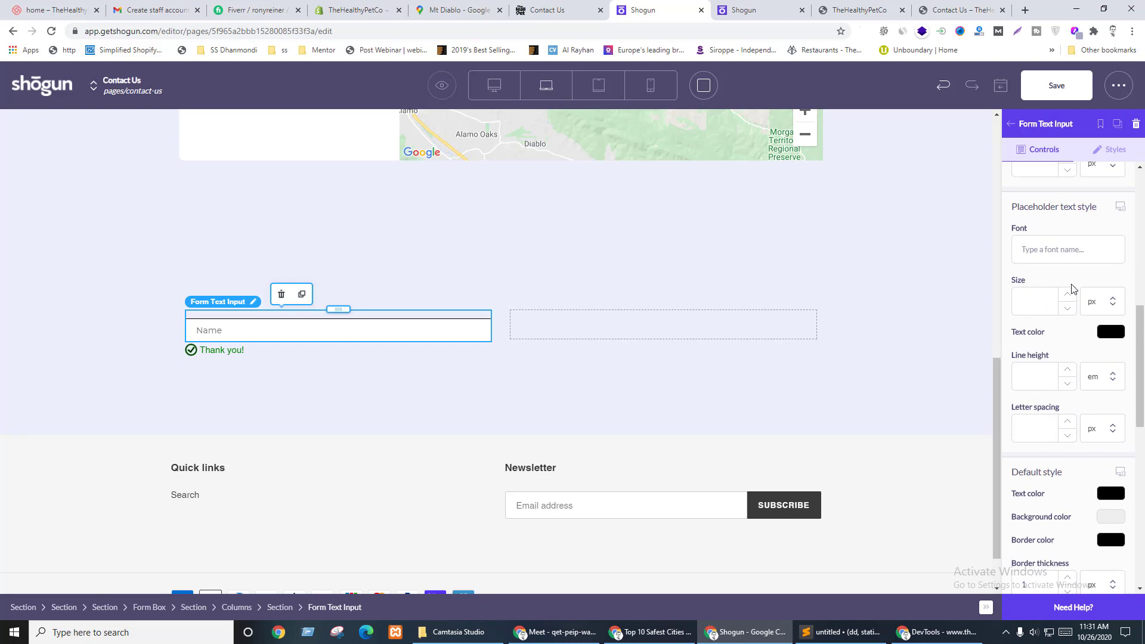
{"action": "left_click", "coordinate": [1043, 251]}
{"action": "type", "text": "mont"}
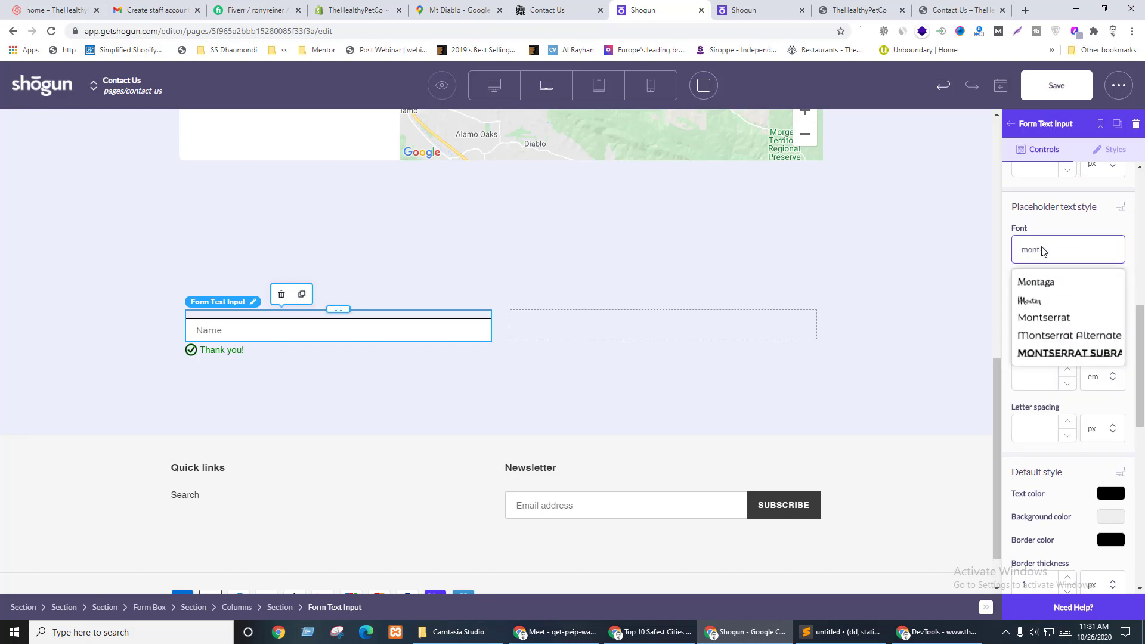
{"action": "left_click", "coordinate": [1037, 321]}
{"action": "left_click", "coordinate": [1030, 357]}
{"action": "type", "text": "14"}
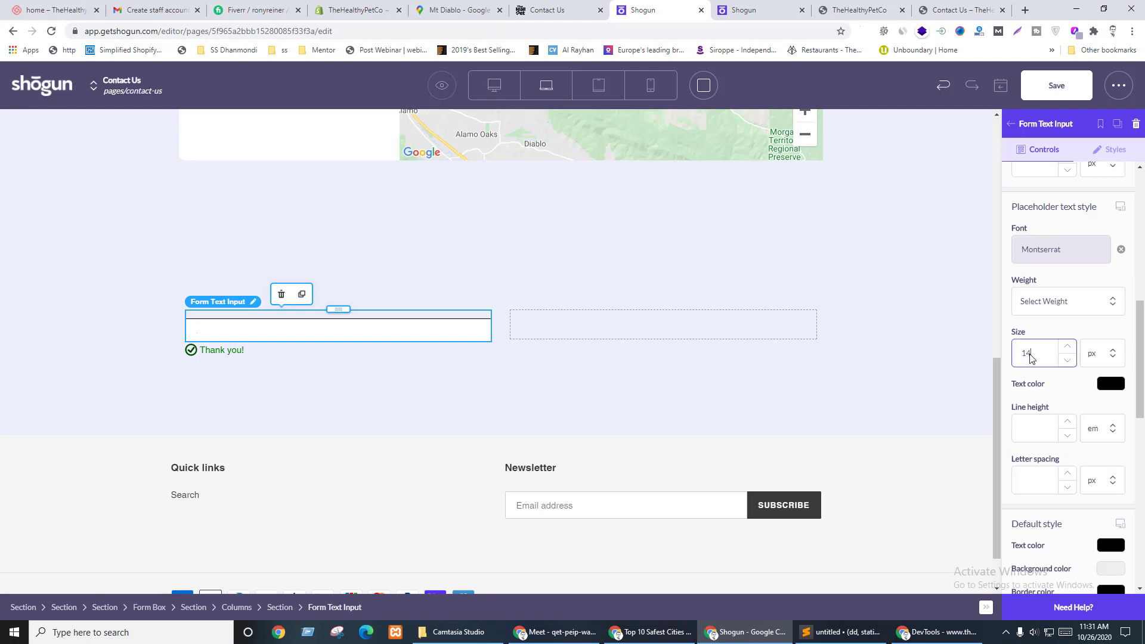
{"action": "left_click", "coordinate": [1029, 310]}
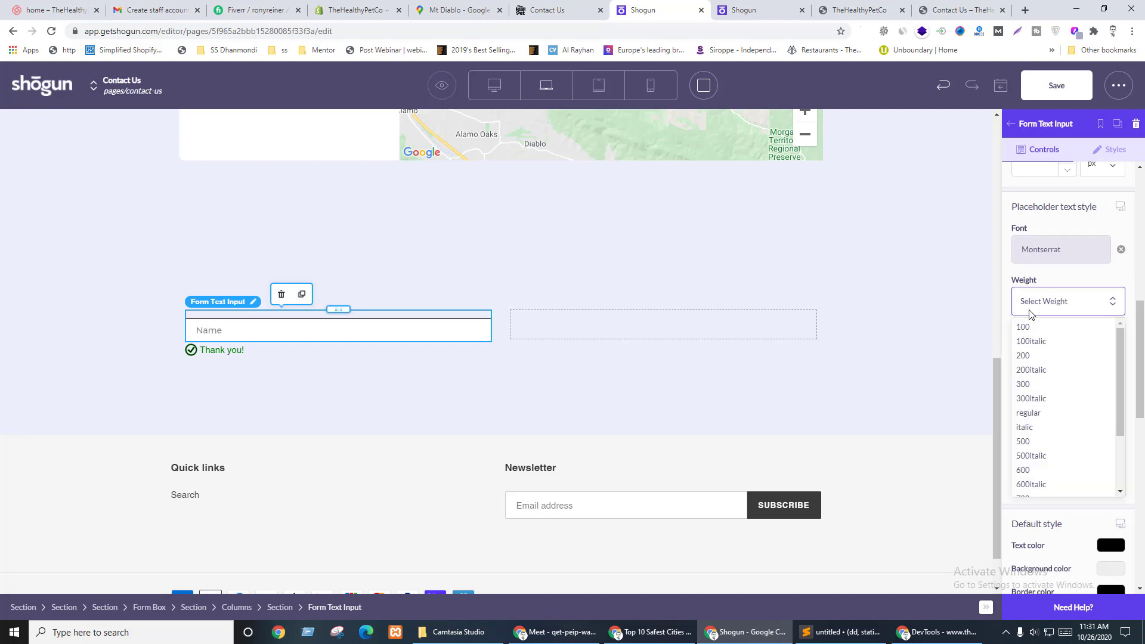
{"action": "left_click", "coordinate": [1033, 441]}
- Set the Name field's placeholder text color to #999
{"action": "left_click", "coordinate": [1110, 383]}
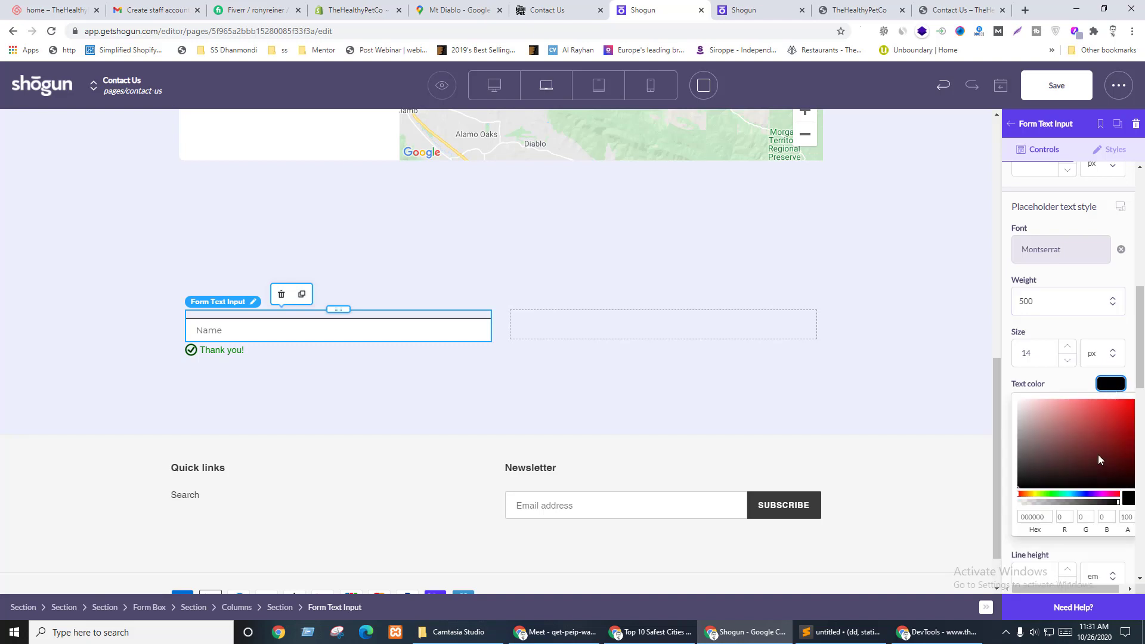
{"action": "double_click", "coordinate": [1033, 516]}
{"action": "type", "text": "#999"}
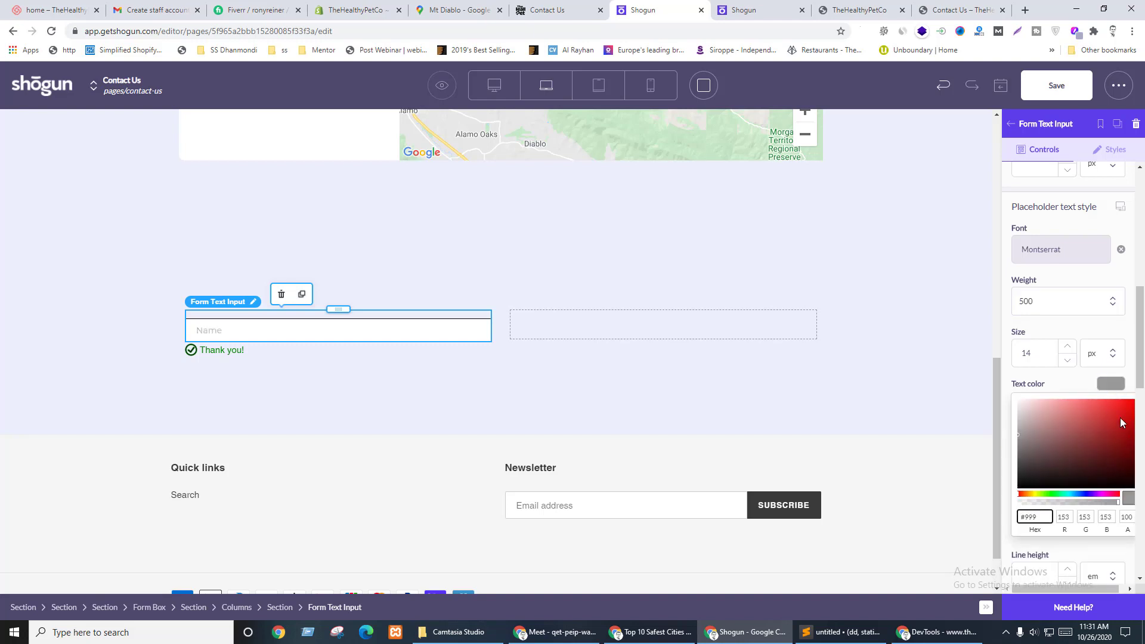
{"action": "key", "text": "Return"}
- Set the Name field's default style text color to the same gray, #999
{"action": "scroll", "coordinate": [1120, 441], "scroll_direction": "up", "scroll_amount": 5}
{"action": "scroll", "coordinate": [1127, 329], "scroll_direction": "down", "scroll_amount": 5}
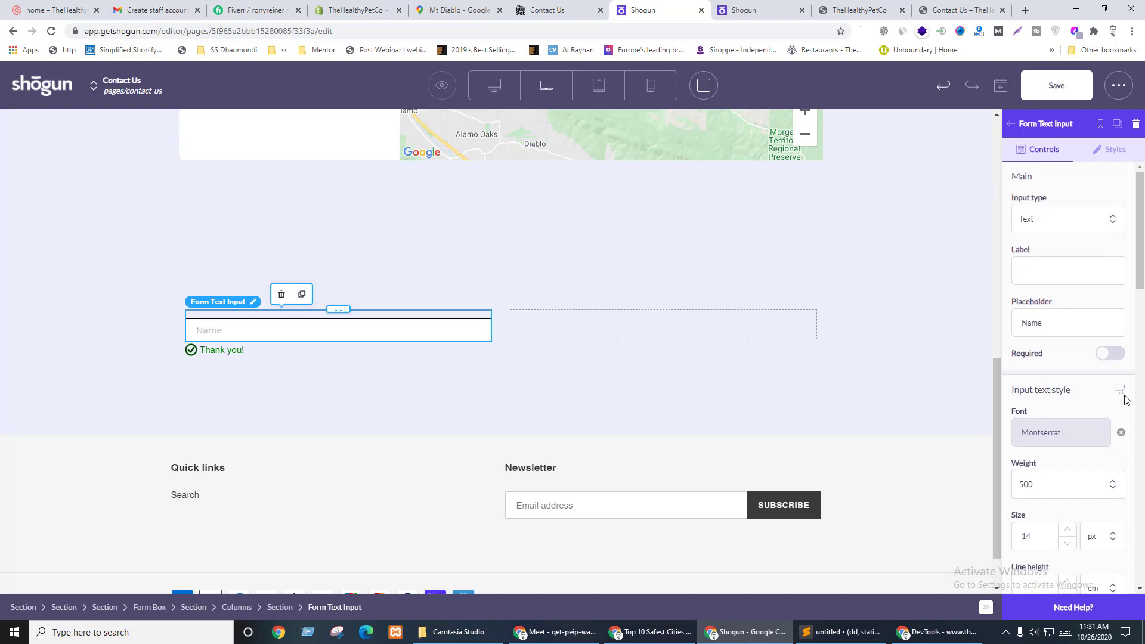
{"action": "scroll", "coordinate": [1123, 414], "scroll_direction": "down", "scroll_amount": 5}
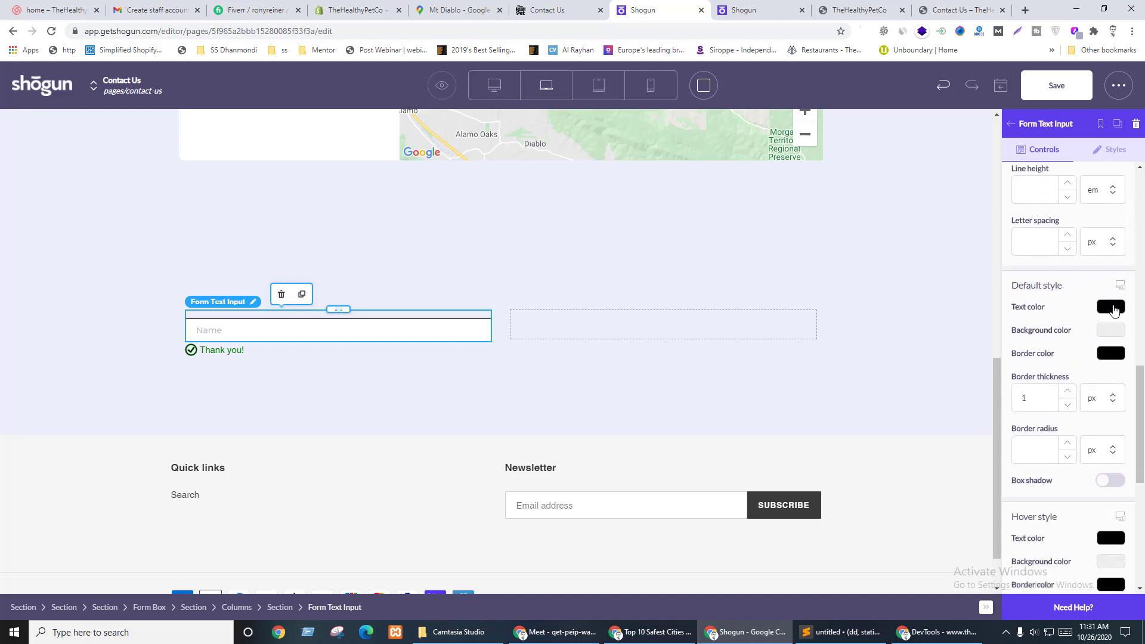
{"action": "left_click", "coordinate": [1109, 307]}
{"action": "double_click", "coordinate": [1036, 440]}
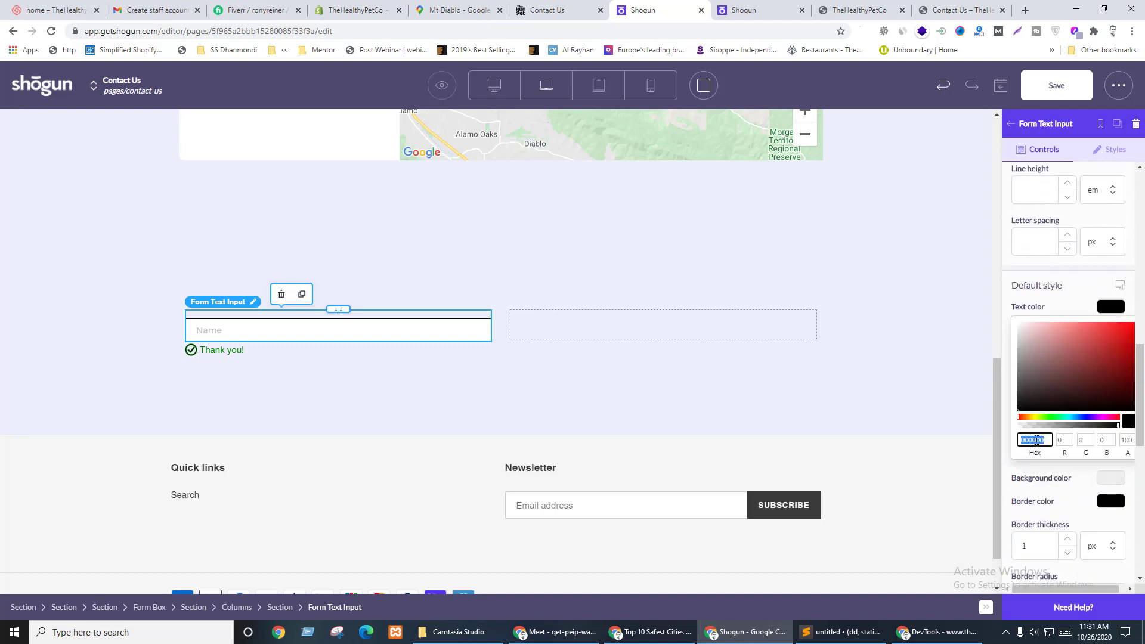
{"action": "key", "text": "ctrl+v"}
{"action": "left_click", "coordinate": [1109, 310]}
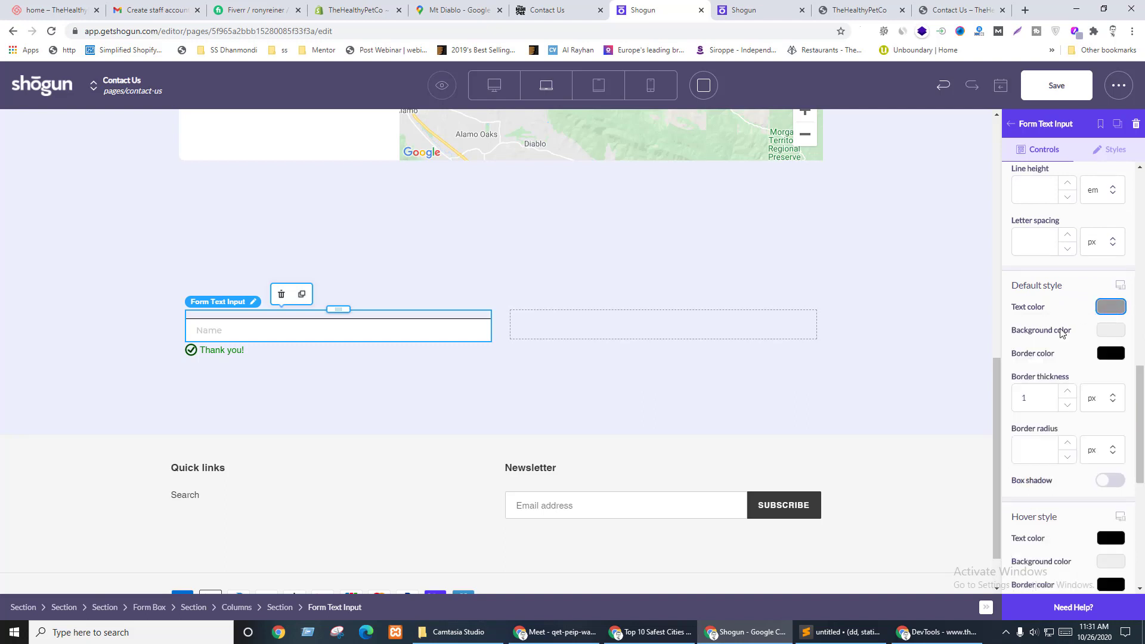
- Inspect the original form's Name field for its background color, opacity and border radius
{"action": "key", "text": "ctrl+Page_Up"}
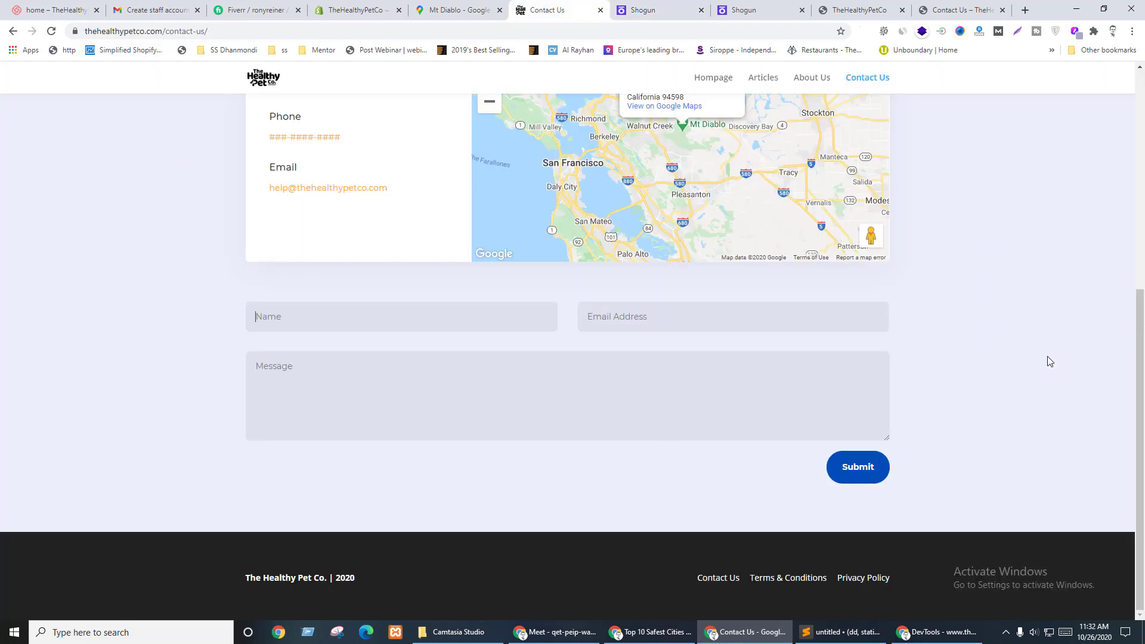
{"action": "left_click", "coordinate": [936, 632]}
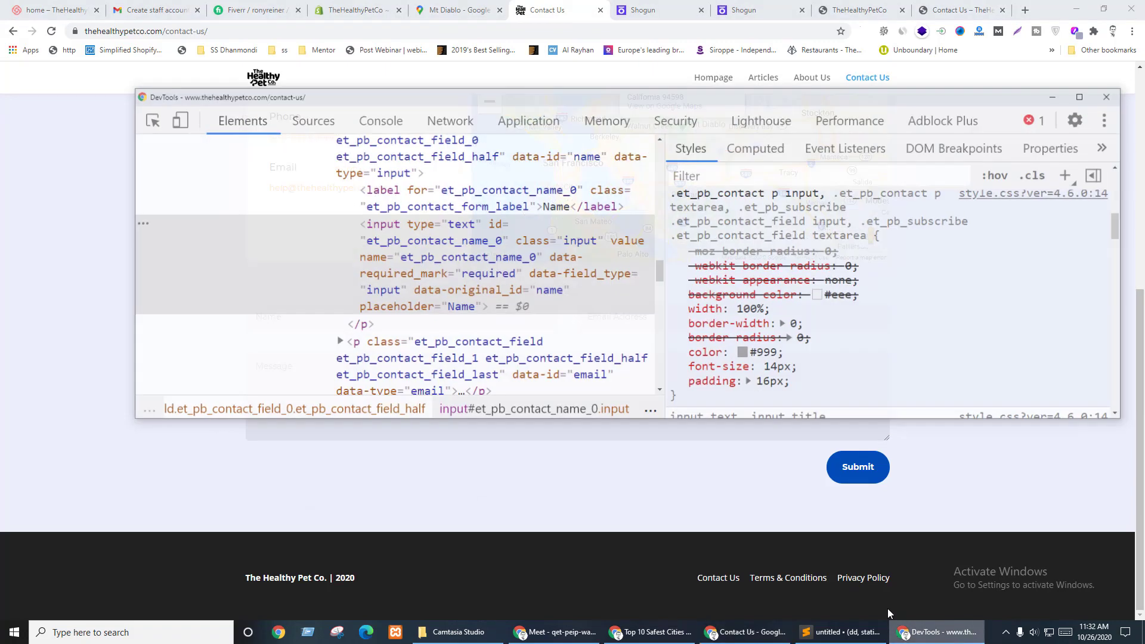
{"action": "left_click", "coordinate": [821, 275]}
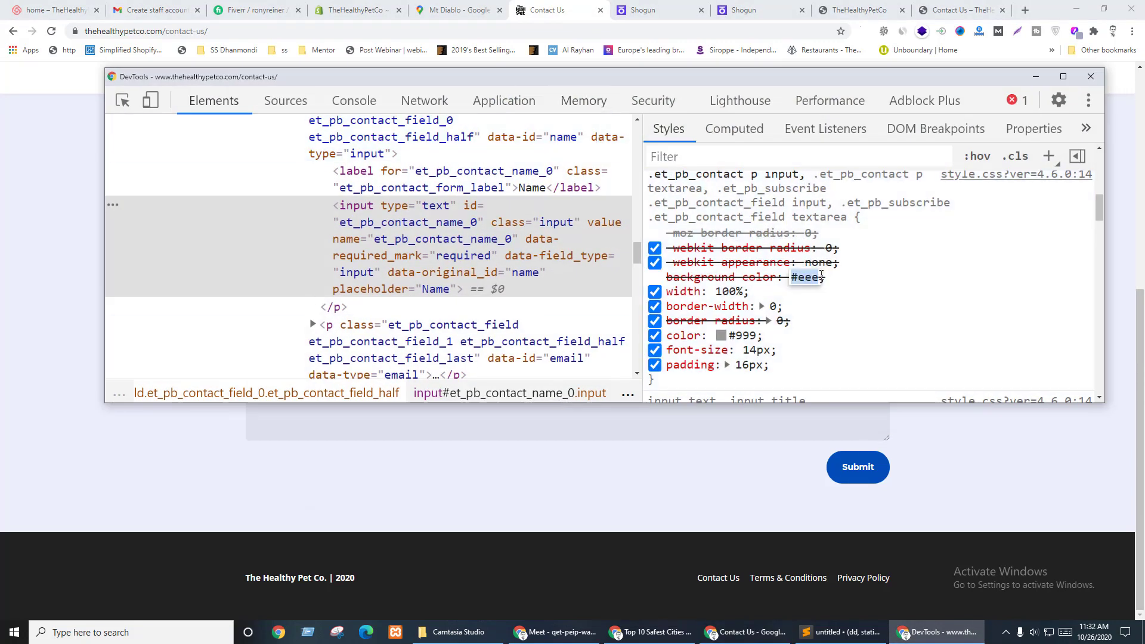
{"action": "left_click", "coordinate": [523, 468]}
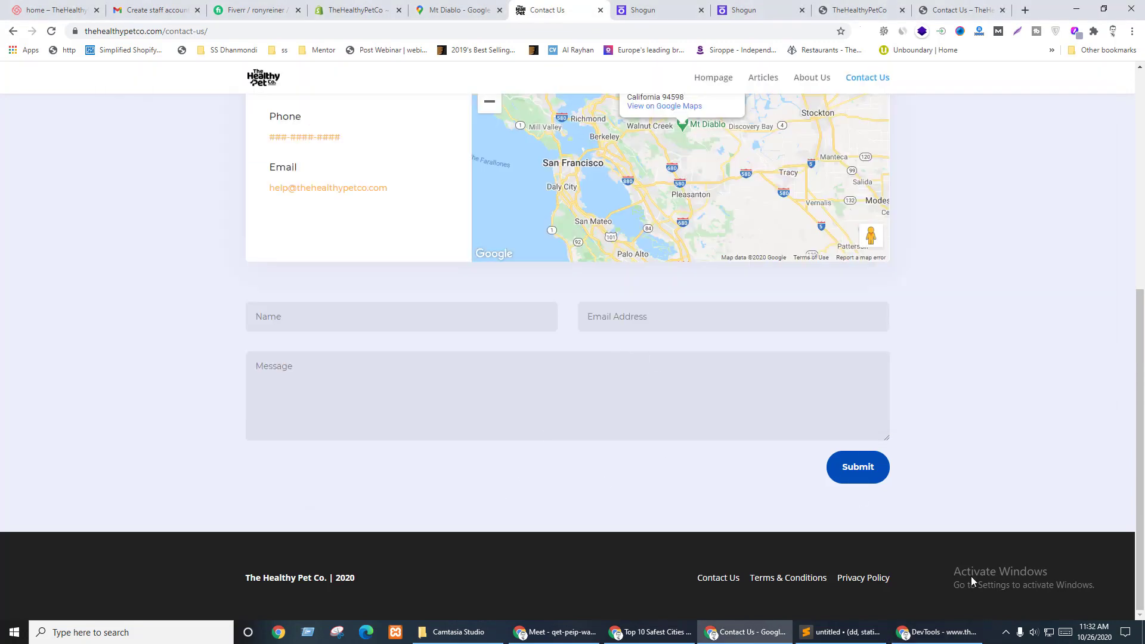
{"action": "left_click", "coordinate": [936, 632]}
{"action": "scroll", "coordinate": [892, 273], "scroll_direction": "up", "scroll_amount": 5}
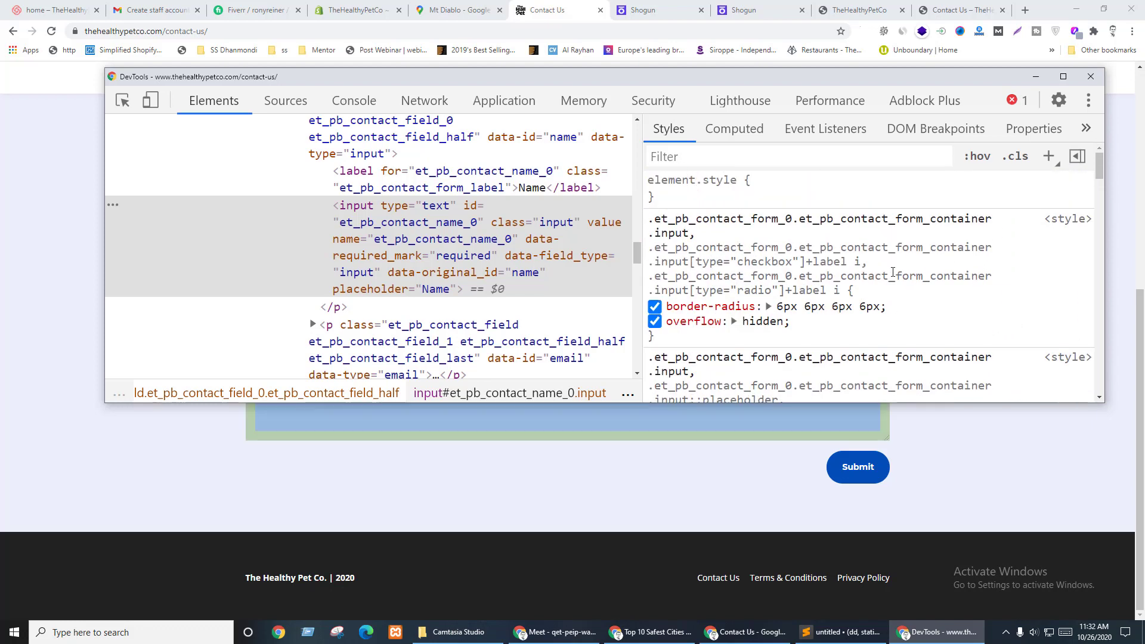
{"action": "scroll", "coordinate": [893, 272], "scroll_direction": "down", "scroll_amount": 3}
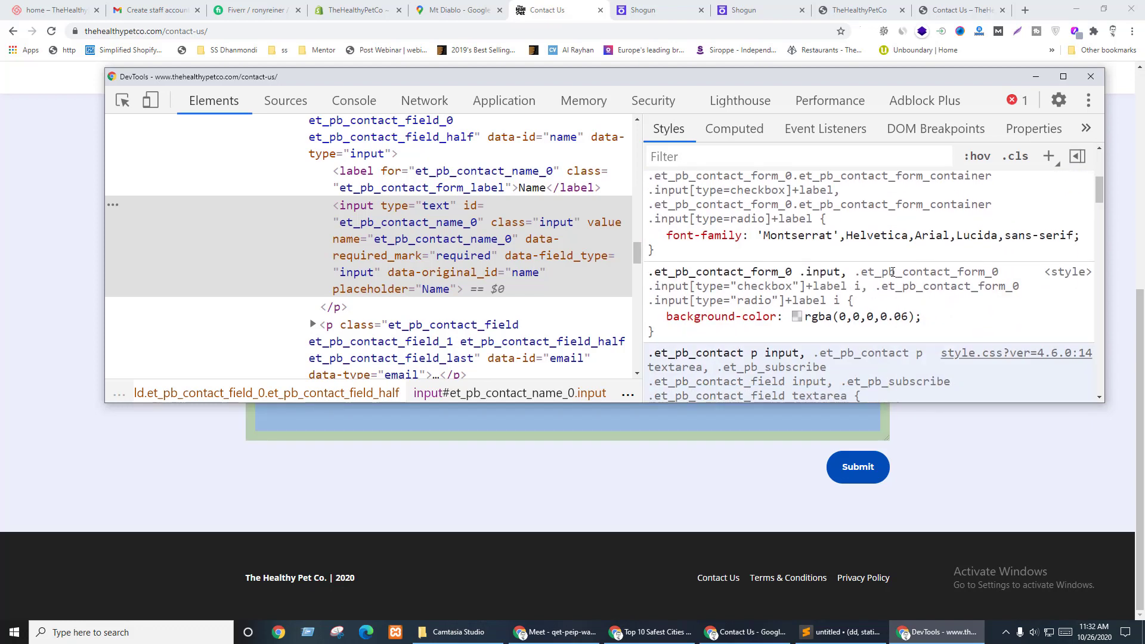
{"action": "left_click", "coordinate": [797, 316]}
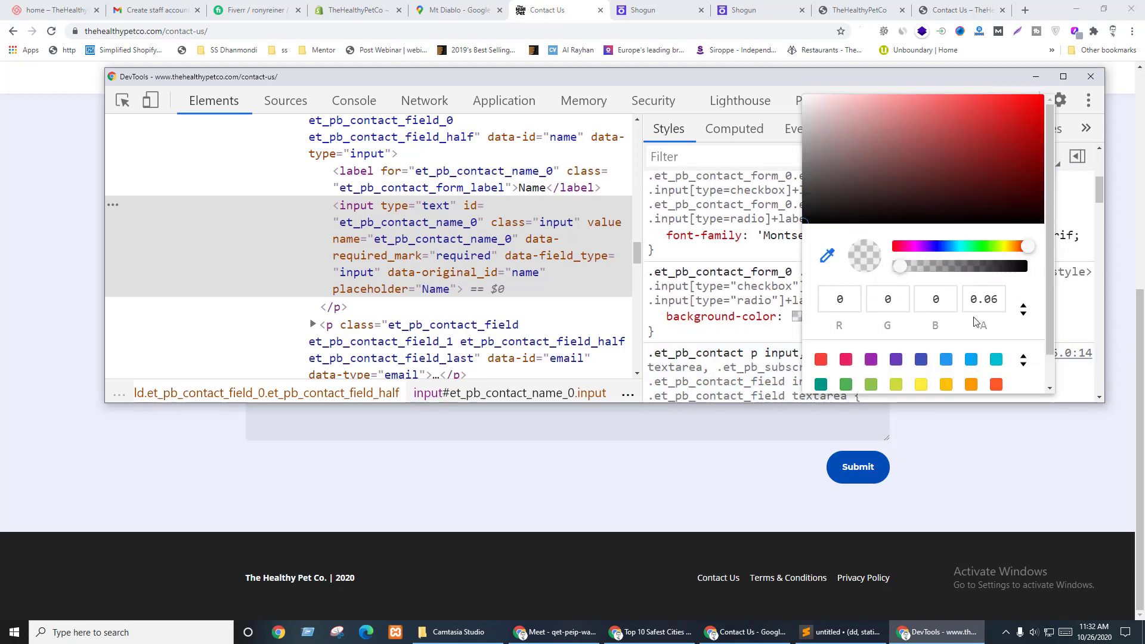
{"action": "scroll", "coordinate": [992, 298], "scroll_direction": "down", "scroll_amount": 1}
{"action": "mouse_move", "coordinate": [899, 266]}
{"action": "left_mouse_down"}
{"action": "mouse_move", "coordinate": [975, 270]}
{"action": "mouse_move", "coordinate": [902, 268]}
{"action": "left_mouse_up"}
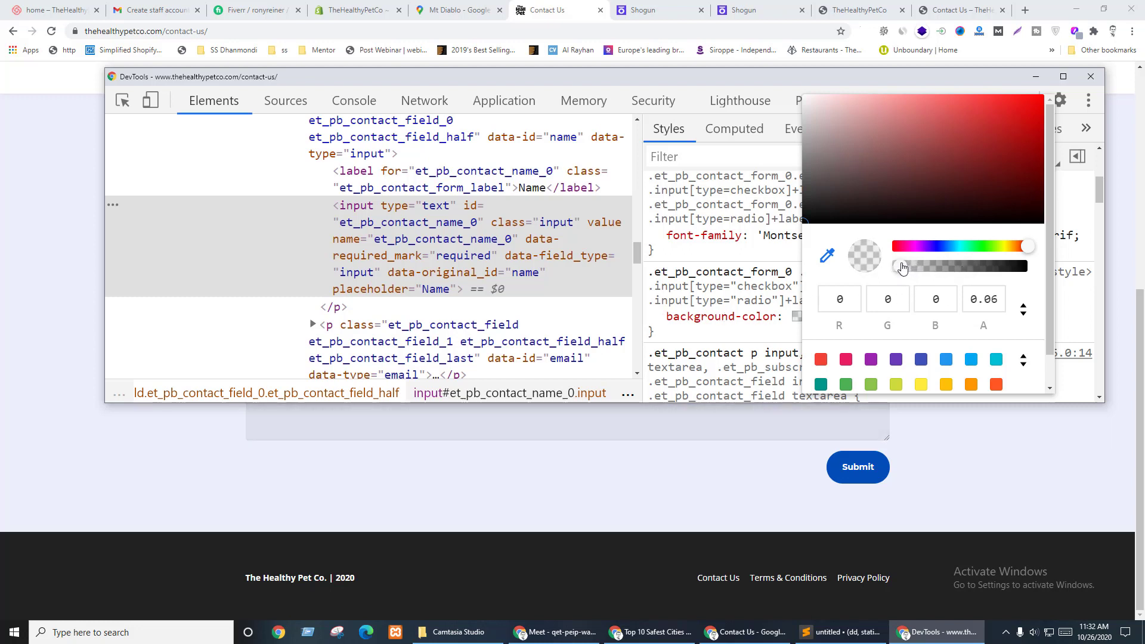
{"action": "left_click", "coordinate": [682, 503]}
- Set the Name field's default background color in Shogun to black (000000) with an alpha of 06
{"action": "left_click", "coordinate": [656, 9]}
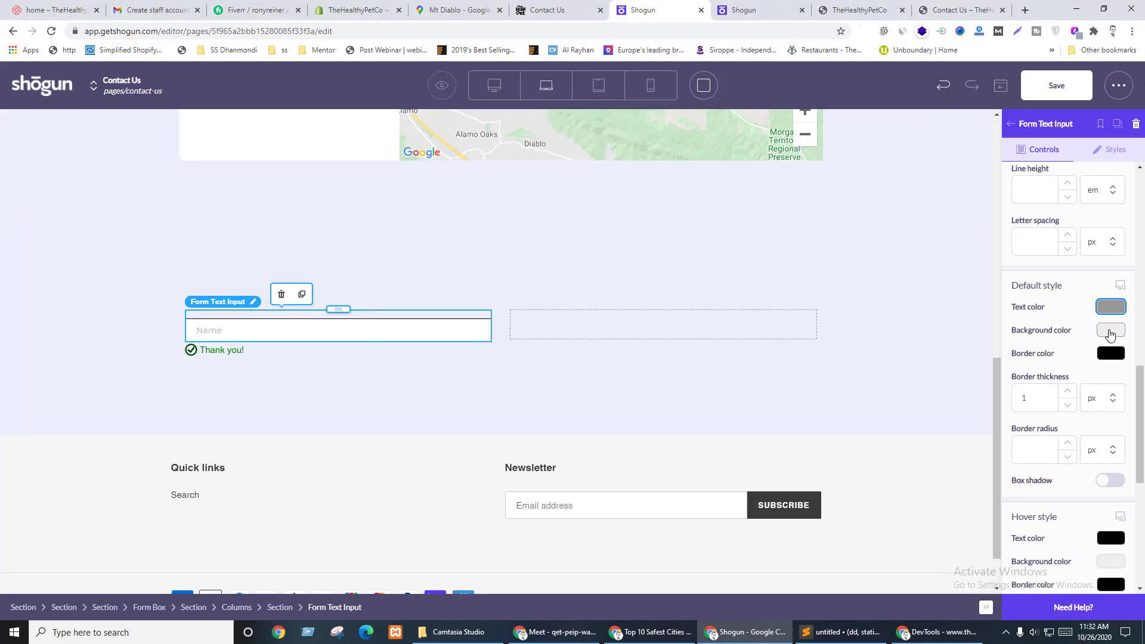
{"action": "left_click", "coordinate": [1110, 329]}
{"action": "left_click_drag", "start_coordinate": [1049, 400], "coordinate": [999, 449]}
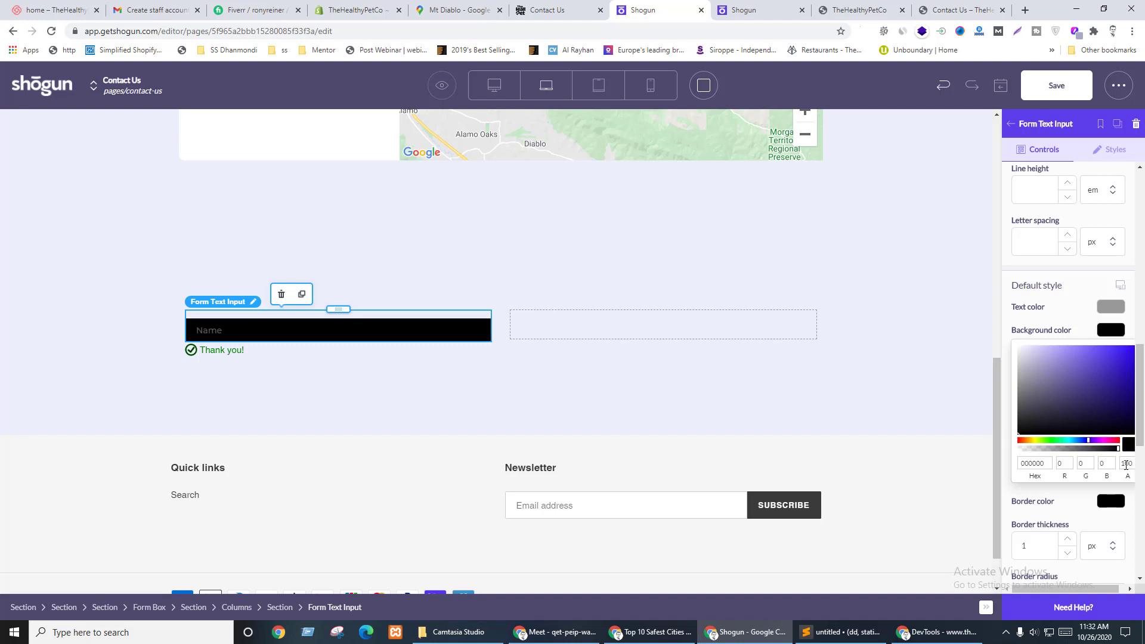
{"action": "left_click", "coordinate": [1126, 463]}
{"action": "type", "text": "06"}
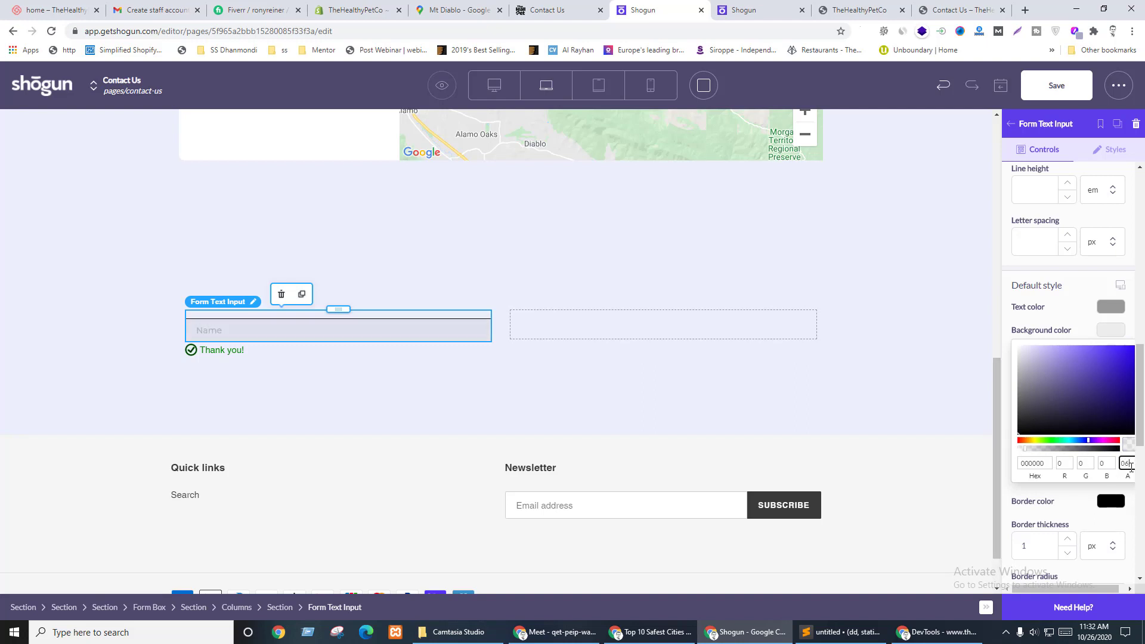
{"action": "left_click", "coordinate": [1037, 500]}
{"action": "left_click", "coordinate": [1109, 328]}
- Set the Name field's default border radius to 6 px and its border thickness to 0 px
{"action": "left_click", "coordinate": [1038, 455]}
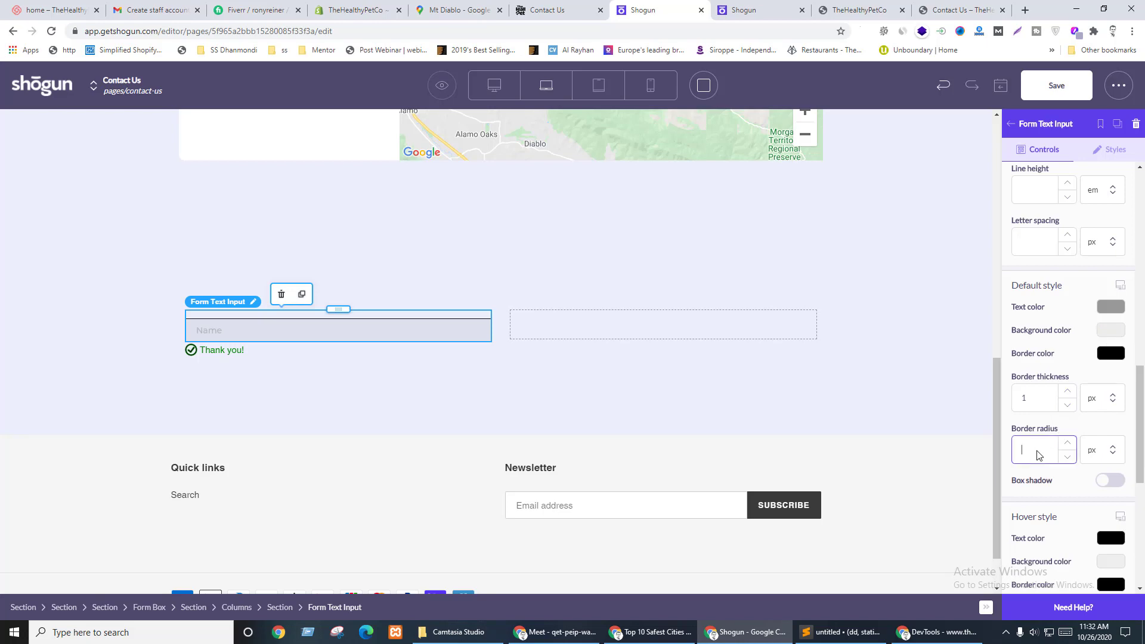
{"action": "key", "text": "ctrl+shift+Tab"}
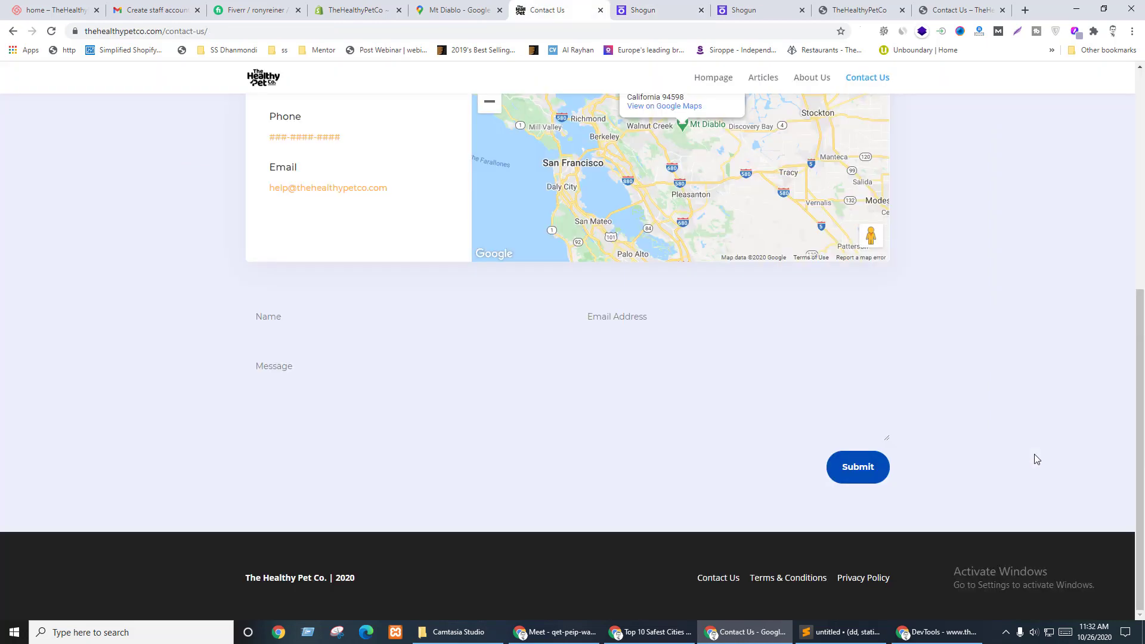
{"action": "key", "text": "ctrl+Tab"}
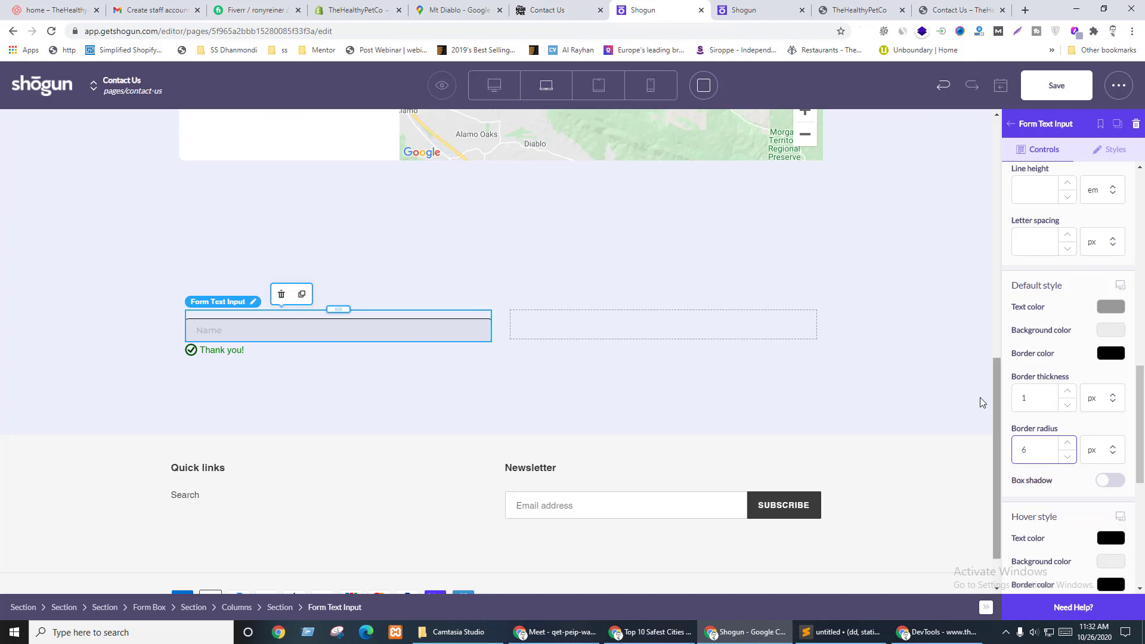
{"action": "left_click", "coordinate": [1066, 404]}
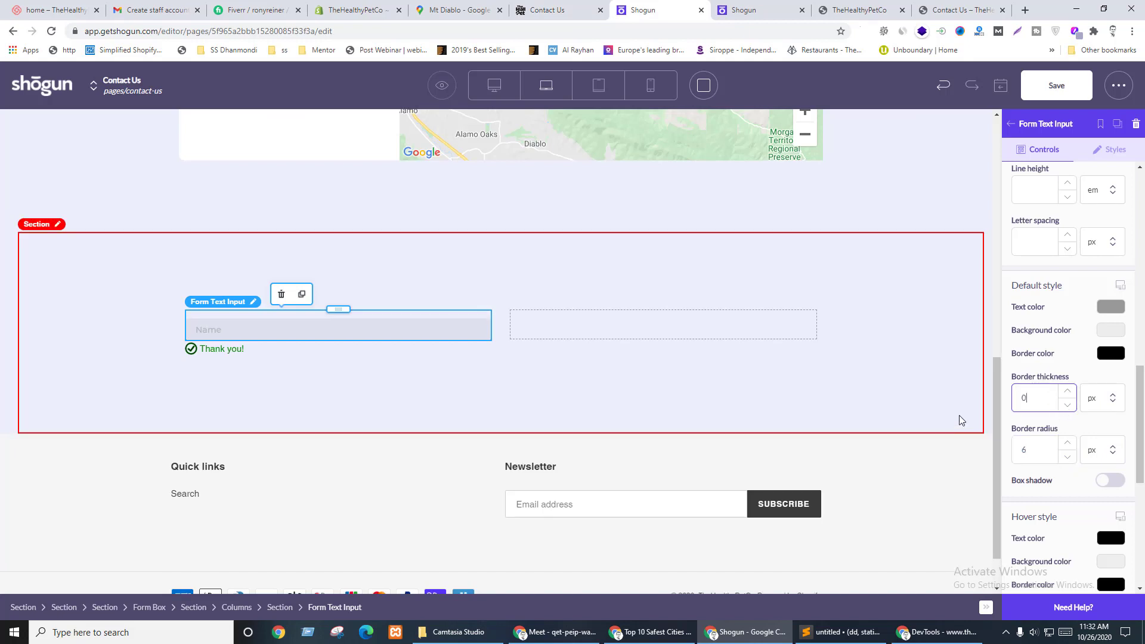
- Reload the original Contact Us page to restore its form styling and return to the Shogun editor
{"action": "key", "text": "ctrl+shift+Tab"}
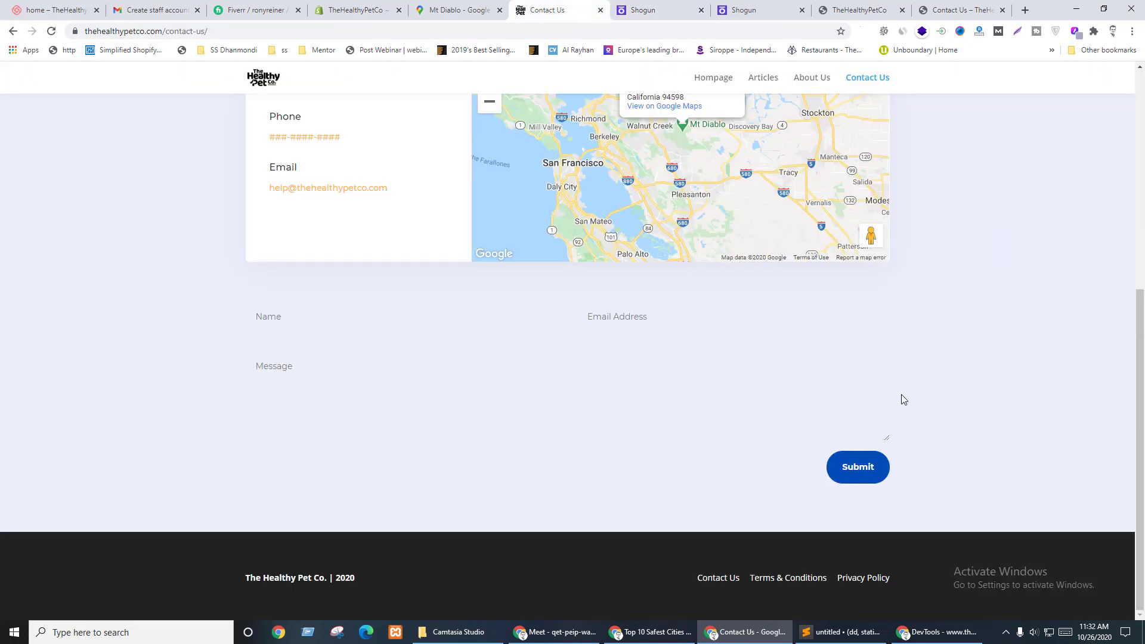
{"action": "key", "text": "F5"}
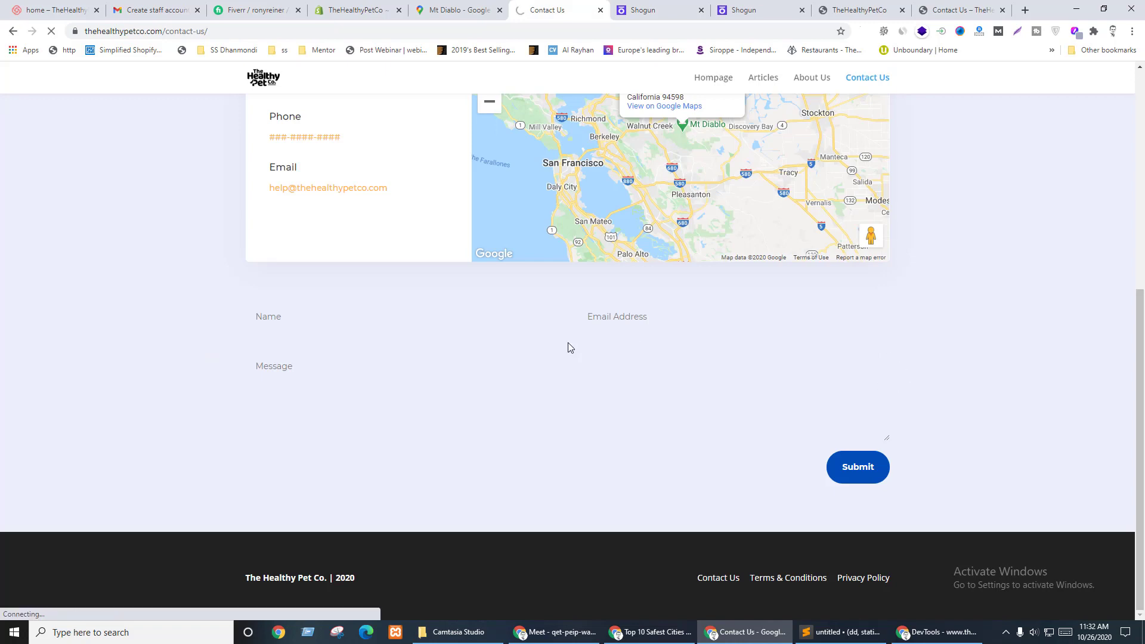
{"action": "key", "text": "ctrl+Tab"}
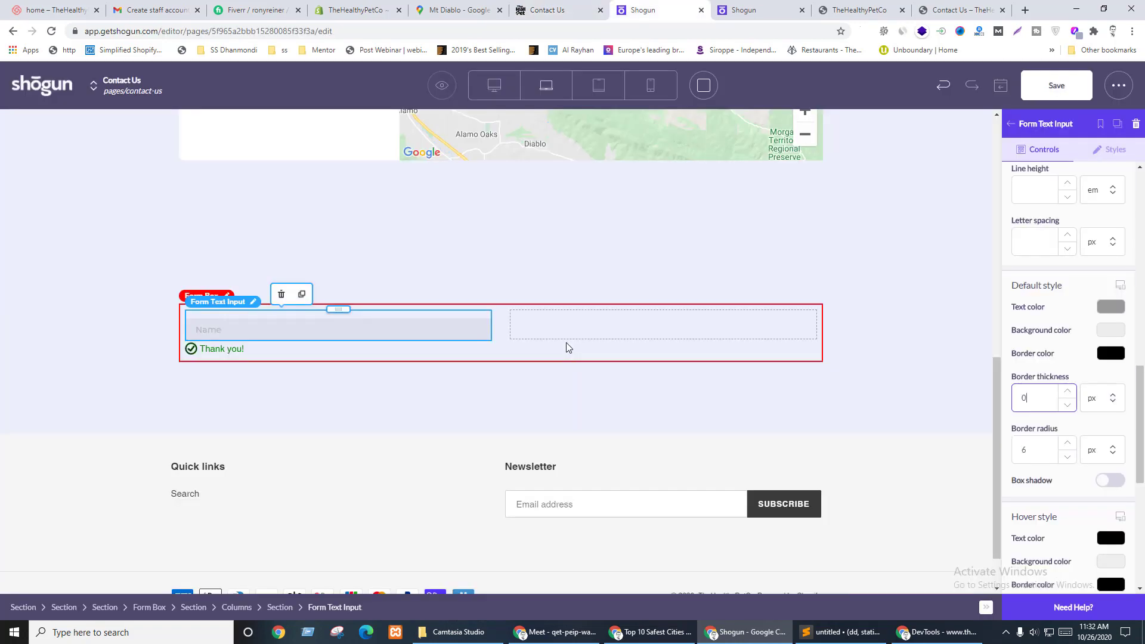
- Re-enter #999 as the Name field's default style text color
{"action": "scroll", "coordinate": [1055, 504], "scroll_direction": "down", "scroll_amount": 2}
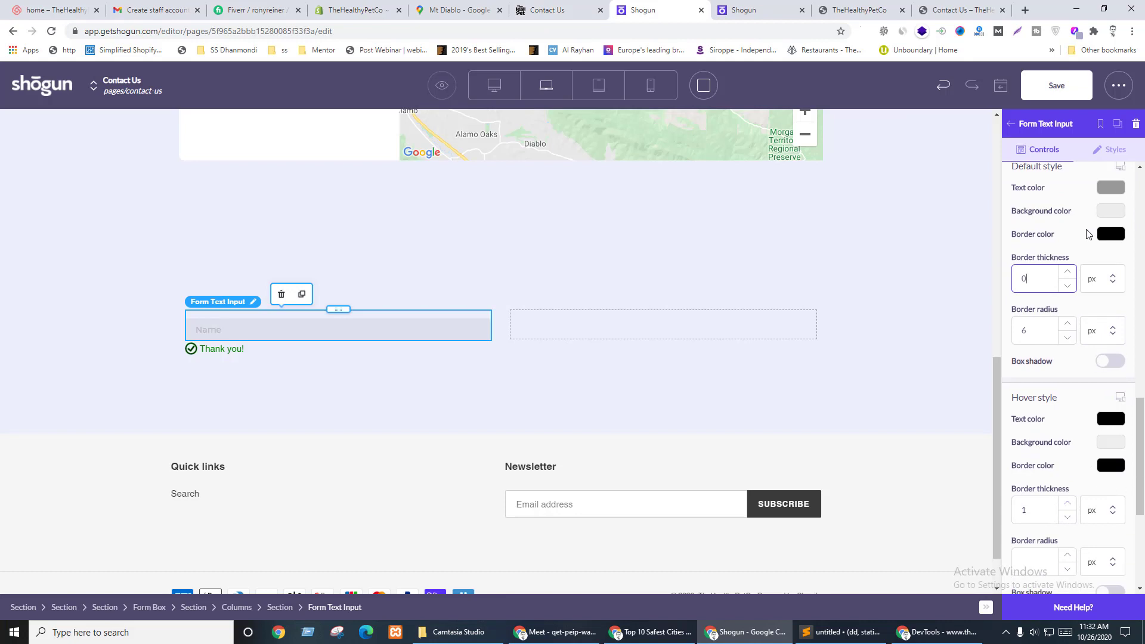
{"action": "left_click", "coordinate": [1110, 187]}
{"action": "double_click", "coordinate": [1027, 320]}
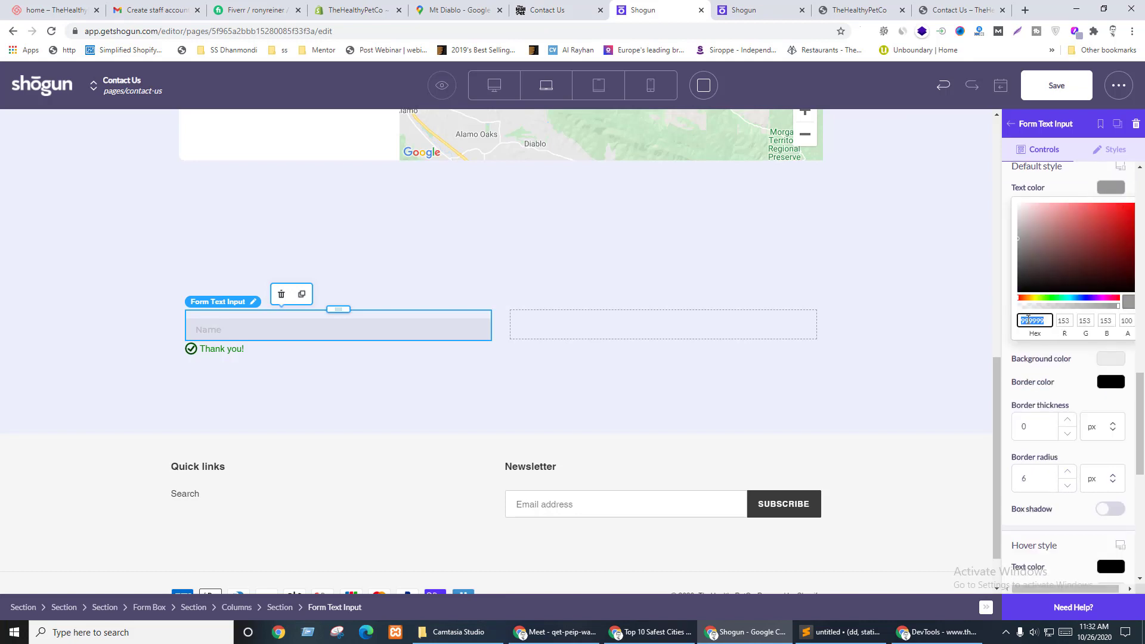
{"action": "type", "text": "#999"}
{"action": "left_click", "coordinate": [1027, 457]}
{"action": "left_click", "coordinate": [1108, 188]}
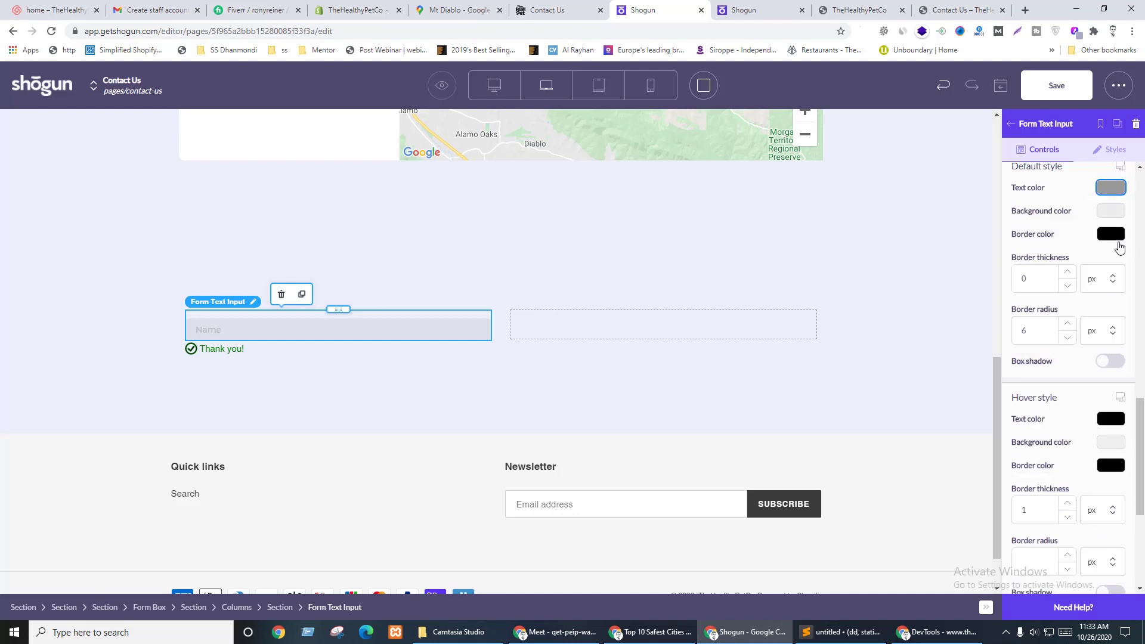
- Set the Name field's hover style text color to 999999 after checking the original page's form
{"action": "scroll", "coordinate": [1079, 387], "scroll_direction": "down", "scroll_amount": 3}
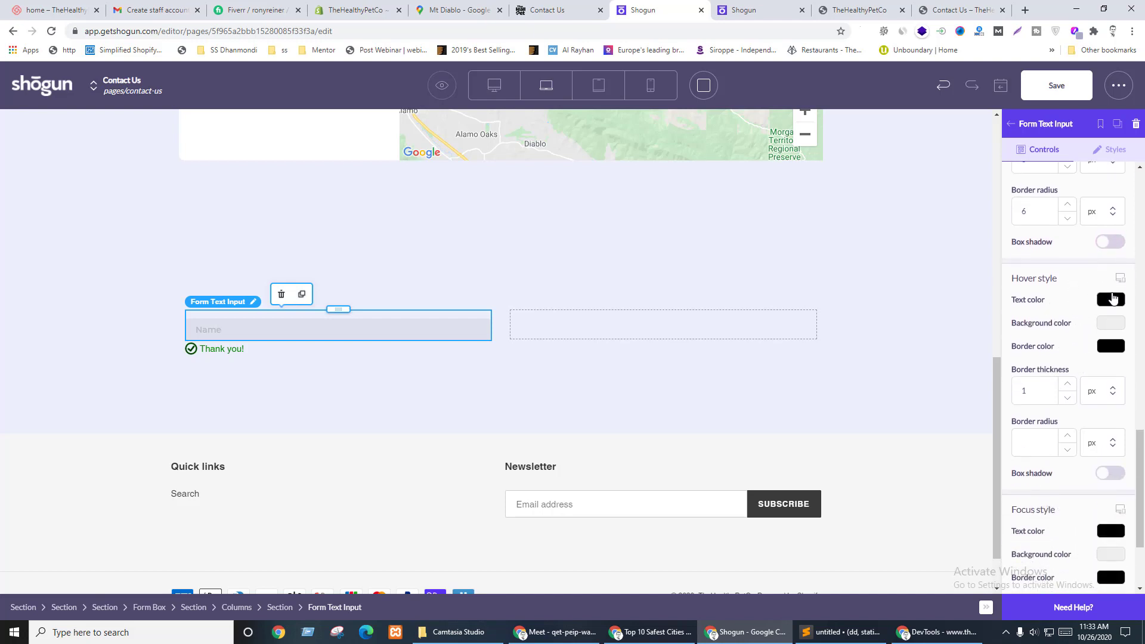
{"action": "key", "text": "ctrl+shift+Tab"}
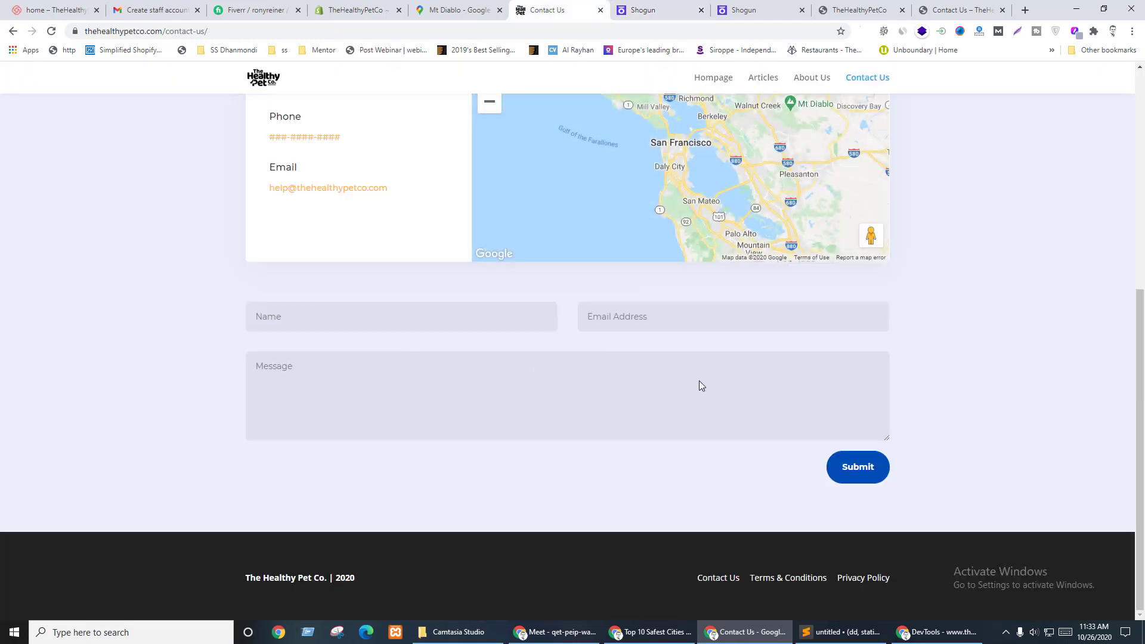
{"action": "key", "text": "ctrl+Tab"}
{"action": "left_click", "coordinate": [1110, 299]}
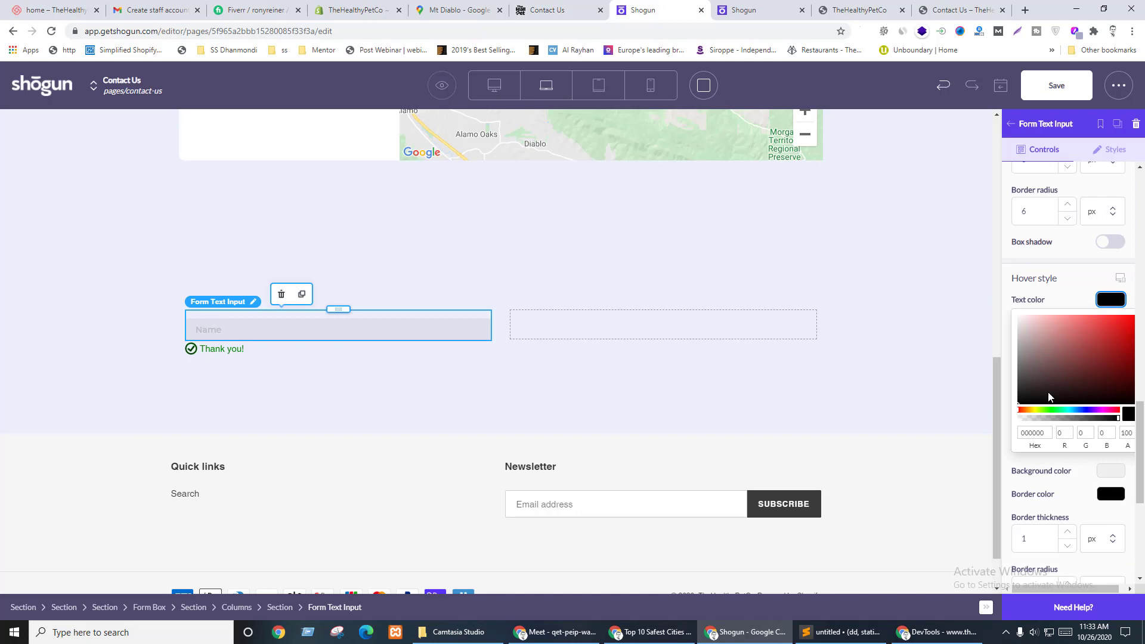
{"action": "left_click", "coordinate": [1032, 430]}
{"action": "type", "text": "999999"}
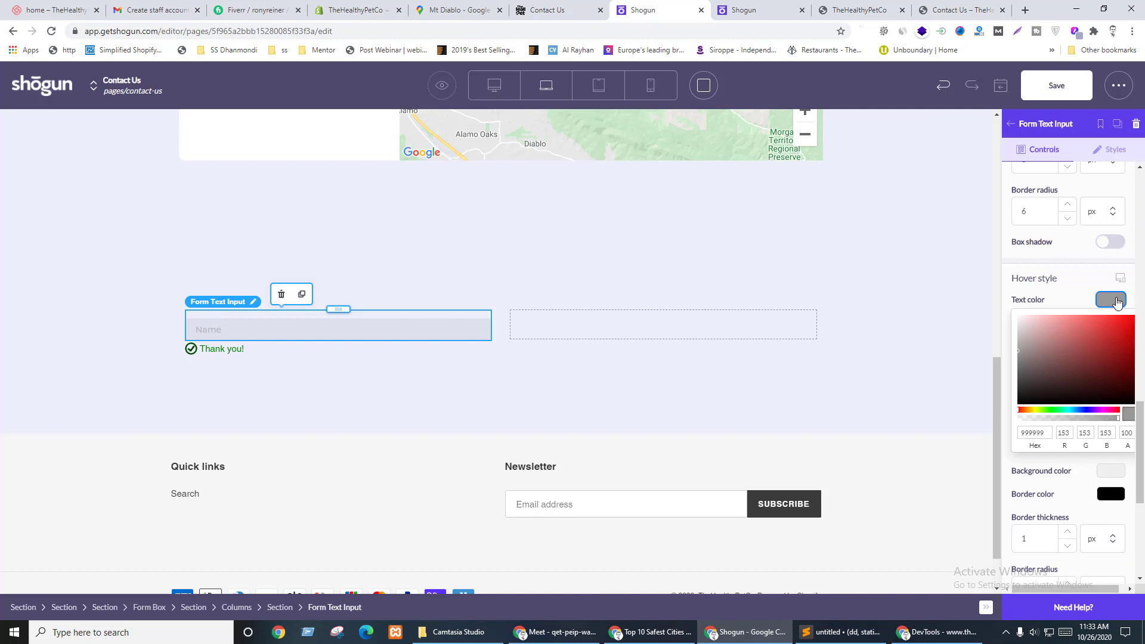
- Set the Name field's hover style background color to black (000000) with an alpha of 06
{"action": "left_click", "coordinate": [1110, 470]}
{"action": "left_click", "coordinate": [1110, 322]}
{"action": "mouse_move", "coordinate": [1056, 405]}
{"action": "left_mouse_down"}
{"action": "mouse_move", "coordinate": [1034, 391]}
{"action": "mouse_move", "coordinate": [1015, 429]}
{"action": "left_mouse_up"}
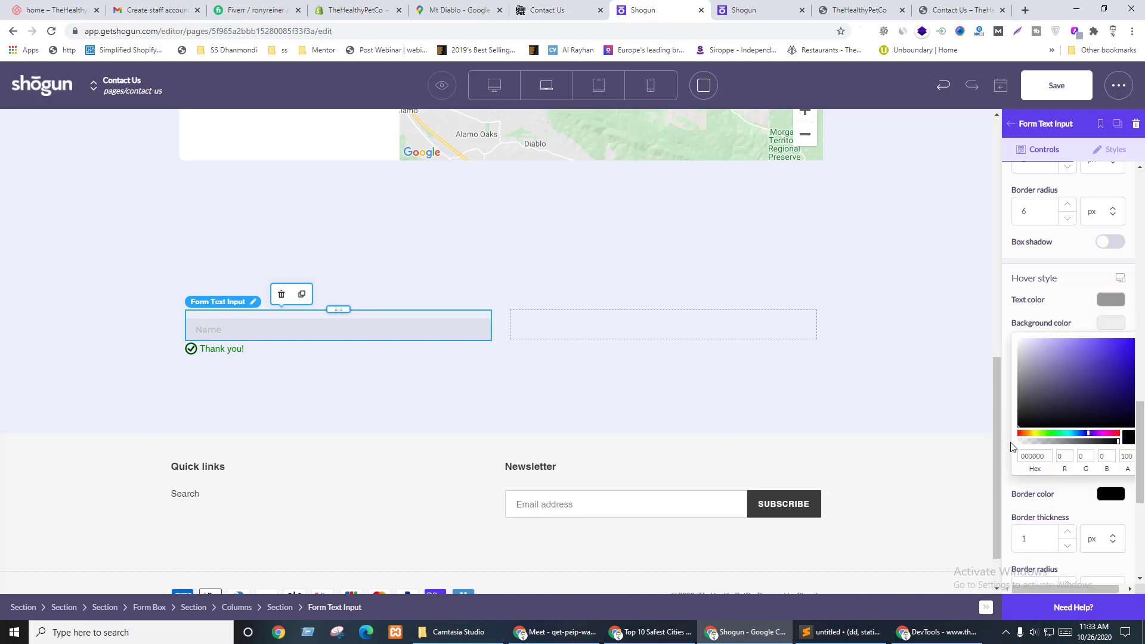
{"action": "type", "text": "06"}
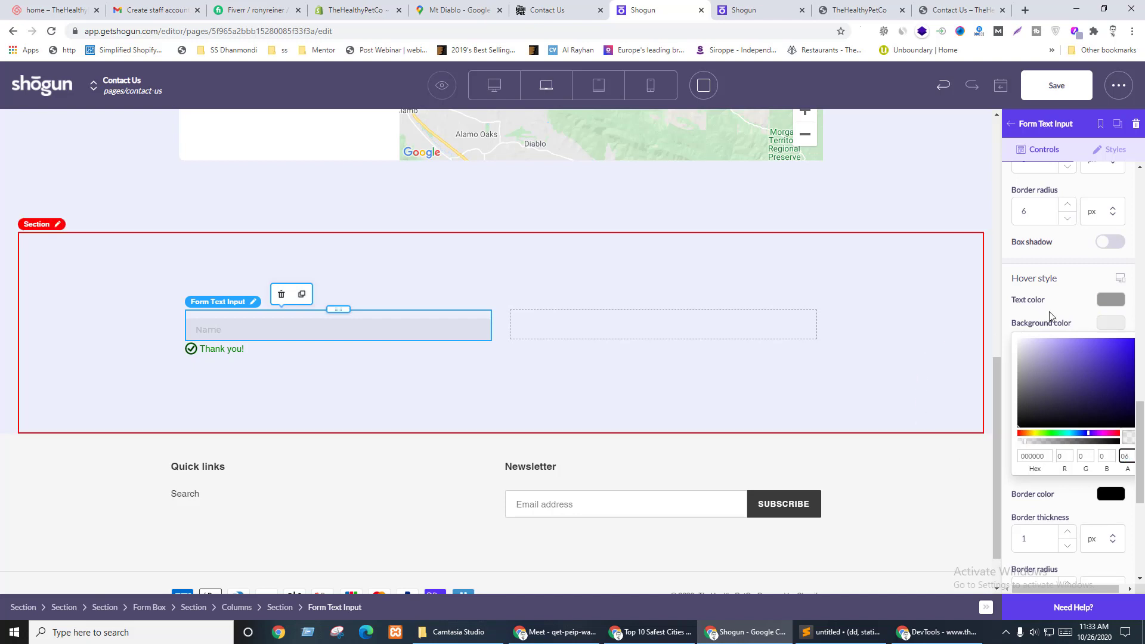
{"action": "left_click", "coordinate": [1110, 323]}
- Set the Name field's hover style border thickness to 0 px and its border radius to 6 px
{"action": "left_click", "coordinate": [1123, 352]}
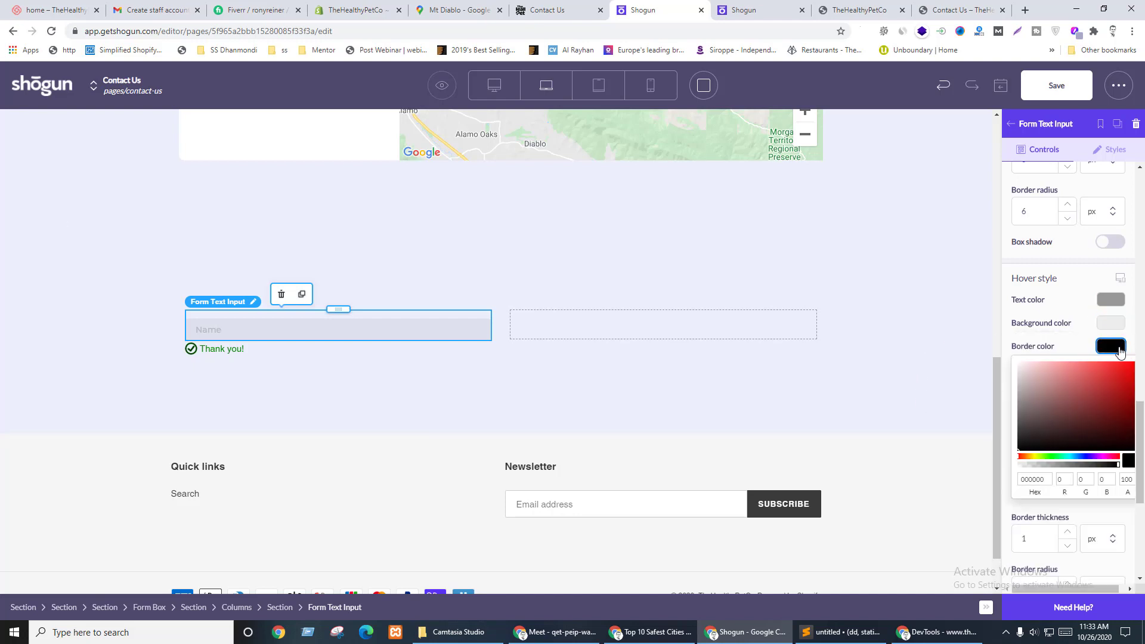
{"action": "left_click", "coordinate": [1110, 346]}
{"action": "left_click", "coordinate": [1067, 398]}
{"action": "left_click", "coordinate": [1033, 449]}
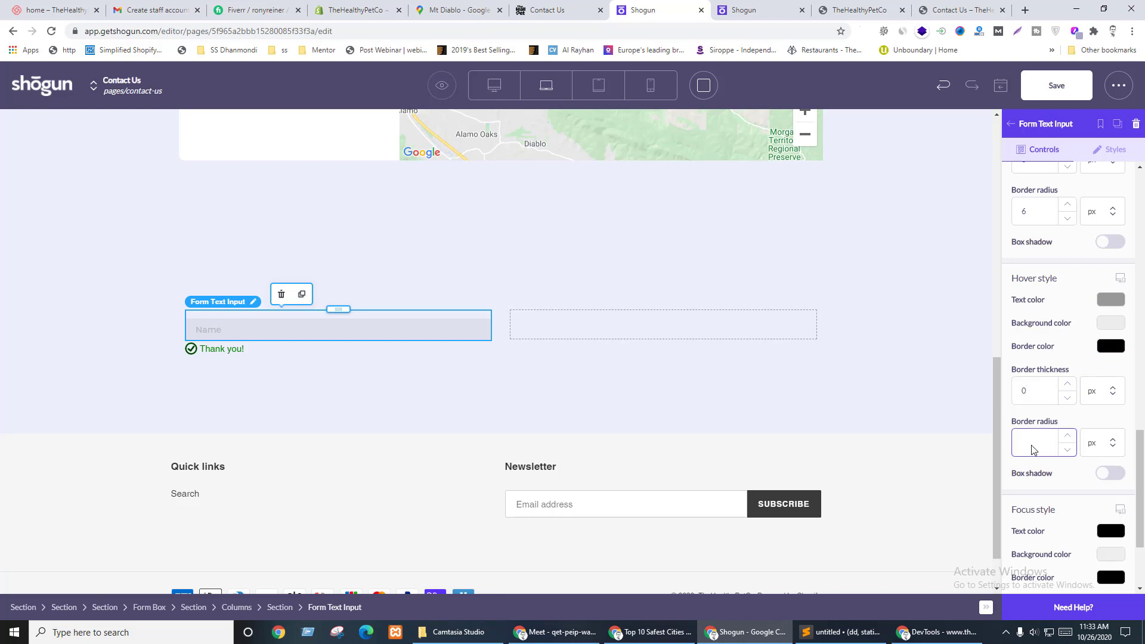
{"action": "type", "text": "6"}
- Set the Name field's focus style text color to #999
{"action": "scroll", "coordinate": [1060, 449], "scroll_direction": "down", "scroll_amount": 2}
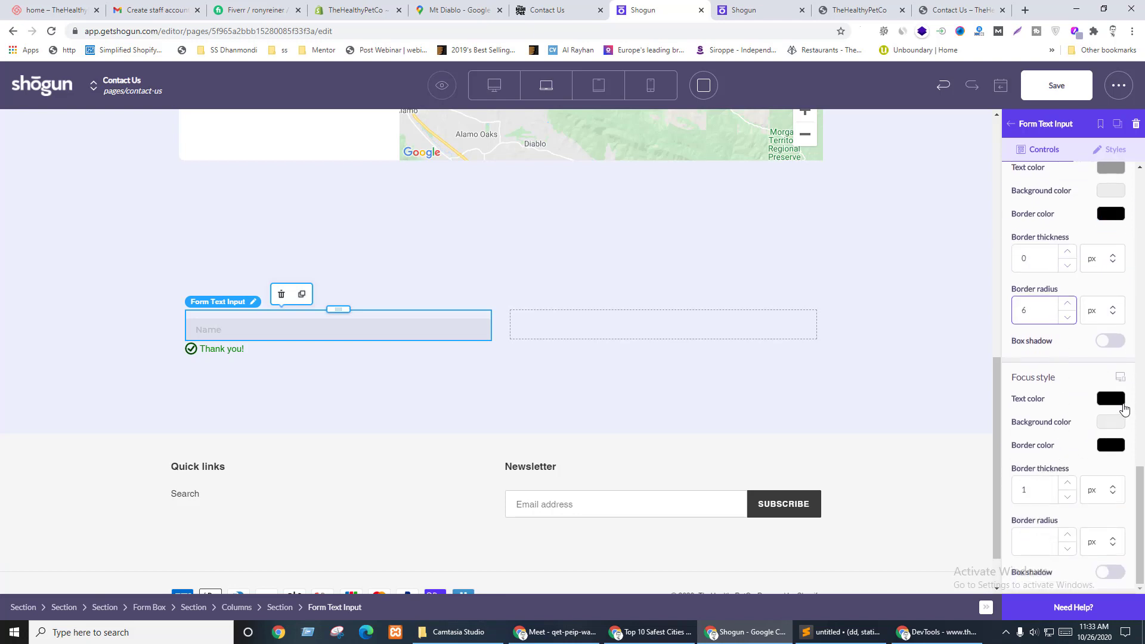
{"action": "left_click", "coordinate": [1119, 406]}
{"action": "key", "text": "Tab"}
{"action": "type", "text": "#999"}
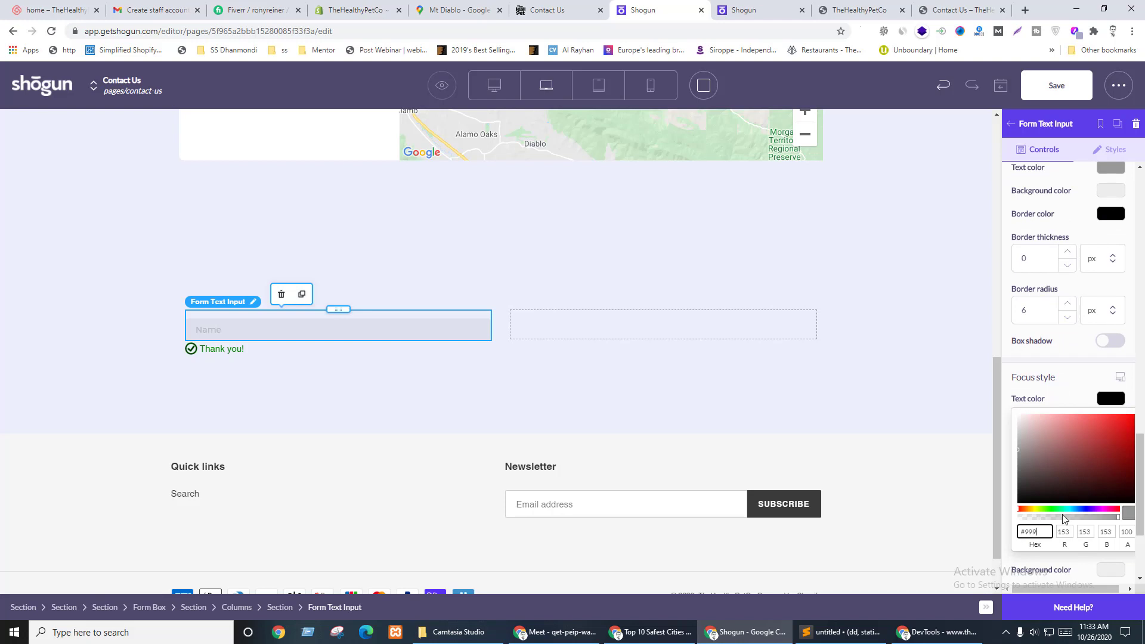
{"action": "left_click", "coordinate": [1110, 400]}
- Set the Name field's focus style background color to black (000000) with an alpha of 06
{"action": "left_click", "coordinate": [1110, 421]}
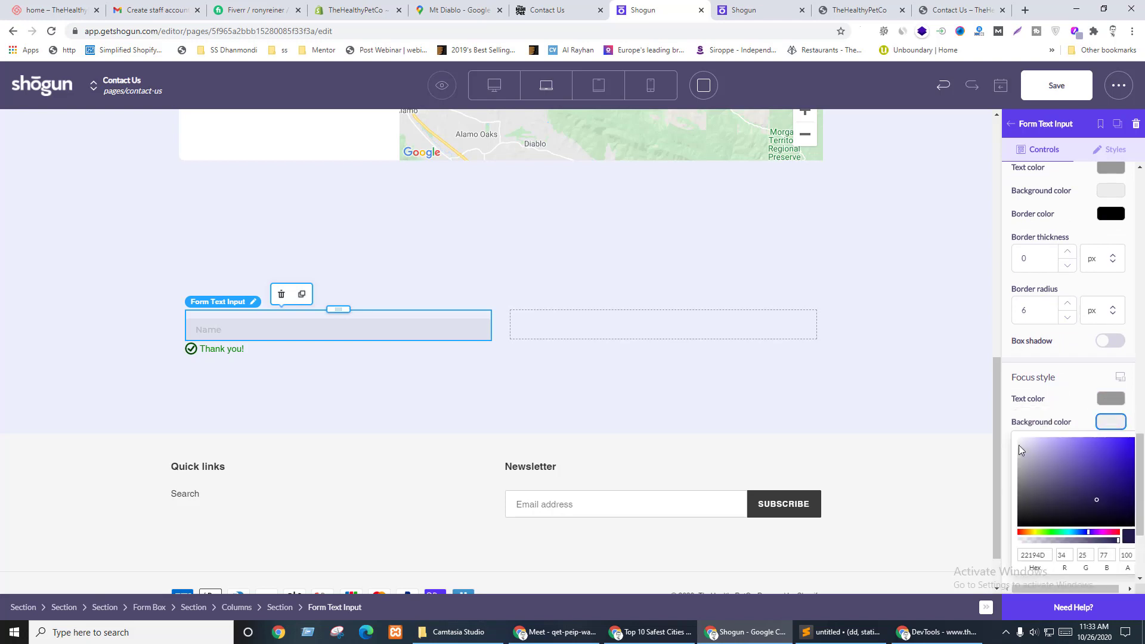
{"action": "double_click", "coordinate": [1127, 554]}
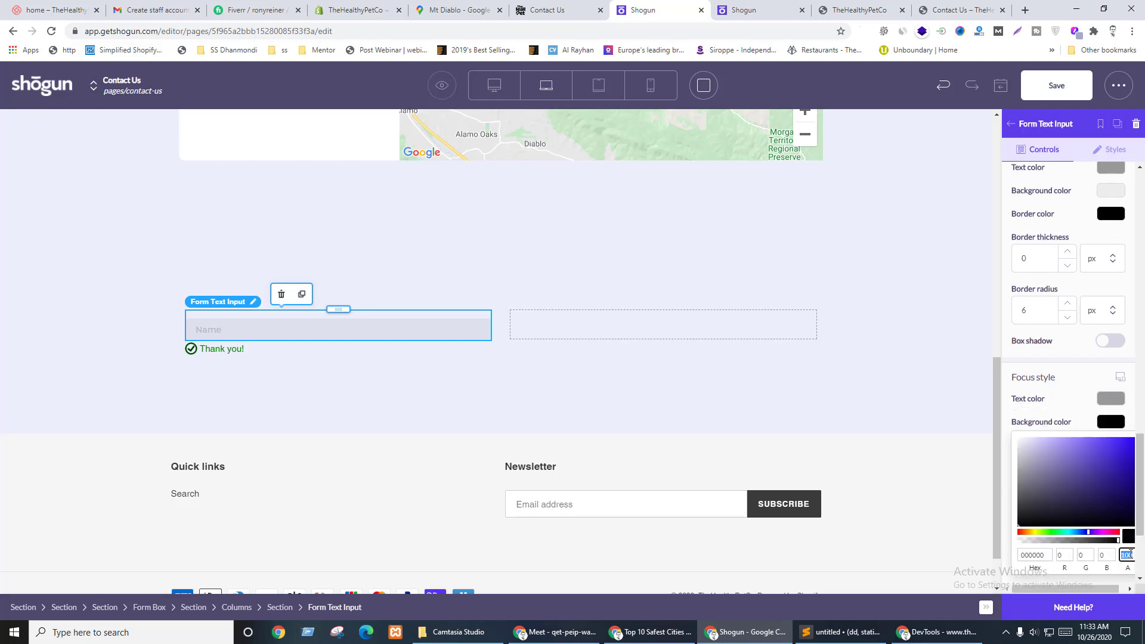
{"action": "type", "text": "06"}
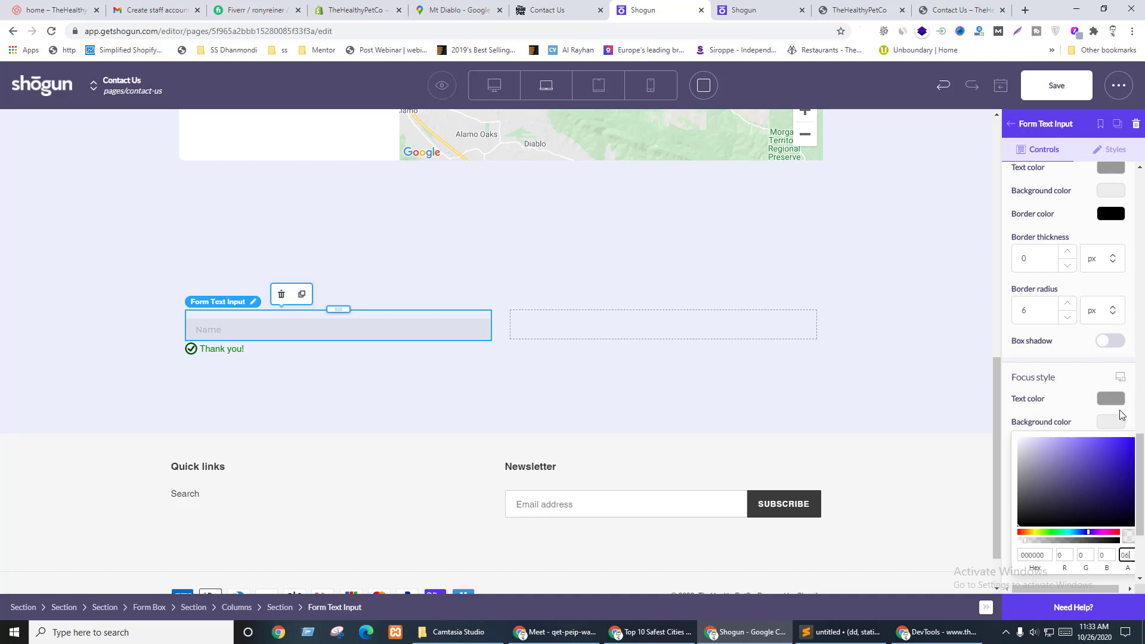
{"action": "left_click", "coordinate": [1110, 422]}
- Set the Name field's focus style border thickness to 0 px and its border radius to 6 px
{"action": "left_click", "coordinate": [1110, 444]}
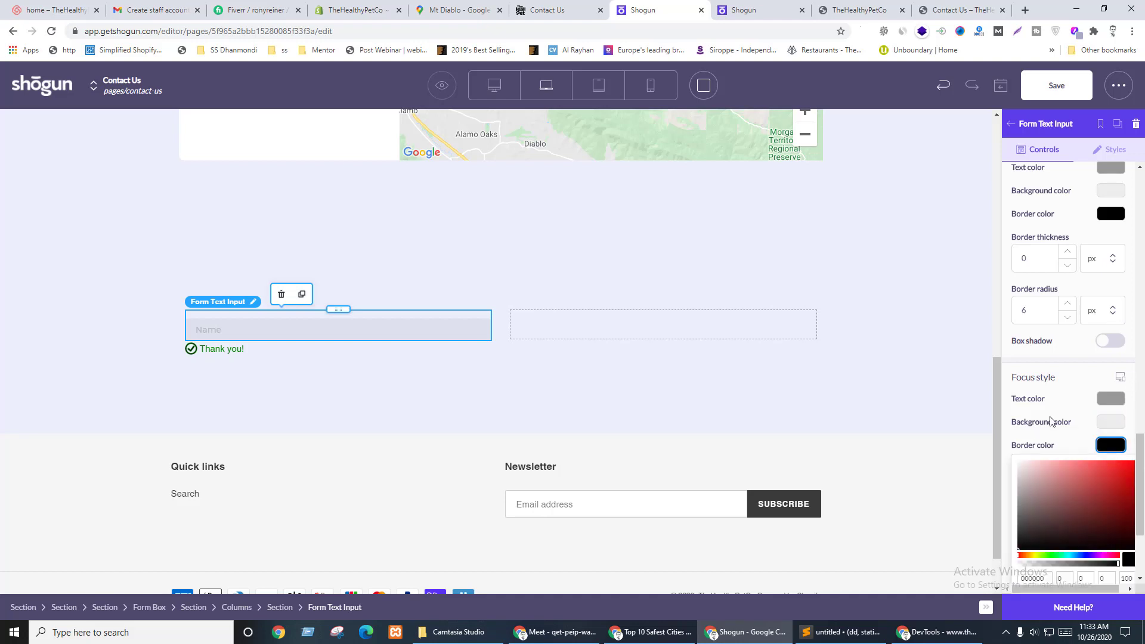
{"action": "scroll", "coordinate": [1111, 429], "scroll_direction": "down", "scroll_amount": 3}
{"action": "left_click", "coordinate": [1110, 286]}
{"action": "scroll", "coordinate": [1099, 387], "scroll_direction": "up", "scroll_amount": 3}
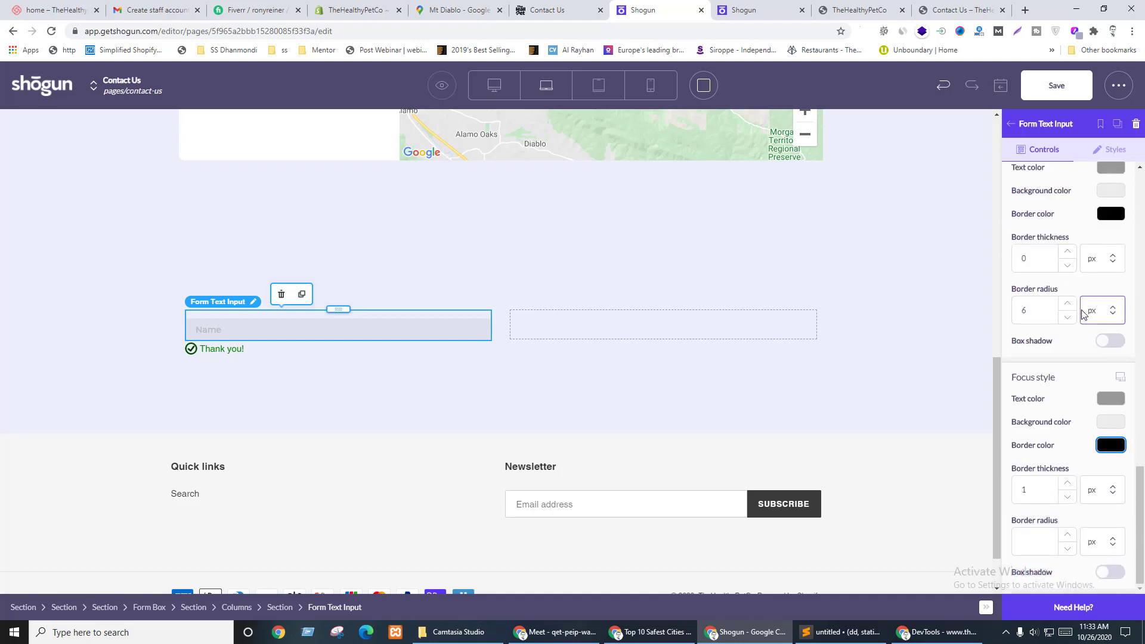
{"action": "left_click", "coordinate": [1067, 496]}
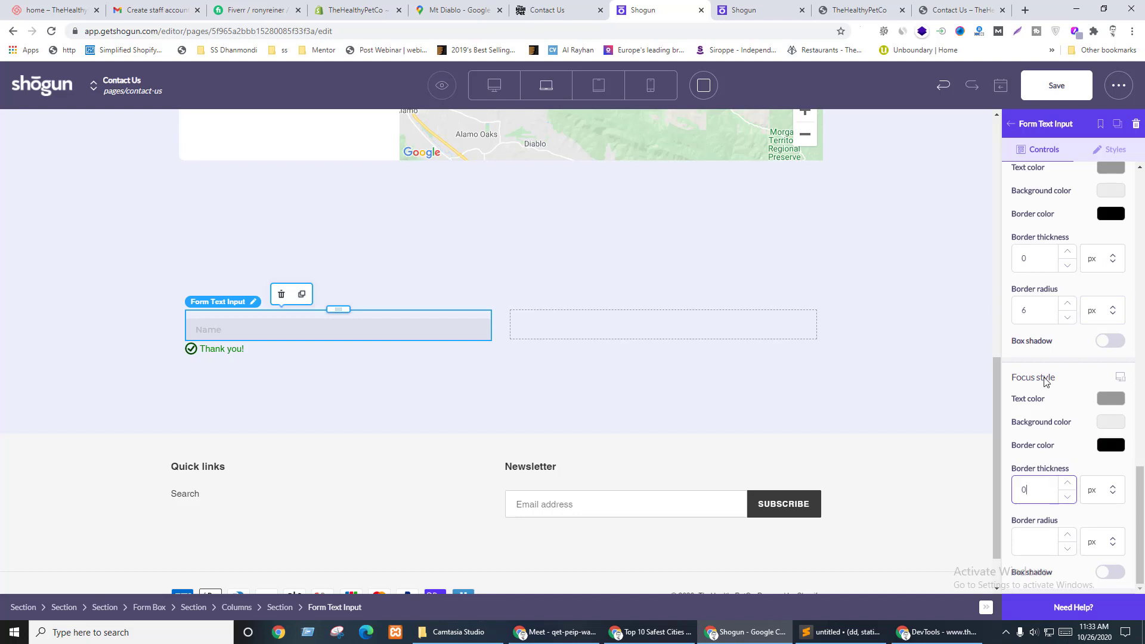
{"action": "left_click", "coordinate": [1037, 543]}
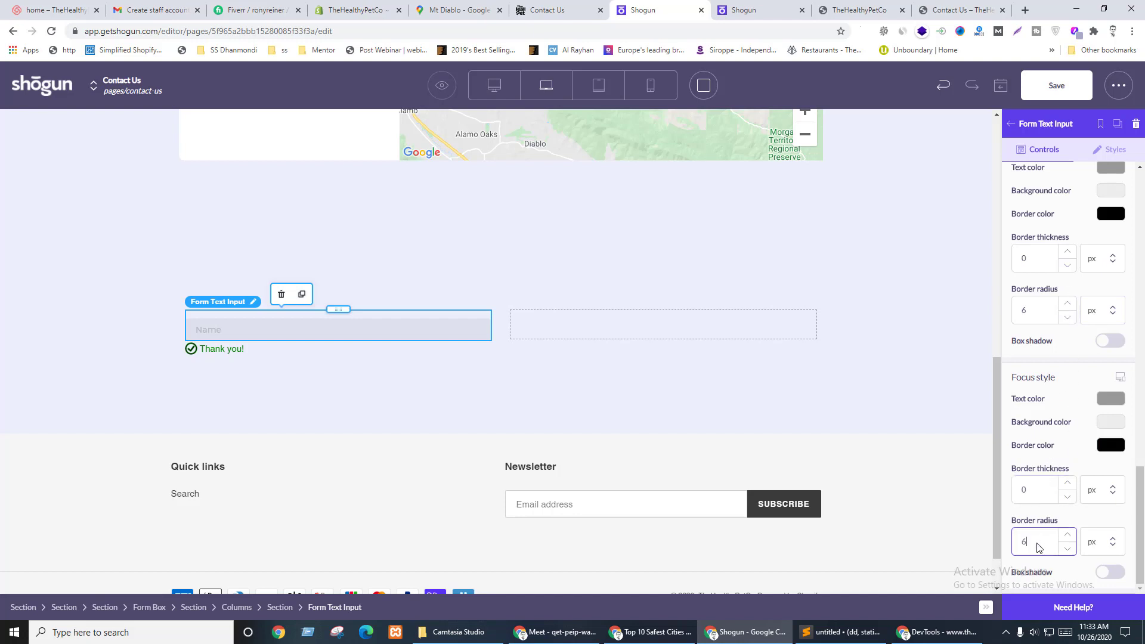
- Select the Form Box, then save and publish the Contact Us page
{"action": "left_click", "coordinate": [512, 344]}
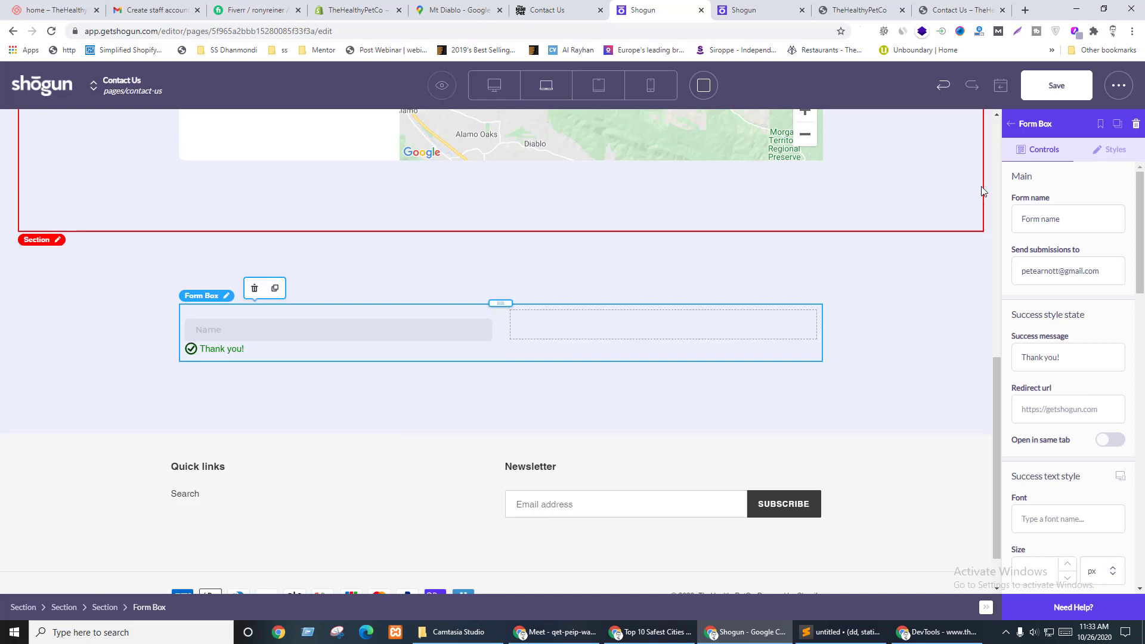
{"action": "left_click", "coordinate": [1056, 86]}
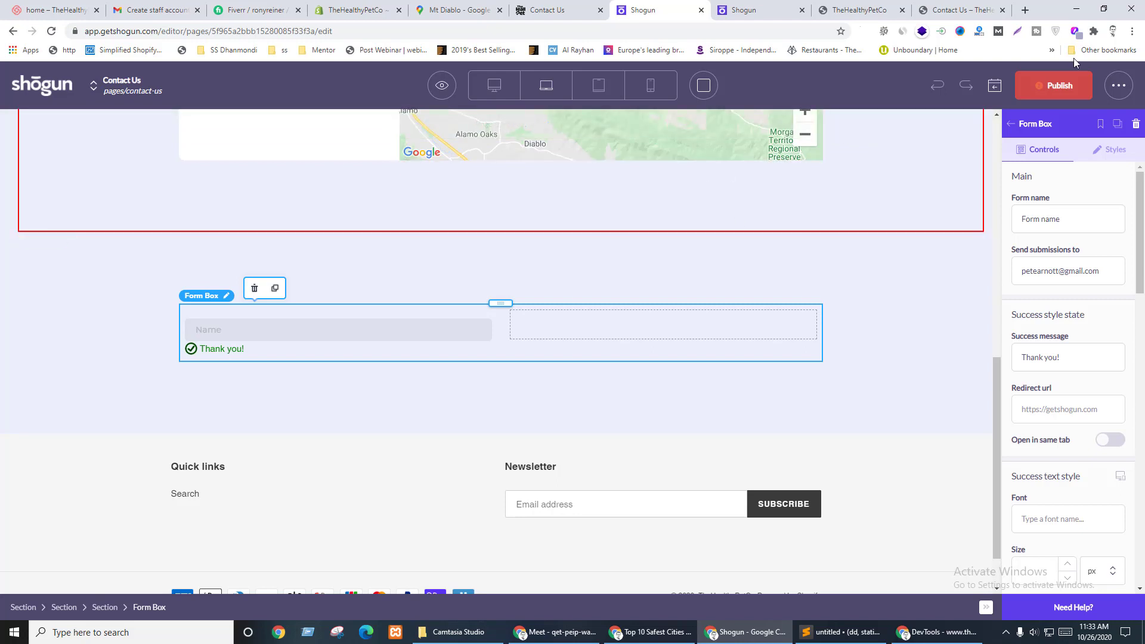
{"action": "left_click", "coordinate": [1050, 89]}
- Open the preview of the Contact Us page and view the Name field below the map
{"action": "mouse_move", "coordinate": [441, 85]}
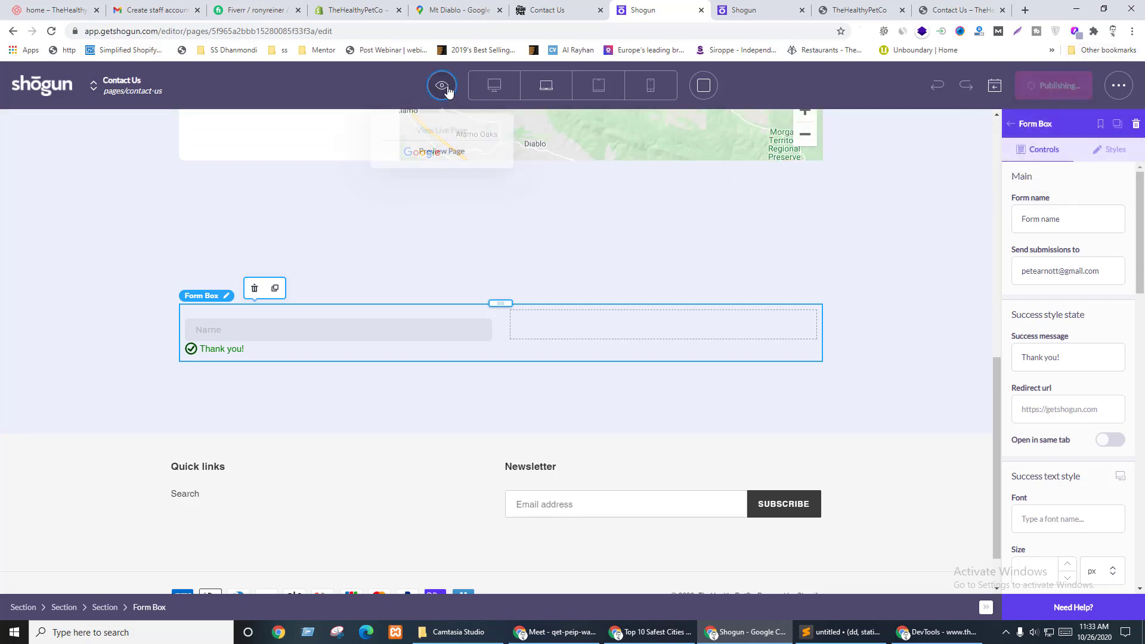
{"action": "left_click", "coordinate": [443, 152]}
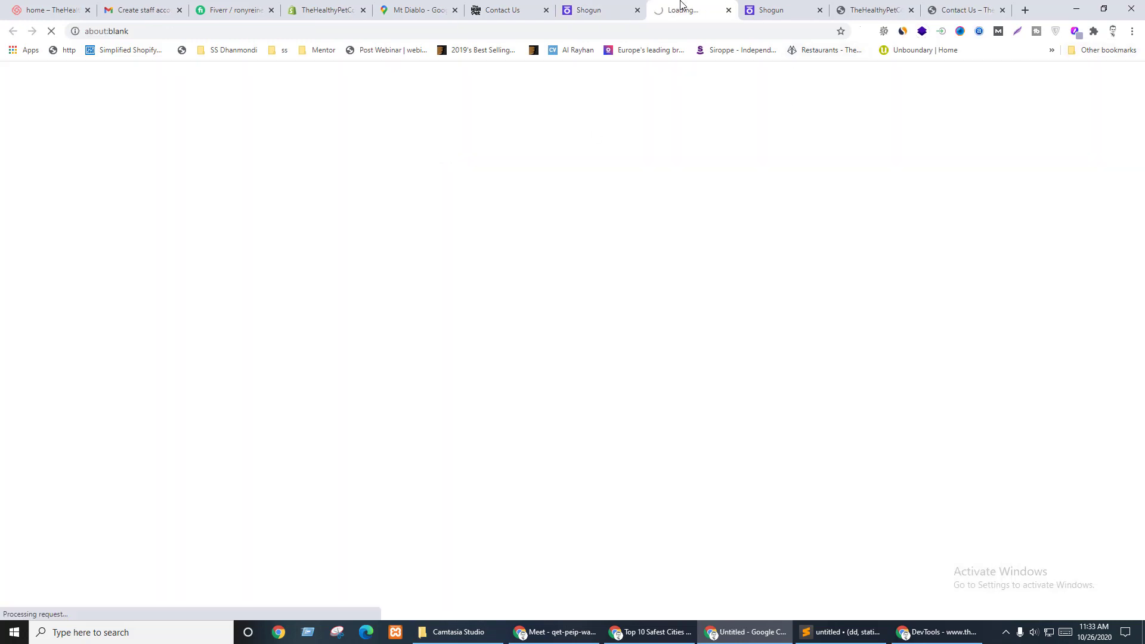
{"action": "left_click", "coordinate": [602, 7]}
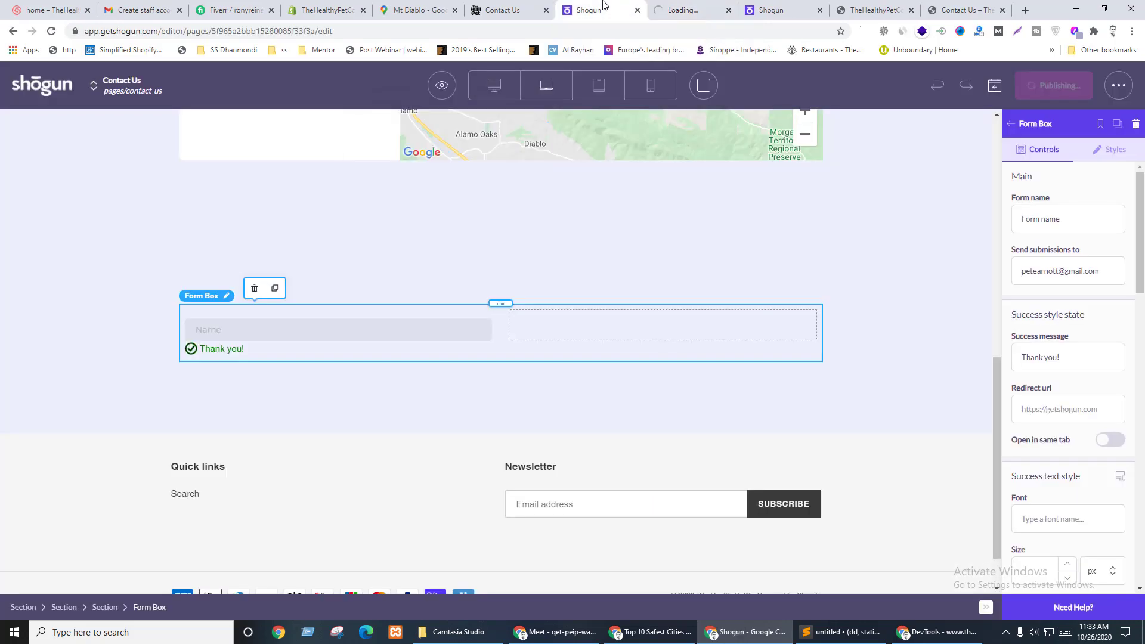
{"action": "left_click", "coordinate": [707, 5]}
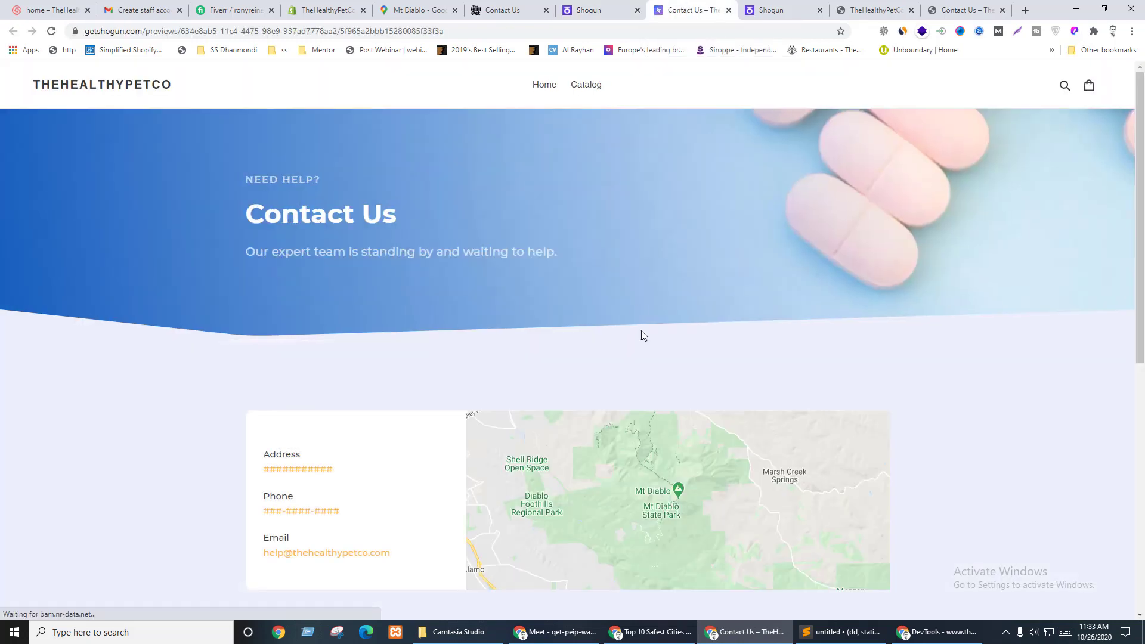
{"action": "scroll", "coordinate": [1033, 306], "scroll_direction": "down", "scroll_amount": 5}
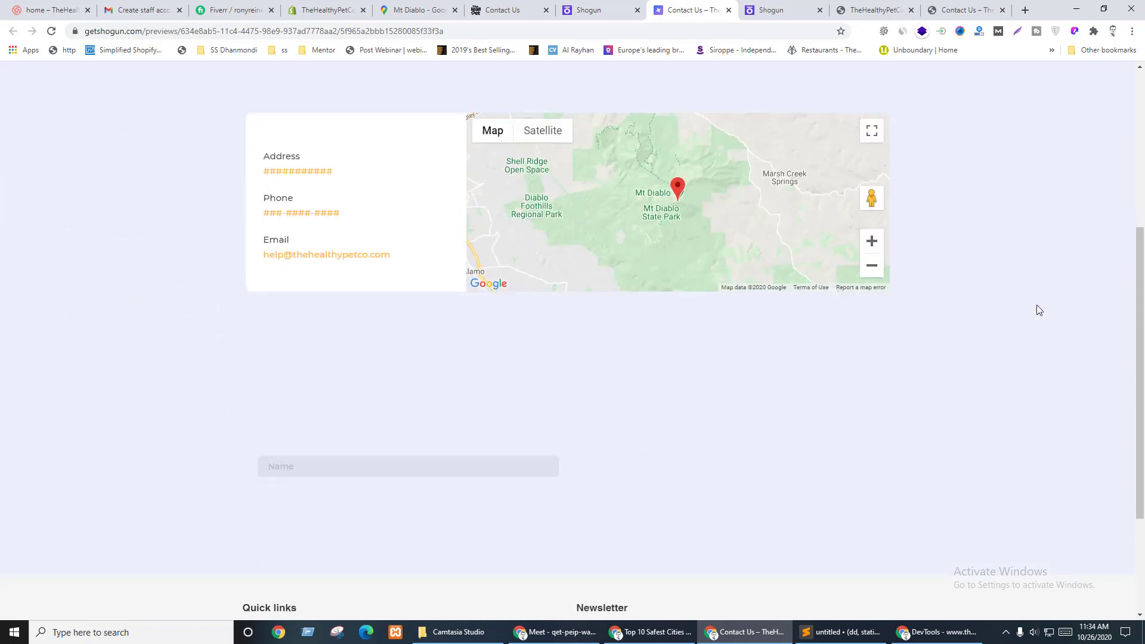
{"action": "scroll", "coordinate": [1037, 307], "scroll_direction": "down", "scroll_amount": 2}
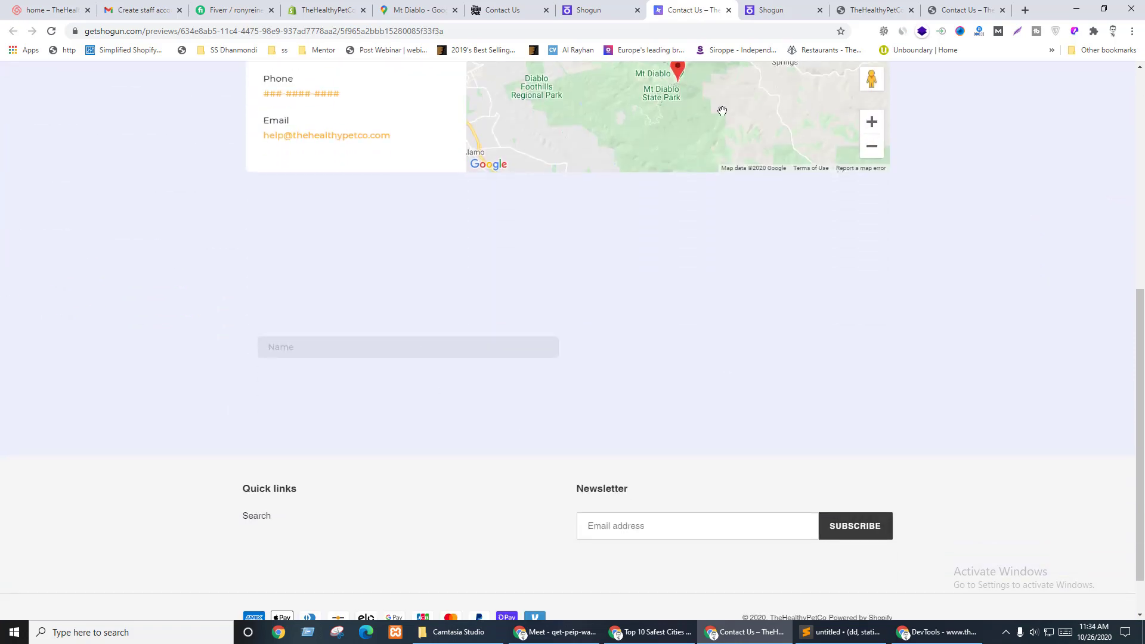
- Place the preview tab beside the original Contact Us page, compare their Name fields, and return to the Shogun editor
{"action": "left_click_drag", "start_coordinate": [682, 8], "coordinate": [602, 8]}
{"action": "key", "text": "ctrl+Page_Up"}
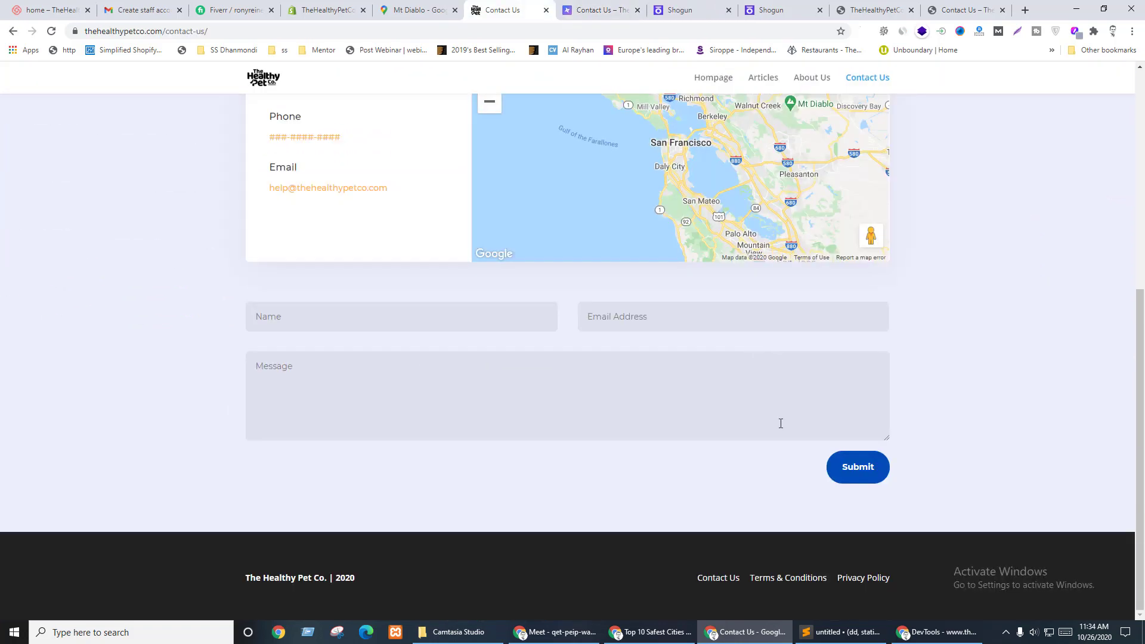
{"action": "key", "text": "ctrl+Page_Down"}
{"action": "key", "text": "ctrl+Page_Up"}
{"action": "key", "text": "ctrl+Page_Down"}
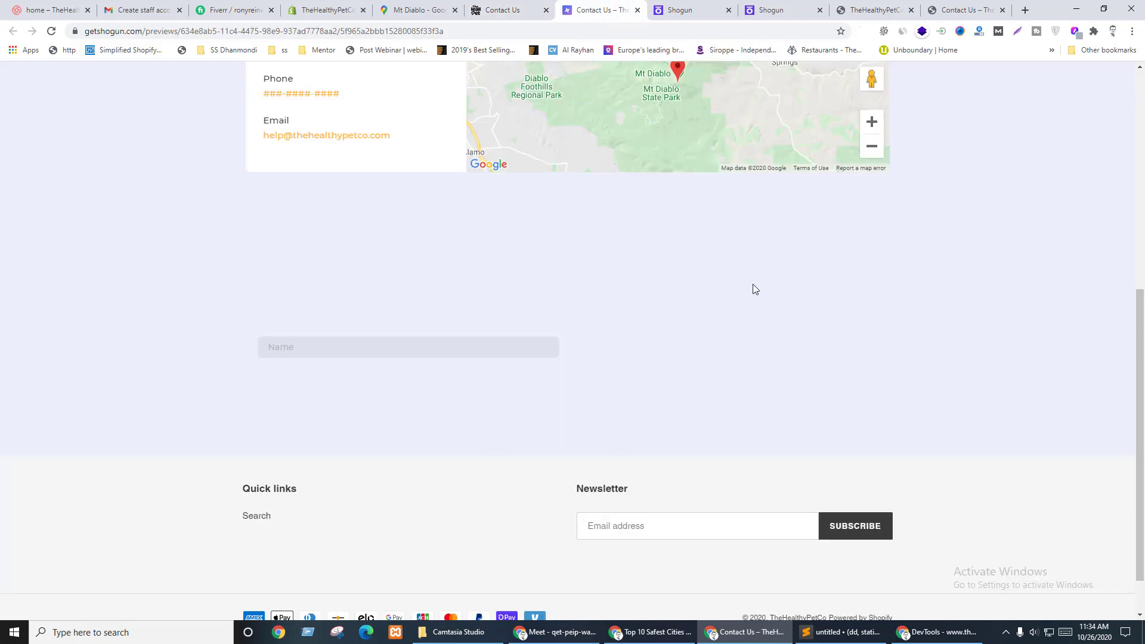
{"action": "key", "text": "ctrl+Page_Down"}
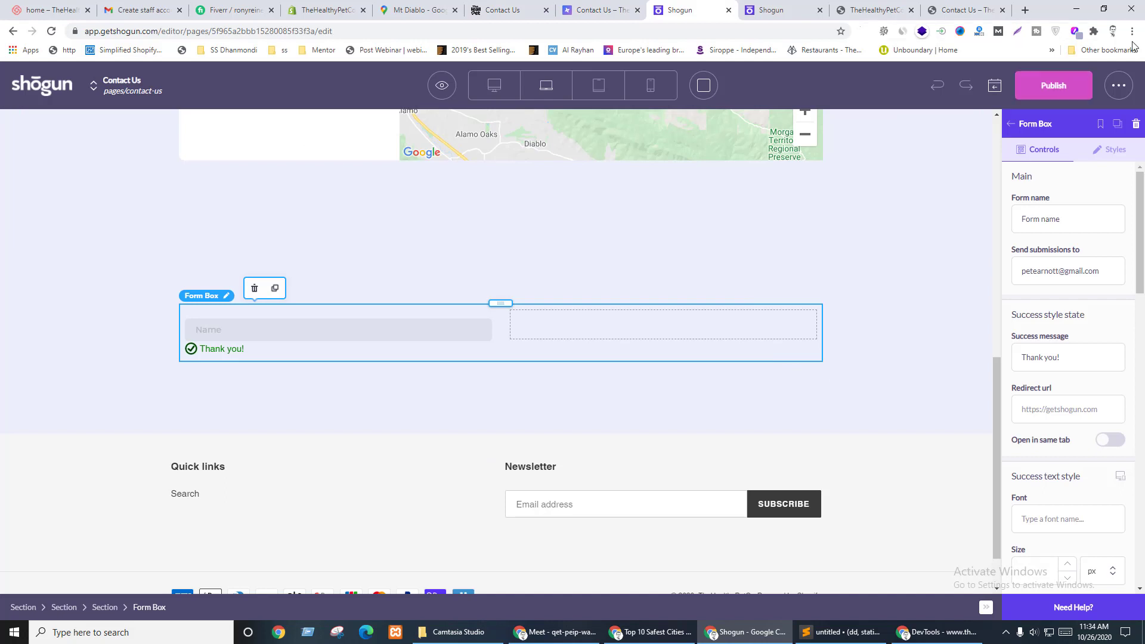
{"action": "key", "text": "ctrl+shift+Tab"}
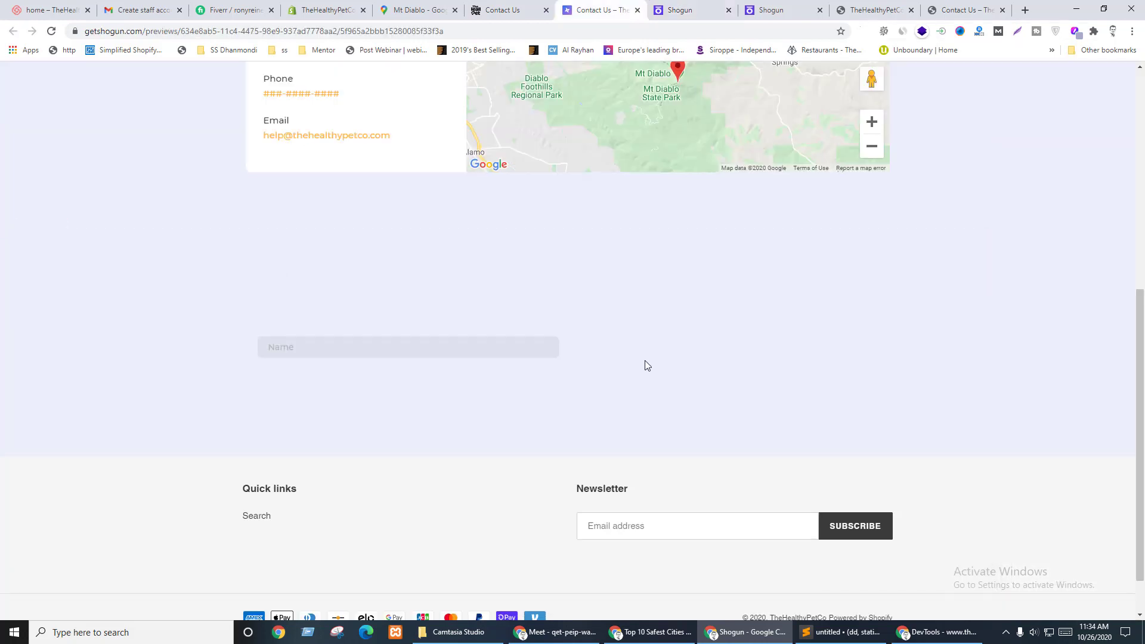
{"action": "key", "text": "ctrl+Tab"}
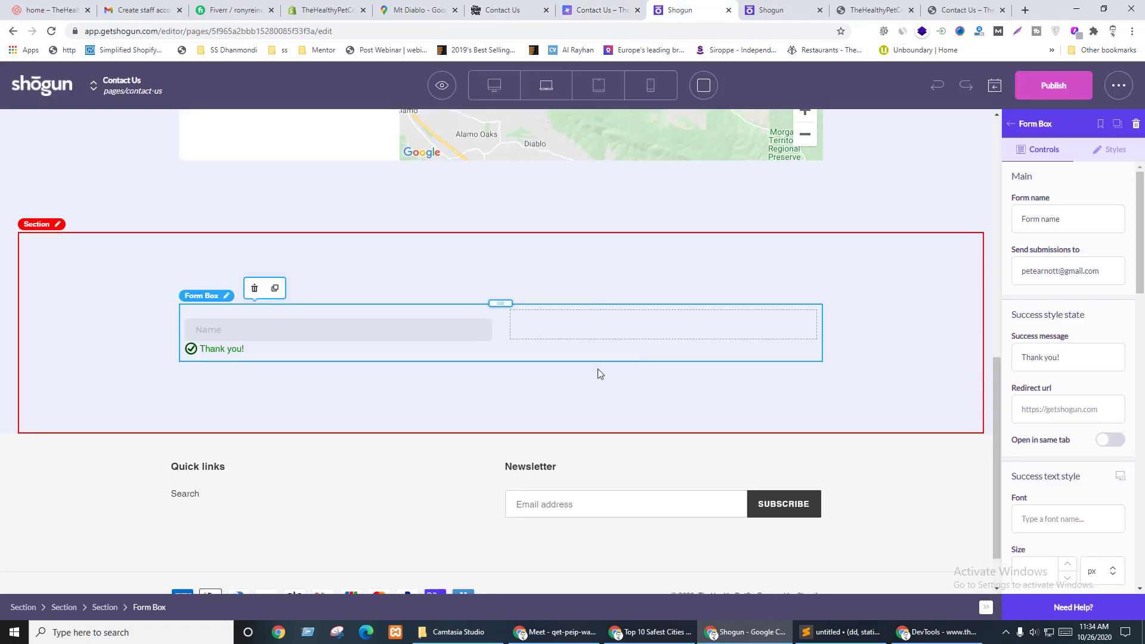
- Select the contact form's Name field and look through its input and placeholder text style settings
{"action": "left_click", "coordinate": [430, 328]}
{"action": "scroll", "coordinate": [1097, 422], "scroll_direction": "down", "scroll_amount": 5}
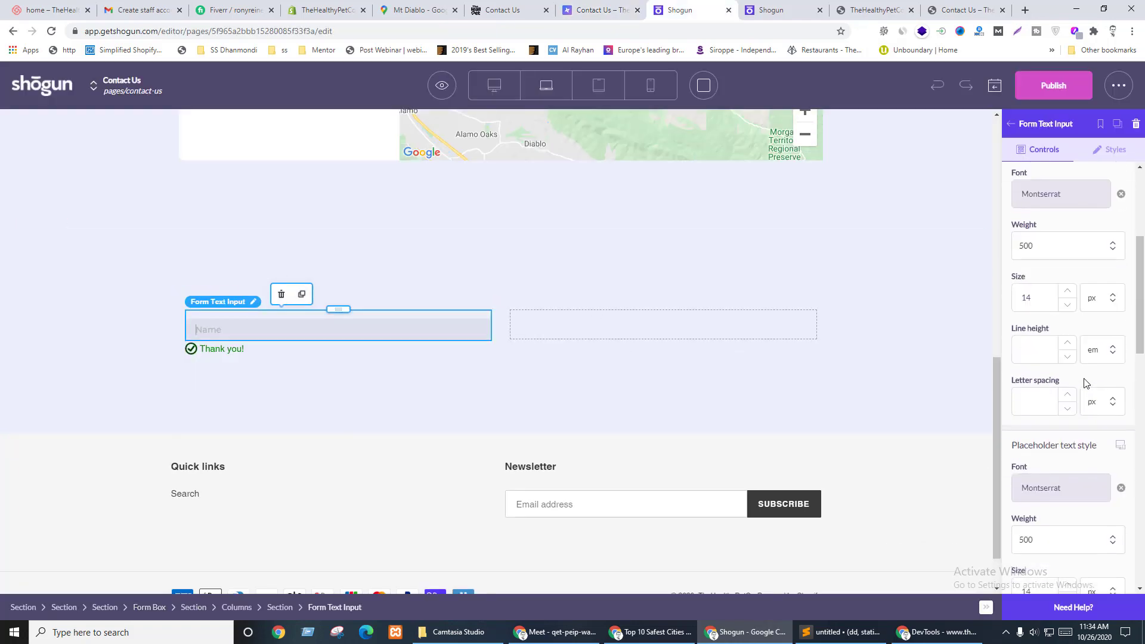
{"action": "scroll", "coordinate": [1125, 426], "scroll_direction": "down", "scroll_amount": 3}
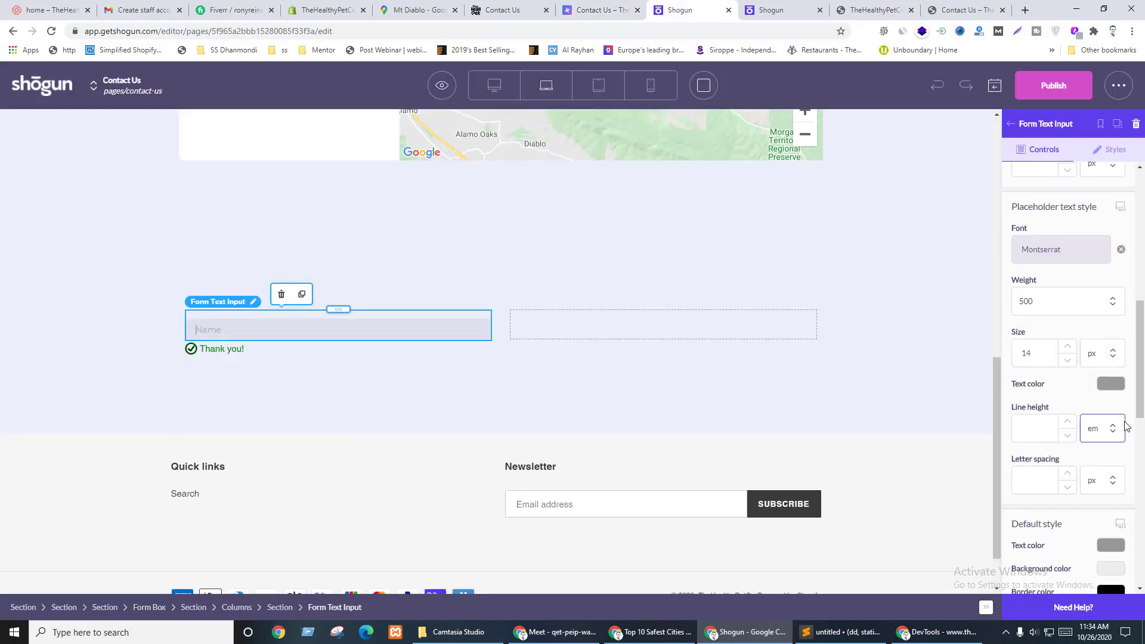
{"action": "scroll", "coordinate": [1121, 425], "scroll_direction": "up", "scroll_amount": 5}
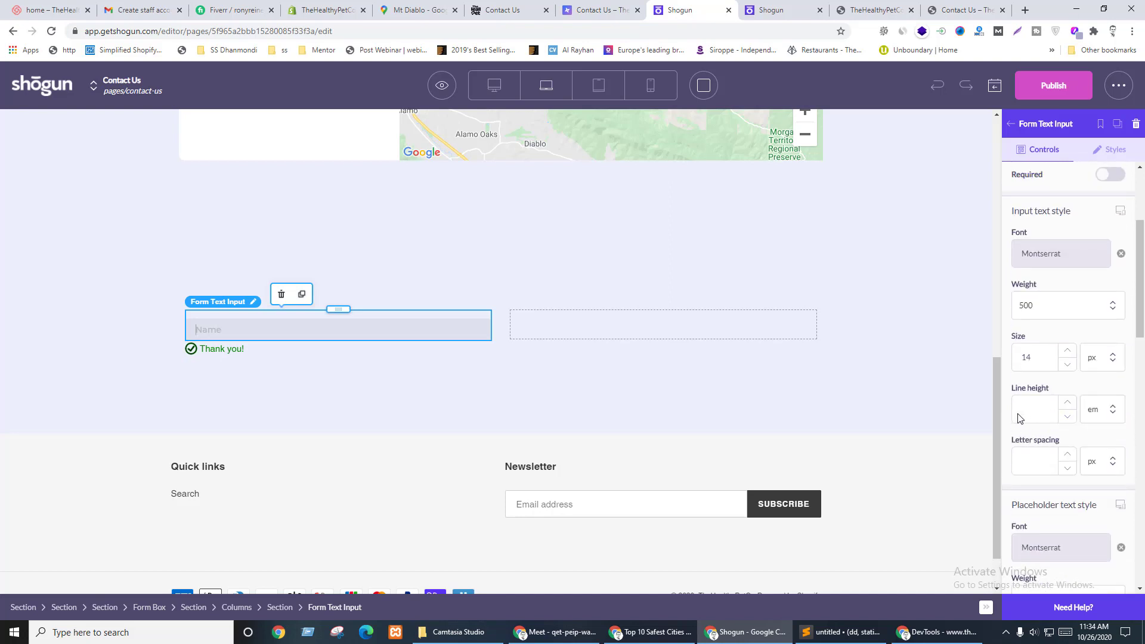
{"action": "scroll", "coordinate": [1028, 417], "scroll_direction": "up", "scroll_amount": 3}
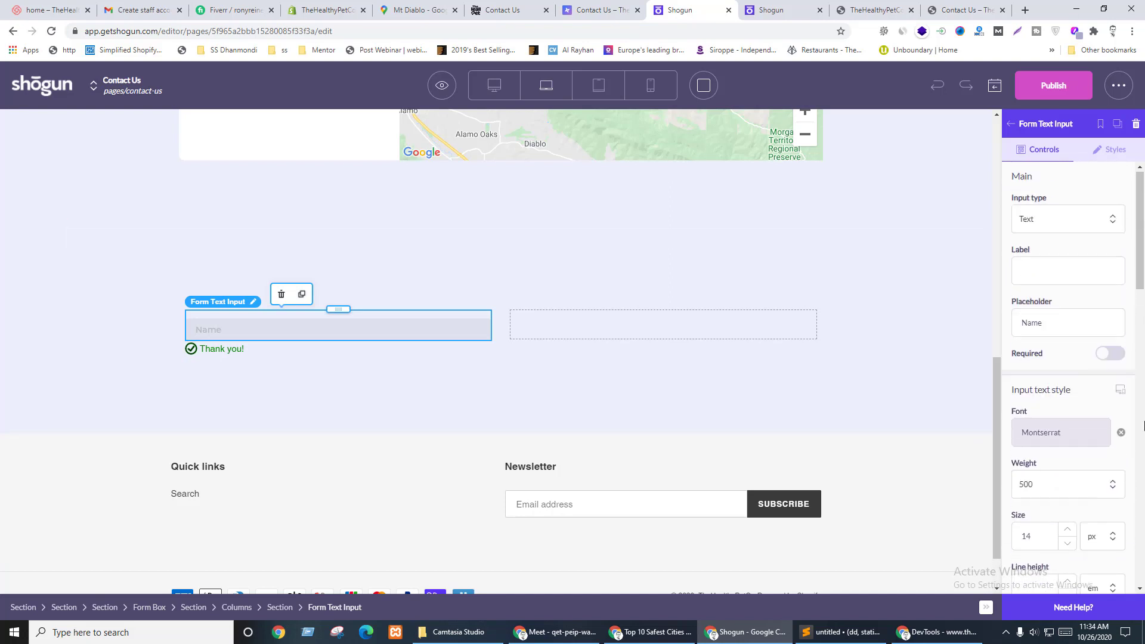
- Try a top and bottom padding of 50 px on the Name field, and clear it again
{"action": "left_click", "coordinate": [1112, 150]}
{"action": "scroll", "coordinate": [1081, 332], "scroll_direction": "down", "scroll_amount": 2}
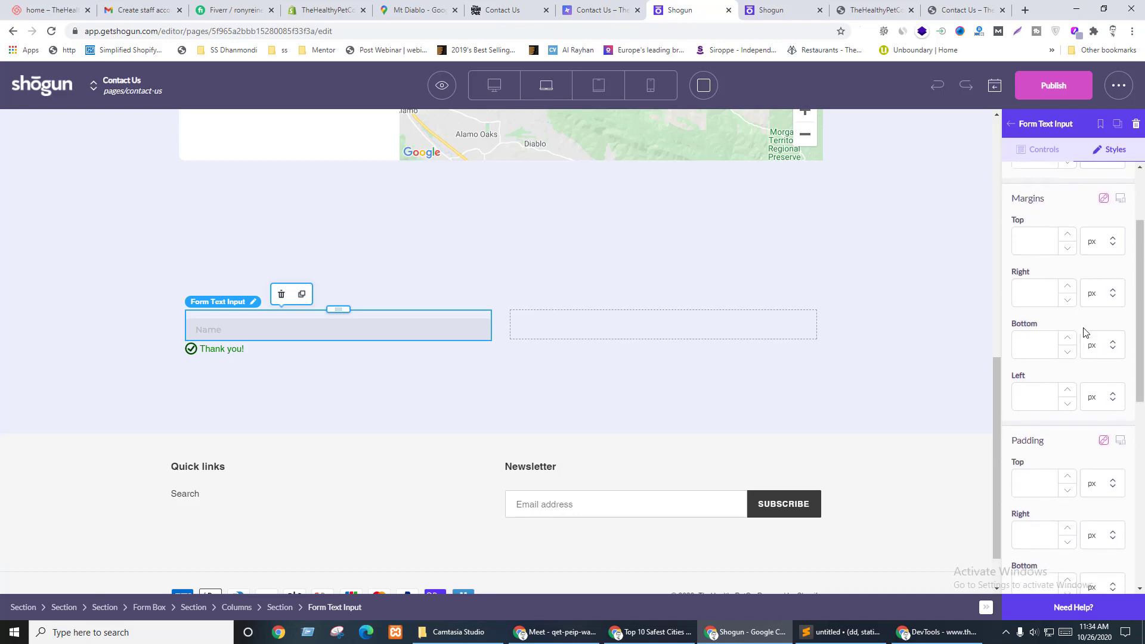
{"action": "scroll", "coordinate": [1085, 332], "scroll_direction": "down", "scroll_amount": 2}
{"action": "scroll", "coordinate": [1085, 332], "scroll_direction": "down", "scroll_amount": 2}
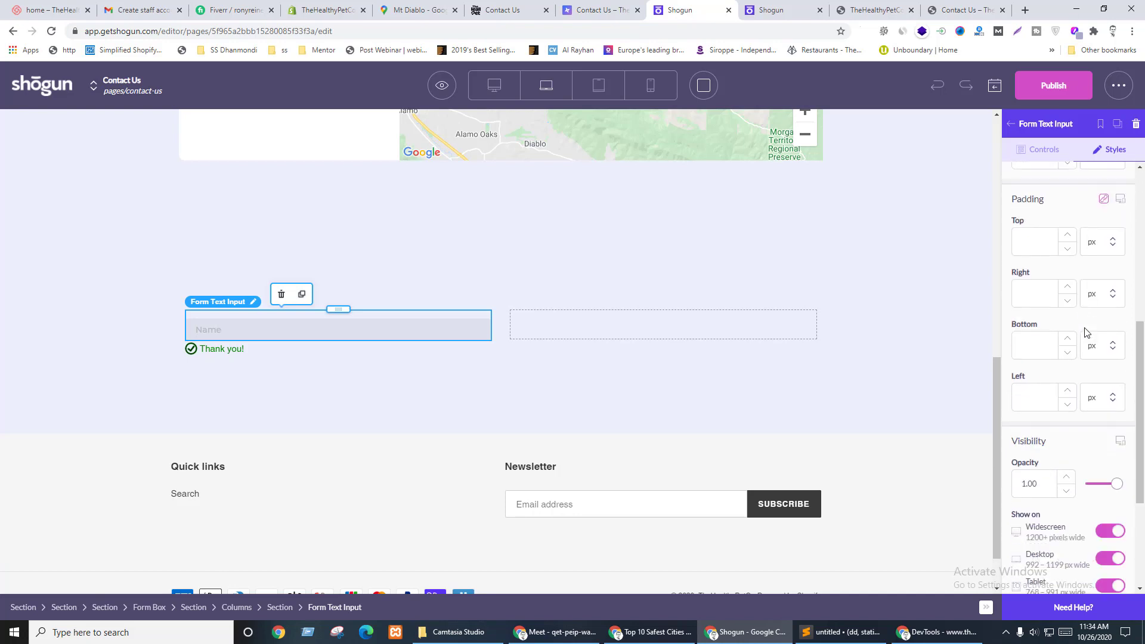
{"action": "scroll", "coordinate": [1084, 332], "scroll_direction": "up", "scroll_amount": 1}
{"action": "left_click", "coordinate": [1040, 311]}
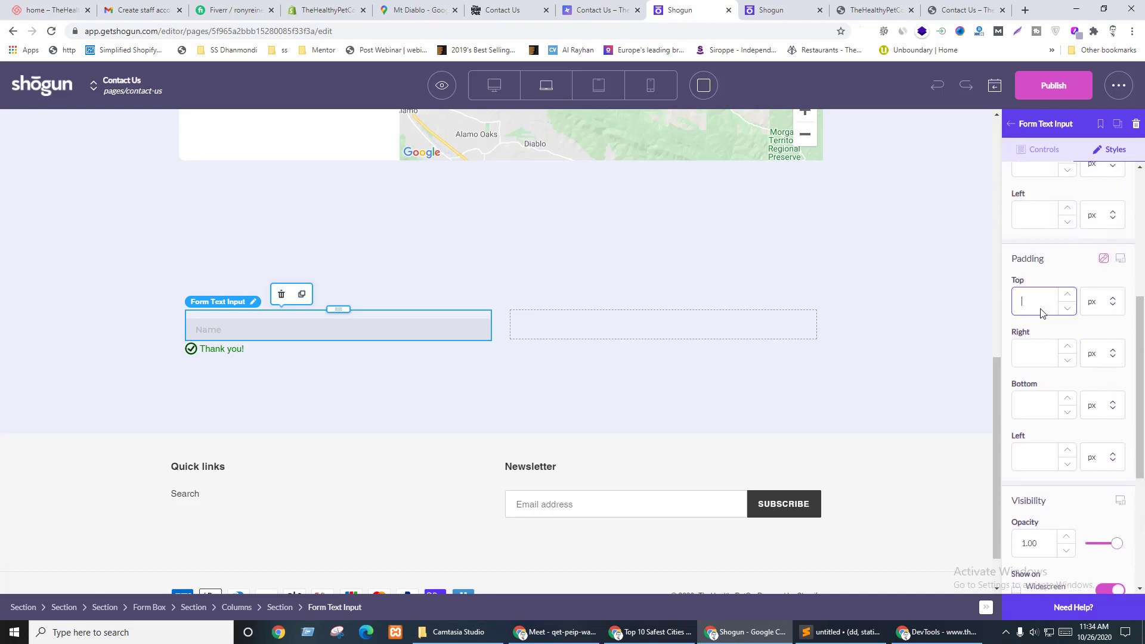
{"action": "type", "text": "50"}
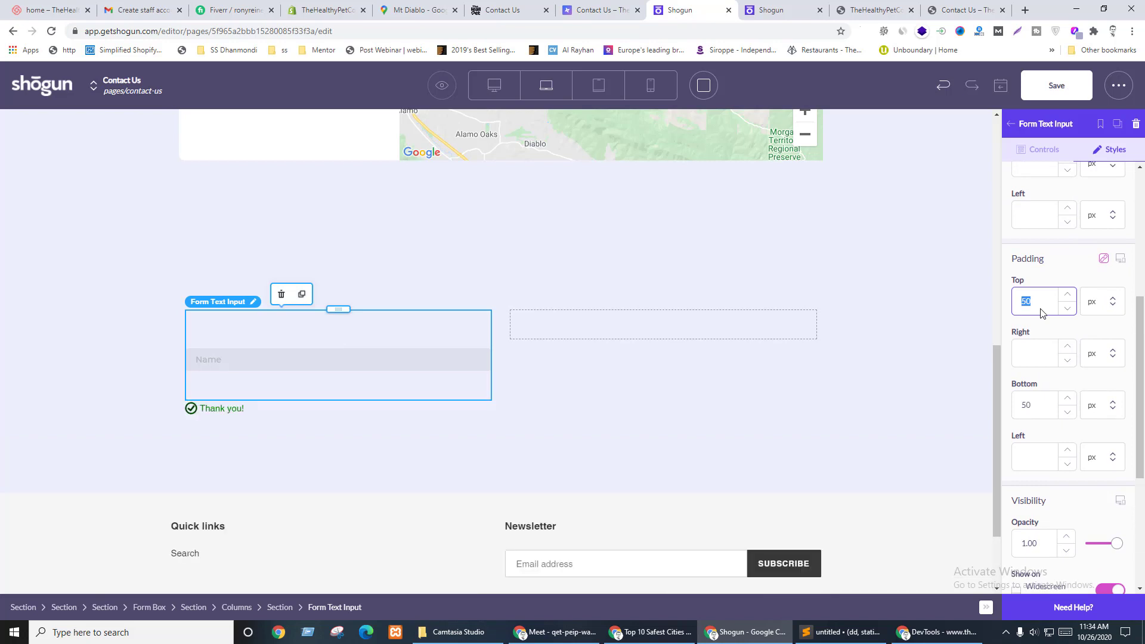
{"action": "key", "text": "BackSpace"}
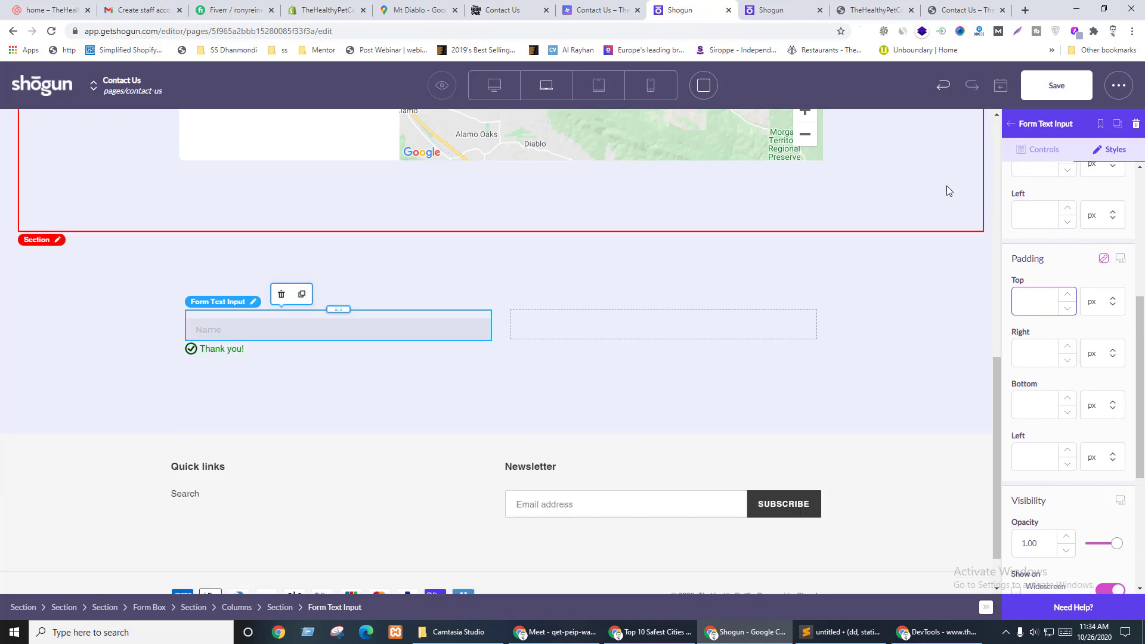
{"action": "scroll", "coordinate": [1066, 285], "scroll_direction": "up", "scroll_amount": 5}
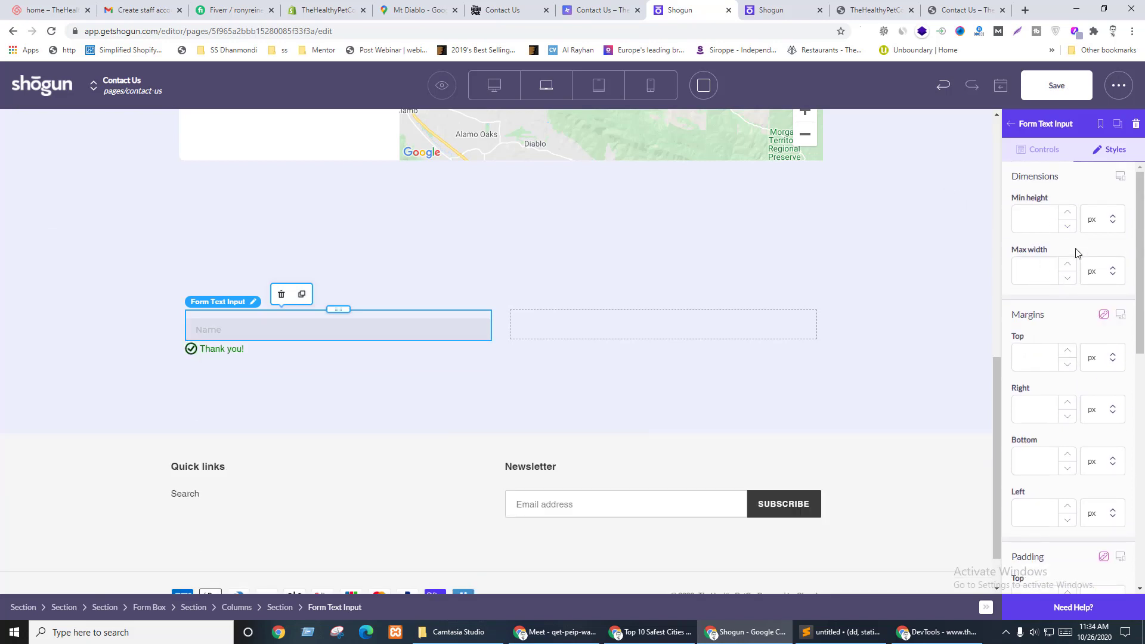
- Set the line height of the Name field's input text style to 2 em
{"action": "left_click", "coordinate": [1042, 150]}
{"action": "scroll", "coordinate": [1072, 332], "scroll_direction": "down", "scroll_amount": 8}
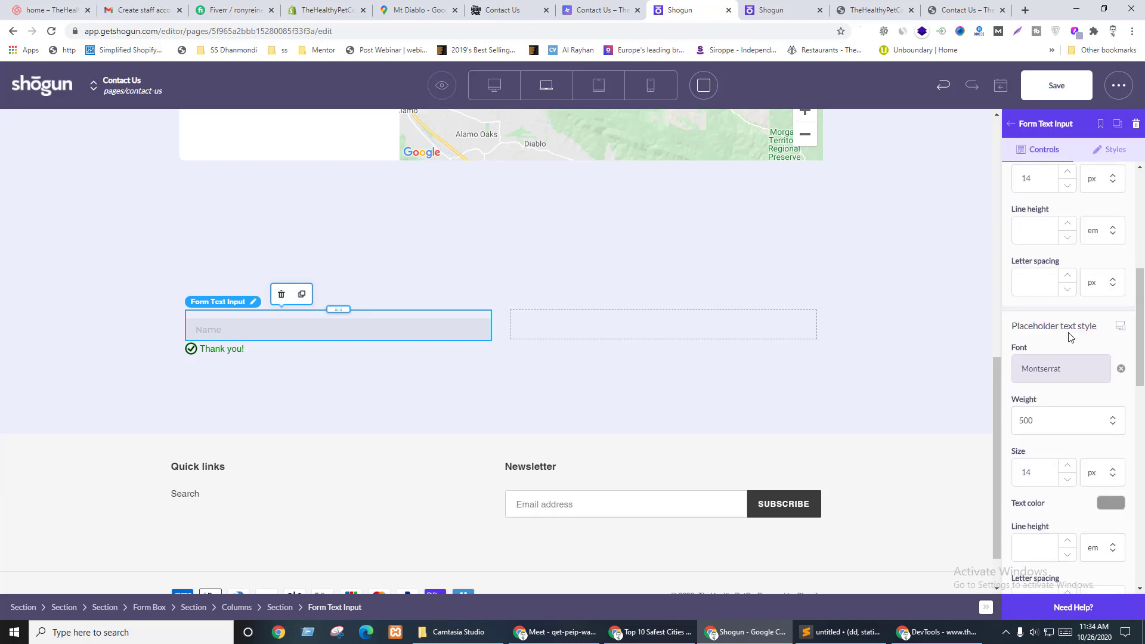
{"action": "scroll", "coordinate": [1079, 335], "scroll_direction": "down", "scroll_amount": 3}
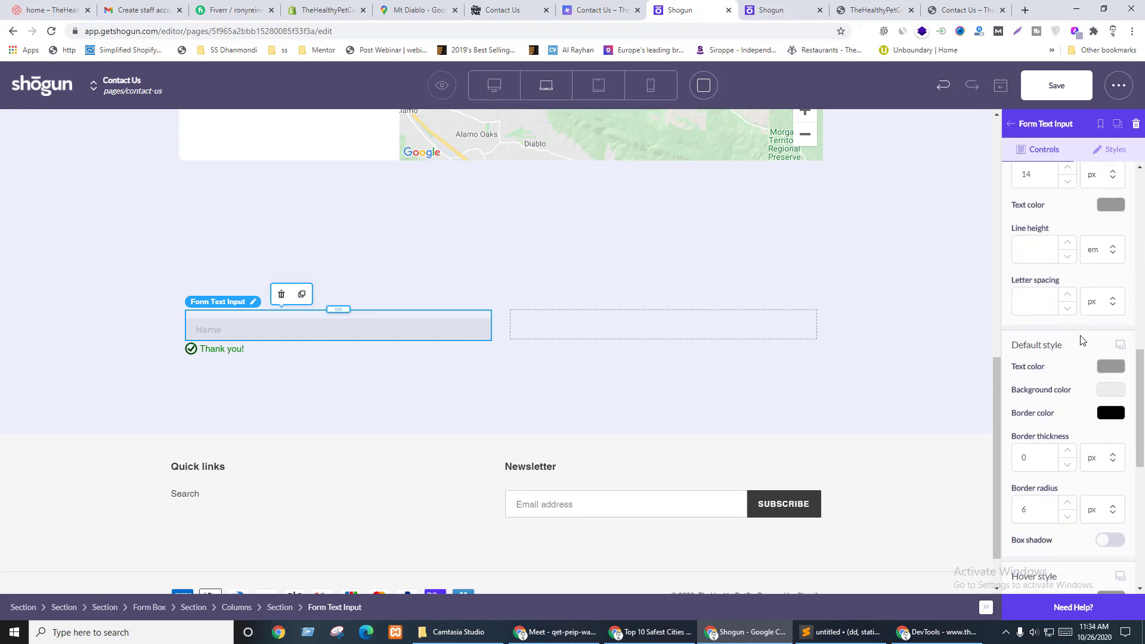
{"action": "scroll", "coordinate": [1080, 340], "scroll_direction": "down", "scroll_amount": 6}
{"action": "scroll", "coordinate": [1080, 341], "scroll_direction": "up", "scroll_amount": 6}
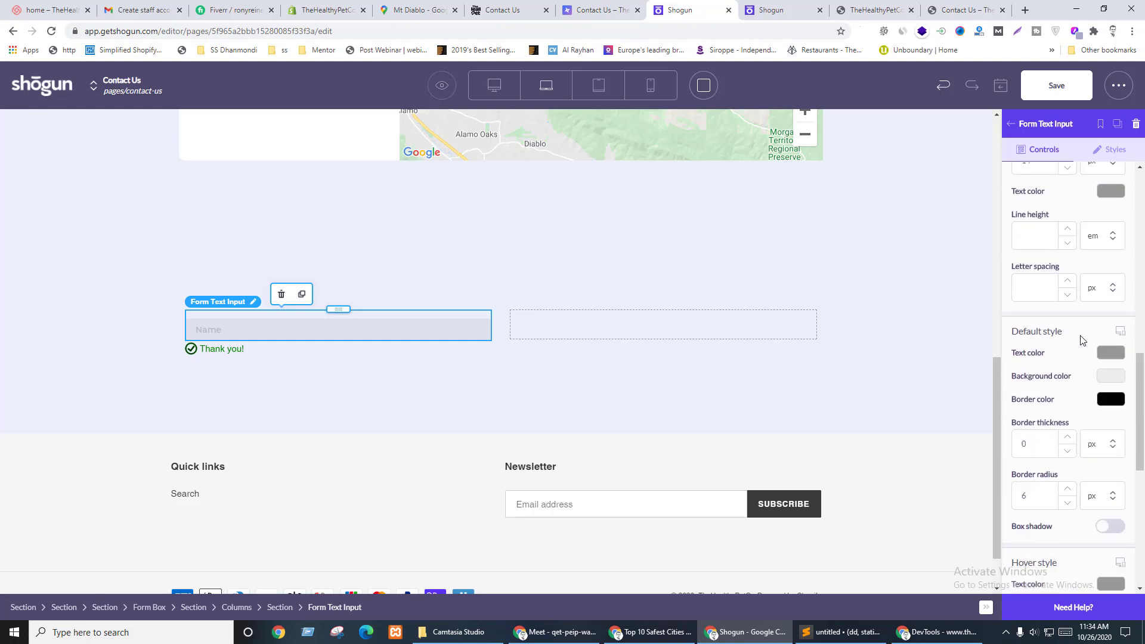
{"action": "scroll", "coordinate": [1080, 336], "scroll_direction": "up", "scroll_amount": 6}
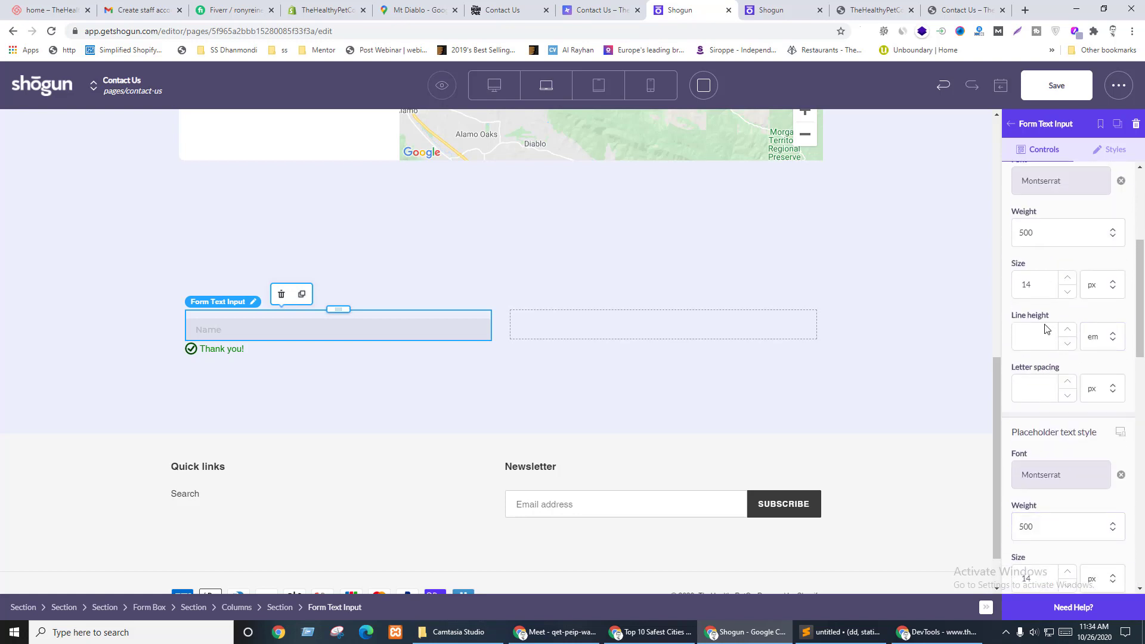
{"action": "left_click", "coordinate": [1047, 332]}
{"action": "type", "text": "2"}
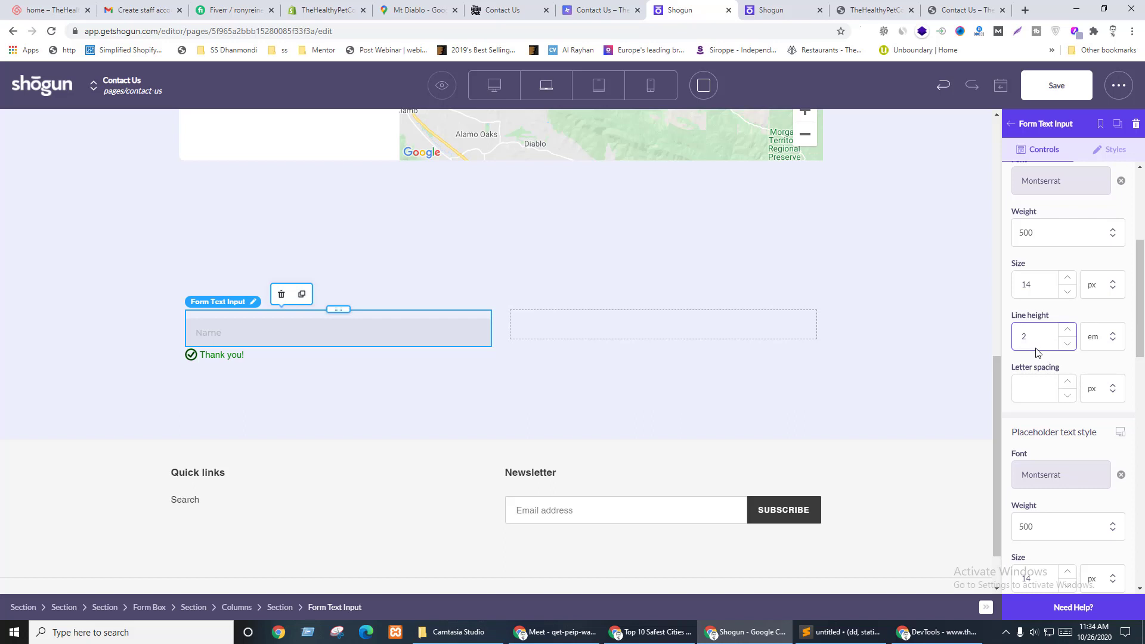
- Duplicate the Name field and move the copy into the form's empty second column
{"action": "left_click", "coordinate": [300, 295]}
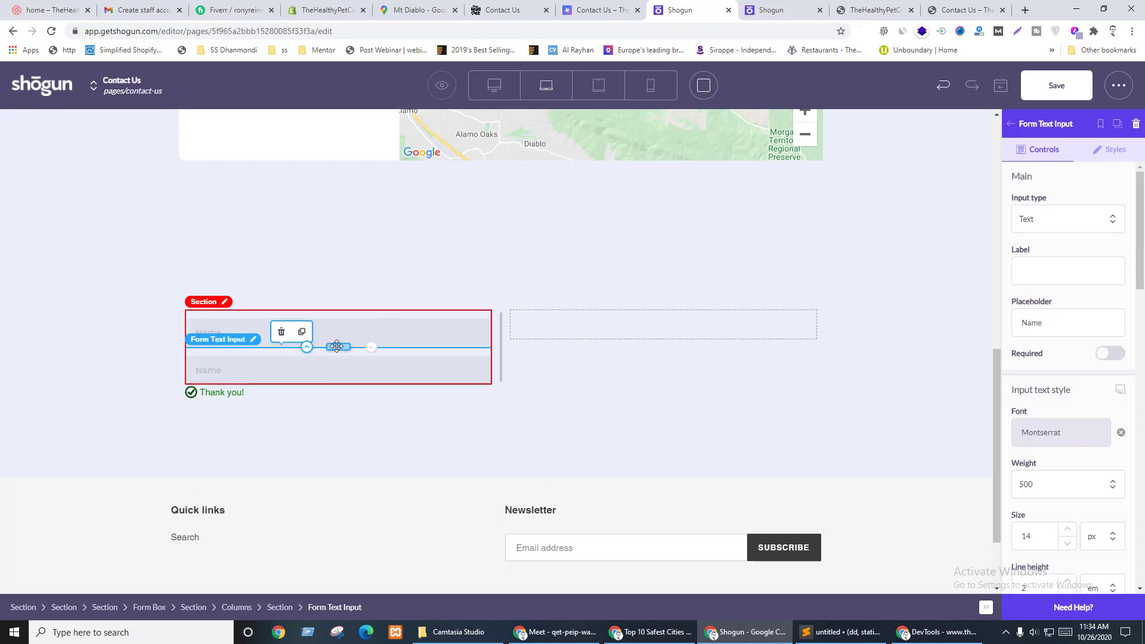
{"action": "left_click_drag", "start_coordinate": [338, 346], "coordinate": [621, 338]}
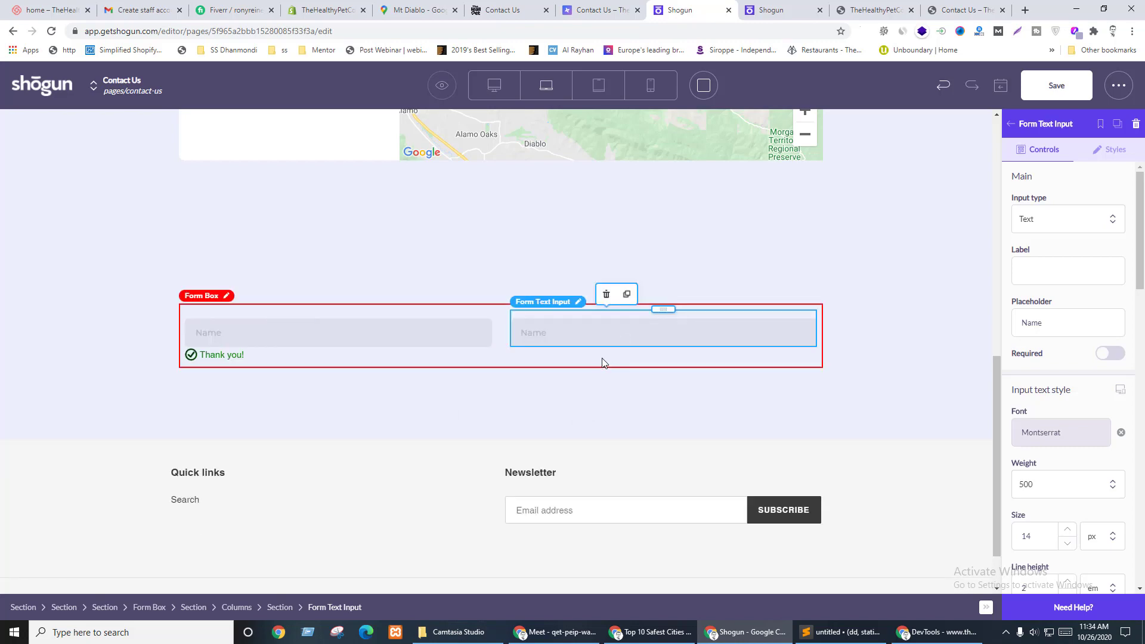
- Close the preview tab, check the form on the original Contact Us page, and return to the Shogun editor
{"action": "key", "text": "ctrl+shift+Tab"}
{"action": "key", "text": "ctrl+w"}
{"action": "key", "text": "ctrl+shift+Tab"}
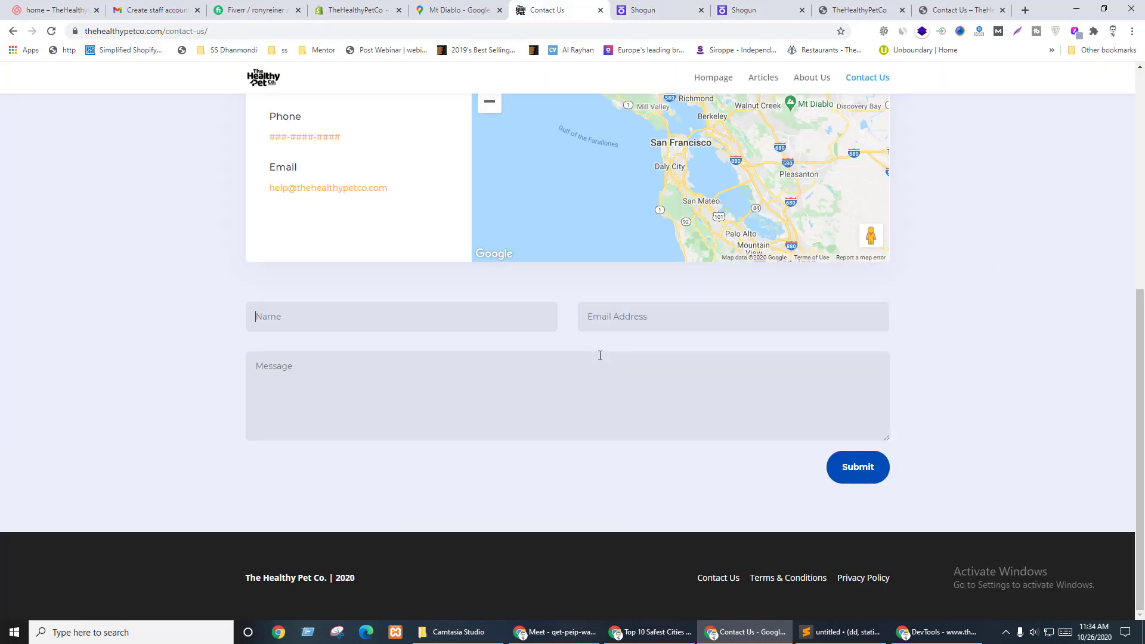
{"action": "key", "text": "ctrl+Tab"}
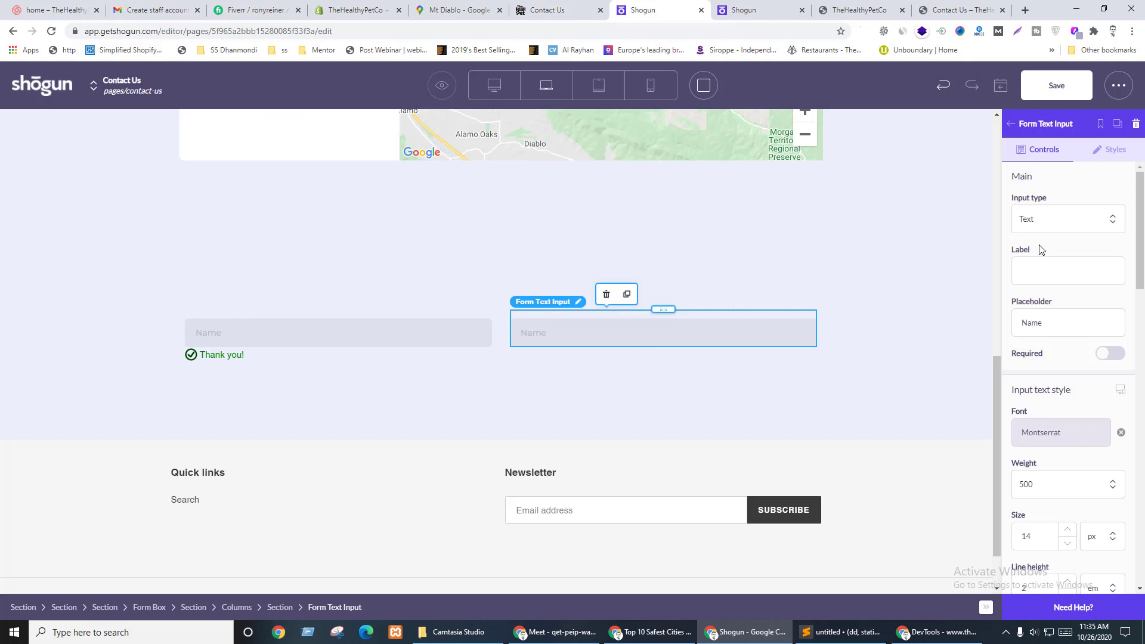
- Change the copied field's input type to Email and its placeholder to "Email Address"
{"action": "left_click", "coordinate": [1056, 217]}
{"action": "left_click", "coordinate": [1034, 273]}
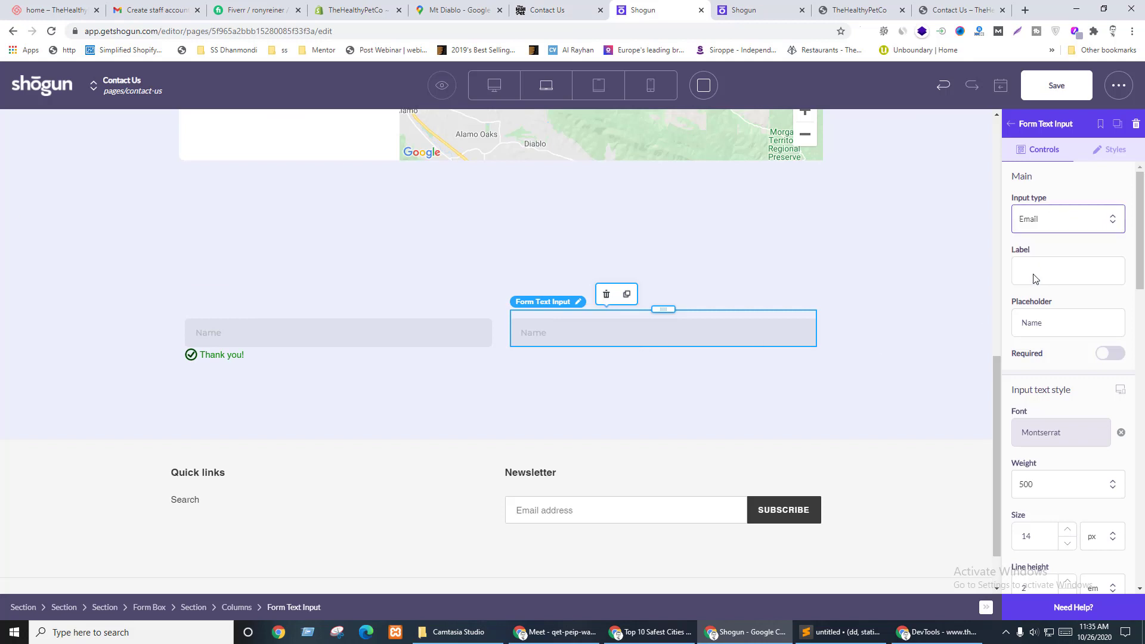
{"action": "left_click", "coordinate": [1031, 327]}
{"action": "double_click", "coordinate": [1031, 326]}
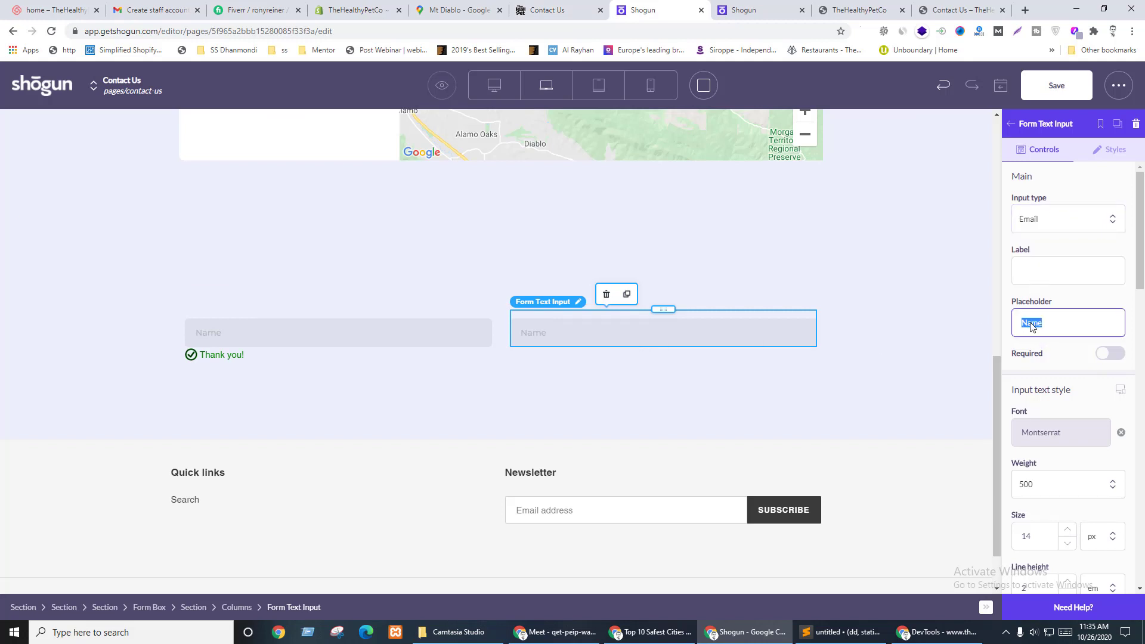
{"action": "type", "text": "Email Address"}
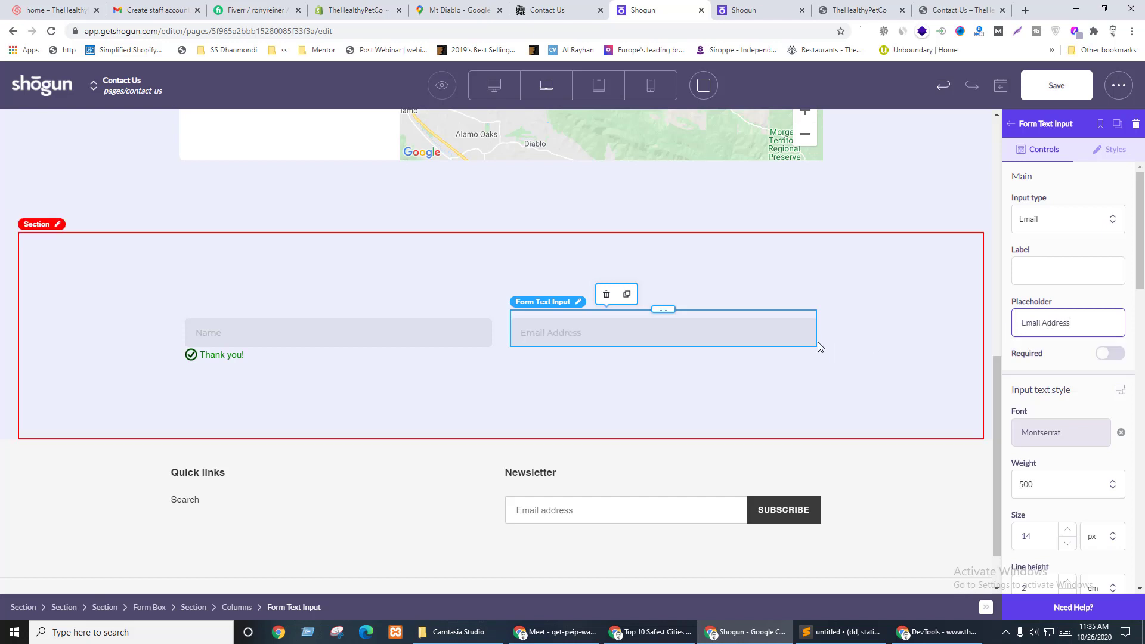
- Try duplicating the Email Address field within its column, and delete the copy
{"action": "key", "text": "ctrl+shift+Tab"}
{"action": "key", "text": "ctrl+Tab"}
{"action": "left_click", "coordinate": [504, 345]}
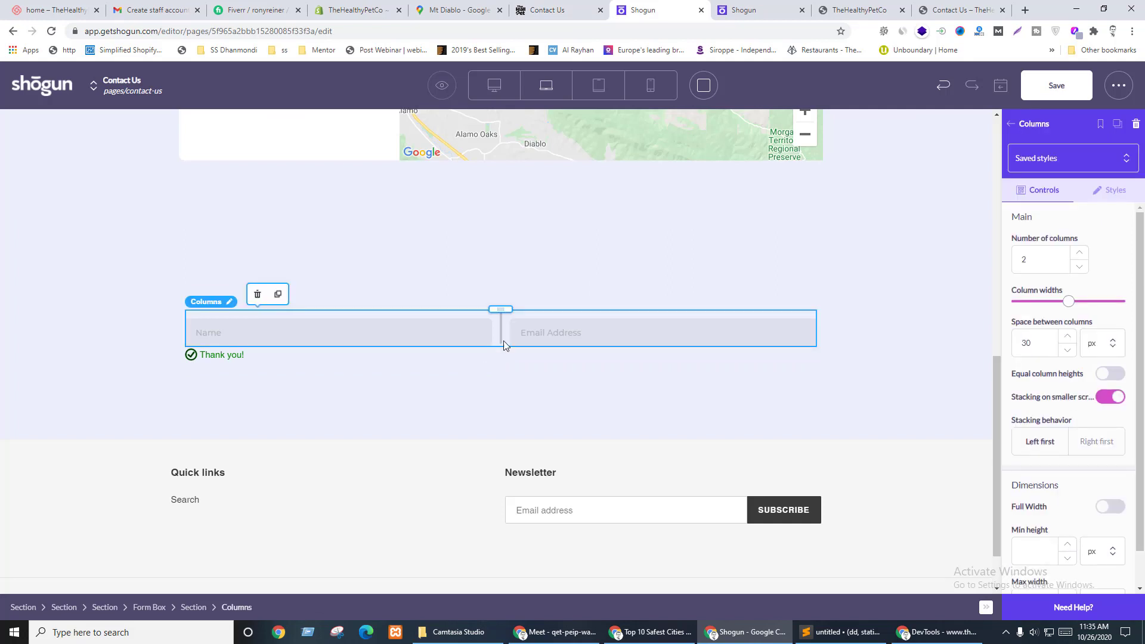
{"action": "left_click", "coordinate": [551, 337]}
{"action": "left_click", "coordinate": [626, 294]}
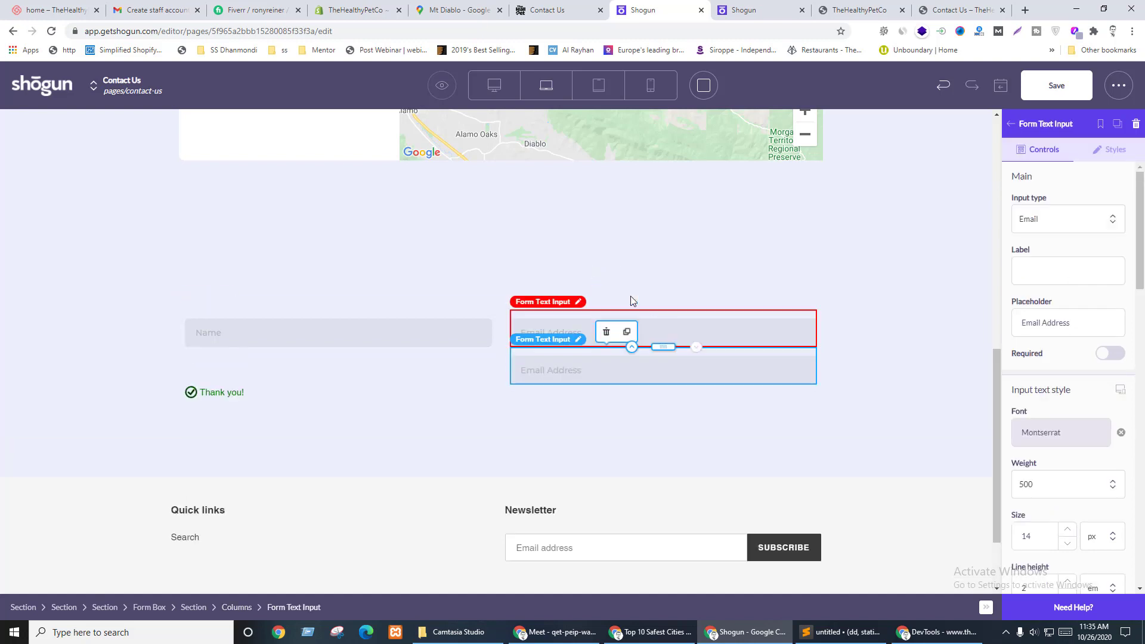
{"action": "left_click", "coordinate": [606, 331]}
{"action": "left_click", "coordinate": [518, 337]}
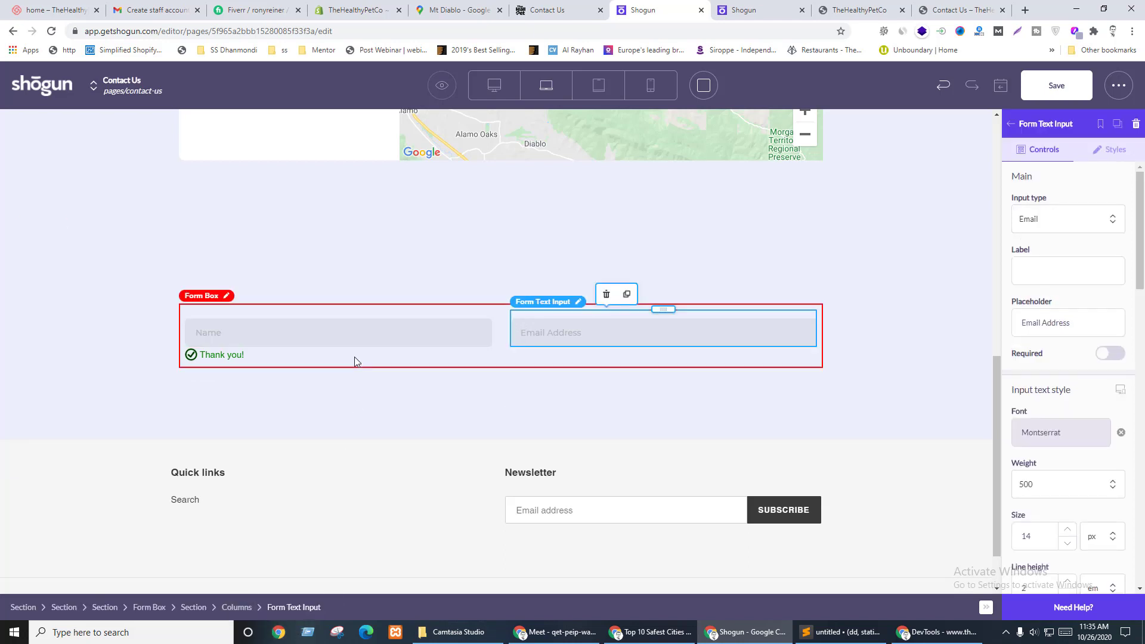
- Duplicate the section holding the Name field and move the copy below the two columns at full form width
{"action": "left_click", "coordinate": [356, 338]}
{"action": "left_click", "coordinate": [277, 607]}
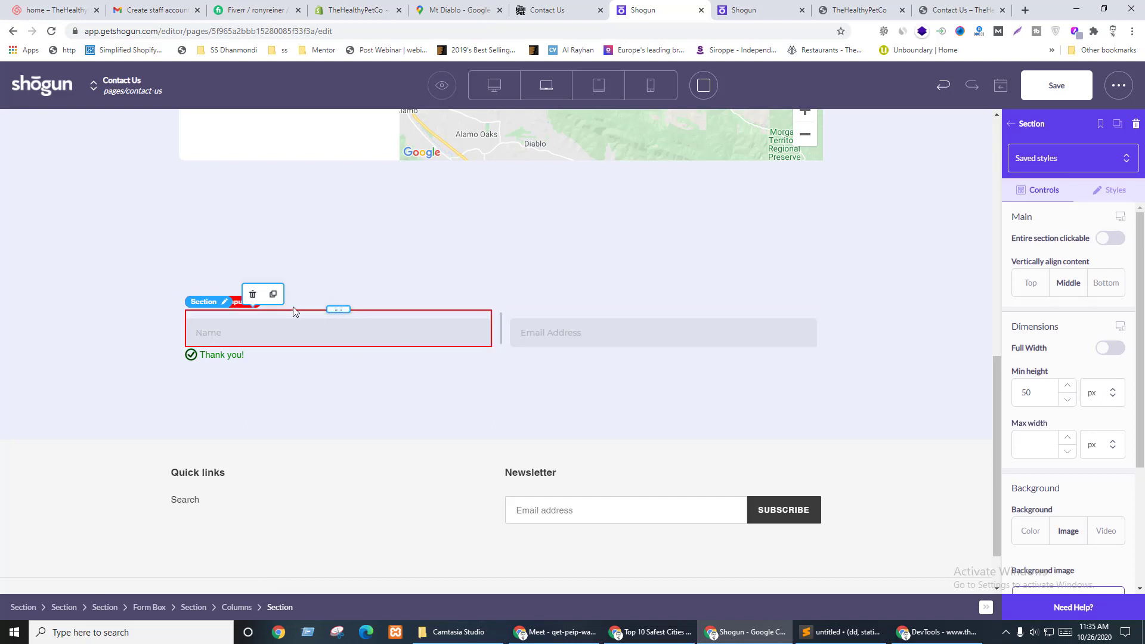
{"action": "left_click", "coordinate": [273, 293]}
{"action": "left_click_drag", "start_coordinate": [338, 346], "coordinate": [517, 373]}
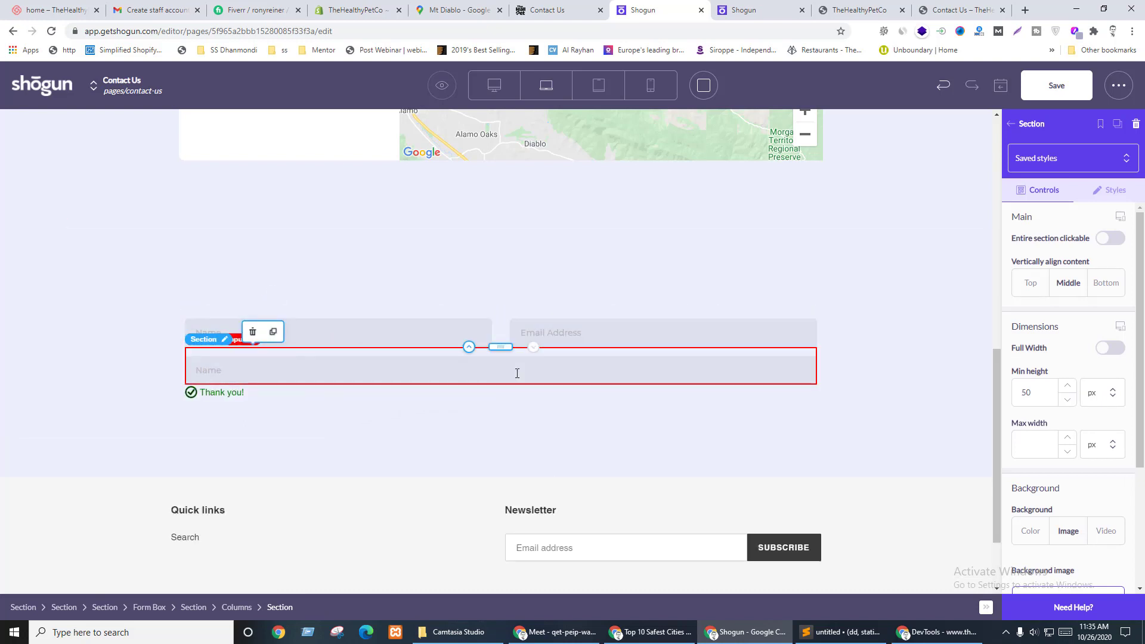
- Add a Section below the Email Address field in the second column and move the field into it
{"action": "left_click", "coordinate": [581, 336]}
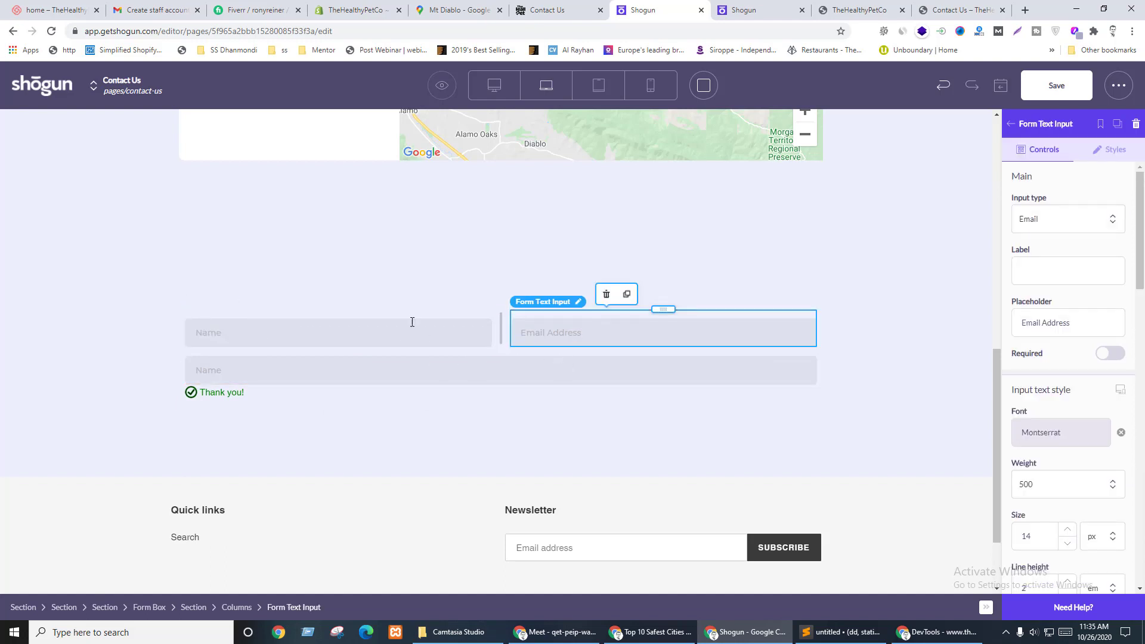
{"action": "left_click", "coordinate": [1019, 124]}
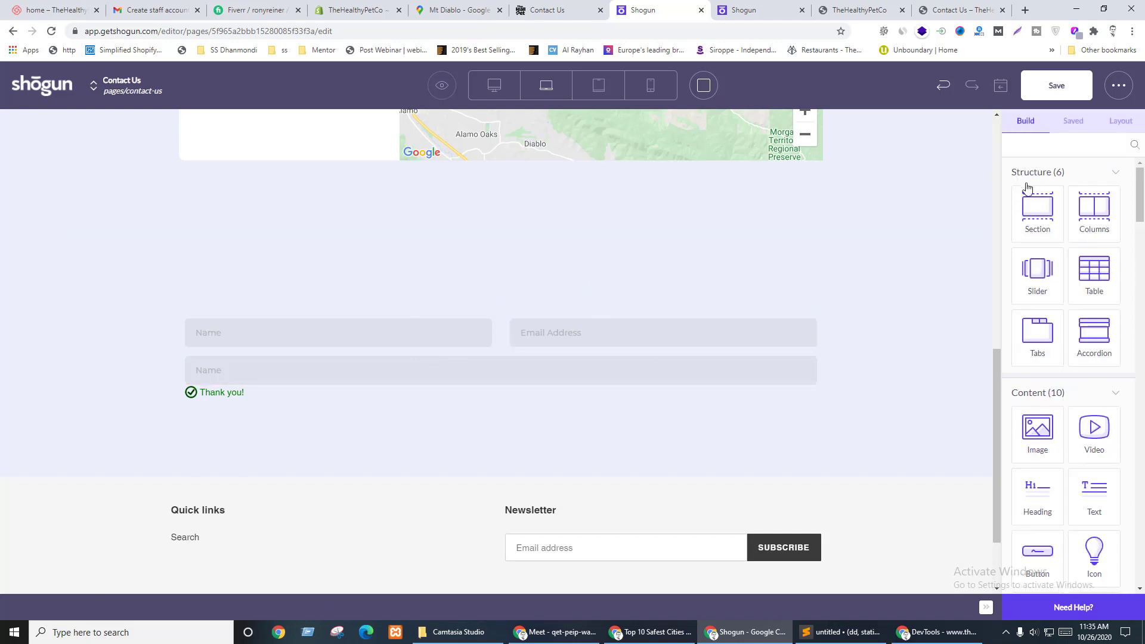
{"action": "left_click_drag", "start_coordinate": [1038, 212], "coordinate": [628, 344]}
{"action": "left_click", "coordinate": [649, 329]}
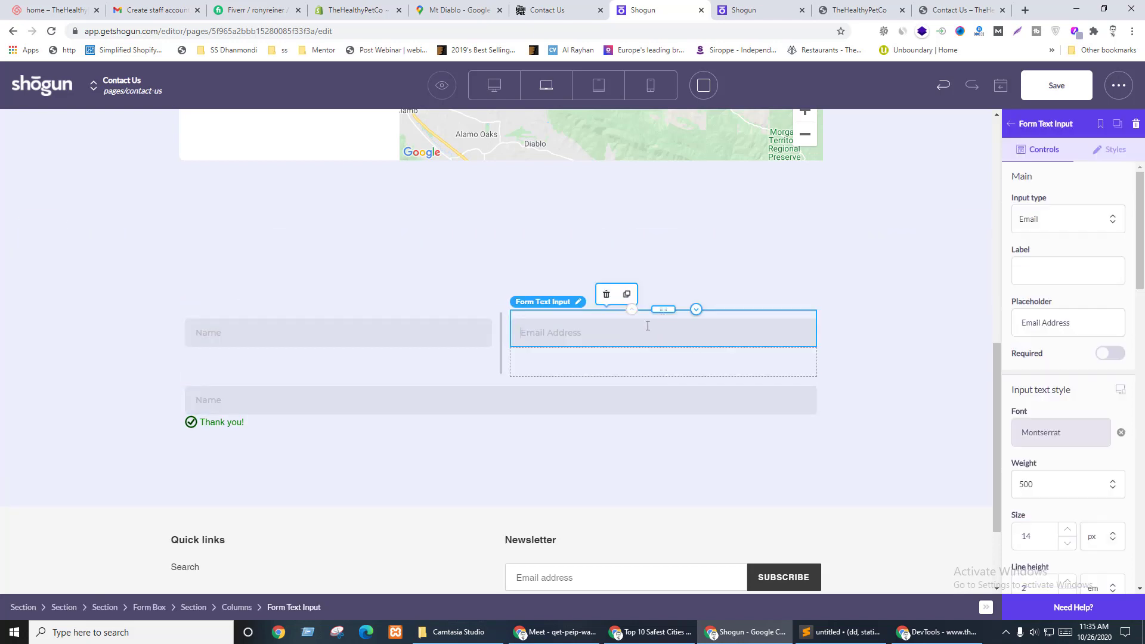
{"action": "left_click_drag", "start_coordinate": [660, 311], "coordinate": [631, 365]}
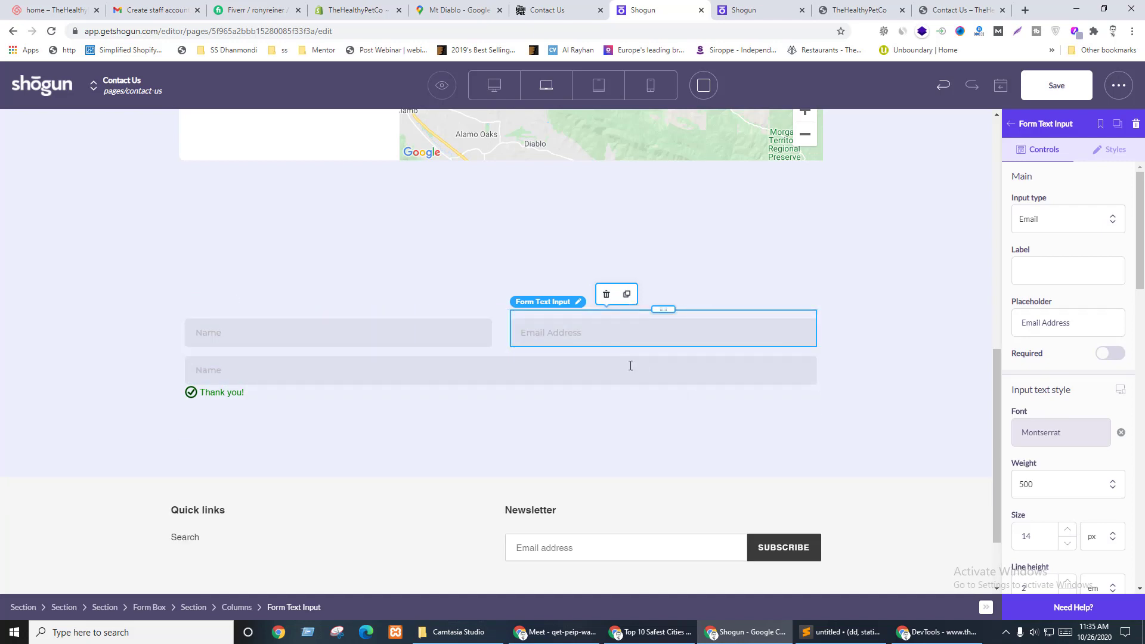
- Change the full-width Name field's input type to Text area and its placeholder to "Message", matching the original contact form
{"action": "left_click", "coordinate": [461, 375]}
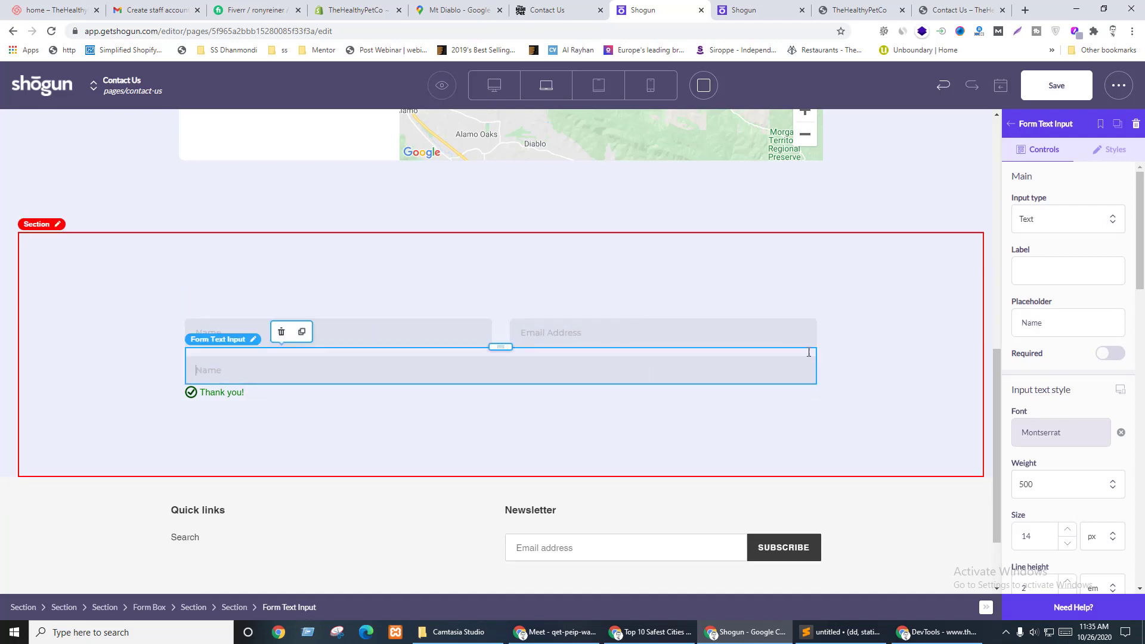
{"action": "left_click", "coordinate": [1065, 219]}
{"action": "left_click", "coordinate": [1052, 259]}
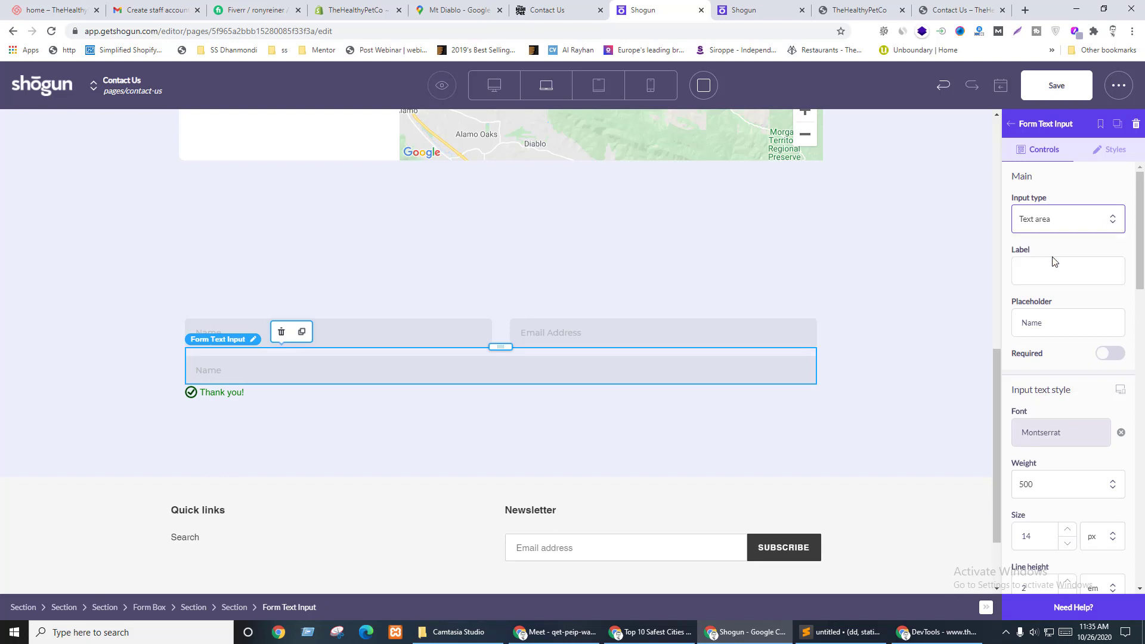
{"action": "key", "text": "ctrl+shift+Tab"}
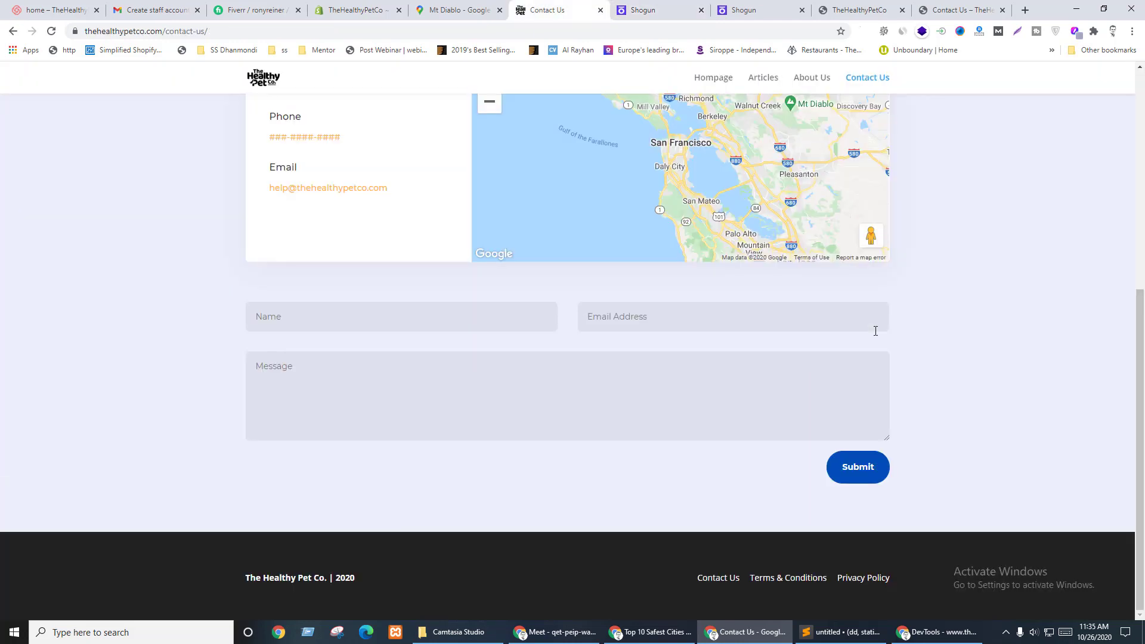
{"action": "key", "text": "ctrl+Tab"}
{"action": "double_click", "coordinate": [1031, 321]}
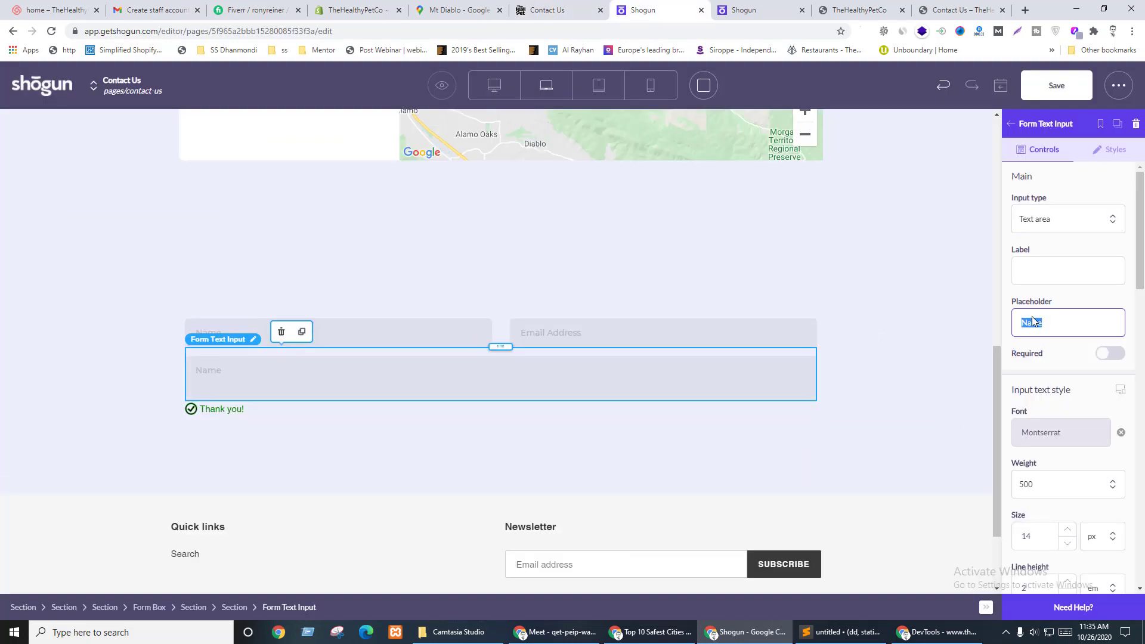
{"action": "type", "text": "Messag"}
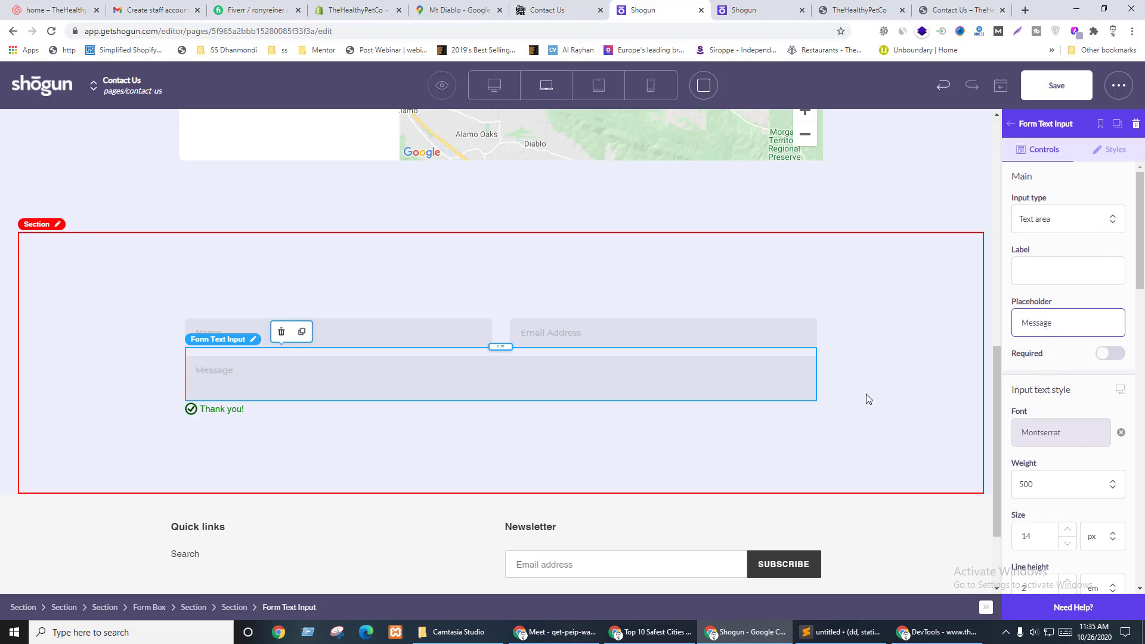
- Save the Contact Us page and try to publish it
{"action": "left_click", "coordinate": [1082, 89]}
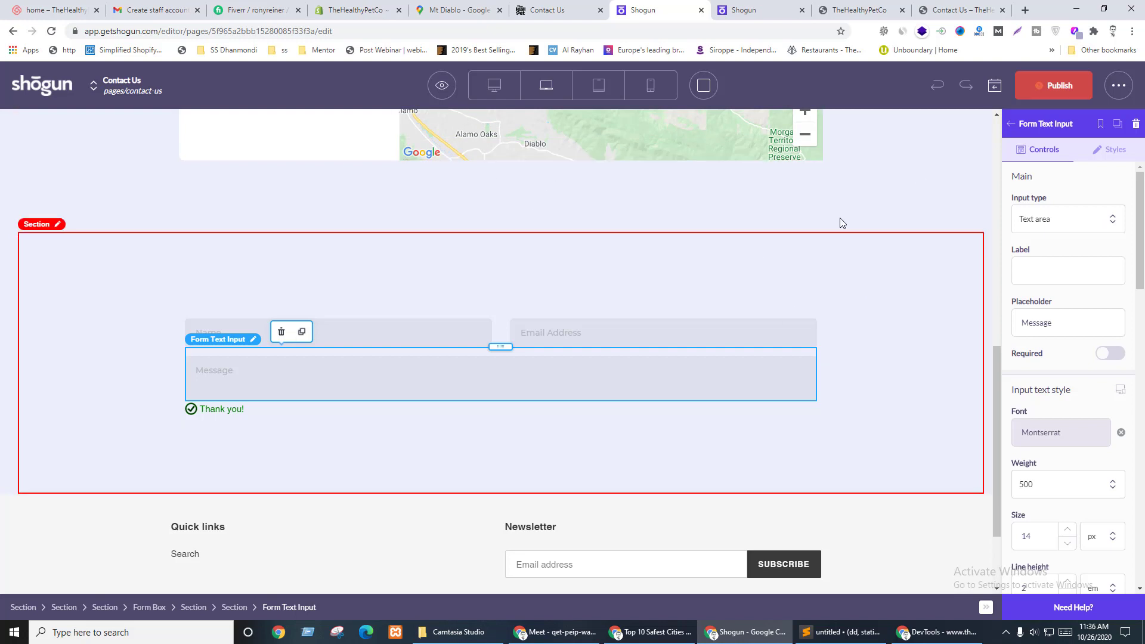
{"action": "left_click", "coordinate": [1043, 87]}
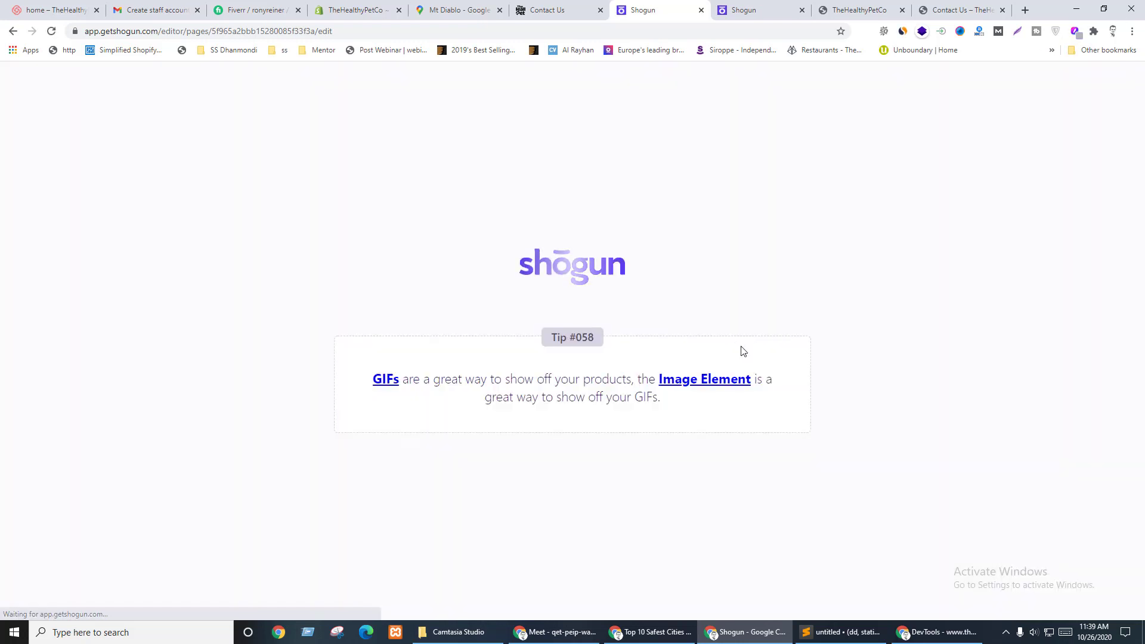
- Open the Contact Us page's preview and go to the contact form
{"action": "scroll", "coordinate": [567, 317], "scroll_direction": "down", "scroll_amount": 12}
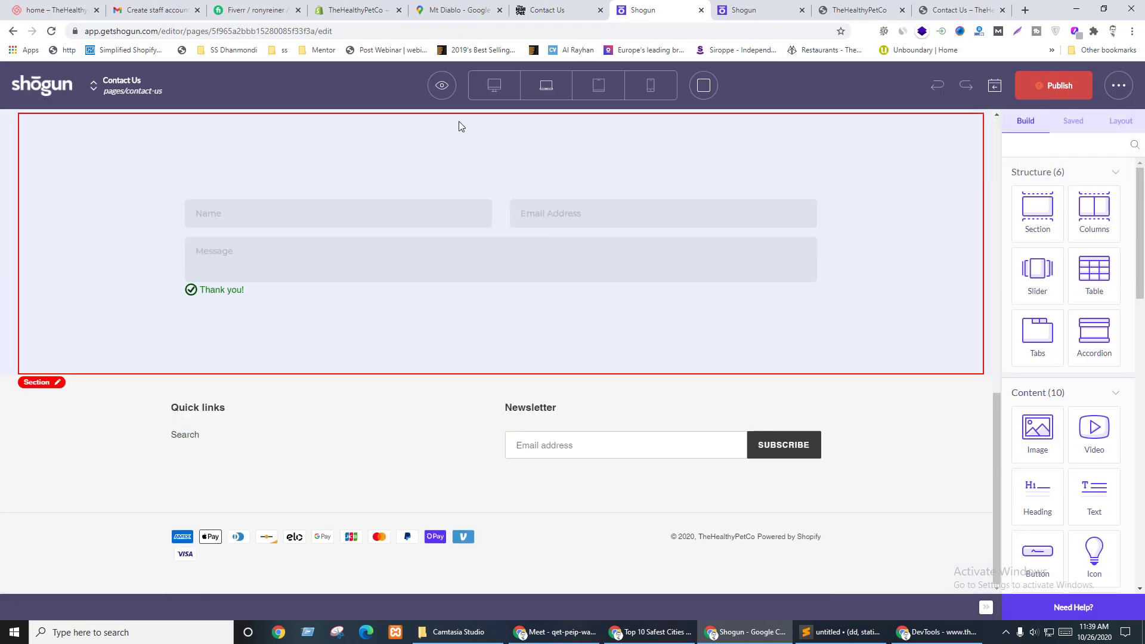
{"action": "left_click", "coordinate": [441, 86]}
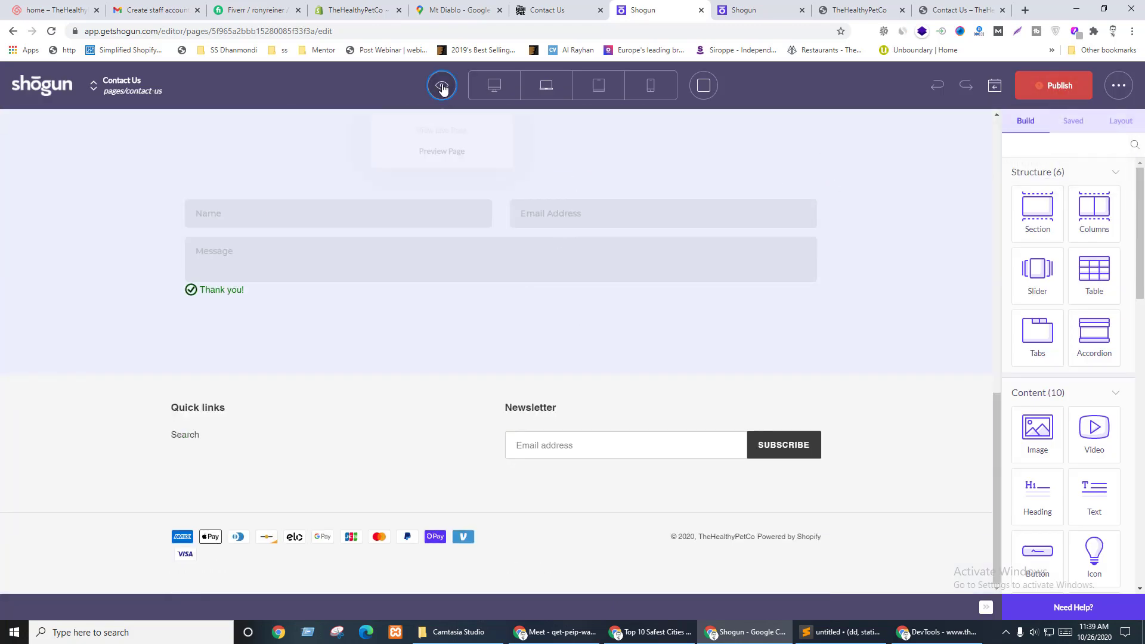
{"action": "left_click", "coordinate": [2, 277]}
{"action": "scroll", "coordinate": [22, 295], "scroll_direction": "up", "scroll_amount": 2}
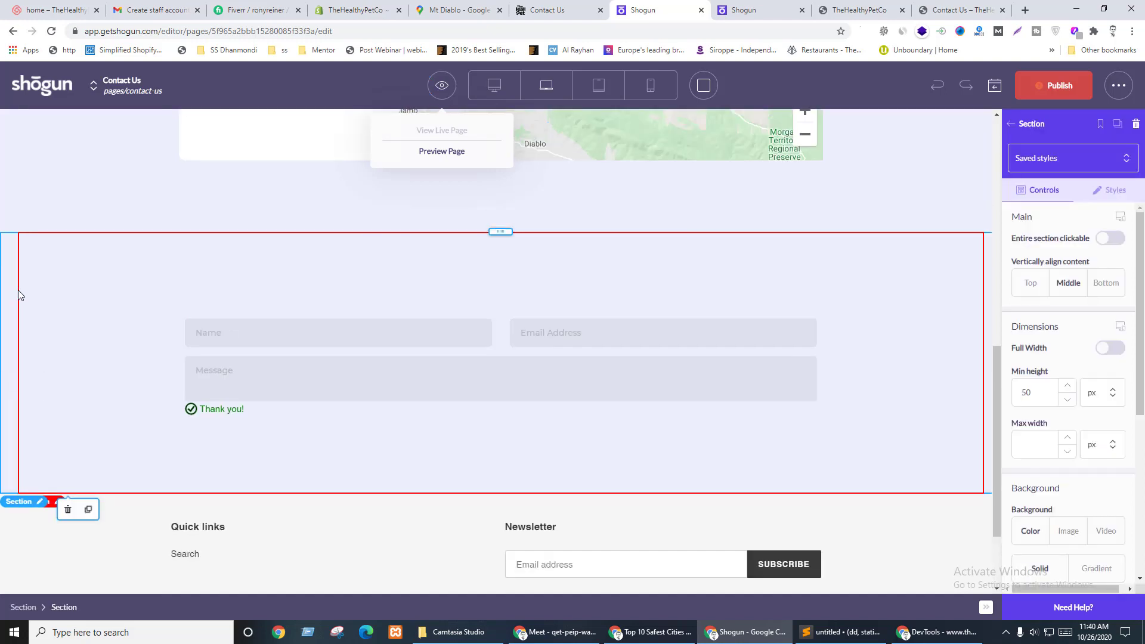
{"action": "left_click", "coordinate": [23, 607]}
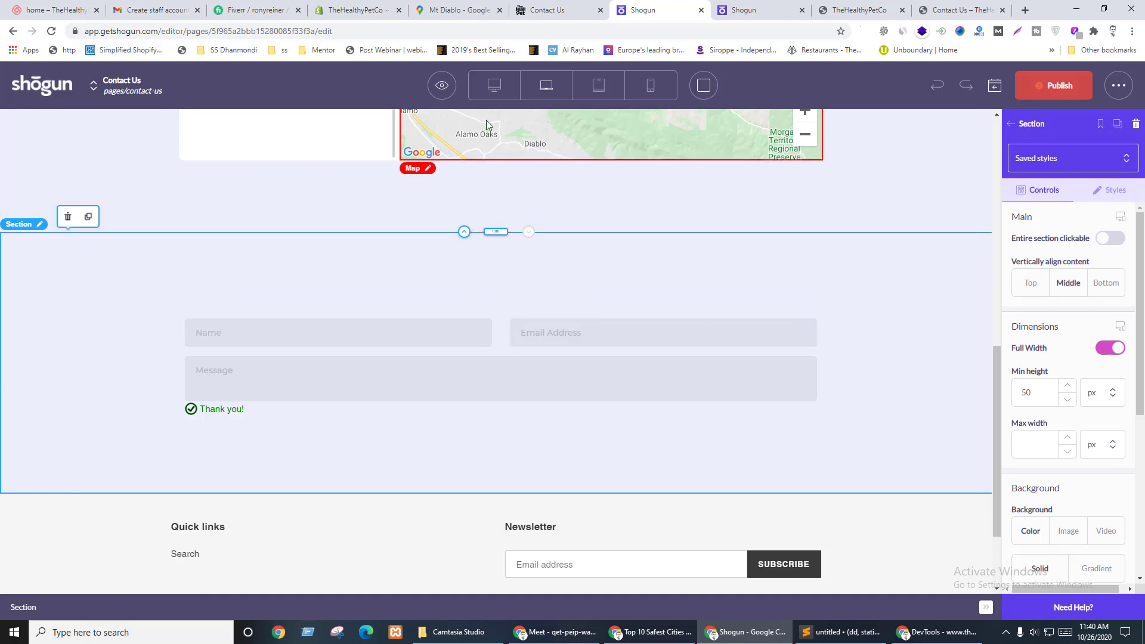
{"action": "left_click", "coordinate": [441, 86]}
{"action": "left_click", "coordinate": [438, 151]}
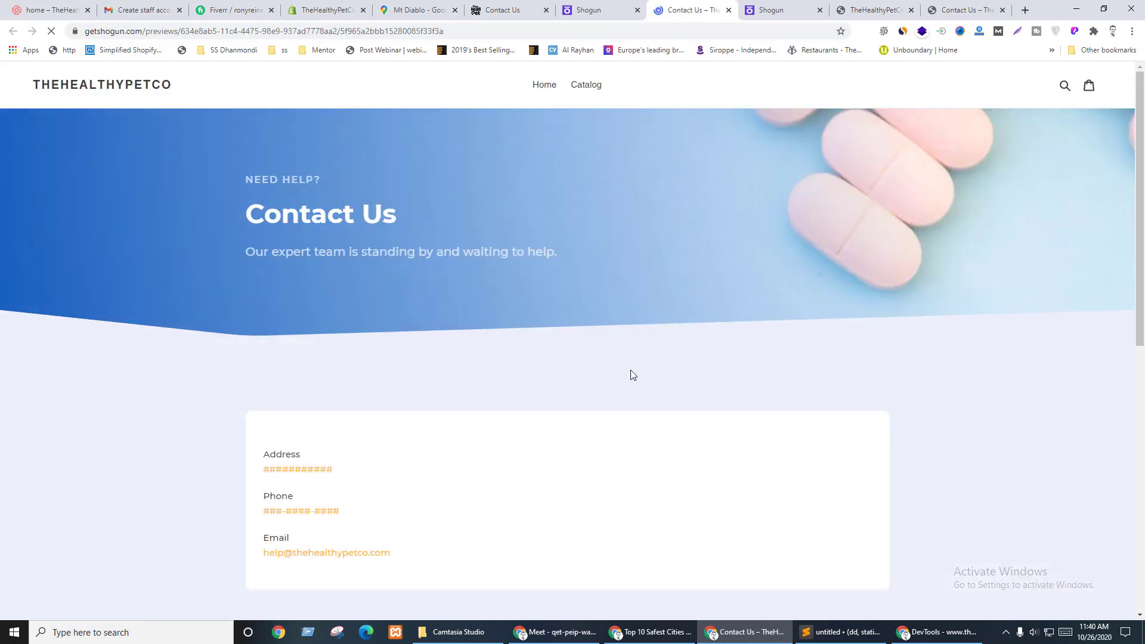
{"action": "scroll", "coordinate": [633, 375], "scroll_direction": "down", "scroll_amount": 9}
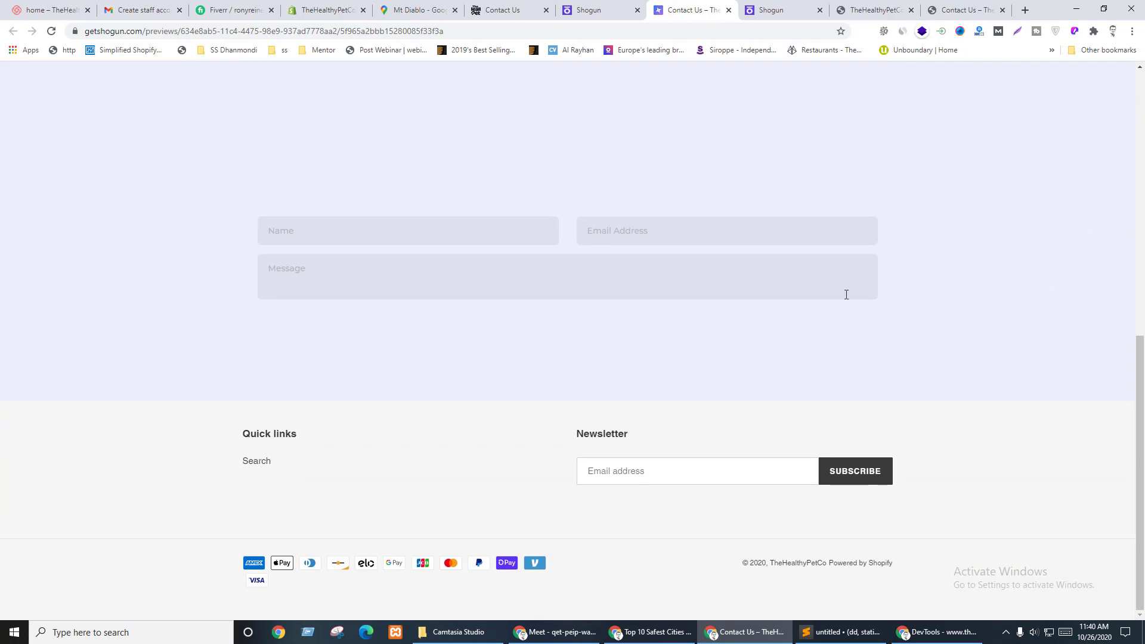
- Inspect the Message field in the preview with the developer tools and review its CSS rules
{"action": "right_click", "coordinate": [419, 256]}
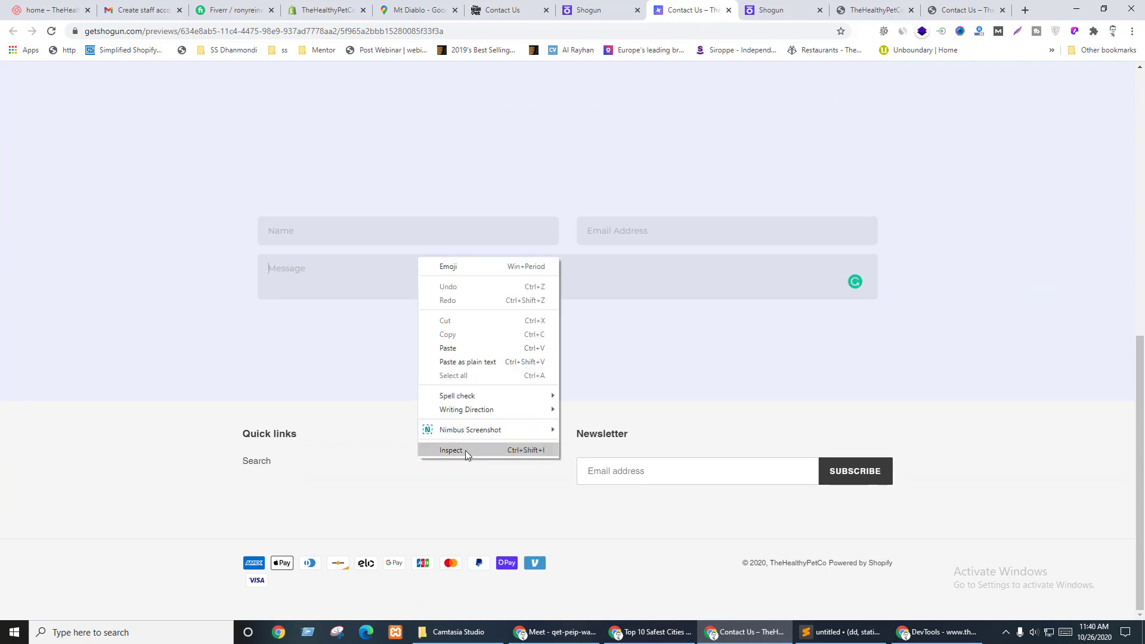
{"action": "left_click", "coordinate": [465, 449]}
{"action": "left_click_drag", "start_coordinate": [422, 80], "coordinate": [344, 314]}
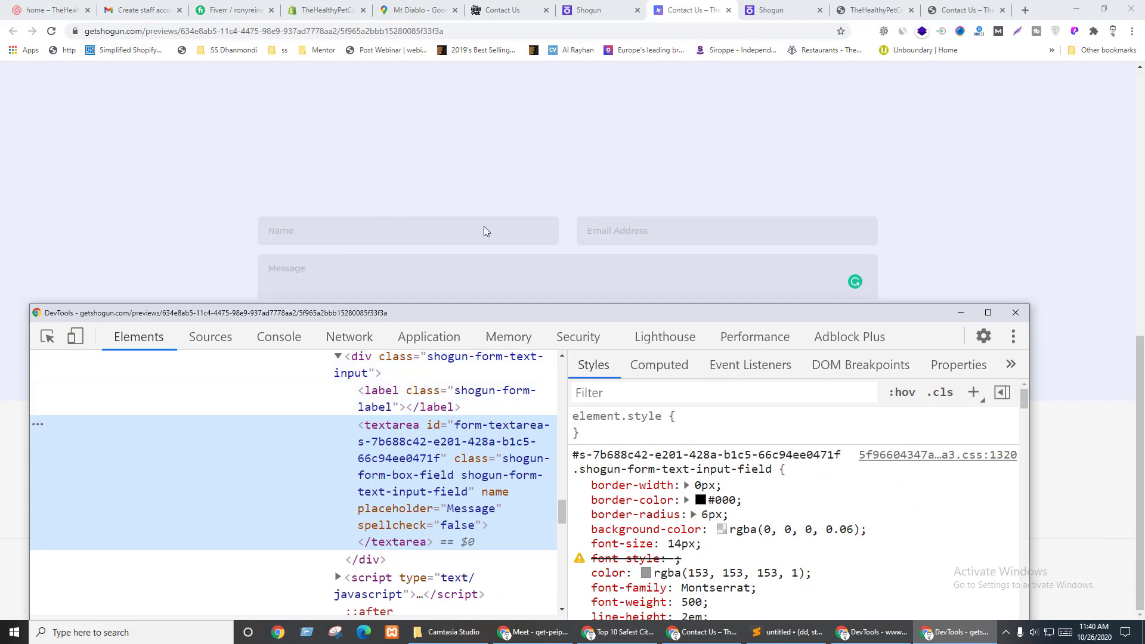
{"action": "scroll", "coordinate": [660, 501], "scroll_direction": "down", "scroll_amount": 1}
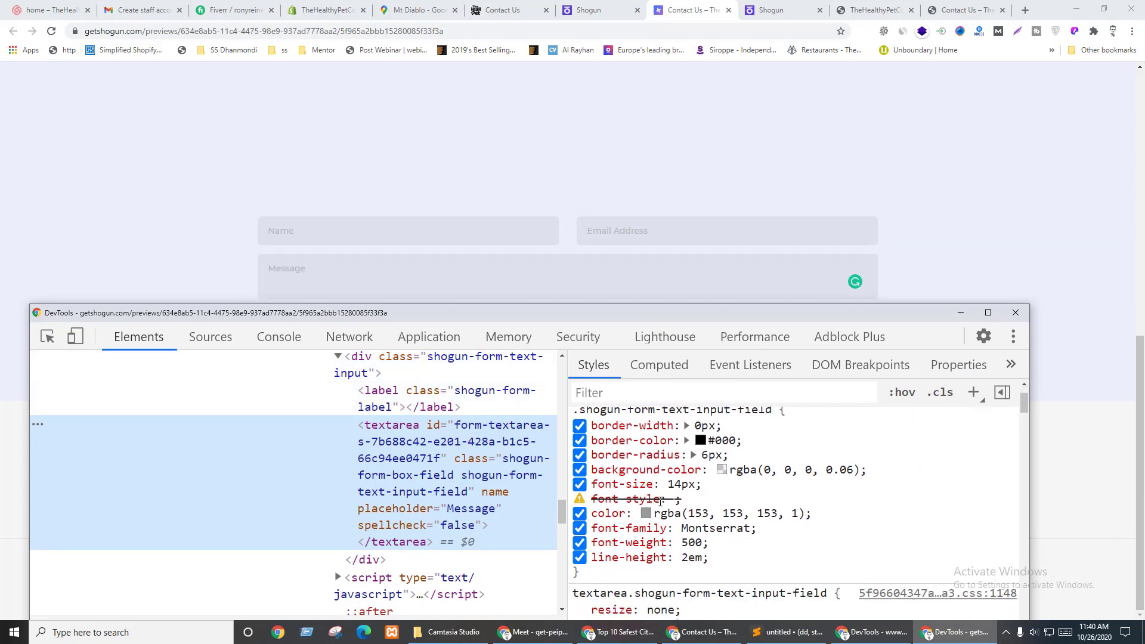
{"action": "scroll", "coordinate": [725, 528], "scroll_direction": "down", "scroll_amount": 2}
{"action": "scroll", "coordinate": [725, 528], "scroll_direction": "up", "scroll_amount": 3}
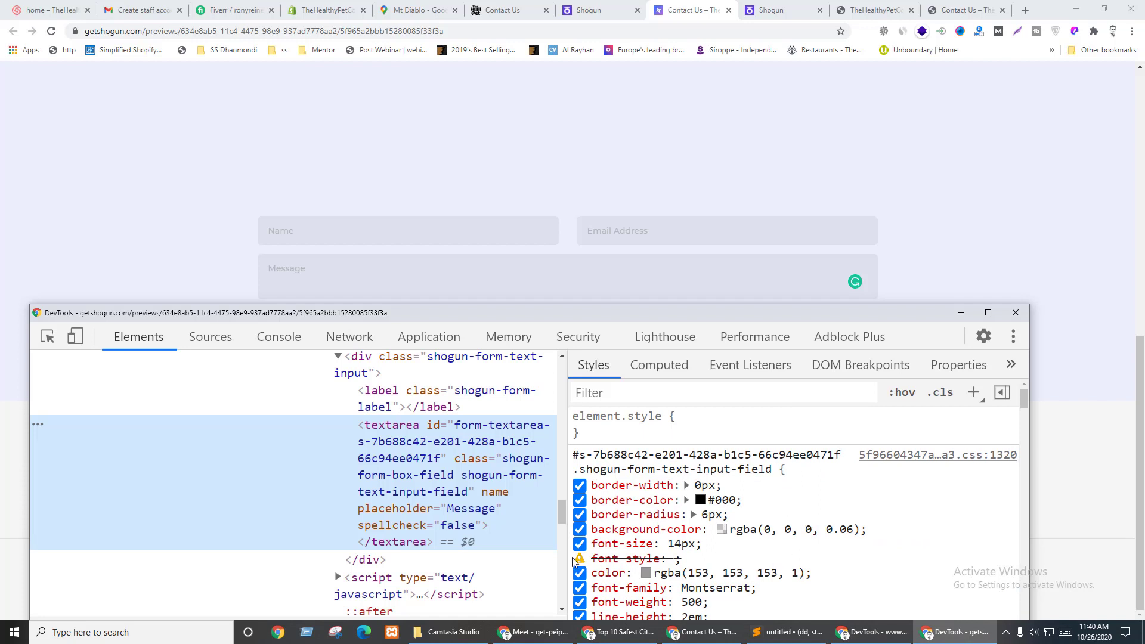
{"action": "scroll", "coordinate": [684, 541], "scroll_direction": "down", "scroll_amount": 1}
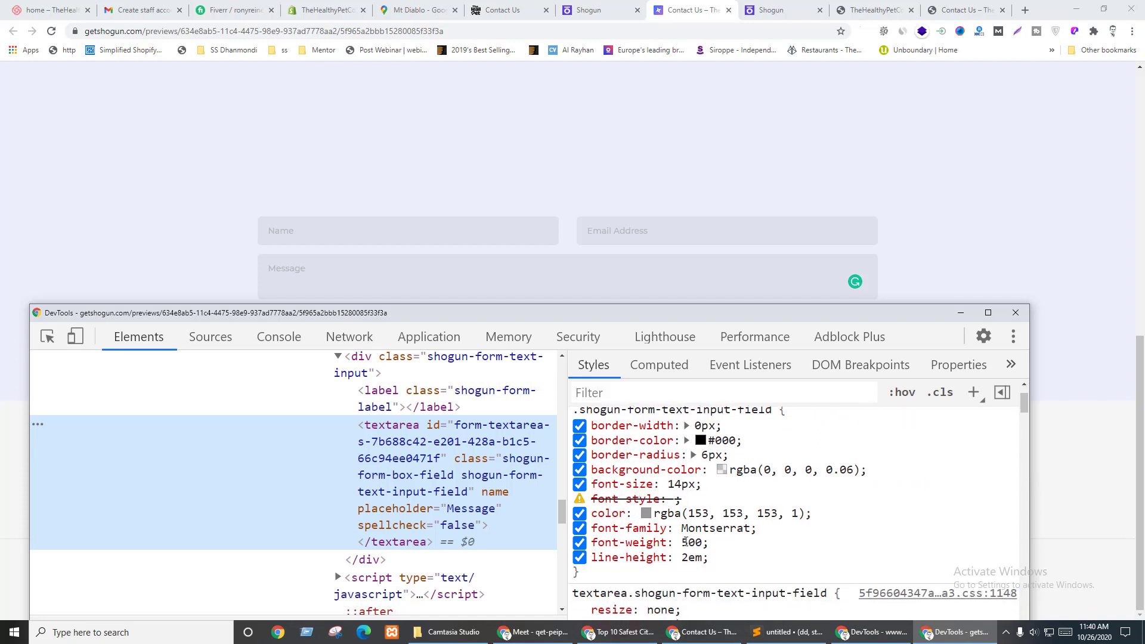
- Try adding a min-height of 500px to the Message field's .shogun-form-text-input-field rule
{"action": "left_click", "coordinate": [731, 564]}
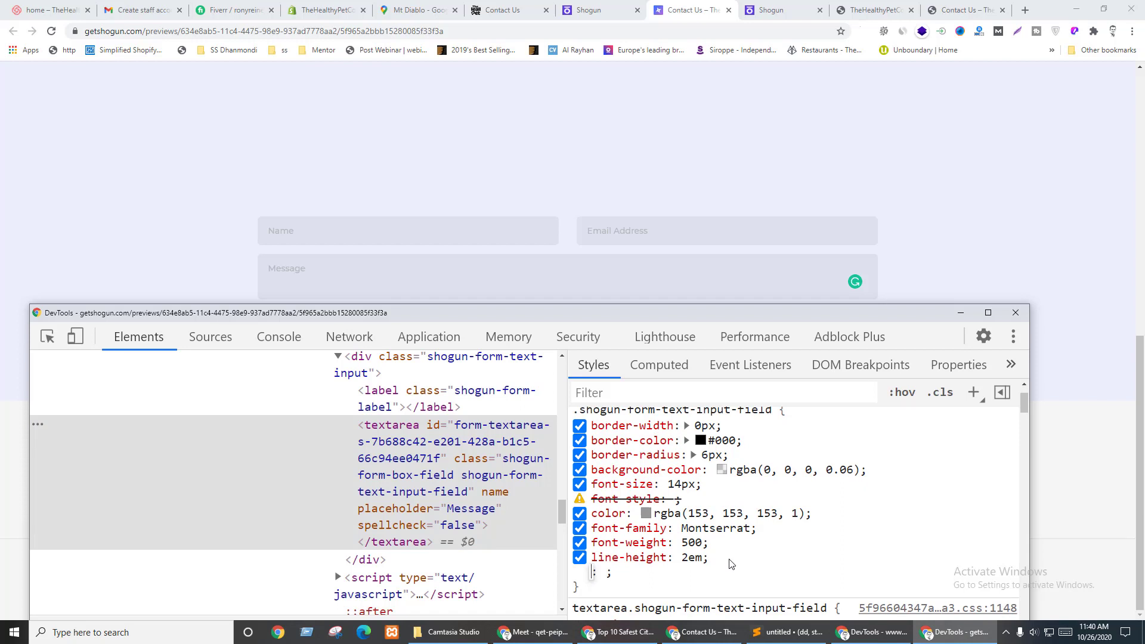
{"action": "type", "text": "min"}
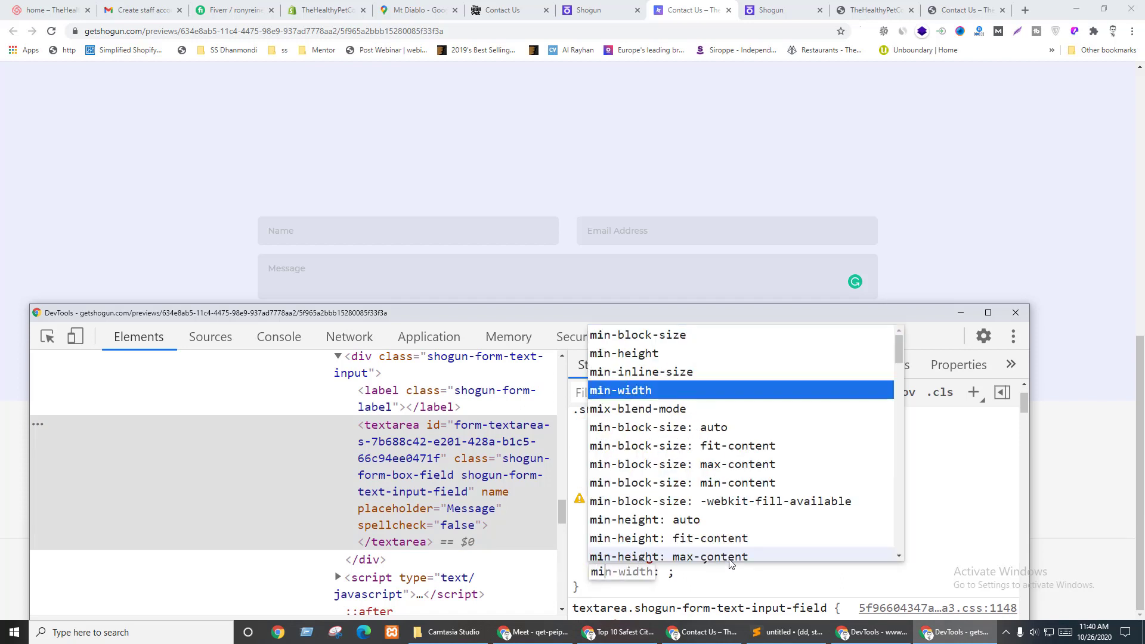
{"action": "key", "text": "Up"}
{"action": "key", "text": "Up"}
{"action": "key", "text": "Return"}
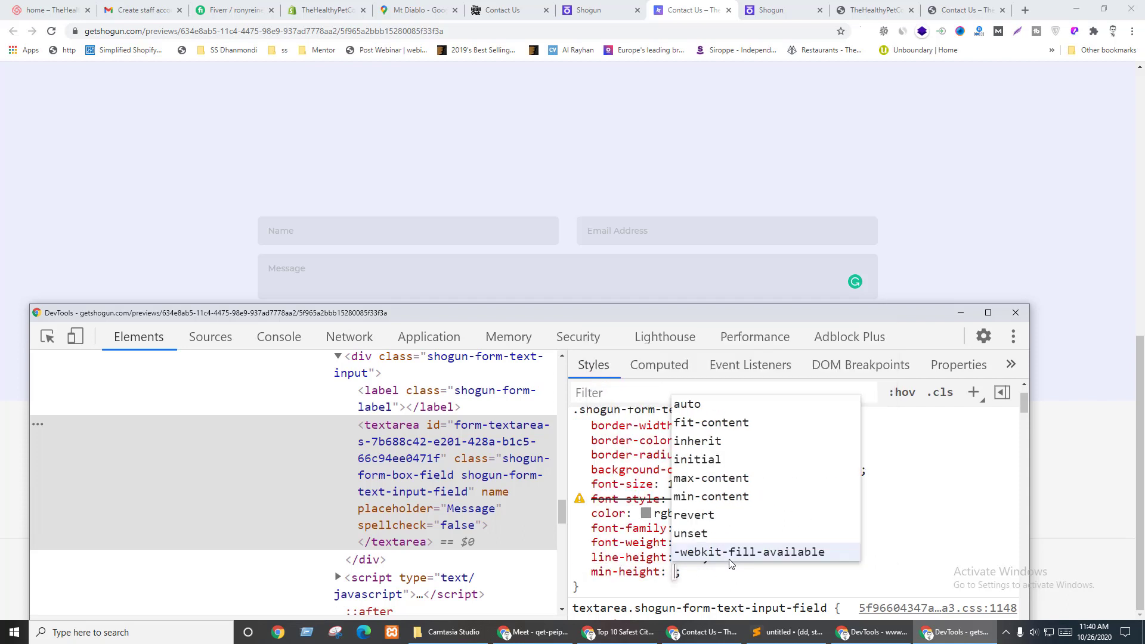
{"action": "type", "text": "200px"}
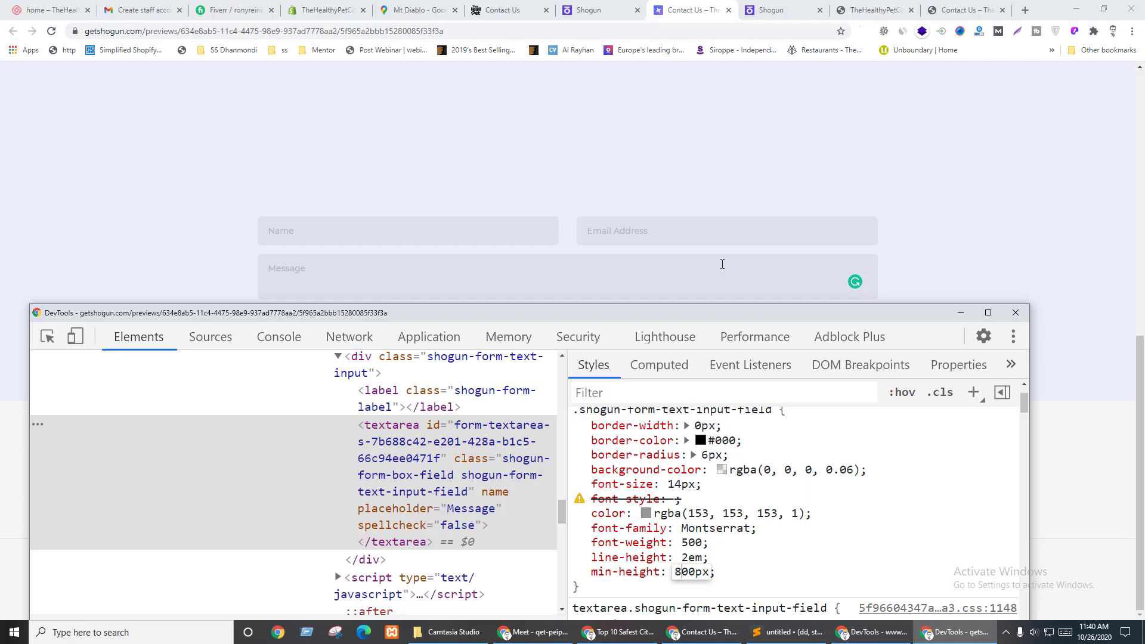
{"action": "key", "text": "shift+Left"}
{"action": "key", "text": "Return"}
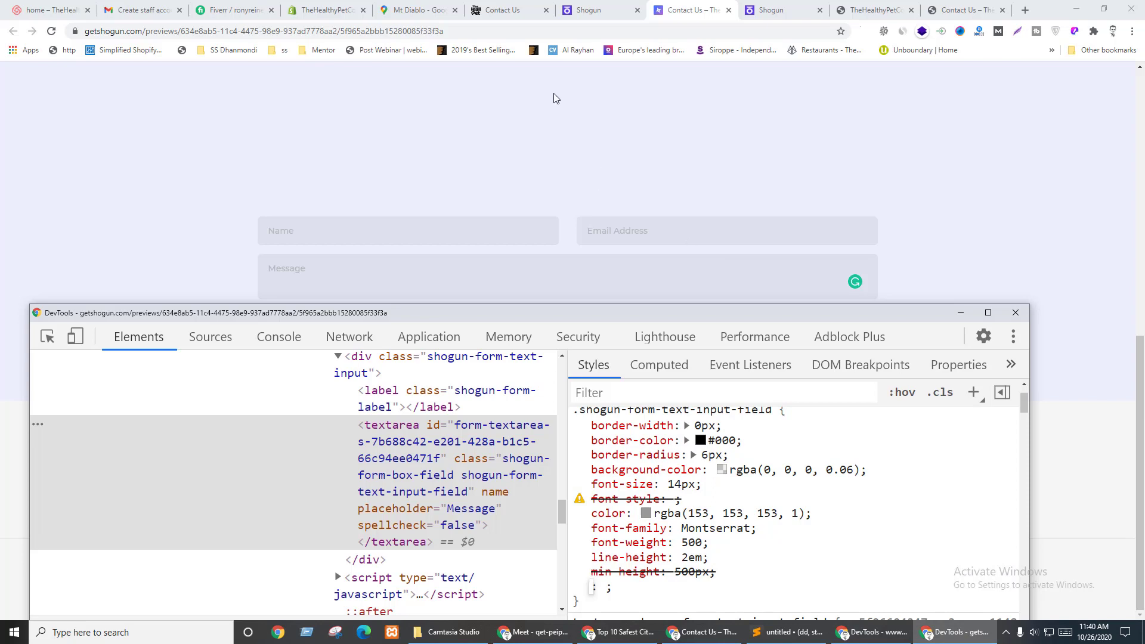
- Move the DevTools window above the form fields and reduce its height to uncover the Message field
{"action": "left_click_drag", "start_coordinate": [406, 316], "coordinate": [465, 24]}
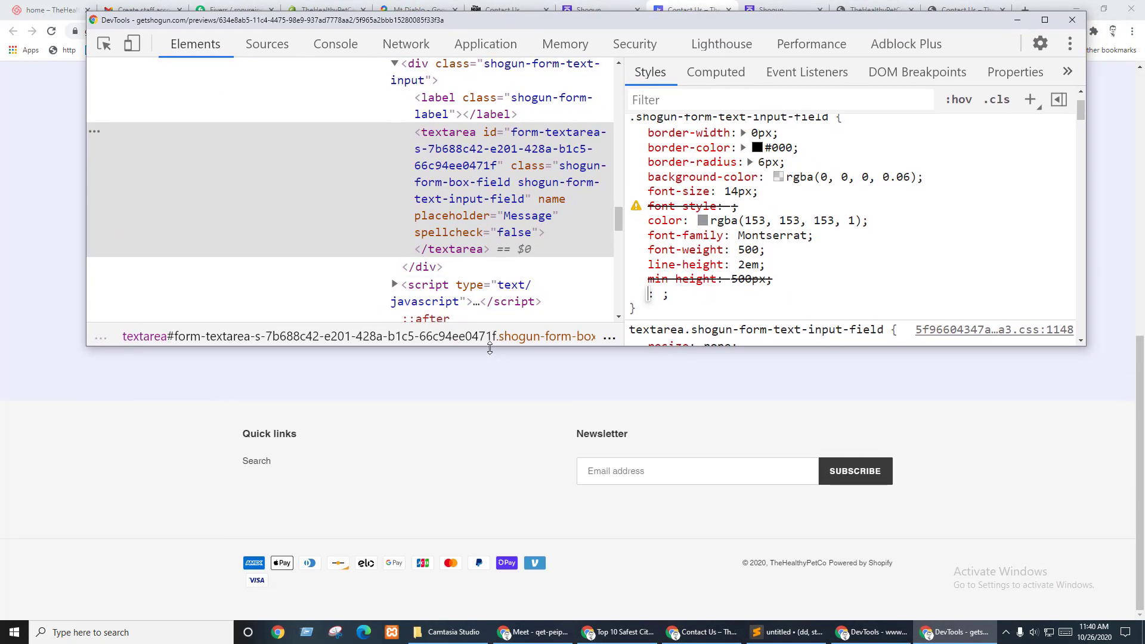
{"action": "left_click_drag", "start_coordinate": [490, 349], "coordinate": [489, 212]}
{"action": "left_click", "coordinate": [471, 159]}
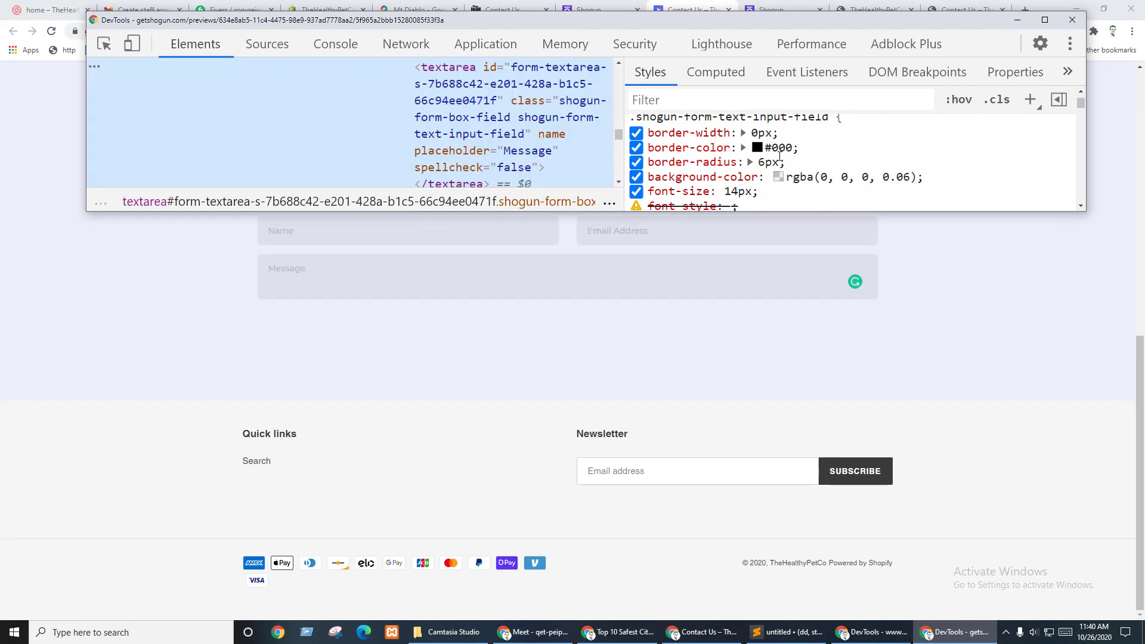
- Set min-height to 170px in the textarea.shogun-form-text-input-field rule, keeping !important, and copy the whole rule
{"action": "scroll", "coordinate": [779, 156], "scroll_direction": "down", "scroll_amount": 5}
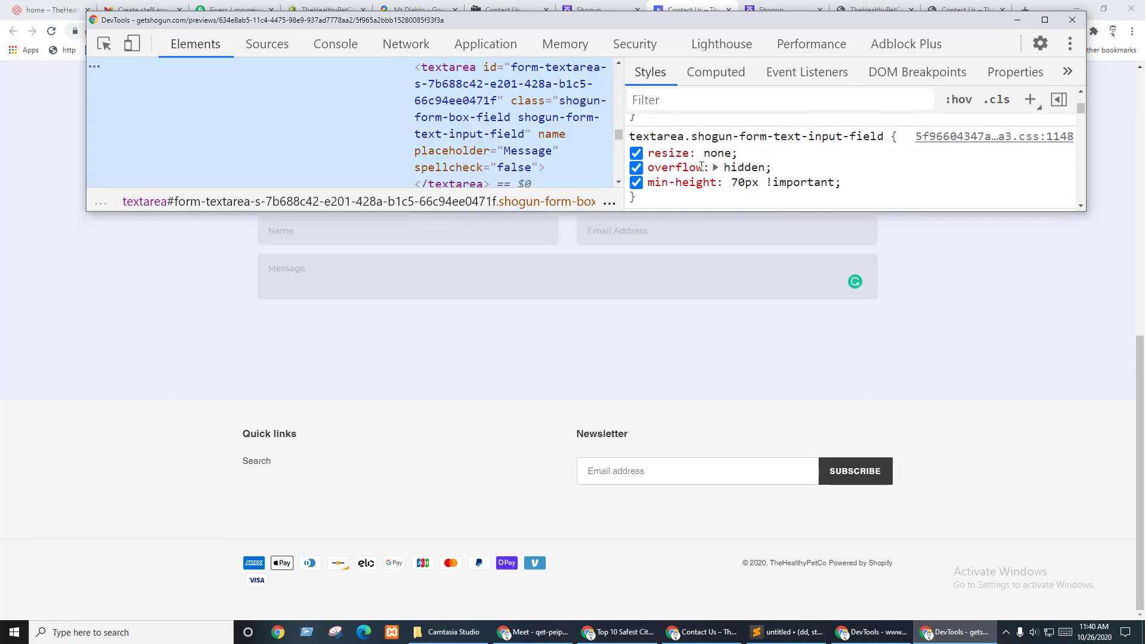
{"action": "scroll", "coordinate": [701, 167], "scroll_direction": "up", "scroll_amount": 1}
{"action": "left_click", "coordinate": [663, 158]}
{"action": "key", "text": "Escape"}
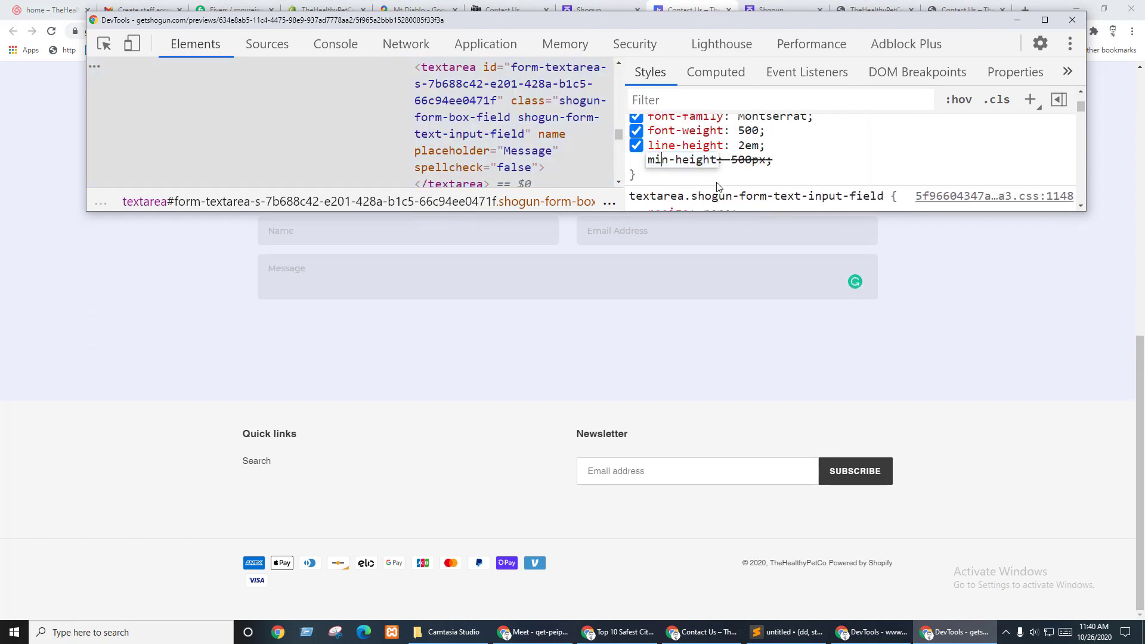
{"action": "scroll", "coordinate": [713, 192], "scroll_direction": "down", "scroll_amount": 1}
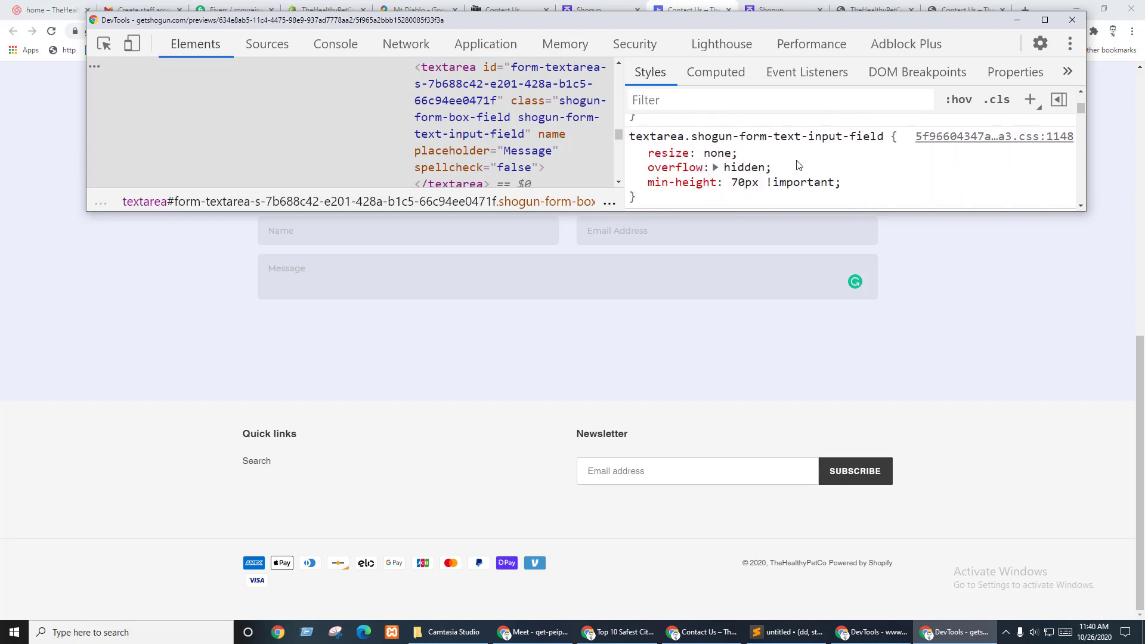
{"action": "left_click", "coordinate": [756, 185]}
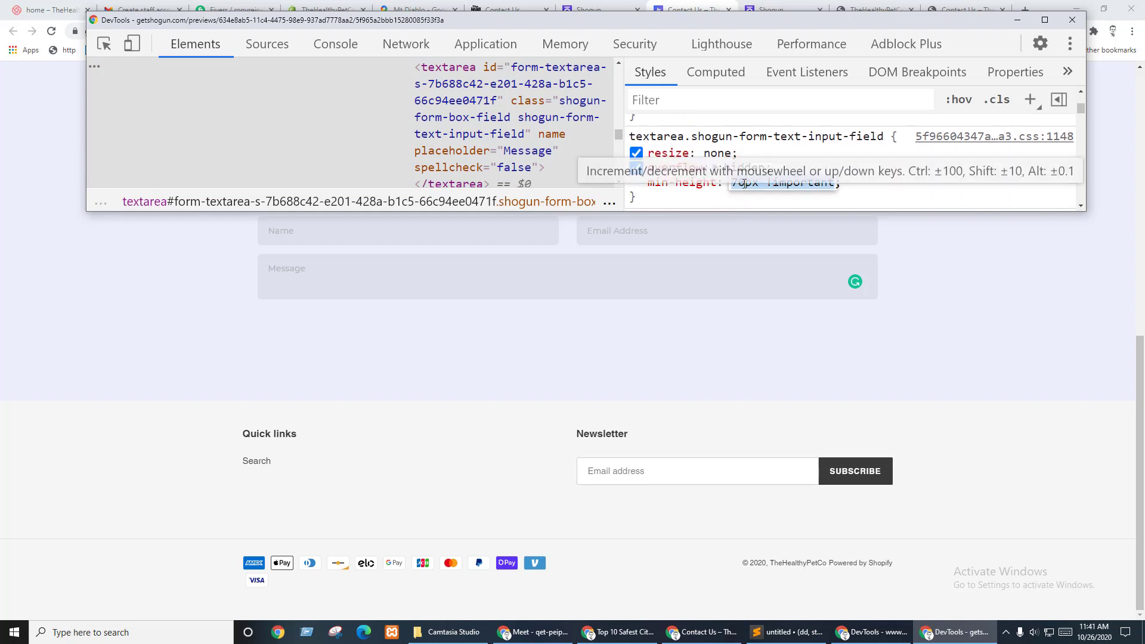
{"action": "key", "text": "Home"}
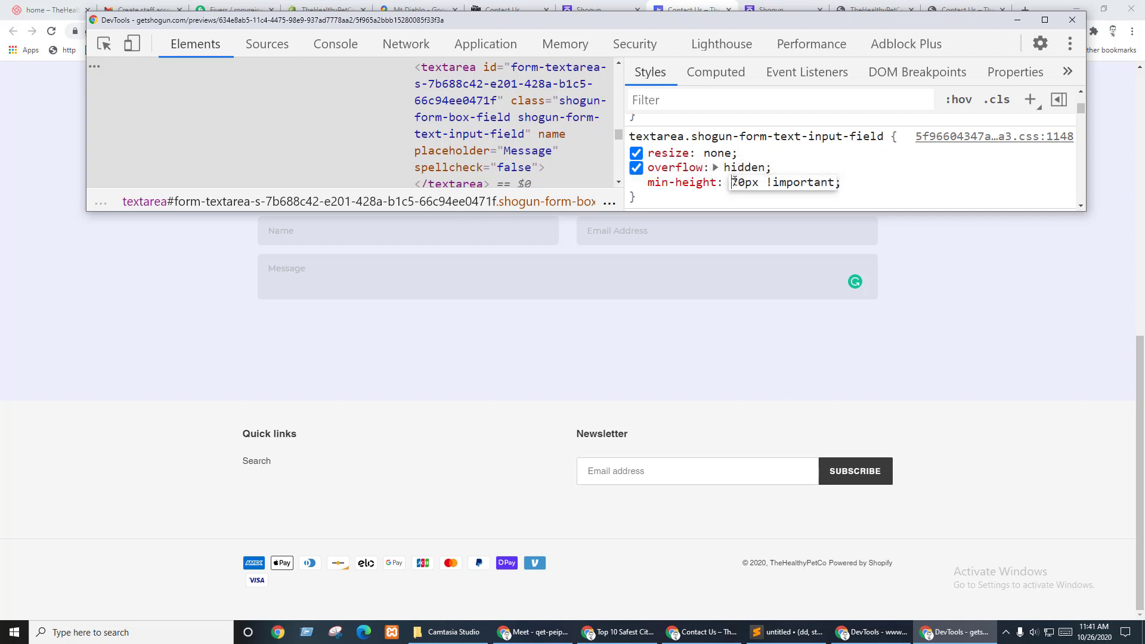
{"action": "type", "text": "1"}
{"action": "left_click_drag", "start_coordinate": [677, 198], "coordinate": [627, 141]}
{"action": "key", "text": "ctrl+c"}
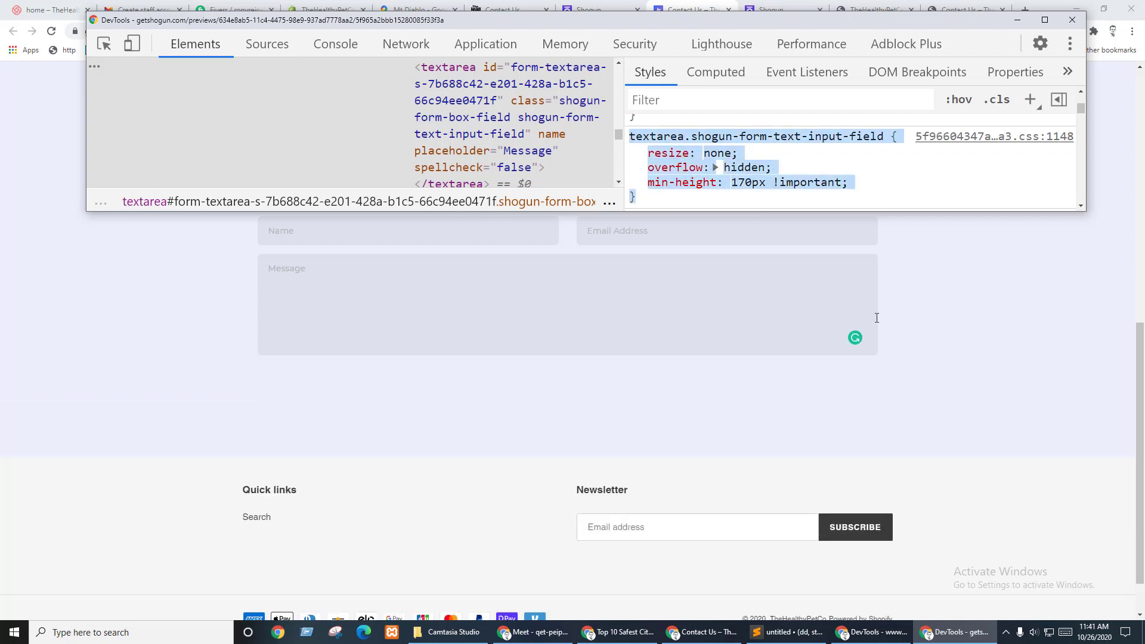
- Return to the Contact Us page in the Shogun editor and open the code of the HTML element above the banner
{"action": "key", "text": "alt+Tab"}
{"action": "left_click", "coordinate": [589, 9]}
{"action": "left_click", "coordinate": [488, 288]}
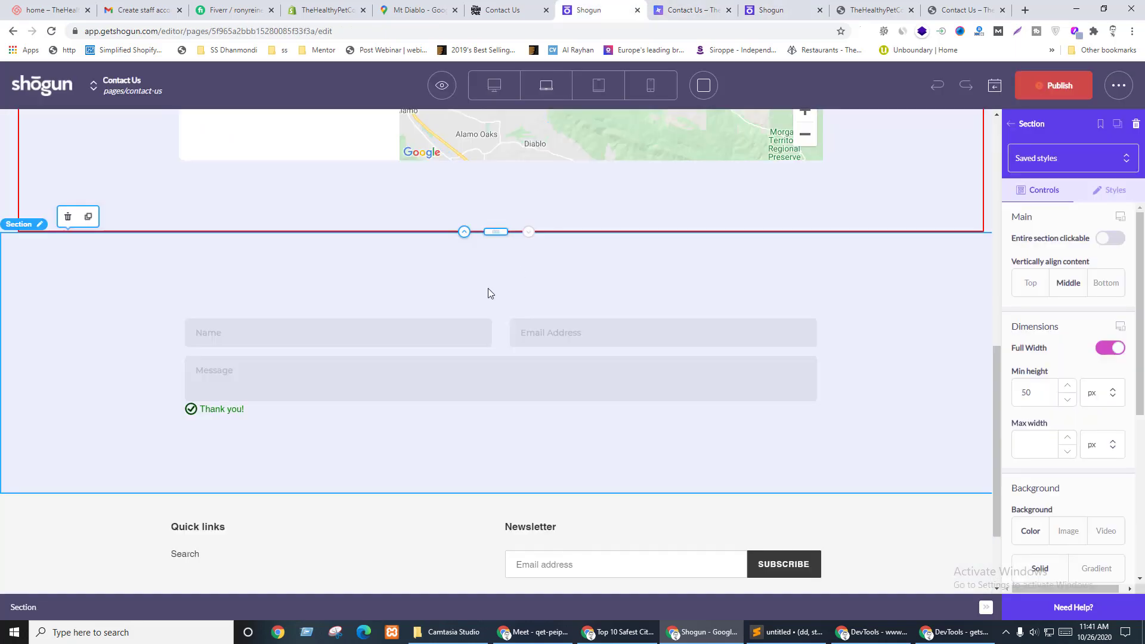
{"action": "scroll", "coordinate": [483, 310], "scroll_direction": "up", "scroll_amount": 10}
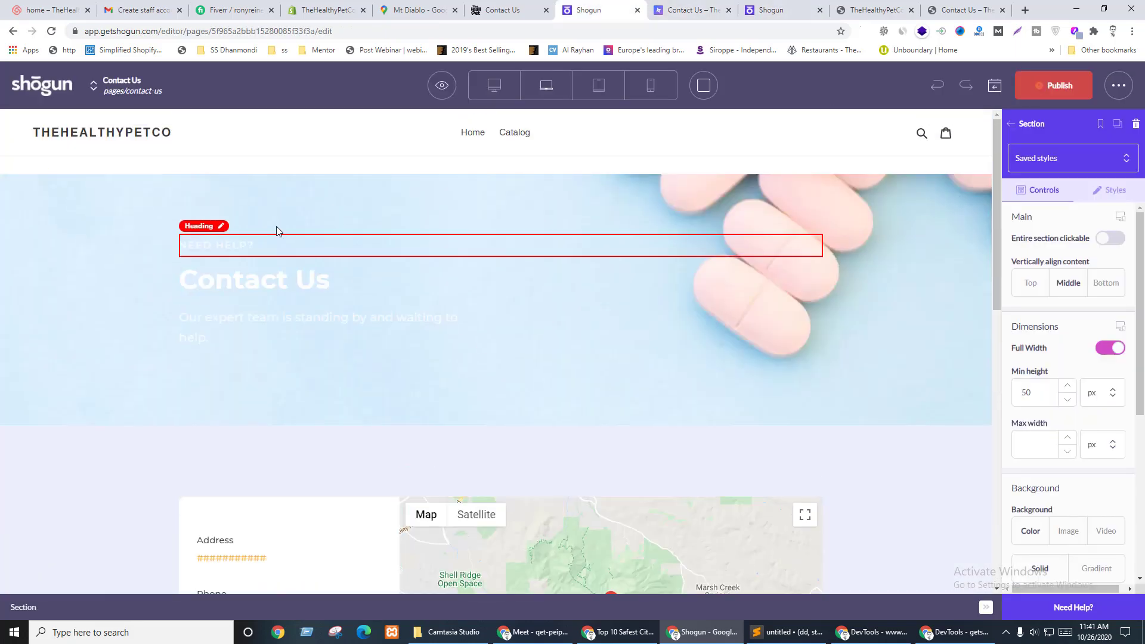
{"action": "left_click", "coordinate": [299, 171]}
{"action": "left_click", "coordinate": [91, 456]}
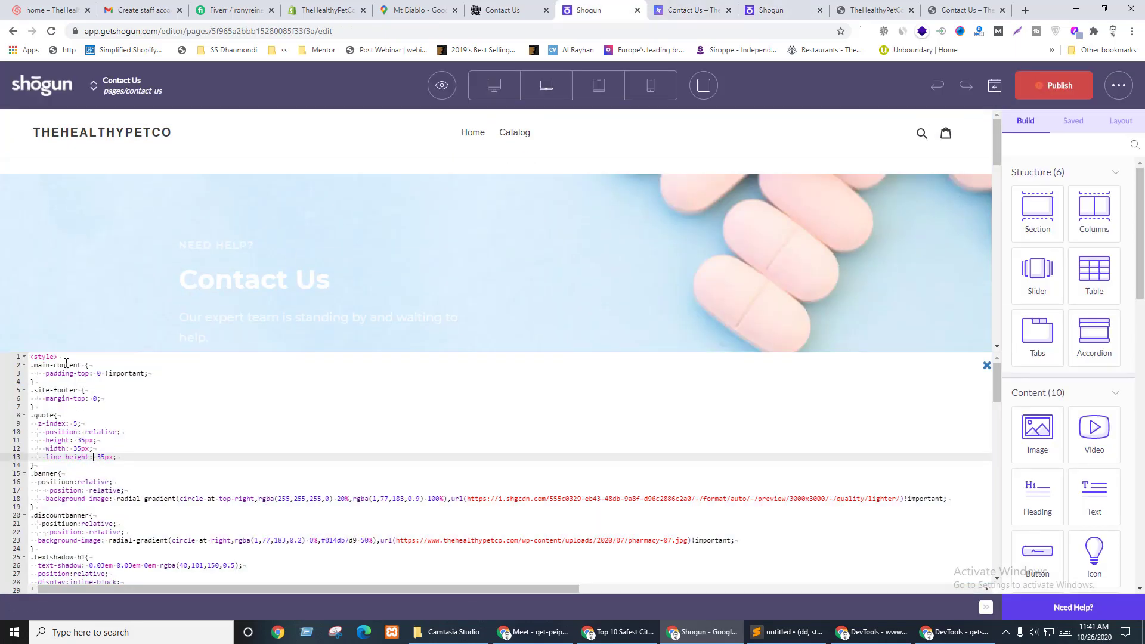
- Paste the textarea.shogun-form-text-input-field rule directly below the opening style tag and remove its resize and overflow lines, keeping min-height: 170px !important
{"action": "left_click", "coordinate": [69, 356]}
{"action": "key", "text": "Return"}
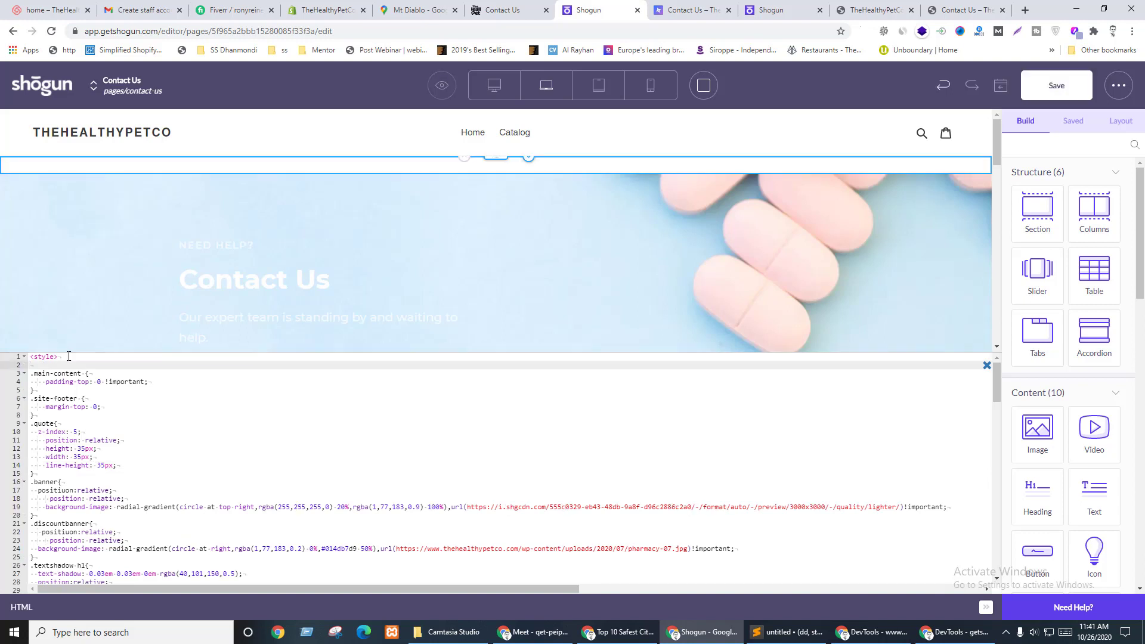
{"action": "key", "text": "ctrl+v"}
{"action": "left_click_drag", "start_coordinate": [109, 382], "coordinate": [45, 373]}
{"action": "key", "text": "BackSpace"}
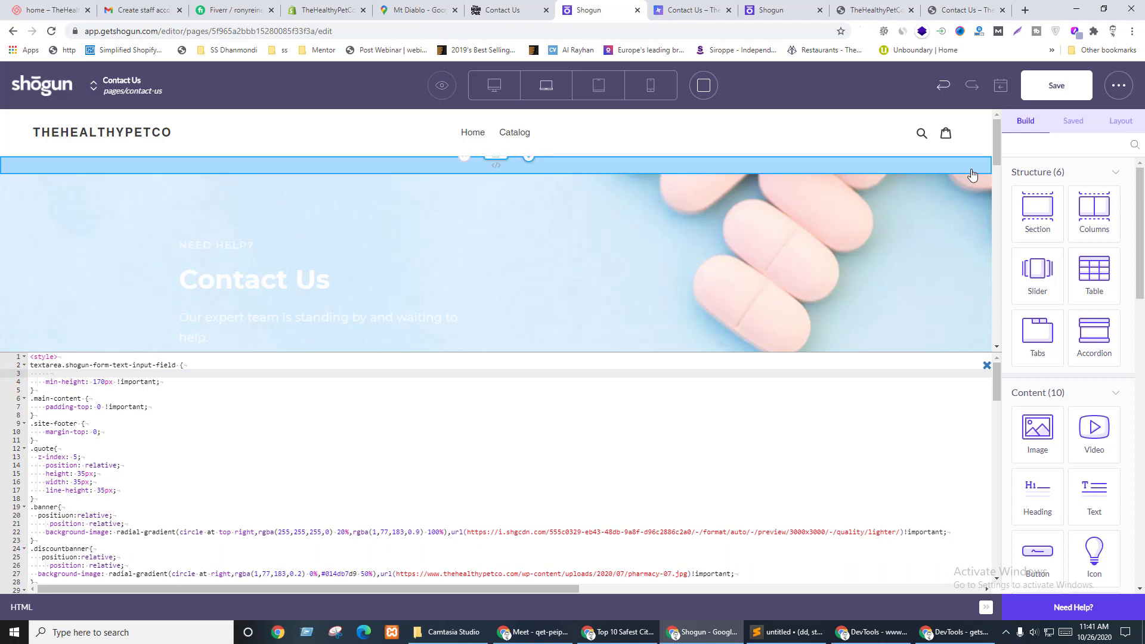
- Save the Contact Us page, close the code editor and publish the page
{"action": "left_click", "coordinate": [1049, 99]}
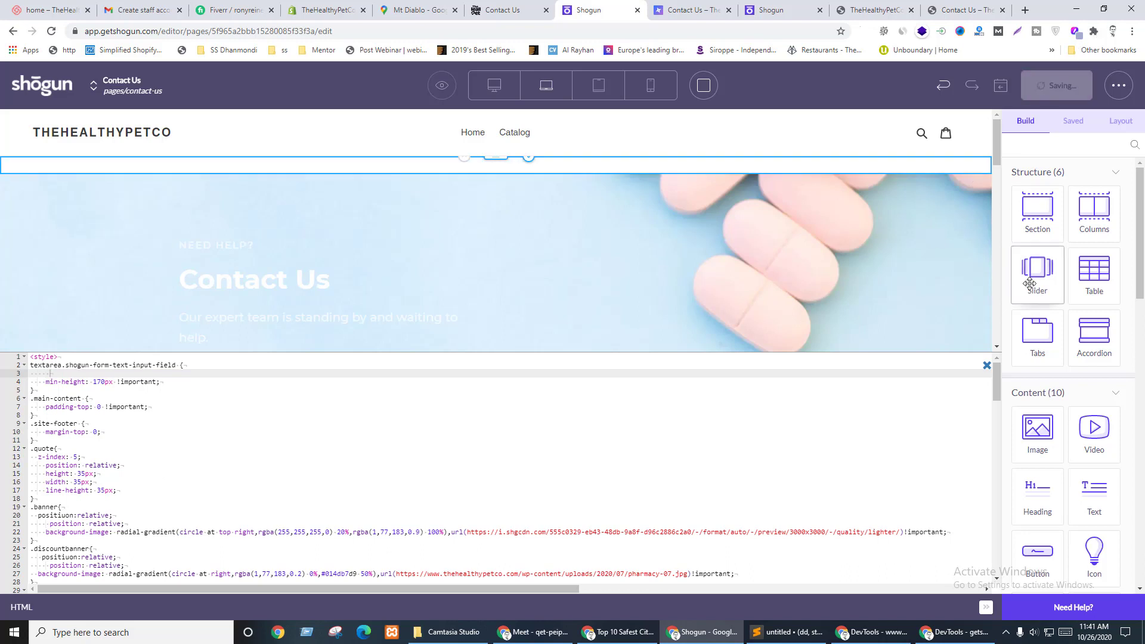
{"action": "left_click", "coordinate": [985, 364]}
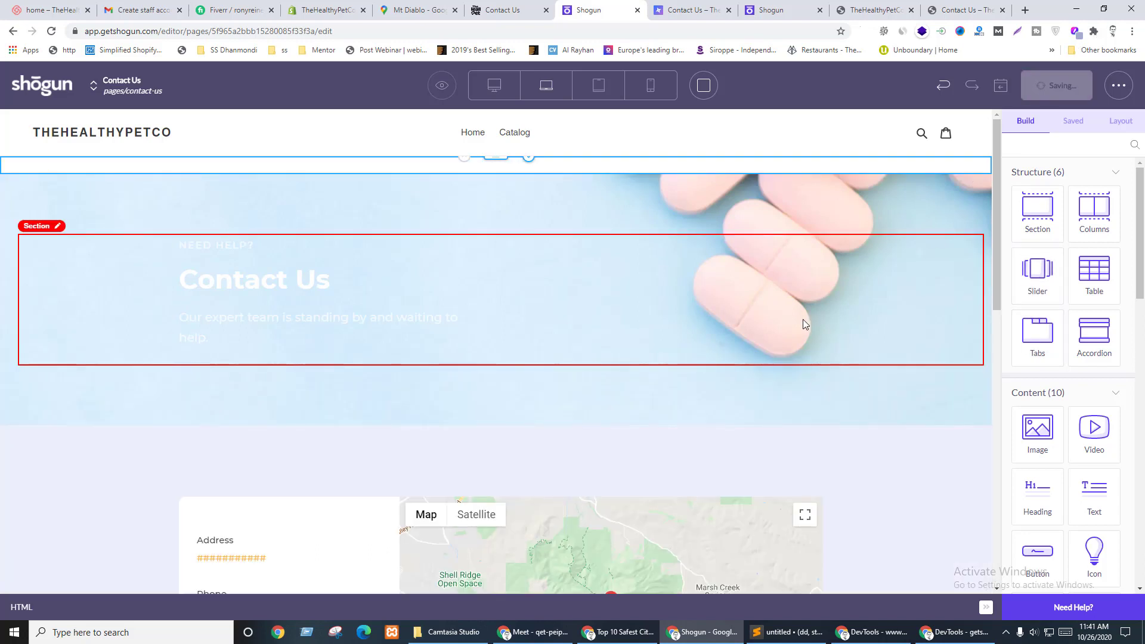
{"action": "left_click", "coordinate": [1037, 87]}
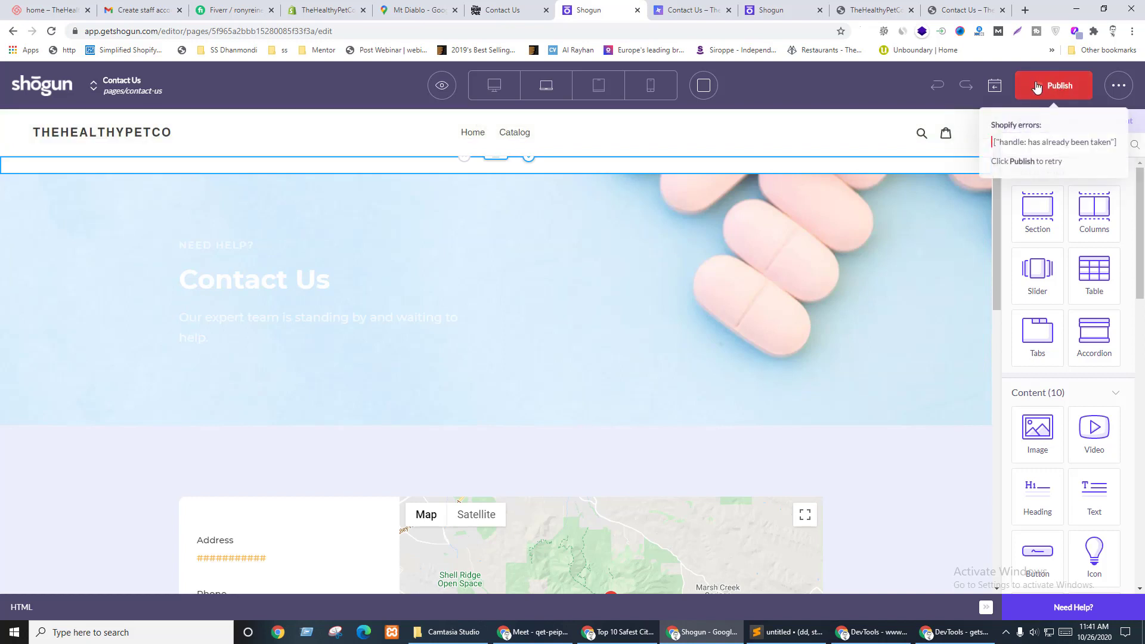
{"action": "left_click", "coordinate": [1037, 87]}
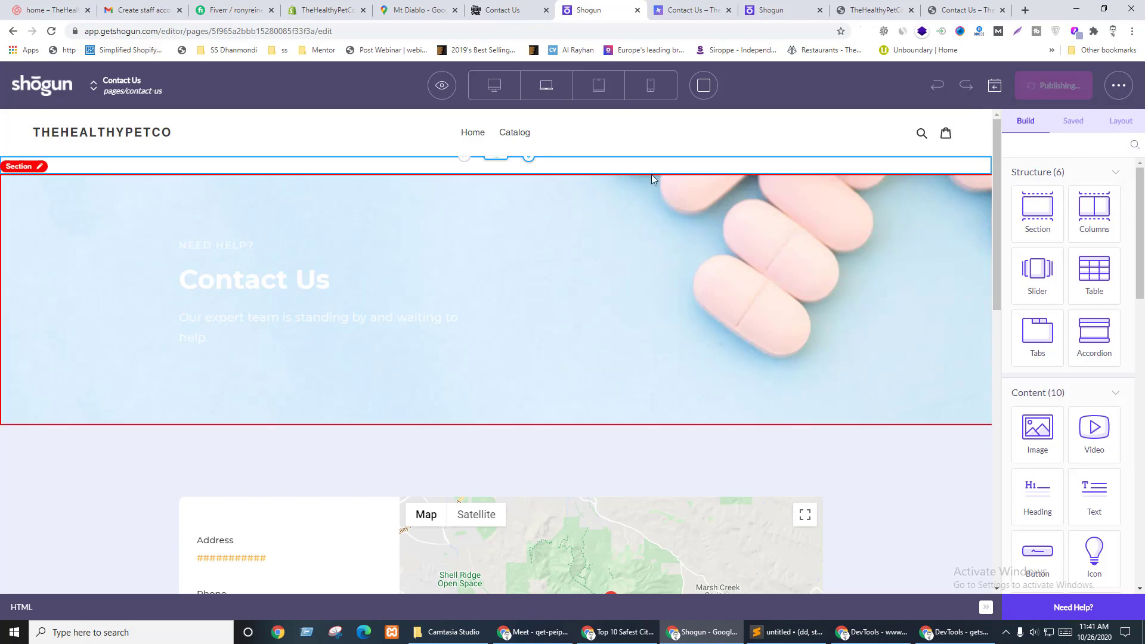
- Compare the contact form in the editor and preview with the original site's form and the home page's subscription form
{"action": "scroll", "coordinate": [516, 322], "scroll_direction": "down", "scroll_amount": 10}
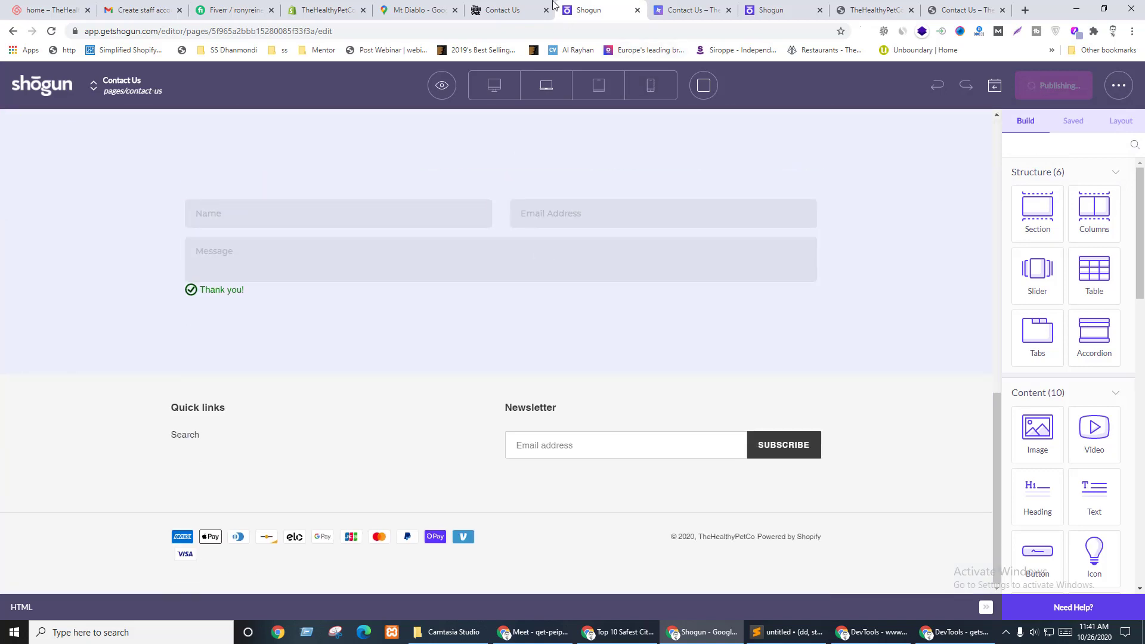
{"action": "left_click", "coordinate": [686, 10]}
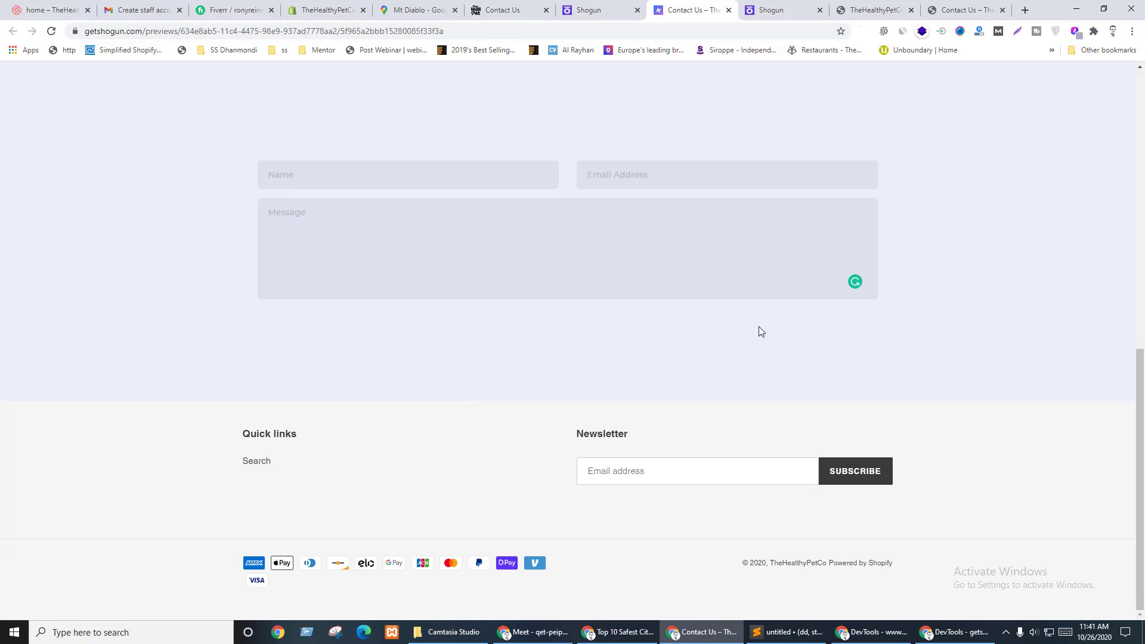
{"action": "left_click", "coordinate": [506, 9]}
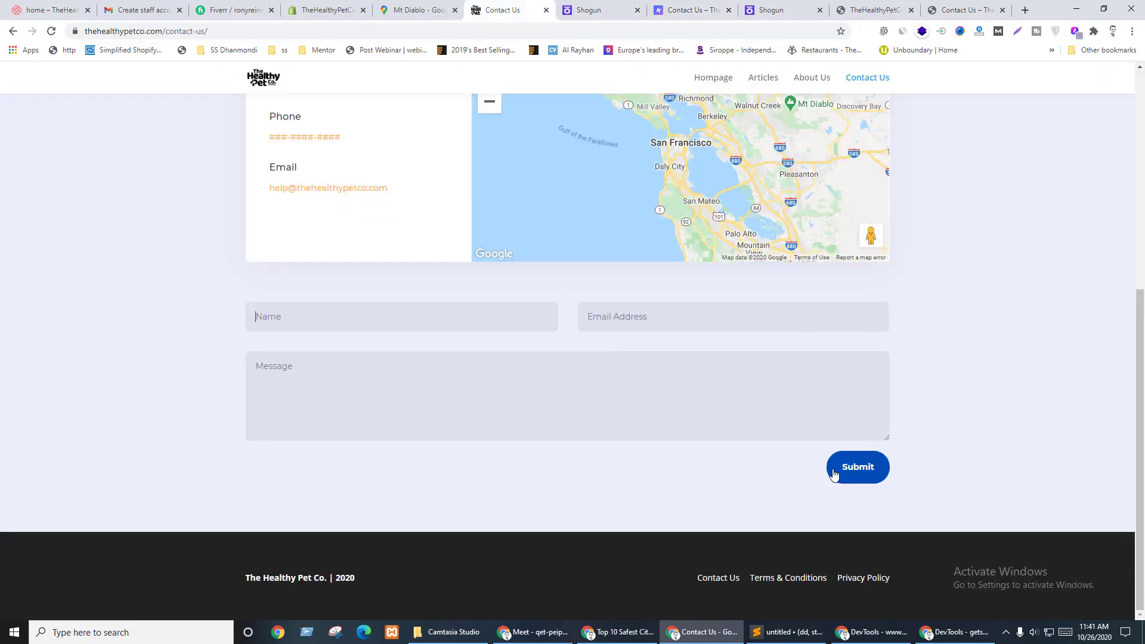
{"action": "left_click", "coordinate": [602, 5]}
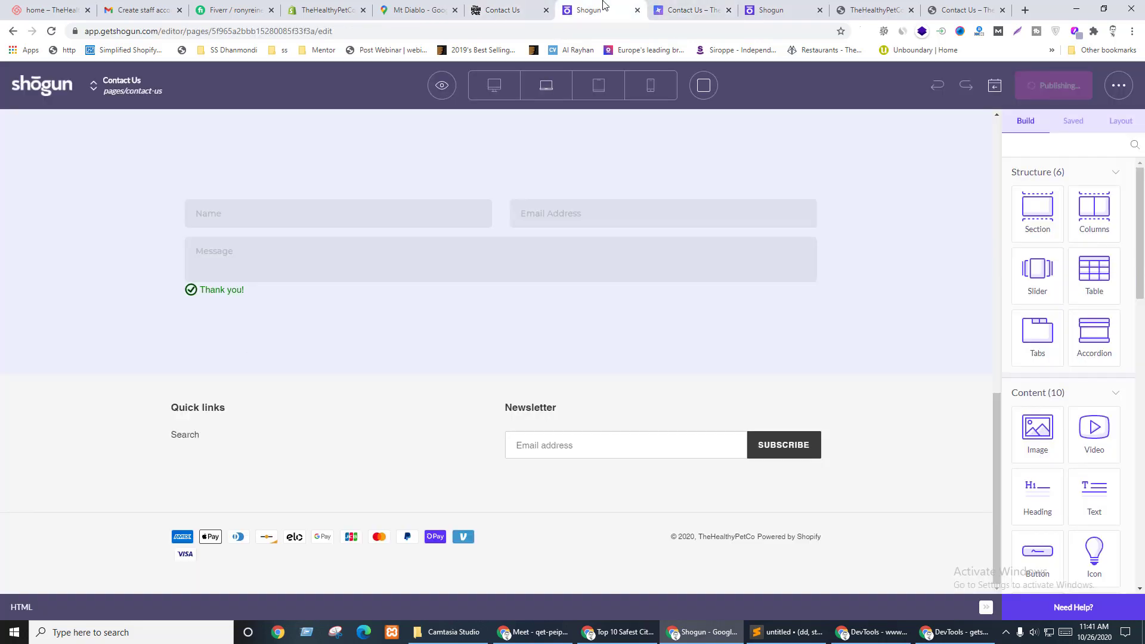
{"action": "left_click", "coordinate": [774, 6]}
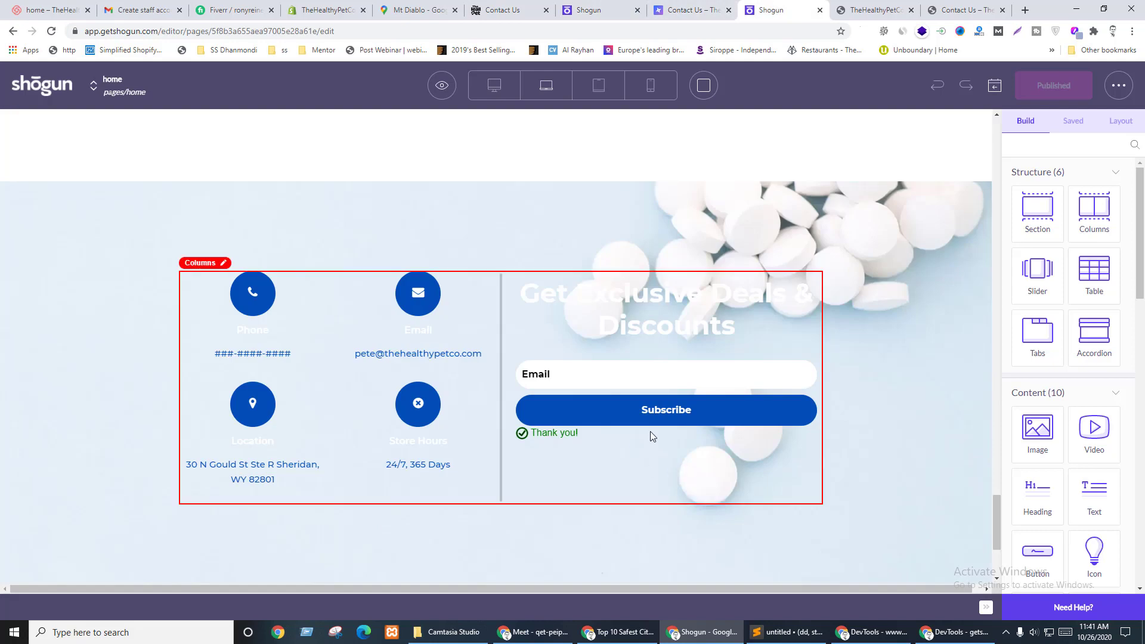
{"action": "left_click", "coordinate": [601, 5]}
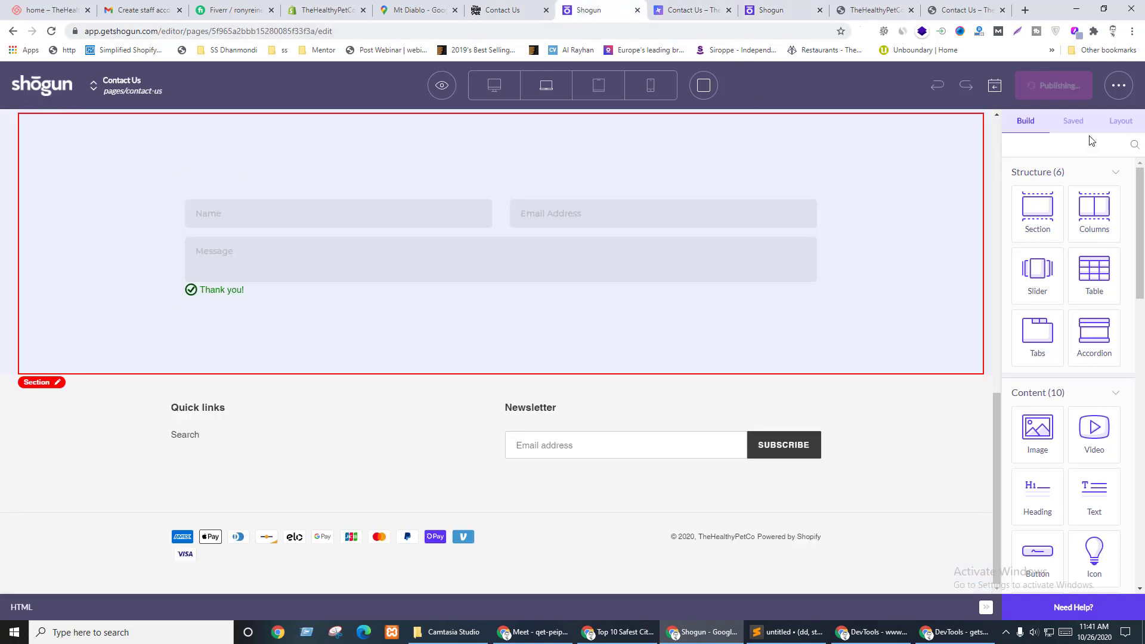
- Try inserting the saved contact section below the form and selecting its Subscribe button, and undo the insertion
{"action": "left_click", "coordinate": [1073, 121]}
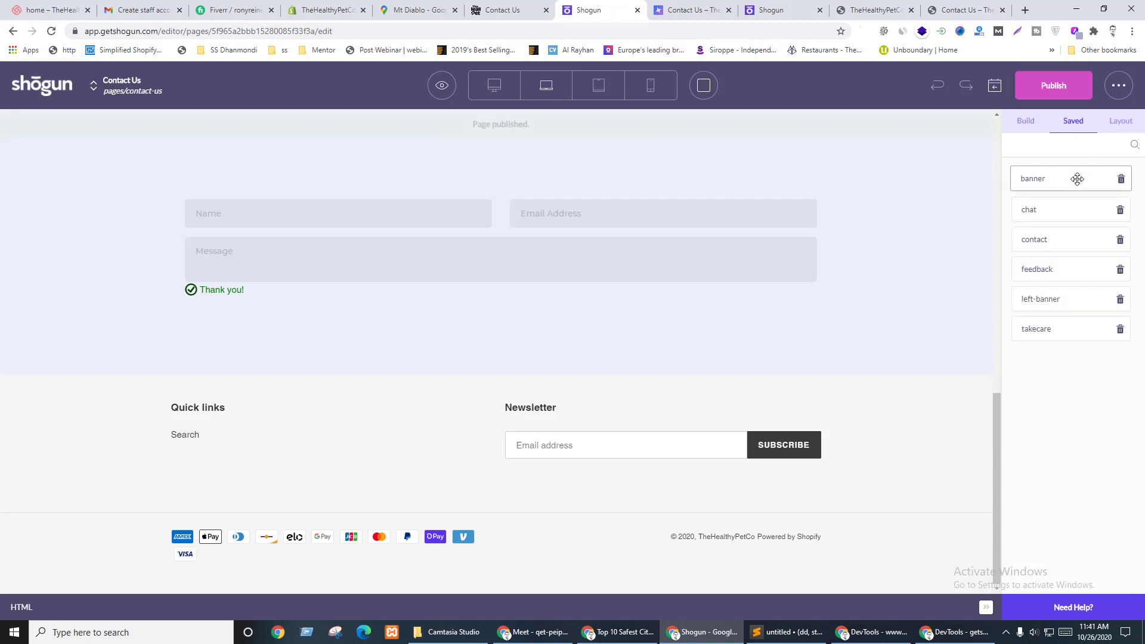
{"action": "left_click_drag", "start_coordinate": [1043, 238], "coordinate": [484, 461]}
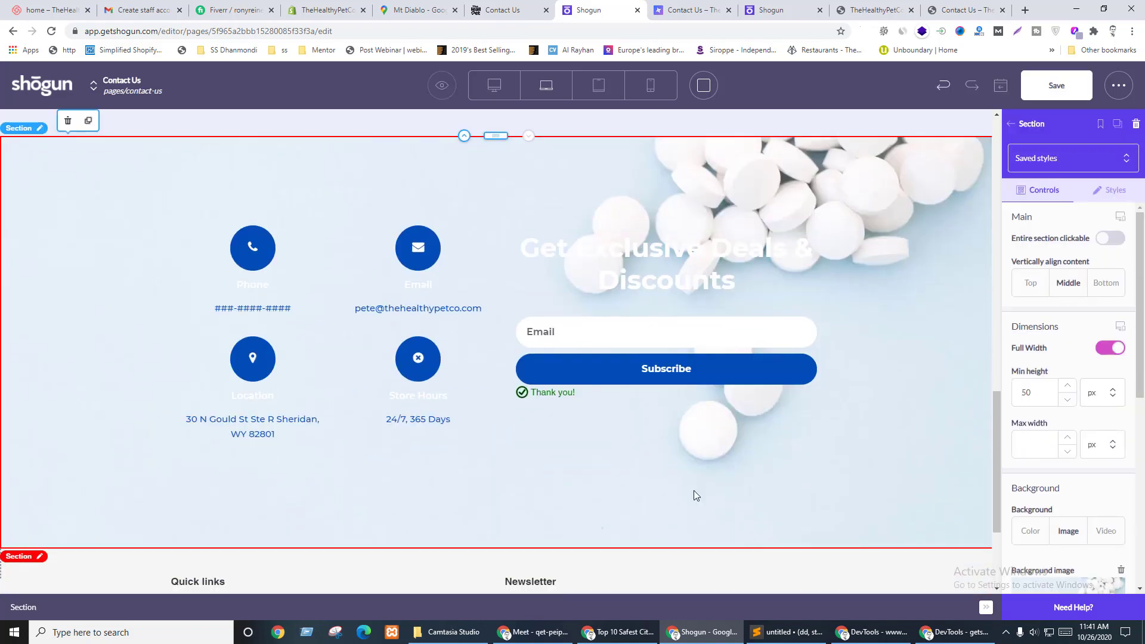
{"action": "left_click", "coordinate": [665, 371]}
{"action": "scroll", "coordinate": [643, 455], "scroll_direction": "up", "scroll_amount": 2}
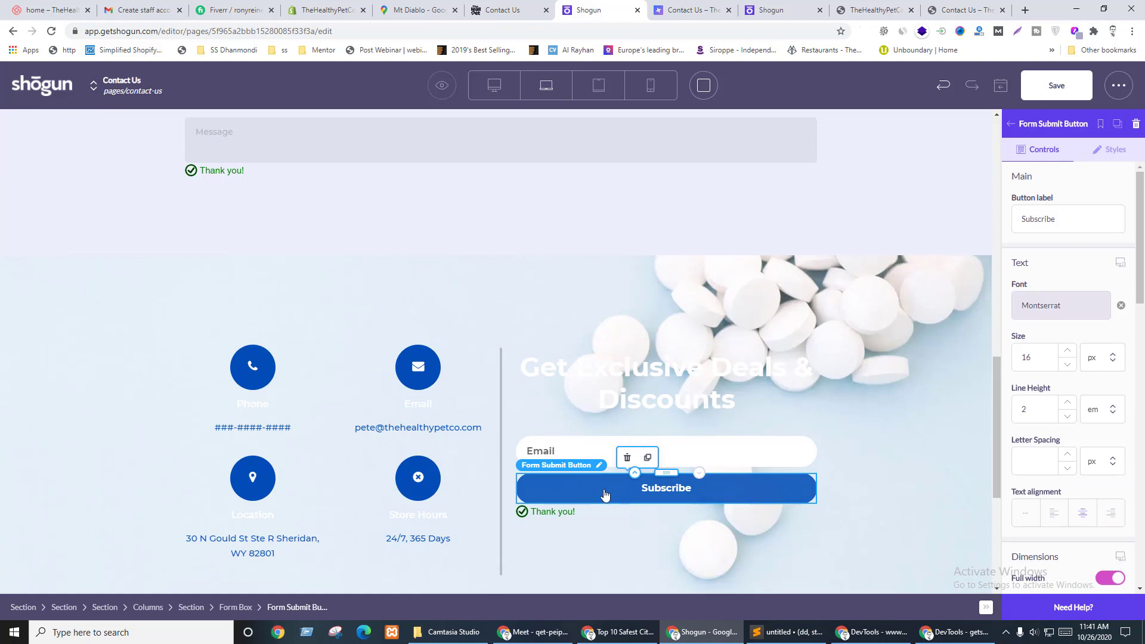
{"action": "scroll", "coordinate": [604, 494], "scroll_direction": "up", "scroll_amount": 3}
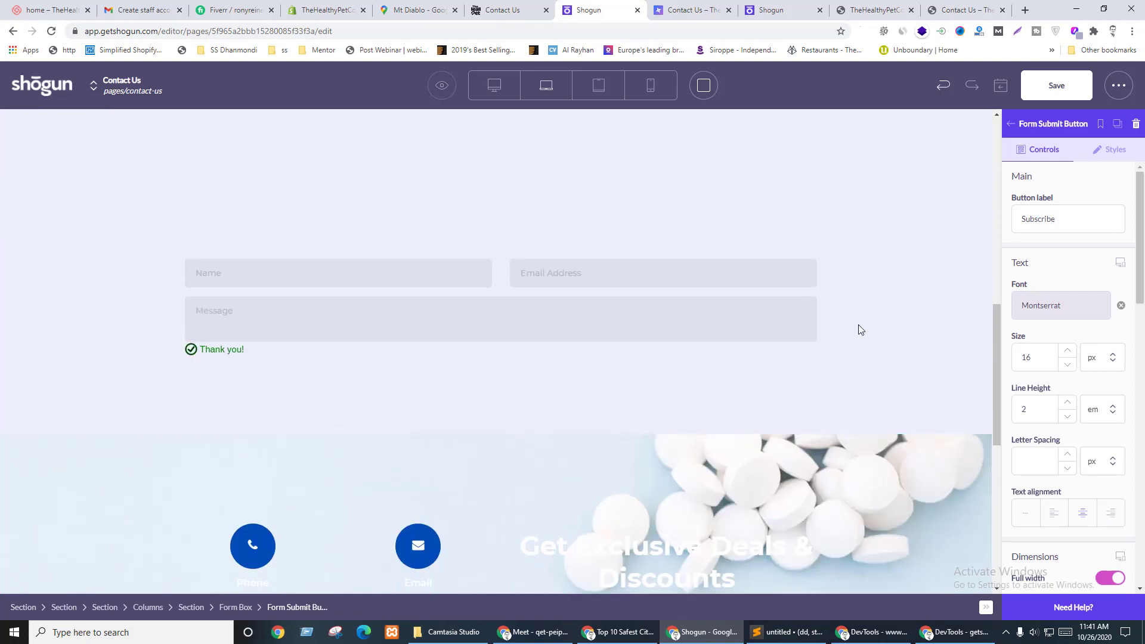
{"action": "key", "text": "ctrl+z"}
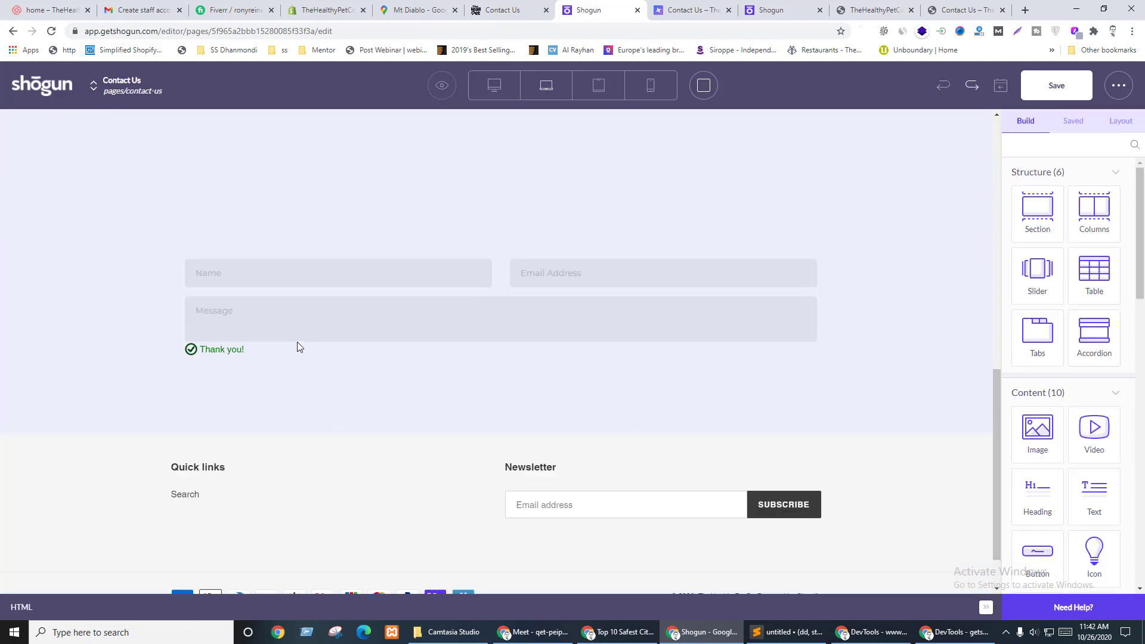
- Duplicate the two-column row holding the Name and Email Address fields so the copy sits below the Message field
{"action": "scroll", "coordinate": [1080, 381], "scroll_direction": "down", "scroll_amount": 2}
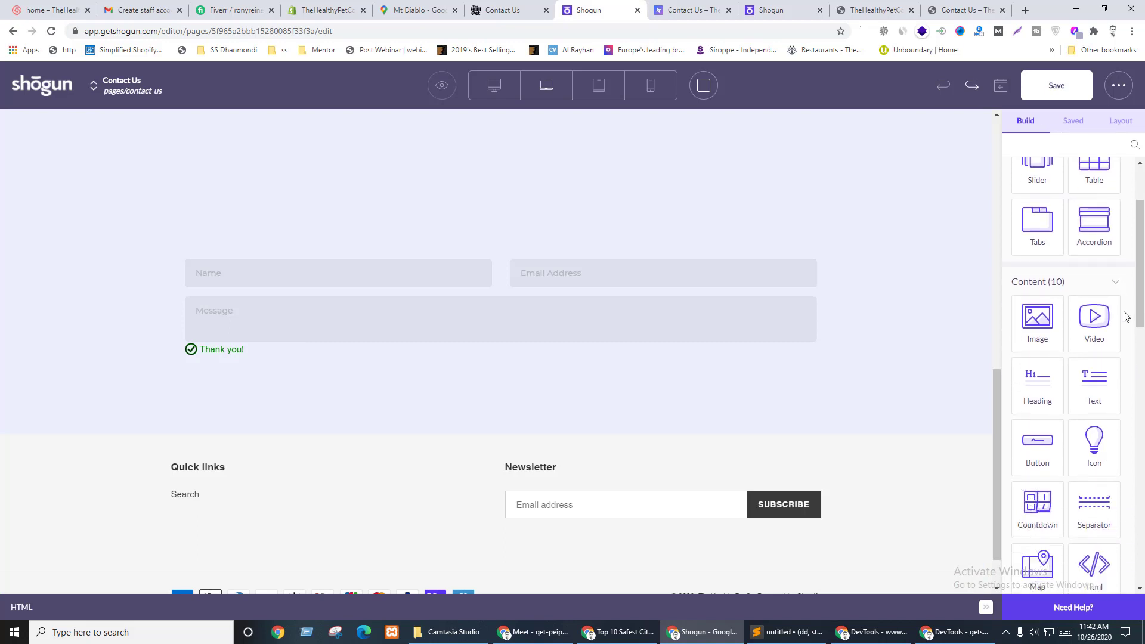
{"action": "scroll", "coordinate": [1118, 289], "scroll_direction": "down", "scroll_amount": 6}
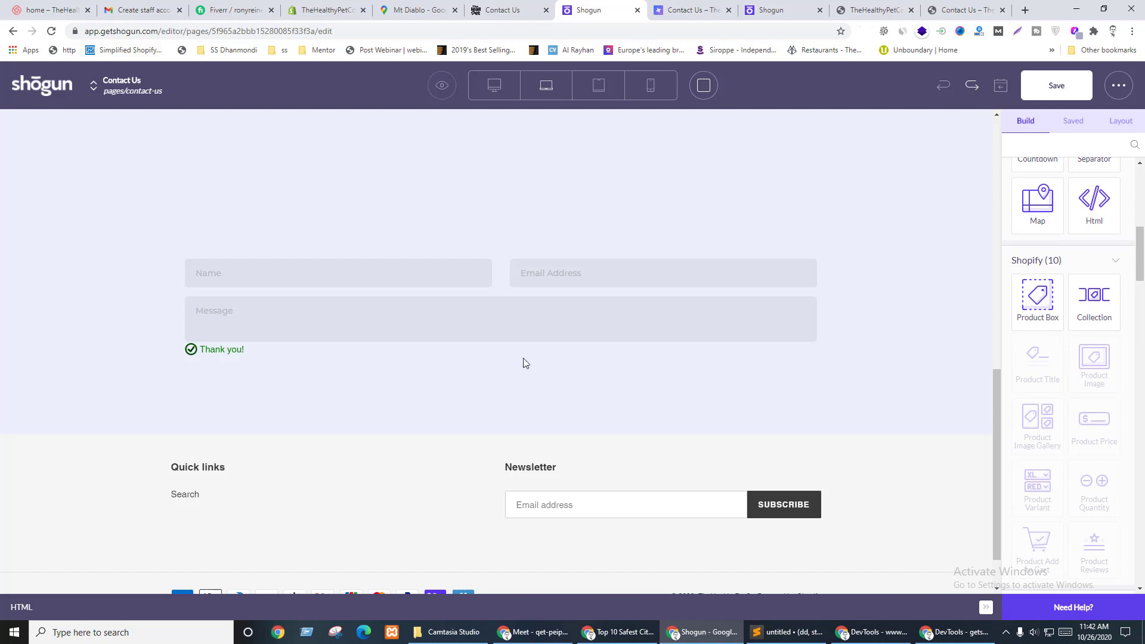
{"action": "left_click", "coordinate": [500, 286]}
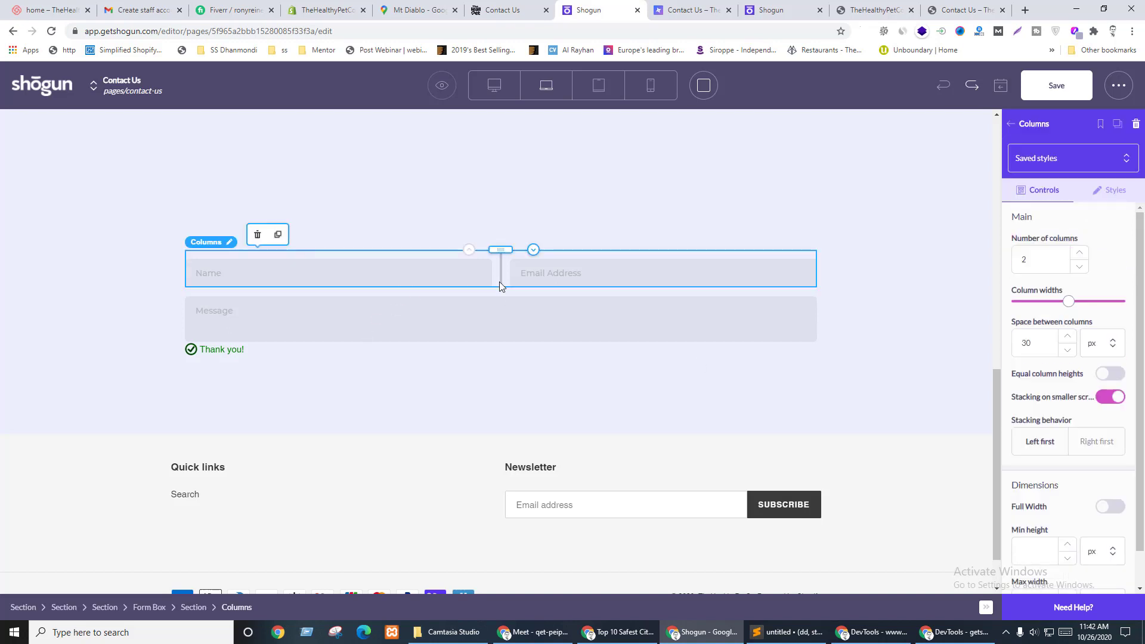
{"action": "left_click", "coordinate": [278, 235]}
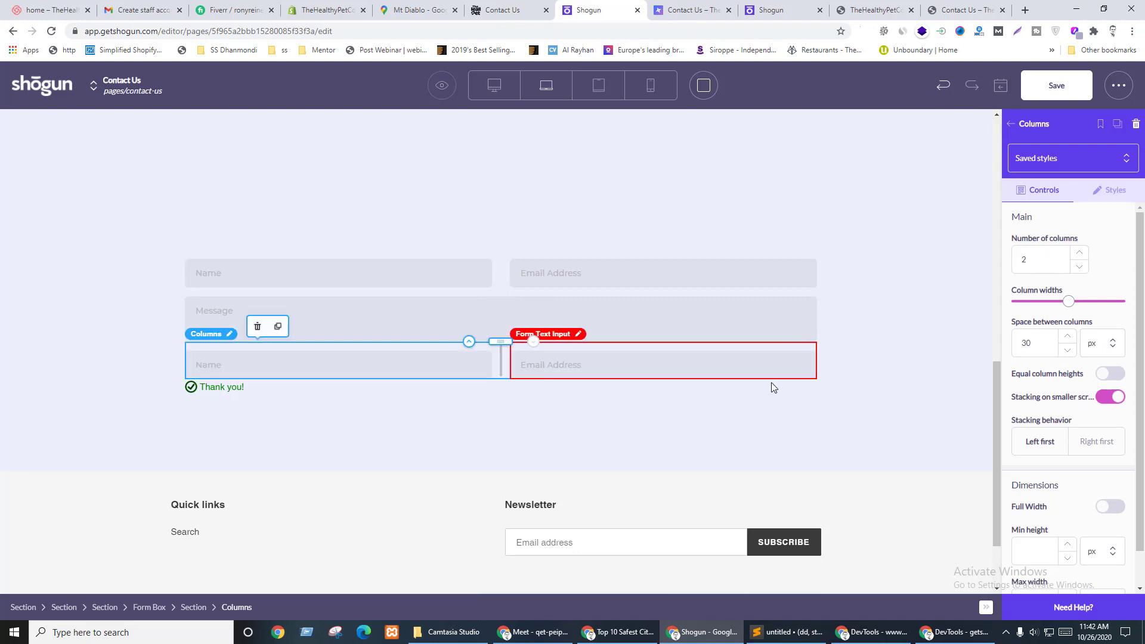
- Delete the copied Name and Email Address fields from the duplicated row, leaving both columns empty
{"action": "left_click", "coordinate": [383, 371]}
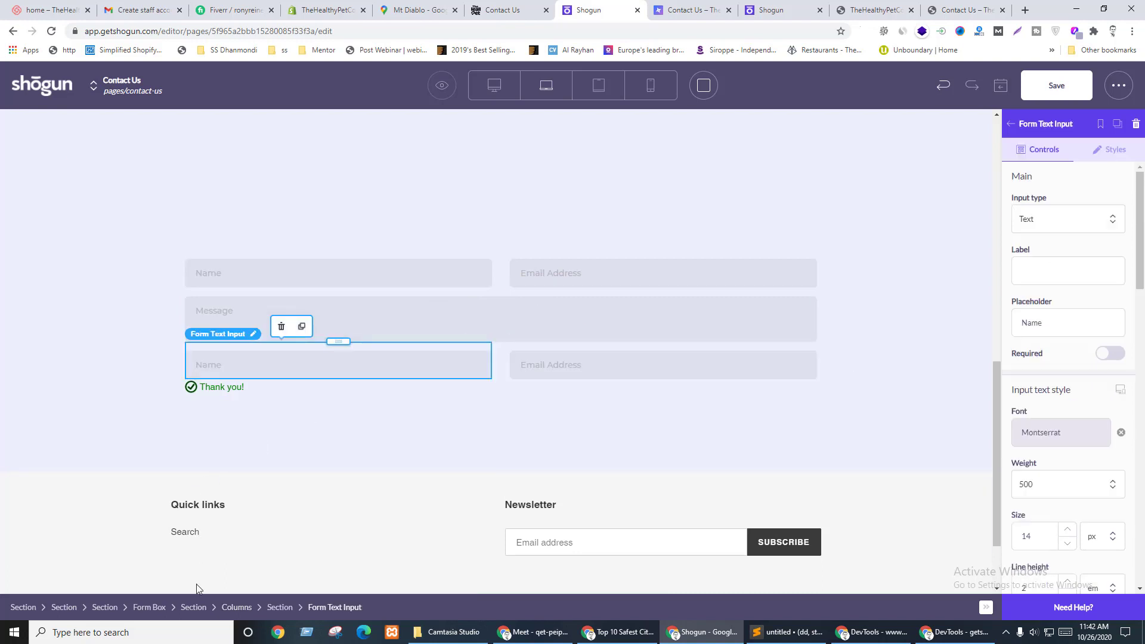
{"action": "left_click", "coordinate": [277, 607]}
{"action": "left_click", "coordinate": [254, 328]}
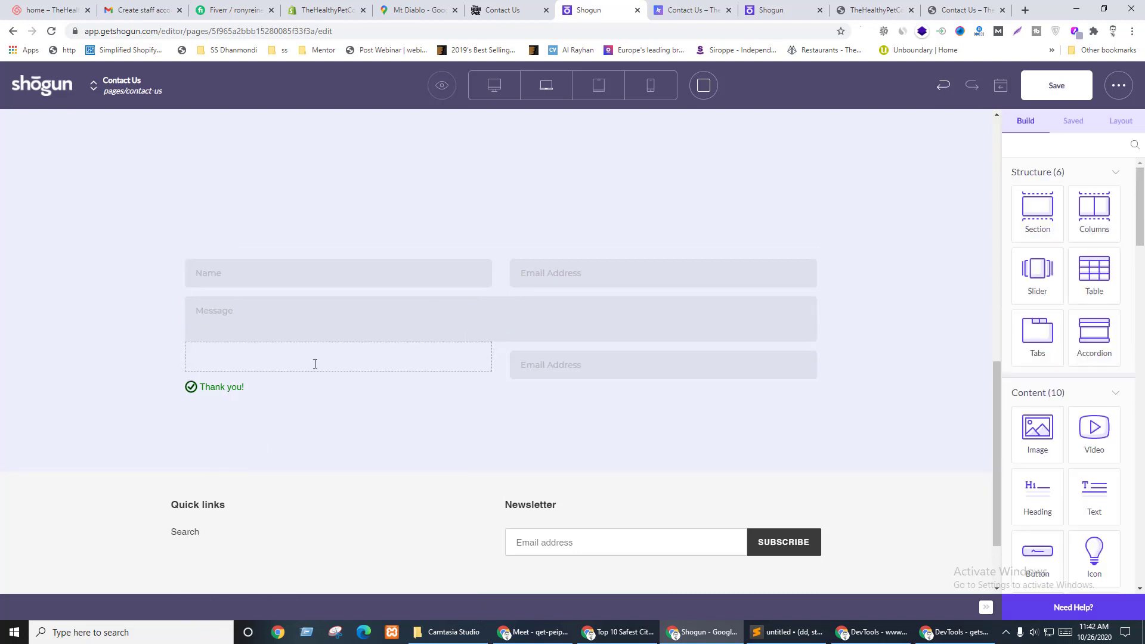
{"action": "left_click", "coordinate": [594, 370]}
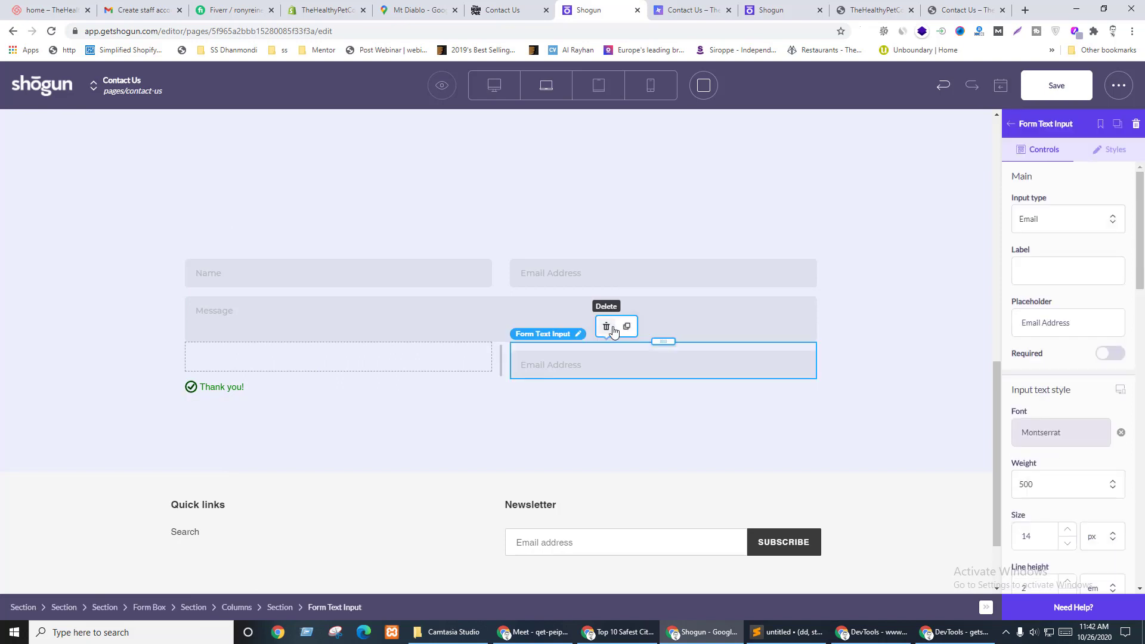
{"action": "left_click", "coordinate": [607, 326]}
{"action": "left_click", "coordinate": [571, 356]}
{"action": "left_click", "coordinate": [387, 375]}
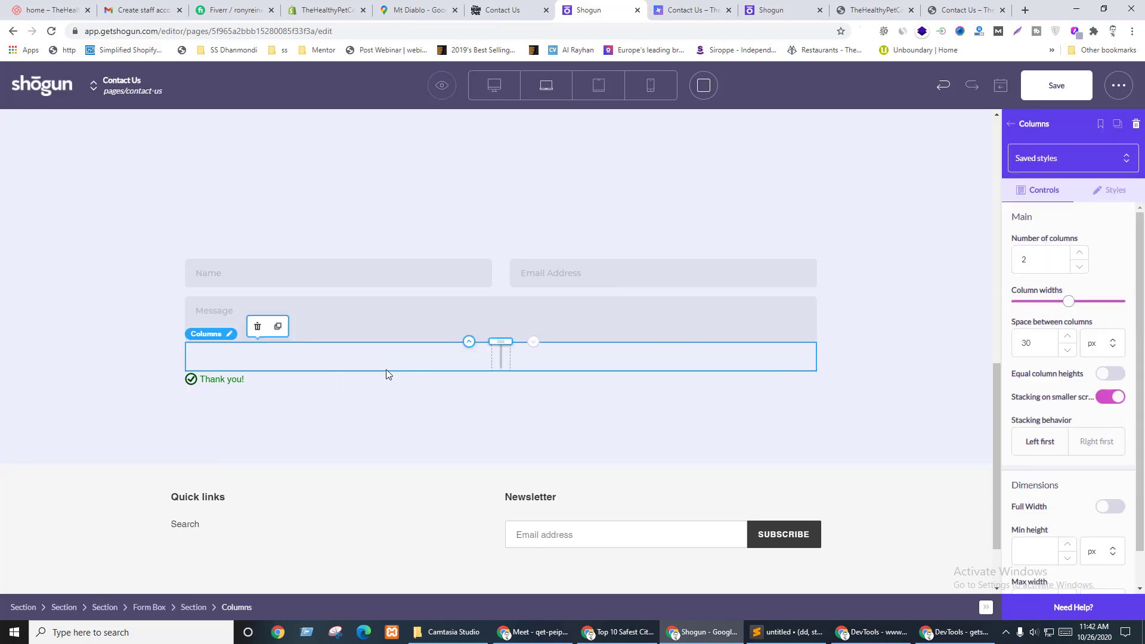
- Add a Form Submit Button to the second column of the empty row below the Message field
{"action": "left_click", "coordinate": [587, 369]}
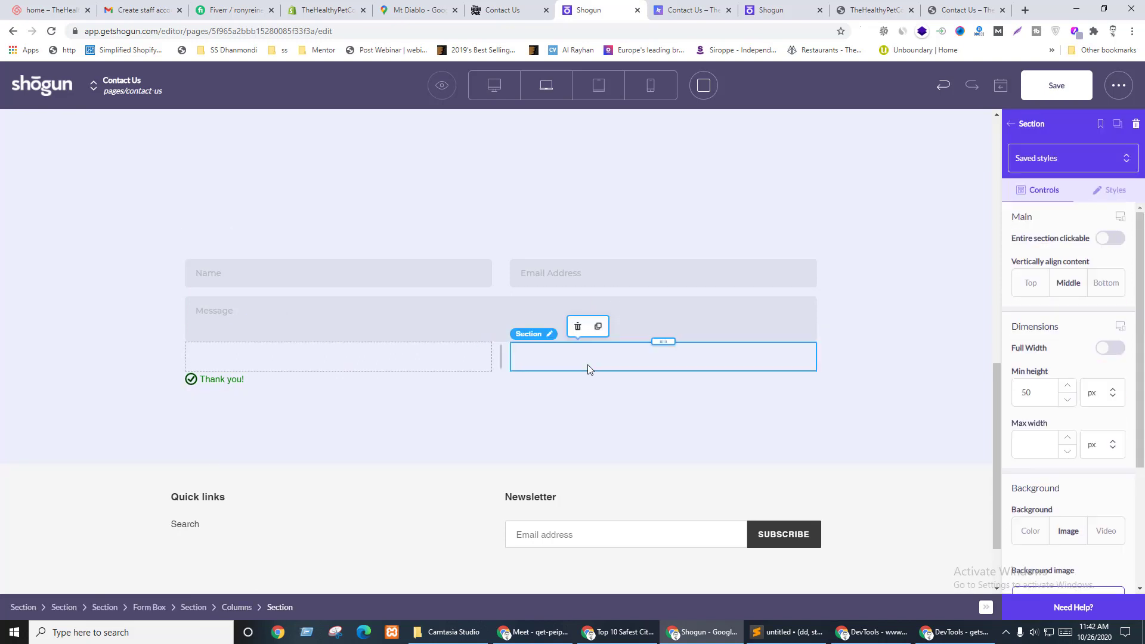
{"action": "left_click", "coordinate": [1021, 124]}
{"action": "scroll", "coordinate": [1068, 343], "scroll_direction": "down", "scroll_amount": 7}
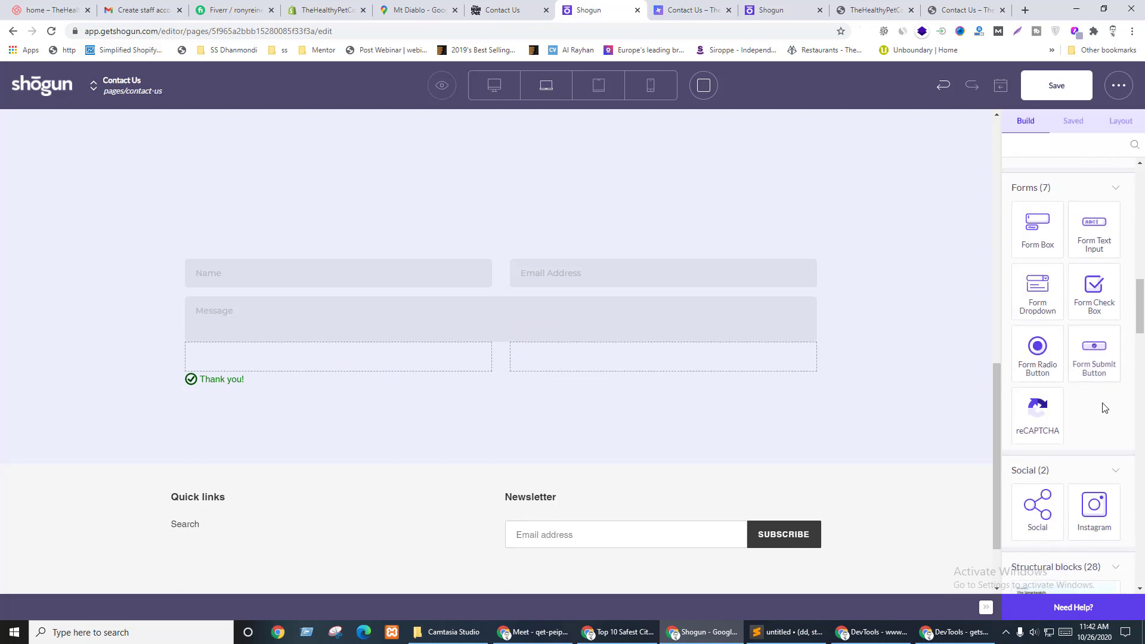
{"action": "left_click_drag", "start_coordinate": [1098, 356], "coordinate": [613, 372]}
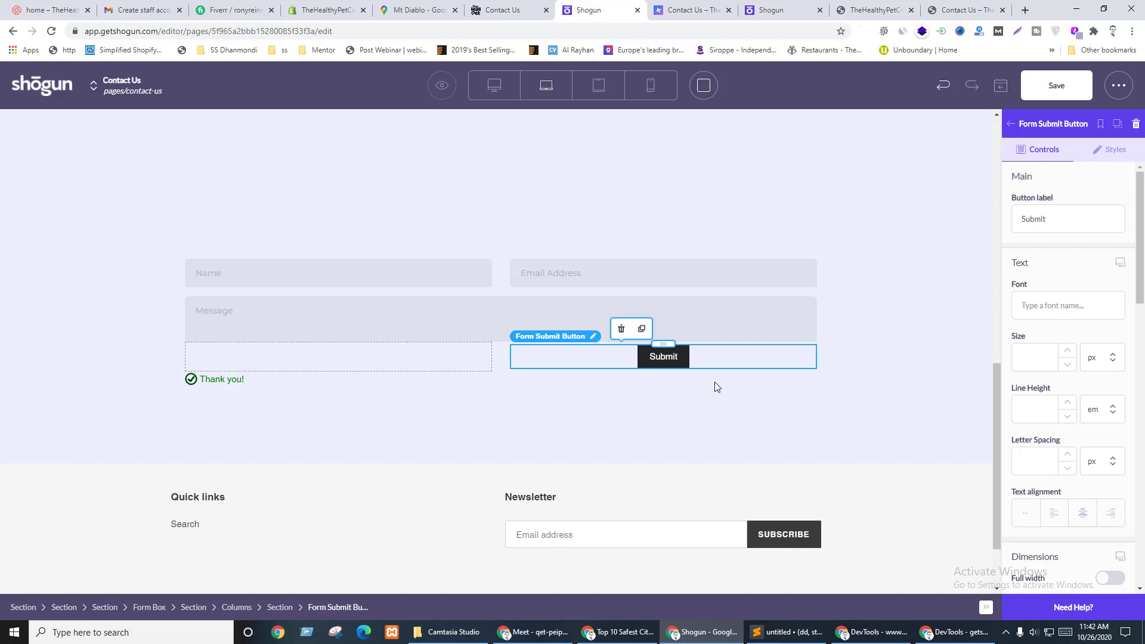
- Open the published home page from its Shogun editor and bring the Get Exclusive Deals & Discounts form into view
{"action": "key", "text": "ctrl+Tab"}
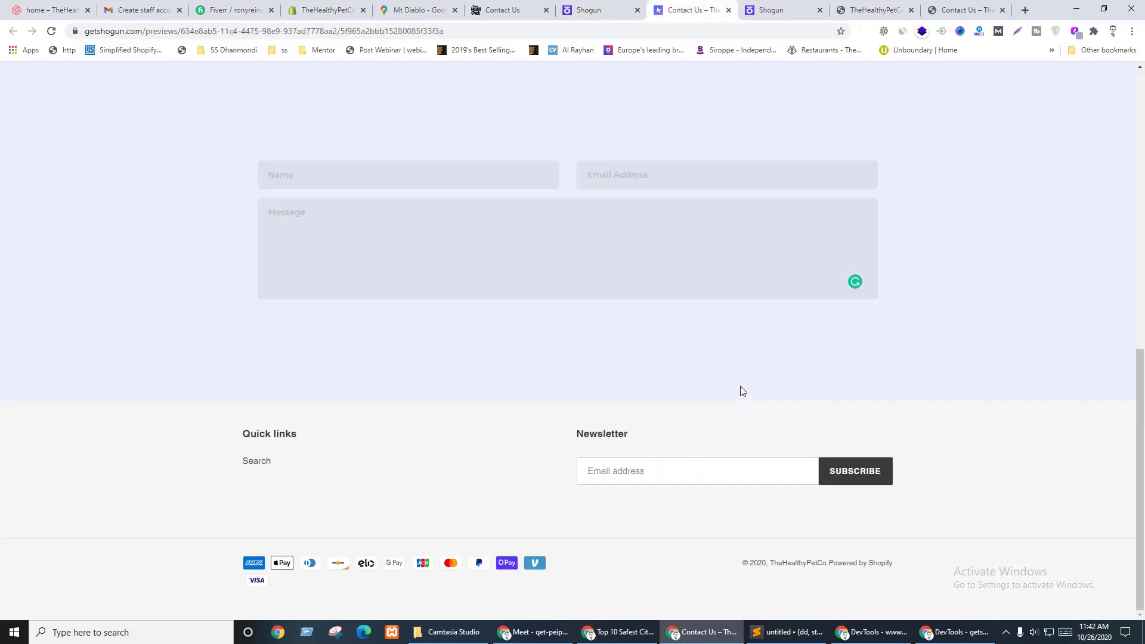
{"action": "key", "text": "ctrl+Tab"}
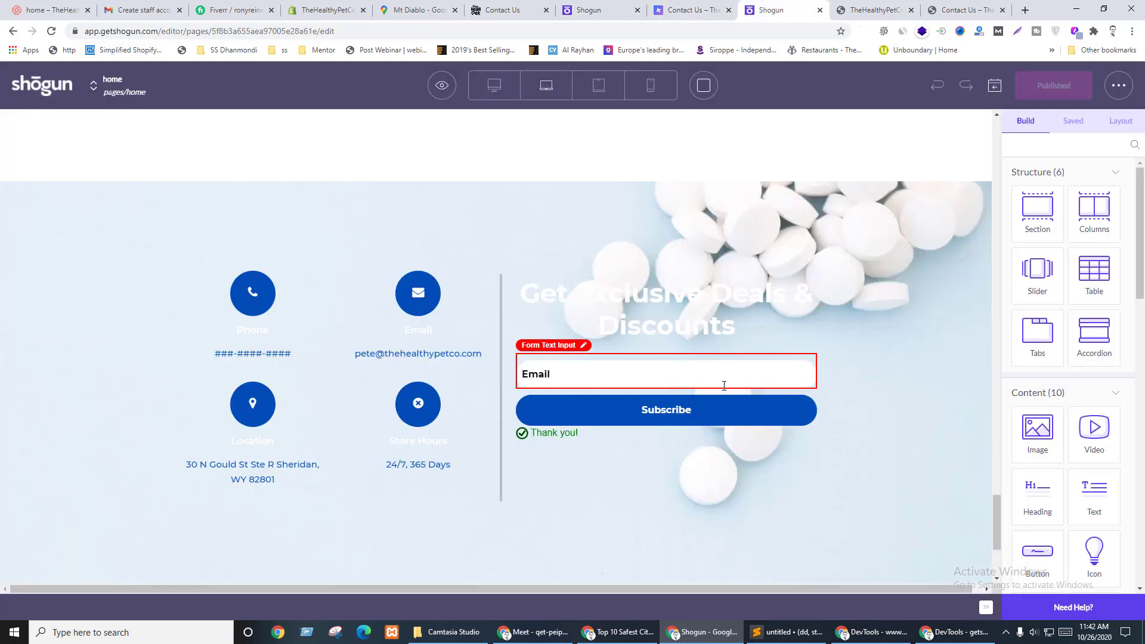
{"action": "left_click", "coordinate": [718, 5]}
{"action": "scroll", "coordinate": [614, 322], "scroll_direction": "up", "scroll_amount": 15}
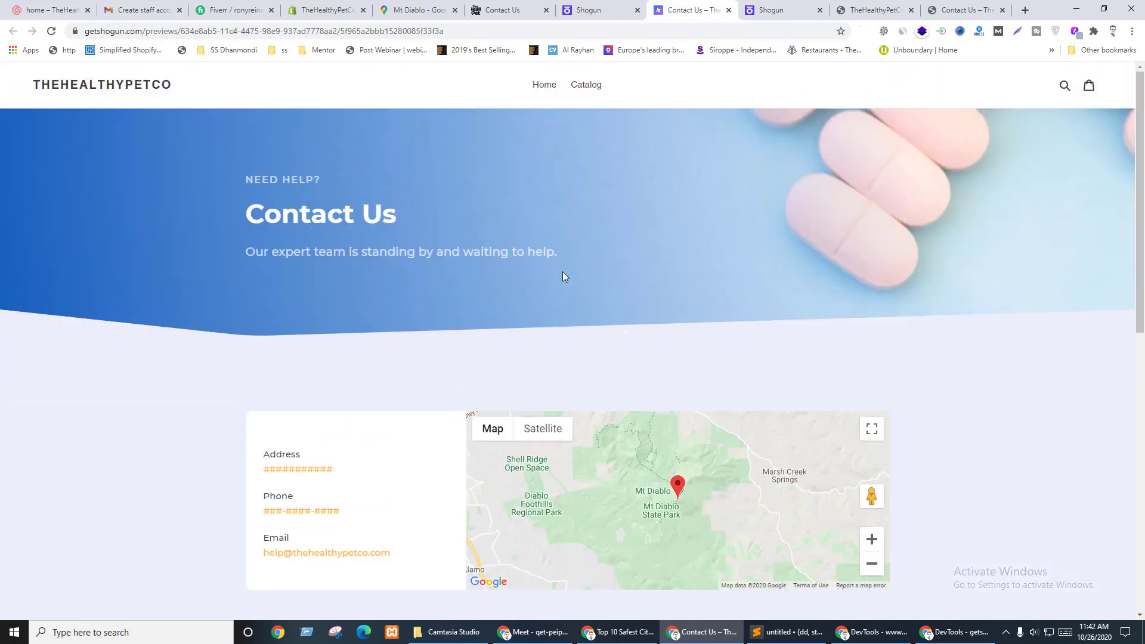
{"action": "left_click", "coordinate": [770, 11]}
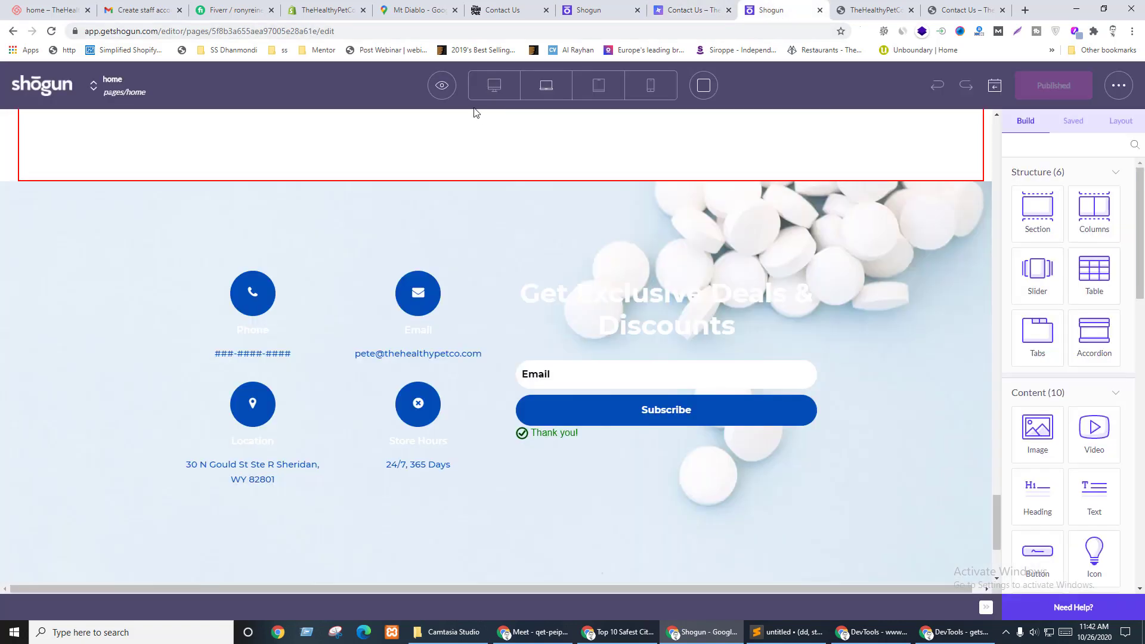
{"action": "left_click", "coordinate": [442, 87]}
{"action": "left_click", "coordinate": [438, 131]}
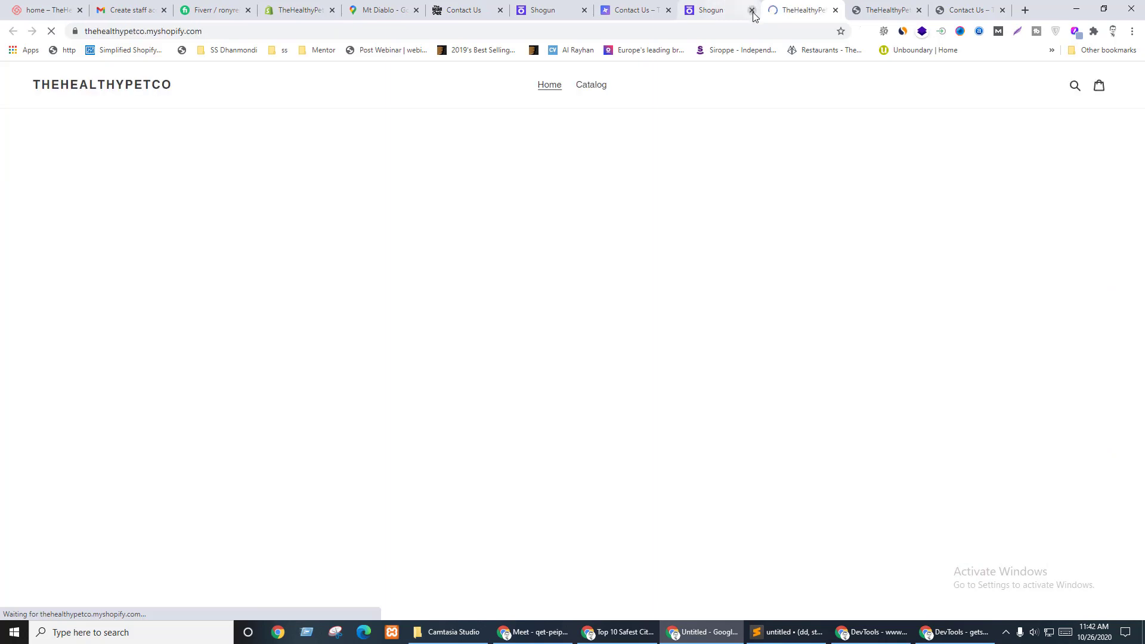
{"action": "scroll", "coordinate": [632, 281], "scroll_direction": "down", "scroll_amount": 20}
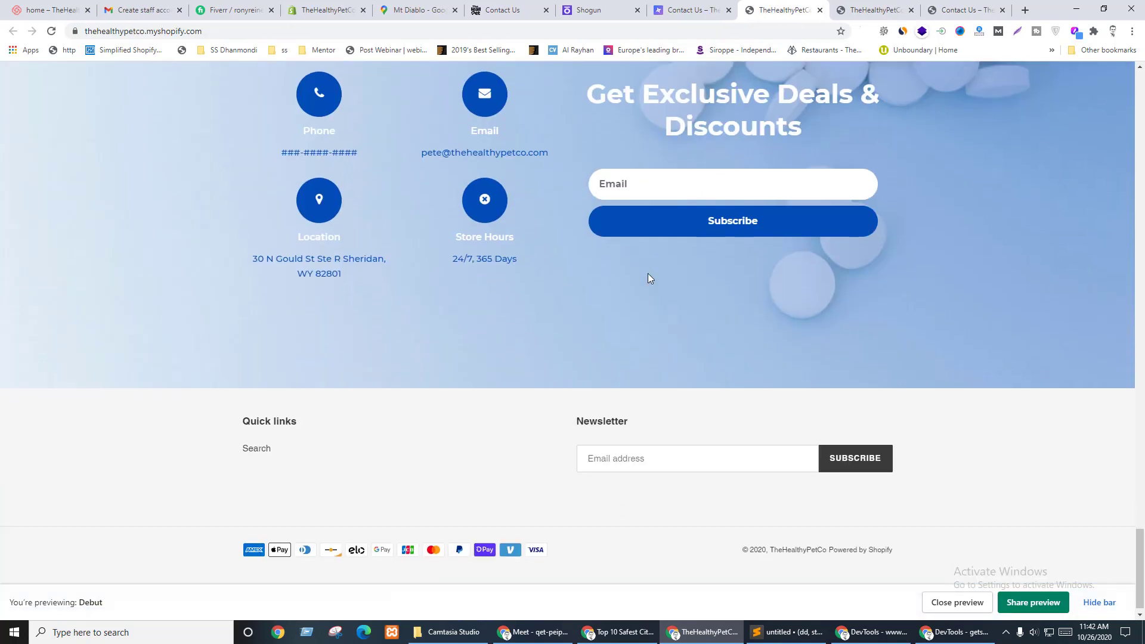
- Inspect the home page's Subscribe button with DevTools docked below the page, and bring up its background-color style
{"action": "right_click", "coordinate": [667, 214]}
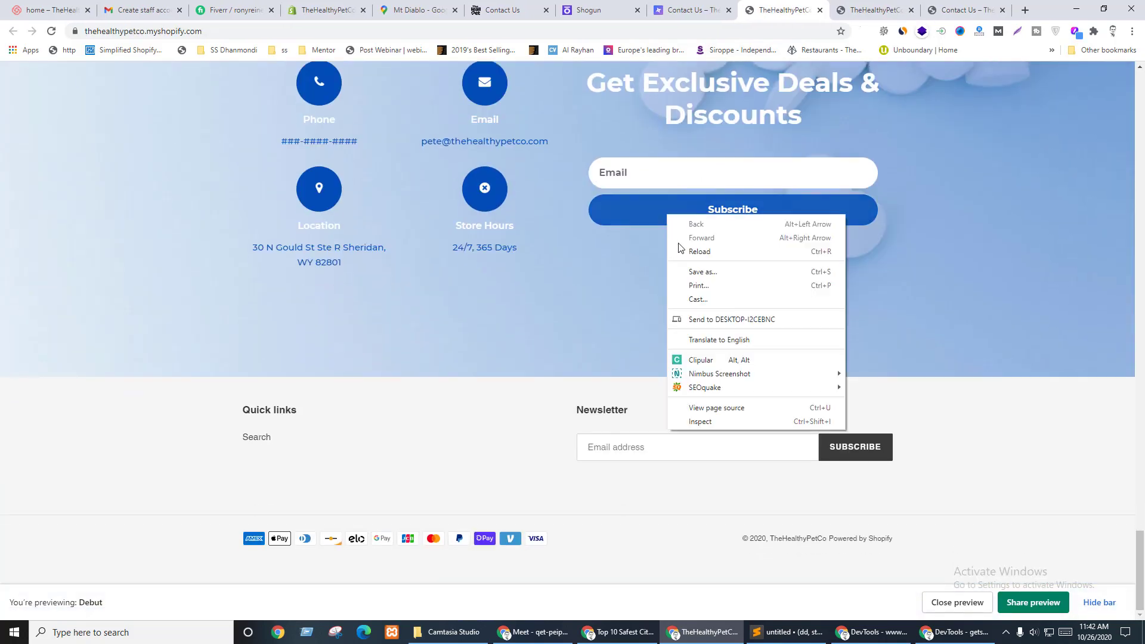
{"action": "left_click", "coordinate": [686, 423]}
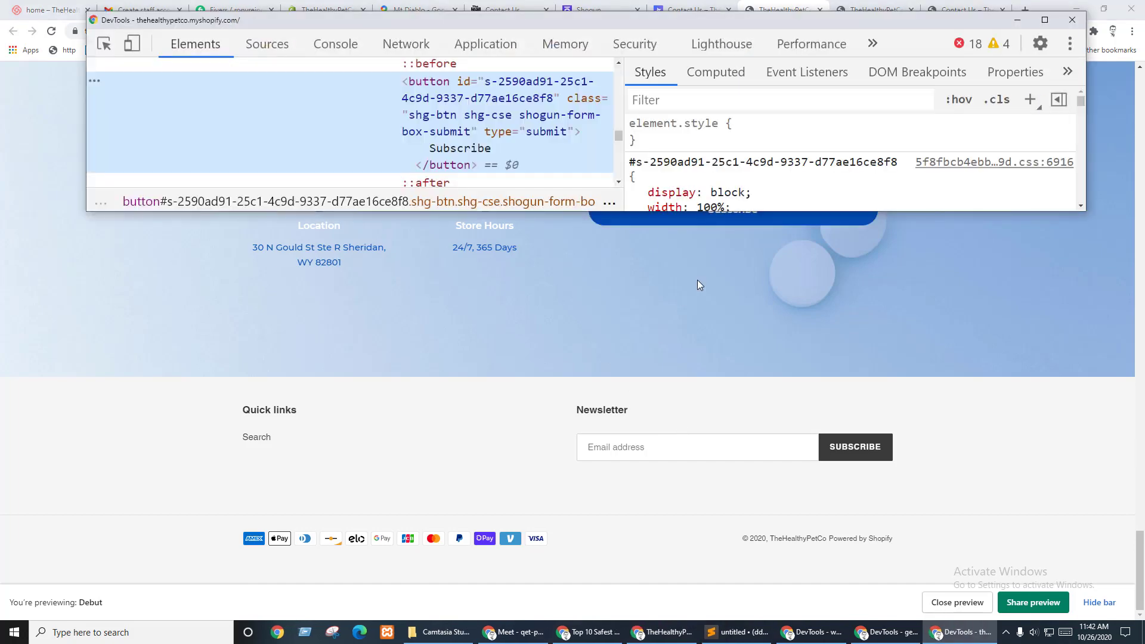
{"action": "left_click", "coordinate": [1070, 43]}
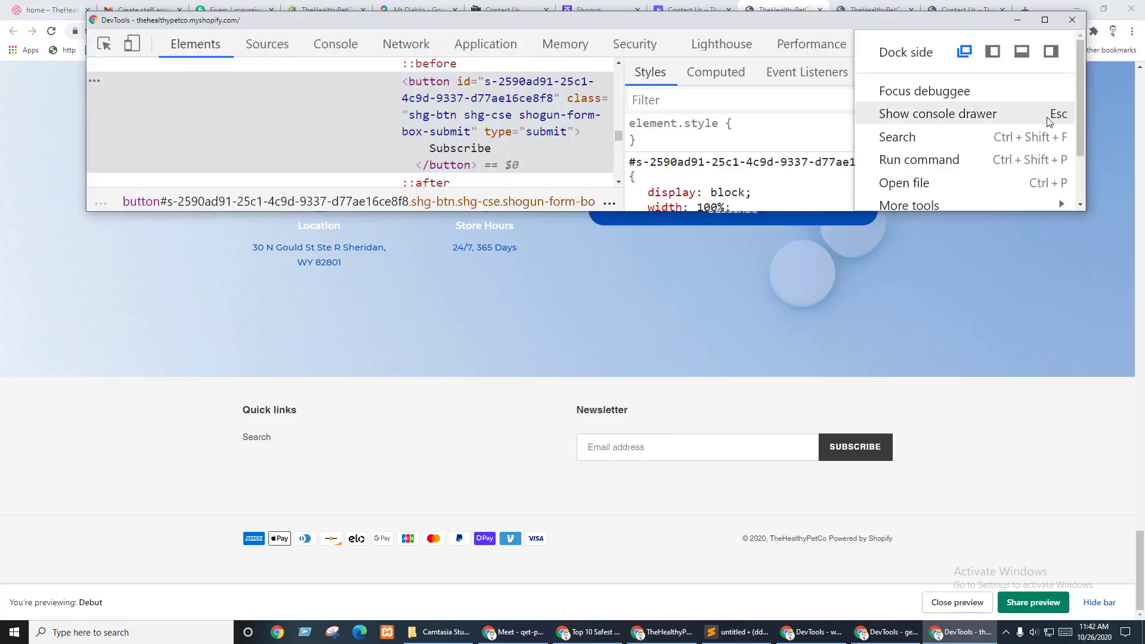
{"action": "left_click", "coordinate": [1020, 53]}
{"action": "scroll", "coordinate": [918, 512], "scroll_direction": "down", "scroll_amount": 2}
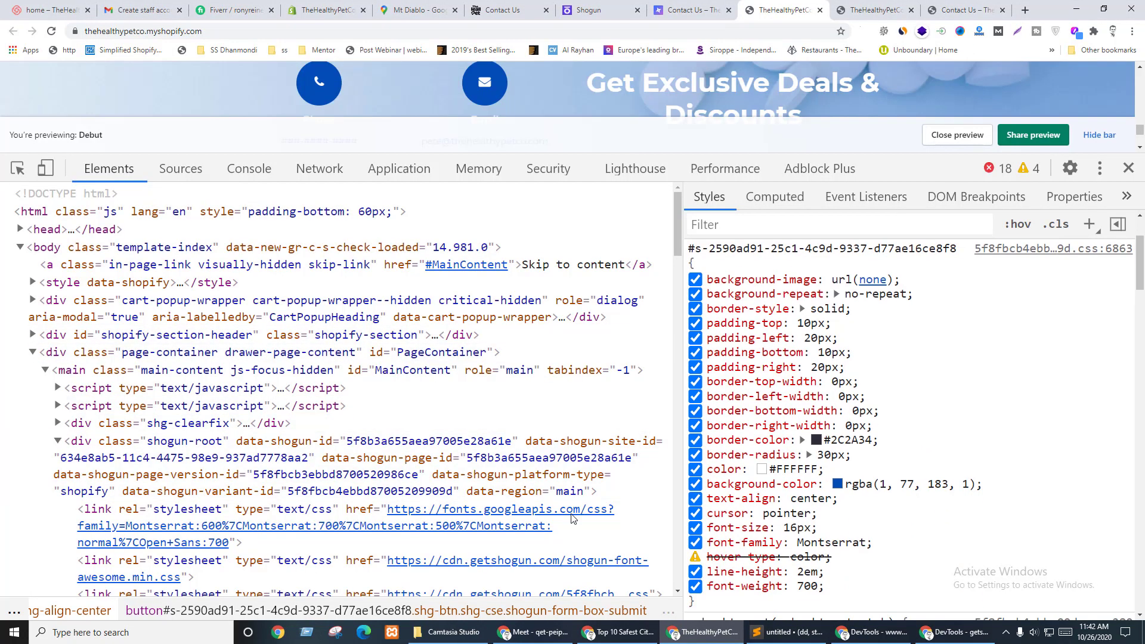
{"action": "scroll", "coordinate": [420, 355], "scroll_direction": "down", "scroll_amount": 5}
{"action": "scroll", "coordinate": [420, 355], "scroll_direction": "up", "scroll_amount": 5}
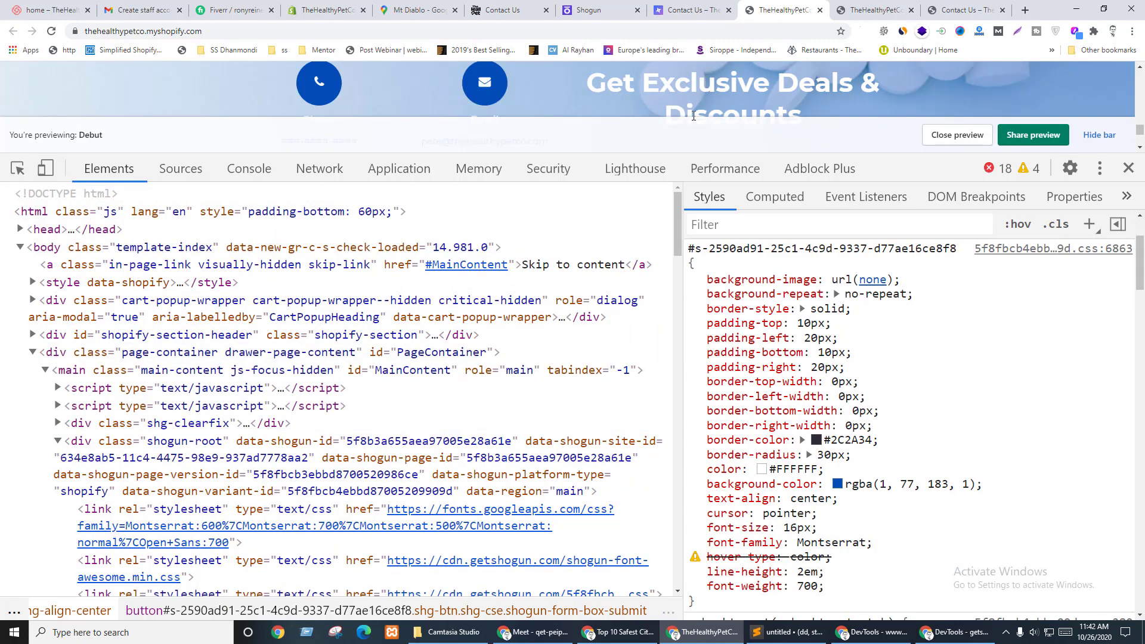
{"action": "left_click_drag", "start_coordinate": [693, 153], "coordinate": [694, 342]}
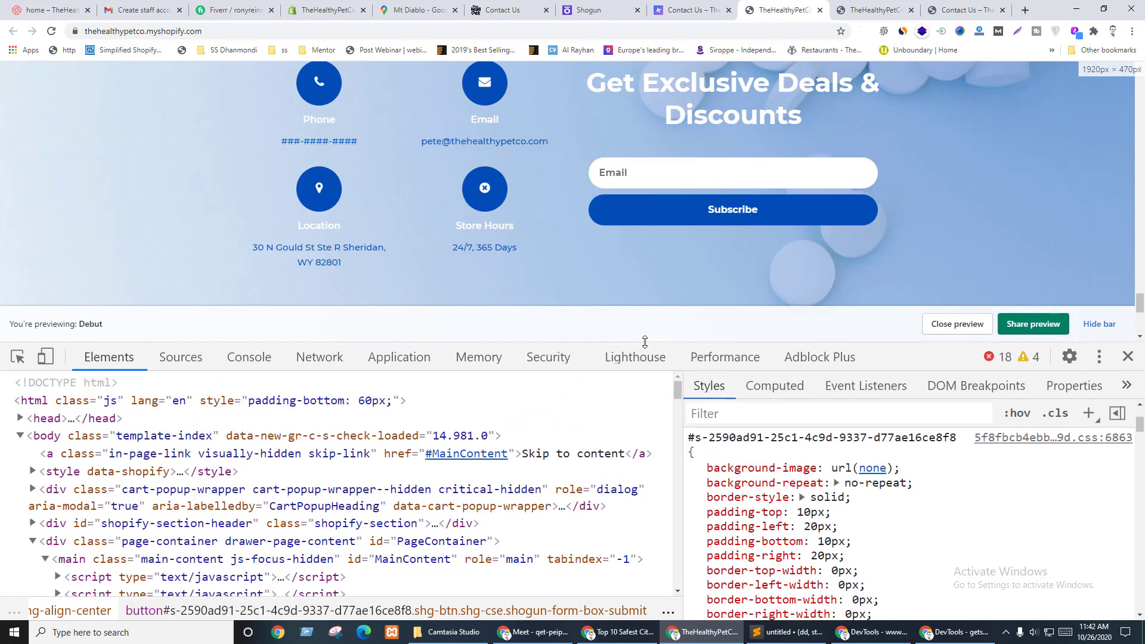
{"action": "left_click", "coordinate": [18, 362]}
{"action": "left_click", "coordinate": [649, 210]}
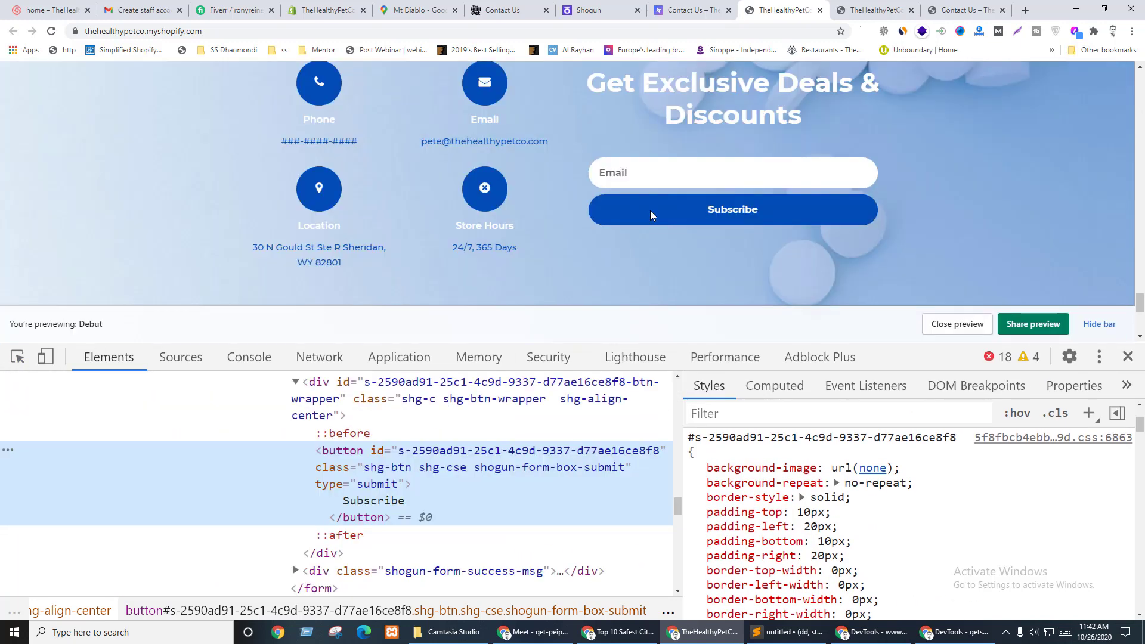
{"action": "scroll", "coordinate": [911, 494], "scroll_direction": "down", "scroll_amount": 3}
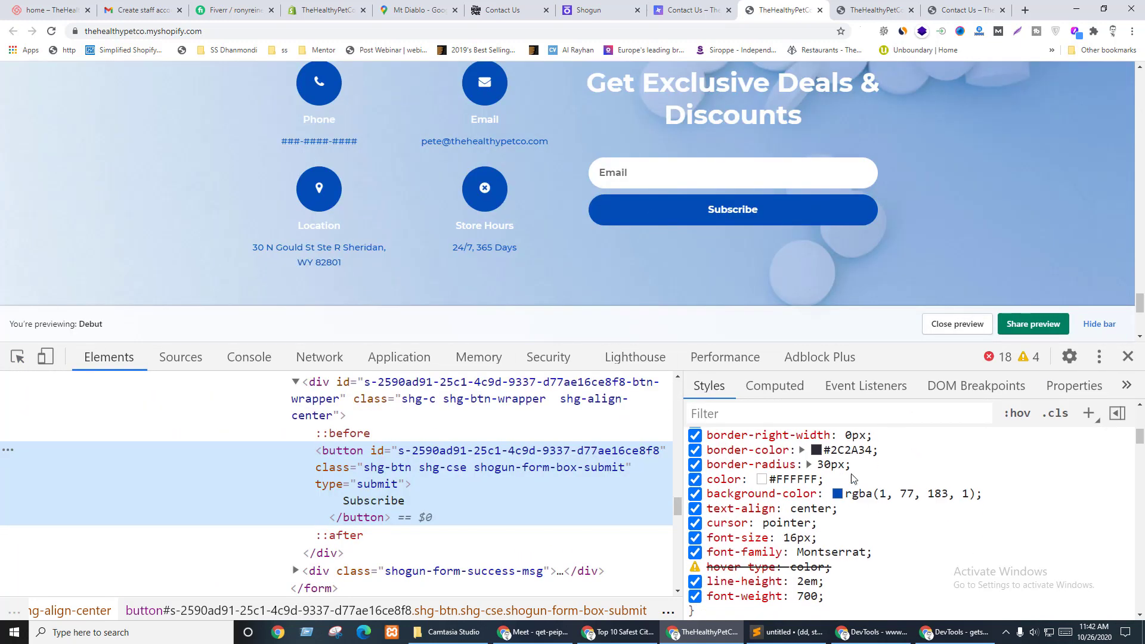
- Convert the Subscribe button's background colour to hex in the colour picker and copy the code 014db7
{"action": "left_click", "coordinate": [854, 493]}
{"action": "left_click", "coordinate": [853, 494]}
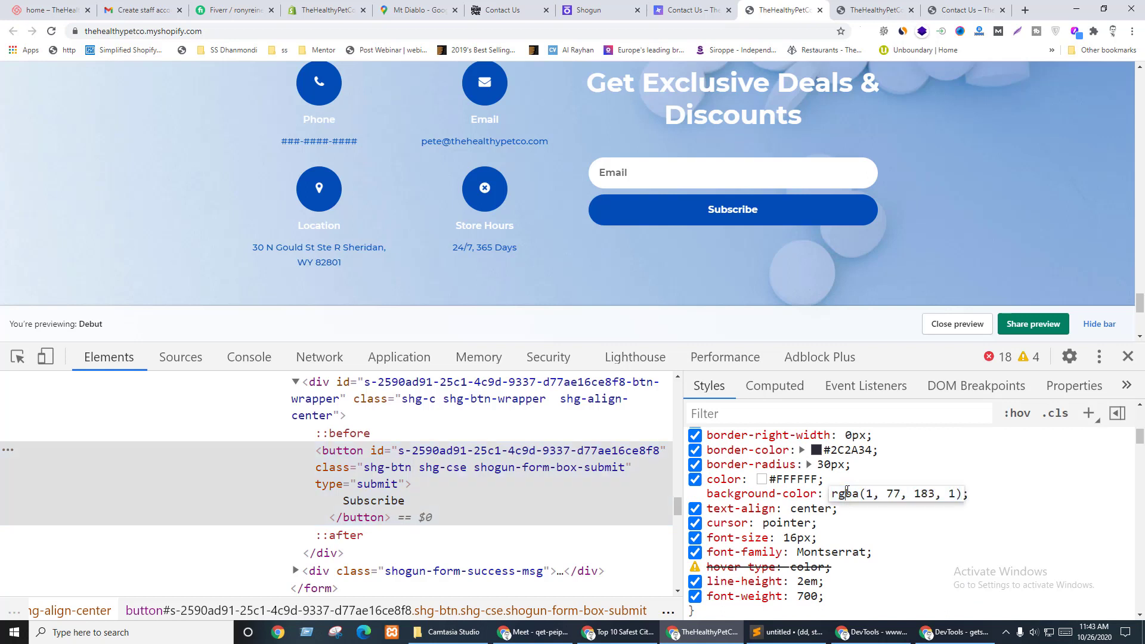
{"action": "triple_click", "coordinate": [853, 495]}
{"action": "key", "text": "Escape"}
{"action": "left_click", "coordinate": [837, 493]}
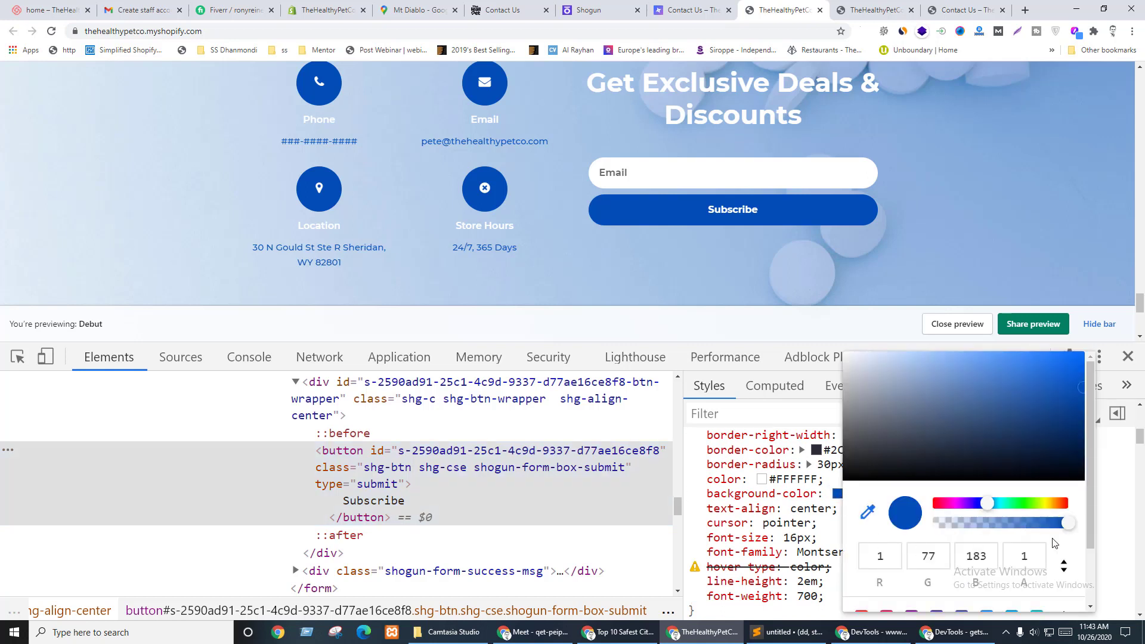
{"action": "left_click", "coordinate": [1063, 565]}
{"action": "left_click", "coordinate": [1063, 565]}
{"action": "double_click", "coordinate": [961, 557]}
{"action": "key", "text": "ctrl+c"}
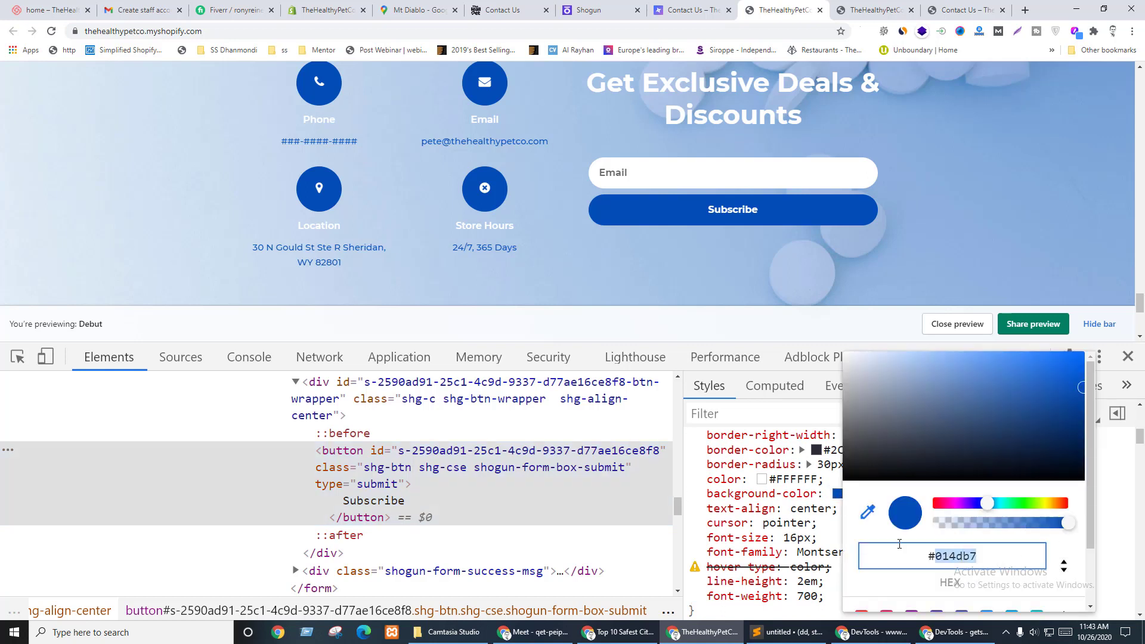
{"action": "left_click", "coordinate": [679, 495]}
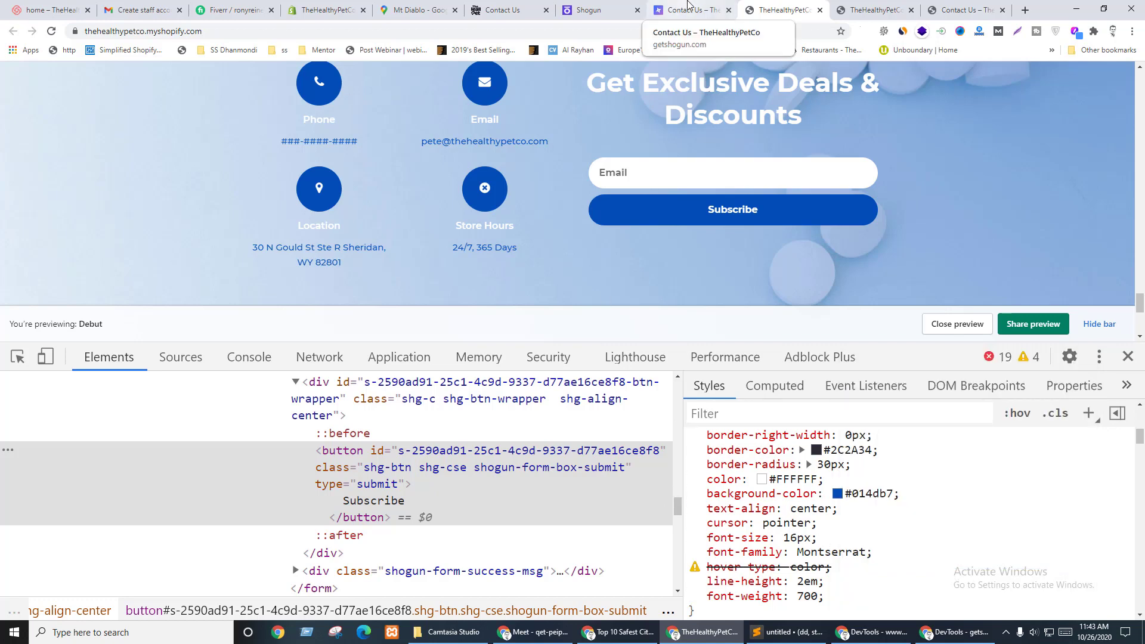
- Return to the Contact Us page editor and set the Submit button's font to Montserrat
{"action": "left_click", "coordinate": [604, 7]}
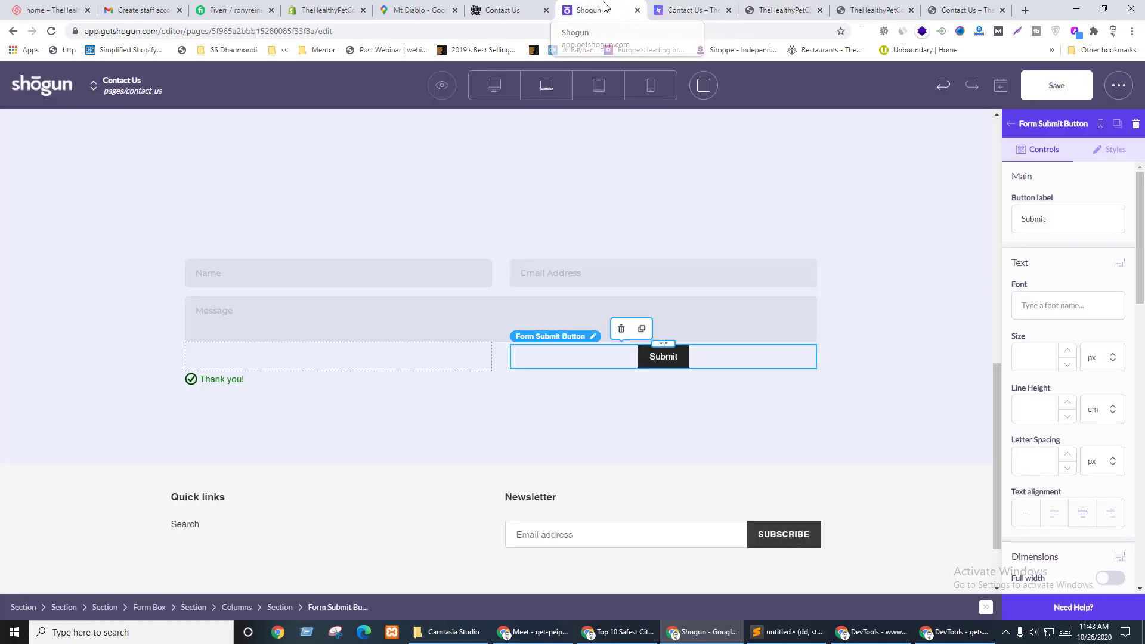
{"action": "left_click", "coordinate": [1044, 304]}
{"action": "type", "text": "mont"}
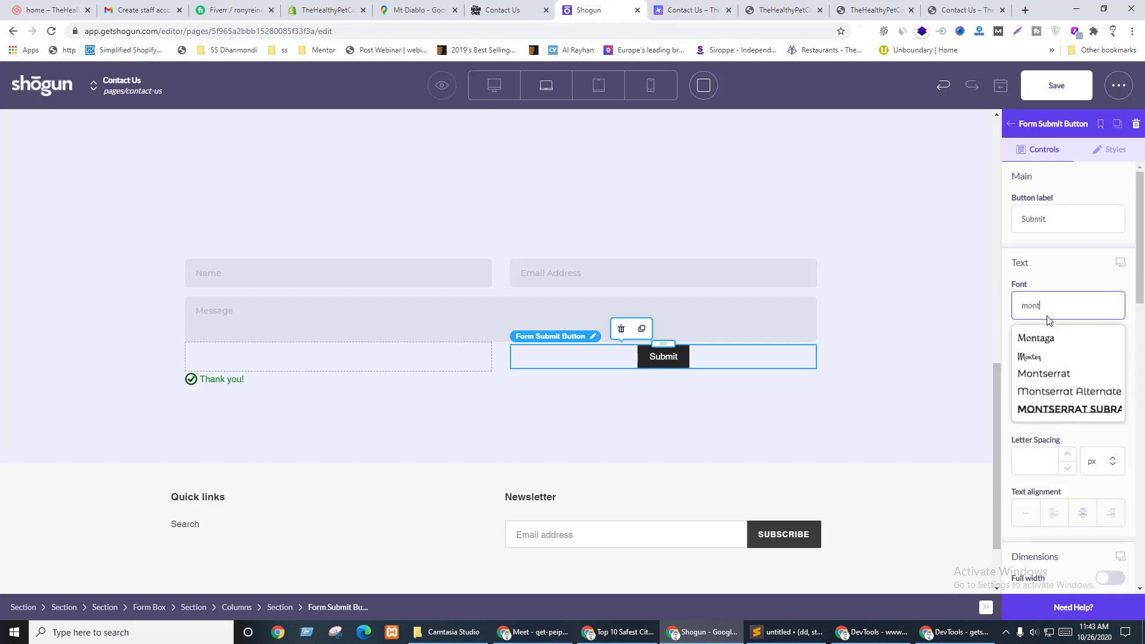
{"action": "left_click", "coordinate": [1045, 372]}
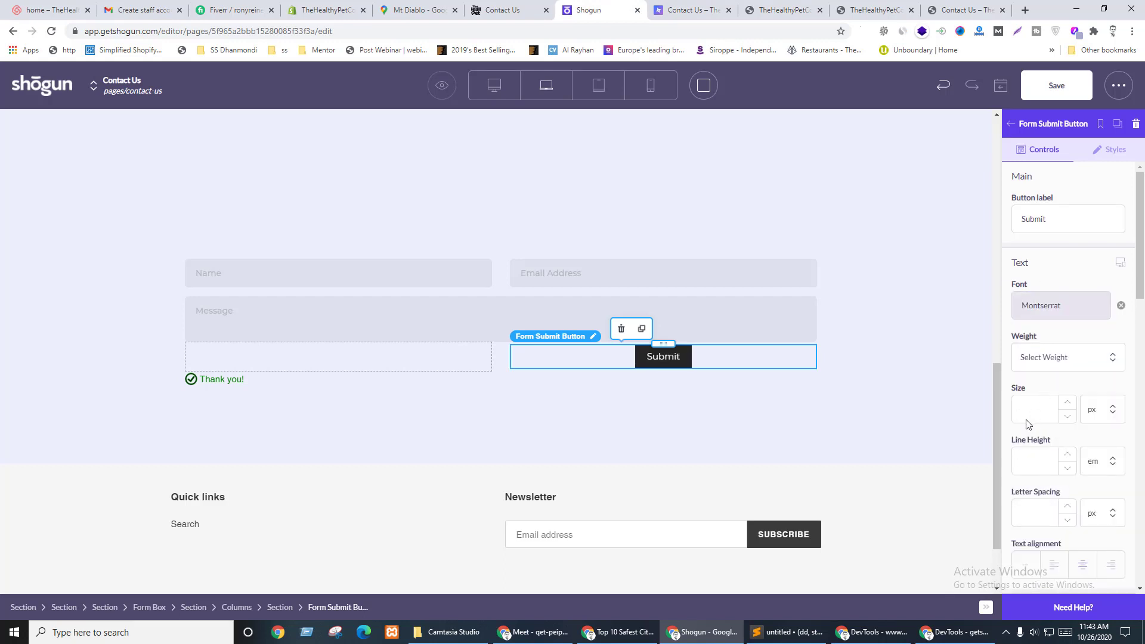
- Set the Submit button's default background colour to the copied hex value 014db7
{"action": "scroll", "coordinate": [1026, 421], "scroll_direction": "down", "scroll_amount": 9}
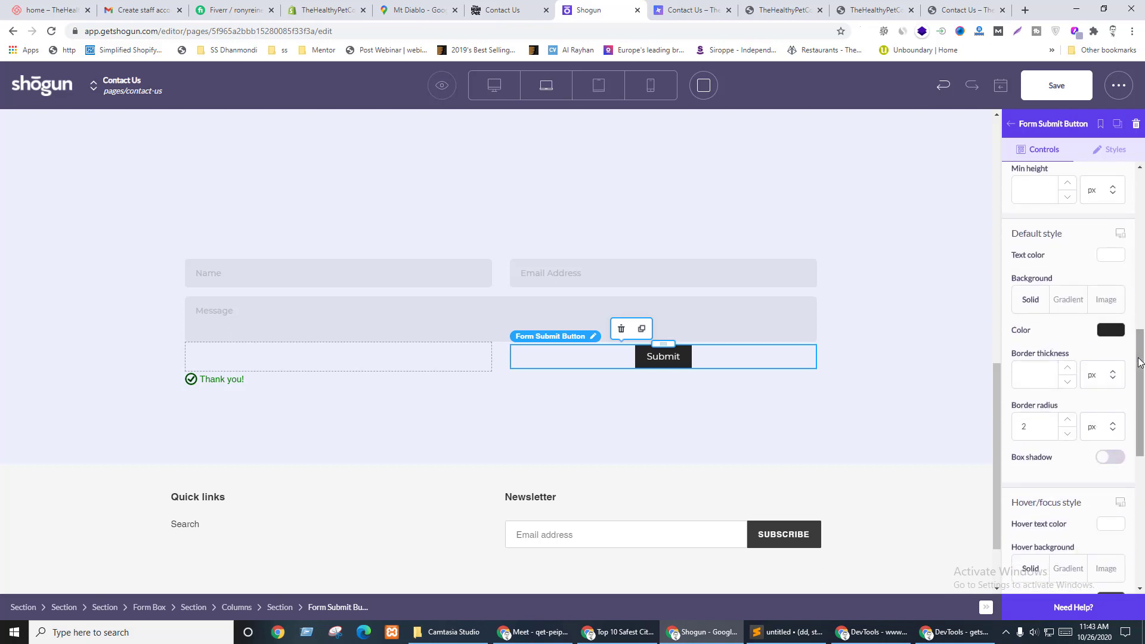
{"action": "left_click", "coordinate": [1110, 329]}
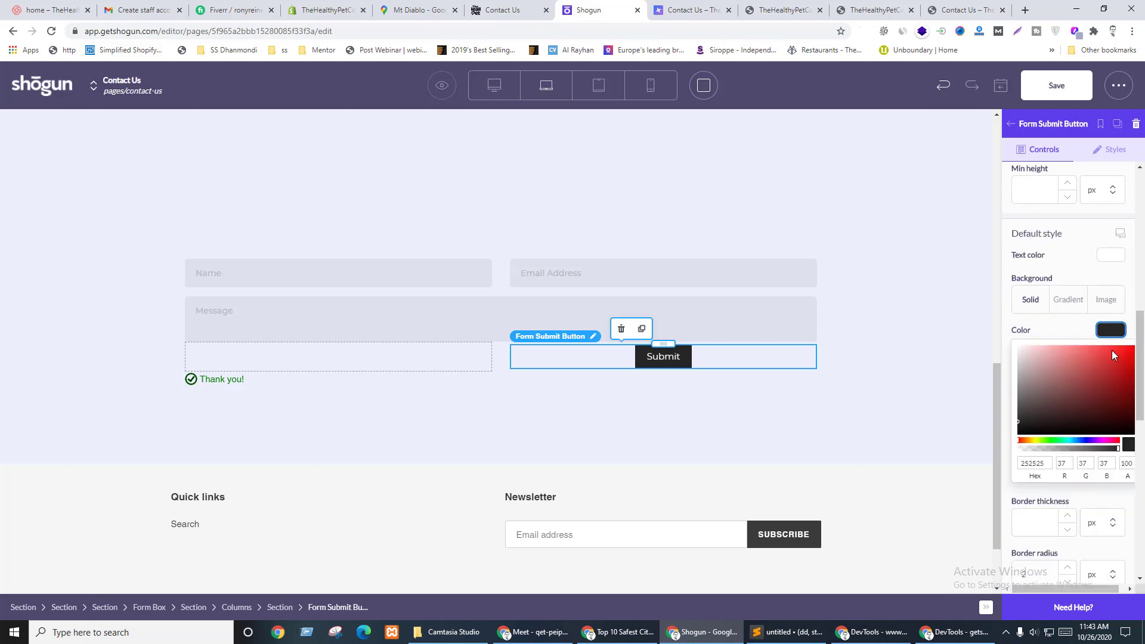
{"action": "double_click", "coordinate": [1032, 465]}
{"action": "key", "text": "ctrl+v"}
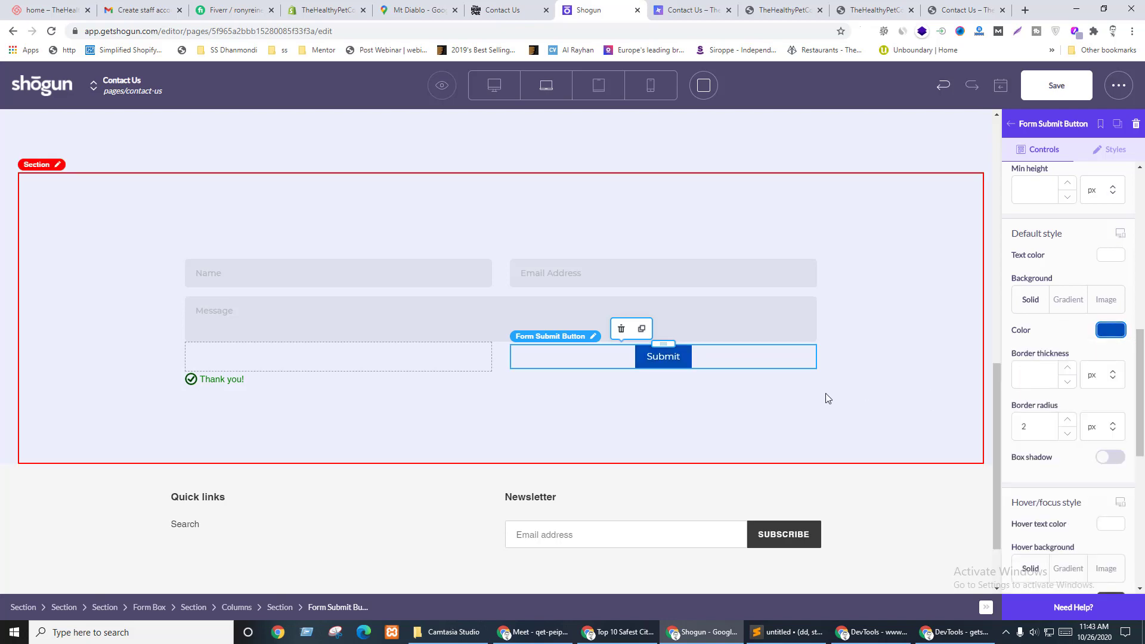
- Examine the padding, border radius, font size, line height and font weight in the Subscribe button's CSS on the home page
{"action": "key", "text": "ctrl+Tab"}
{"action": "key", "text": "ctrl+shift+Tab"}
{"action": "key", "text": "ctrl+shift+Tab"}
{"action": "key", "text": "ctrl+Tab"}
{"action": "key", "text": "ctrl+Tab"}
{"action": "key", "text": "ctrl+Tab"}
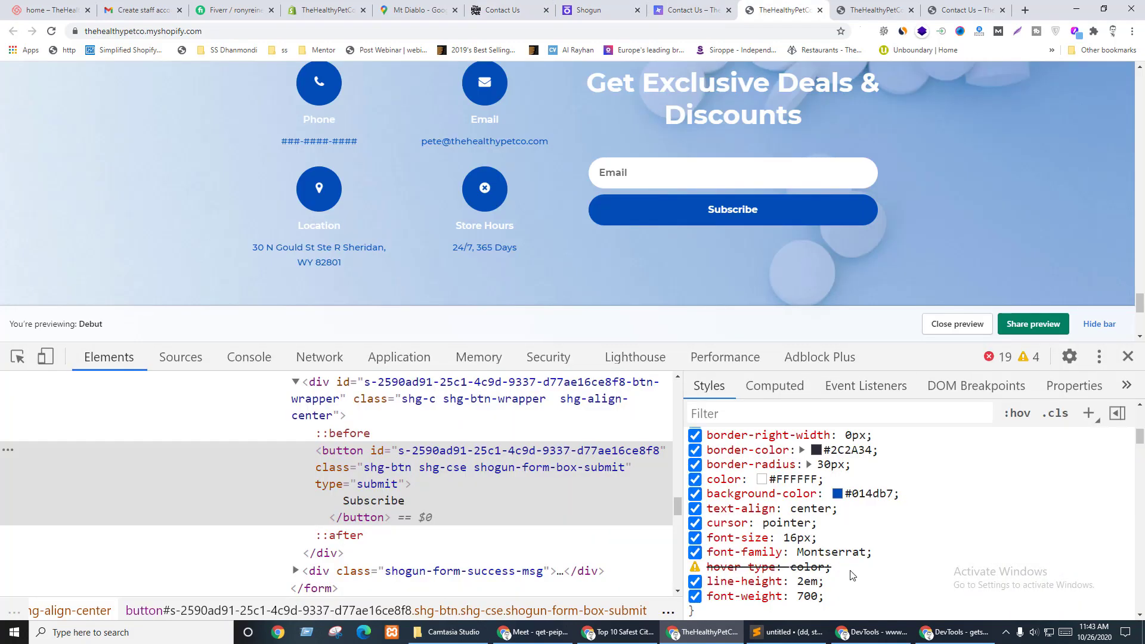
{"action": "scroll", "coordinate": [851, 572], "scroll_direction": "up", "scroll_amount": 3}
{"action": "scroll", "coordinate": [853, 572], "scroll_direction": "up", "scroll_amount": 4}
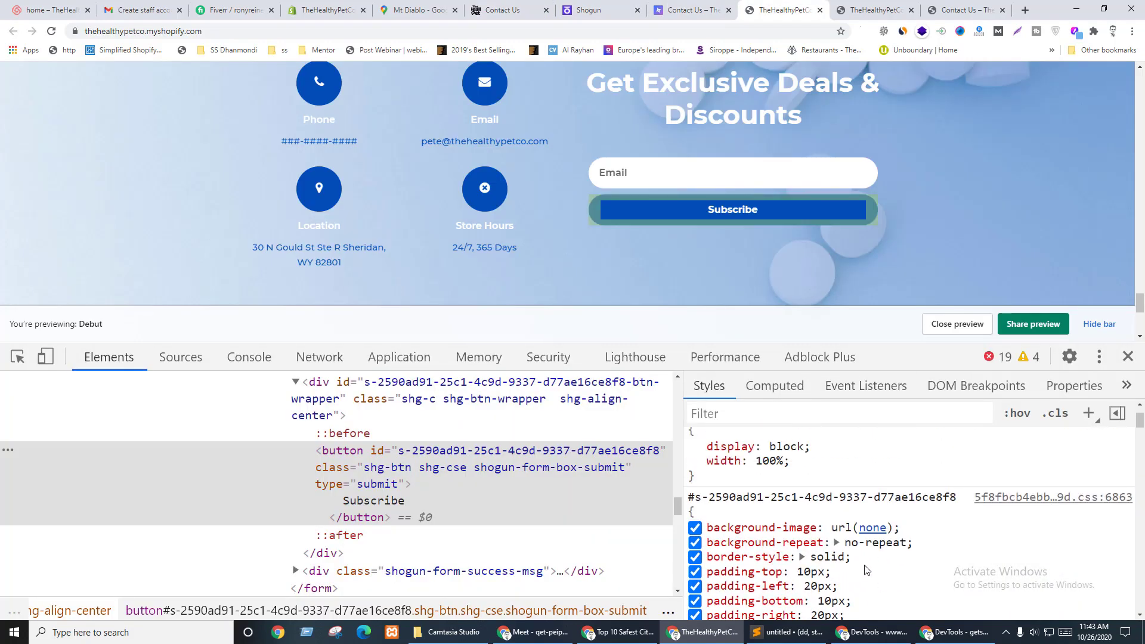
{"action": "scroll", "coordinate": [865, 570], "scroll_direction": "down", "scroll_amount": 1}
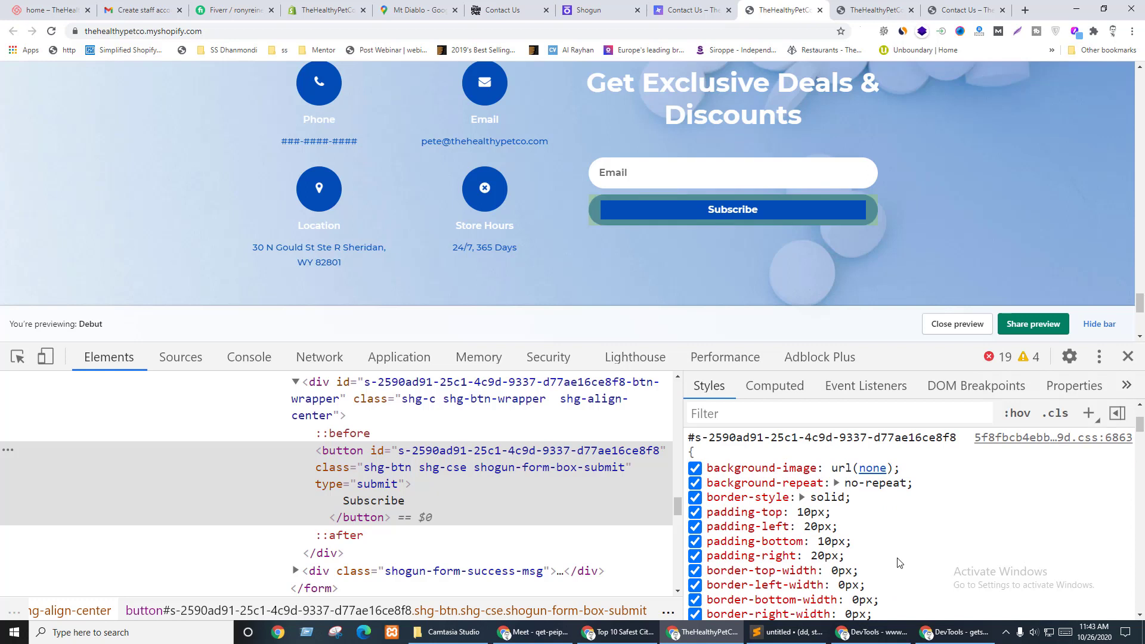
{"action": "scroll", "coordinate": [899, 563], "scroll_direction": "down", "scroll_amount": 2}
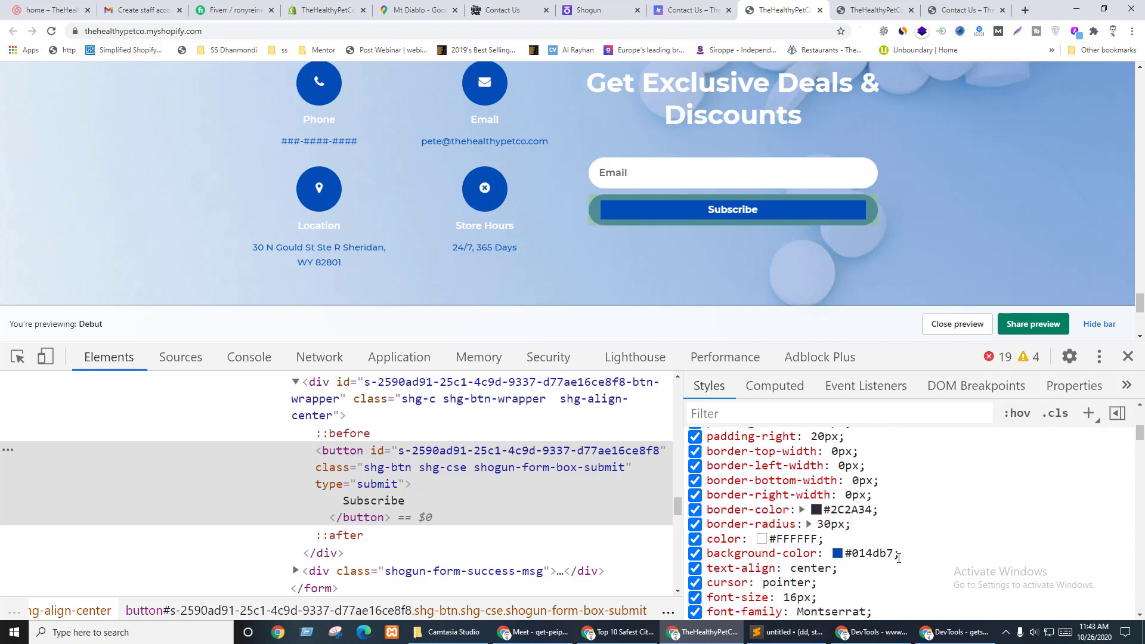
{"action": "scroll", "coordinate": [898, 558], "scroll_direction": "down", "scroll_amount": 1}
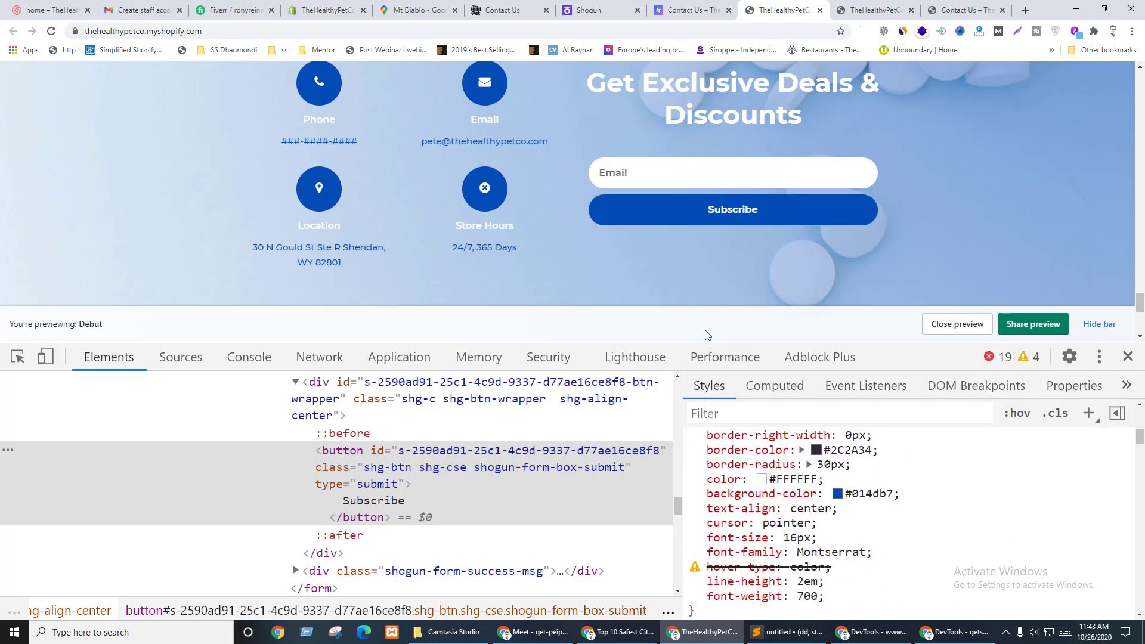
- Set the Submit button's border radius to 30 px in the Contact Us page editor
{"action": "left_click", "coordinate": [608, 5]}
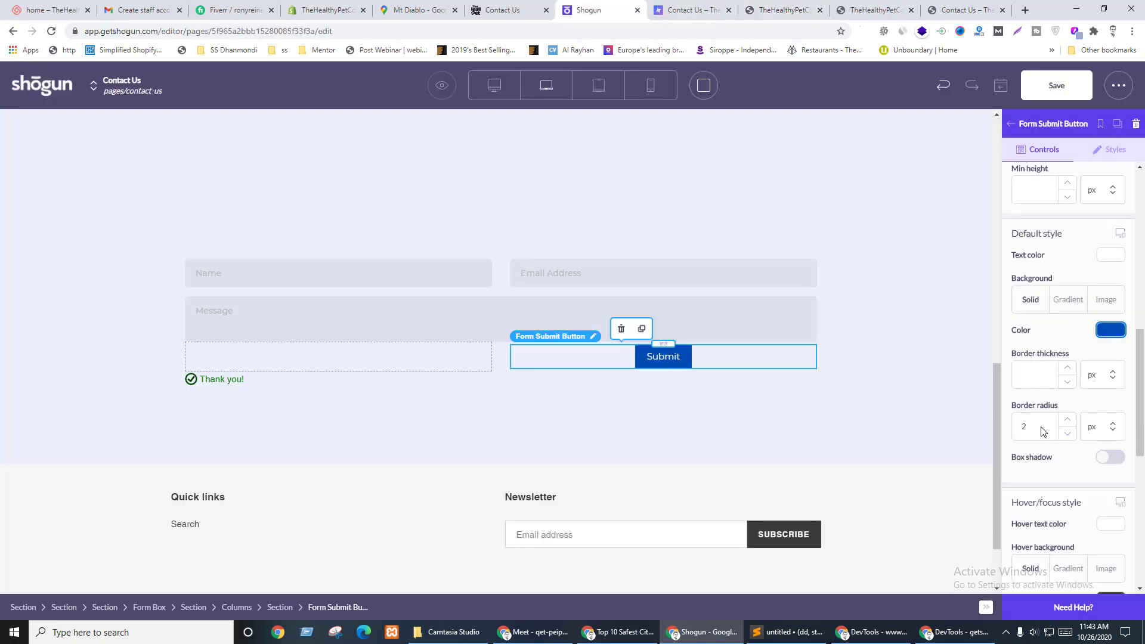
{"action": "left_click_drag", "start_coordinate": [1041, 430], "coordinate": [1008, 430]}
{"action": "key", "text": "ctrl+shift+Tab"}
{"action": "key", "text": "ctrl+Tab"}
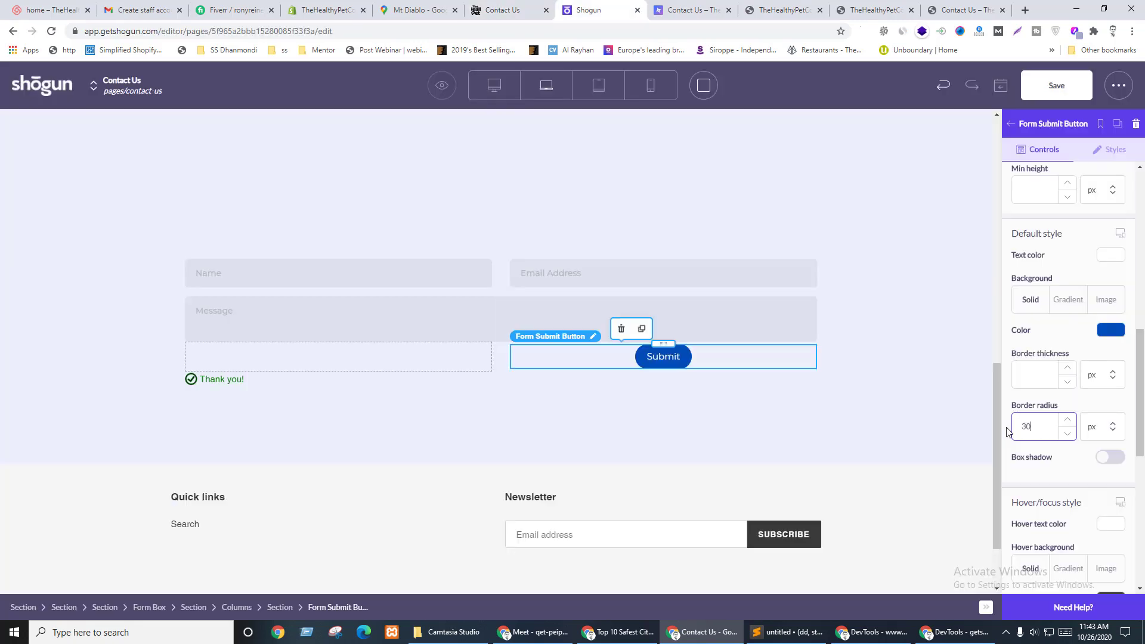
- Set the Submit button's text size to 16 px
{"action": "scroll", "coordinate": [1046, 456], "scroll_direction": "up", "scroll_amount": 3}
{"action": "left_click", "coordinate": [1039, 321]}
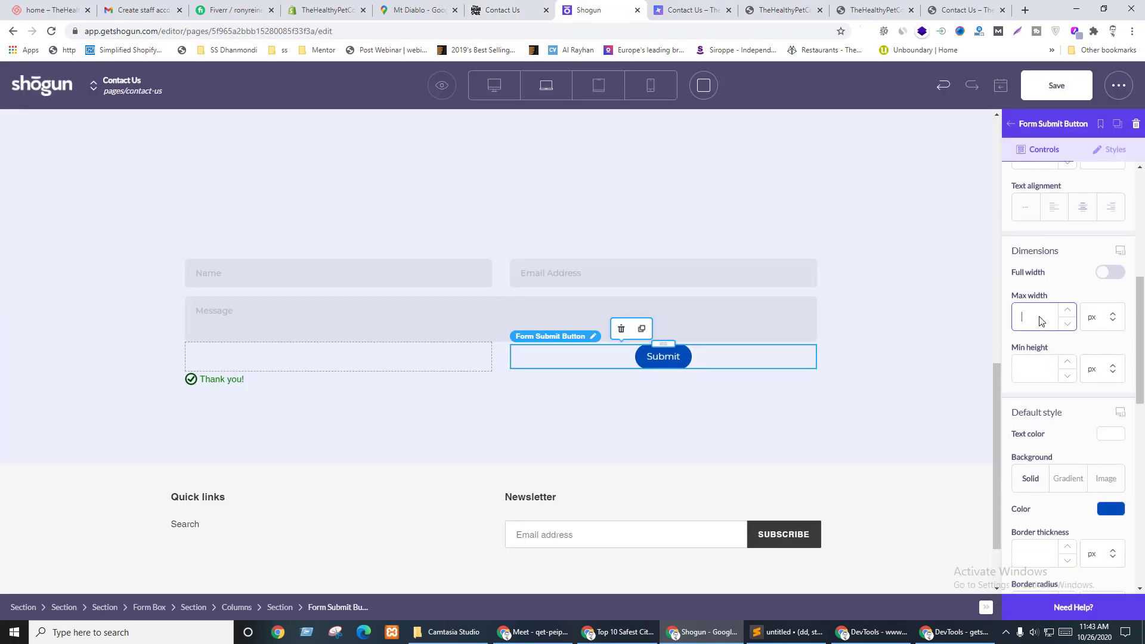
{"action": "scroll", "coordinate": [1058, 360], "scroll_direction": "up", "scroll_amount": 6}
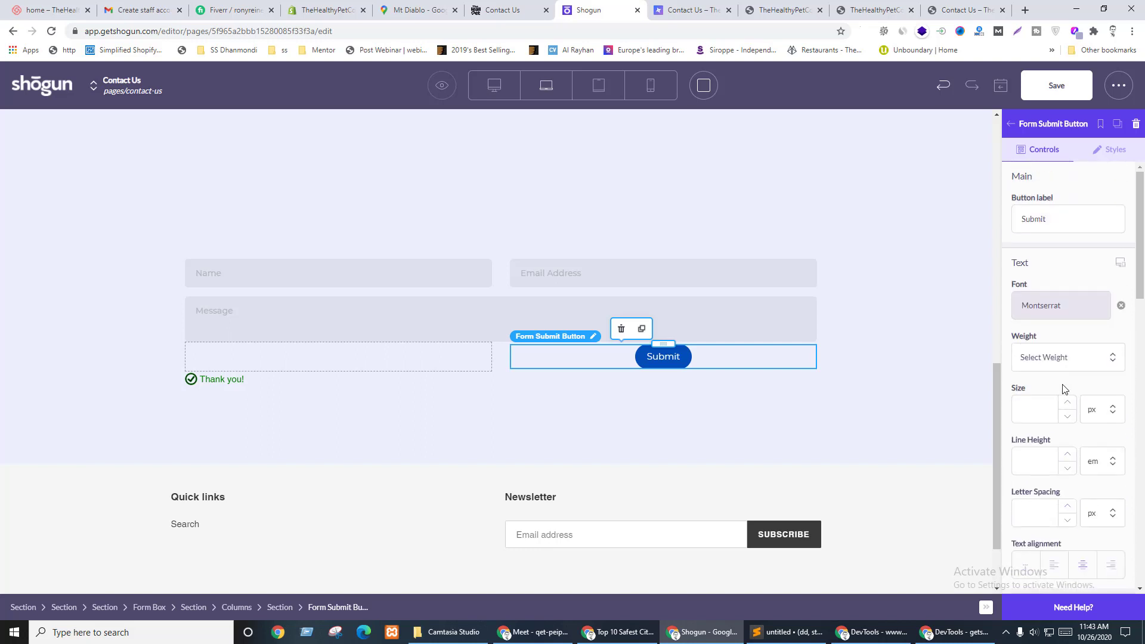
{"action": "left_click", "coordinate": [1023, 409]}
{"action": "type", "text": "18"}
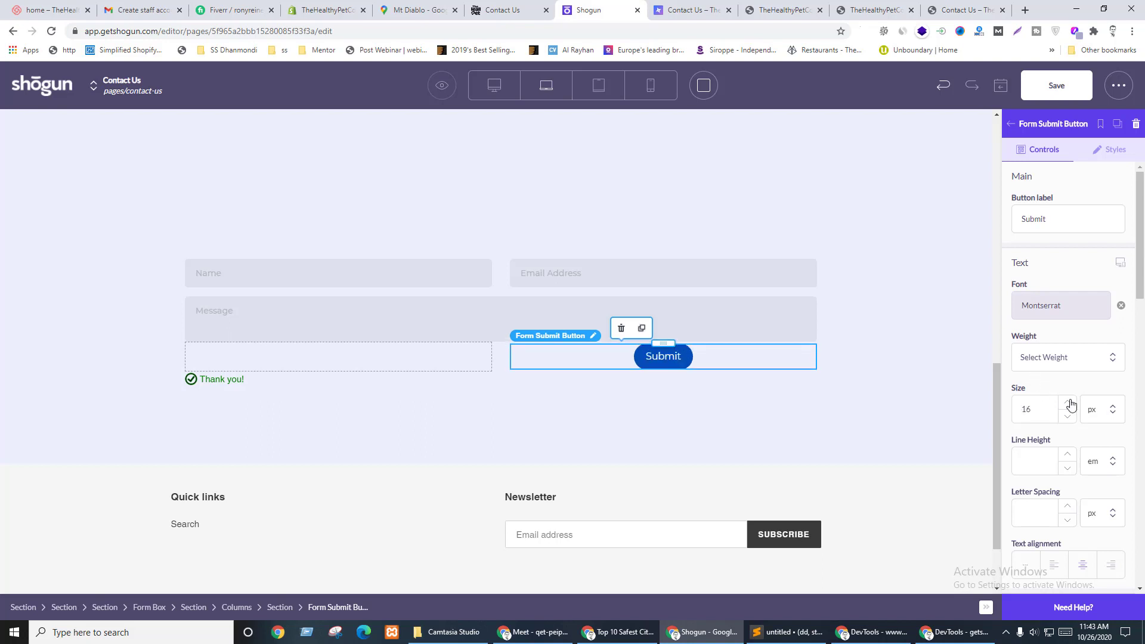
- Review the Submit button's padding and background style settings, and compare the button with the one on the live Contact Us page
{"action": "scroll", "coordinate": [1085, 399], "scroll_direction": "down", "scroll_amount": 8}
{"action": "scroll", "coordinate": [1092, 397], "scroll_direction": "down", "scroll_amount": 9}
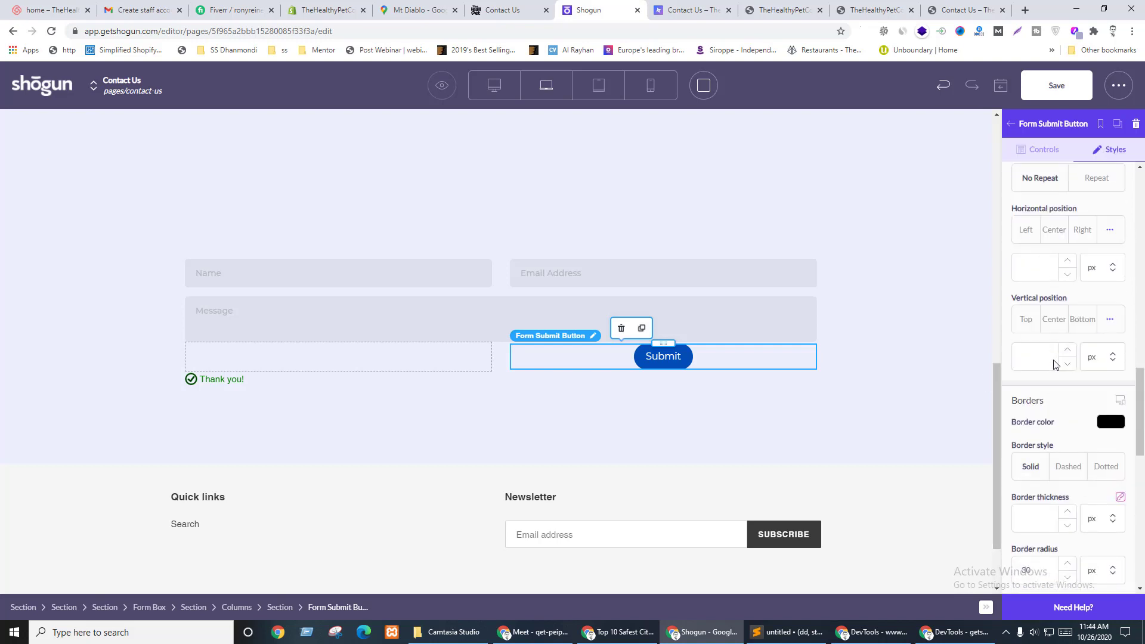
{"action": "scroll", "coordinate": [1064, 369], "scroll_direction": "up", "scroll_amount": 4}
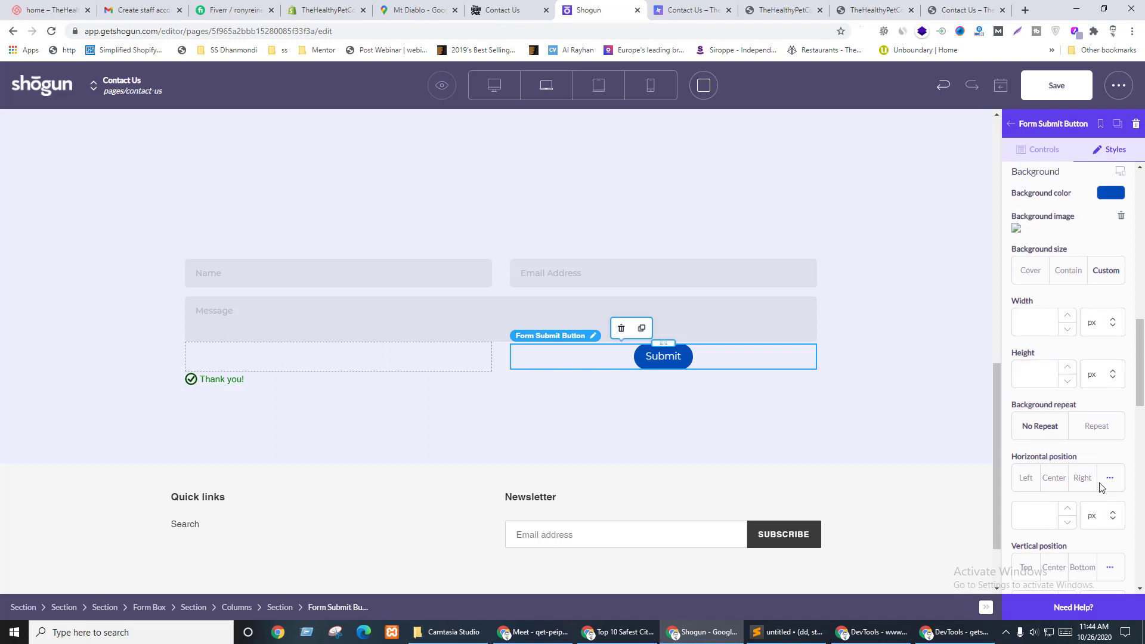
{"action": "scroll", "coordinate": [1048, 407], "scroll_direction": "up", "scroll_amount": 1}
{"action": "scroll", "coordinate": [1048, 405], "scroll_direction": "down", "scroll_amount": 4}
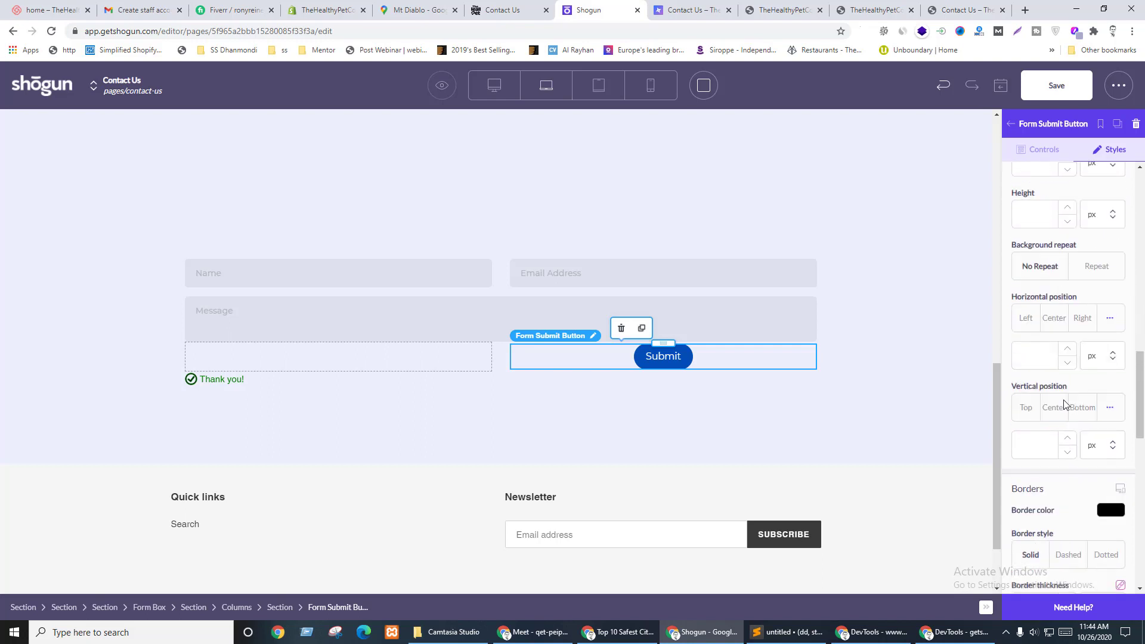
{"action": "scroll", "coordinate": [1043, 403], "scroll_direction": "up", "scroll_amount": 9}
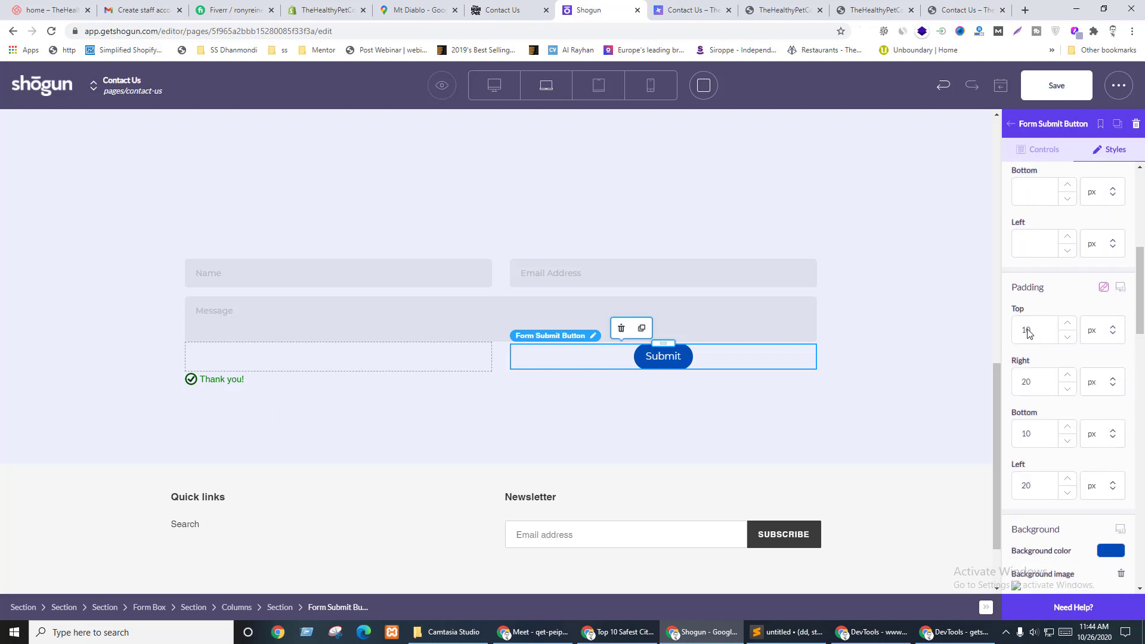
{"action": "left_click_drag", "start_coordinate": [1027, 333], "coordinate": [1023, 331]}
{"action": "left_click_drag", "start_coordinate": [1027, 382], "coordinate": [1021, 381]}
{"action": "left_click", "coordinate": [1054, 411]}
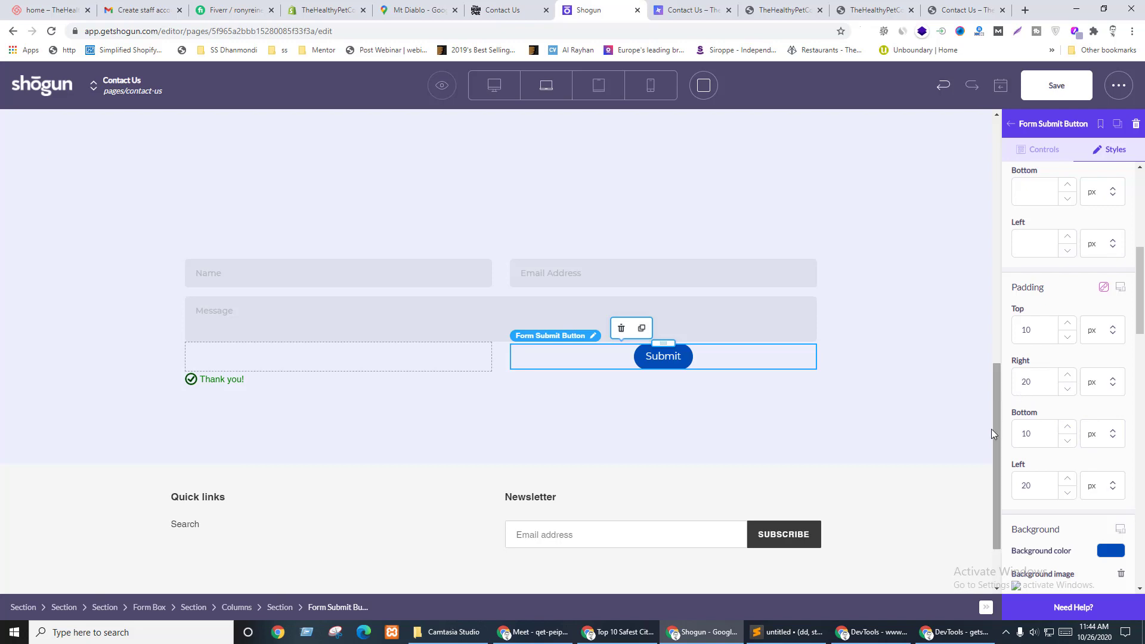
{"action": "key", "text": "ctrl+shift+Tab"}
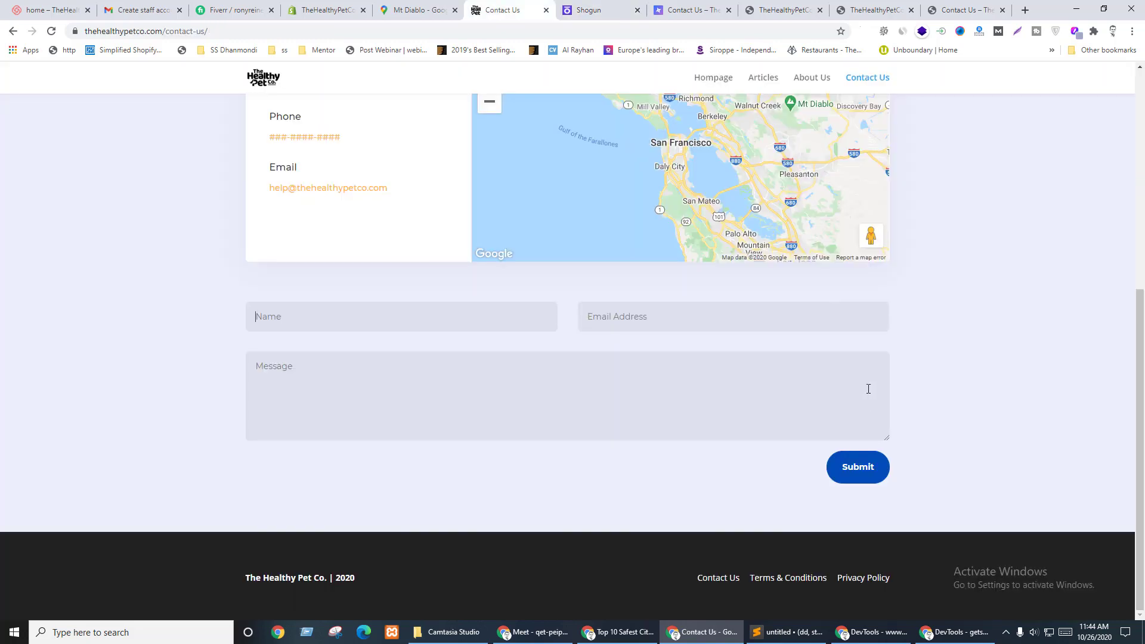
{"action": "key", "text": "ctrl+Tab"}
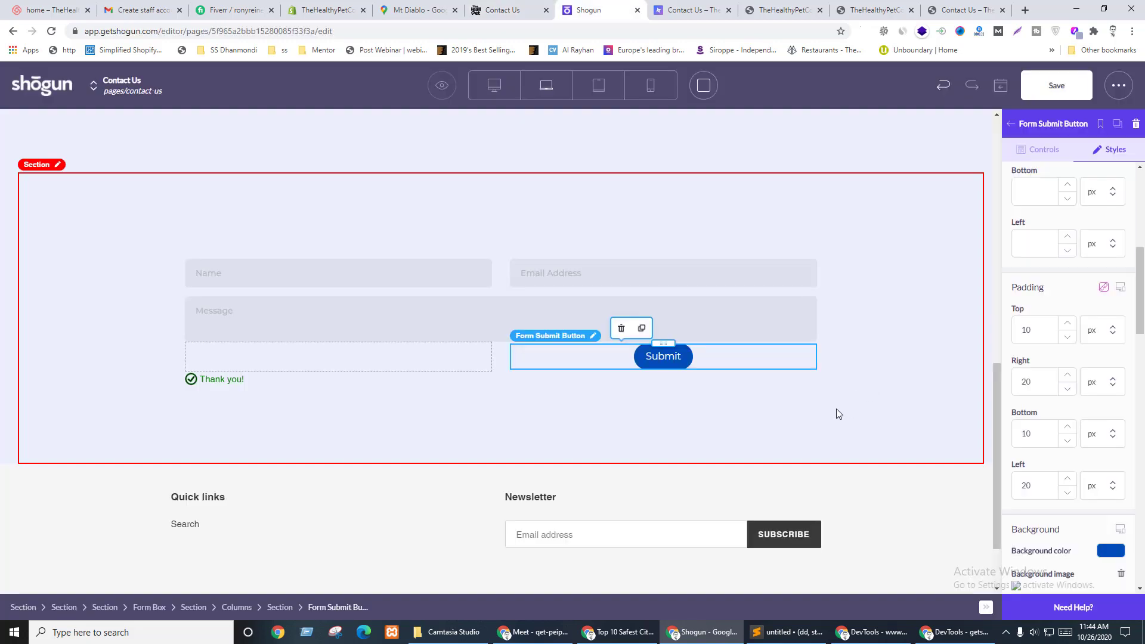
- Set the Submit button's font weight to 600 and its text alignment to right
{"action": "left_click", "coordinate": [1037, 155]}
{"action": "scroll", "coordinate": [1099, 396], "scroll_direction": "down", "scroll_amount": 5}
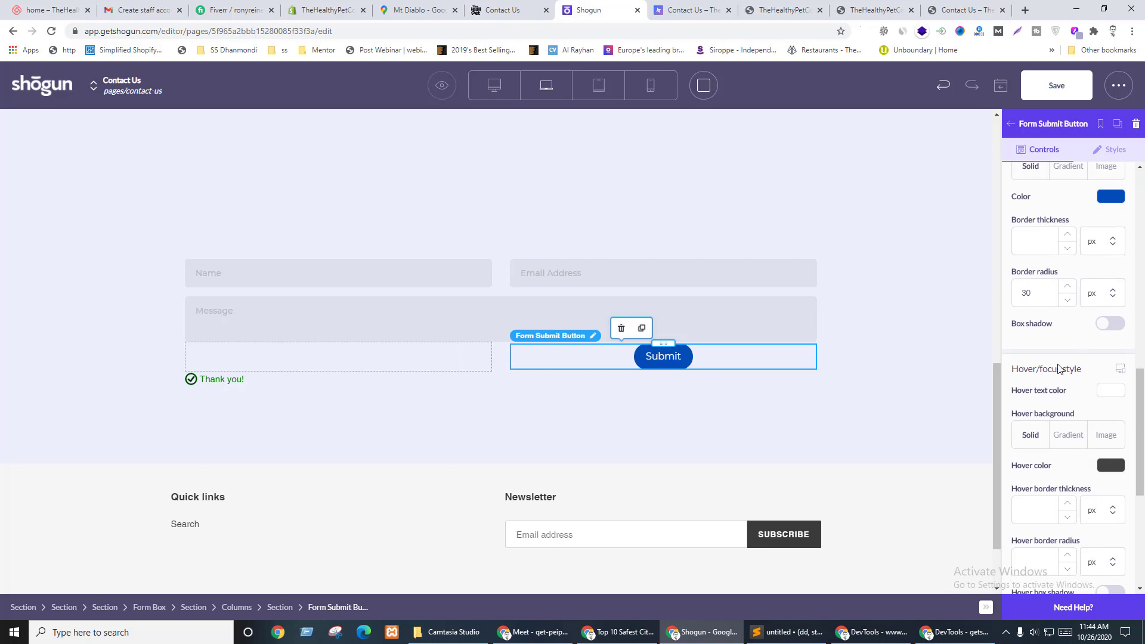
{"action": "scroll", "coordinate": [1058, 368], "scroll_direction": "down", "scroll_amount": 2}
{"action": "scroll", "coordinate": [1065, 372], "scroll_direction": "up", "scroll_amount": 5}
{"action": "scroll", "coordinate": [1076, 393], "scroll_direction": "up", "scroll_amount": 4}
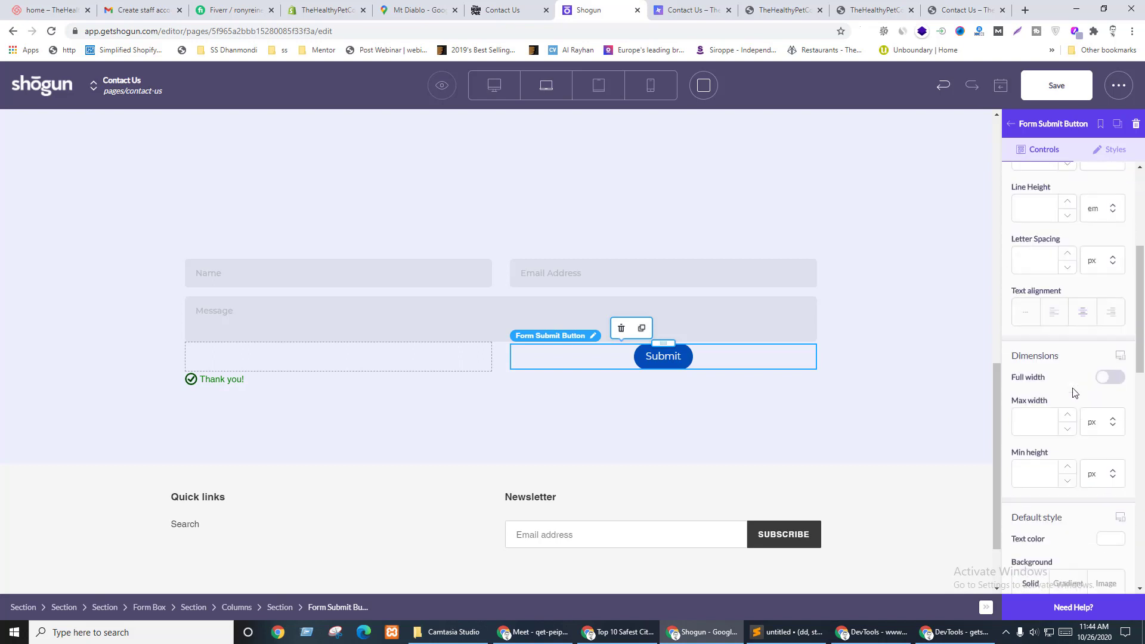
{"action": "scroll", "coordinate": [1061, 355], "scroll_direction": "up", "scroll_amount": 3}
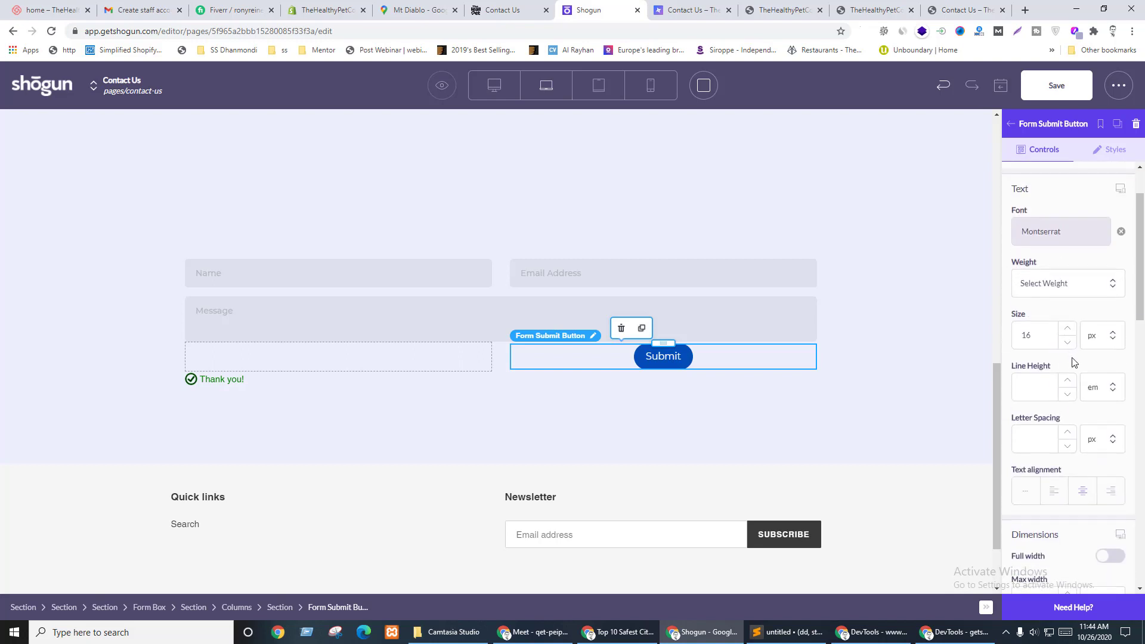
{"action": "left_click", "coordinate": [1094, 291]}
{"action": "left_click", "coordinate": [1027, 457]}
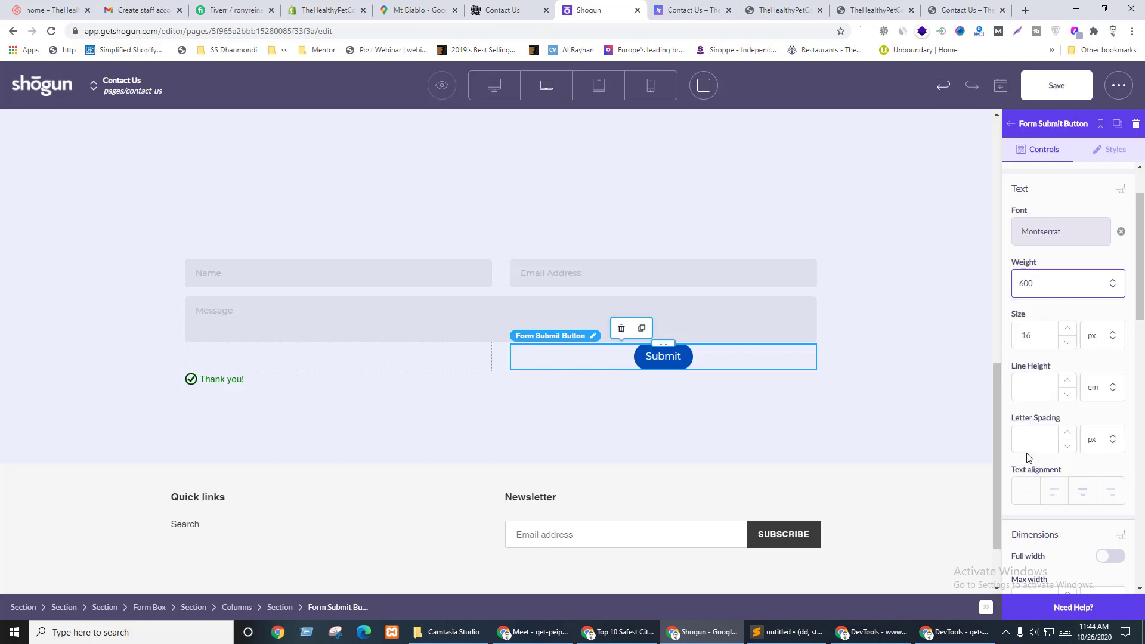
{"action": "left_click", "coordinate": [1110, 495]}
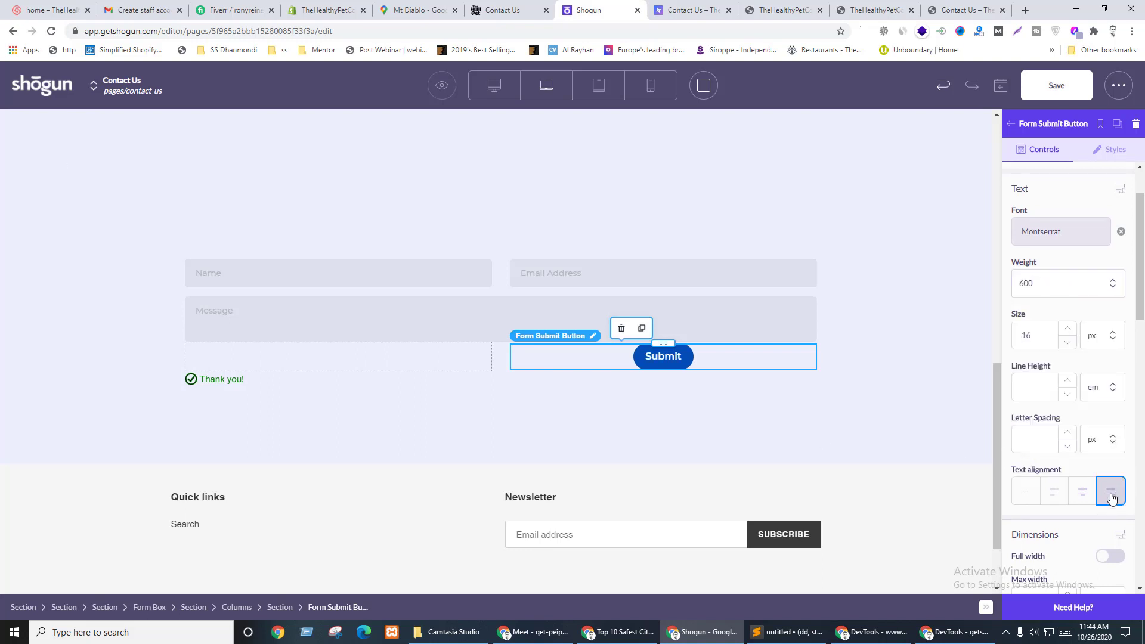
- Compare the contact form area of the Shogun preview with the original Contact Us page on thehealthypetco.com
{"action": "key", "text": "ctrl+shift+Tab"}
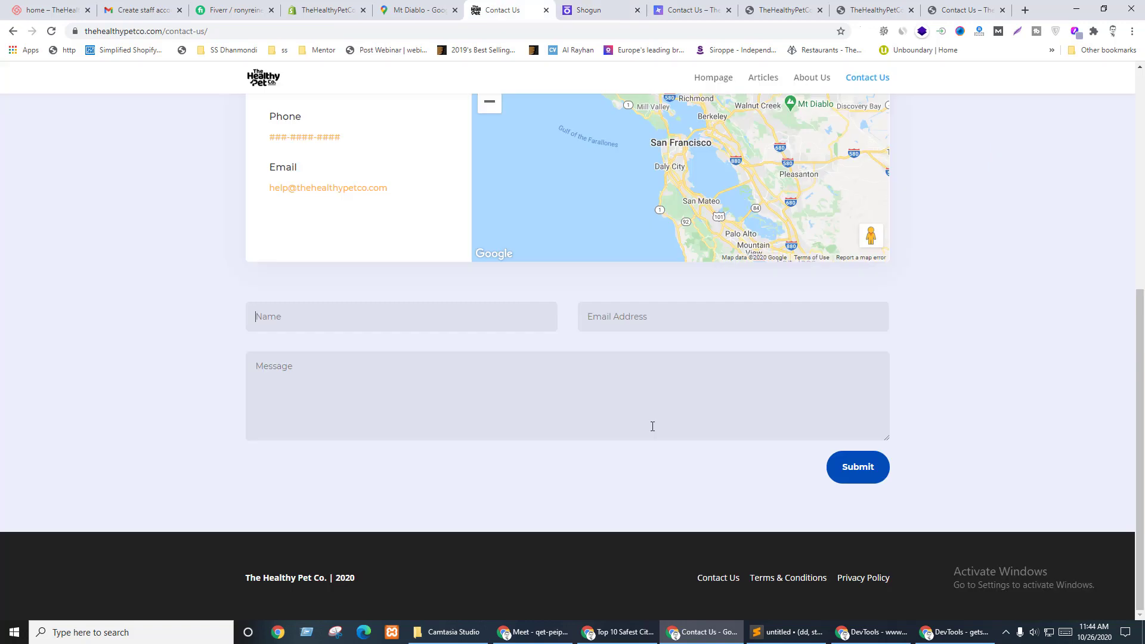
{"action": "key", "text": "ctrl+Tab"}
{"action": "key", "text": "ctrl+Tab"}
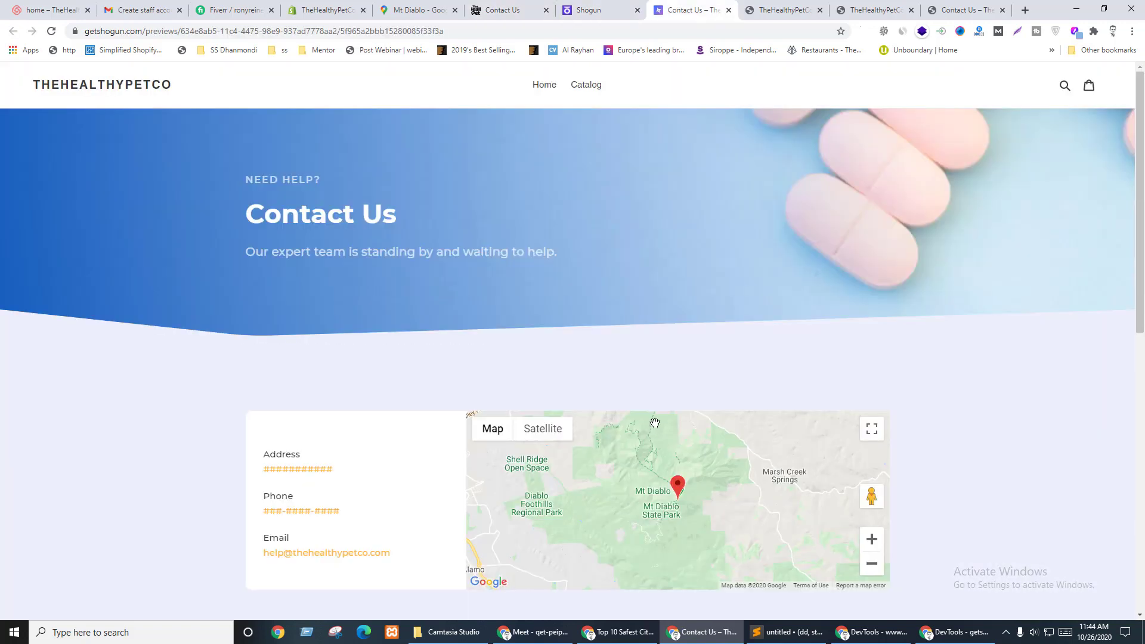
{"action": "scroll", "coordinate": [1050, 351], "scroll_direction": "down", "scroll_amount": 6}
{"action": "key", "text": "ctrl+shift+Tab"}
{"action": "key", "text": "ctrl+shift+Tab"}
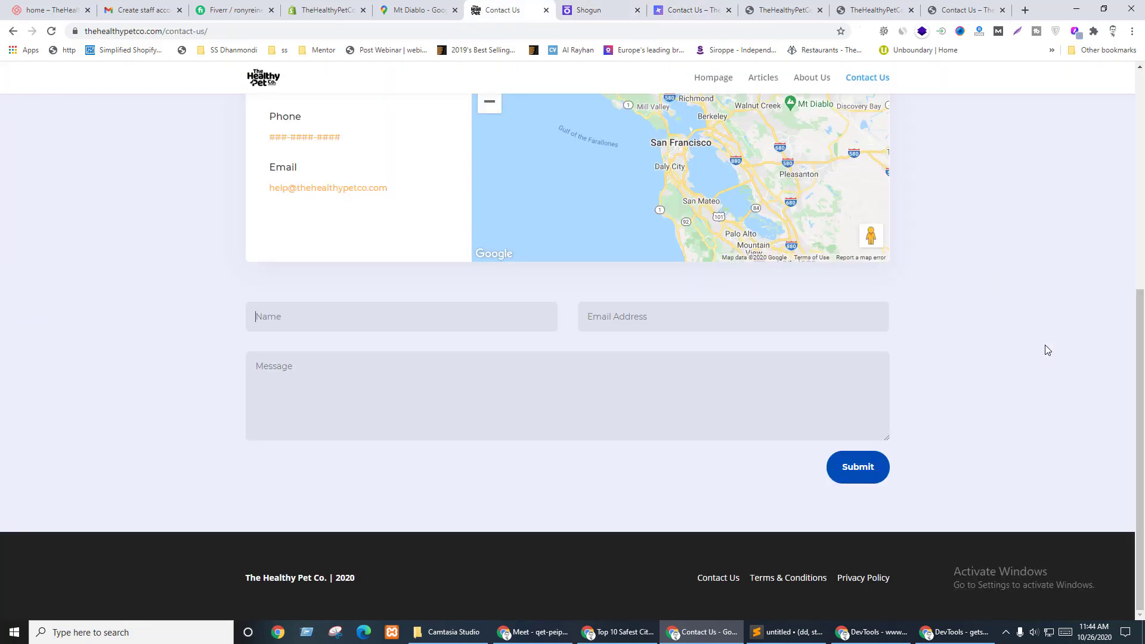
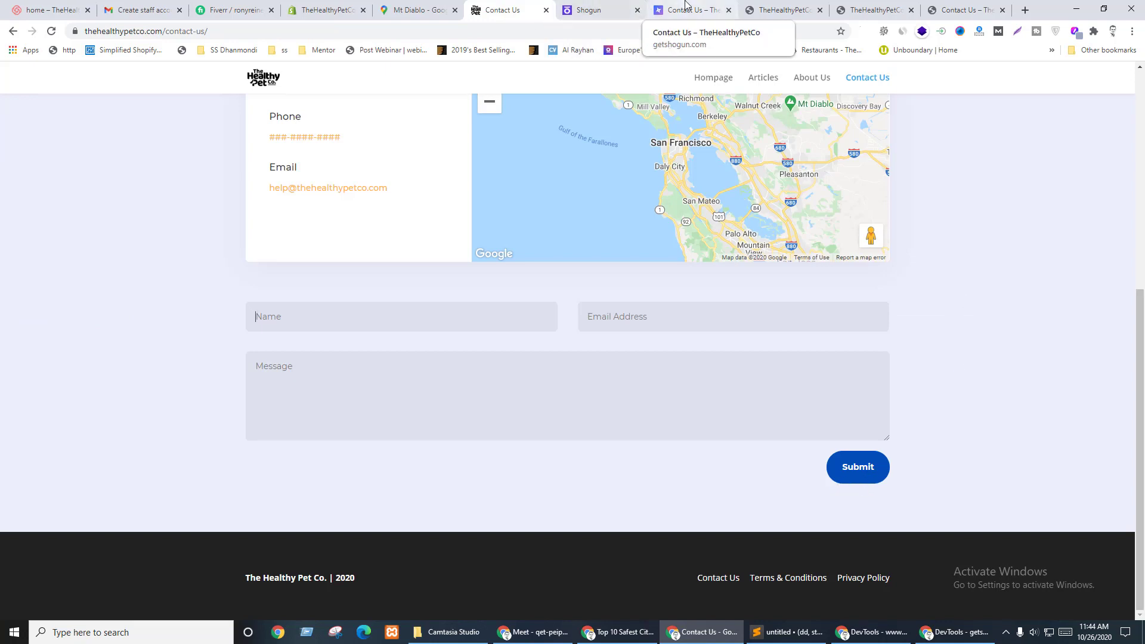
- In the Shogun editor, set the top and bottom margins of the section around the Message field to 10 px
{"action": "left_click", "coordinate": [608, 5]}
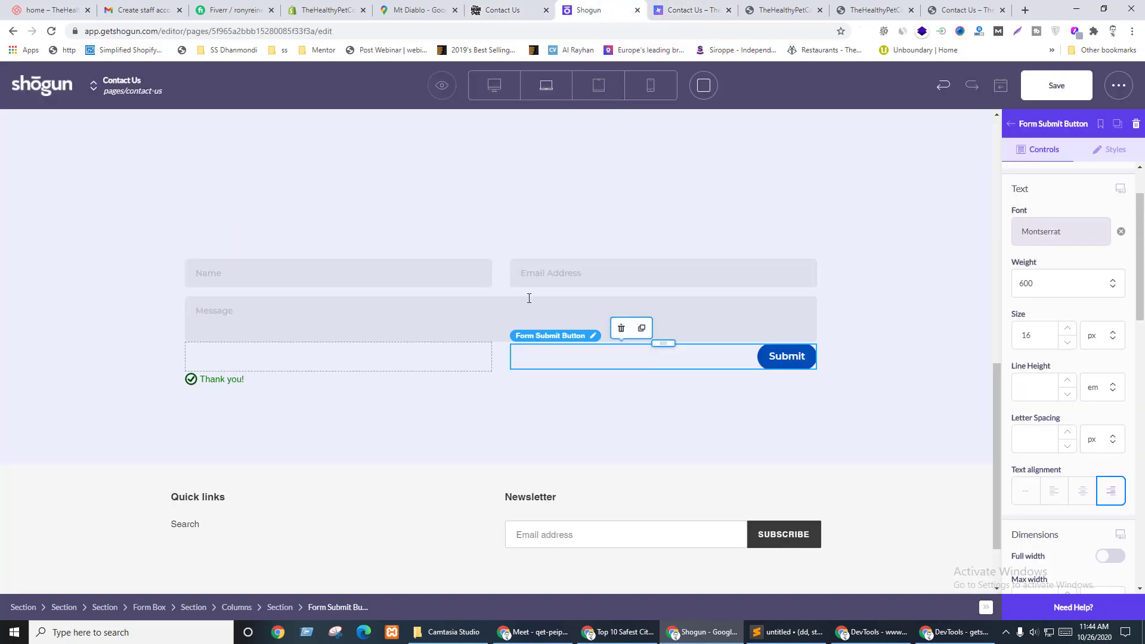
{"action": "left_click", "coordinate": [505, 307]}
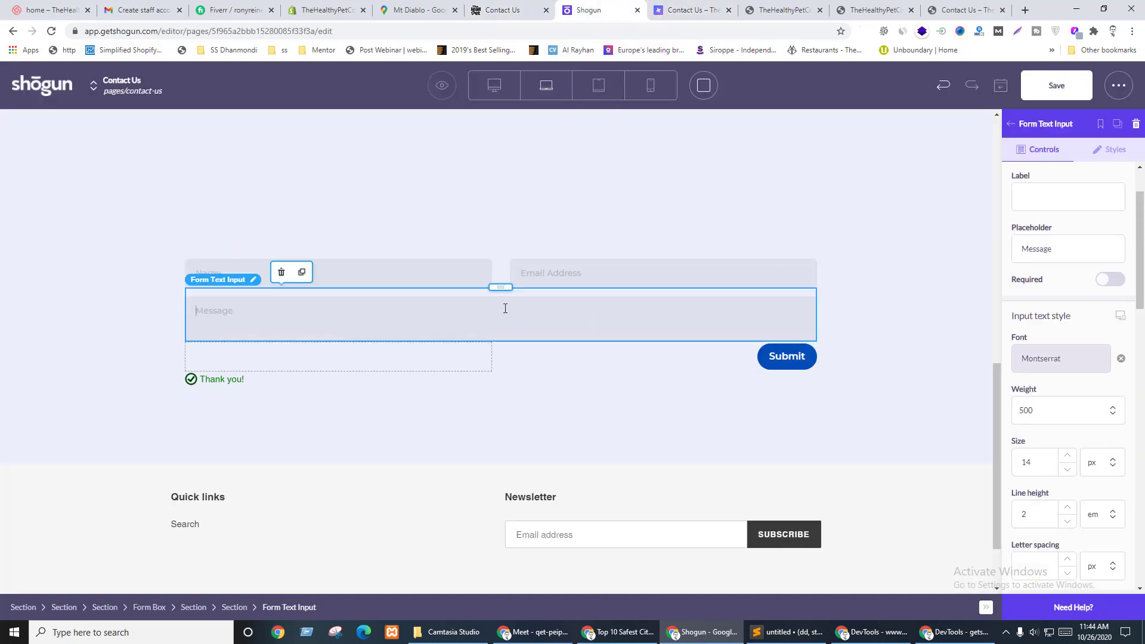
{"action": "left_click", "coordinate": [244, 603]}
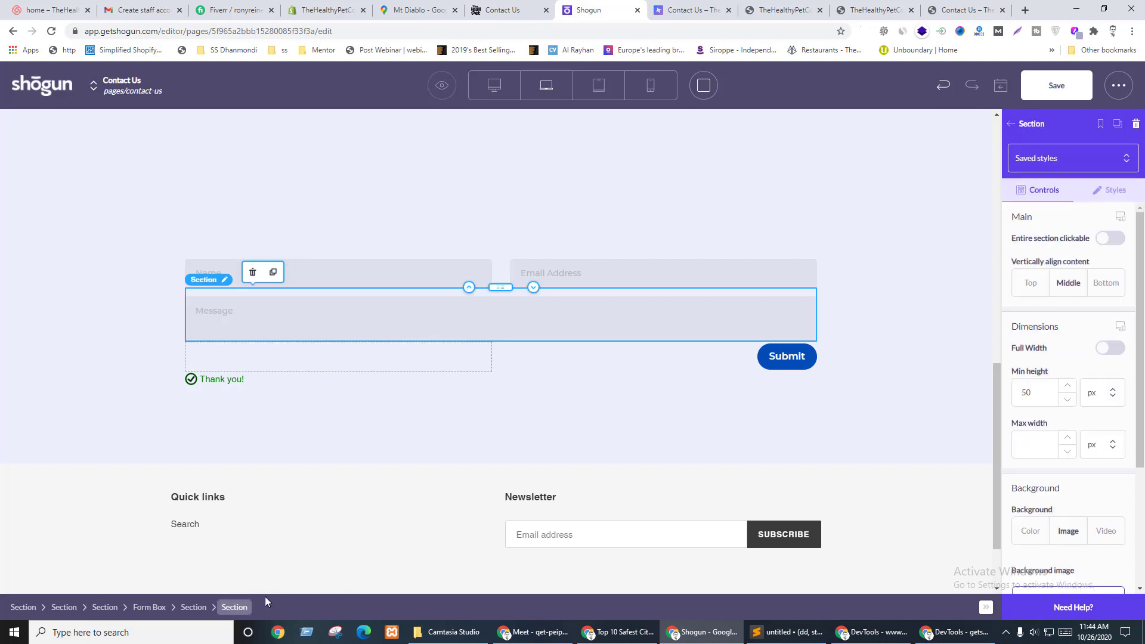
{"action": "left_click", "coordinate": [1113, 190]}
{"action": "scroll", "coordinate": [1067, 375], "scroll_direction": "down", "scroll_amount": 3}
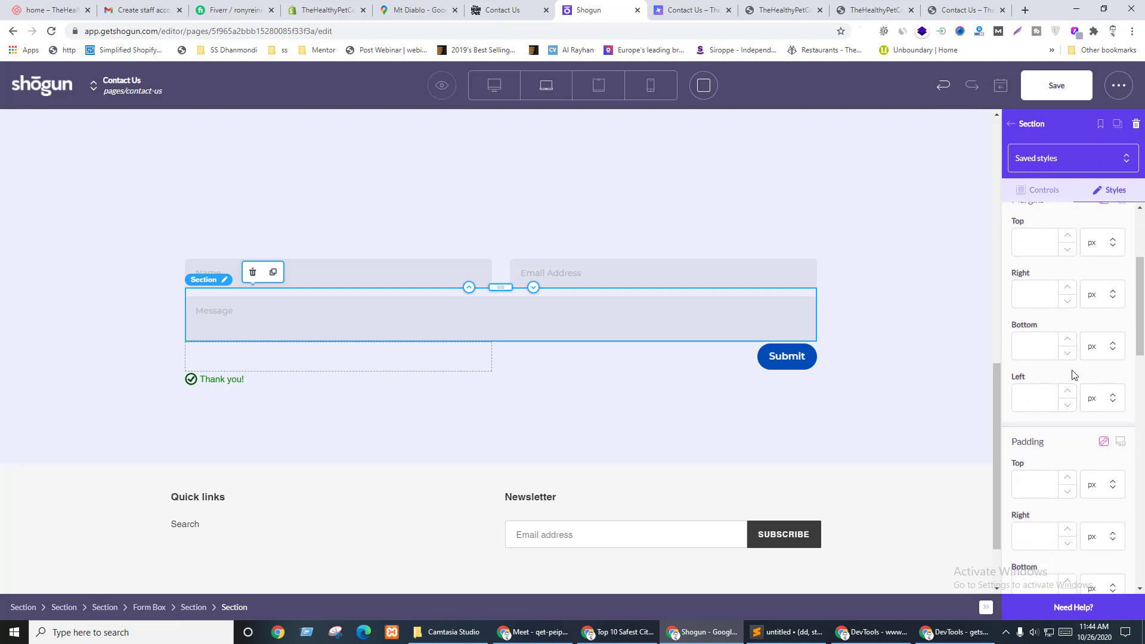
{"action": "scroll", "coordinate": [1071, 374], "scroll_direction": "up", "scroll_amount": 2}
{"action": "left_click", "coordinate": [1035, 363]}
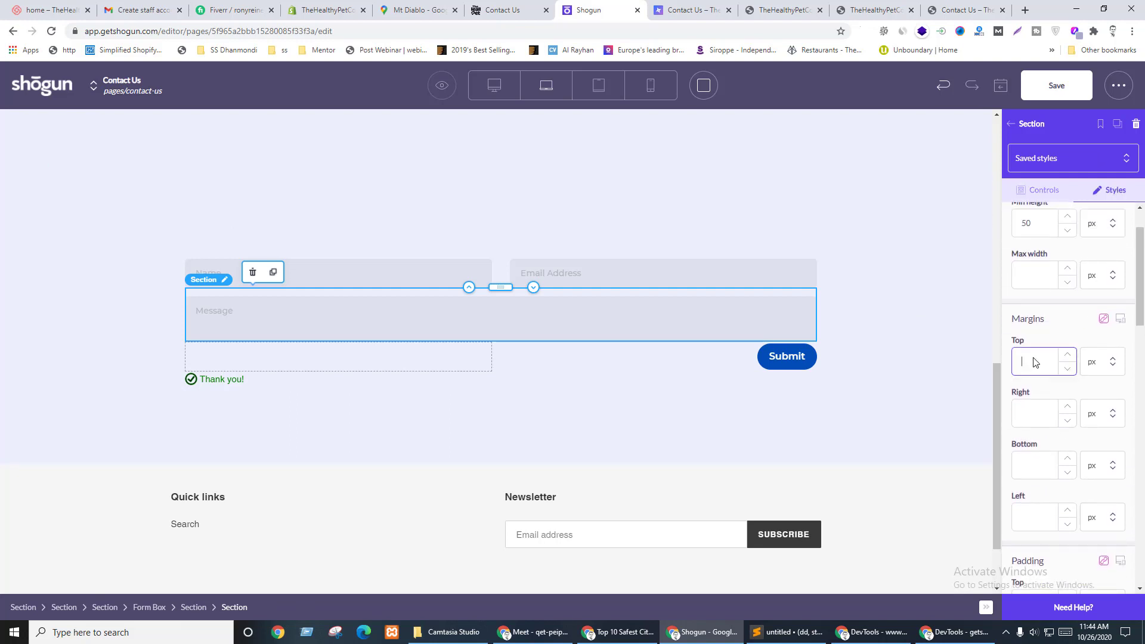
{"action": "type", "text": "20"}
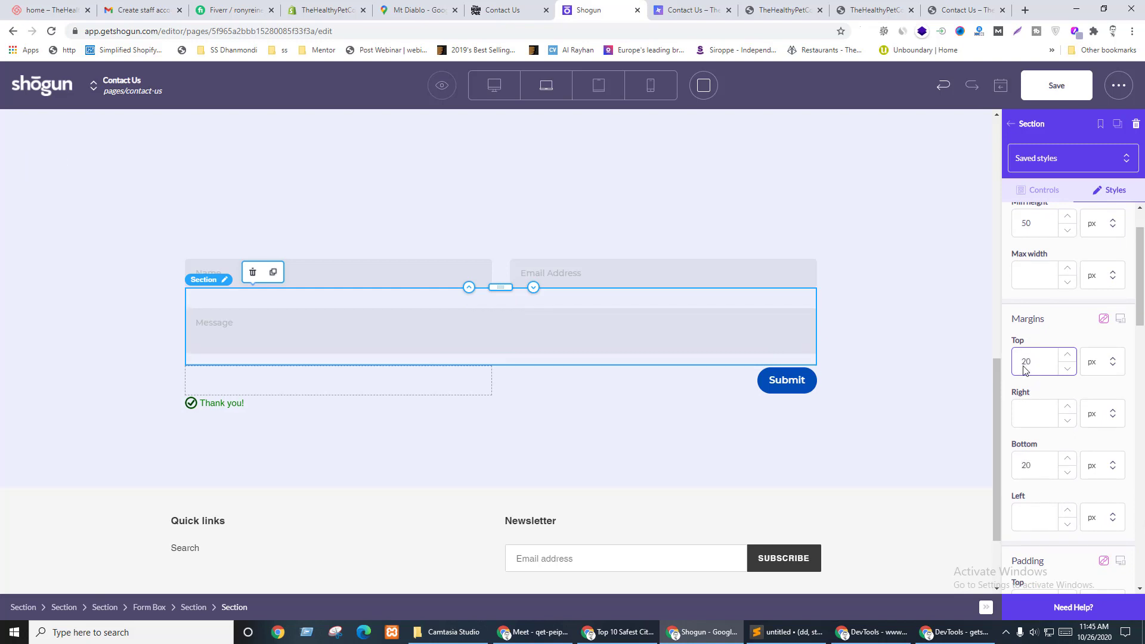
{"action": "type", "text": "1"}
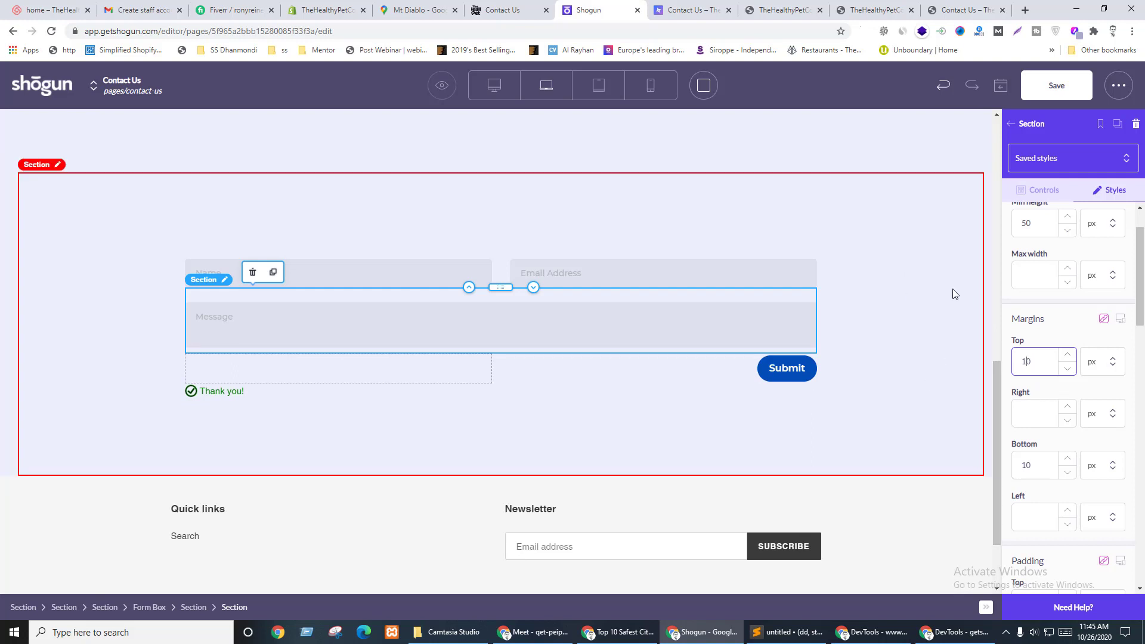
- Save and publish the Contact Us page, and glance at the original contact page for comparison
{"action": "left_click", "coordinate": [1046, 80]}
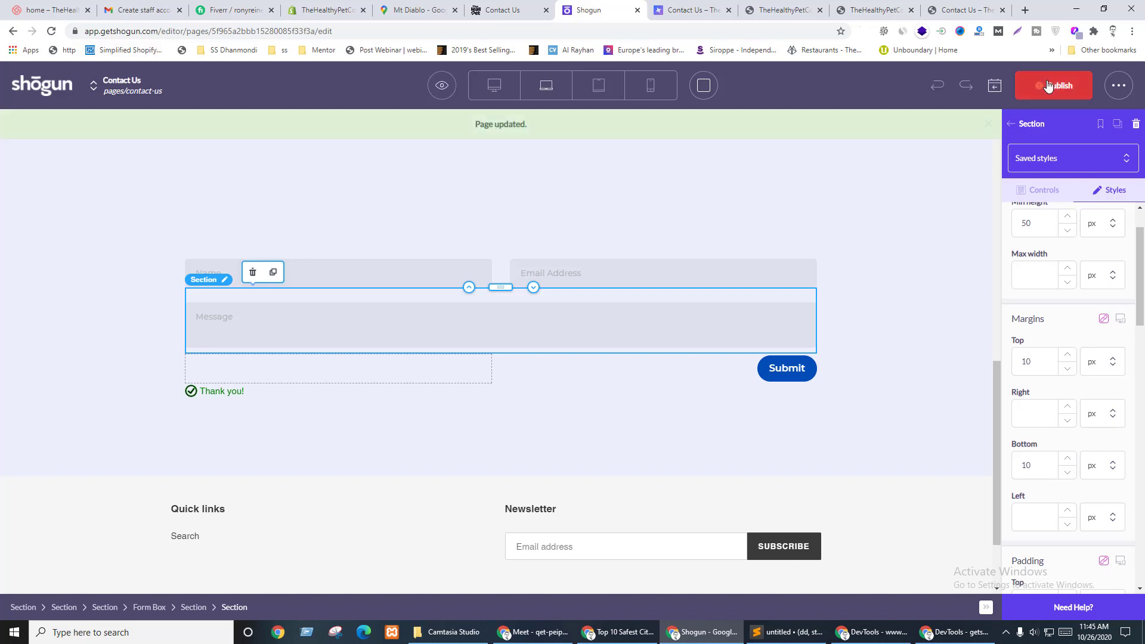
{"action": "left_click", "coordinate": [1047, 85]}
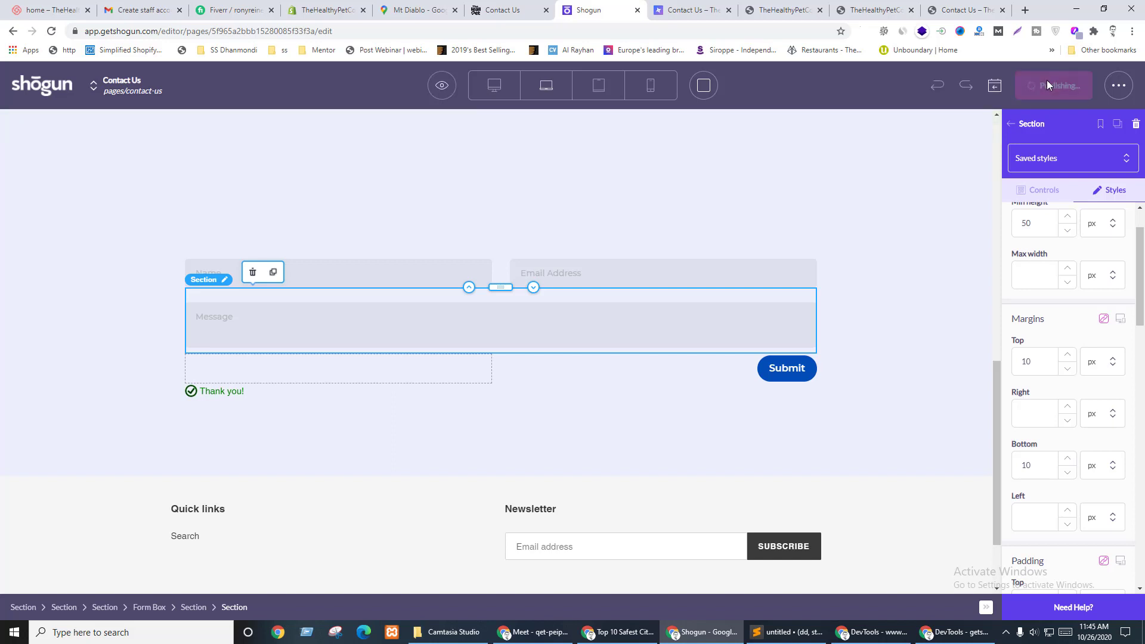
{"action": "key", "text": "ctrl+shift+Tab"}
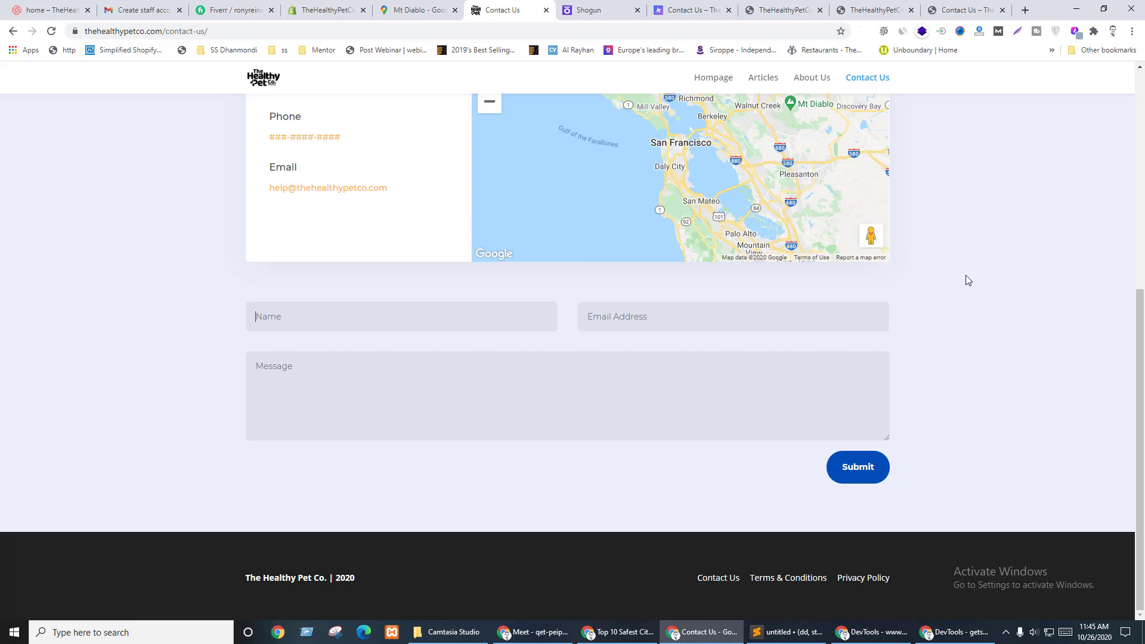
{"action": "key", "text": "ctrl+Tab"}
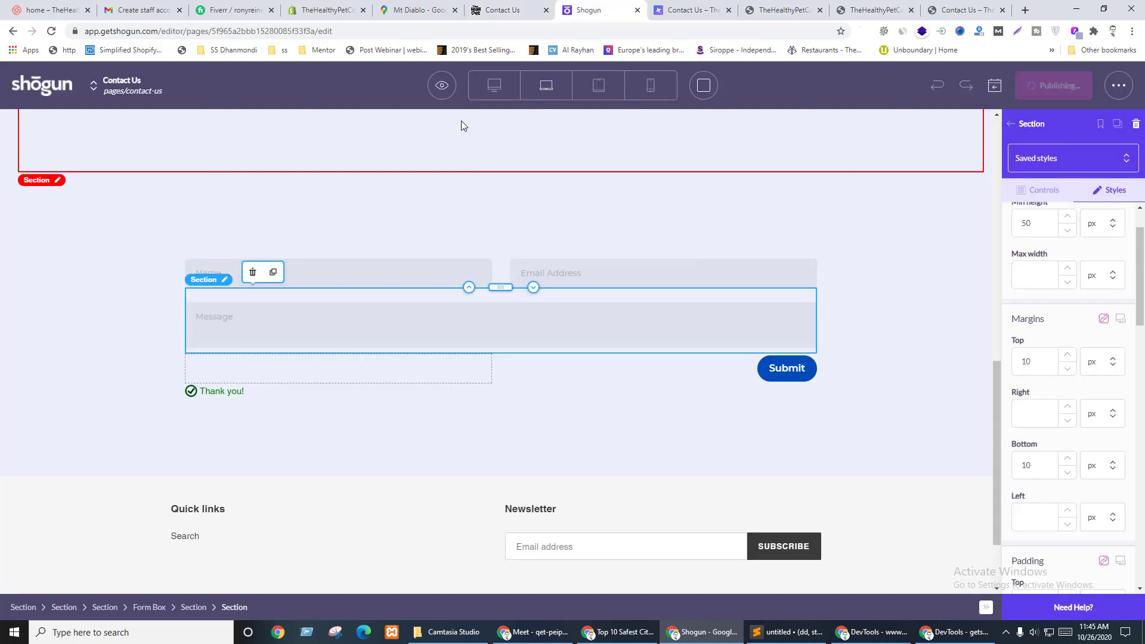
- Open a fresh preview of the Contact Us page, close the outdated preview, and examine the contact form's spacing
{"action": "scroll", "coordinate": [460, 126], "scroll_direction": "up", "scroll_amount": 2}
{"action": "left_click", "coordinate": [441, 85]}
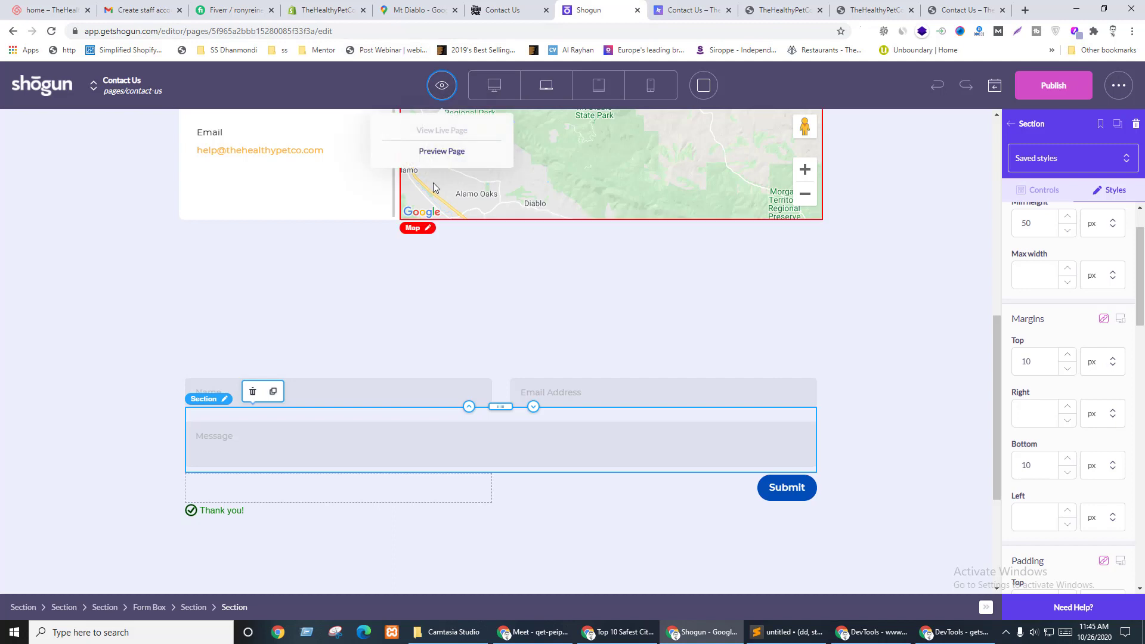
{"action": "left_click", "coordinate": [429, 151]}
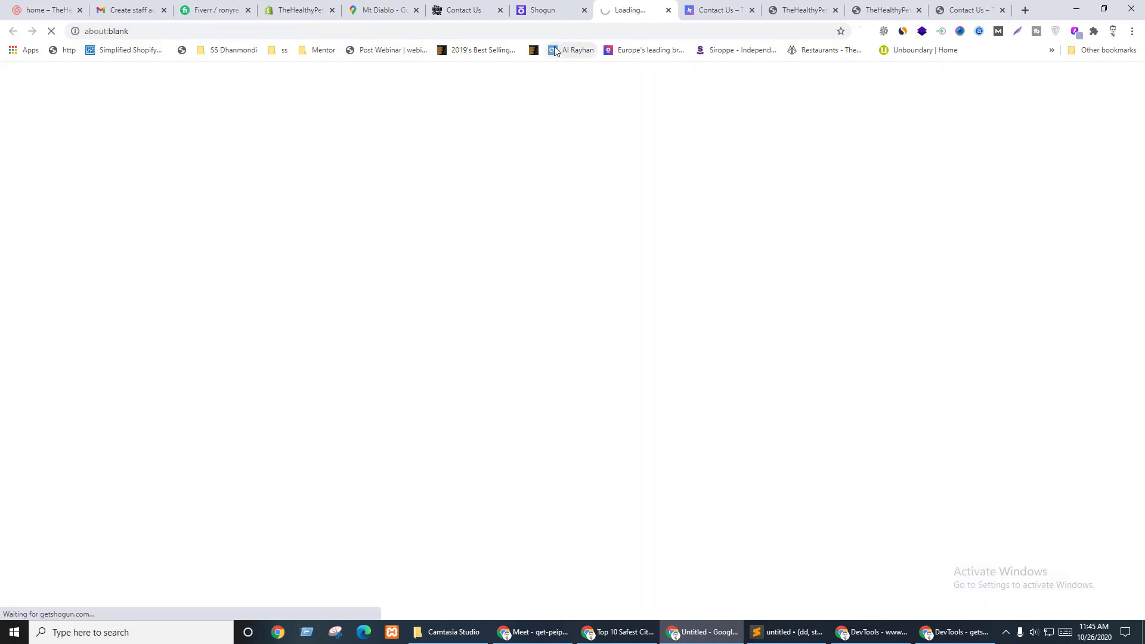
{"action": "left_click", "coordinate": [751, 10]}
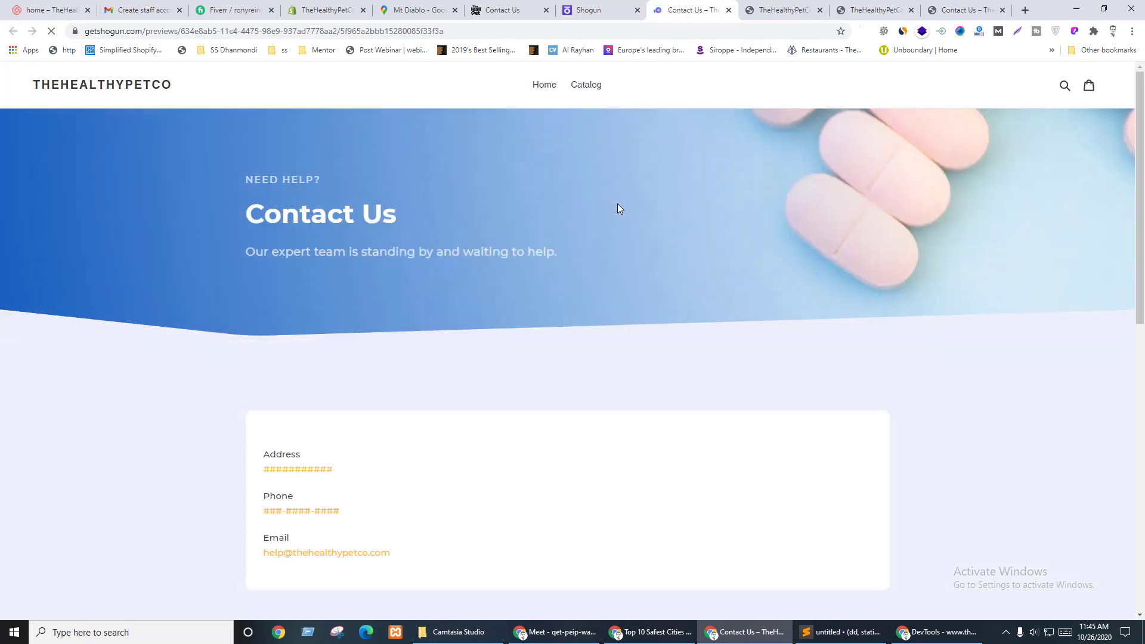
{"action": "scroll", "coordinate": [660, 267], "scroll_direction": "down", "scroll_amount": 5}
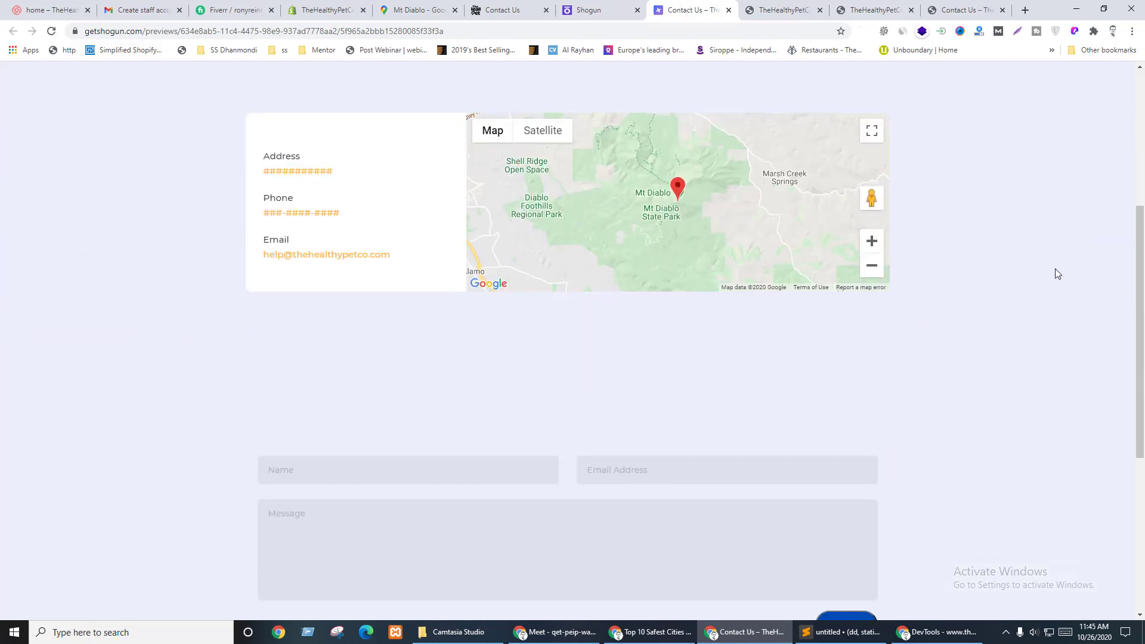
{"action": "scroll", "coordinate": [1054, 269], "scroll_direction": "down", "scroll_amount": 5}
{"action": "scroll", "coordinate": [1055, 273], "scroll_direction": "up", "scroll_amount": 1}
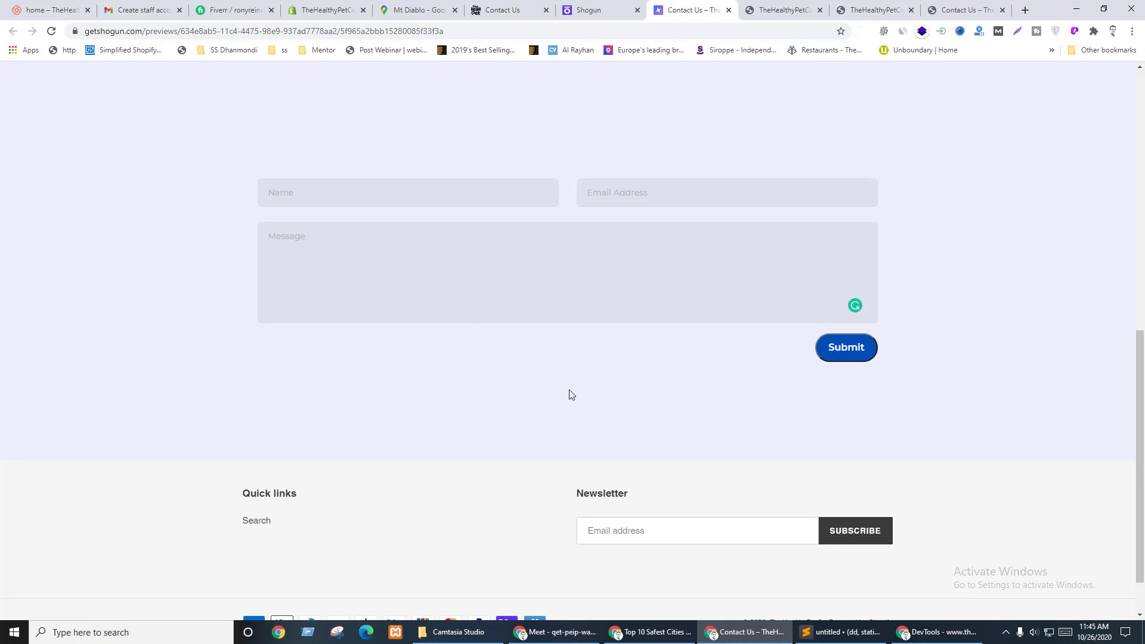
- On the storefront preview, force the hover state on the inspected Subscribe button and find its hover background color rule
{"action": "left_click", "coordinate": [581, 8]}
{"action": "left_click", "coordinate": [786, 10]}
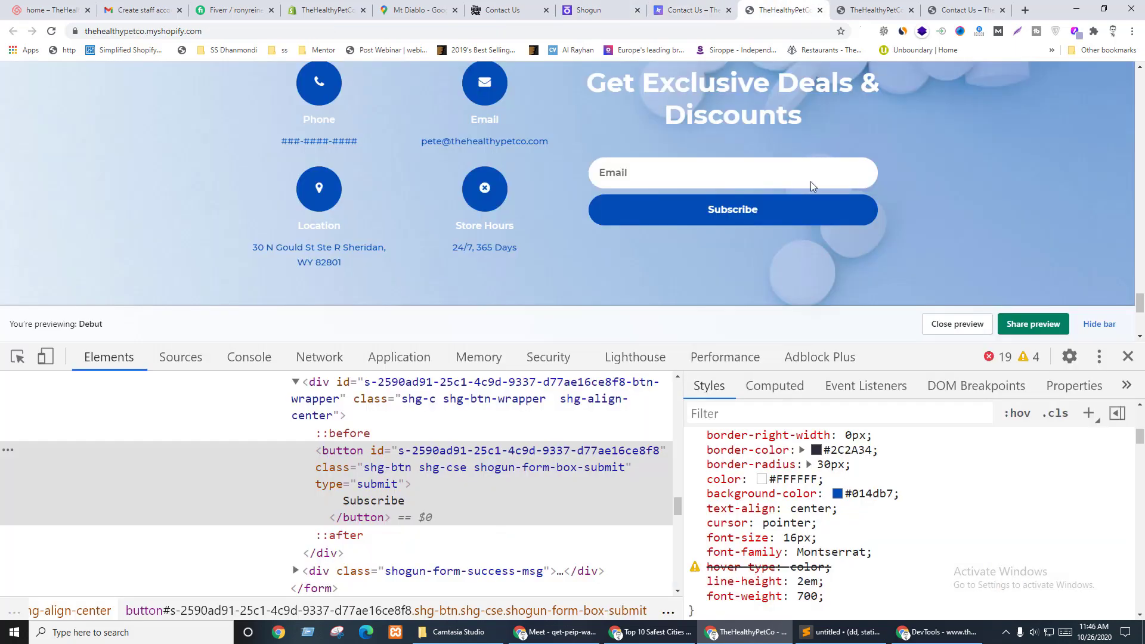
{"action": "left_click", "coordinate": [1017, 413]}
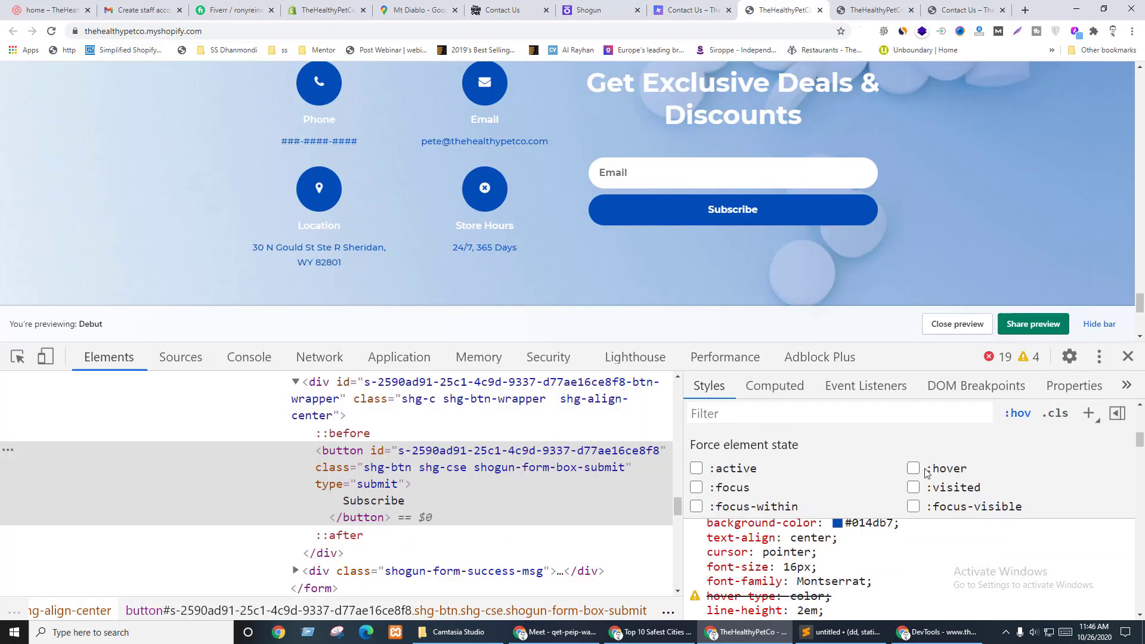
{"action": "left_click", "coordinate": [913, 468]}
{"action": "left_click", "coordinate": [1017, 413]}
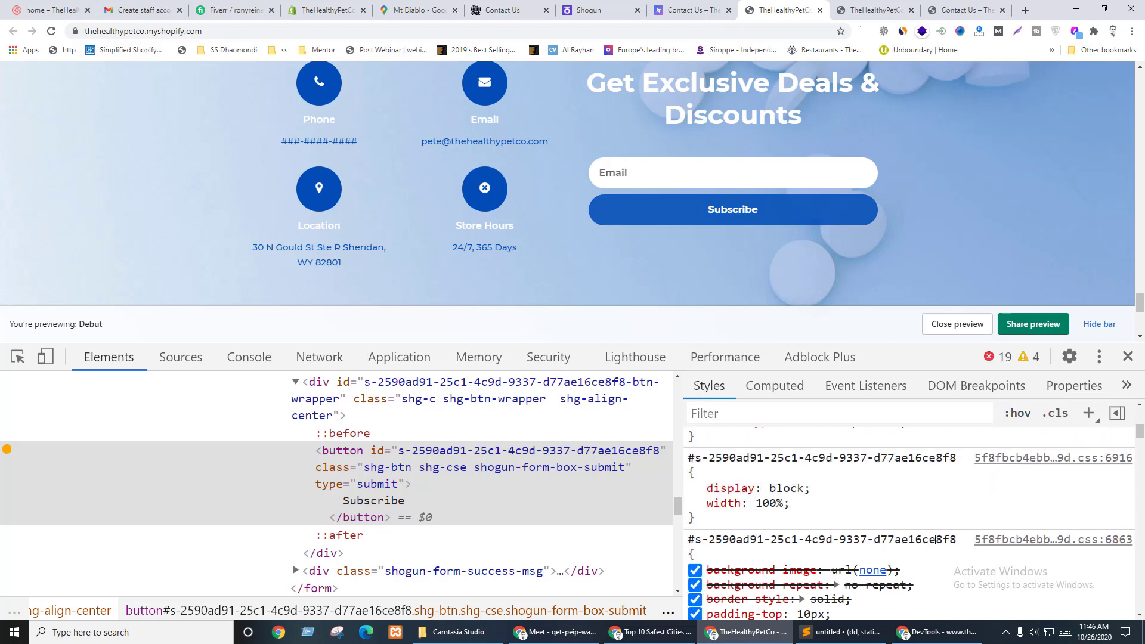
{"action": "scroll", "coordinate": [933, 540], "scroll_direction": "down", "scroll_amount": 2}
{"action": "scroll", "coordinate": [894, 530], "scroll_direction": "up", "scroll_amount": 1}
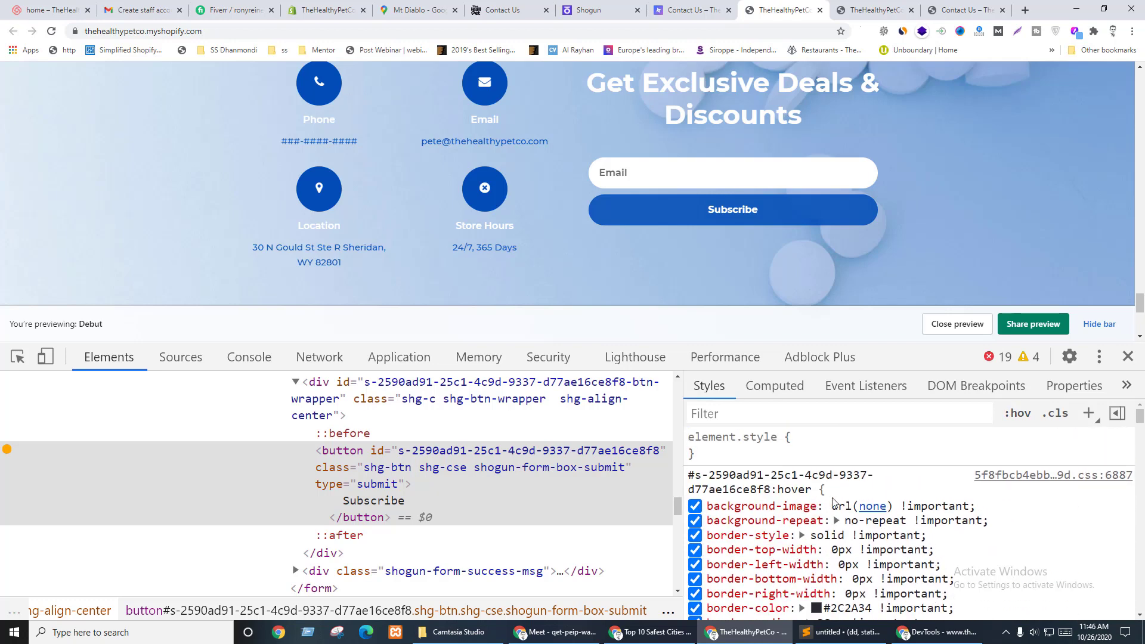
{"action": "scroll", "coordinate": [829, 521], "scroll_direction": "down", "scroll_amount": 4}
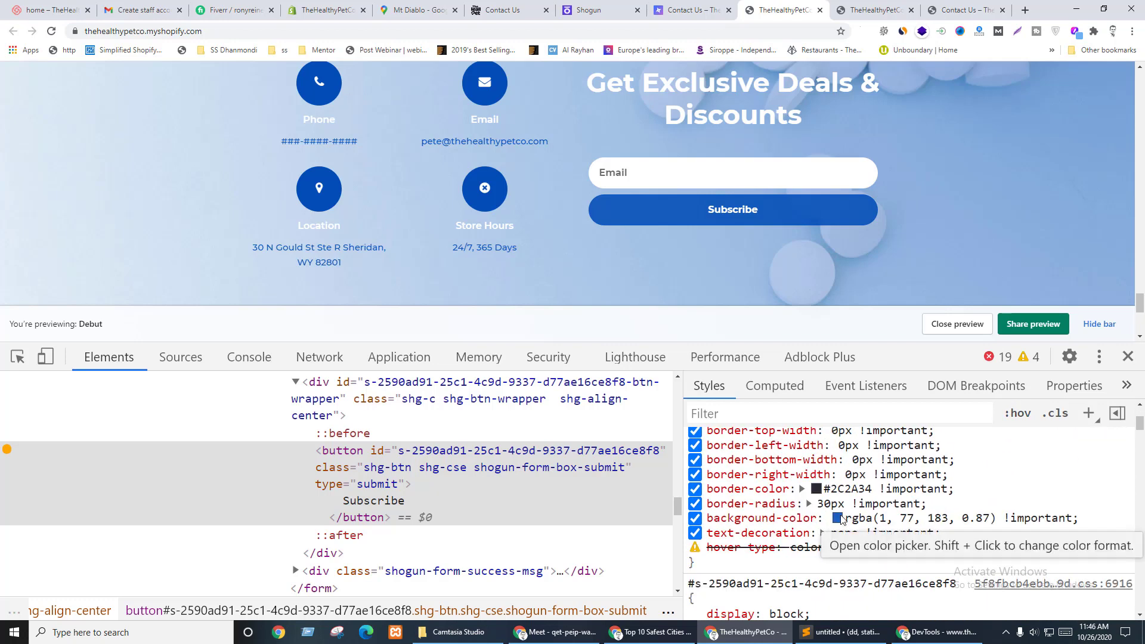
- Copy the hex code 014db7 from the Subscribe button's hover background color and check the color's alpha value
{"action": "left_click", "coordinate": [837, 517]}
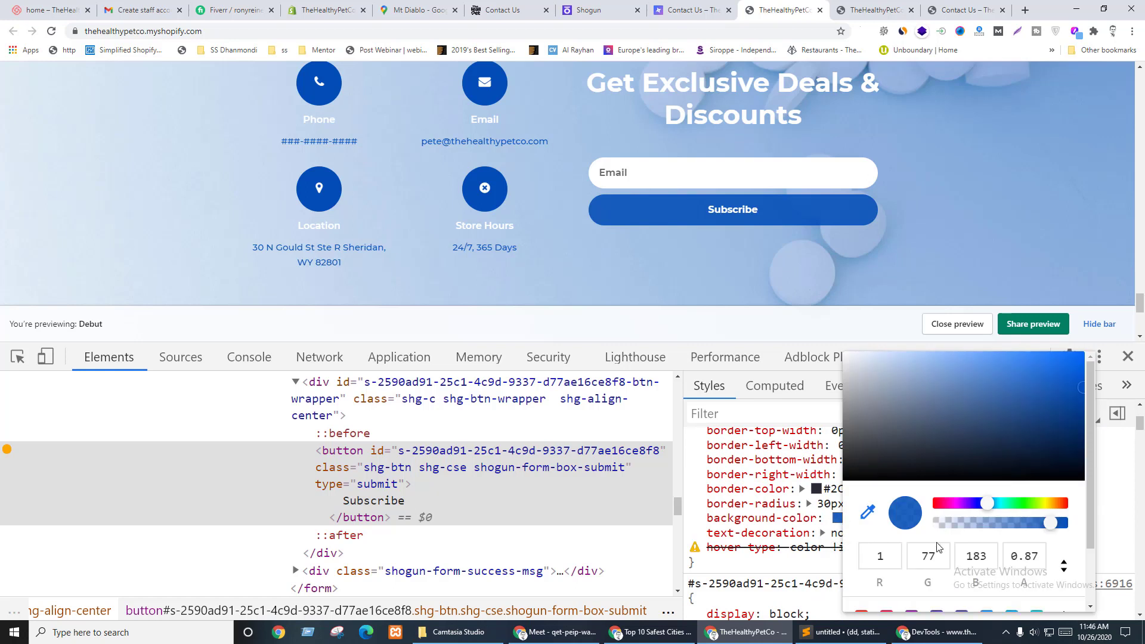
{"action": "left_click", "coordinate": [1064, 566]}
{"action": "left_click", "coordinate": [1064, 566]}
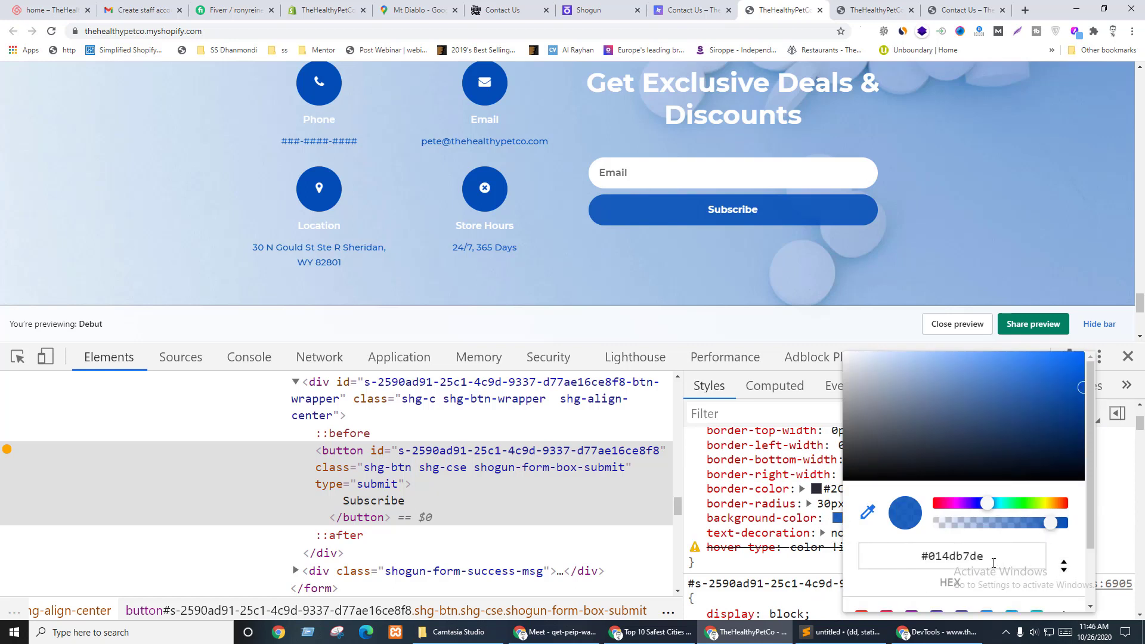
{"action": "double_click", "coordinate": [957, 557]}
{"action": "left_click", "coordinate": [965, 557]}
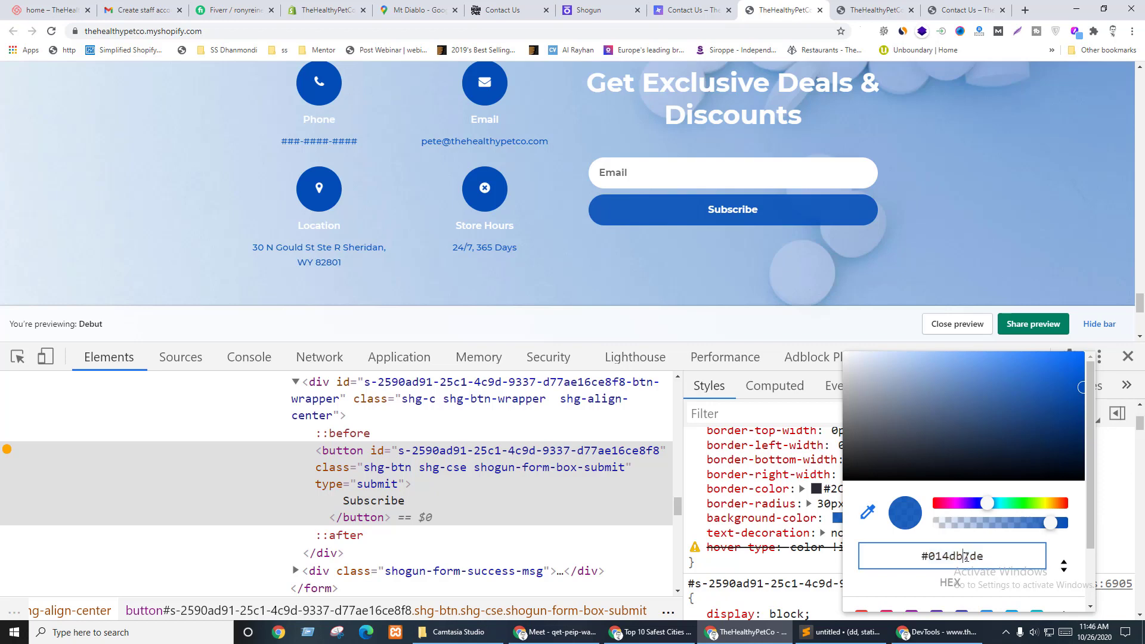
{"action": "left_click_drag", "start_coordinate": [970, 555], "coordinate": [932, 557]}
{"action": "left_click", "coordinate": [1064, 565]}
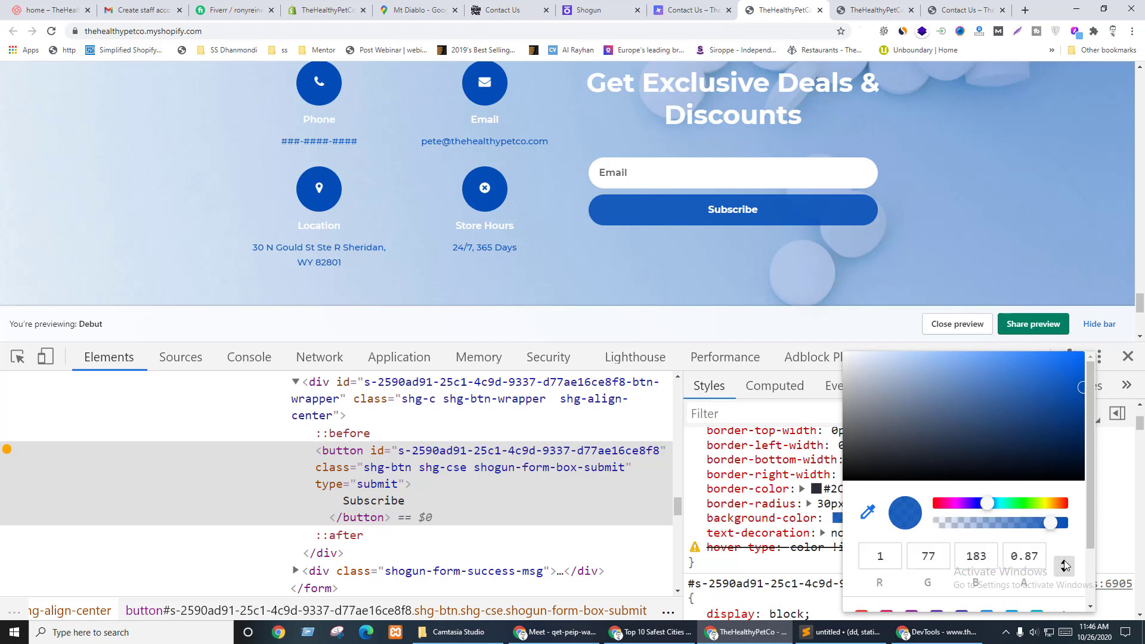
- Select the contact form's Submit button in the Shogun editor and examine its padding, background and border style settings
{"action": "left_click", "coordinate": [679, 10]}
{"action": "key", "text": "ctrl+shift+Tab"}
{"action": "double_click", "coordinate": [787, 487]}
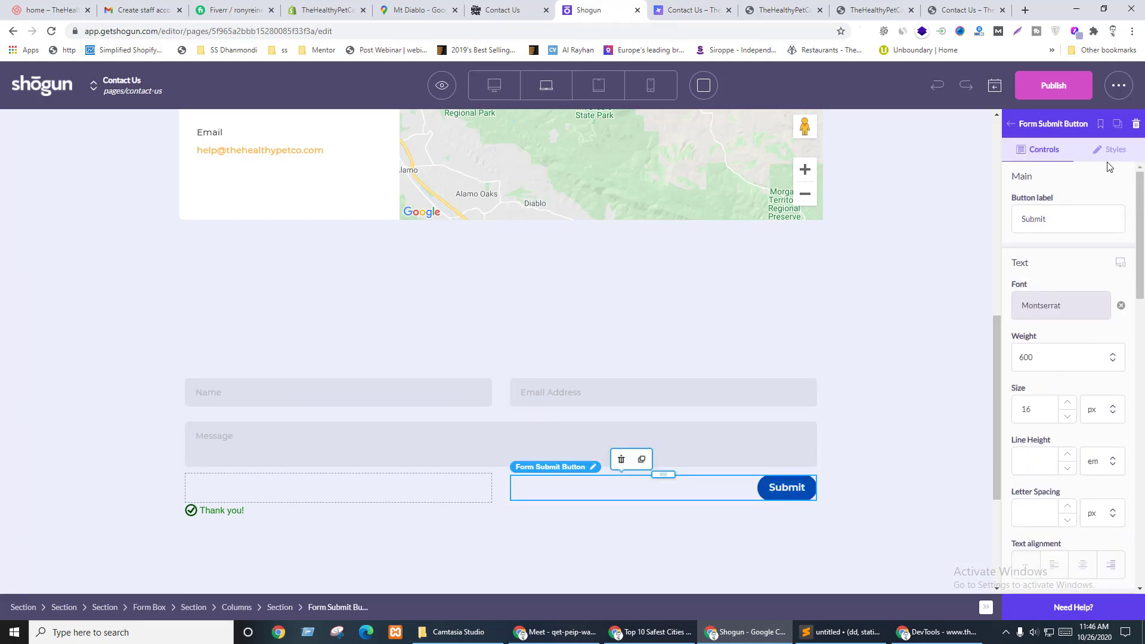
{"action": "key", "text": "ctrl+Tab"}
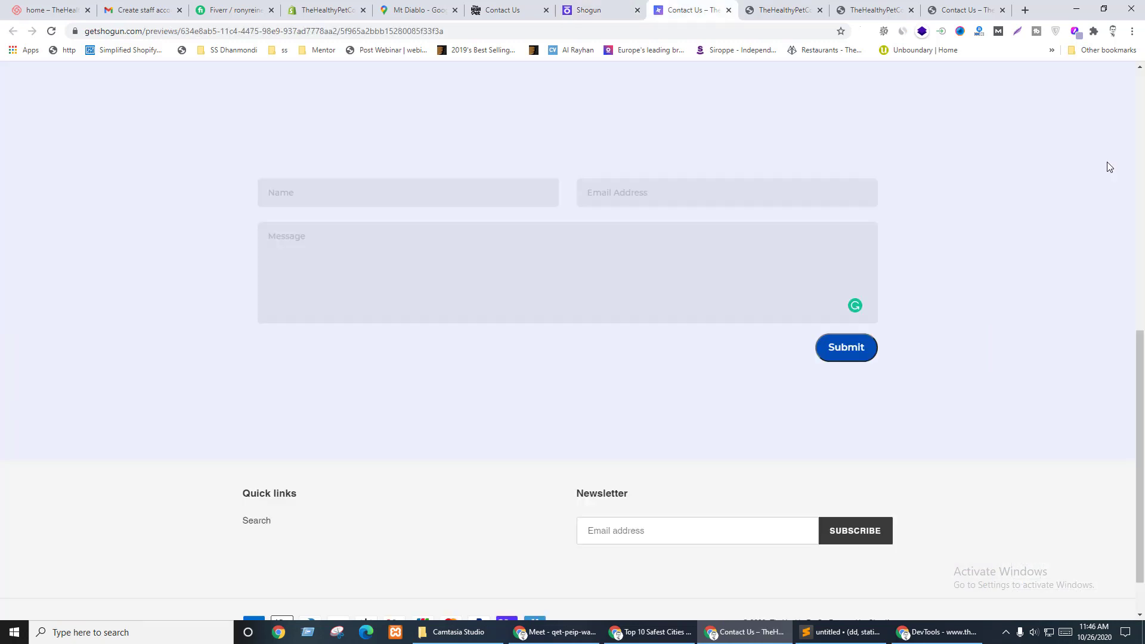
{"action": "key", "text": "ctrl+shift+Tab"}
{"action": "left_click", "coordinate": [1110, 149]}
{"action": "scroll", "coordinate": [1065, 384], "scroll_direction": "down", "scroll_amount": 5}
{"action": "scroll", "coordinate": [1065, 383], "scroll_direction": "down", "scroll_amount": 10}
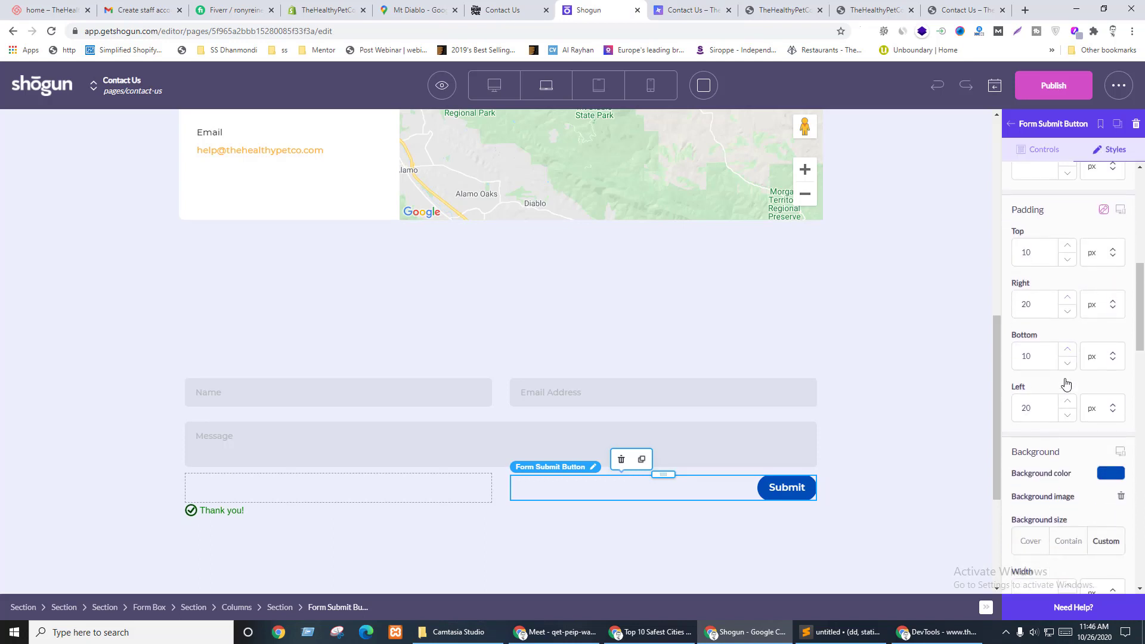
{"action": "scroll", "coordinate": [1113, 376], "scroll_direction": "down", "scroll_amount": 3}
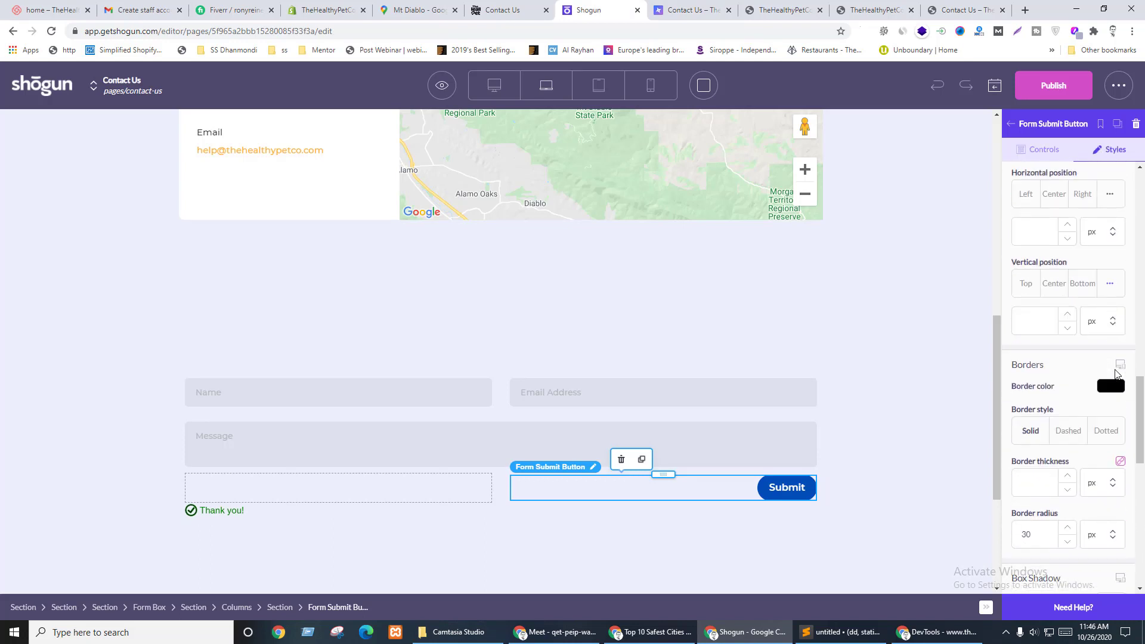
{"action": "scroll", "coordinate": [1102, 387], "scroll_direction": "down", "scroll_amount": 2}
{"action": "scroll", "coordinate": [1101, 388], "scroll_direction": "up", "scroll_amount": 6}
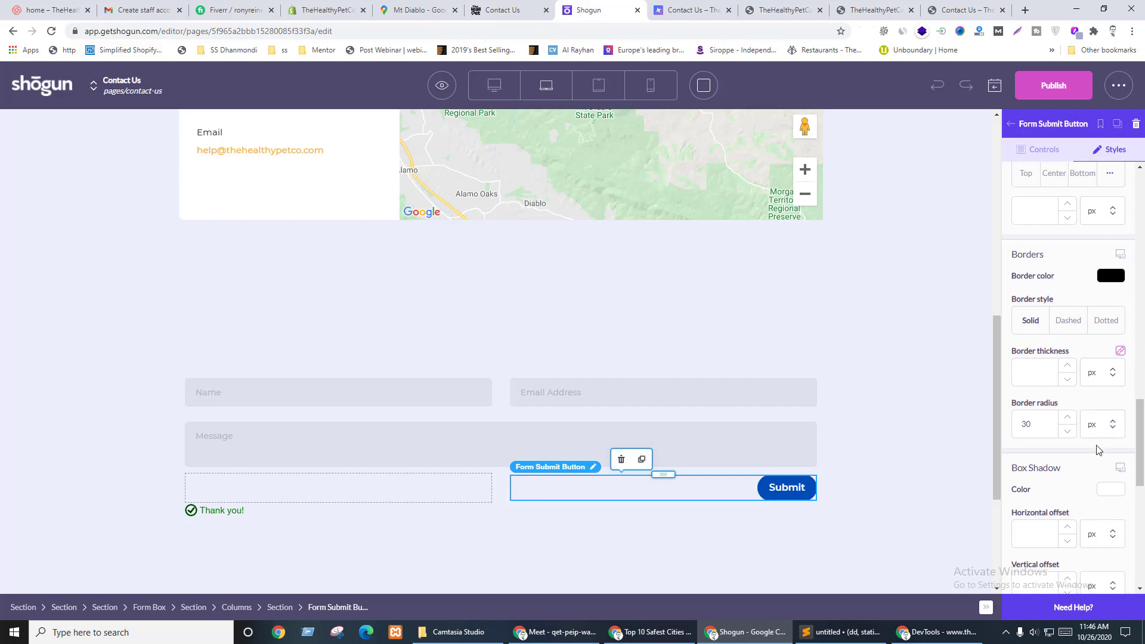
- Set the Submit button's hover color to hex 014DB7 with an alpha of 87
{"action": "left_click", "coordinate": [1040, 150]}
{"action": "scroll", "coordinate": [1064, 352], "scroll_direction": "down", "scroll_amount": 7}
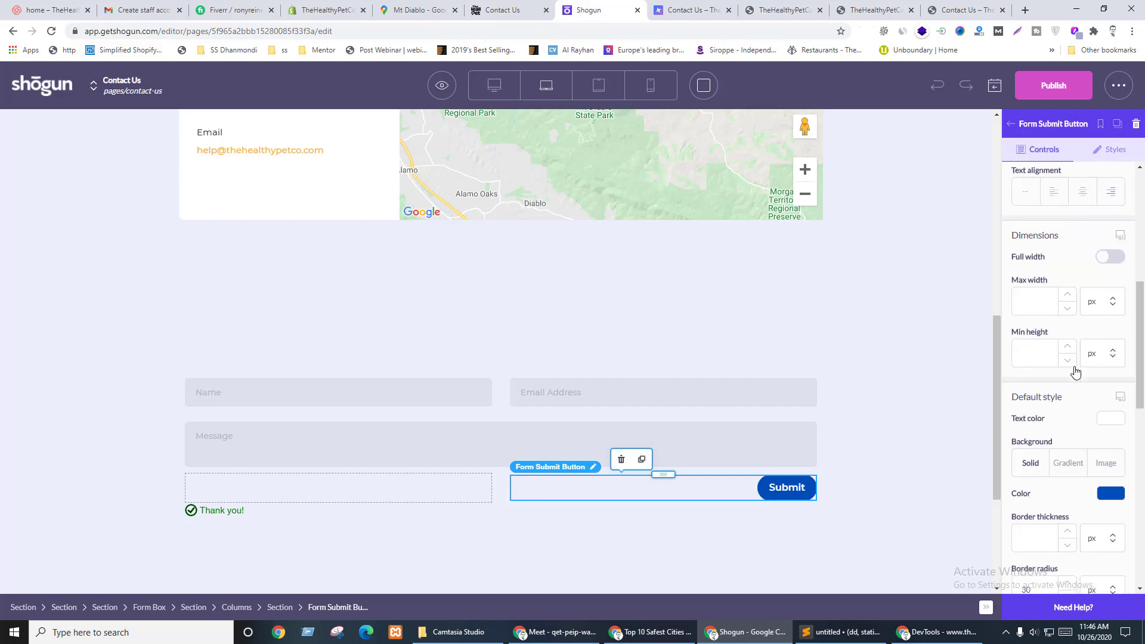
{"action": "left_click", "coordinate": [1110, 360]}
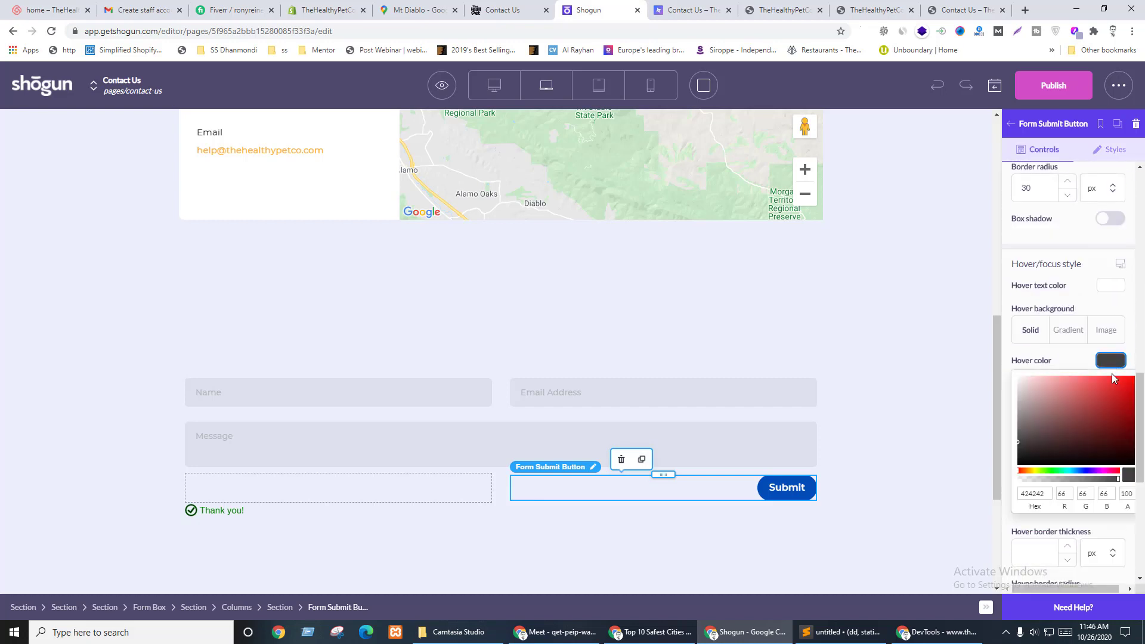
{"action": "double_click", "coordinate": [1039, 489]}
{"action": "type", "text": "014DB7"}
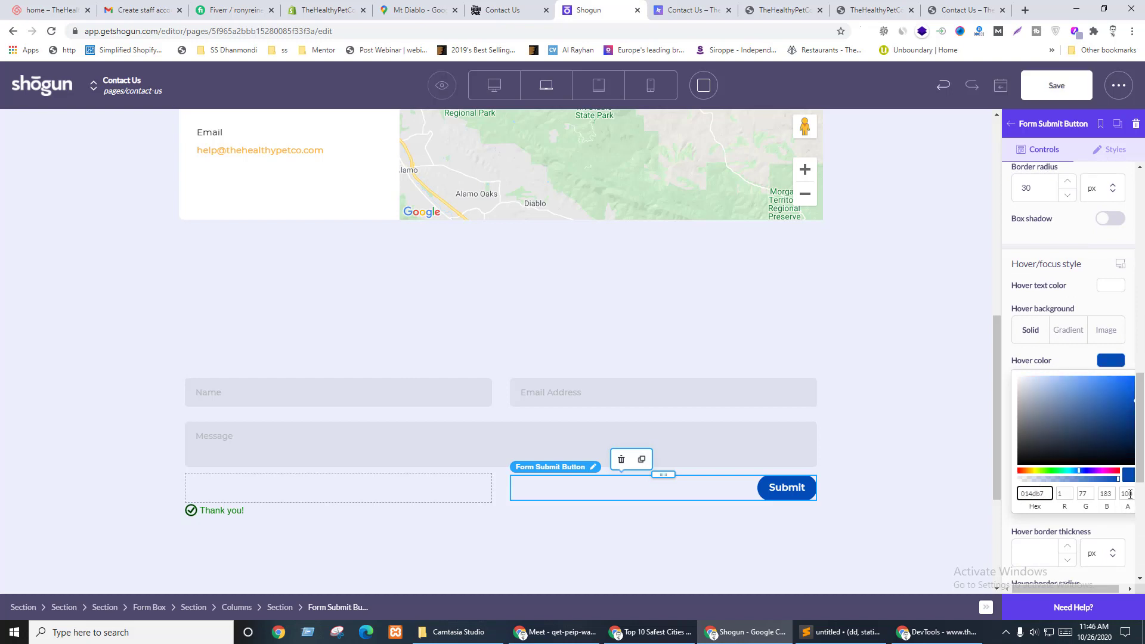
{"action": "left_click", "coordinate": [1124, 494]}
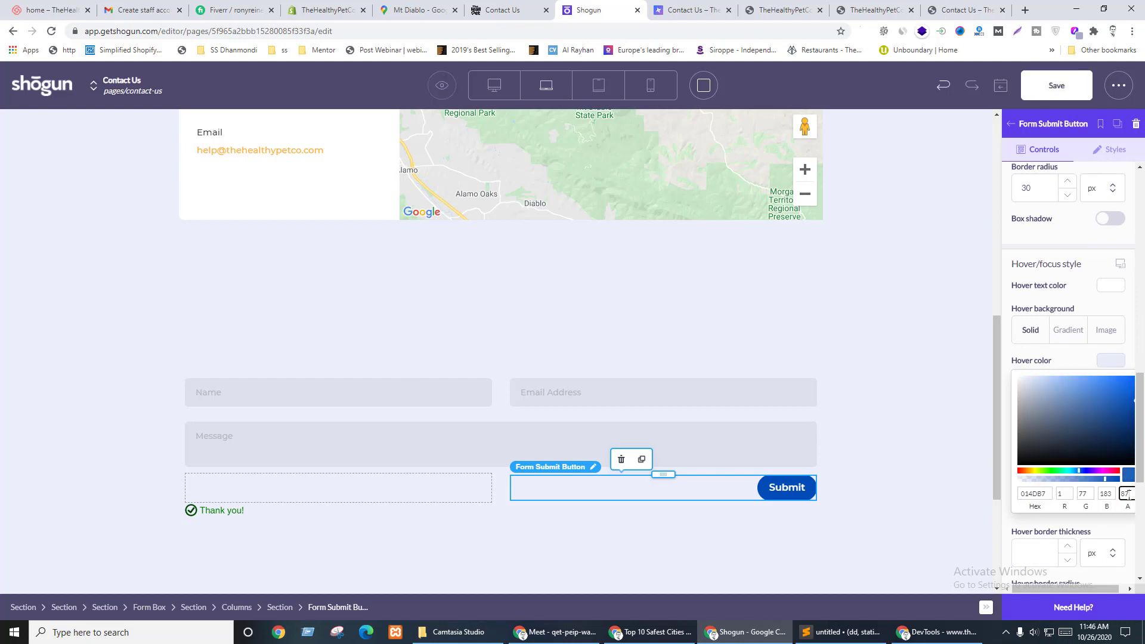
- Set the Submit button's active color to hex 014DB7 with an alpha of 87
{"action": "left_click", "coordinate": [1118, 362]}
{"action": "scroll", "coordinate": [1118, 363], "scroll_direction": "down", "scroll_amount": 3}
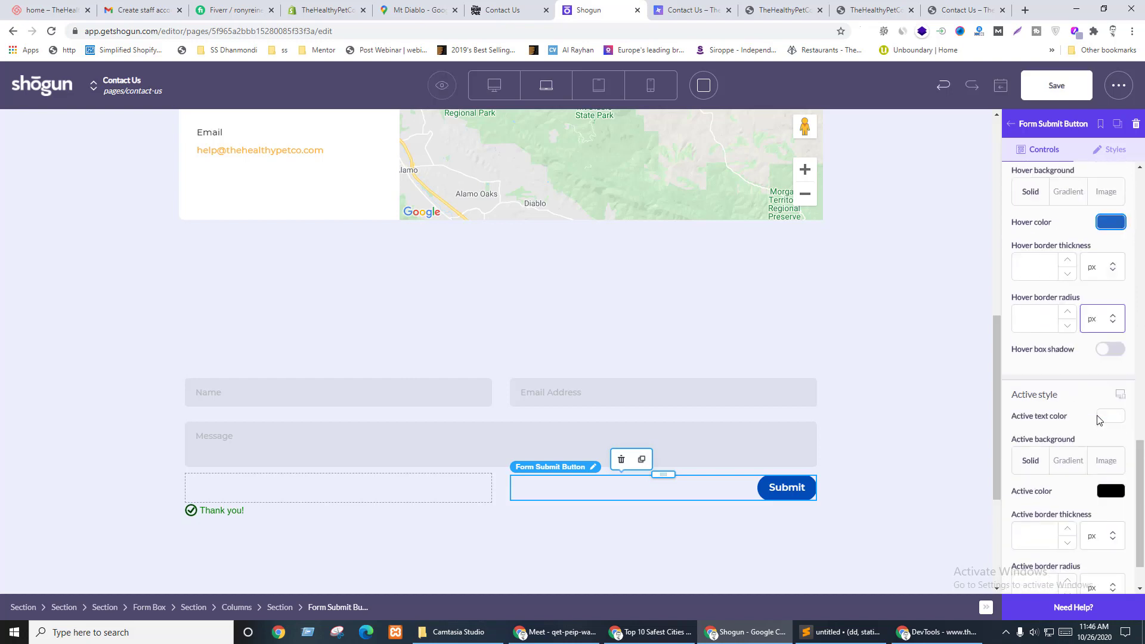
{"action": "left_click", "coordinate": [1111, 435]}
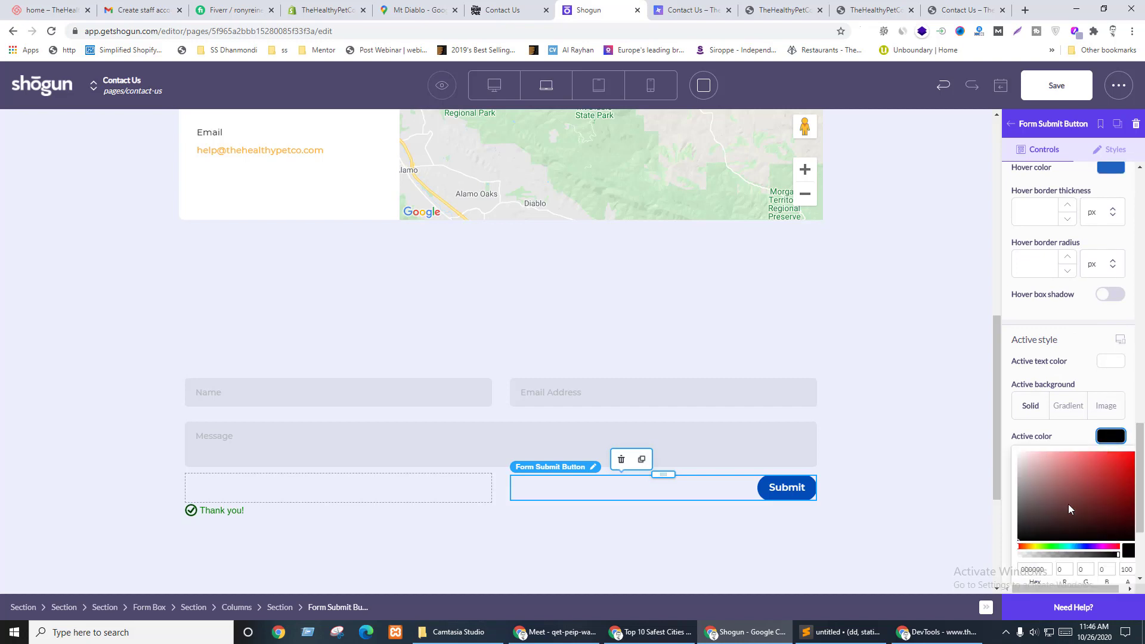
{"action": "double_click", "coordinate": [1031, 569]}
{"action": "type", "text": "014DB7"}
{"action": "left_click", "coordinate": [1126, 569]}
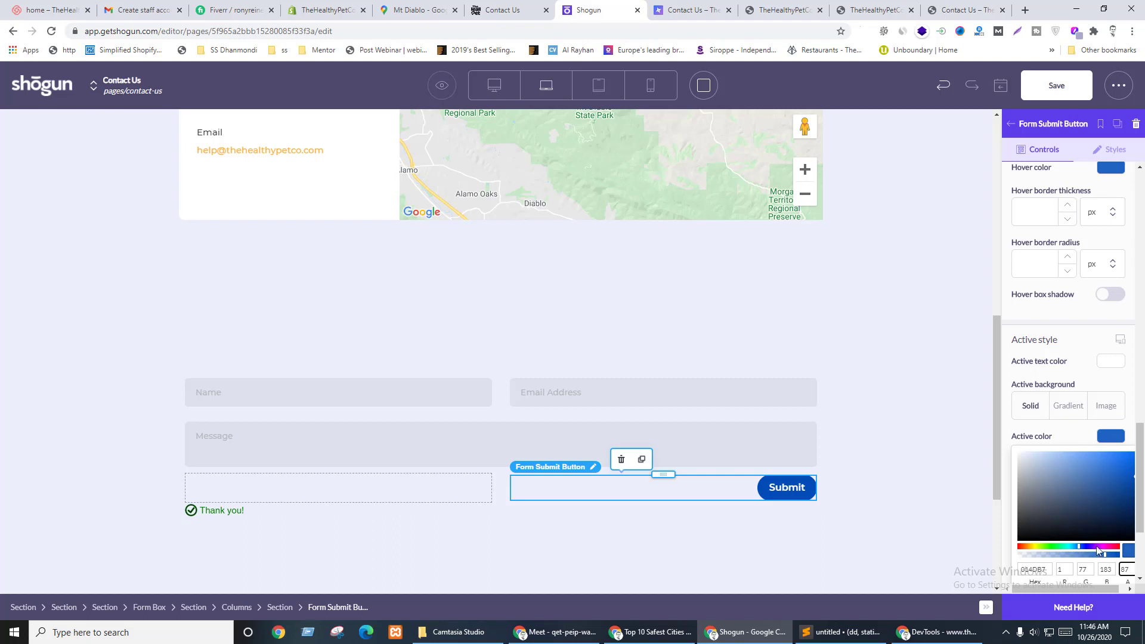
{"action": "left_click", "coordinate": [1067, 440]}
- Edit the Submit button's border thickness for the default, hover and active states, setting the hover value to 0 px
{"action": "scroll", "coordinate": [1067, 439], "scroll_direction": "up", "scroll_amount": 10}
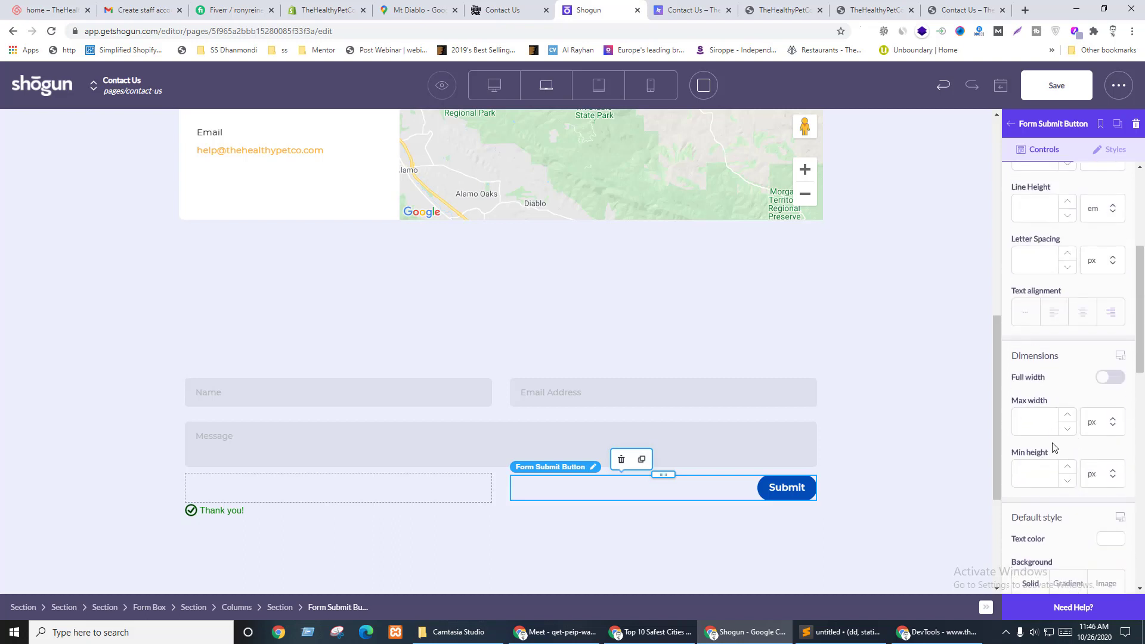
{"action": "scroll", "coordinate": [1061, 445], "scroll_direction": "down", "scroll_amount": 5}
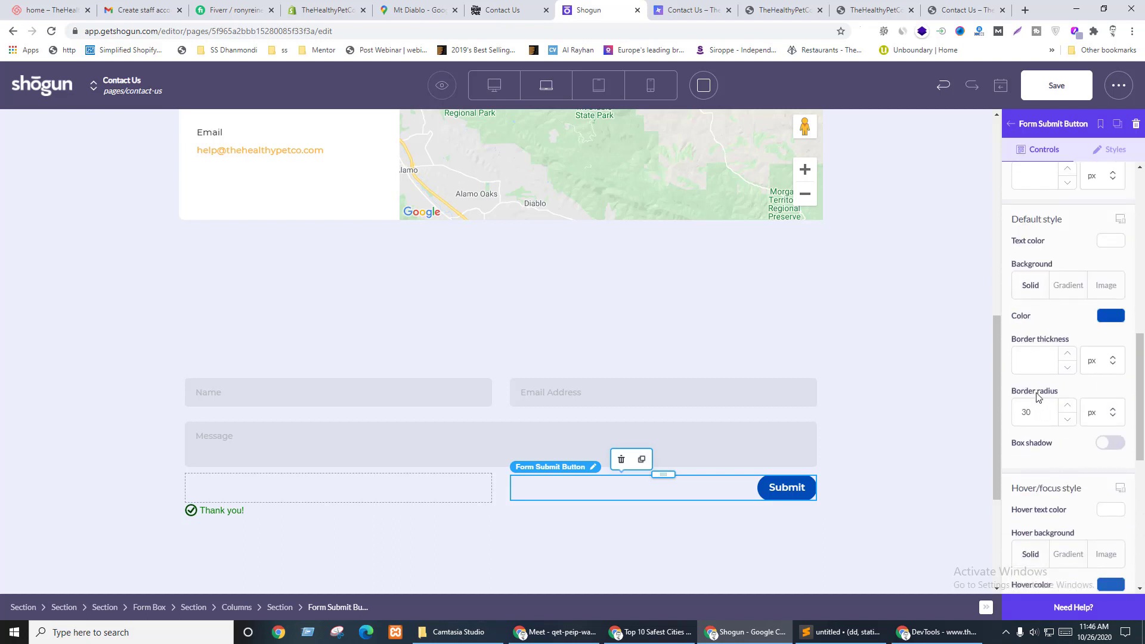
{"action": "left_click", "coordinate": [1032, 373]}
{"action": "scroll", "coordinate": [1076, 441], "scroll_direction": "down", "scroll_amount": 4}
{"action": "left_click", "coordinate": [1034, 395]}
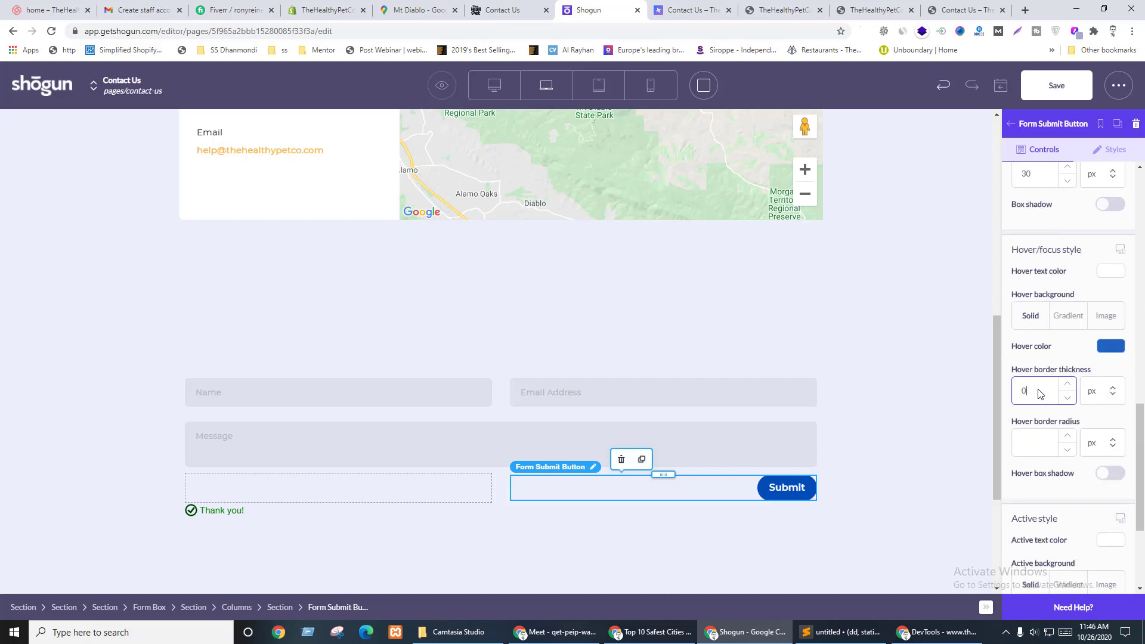
{"action": "left_click", "coordinate": [1025, 448]}
{"action": "key", "text": "ctrl+Tab"}
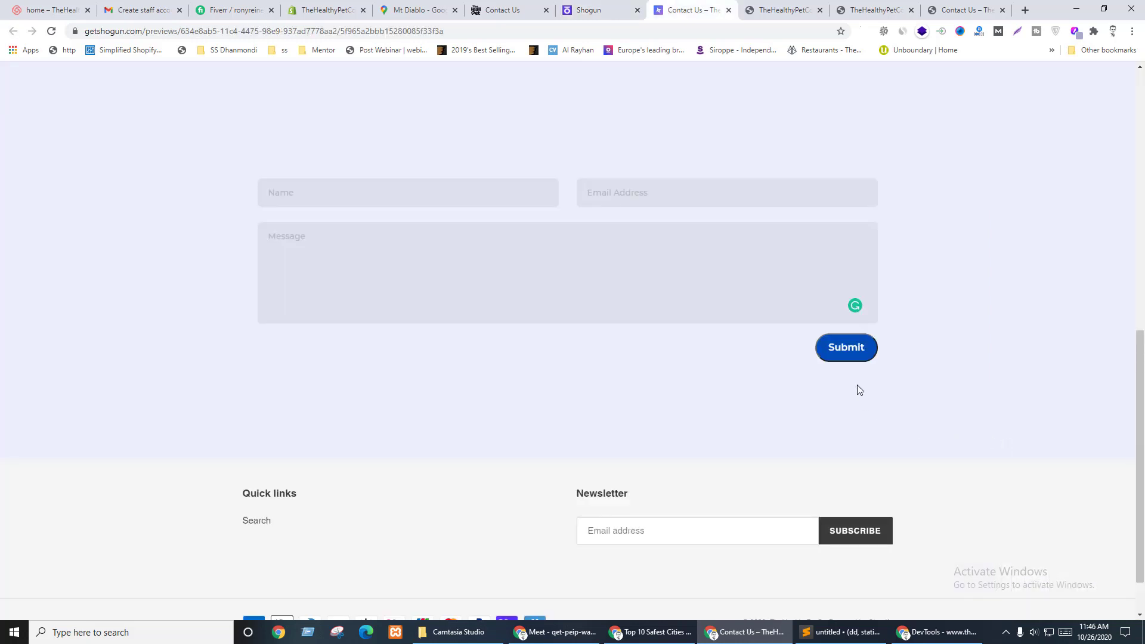
{"action": "key", "text": "ctrl+shift+Tab"}
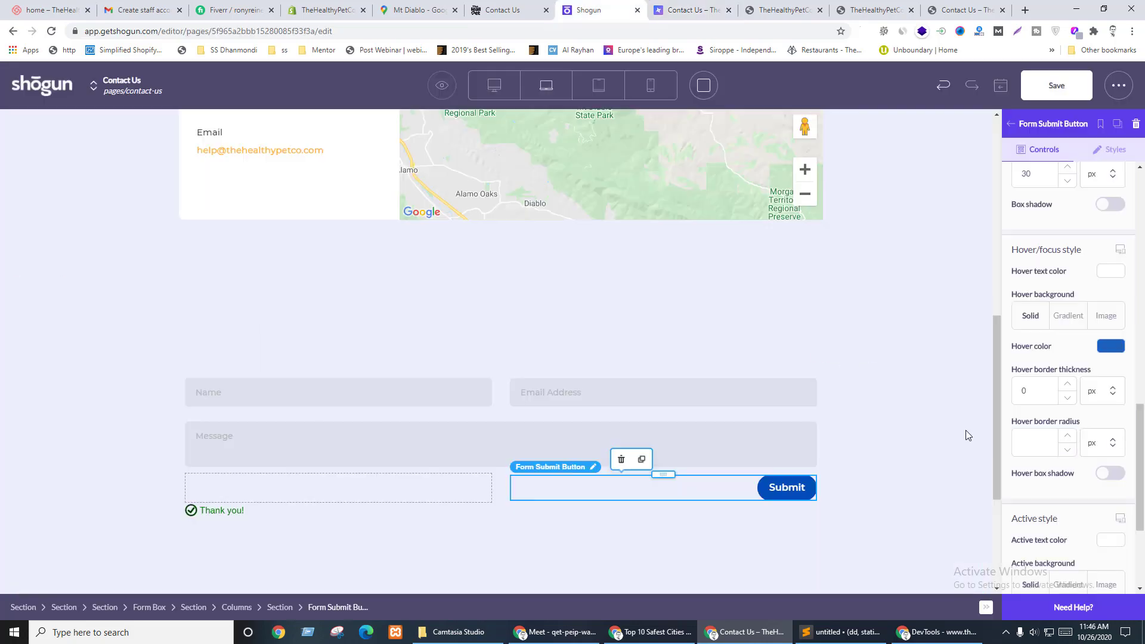
{"action": "scroll", "coordinate": [1073, 474], "scroll_direction": "down", "scroll_amount": 3}
{"action": "left_click", "coordinate": [1031, 488]}
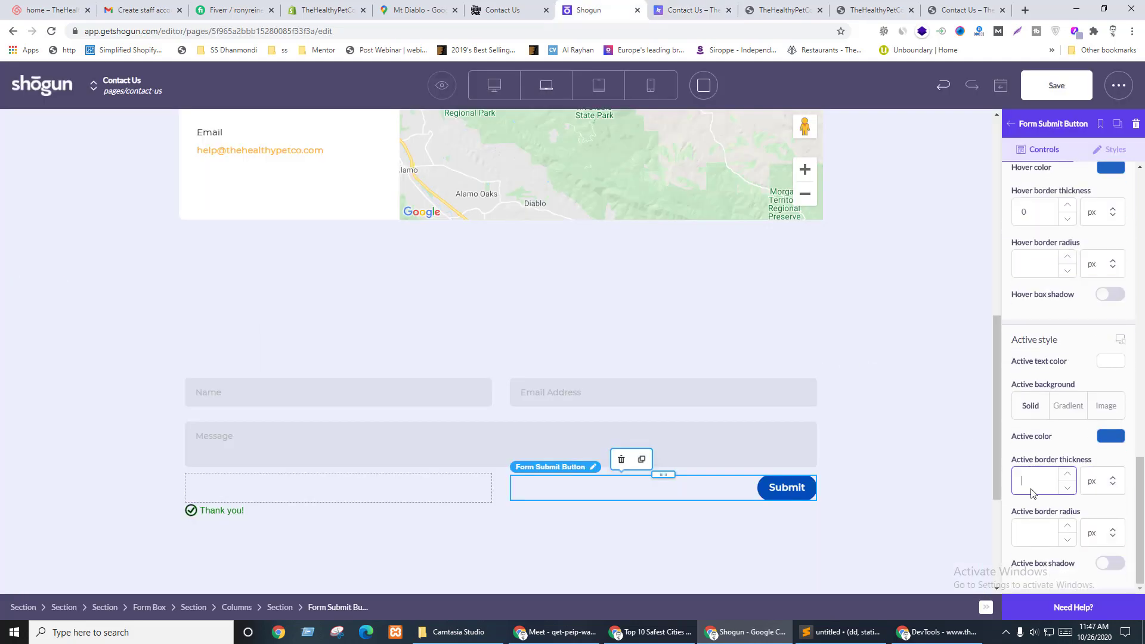
- Examine the margin and padding settings of the nested sections that enclose the contact form
{"action": "left_click", "coordinate": [864, 481]}
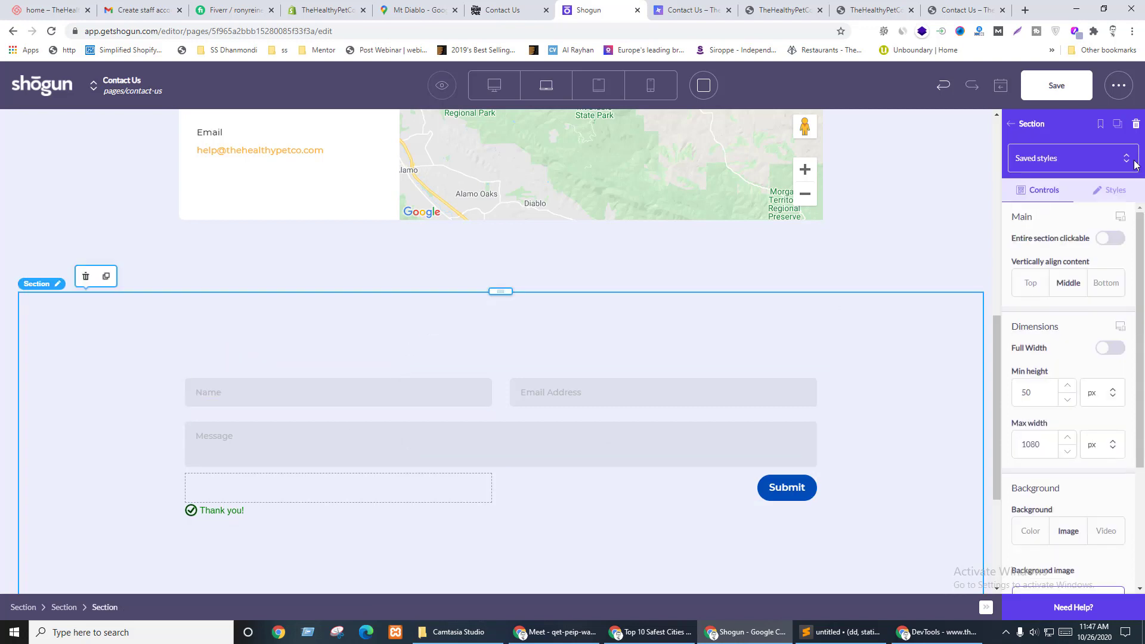
{"action": "left_click", "coordinate": [678, 280]}
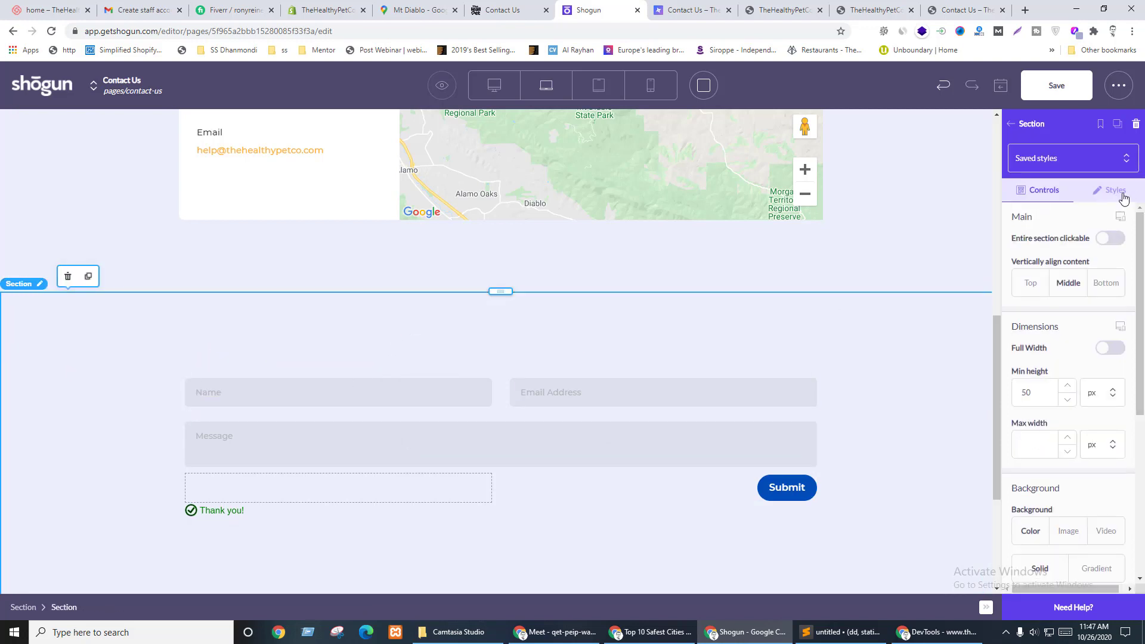
{"action": "left_click", "coordinate": [1112, 190]}
{"action": "scroll", "coordinate": [1040, 425], "scroll_direction": "down", "scroll_amount": 5}
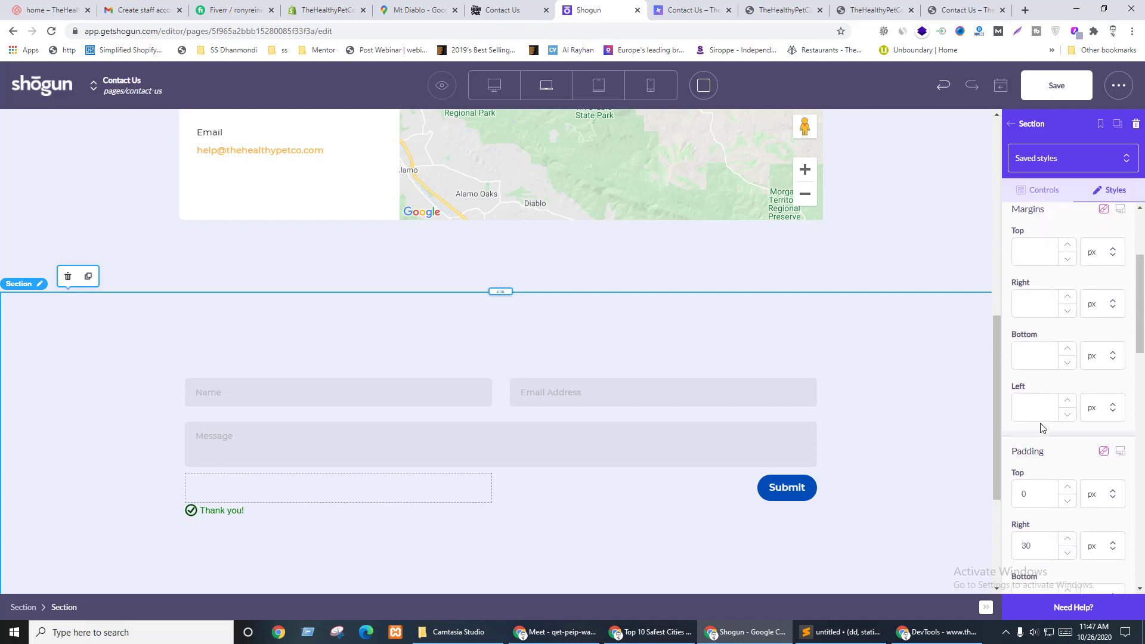
{"action": "scroll", "coordinate": [1042, 427], "scroll_direction": "down", "scroll_amount": 1}
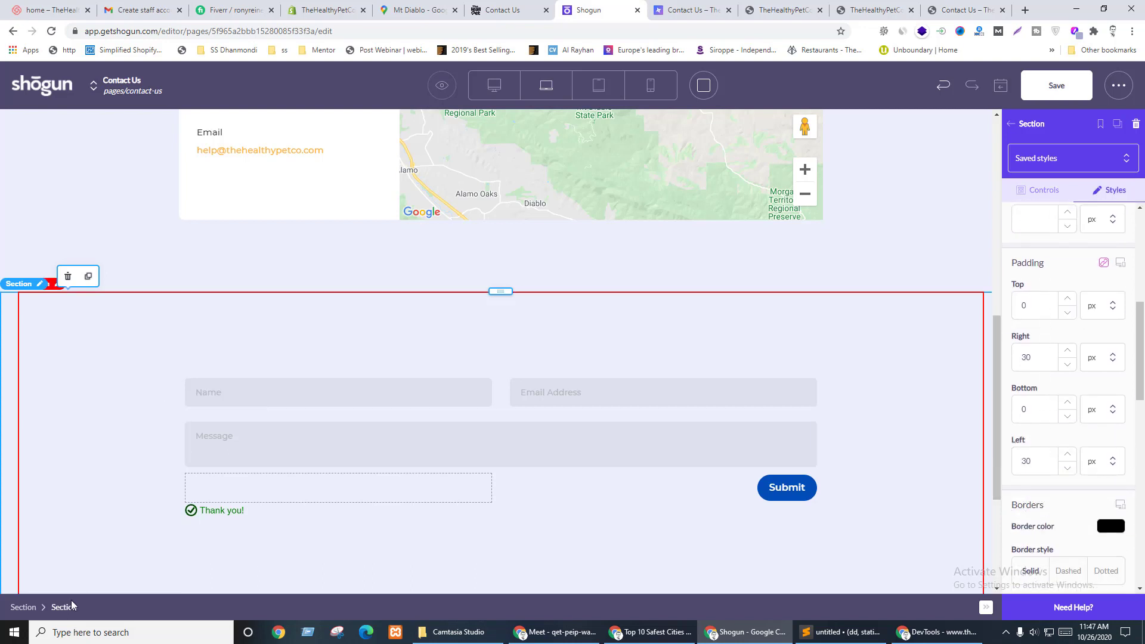
{"action": "left_click", "coordinate": [23, 607]}
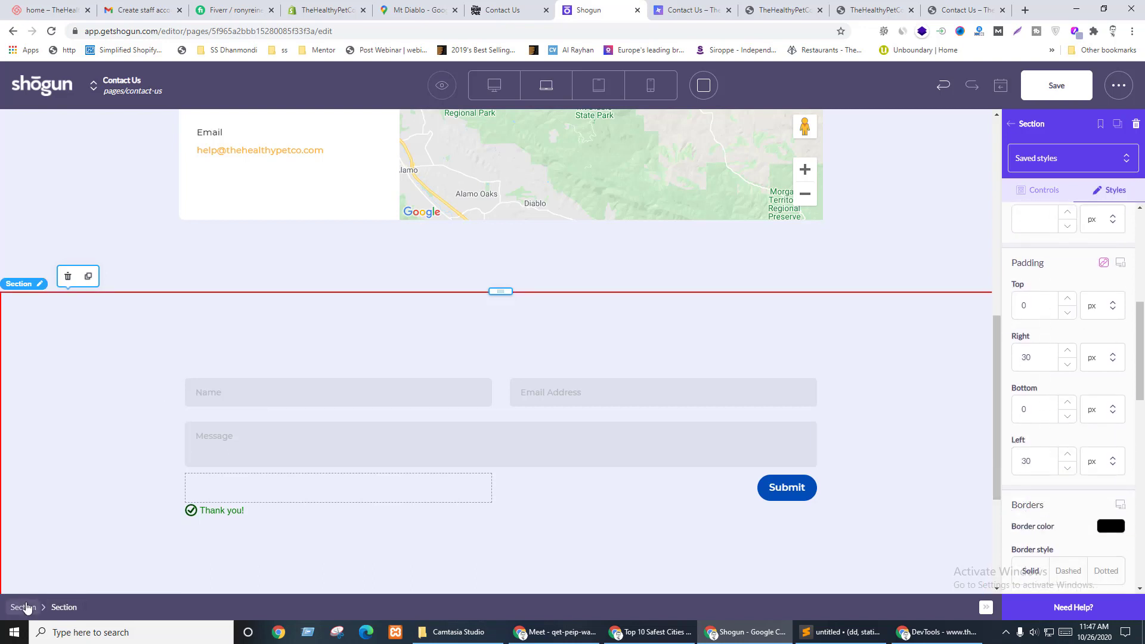
{"action": "left_click", "coordinate": [1103, 200]}
{"action": "scroll", "coordinate": [1097, 366], "scroll_direction": "down", "scroll_amount": 8}
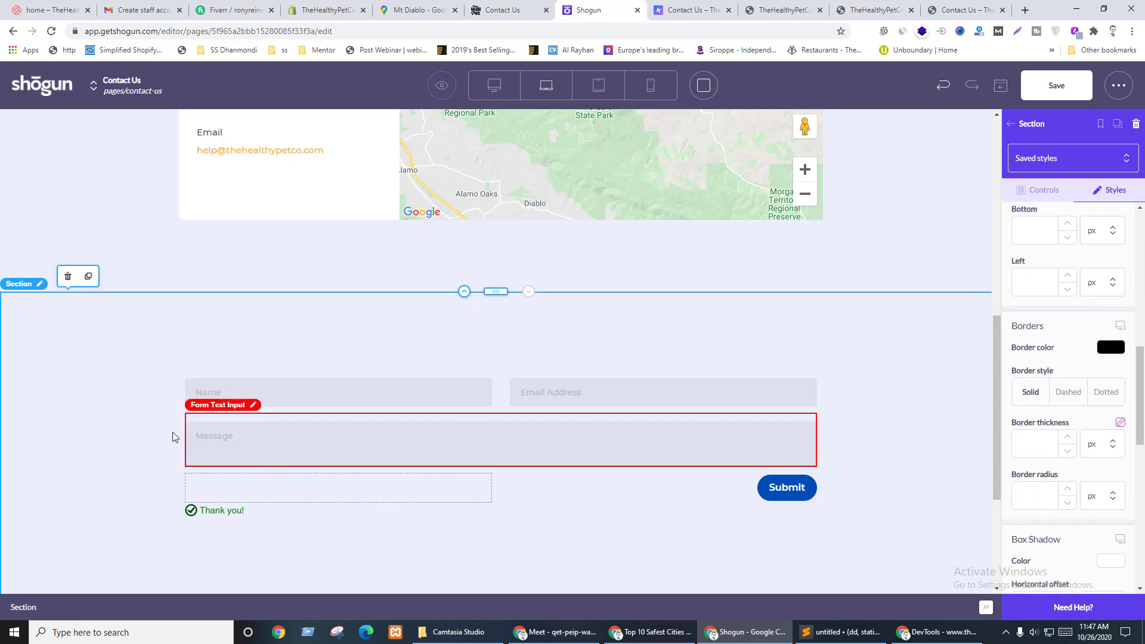
- Unlink the padding sides of the 1080 px wide section around the contact form and set its top padding to 0 px
{"action": "left_click", "coordinate": [504, 348]}
{"action": "left_click", "coordinate": [1112, 190]}
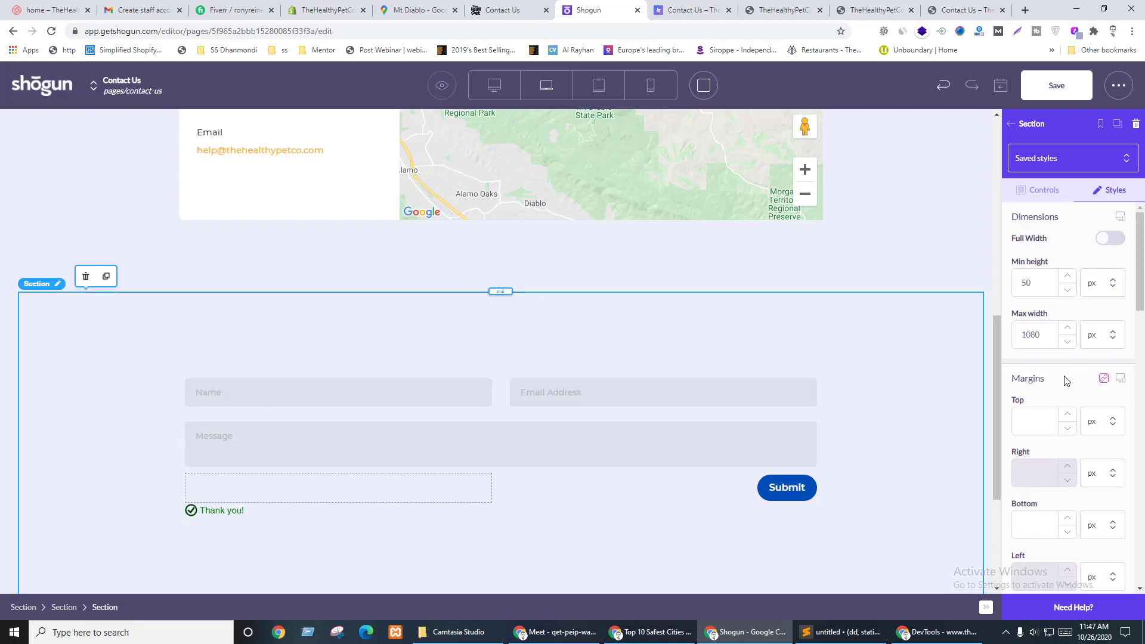
{"action": "scroll", "coordinate": [1088, 383], "scroll_direction": "down", "scroll_amount": 5}
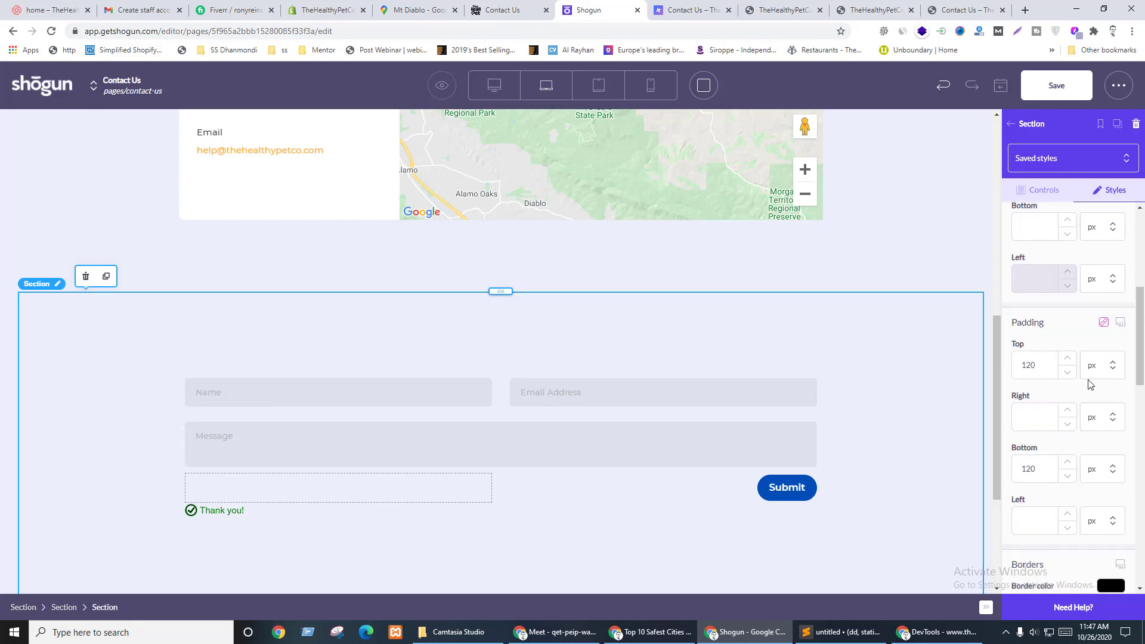
{"action": "left_click", "coordinate": [1103, 322]}
{"action": "left_click_drag", "start_coordinate": [1040, 364], "coordinate": [999, 362]}
{"action": "type", "text": "0"}
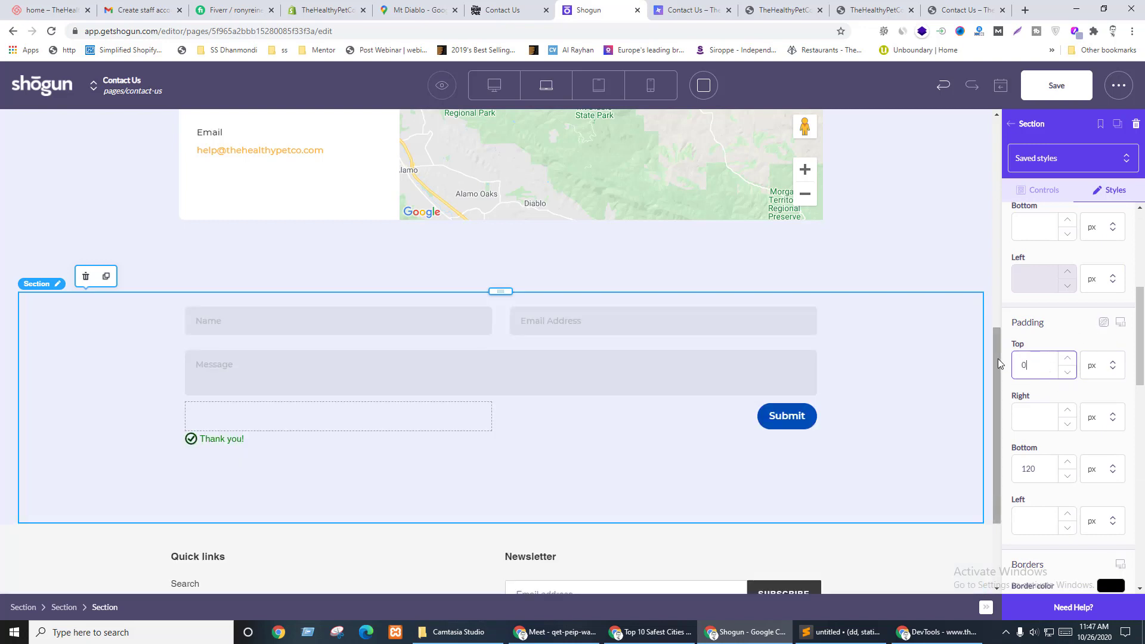
- Set the bottom padding of the 1080 px wide section holding the address card and map to 20 px
{"action": "left_click", "coordinate": [2, 221]}
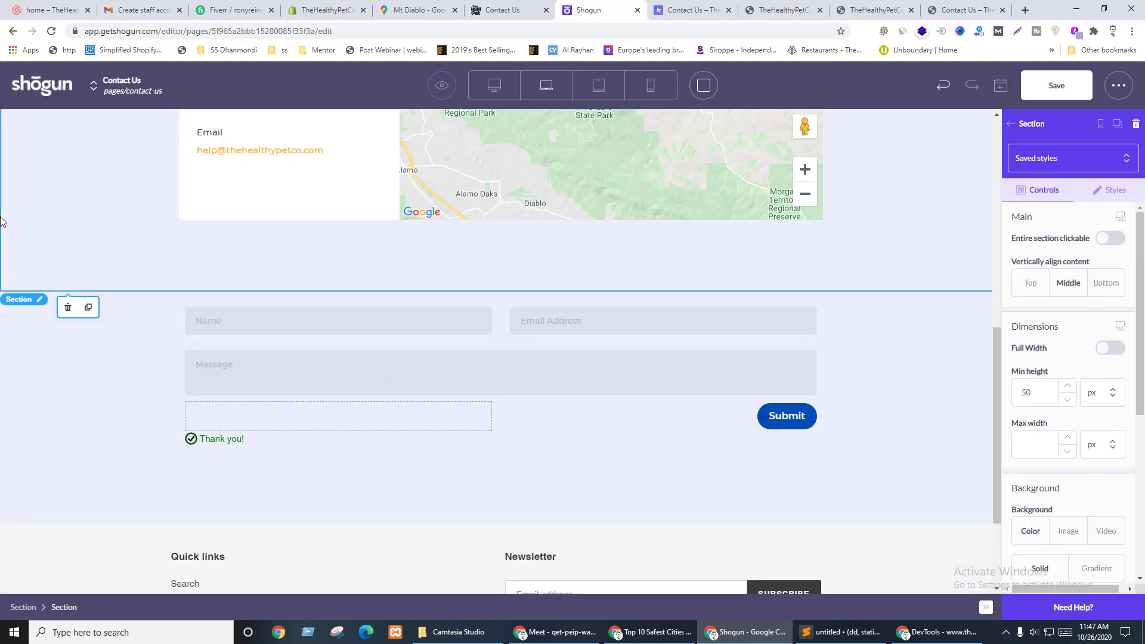
{"action": "left_click", "coordinate": [1116, 190]}
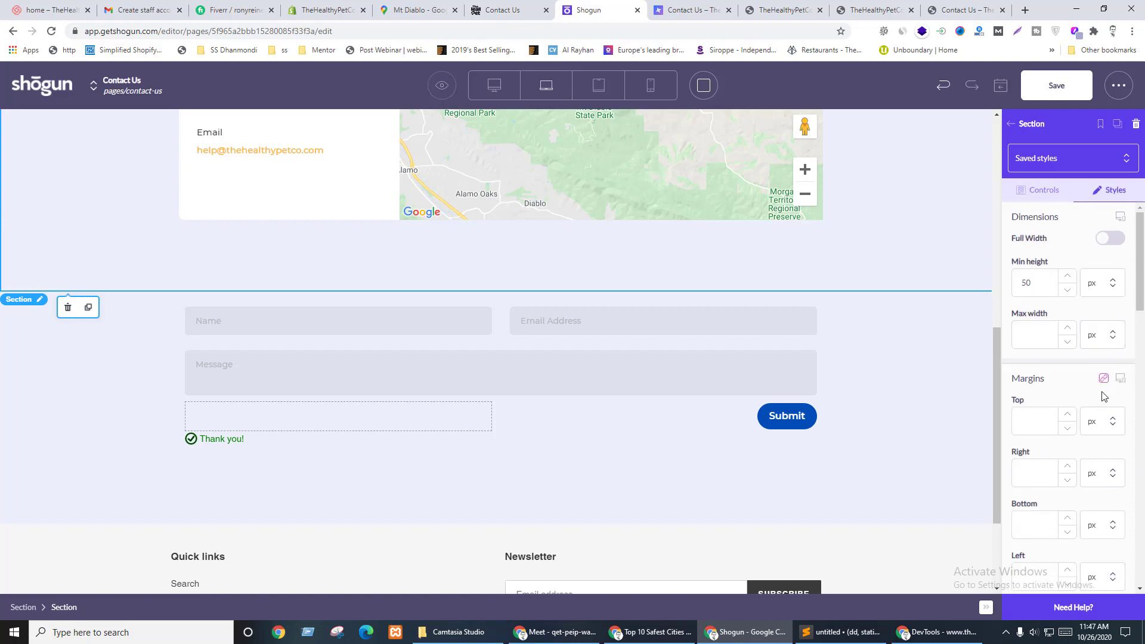
{"action": "scroll", "coordinate": [1102, 396], "scroll_direction": "down", "scroll_amount": 5}
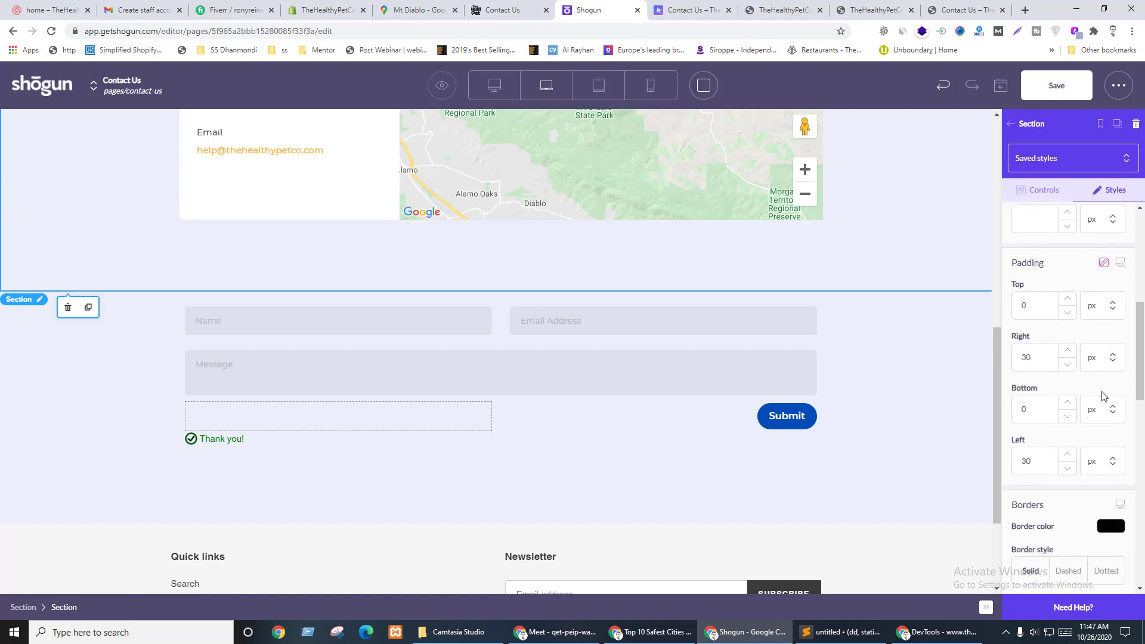
{"action": "left_click", "coordinate": [216, 263]}
{"action": "left_click", "coordinate": [1115, 191]}
{"action": "scroll", "coordinate": [1121, 381], "scroll_direction": "down", "scroll_amount": 4}
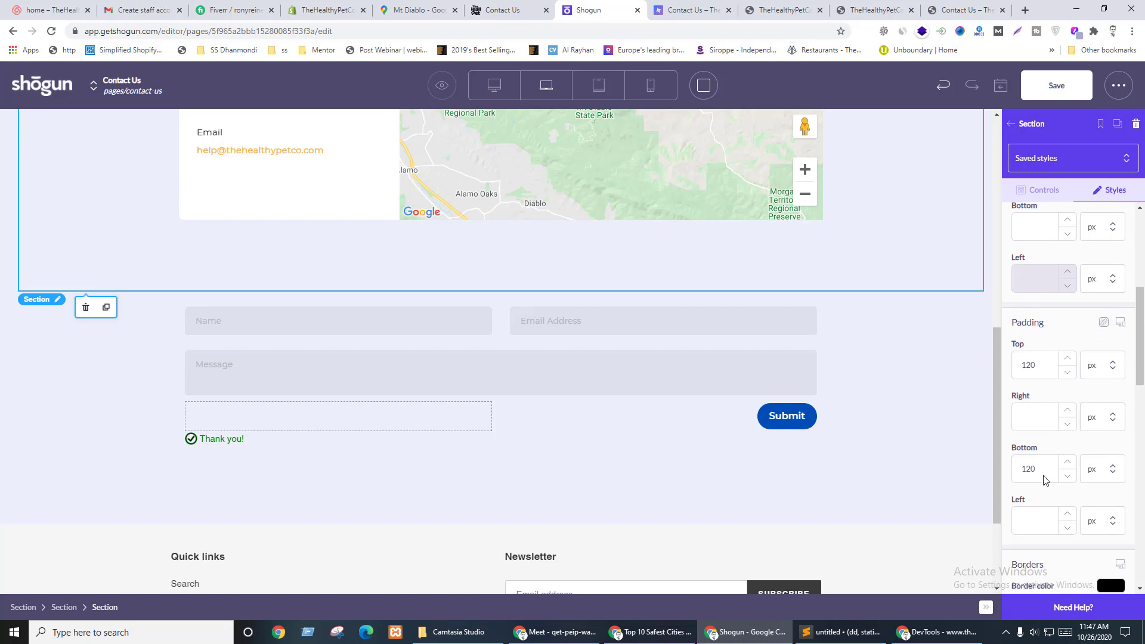
{"action": "left_click_drag", "start_coordinate": [1046, 466], "coordinate": [996, 463]}
{"action": "type", "text": "20"}
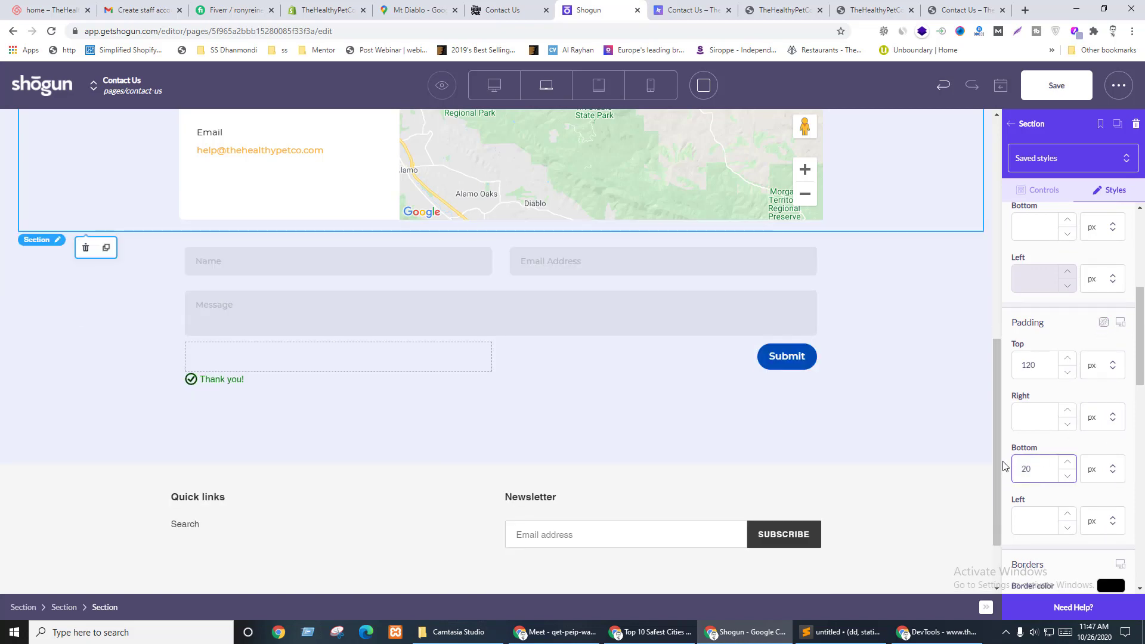
{"action": "scroll", "coordinate": [536, 482], "scroll_direction": "up", "scroll_amount": 3}
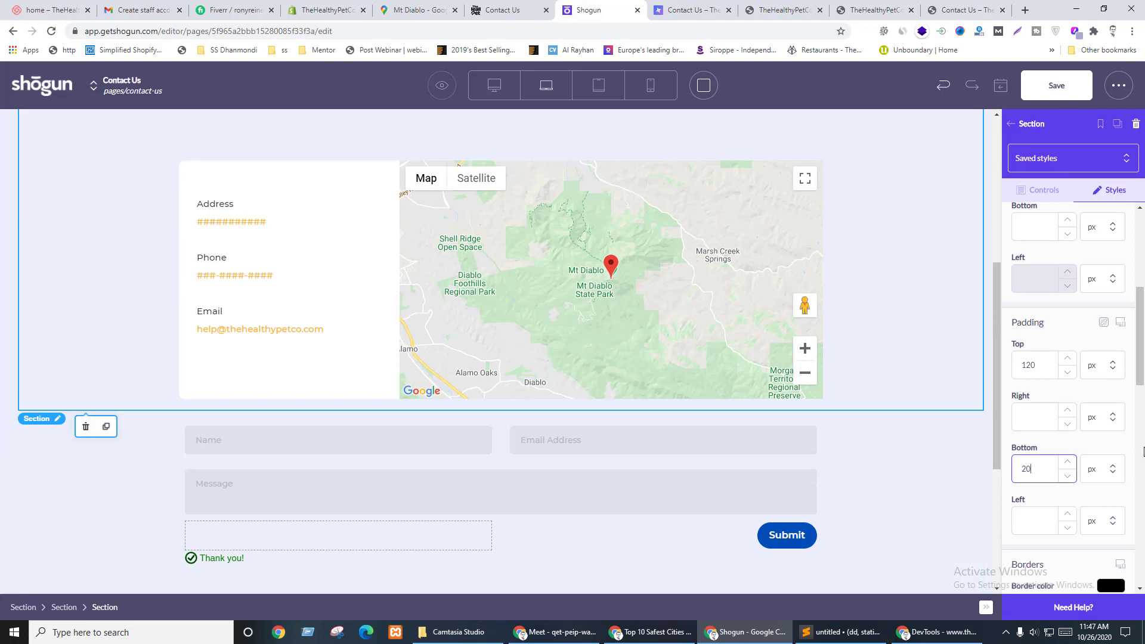
- Set the top padding of the 1080 px wide section around the contact form to 20 px
{"action": "left_click", "coordinate": [54, 500]}
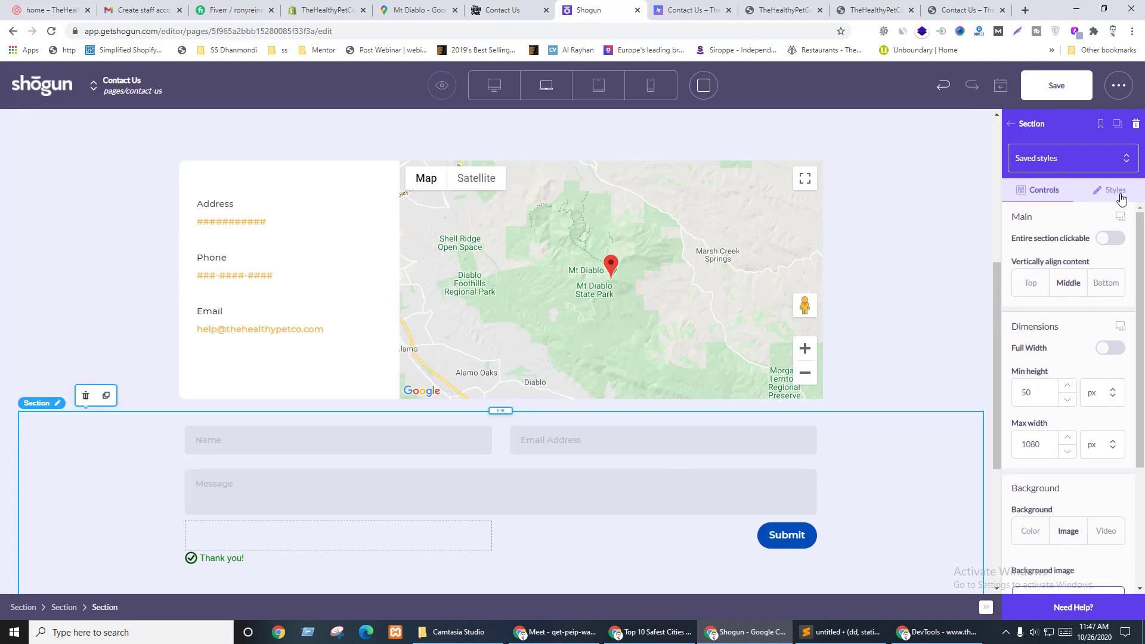
{"action": "scroll", "coordinate": [1067, 408], "scroll_direction": "down", "scroll_amount": 2}
{"action": "scroll", "coordinate": [1097, 369], "scroll_direction": "down", "scroll_amount": 5}
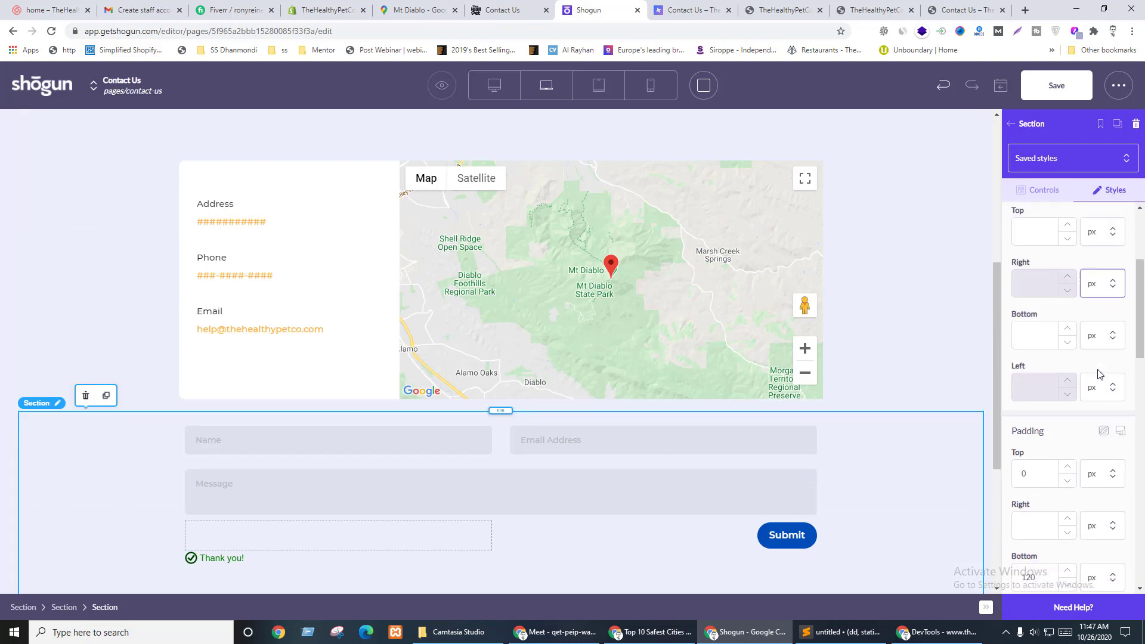
{"action": "left_click", "coordinate": [1028, 367]}
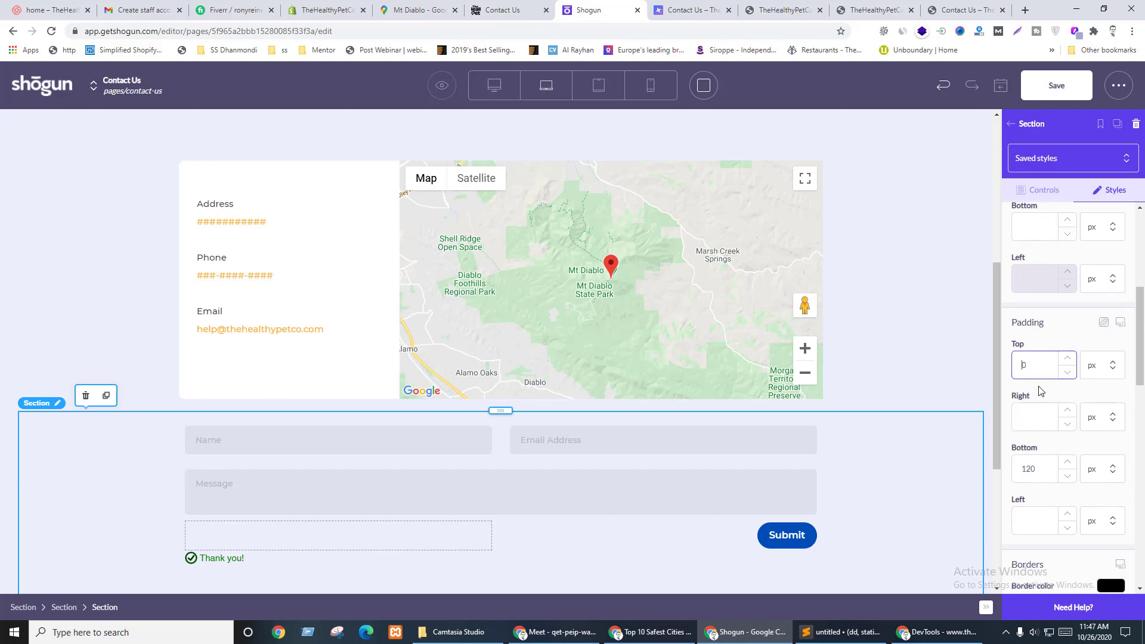
{"action": "type", "text": "2"}
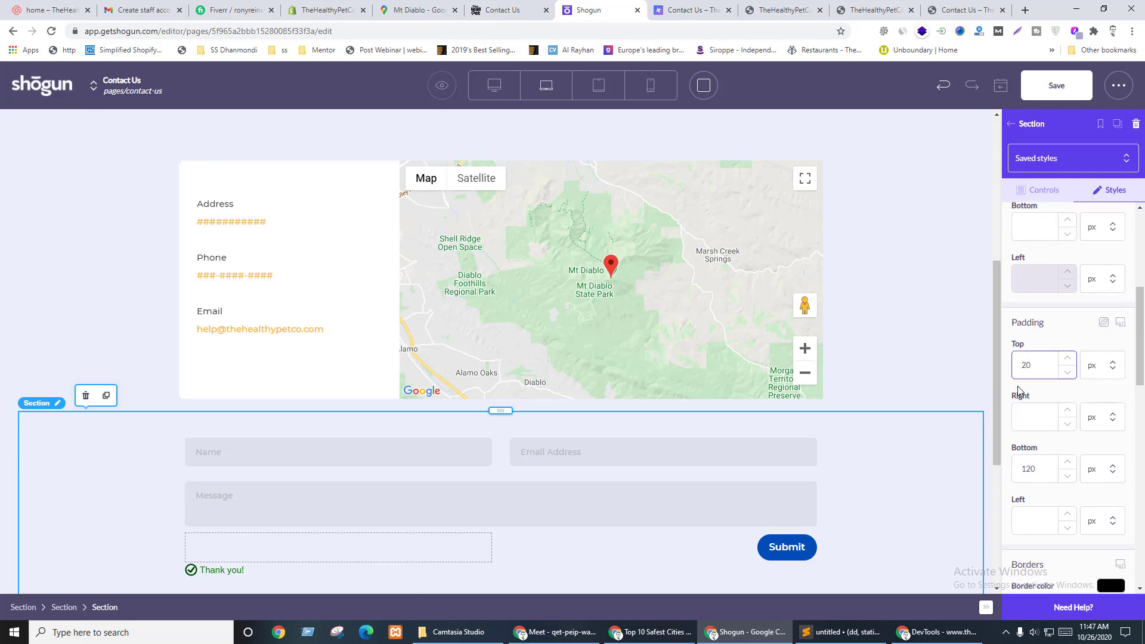
{"action": "left_click", "coordinate": [116, 238]}
- Save the Contact Us page and review its banner and map area on the page preview
{"action": "left_click", "coordinate": [1055, 85]}
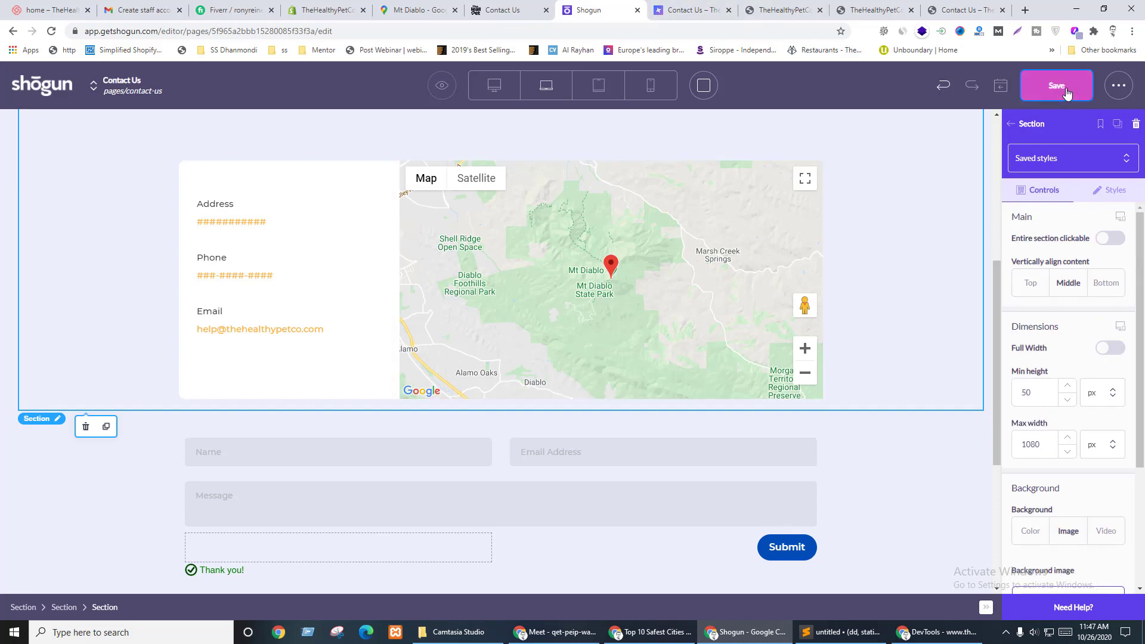
{"action": "left_click", "coordinate": [683, 10]}
{"action": "scroll", "coordinate": [726, 196], "scroll_direction": "up", "scroll_amount": 9}
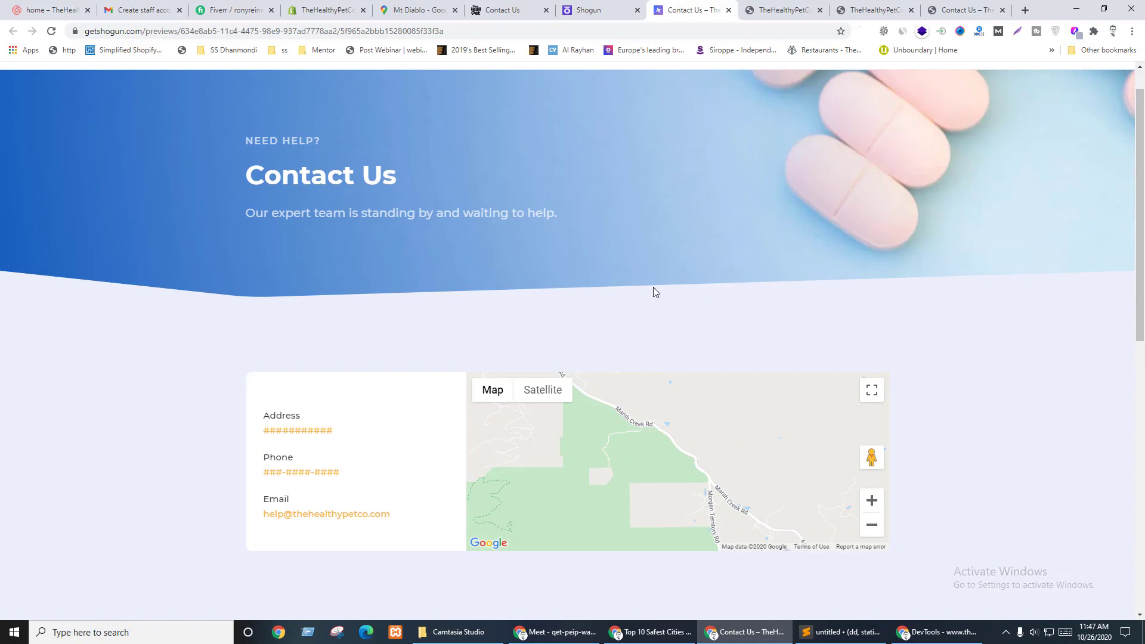
- On the storefront preview, find the "Yes, I want Joint Restore" button and inspect its CSS styles
{"action": "left_click", "coordinate": [806, 8]}
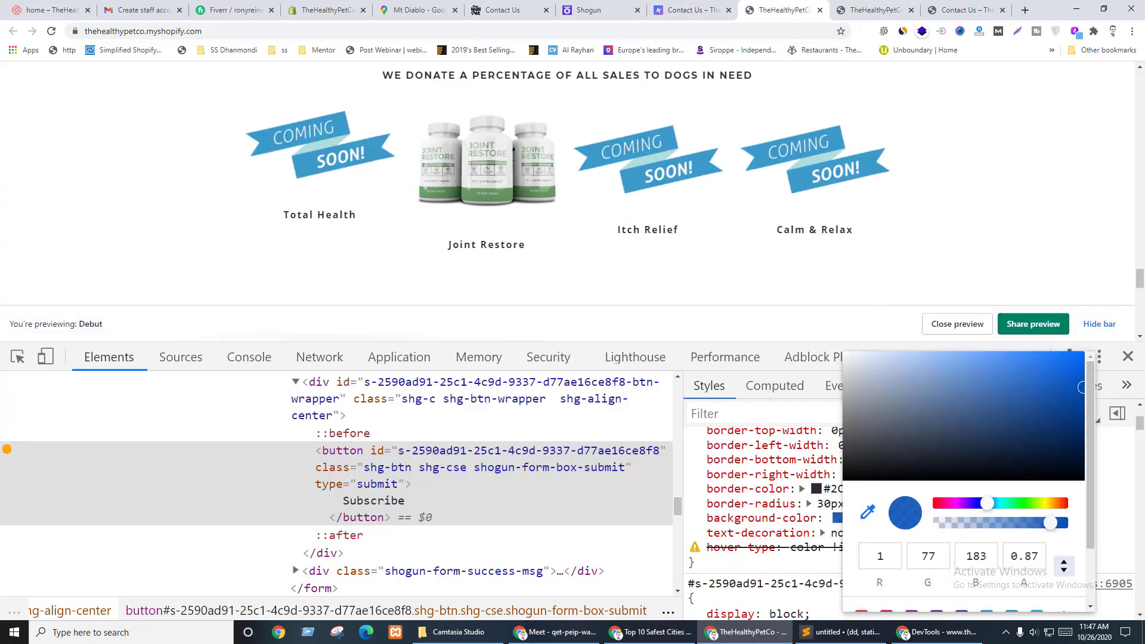
{"action": "left_click", "coordinate": [741, 209]}
{"action": "scroll", "coordinate": [805, 195], "scroll_direction": "up", "scroll_amount": 5}
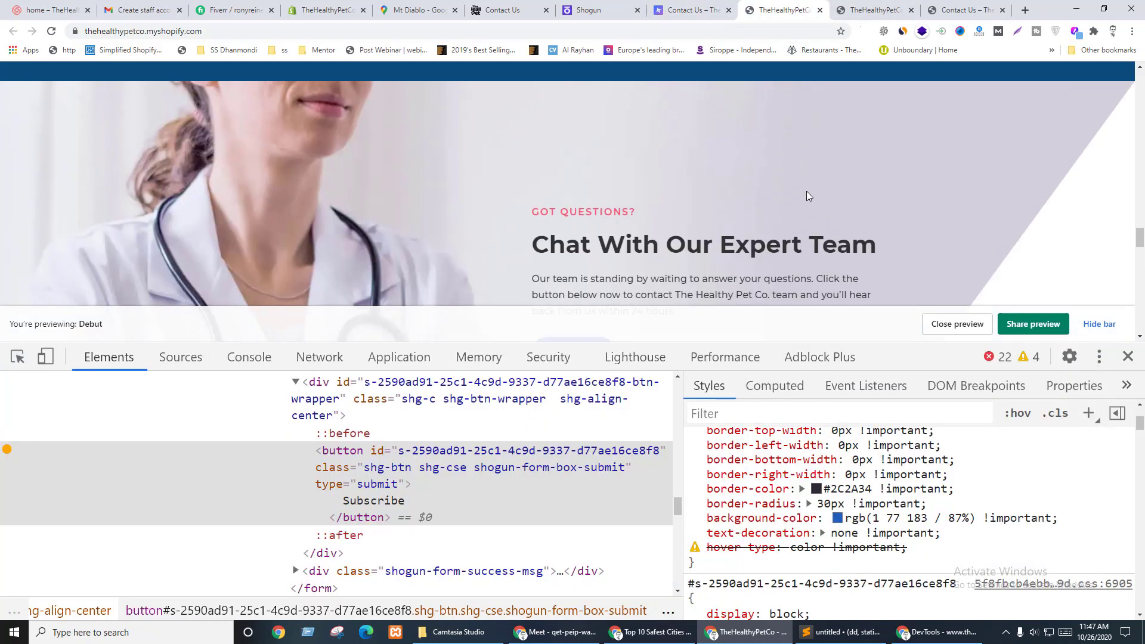
{"action": "scroll", "coordinate": [877, 173], "scroll_direction": "up", "scroll_amount": 10}
{"action": "scroll", "coordinate": [876, 173], "scroll_direction": "down", "scroll_amount": 4}
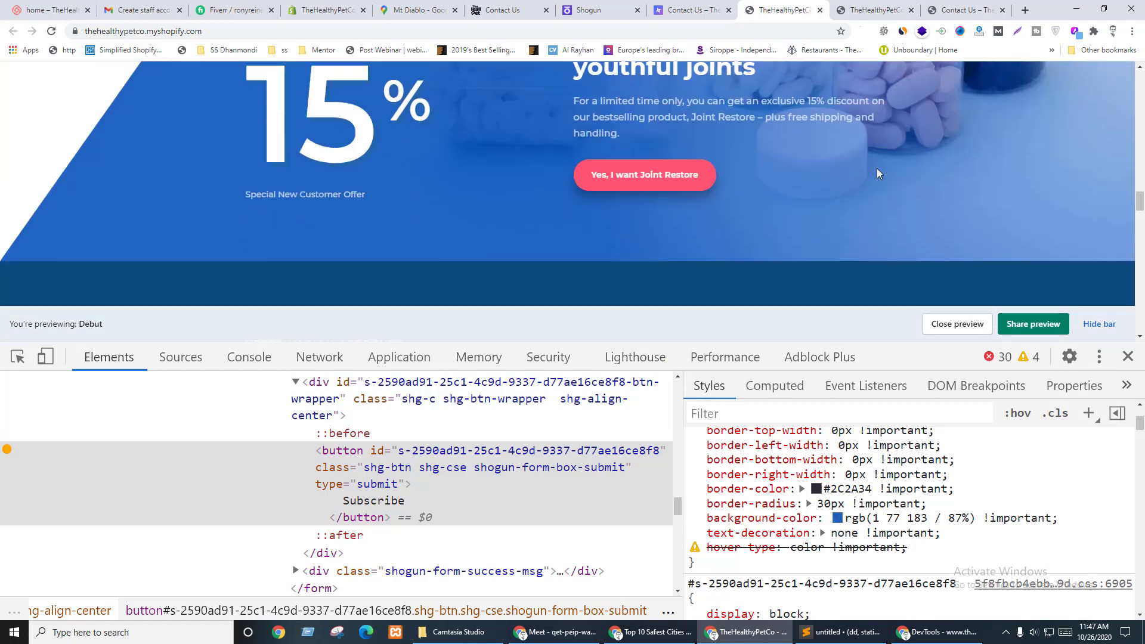
{"action": "scroll", "coordinate": [876, 172], "scroll_direction": "up", "scroll_amount": 3}
{"action": "scroll", "coordinate": [878, 173], "scroll_direction": "down", "scroll_amount": 3}
{"action": "right_click", "coordinate": [598, 174]}
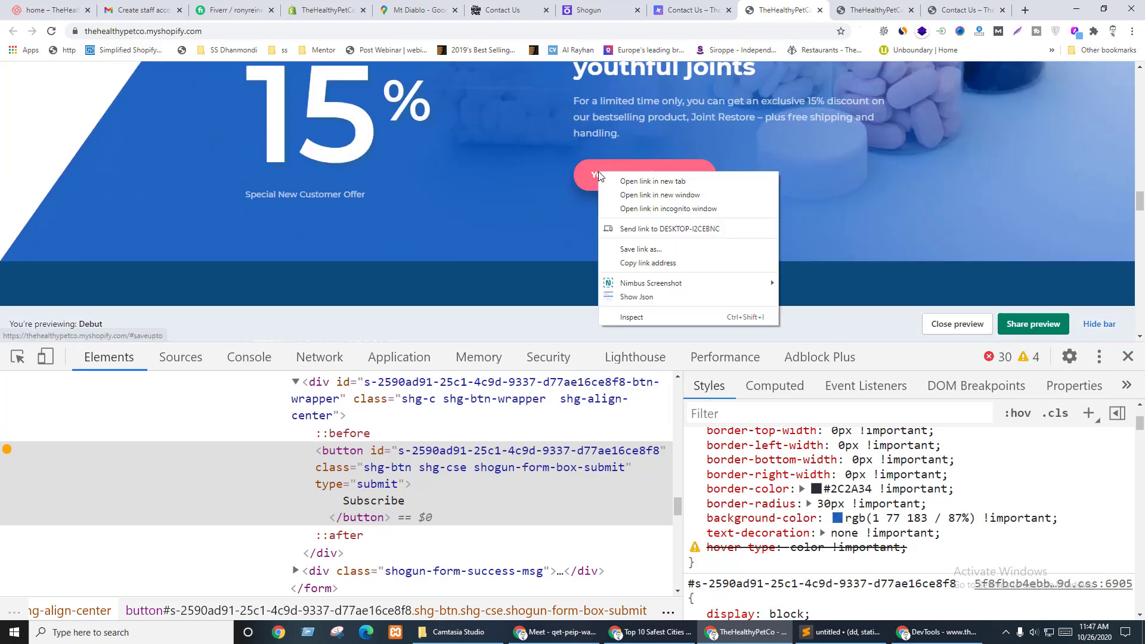
{"action": "left_click", "coordinate": [631, 317]}
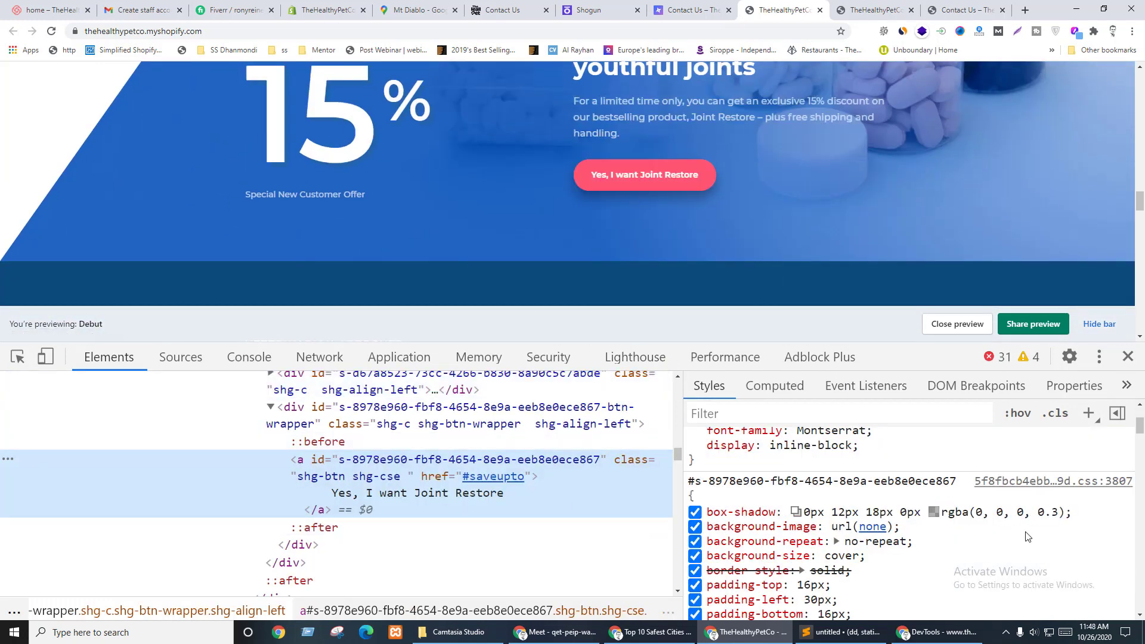
- Check the "Yes, I want Joint Restore" button's box-shadow CSS, and in Shogun set the address-and-map columns' shadow colour to 000000 with alpha 3
{"action": "left_click", "coordinate": [981, 511]}
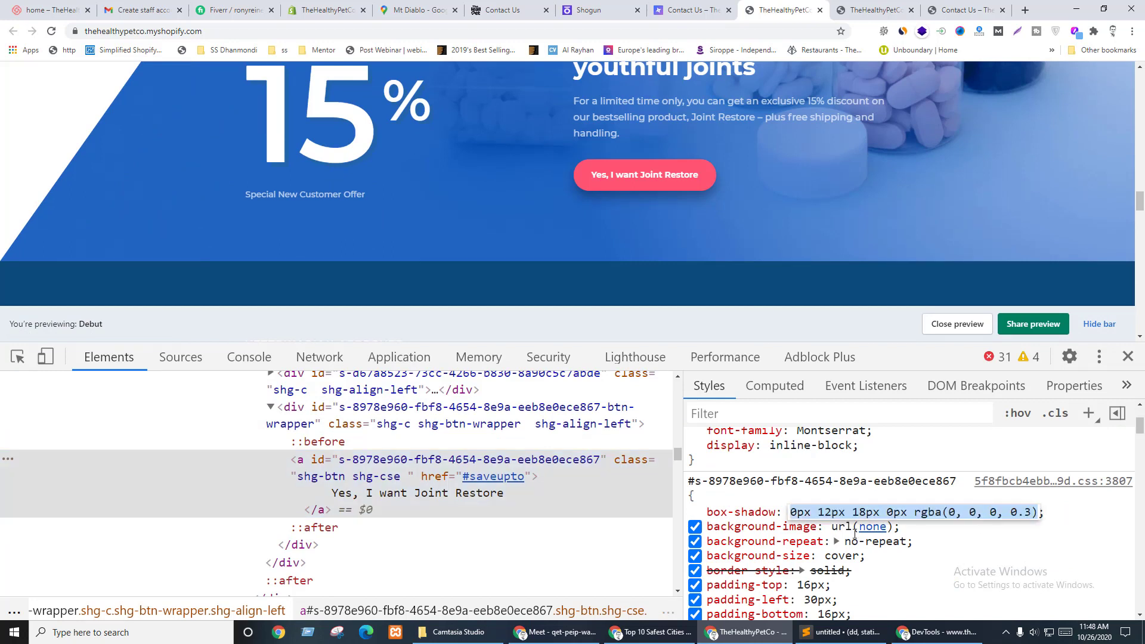
{"action": "left_click", "coordinate": [1037, 527]}
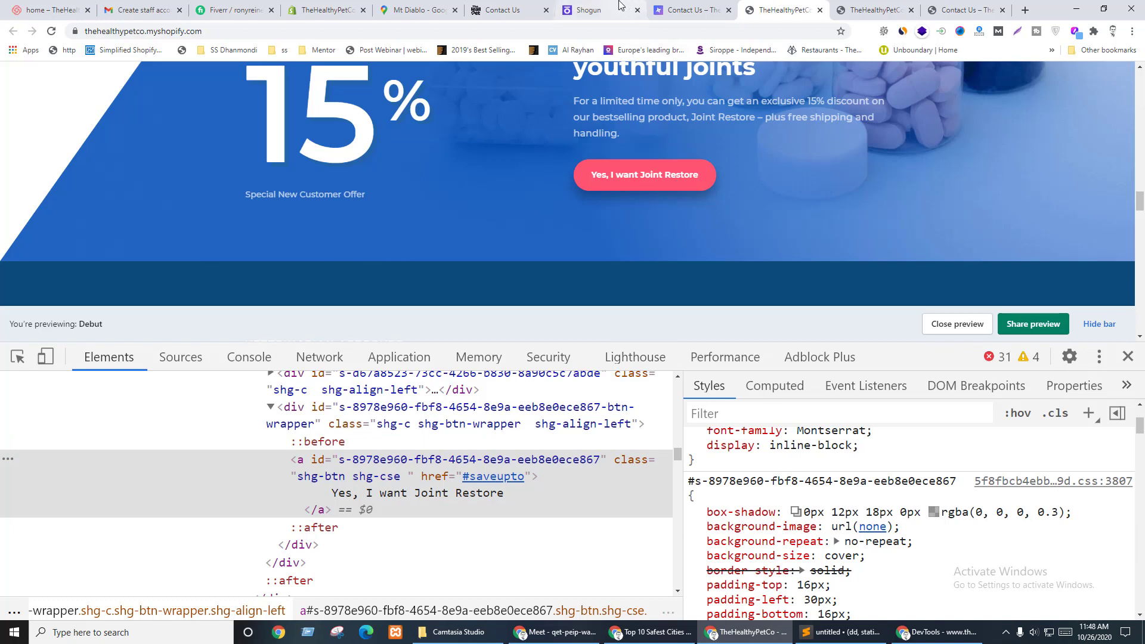
{"action": "left_click", "coordinate": [590, 10]}
{"action": "left_click", "coordinate": [275, 386]}
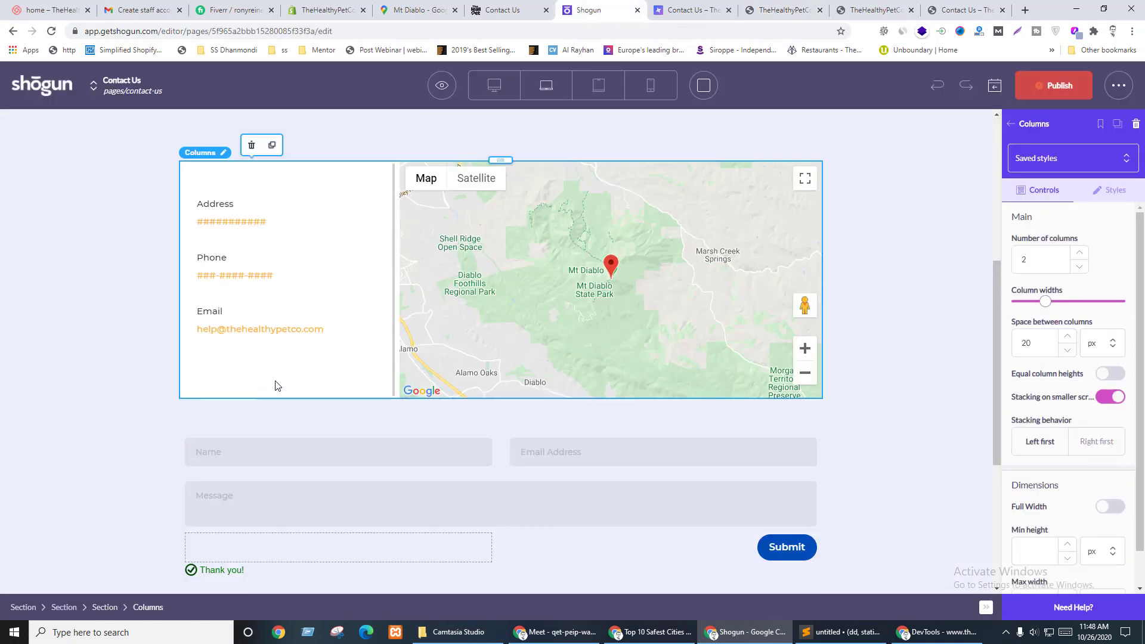
{"action": "left_click", "coordinate": [1112, 190]}
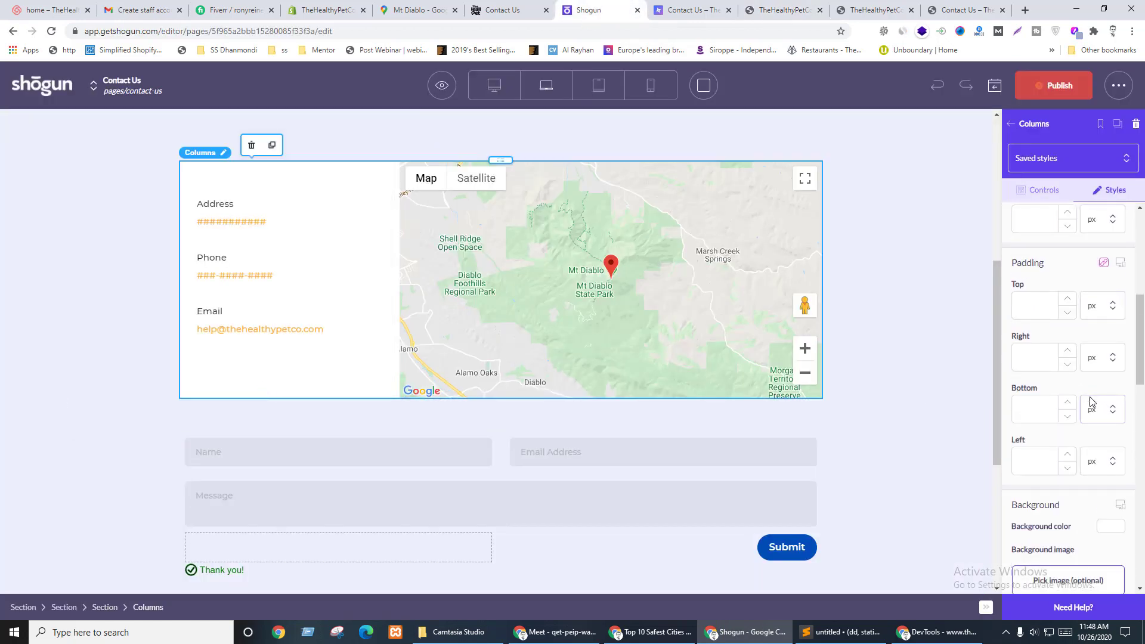
{"action": "scroll", "coordinate": [1107, 399], "scroll_direction": "down", "scroll_amount": 1}
{"action": "scroll", "coordinate": [1108, 400], "scroll_direction": "down", "scroll_amount": 10}
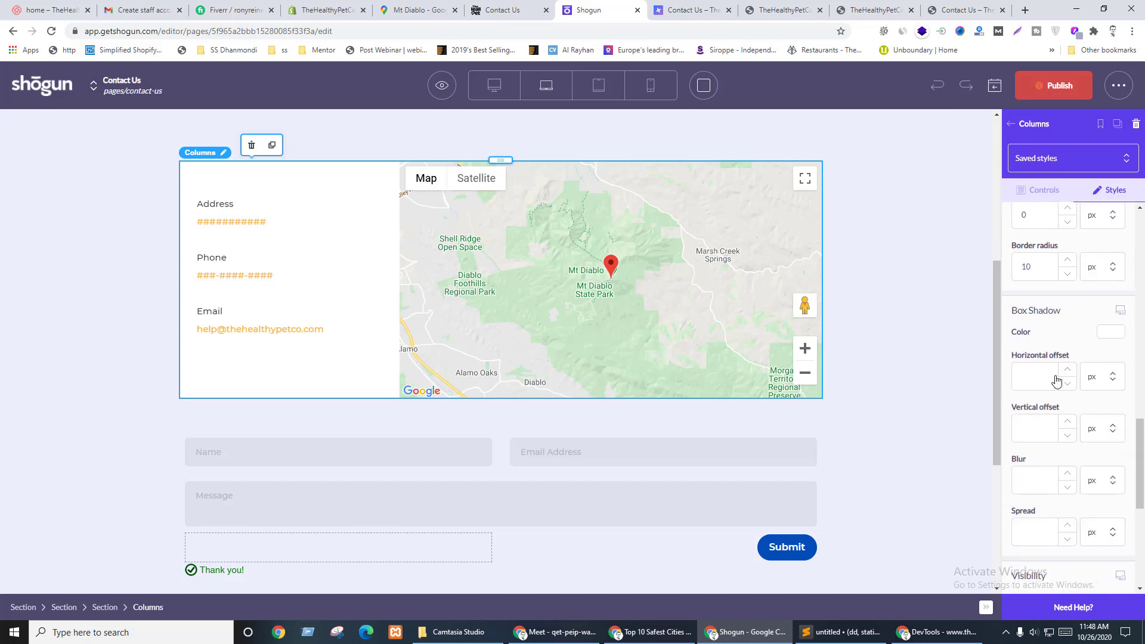
{"action": "left_click", "coordinate": [1110, 331]}
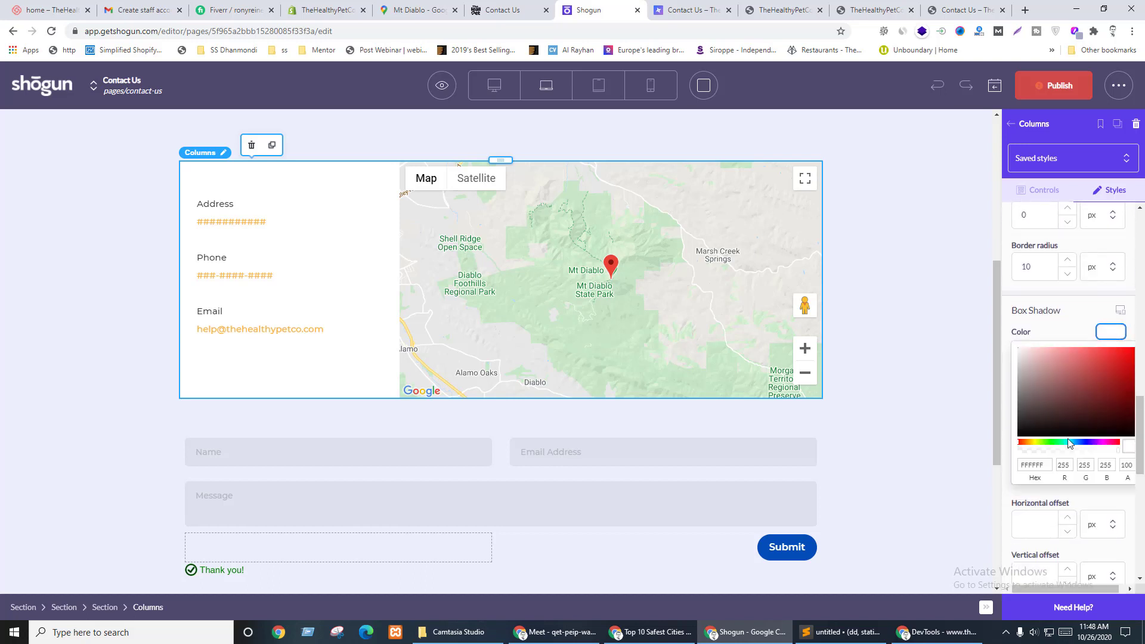
{"action": "left_click", "coordinate": [1018, 435]}
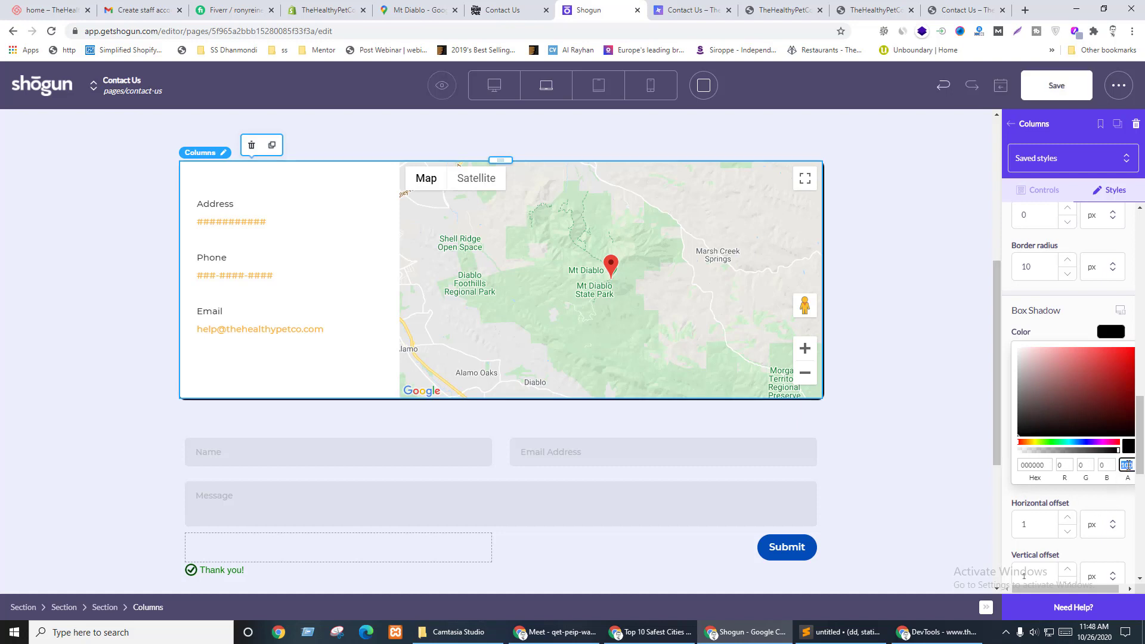
{"action": "type", "text": "3"}
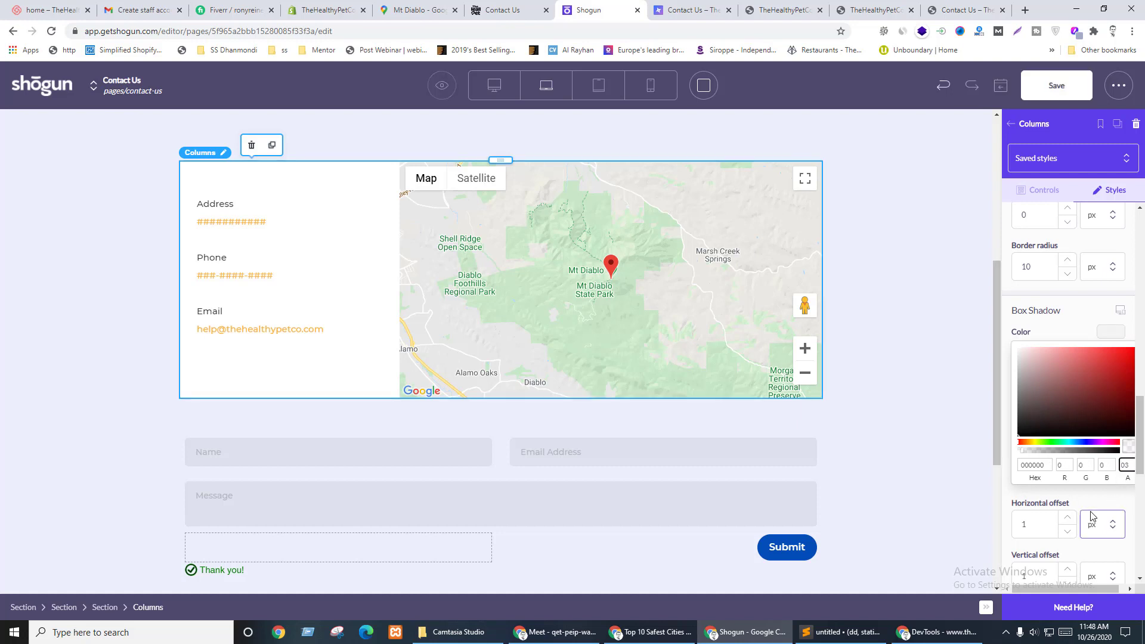
- Set the columns' box shadow to 0 px horizontal offset, 12 px vertical offset, 18 px blur and 0 px spread
{"action": "scroll", "coordinate": [1037, 530], "scroll_direction": "down", "scroll_amount": 1}
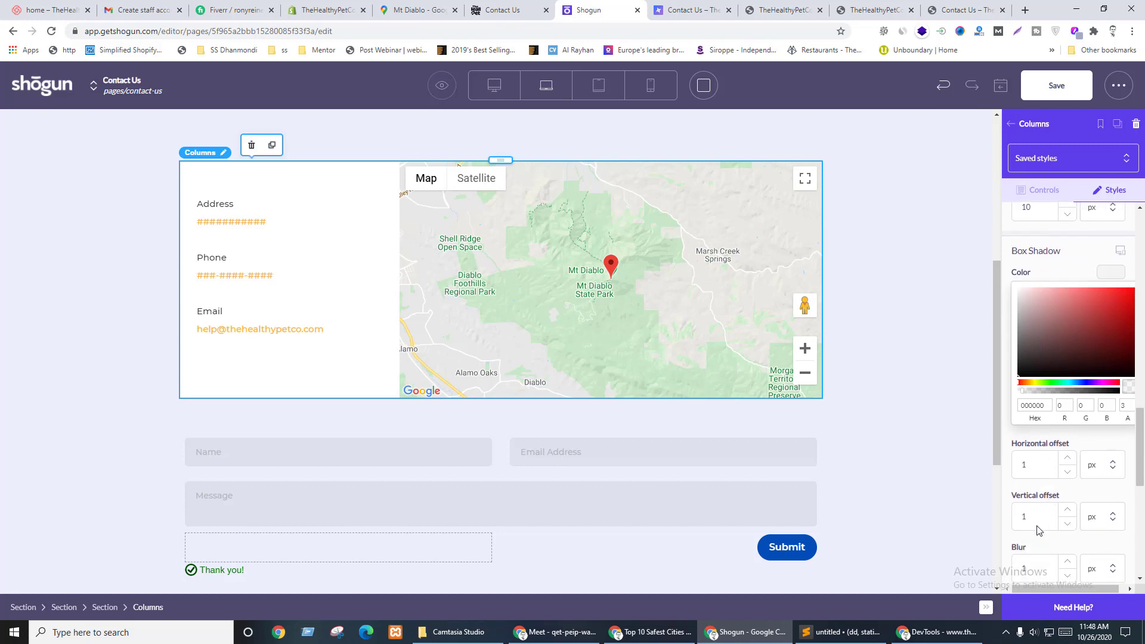
{"action": "left_click", "coordinate": [1060, 474]}
{"action": "scroll", "coordinate": [1061, 473], "scroll_direction": "down", "scroll_amount": 1}
{"action": "left_click", "coordinate": [1033, 462]}
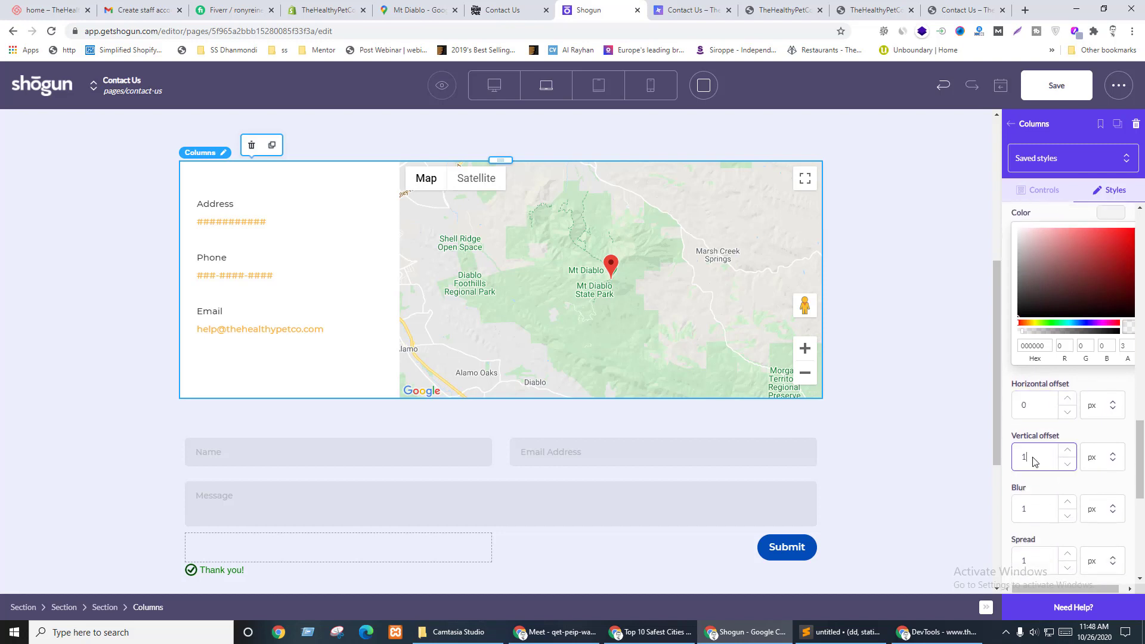
{"action": "type", "text": "2"}
{"action": "left_click", "coordinate": [1035, 512]}
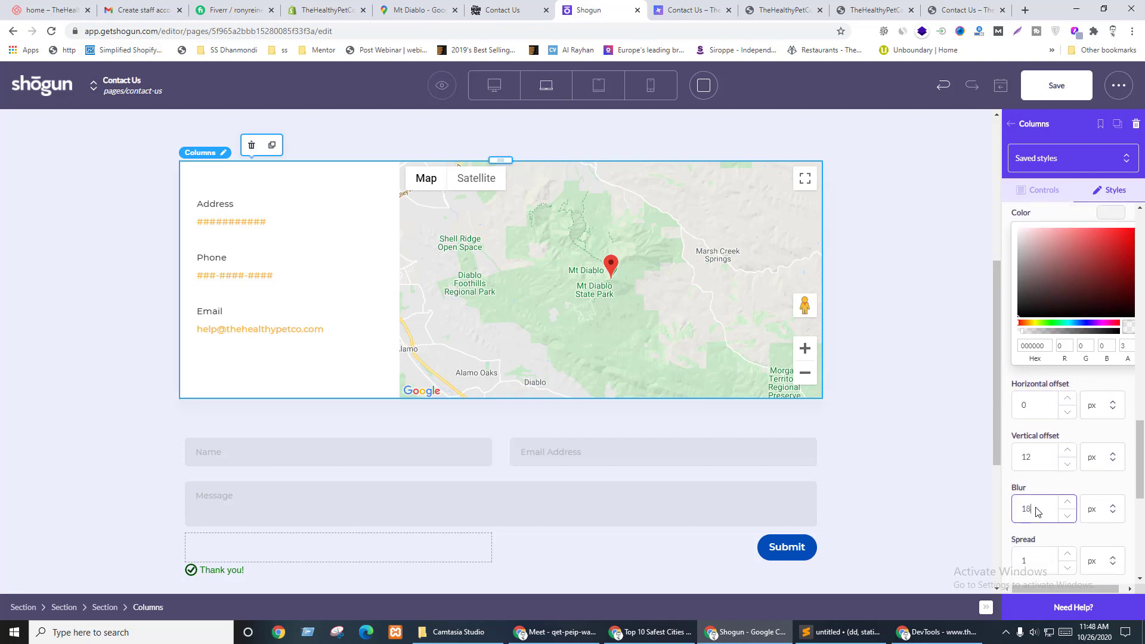
{"action": "type", "text": "8"}
{"action": "scroll", "coordinate": [1036, 512], "scroll_direction": "down", "scroll_amount": 2}
{"action": "double_click", "coordinate": [1016, 444]}
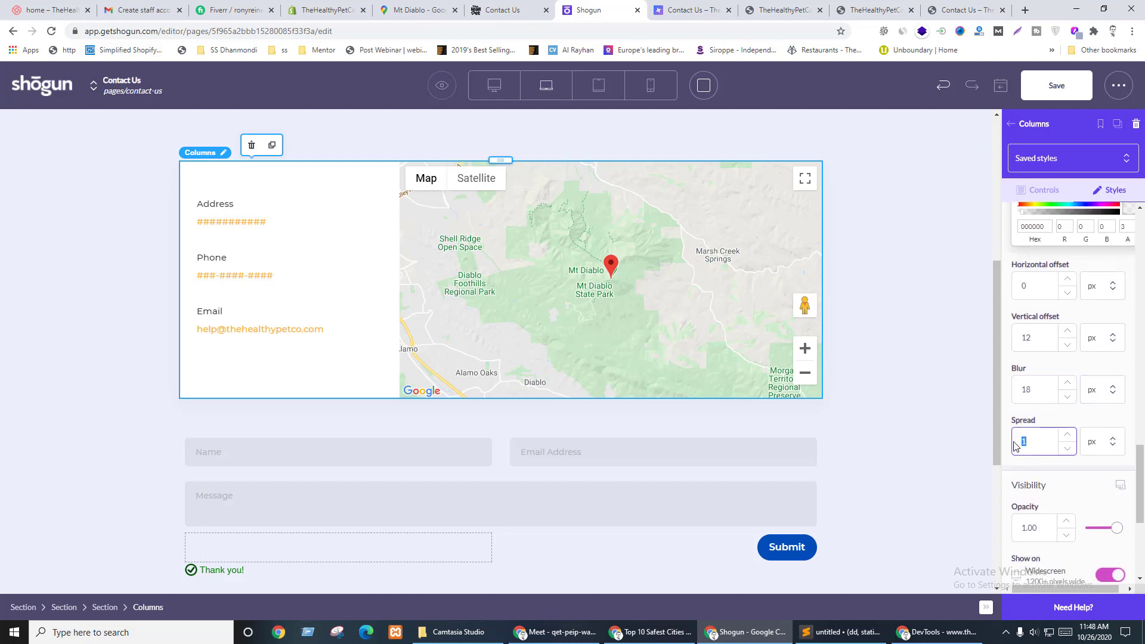
{"action": "type", "text": "0"}
- Save and publish the Contact Us page
{"action": "left_click", "coordinate": [900, 399]}
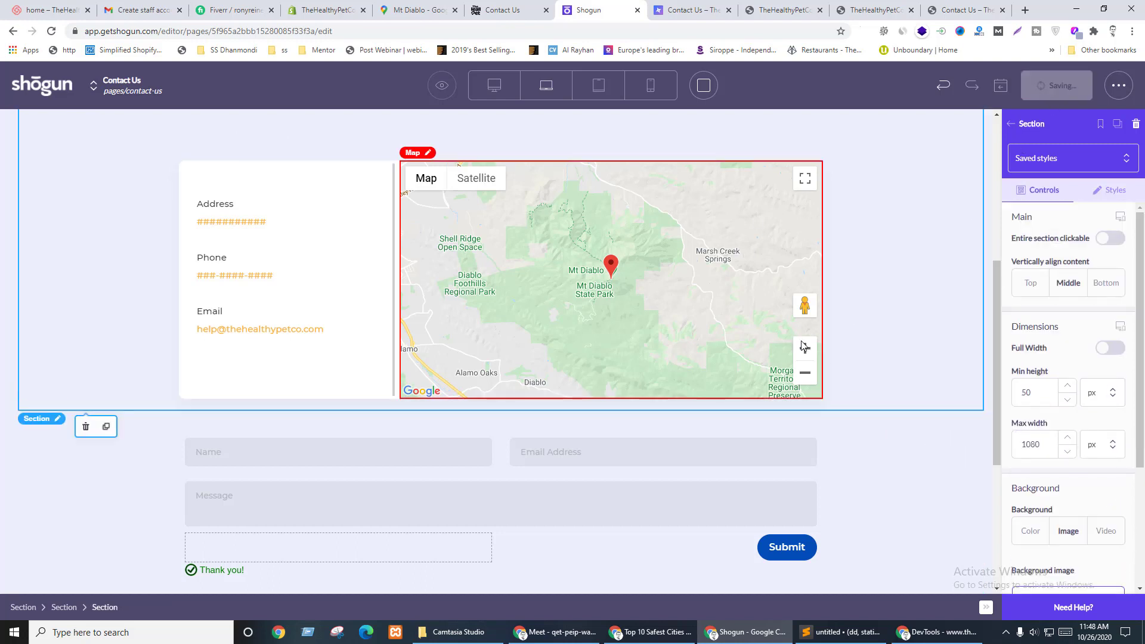
{"action": "scroll", "coordinate": [832, 330], "scroll_direction": "down", "scroll_amount": 3}
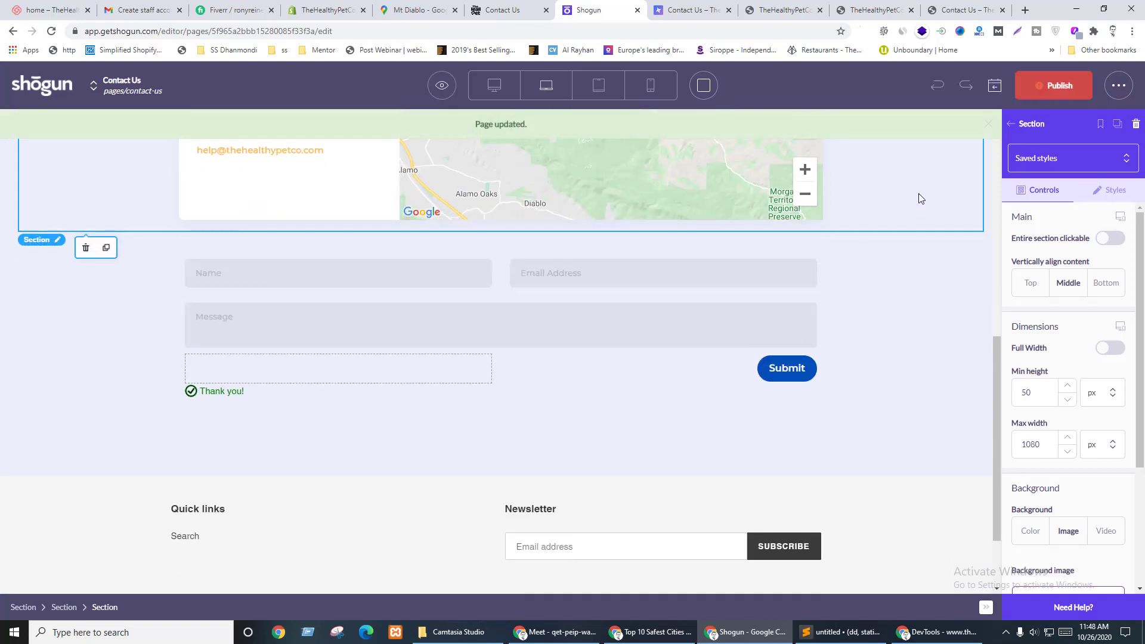
{"action": "left_click", "coordinate": [1053, 85]}
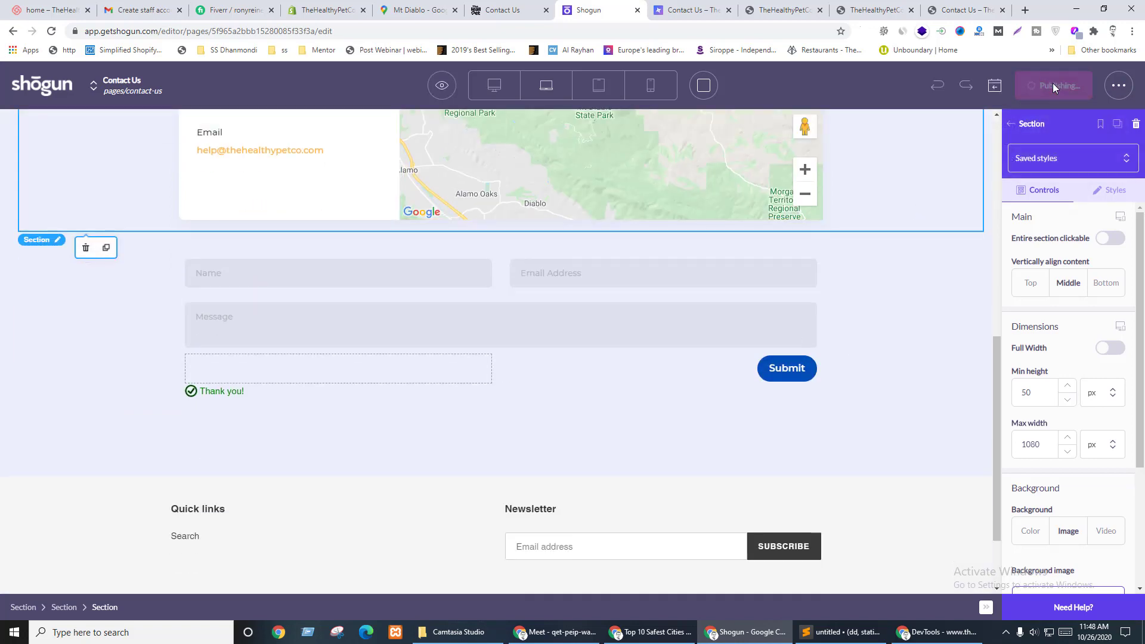
{"action": "scroll", "coordinate": [931, 311], "scroll_direction": "up", "scroll_amount": 8}
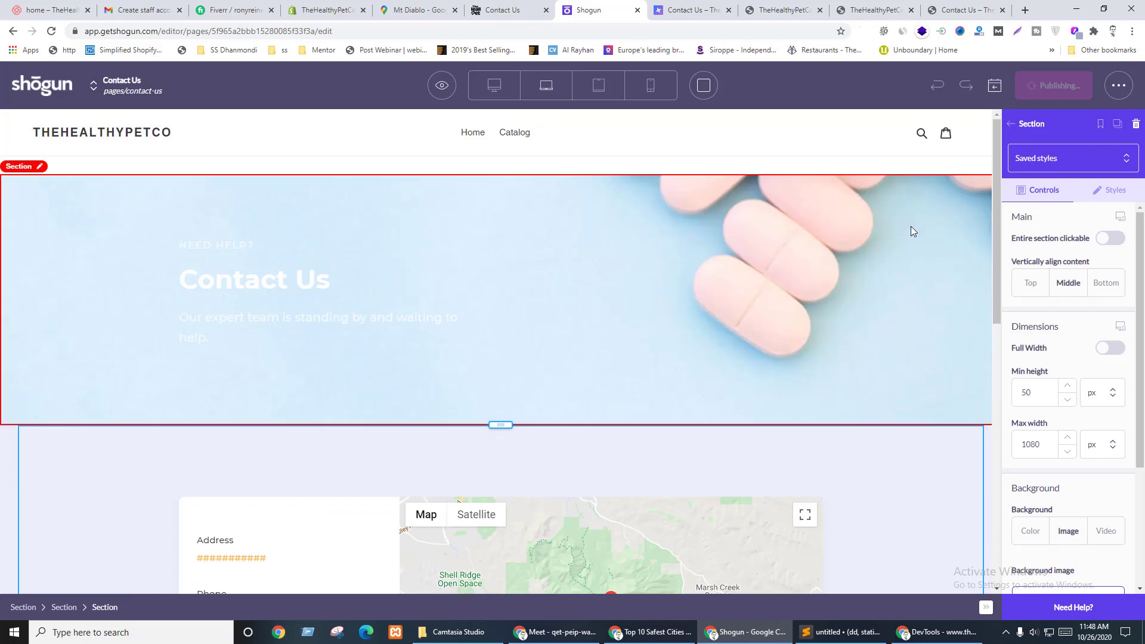
- Open a fresh preview of the Contact Us page, replacing the old preview, and place it beside the original site's Contact Us page
{"action": "left_click", "coordinate": [448, 84]}
{"action": "left_click", "coordinate": [444, 149]}
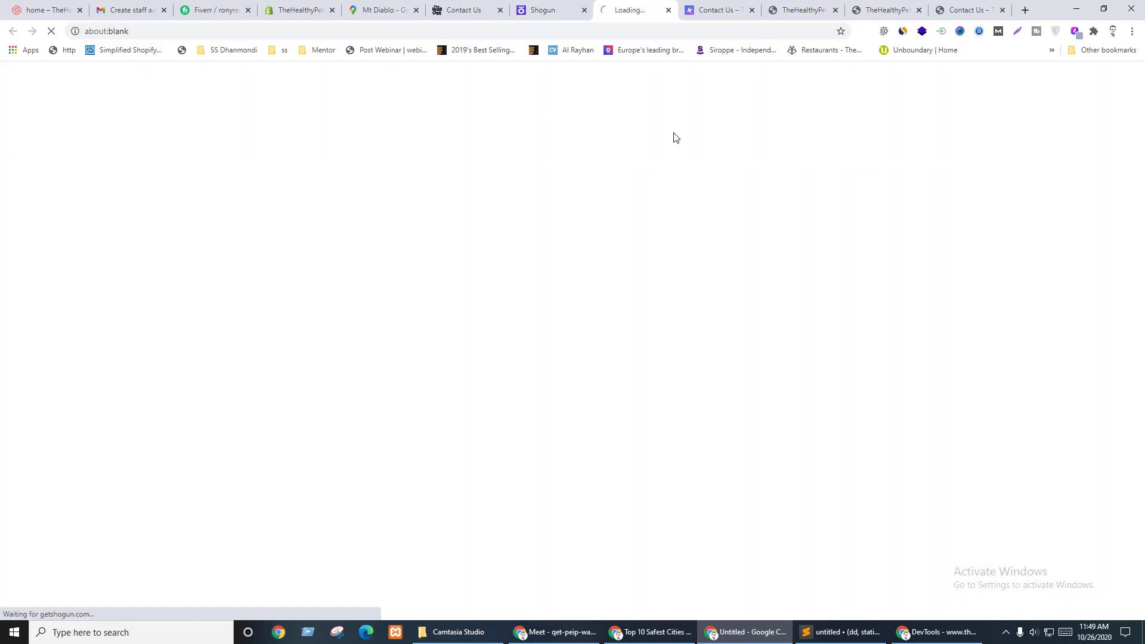
{"action": "left_click", "coordinate": [738, 5]}
{"action": "left_click", "coordinate": [752, 10]}
{"action": "left_click_drag", "start_coordinate": [632, 6], "coordinate": [526, 6]}
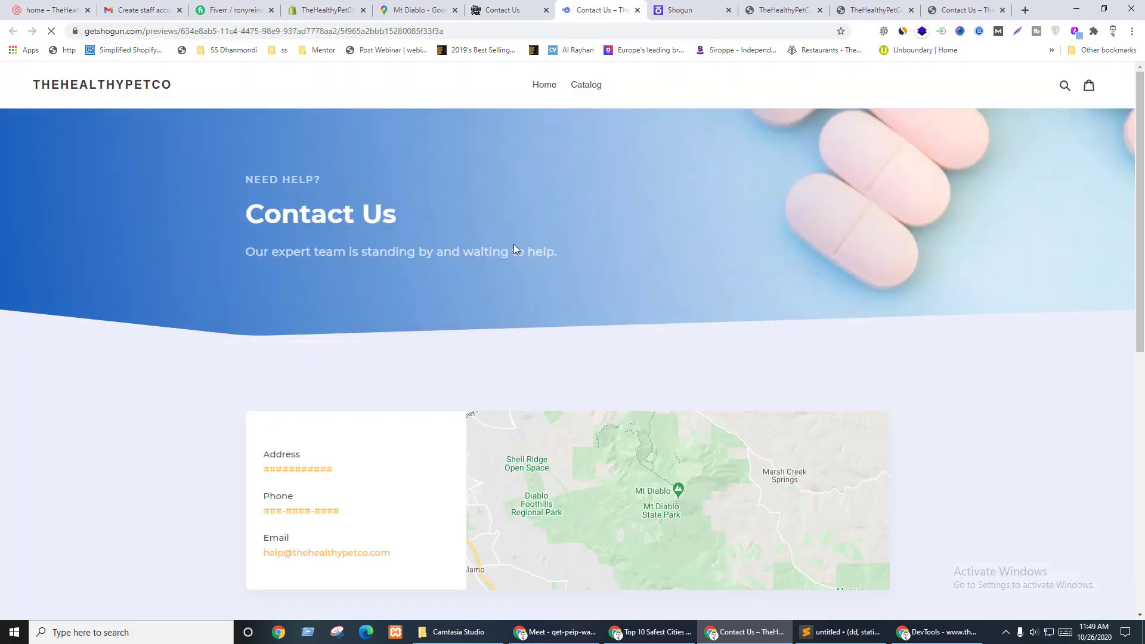
- Compare the address card, map and contact form on the new preview with the original thehealthypetco.com Contact Us page
{"action": "scroll", "coordinate": [1007, 271], "scroll_direction": "down", "scroll_amount": 5}
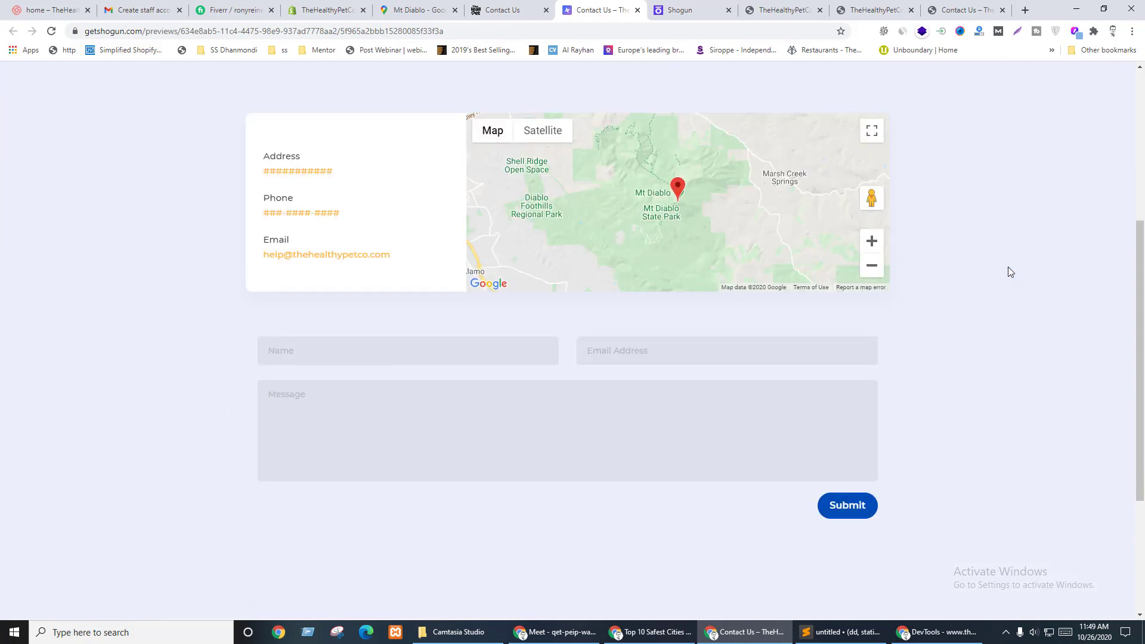
{"action": "scroll", "coordinate": [1009, 272], "scroll_direction": "down", "scroll_amount": 3}
{"action": "scroll", "coordinate": [1025, 272], "scroll_direction": "up", "scroll_amount": 3}
{"action": "key", "text": "ctrl+shift+Tab"}
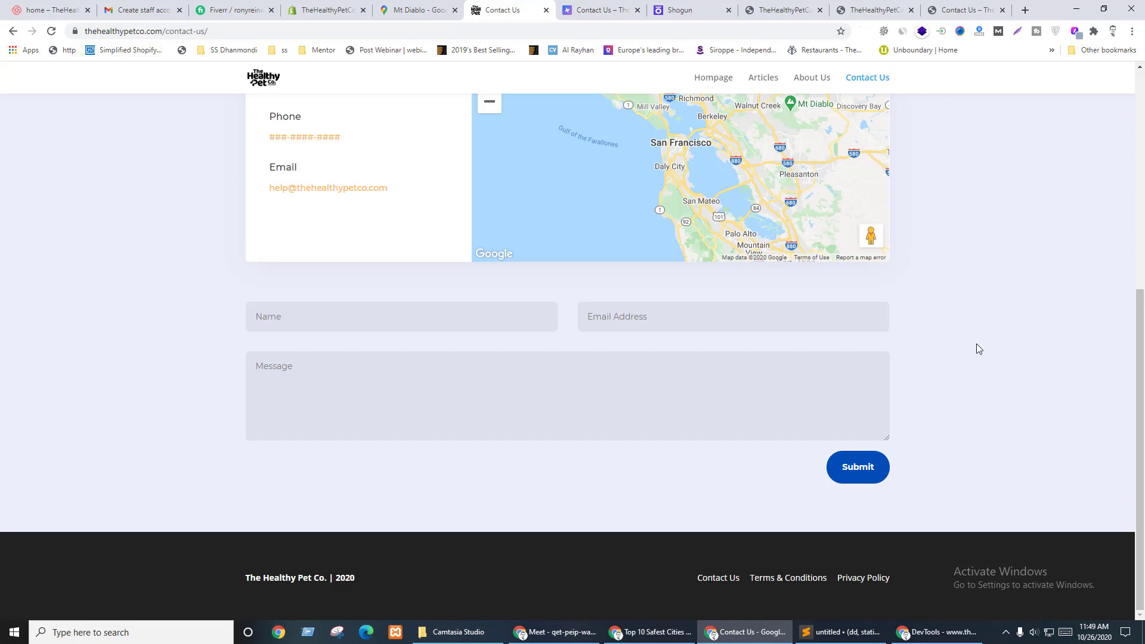
{"action": "key", "text": "ctrl+Tab"}
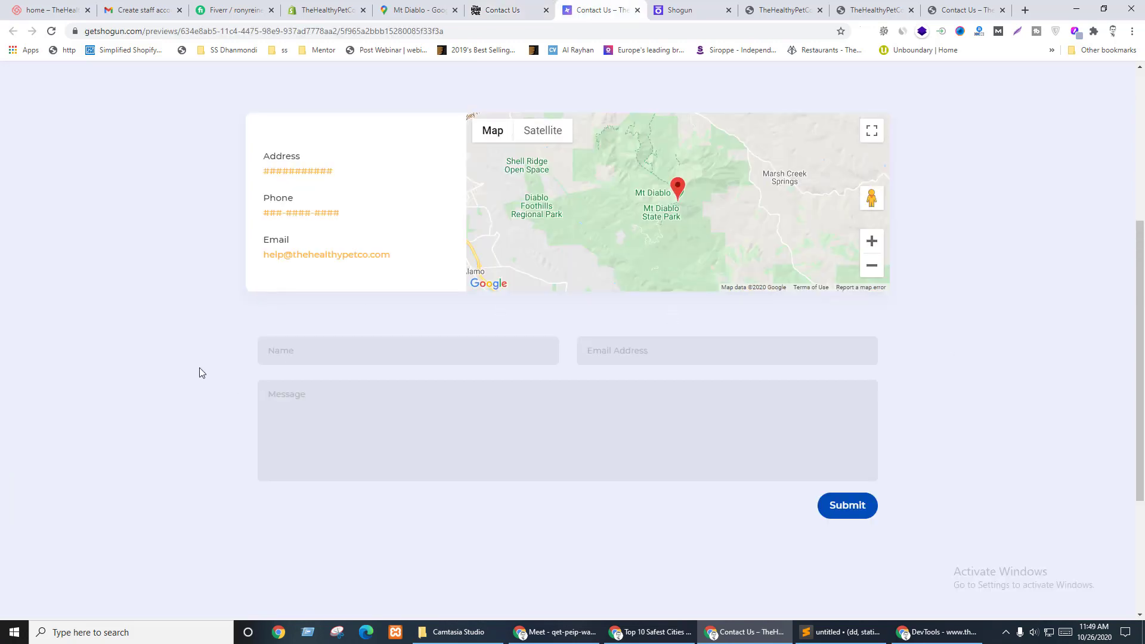
{"action": "key", "text": "ctrl+shift+Tab"}
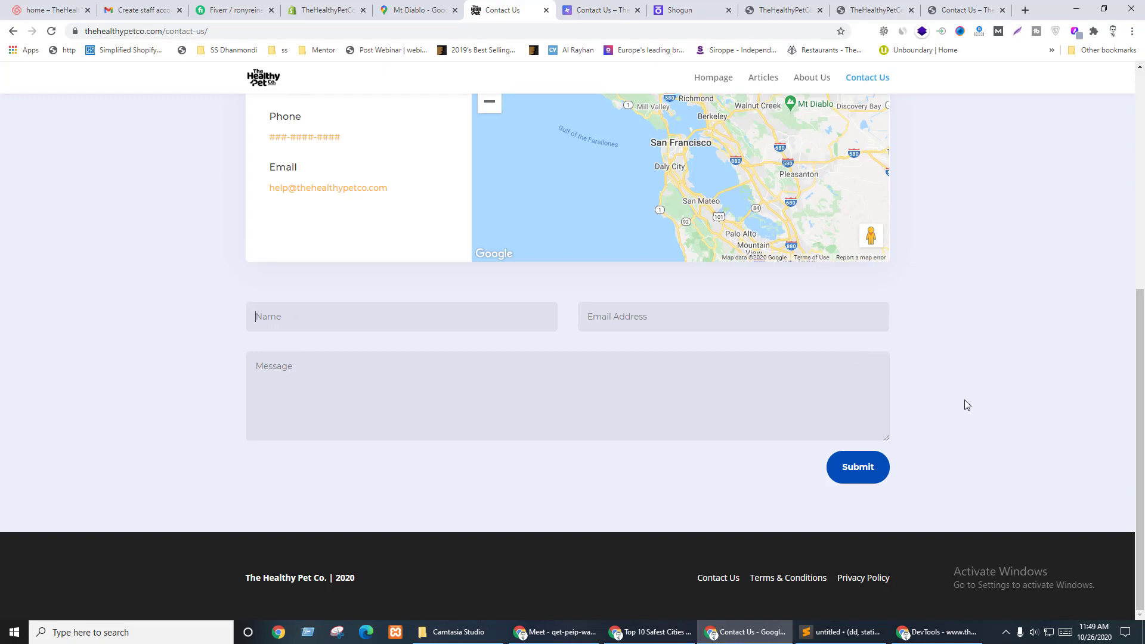
{"action": "key", "text": "ctrl+Tab"}
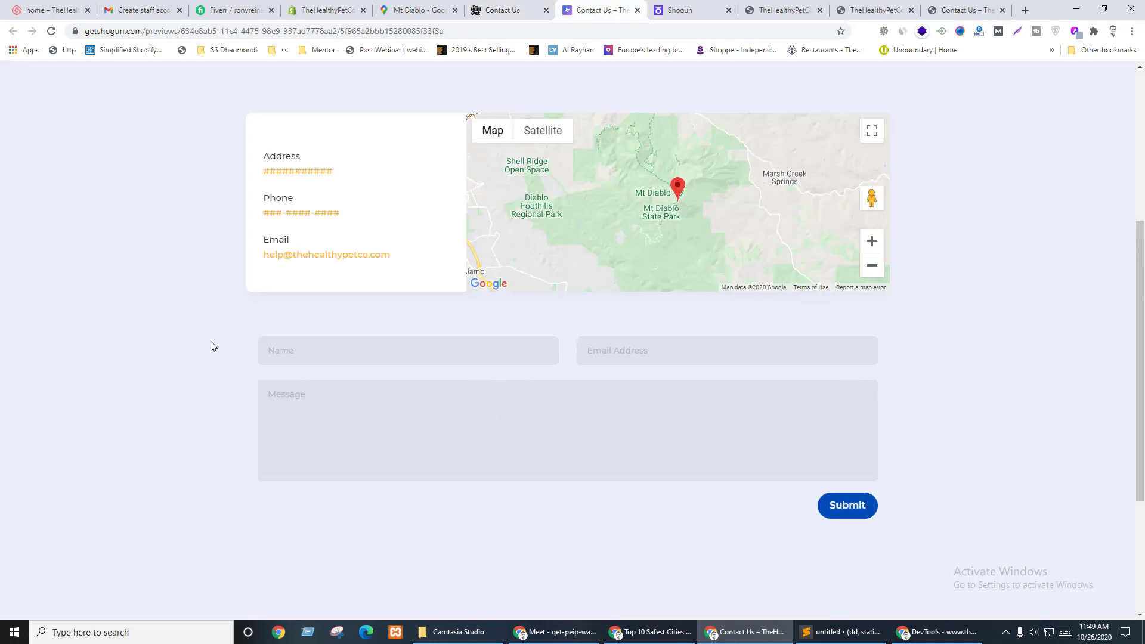
{"action": "scroll", "coordinate": [215, 380], "scroll_direction": "up", "scroll_amount": 3}
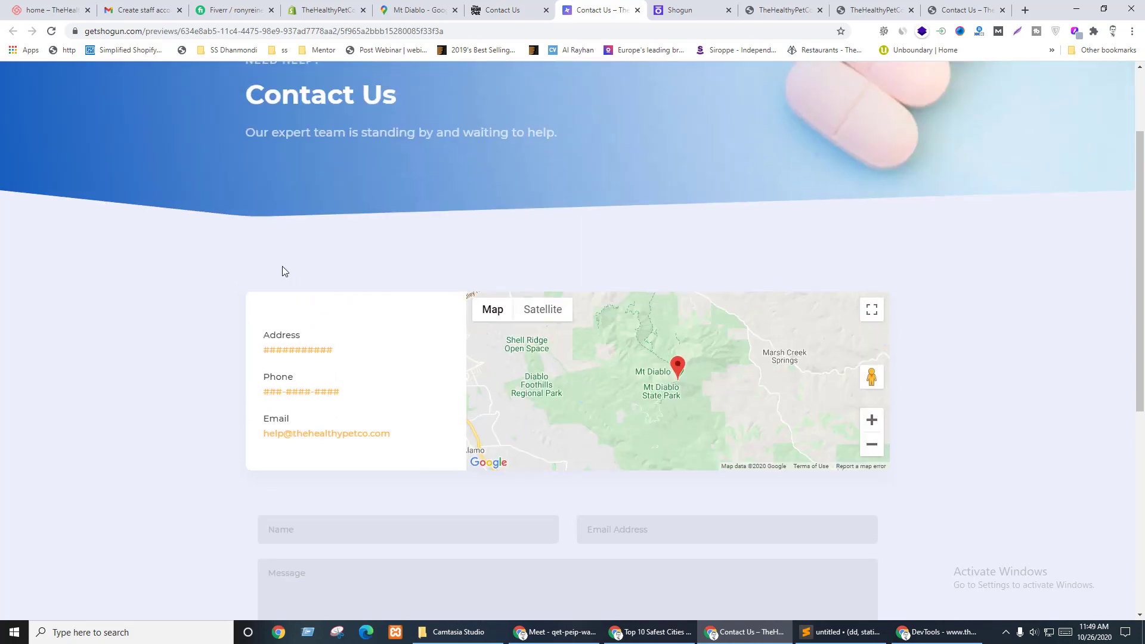
{"action": "scroll", "coordinate": [216, 480], "scroll_direction": "down", "scroll_amount": 2}
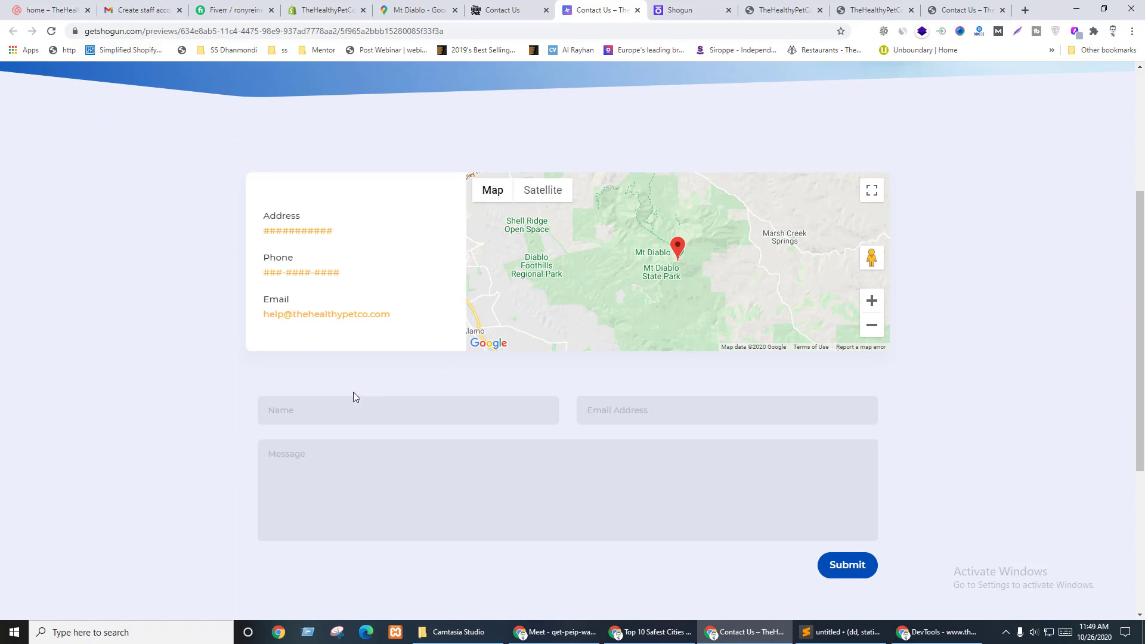
- Set the space between the address card and map columns to 30 px, matching the name and email columns, and save the page
{"action": "left_click", "coordinate": [695, 9]}
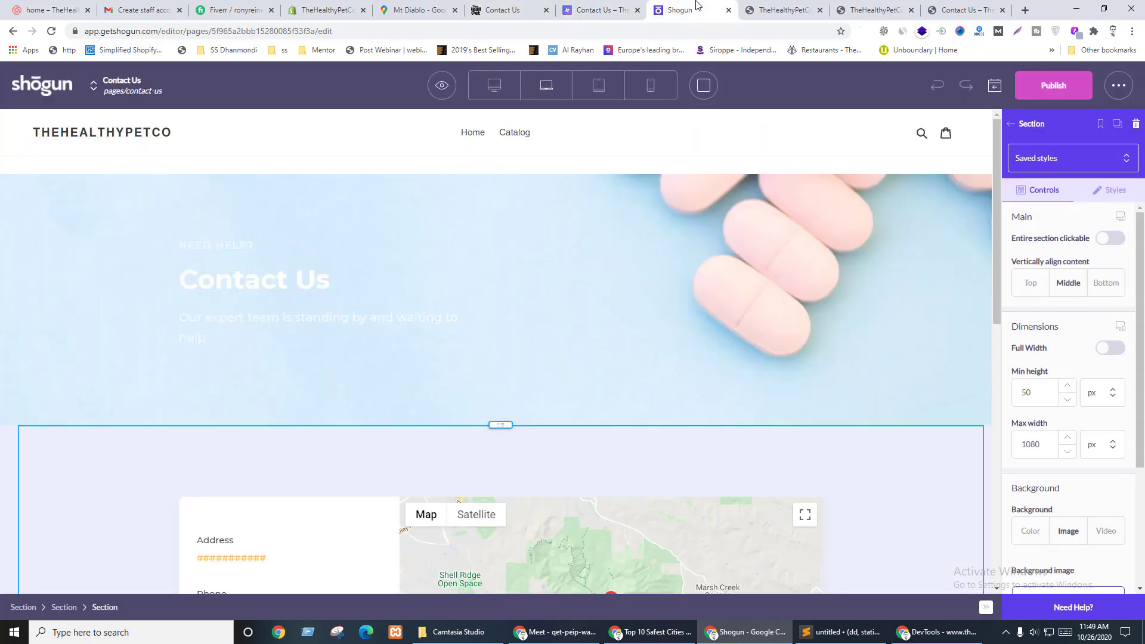
{"action": "scroll", "coordinate": [477, 364], "scroll_direction": "down", "scroll_amount": 4}
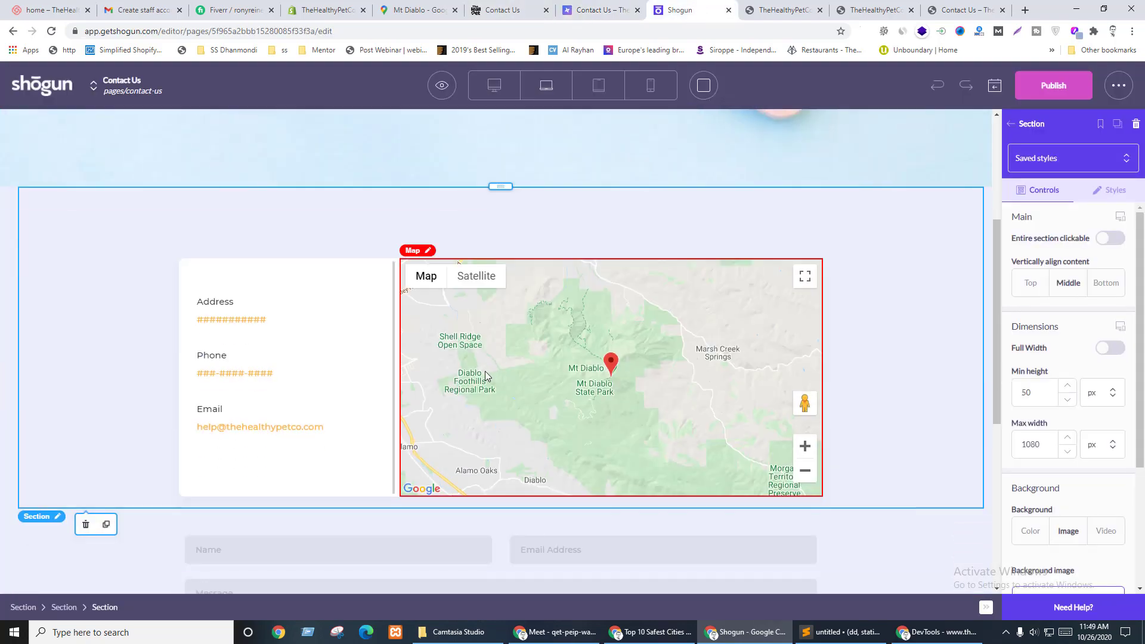
{"action": "left_click", "coordinate": [392, 486]}
{"action": "scroll", "coordinate": [513, 481], "scroll_direction": "down", "scroll_amount": 3}
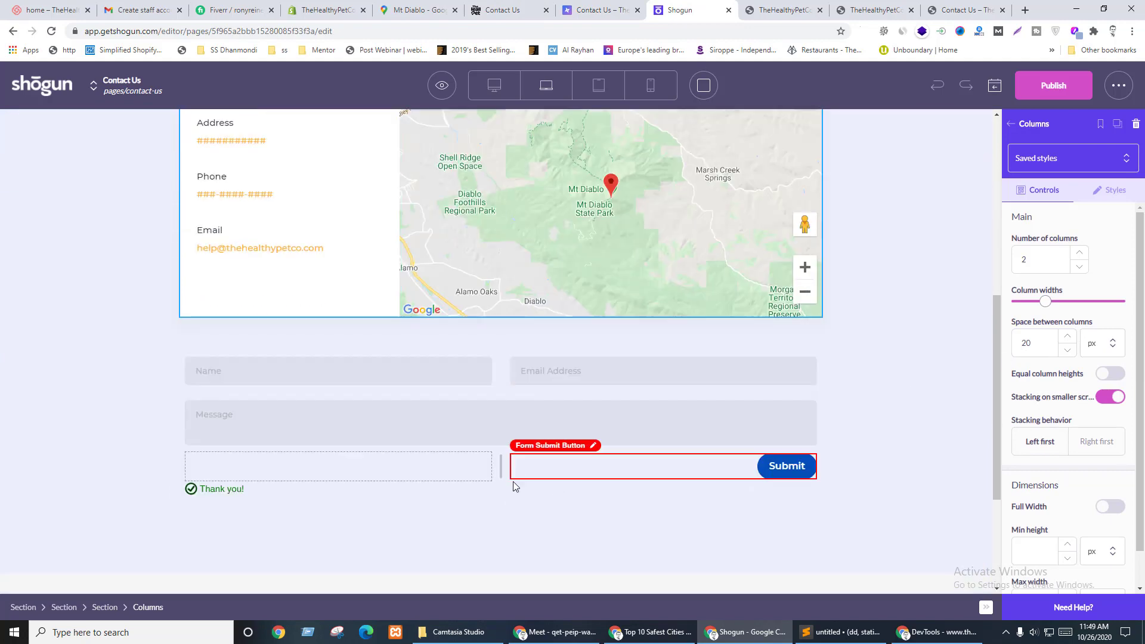
{"action": "left_click", "coordinate": [499, 374]}
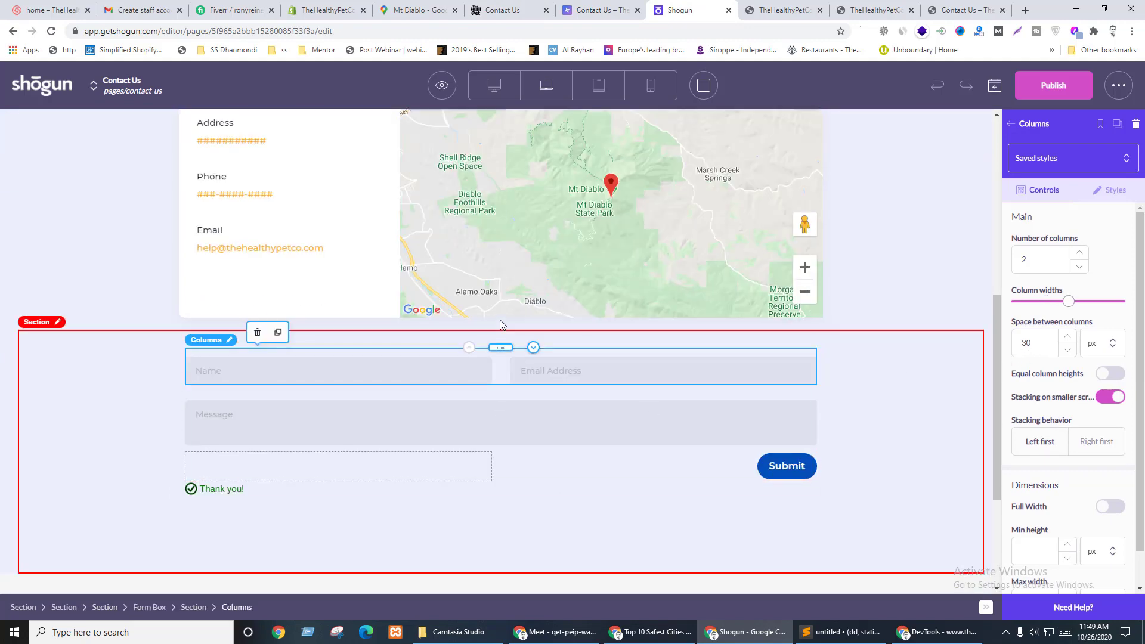
{"action": "left_click", "coordinate": [400, 316]}
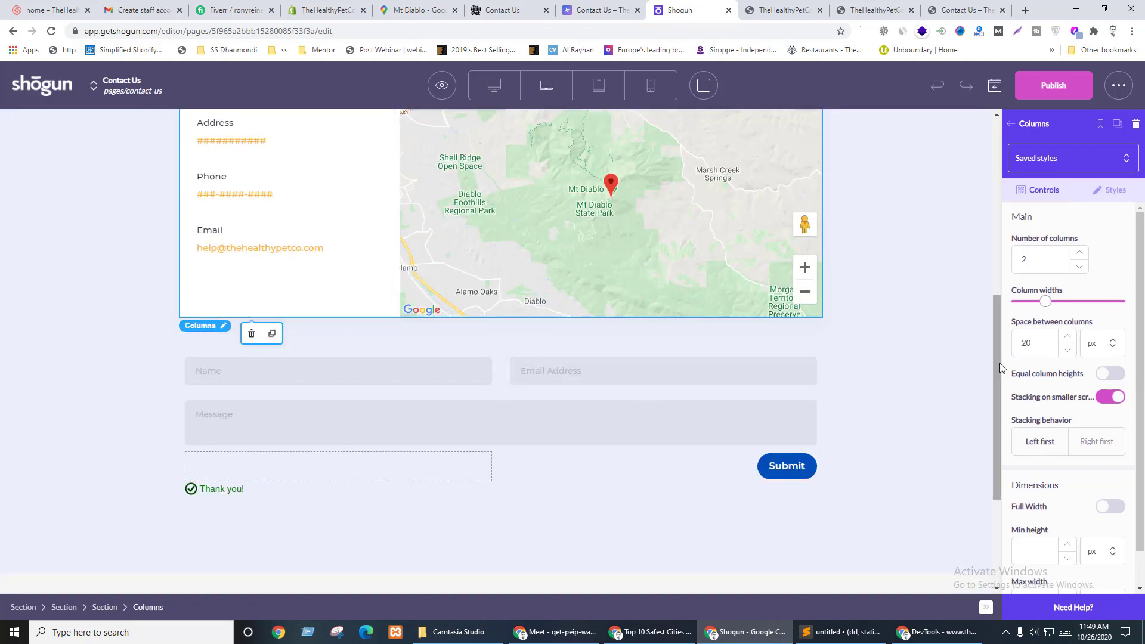
{"action": "left_click_drag", "start_coordinate": [1027, 344], "coordinate": [1021, 345]}
{"action": "type", "text": "3"}
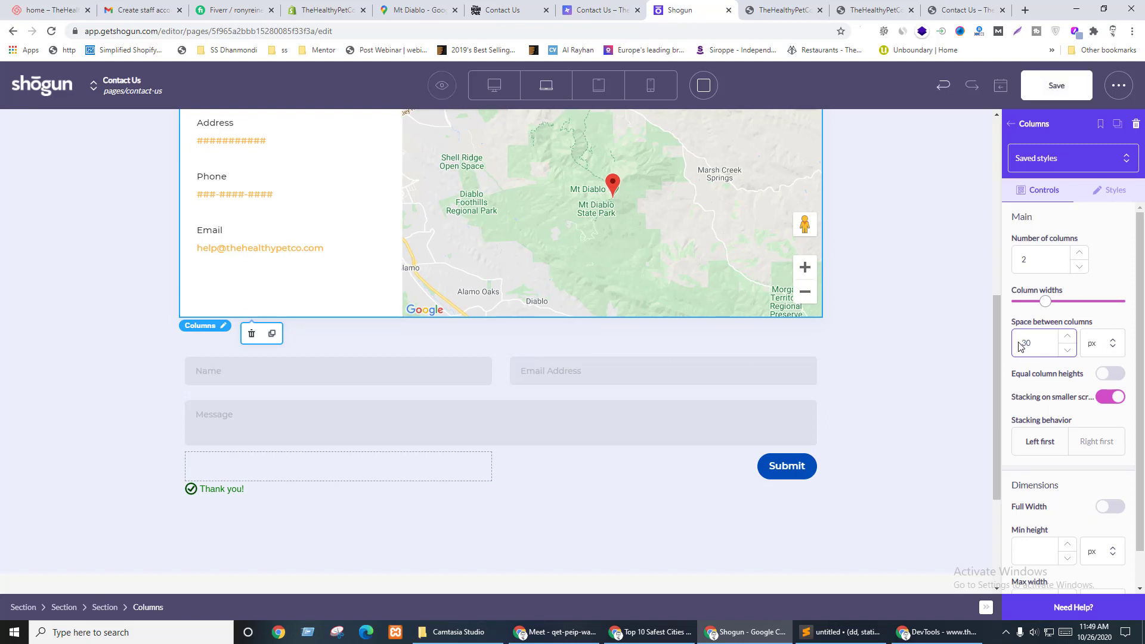
{"action": "left_click", "coordinate": [1047, 87]}
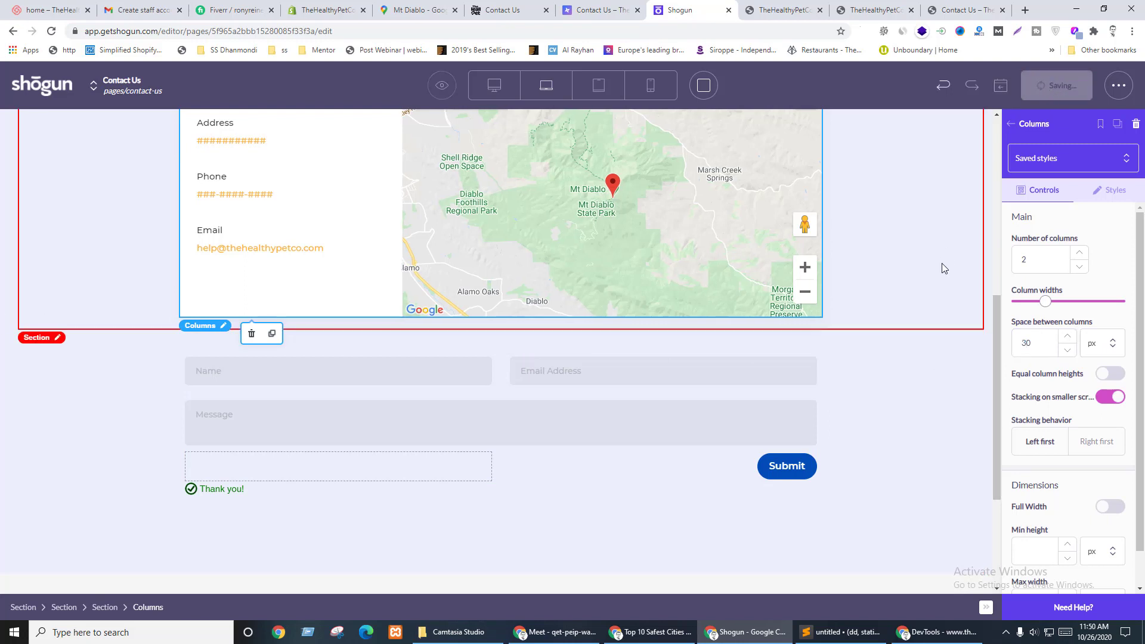
- Check the contact form's width and alignment with the map on the preview against the original Contact Us page
{"action": "key", "text": "ctrl+shift+Tab"}
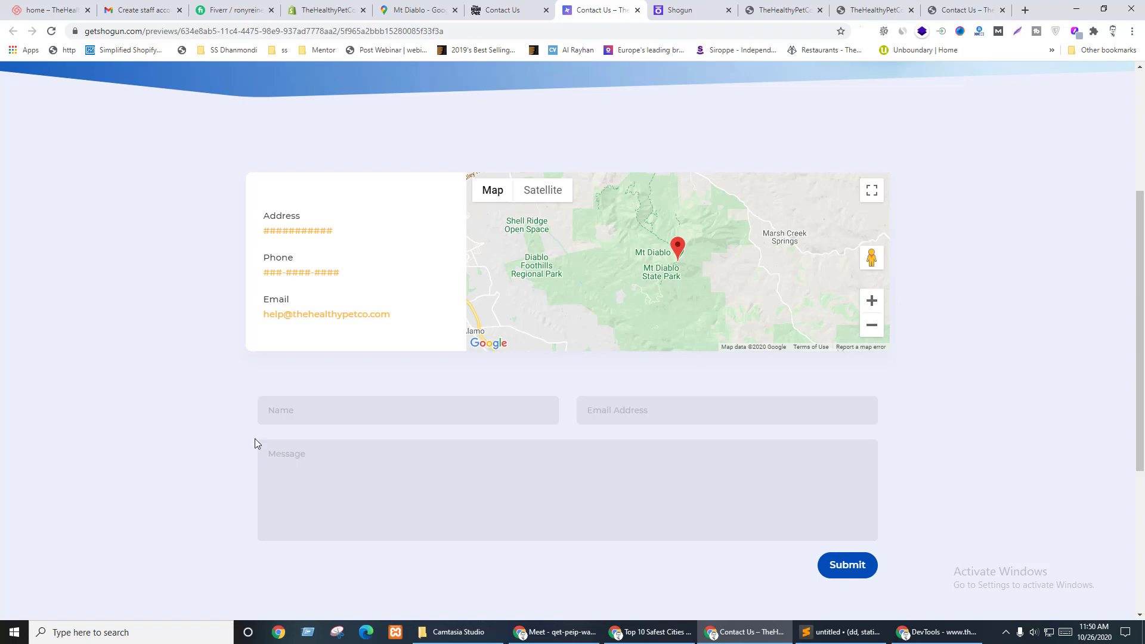
{"action": "key", "text": "ctrl+shift+Tab"}
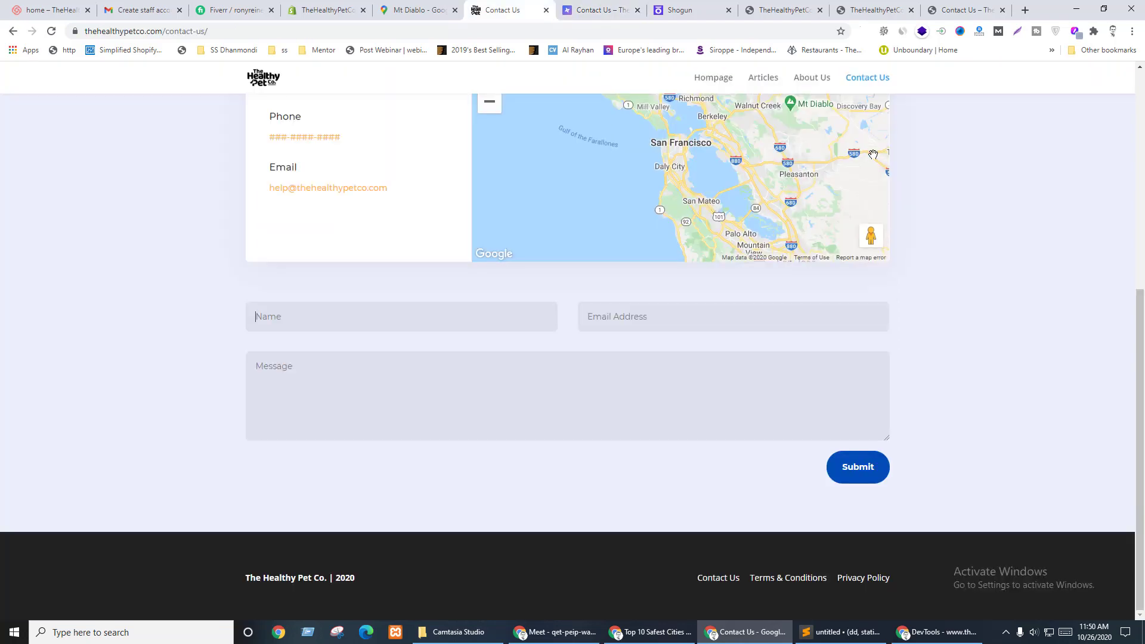
{"action": "scroll", "coordinate": [1029, 289], "scroll_direction": "up", "scroll_amount": 3}
{"action": "key", "text": "ctrl+Tab"}
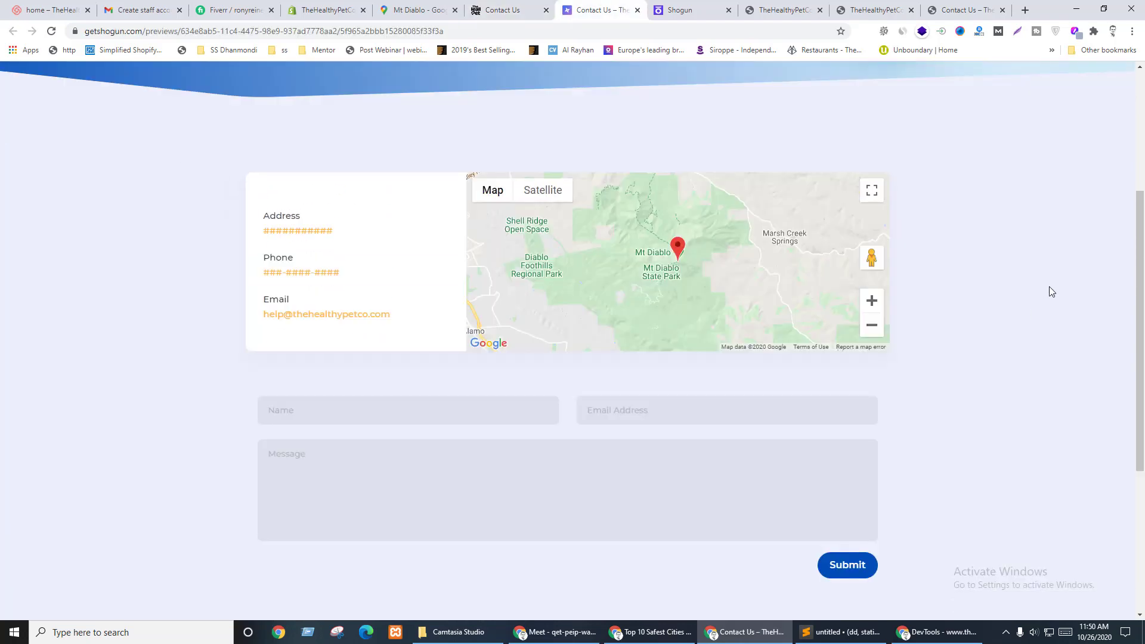
- Set the contact-details section's margins in the address card to 60 px top and bottom and 40 px right and left
{"action": "key", "text": "ctrl+shift+Tab"}
{"action": "key", "text": "ctrl+Tab"}
{"action": "key", "text": "ctrl+shift+Tab"}
{"action": "key", "text": "ctrl+Tab"}
{"action": "key", "text": "ctrl+Tab"}
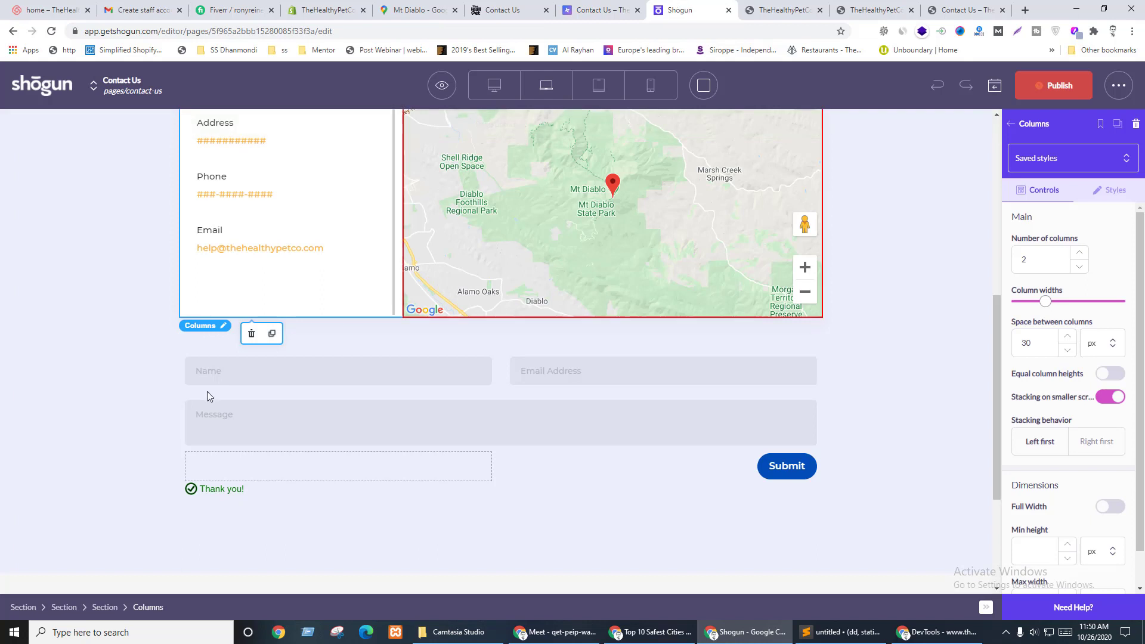
{"action": "scroll", "coordinate": [262, 360], "scroll_direction": "up", "scroll_amount": 1}
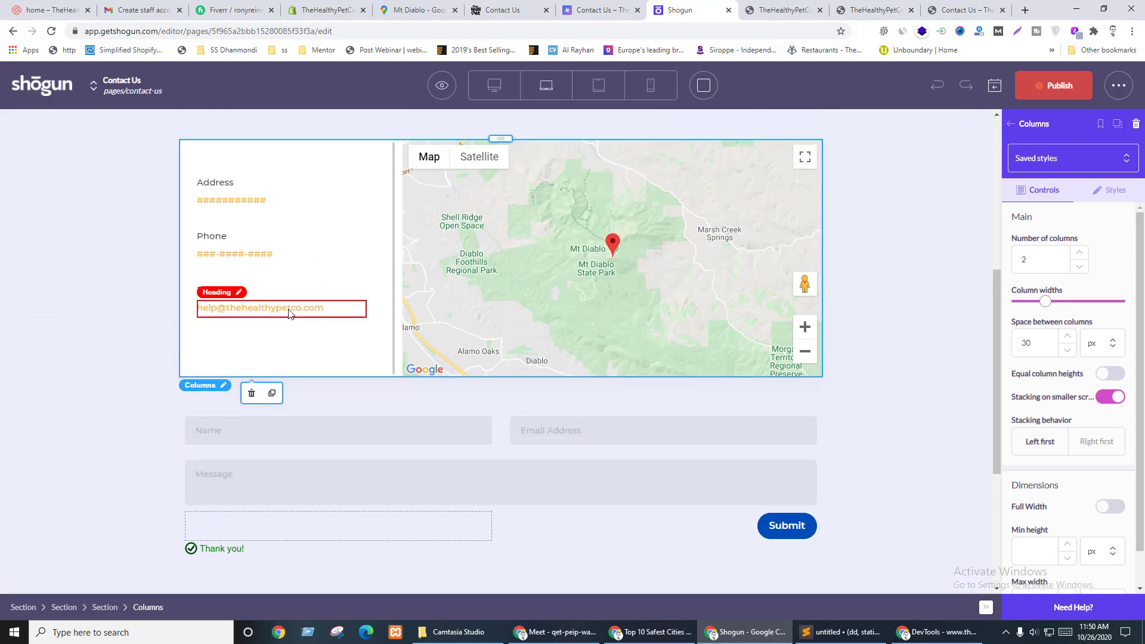
{"action": "left_click", "coordinate": [282, 337]}
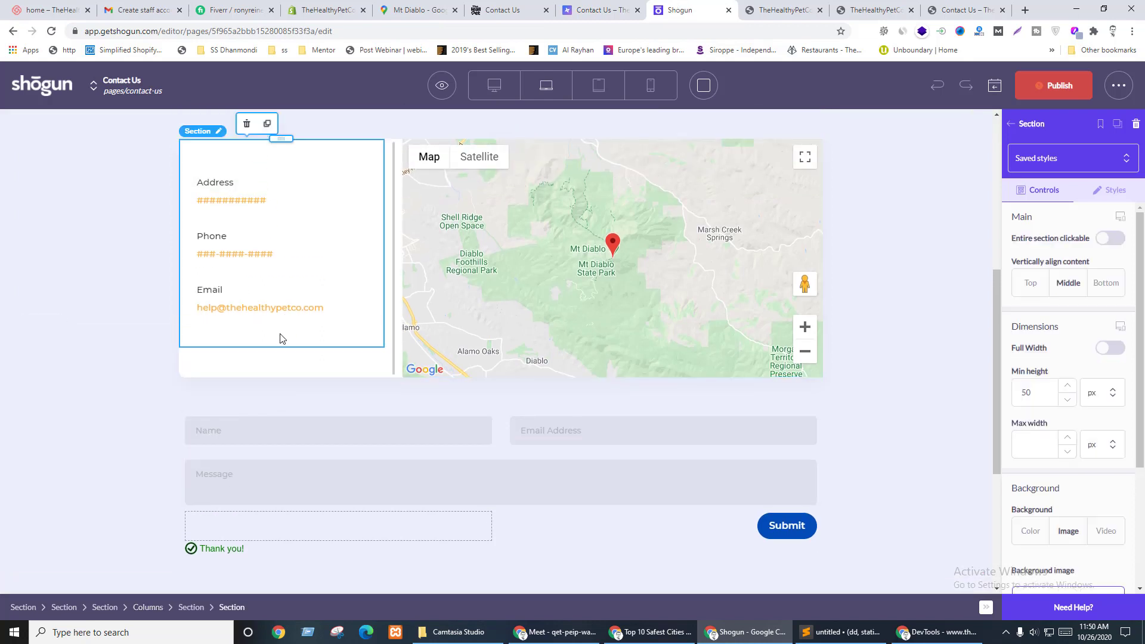
{"action": "left_click", "coordinate": [1110, 190]}
{"action": "scroll", "coordinate": [1038, 310], "scroll_direction": "down", "scroll_amount": 5}
{"action": "left_click", "coordinate": [1020, 241]}
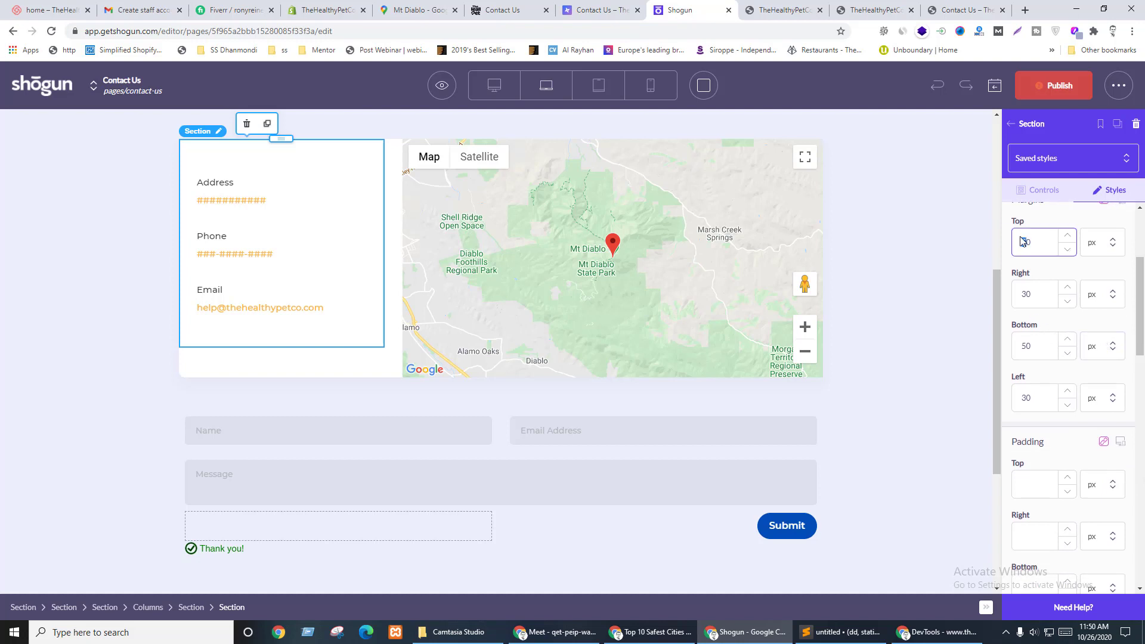
{"action": "type", "text": "60"}
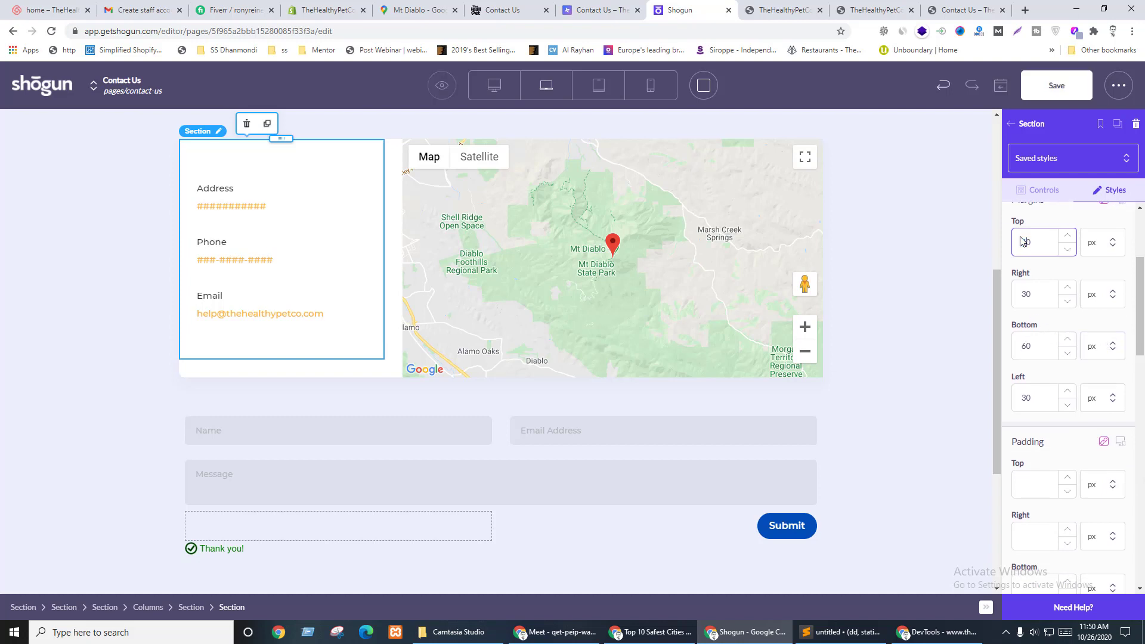
{"action": "double_click", "coordinate": [1023, 297]}
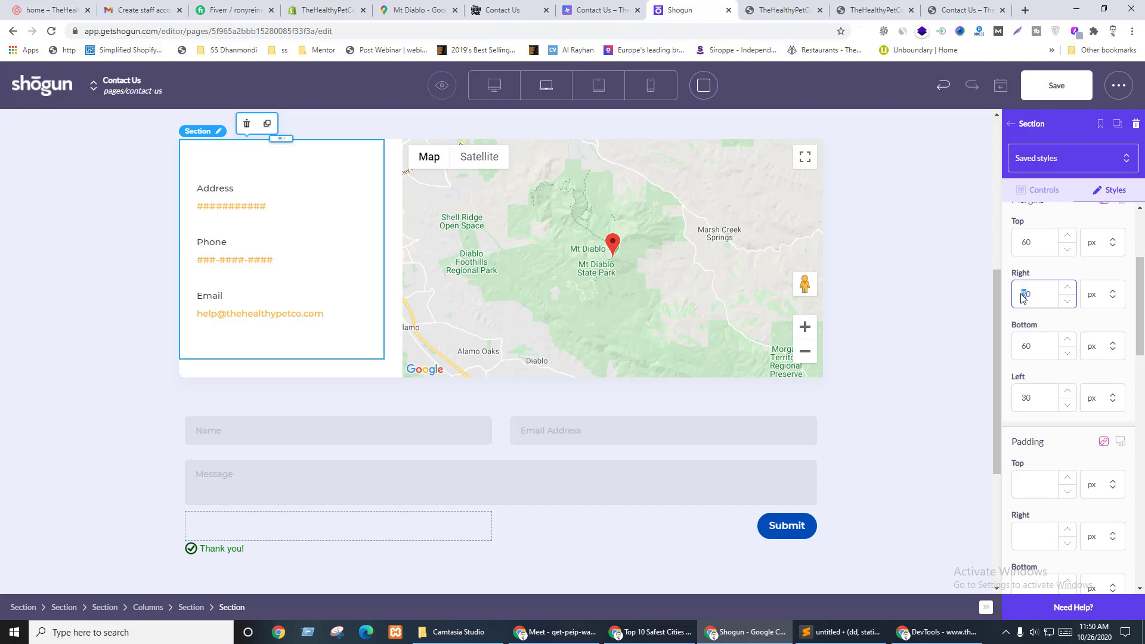
{"action": "type", "text": "40"}
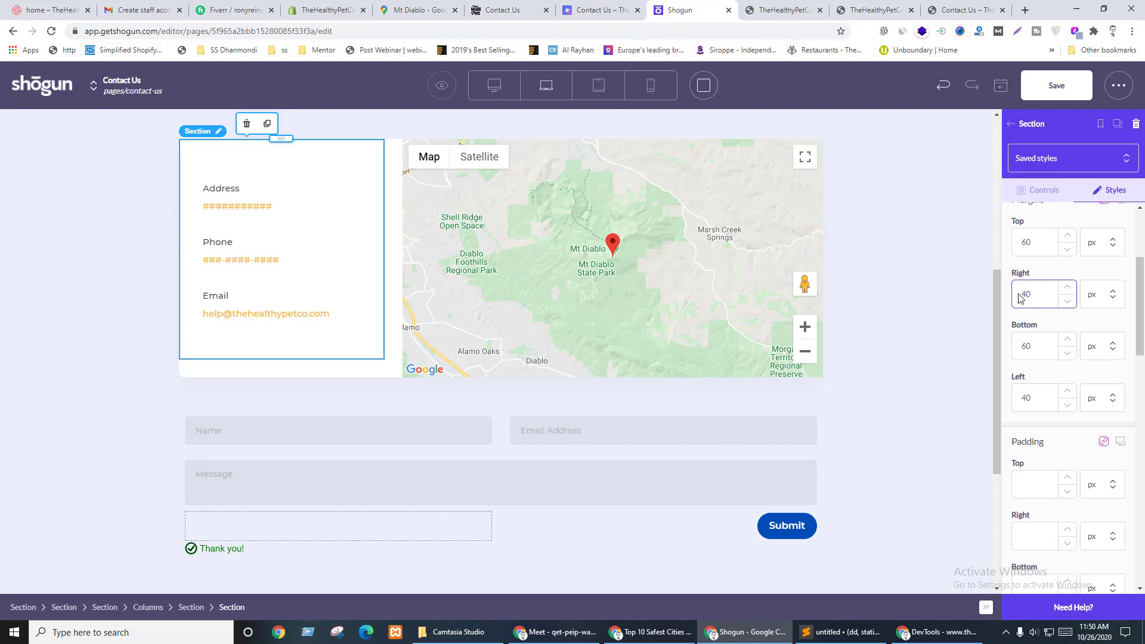
- For the tablet layout only, set the contact-details section's margins to 20 px right and left and 40 px top and bottom
{"action": "scroll", "coordinate": [699, 399], "scroll_direction": "up", "scroll_amount": 1}
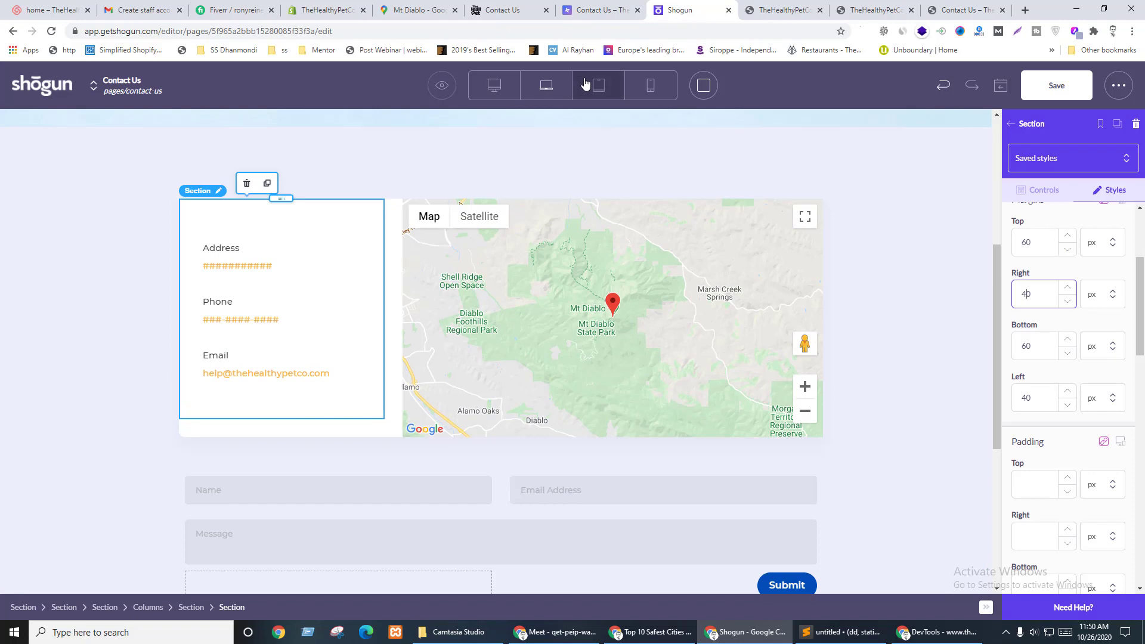
{"action": "left_click", "coordinate": [590, 86]}
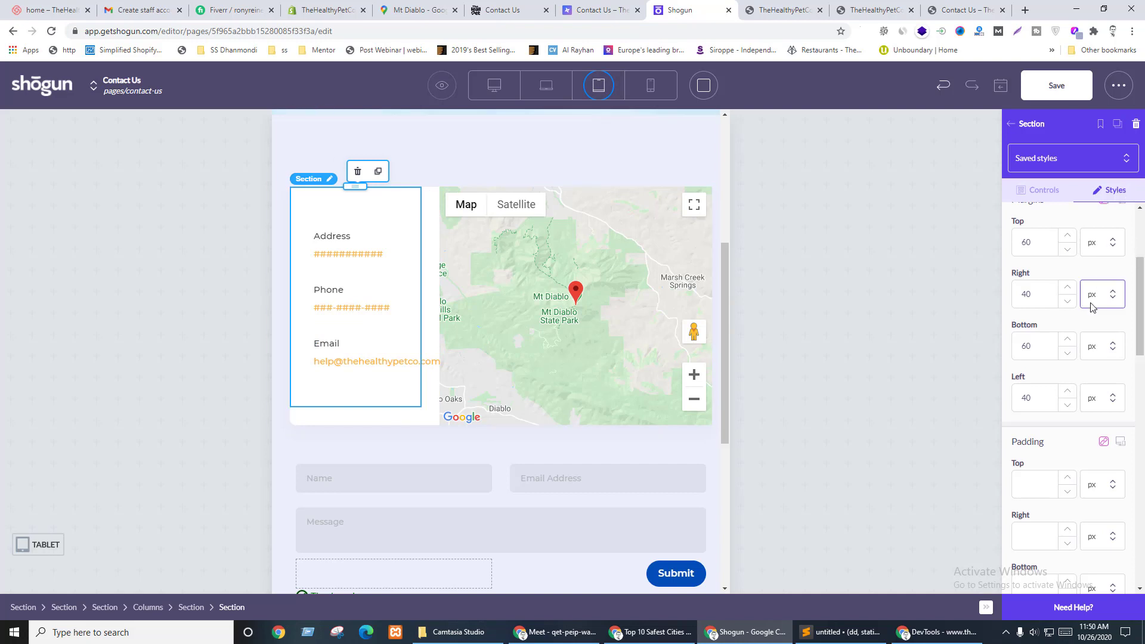
{"action": "scroll", "coordinate": [1125, 265], "scroll_direction": "up", "scroll_amount": 1}
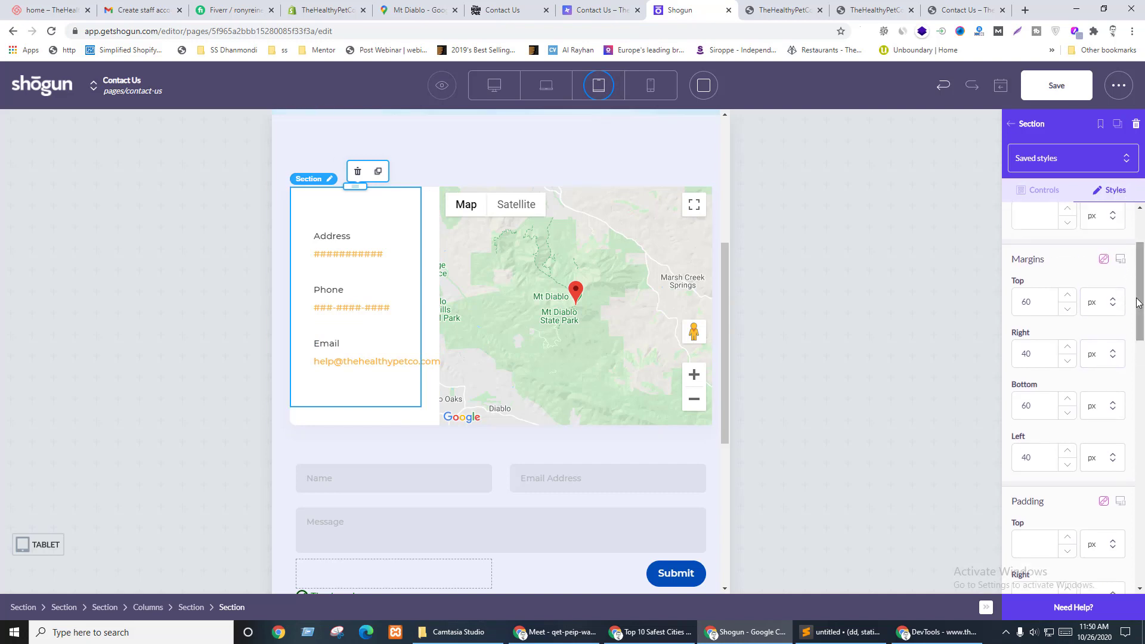
{"action": "left_click", "coordinate": [1119, 260]}
{"action": "left_click", "coordinate": [1104, 284]}
{"action": "left_click_drag", "start_coordinate": [1026, 380], "coordinate": [1020, 380]}
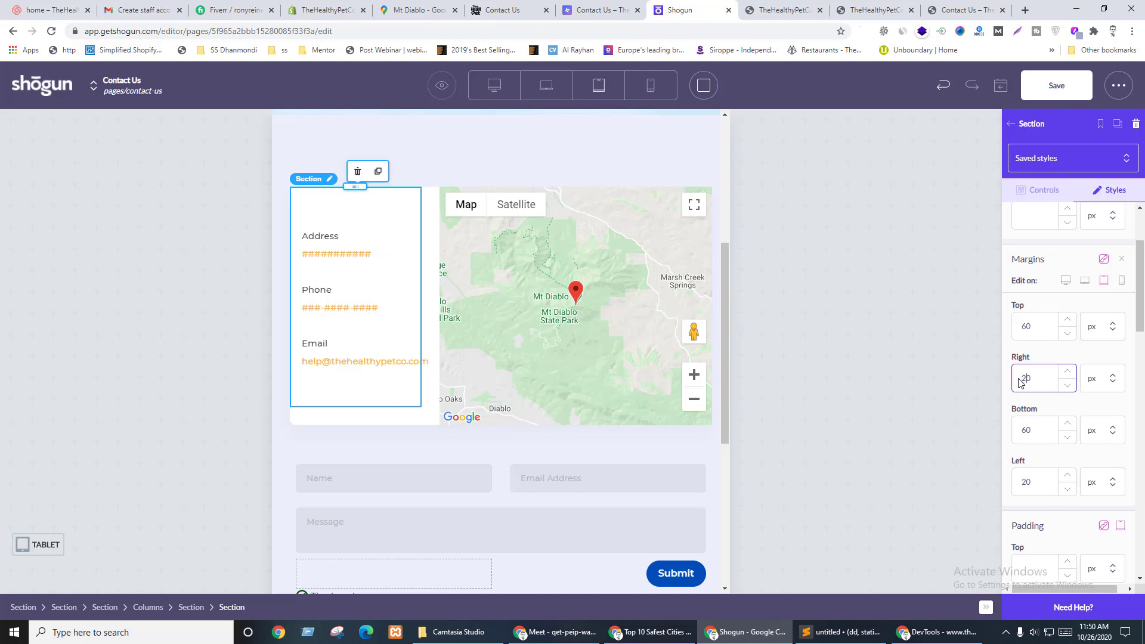
{"action": "left_click_drag", "start_coordinate": [1024, 331], "coordinate": [1014, 327]}
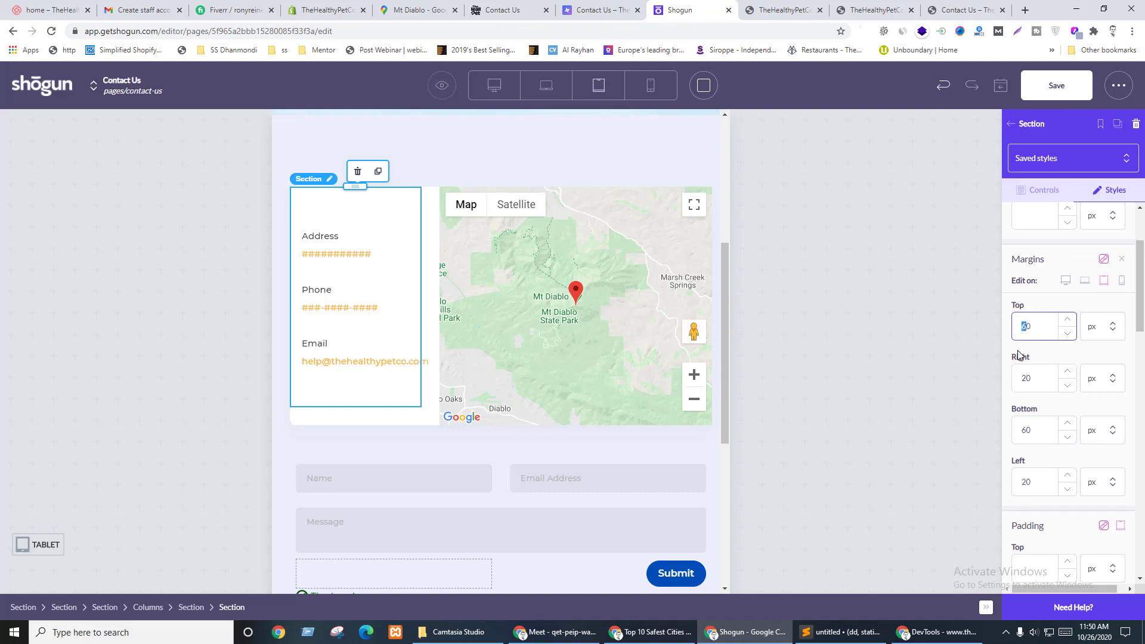
{"action": "type", "text": "4"}
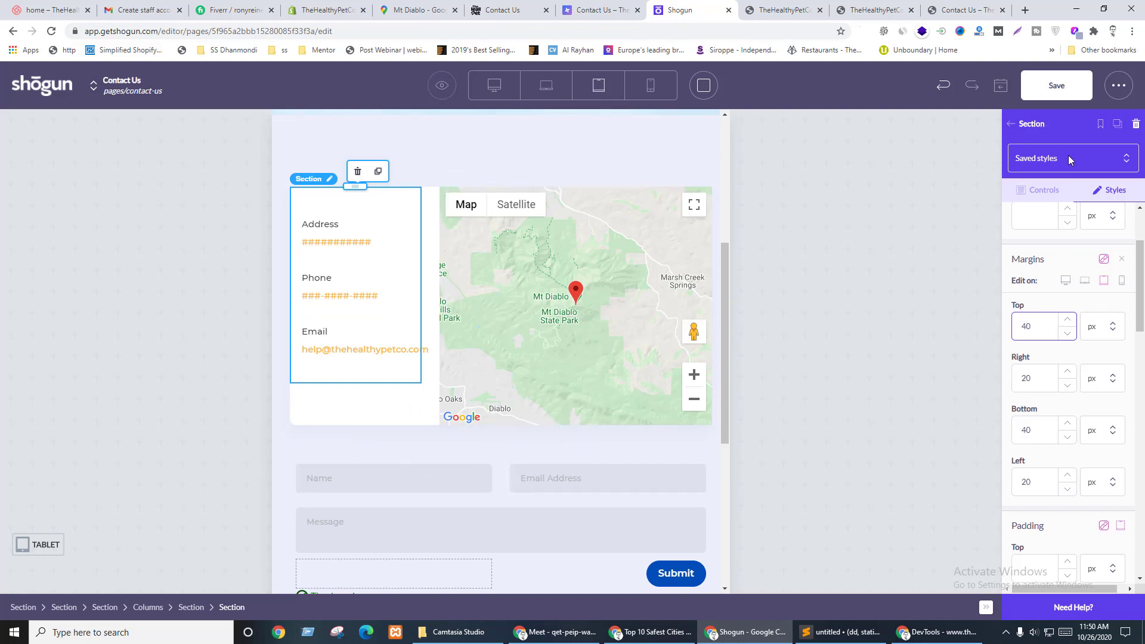
- In the mobile layout, center-align the Address heading and the orange placeholder line below it
{"action": "left_click", "coordinate": [1121, 280]}
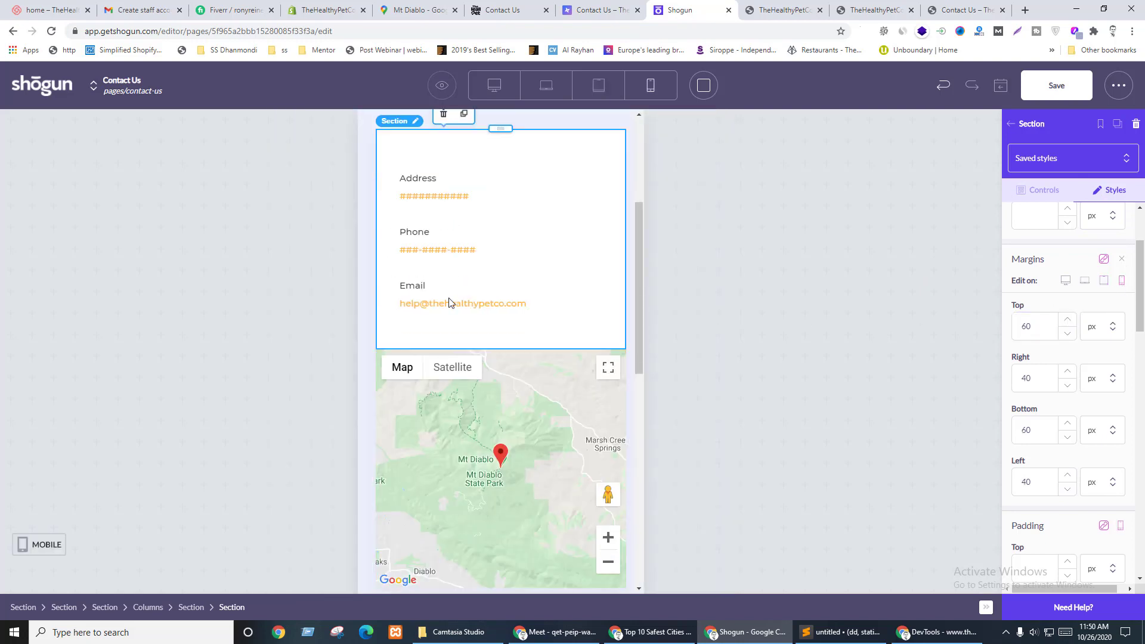
{"action": "left_click", "coordinate": [508, 183]}
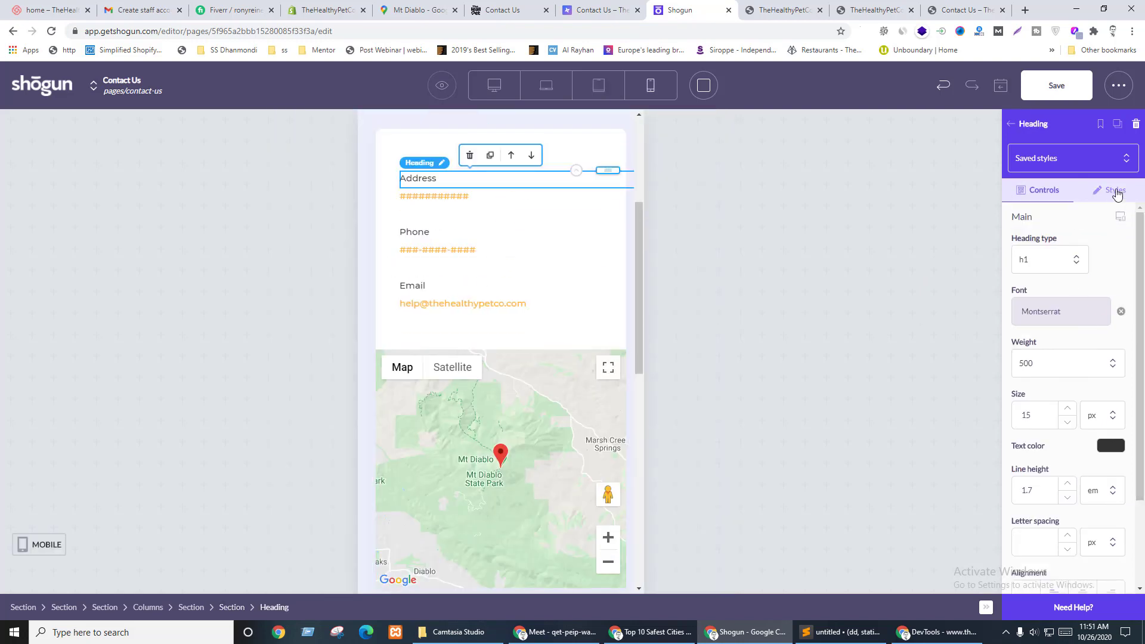
{"action": "scroll", "coordinate": [1099, 301], "scroll_direction": "down", "scroll_amount": 2}
{"action": "scroll", "coordinate": [1121, 286], "scroll_direction": "up", "scroll_amount": 2}
{"action": "left_click", "coordinate": [1123, 217]}
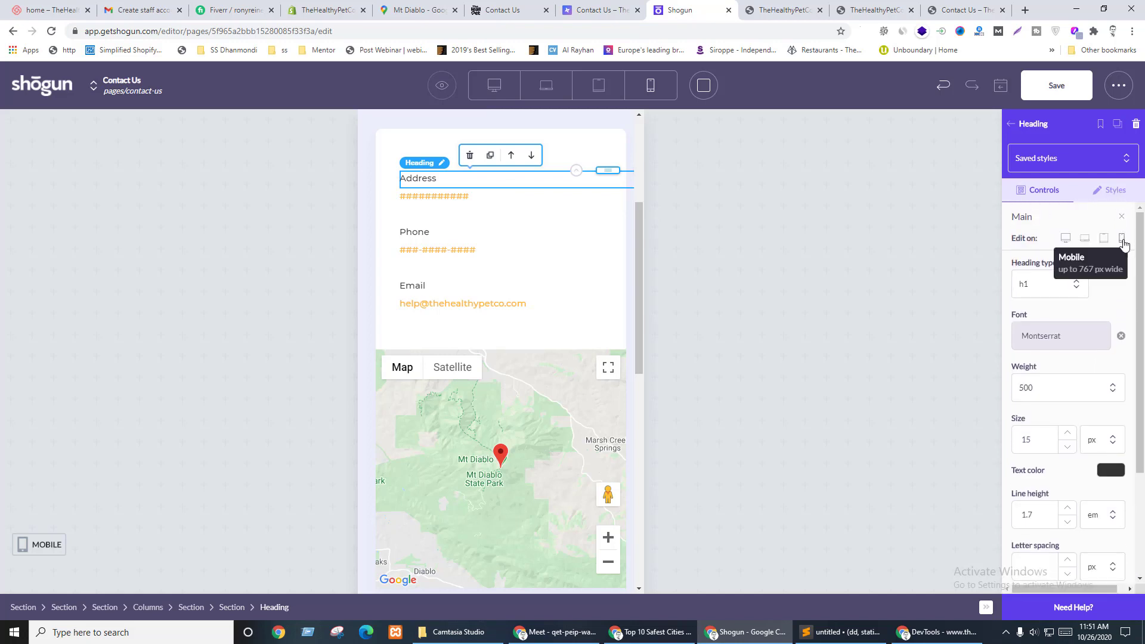
{"action": "scroll", "coordinate": [1094, 470], "scroll_direction": "down", "scroll_amount": 2}
{"action": "left_click", "coordinate": [1085, 502]}
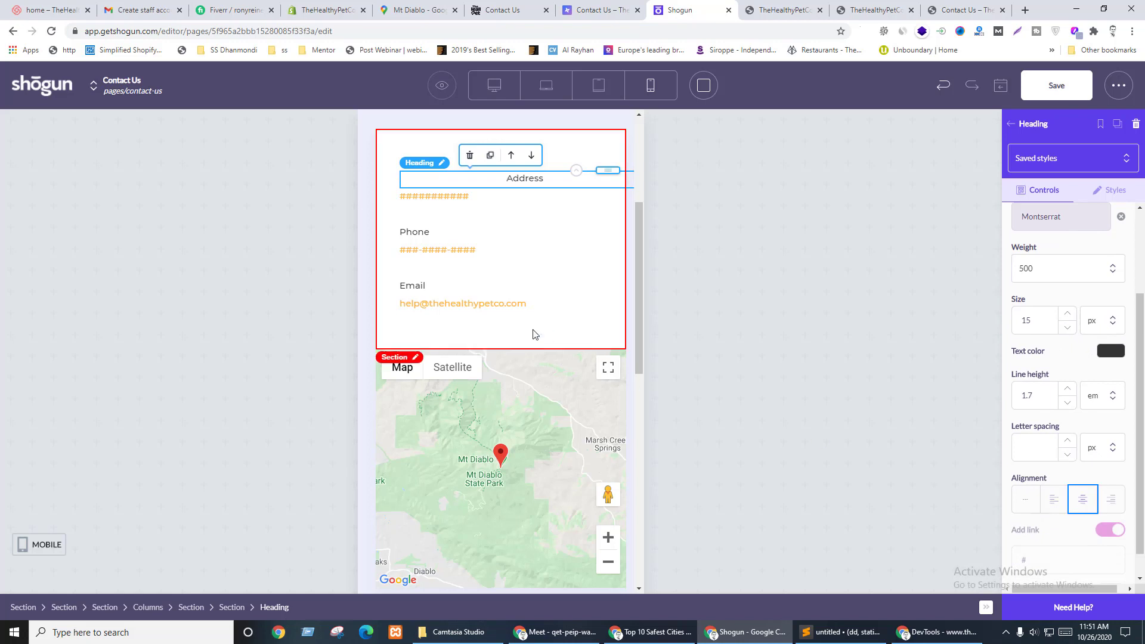
{"action": "left_click", "coordinate": [479, 195]}
{"action": "left_click", "coordinate": [1120, 217]}
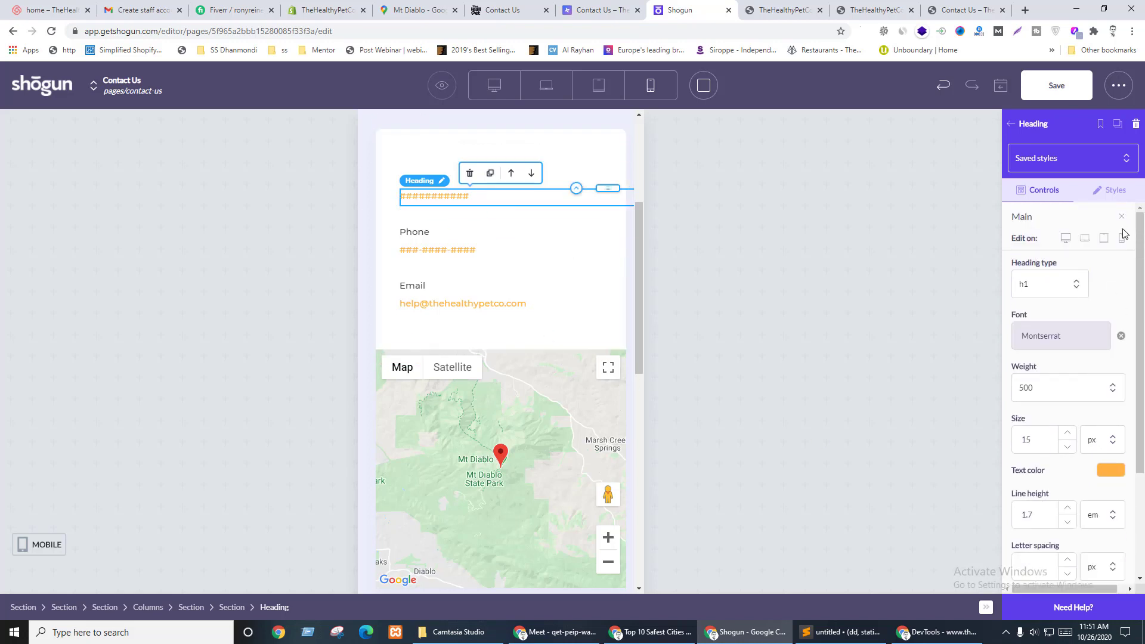
{"action": "scroll", "coordinate": [1076, 412], "scroll_direction": "down", "scroll_amount": 3}
{"action": "left_click", "coordinate": [1082, 470]}
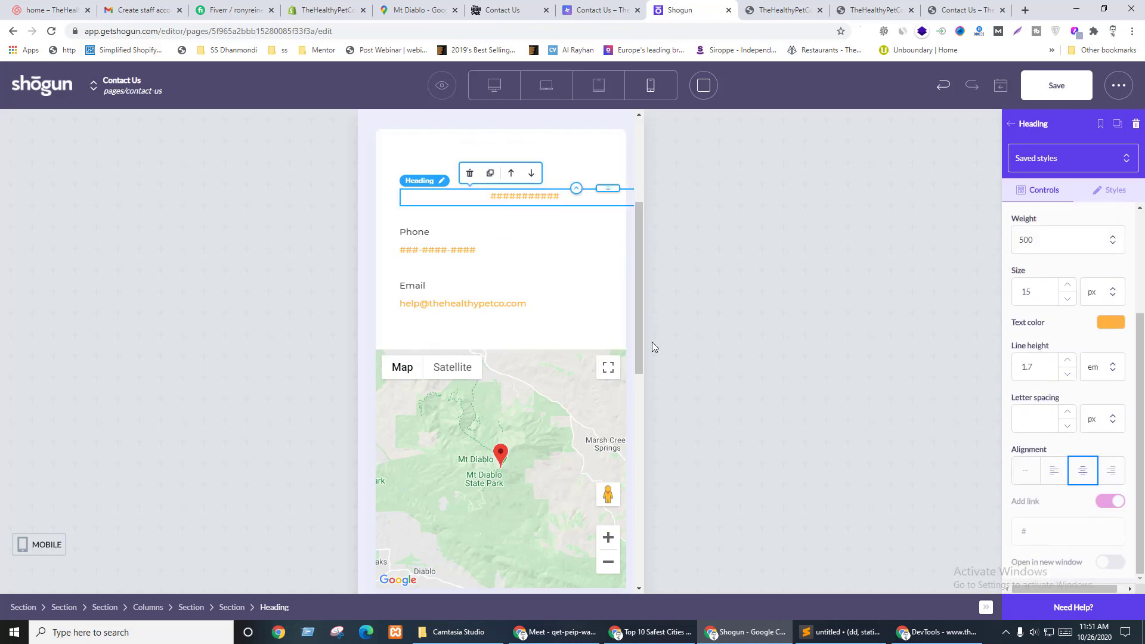
- Center-align the Phone heading and the orange phone number line below it for mobile
{"action": "left_click", "coordinate": [438, 232]}
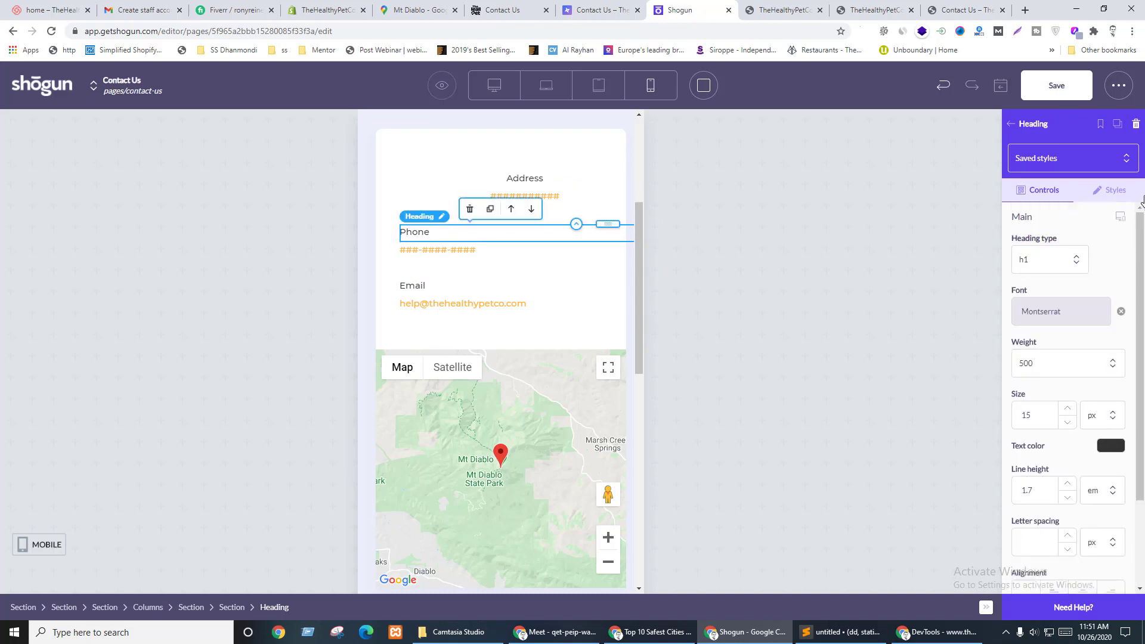
{"action": "left_click", "coordinate": [1119, 216]}
{"action": "scroll", "coordinate": [1088, 465], "scroll_direction": "down", "scroll_amount": 3}
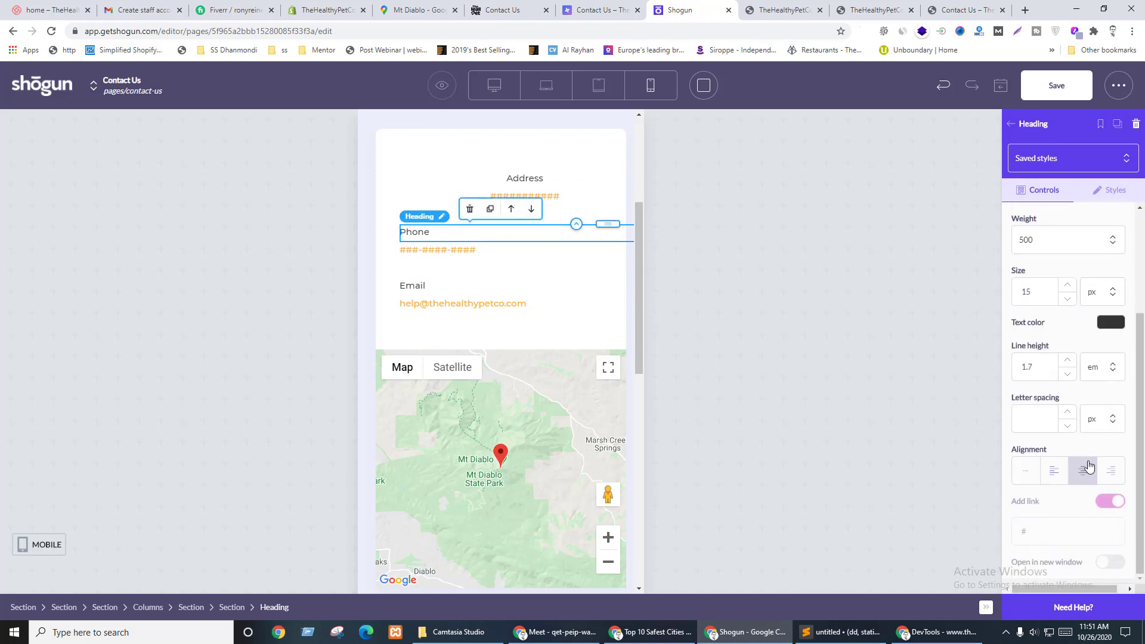
{"action": "left_click", "coordinate": [1082, 470]}
{"action": "left_click", "coordinate": [438, 250]}
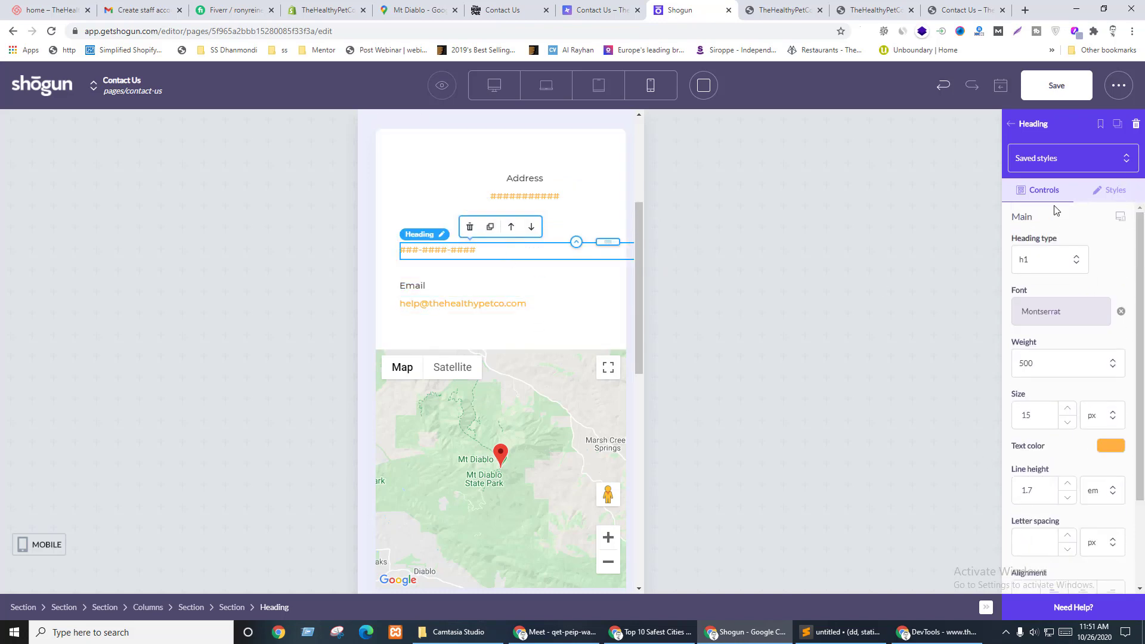
{"action": "left_click", "coordinate": [1120, 216]}
{"action": "scroll", "coordinate": [1086, 475], "scroll_direction": "down", "scroll_amount": 3}
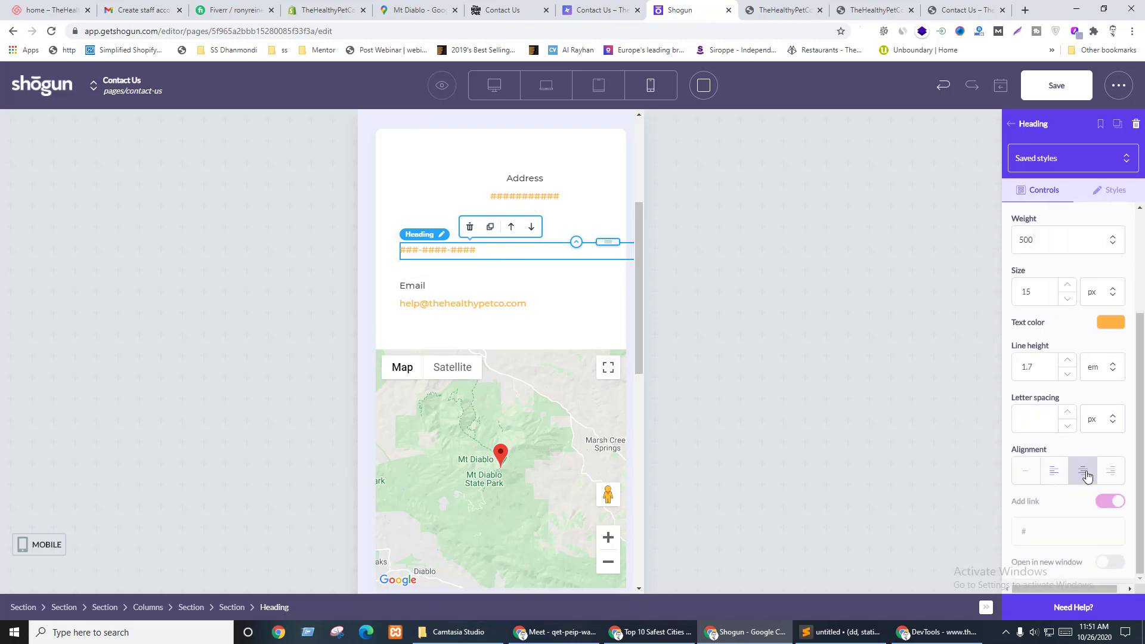
{"action": "left_click", "coordinate": [1086, 476]}
- Center-align the Email heading and the orange email address line below it for mobile
{"action": "left_click", "coordinate": [485, 289]}
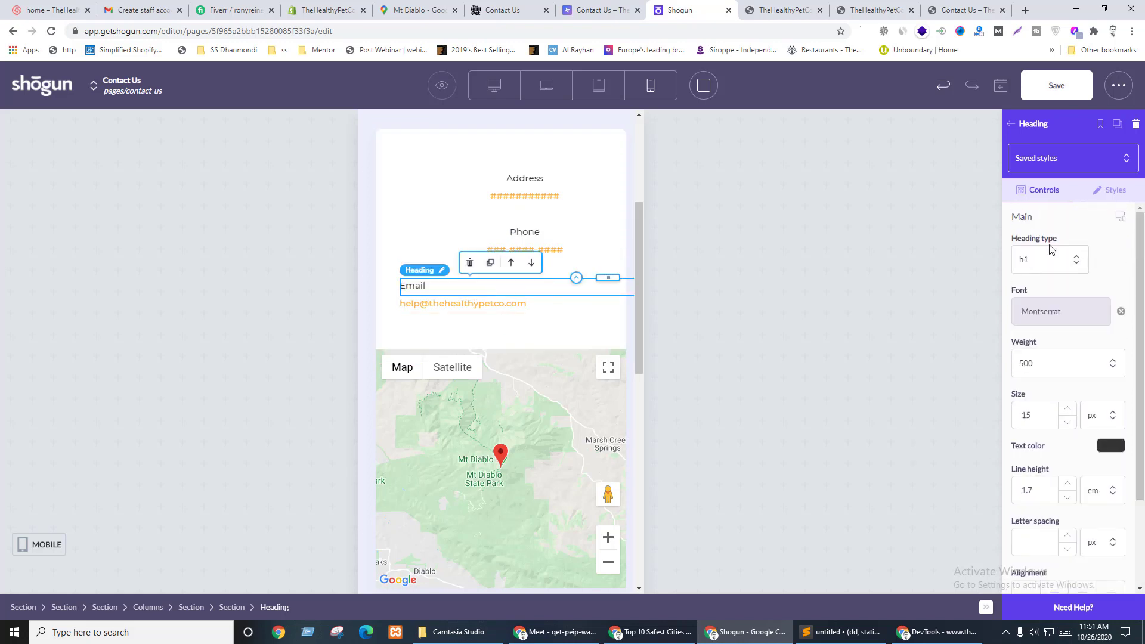
{"action": "left_click", "coordinate": [1120, 216]}
{"action": "scroll", "coordinate": [1096, 402], "scroll_direction": "down", "scroll_amount": 3}
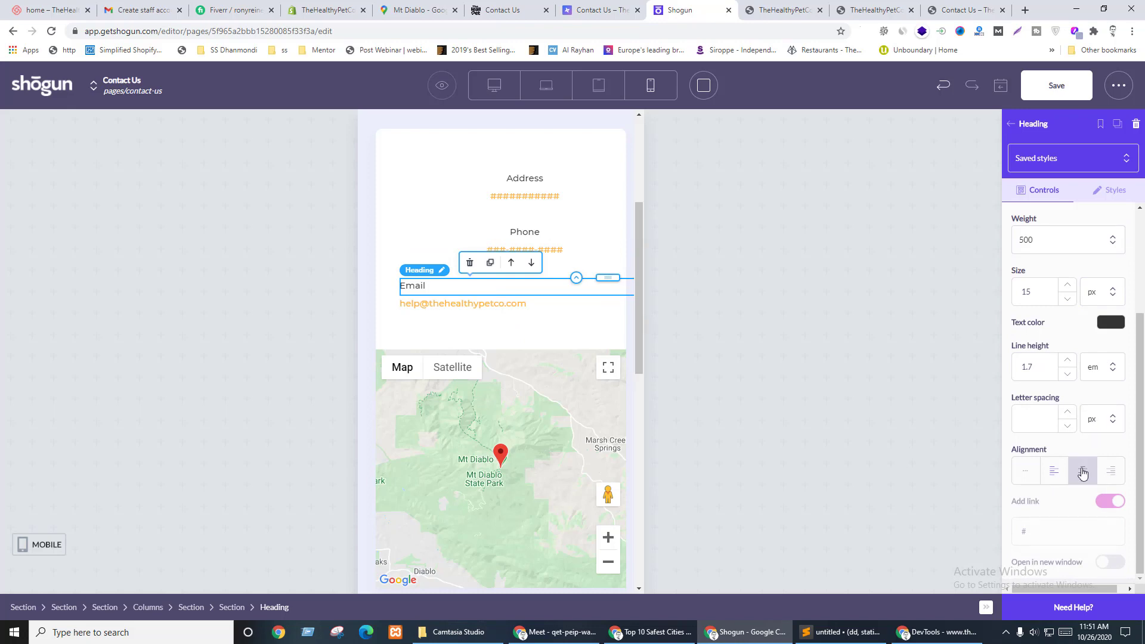
{"action": "left_click", "coordinate": [1082, 473]}
{"action": "left_click", "coordinate": [512, 305]}
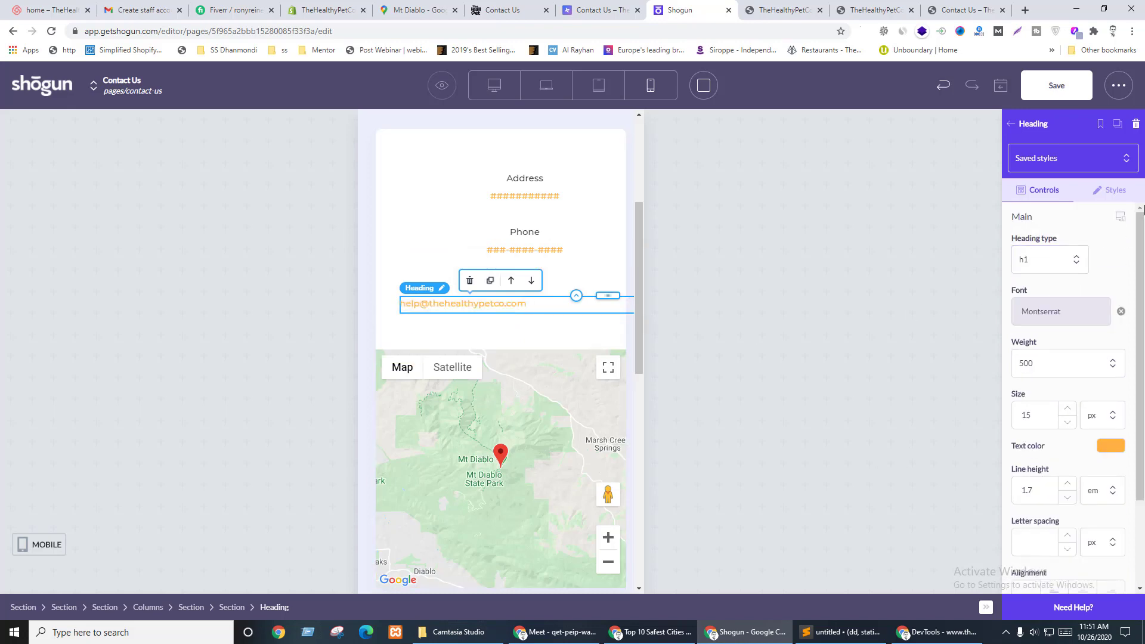
{"action": "left_click", "coordinate": [1121, 214]}
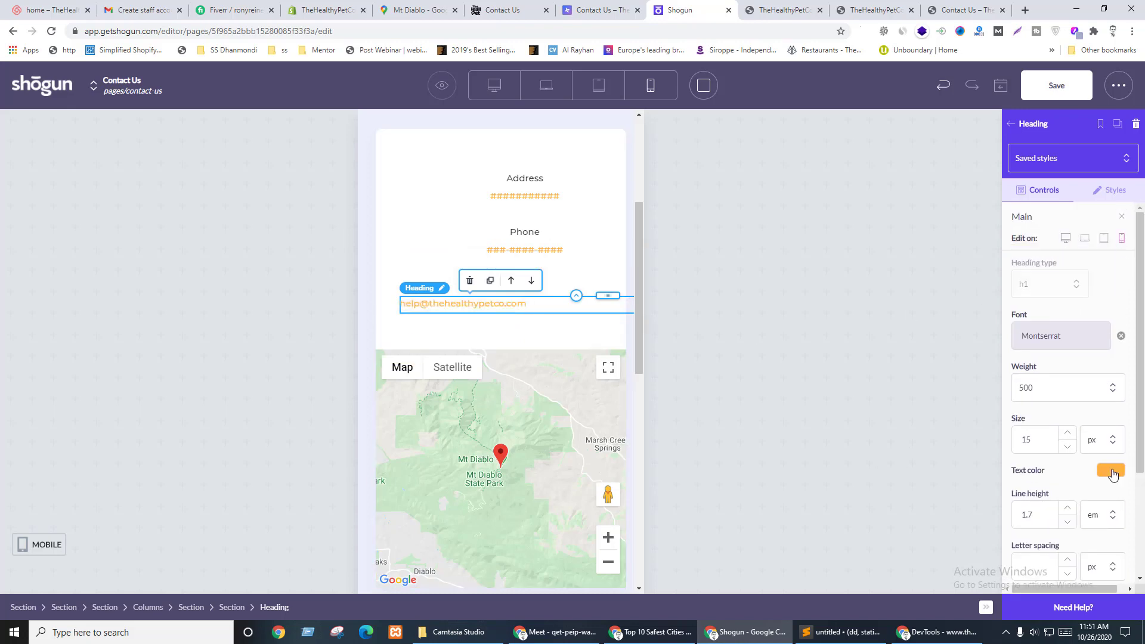
{"action": "scroll", "coordinate": [1091, 501], "scroll_direction": "down", "scroll_amount": 3}
{"action": "left_click", "coordinate": [1082, 470]}
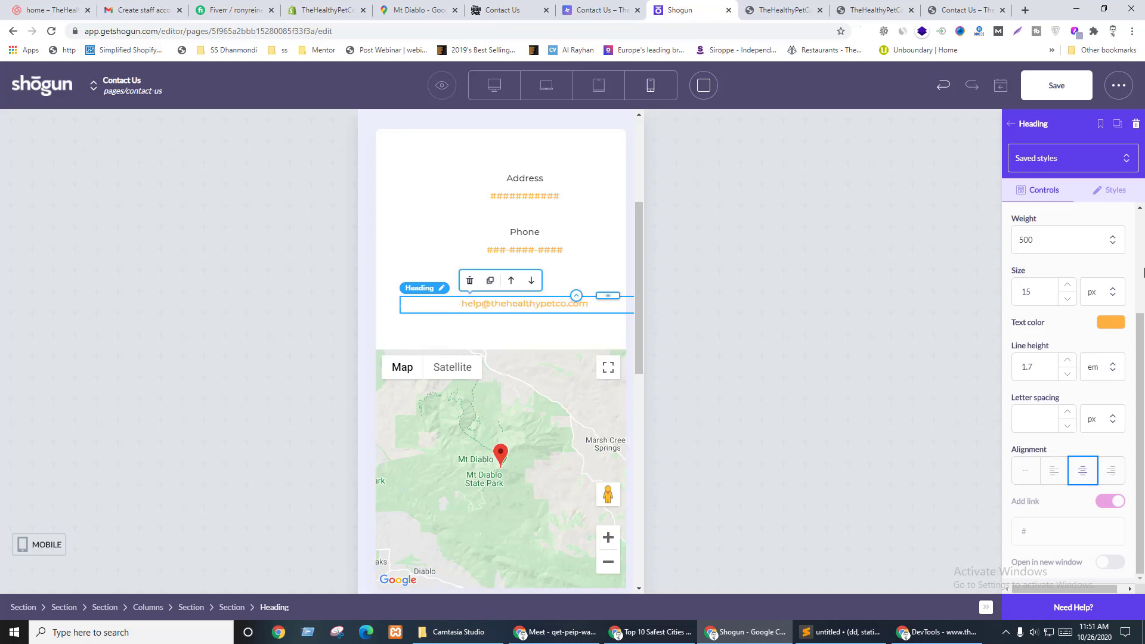
- Clear the max width of the orange email address line and the orange phone number line
{"action": "left_click", "coordinate": [1113, 192]}
{"action": "scroll", "coordinate": [1121, 310], "scroll_direction": "up", "scroll_amount": 3}
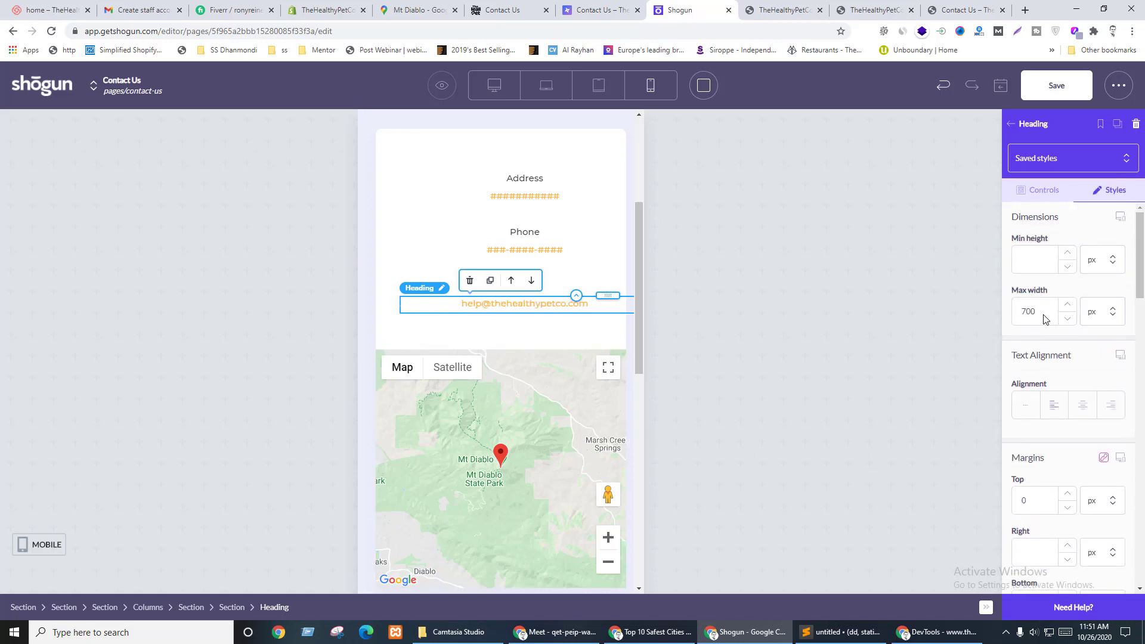
{"action": "left_click_drag", "start_coordinate": [1043, 319], "coordinate": [1014, 319]}
{"action": "key", "text": "BackSpace"}
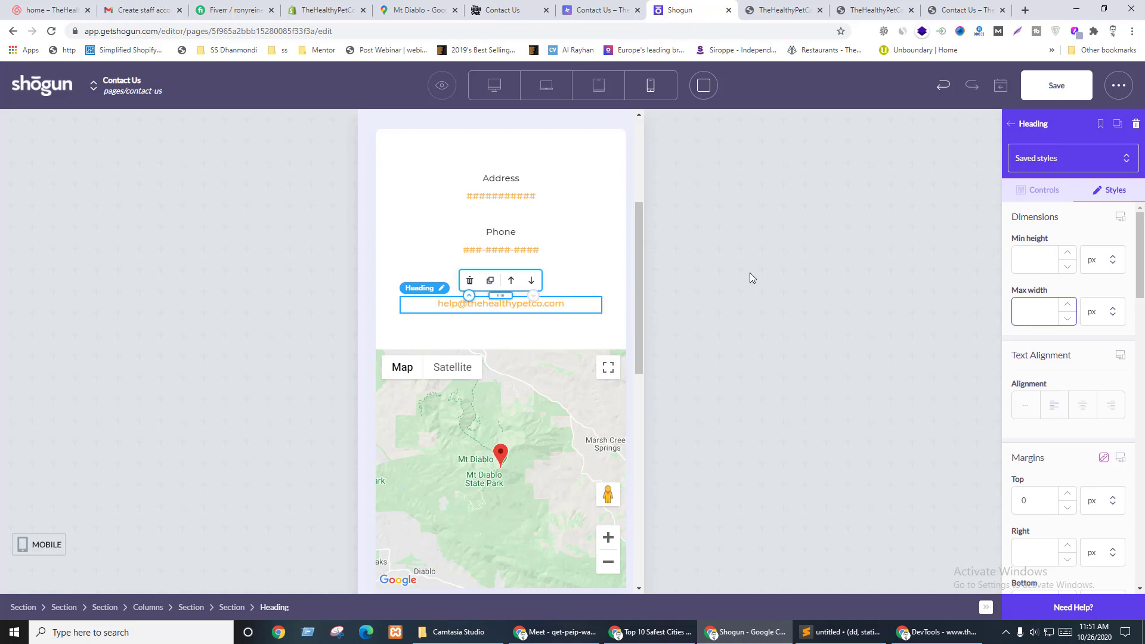
{"action": "left_click", "coordinate": [563, 253]}
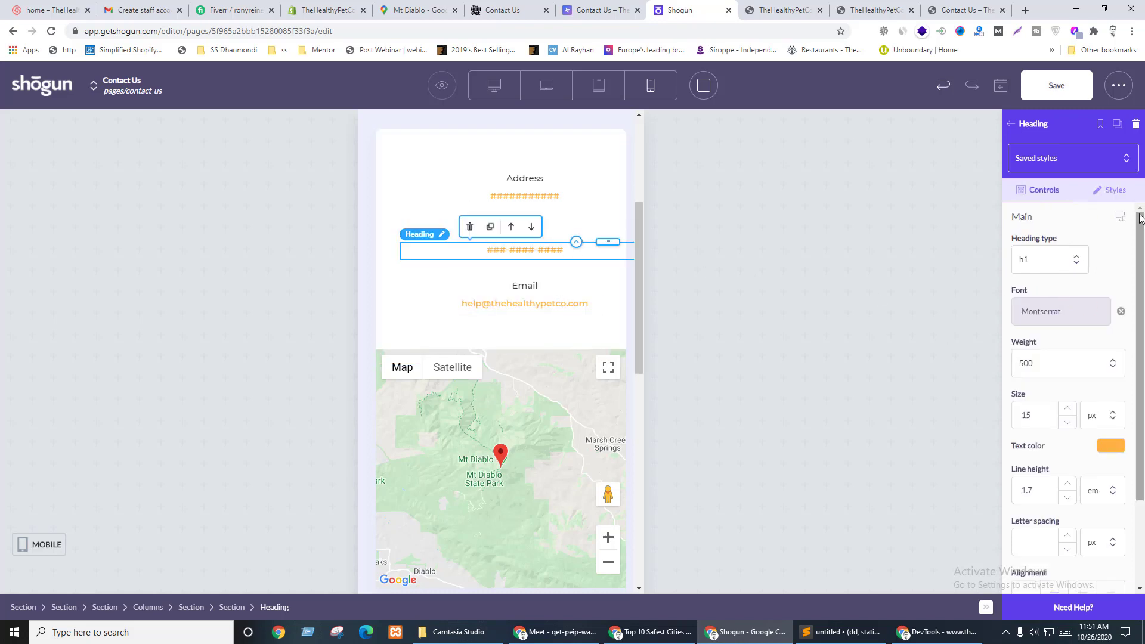
{"action": "left_click", "coordinate": [1113, 189]}
{"action": "left_click_drag", "start_coordinate": [1035, 318], "coordinate": [1018, 319]}
{"action": "key", "text": "BackSpace"}
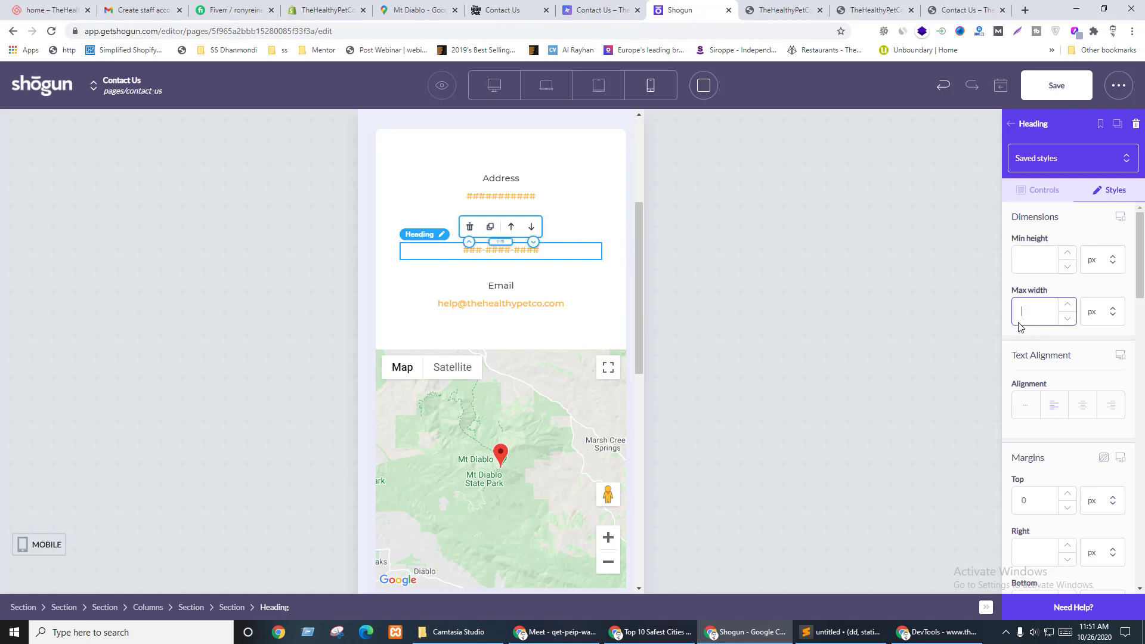
- Clear the max width of the orange placeholder line under Address and of the Address heading
{"action": "left_click", "coordinate": [537, 200]}
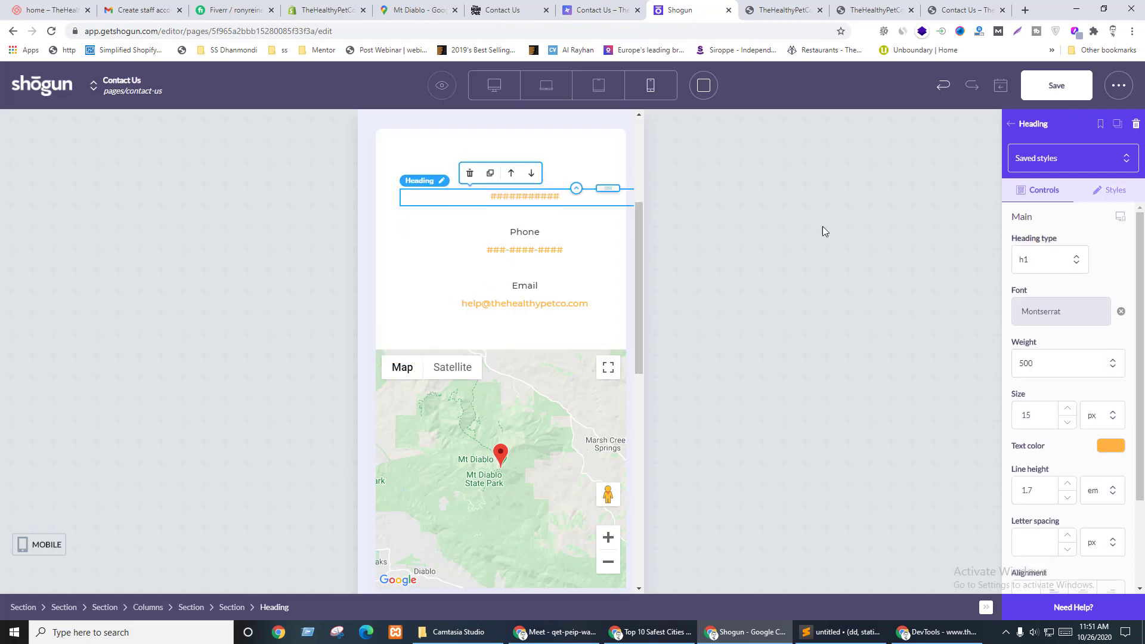
{"action": "left_click", "coordinate": [1112, 192]}
{"action": "left_click", "coordinate": [1035, 311]}
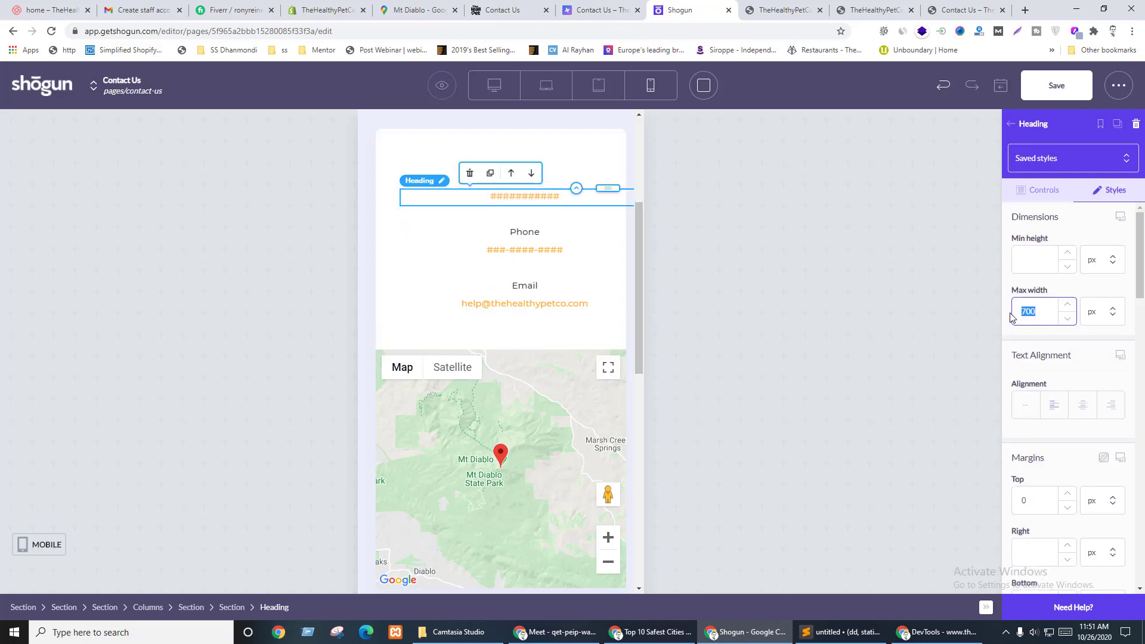
{"action": "left_click", "coordinate": [573, 179]}
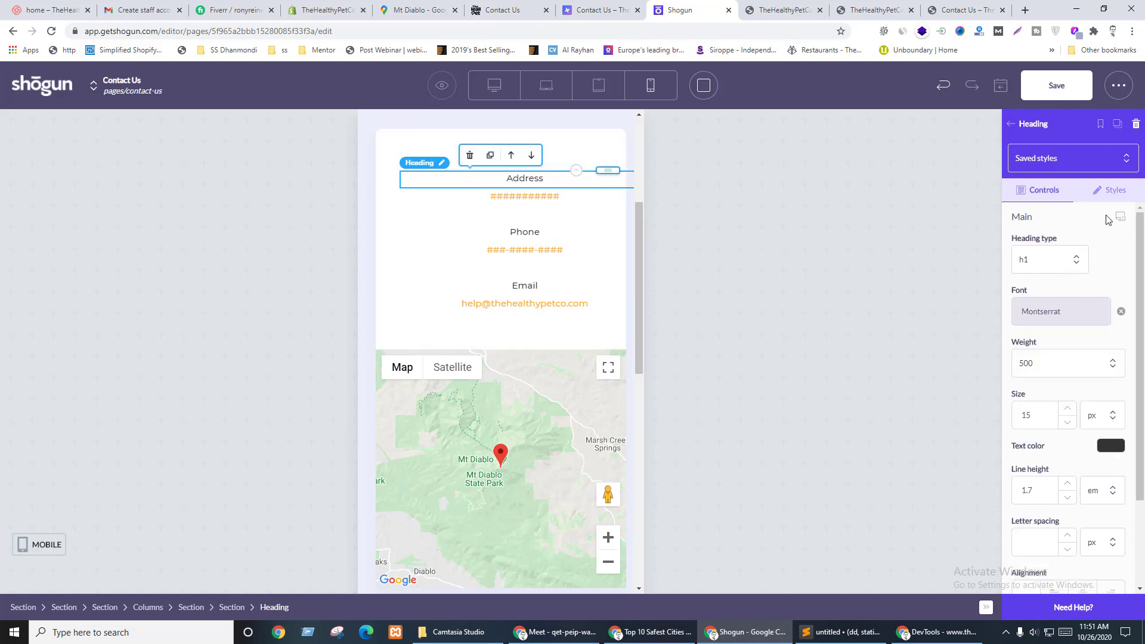
{"action": "left_click", "coordinate": [1112, 189]}
{"action": "left_click", "coordinate": [1035, 311]}
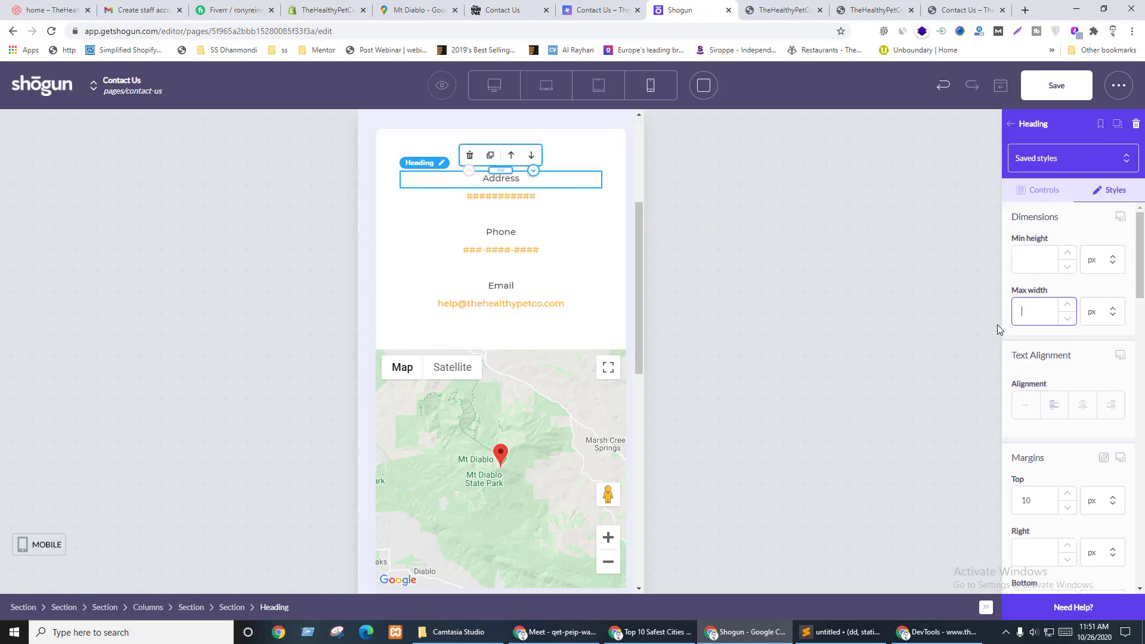
- Clear the max width of the Phone heading and the Email heading in the contact card
{"action": "left_click", "coordinate": [524, 242]}
{"action": "left_click", "coordinate": [1109, 191]}
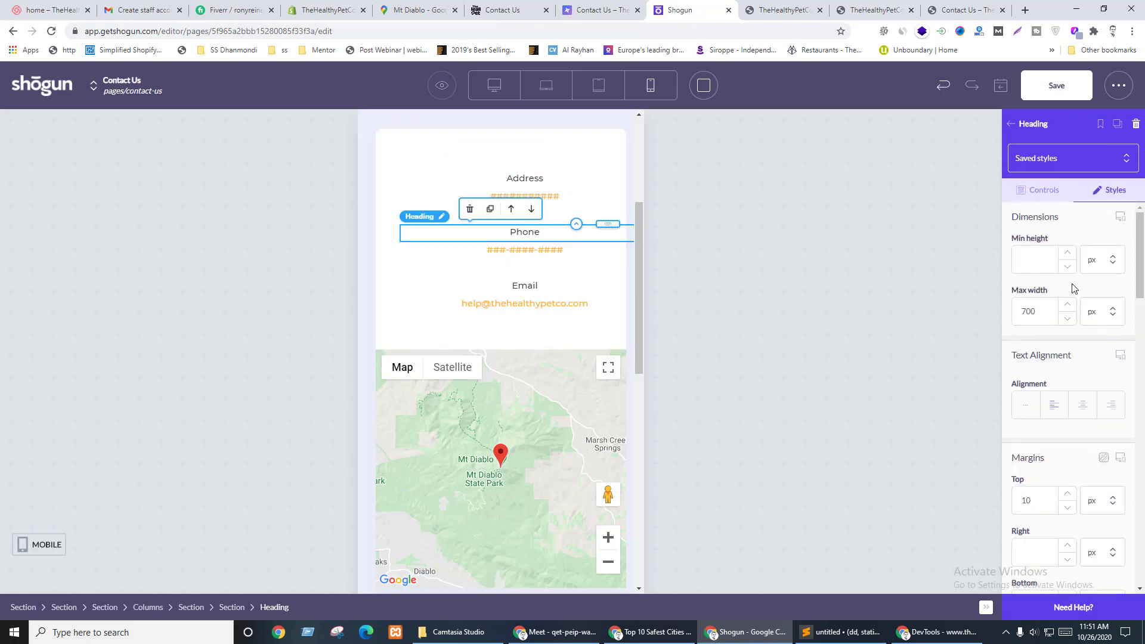
{"action": "double_click", "coordinate": [1026, 311]}
{"action": "key", "text": "BackSpace"}
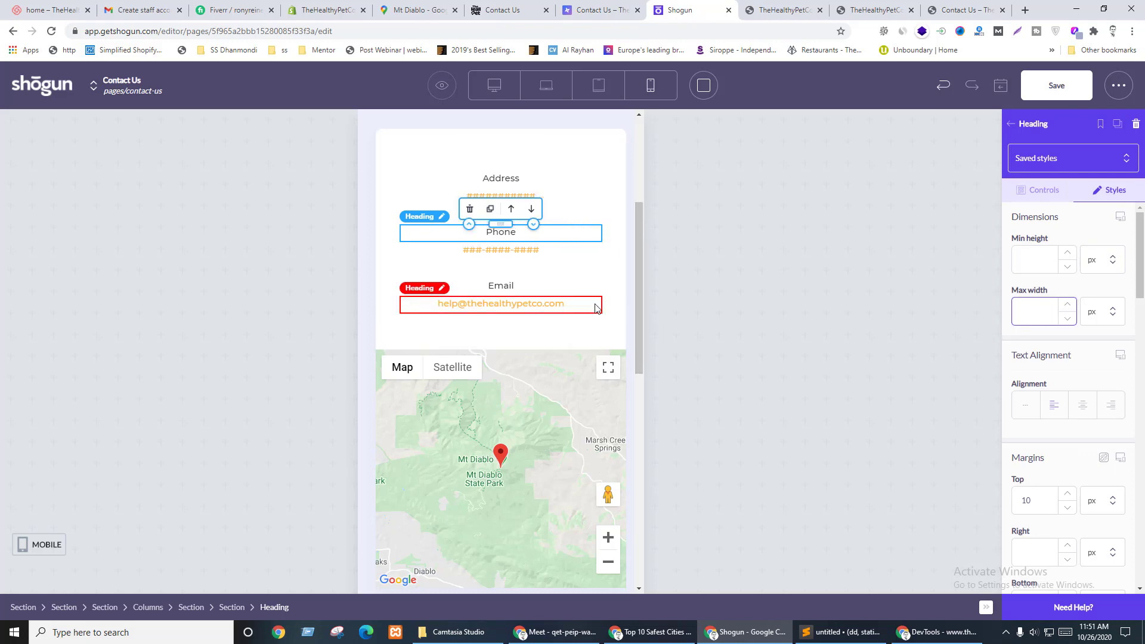
{"action": "double_click", "coordinate": [540, 286]}
{"action": "left_click", "coordinate": [1112, 190]}
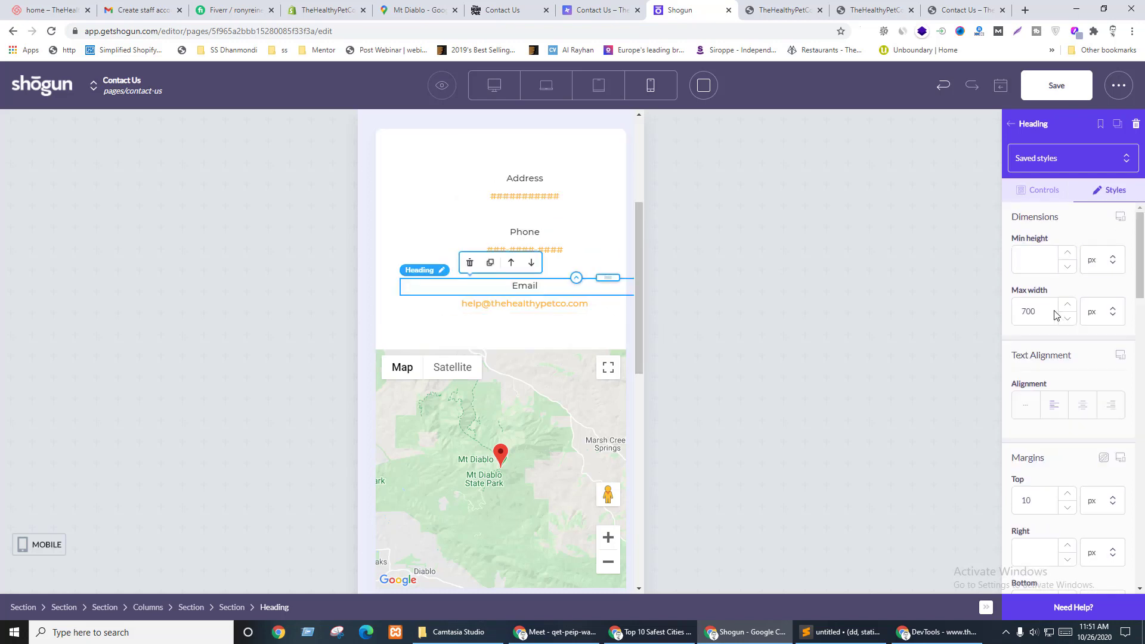
{"action": "left_click_drag", "start_coordinate": [1055, 315], "coordinate": [1009, 316]}
{"action": "key", "text": "BackSpace"}
- Check the Address heading's dimension settings on the laptop, tablet and mobile layouts
{"action": "left_click", "coordinate": [556, 178]}
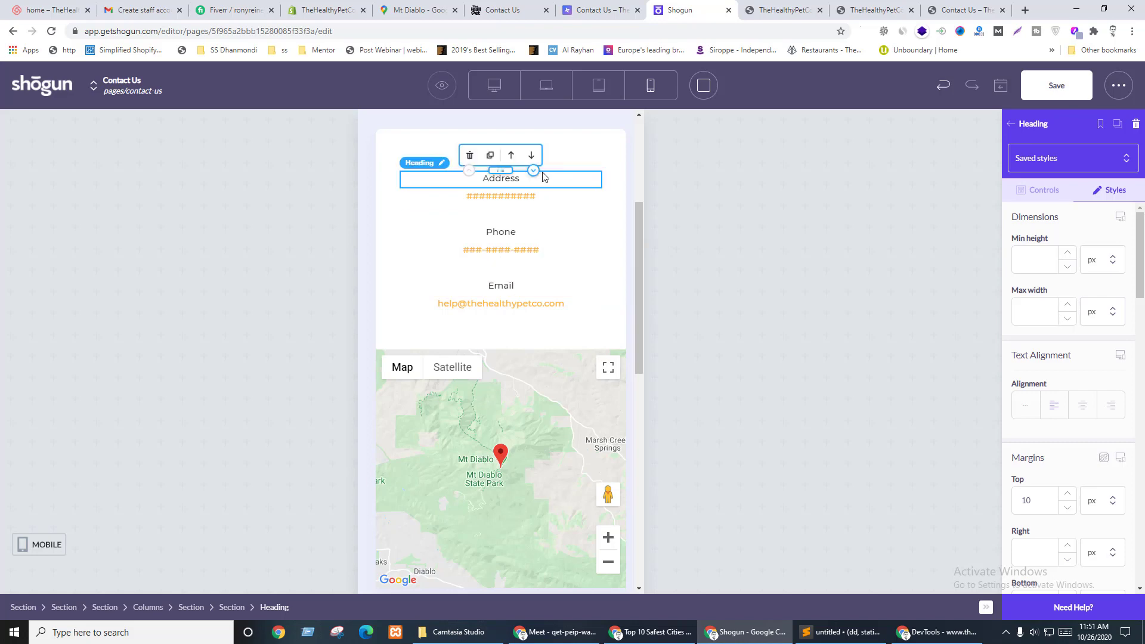
{"action": "left_click", "coordinate": [1114, 190]}
{"action": "left_click", "coordinate": [1120, 217]}
{"action": "left_click", "coordinate": [1084, 239]}
{"action": "left_click", "coordinate": [1103, 238]}
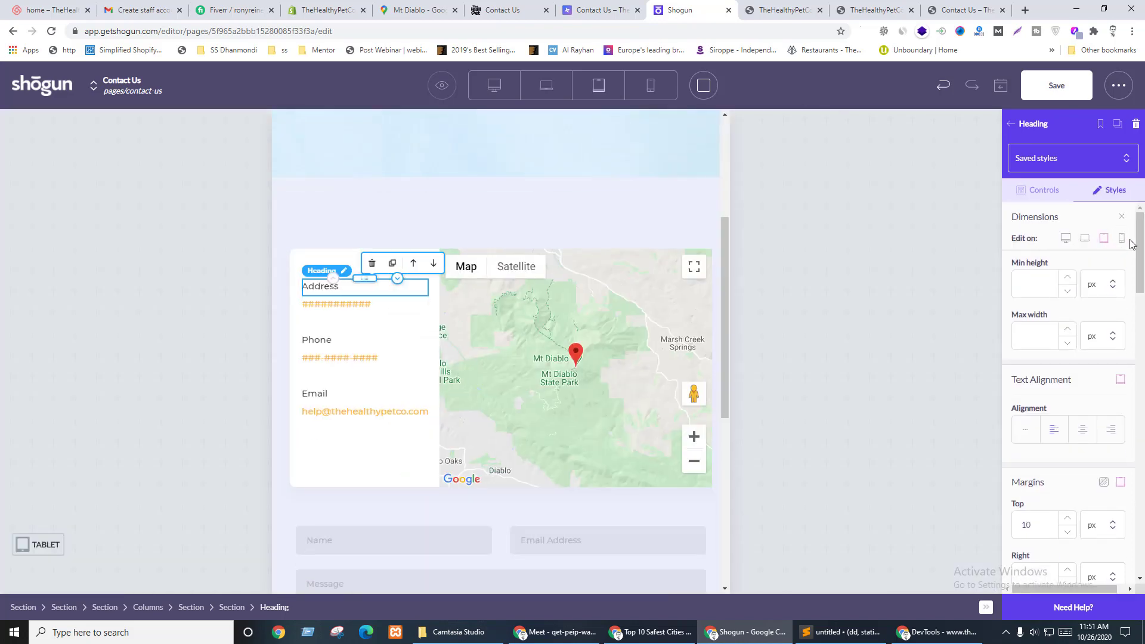
{"action": "left_click", "coordinate": [1121, 238]}
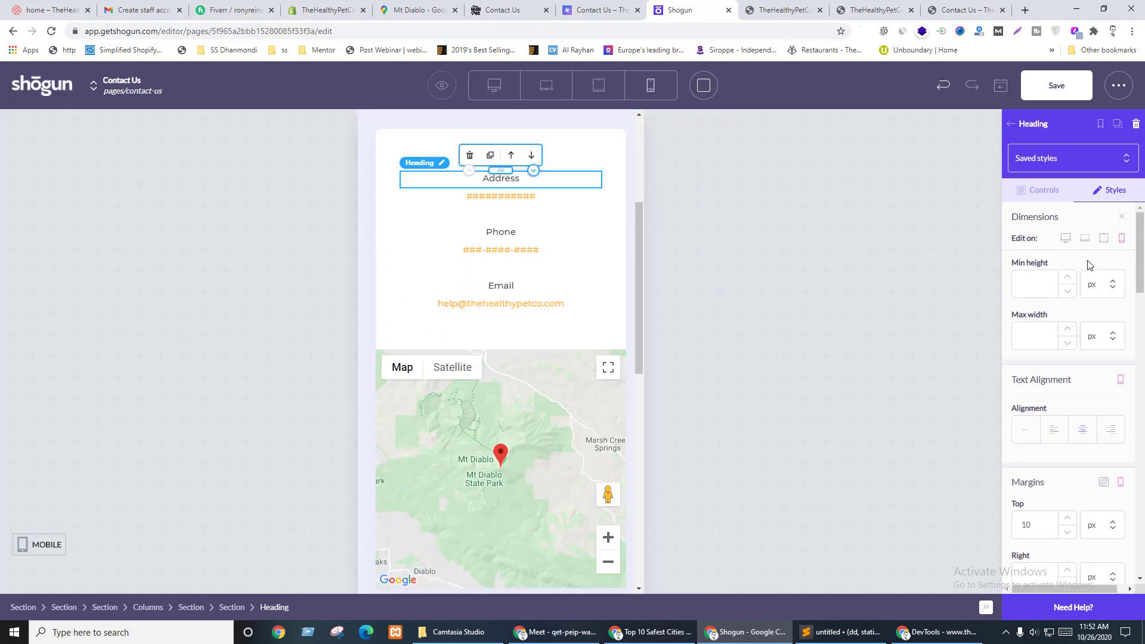
- Center-align the contact form's Submit button for mobile
{"action": "scroll", "coordinate": [496, 453], "scroll_direction": "down", "scroll_amount": 5}
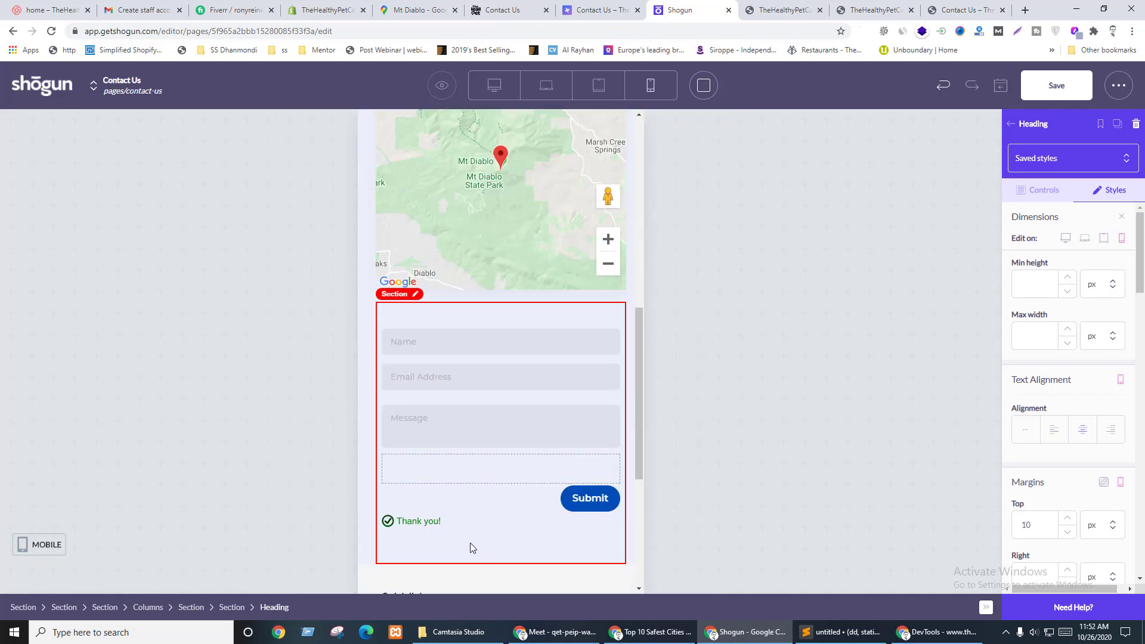
{"action": "left_click", "coordinate": [513, 504]}
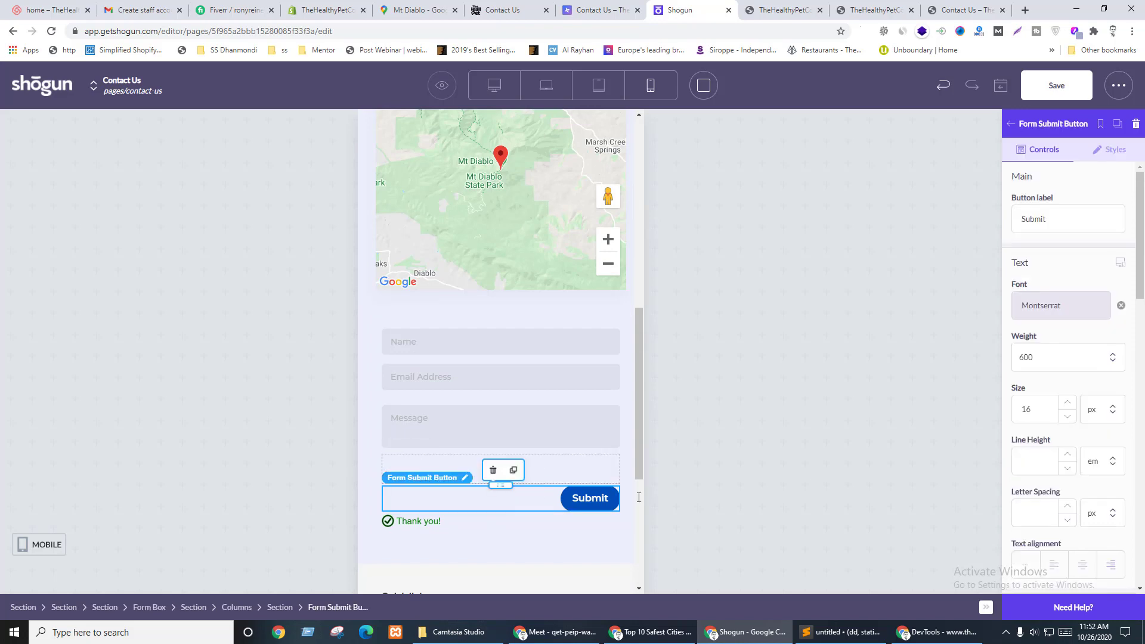
{"action": "scroll", "coordinate": [1095, 268], "scroll_direction": "down", "scroll_amount": 5}
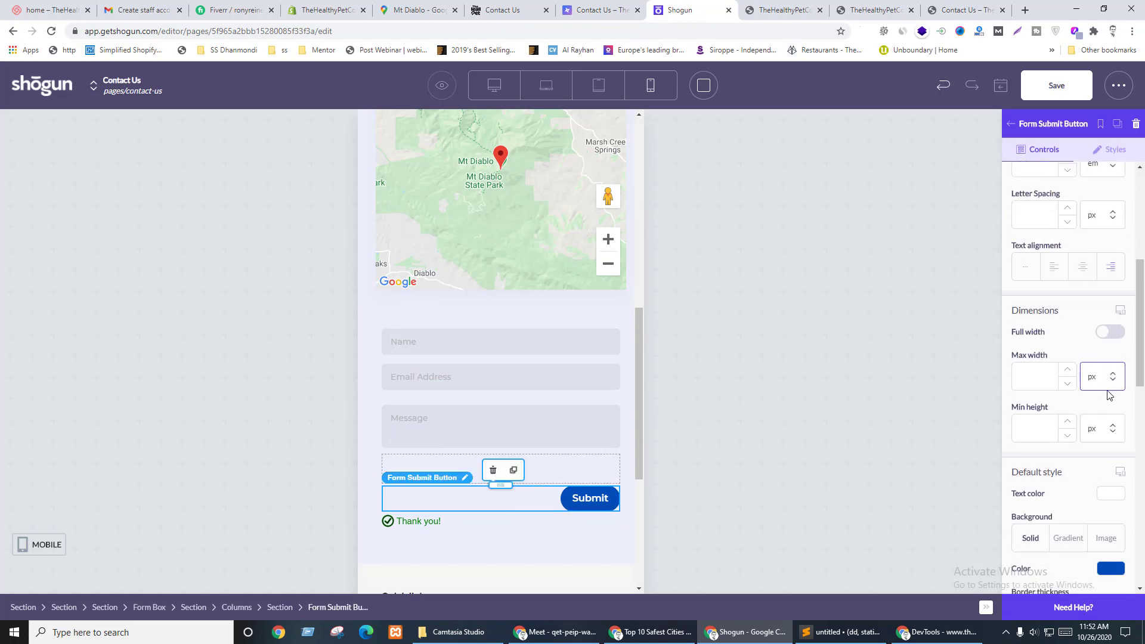
{"action": "scroll", "coordinate": [1109, 374], "scroll_direction": "up", "scroll_amount": 4}
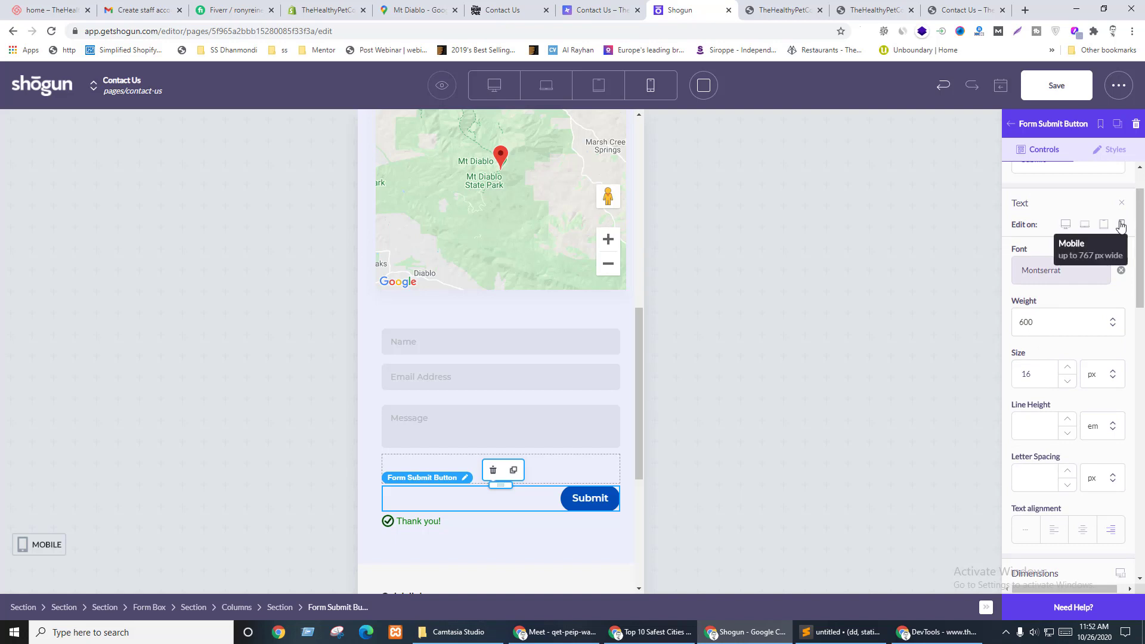
{"action": "scroll", "coordinate": [1121, 298], "scroll_direction": "down", "scroll_amount": 2}
{"action": "left_click", "coordinate": [1086, 416]}
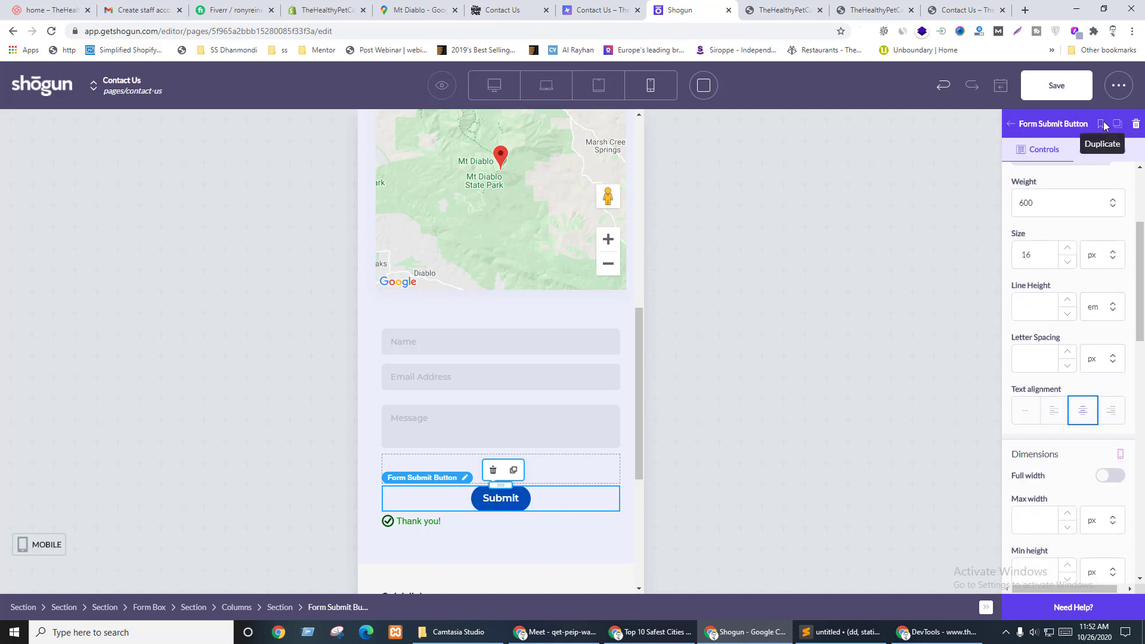
- Save the Contact Us page and try to publish it
{"action": "left_click", "coordinate": [1055, 85]}
{"action": "scroll", "coordinate": [565, 333], "scroll_direction": "up", "scroll_amount": 5}
{"action": "scroll", "coordinate": [564, 332], "scroll_direction": "up", "scroll_amount": 4}
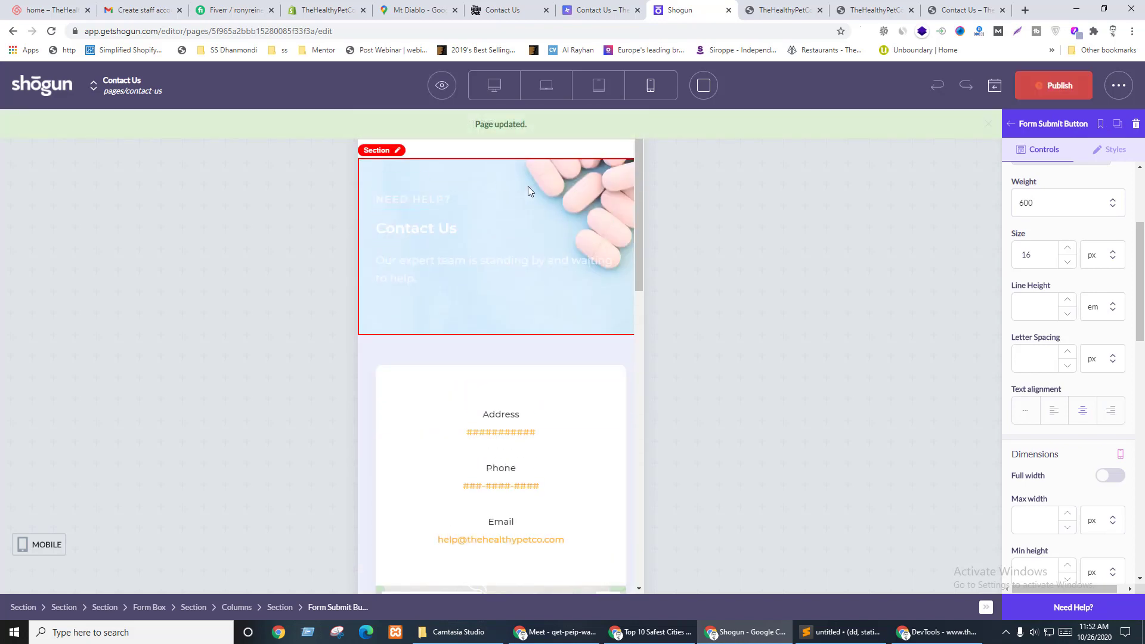
{"action": "left_click", "coordinate": [1055, 85]}
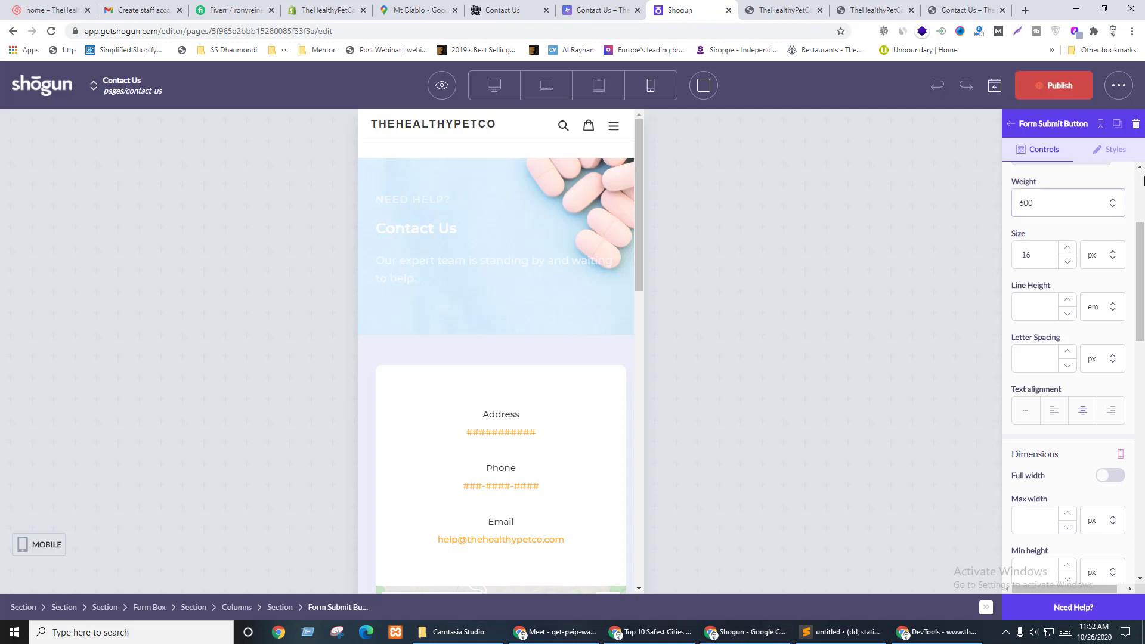
{"action": "left_click", "coordinate": [1055, 89]}
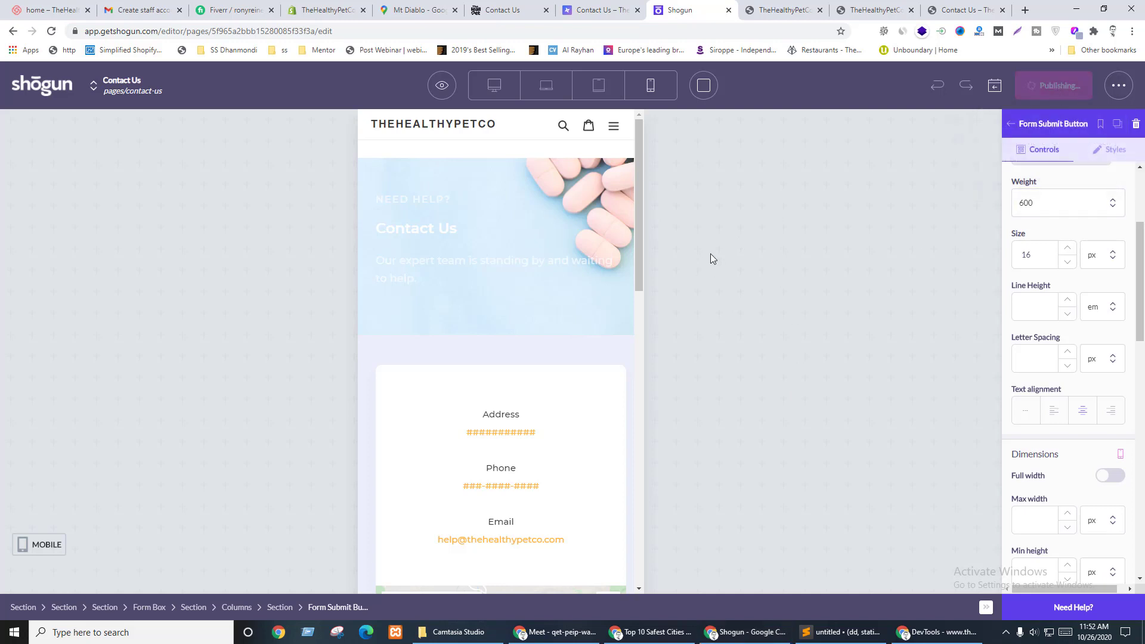
- Open a preview of the page, and publish the page again from the editor's desktop layout
{"action": "left_click", "coordinate": [442, 85]}
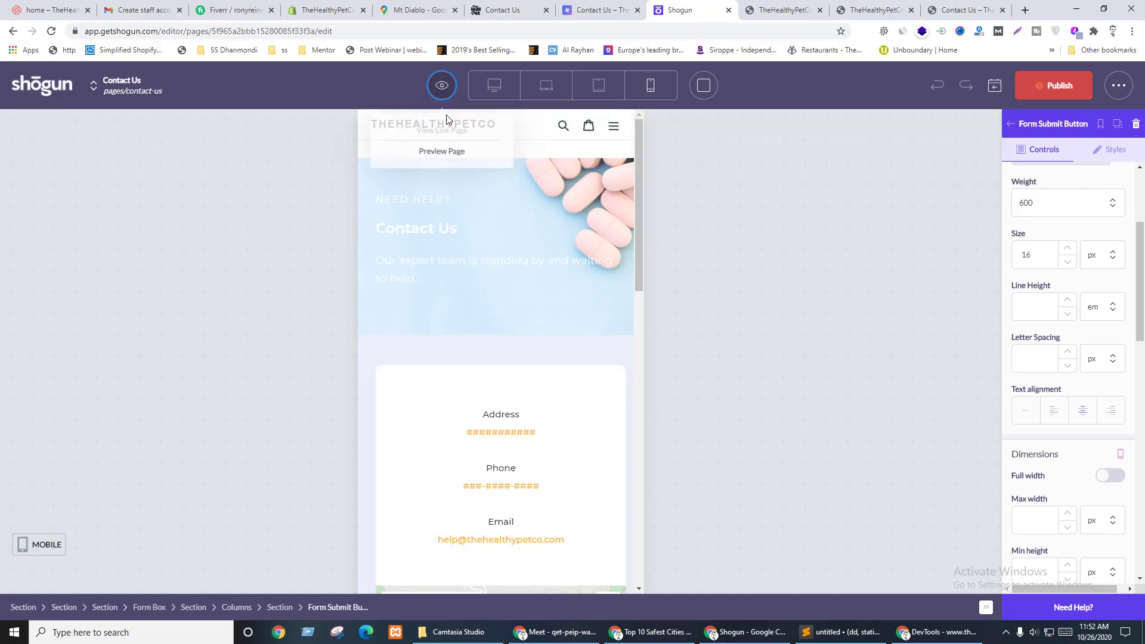
{"action": "left_click", "coordinate": [425, 152]}
{"action": "key", "text": "ctrl+Page_Up"}
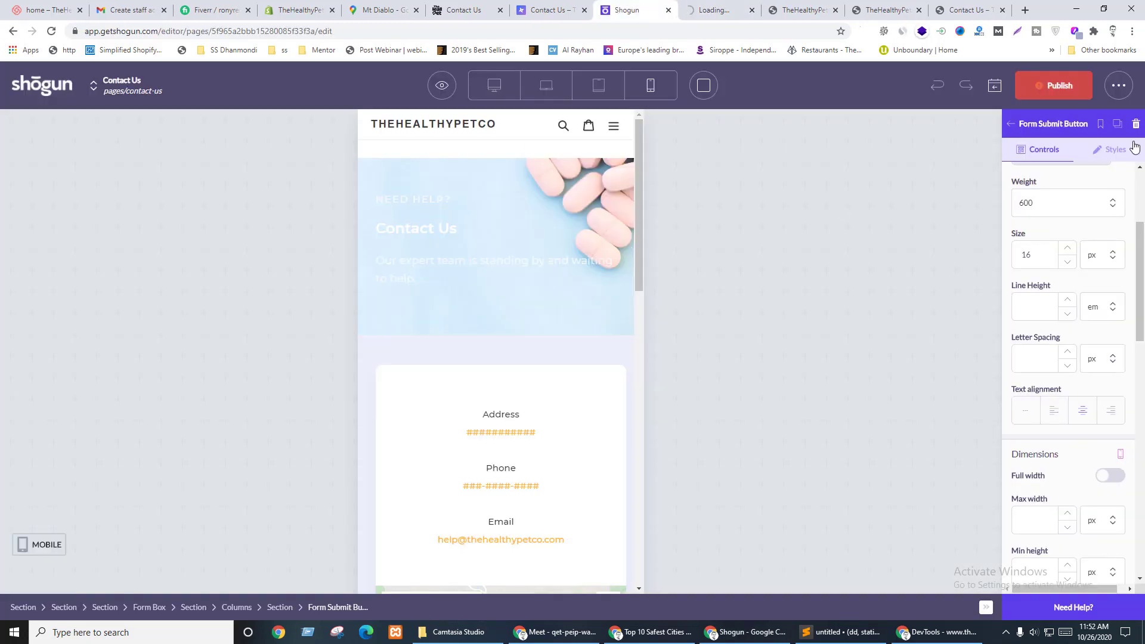
{"action": "left_click", "coordinate": [494, 87]}
{"action": "left_click", "coordinate": [1055, 86]}
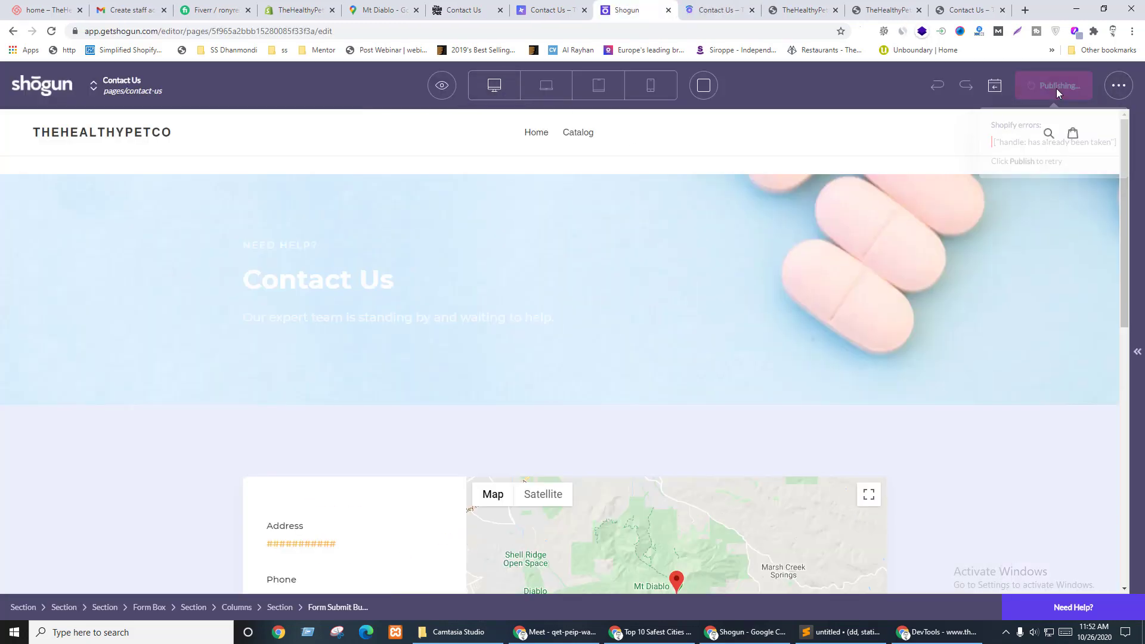
- Examine the previewed page's contact card, map and form, comparing the map's height with the white card
{"action": "key", "text": "ctrl+Page_Down"}
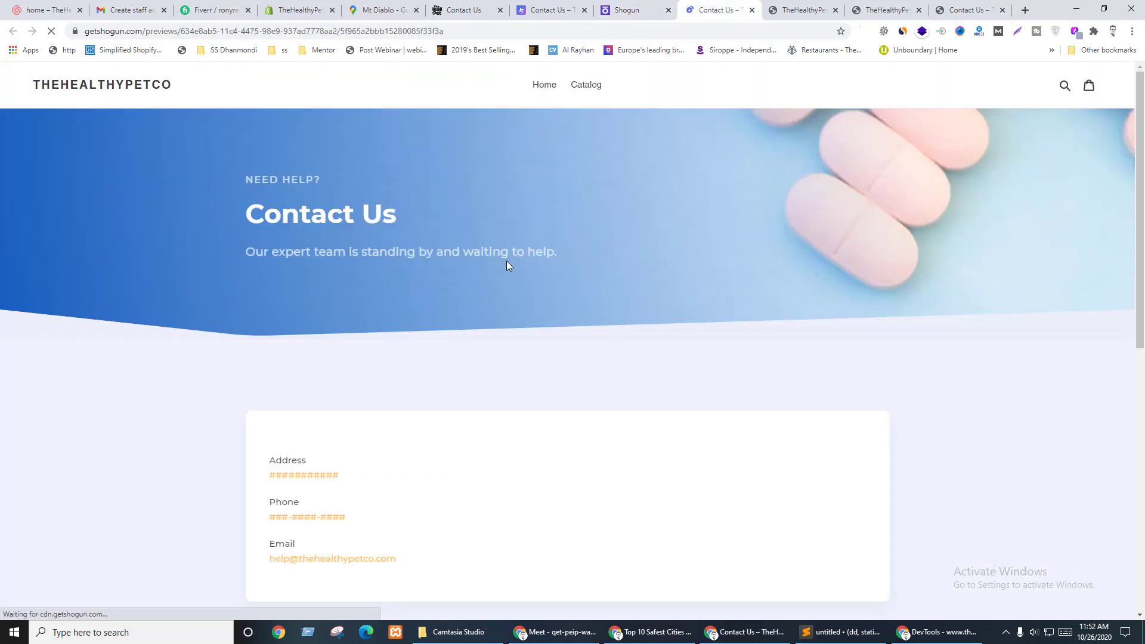
{"action": "scroll", "coordinate": [621, 340], "scroll_direction": "down", "scroll_amount": 5}
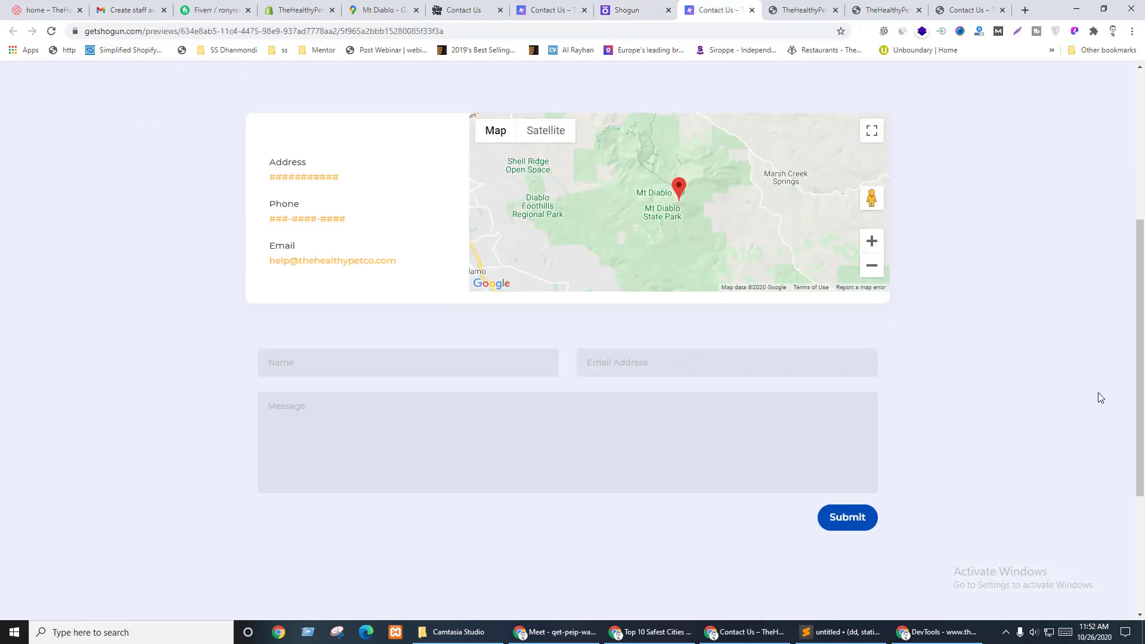
{"action": "scroll", "coordinate": [1100, 398], "scroll_direction": "down", "scroll_amount": 4}
{"action": "scroll", "coordinate": [966, 412], "scroll_direction": "up", "scroll_amount": 5}
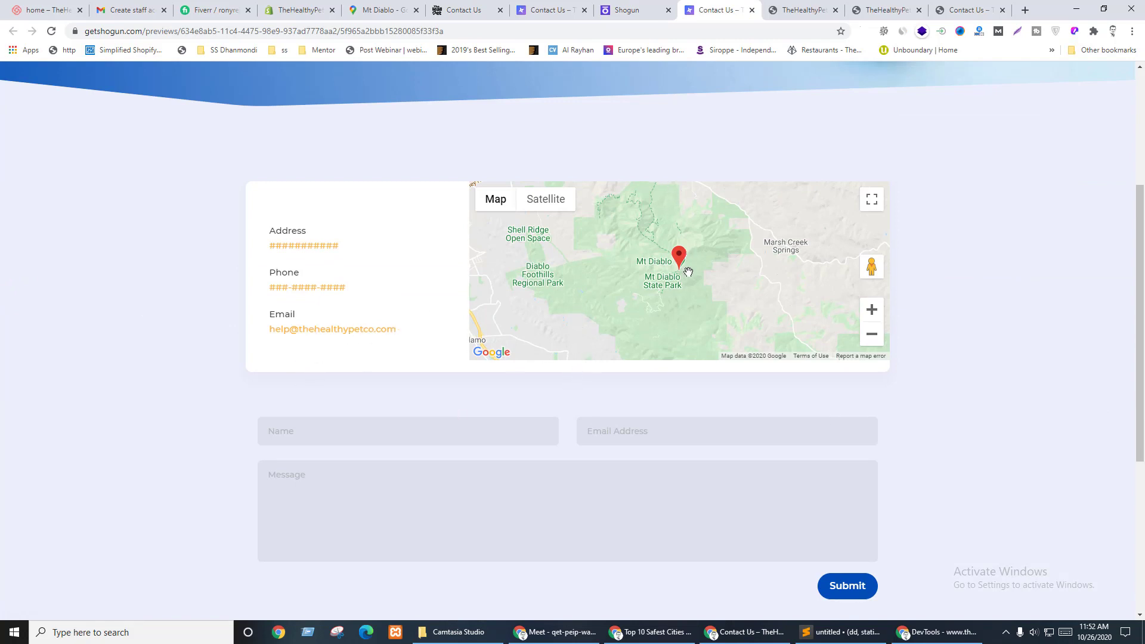
{"action": "mouse_move", "coordinate": [682, 269]}
{"action": "left_mouse_down"}
{"action": "mouse_move", "coordinate": [603, 271]}
{"action": "mouse_move", "coordinate": [685, 261]}
{"action": "mouse_move", "coordinate": [675, 291]}
{"action": "mouse_move", "coordinate": [687, 289]}
{"action": "left_mouse_up"}
- Set the map's height to 400 px in the editor, and save and publish the page
{"action": "left_click", "coordinate": [630, 9]}
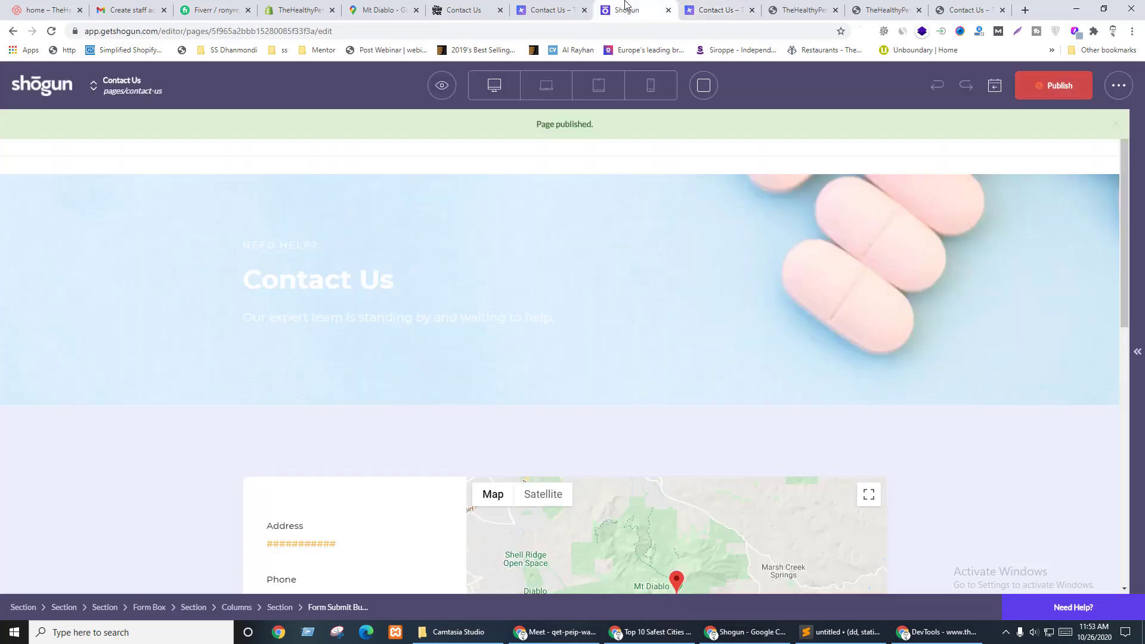
{"action": "scroll", "coordinate": [808, 305], "scroll_direction": "down", "scroll_amount": 3}
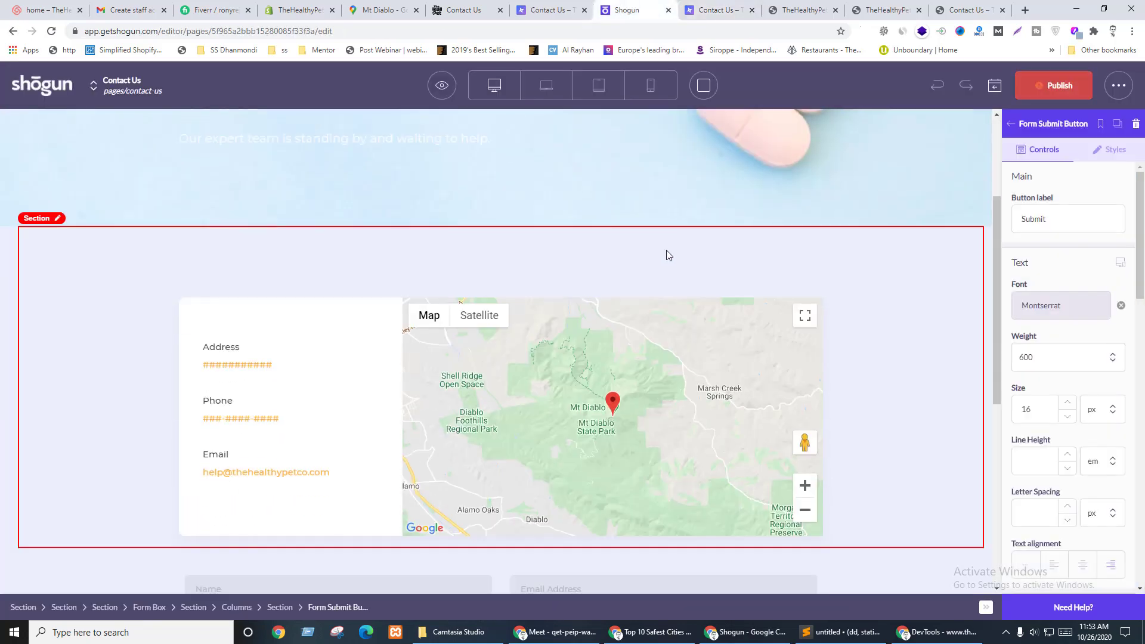
{"action": "left_click", "coordinate": [568, 364]}
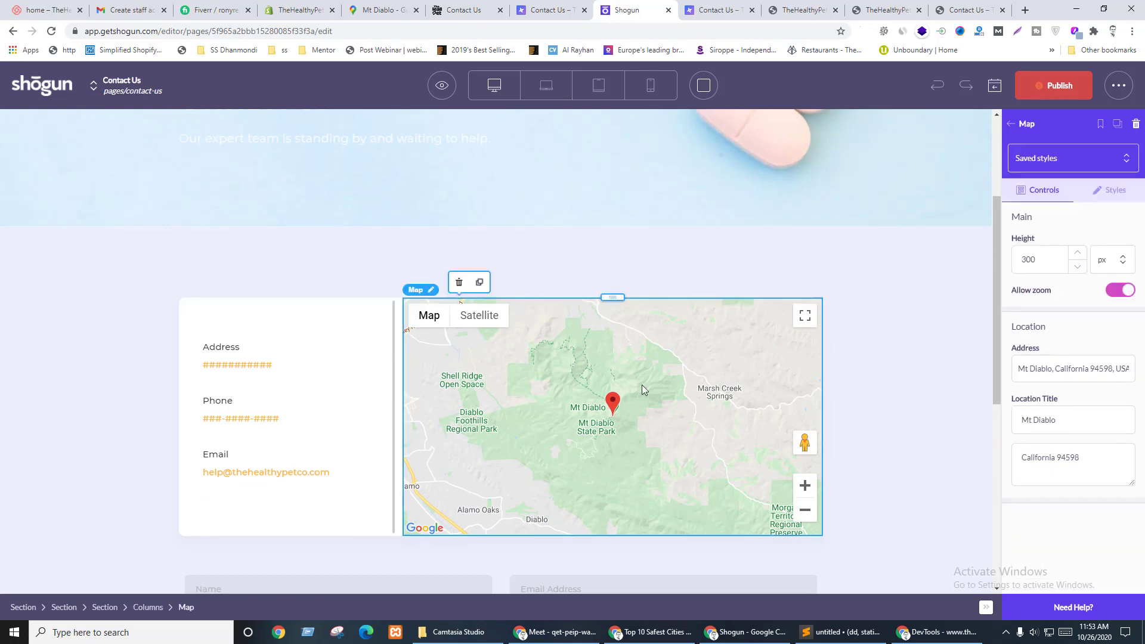
{"action": "left_click", "coordinate": [1027, 261]}
{"action": "type", "text": "4"}
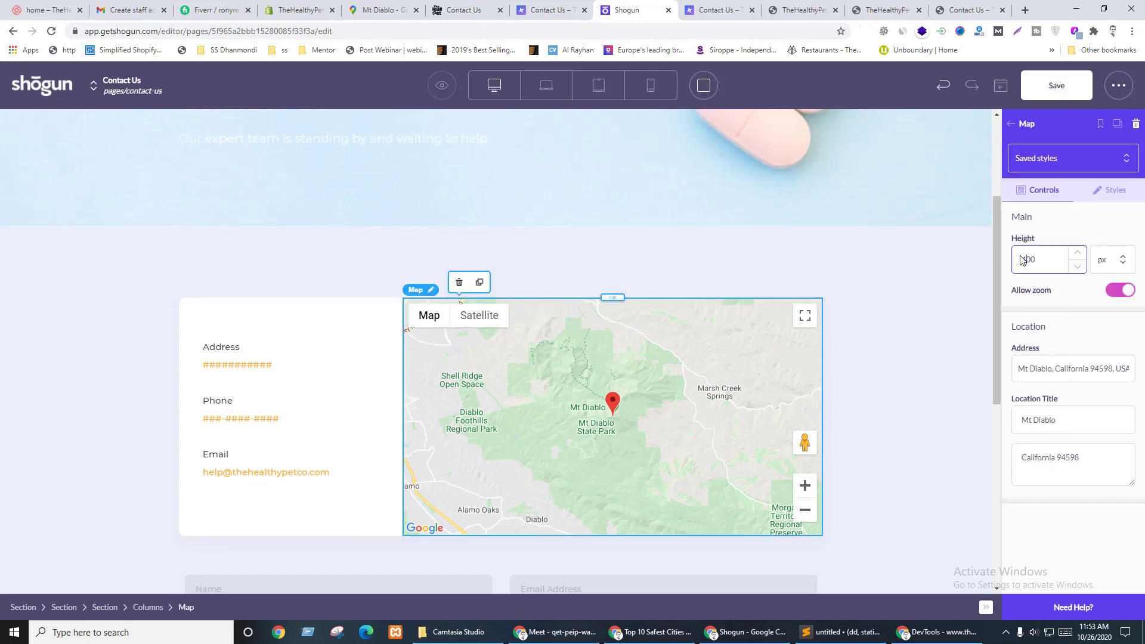
{"action": "left_click", "coordinate": [1029, 289]}
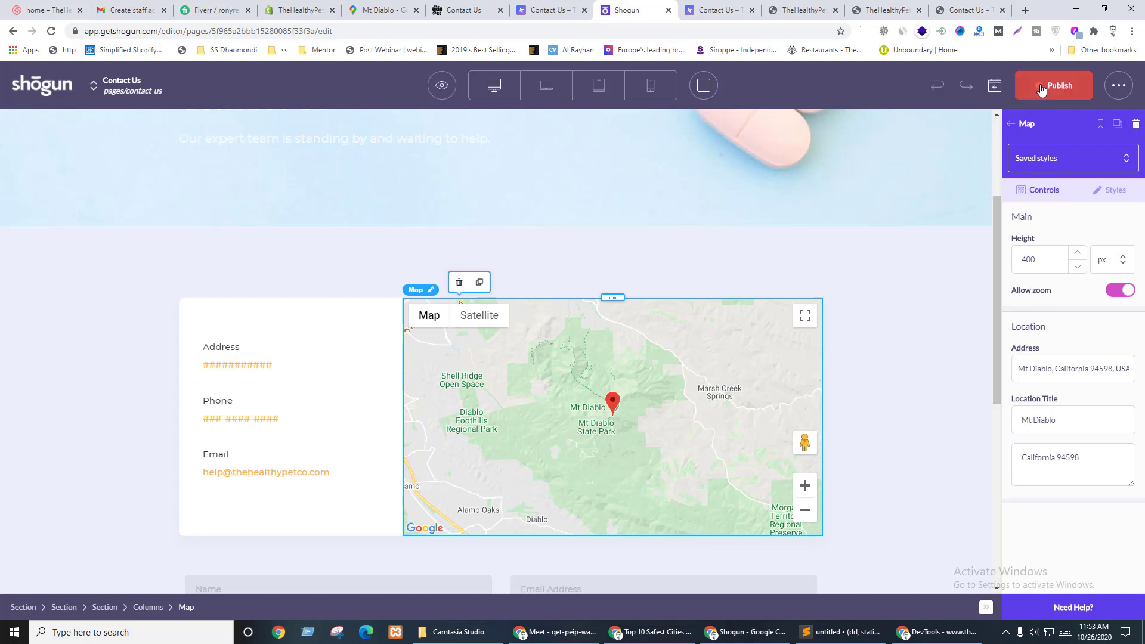
{"action": "left_click", "coordinate": [1039, 84]}
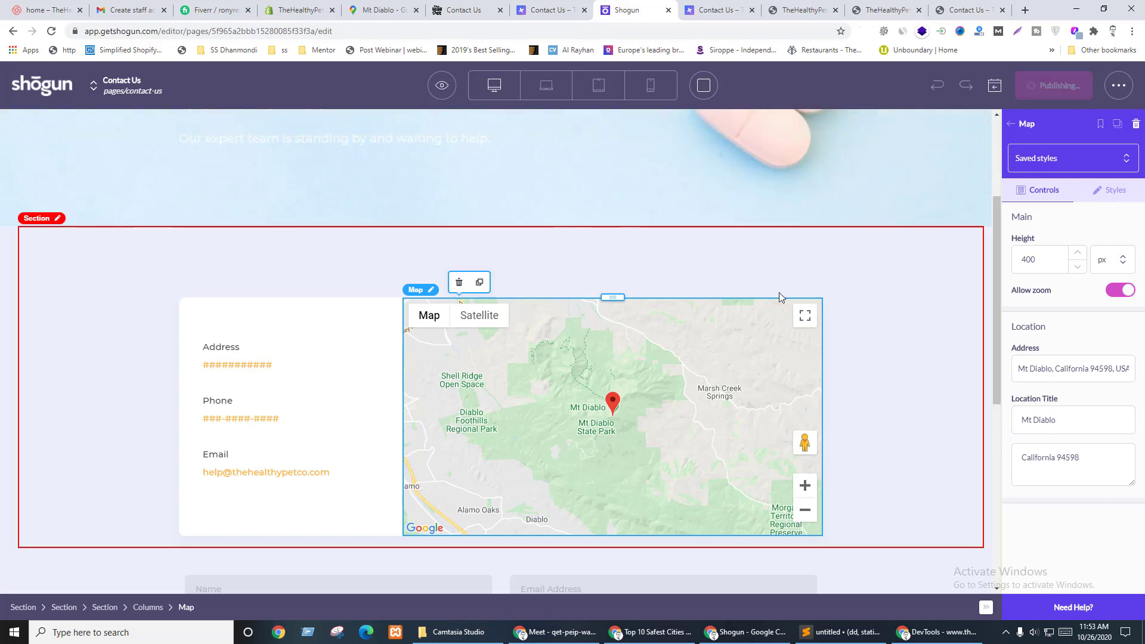
- Compare the editor's desktop layout with the open page preview, checking the map and the contact form
{"action": "scroll", "coordinate": [779, 294], "scroll_direction": "down", "scroll_amount": 7}
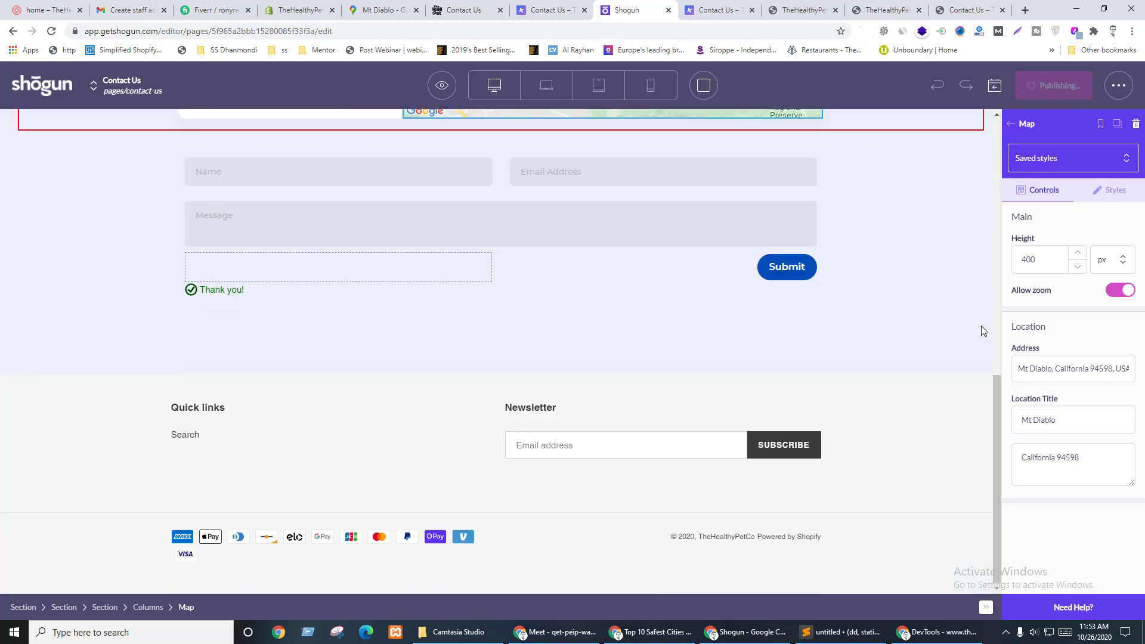
{"action": "left_click", "coordinate": [704, 5]}
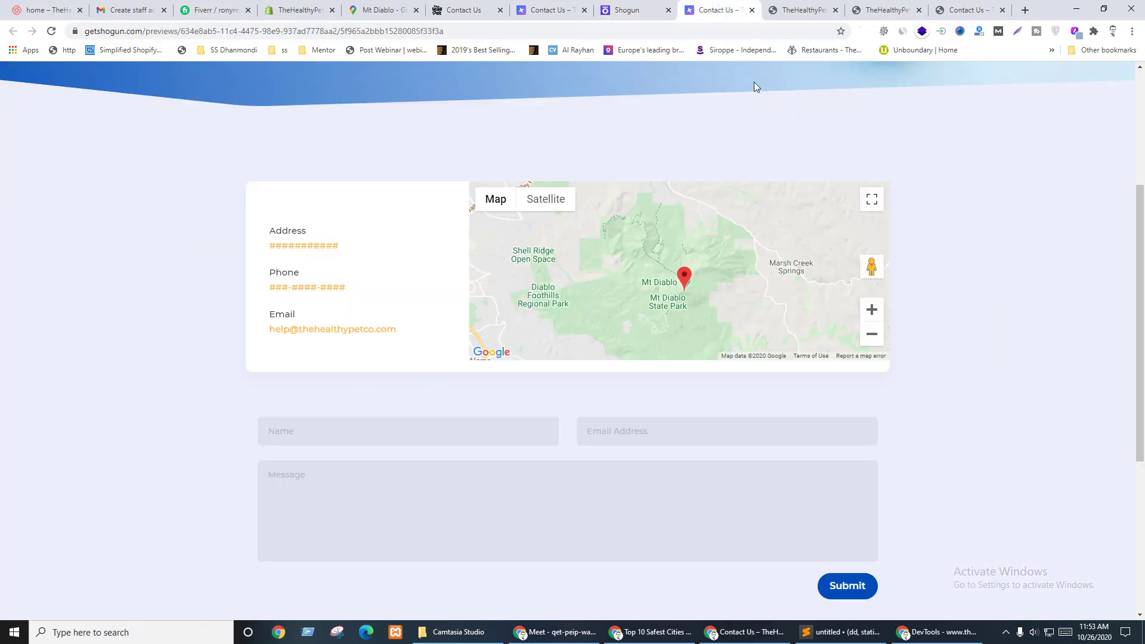
{"action": "left_click", "coordinate": [619, 5]}
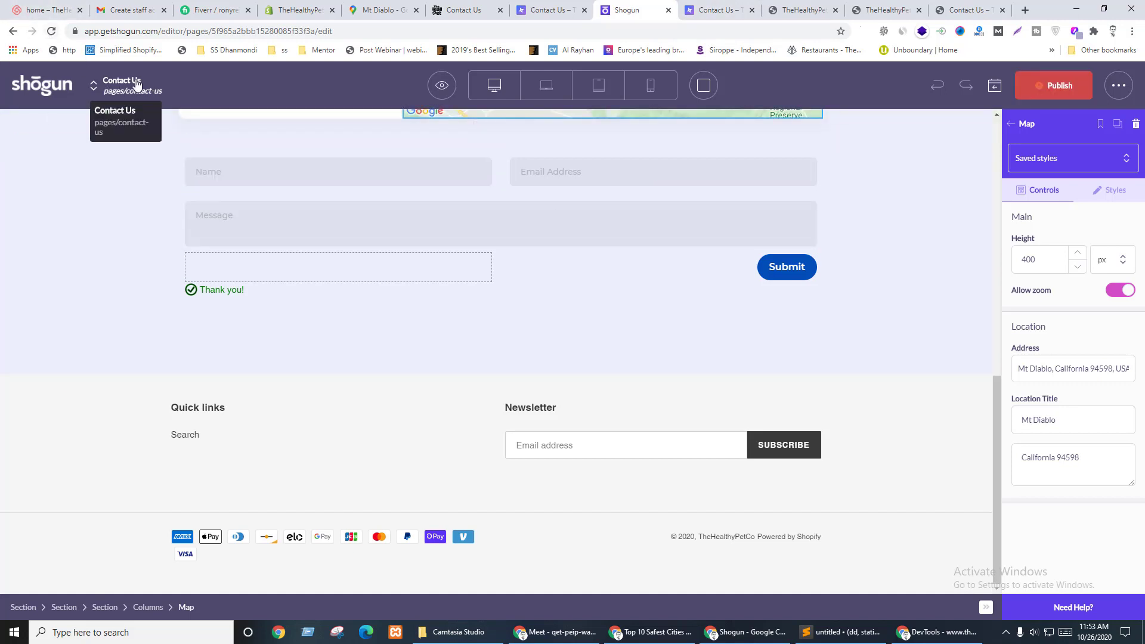
{"action": "left_click", "coordinate": [710, 10]}
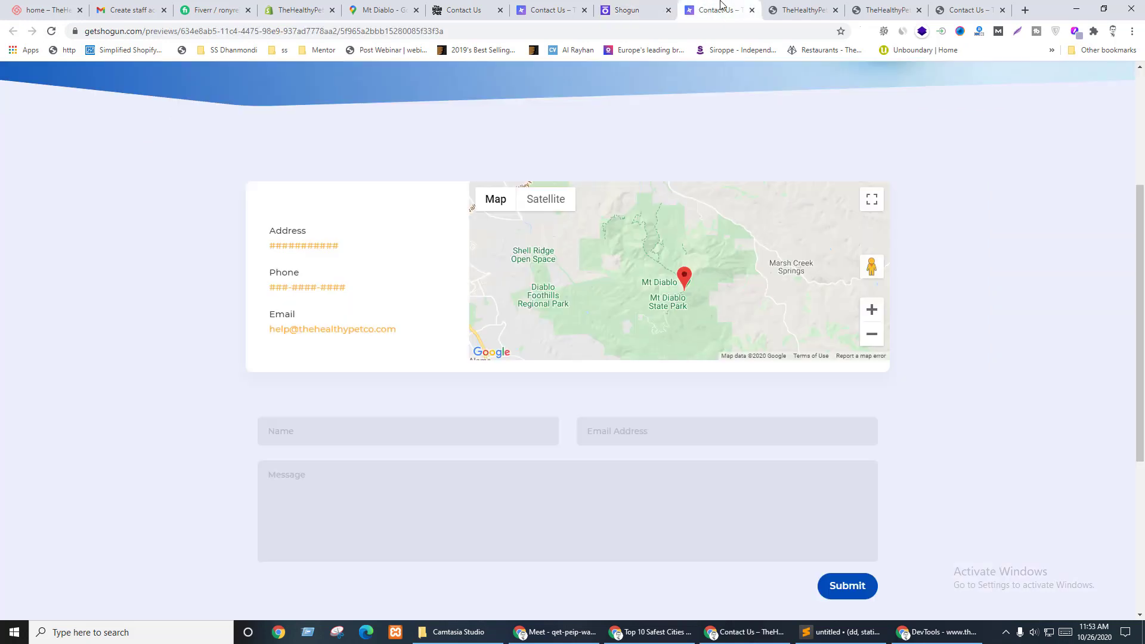
{"action": "left_click", "coordinate": [629, 9]}
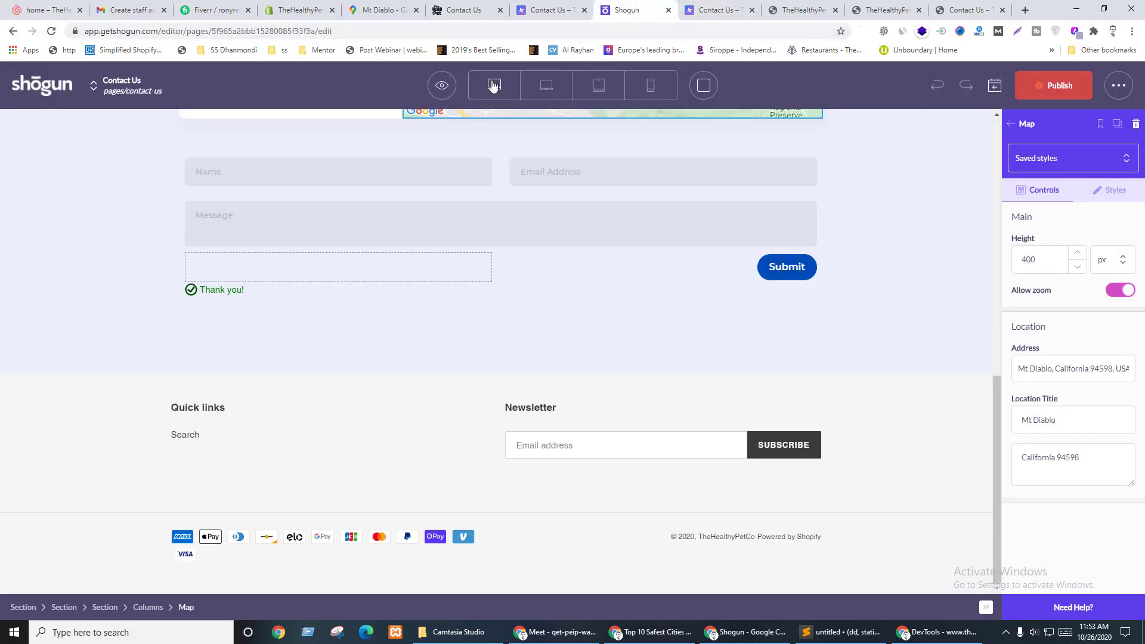
- Open a fresh preview of the page, and close the two older preview tabs
{"action": "mouse_move", "coordinate": [442, 85]}
{"action": "left_click", "coordinate": [442, 151]}
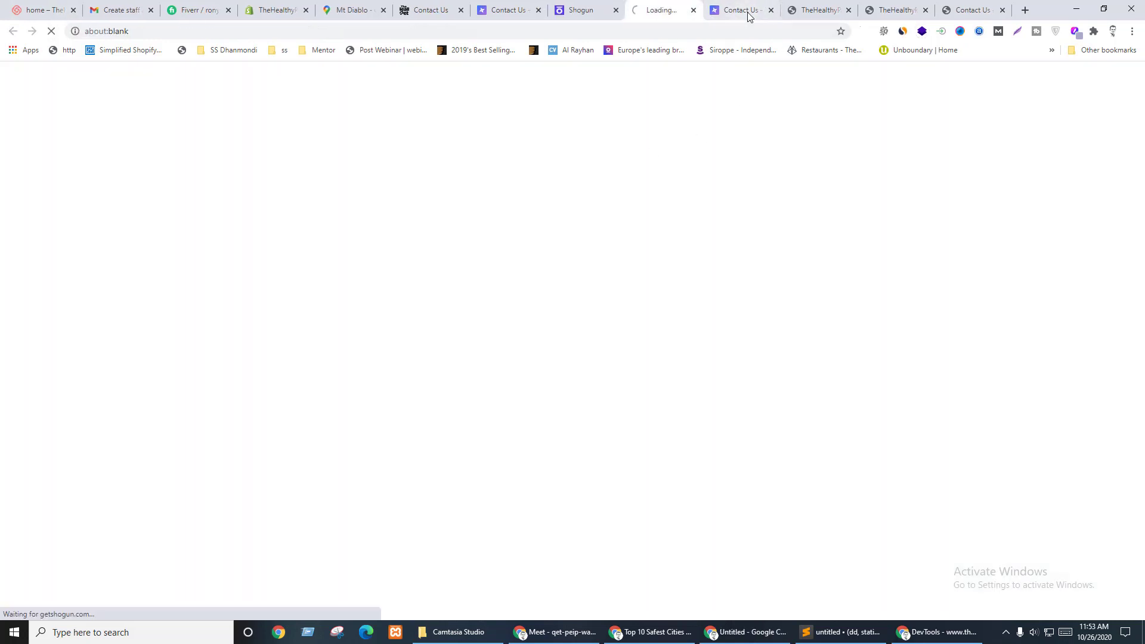
{"action": "left_click", "coordinate": [771, 10]}
{"action": "left_click", "coordinate": [538, 10]}
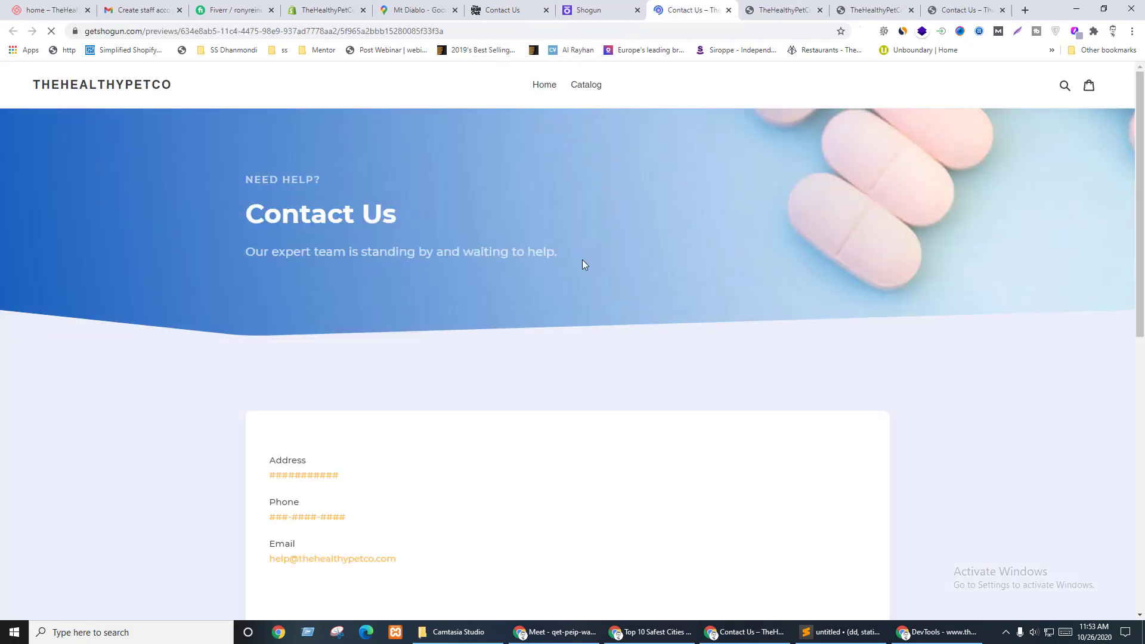
- Examine the preview's banner, contact card, map and form at full width and in a browser window narrowed to tablet and phone size
{"action": "scroll", "coordinate": [583, 262], "scroll_direction": "down", "scroll_amount": 6}
{"action": "scroll", "coordinate": [533, 267], "scroll_direction": "up", "scroll_amount": 1}
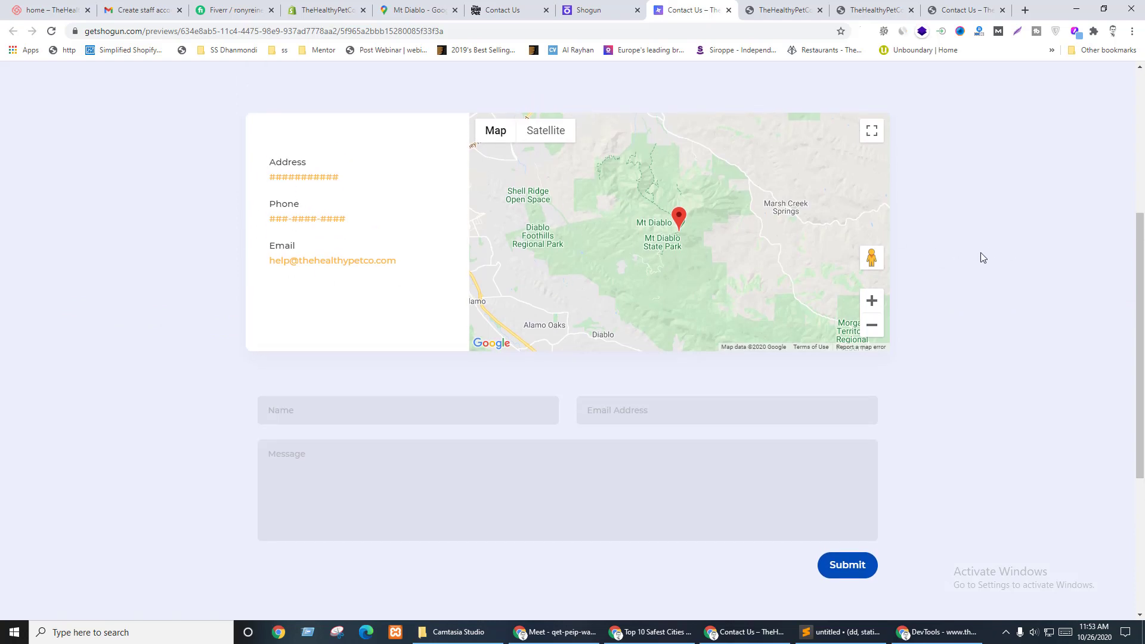
{"action": "scroll", "coordinate": [979, 253], "scroll_direction": "down", "scroll_amount": 5}
{"action": "scroll", "coordinate": [979, 253], "scroll_direction": "up", "scroll_amount": 6}
{"action": "left_click", "coordinate": [1102, 9]}
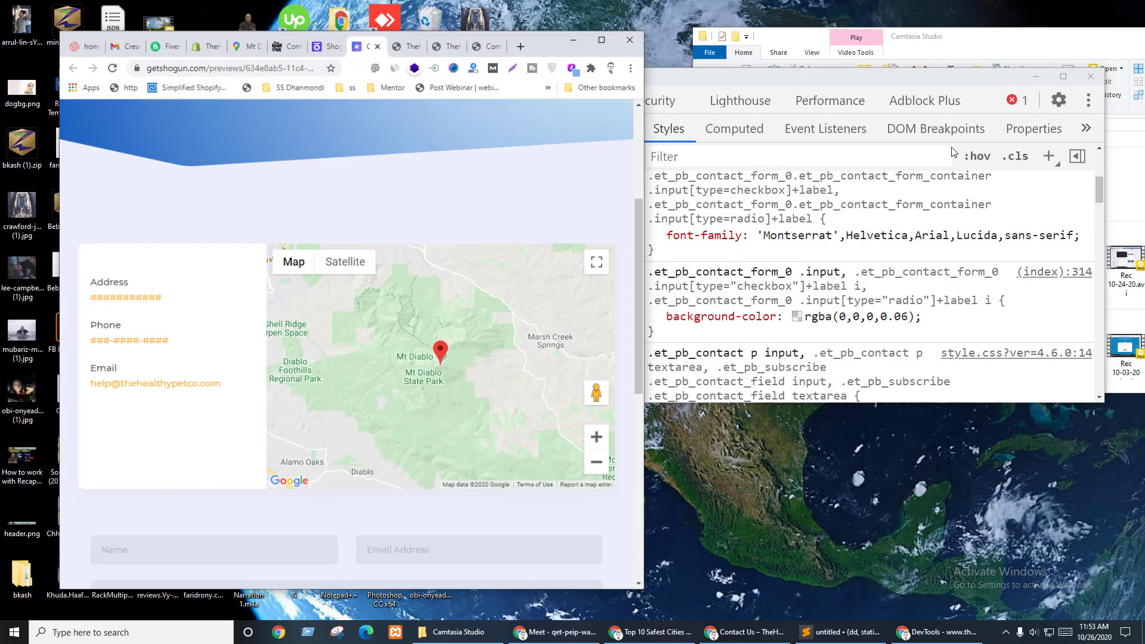
{"action": "scroll", "coordinate": [540, 388], "scroll_direction": "down", "scroll_amount": 1}
{"action": "scroll", "coordinate": [520, 527], "scroll_direction": "down", "scroll_amount": 2}
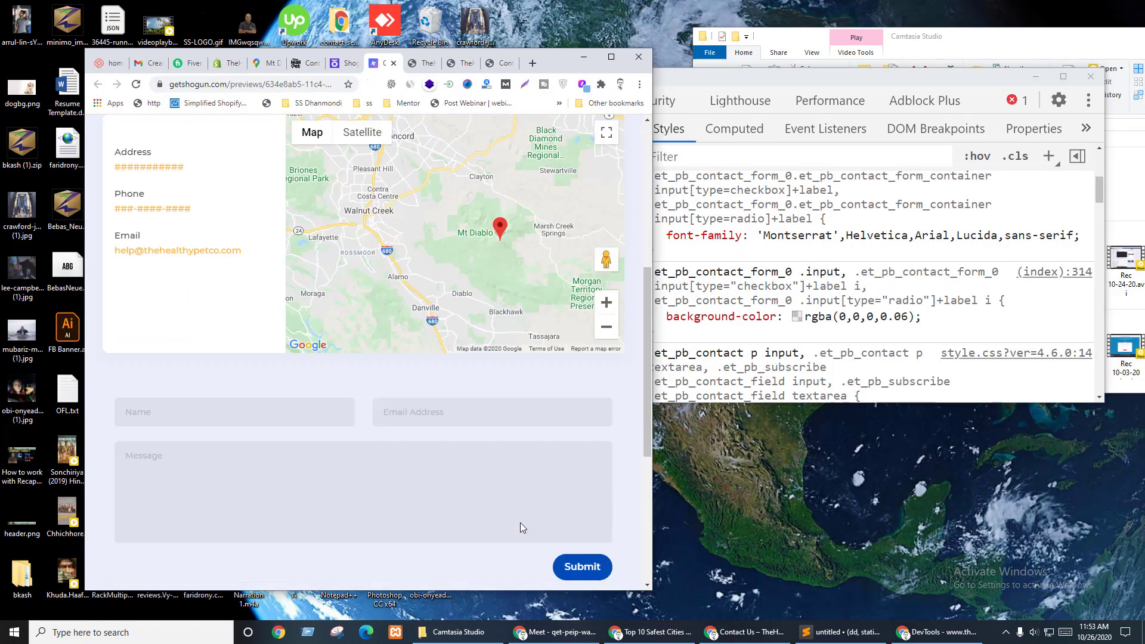
{"action": "scroll", "coordinate": [521, 527], "scroll_direction": "down", "scroll_amount": 2}
{"action": "left_click_drag", "start_coordinate": [651, 436], "coordinate": [358, 436]}
{"action": "scroll", "coordinate": [362, 437], "scroll_direction": "up", "scroll_amount": 5}
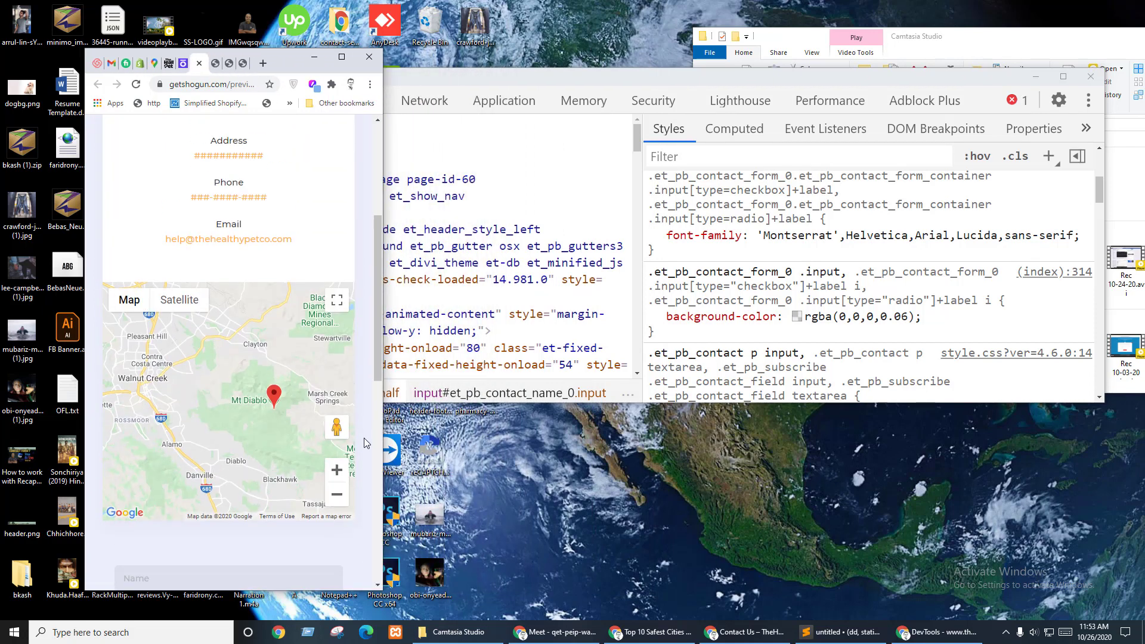
{"action": "scroll", "coordinate": [364, 437], "scroll_direction": "up", "scroll_amount": 2}
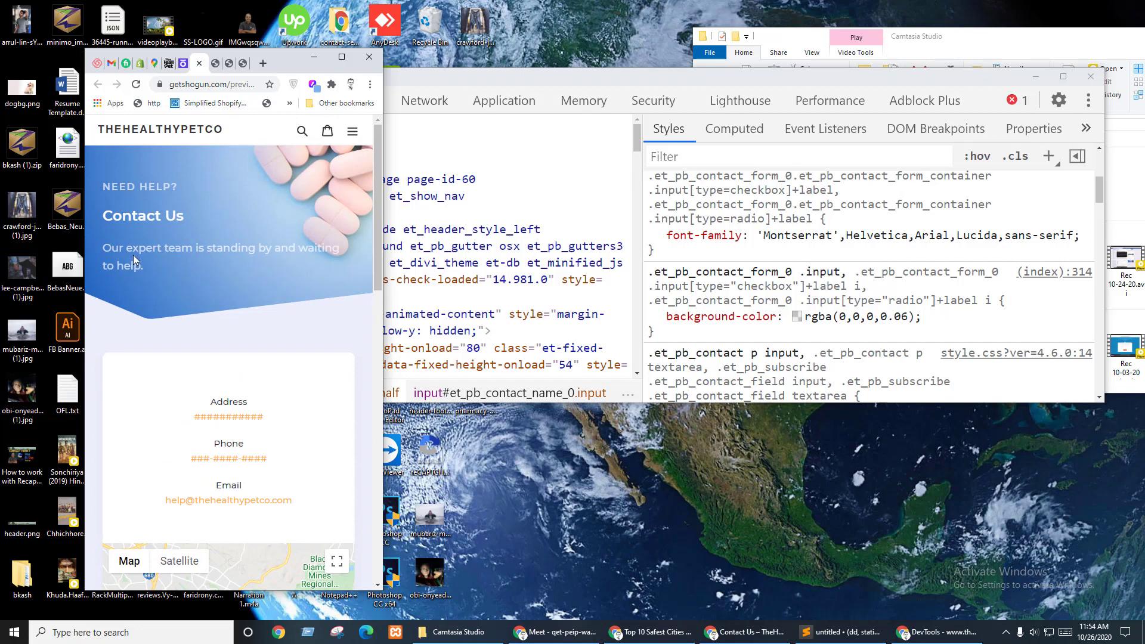
{"action": "left_click", "coordinate": [342, 56]}
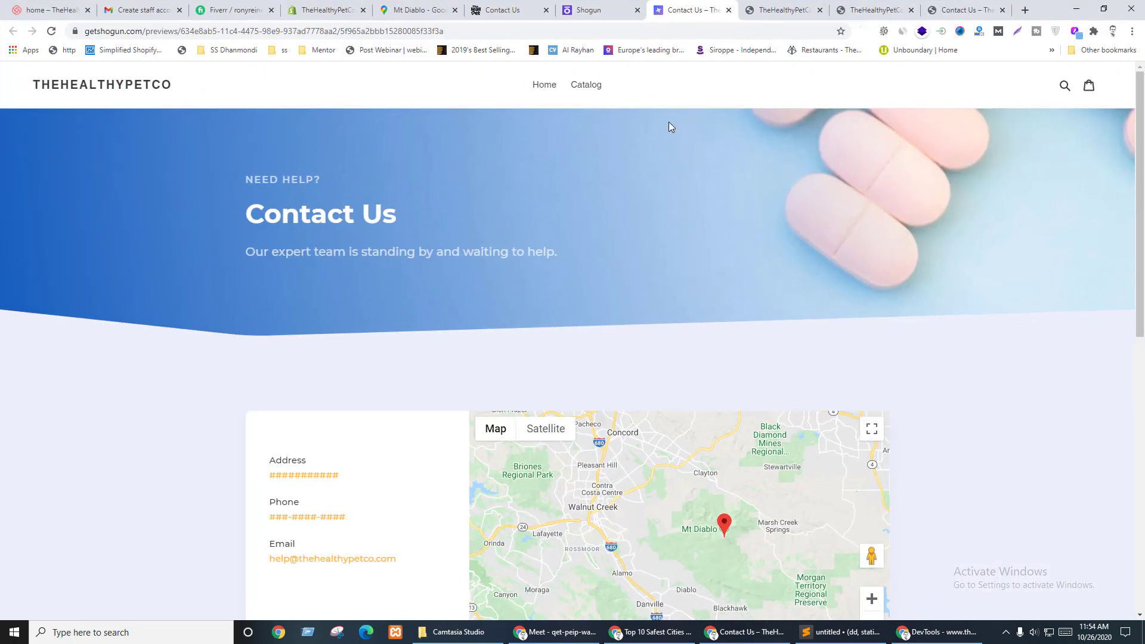
- Center the "NEED HELP?" heading for the mobile layout in the Shogun editor
{"action": "left_click", "coordinate": [588, 10]}
{"action": "scroll", "coordinate": [428, 348], "scroll_direction": "up", "scroll_amount": 10}
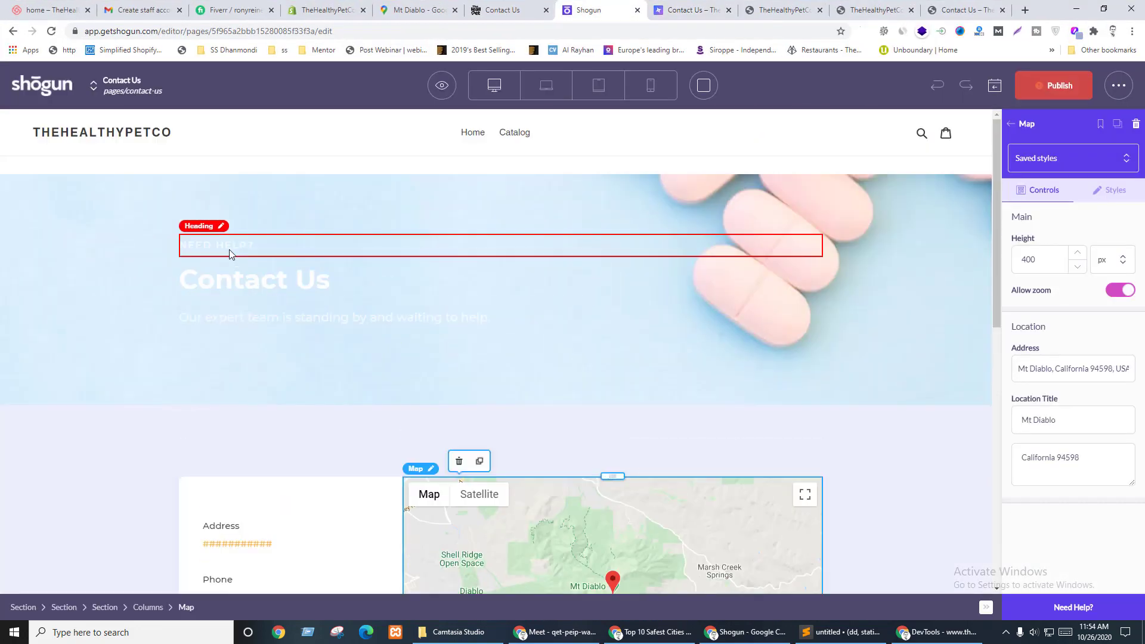
{"action": "double_click", "coordinate": [230, 245]}
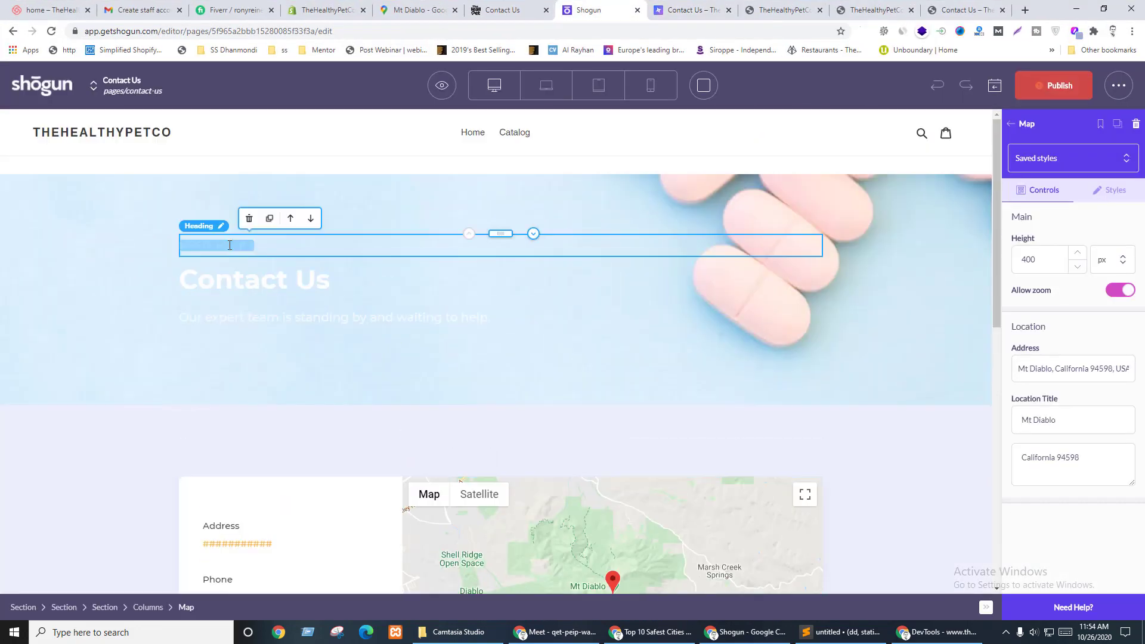
{"action": "left_click", "coordinate": [1120, 217]}
{"action": "left_click", "coordinate": [1103, 238]}
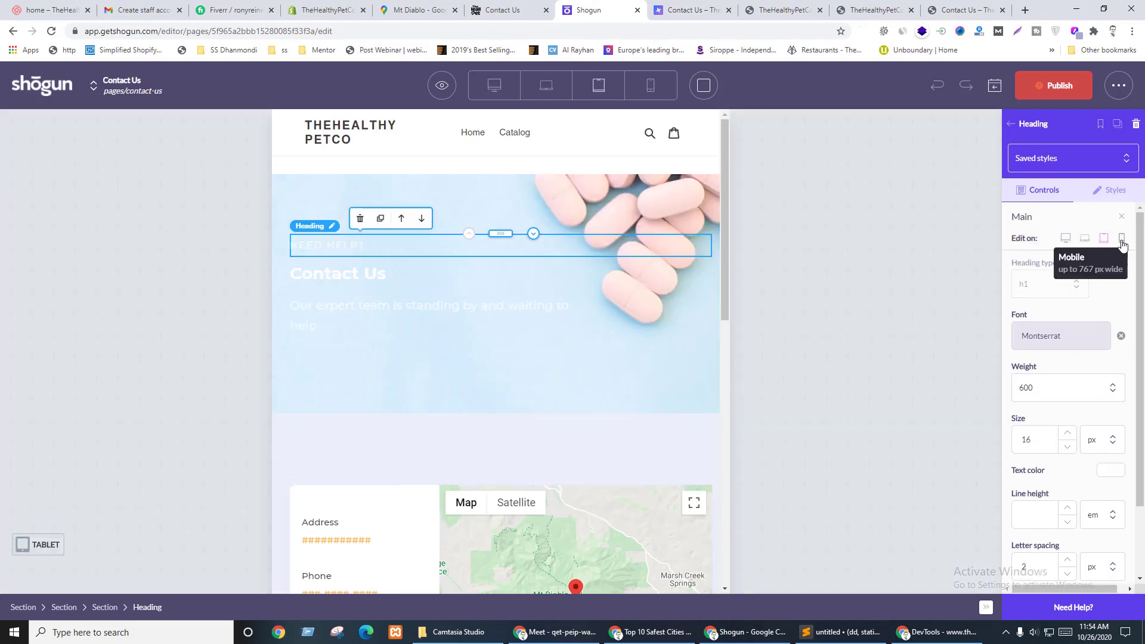
{"action": "left_click", "coordinate": [1121, 237]}
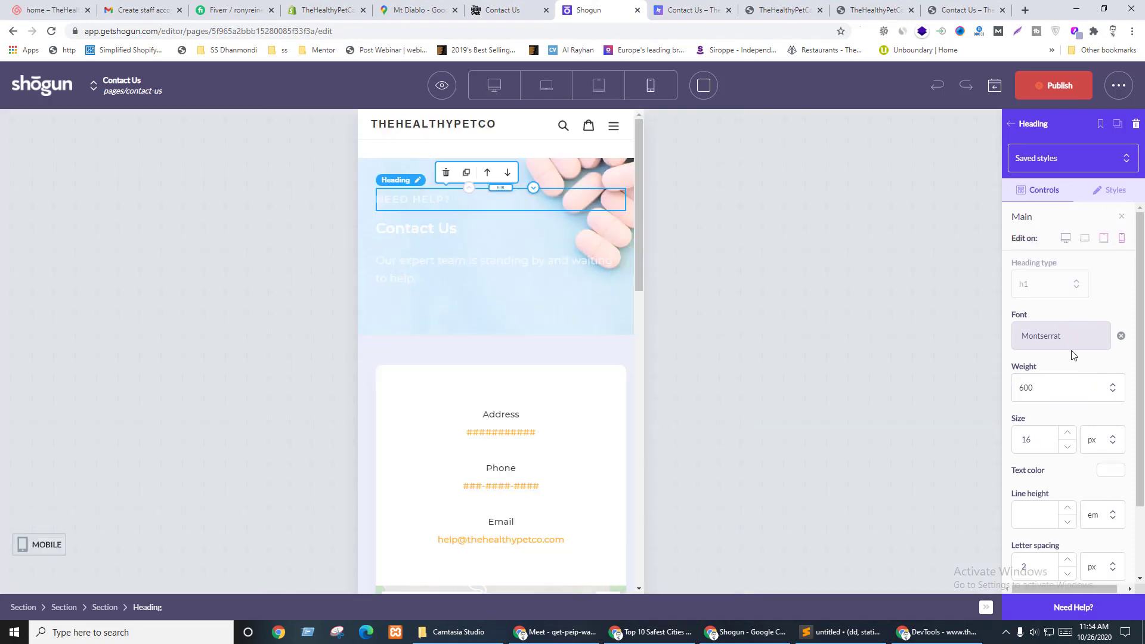
{"action": "scroll", "coordinate": [1071, 355], "scroll_direction": "down", "scroll_amount": 2}
{"action": "scroll", "coordinate": [1109, 334], "scroll_direction": "up", "scroll_amount": 2}
{"action": "scroll", "coordinate": [1071, 467], "scroll_direction": "down", "scroll_amount": 2}
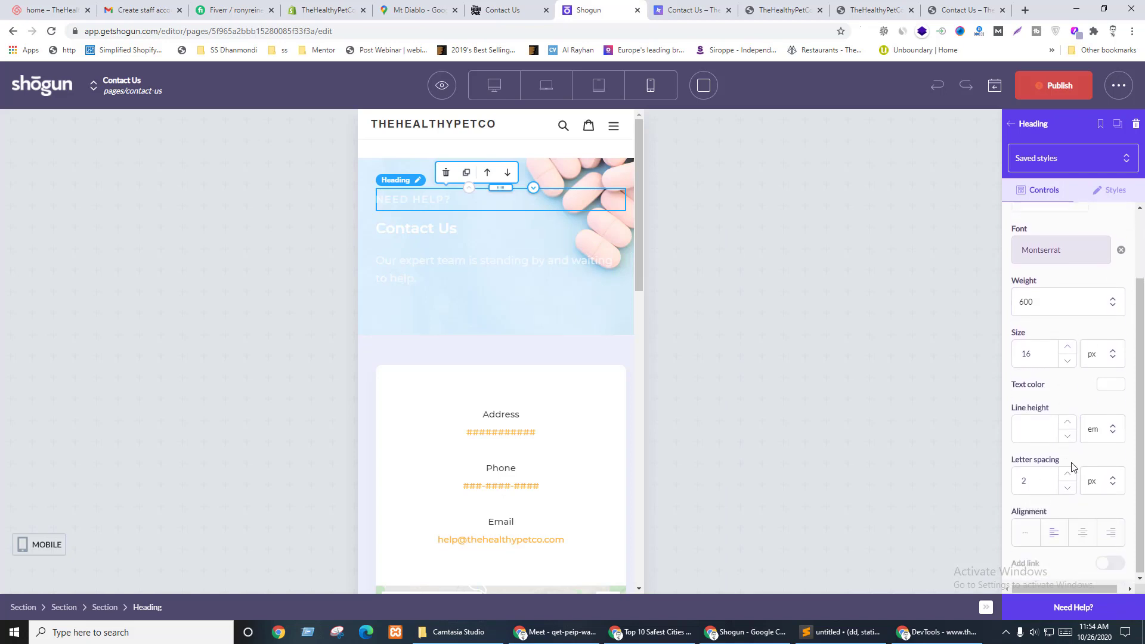
{"action": "left_click", "coordinate": [1082, 532]}
- Center the banner's "Contact Us" heading for the mobile layout
{"action": "left_click", "coordinate": [471, 230]}
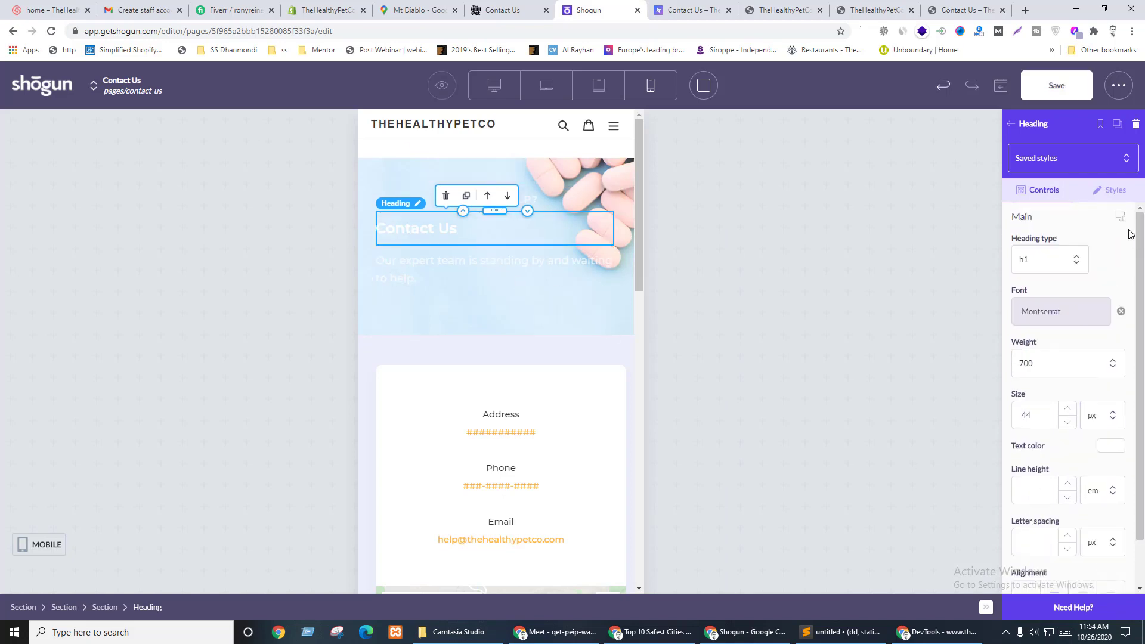
{"action": "left_click", "coordinate": [1119, 216]}
{"action": "left_click", "coordinate": [1120, 235]}
{"action": "scroll", "coordinate": [1070, 393], "scroll_direction": "down", "scroll_amount": 2}
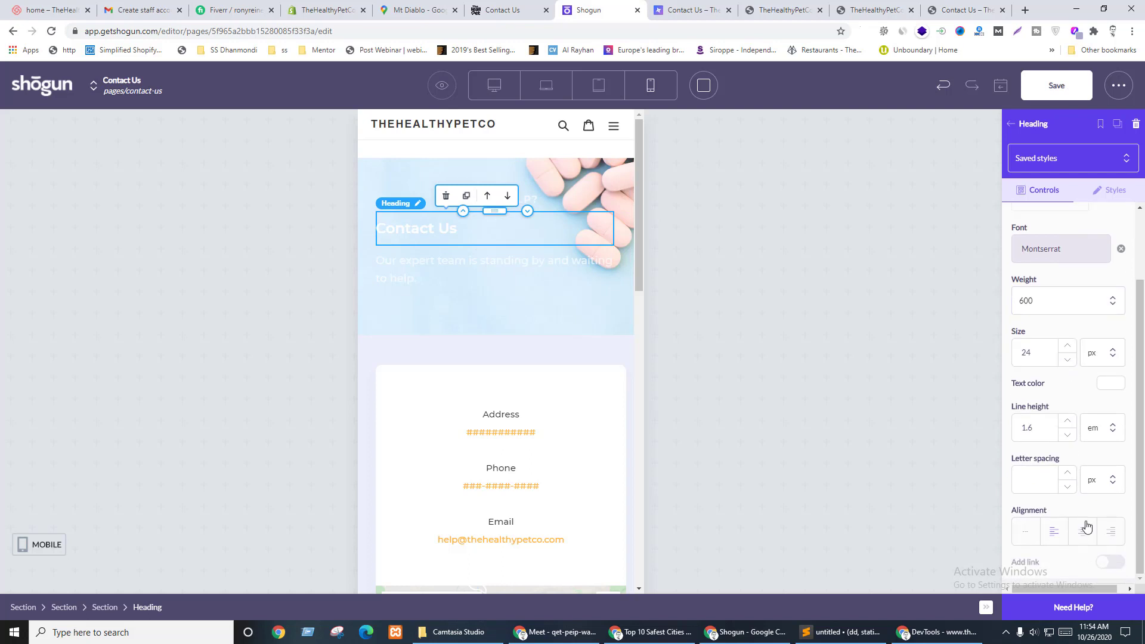
{"action": "left_click", "coordinate": [1083, 531]}
- Center the "Our expert team is standing by and waiting to help." heading for the mobile layout
{"action": "left_click", "coordinate": [478, 273]}
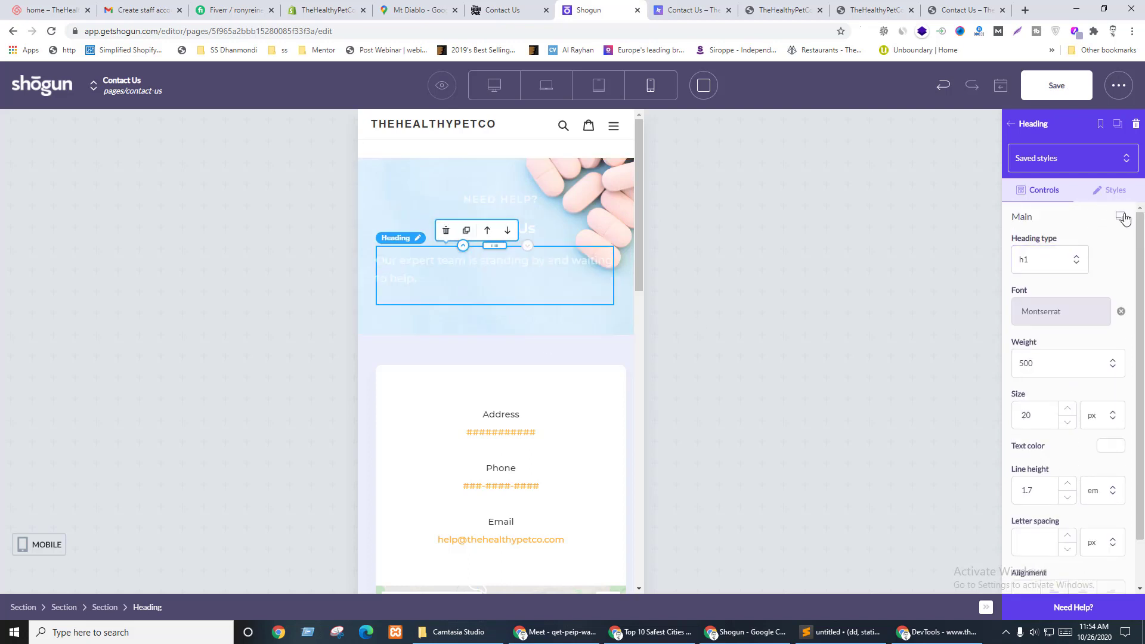
{"action": "left_click", "coordinate": [1120, 217]}
{"action": "left_click", "coordinate": [1120, 235]}
{"action": "scroll", "coordinate": [1094, 417], "scroll_direction": "down", "scroll_amount": 2}
{"action": "left_click", "coordinate": [1084, 530]}
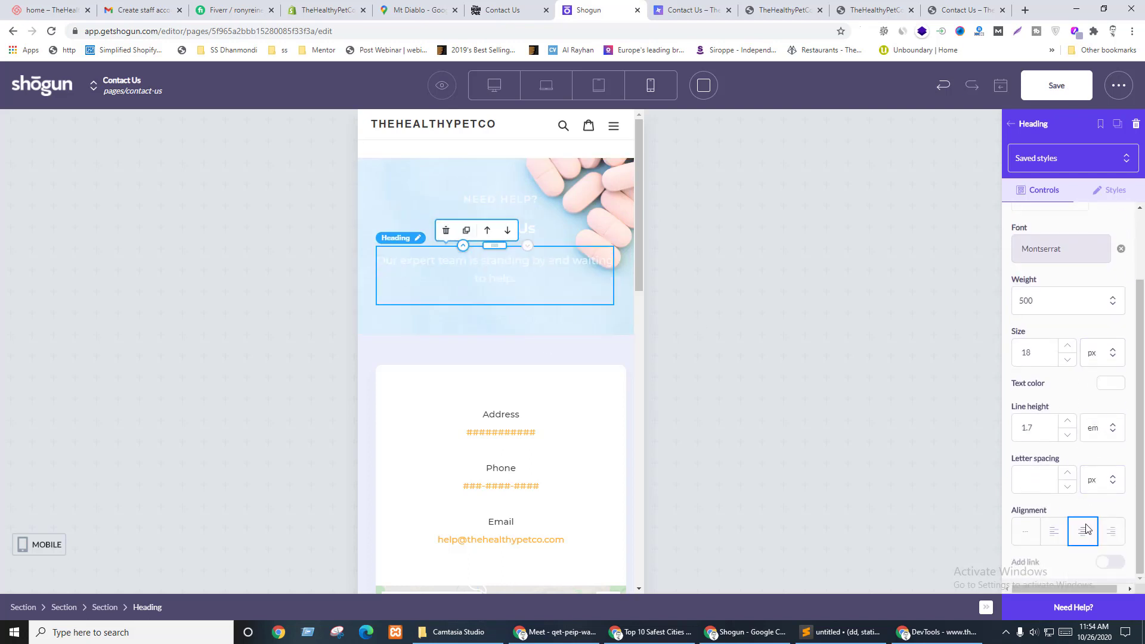
- Set the "Contact Us" heading's top and bottom padding to 0 px for the mobile layout
{"action": "left_click", "coordinate": [504, 229]}
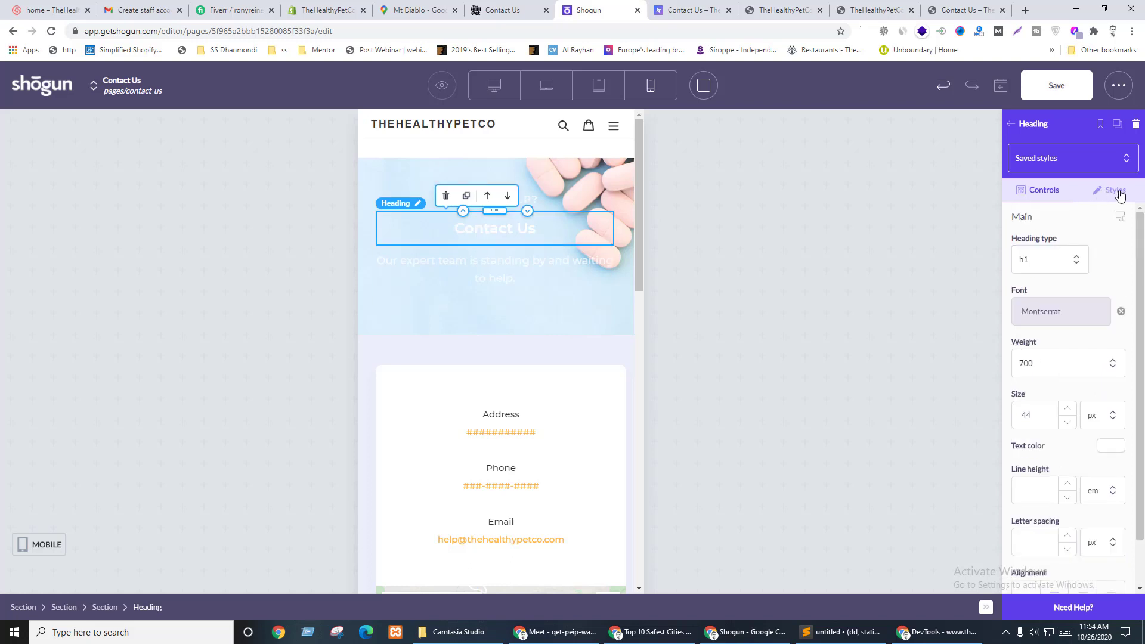
{"action": "left_click", "coordinate": [1113, 190]}
{"action": "left_click", "coordinate": [1121, 216]}
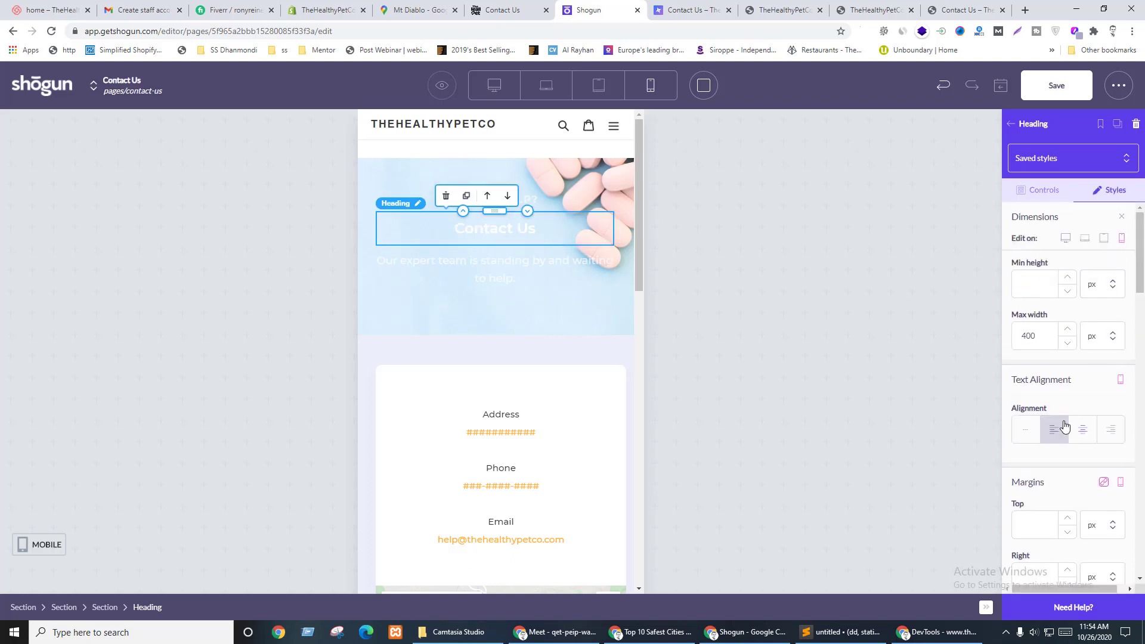
{"action": "scroll", "coordinate": [1073, 430], "scroll_direction": "down", "scroll_amount": 8}
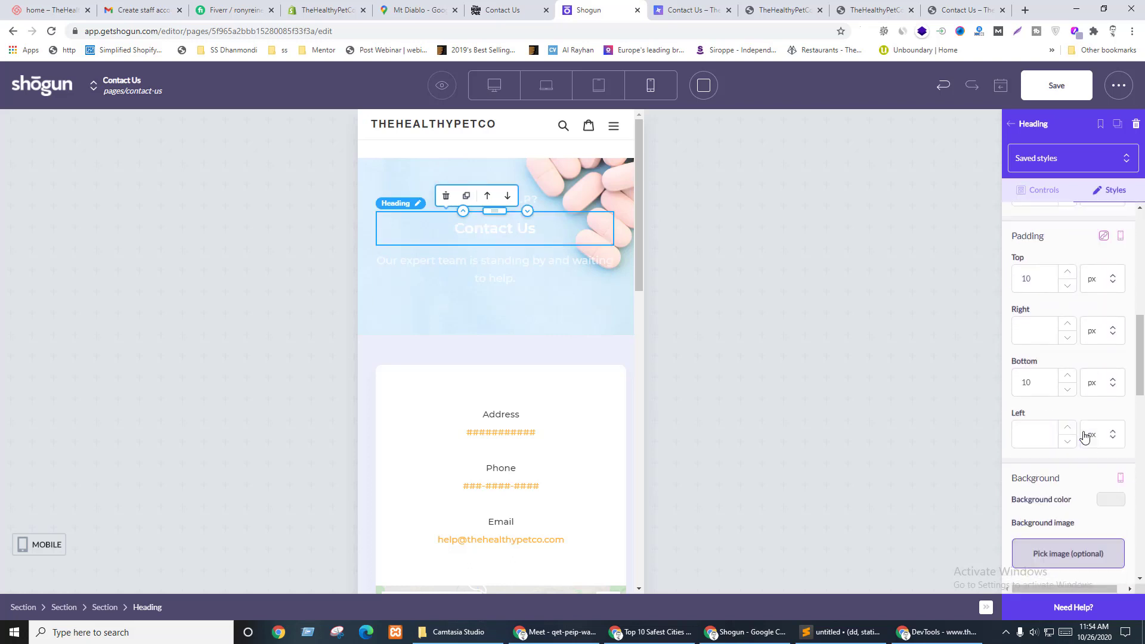
{"action": "scroll", "coordinate": [1084, 437], "scroll_direction": "up", "scroll_amount": 1}
{"action": "left_click_drag", "start_coordinate": [1037, 352], "coordinate": [1014, 345]}
{"action": "type", "text": "0"}
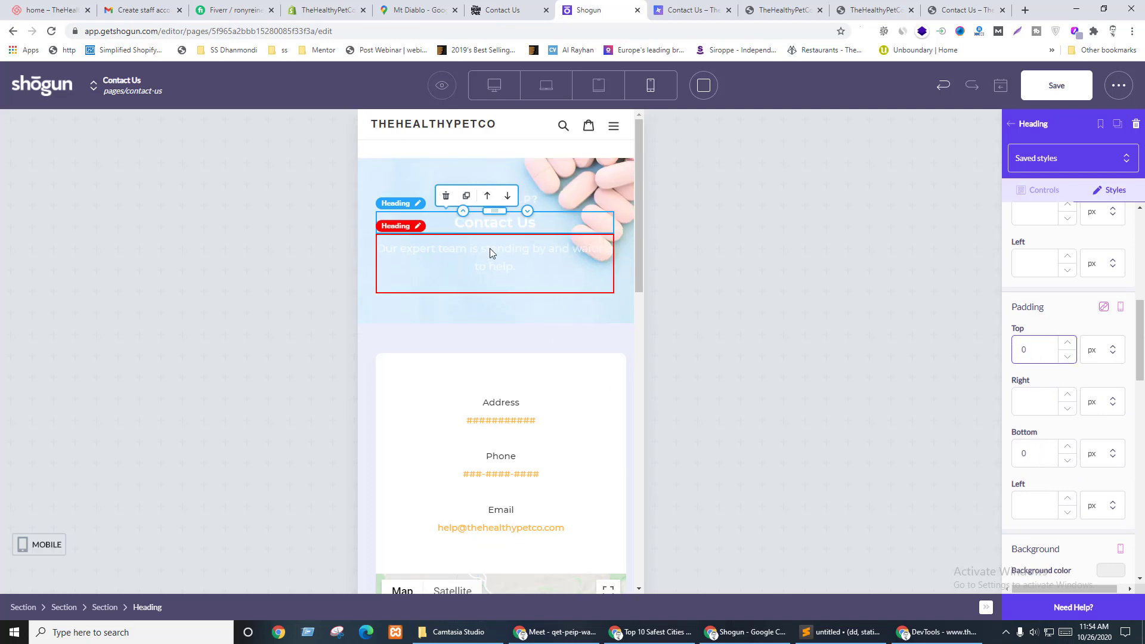
- Save the page, return to the desktop layout, and publish the page
{"action": "left_click", "coordinate": [1050, 88]}
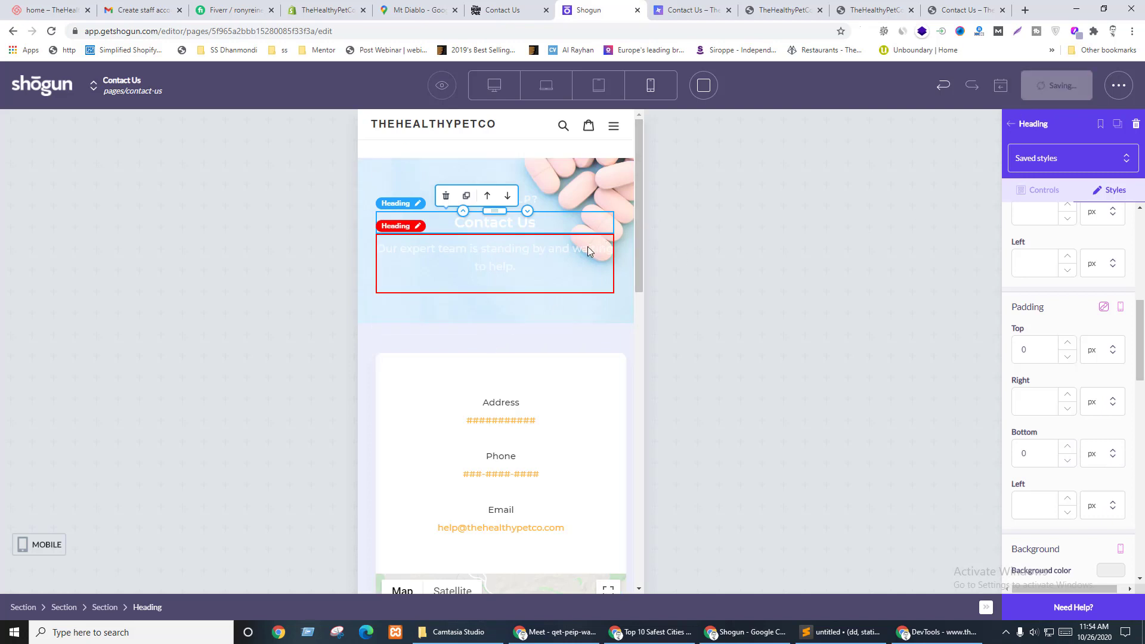
{"action": "left_click", "coordinate": [494, 85]}
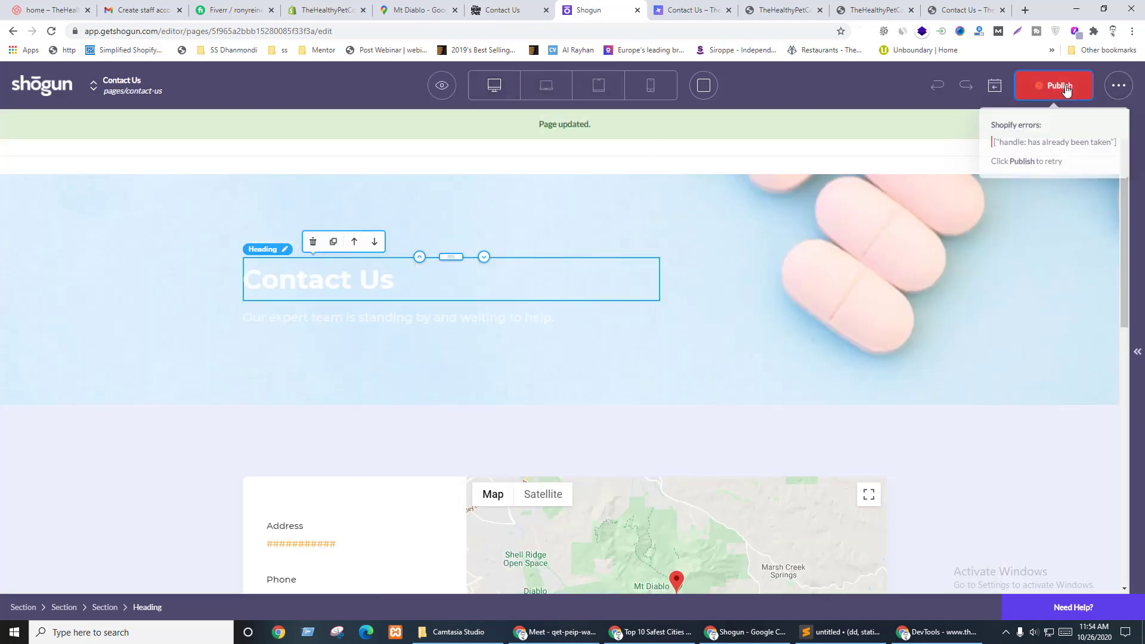
{"action": "left_click", "coordinate": [1062, 85]}
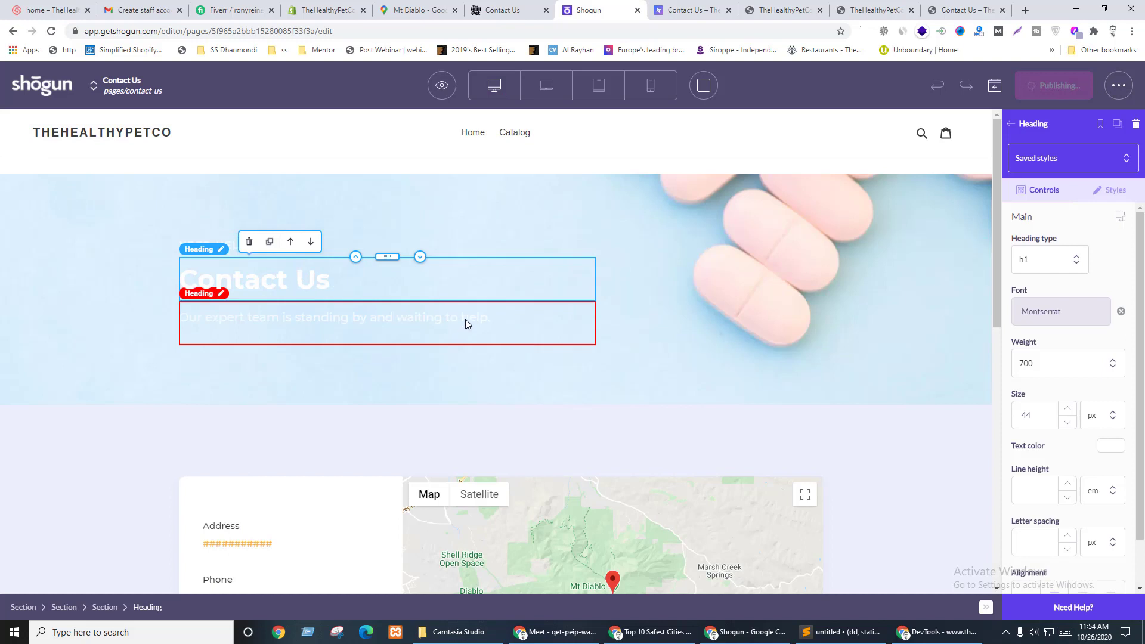
- Move the HTML block below the banner section, and move it back above the banner
{"action": "left_click", "coordinate": [525, 166]}
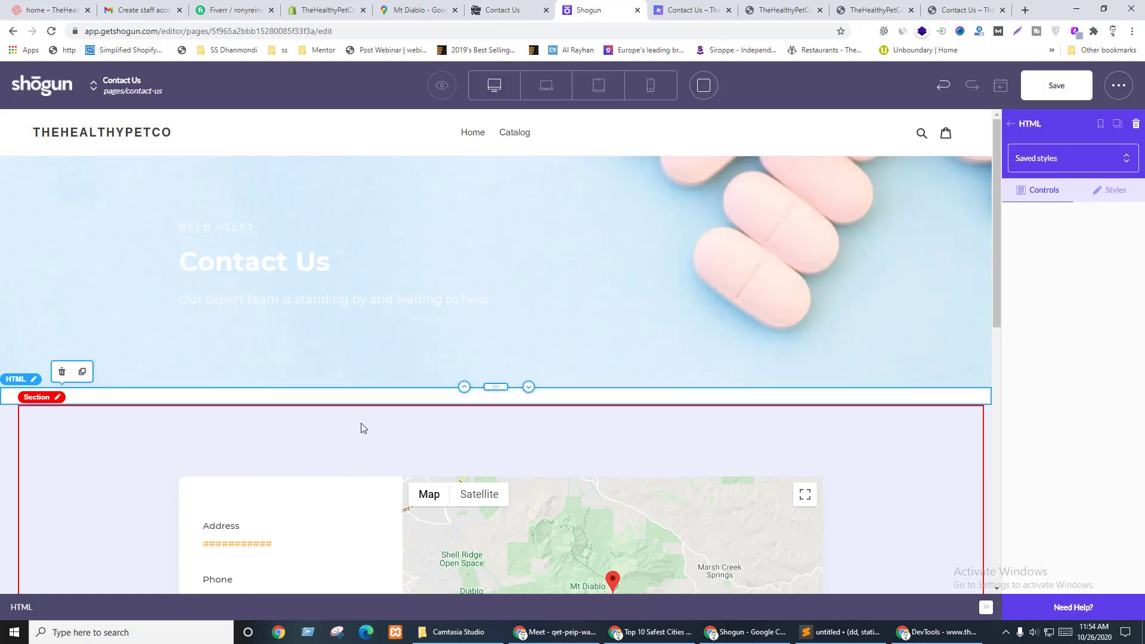
{"action": "left_click", "coordinate": [464, 387]}
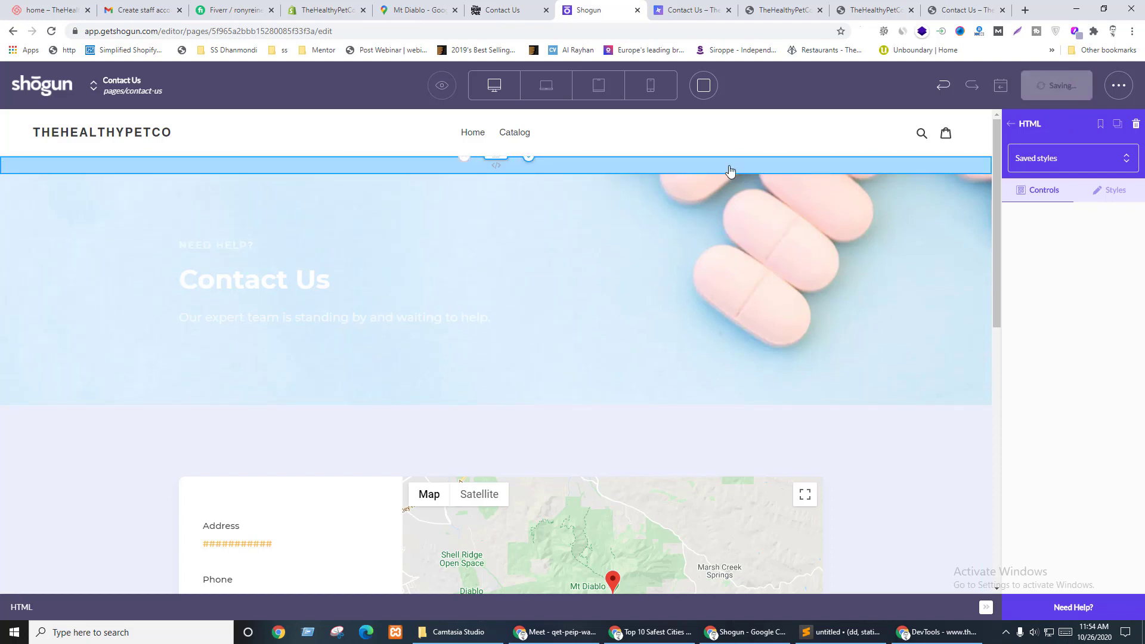
- Open the HTML block's code, and examine its CSS rules for the banner, the shapes and the responsive breakpoints
{"action": "double_click", "coordinate": [489, 174]}
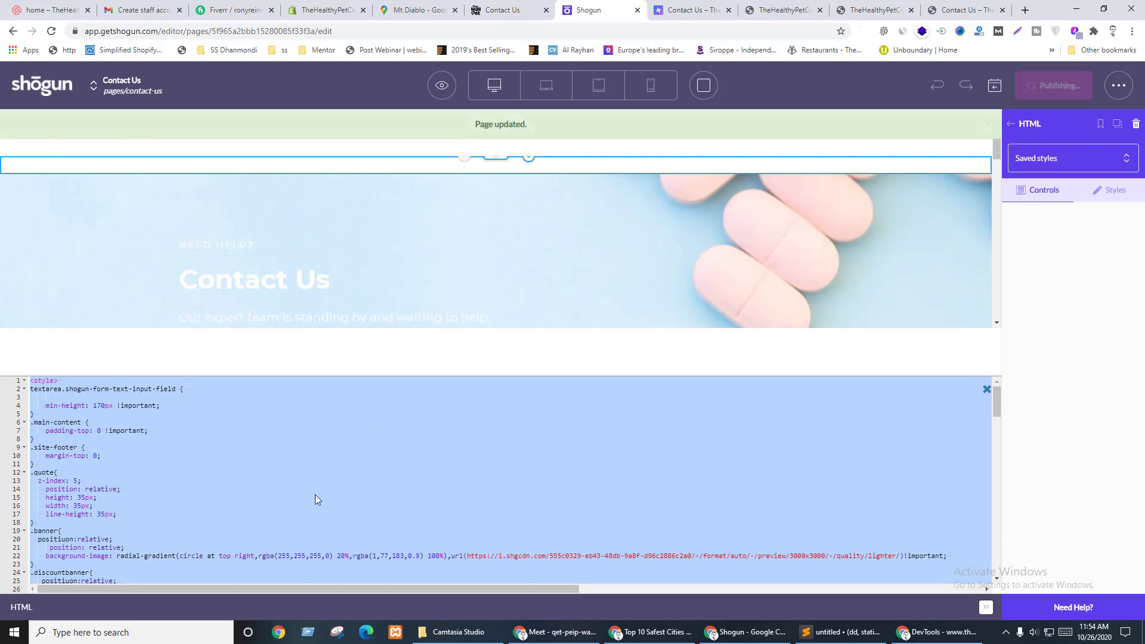
{"action": "left_click", "coordinate": [315, 494]}
{"action": "scroll", "coordinate": [366, 480], "scroll_direction": "down", "scroll_amount": 1}
{"action": "scroll", "coordinate": [367, 480], "scroll_direction": "down", "scroll_amount": 8}
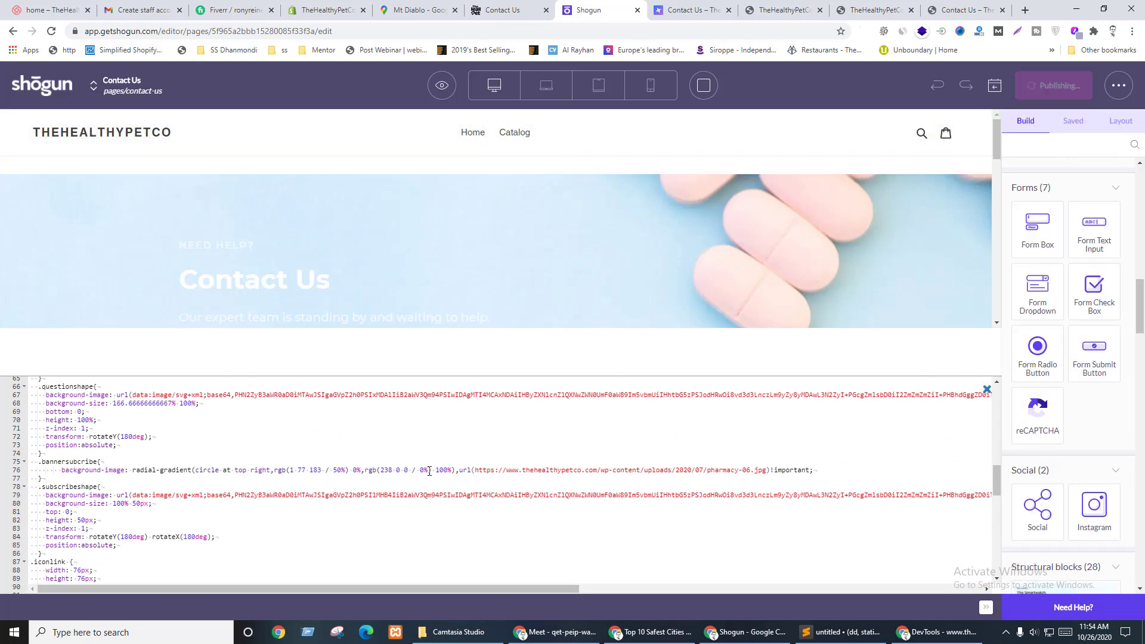
{"action": "scroll", "coordinate": [429, 470], "scroll_direction": "down", "scroll_amount": 8}
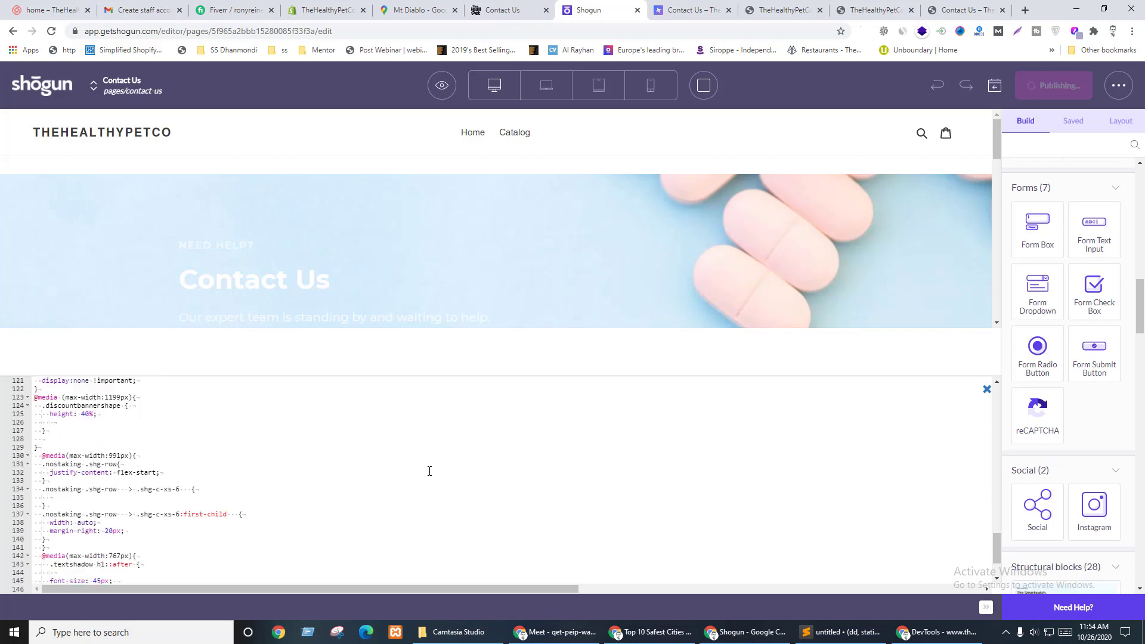
{"action": "scroll", "coordinate": [429, 471], "scroll_direction": "up", "scroll_amount": 8}
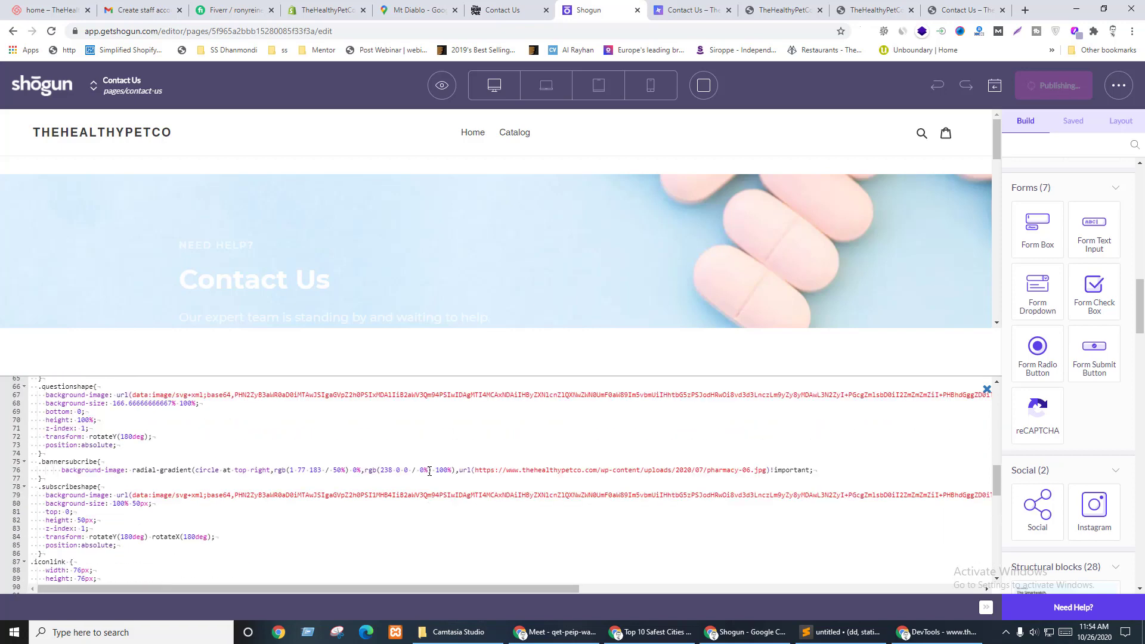
{"action": "scroll", "coordinate": [429, 471], "scroll_direction": "up", "scroll_amount": 1}
{"action": "scroll", "coordinate": [429, 471], "scroll_direction": "up", "scroll_amount": 4}
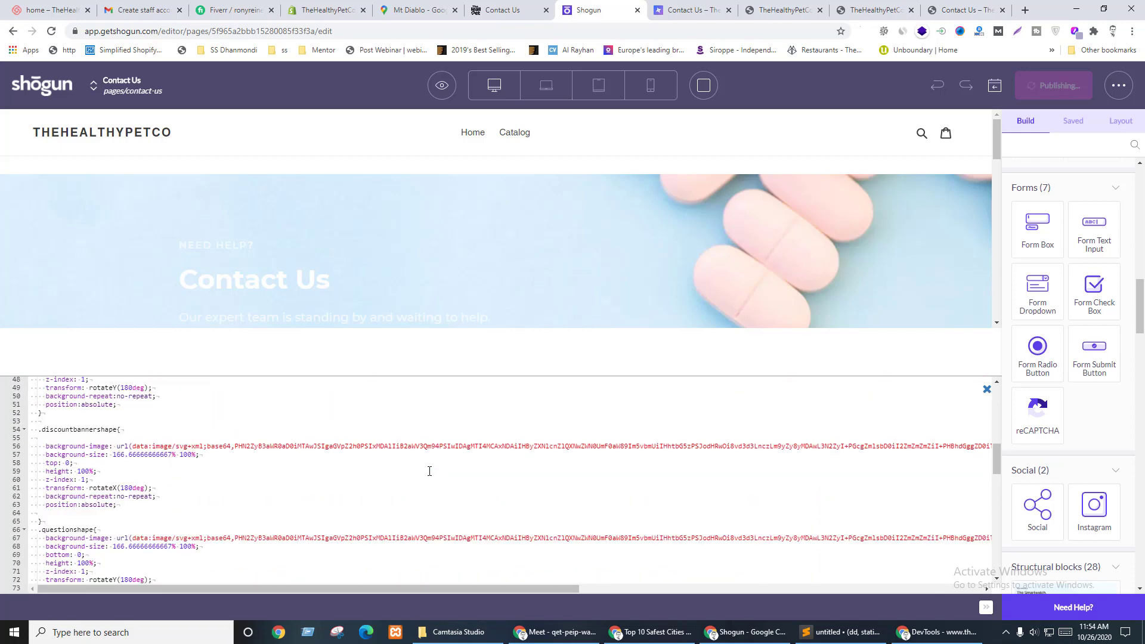
- Inspect the full background-image value of the .shape rule in the HTML block, and publish the page again
{"action": "left_click", "coordinate": [122, 452]}
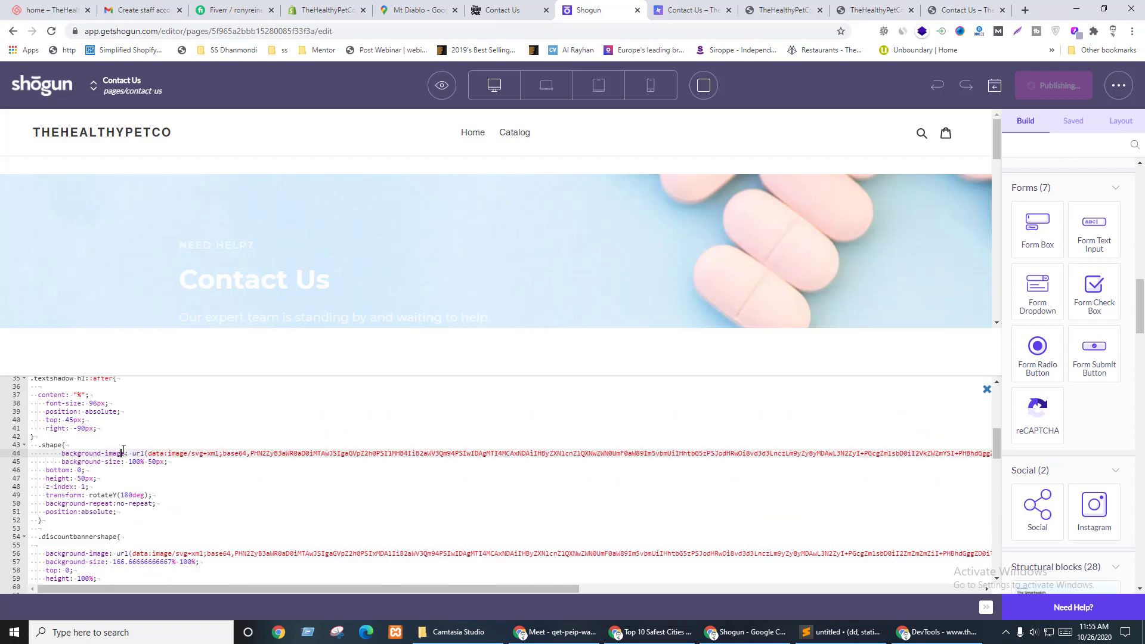
{"action": "left_click_drag", "start_coordinate": [636, 453], "coordinate": [1009, 459]}
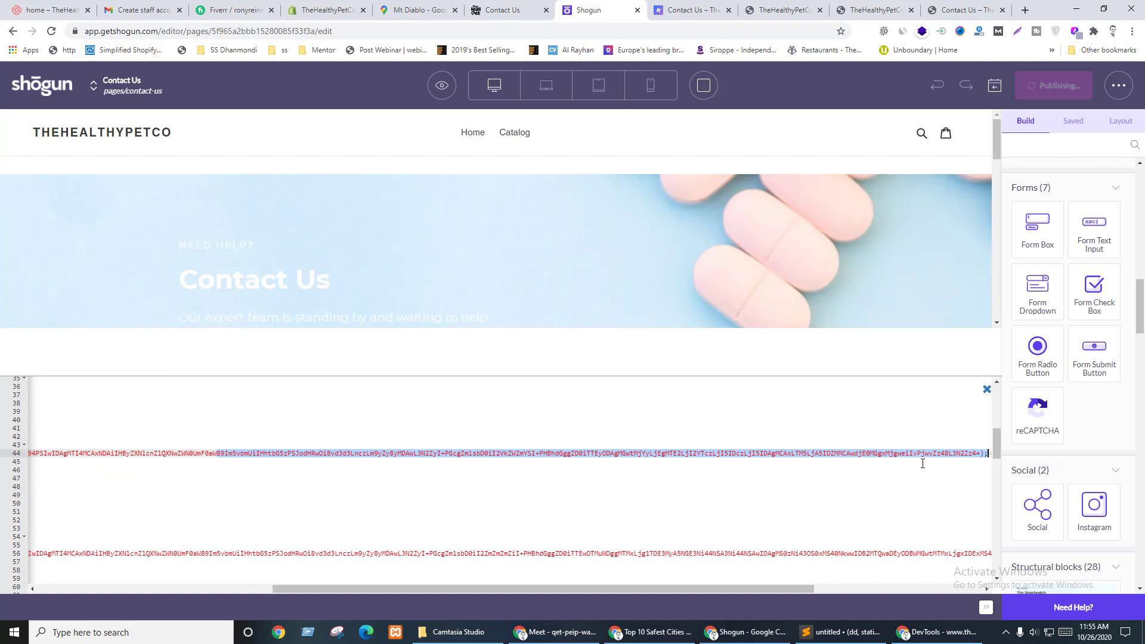
{"action": "left_click", "coordinate": [821, 463]}
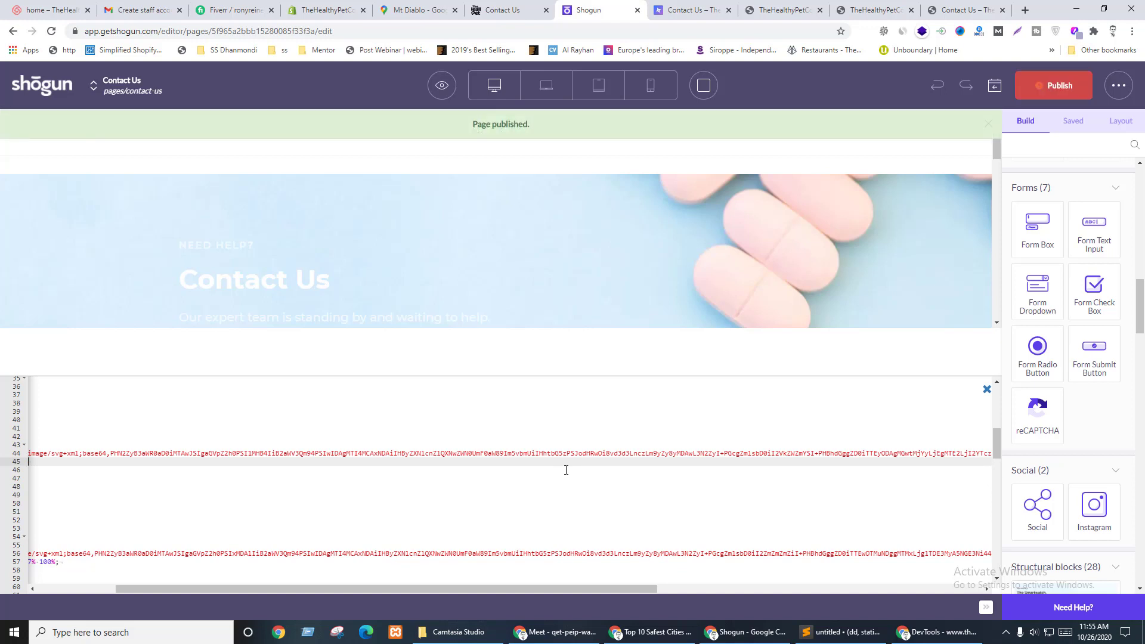
{"action": "left_click", "coordinate": [1039, 88]}
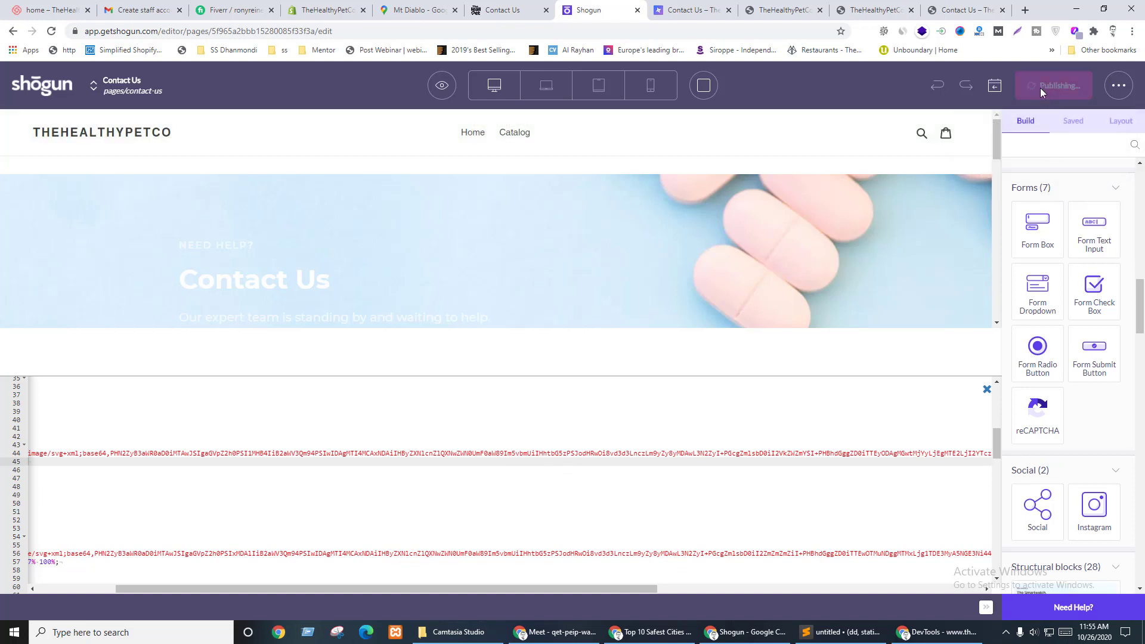
- Preview the Contact Us page in the browser, and return to the Shogun editor
{"action": "left_click", "coordinate": [989, 388]}
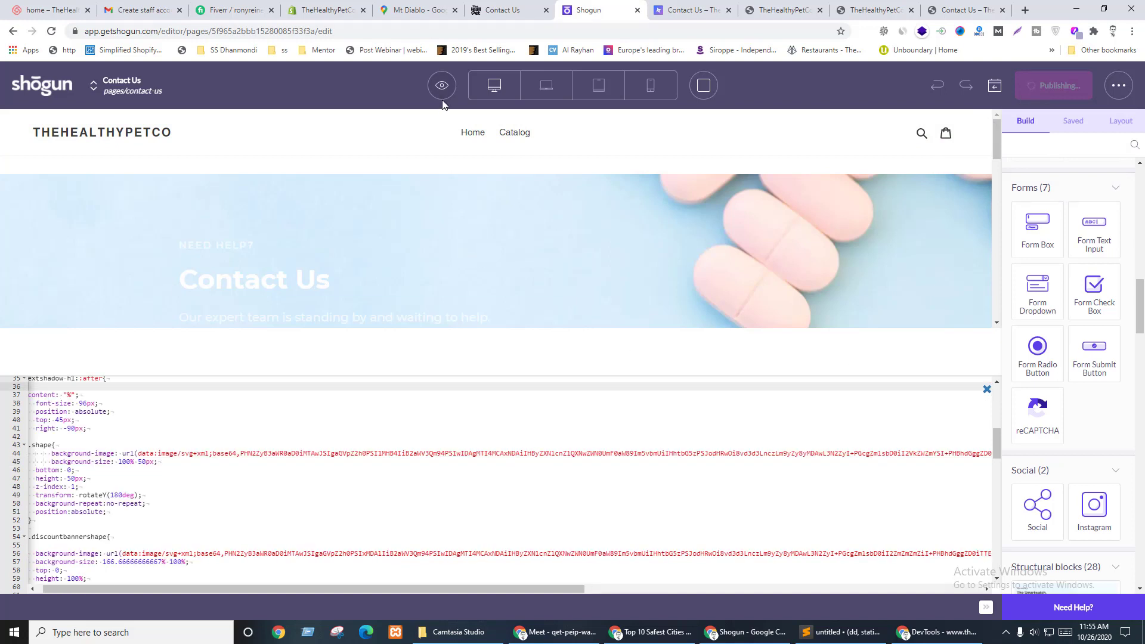
{"action": "mouse_move", "coordinate": [439, 85]}
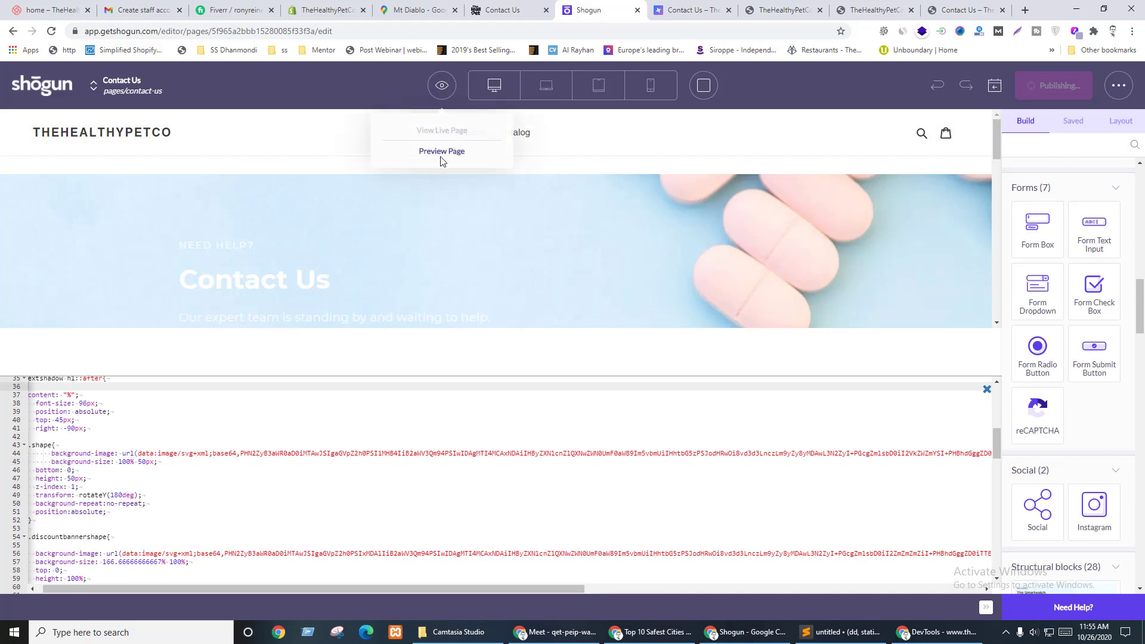
{"action": "left_click", "coordinate": [441, 152]}
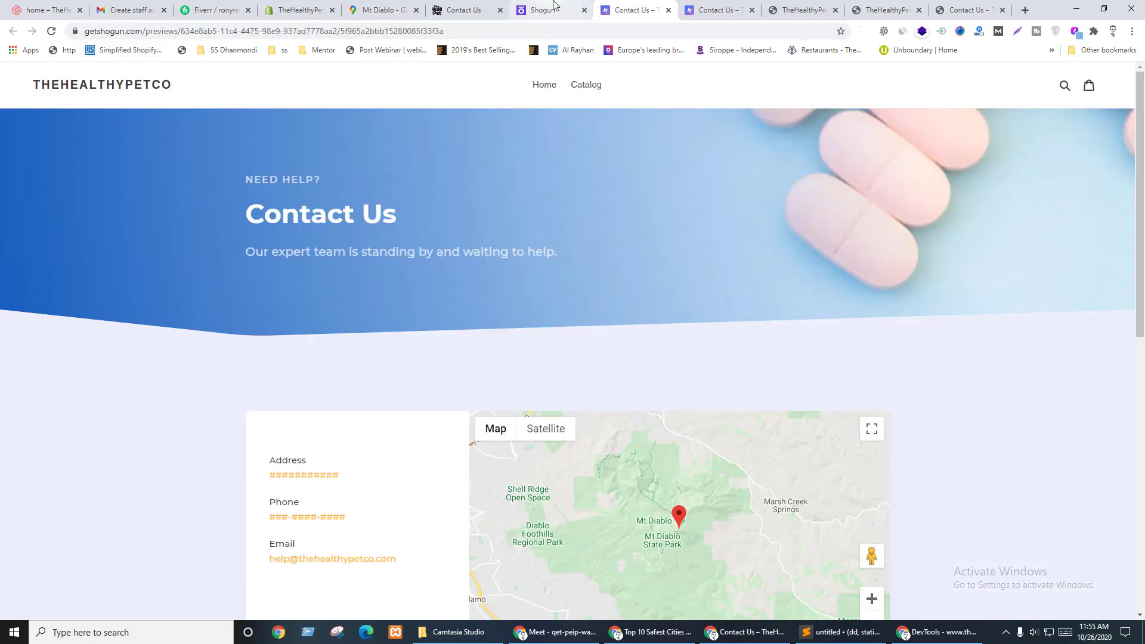
{"action": "left_click", "coordinate": [554, 7]}
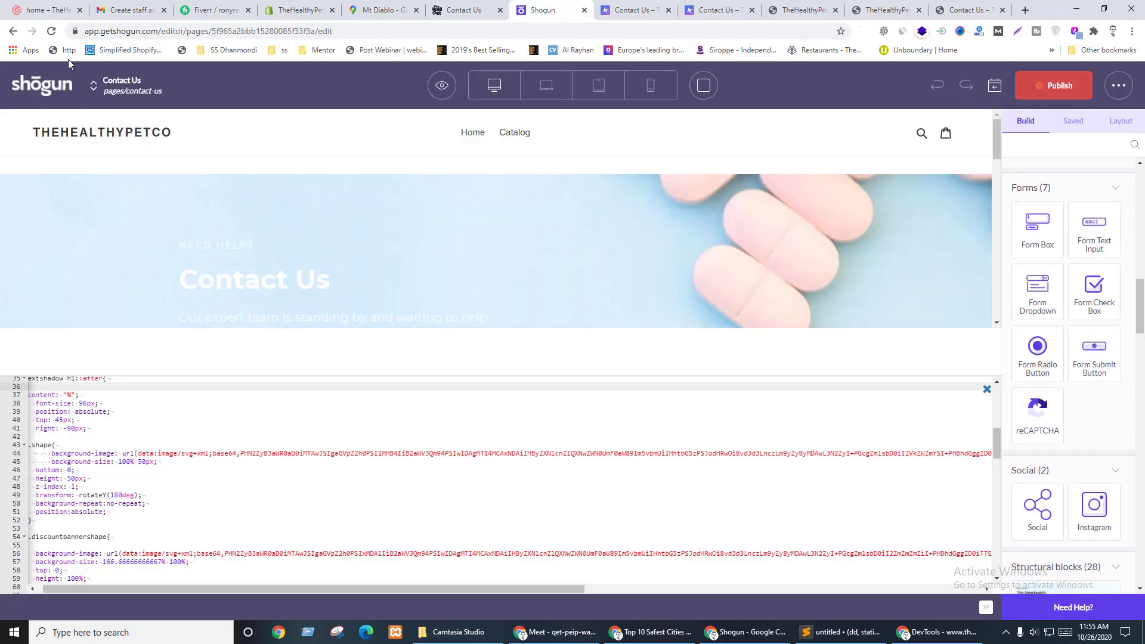
- Reload the editor, and publish the Contact Us page again
{"action": "left_click", "coordinate": [51, 31]}
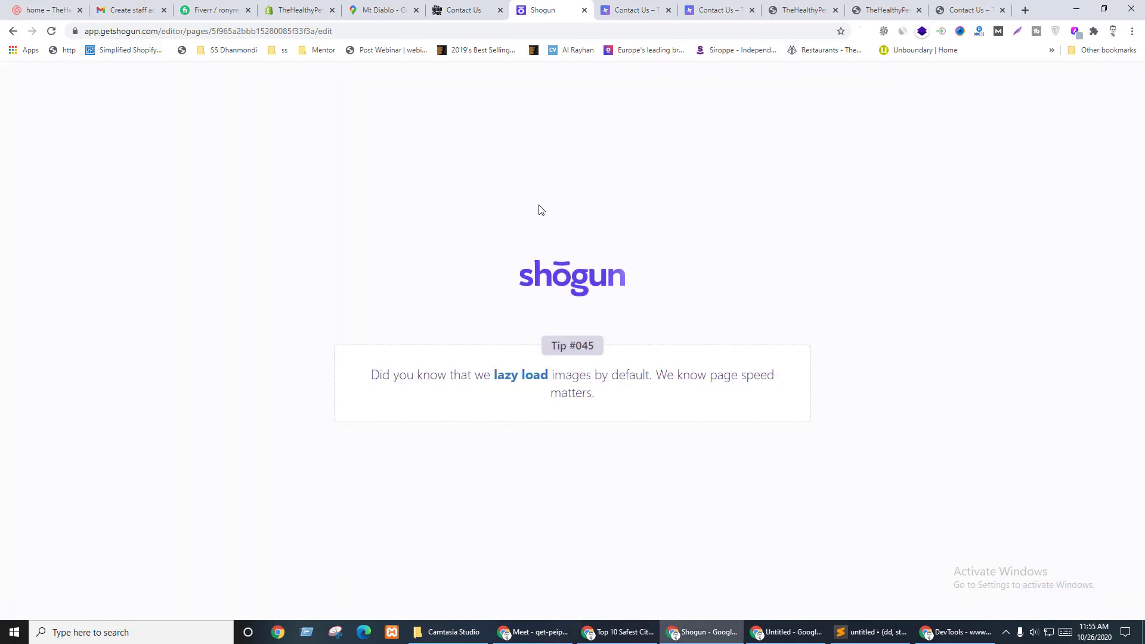
{"action": "scroll", "coordinate": [858, 429], "scroll_direction": "down", "scroll_amount": 10}
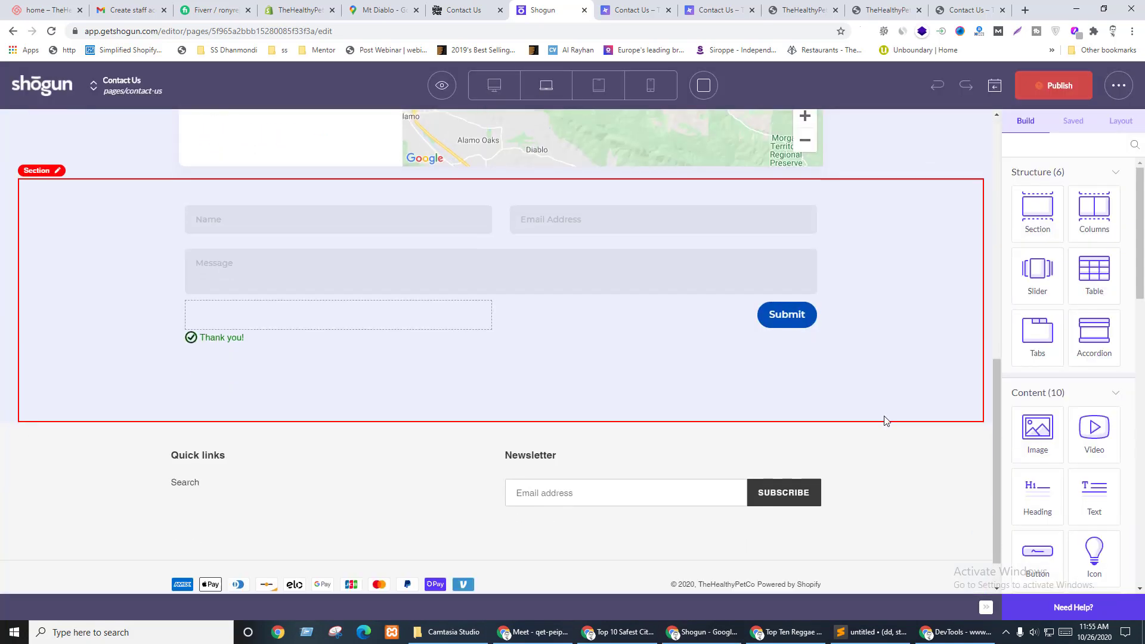
{"action": "left_click", "coordinate": [1049, 87]}
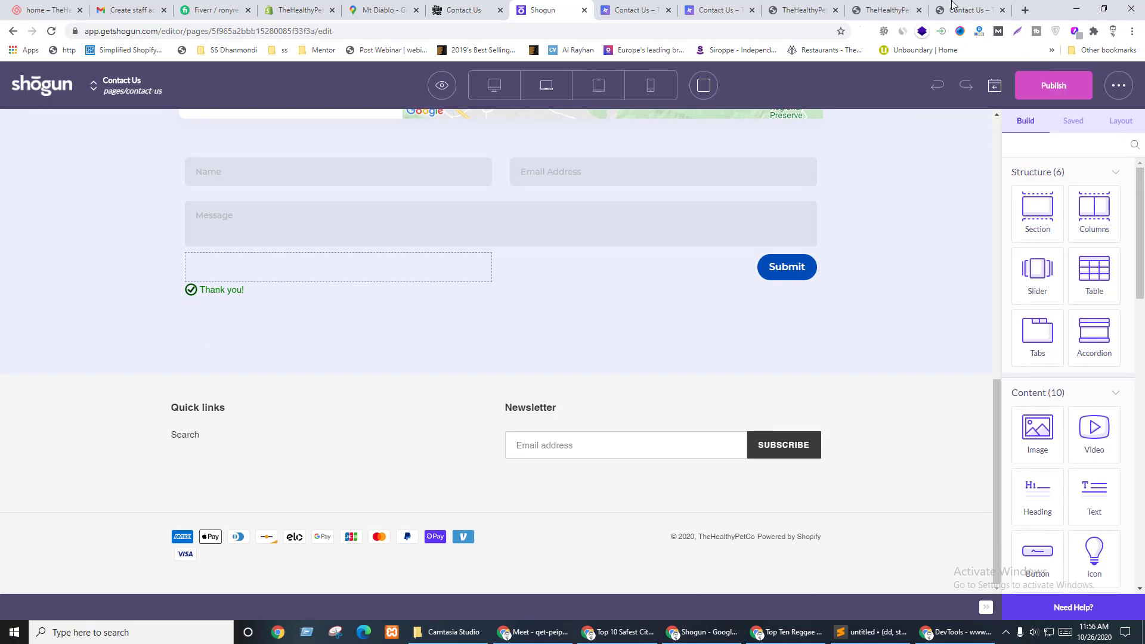
- Open the code of the HTML block above the banner, and re-indent the .shape rule's background-image and background-size lines to match the rule's other properties
{"action": "left_click", "coordinate": [442, 82]}
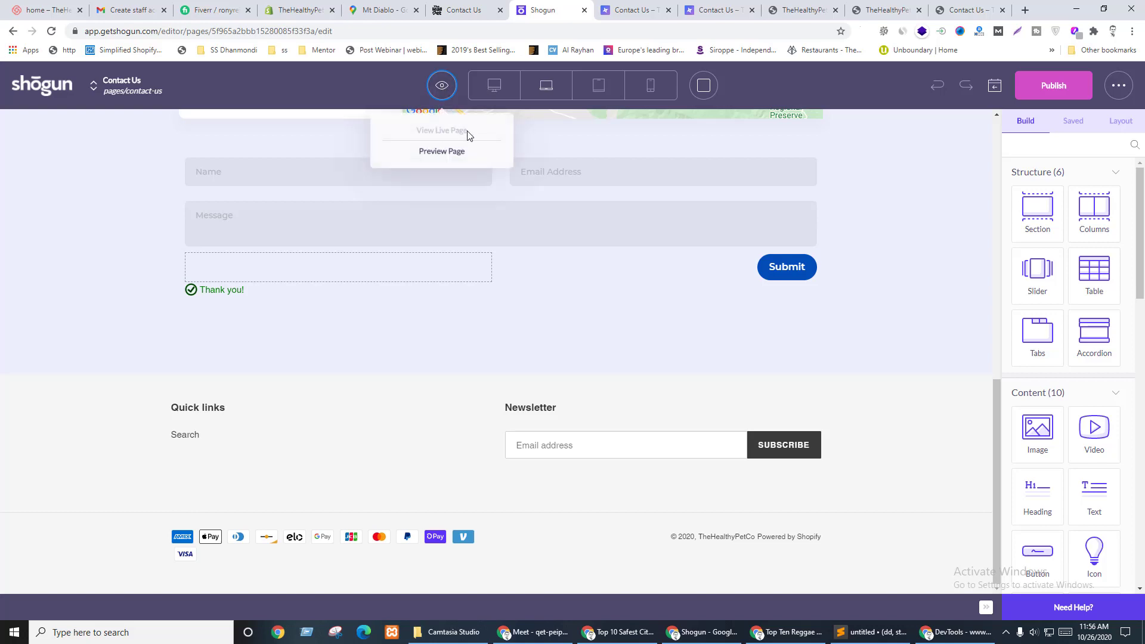
{"action": "scroll", "coordinate": [939, 295], "scroll_direction": "up", "scroll_amount": 10}
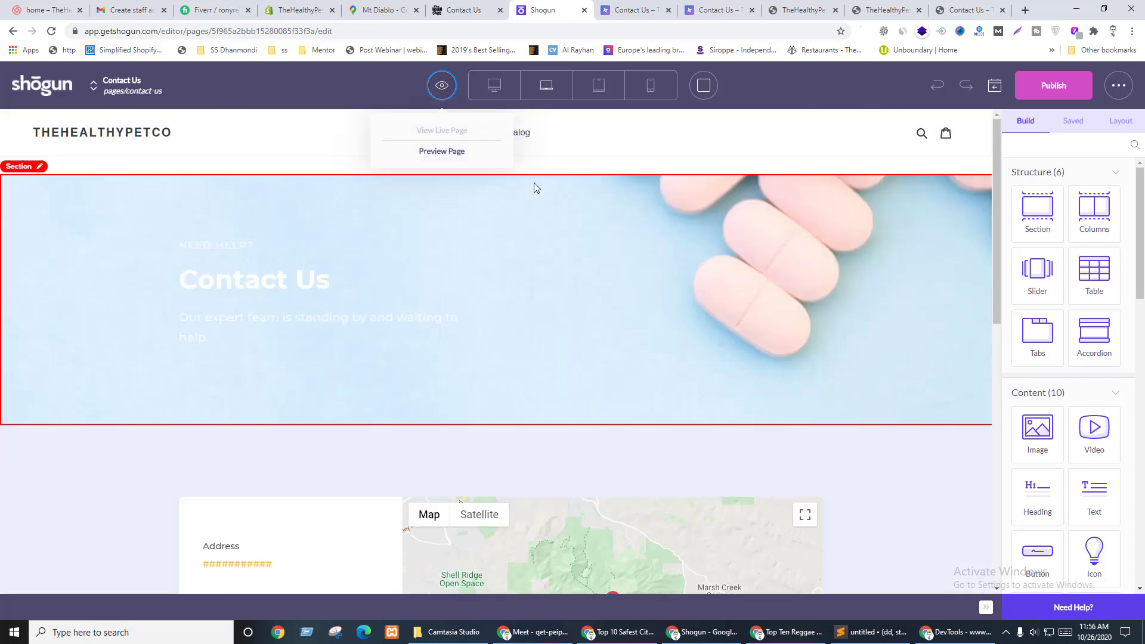
{"action": "double_click", "coordinate": [574, 169]}
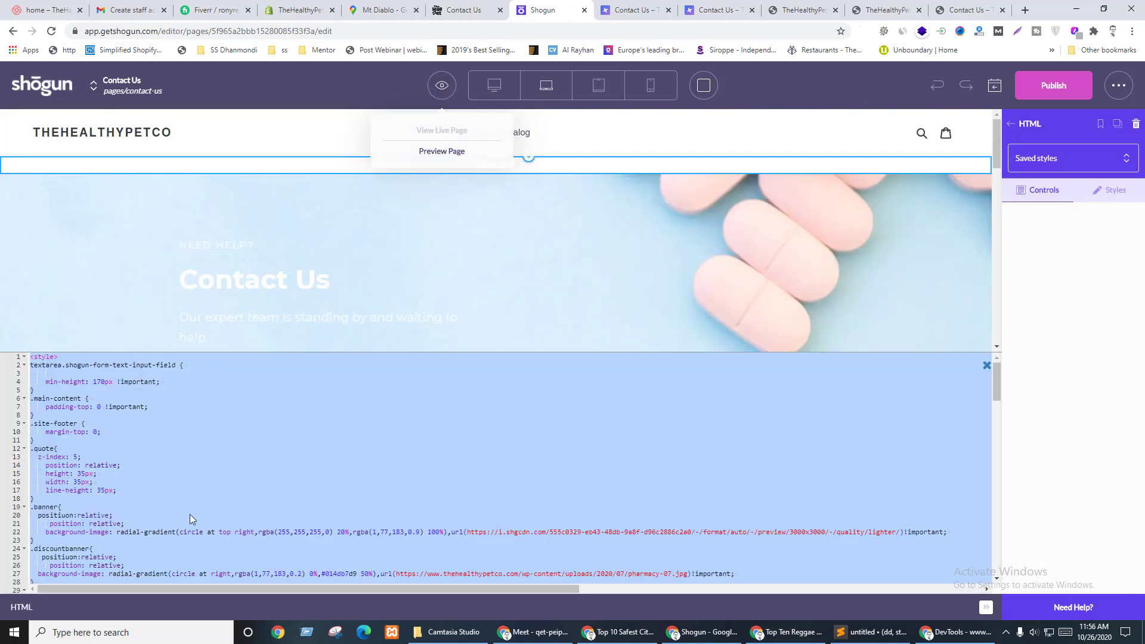
{"action": "left_click", "coordinate": [190, 515]}
{"action": "scroll", "coordinate": [221, 489], "scroll_direction": "down", "scroll_amount": 2}
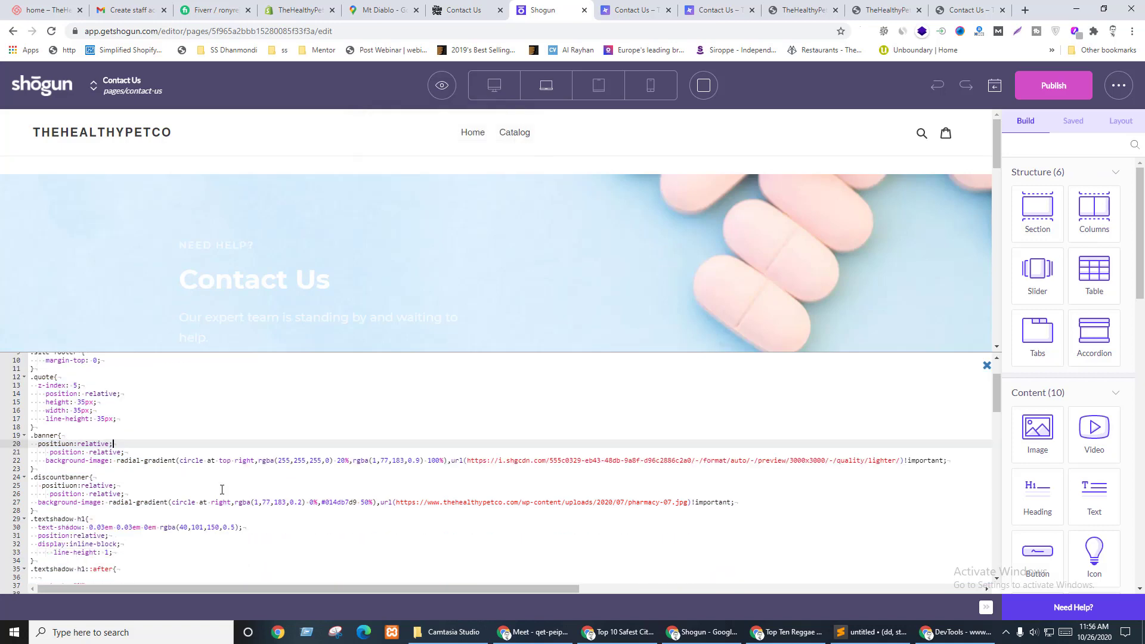
{"action": "scroll", "coordinate": [86, 469], "scroll_direction": "down", "scroll_amount": 5}
{"action": "left_click", "coordinate": [62, 464]}
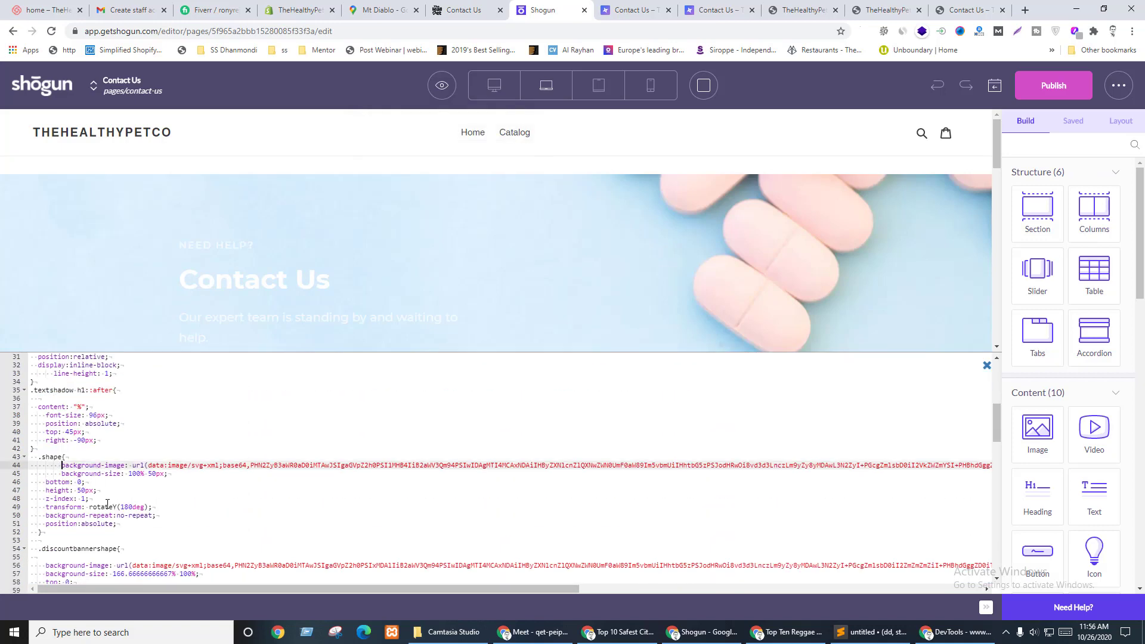
{"action": "key", "text": "BackSpace"}
{"action": "key", "text": "BackSpace"}
{"action": "key", "text": "BackSpace"}
{"action": "key", "text": "BackSpace"}
{"action": "key", "text": "BackSpace"}
{"action": "key", "text": "BackSpace"}
{"action": "key", "text": "BackSpace"}
{"action": "key", "text": "BackSpace"}
{"action": "key", "text": "BackSpace"}
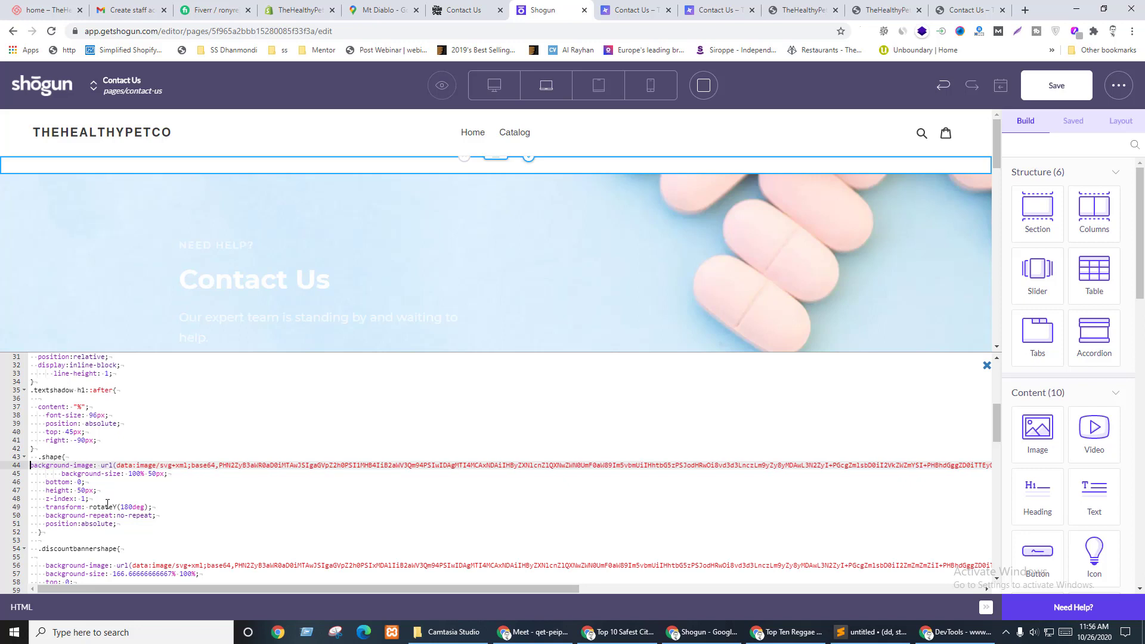
{"action": "key", "text": "Return"}
{"action": "key", "text": "Down"}
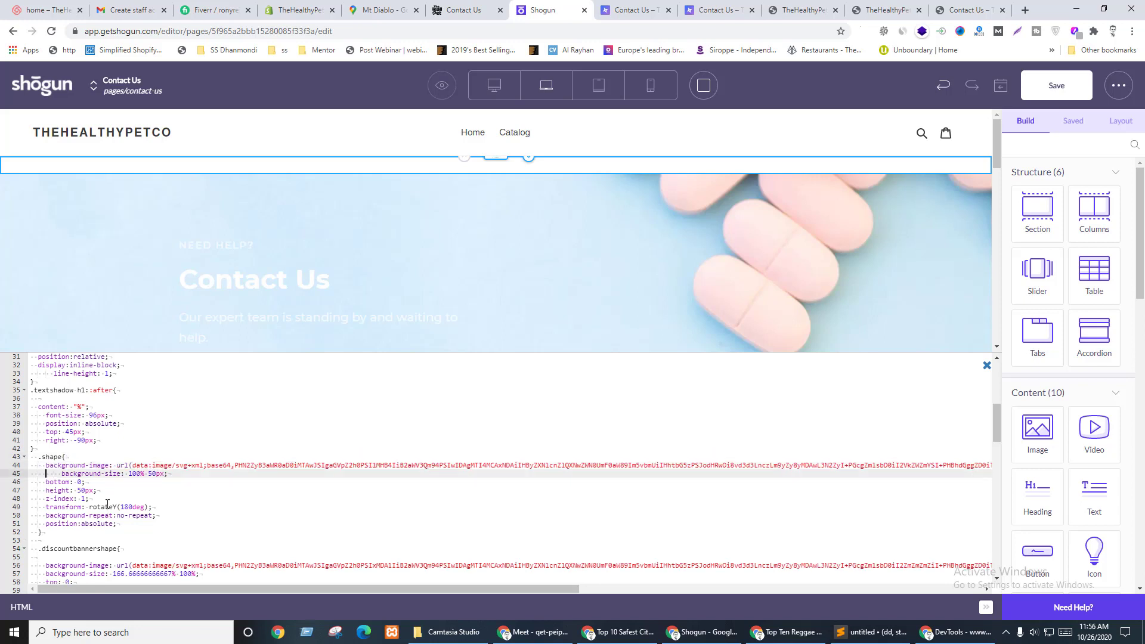
{"action": "key", "text": "Delete"}
{"action": "key", "text": "Delete"}
{"action": "key", "text": "Delete"}
{"action": "key", "text": "Delete"}
- Cut the background-image line out of the .shape rule, and save and publish the page
{"action": "key", "text": "Up"}
{"action": "key", "text": "End"}
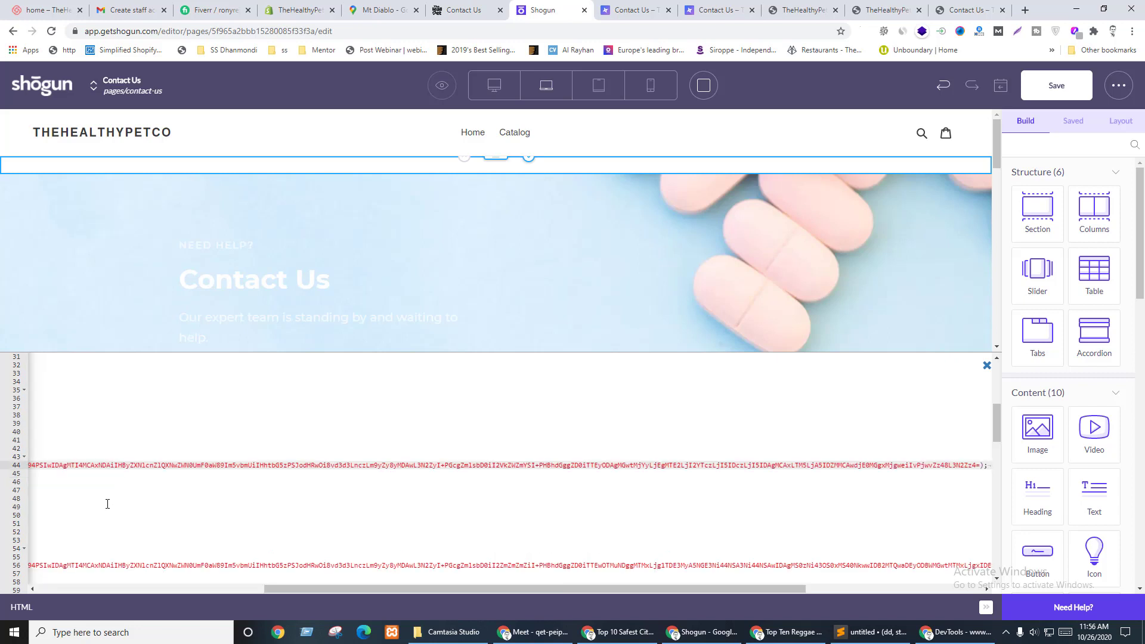
{"action": "key", "text": "Right"}
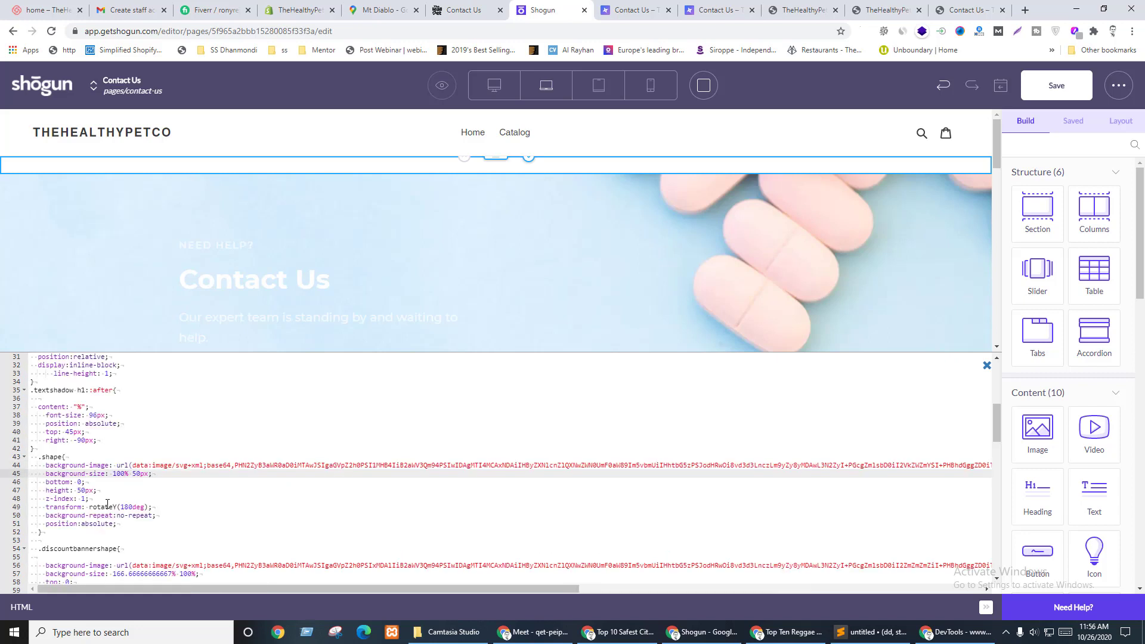
{"action": "key", "text": "Up"}
{"action": "key", "text": "shift+Down"}
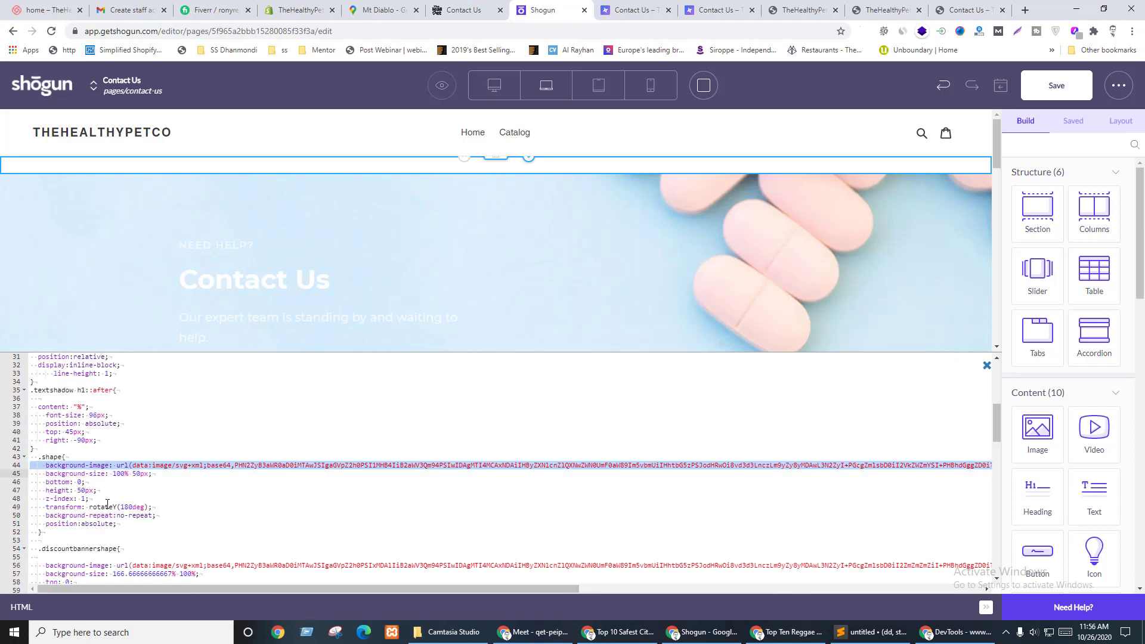
{"action": "key", "text": "BackSpace"}
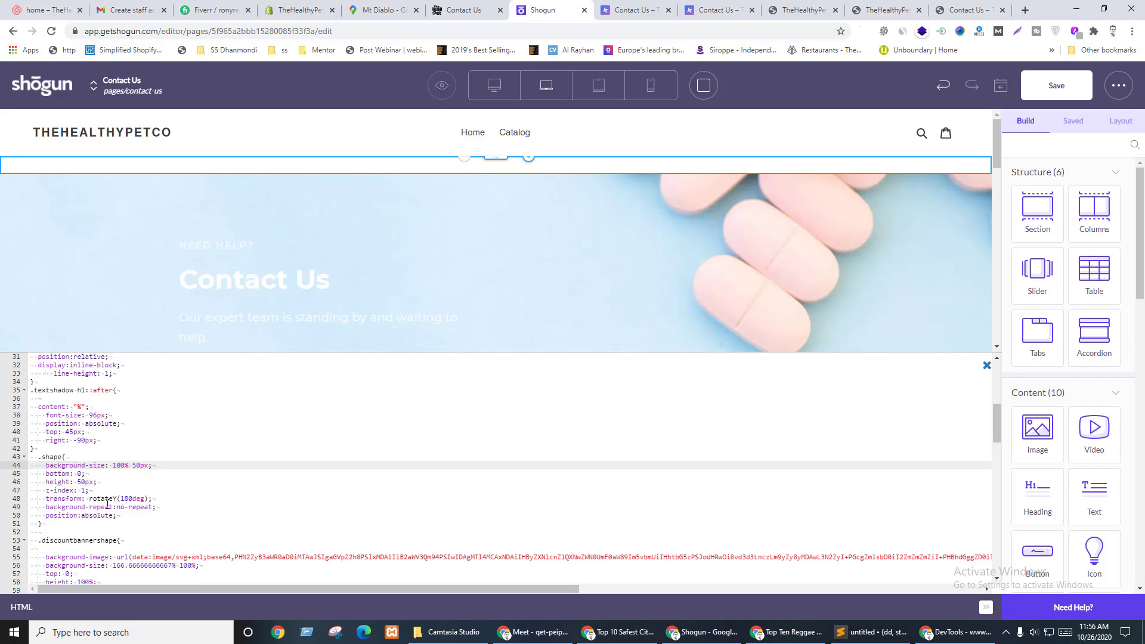
{"action": "left_click", "coordinate": [1056, 86]}
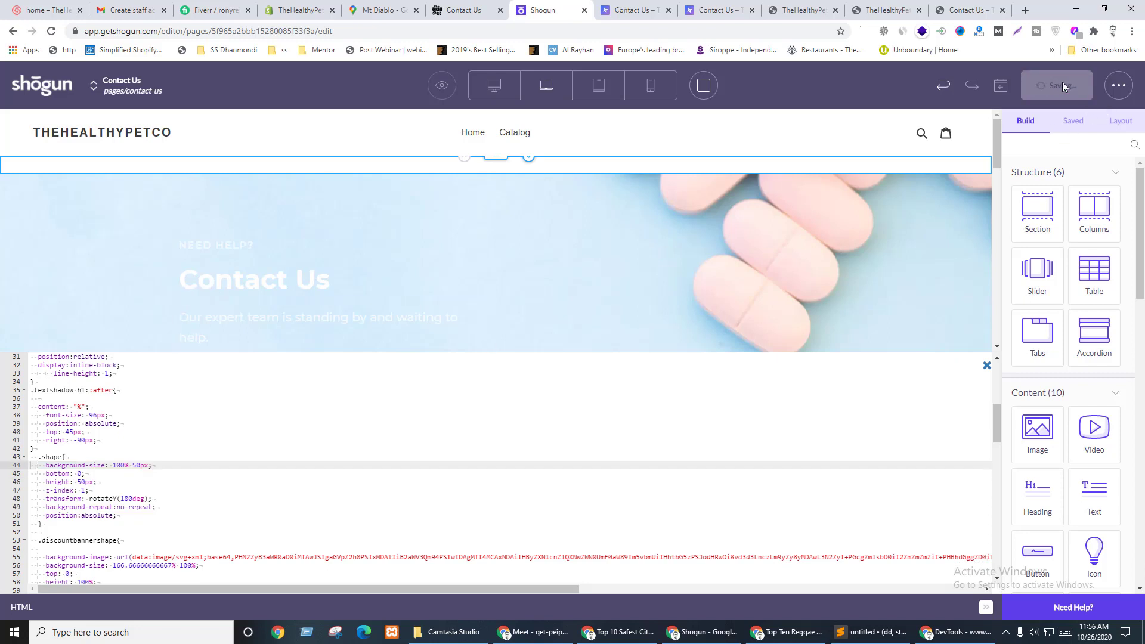
{"action": "left_click", "coordinate": [1061, 85]}
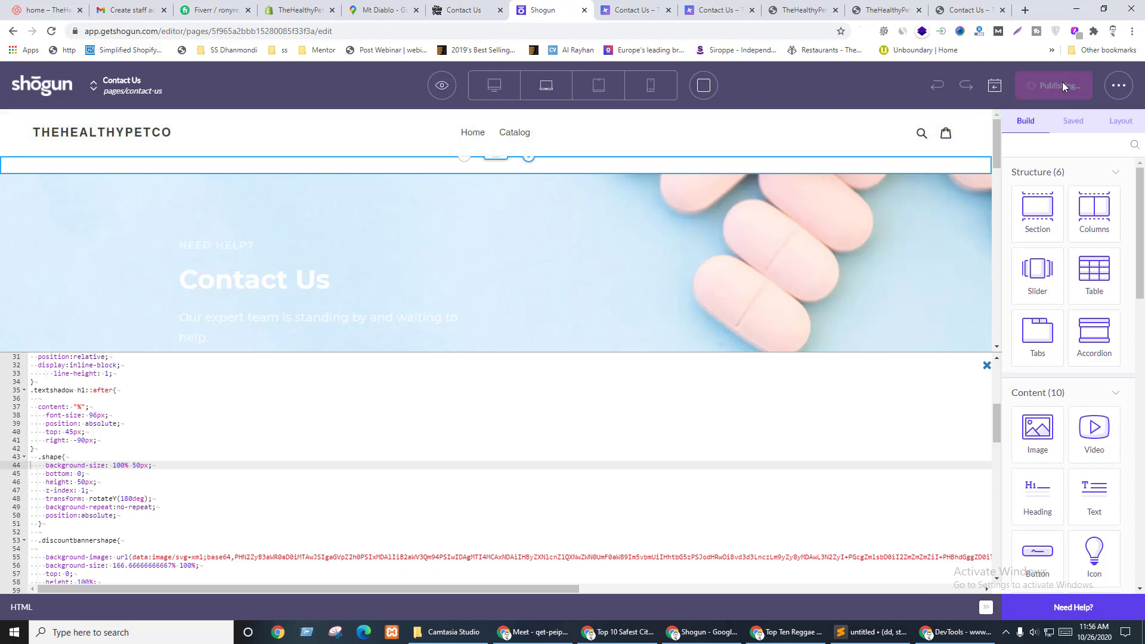
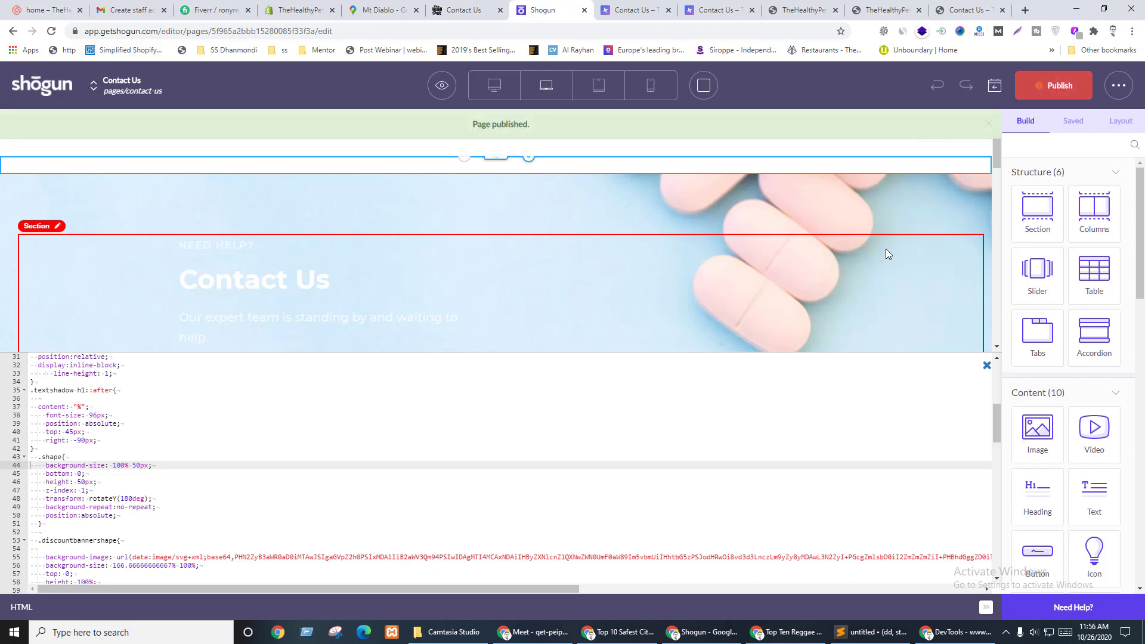
- Paste the background-image line back into the .shape rule, and save and publish the page
{"action": "key", "text": "ctrl+v"}
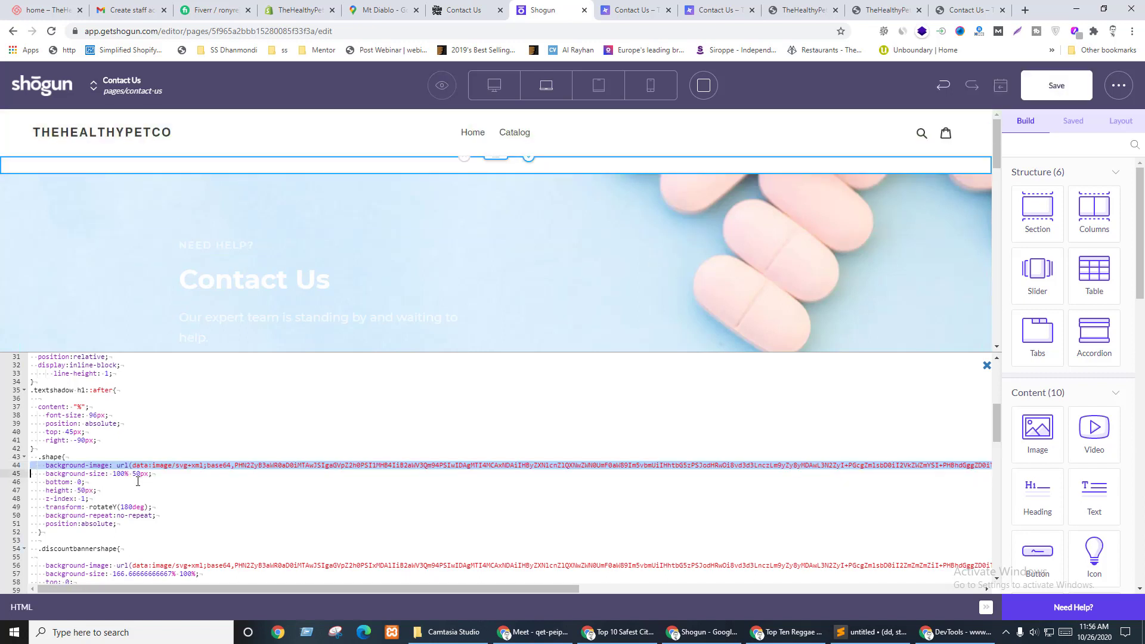
{"action": "left_click", "coordinate": [1056, 85]}
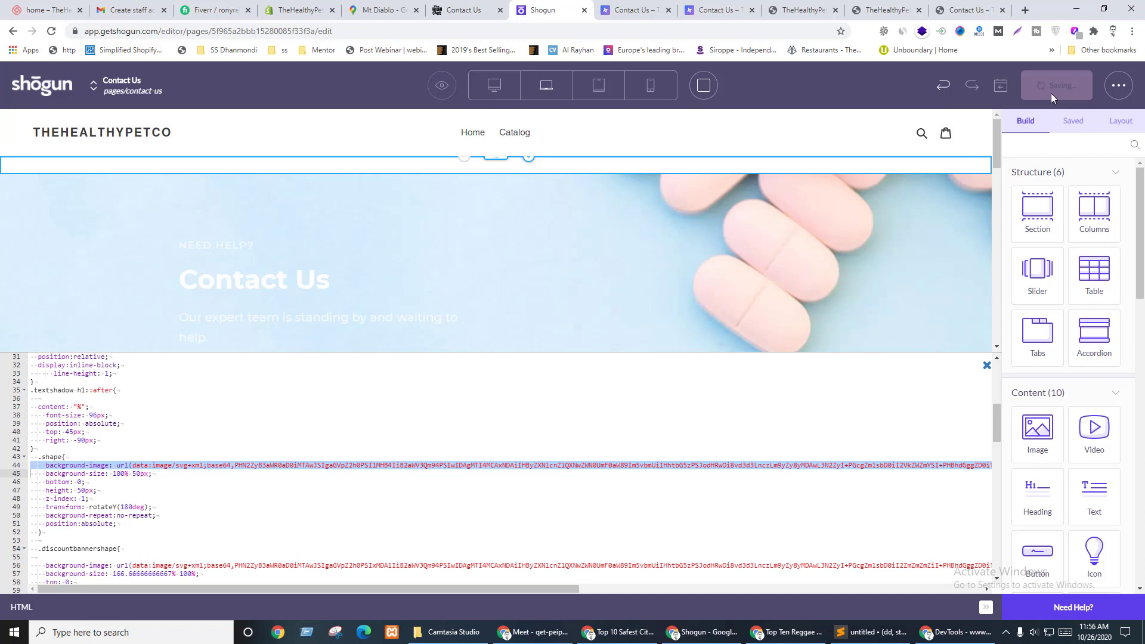
{"action": "left_click", "coordinate": [986, 367]}
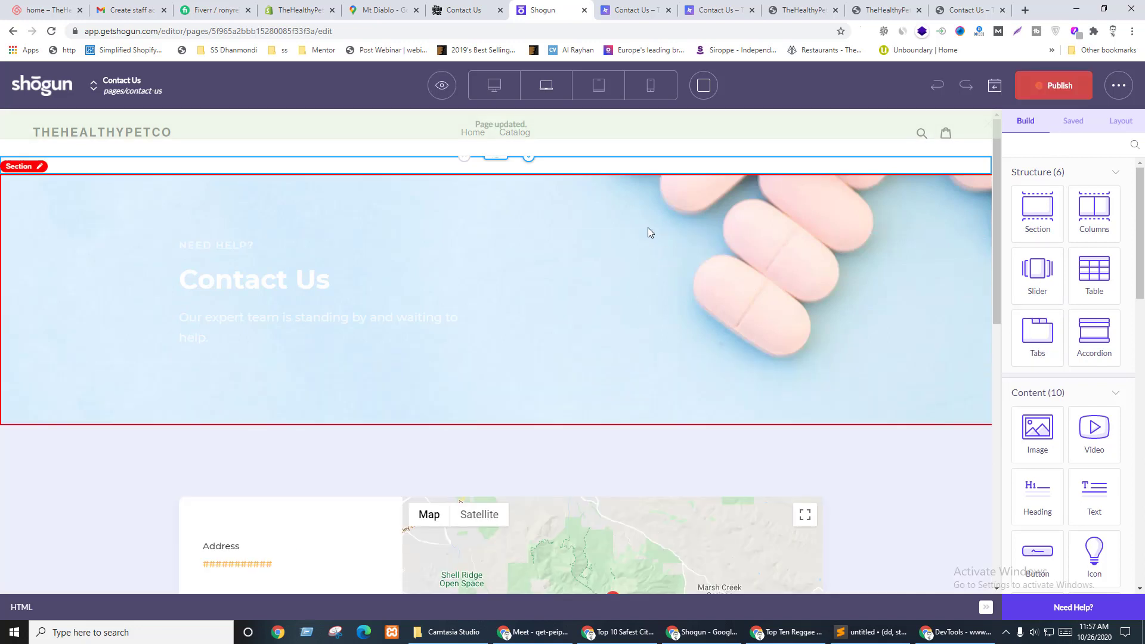
{"action": "left_click", "coordinate": [1057, 85]}
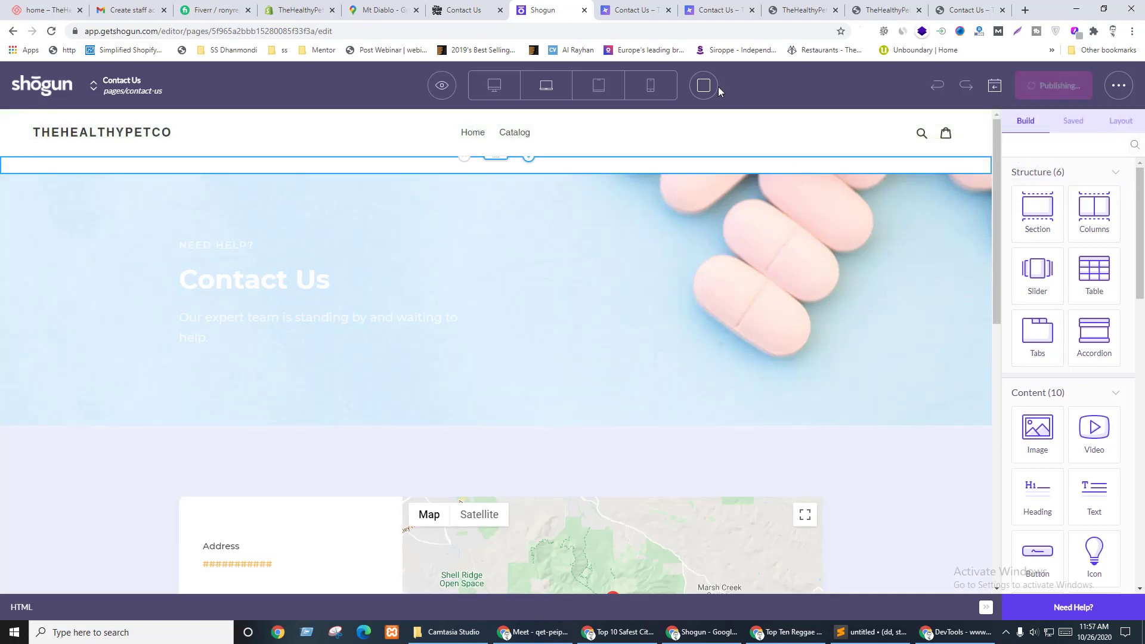
- Switch to the Shopify admin, add a Contact Us item linked to the Contact Us page to the Main menu, and remove the Catalog item
{"action": "left_click", "coordinate": [279, 11]}
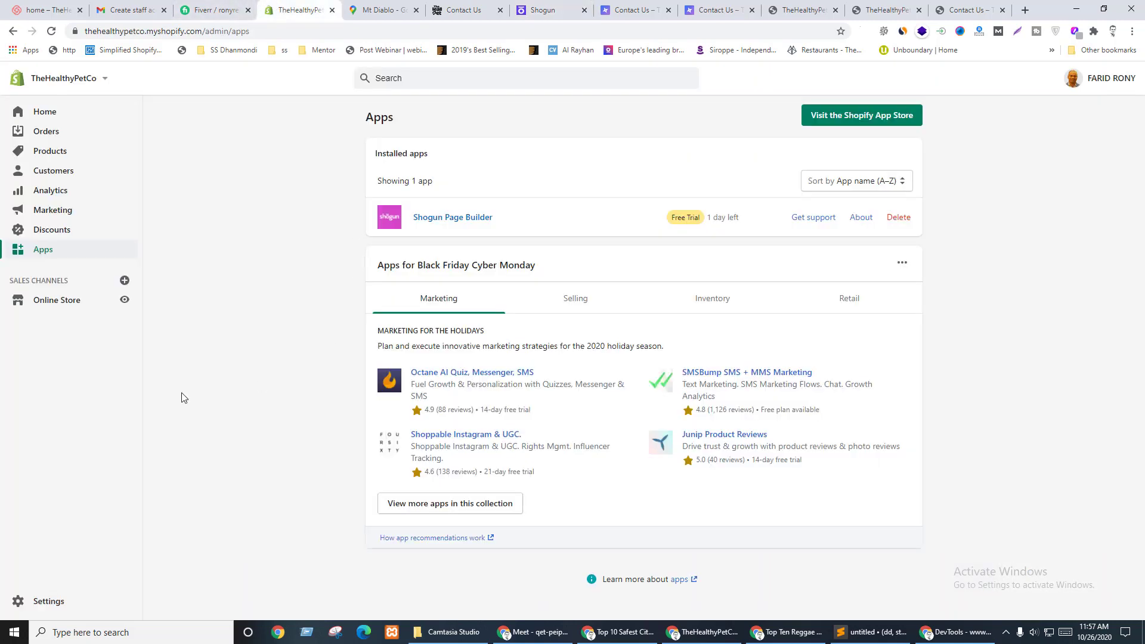
{"action": "left_click", "coordinate": [56, 307]}
{"action": "left_click", "coordinate": [67, 380]}
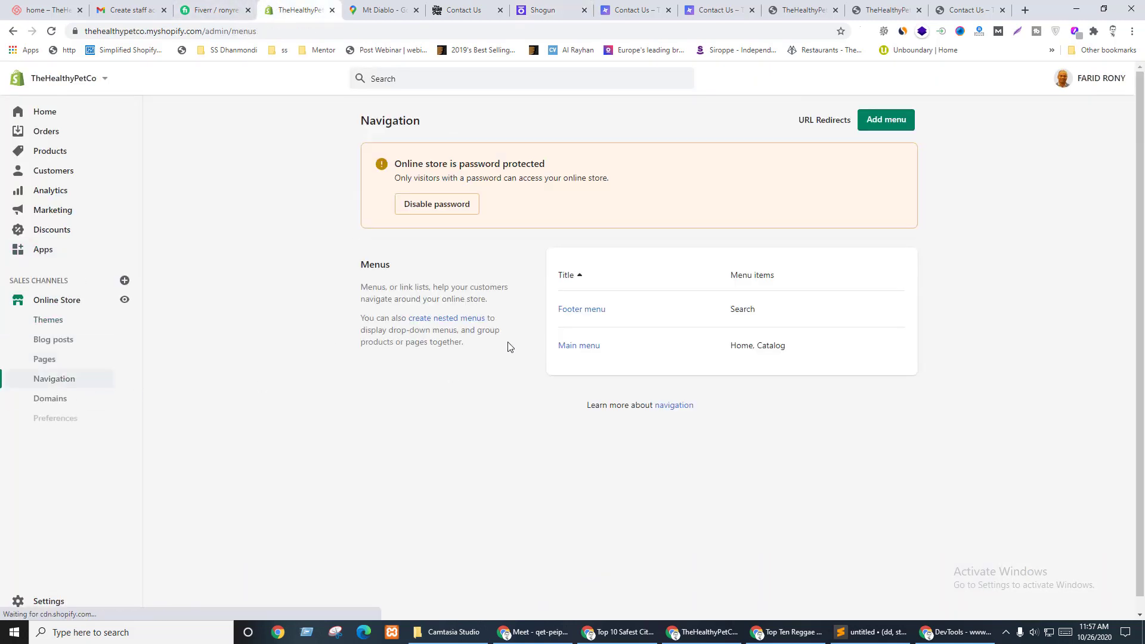
{"action": "left_click", "coordinate": [587, 347]}
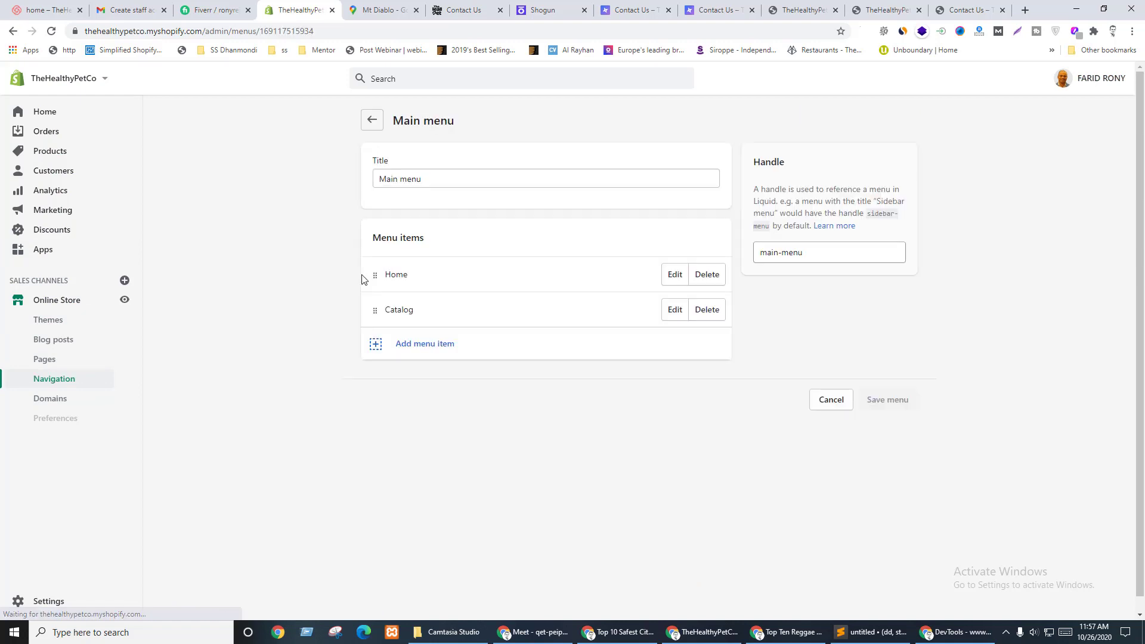
{"action": "left_click", "coordinate": [431, 344]}
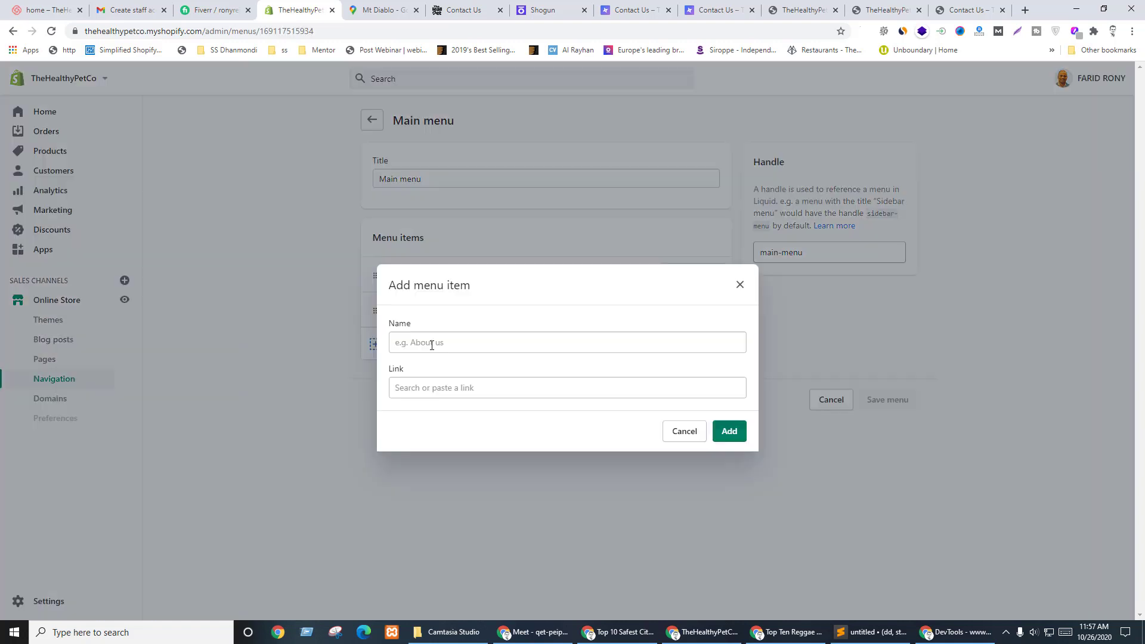
{"action": "left_click", "coordinate": [430, 386]}
{"action": "left_click", "coordinate": [450, 286]}
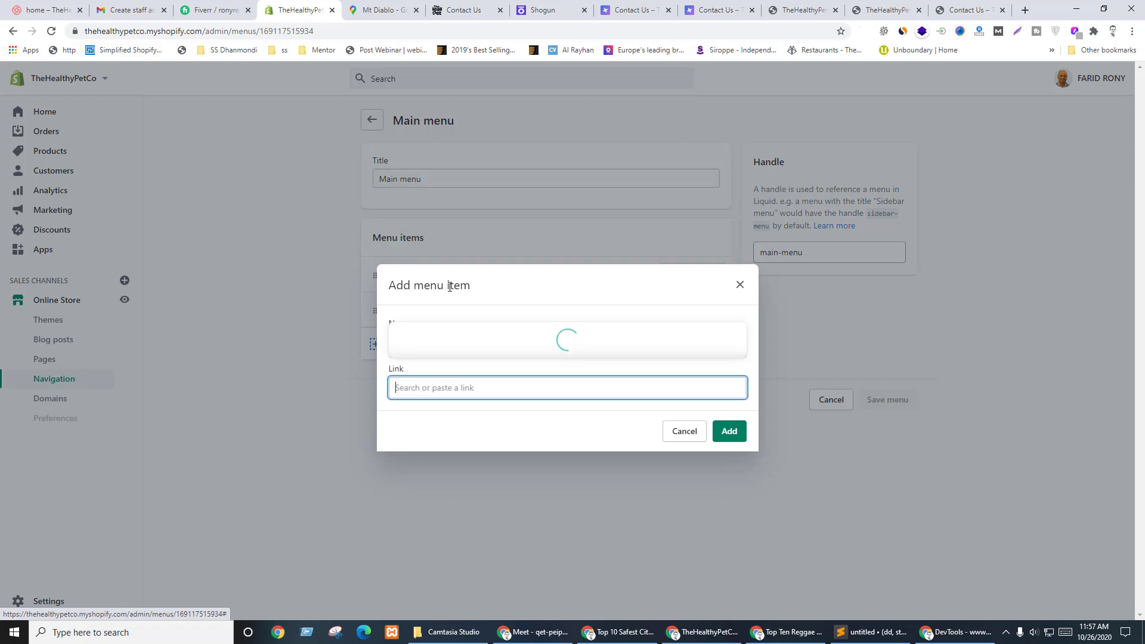
{"action": "left_click", "coordinate": [434, 324]}
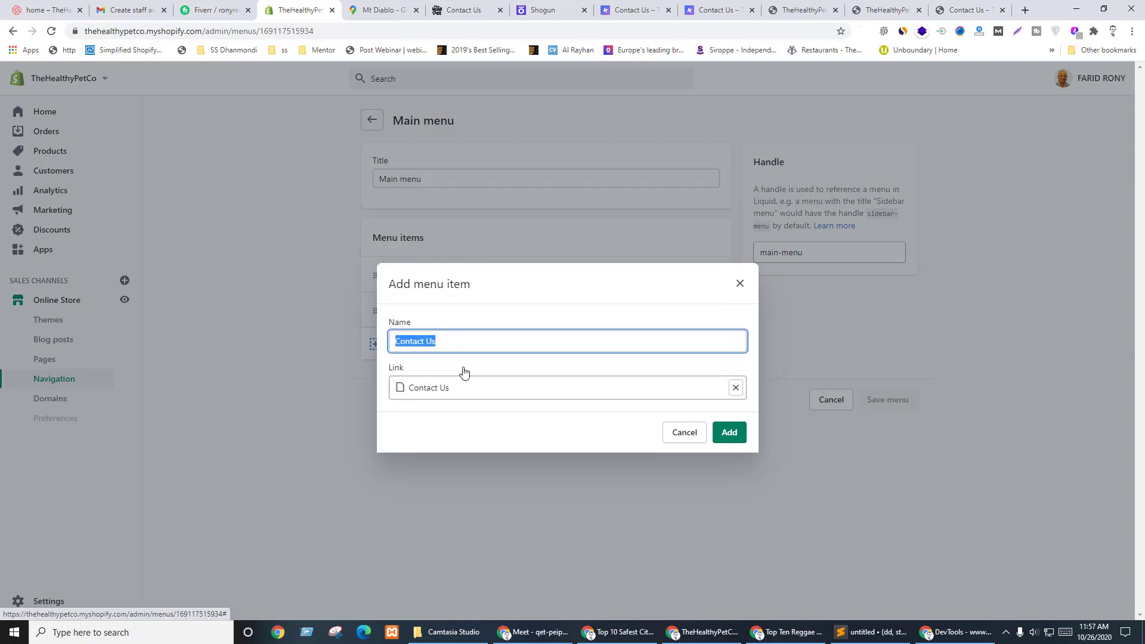
{"action": "left_click", "coordinate": [741, 428]}
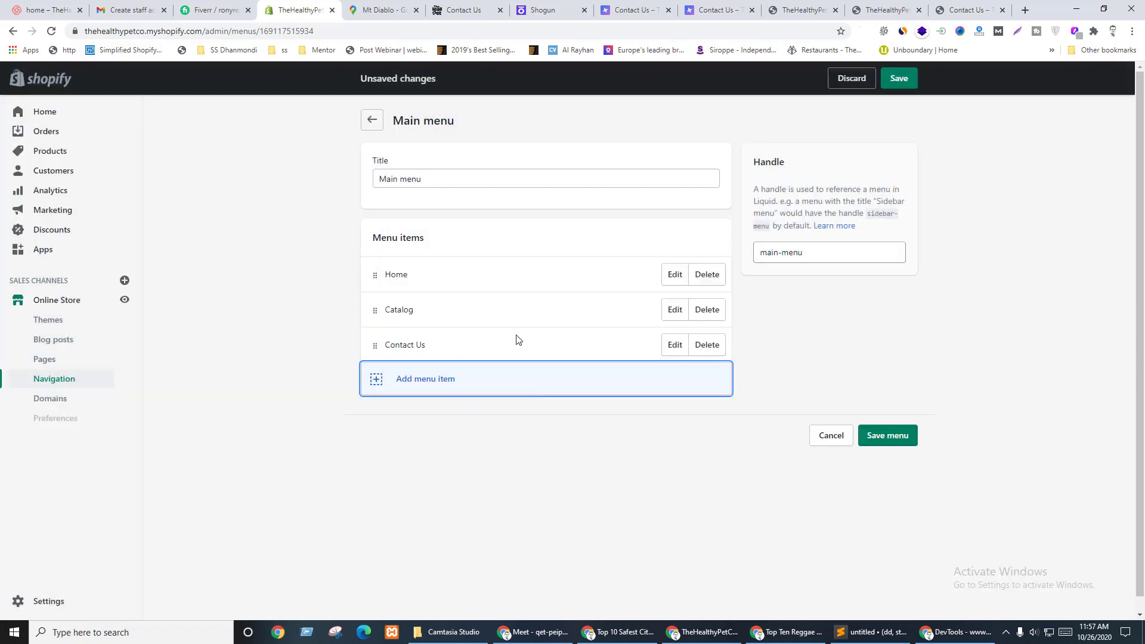
{"action": "left_click", "coordinate": [705, 310]}
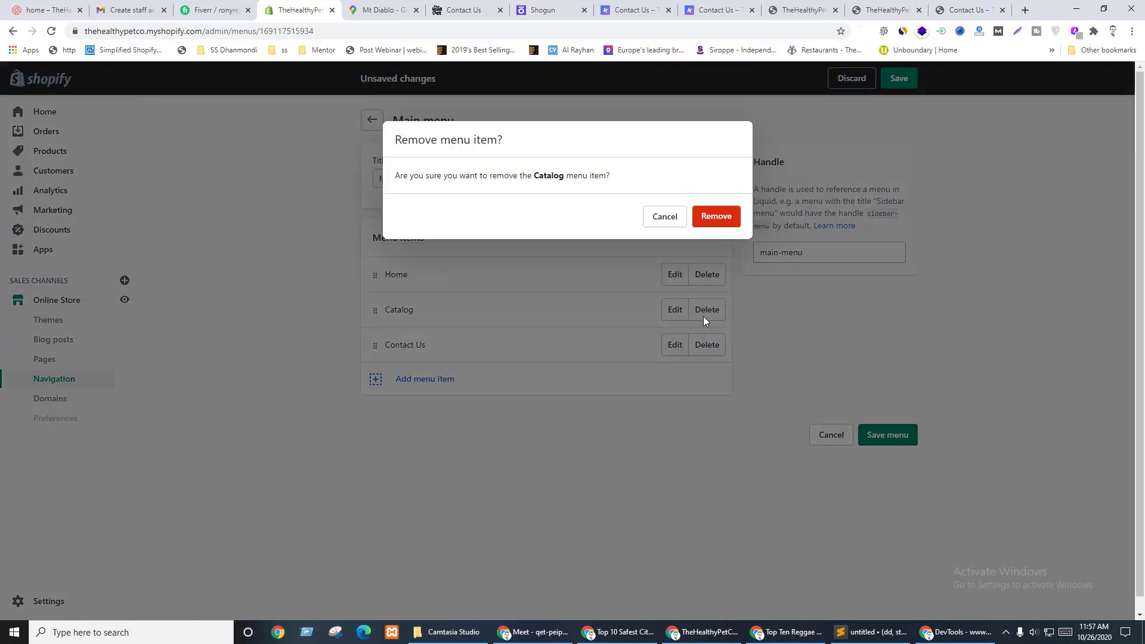
{"action": "left_click", "coordinate": [715, 217]}
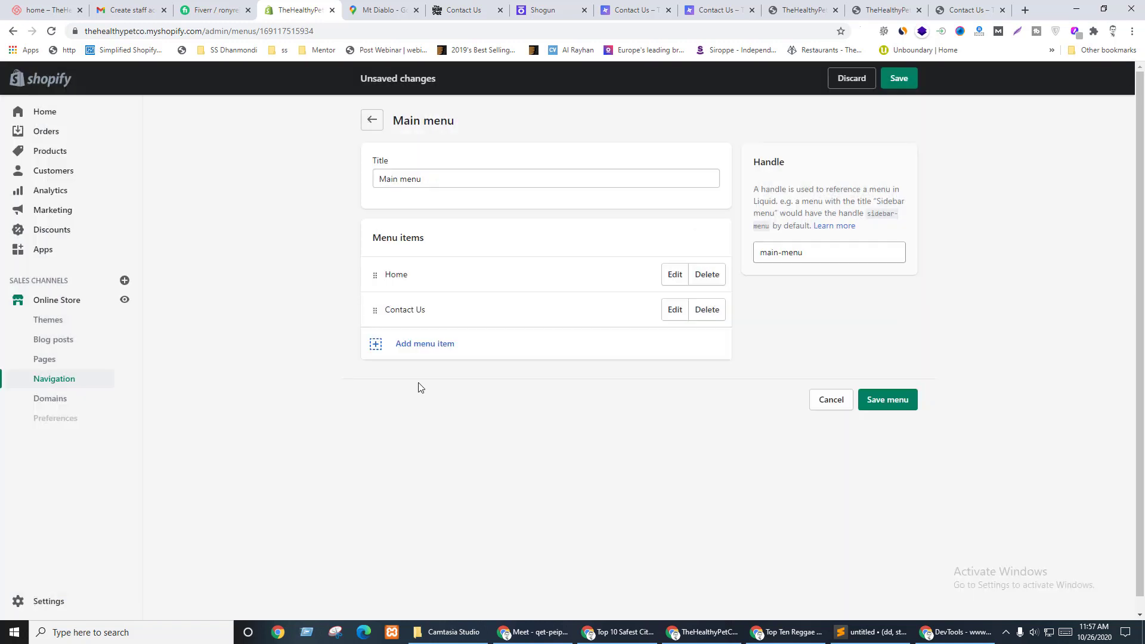
{"action": "left_click", "coordinate": [421, 342]}
{"action": "left_click", "coordinate": [446, 391]}
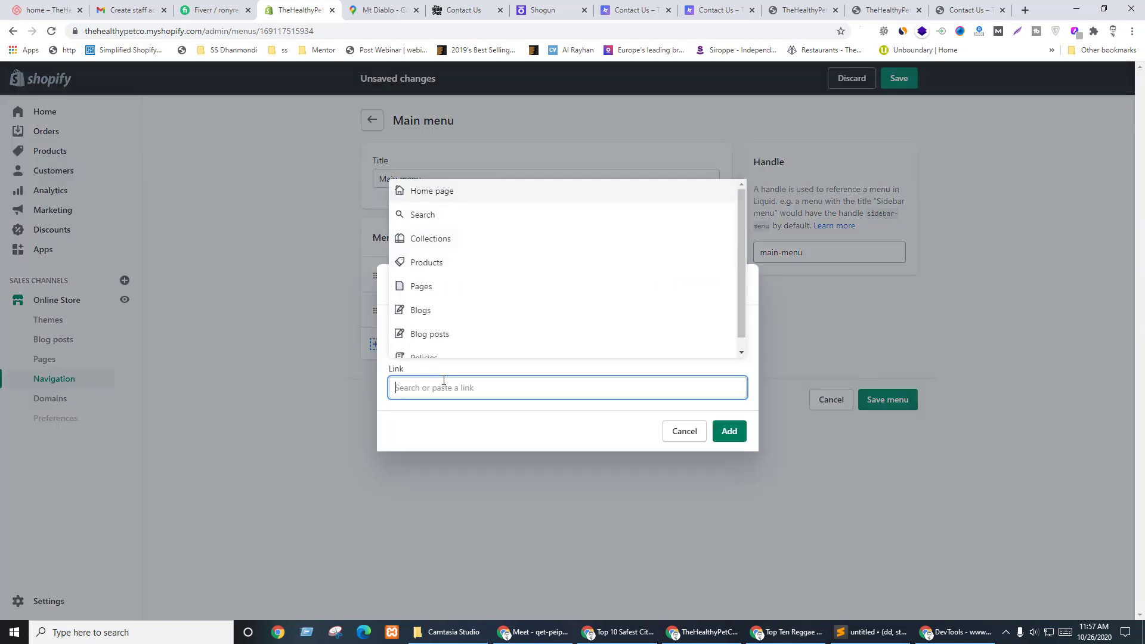
{"action": "left_click", "coordinate": [451, 285]}
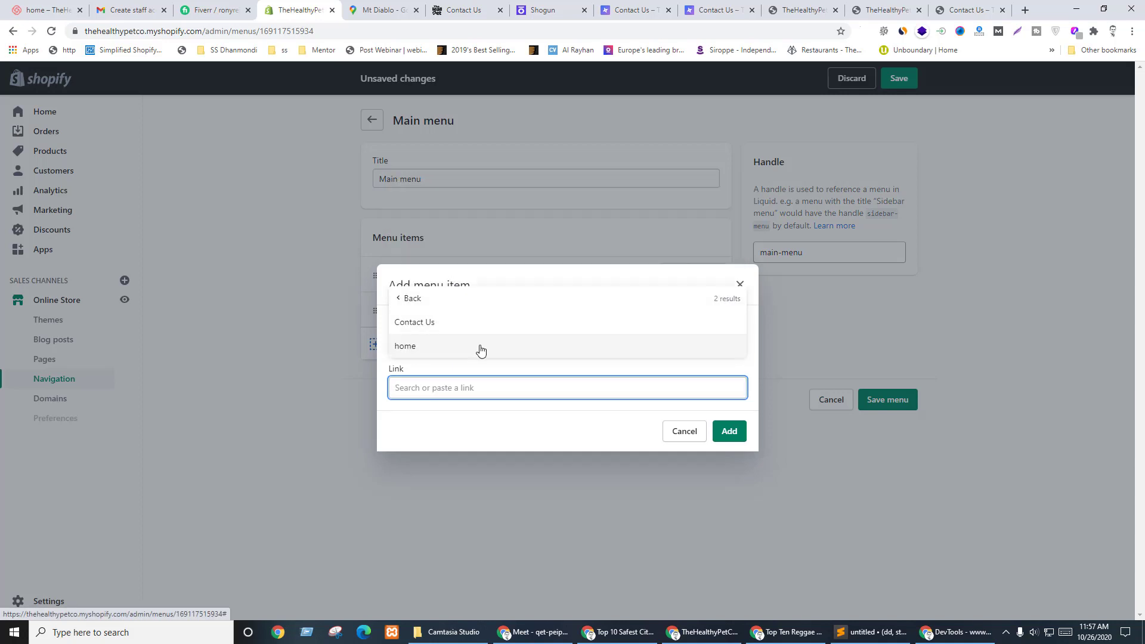
{"action": "left_click", "coordinate": [678, 434]}
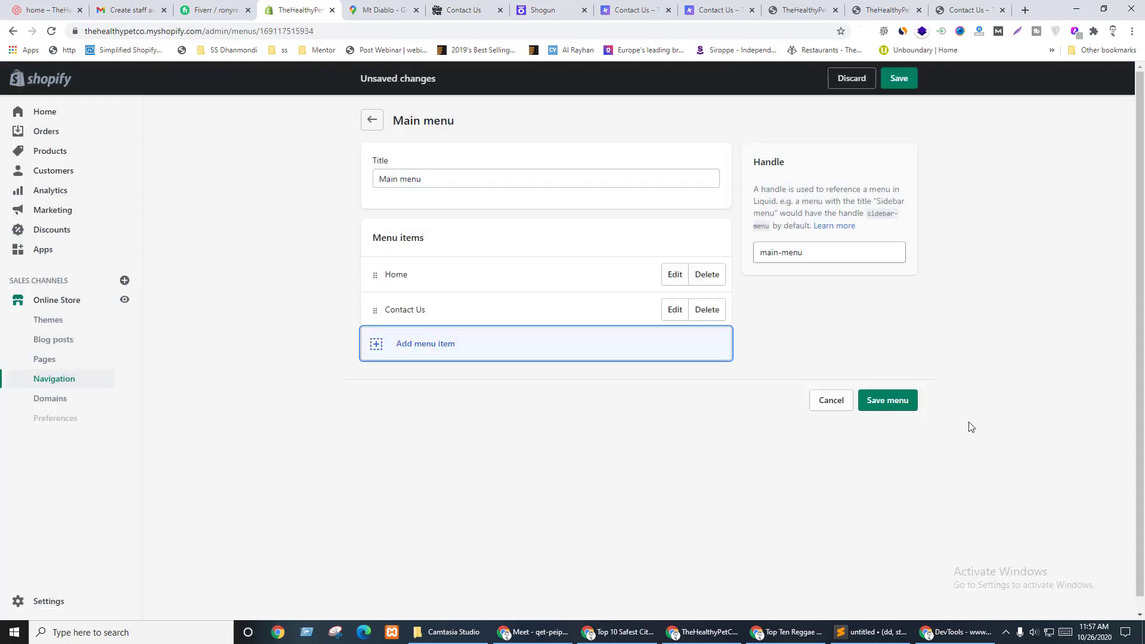
- Save the Main menu, and check the live Contact Us page through the storefront's navigation
{"action": "left_click", "coordinate": [892, 401]}
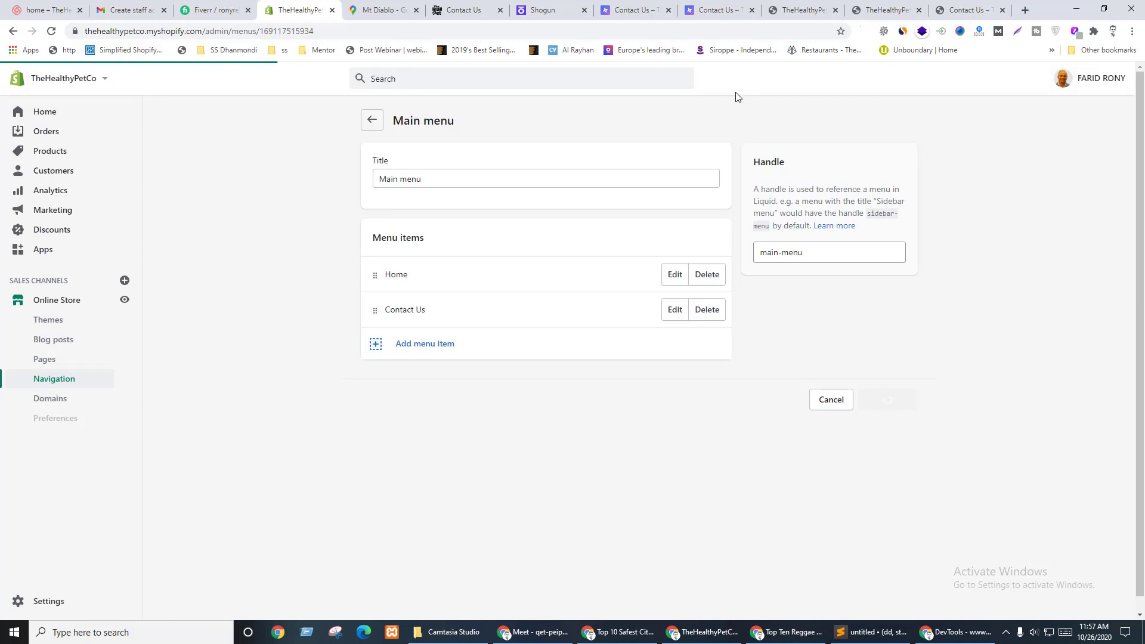
{"action": "left_click", "coordinate": [591, 7]}
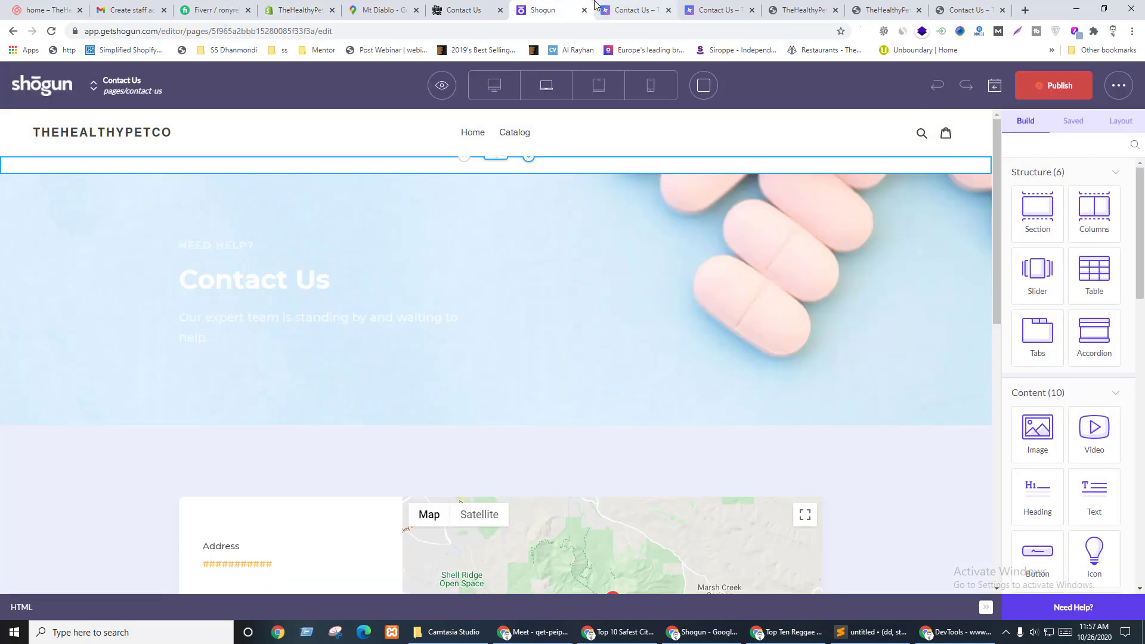
{"action": "left_click", "coordinate": [647, 8]}
{"action": "left_click", "coordinate": [712, 10]}
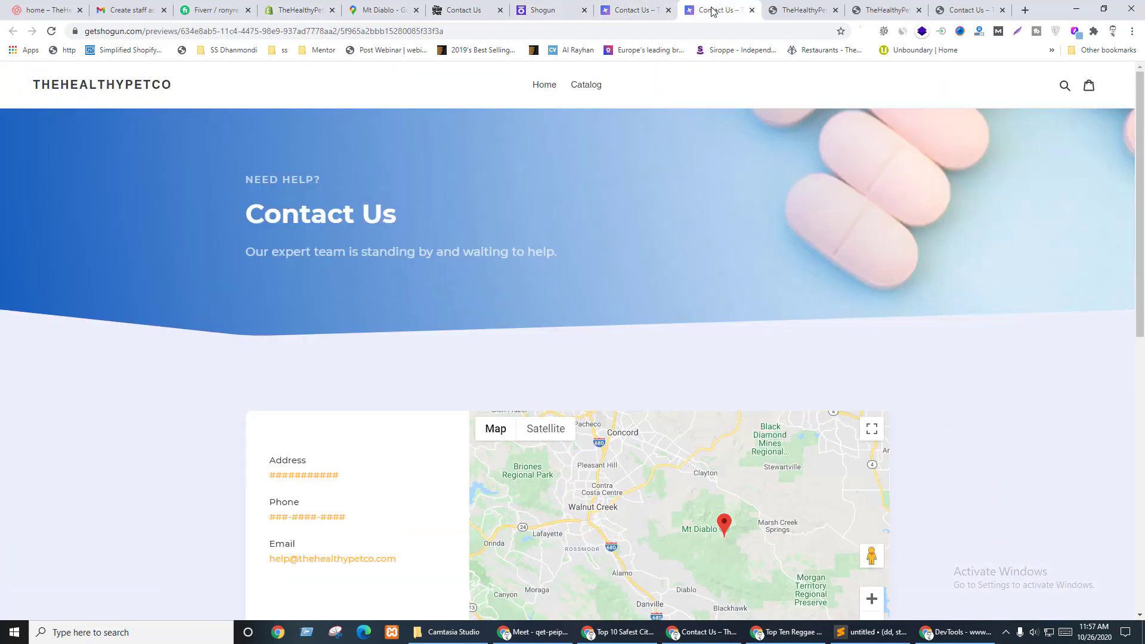
{"action": "left_click", "coordinate": [71, 85]}
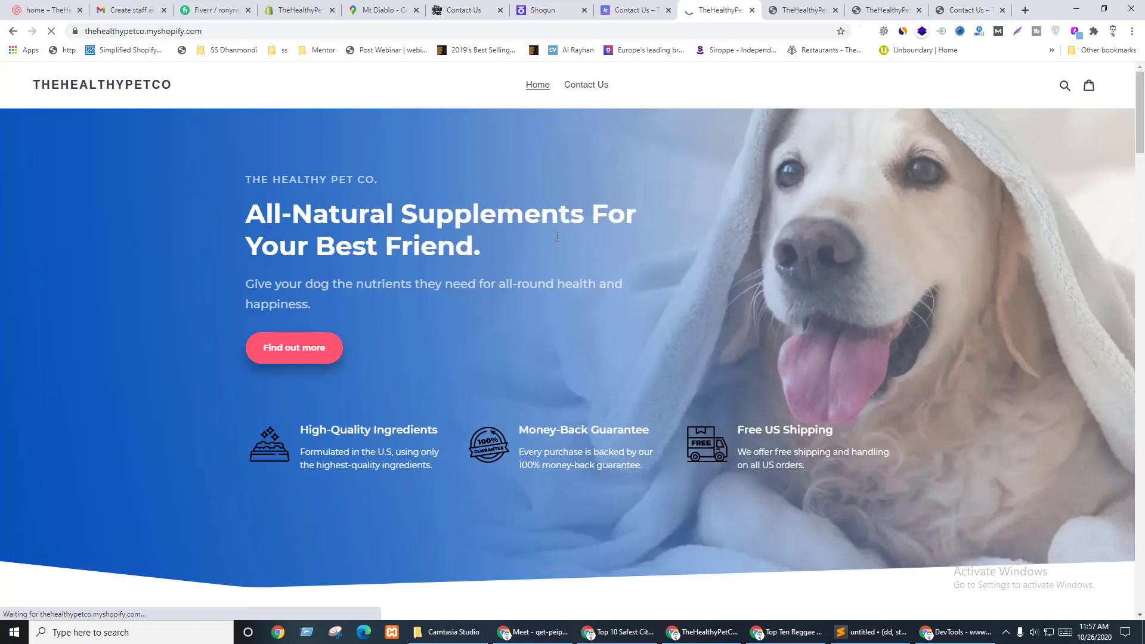
{"action": "left_click", "coordinate": [589, 88]}
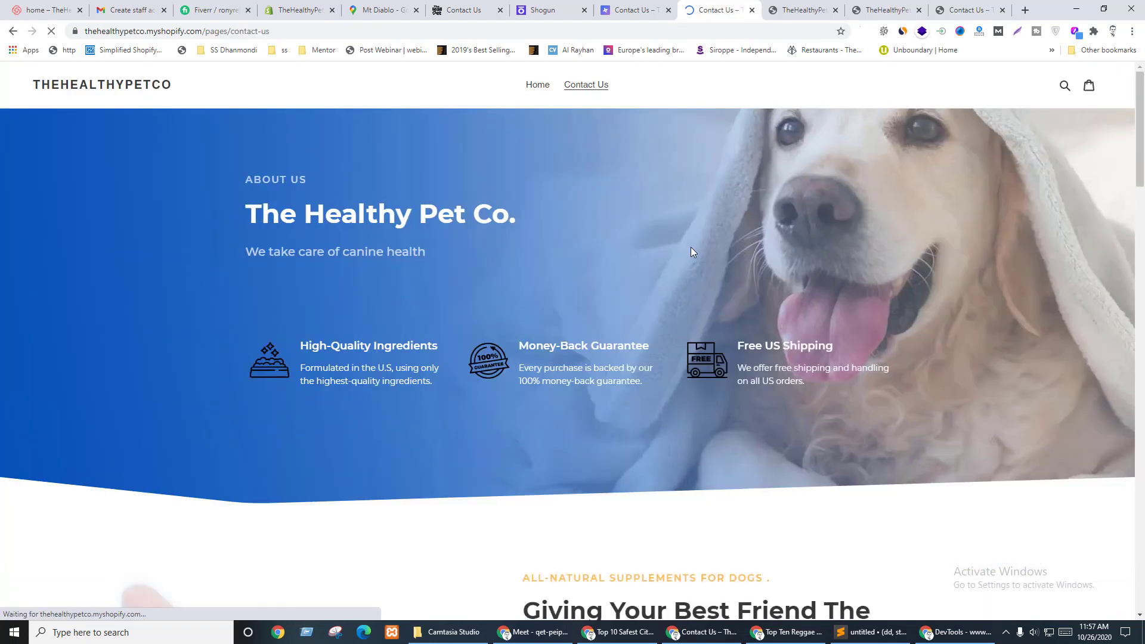
{"action": "scroll", "coordinate": [478, 442], "scroll_direction": "down", "scroll_amount": 15}
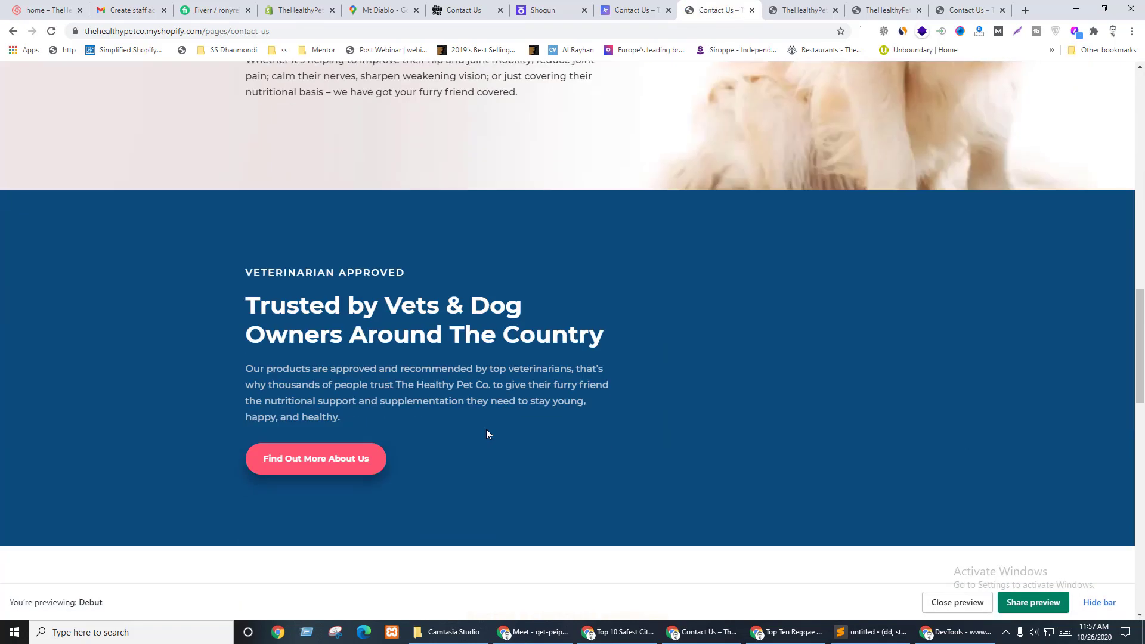
{"action": "scroll", "coordinate": [486, 430], "scroll_direction": "up", "scroll_amount": 15}
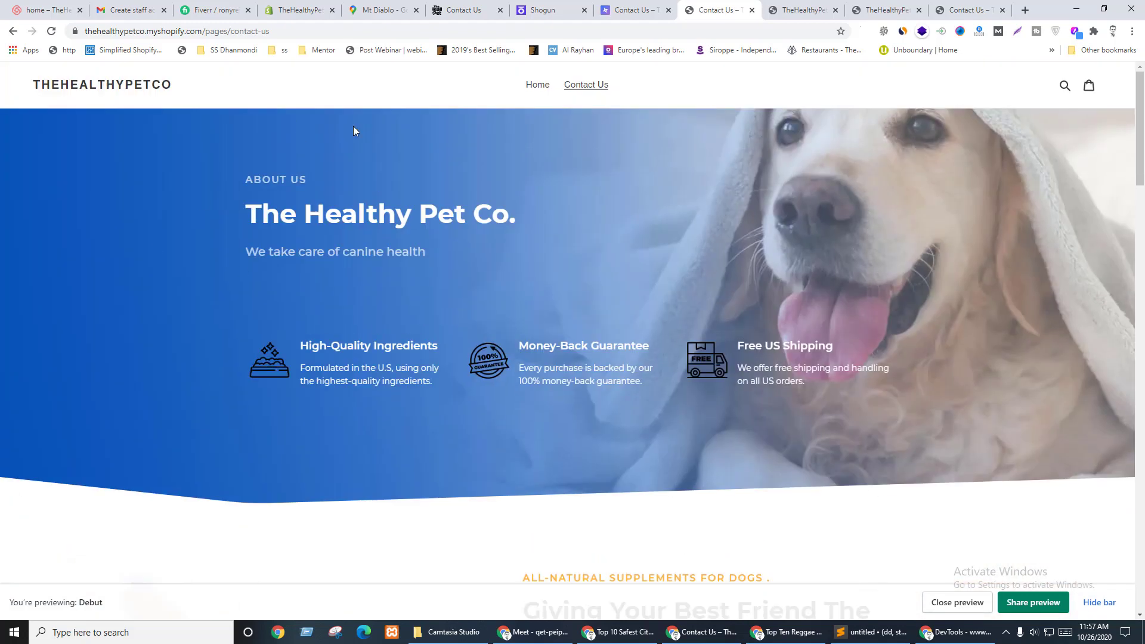
{"action": "left_click", "coordinate": [117, 89]}
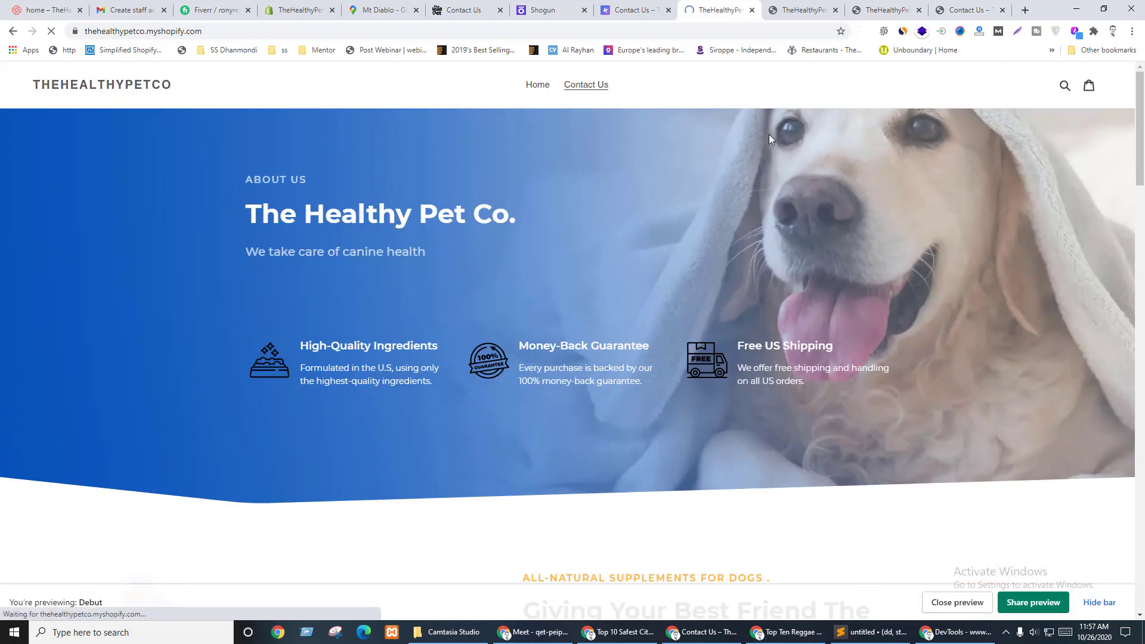
- Switch to the Shogun editor and review the Contact Us page's settings, including its page path
{"action": "left_click", "coordinate": [542, 10]}
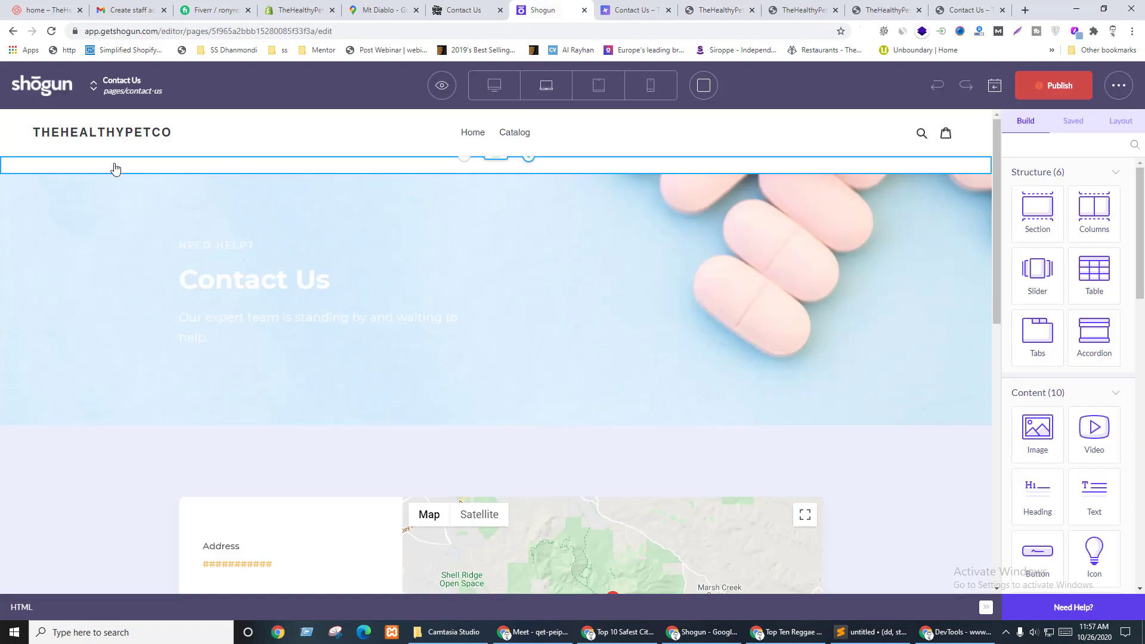
{"action": "left_click", "coordinate": [1118, 85]}
{"action": "left_click", "coordinate": [975, 161]}
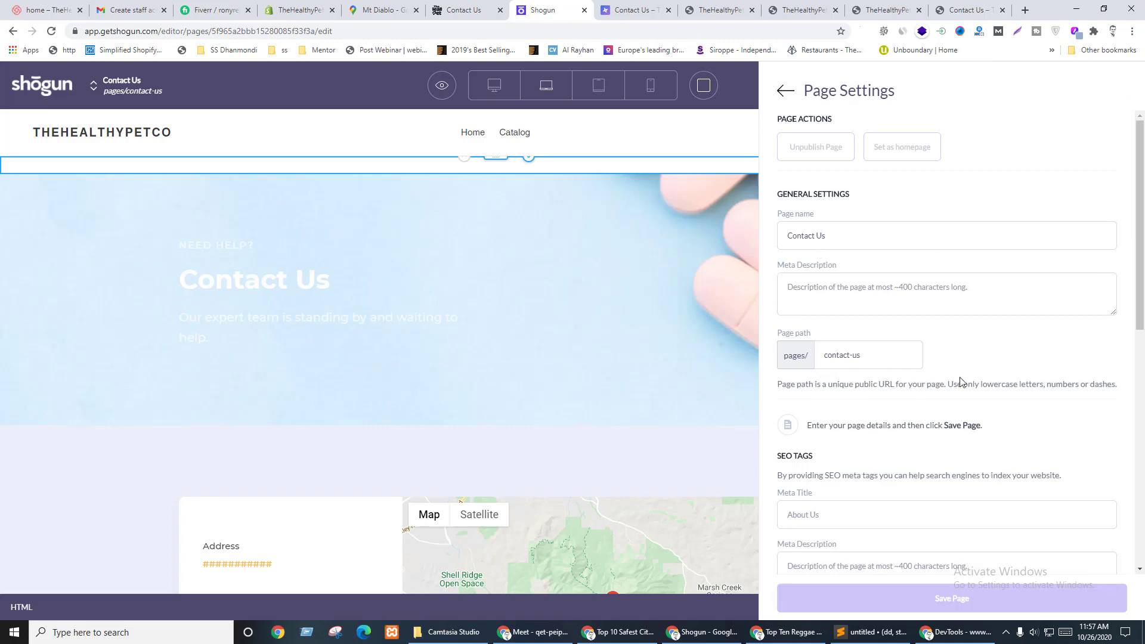
{"action": "scroll", "coordinate": [958, 383], "scroll_direction": "down", "scroll_amount": 5}
{"action": "scroll", "coordinate": [957, 383], "scroll_direction": "up", "scroll_amount": 5}
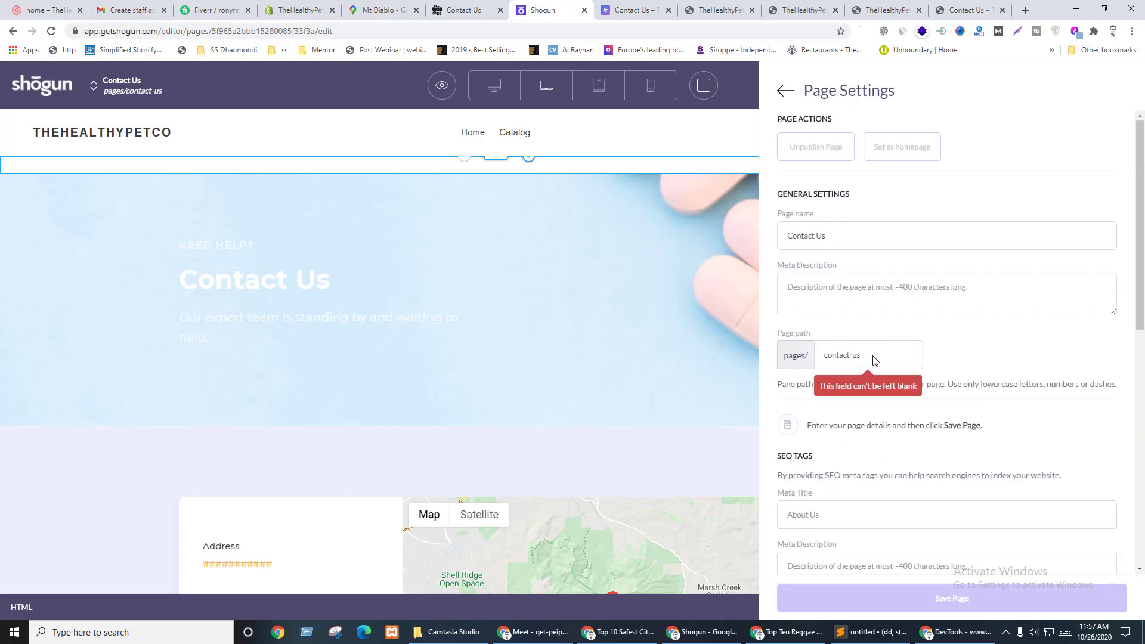
- Switch to the Shopify admin, open the Contact Us page from the online store's pages, and check which further actions it offers
{"action": "left_click", "coordinate": [300, 9]}
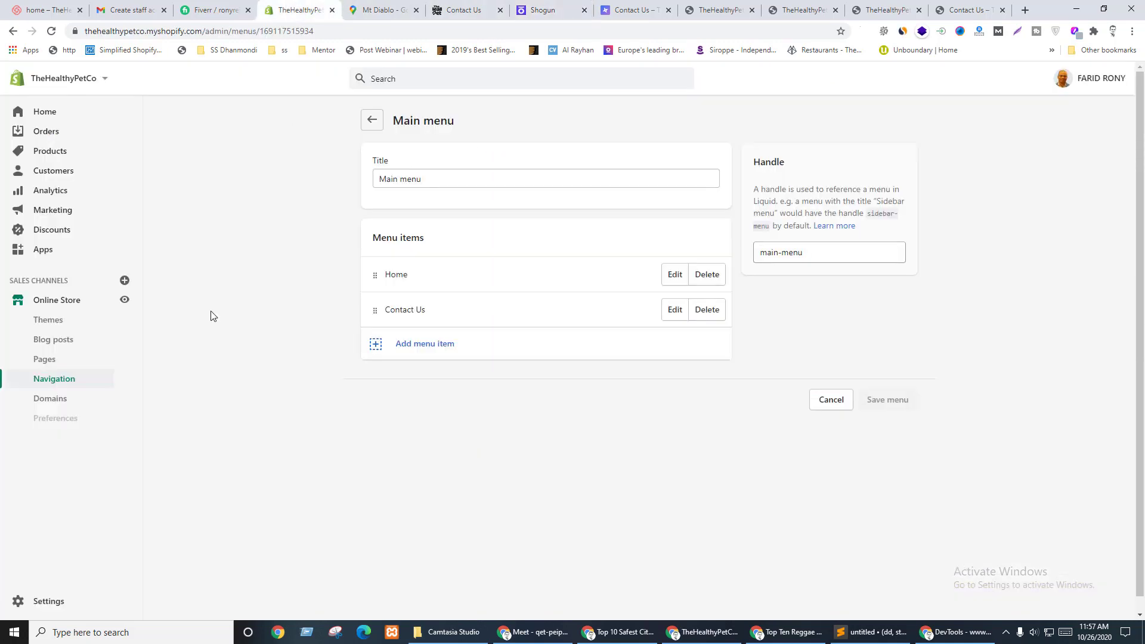
{"action": "left_click", "coordinate": [41, 361]}
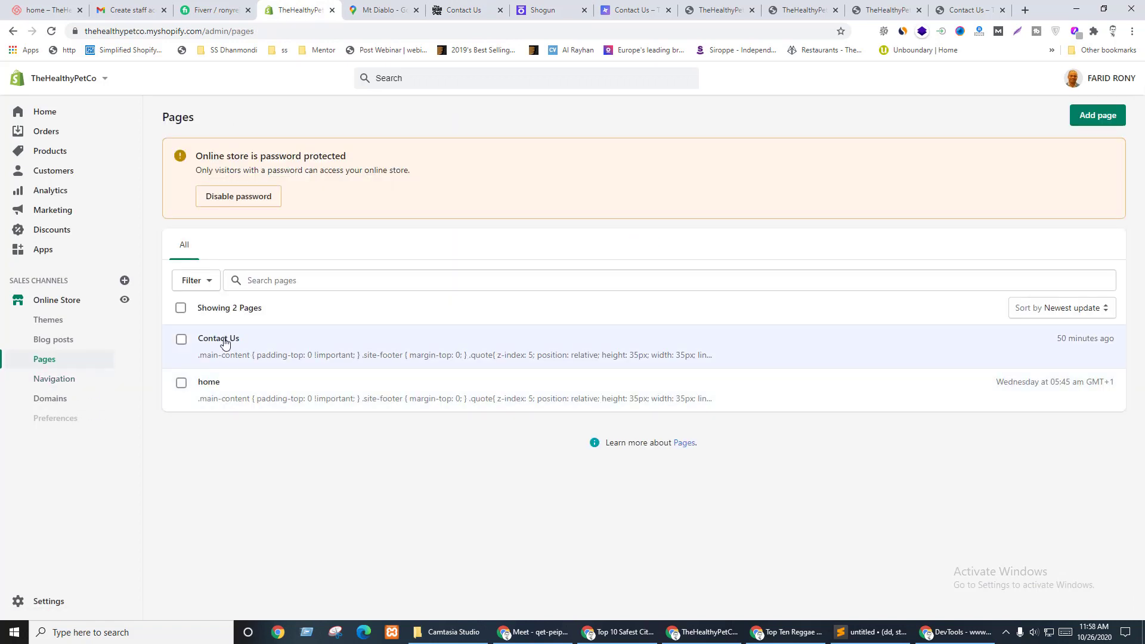
{"action": "left_click", "coordinate": [647, 355]}
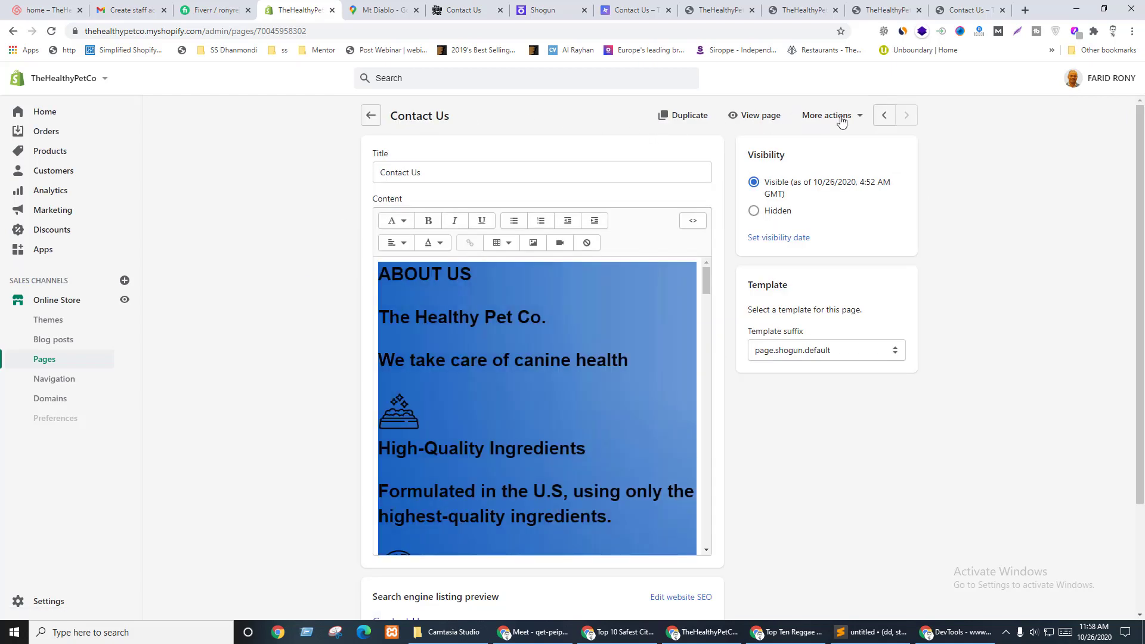
{"action": "left_click", "coordinate": [838, 116]}
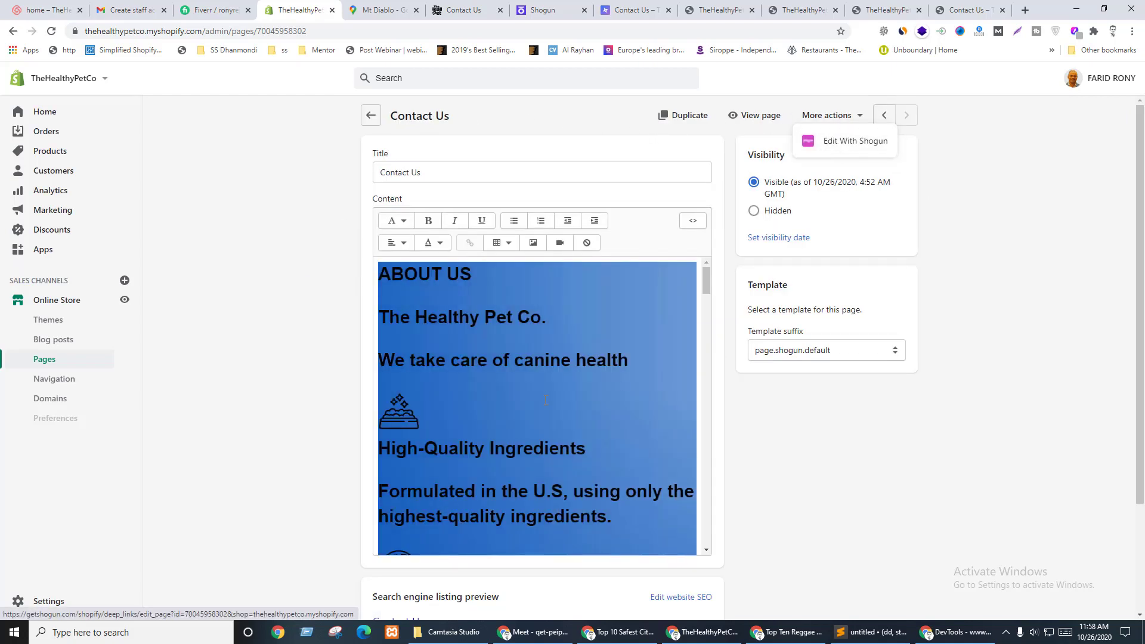
{"action": "scroll", "coordinate": [546, 400], "scroll_direction": "down", "scroll_amount": 5}
{"action": "scroll", "coordinate": [666, 311], "scroll_direction": "up", "scroll_amount": 5}
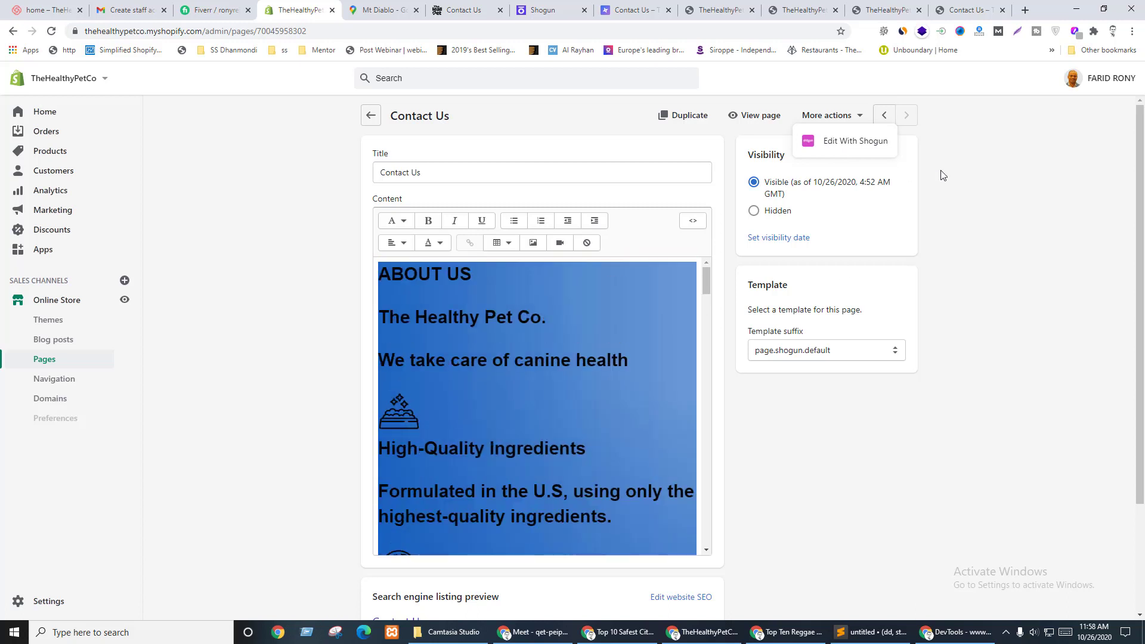
{"action": "left_click", "coordinate": [205, 226]}
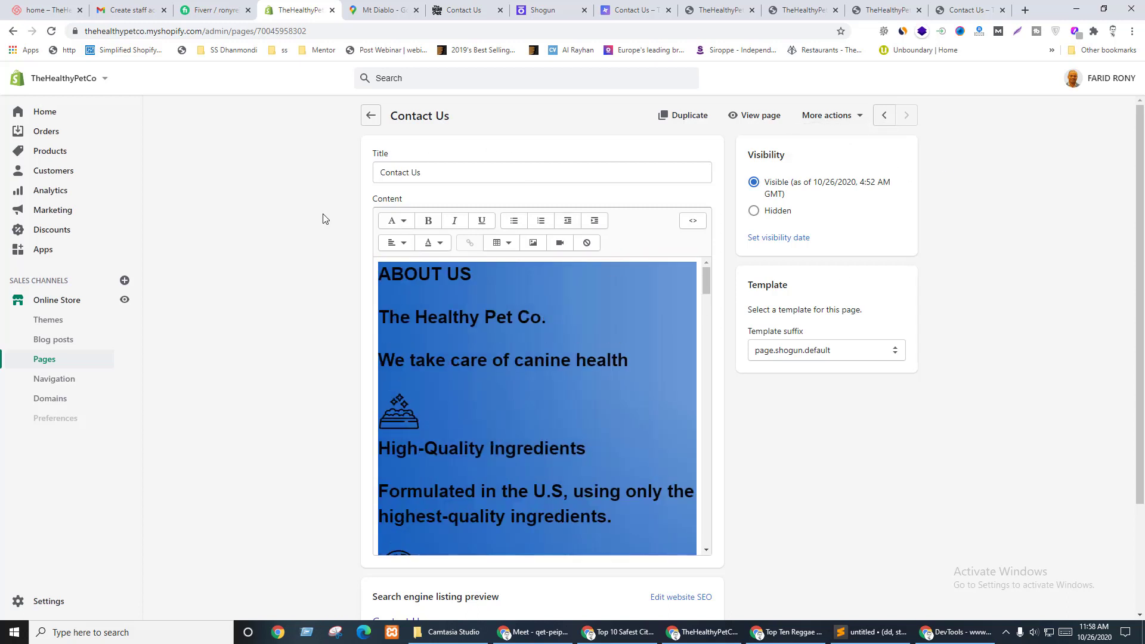
- Examine the Contact Us page's template suffix options and read through its stored content
{"action": "left_click", "coordinate": [829, 349]}
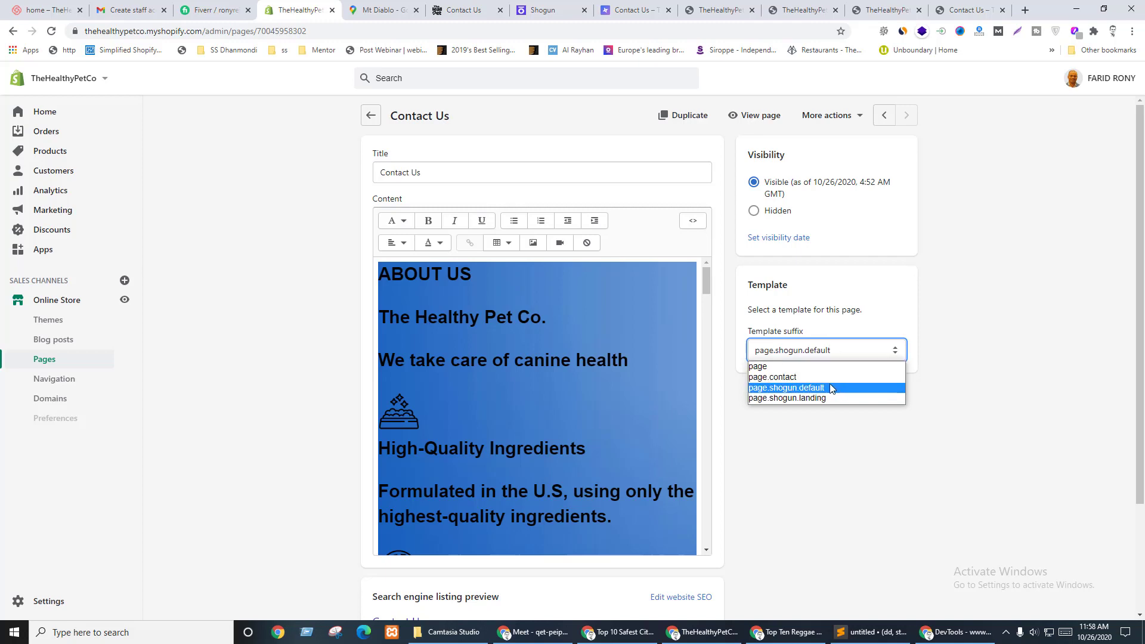
{"action": "left_click", "coordinate": [804, 387]}
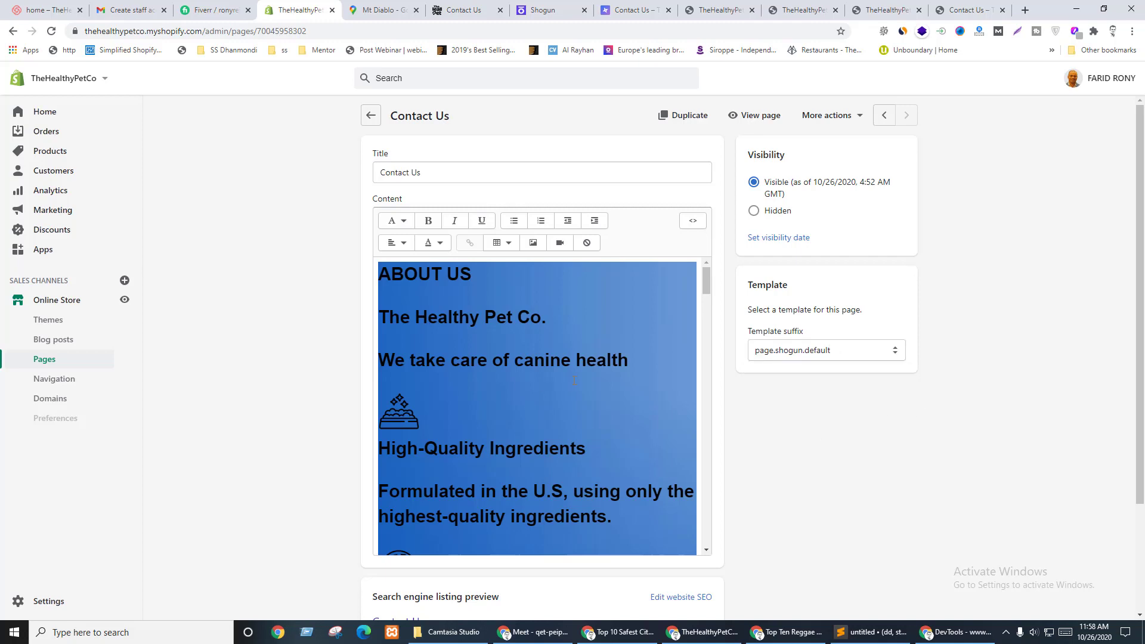
{"action": "scroll", "coordinate": [574, 379], "scroll_direction": "down", "scroll_amount": 15}
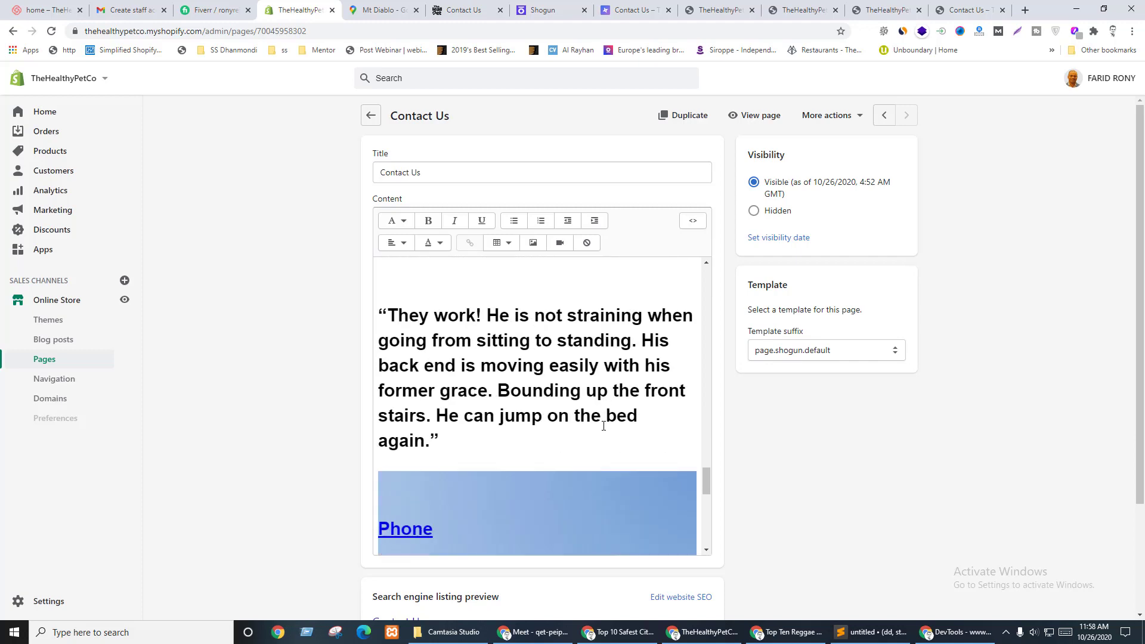
{"action": "scroll", "coordinate": [603, 426], "scroll_direction": "down", "scroll_amount": 5}
{"action": "scroll", "coordinate": [603, 426], "scroll_direction": "up", "scroll_amount": 15}
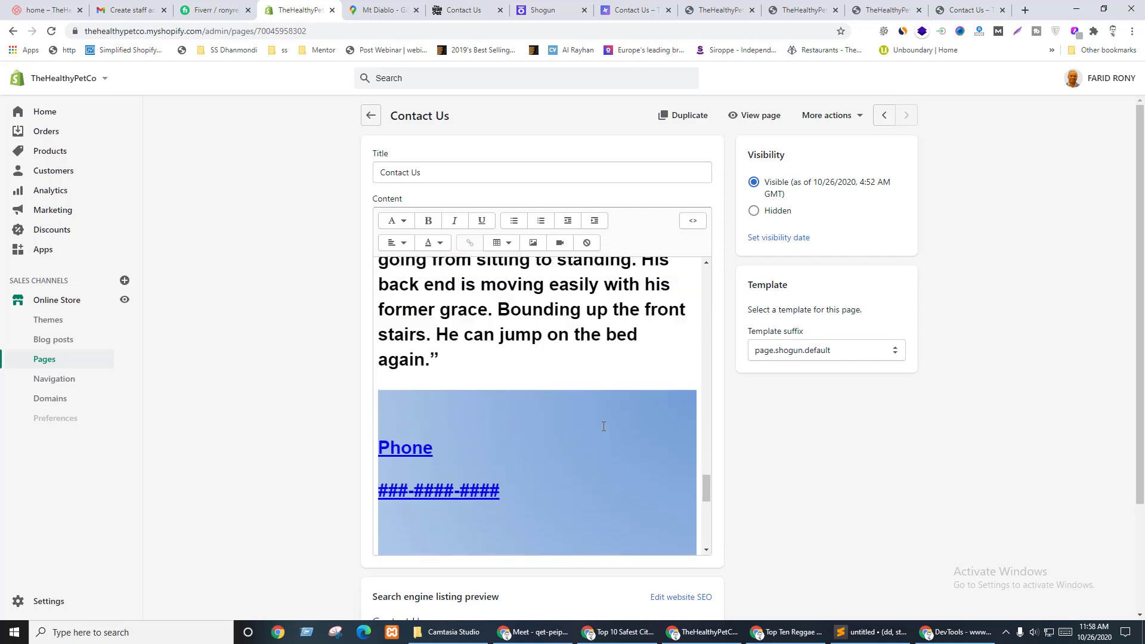
{"action": "left_click", "coordinate": [844, 113]}
{"action": "left_click", "coordinate": [728, 225]}
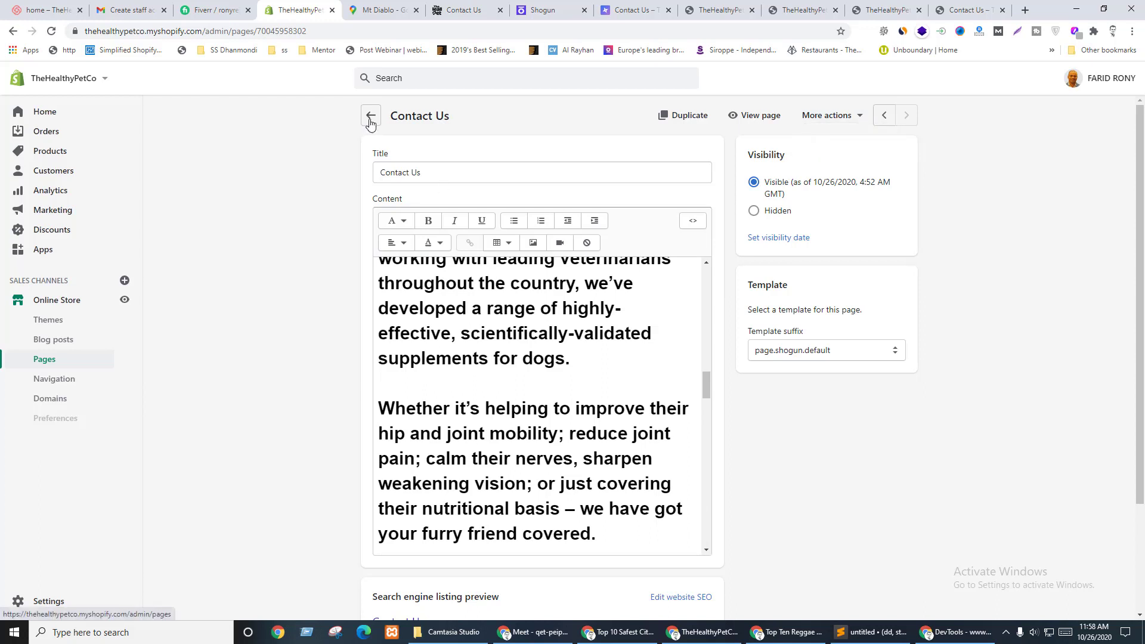
- View the Contact Us page on the storefront from the admin and look through its sections
{"action": "left_click", "coordinate": [433, 172]}
{"action": "left_click", "coordinate": [755, 116]}
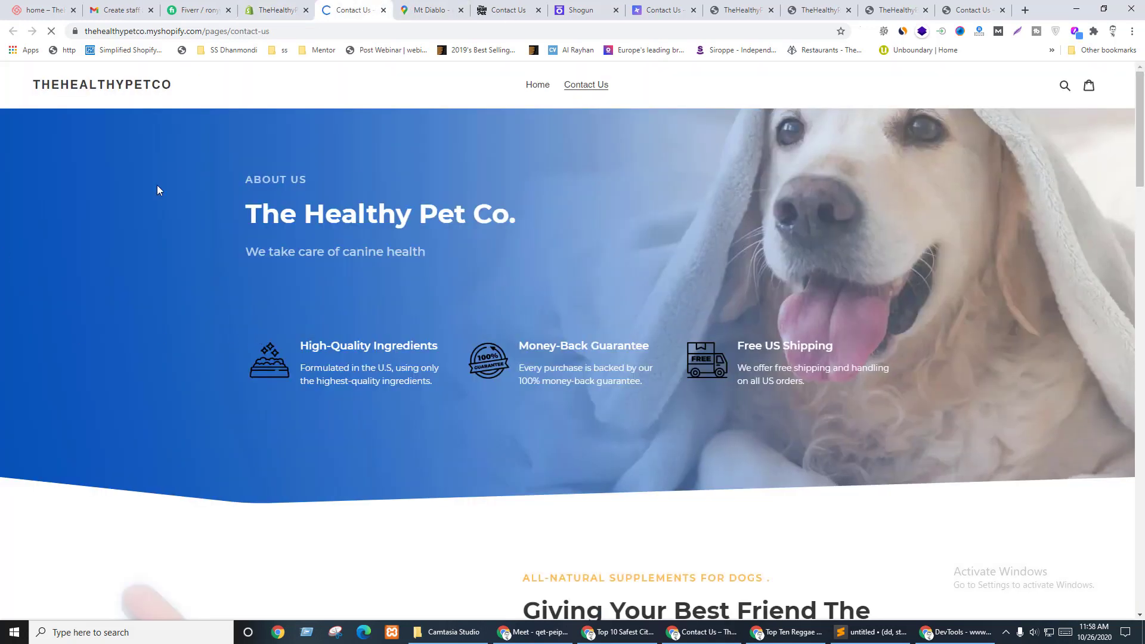
{"action": "scroll", "coordinate": [516, 334], "scroll_direction": "down", "scroll_amount": 20}
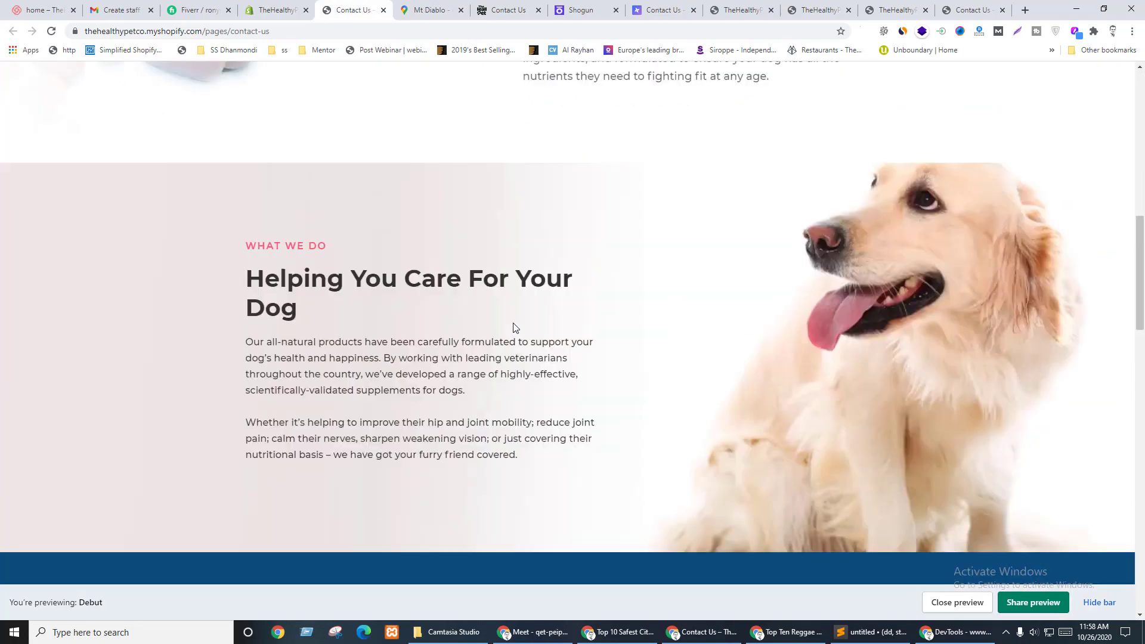
{"action": "scroll", "coordinate": [521, 322], "scroll_direction": "up", "scroll_amount": 10}
{"action": "scroll", "coordinate": [521, 322], "scroll_direction": "up", "scroll_amount": 10}
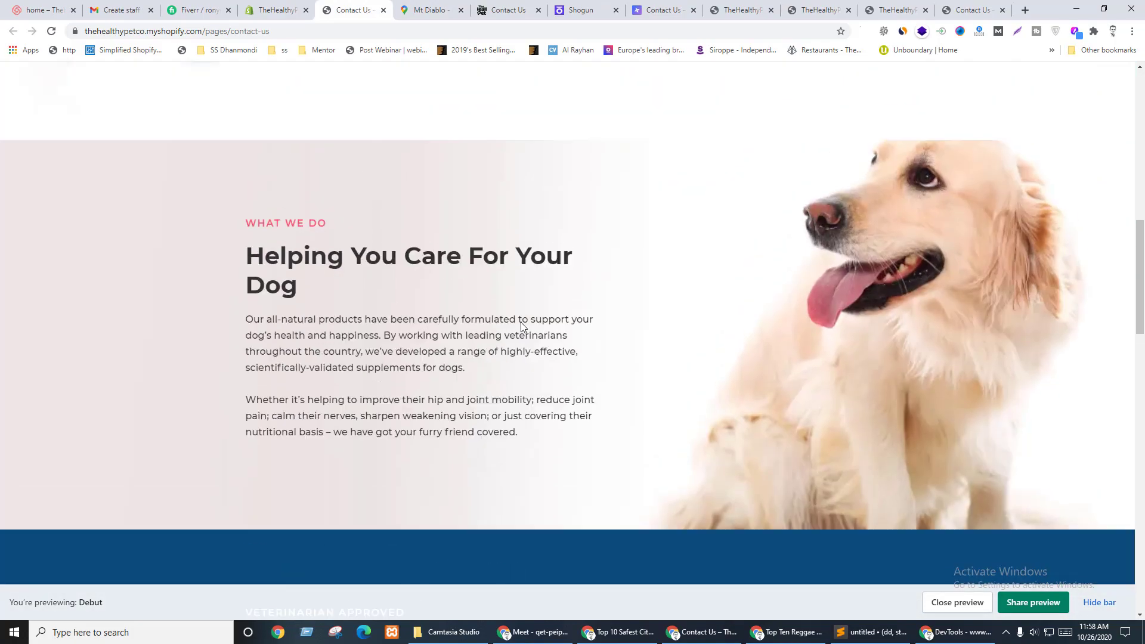
- Switch to Shogun and open its dashboard in a separate browser tab to check the pages' publishing statuses
{"action": "left_click", "coordinate": [277, 10]}
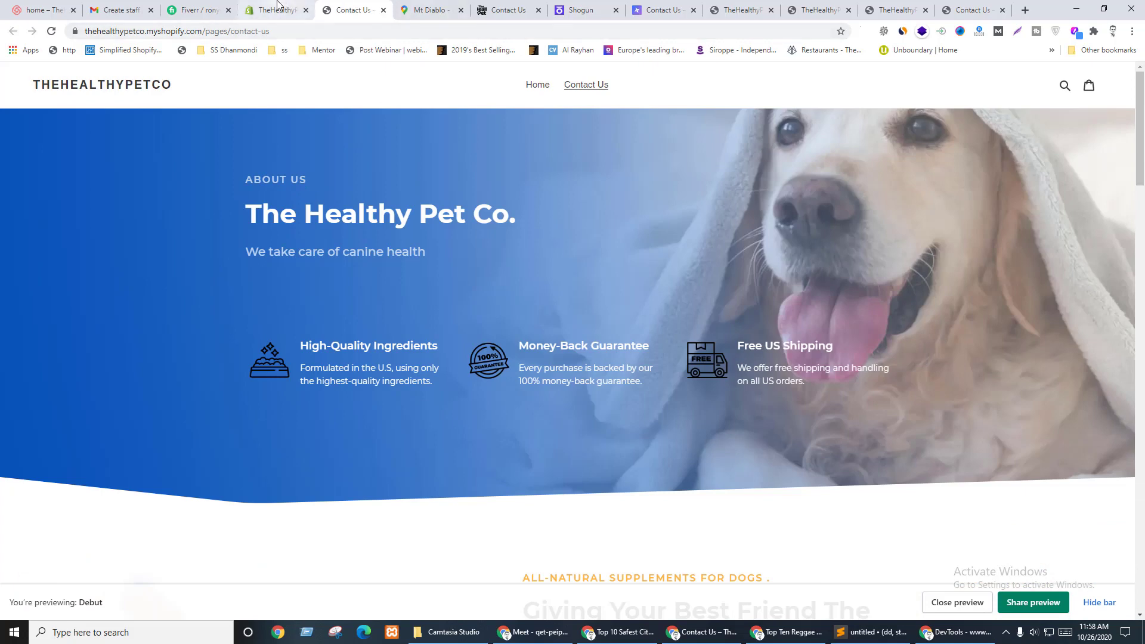
{"action": "left_click", "coordinate": [590, 9]}
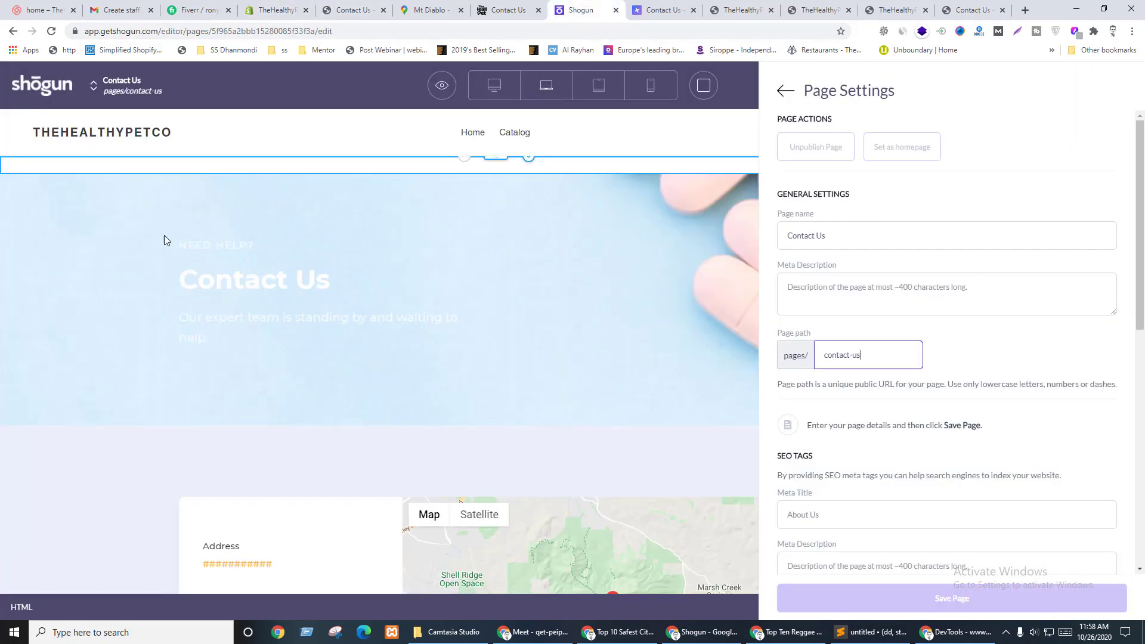
{"action": "left_click", "coordinate": [32, 87]}
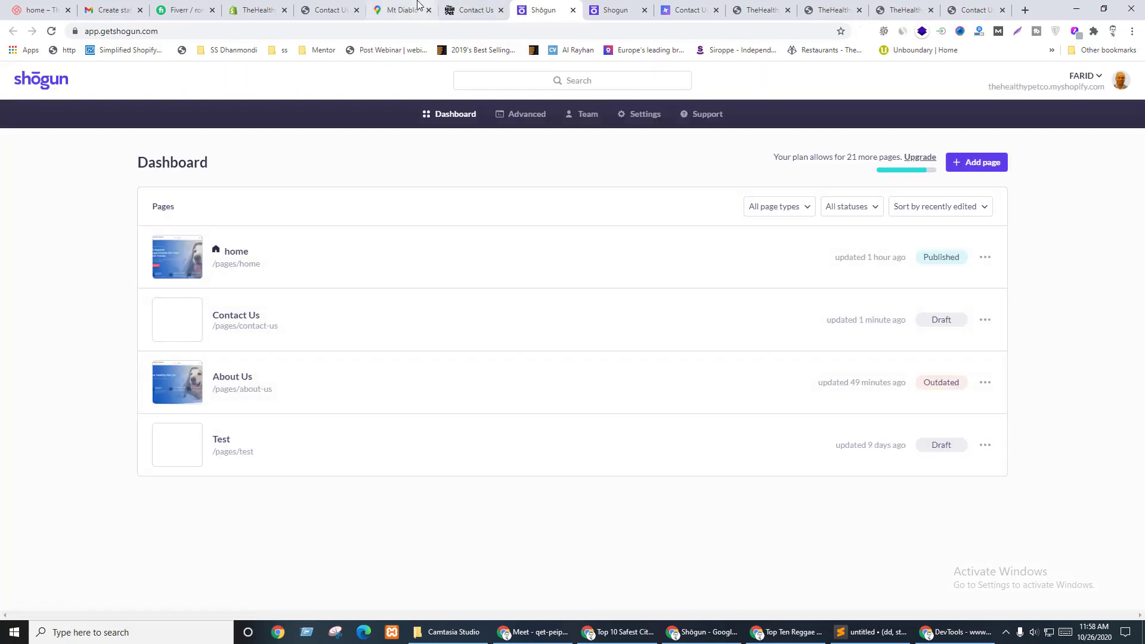
- Switch back to the Shopify admin, and delete the Contact Us page that holds the About Us content
{"action": "left_click", "coordinate": [262, 10]}
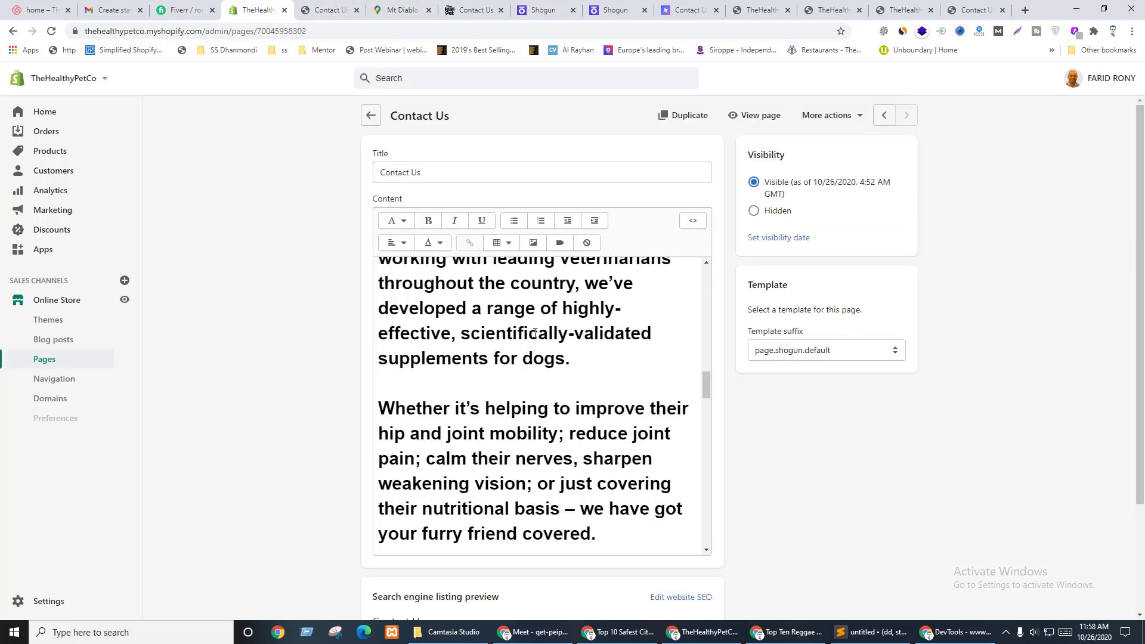
{"action": "left_click", "coordinate": [857, 116]}
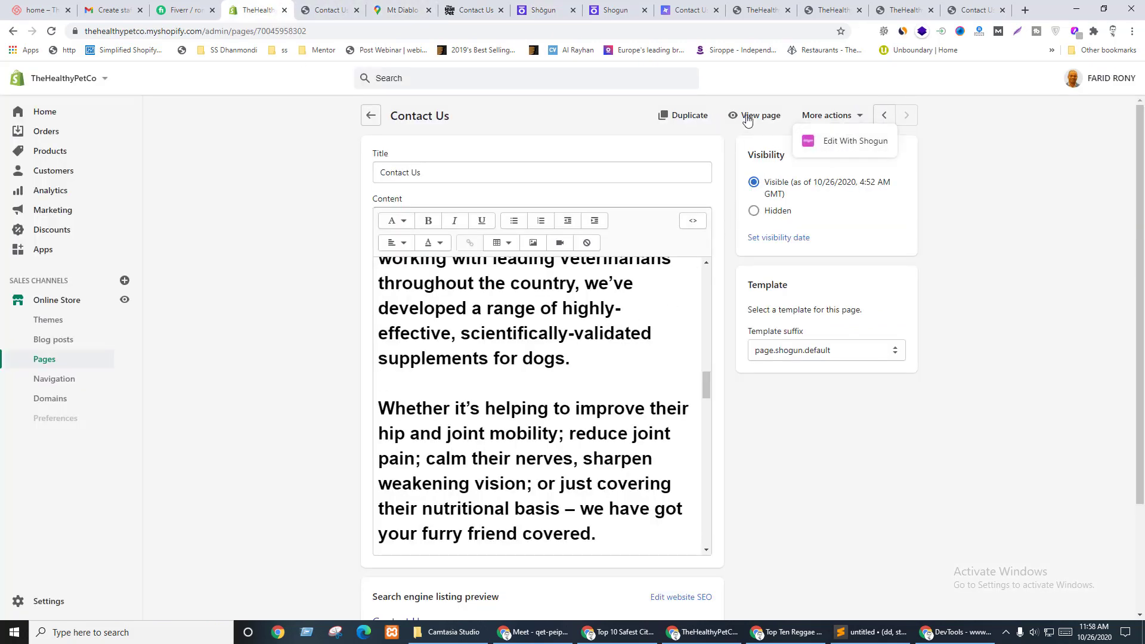
{"action": "scroll", "coordinate": [280, 539], "scroll_direction": "down", "scroll_amount": 3}
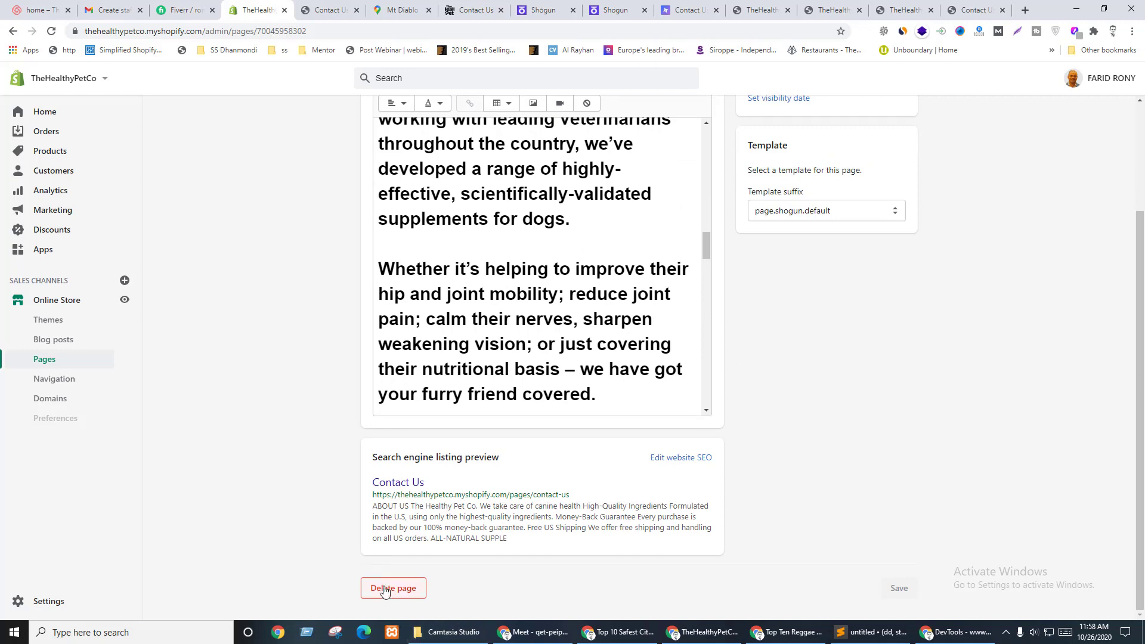
{"action": "left_click", "coordinate": [384, 589]}
{"action": "left_click", "coordinate": [723, 379]}
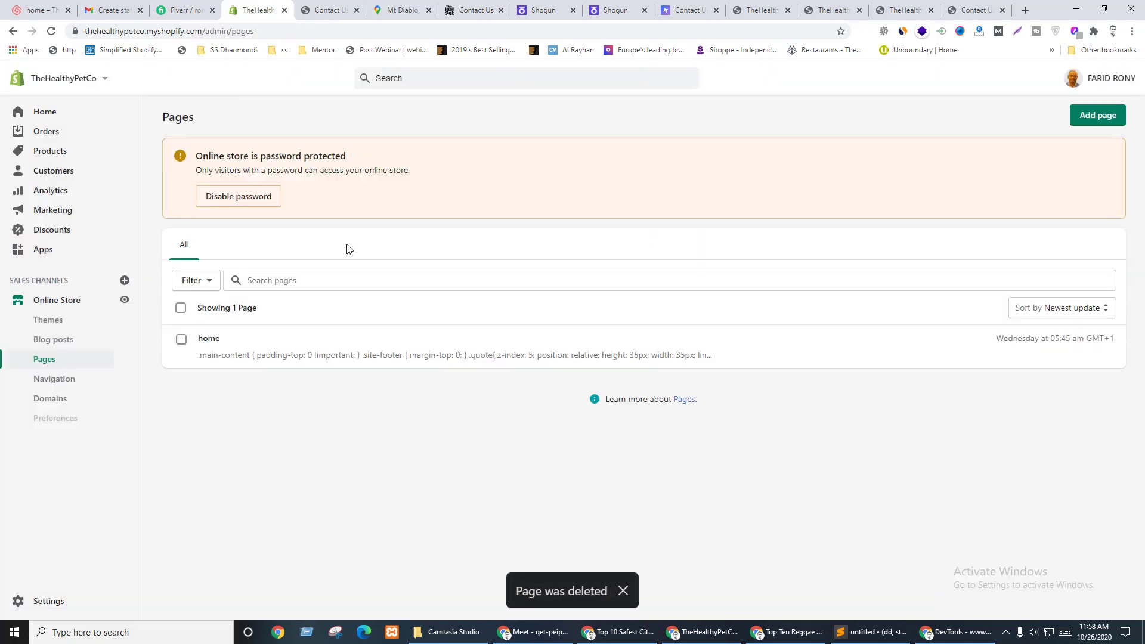
- Switch to the Shogun dashboard, open the home, Contact Us and About Us pages in separate editor tabs, and close the old preview tabs
{"action": "left_click", "coordinate": [544, 10]}
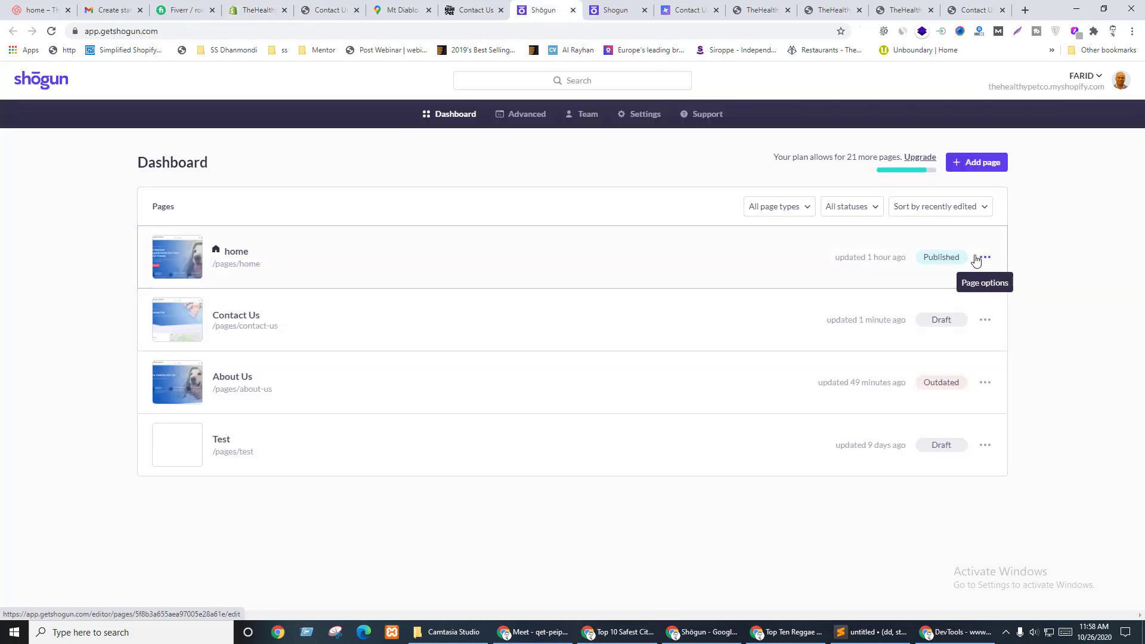
{"action": "middle_click", "coordinate": [289, 255]}
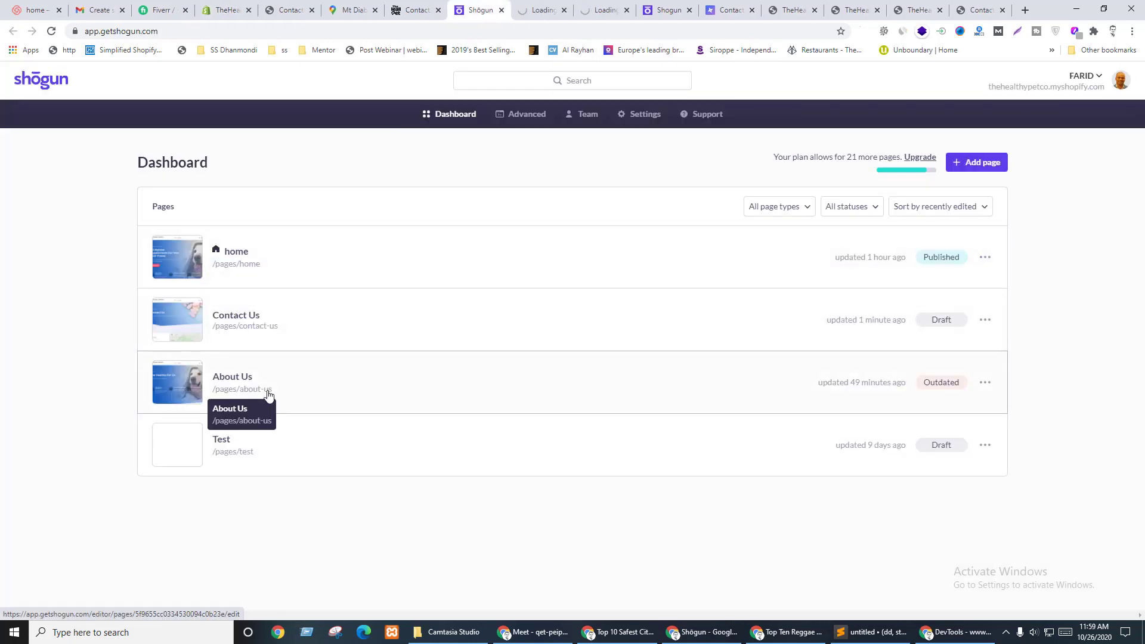
{"action": "left_click", "coordinate": [680, 11]}
{"action": "left_click", "coordinate": [706, 12]}
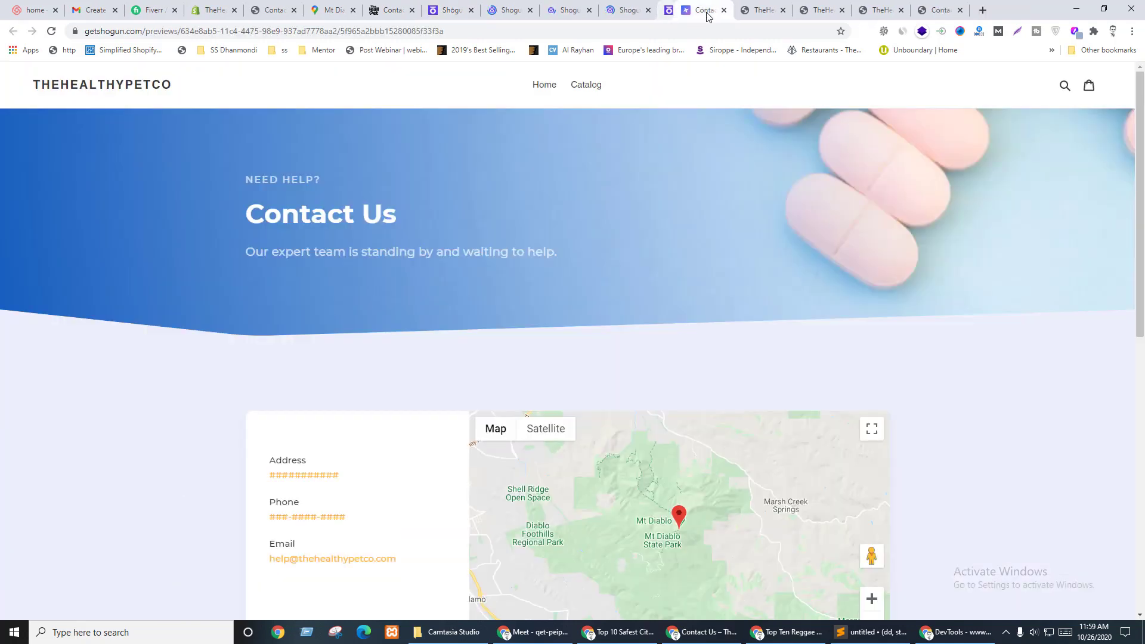
{"action": "middle_click", "coordinate": [707, 12]}
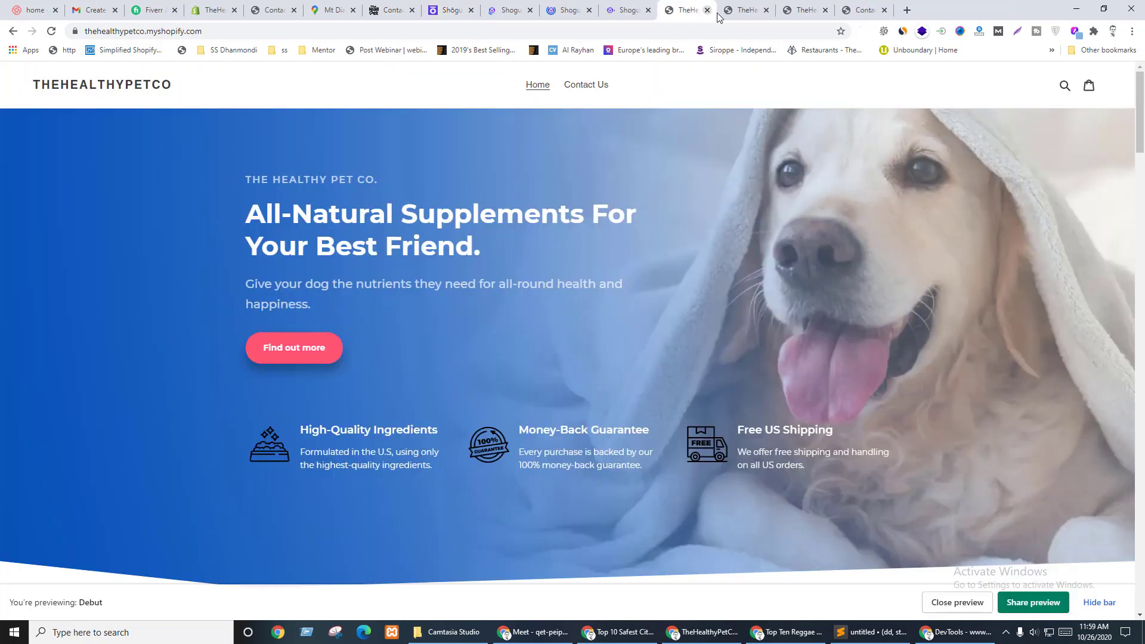
{"action": "middle_click", "coordinate": [709, 13]}
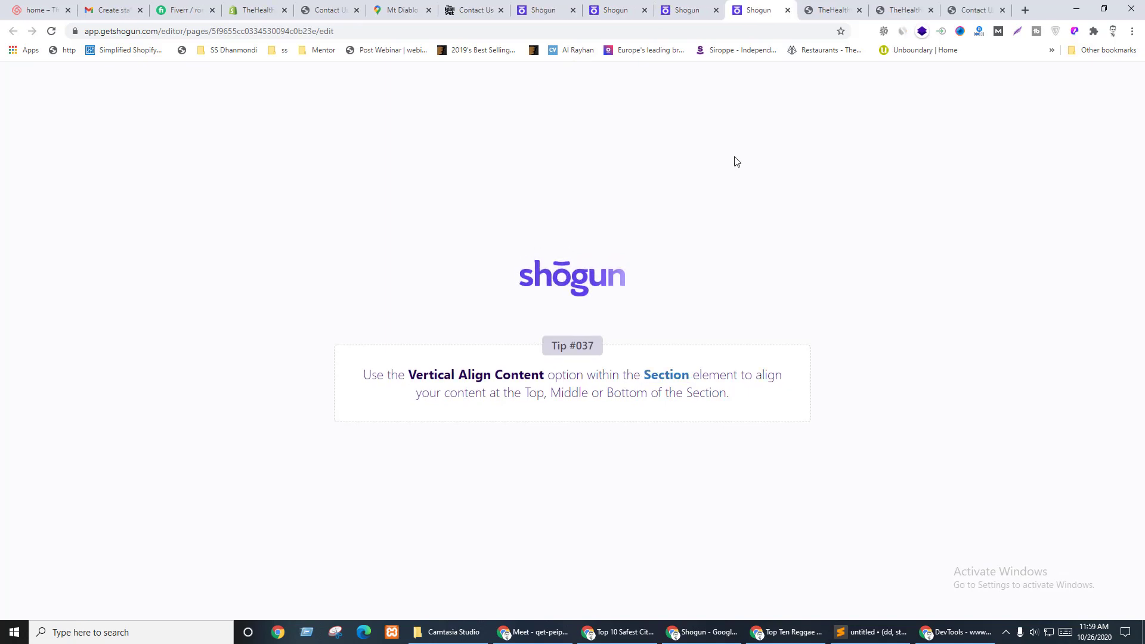
{"action": "key", "text": "ctrl+shift+Tab"}
{"action": "key", "text": "ctrl+shift+Tab"}
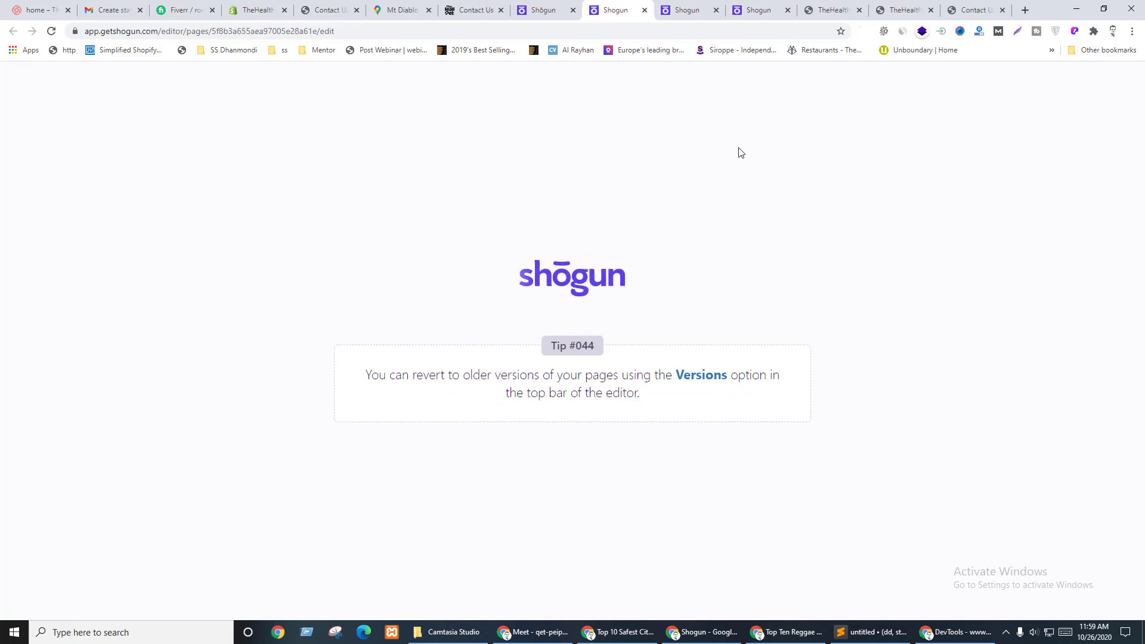
- Look through the home page in its editor and open its live version in a separate tab
{"action": "scroll", "coordinate": [646, 347], "scroll_direction": "down", "scroll_amount": 10}
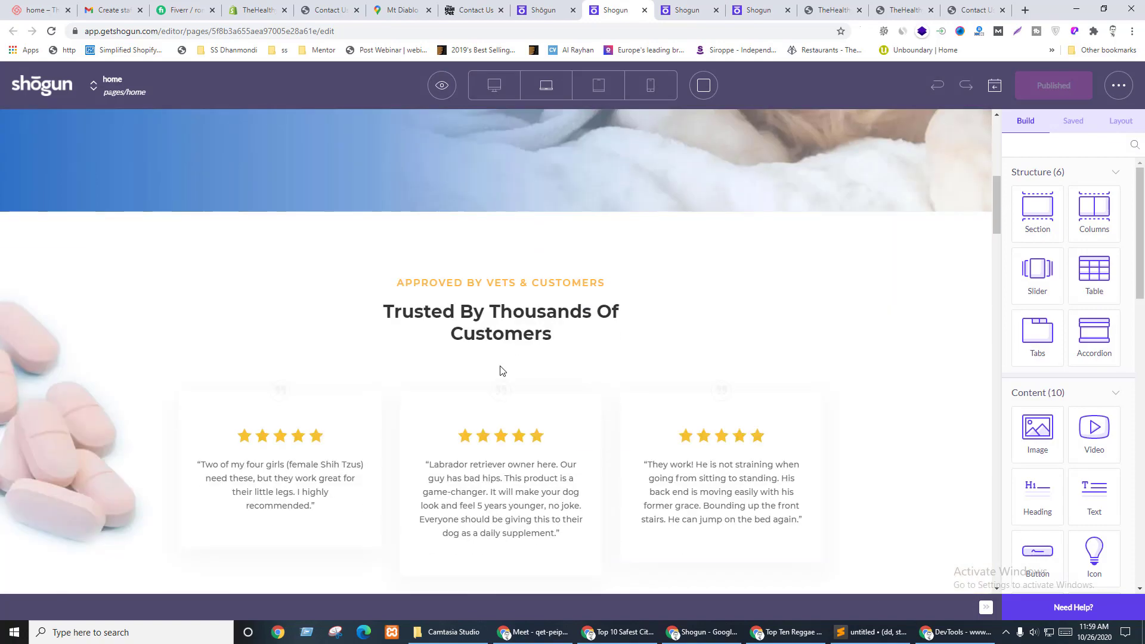
{"action": "left_click", "coordinate": [442, 85]}
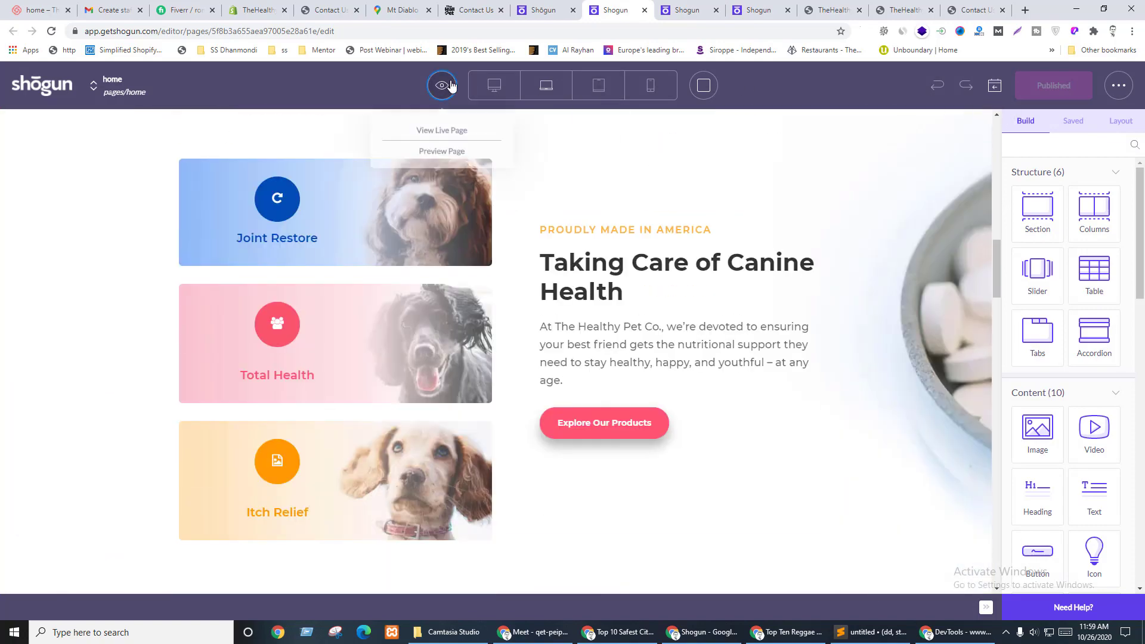
{"action": "left_click", "coordinate": [429, 127]}
{"action": "key", "text": "ctrl+Tab"}
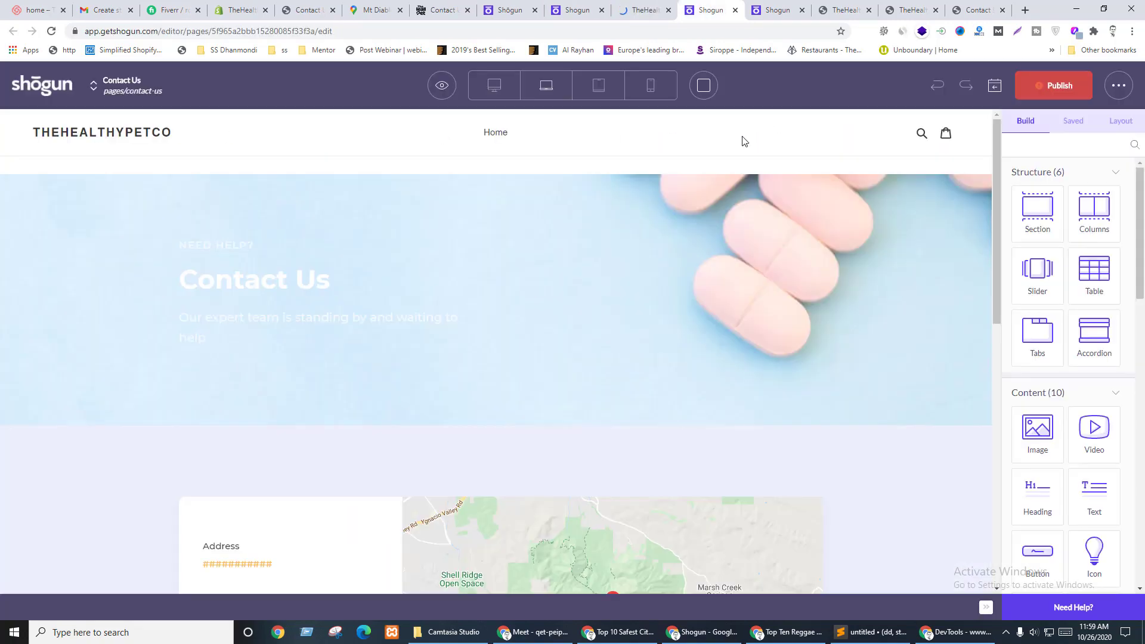
- Review the About Us page's sections in its editor and publish the page
{"action": "key", "text": "ctrl+Tab"}
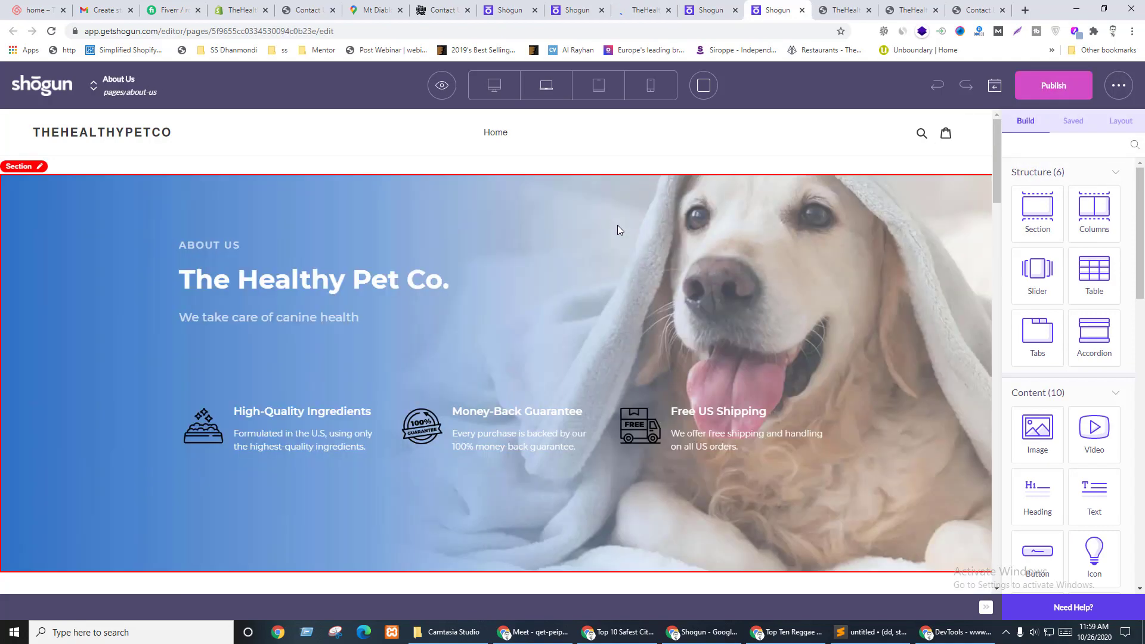
{"action": "scroll", "coordinate": [623, 293], "scroll_direction": "down", "scroll_amount": 6}
{"action": "scroll", "coordinate": [622, 294], "scroll_direction": "down", "scroll_amount": 10}
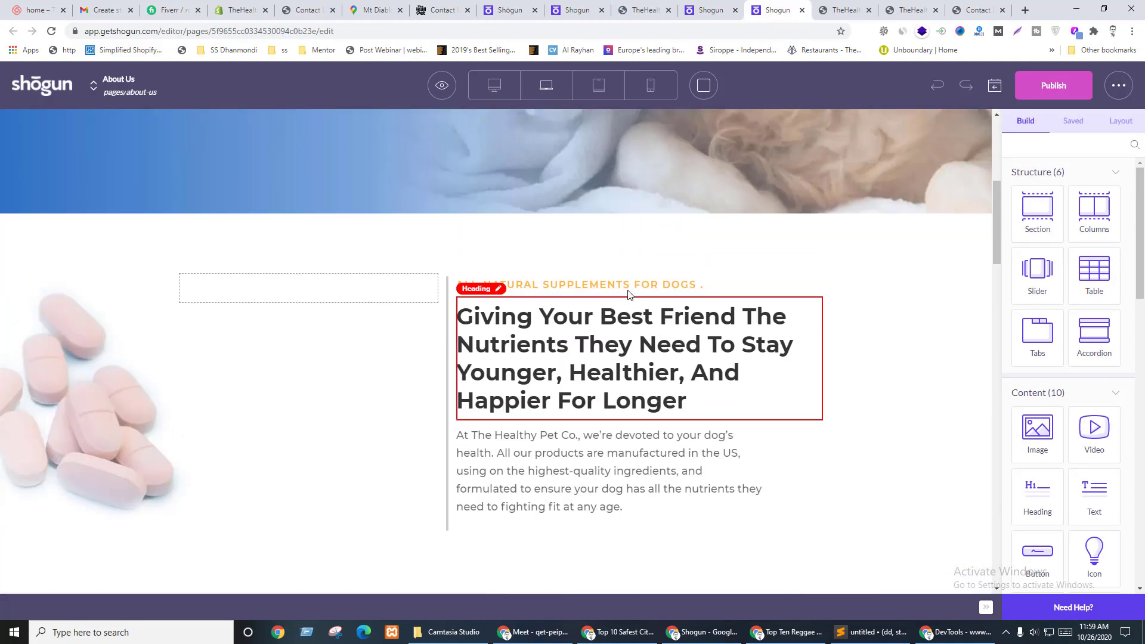
{"action": "scroll", "coordinate": [714, 285], "scroll_direction": "down", "scroll_amount": 15}
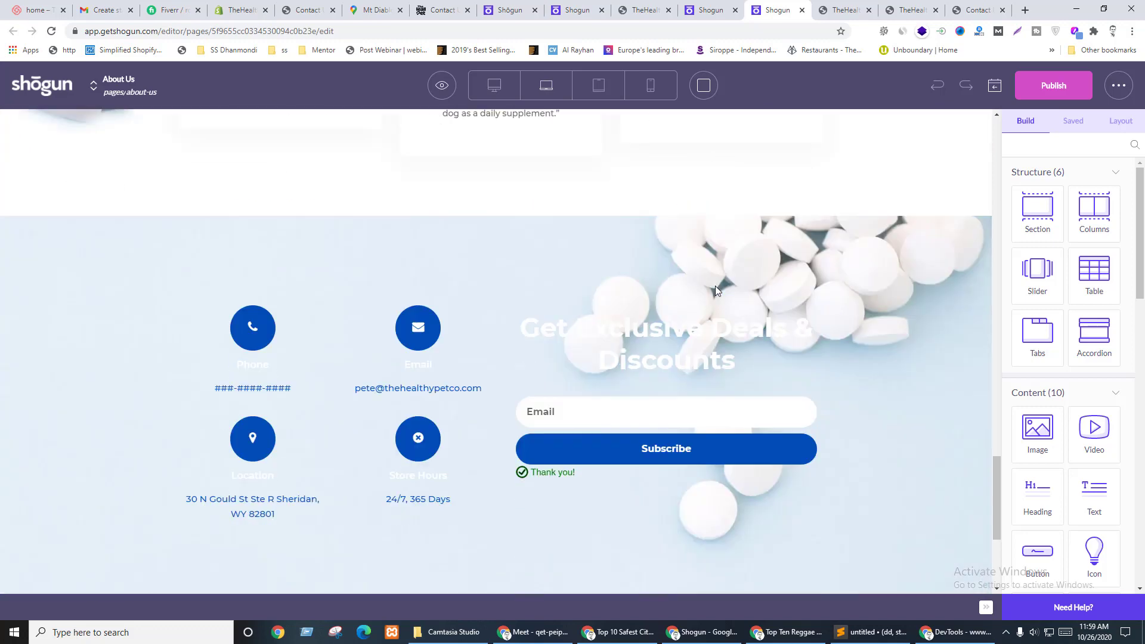
{"action": "left_click", "coordinate": [441, 85]}
{"action": "left_click", "coordinate": [1060, 85]}
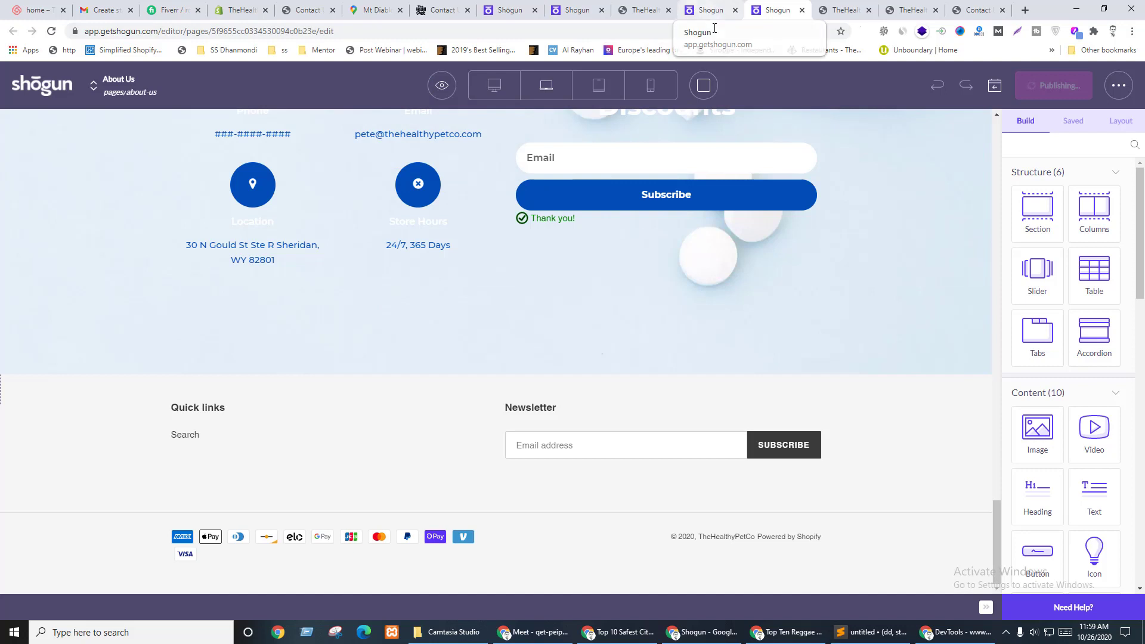
- Change the Contact Us page's path to contactus in its page settings and save the page
{"action": "left_click", "coordinate": [711, 6]}
{"action": "left_click", "coordinate": [1044, 96]}
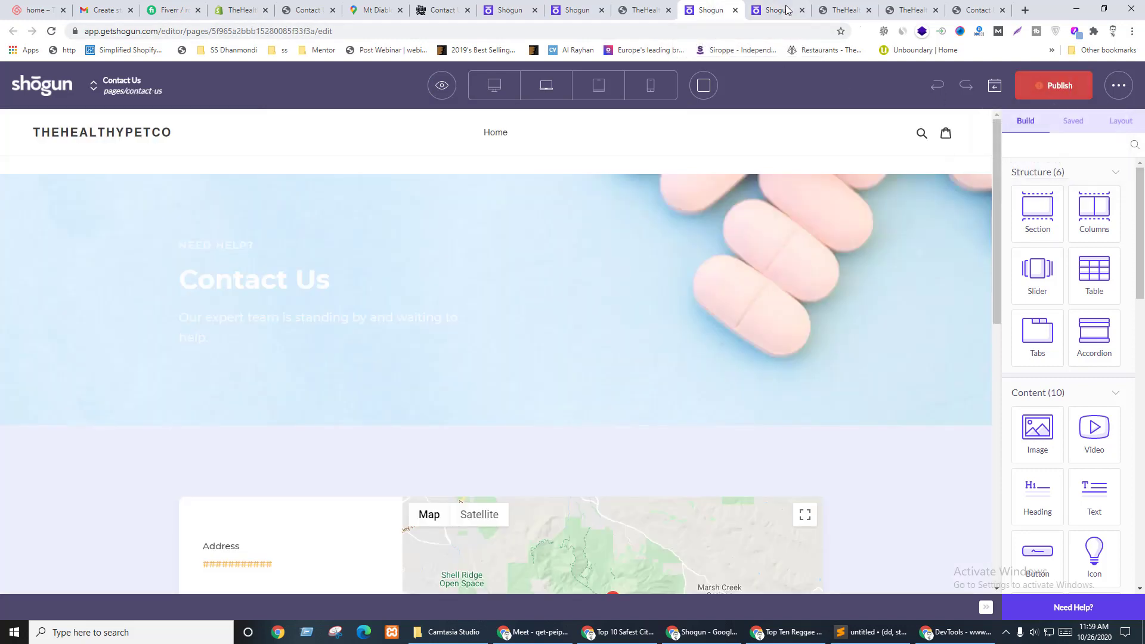
{"action": "key", "text": "ctrl+Tab"}
{"action": "key", "text": "ctrl+shift+Tab"}
{"action": "left_click", "coordinate": [1119, 85]}
{"action": "left_click", "coordinate": [968, 157]}
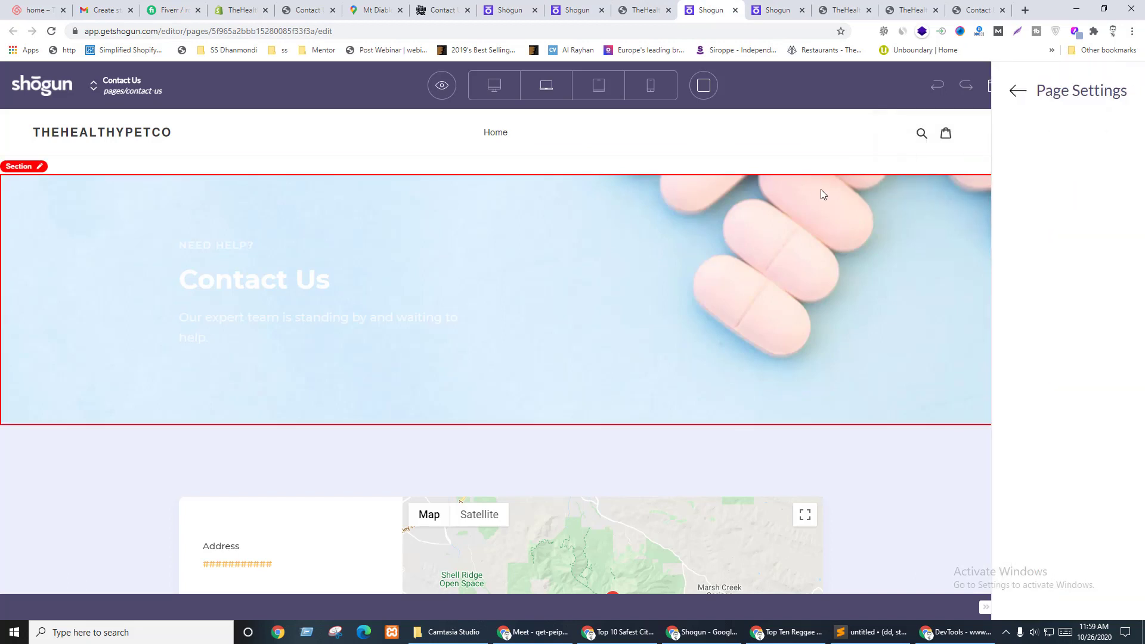
{"action": "left_click", "coordinate": [848, 356]}
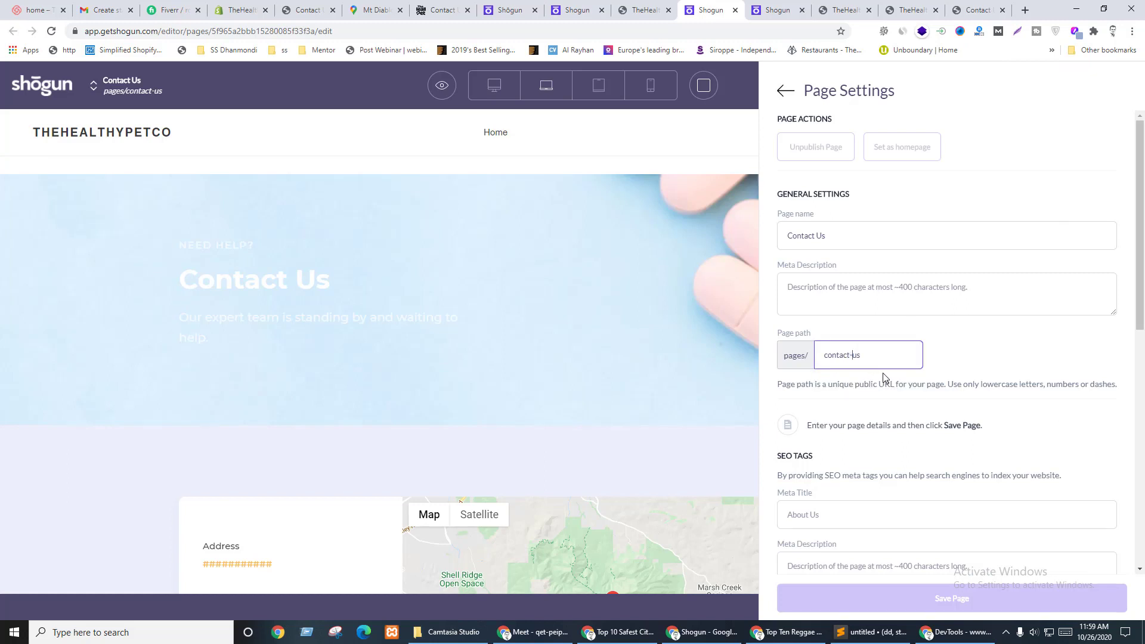
{"action": "key", "text": "BackSpace"}
{"action": "left_click", "coordinate": [930, 592]}
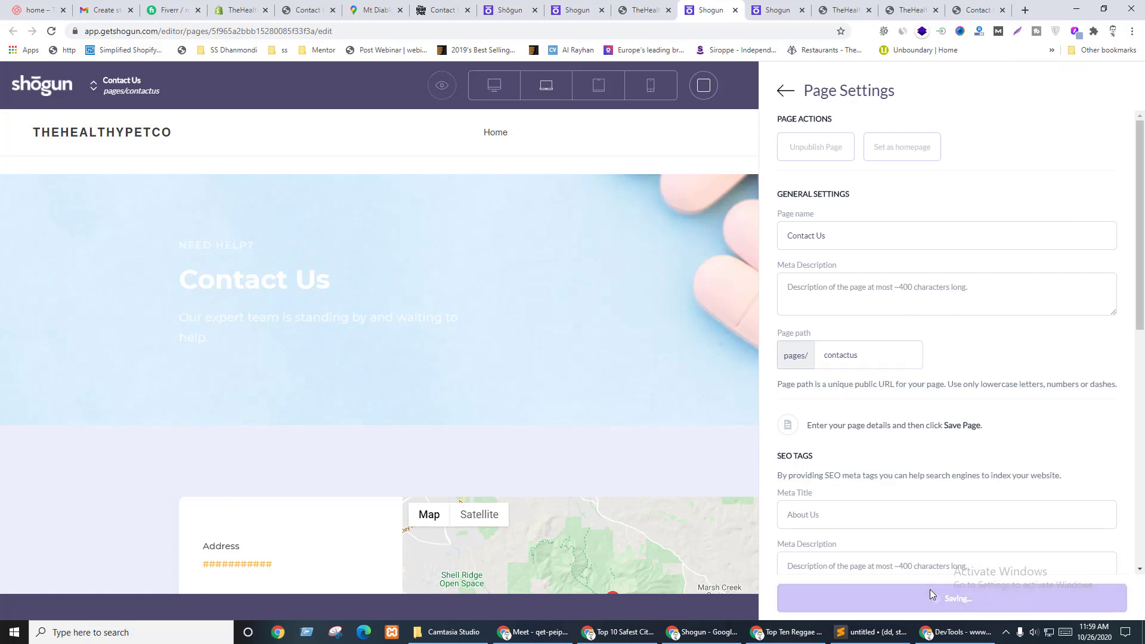
- Publish the Contact Us page, and switch to the Shopify admin to refresh its list of pages
{"action": "key", "text": "ctrl+Tab"}
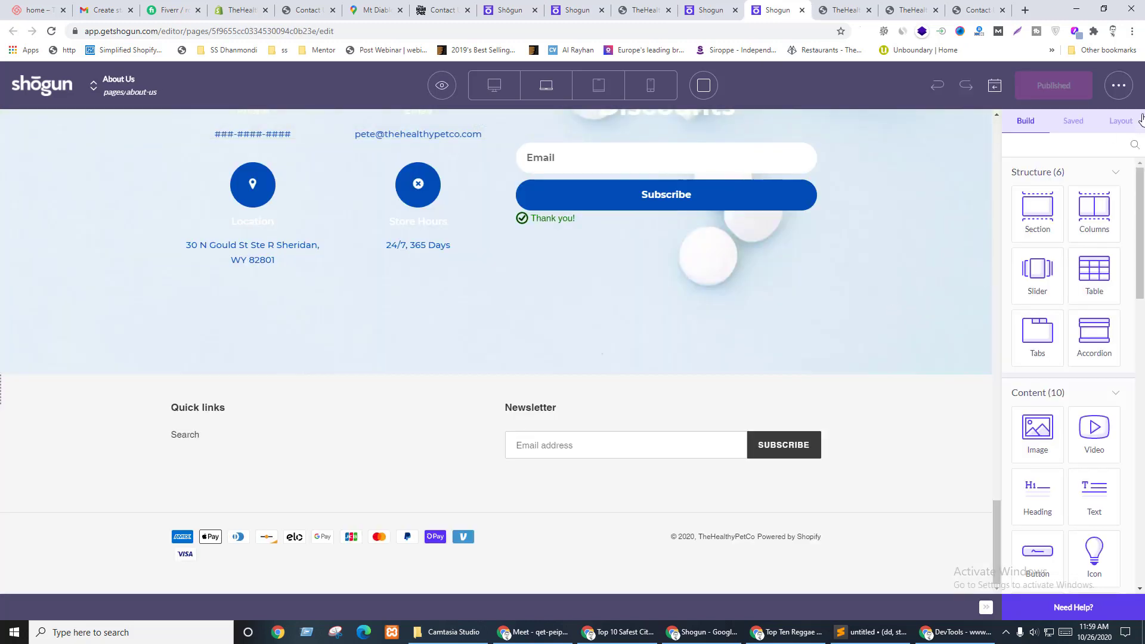
{"action": "key", "text": "ctrl+shift+Tab"}
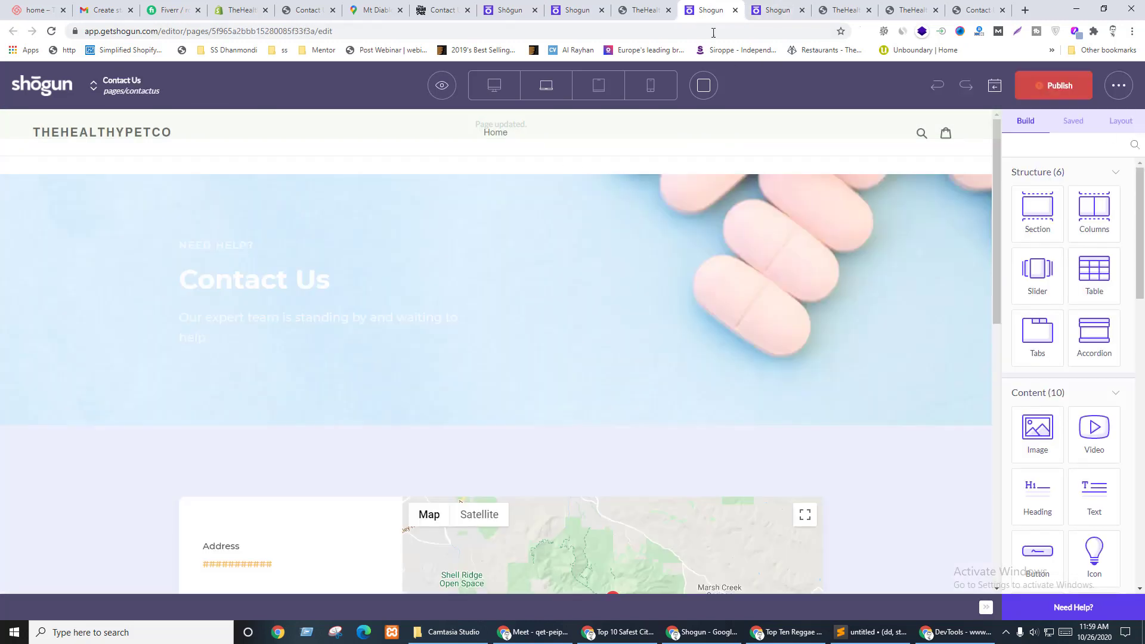
{"action": "left_click", "coordinate": [1054, 86]}
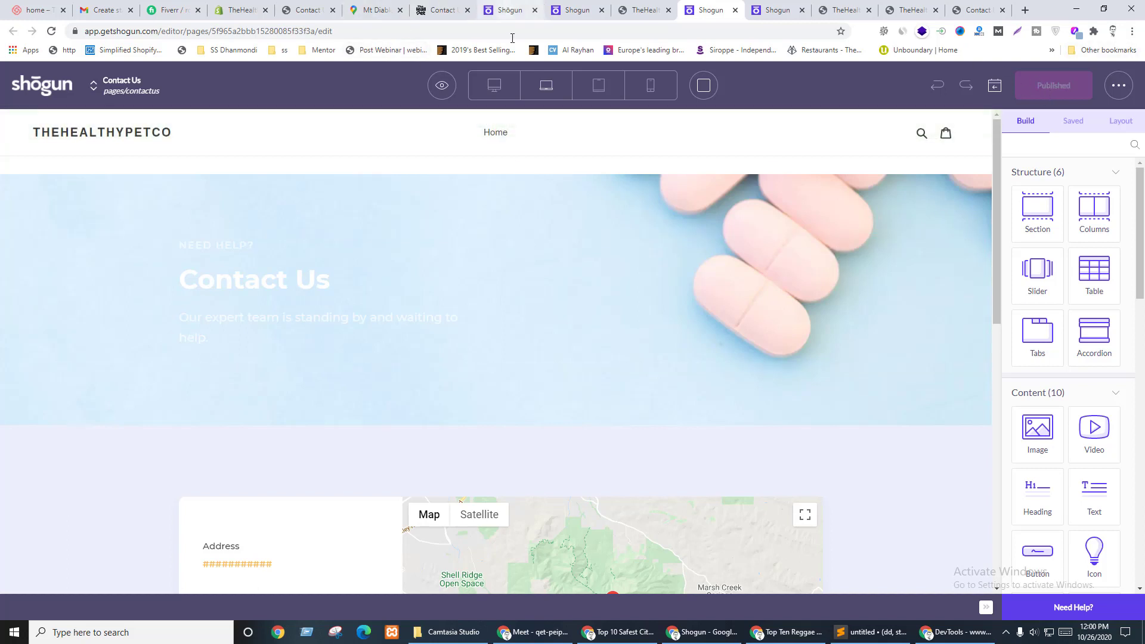
{"action": "left_click", "coordinate": [238, 10]}
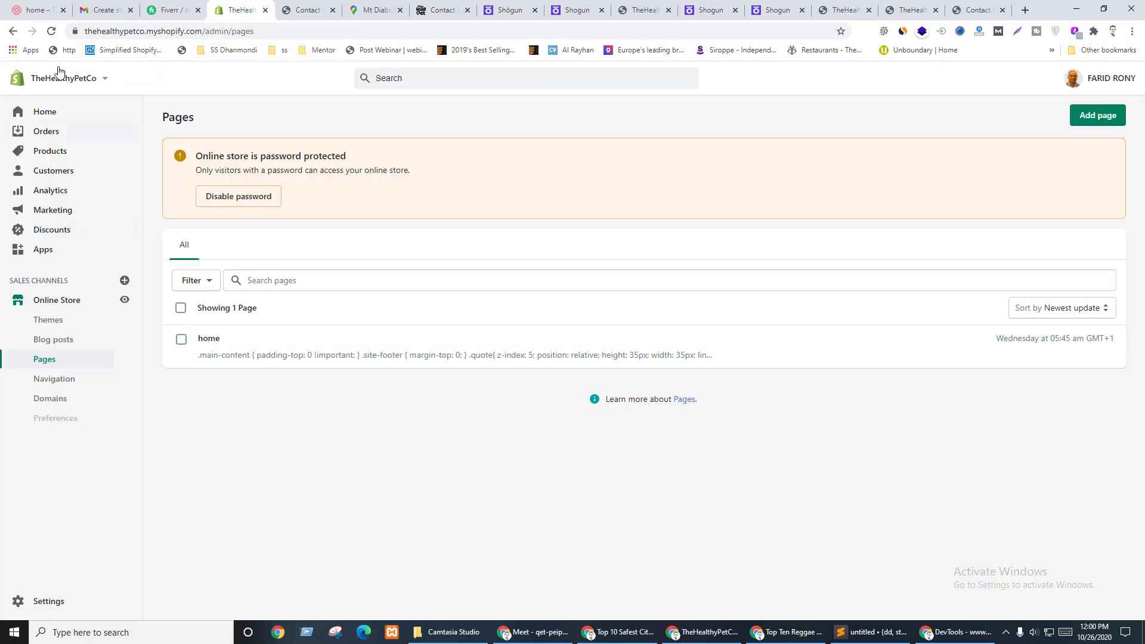
{"action": "left_click", "coordinate": [51, 32]}
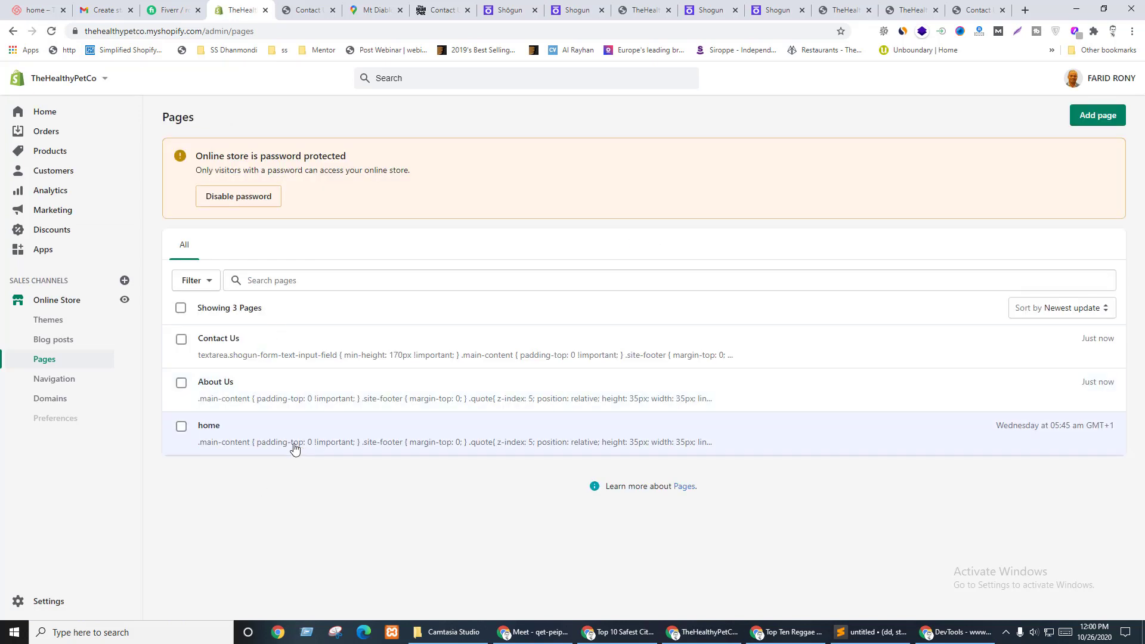
- Add a menu item linking to the About Us page to the store's Main menu
{"action": "left_click", "coordinate": [53, 378]}
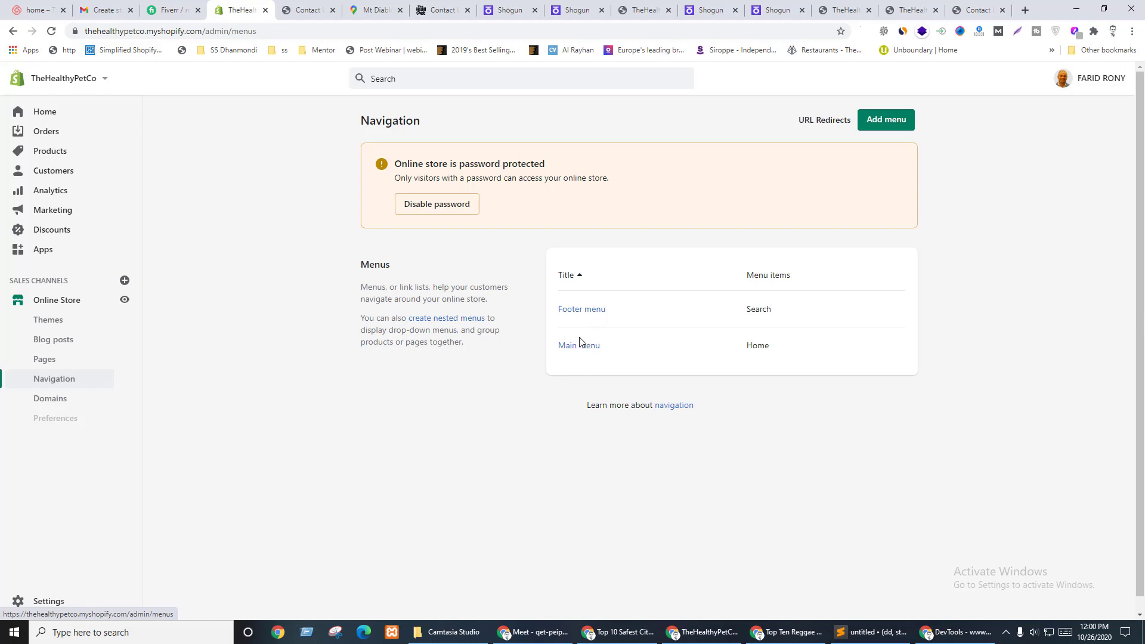
{"action": "left_click", "coordinate": [579, 343]}
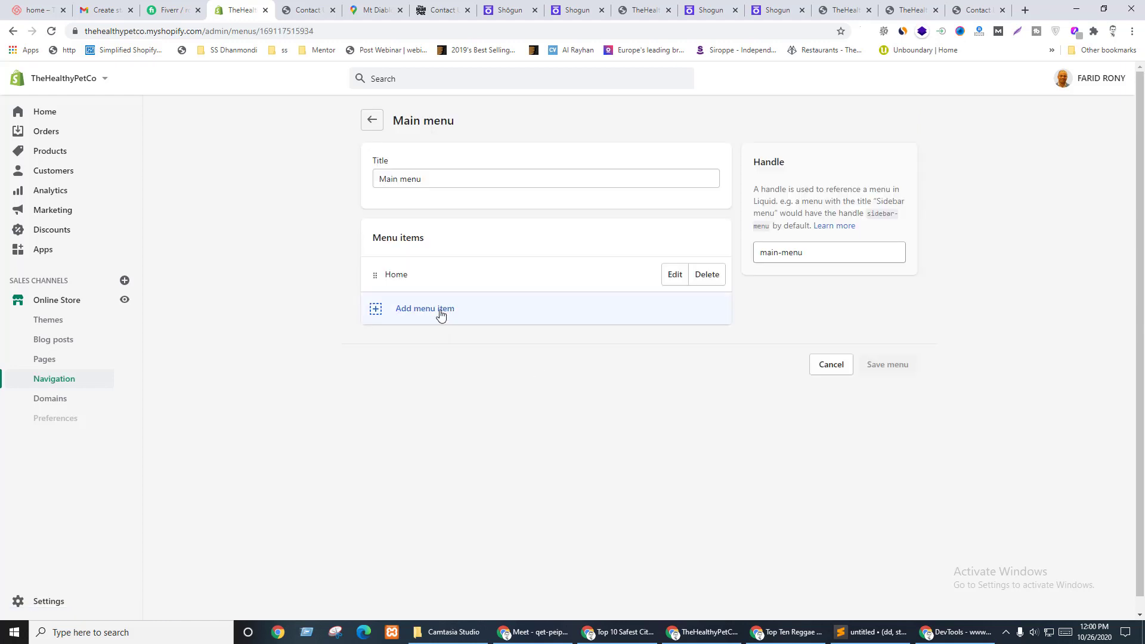
{"action": "left_click", "coordinate": [441, 314]}
{"action": "left_click", "coordinate": [449, 387]}
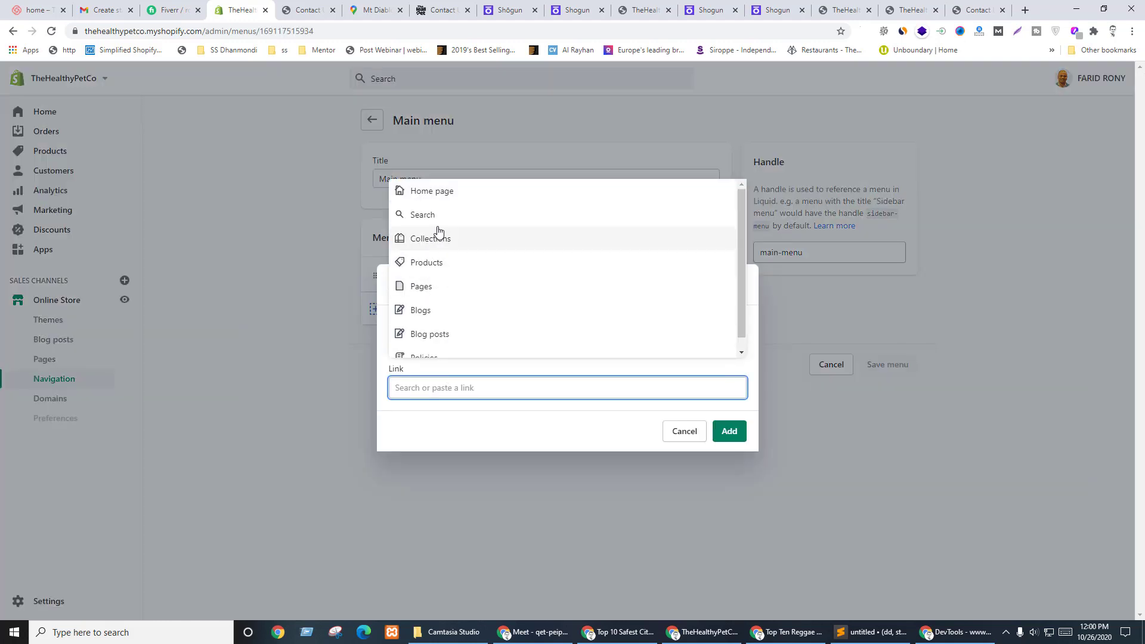
{"action": "left_click", "coordinate": [439, 306]}
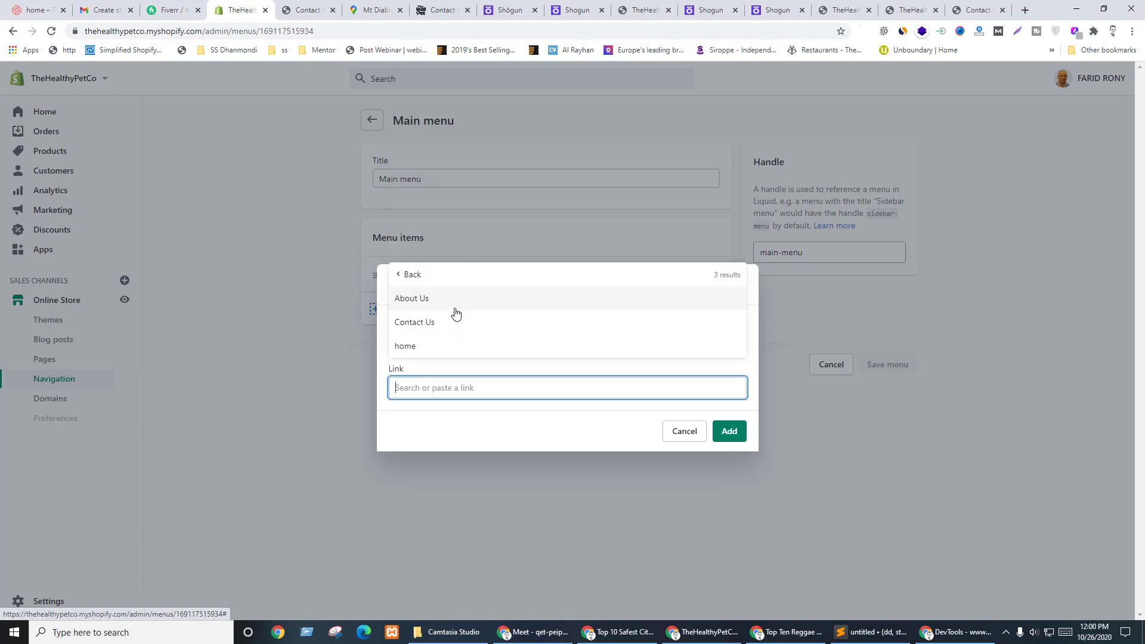
{"action": "left_click", "coordinate": [455, 301]}
{"action": "left_click", "coordinate": [728, 432]}
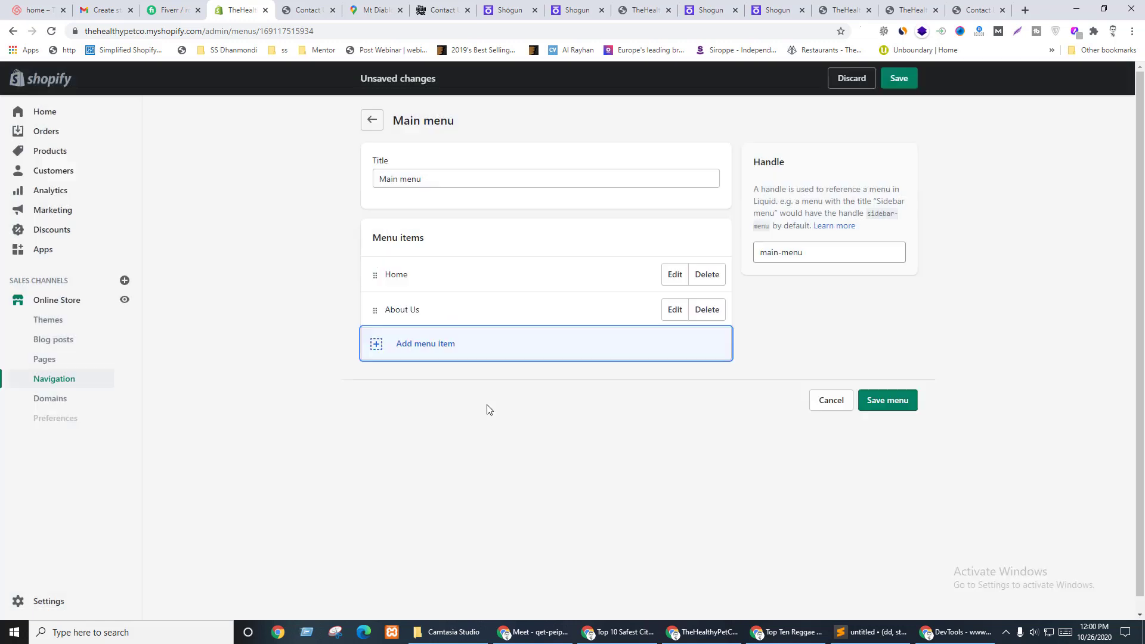
{"action": "left_click", "coordinate": [433, 351]}
{"action": "left_click", "coordinate": [439, 387]}
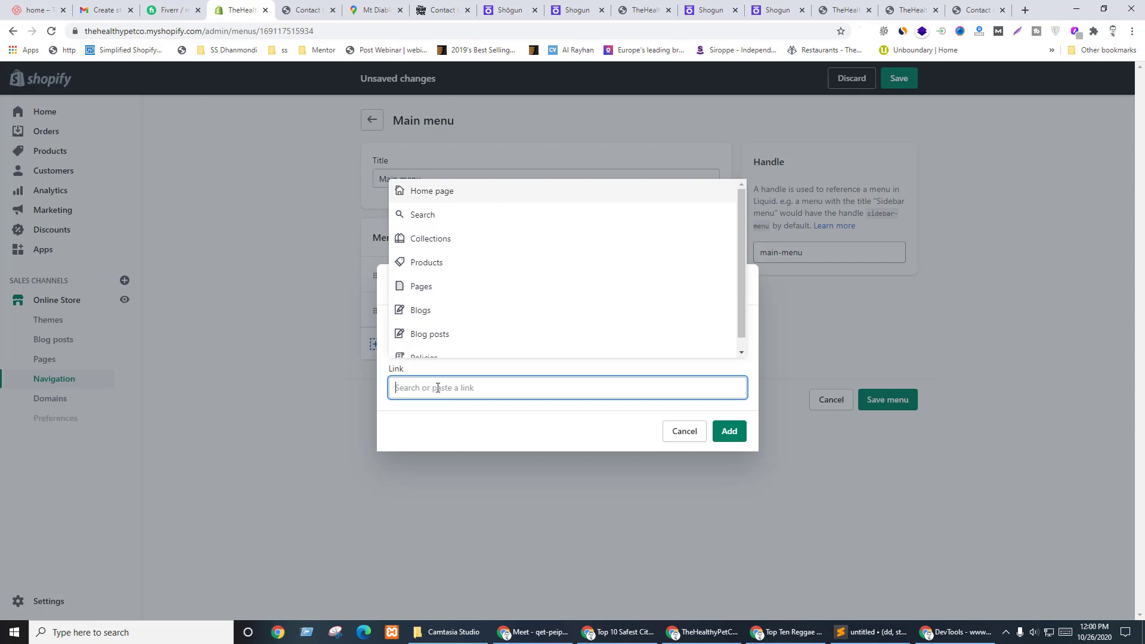
{"action": "left_click", "coordinate": [434, 288]}
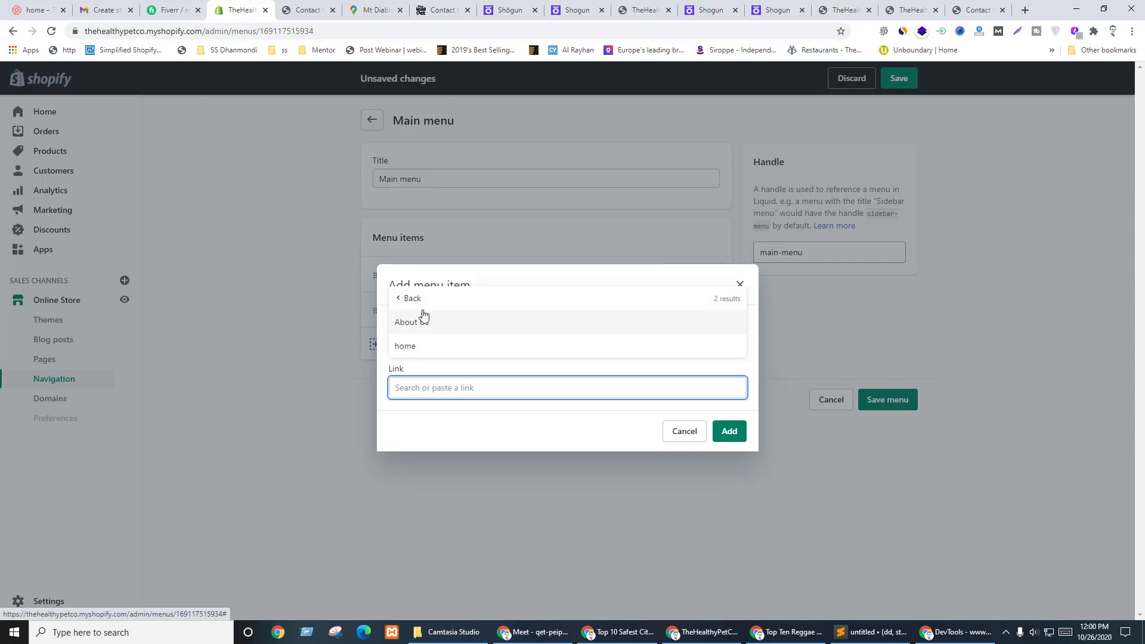
{"action": "left_click", "coordinate": [422, 322]}
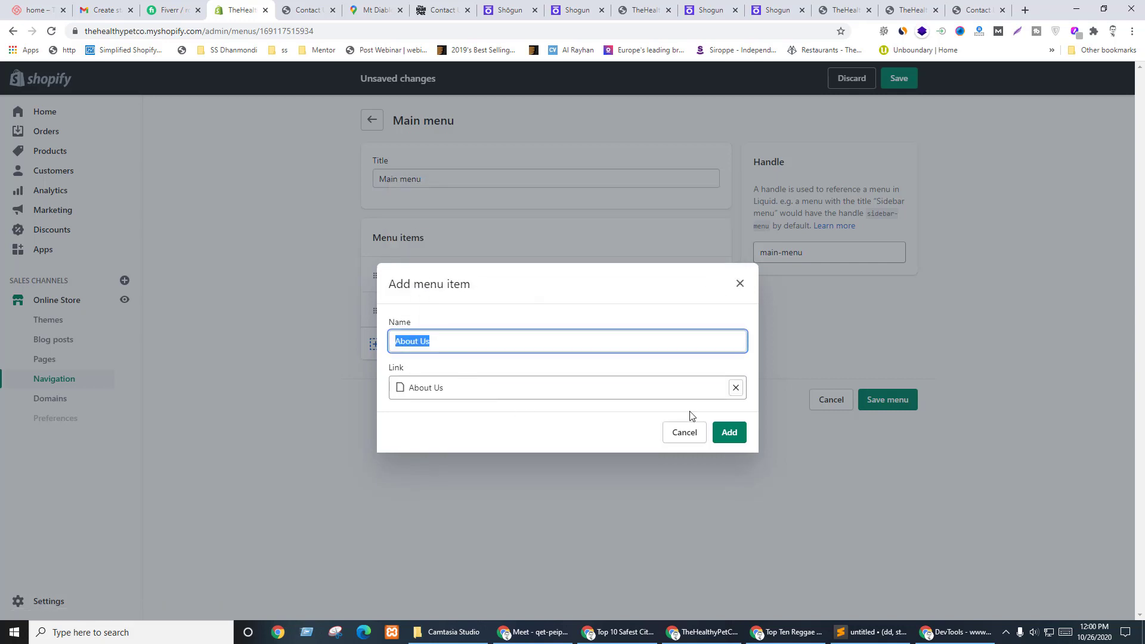
{"action": "left_click", "coordinate": [724, 435]}
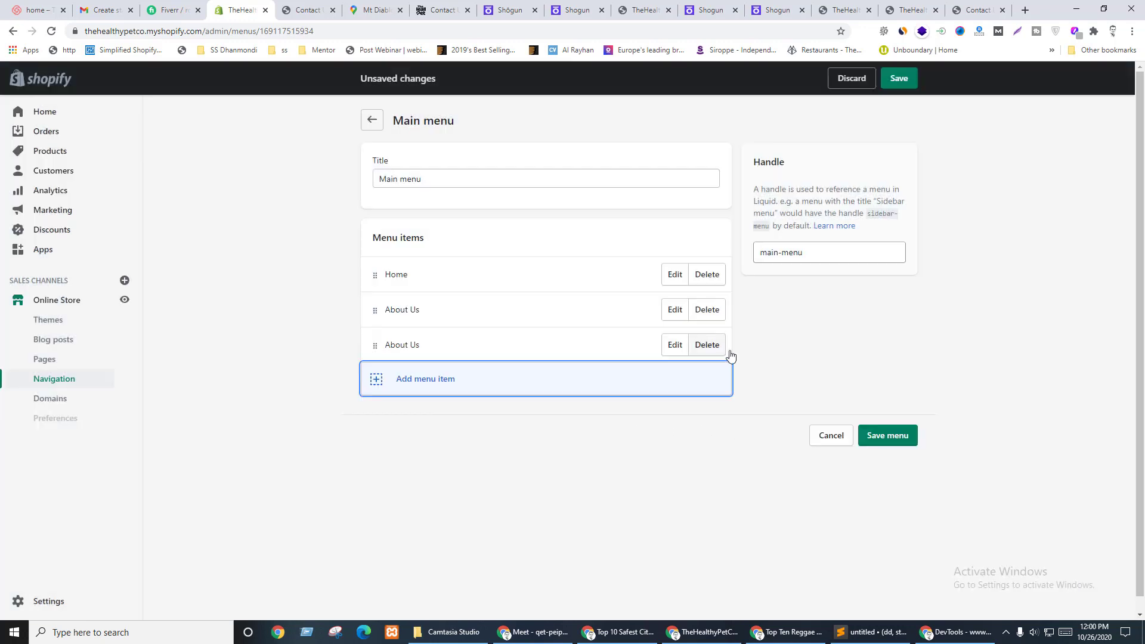
{"action": "left_click", "coordinate": [707, 349]}
{"action": "left_click", "coordinate": [713, 215]}
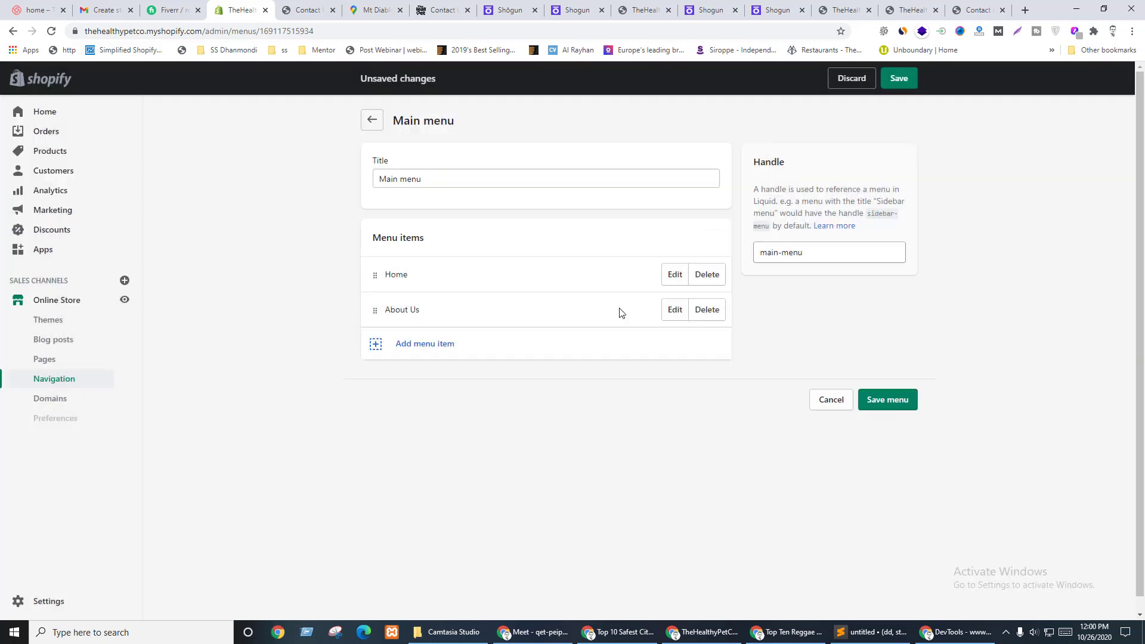
- Add a menu item linking to the Contact Us page to the Main menu
{"action": "left_click", "coordinate": [502, 344]}
{"action": "left_click", "coordinate": [443, 386]}
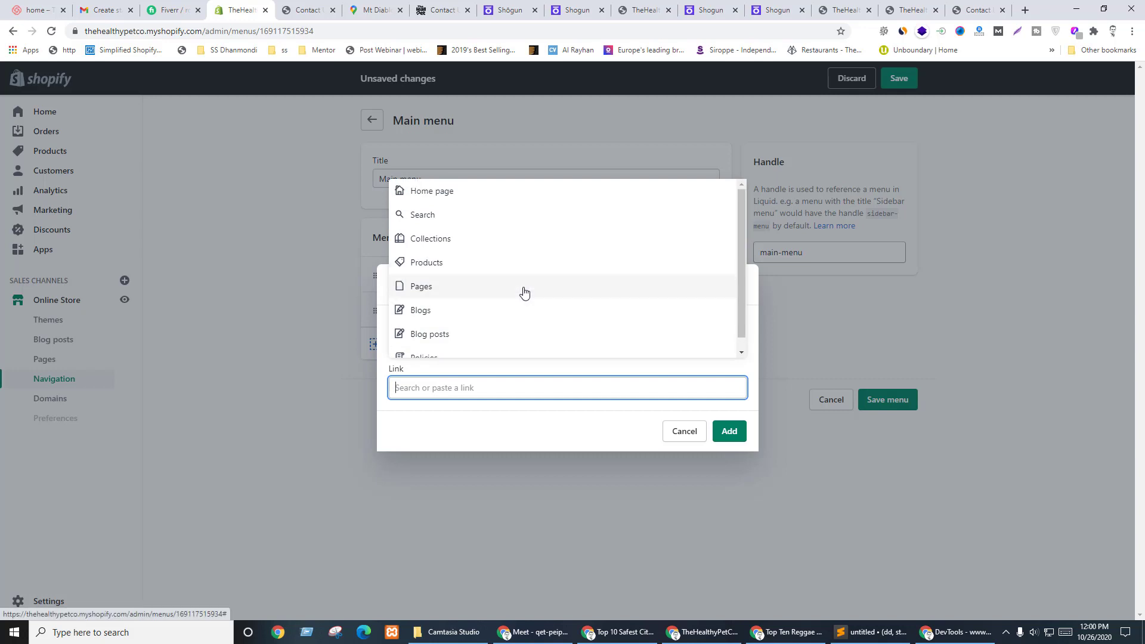
{"action": "left_click", "coordinate": [439, 293]}
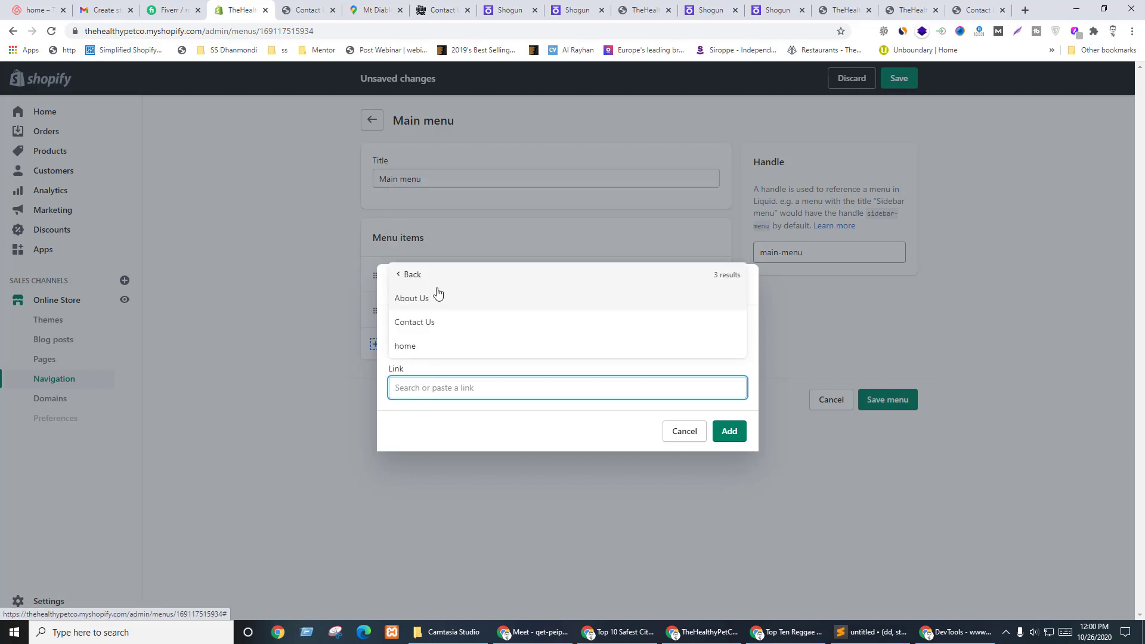
{"action": "left_click", "coordinate": [426, 325]}
{"action": "left_click", "coordinate": [742, 433]}
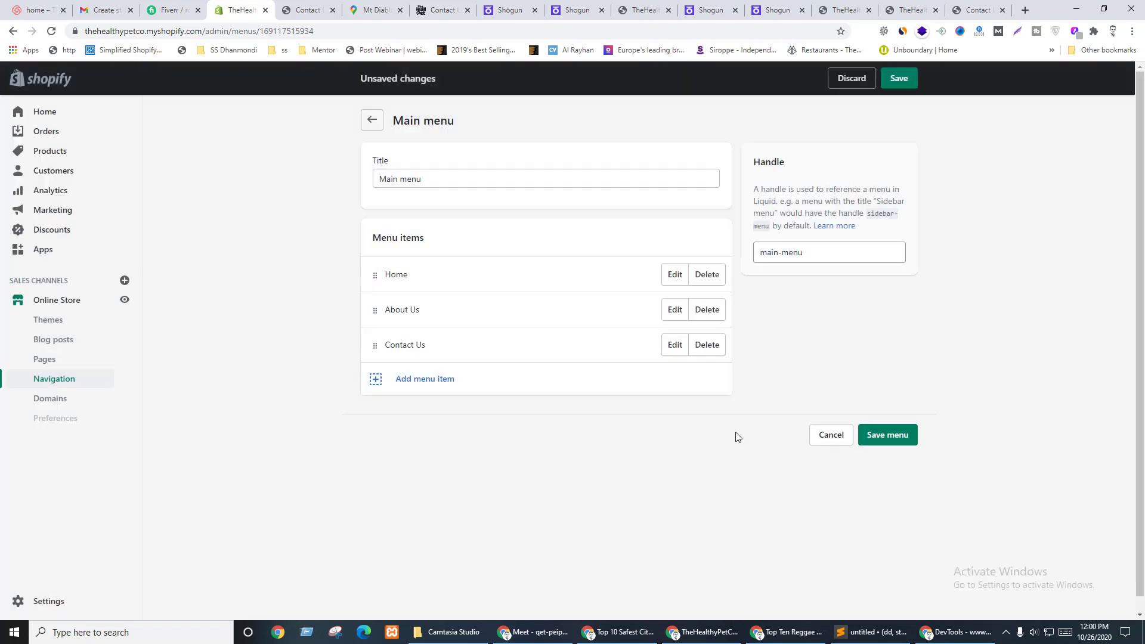
- Save the Main menu, refresh the storefront home page, and compare its header navigation with the original Healthy Pet Co. site
{"action": "left_click", "coordinate": [887, 435]}
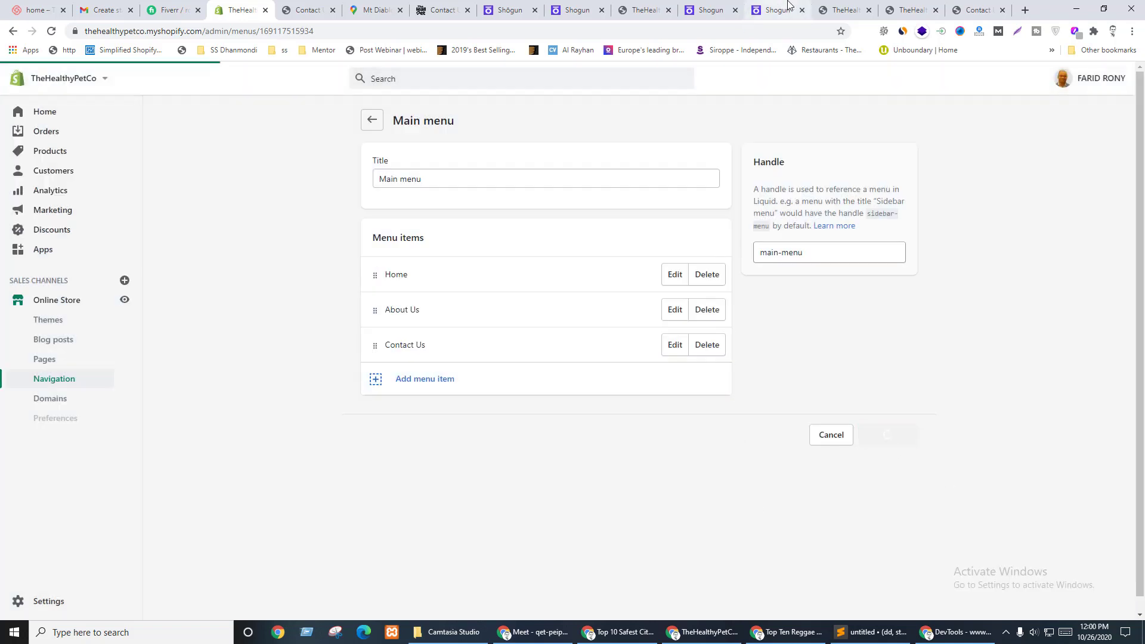
{"action": "left_click", "coordinate": [828, 9]}
{"action": "scroll", "coordinate": [1037, 247], "scroll_direction": "up", "scroll_amount": 8}
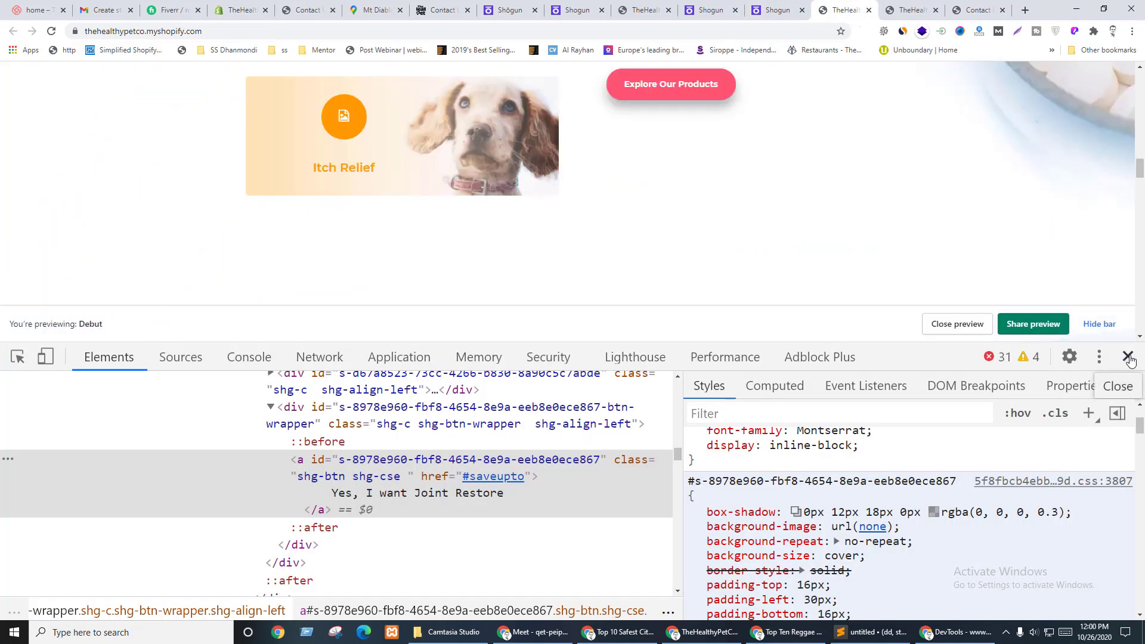
{"action": "left_click", "coordinate": [1127, 357]}
{"action": "scroll", "coordinate": [1082, 360], "scroll_direction": "up", "scroll_amount": 10}
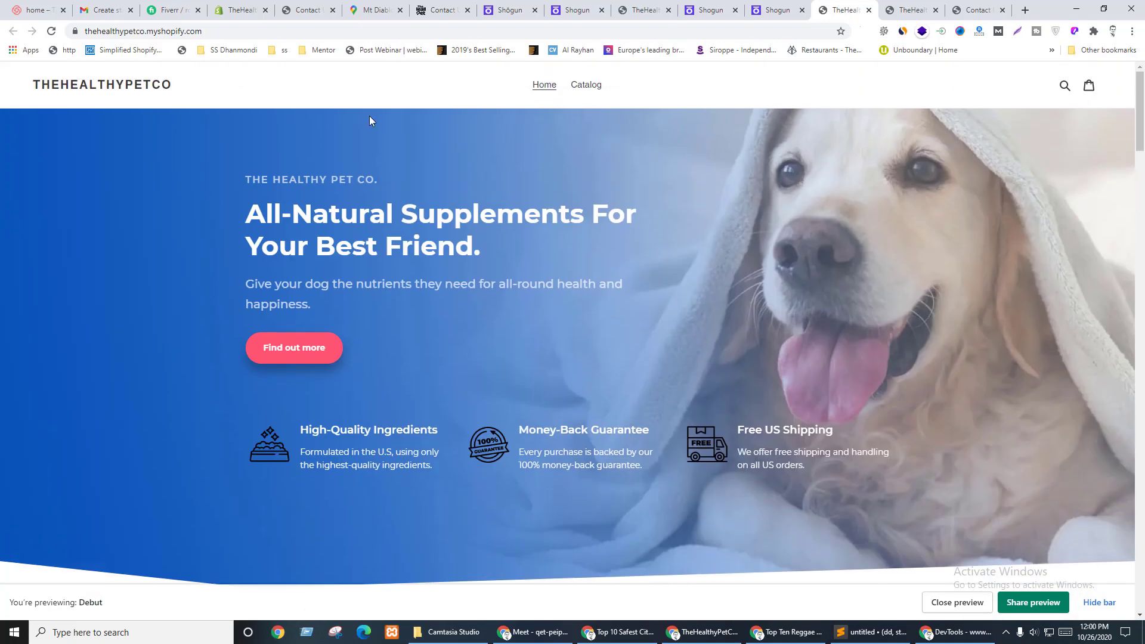
{"action": "key", "text": "F5"}
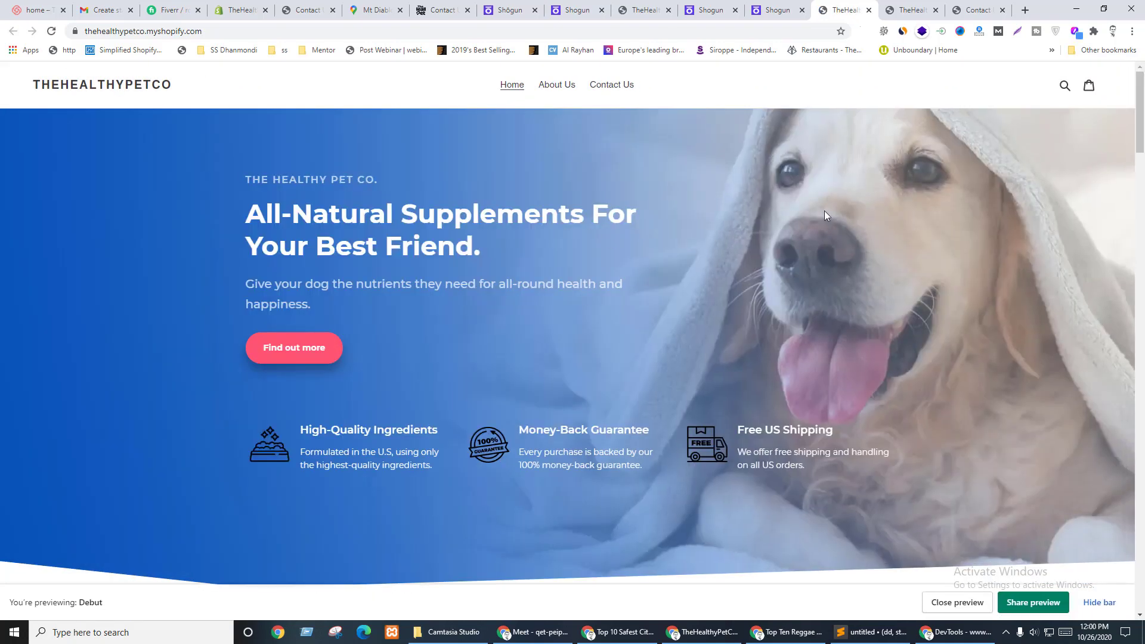
{"action": "left_click_drag", "start_coordinate": [425, 5], "coordinate": [827, 10]}
{"action": "scroll", "coordinate": [807, 209], "scroll_direction": "up", "scroll_amount": 4}
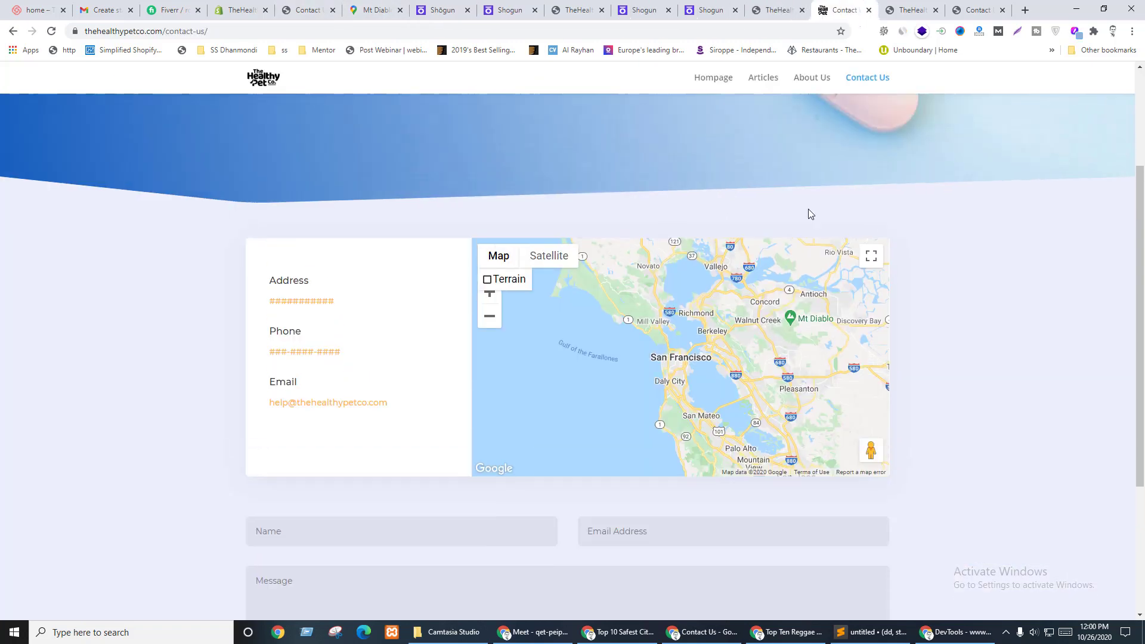
{"action": "left_click", "coordinate": [776, 5]}
- In the Shopify admin, customize the current Debut theme and open its Header section settings
{"action": "left_click", "coordinate": [239, 10]}
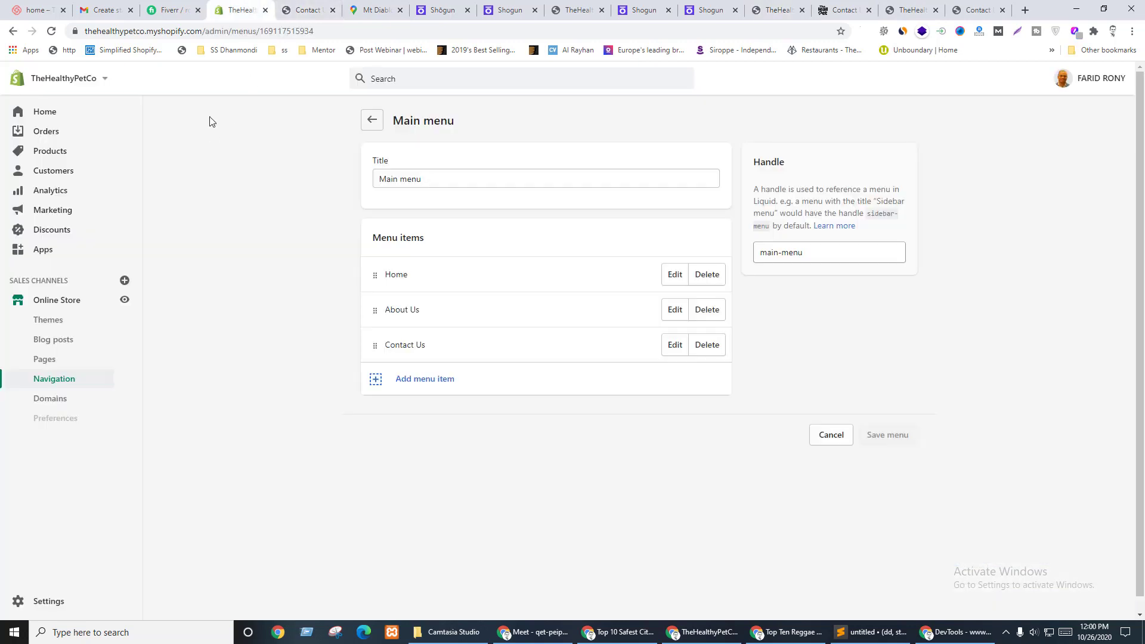
{"action": "left_click", "coordinate": [43, 322]}
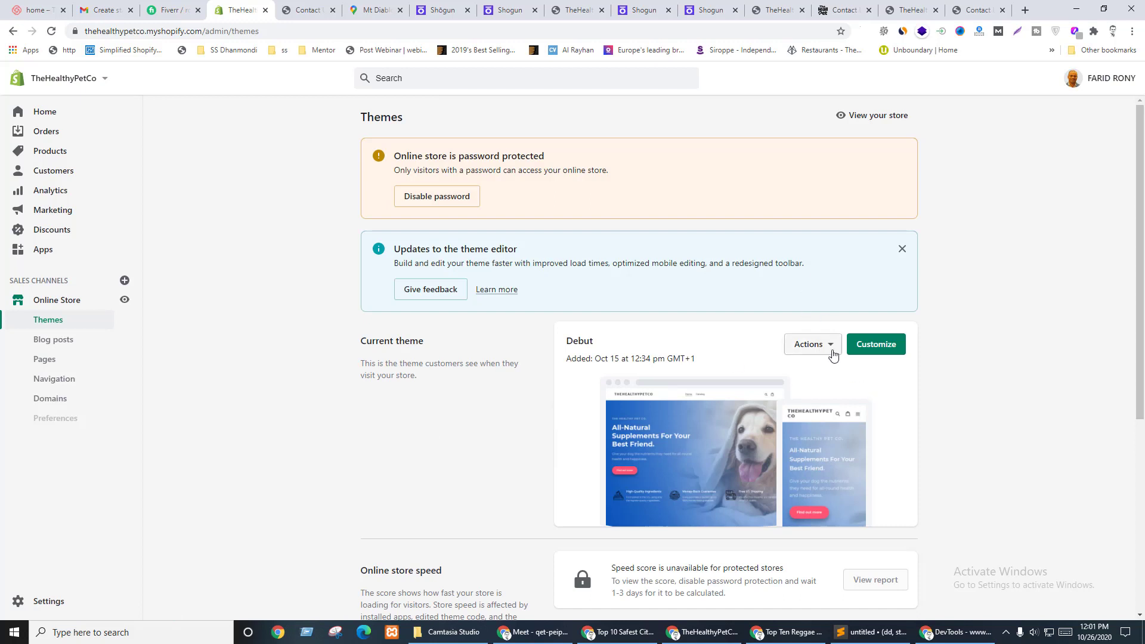
{"action": "left_click", "coordinate": [877, 348]}
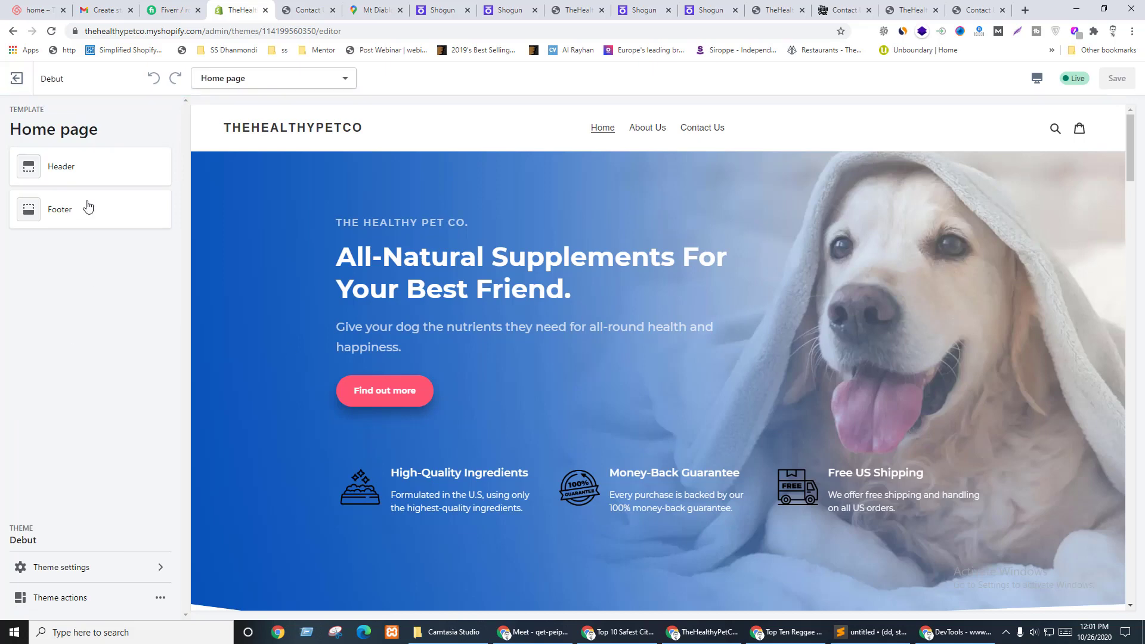
{"action": "left_click", "coordinate": [69, 172]}
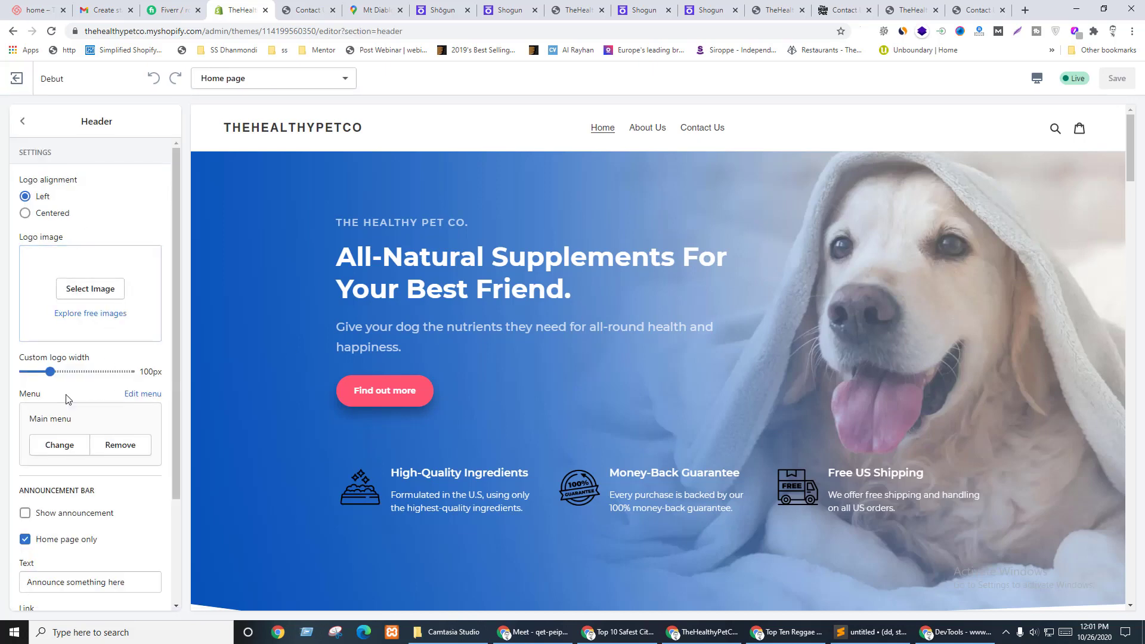
{"action": "scroll", "coordinate": [58, 386], "scroll_direction": "down", "scroll_amount": 2}
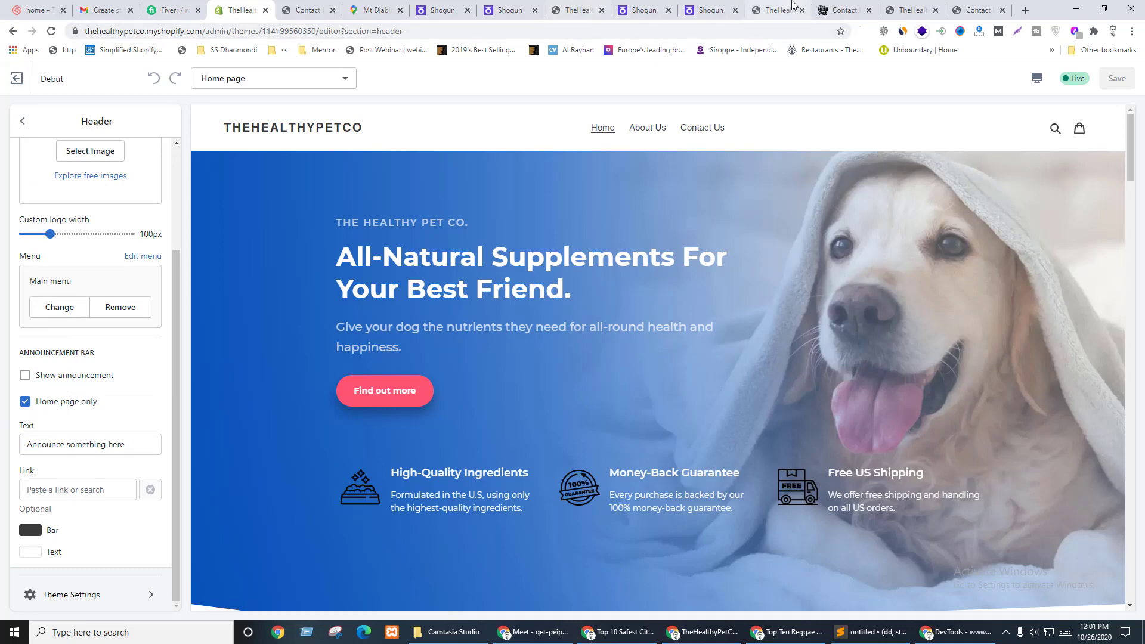
- Save the header logo image from the original site's Contact Us page to the Desktop as logo.png
{"action": "left_click", "coordinate": [841, 10]}
{"action": "right_click", "coordinate": [275, 87]}
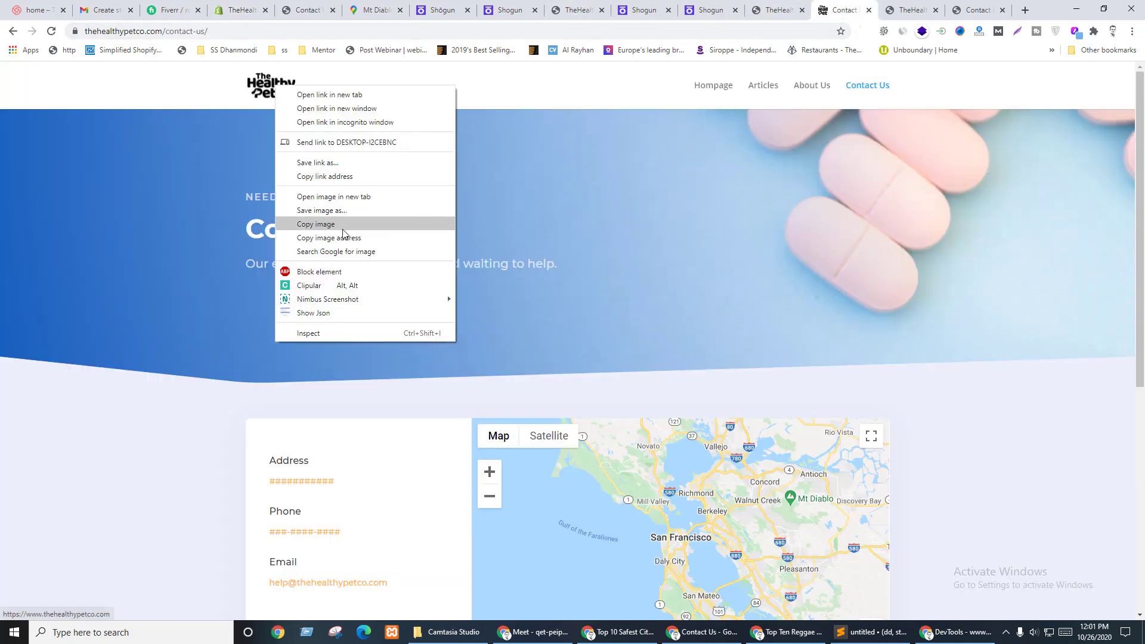
{"action": "left_click", "coordinate": [316, 209]}
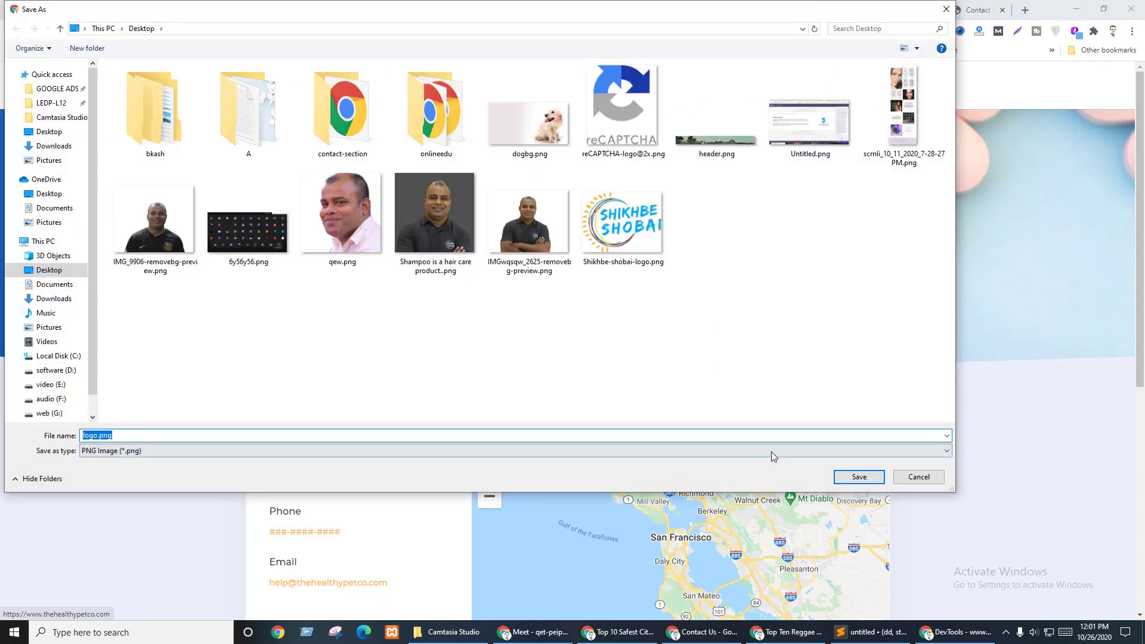
{"action": "left_click", "coordinate": [859, 476]}
- Back in the theme editor, upload logo.png from the Desktop and select it as the header's logo image
{"action": "left_click", "coordinate": [258, 7]}
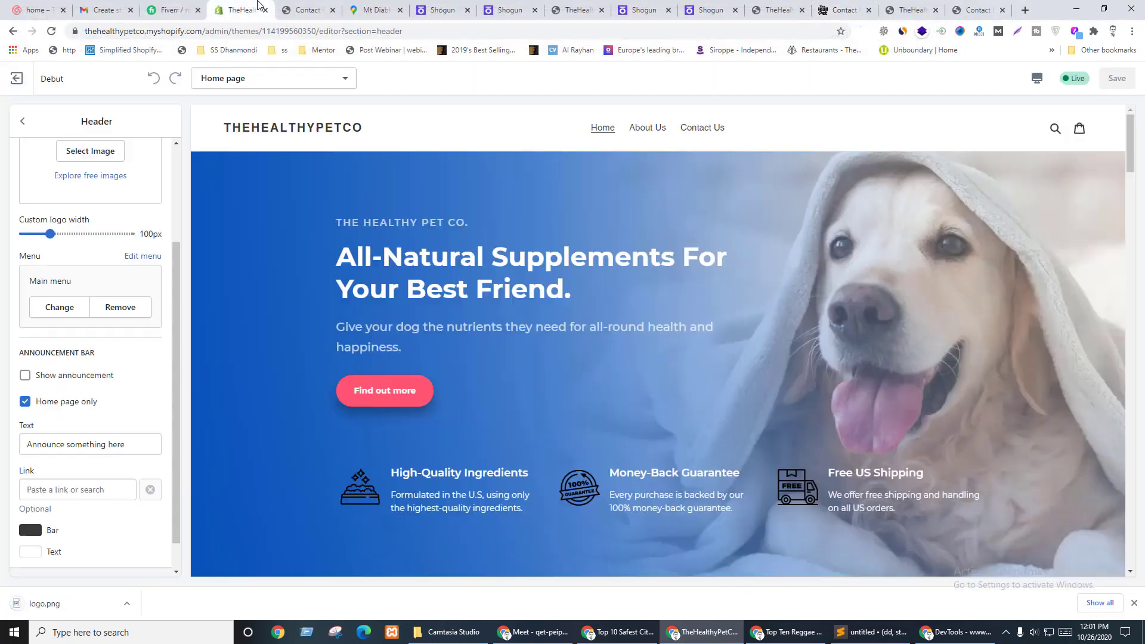
{"action": "scroll", "coordinate": [98, 238], "scroll_direction": "up", "scroll_amount": 3}
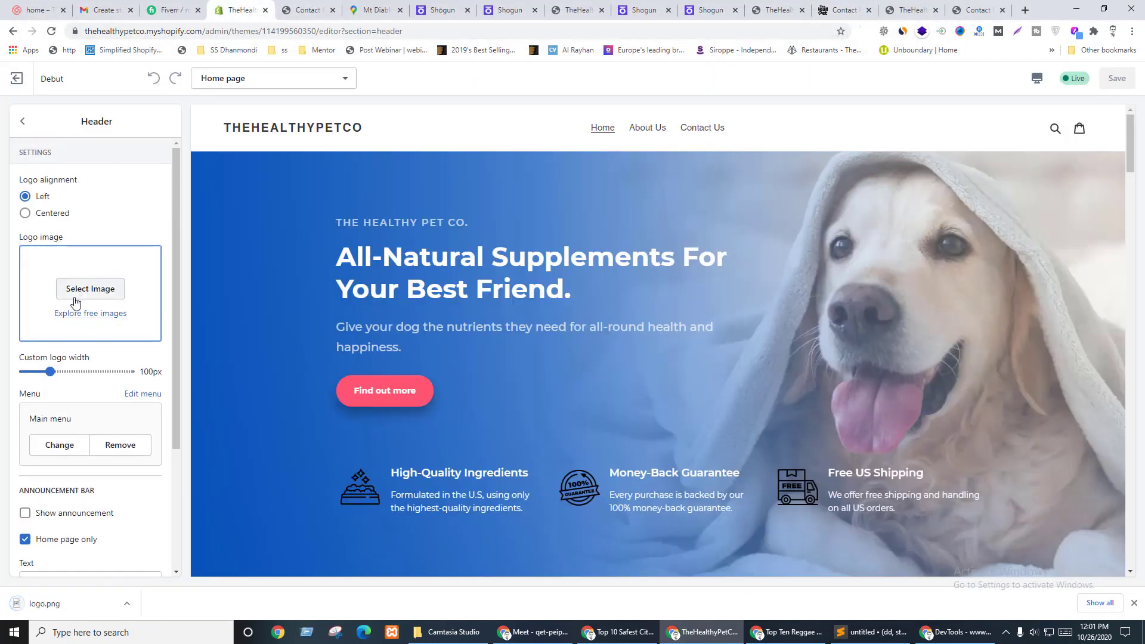
{"action": "left_click", "coordinate": [89, 290]}
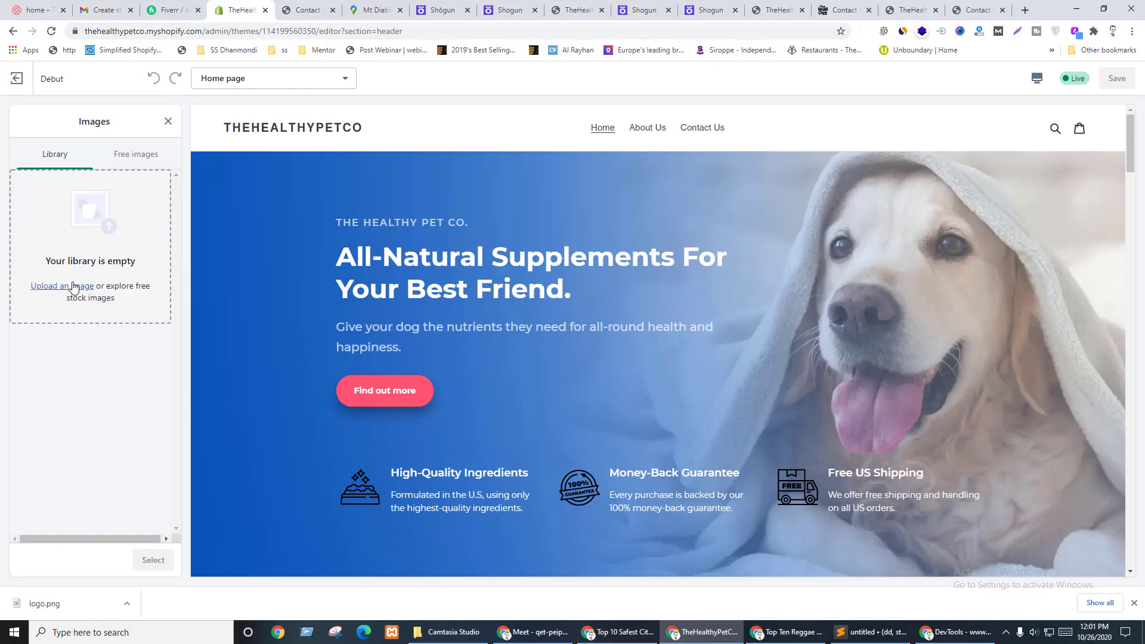
{"action": "left_click", "coordinate": [63, 287]}
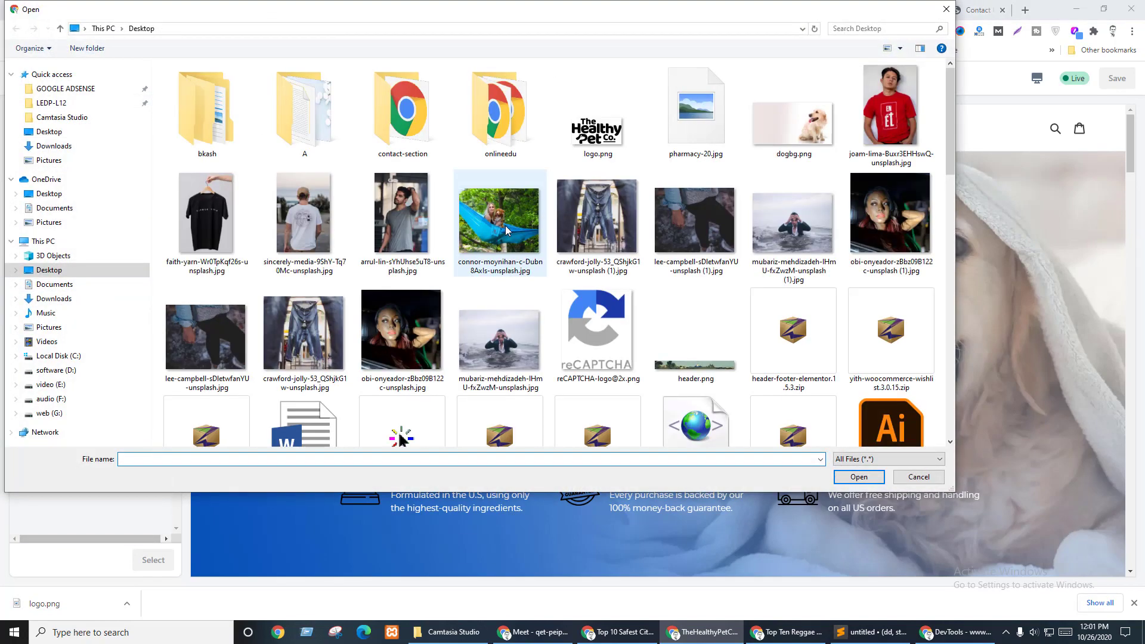
{"action": "double_click", "coordinate": [596, 129]}
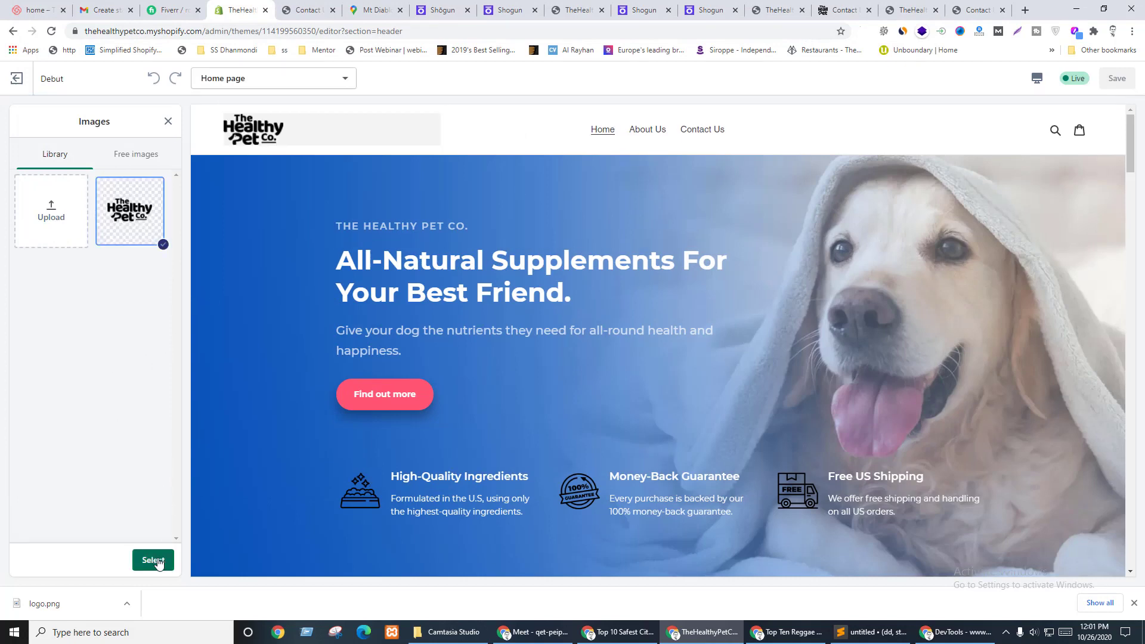
{"action": "left_click", "coordinate": [153, 560]}
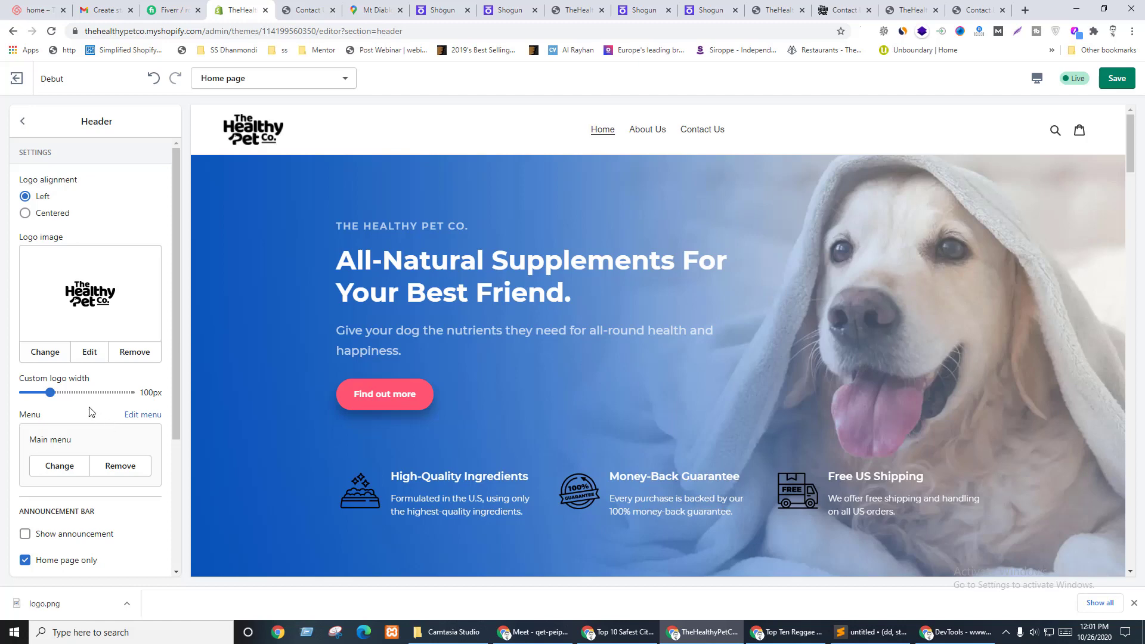
- Check the header's menu selection, keeping Main menu, and save the theme changes
{"action": "scroll", "coordinate": [90, 411], "scroll_direction": "down", "scroll_amount": 2}
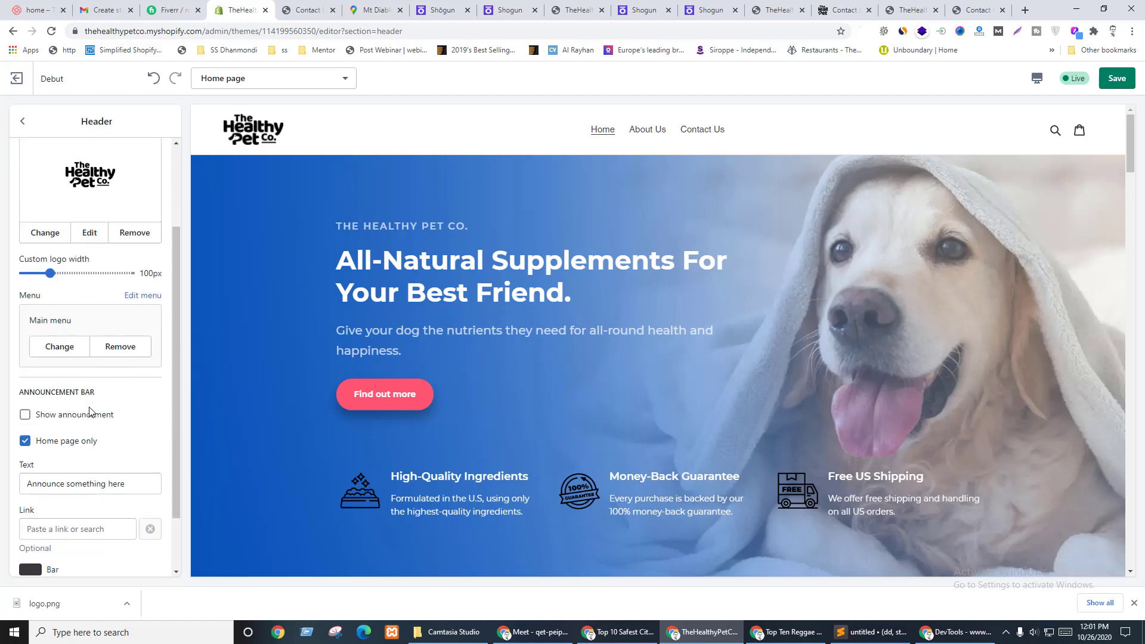
{"action": "left_click", "coordinate": [58, 347]}
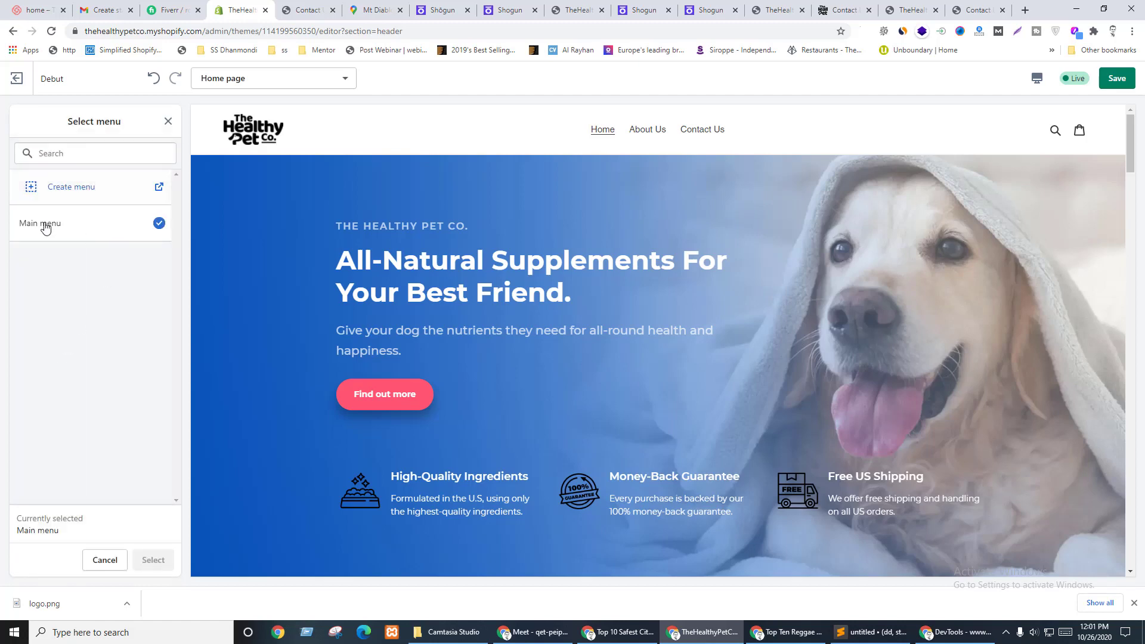
{"action": "left_click", "coordinate": [168, 121]}
{"action": "scroll", "coordinate": [84, 447], "scroll_direction": "down", "scroll_amount": 2}
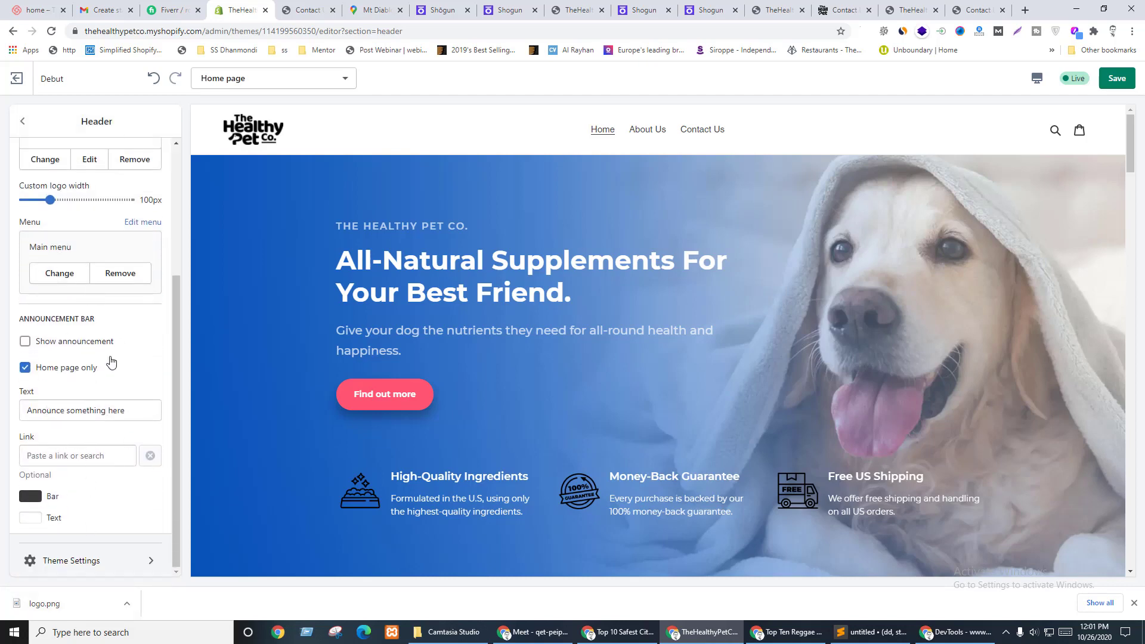
{"action": "left_click", "coordinate": [1130, 81]}
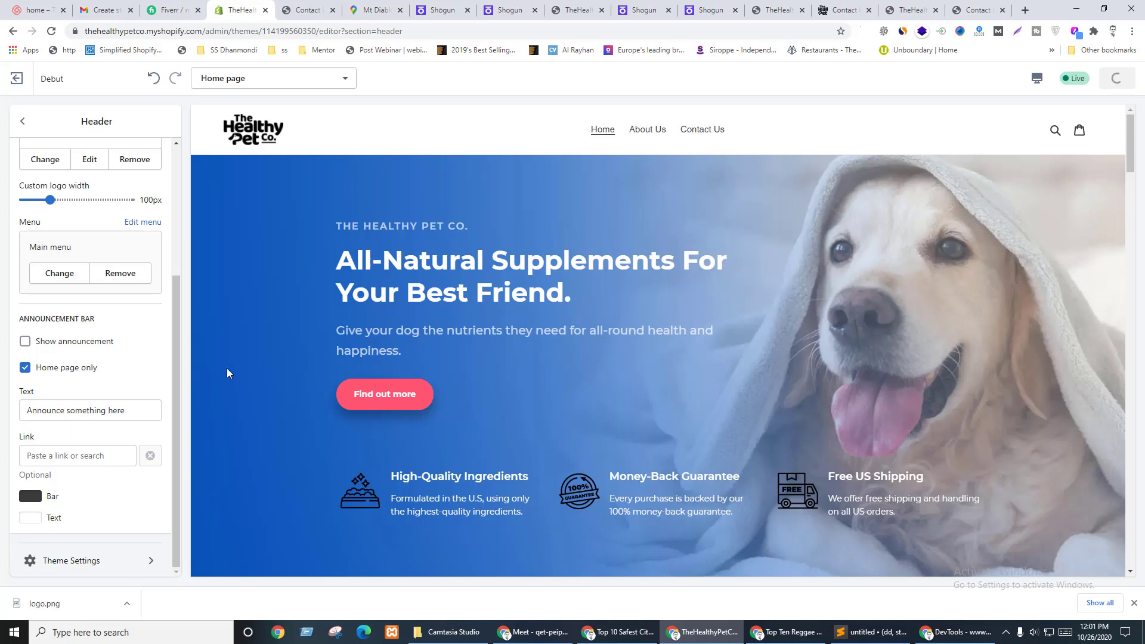
- Reopen the Header settings, try the Centered logo alignment, and set it back to Left
{"action": "left_click", "coordinate": [22, 122]}
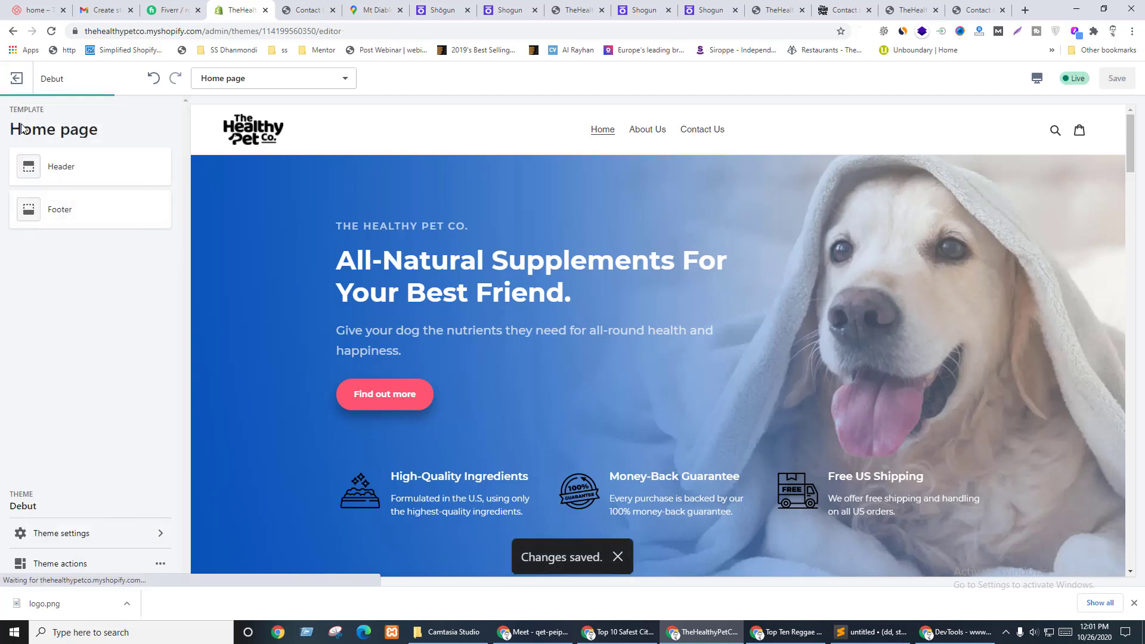
{"action": "left_click", "coordinate": [83, 166]}
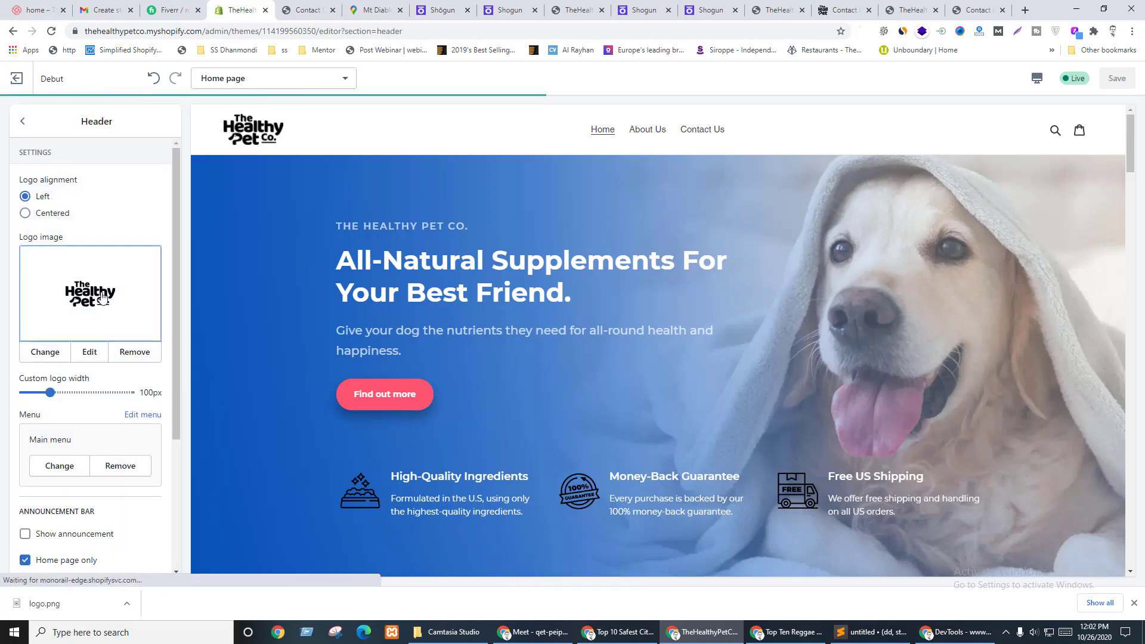
{"action": "scroll", "coordinate": [140, 346], "scroll_direction": "down", "scroll_amount": 3}
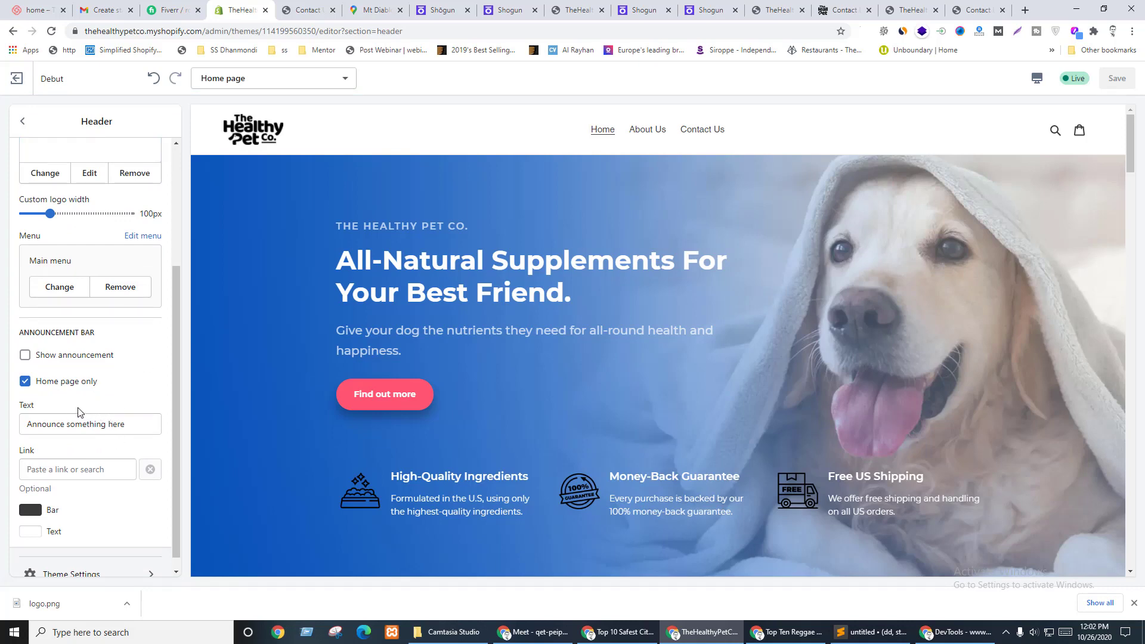
{"action": "scroll", "coordinate": [89, 405], "scroll_direction": "up", "scroll_amount": 3}
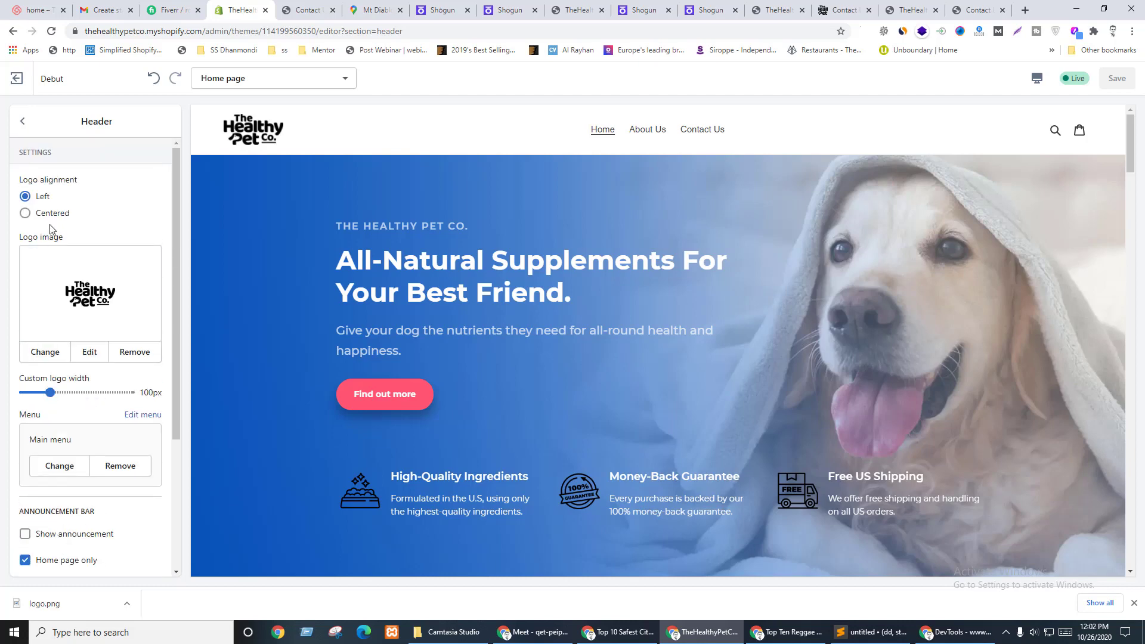
{"action": "left_click", "coordinate": [24, 215]}
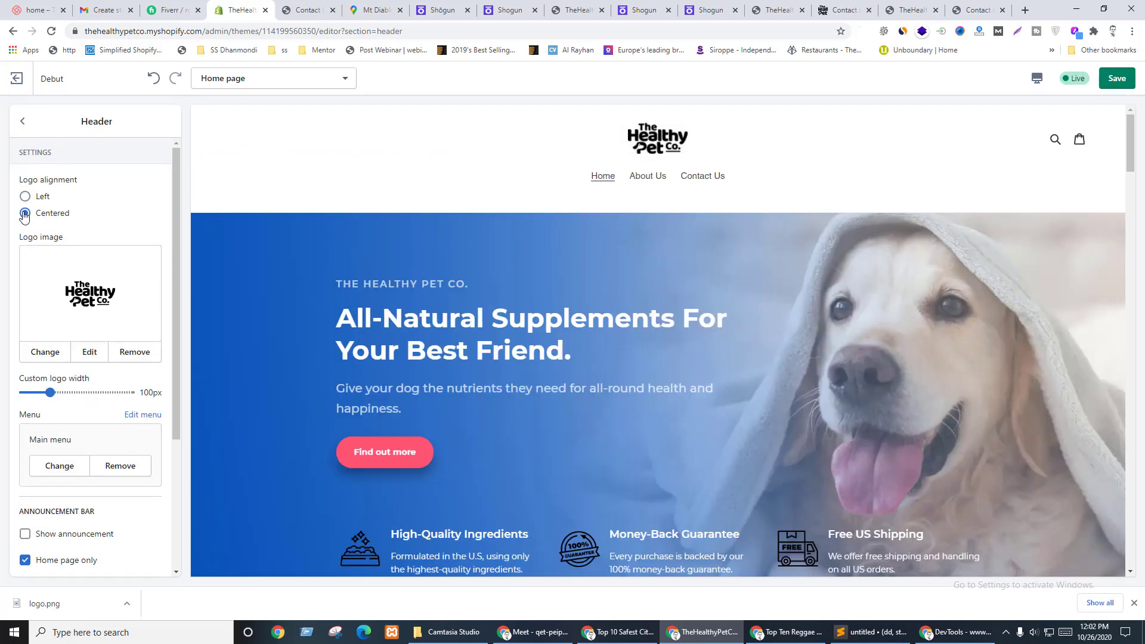
{"action": "left_click", "coordinate": [27, 199]}
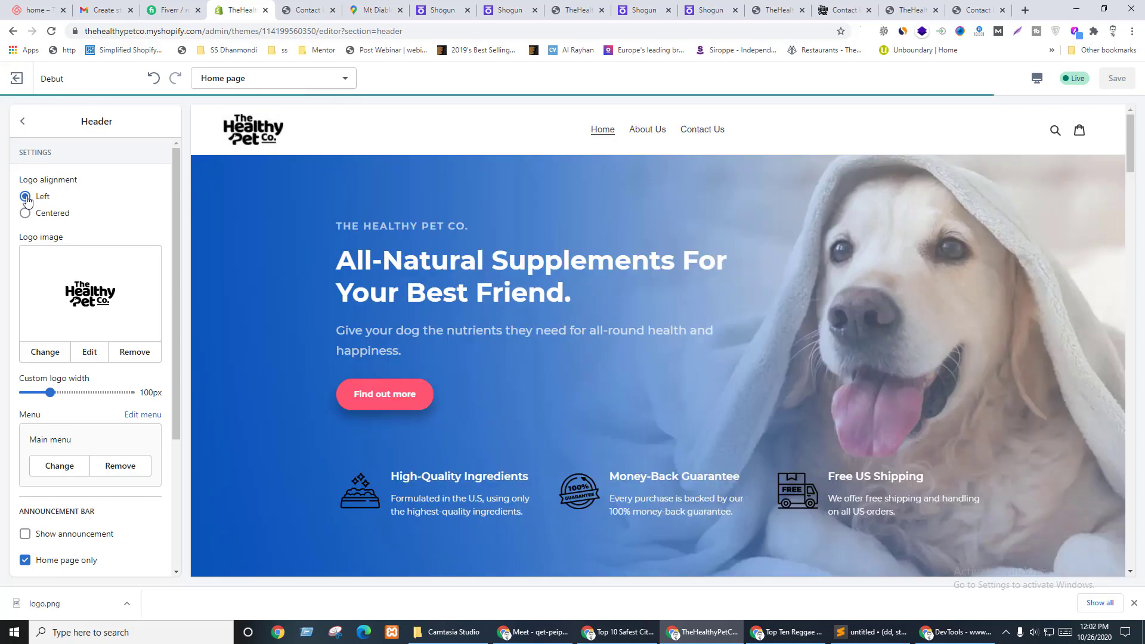